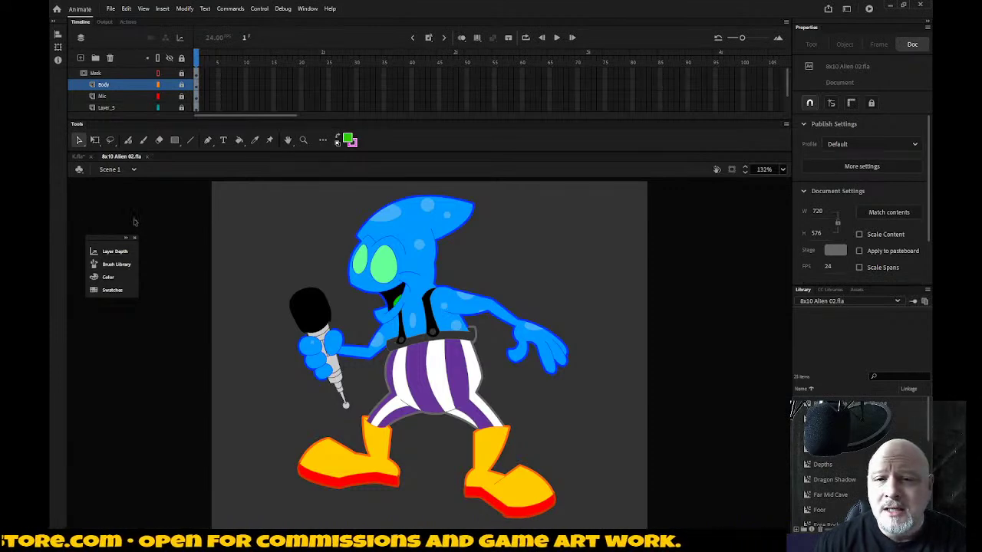
# Step: Close the 8x10 Alien 02.fla document and insert a new layer above Layer 12 in K.fla, with Layer 12's visibility left on
pyautogui.click(146, 157)
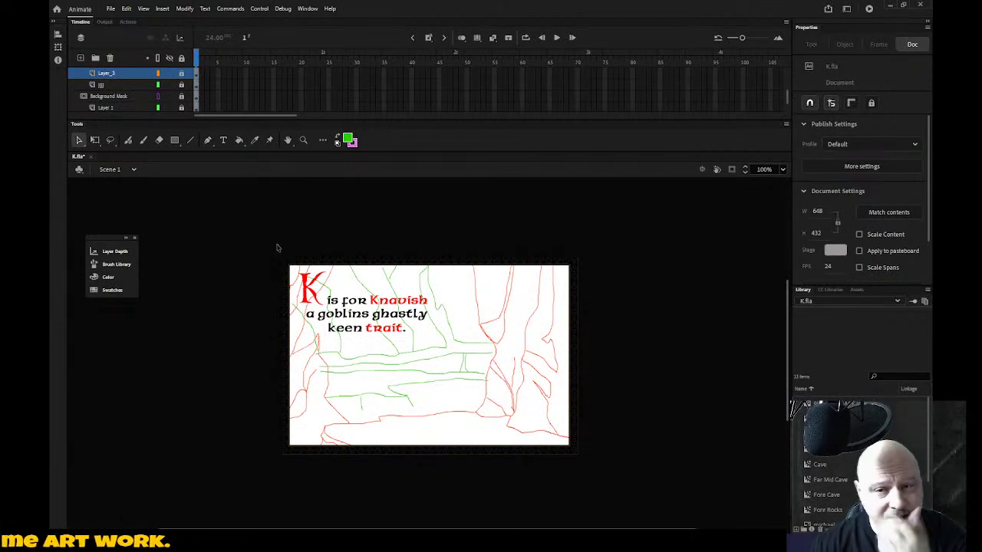
pyautogui.scroll(2, 138, 104)
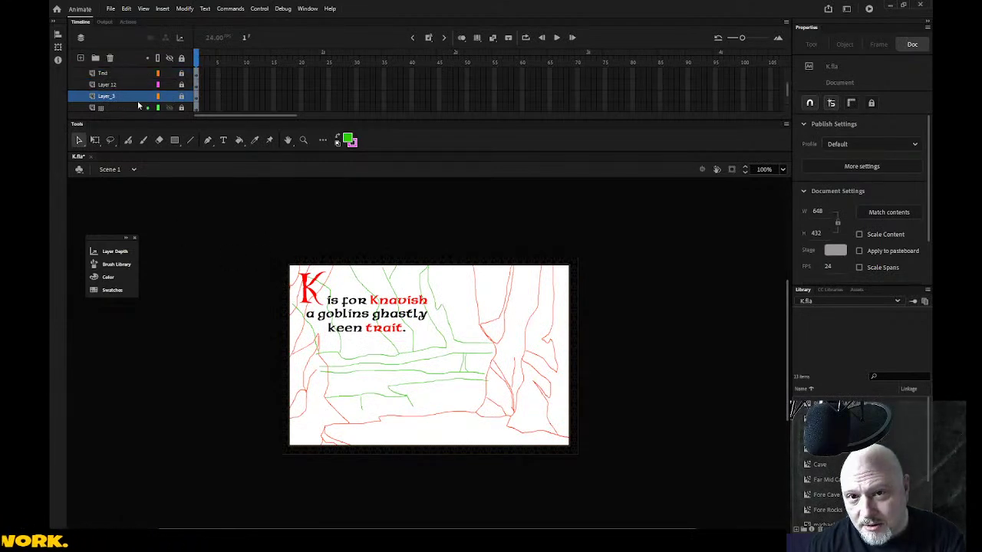
pyautogui.scroll(1, 137, 100)
pyautogui.click(169, 96)
pyautogui.click(170, 96)
pyautogui.click(125, 97)
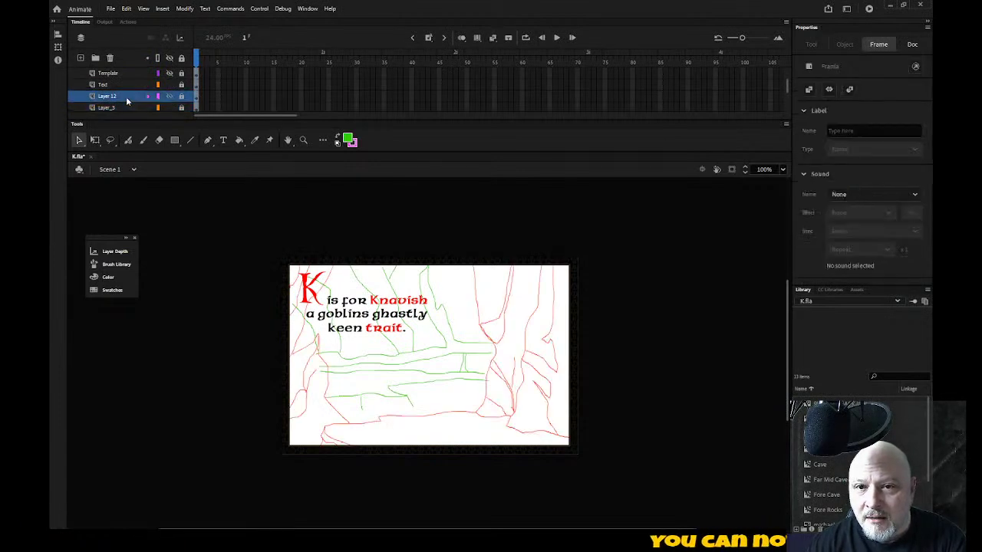
pyautogui.rightClick(125, 96)
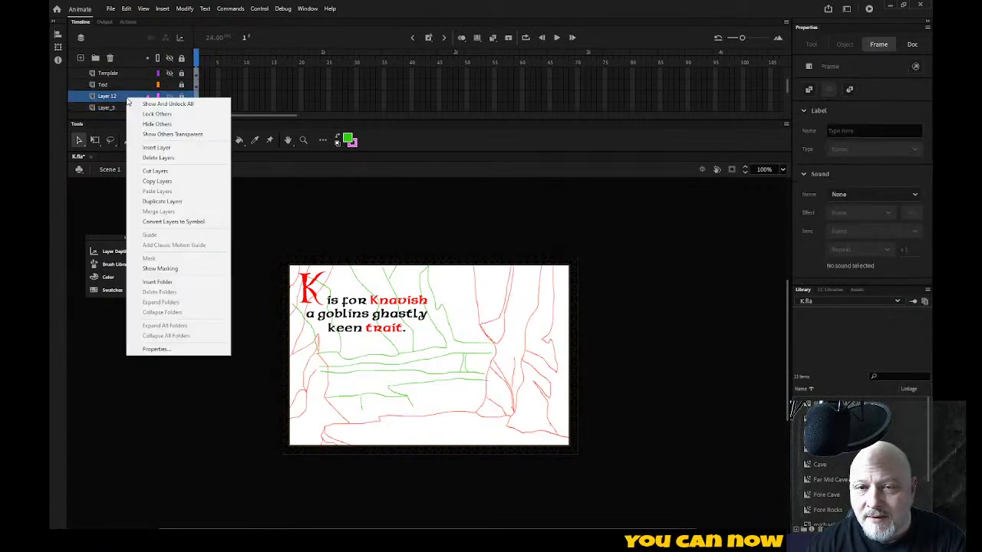
pyautogui.click(157, 147)
pyautogui.click(115, 8)
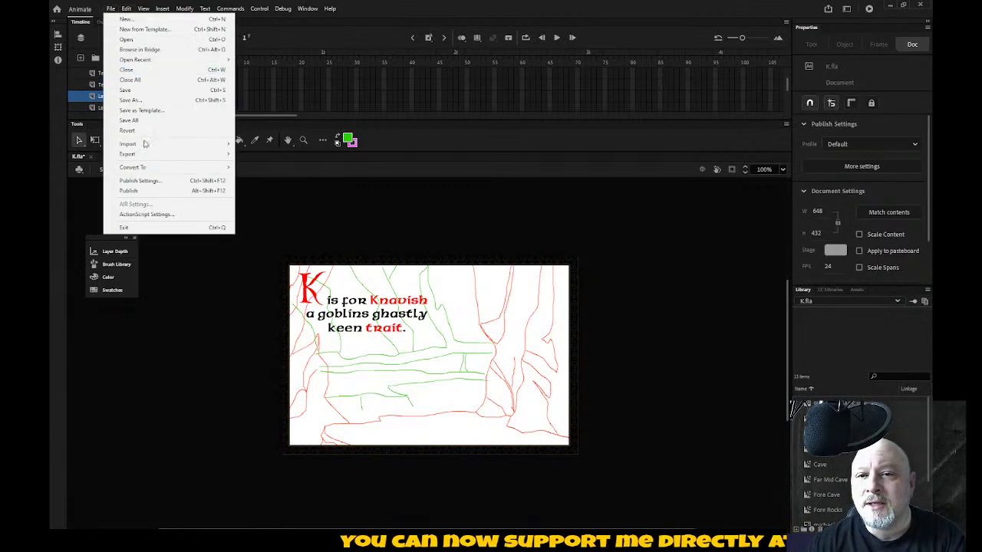
pyautogui.moveTo(131, 144)
pyautogui.click(284, 155)
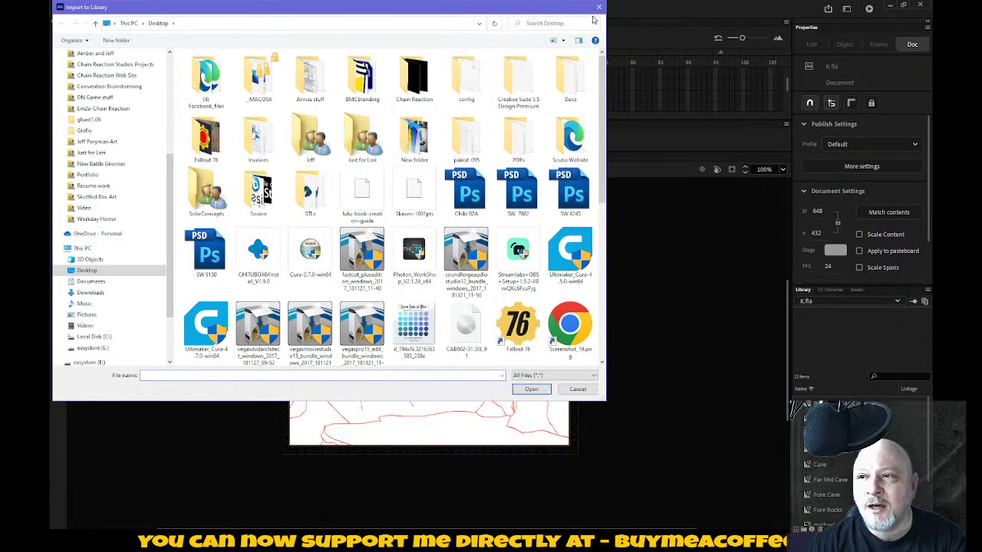
pyautogui.click(599, 7)
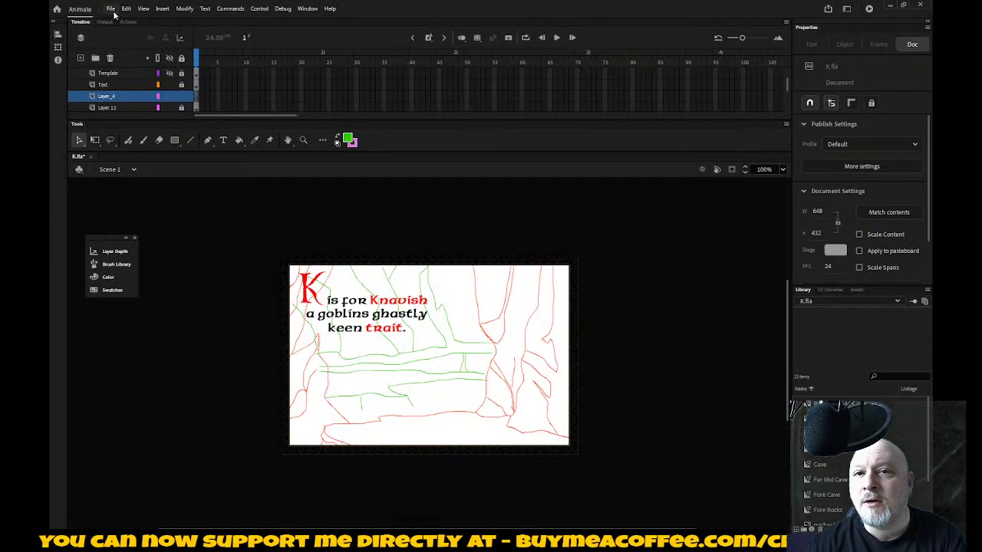
# Step: Import K.png to the stage from the Sketches folder under Work Folder, Stuff from home, Flash Files, ABCofAdventure on the easystore (E:) drive
pyautogui.click(112, 9)
pyautogui.moveTo(148, 149)
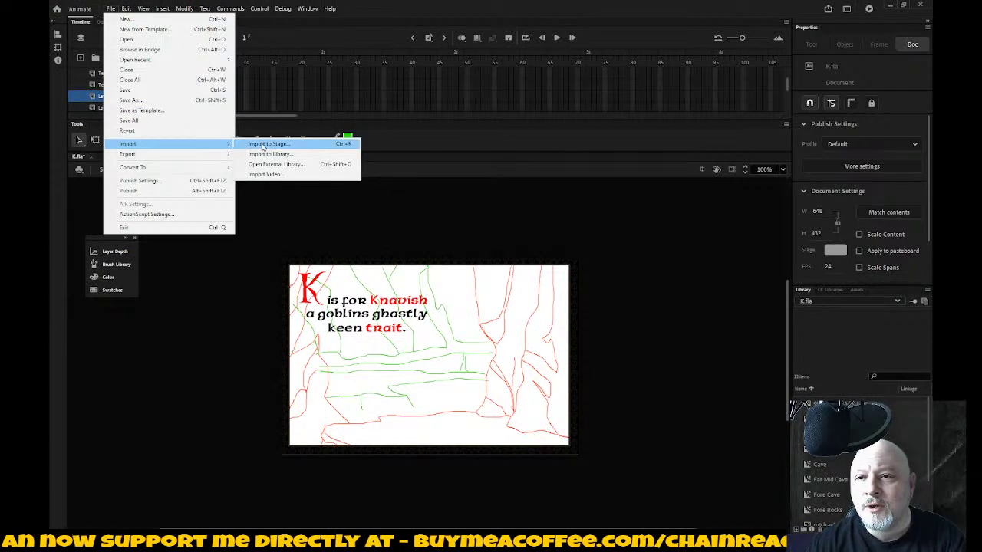
pyautogui.click(264, 147)
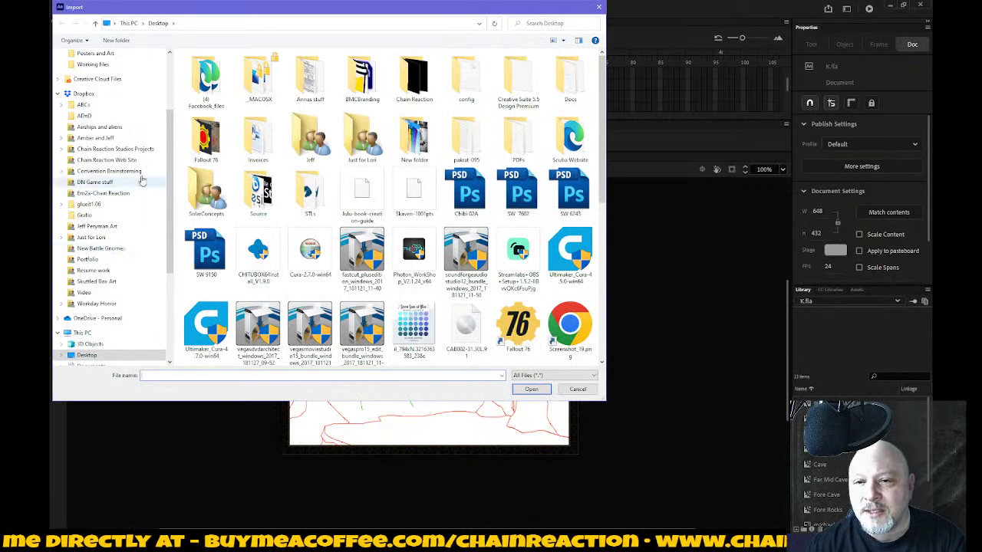
pyautogui.scroll(-5, 115, 200)
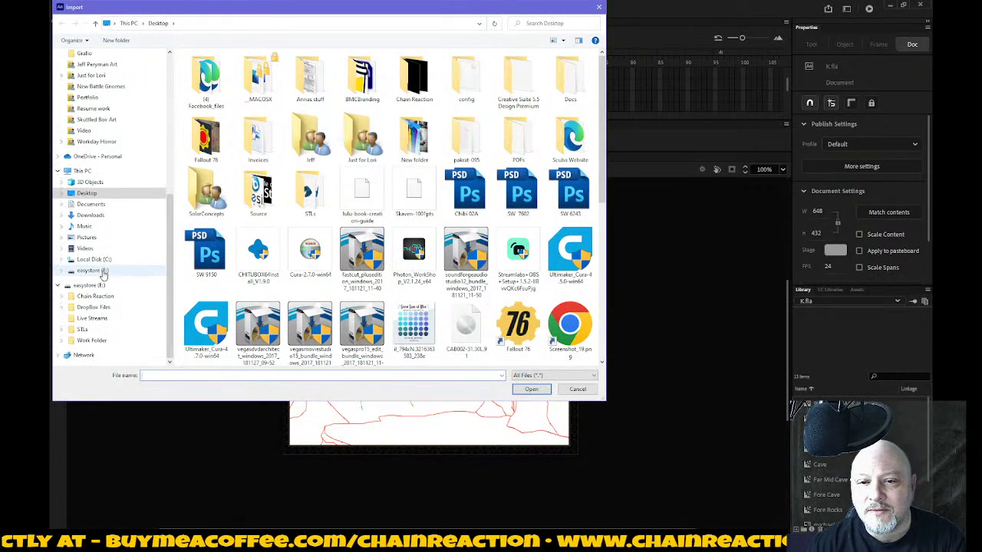
pyautogui.click(85, 272)
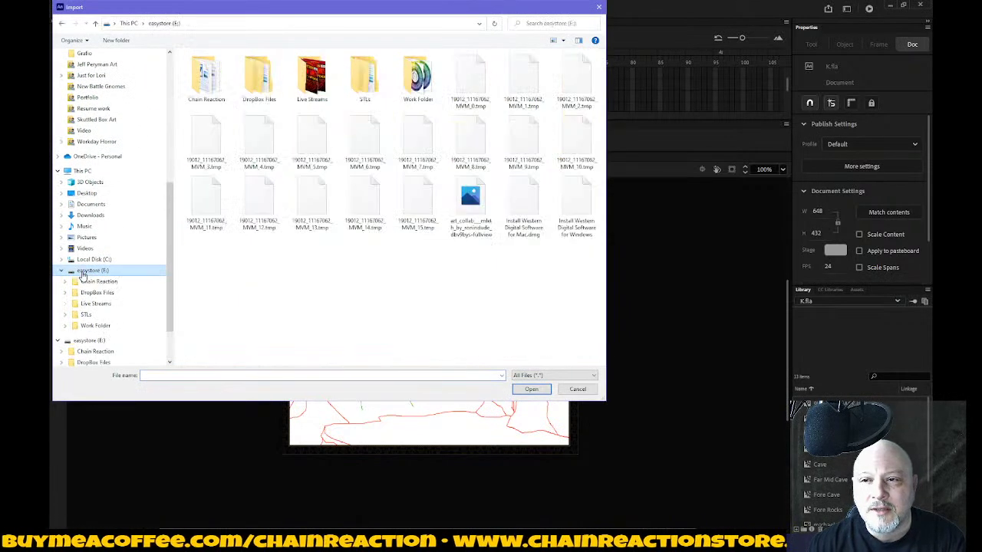
pyautogui.doubleClick(415, 84)
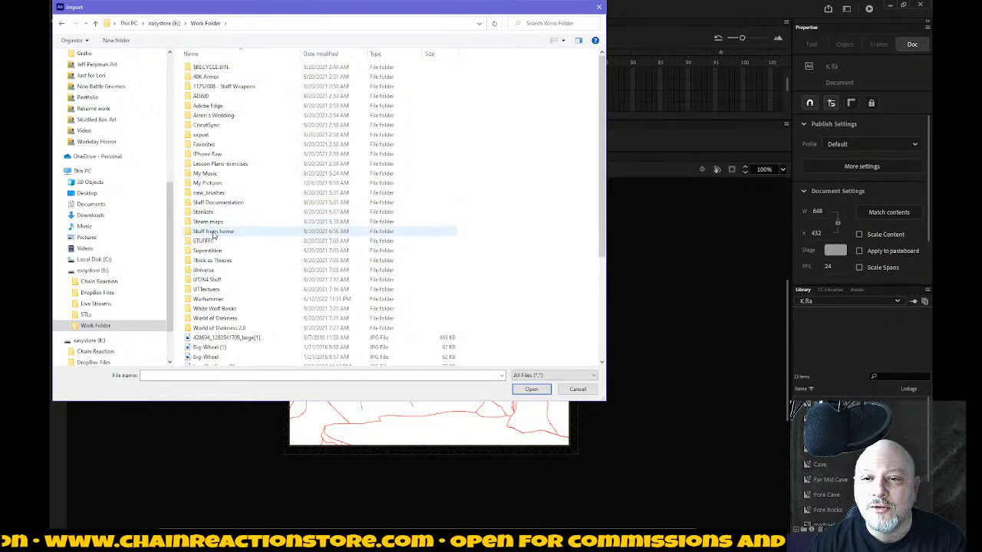
pyautogui.doubleClick(214, 231)
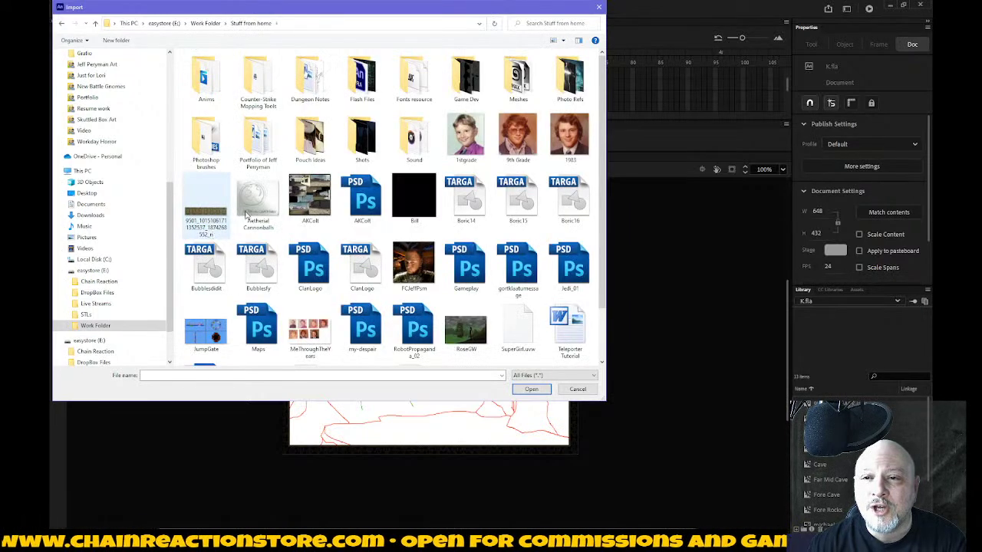
pyautogui.doubleClick(362, 76)
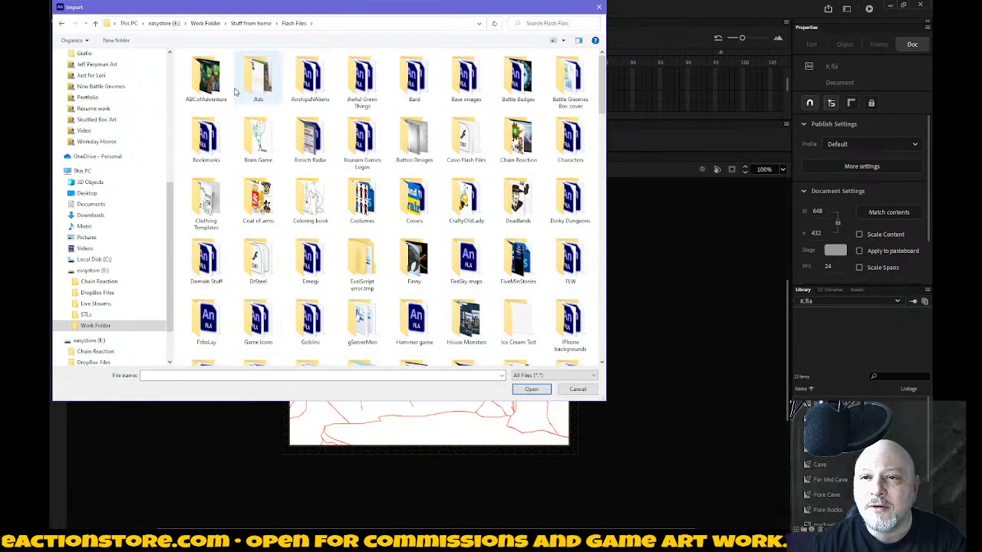
pyautogui.doubleClick(209, 81)
pyautogui.doubleClick(374, 90)
pyautogui.doubleClick(421, 138)
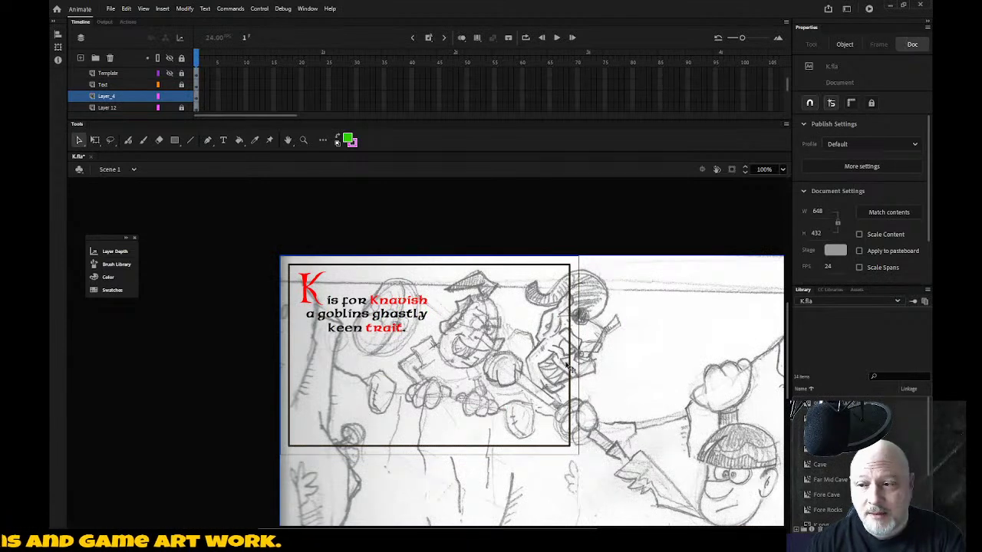
# Step: Scale the imported sketch proportionally to about 666 × 510 px and position it over the page frame at about X 19, Y 17
pyautogui.click(612, 370)
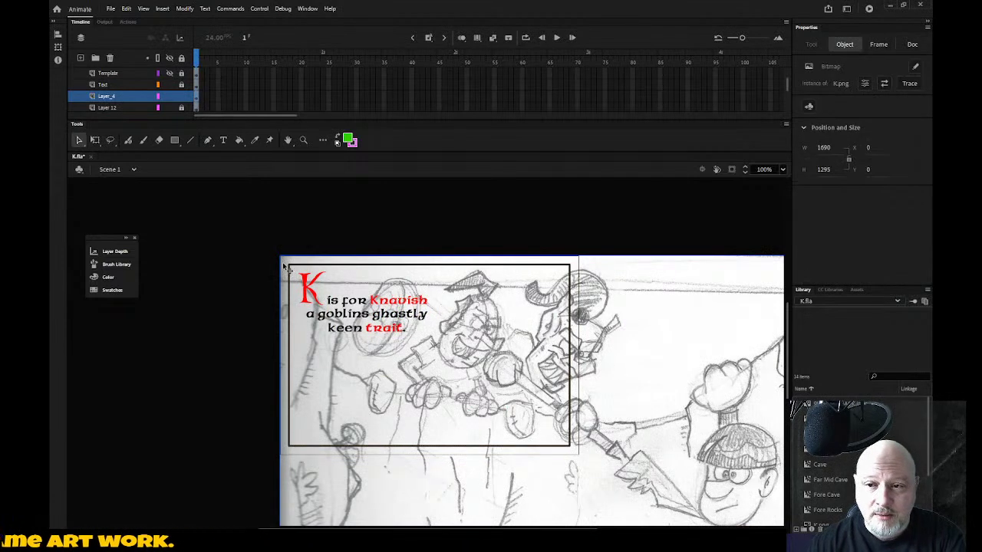
pyautogui.press('q')
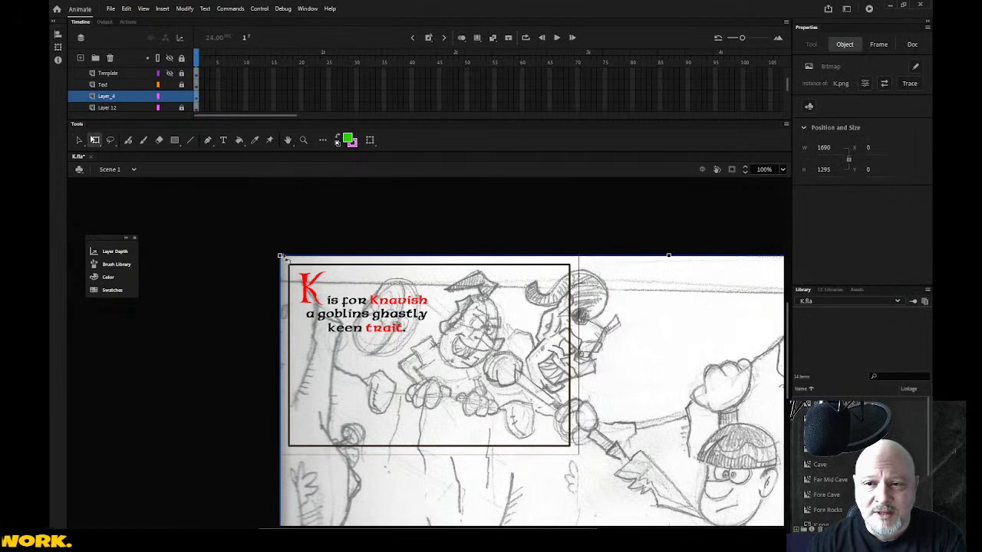
pyautogui.moveTo(280, 255); pyautogui.dragTo(317, 306)
pyautogui.moveTo(466, 327); pyautogui.dragTo(423, 276)
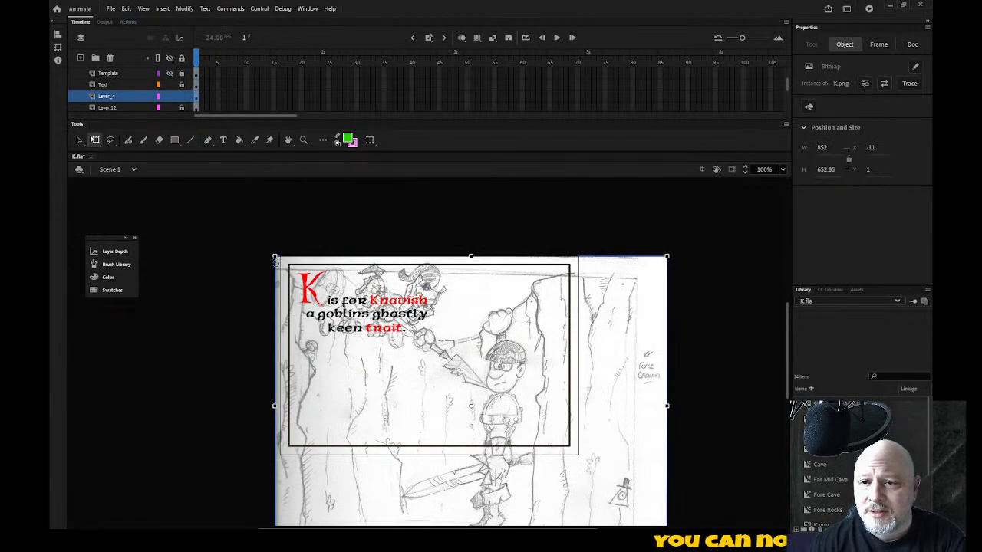
pyautogui.moveTo(276, 258); pyautogui.dragTo(413, 340)
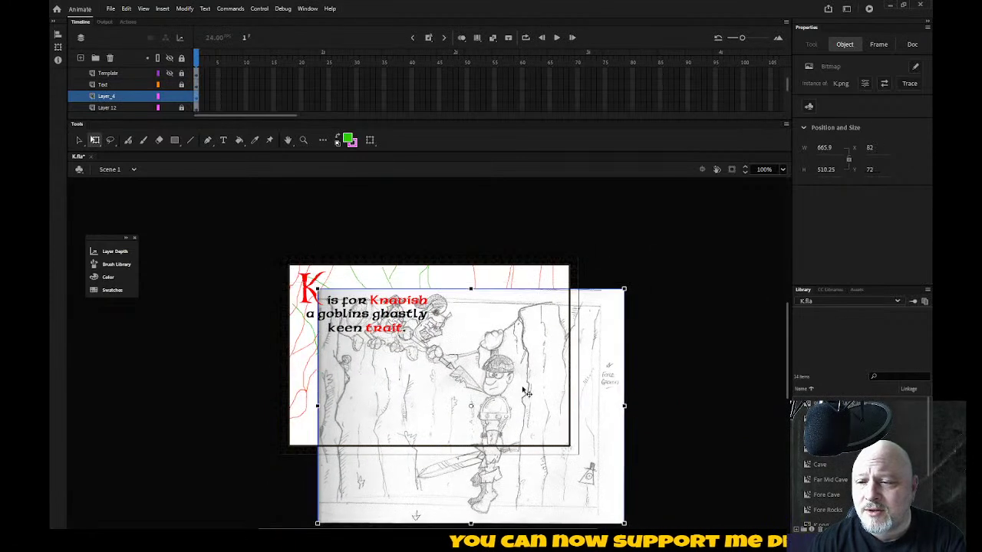
pyautogui.moveTo(599, 395); pyautogui.dragTo(575, 366)
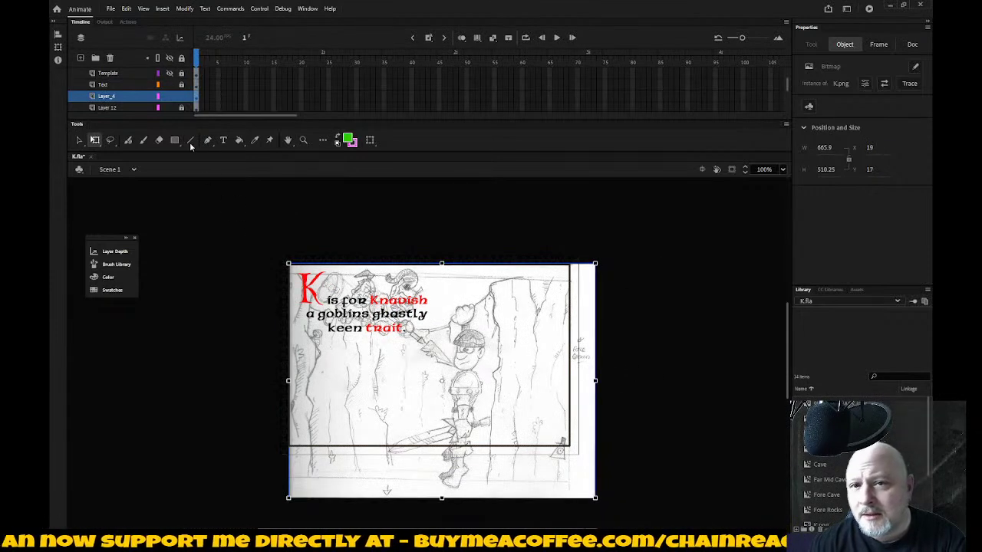
# Step: Unlock the Text layer and move its verse straight down until it sits just above the page frame's bottom edge
pyautogui.click(173, 92)
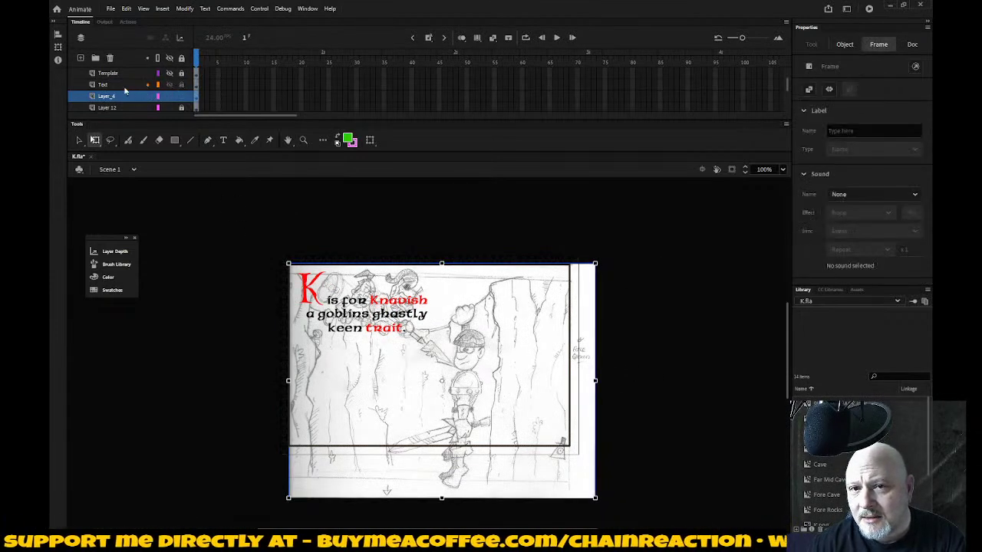
pyautogui.click(125, 89)
pyautogui.hotkey('shift', 'Down')
pyautogui.hotkey('shift', 'Down')
pyautogui.hotkey('shift', 'Down')
pyautogui.hotkey('shift', 'Down')
pyautogui.hotkey('shift', 'Down')
pyautogui.hotkey('shift', 'Down')
pyautogui.hotkey('shift', 'Down')
pyautogui.hotkey('shift', 'Down')
pyautogui.hotkey('shift', 'Down')
pyautogui.hotkey('shift', 'Down')
pyautogui.hotkey('shift', 'Down')
pyautogui.hotkey('shift', 'Down')
pyautogui.hotkey('shift', 'Down')
pyautogui.hotkey('shift', 'Down')
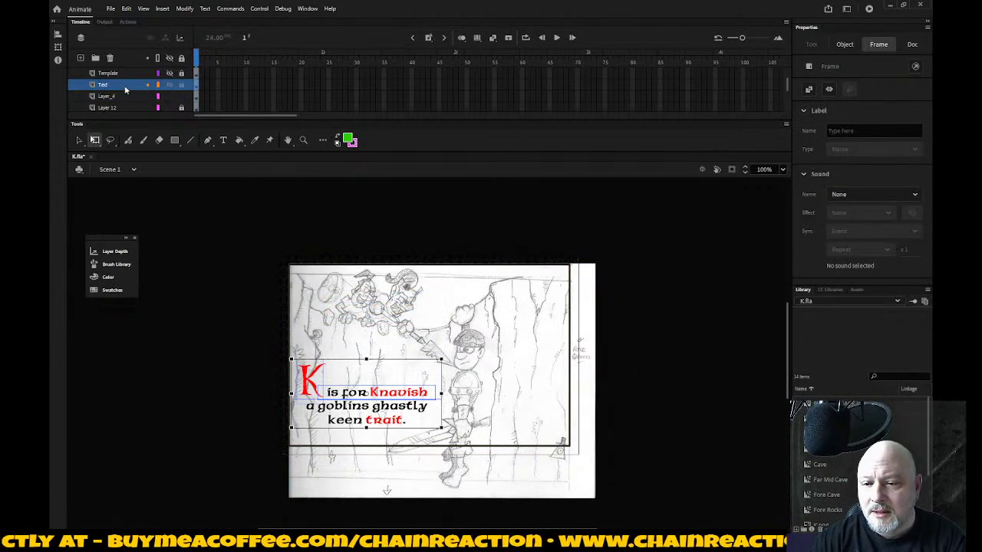
pyautogui.press('Down')
pyautogui.press('Down')
pyautogui.press('Down')
pyautogui.press('Down')
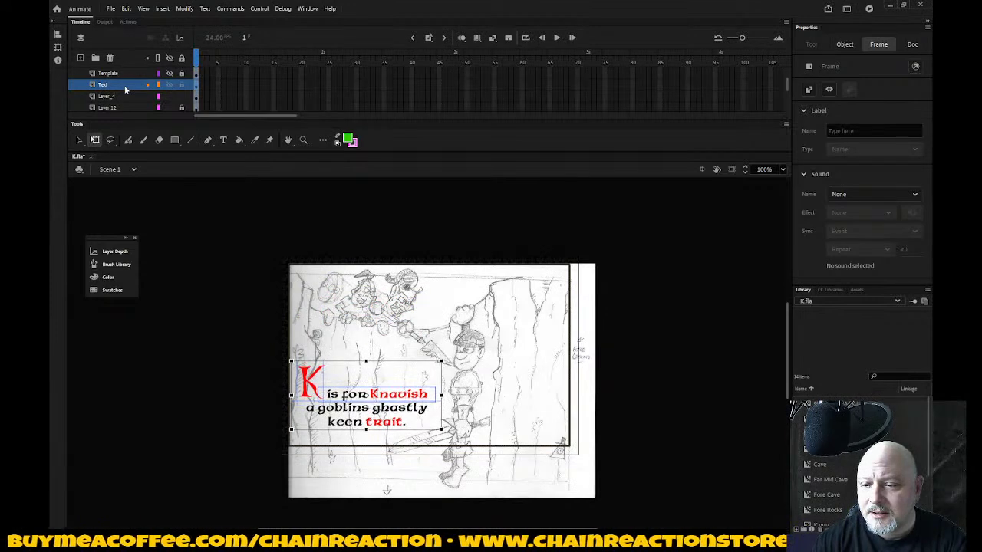
pyautogui.press('Down')
pyautogui.press('Down')
pyautogui.press('Down')
pyautogui.press('Down')
pyautogui.press('Down')
pyautogui.press('Down')
pyautogui.press('Down')
pyautogui.press('Down')
pyautogui.press('Down')
pyautogui.press('Down')
pyautogui.press('Down')
pyautogui.press('Down')
pyautogui.press('Down')
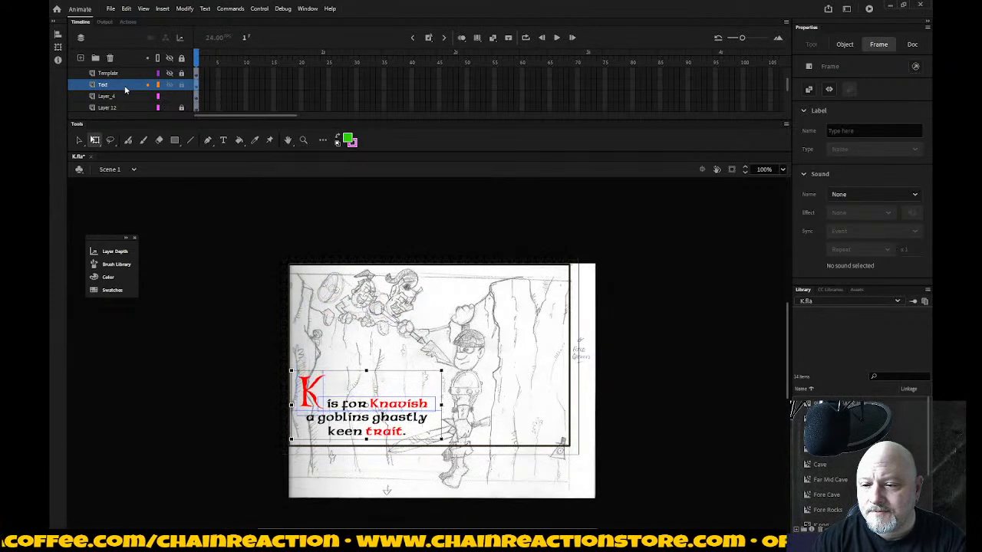
pyautogui.press('Down')
pyautogui.press('Down')
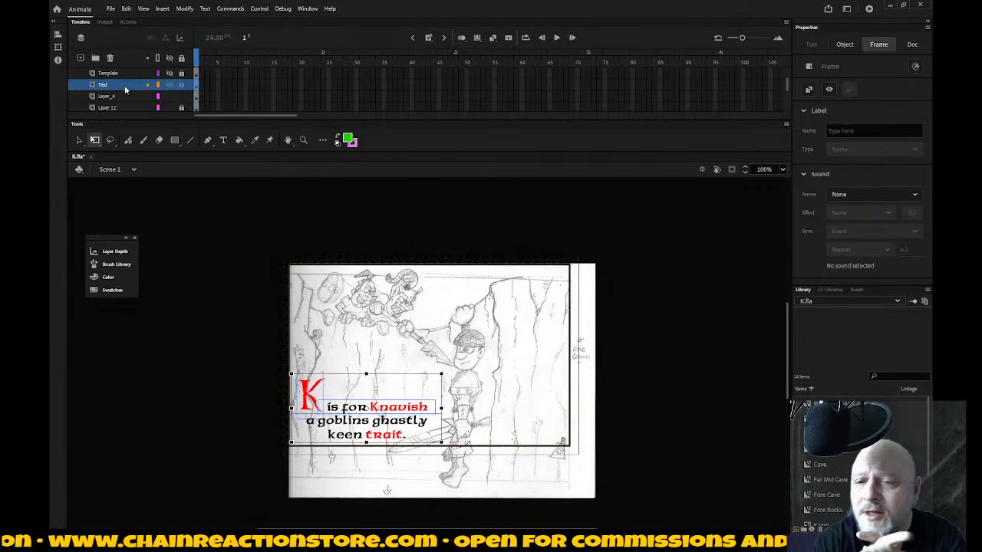
# Step: Lock all layers and hide Layer_4, which holds the sketch
pyautogui.click(182, 59)
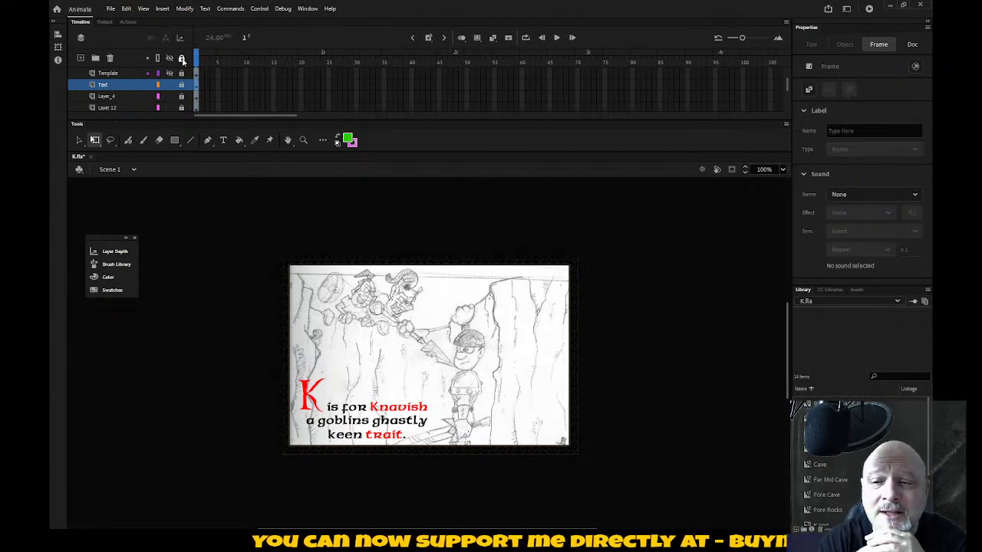
pyautogui.click(170, 96)
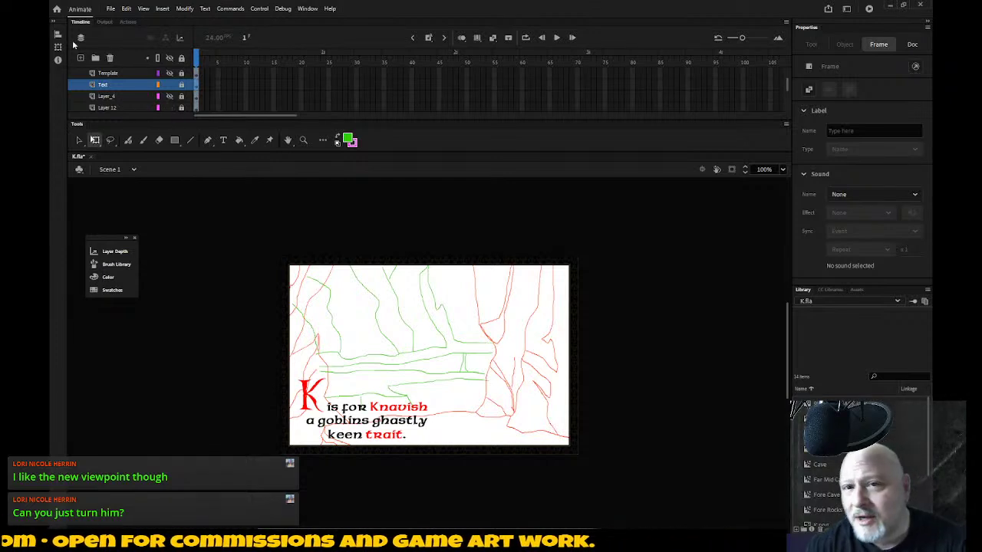
# Step: Open the I.fla page from the Working files folder under Flash Files, ABCofAdventure
pyautogui.click(110, 9)
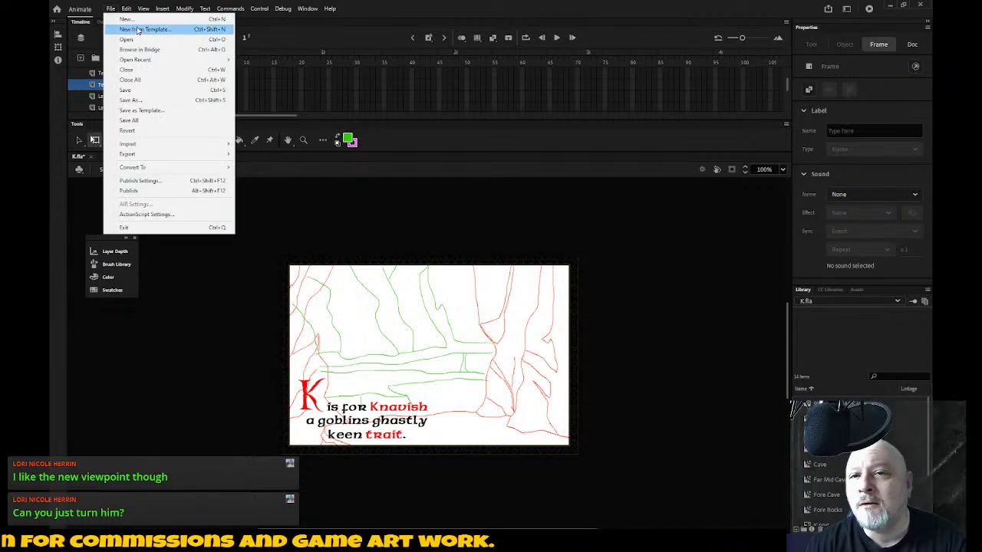
pyautogui.click(134, 37)
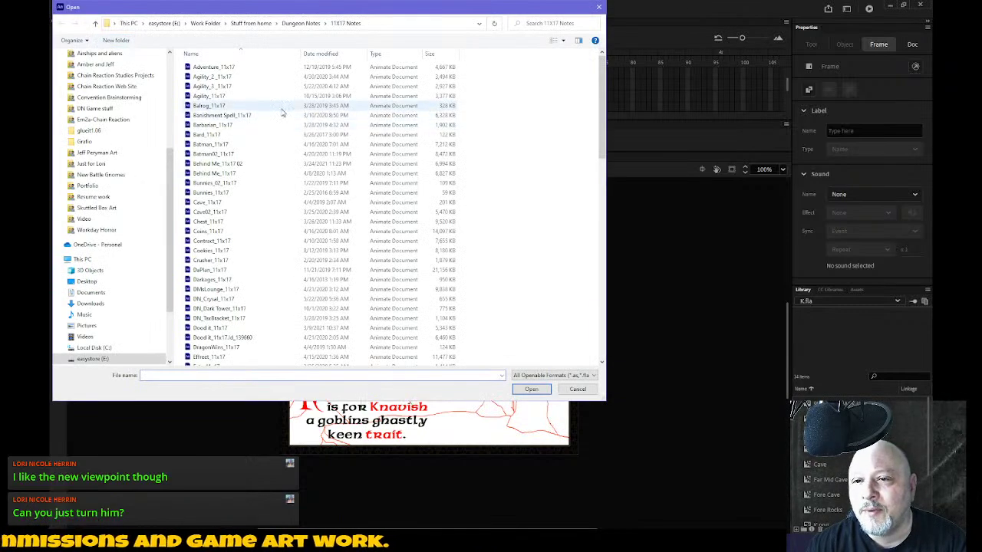
pyautogui.click(250, 23)
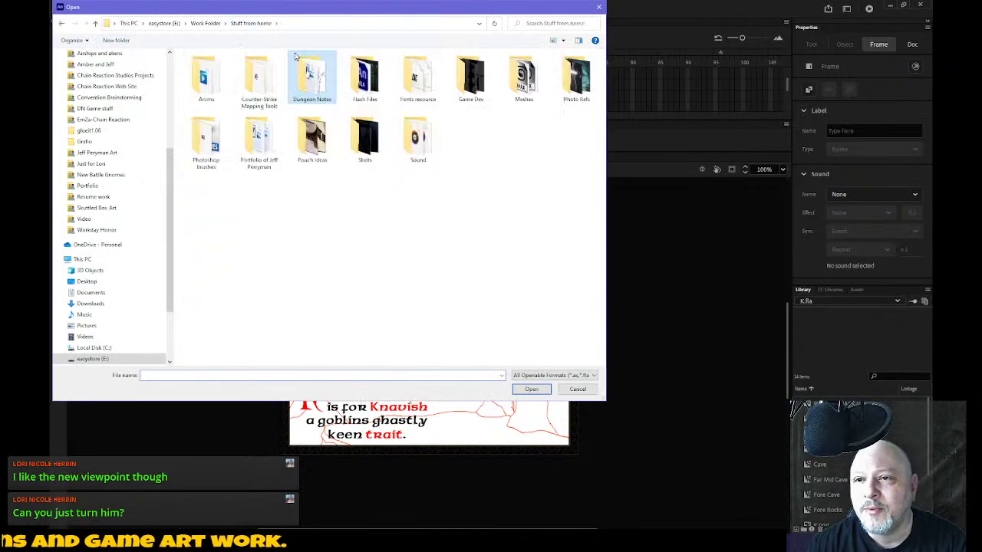
pyautogui.doubleClick(372, 86)
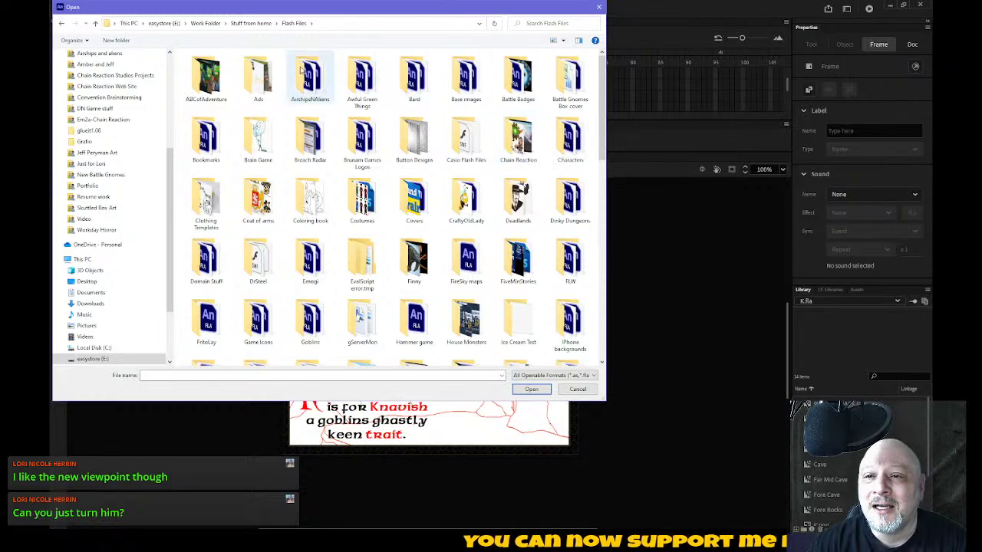
pyautogui.doubleClick(206, 76)
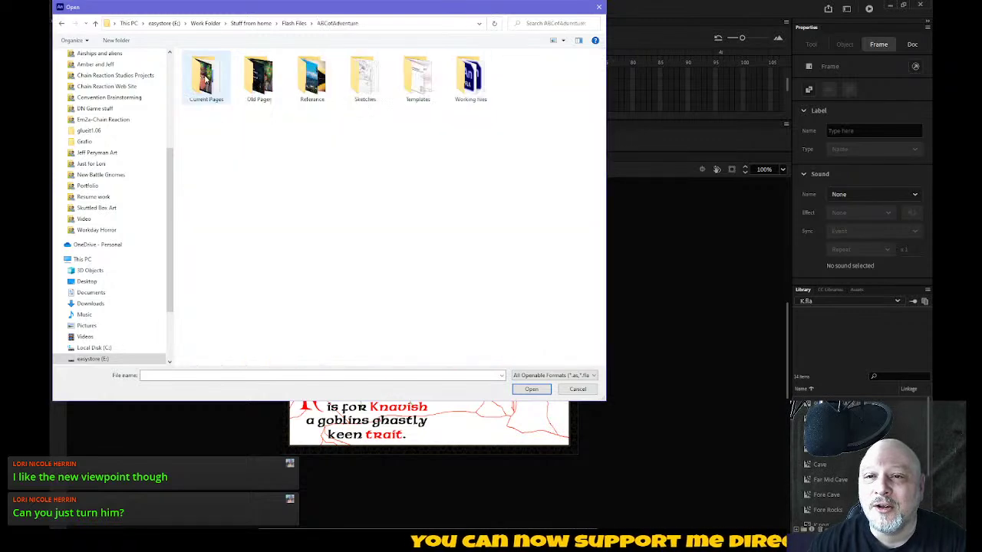
pyautogui.doubleClick(473, 81)
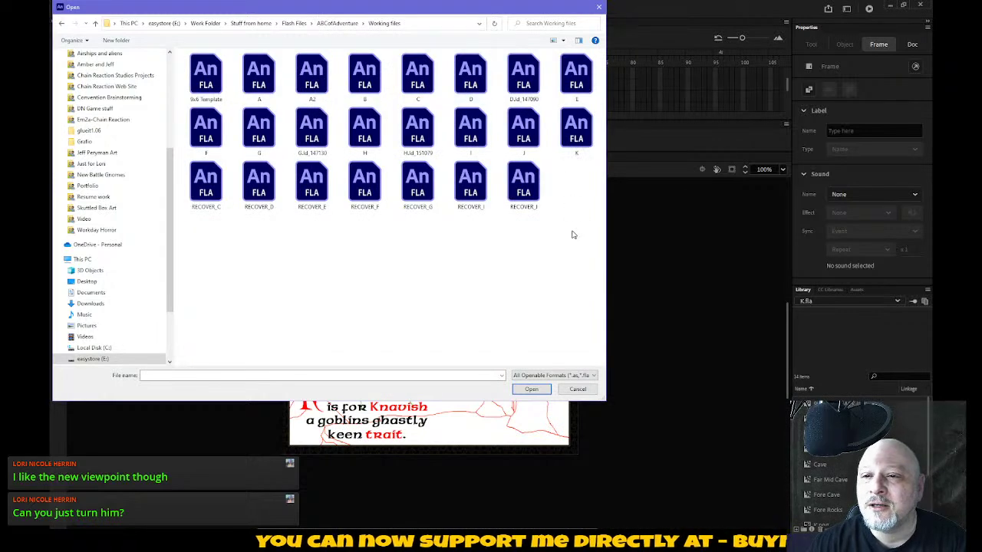
pyautogui.doubleClick(471, 129)
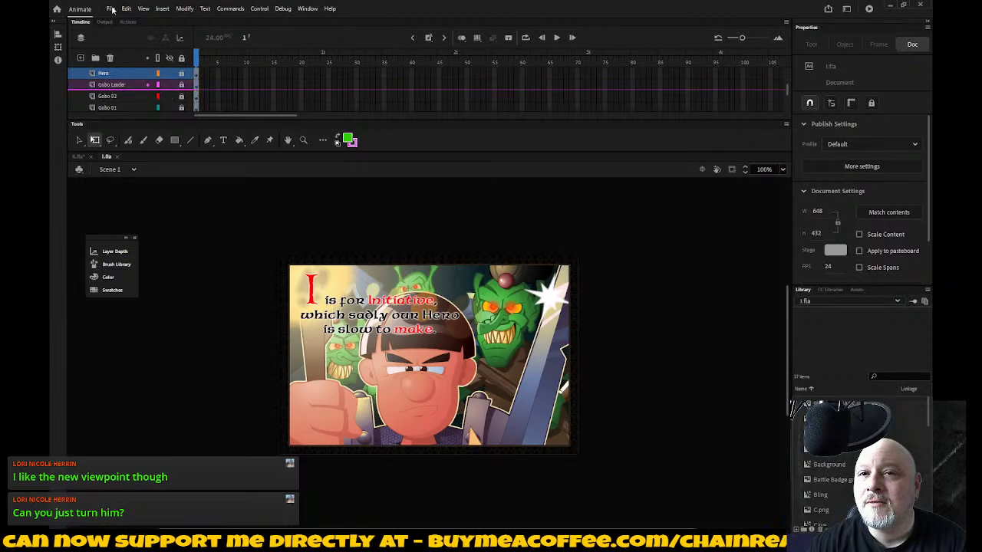
# Step: Open the J.fla page from the Working files folder
pyautogui.click(111, 8)
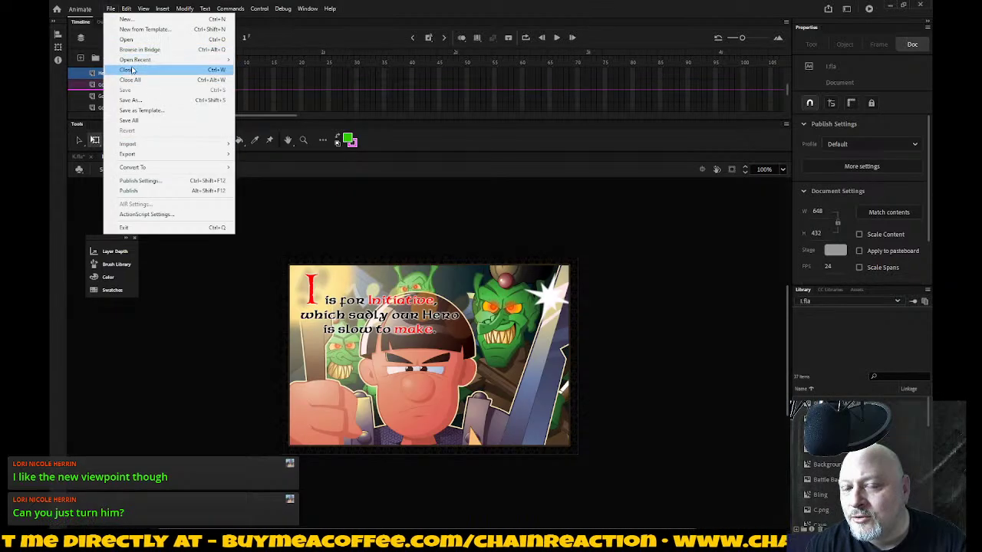
pyautogui.click(135, 42)
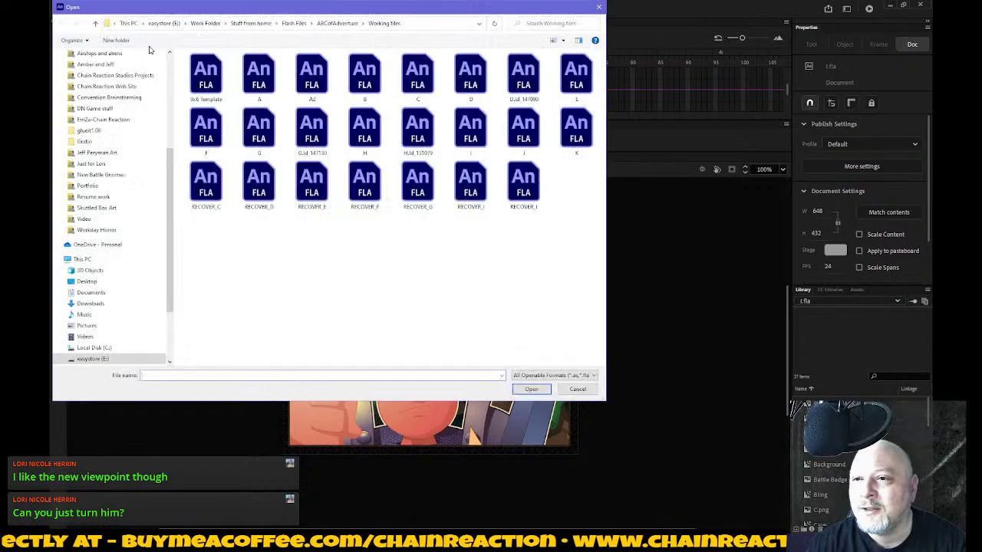
pyautogui.doubleClick(516, 123)
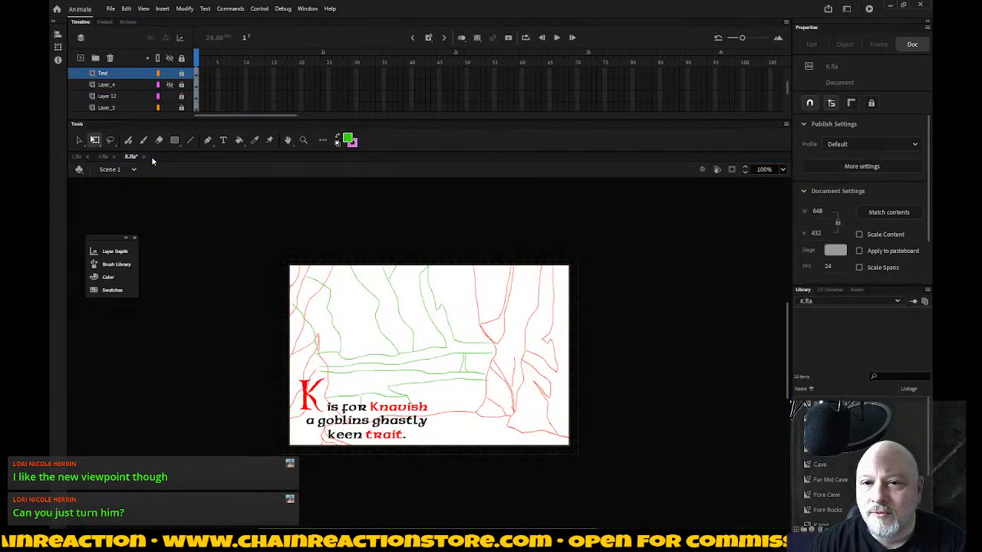
# Step: Review the finished I.fla and J.fla pages, and show the Layer_4 sketch in K.fla for comparison
pyautogui.click(77, 157)
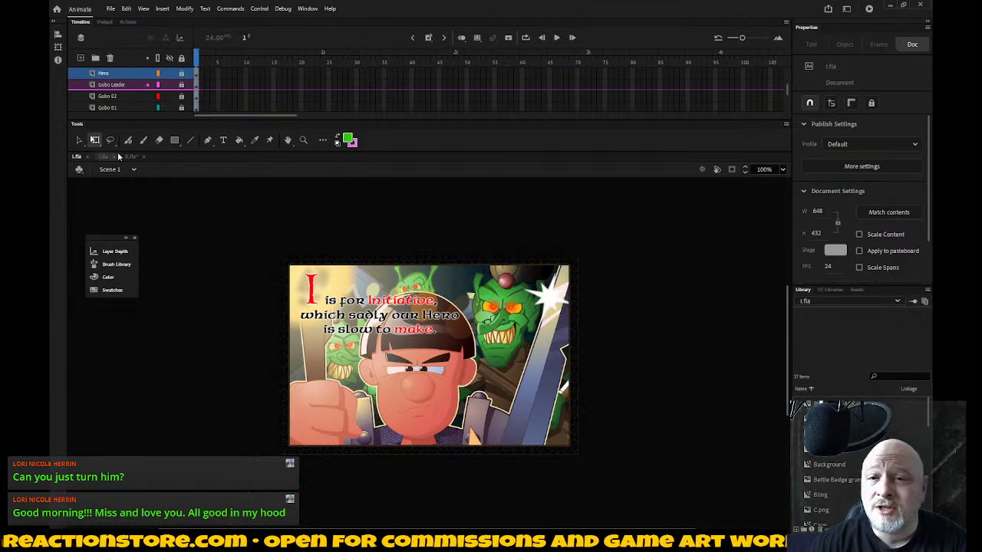
pyautogui.click(101, 159)
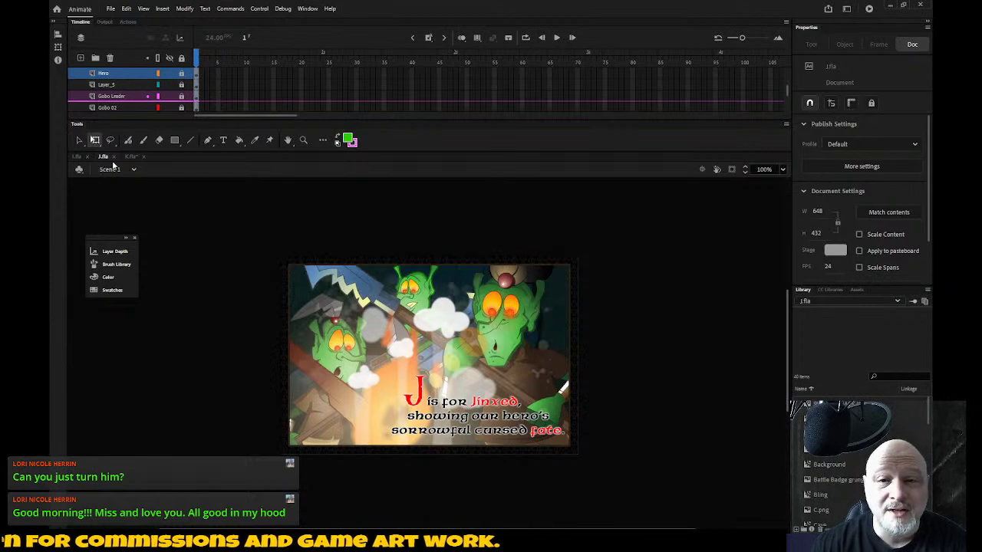
pyautogui.click(130, 157)
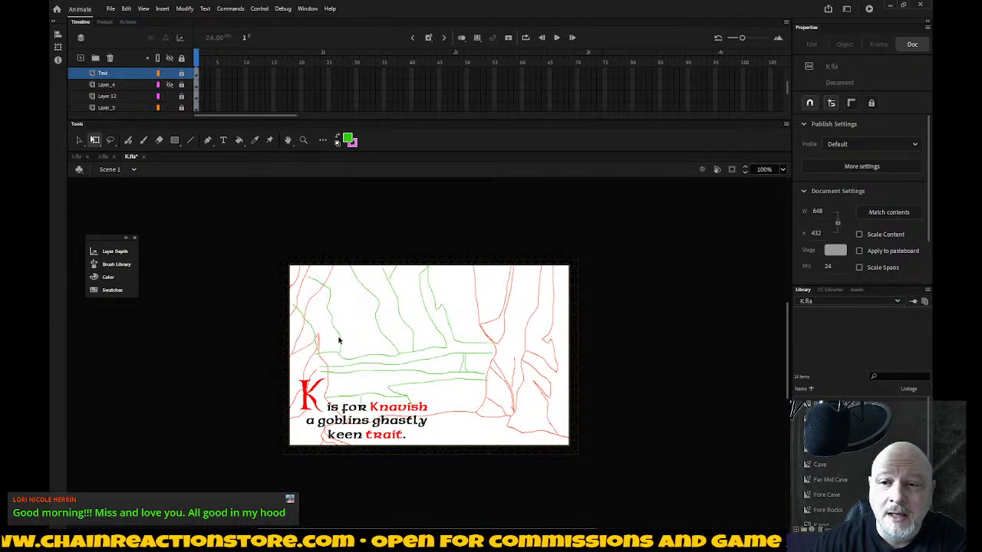
pyautogui.click(170, 85)
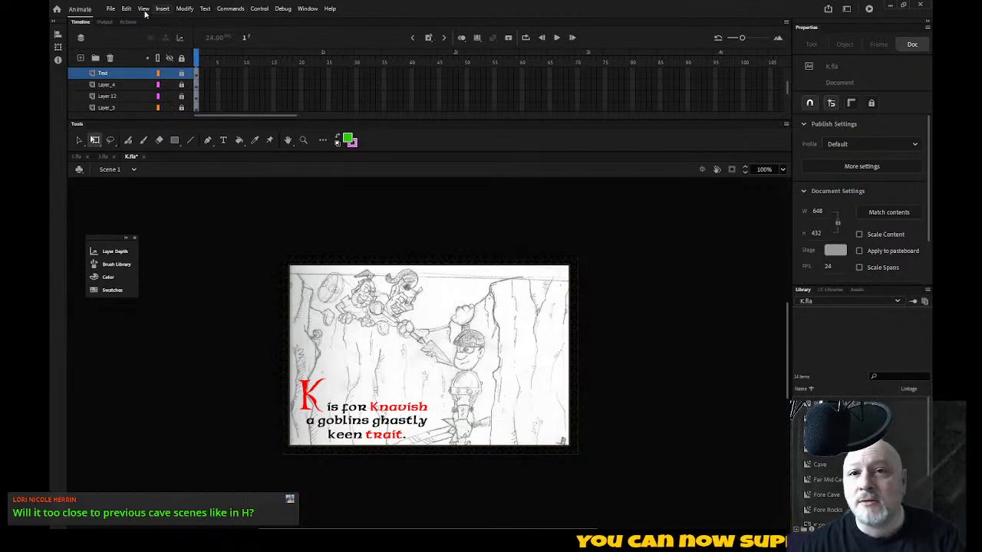
# Step: Open the H.fla page from the Working files folder and place it first among the open documents, ahead of I.fla
pyautogui.click(111, 9)
pyautogui.click(129, 43)
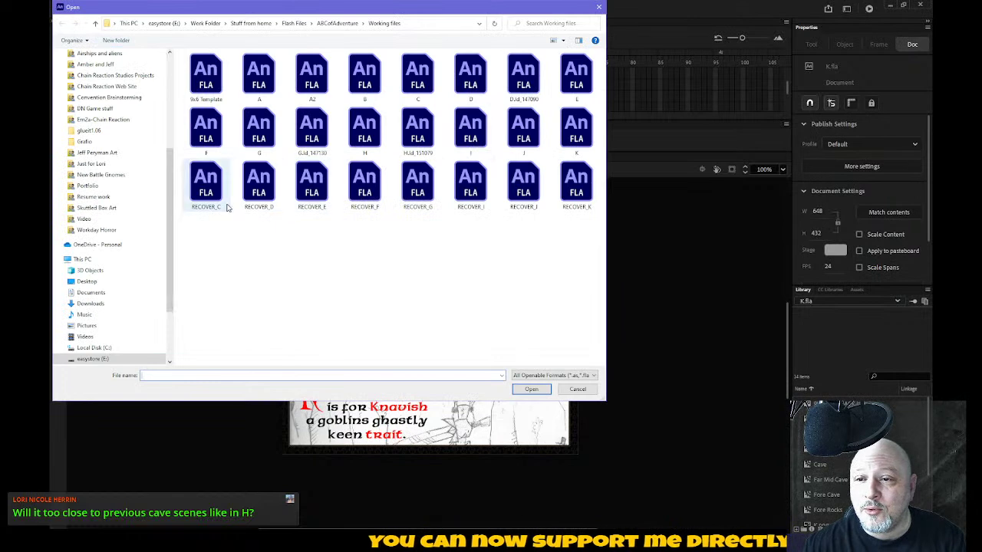
pyautogui.doubleClick(366, 133)
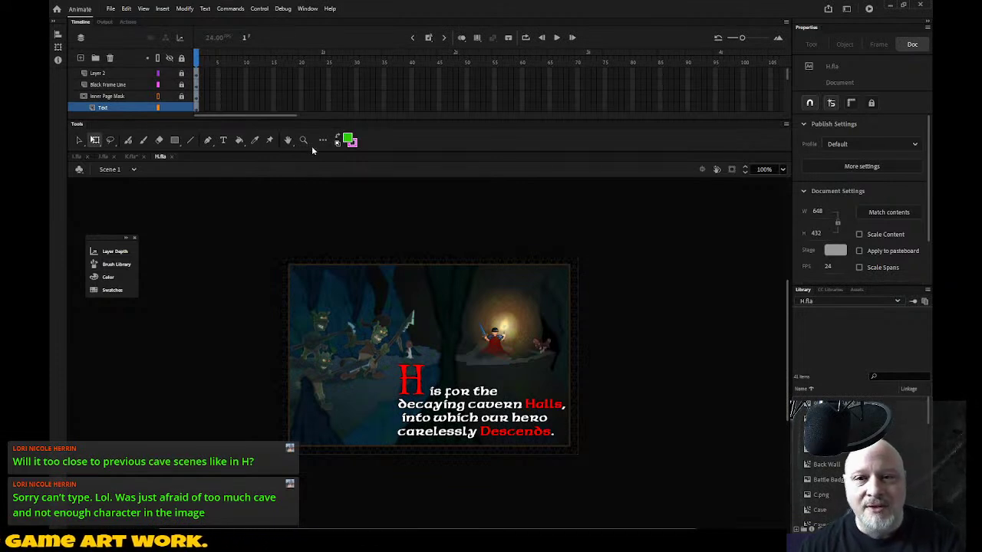
pyautogui.moveTo(155, 157); pyautogui.dragTo(71, 160)
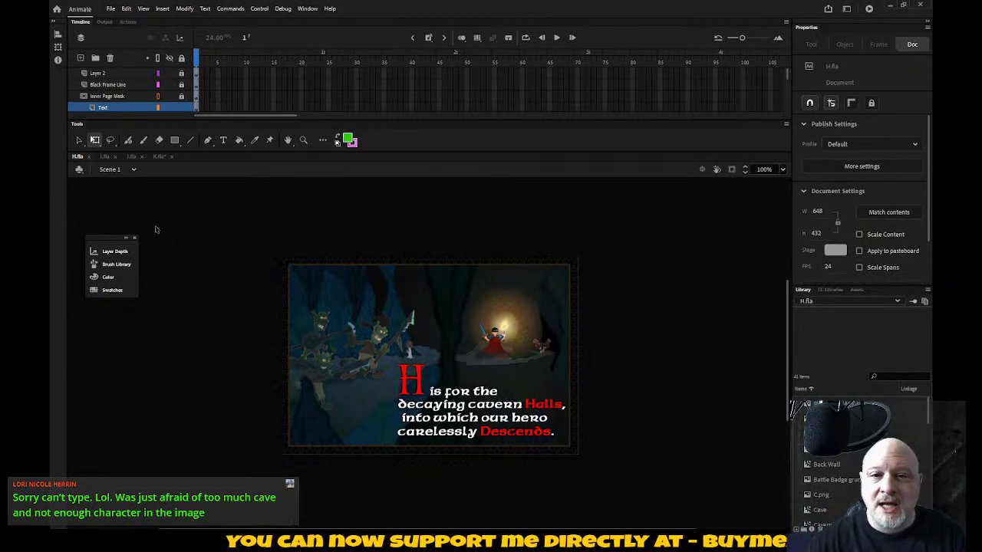
# Step: Review the I.fla and J.fla pages, and compare K.fla's cave line art with and without the Layer_4 sketch
pyautogui.click(104, 157)
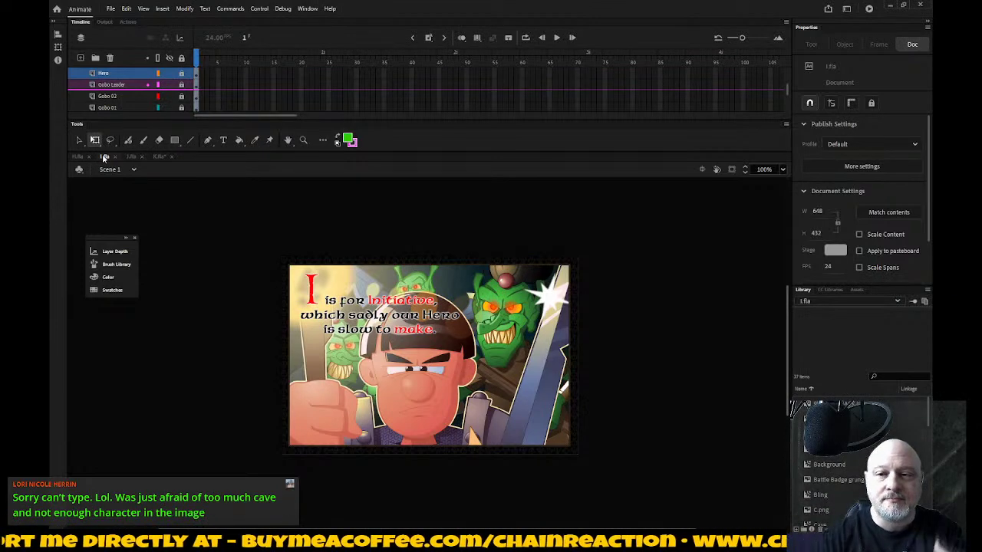
pyautogui.click(123, 155)
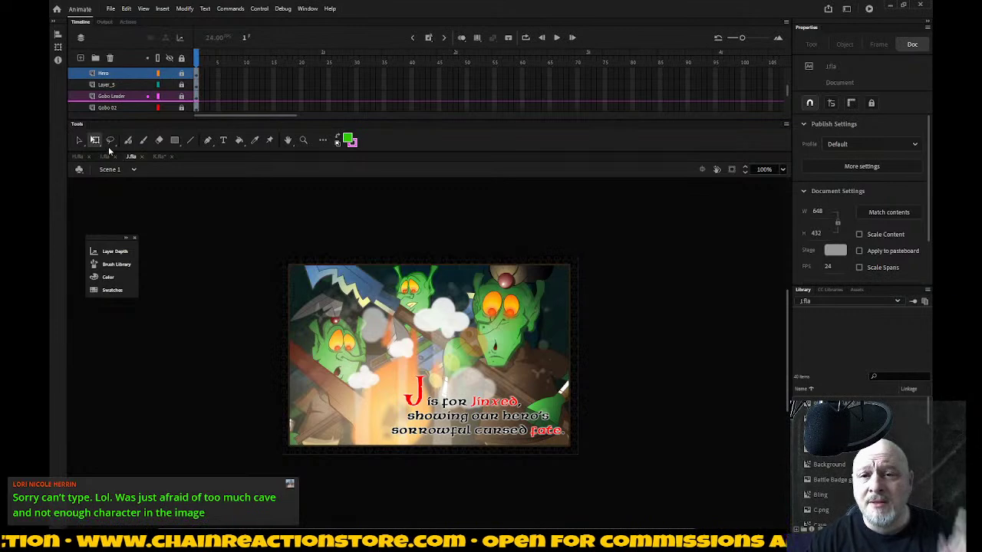
pyautogui.click(158, 156)
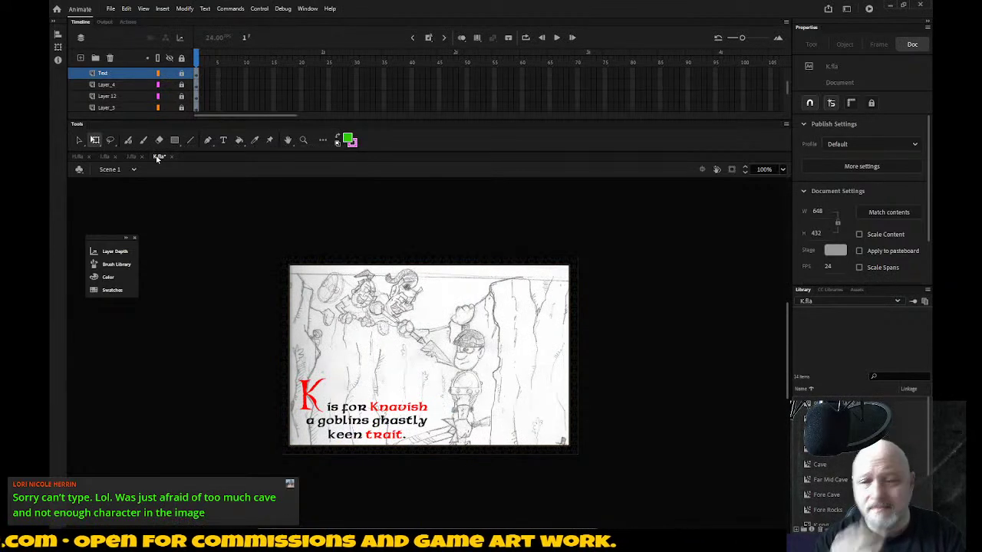
pyautogui.click(169, 85)
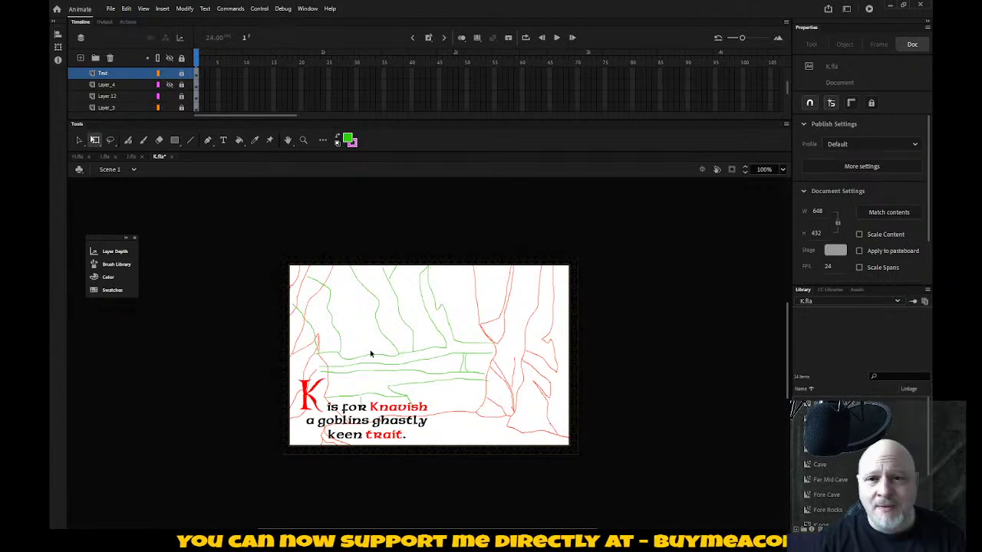
pyautogui.click(170, 84)
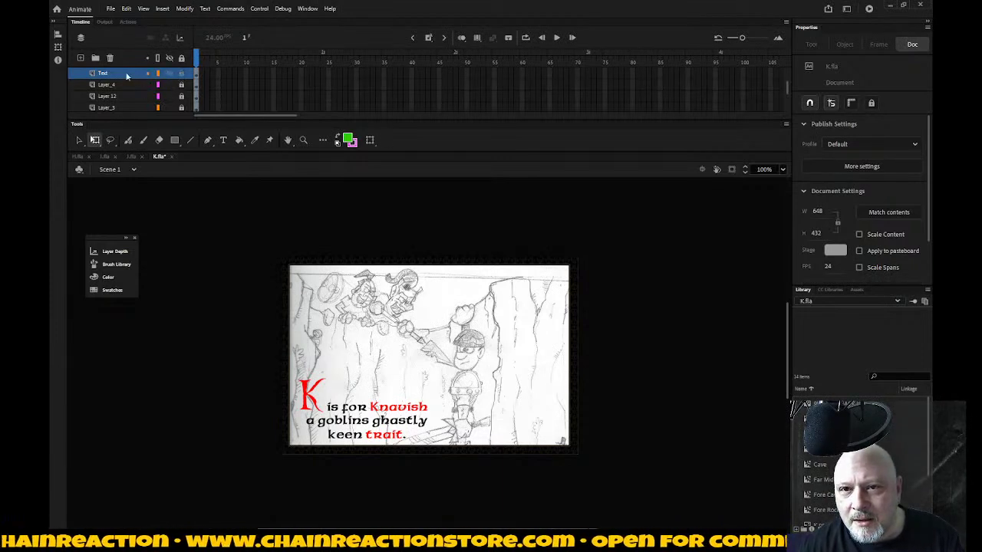
# Step: Move the sketch on Layer_4 straight down until its upper edge sits slightly below the top of the page frame
pyautogui.click(126, 73)
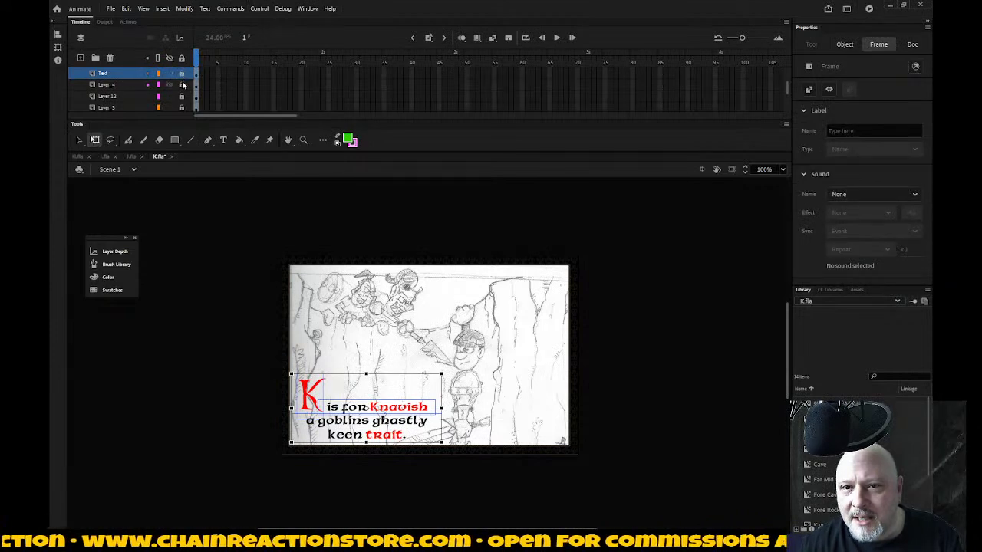
pyautogui.click(132, 86)
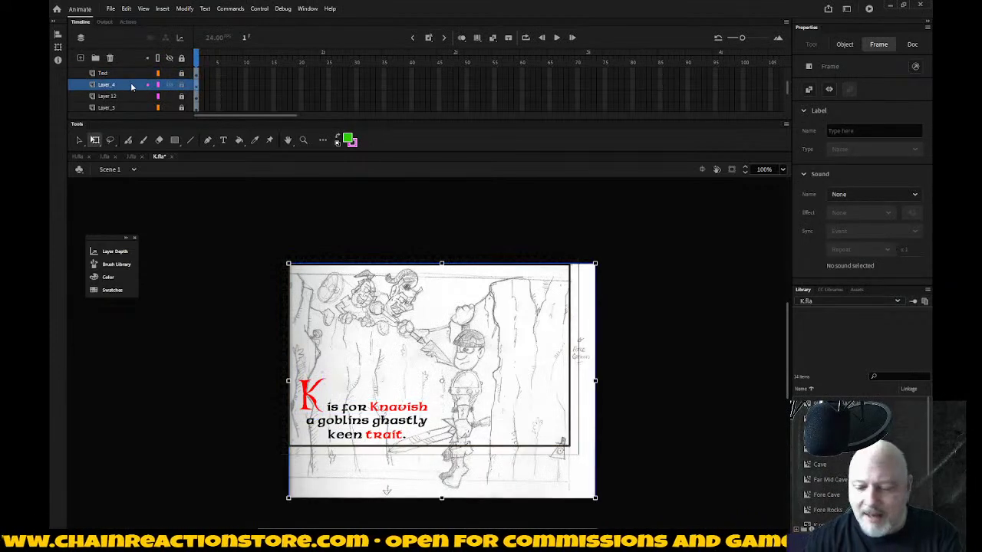
pyautogui.hotkey('shift', 'Down')
pyautogui.hotkey('shift', 'Down')
pyautogui.hotkey('shift', 'Down')
pyautogui.hotkey('shift', 'Down')
pyautogui.hotkey('shift', 'Down')
pyautogui.hotkey('shift', 'Down')
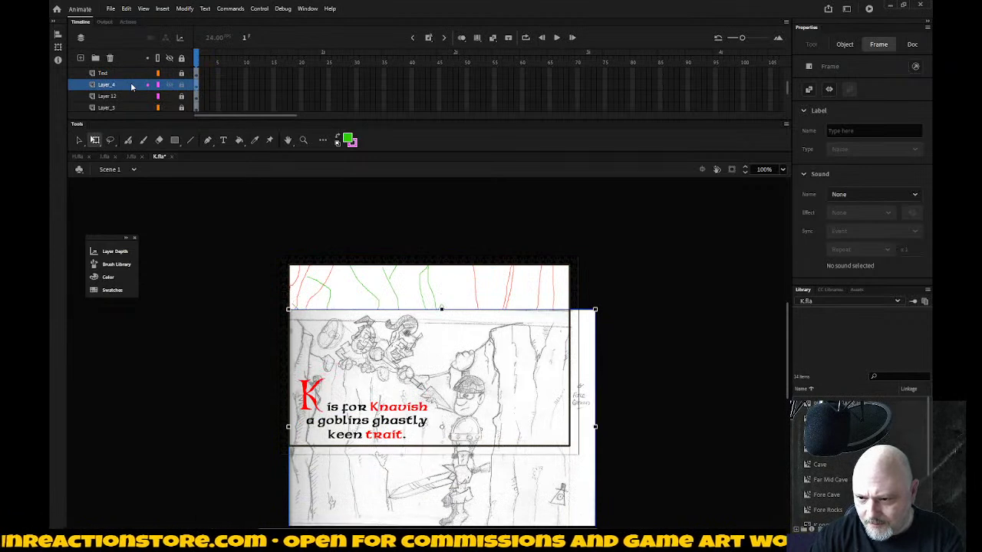
pyautogui.hotkey('shift', 'Up')
pyautogui.hotkey('shift', 'Up')
pyautogui.hotkey('shift', 'Up')
pyautogui.hotkey('shift', 'Up')
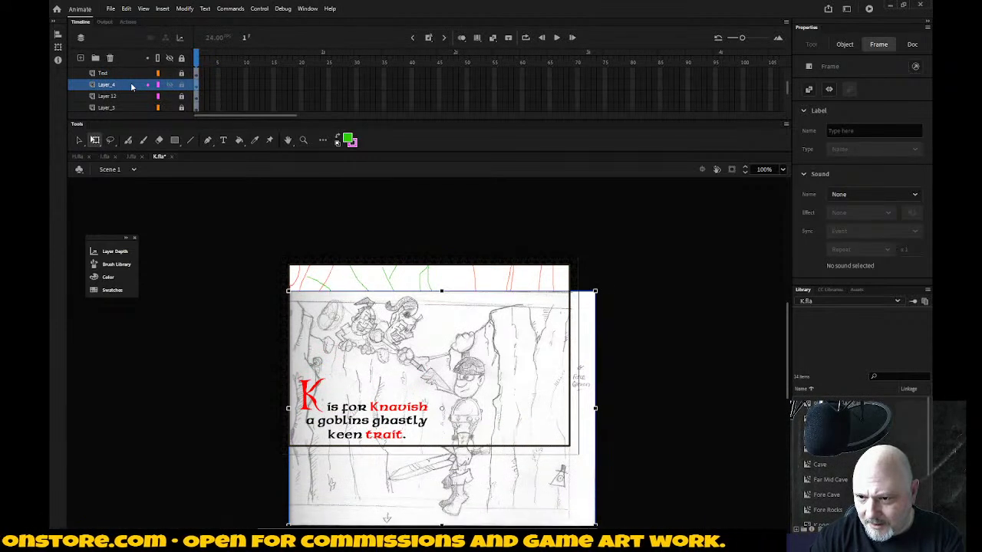
pyautogui.click(193, 57)
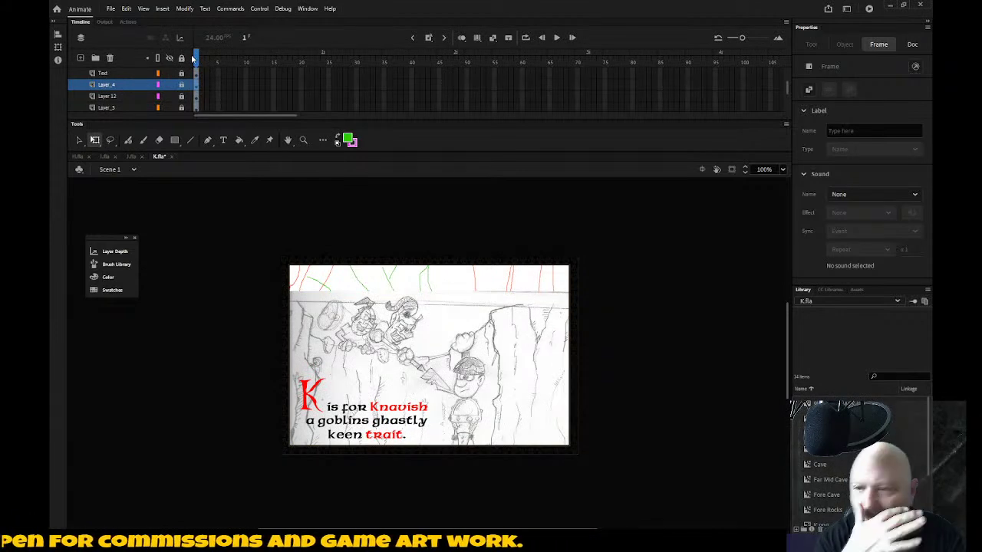
# Step: Hide the Layer_4 sketch and the Text layer's verse so only the cave line art shows on the page
pyautogui.click(170, 85)
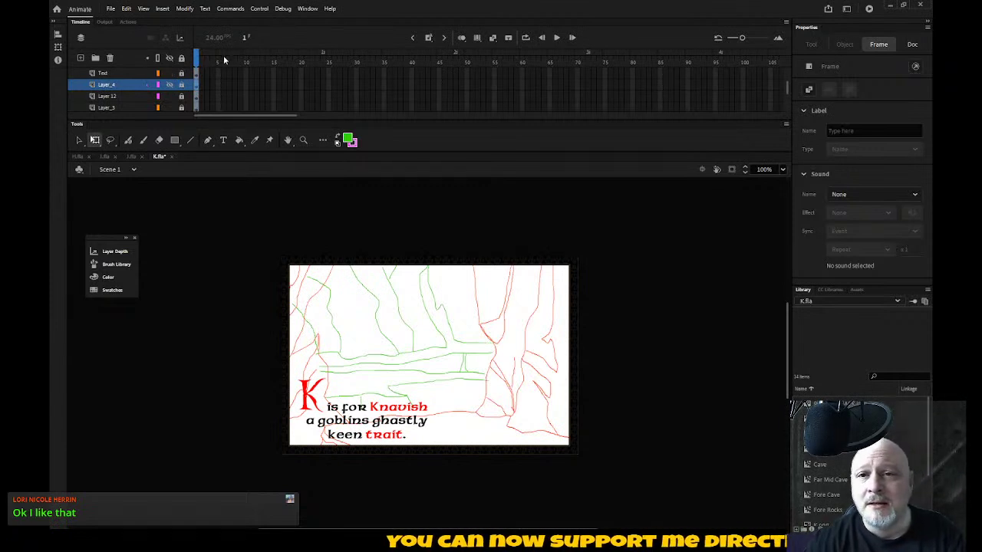
pyautogui.click(172, 85)
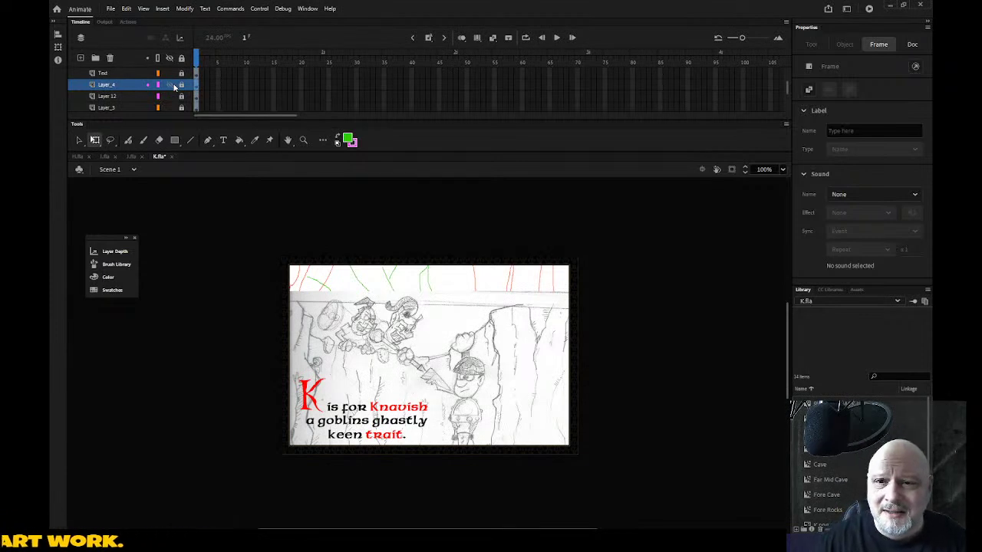
pyautogui.click(174, 86)
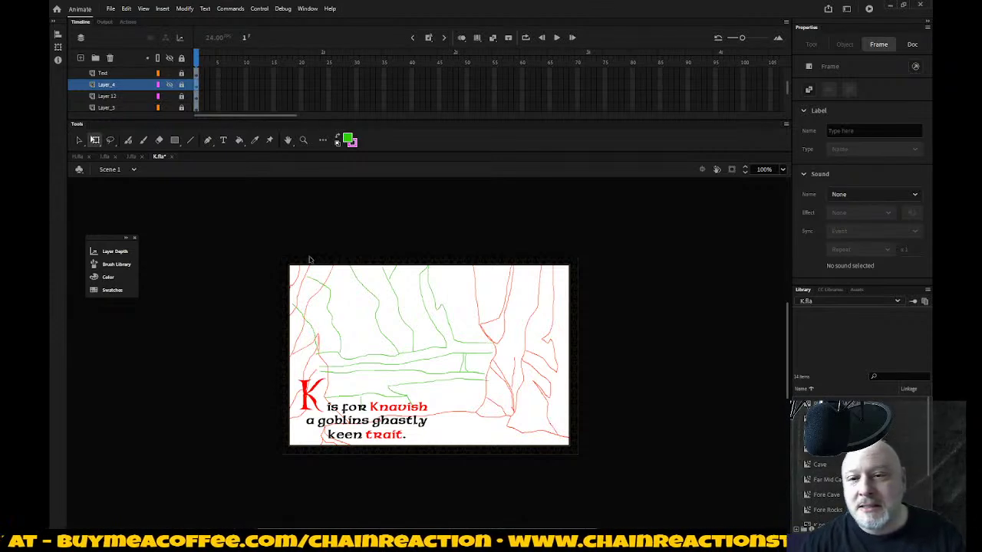
pyautogui.click(169, 73)
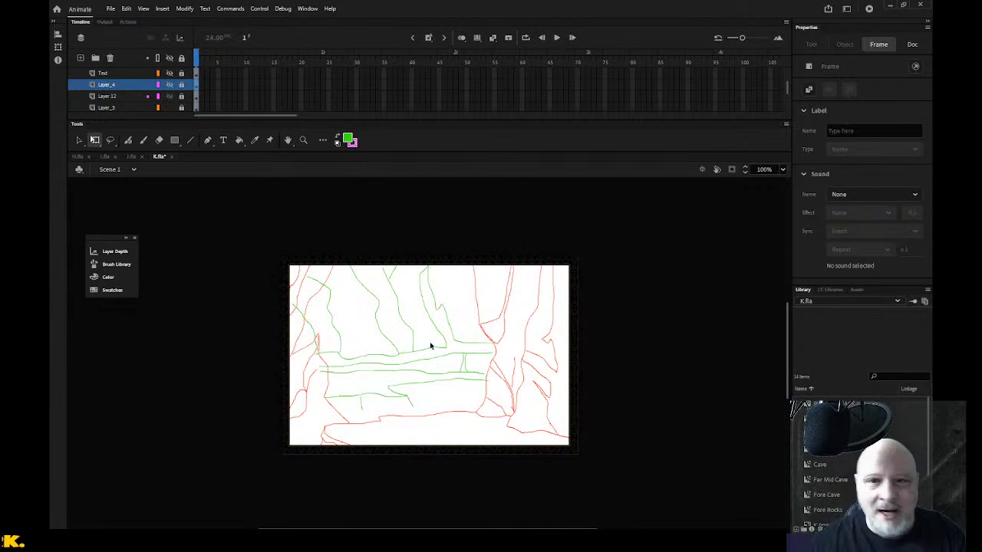
# Step: Open the C.fla page from the Working files folder
pyautogui.click(111, 9)
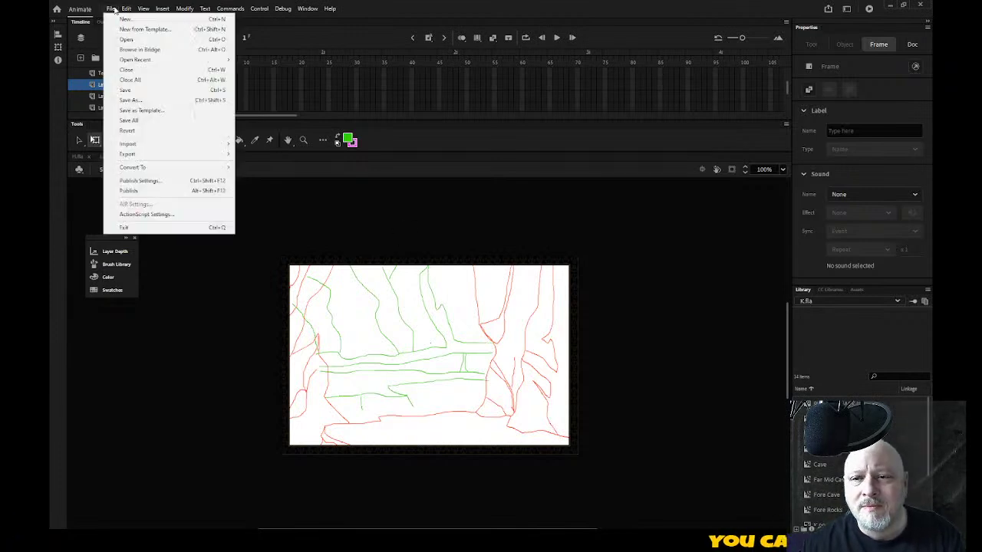
pyautogui.click(129, 40)
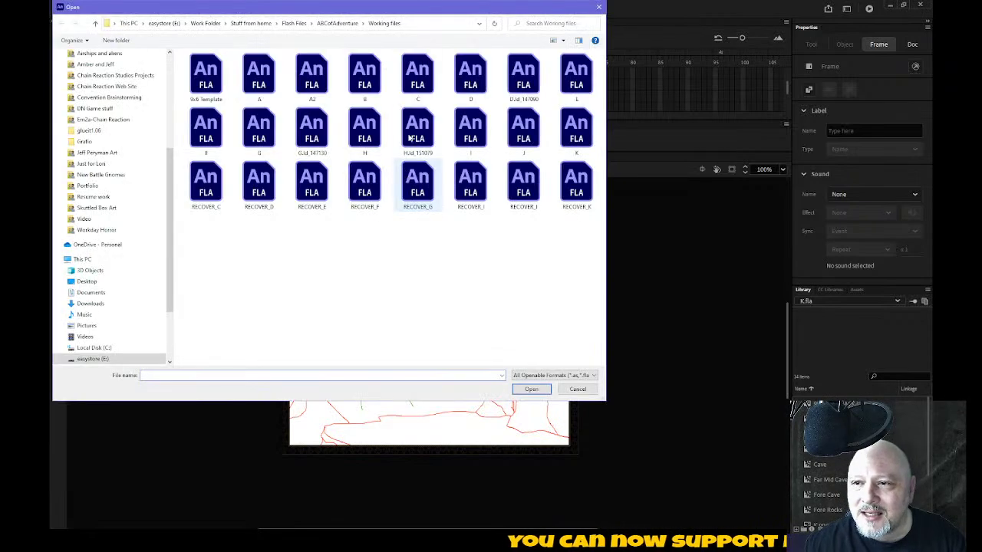
pyautogui.doubleClick(411, 75)
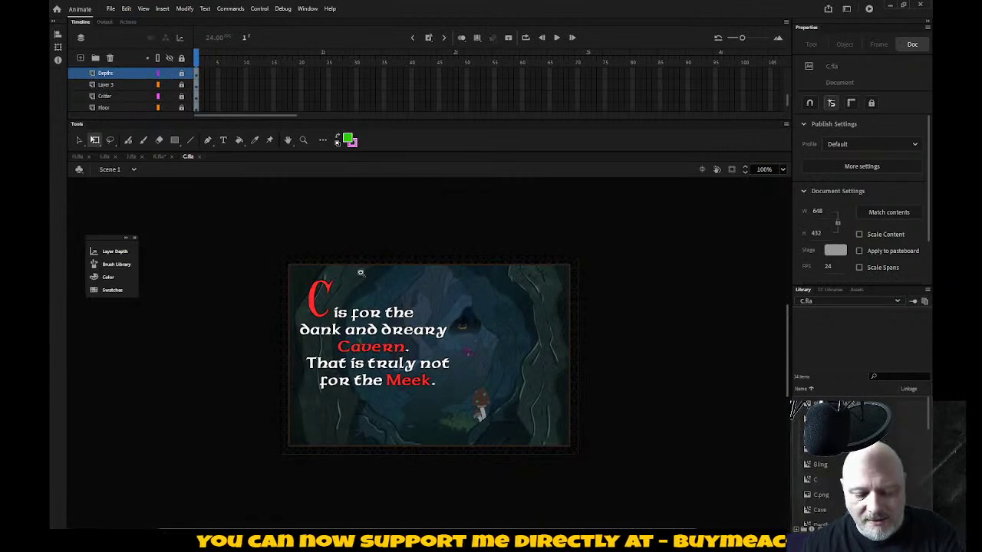
# Step: Examine the cavern background and the small purple critter on the C.fla page up close, and return to the full-page view
pyautogui.press('z')
pyautogui.moveTo(273, 252); pyautogui.dragTo(605, 460)
pyautogui.moveTo(422, 270); pyautogui.dragTo(560, 387)
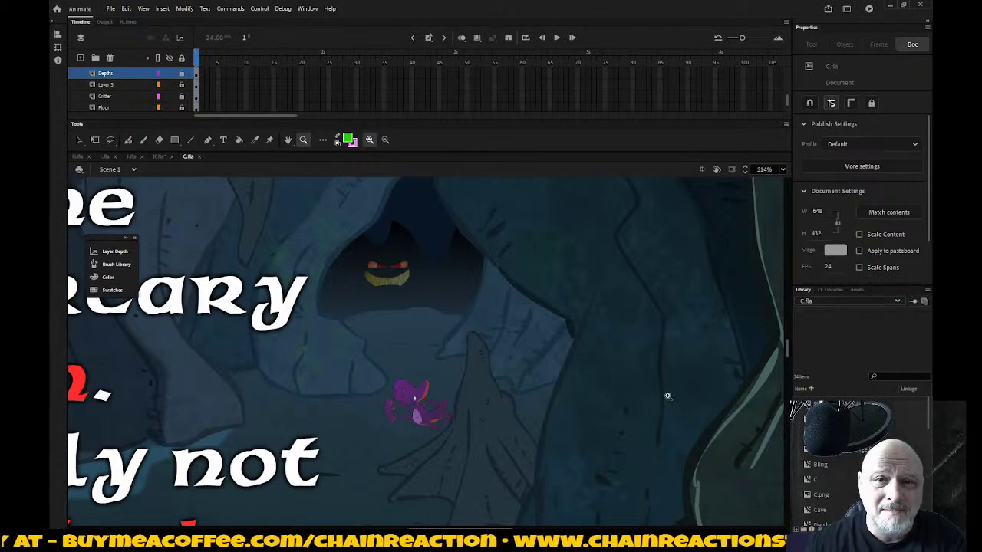
pyautogui.click(783, 170)
pyautogui.click(802, 182)
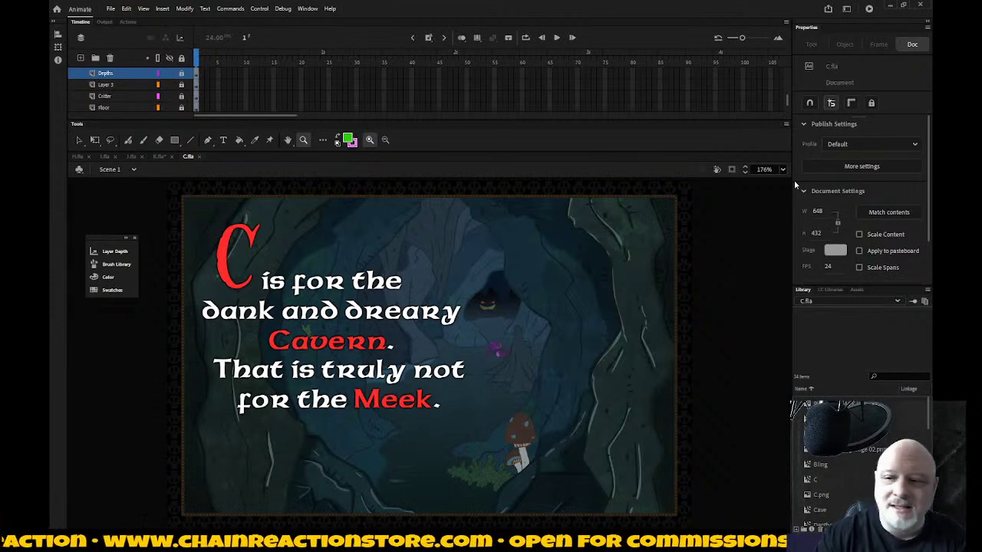
pyautogui.moveTo(471, 334); pyautogui.dragTo(523, 366)
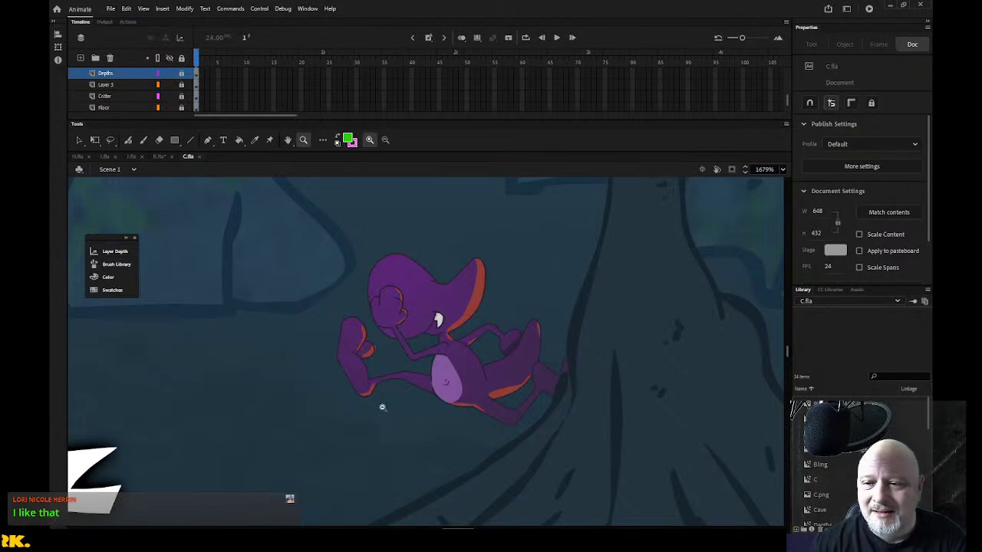
pyautogui.hotkey('ctrl', '-')
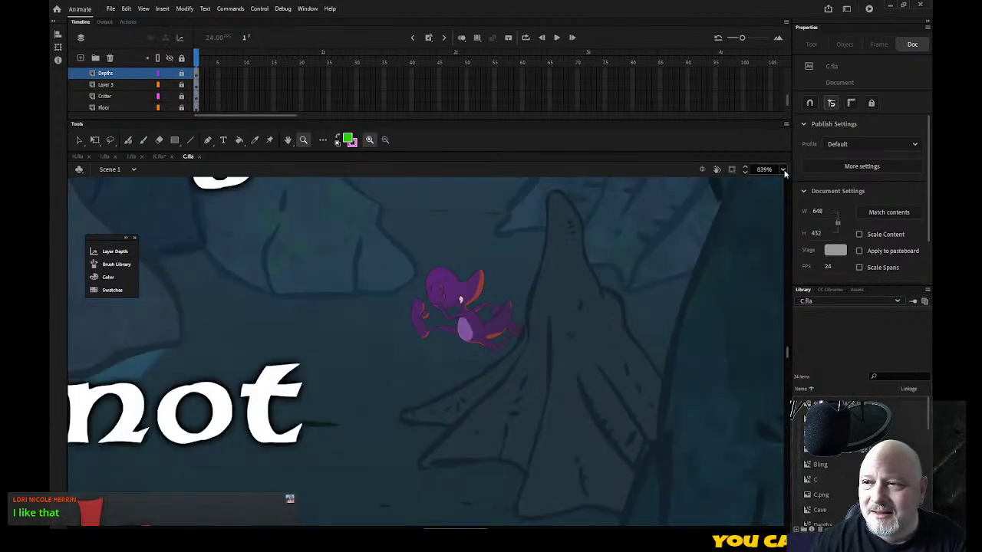
pyautogui.click(782, 170)
pyautogui.click(788, 181)
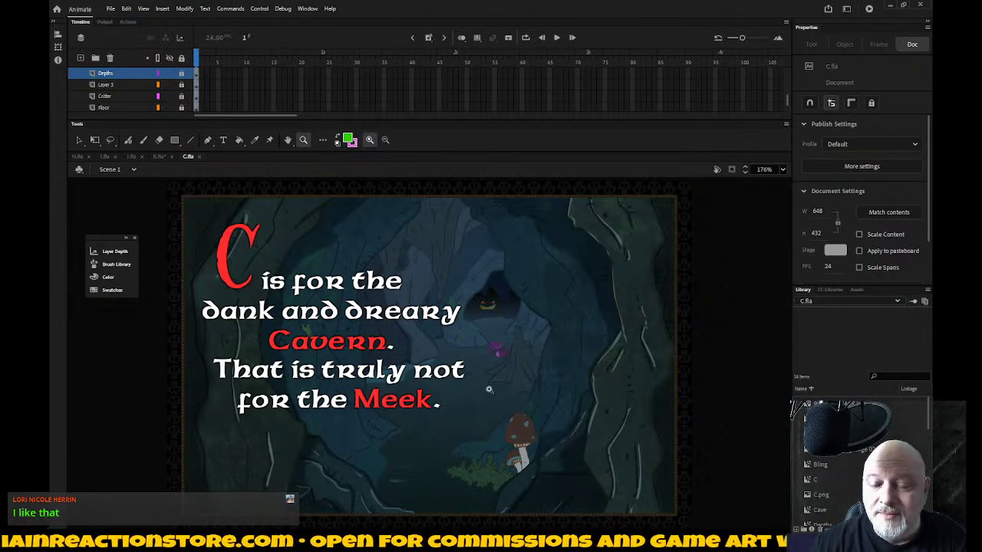
# Step: Return to the K.fla page and hide every layer except the red line art on Layer 12
pyautogui.click(159, 156)
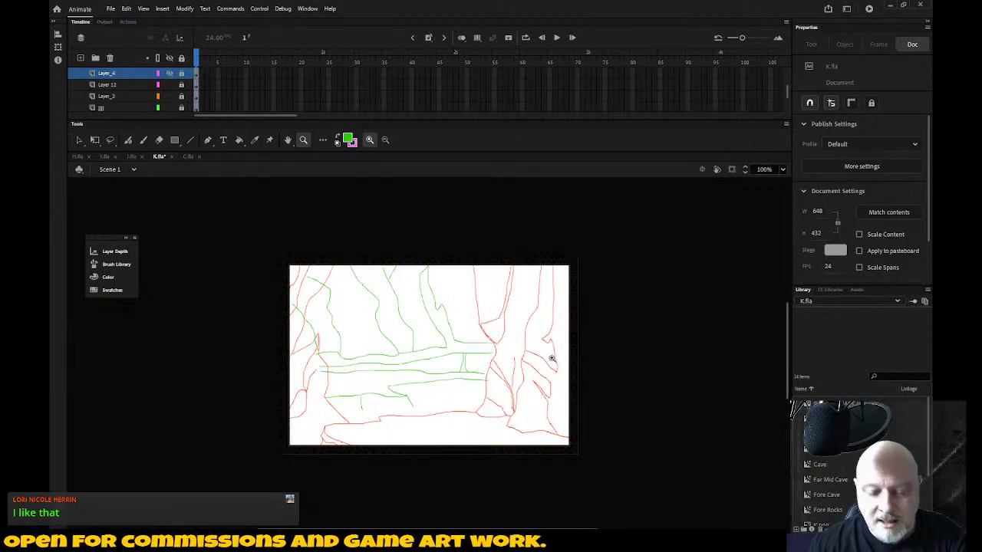
pyautogui.moveTo(614, 242)
pyautogui.mouseDown()
pyautogui.moveTo(397, 491)
pyautogui.moveTo(351, 500)
pyautogui.moveTo(425, 498)
pyautogui.mouseUp()
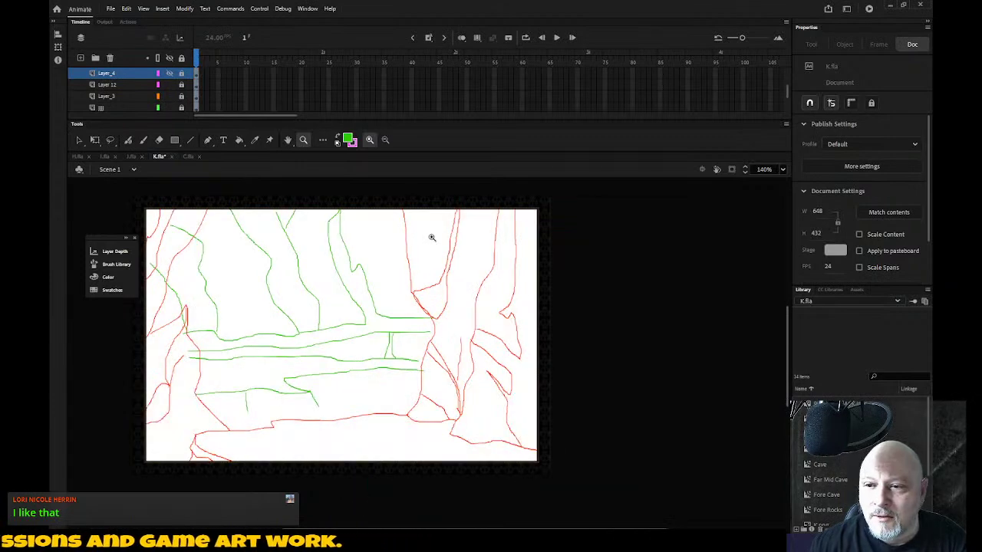
pyautogui.click(171, 59)
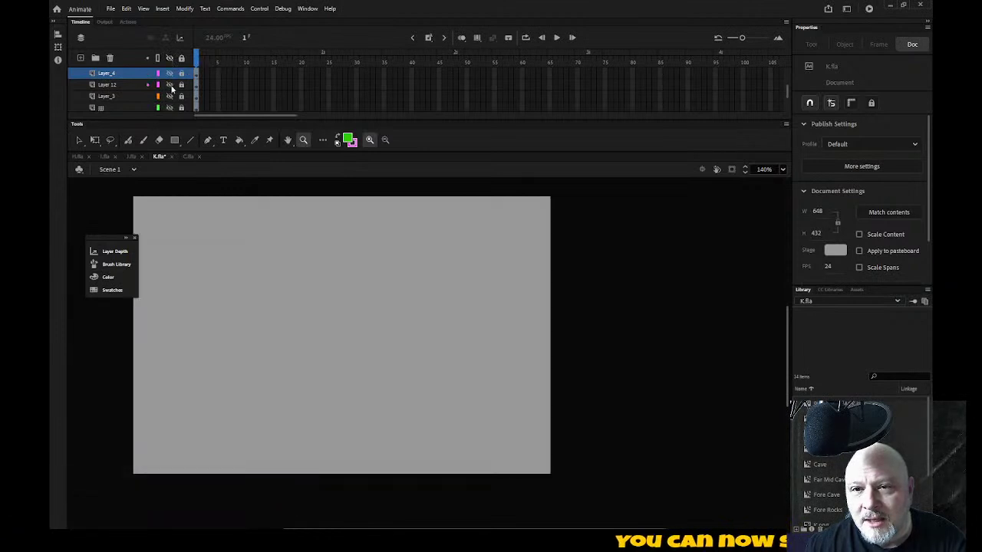
pyautogui.click(170, 85)
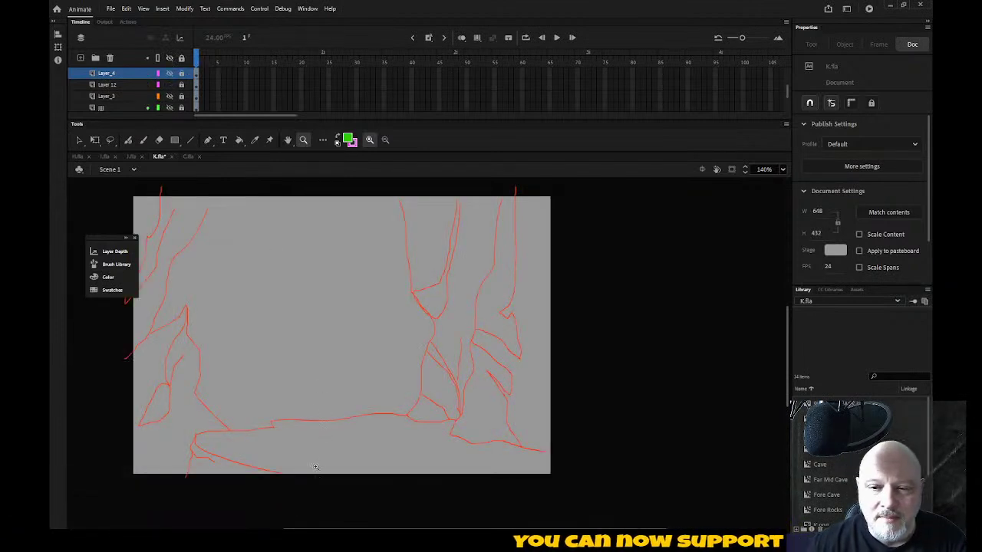
# Step: Unlock Layer 12 and erase the spot where the left cave wall's line joins the floor ledge line
pyautogui.moveTo(130, 495); pyautogui.dragTo(303, 367)
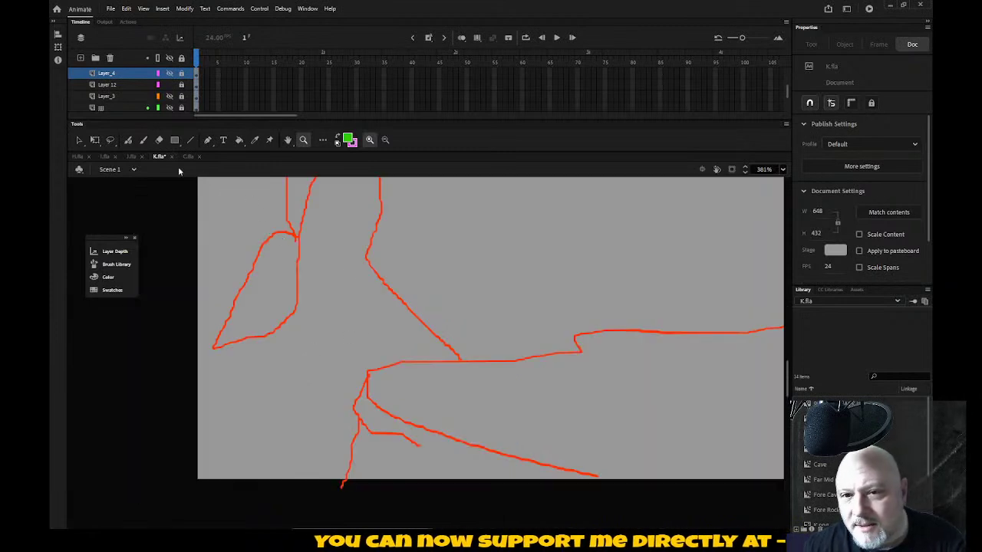
pyautogui.click(159, 141)
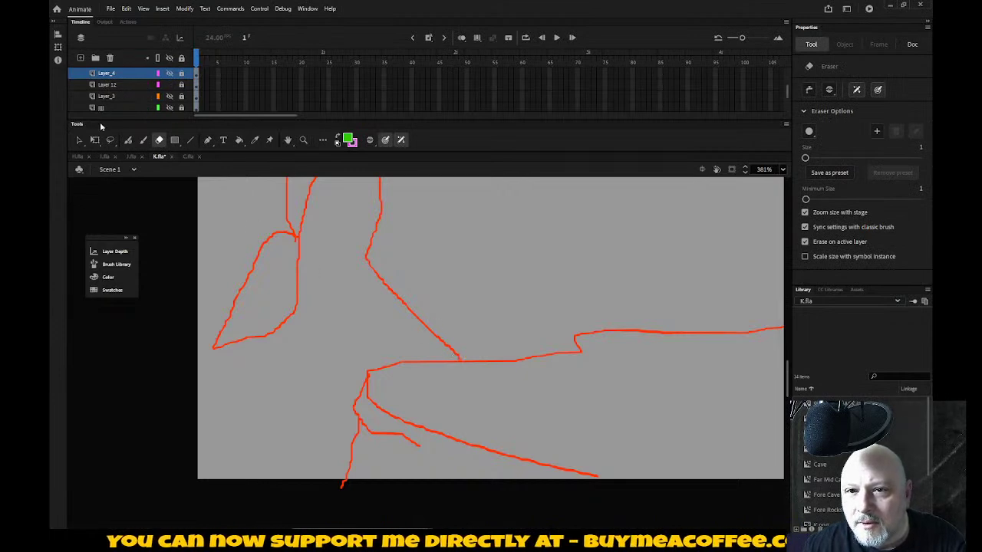
pyautogui.click(181, 86)
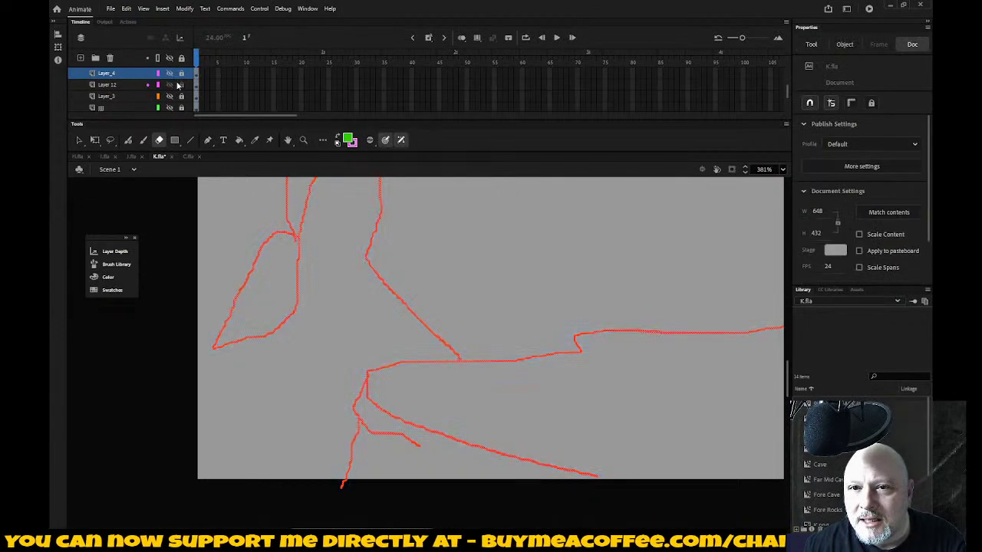
pyautogui.click(128, 84)
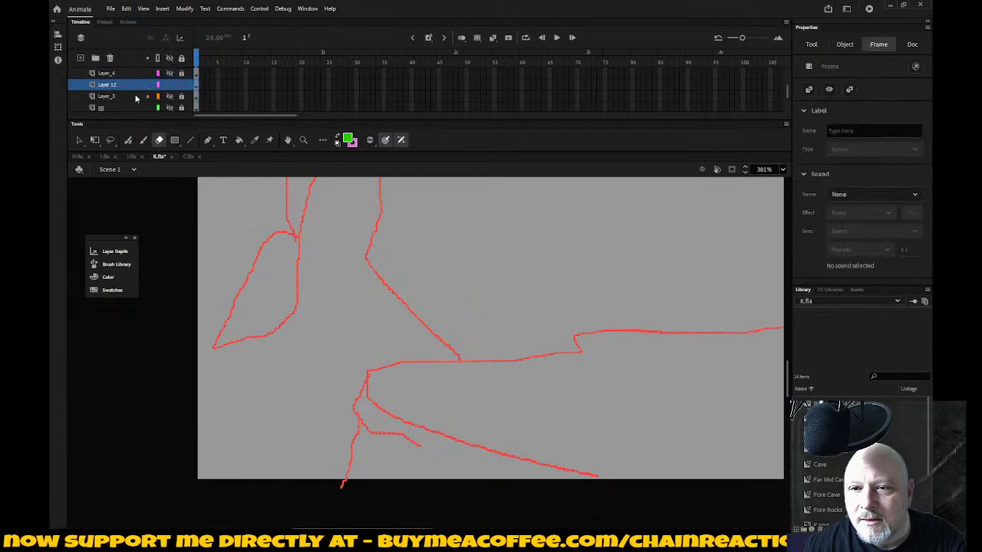
pyautogui.click(151, 112)
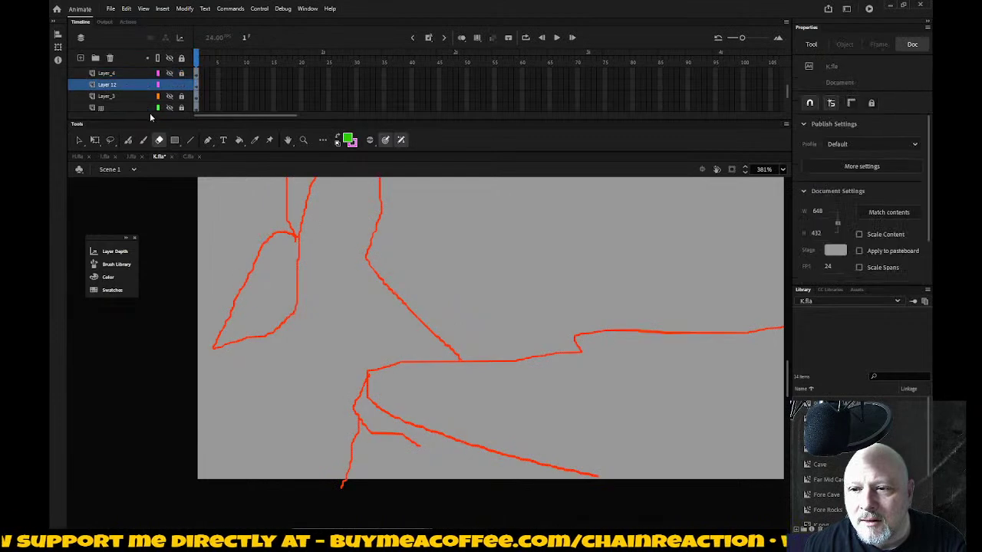
pyautogui.click(456, 359)
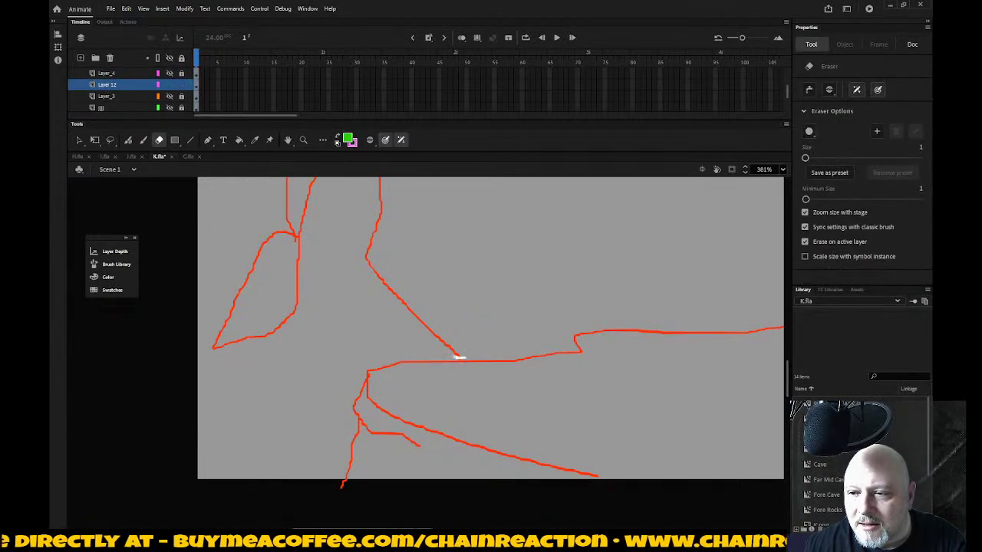
# Step: Cut all the red lines of the left cave wall from Layer 12, leaving the floor ledge and right-hand wall
pyautogui.click(78, 140)
pyautogui.click(404, 305)
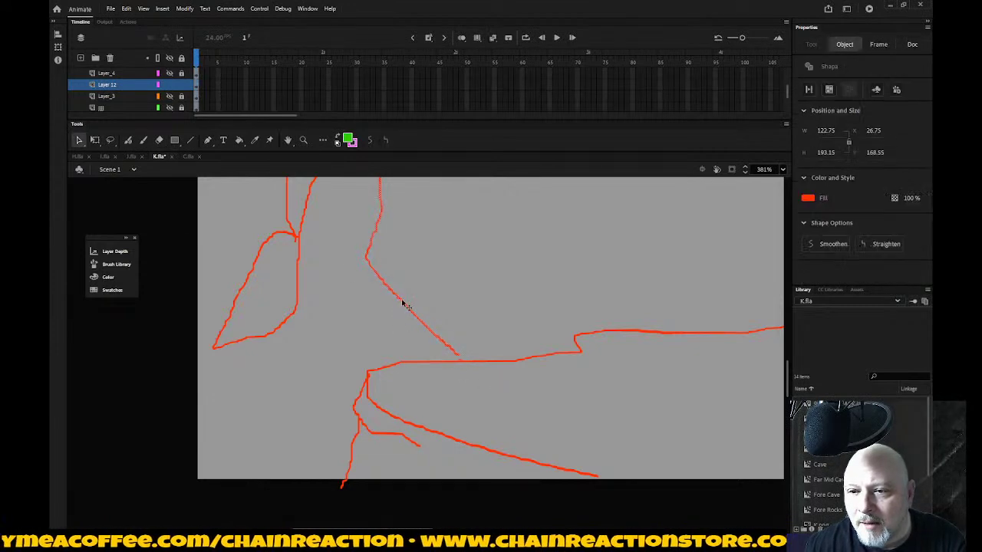
pyautogui.press('z')
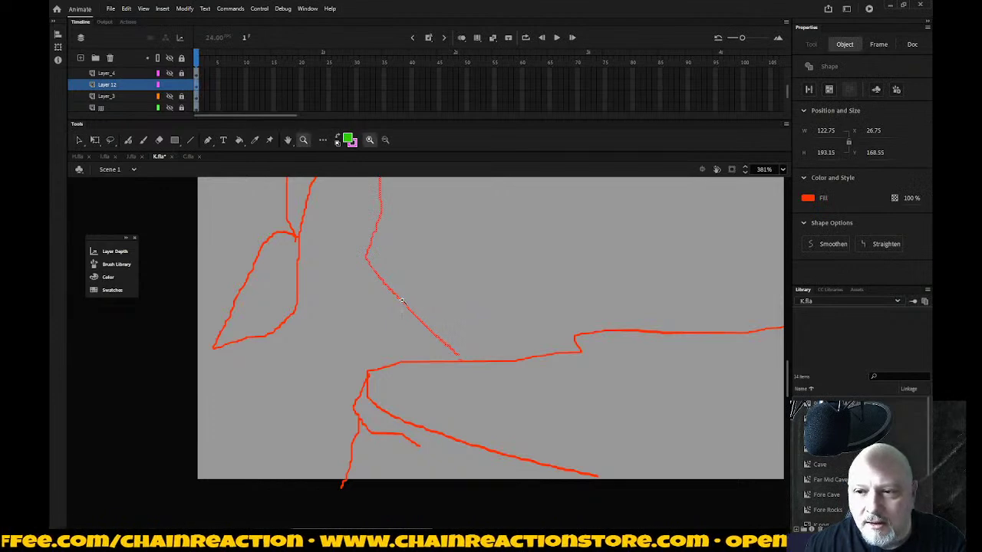
pyautogui.keyDown('alt'); pyautogui.click(402, 300); pyautogui.keyUp('alt')
pyautogui.keyDown('alt'); pyautogui.click(402, 300); pyautogui.keyUp('alt')
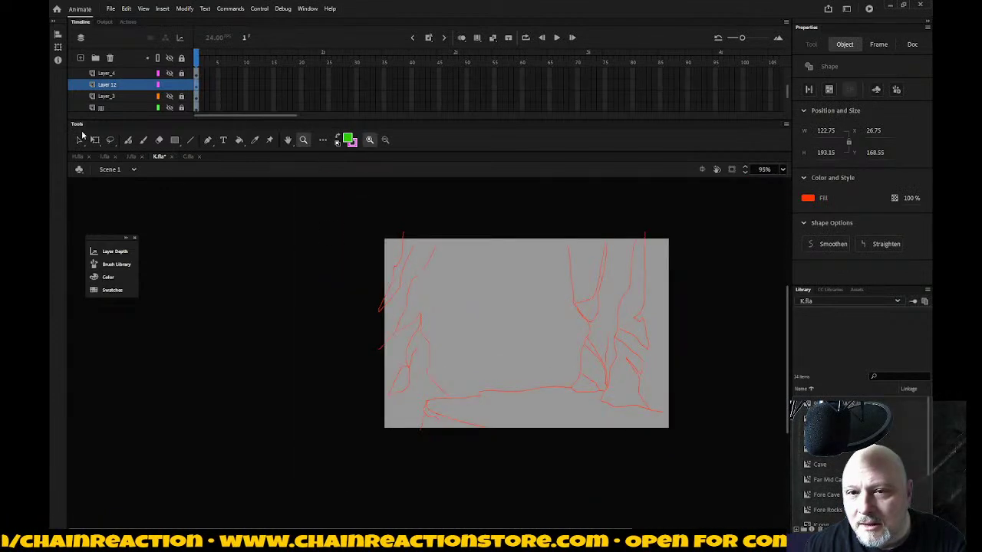
pyautogui.click(79, 140)
pyautogui.keyDown('shift'); pyautogui.click(402, 248); pyautogui.keyUp('shift')
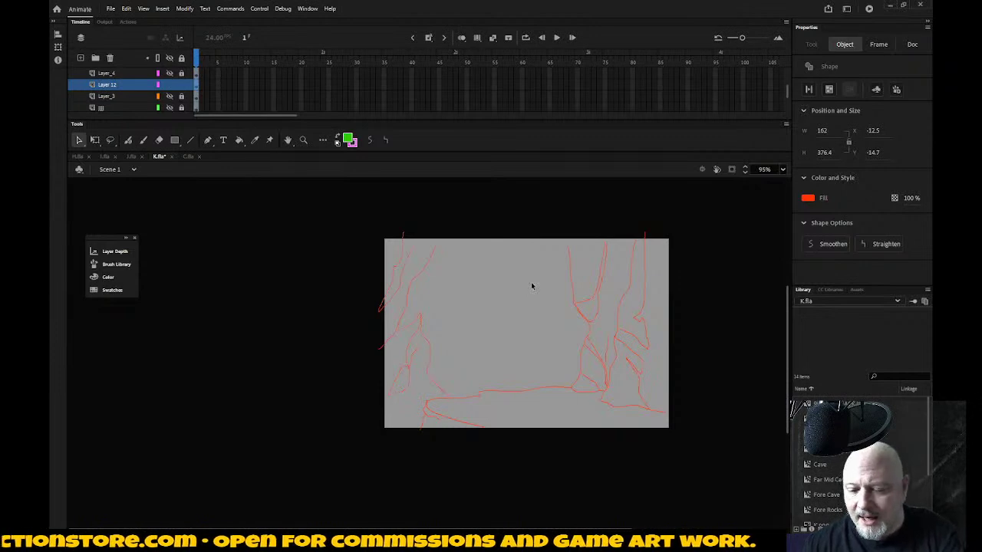
pyautogui.press('Delete')
pyautogui.hotkey('ctrl', 'z')
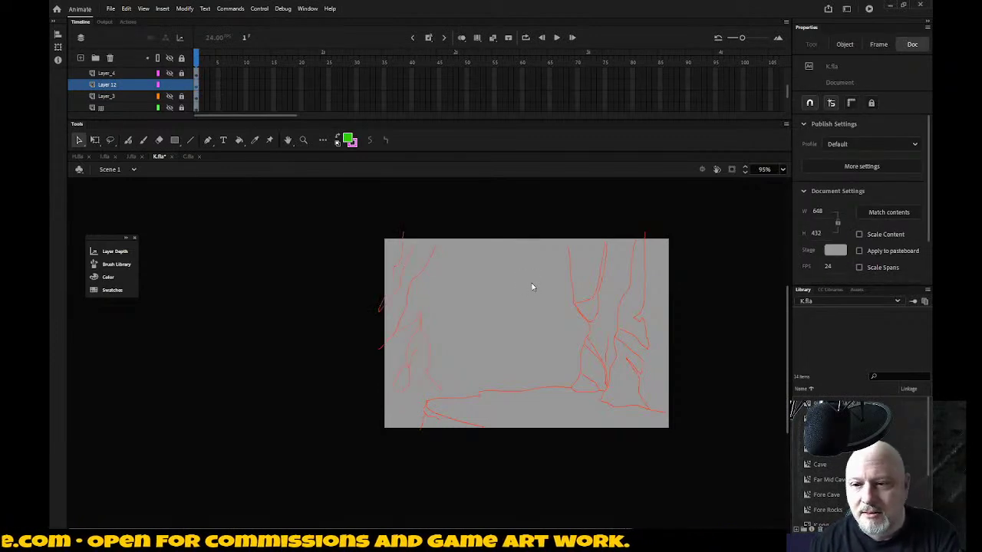
pyautogui.click(412, 286)
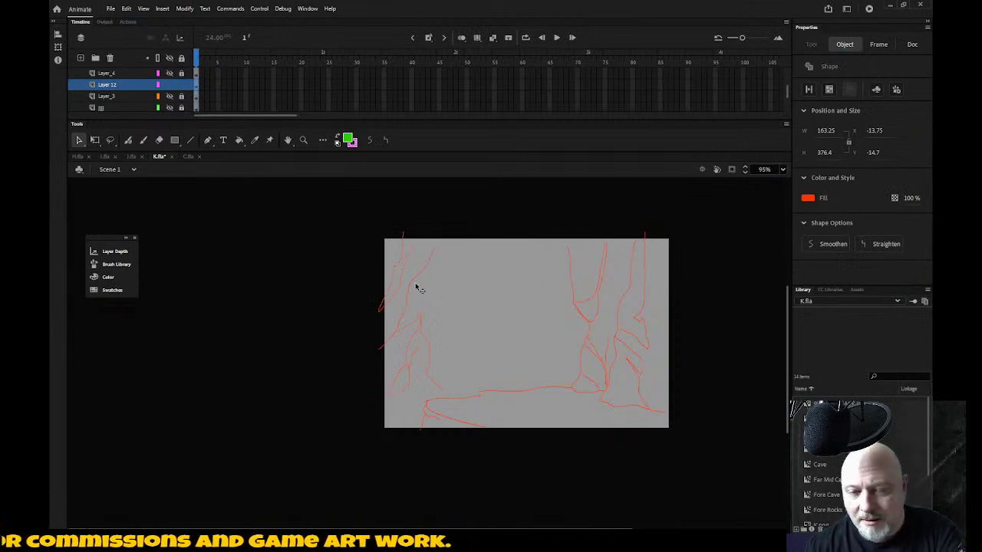
pyautogui.press('Delete')
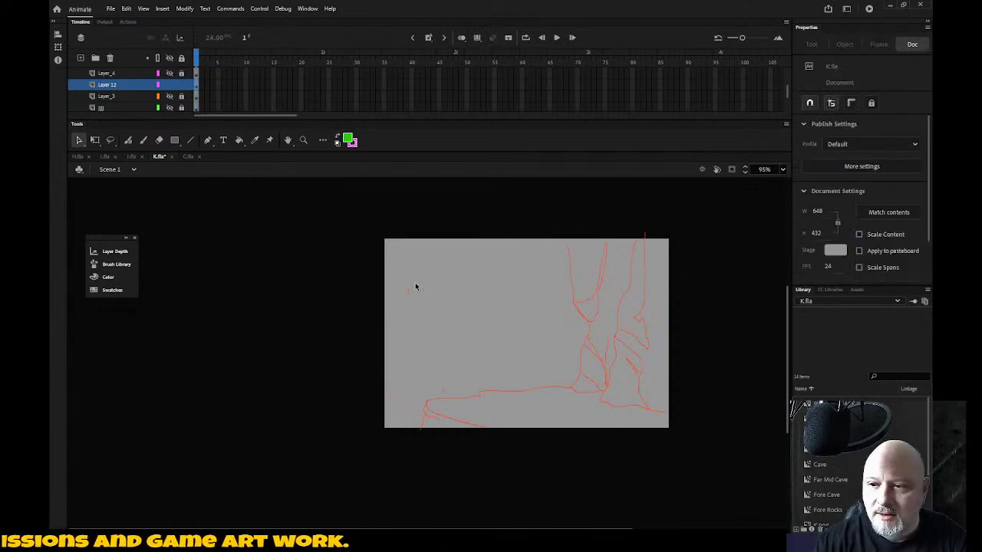
# Step: Show Layer_3, insert a new layer above it, and paste the left cave wall lines in place there
pyautogui.click(171, 97)
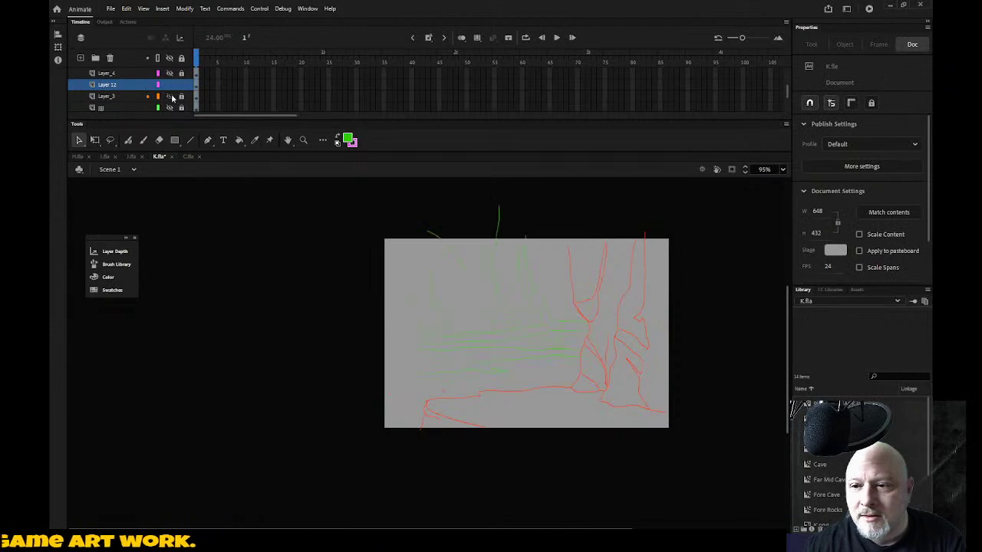
pyautogui.rightClick(121, 98)
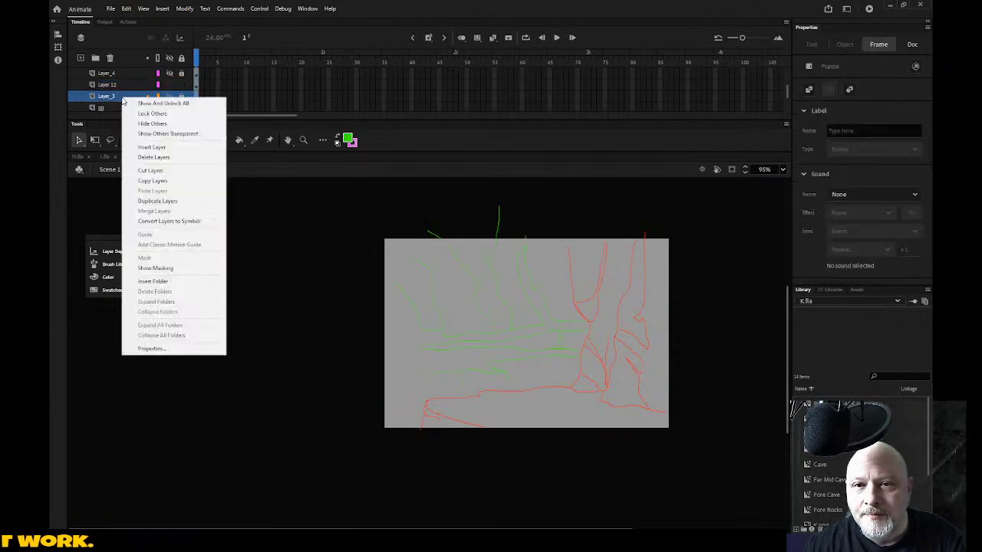
pyautogui.click(152, 148)
pyautogui.rightClick(206, 258)
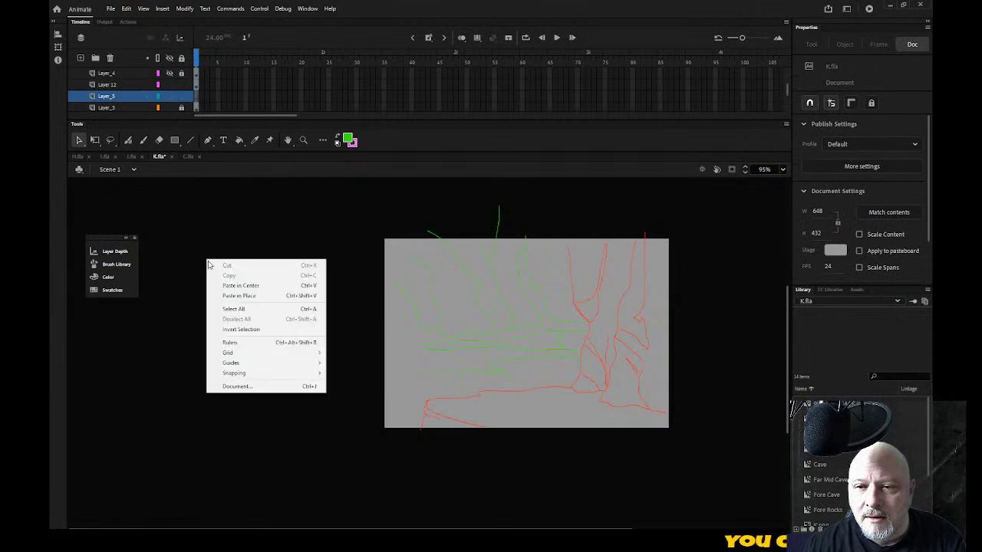
pyautogui.click(234, 297)
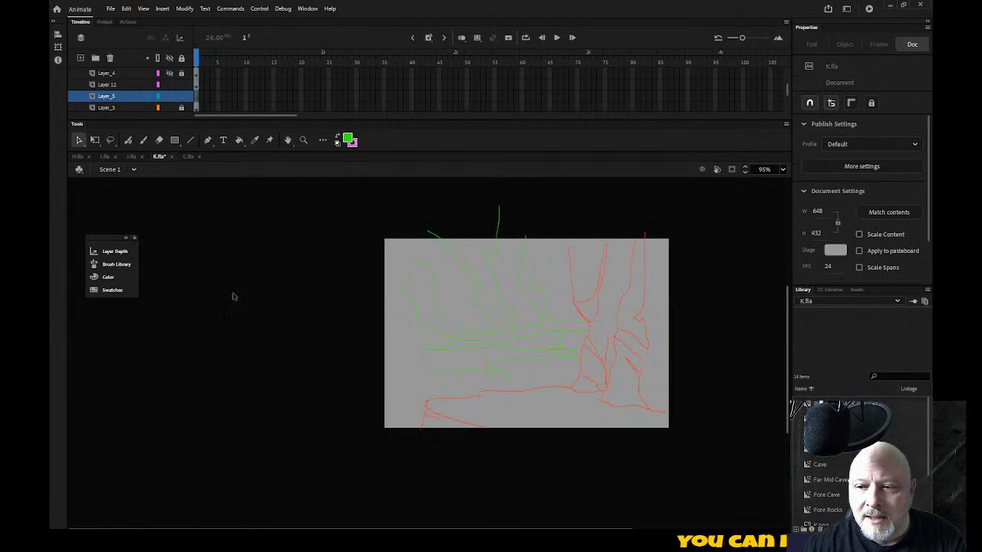
# Step: Recolor the pasted left cave wall lines blue and deselect them
pyautogui.click(350, 141)
pyautogui.click(402, 198)
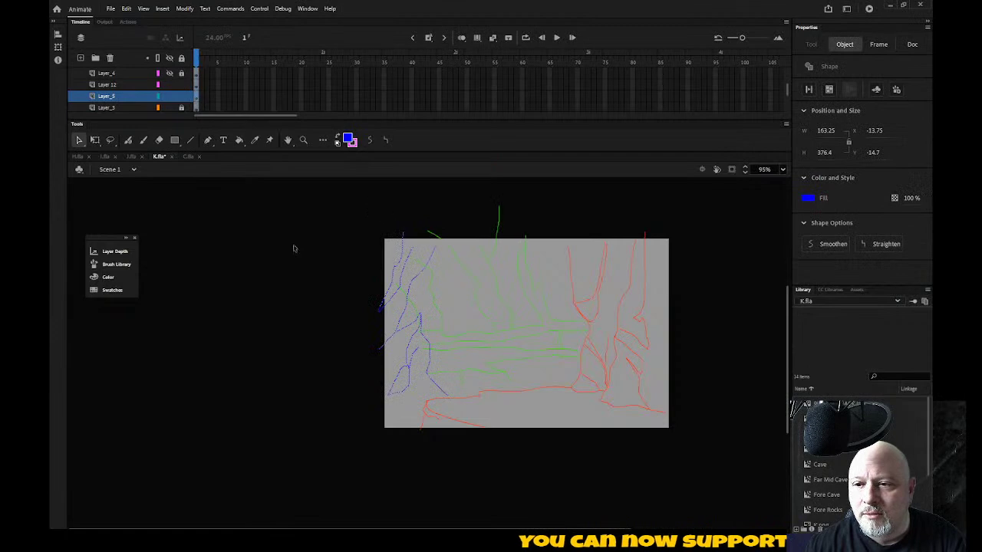
pyautogui.click(295, 247)
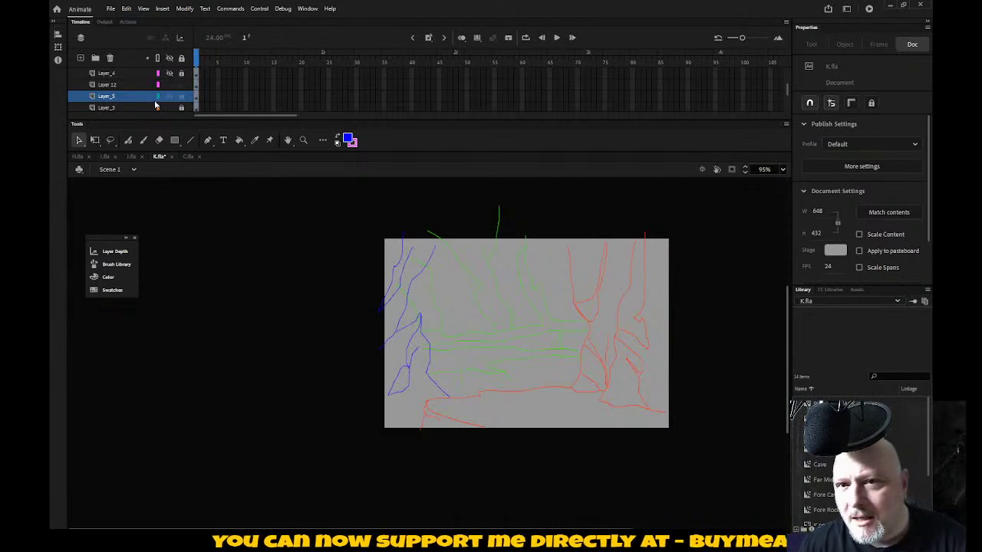
# Step: Rename the new layer holding the blue wall lines as "Far cave"
pyautogui.click(123, 97)
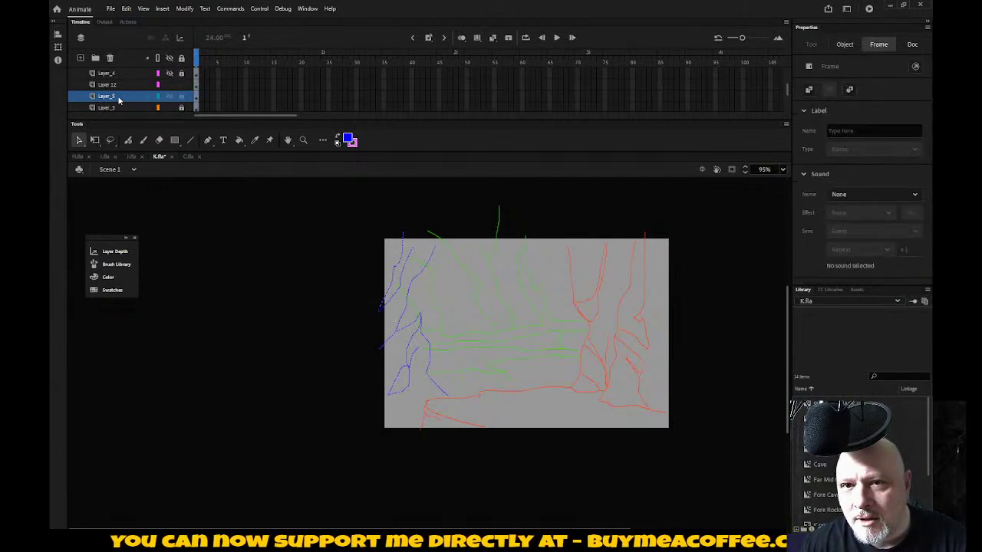
pyautogui.doubleClick(109, 96)
pyautogui.write('F')
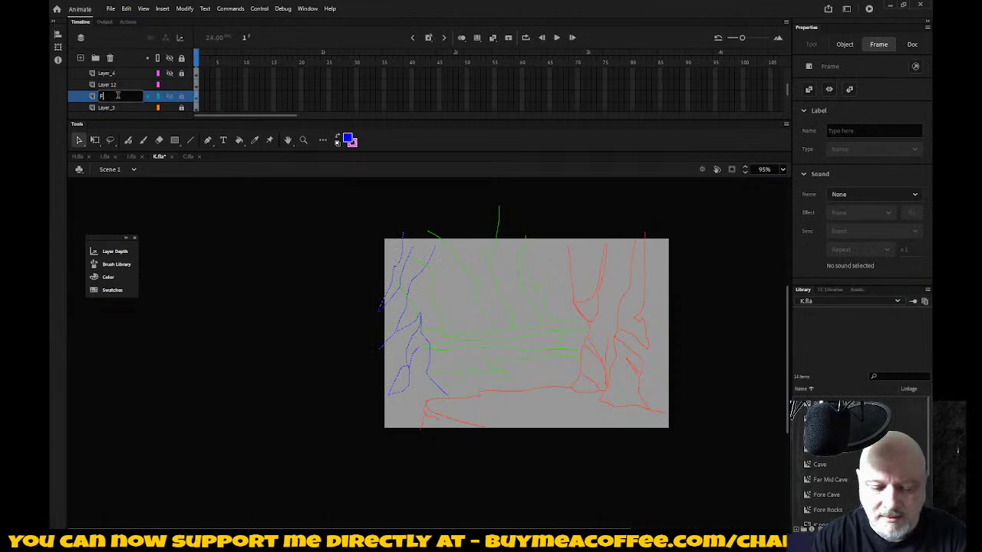
pyautogui.write('ar cave')
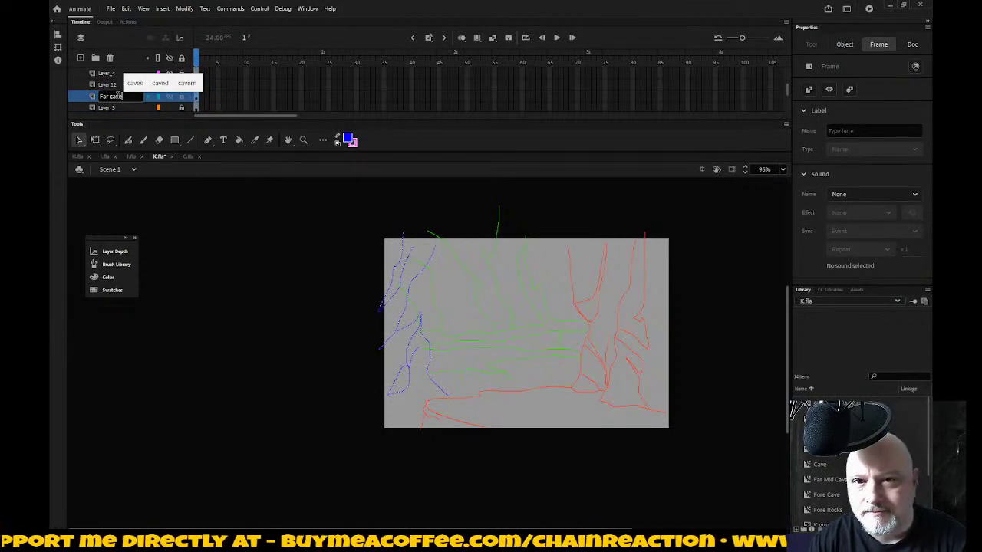
pyautogui.press('Return')
pyautogui.click(155, 113)
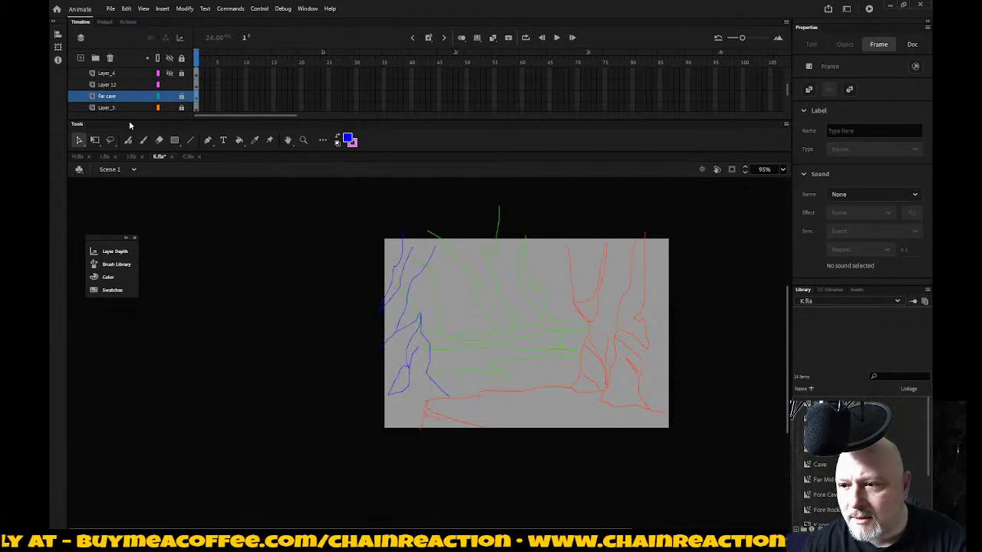
pyautogui.click(155, 96)
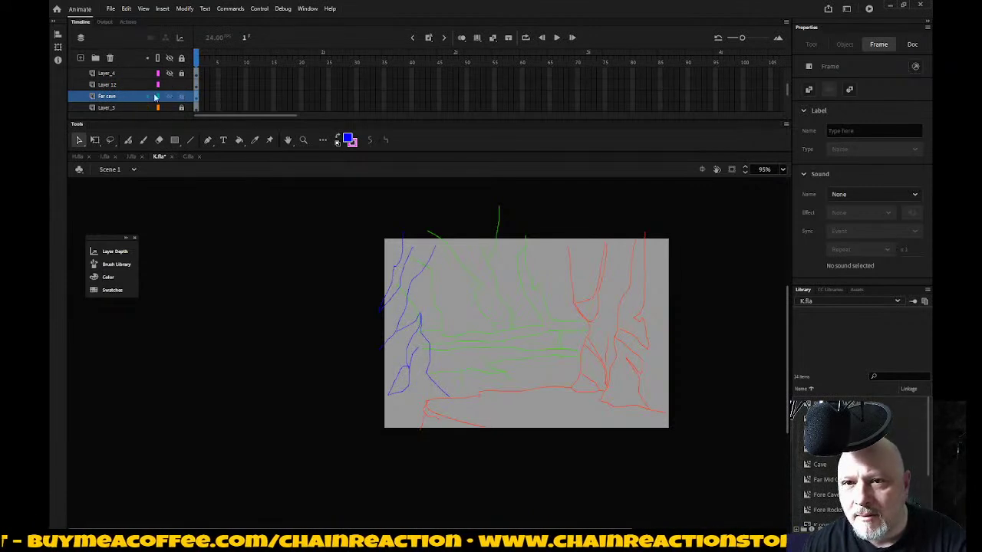
# Step: Change the name of the blue wall lines' layer to "Mid cave"
pyautogui.doubleClick(108, 96)
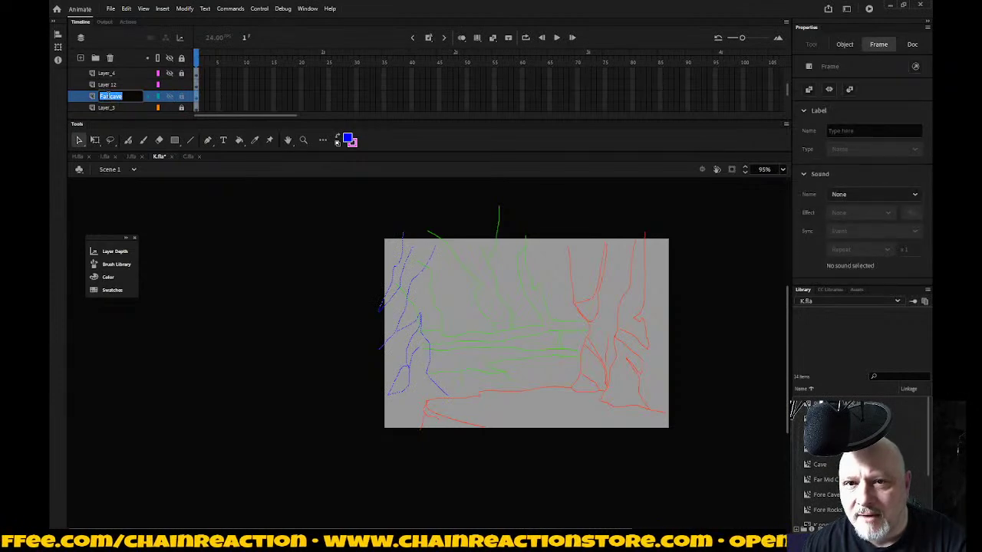
pyautogui.doubleClick(104, 96)
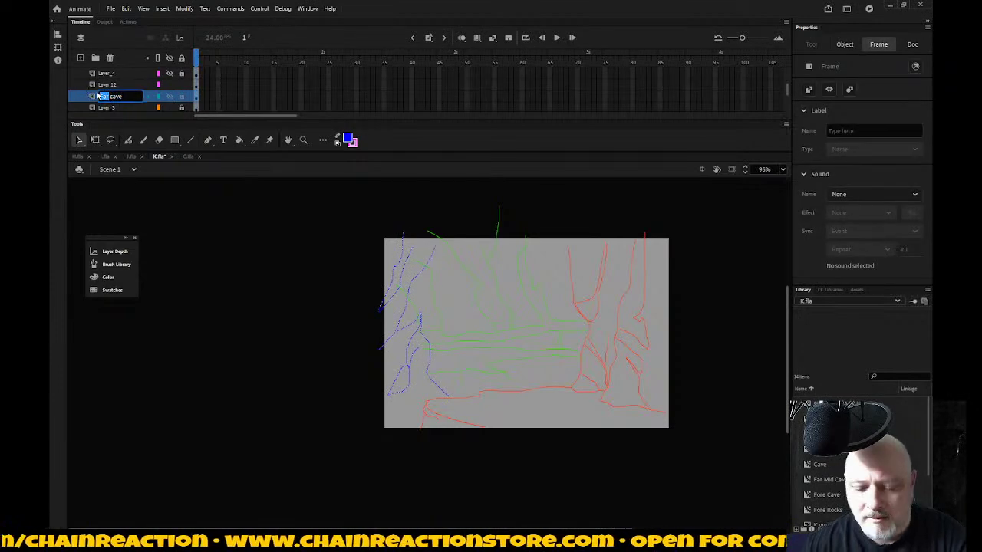
pyautogui.write('Mid')
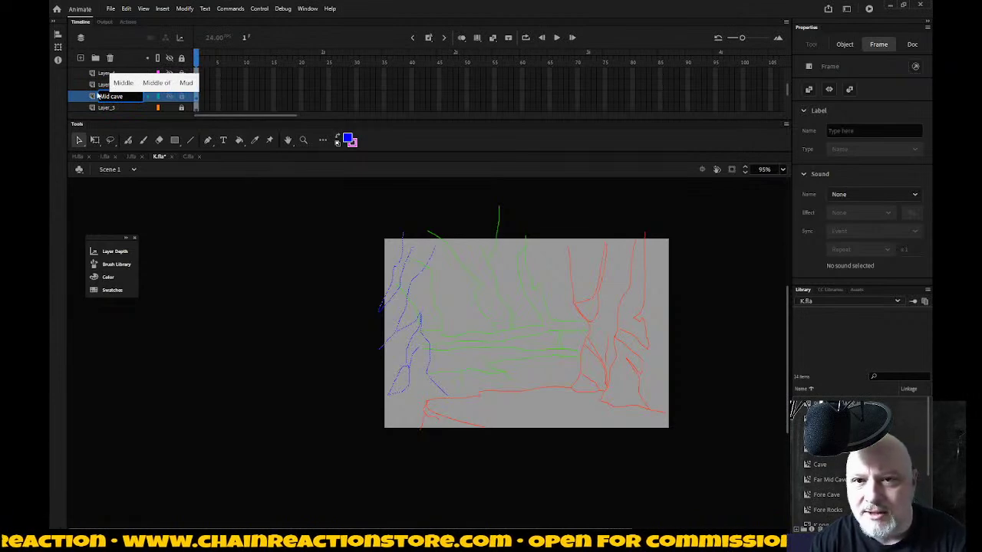
pyautogui.click(183, 241)
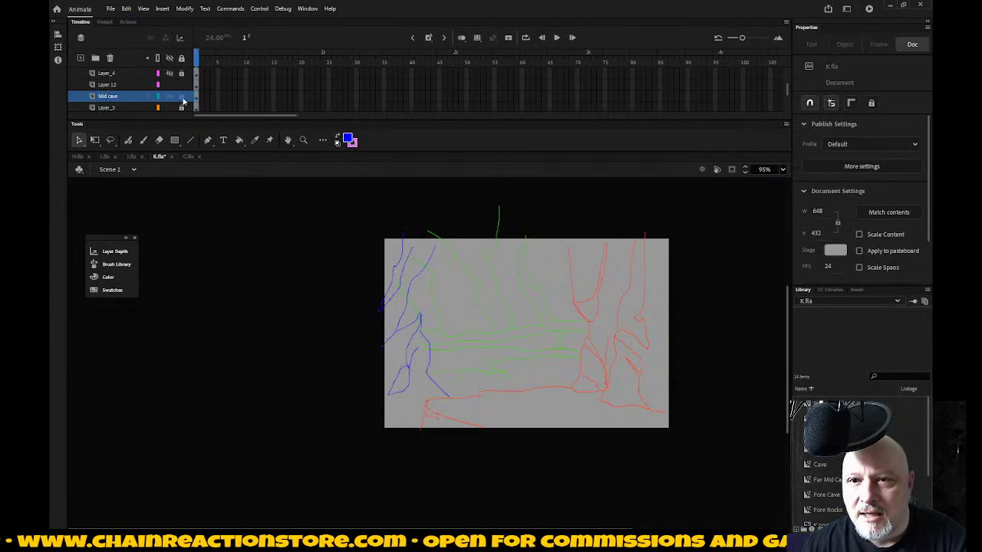
# Step: Rename Layer_3, which holds the green background cave lines, as "Far Cave"
pyautogui.scroll(-1, 178, 101)
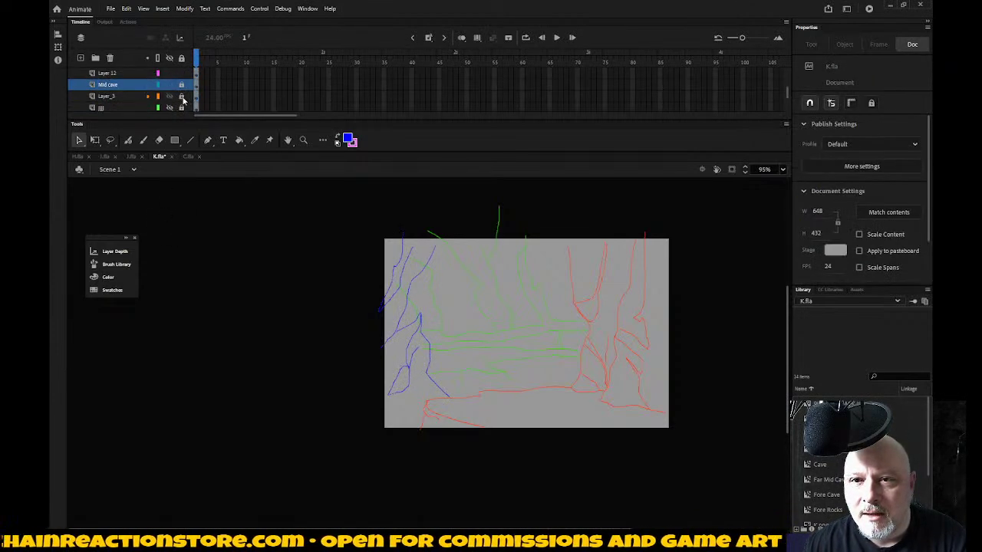
pyautogui.click(119, 97)
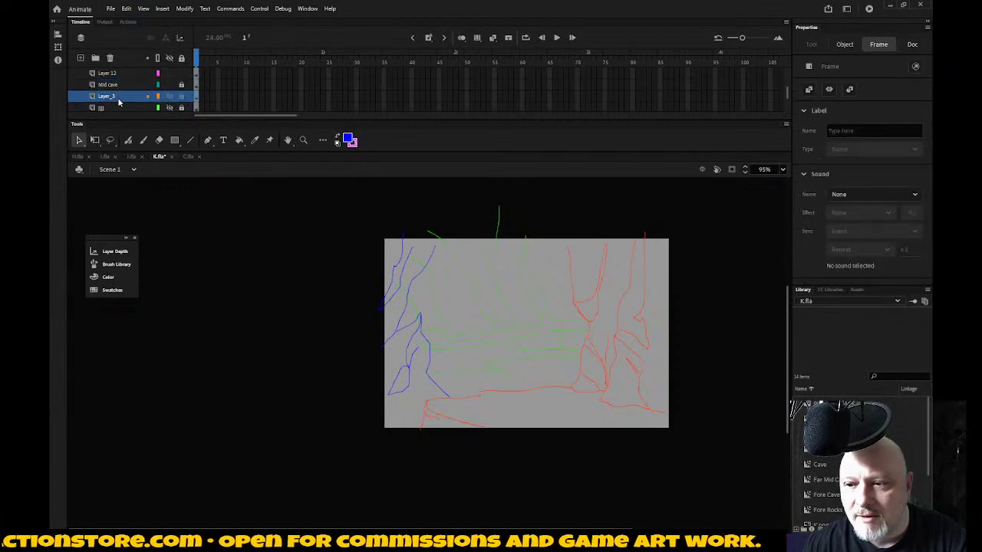
pyautogui.doubleClick(117, 97)
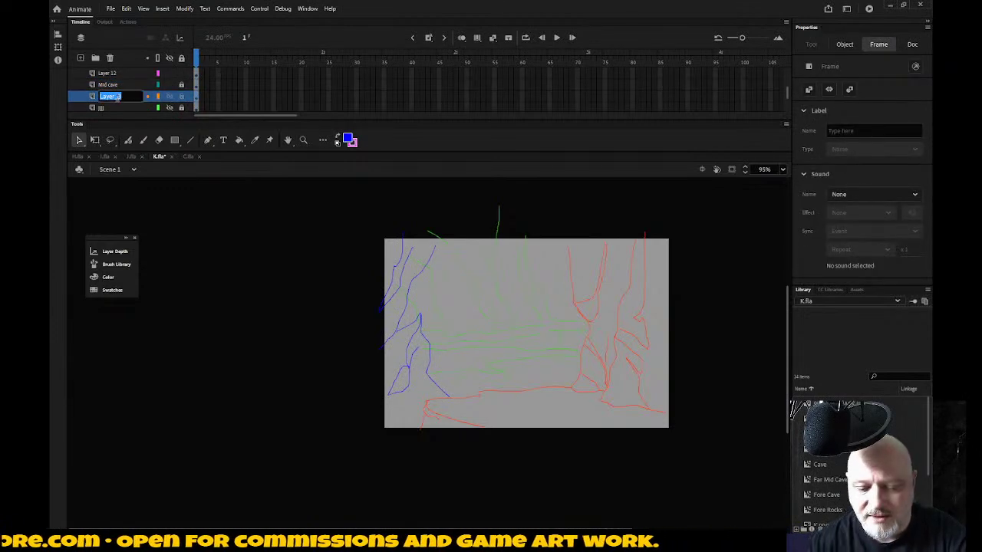
pyautogui.write('Far Ca')
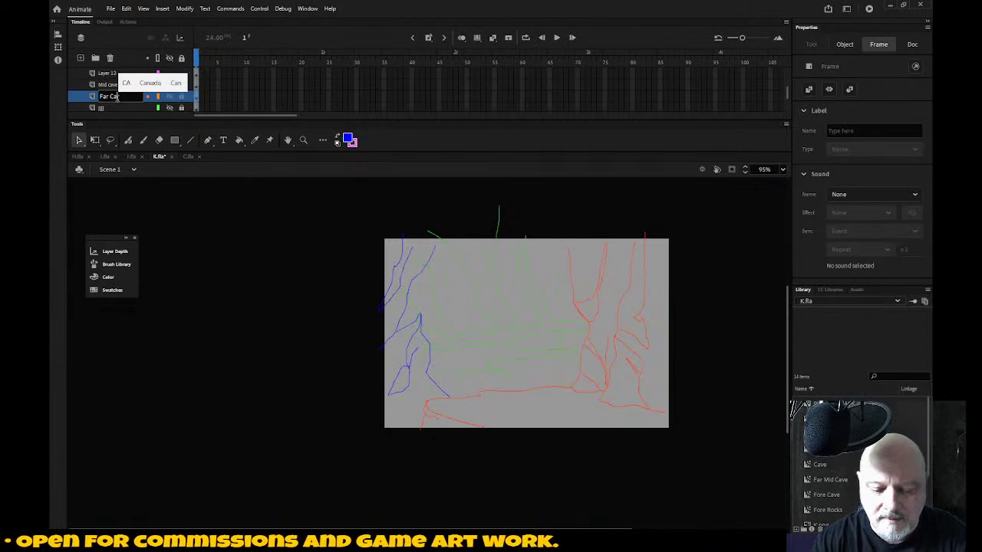
pyautogui.write('ve')
pyautogui.press('Return')
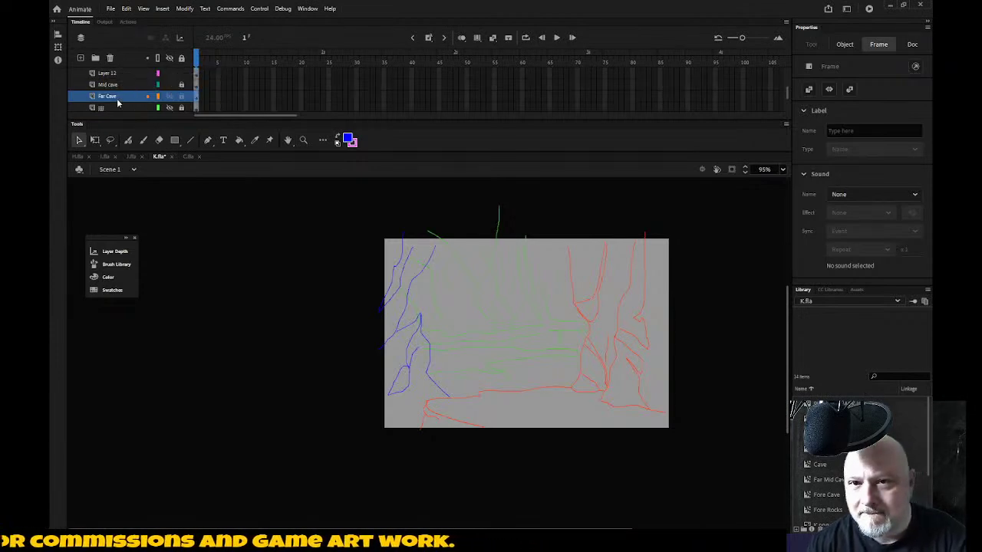
# Step: Rename Layer 12, which holds the red foreground cave lines, as "Near Cave"
pyautogui.doubleClick(122, 73)
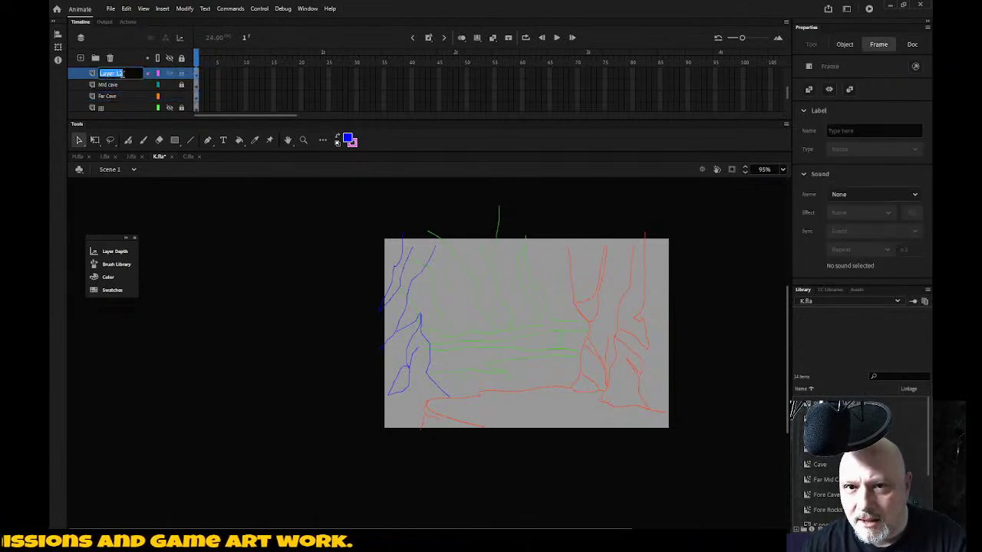
pyautogui.write('Near')
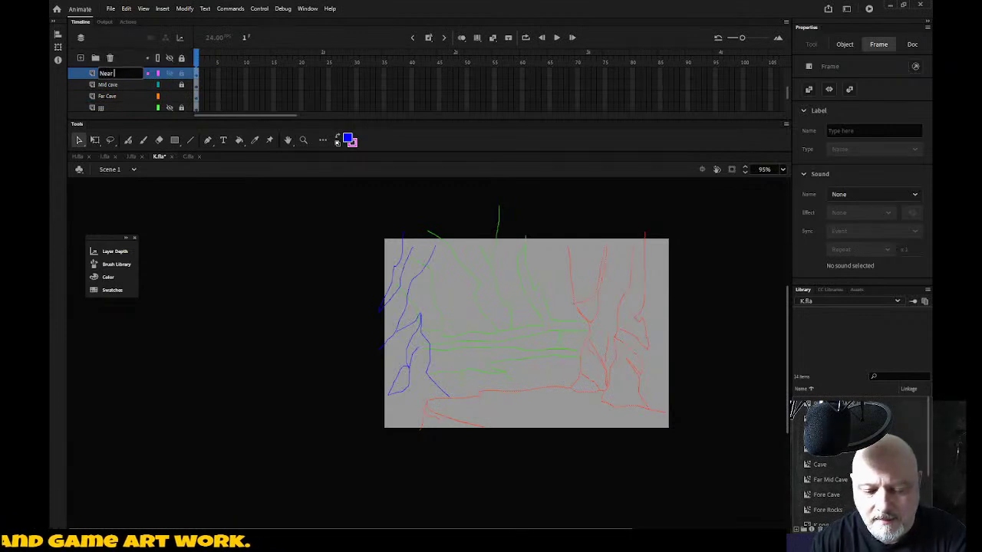
pyautogui.write(' Cave')
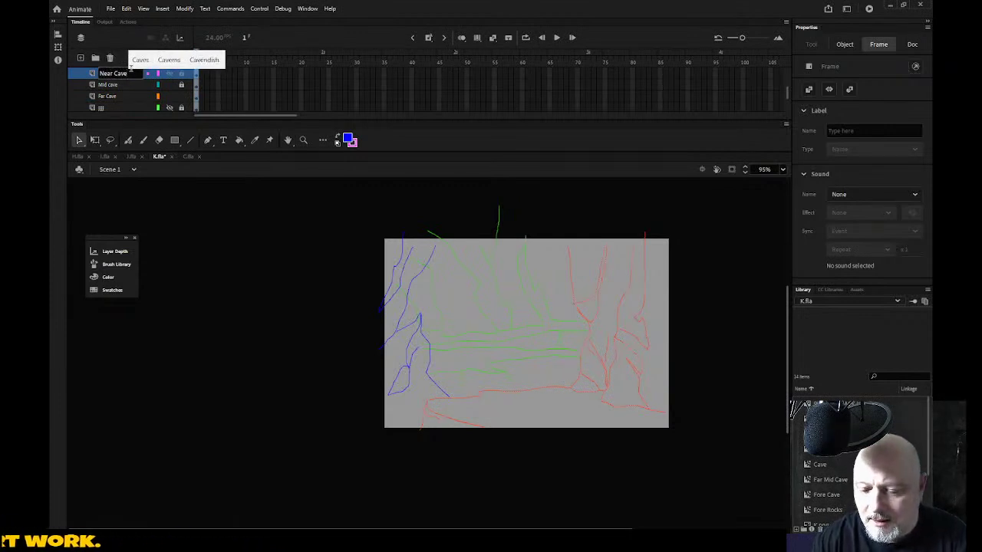
pyautogui.press('Return')
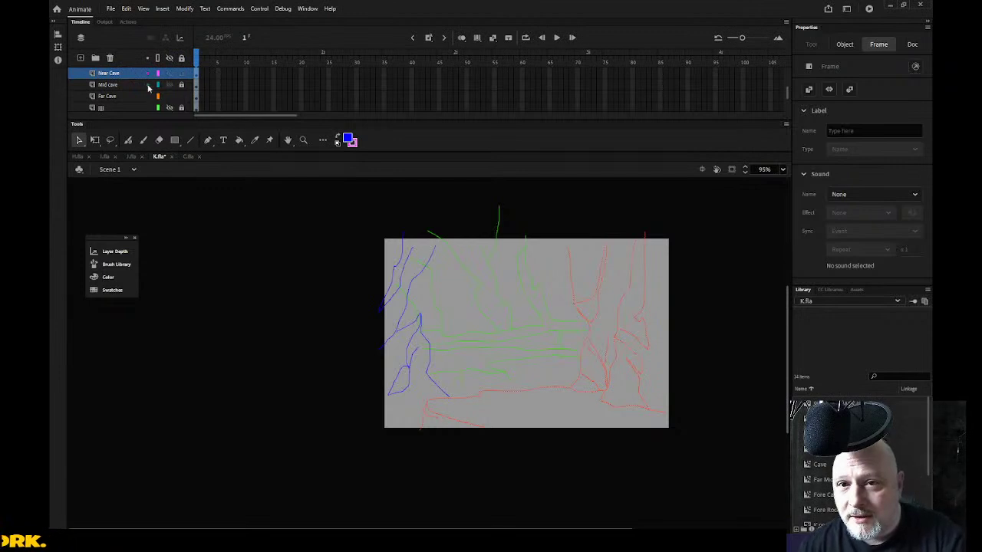
# Step: Insert a new layer directly above the Mid cave layer and name it "Goblins"
pyautogui.rightClick(132, 87)
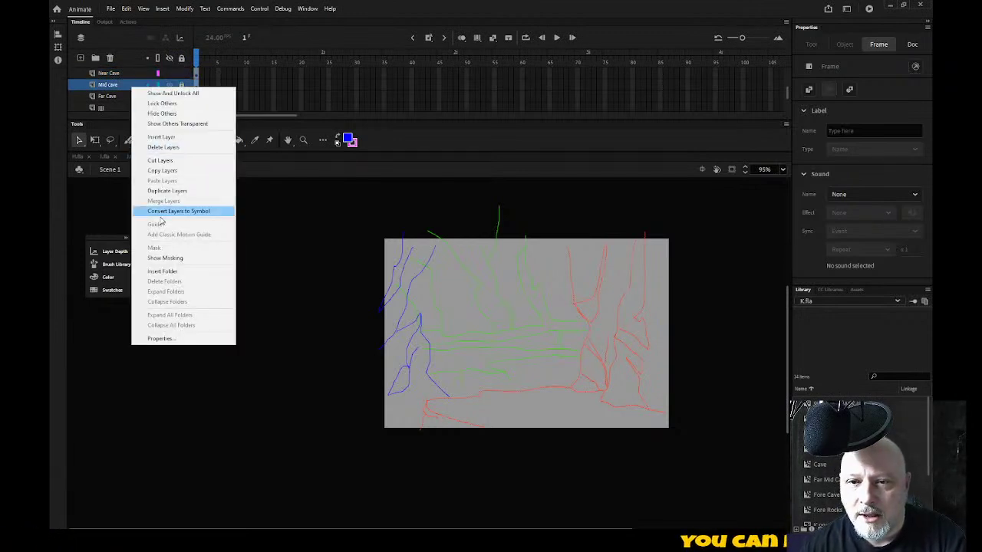
pyautogui.click(161, 136)
pyautogui.doubleClick(112, 85)
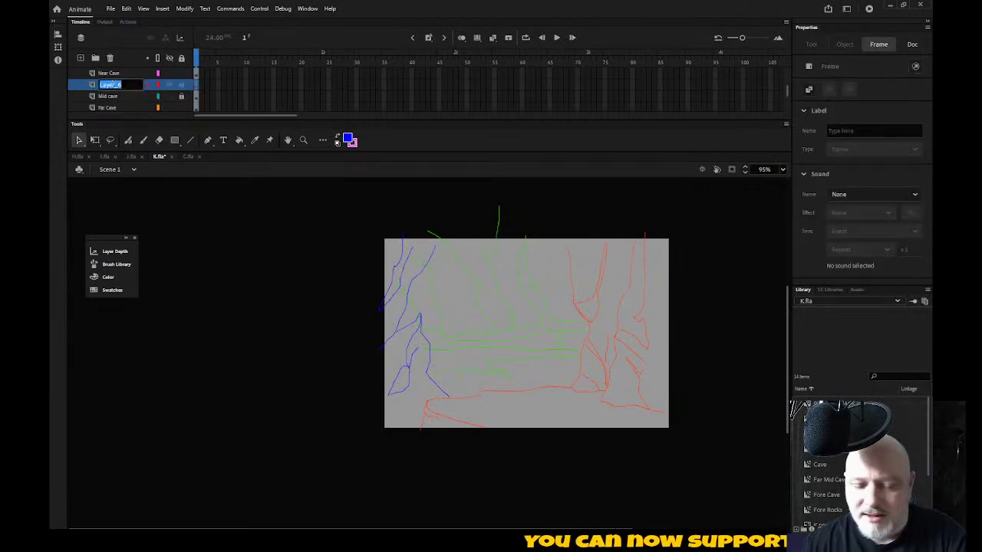
pyautogui.write('Go')
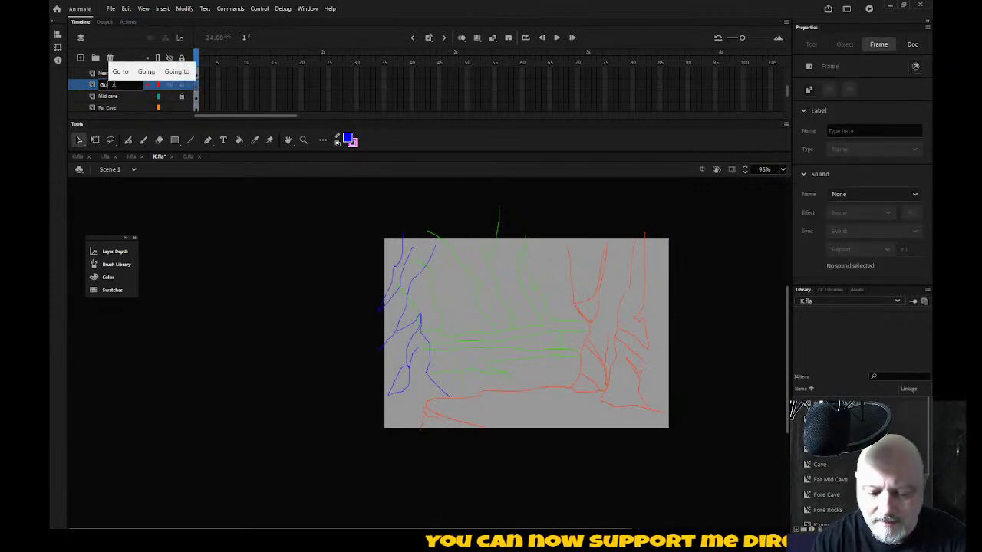
pyautogui.write('blins')
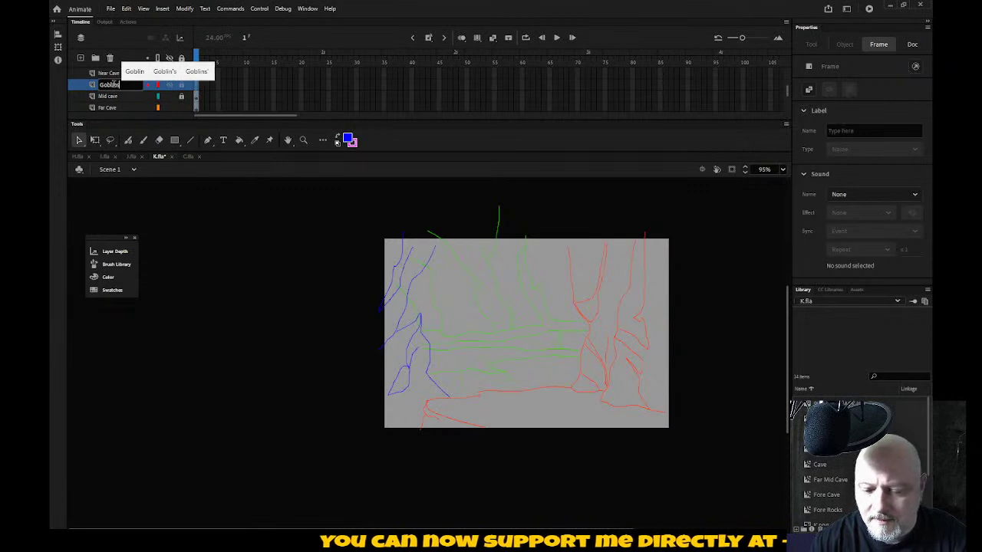
pyautogui.press('Return')
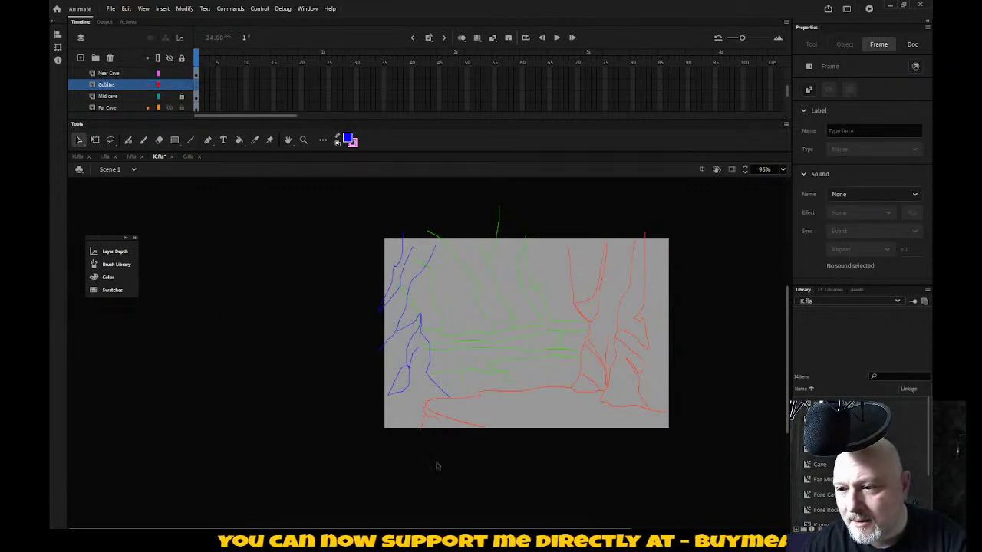
# Step: Insert a new layer named "Hero" directly above the Near Cave layer, and save the document
pyautogui.click(514, 404)
pyautogui.click(126, 107)
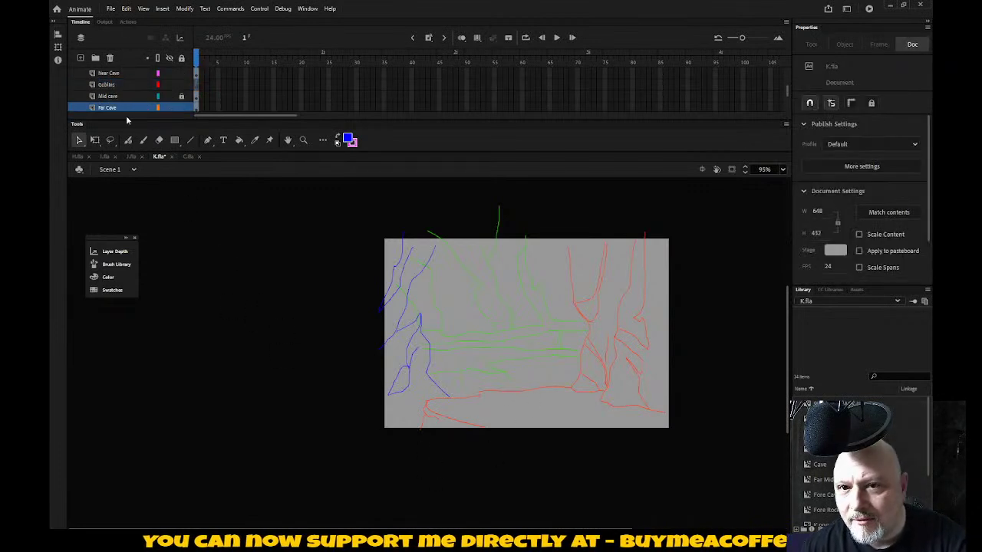
pyautogui.click(128, 75)
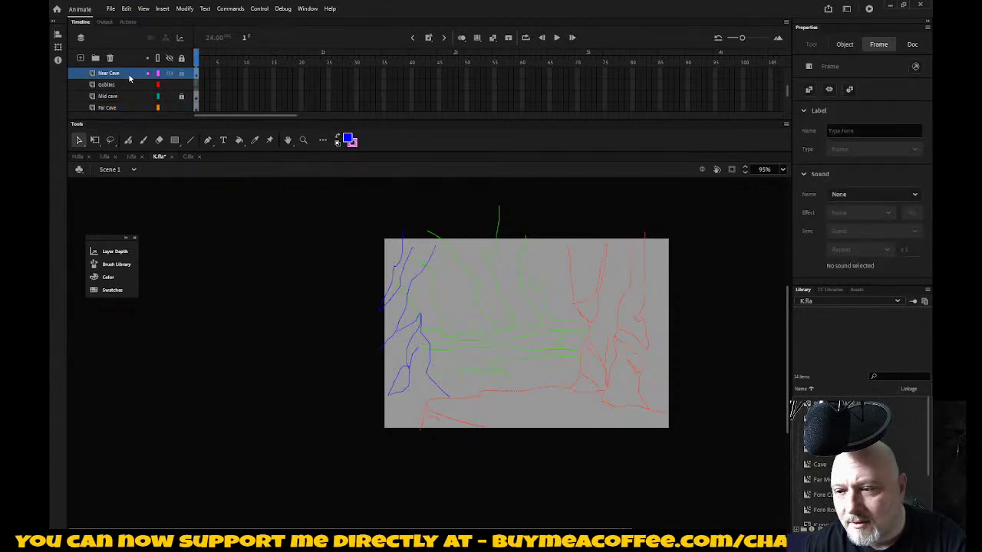
pyautogui.rightClick(129, 74)
pyautogui.click(160, 125)
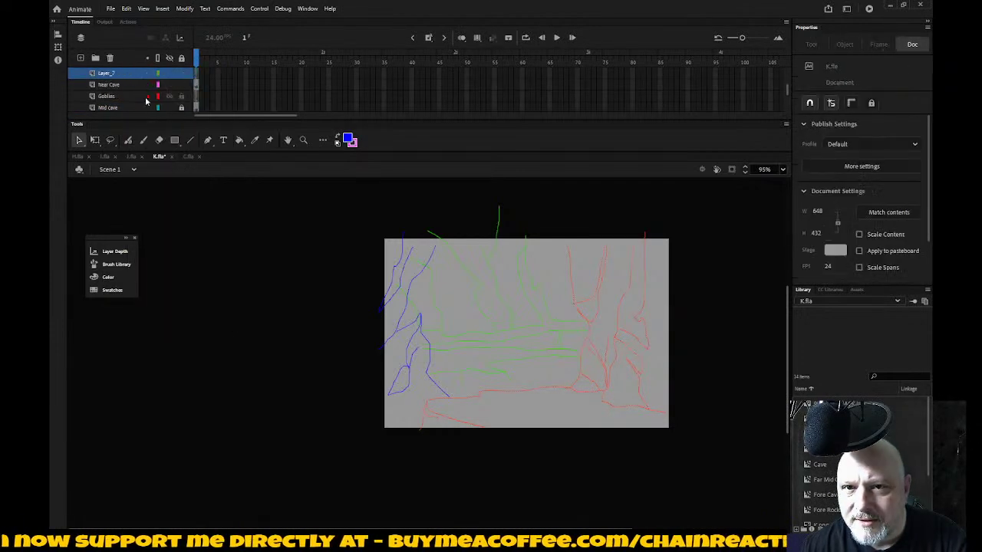
pyautogui.doubleClick(119, 73)
pyautogui.write('Hero')
pyautogui.press('Return')
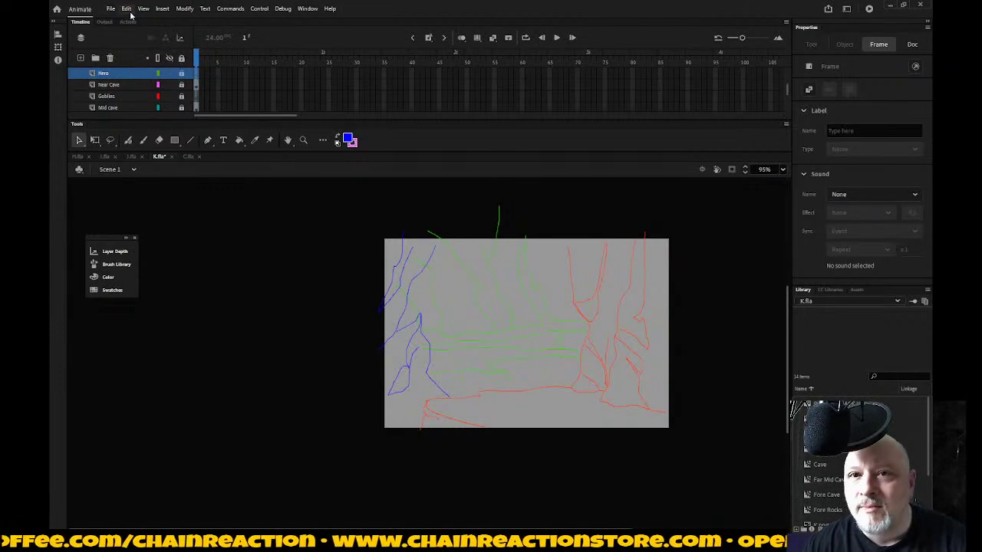
pyautogui.click(113, 9)
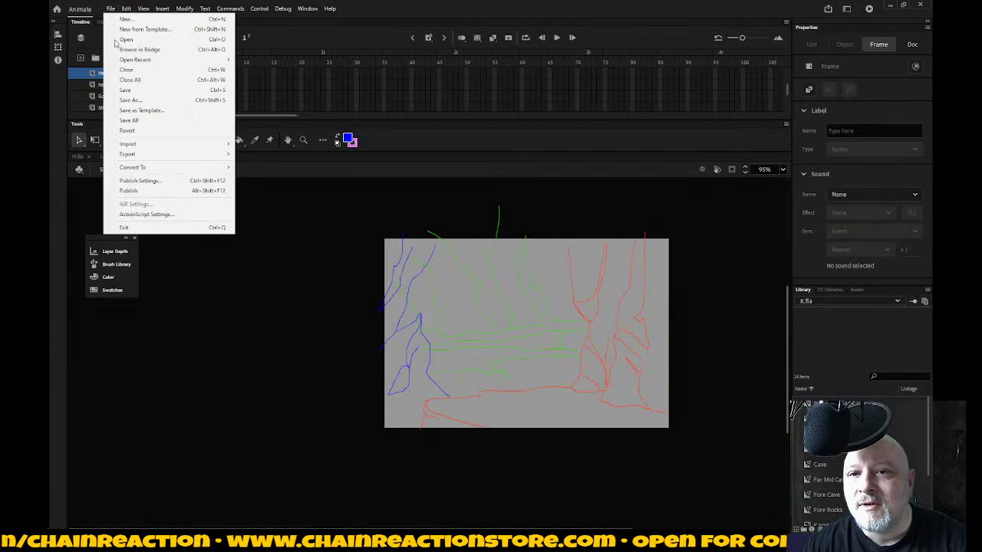
pyautogui.click(131, 89)
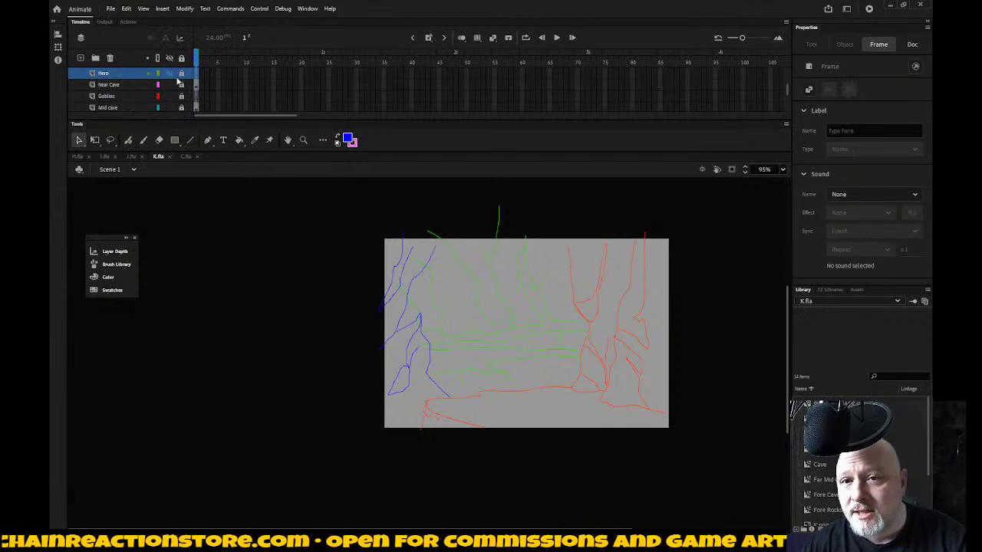
# Step: Recolor the Far Cave layer's green lines violet-blue and deselect them
pyautogui.scroll(-2, 152, 98)
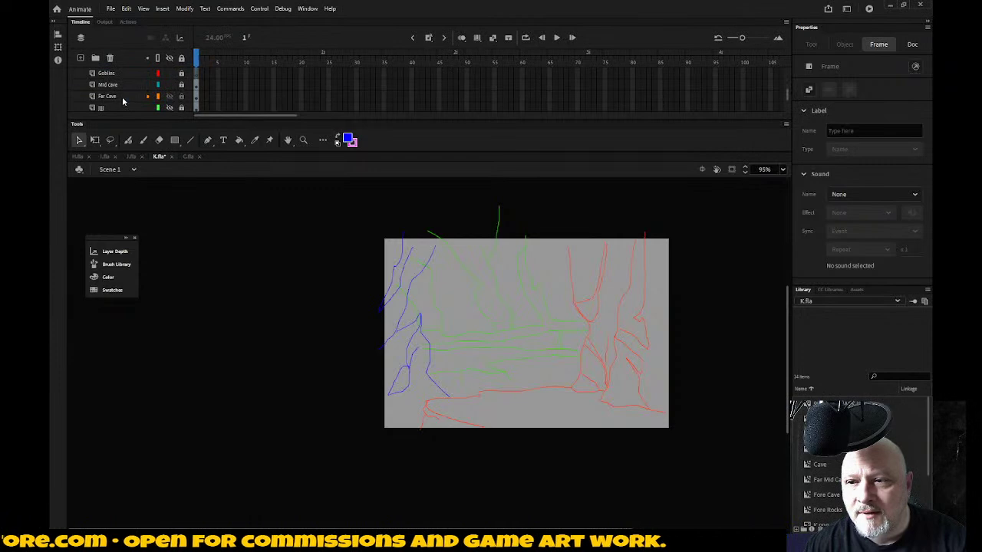
pyautogui.click(122, 97)
pyautogui.click(350, 141)
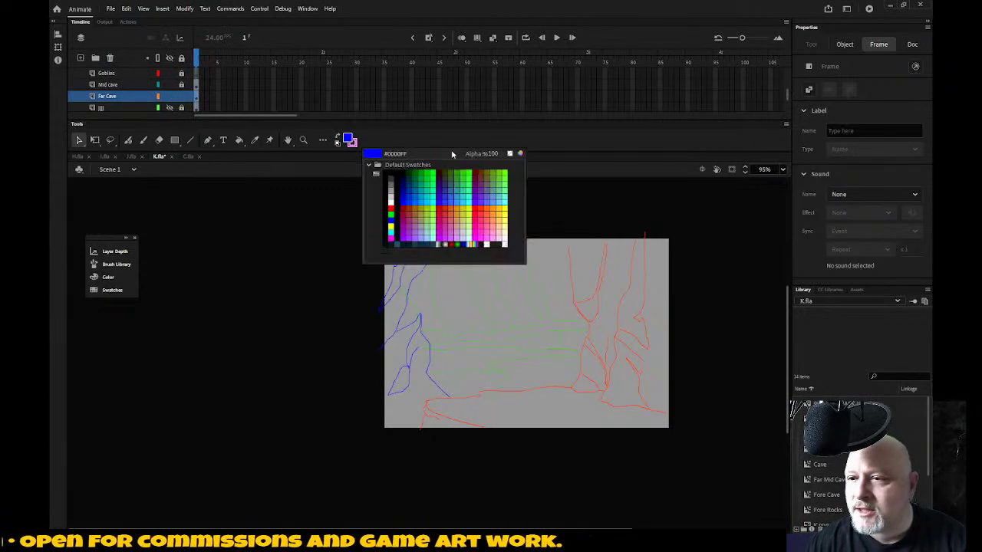
pyautogui.click(477, 199)
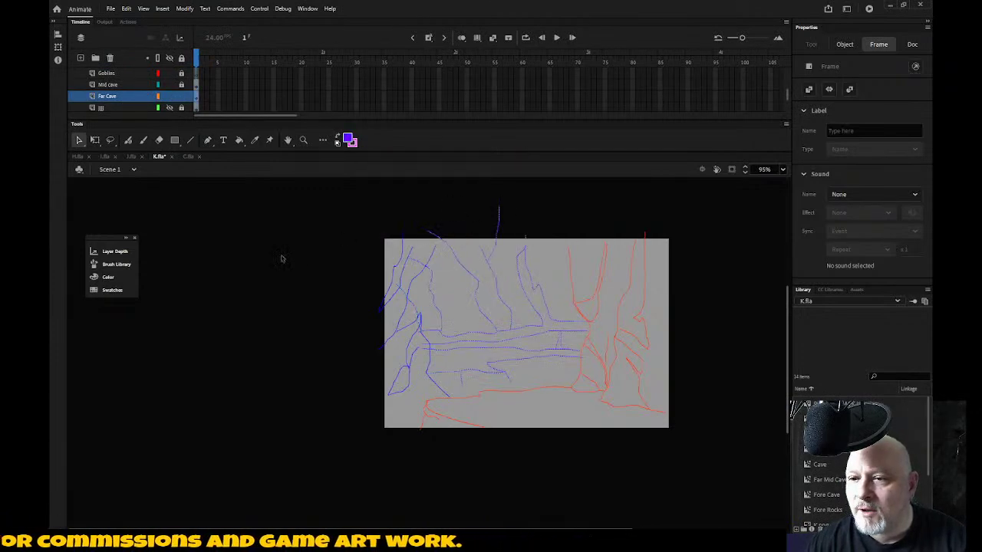
pyautogui.click(281, 256)
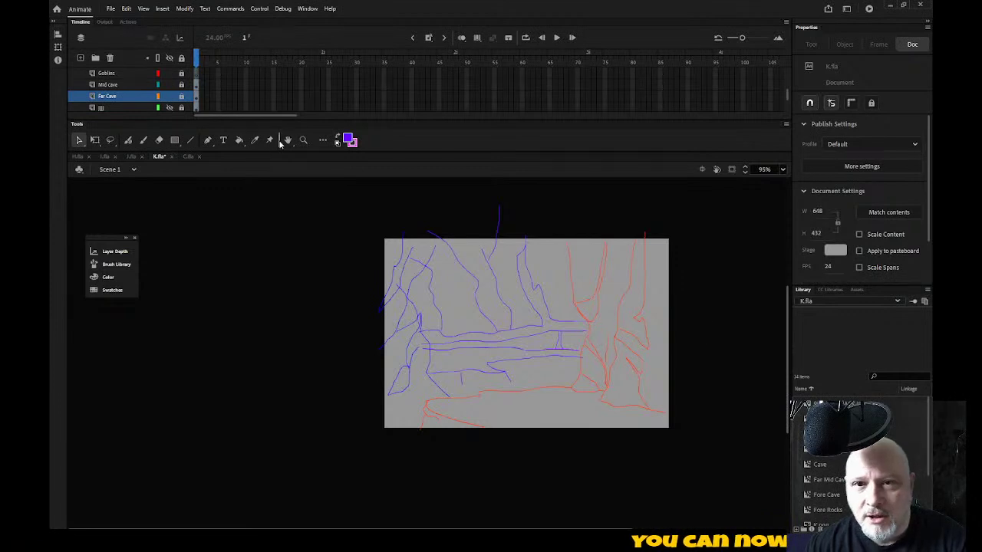
# Step: Convert the Near Cave layer's red line art into a Movie Clip symbol named "Near Cave"
pyautogui.scroll(1, 134, 95)
pyautogui.scroll(2, 134, 96)
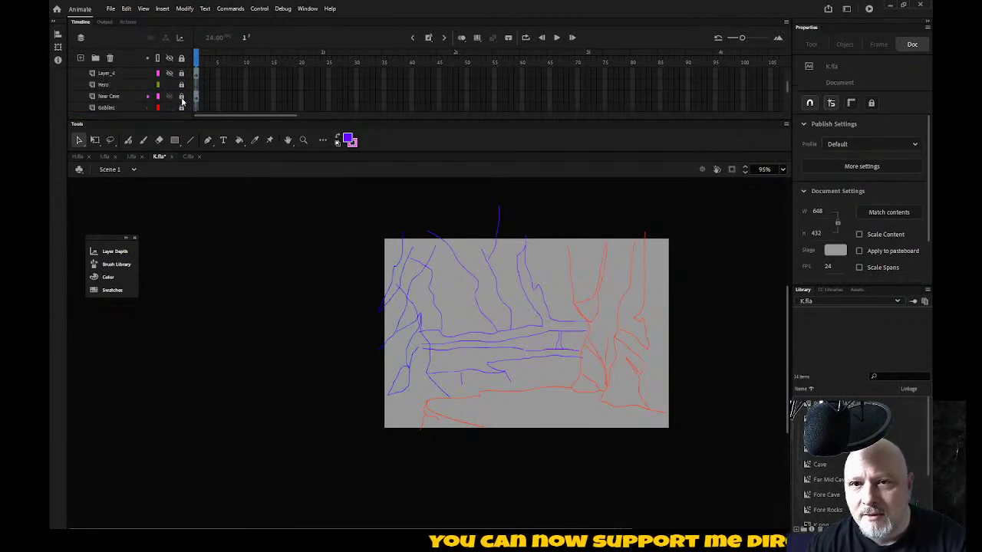
pyautogui.click(115, 96)
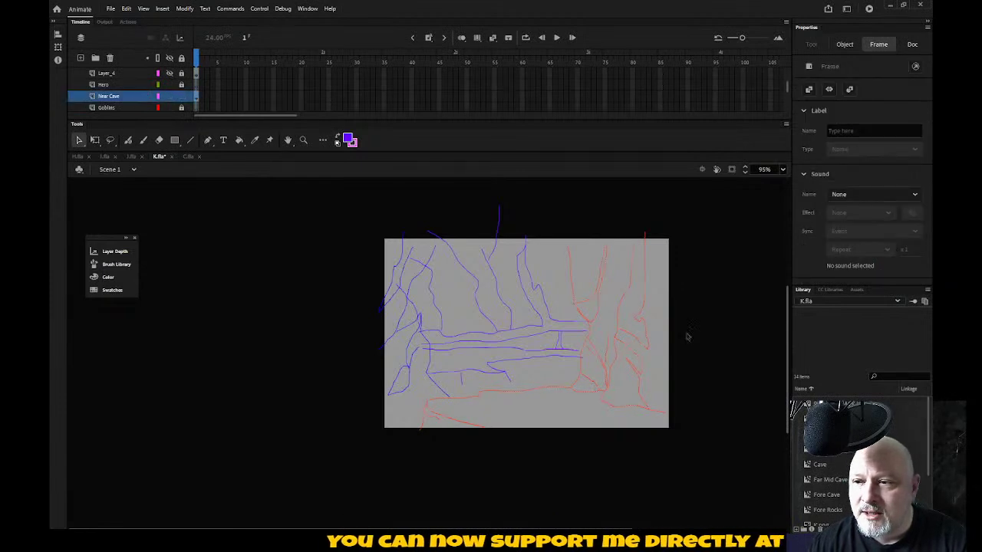
pyautogui.press('z')
pyautogui.moveTo(708, 217); pyautogui.dragTo(350, 491)
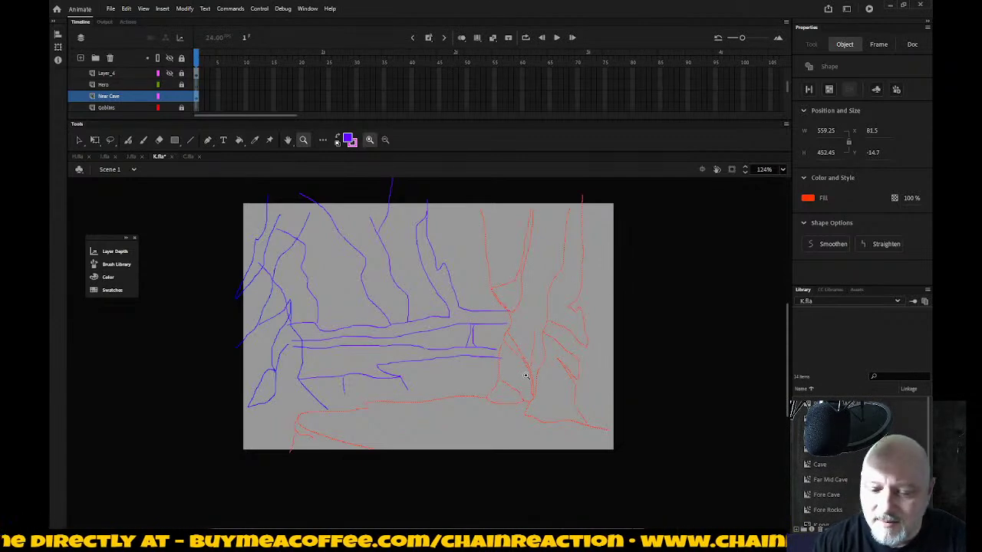
pyautogui.press('F8')
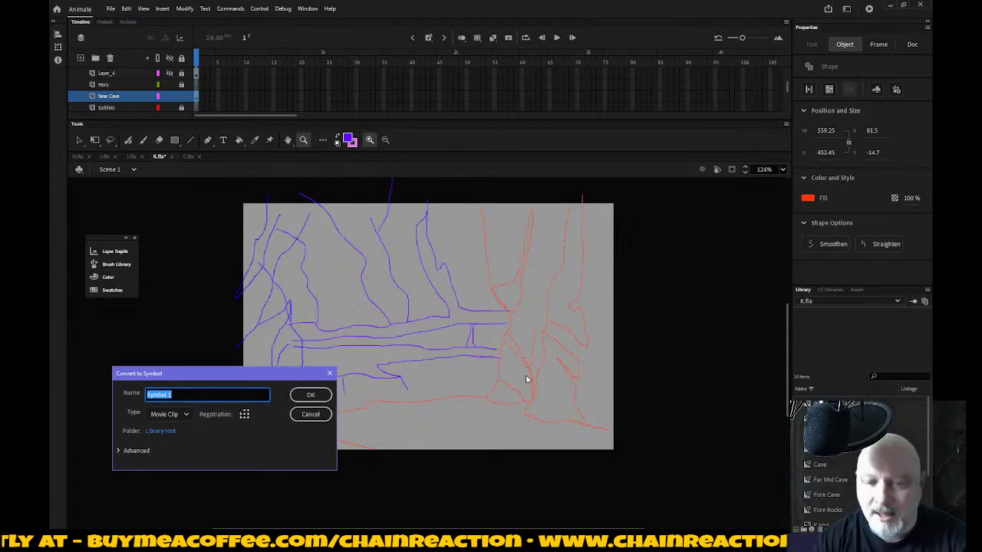
pyautogui.write('N')
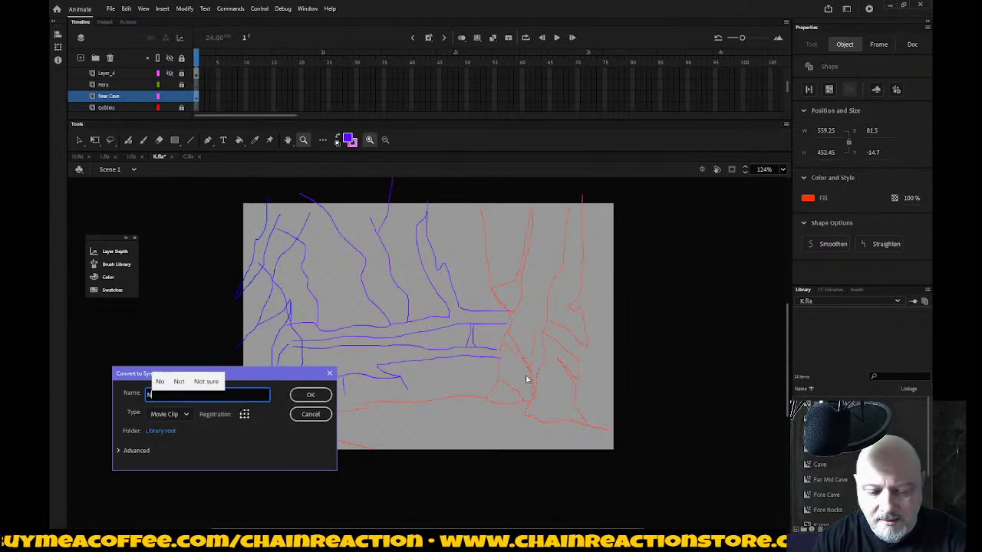
pyautogui.write('ear Cave')
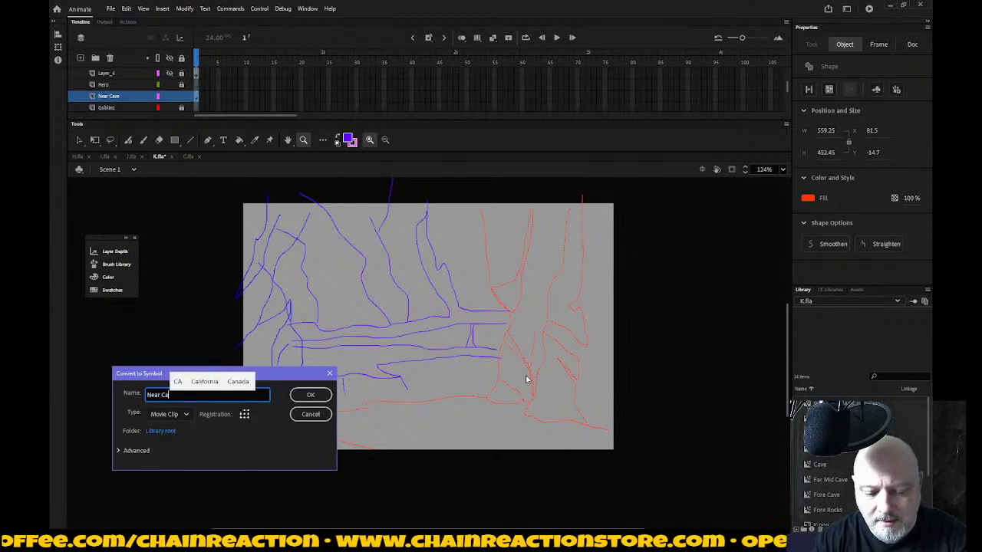
pyautogui.press('Return')
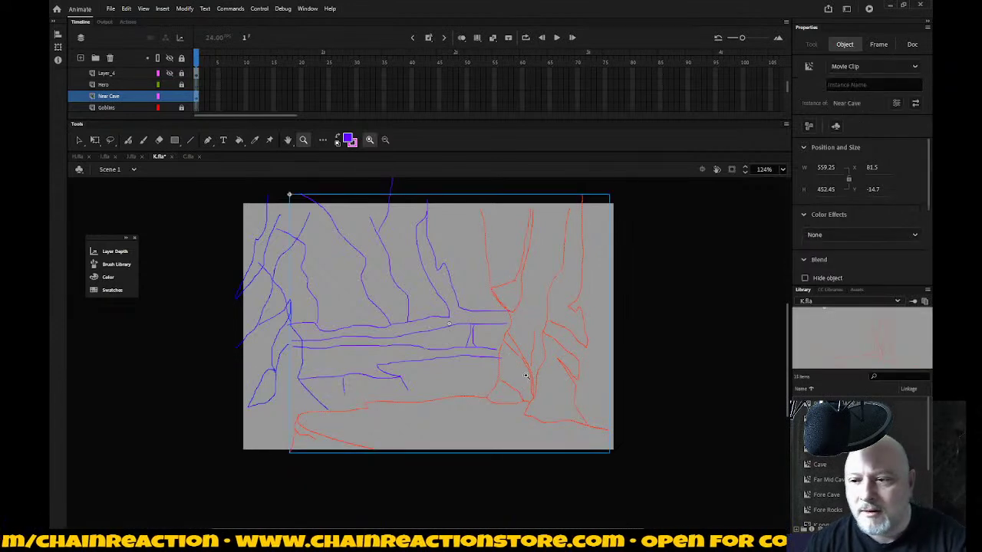
# Step: Open the Near Cave movie clip for editing in place, with its red lines deselected
pyautogui.click(79, 141)
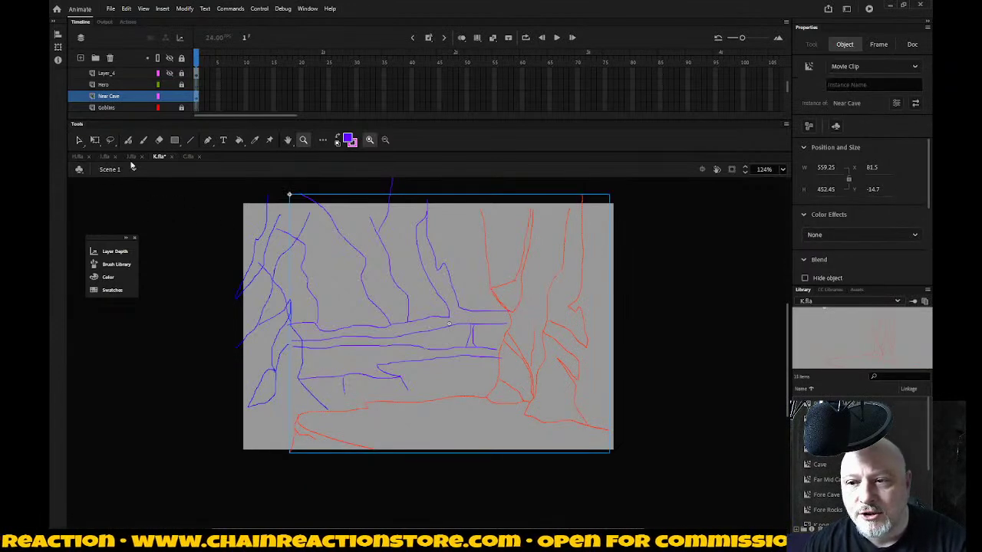
pyautogui.doubleClick(539, 399)
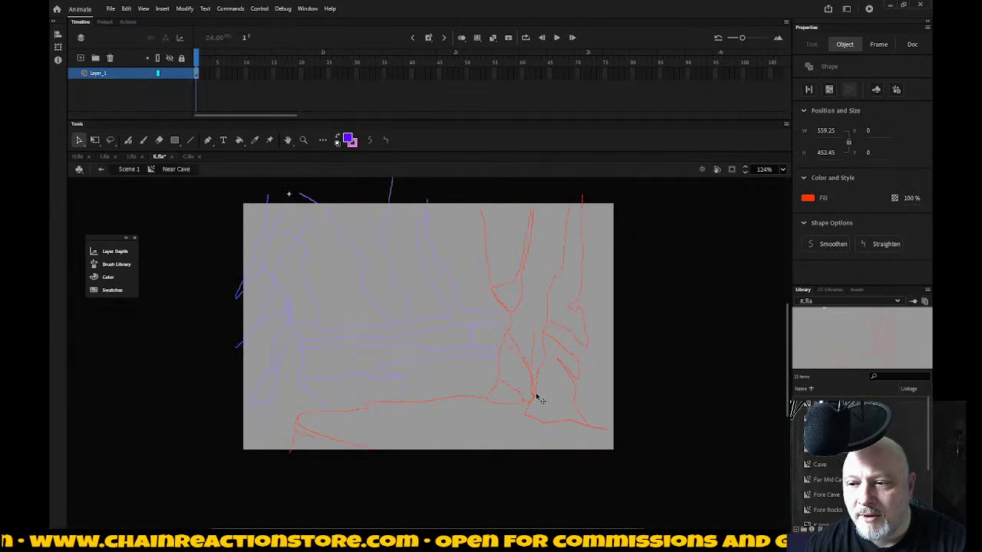
pyautogui.click(655, 387)
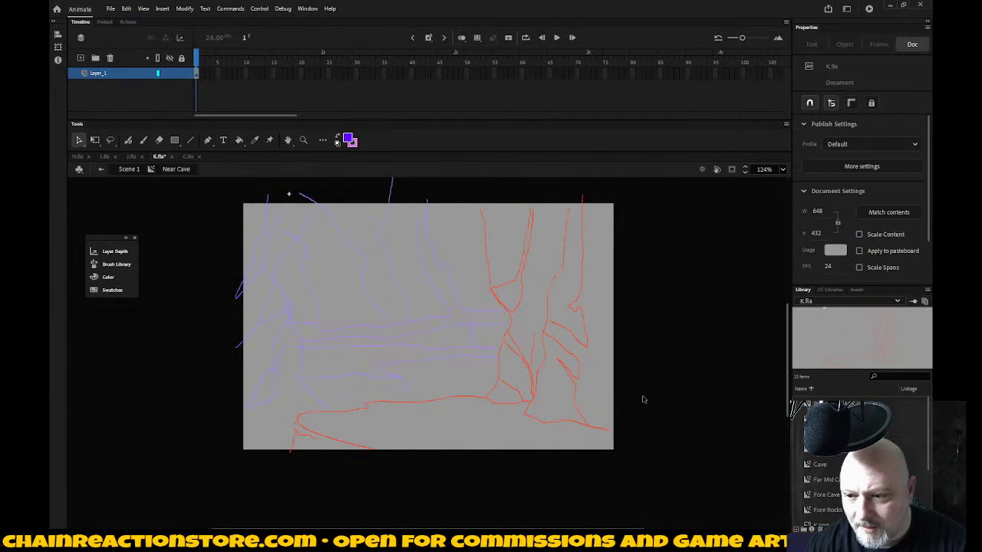
pyautogui.press('z')
pyautogui.moveTo(284, 493); pyautogui.dragTo(712, 300)
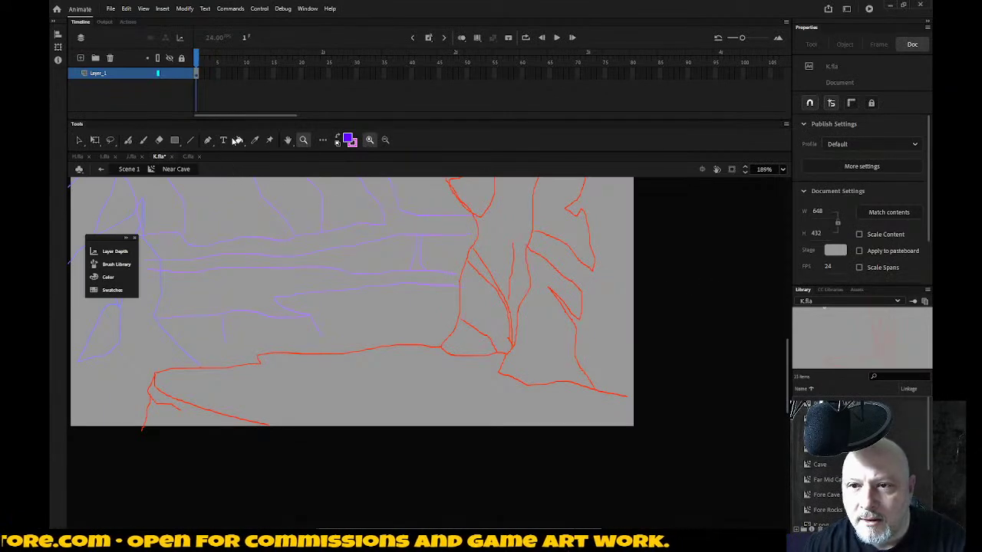
# Step: Cut all the red rock wall line art on the right side of the stage, leaving only the floor lines
pyautogui.click(161, 140)
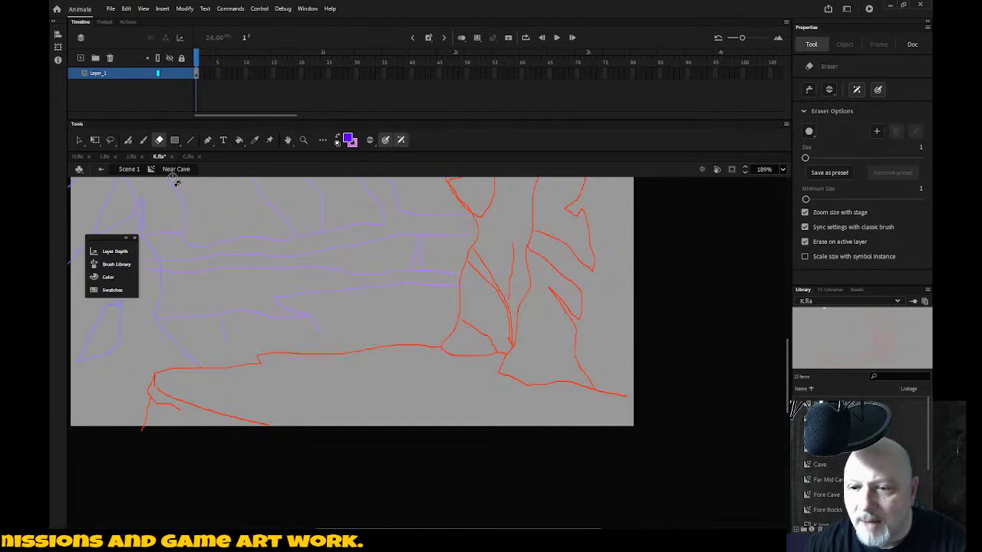
pyautogui.click(78, 140)
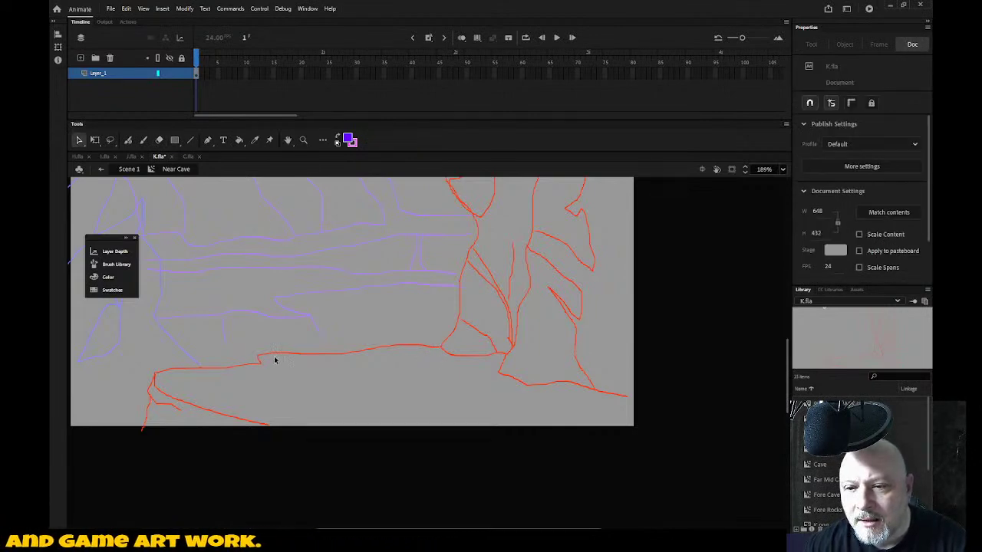
pyautogui.click(454, 353)
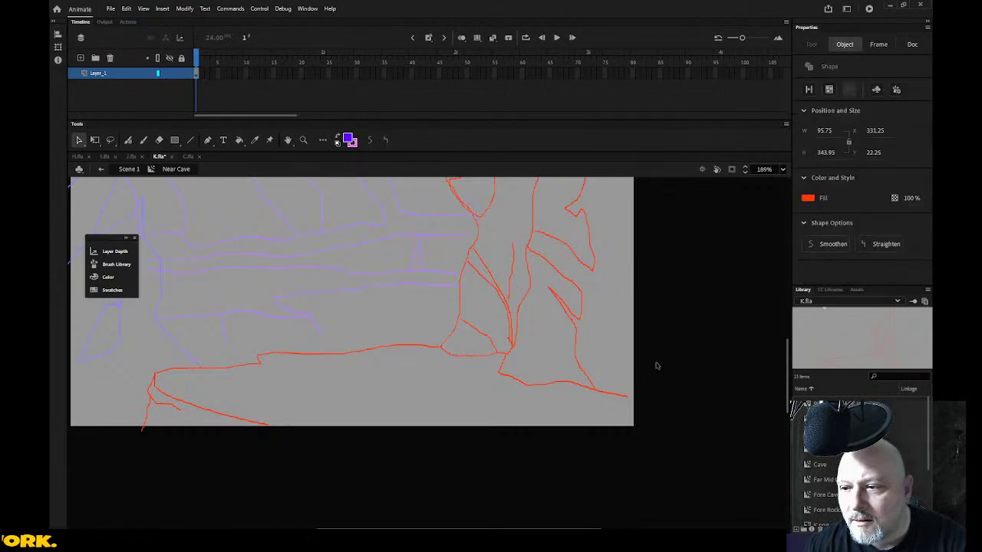
pyautogui.scroll(3, 656, 365)
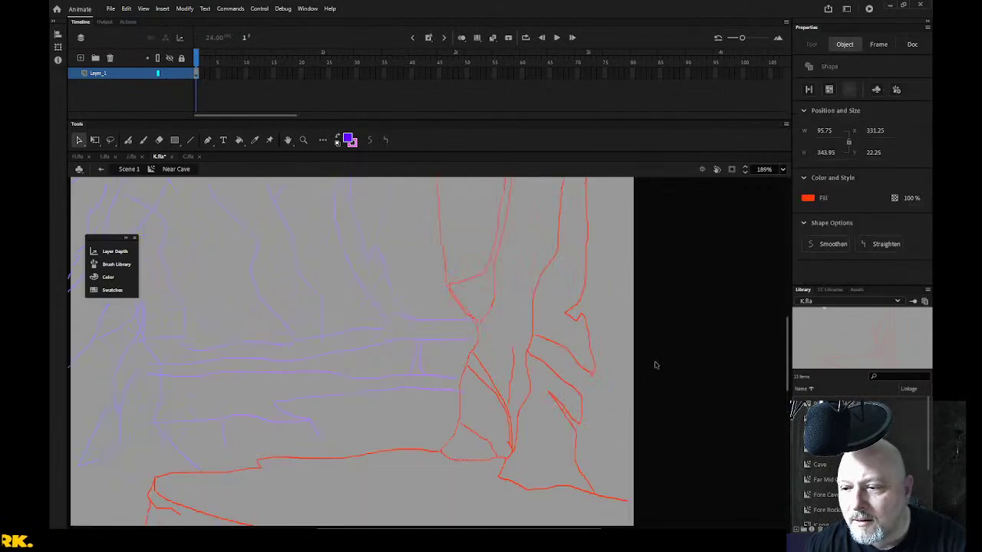
pyautogui.keyDown('shift'); pyautogui.click(512, 481); pyautogui.keyUp('shift')
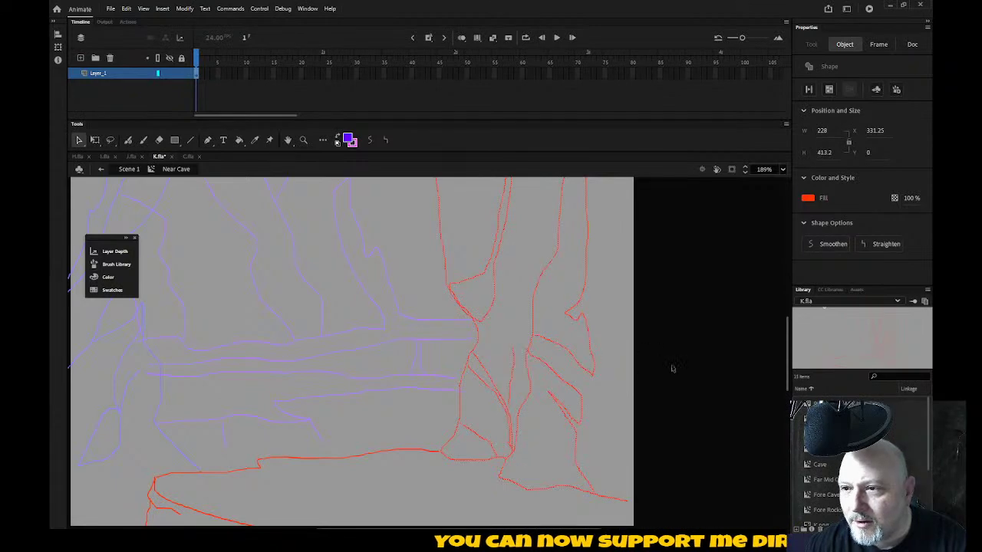
pyautogui.scroll(3, 672, 368)
pyautogui.scroll(-3, 672, 370)
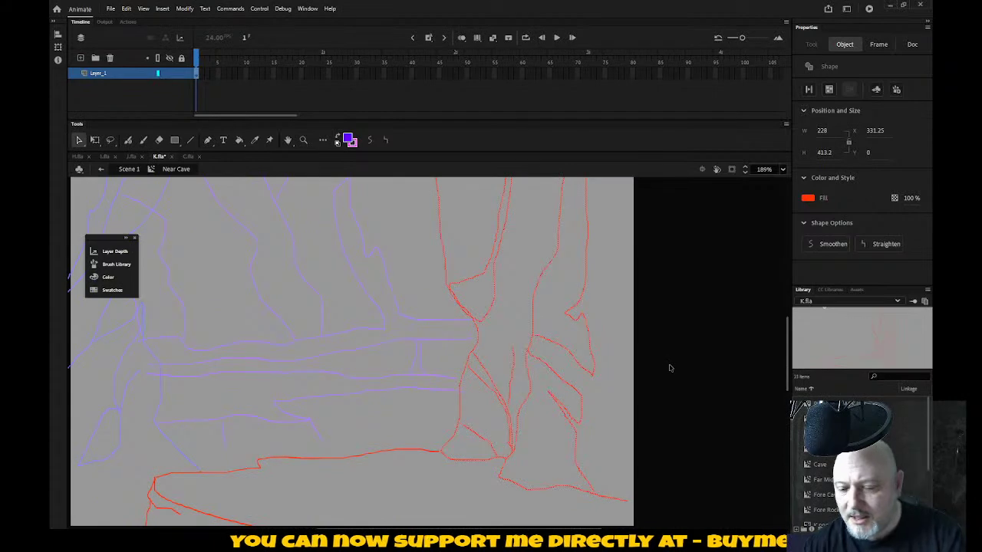
pyautogui.press('Delete')
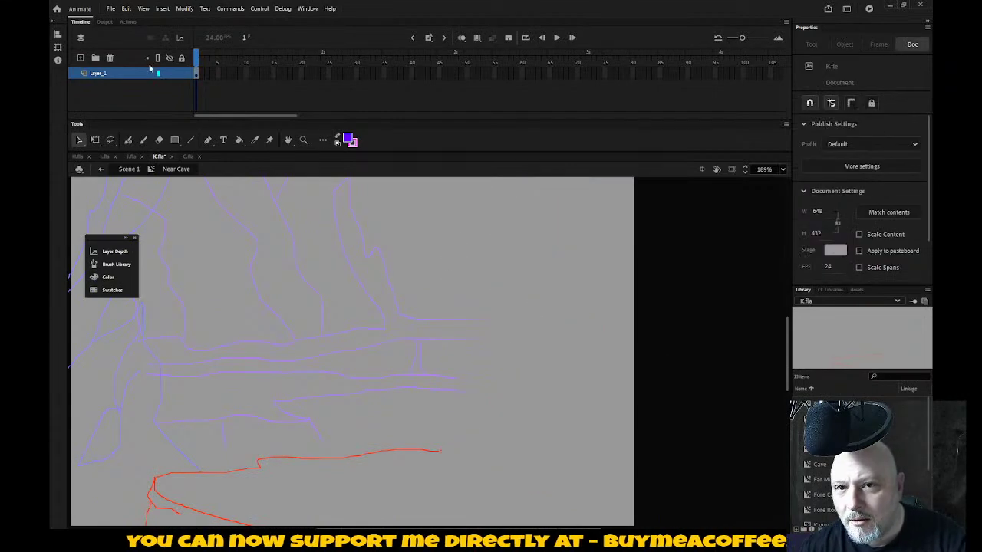
# Step: Rename the movie clip's only layer as "Floor"
pyautogui.doubleClick(102, 73)
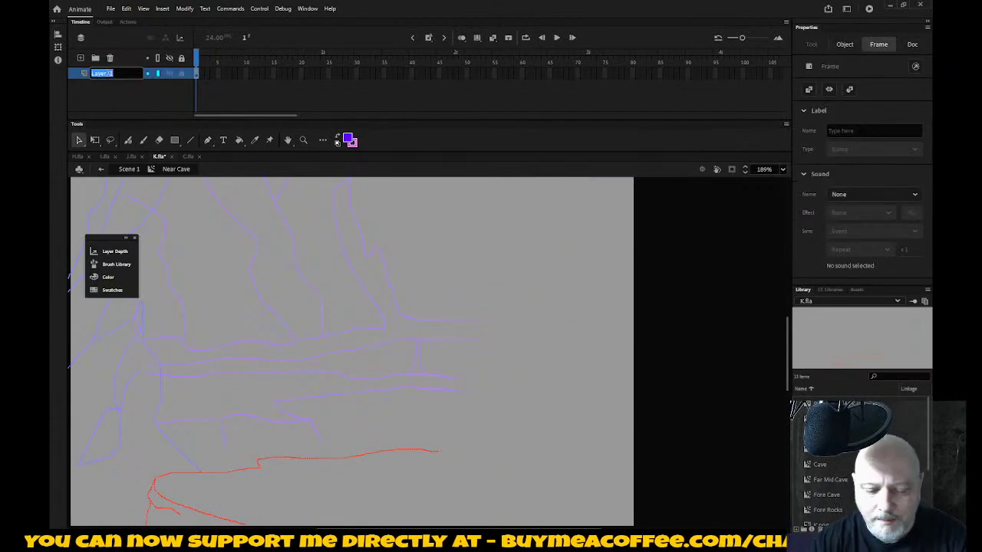
pyautogui.write('Floor')
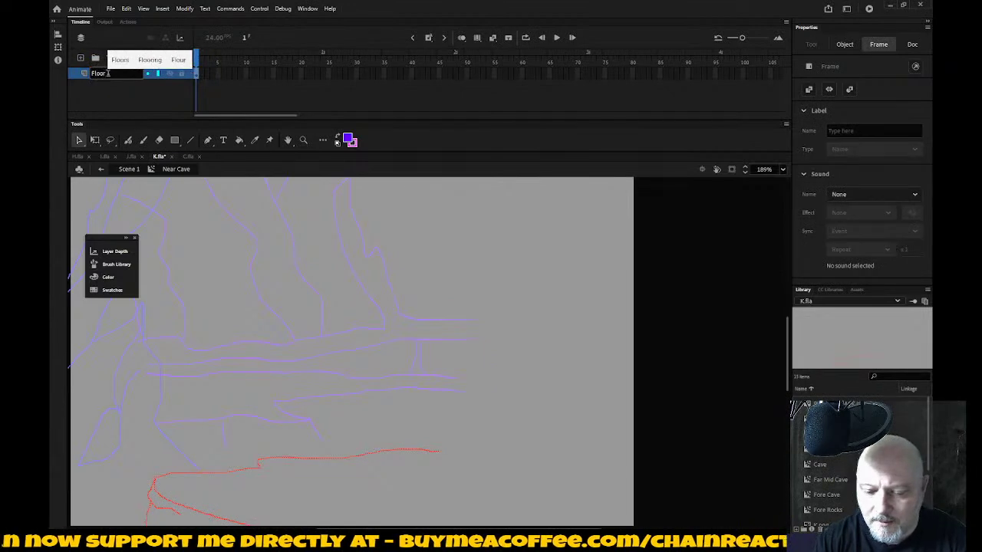
pyautogui.press('Return')
# Step: Insert a new layer above the Floor layer and name it "Right wall"
pyautogui.rightClick(108, 75)
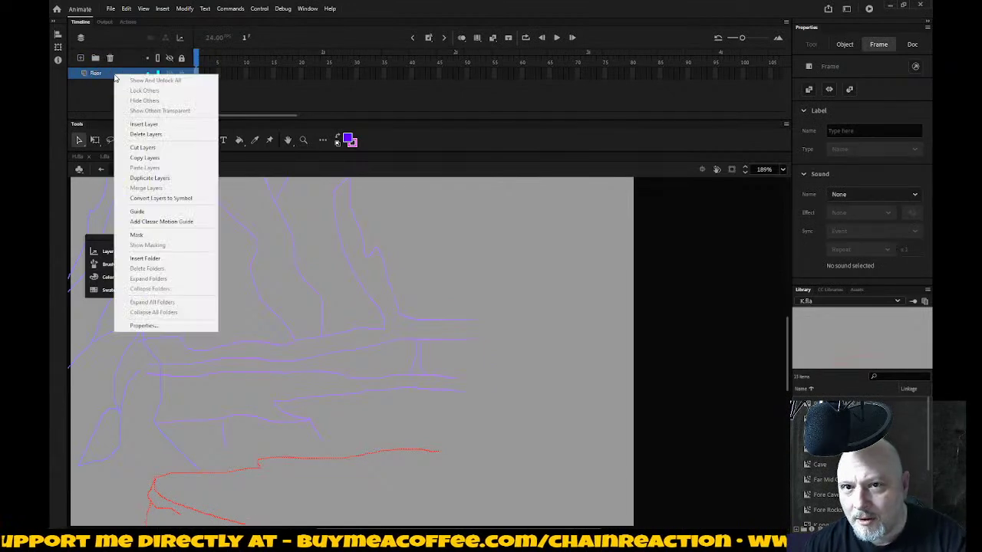
pyautogui.click(143, 123)
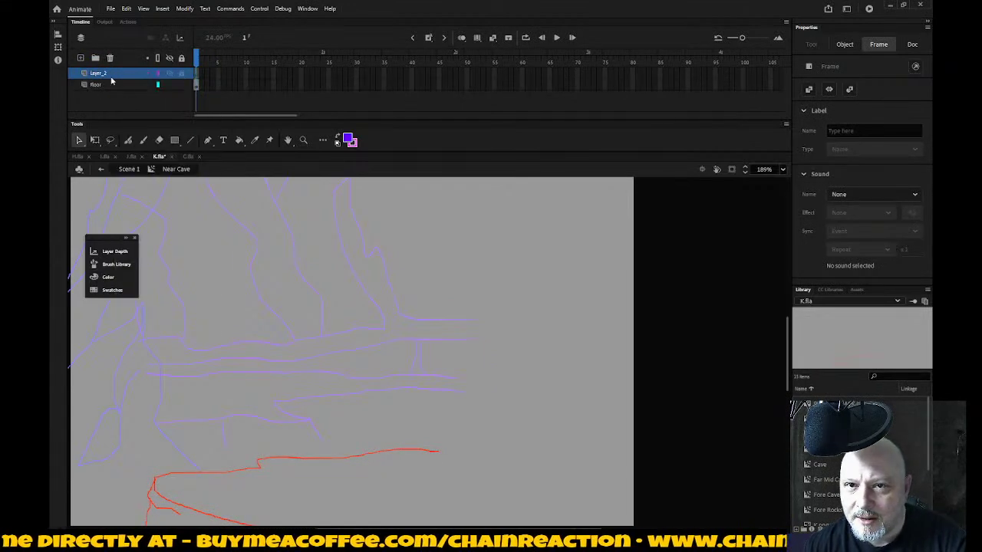
pyautogui.doubleClick(110, 74)
pyautogui.write('R')
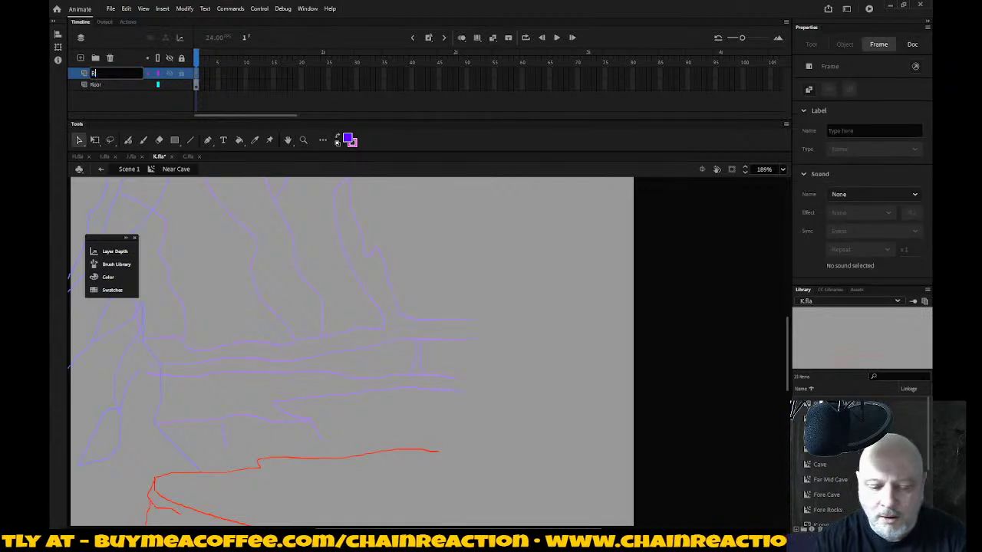
pyautogui.write('ight wall')
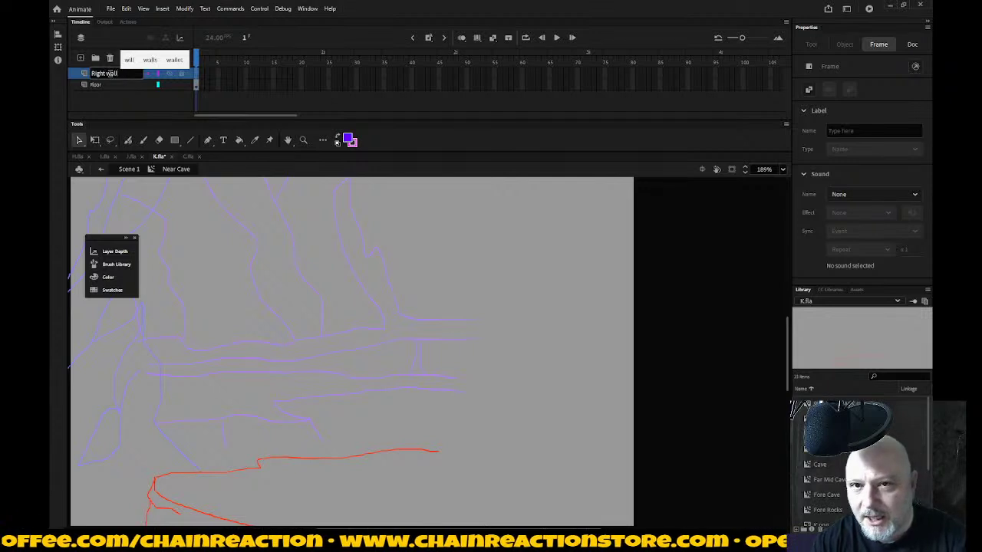
pyautogui.press('Return')
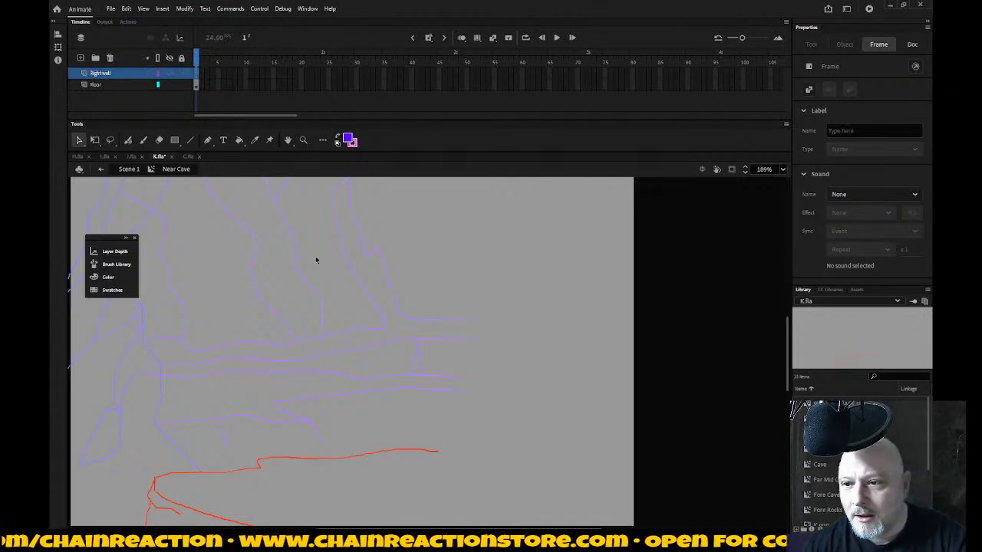
# Step: Paste the cut wall lines in place on the Right wall layer, recolor them magenta, and deselect them
pyautogui.rightClick(542, 299)
pyautogui.click(583, 333)
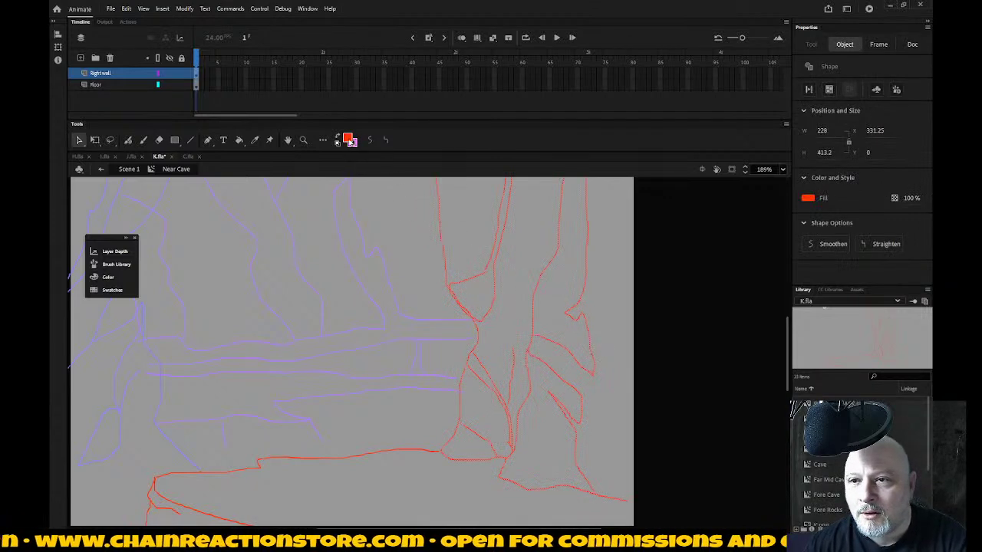
pyautogui.click(349, 140)
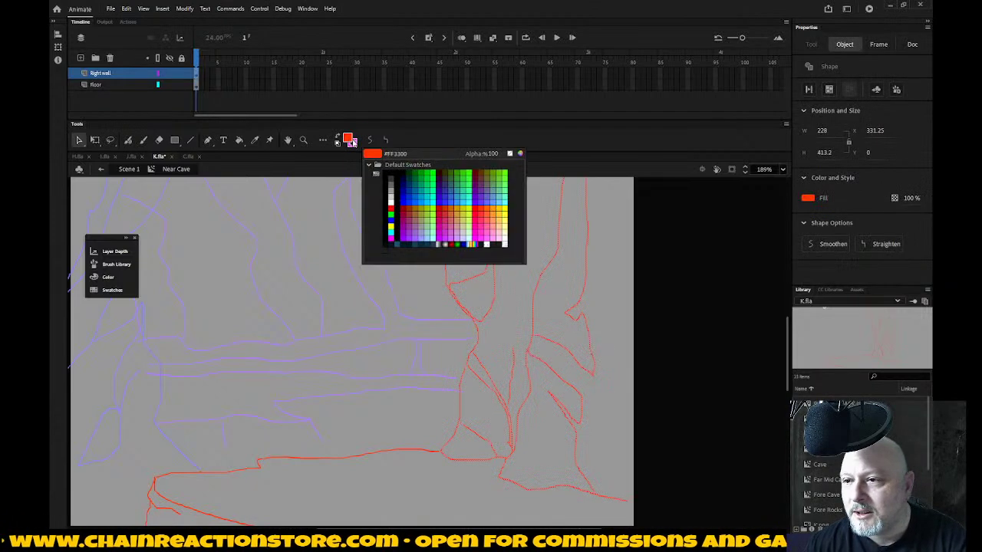
pyautogui.click(474, 237)
pyautogui.click(674, 323)
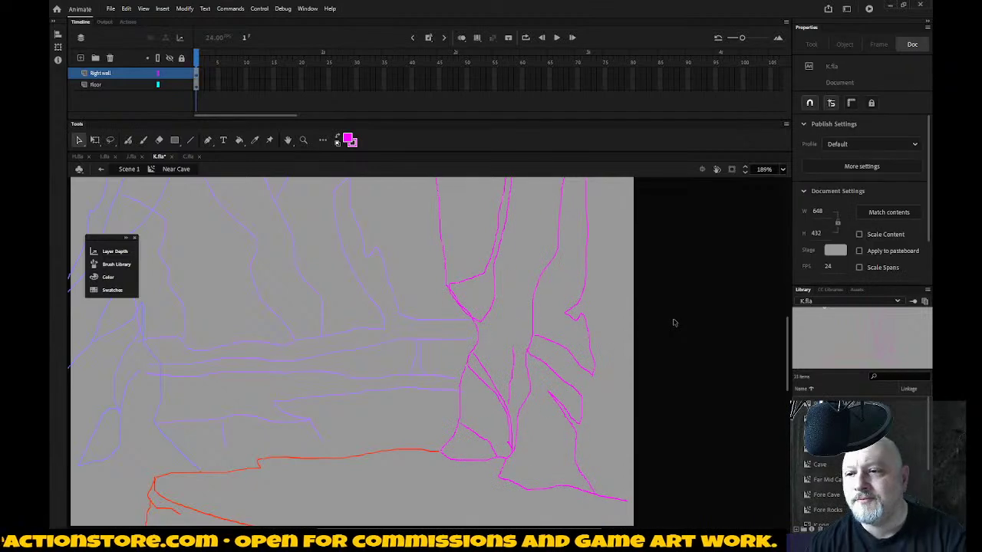
# Step: Delete the existing red line art from the Floor layer
pyautogui.press('z')
pyautogui.keyDown('alt'); pyautogui.click(615, 377); pyautogui.keyUp('alt')
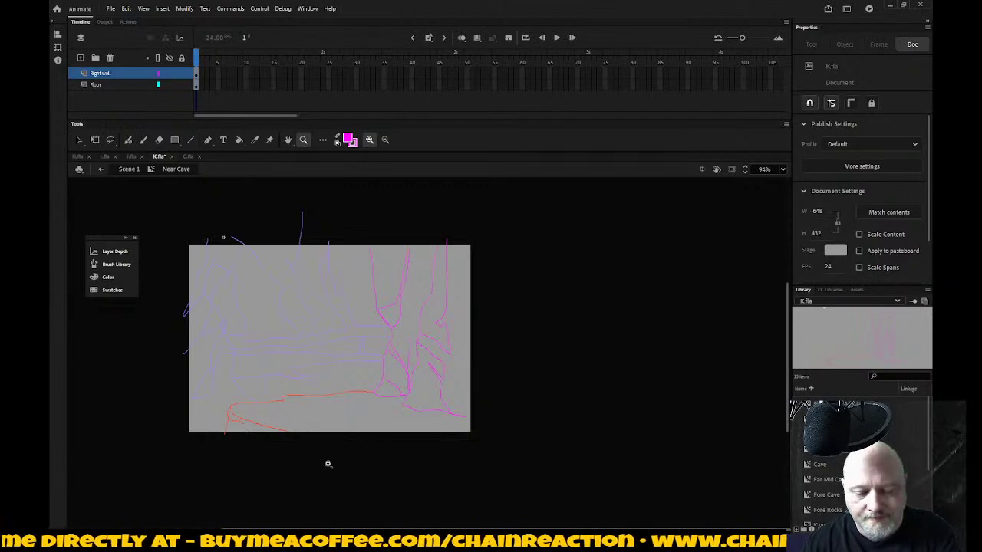
pyautogui.moveTo(136, 460); pyautogui.dragTo(526, 303)
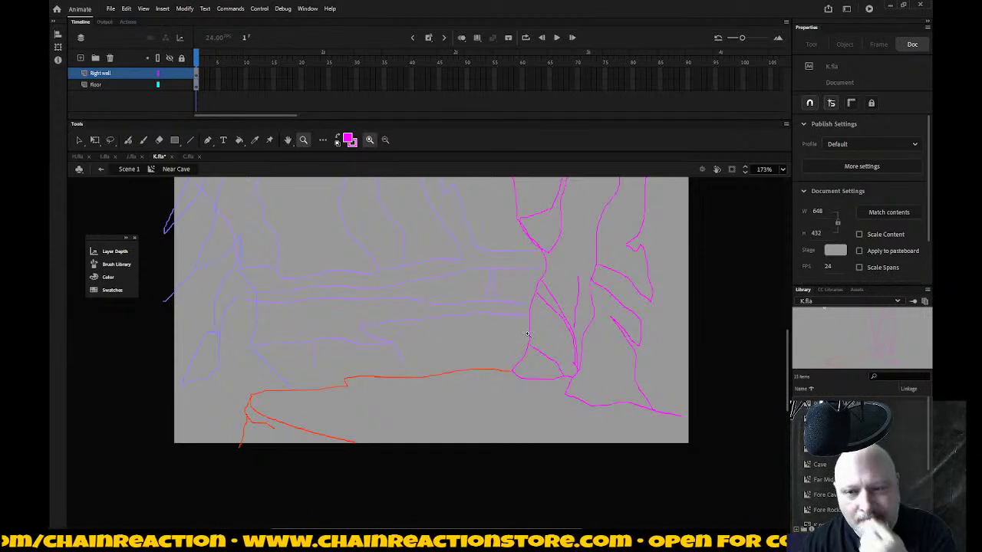
pyautogui.click(111, 85)
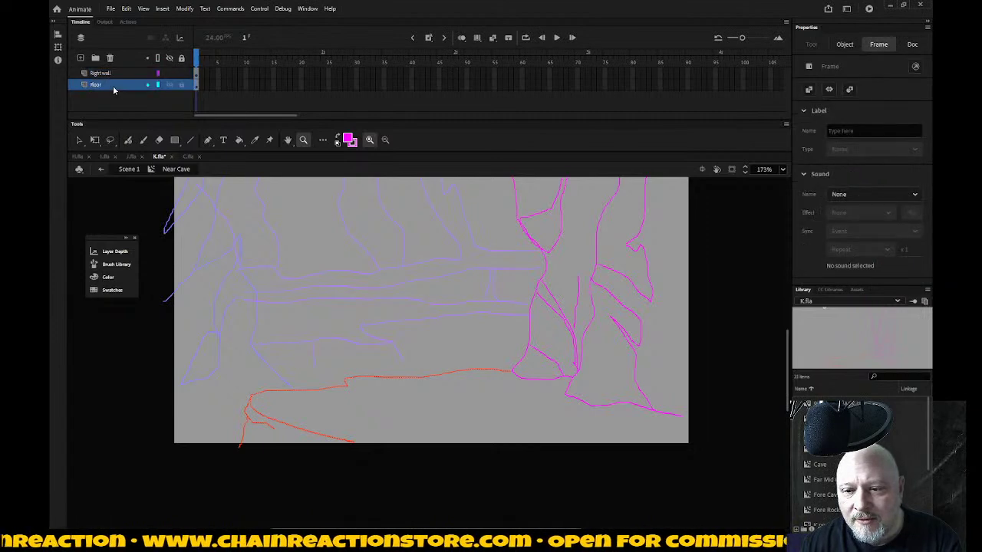
pyautogui.press('Delete')
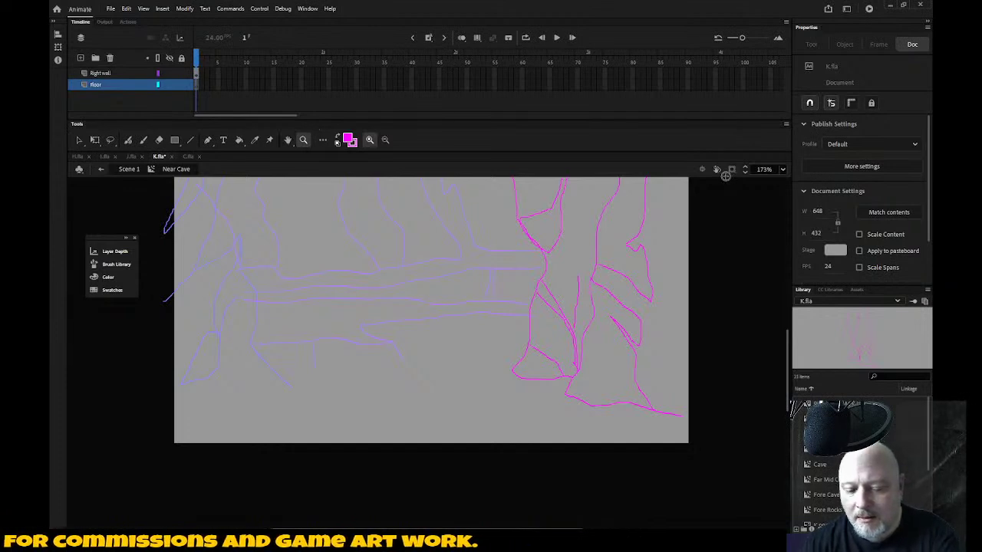
# Step: Set the Classic Brush fill color to red for drawing on the Floor layer
pyautogui.press('b')
pyautogui.click(809, 134)
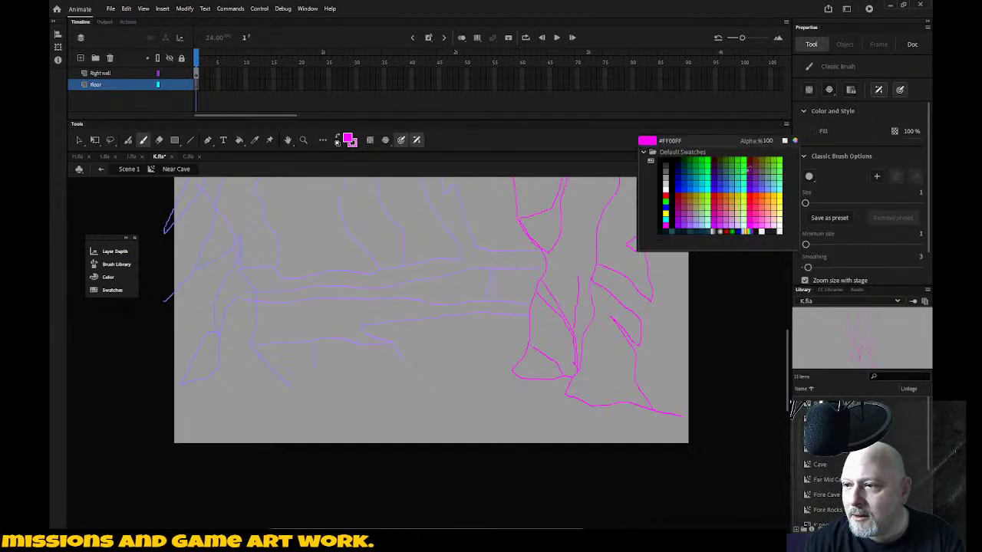
pyautogui.click(746, 197)
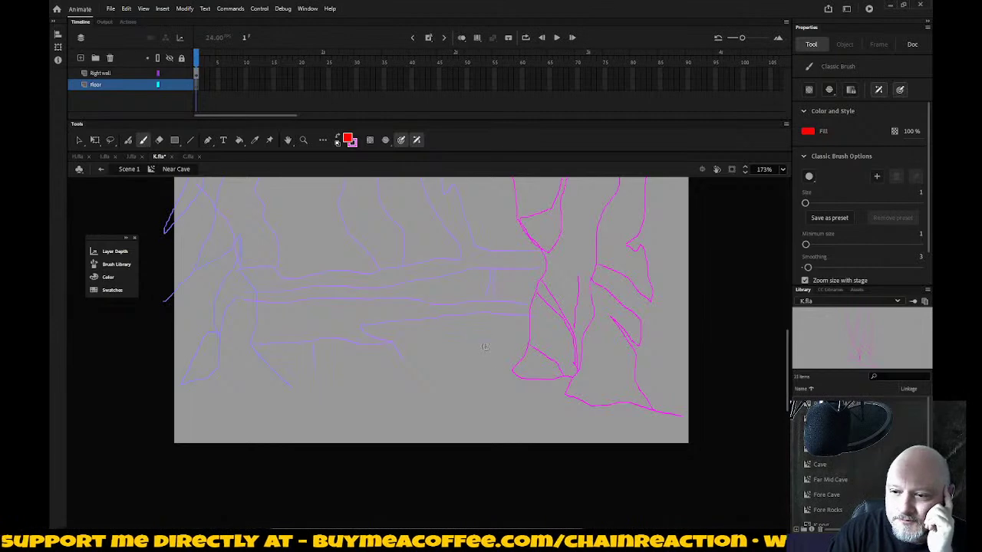
# Step: Try out a smoothed red floor outline from the right wall's base to the stage's lower edge, and discard it
pyautogui.moveTo(514, 371); pyautogui.dragTo(524, 377)
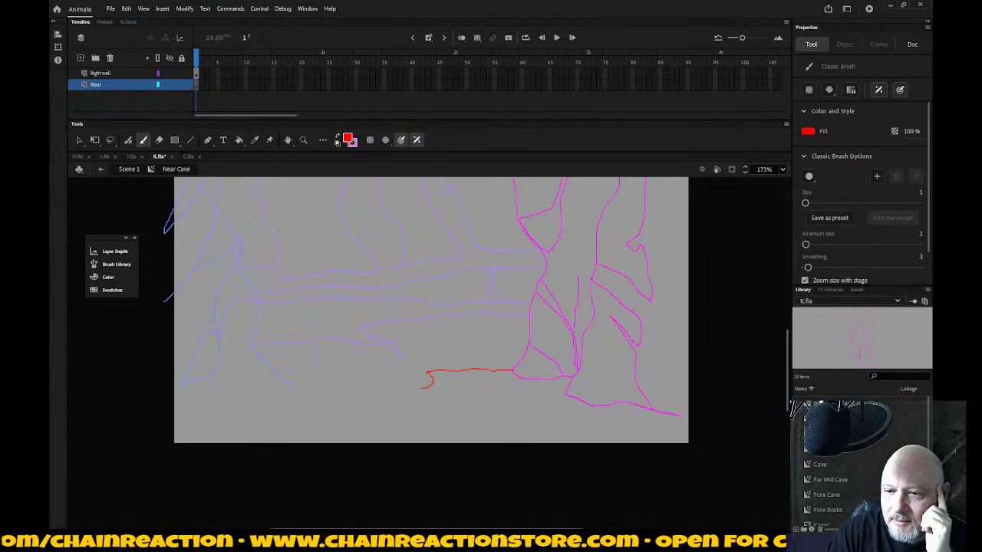
pyautogui.moveTo(368, 385); pyautogui.dragTo(263, 388)
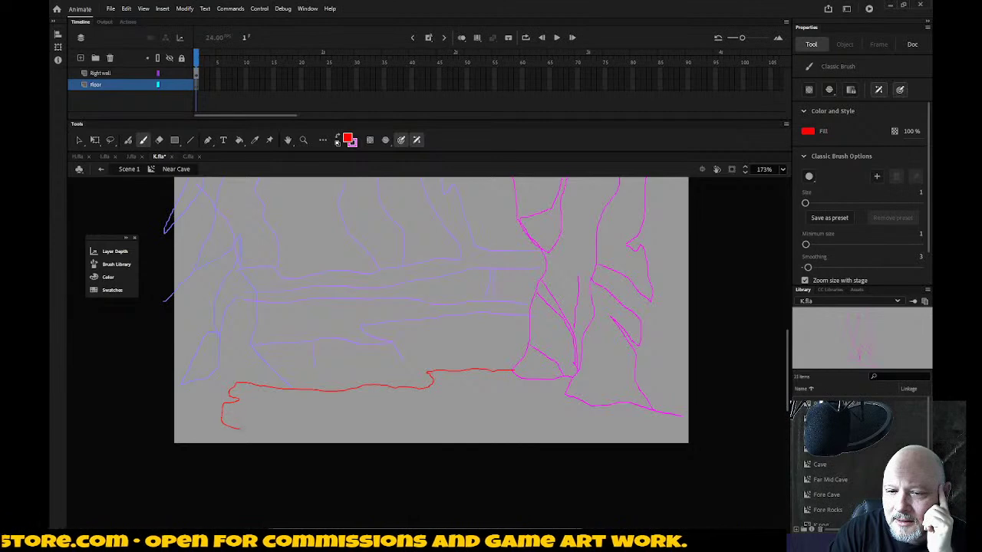
pyautogui.moveTo(268, 445); pyautogui.dragTo(277, 448)
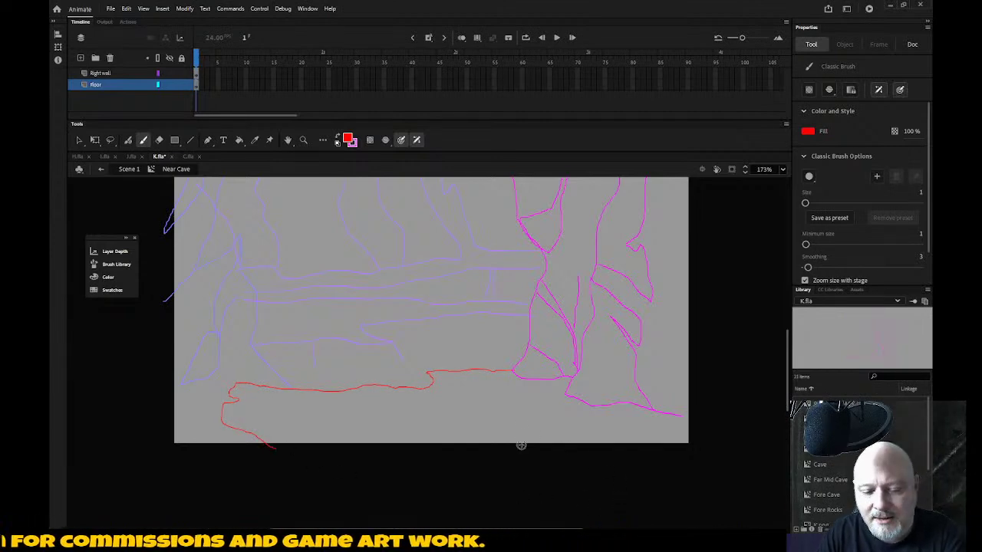
pyautogui.press('v')
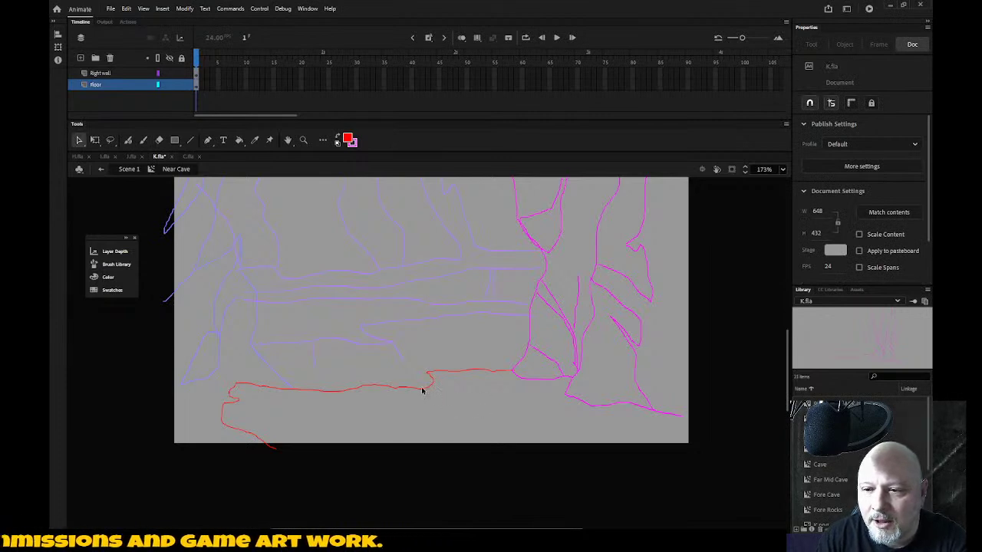
pyautogui.click(421, 392)
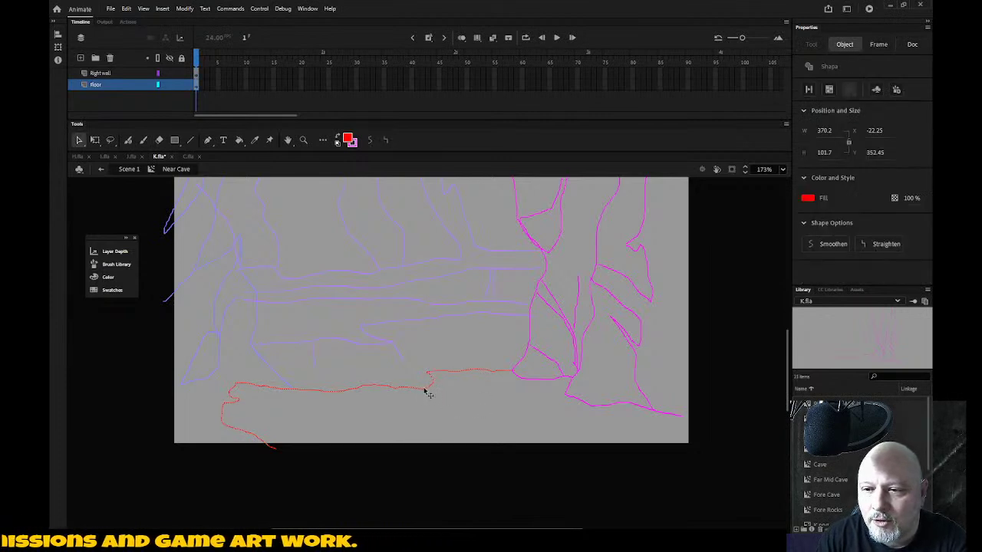
pyautogui.click(371, 141)
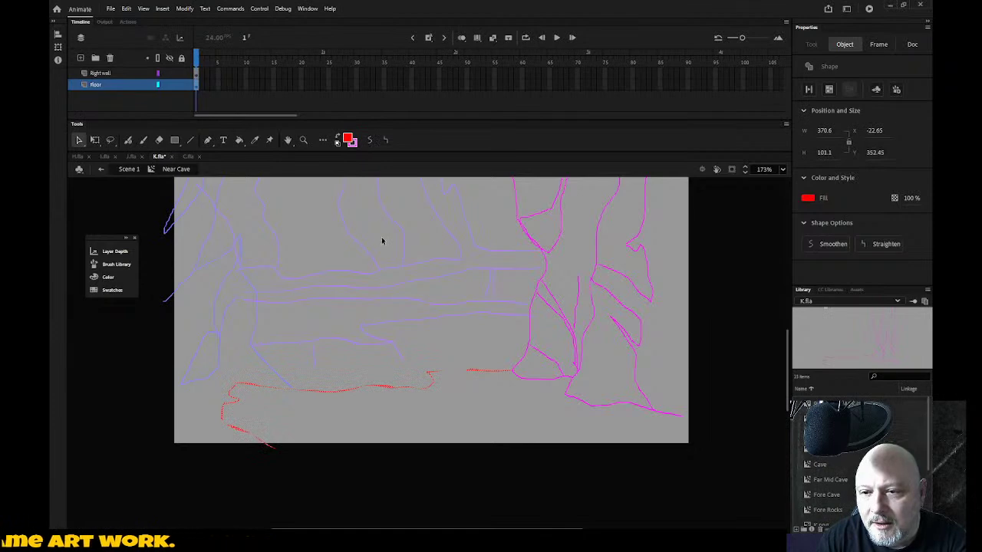
pyautogui.press('Delete')
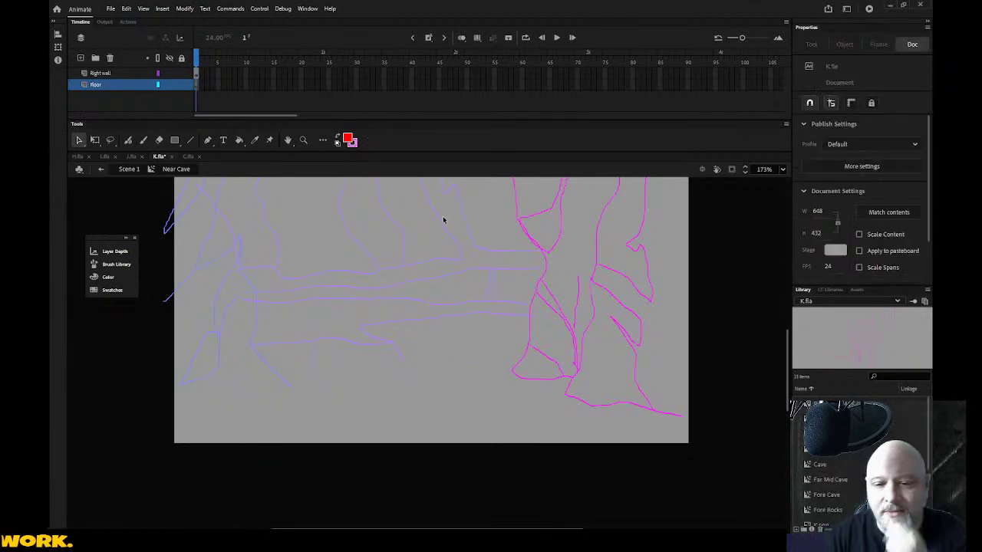
# Step: Set the Classic Brush minimum size to 3 for drawing on the Floor layer
pyautogui.press('b')
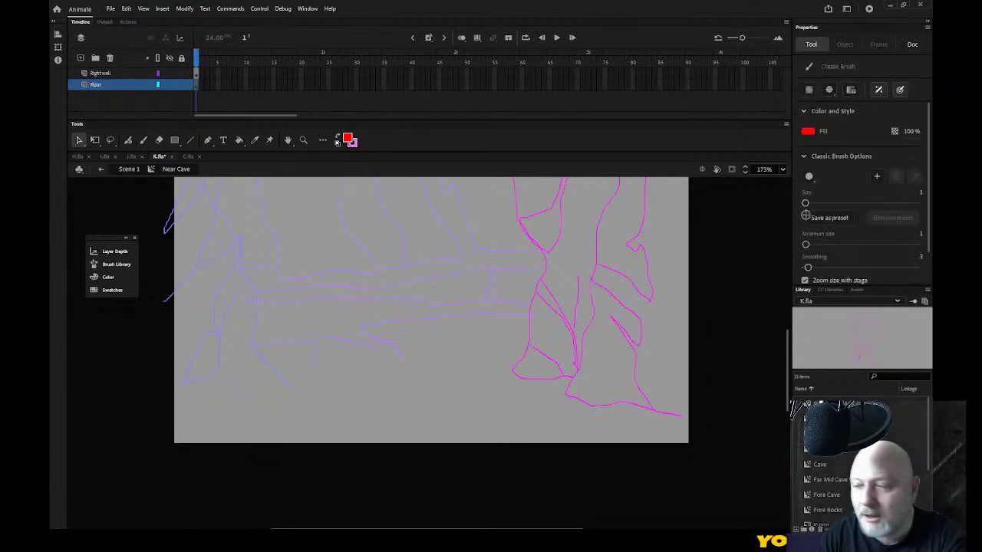
pyautogui.moveTo(805, 245); pyautogui.dragTo(807, 246)
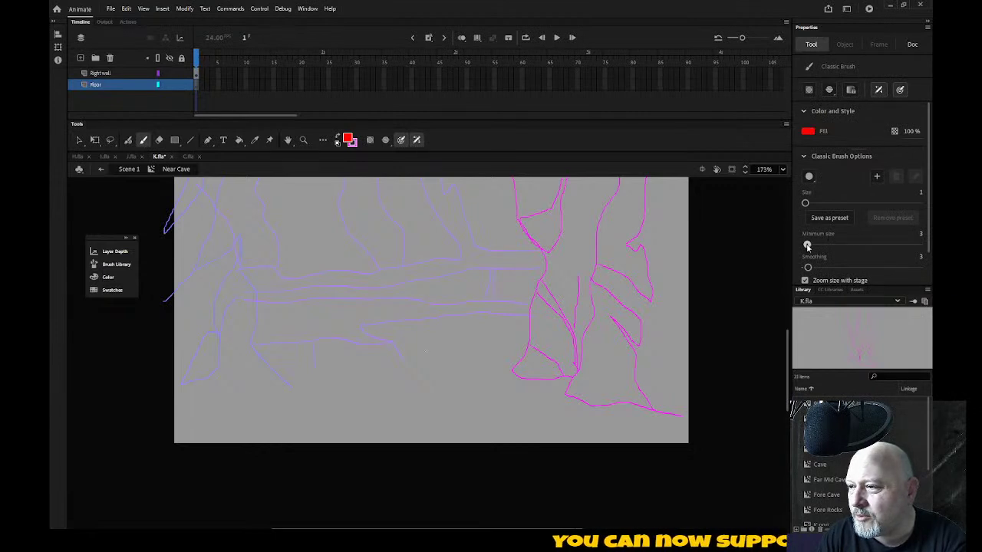
pyautogui.moveTo(807, 246); pyautogui.dragTo(808, 245)
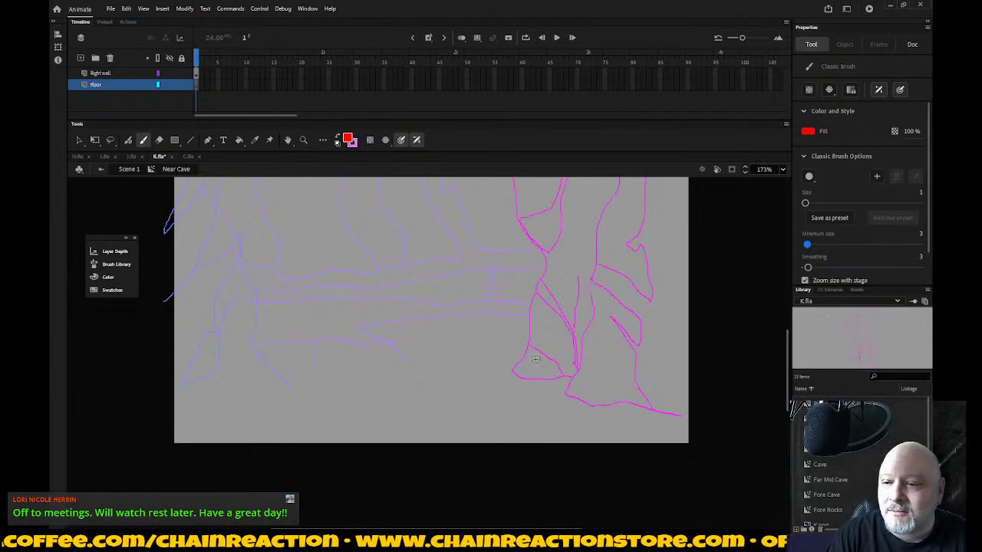
# Step: Draw a closed red floor outline from the right wall's base across the lower stage, extending past the stage's bottom and right edges
pyautogui.moveTo(538, 359); pyautogui.dragTo(529, 360)
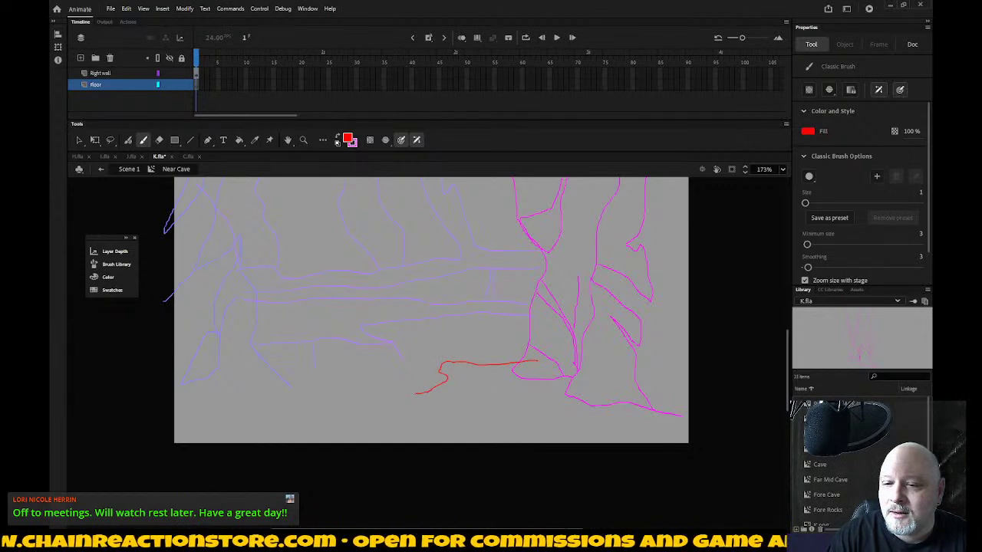
pyautogui.moveTo(393, 396); pyautogui.dragTo(331, 396)
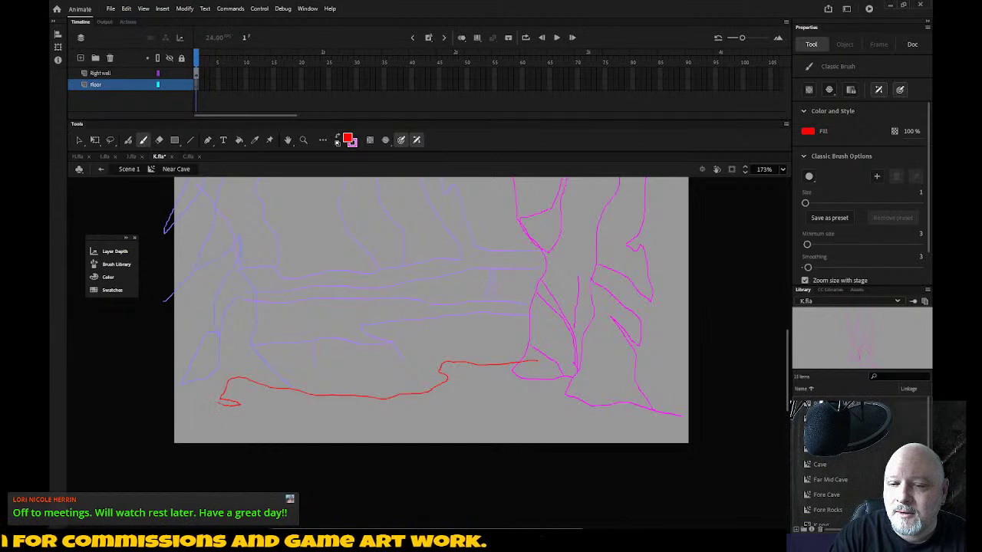
pyautogui.moveTo(239, 439); pyautogui.dragTo(275, 493)
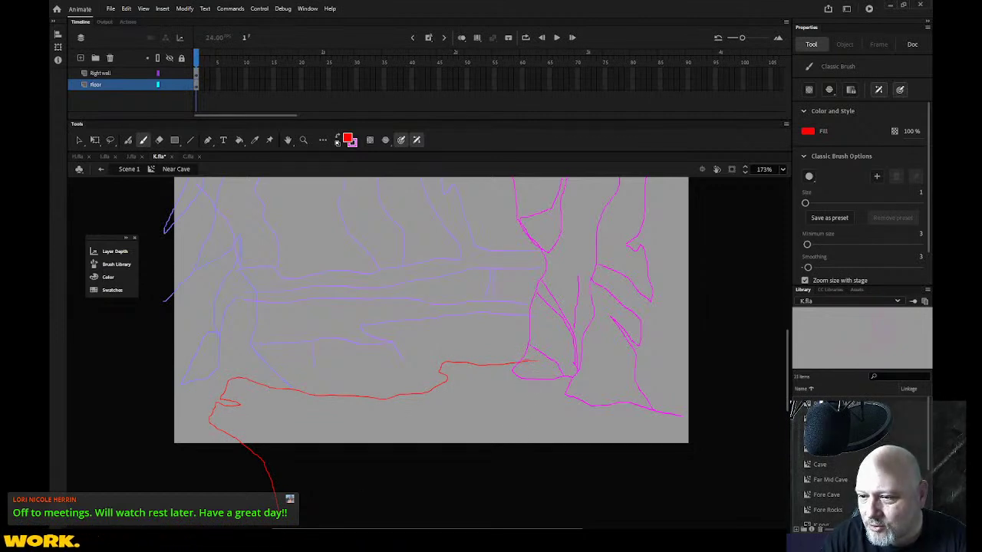
pyautogui.moveTo(571, 357)
pyautogui.mouseDown()
pyautogui.moveTo(721, 368)
pyautogui.moveTo(702, 420)
pyautogui.moveTo(699, 471)
pyautogui.moveTo(299, 513)
pyautogui.mouseUp()
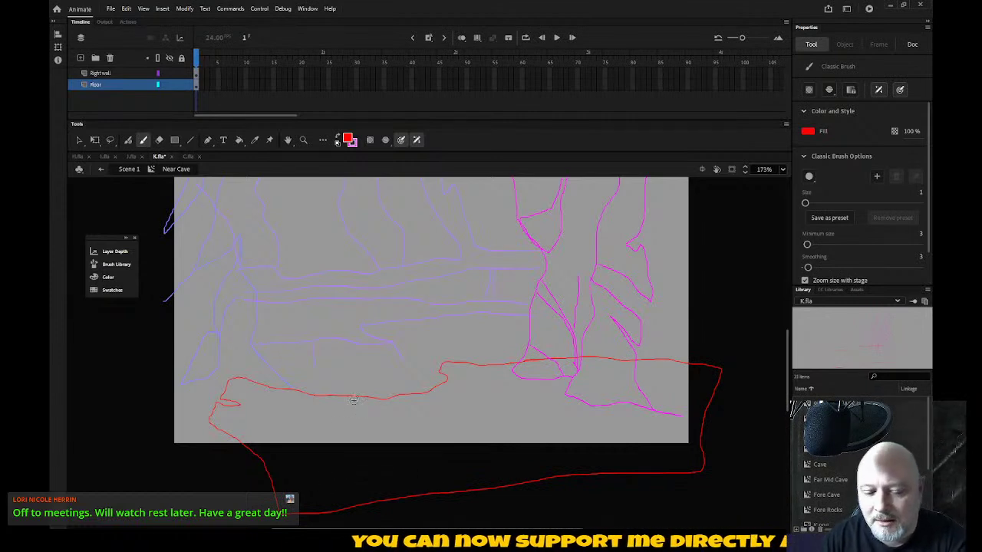
# Step: Smooth the red floor outline and deselect it
pyautogui.press('v')
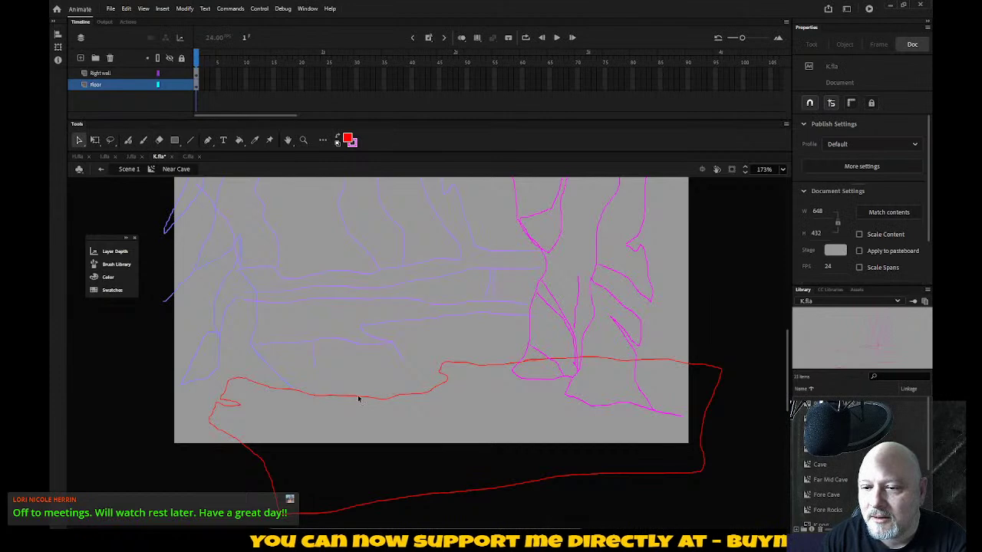
pyautogui.click(357, 399)
pyautogui.click(370, 141)
pyautogui.click(369, 146)
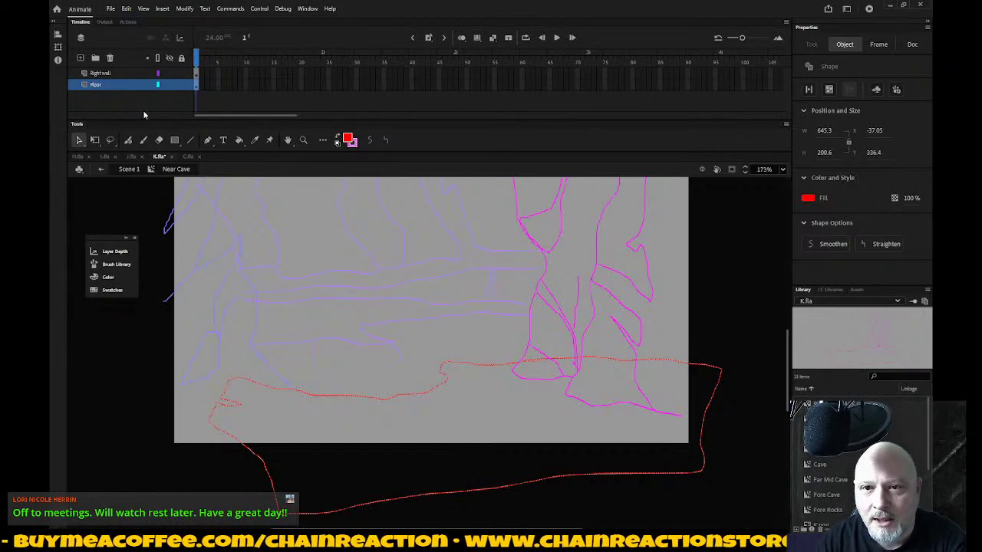
pyautogui.press('Escape')
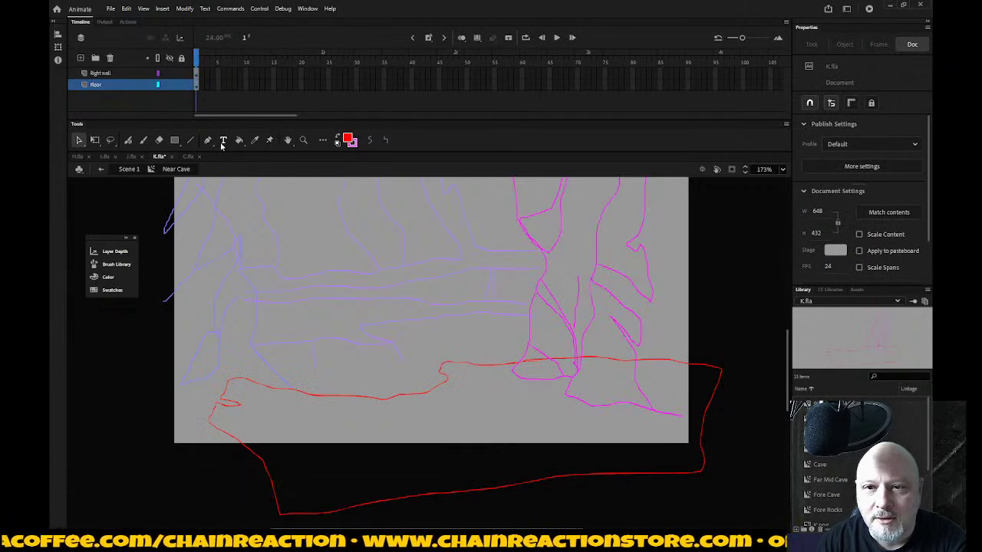
# Step: Delete the small stray loop at the floor outline's left end and close the gap with the Classic Brush
pyautogui.click(158, 140)
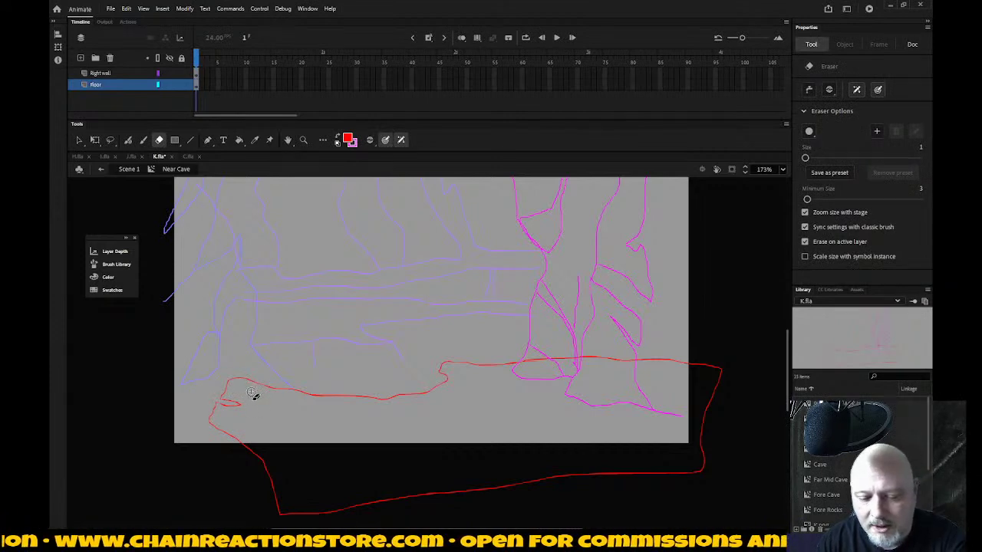
pyautogui.press('v')
pyautogui.press('e')
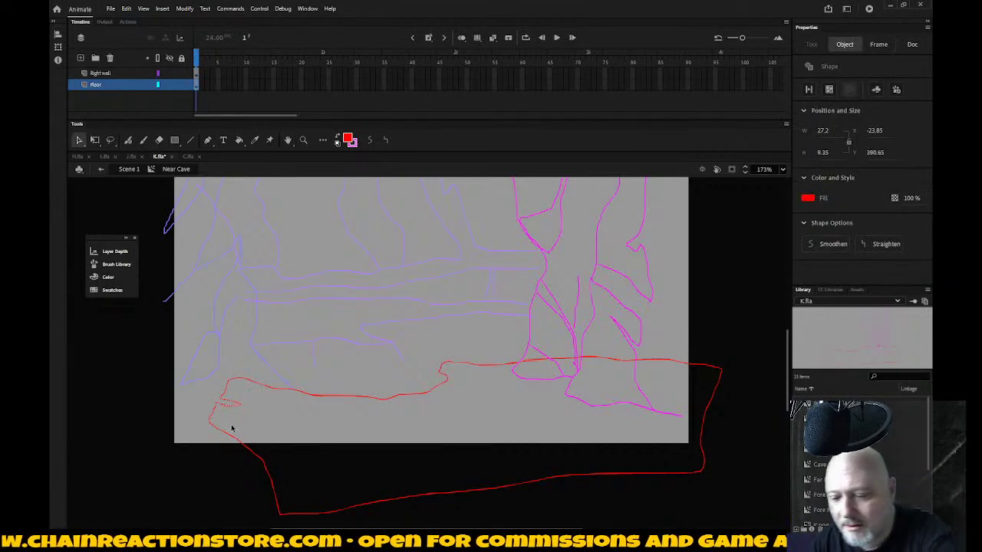
pyautogui.press('v')
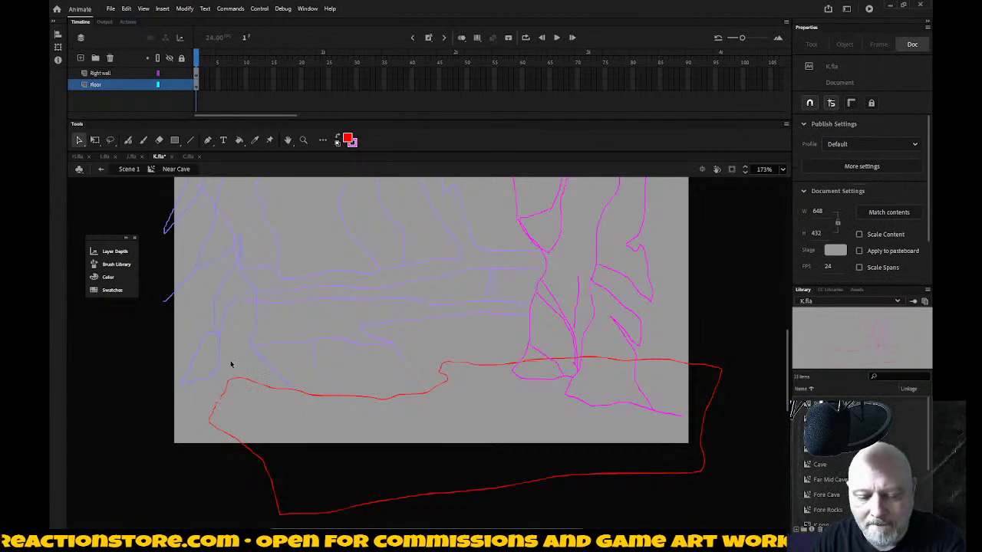
pyautogui.press('b')
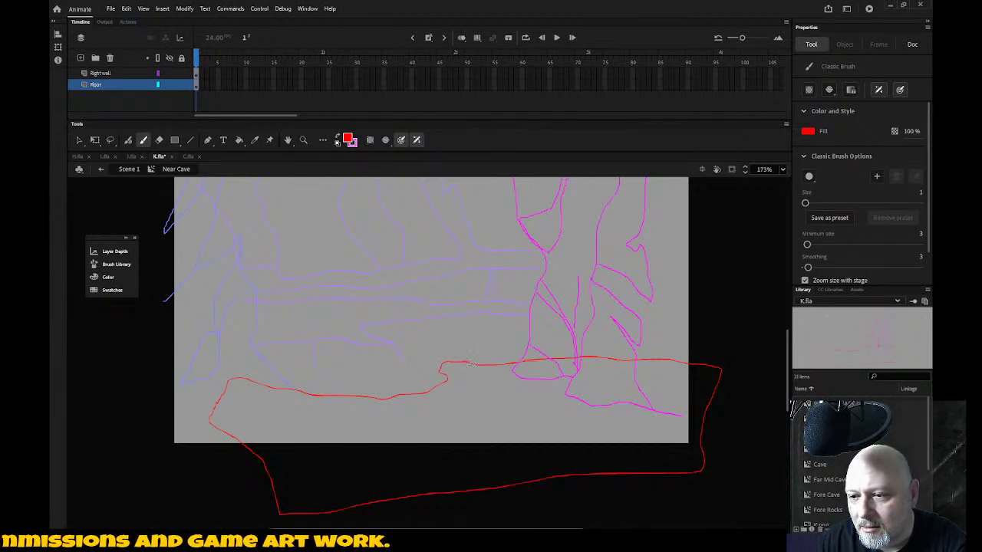
# Step: Fill the closed floor outline with solid red using the Paint Bucket
pyautogui.press('k')
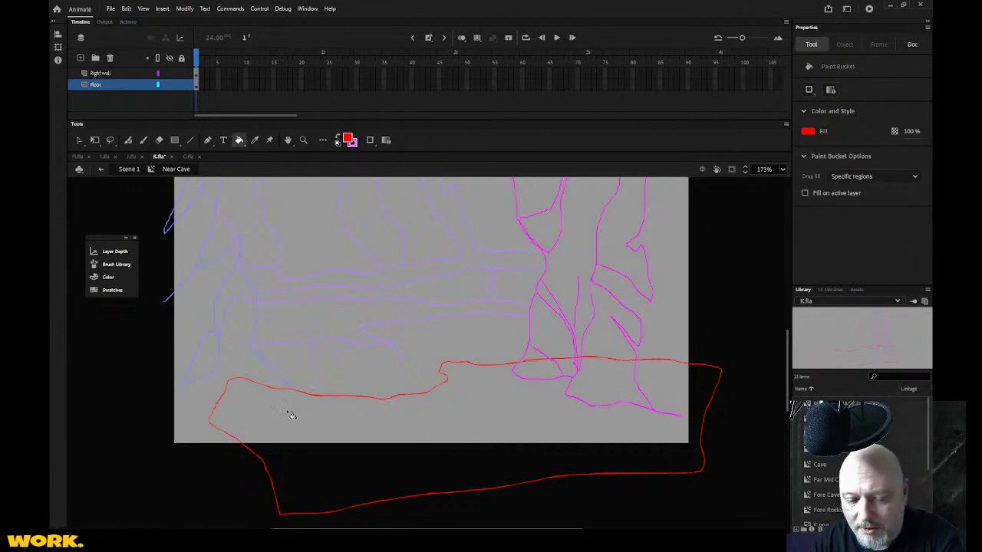
pyautogui.press('b')
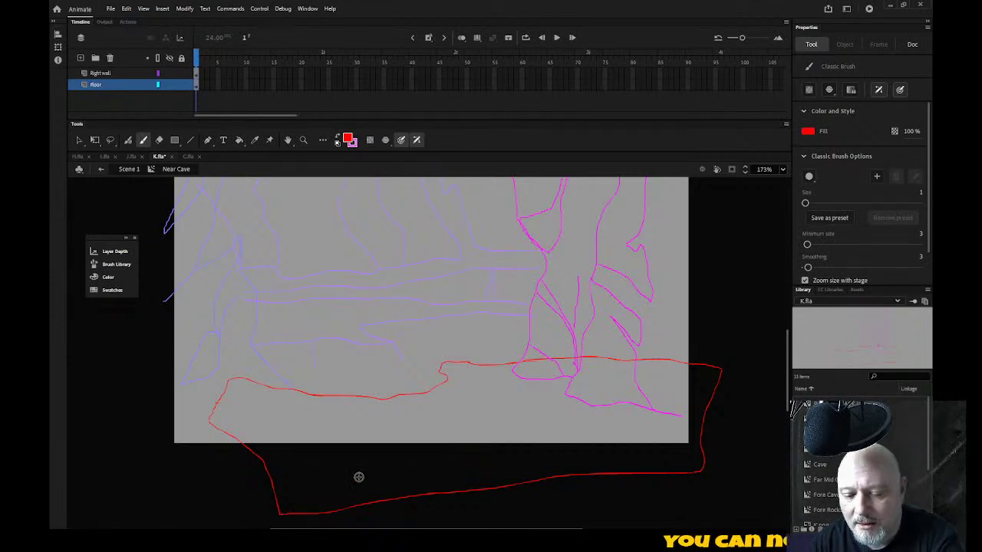
pyautogui.press('k')
pyautogui.click(381, 453)
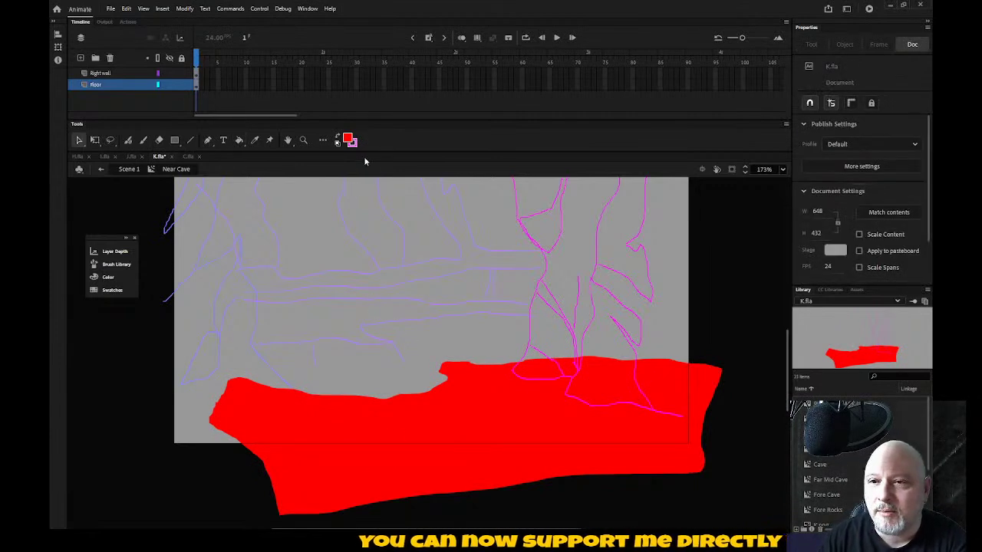
# Step: Try smoothing the edges of the filled red floor shape, and deselect it
pyautogui.click(316, 429)
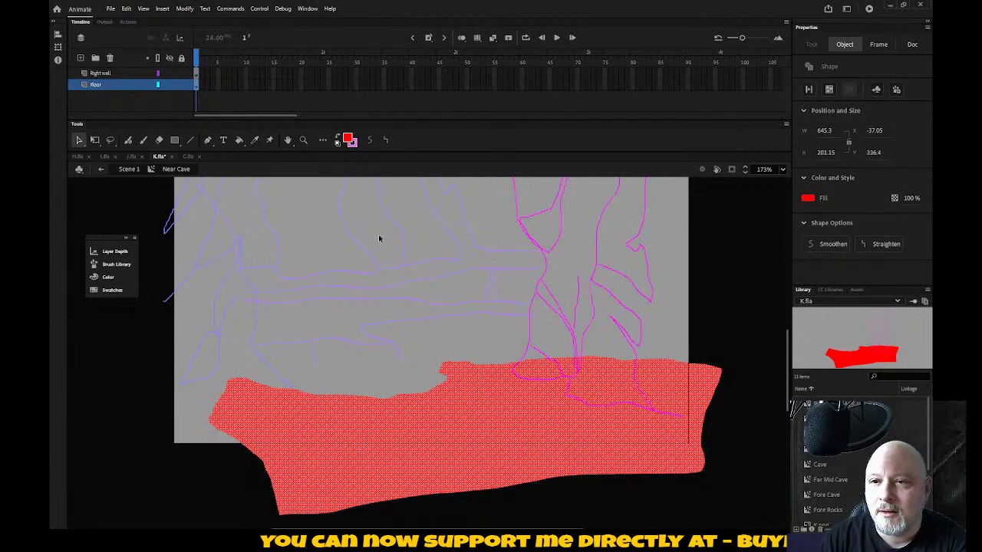
pyautogui.click(370, 141)
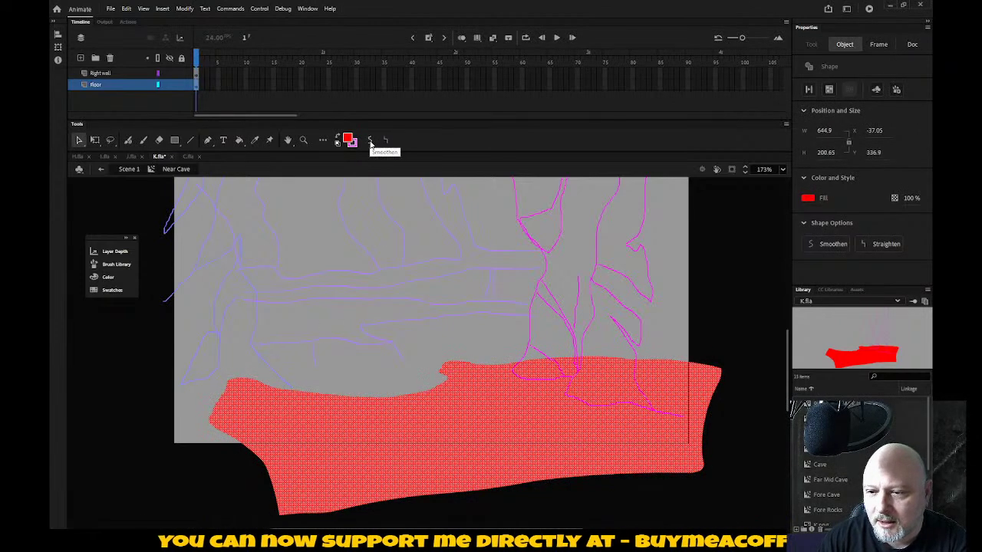
pyautogui.click(369, 142)
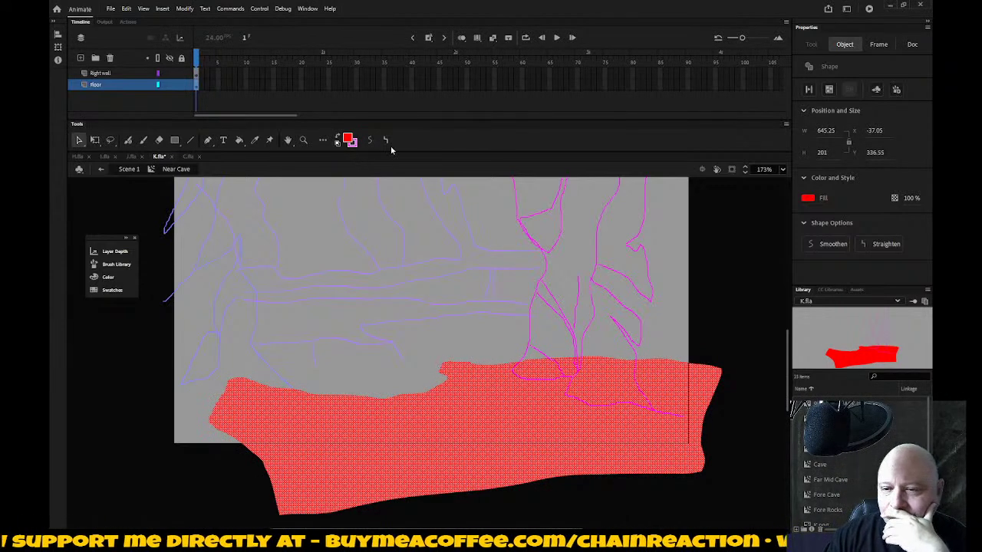
pyautogui.click(334, 255)
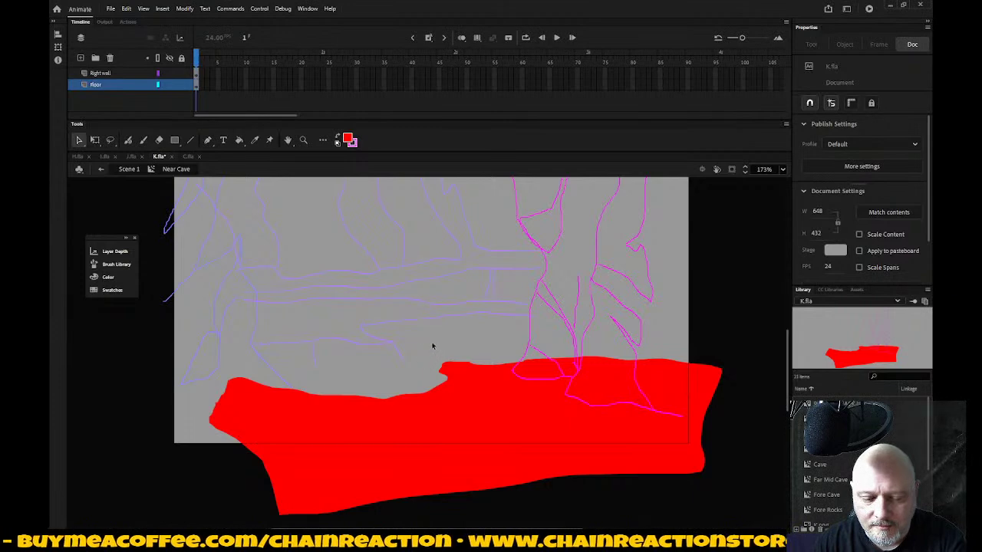
# Step: Try bridging the notch in the floor's upper edge with a straight line, and undo it
pyautogui.press('z')
pyautogui.moveTo(181, 356); pyautogui.dragTo(600, 469)
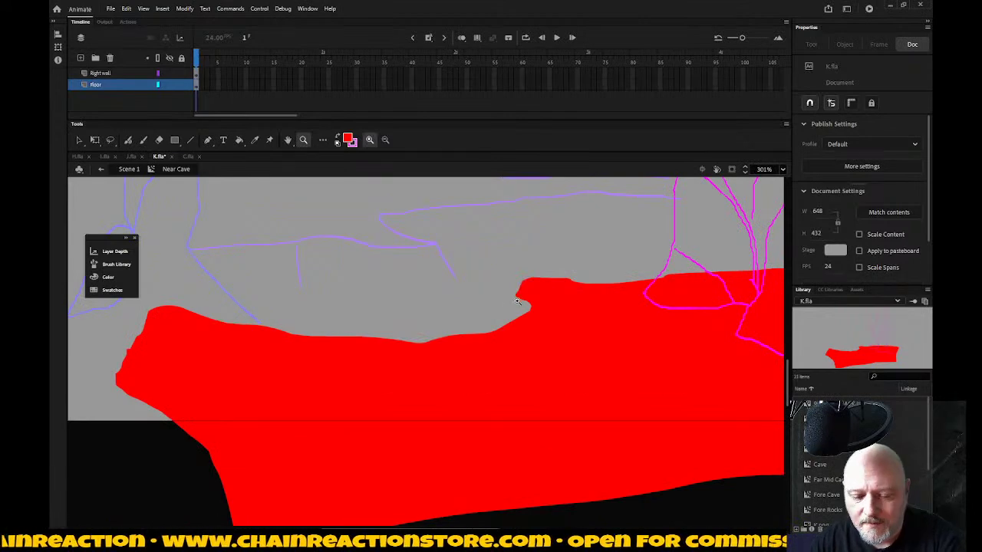
pyautogui.press('n')
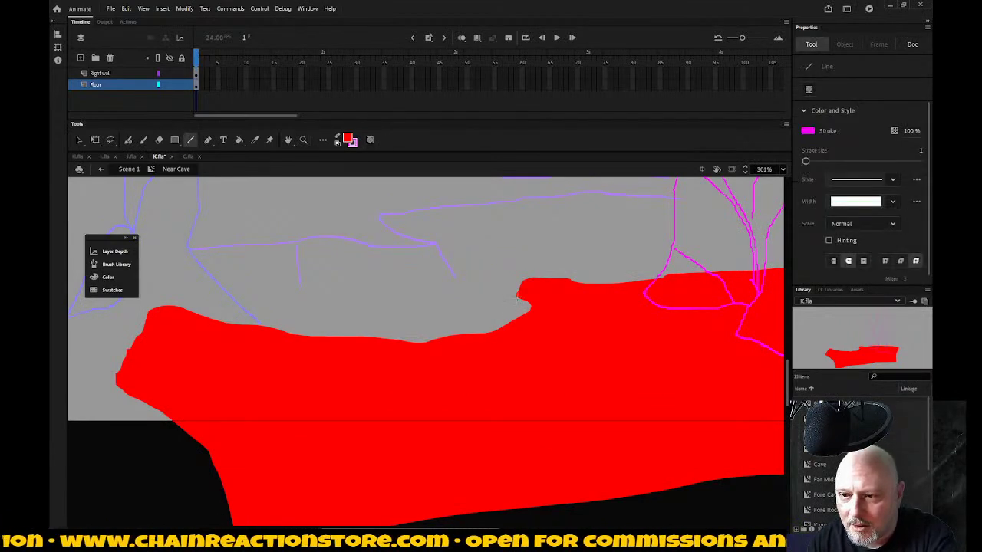
pyautogui.moveTo(517, 294); pyautogui.dragTo(512, 326)
pyautogui.hotkey('ctrl', 'z')
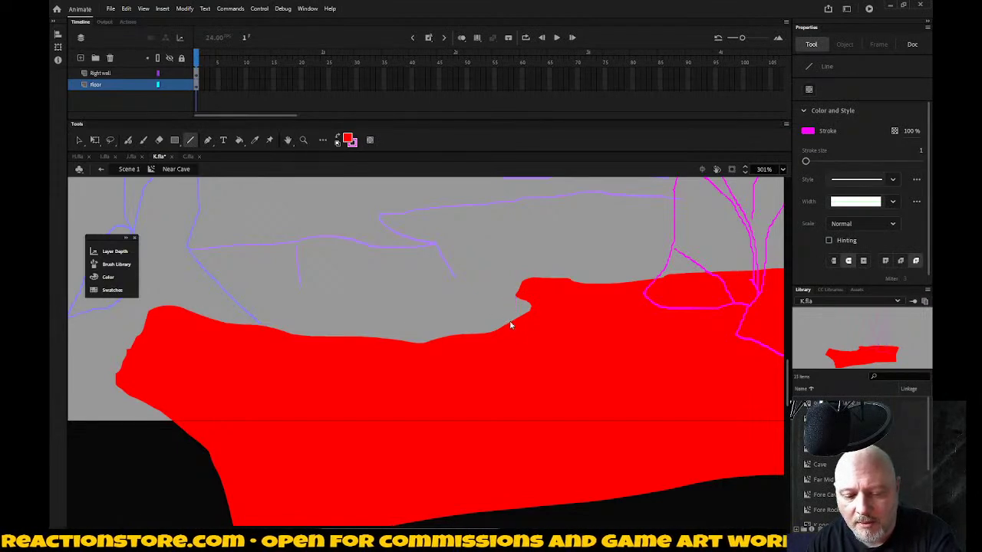
# Step: Brush red contours across the upper-edge notch, around an extension below the floor's left end, and along a more jagged upper edge
pyautogui.press('b')
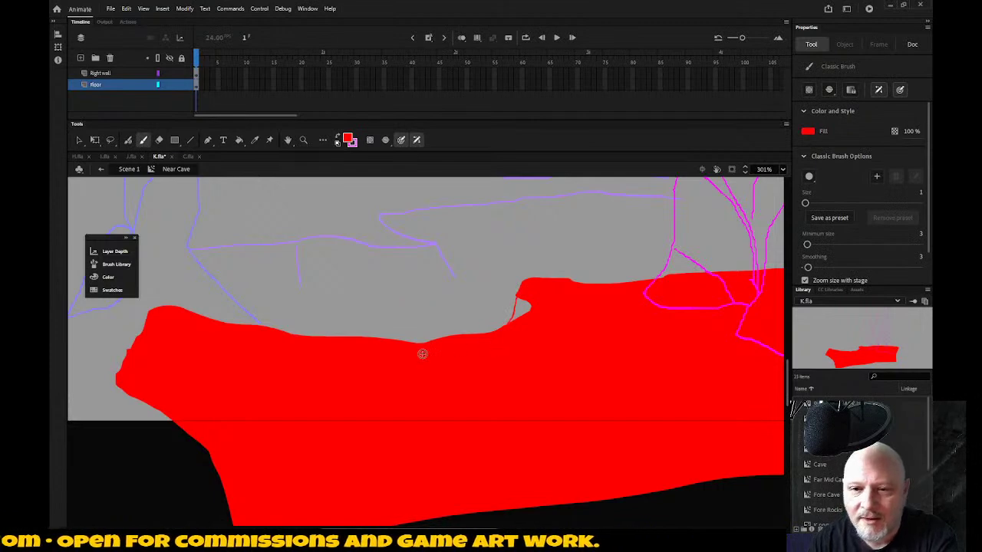
pyautogui.moveTo(124, 393)
pyautogui.mouseDown()
pyautogui.moveTo(114, 440)
pyautogui.moveTo(126, 387)
pyautogui.moveTo(112, 445)
pyautogui.moveTo(221, 477)
pyautogui.mouseUp()
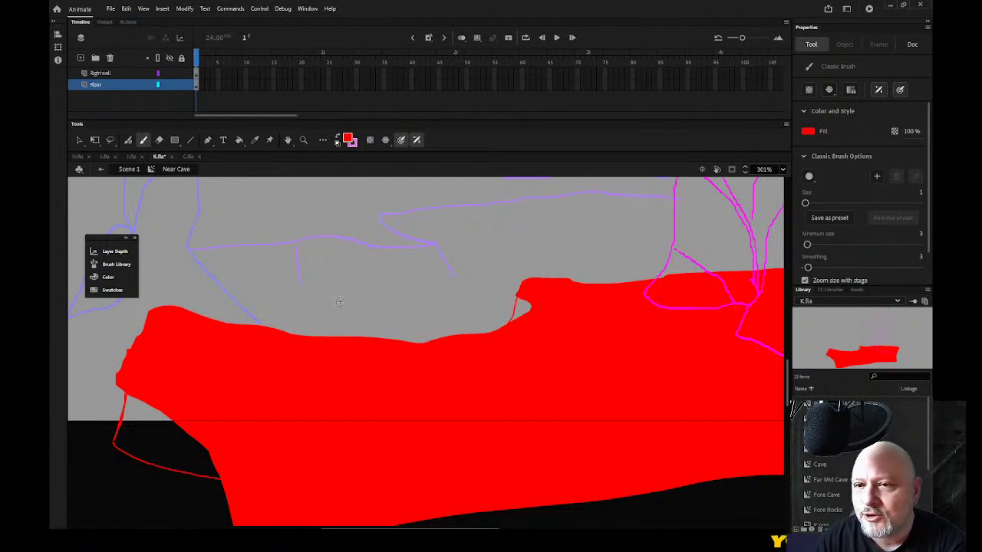
pyautogui.moveTo(167, 307); pyautogui.dragTo(188, 313)
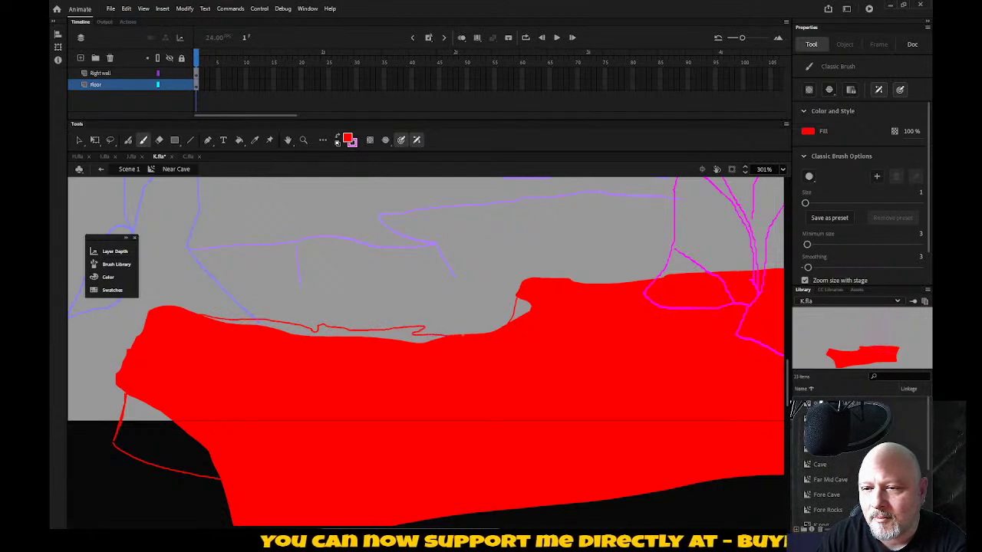
# Step: Fill the new strip along the floor's upper edge with red and touch up its jagged bumps with the brush
pyautogui.press('k')
pyautogui.click(412, 340)
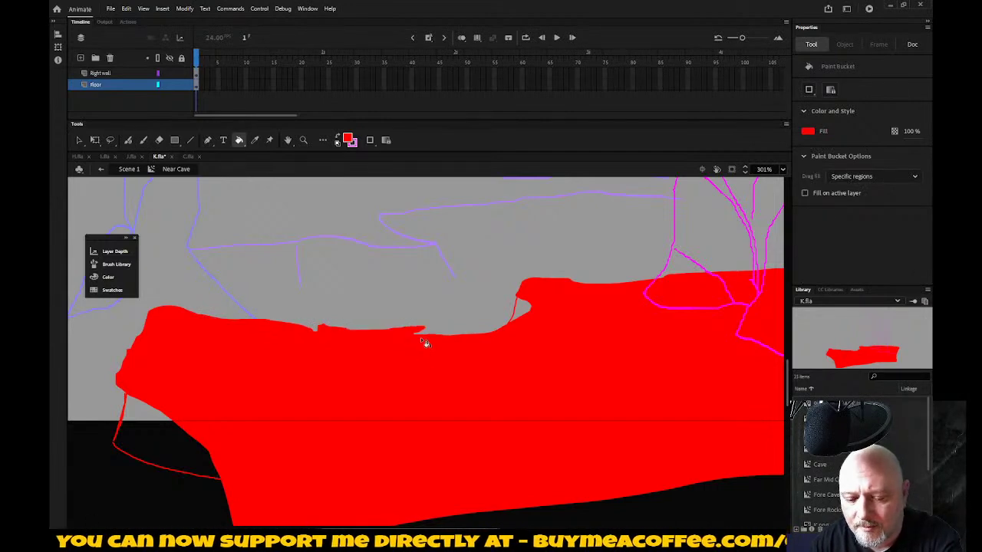
pyautogui.press('b')
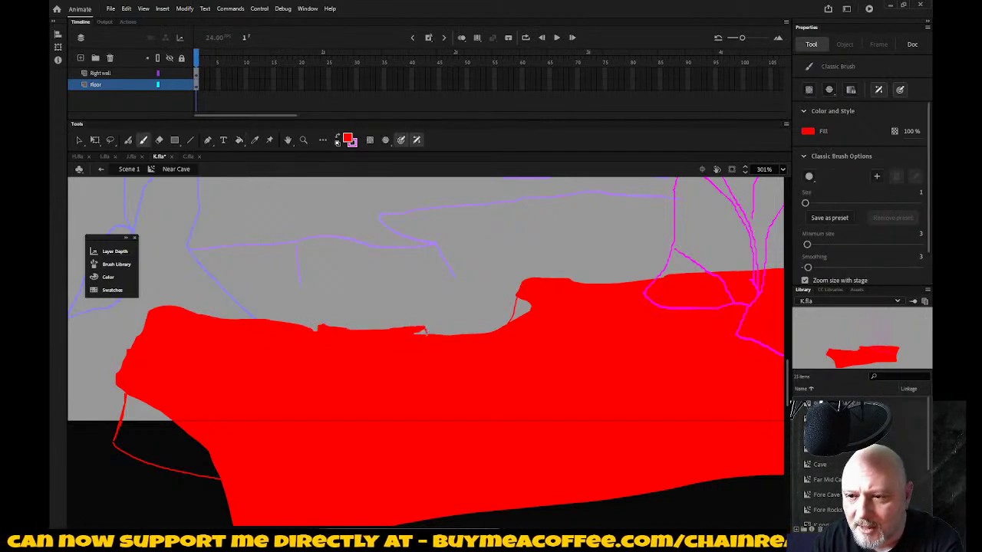
pyautogui.click(317, 326)
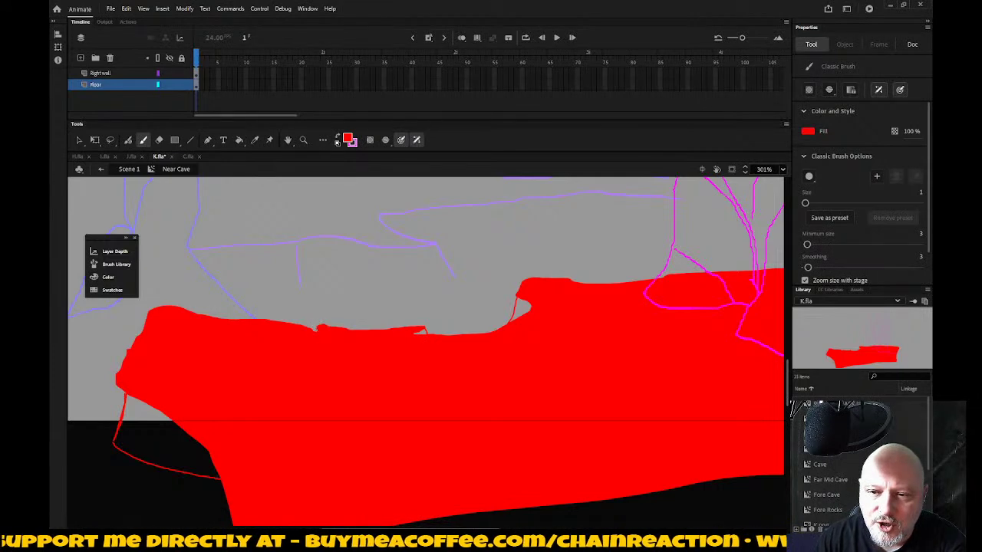
# Step: Exit the Near Cave symbol to Scene 1 and show the hidden Text layer over the floor artwork
pyautogui.press('z')
pyautogui.keyDown('alt'); pyautogui.click(309, 372); pyautogui.keyUp('alt')
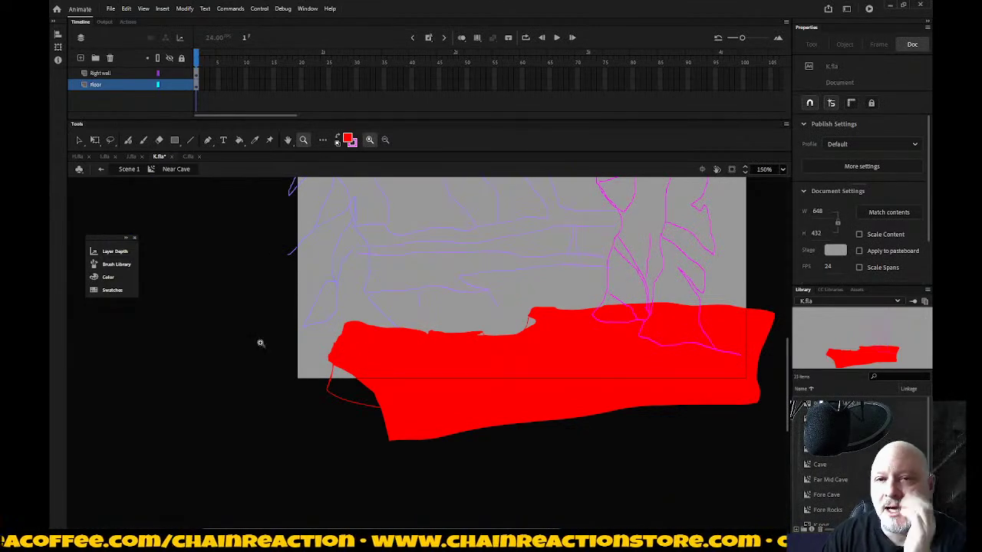
pyautogui.click(101, 170)
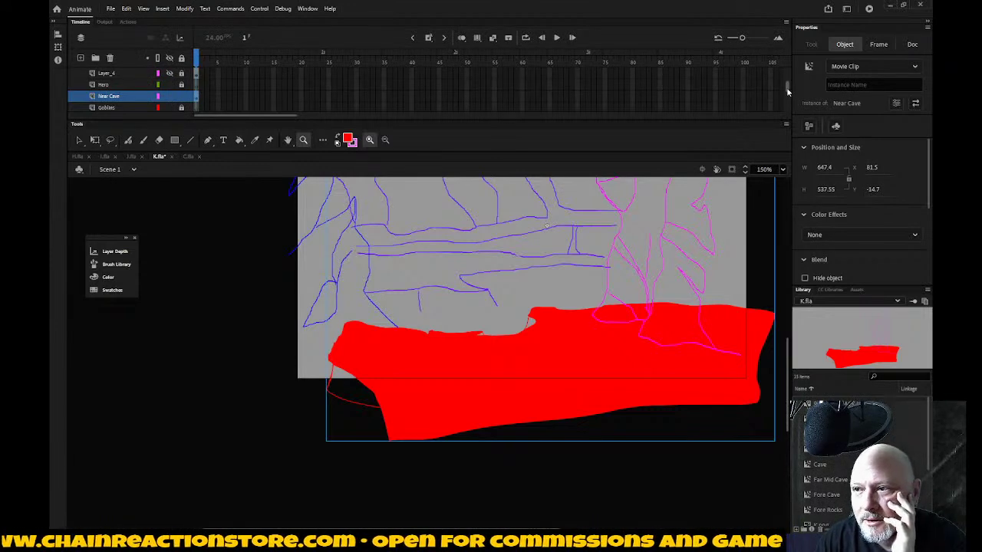
pyautogui.scroll(2, 788, 89)
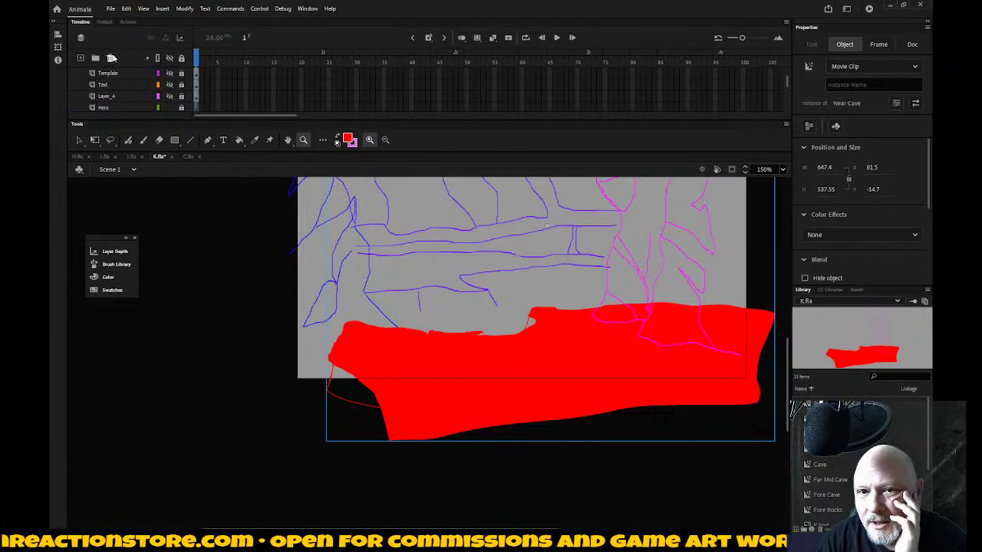
pyautogui.click(168, 86)
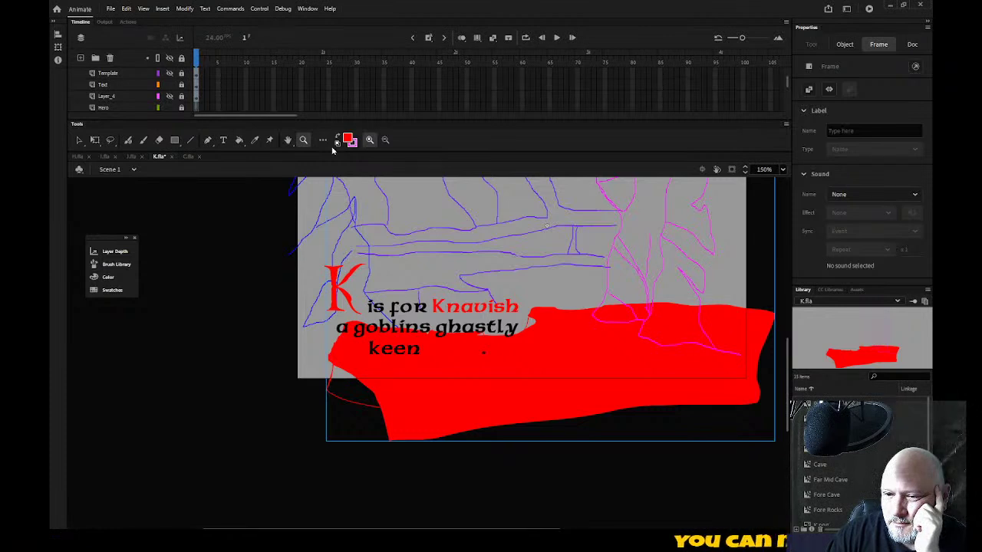
# Step: Check how the text is placed on the I and J pages, and return to the K page
pyautogui.click(105, 156)
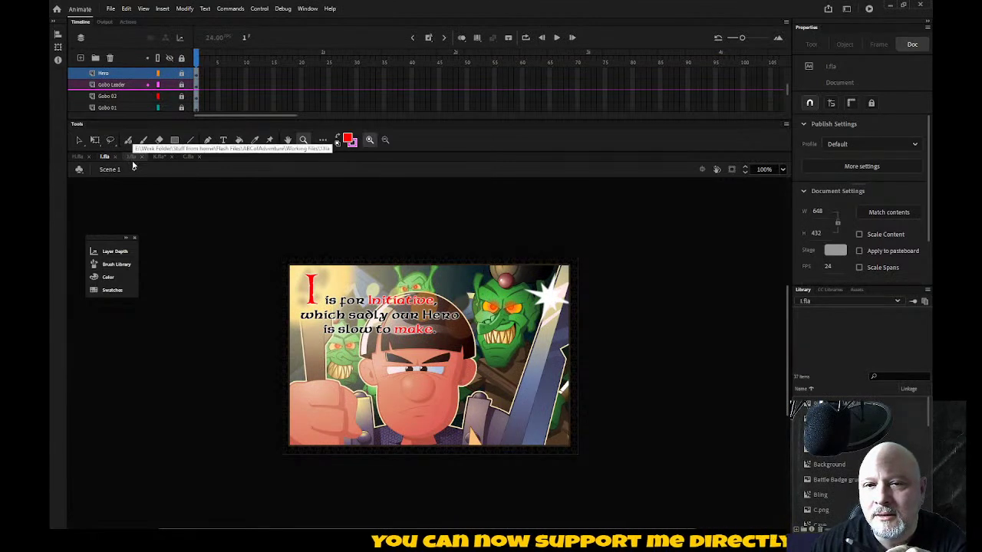
pyautogui.click(131, 157)
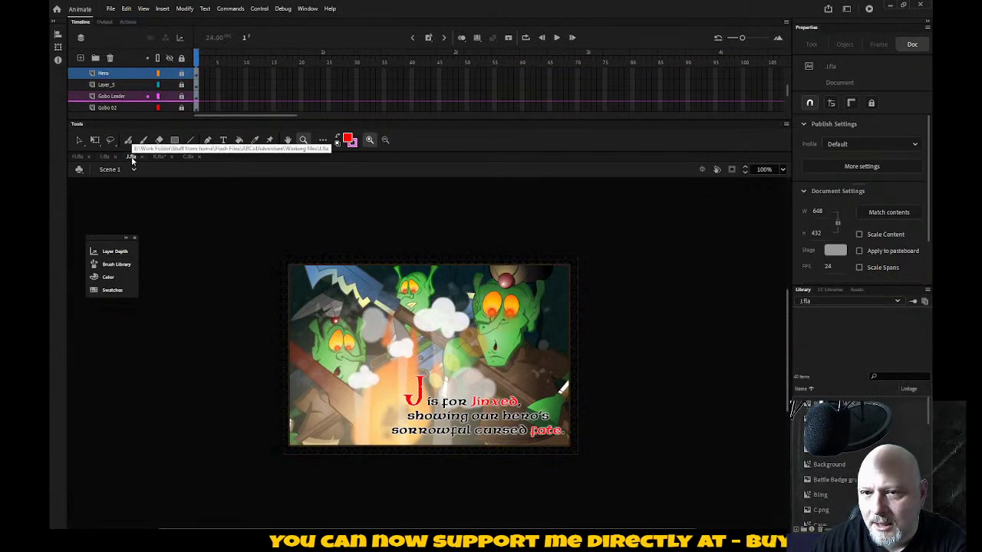
pyautogui.click(158, 157)
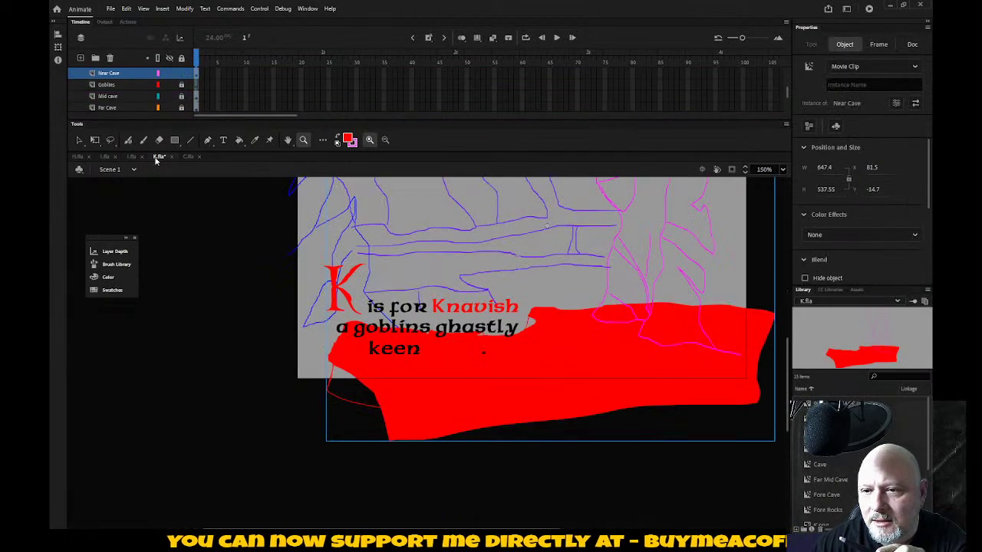
pyautogui.scroll(5, 308, 256)
pyautogui.scroll(-2, 307, 256)
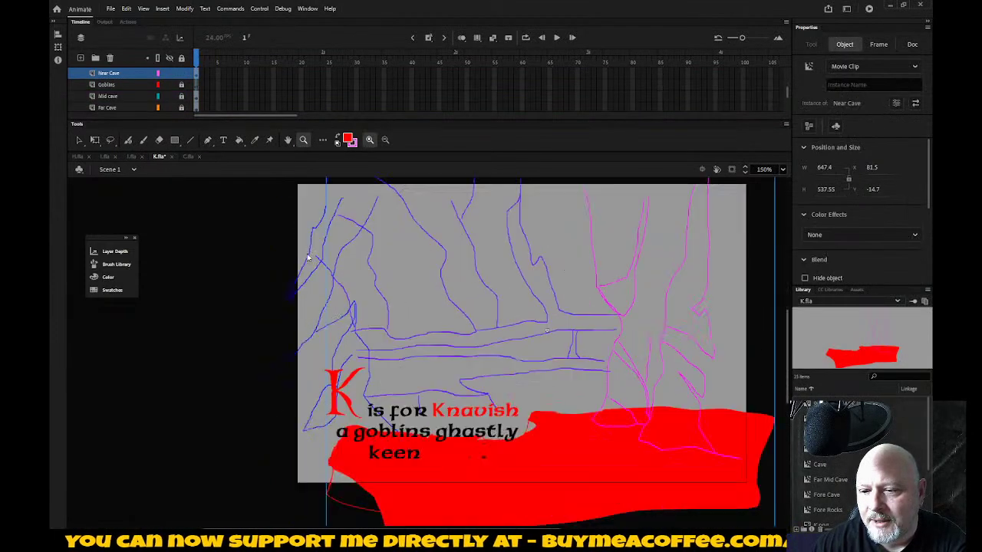
# Step: Unlock the Text layer of the K page for editing
pyautogui.scroll(1, 170, 82)
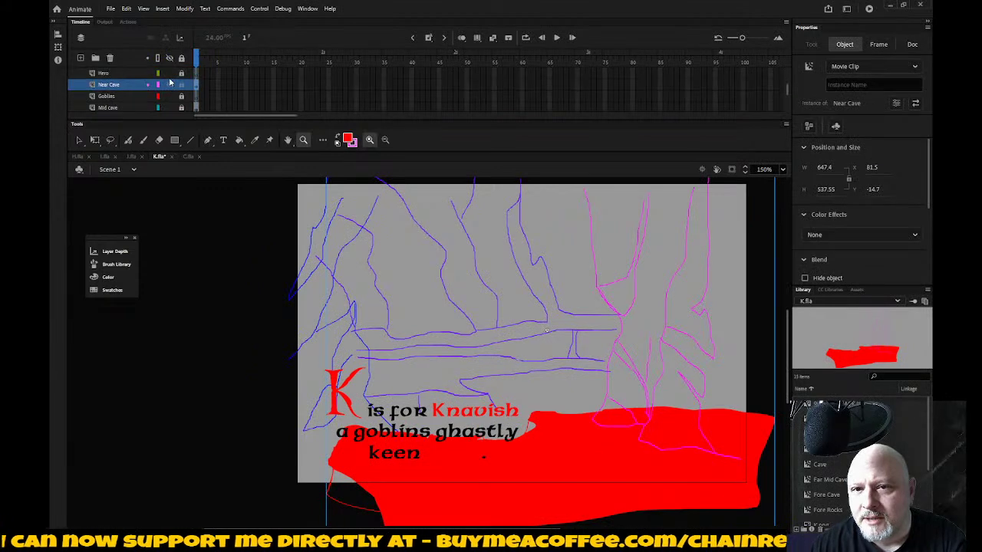
pyautogui.scroll(1, 170, 82)
pyautogui.scroll(1, 170, 82)
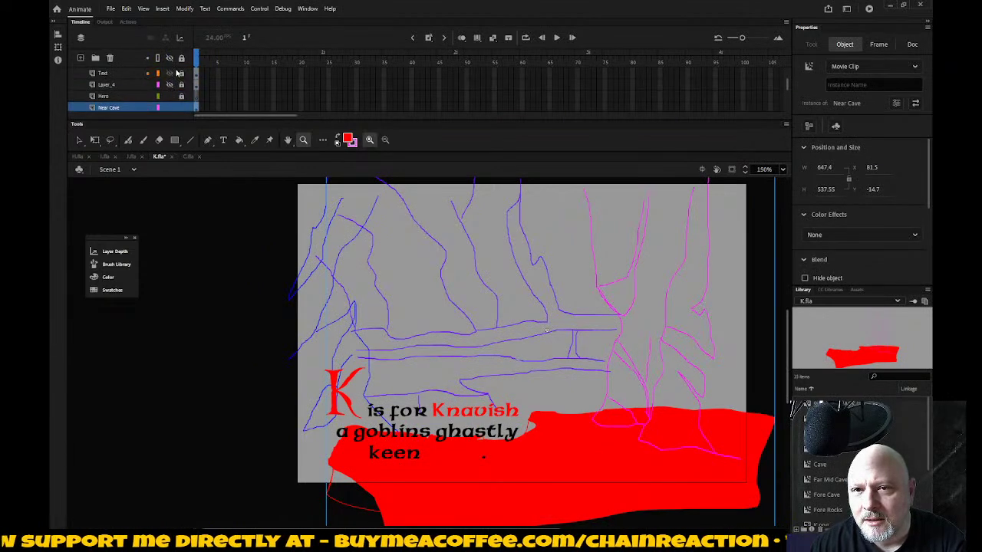
pyautogui.click(181, 74)
pyautogui.press('Up')
pyautogui.press('Up')
pyautogui.press('Up')
pyautogui.press('Up')
pyautogui.press('Up')
pyautogui.press('Up')
pyautogui.press('Up')
pyautogui.press('Up')
pyautogui.press('Up')
pyautogui.press('Up')
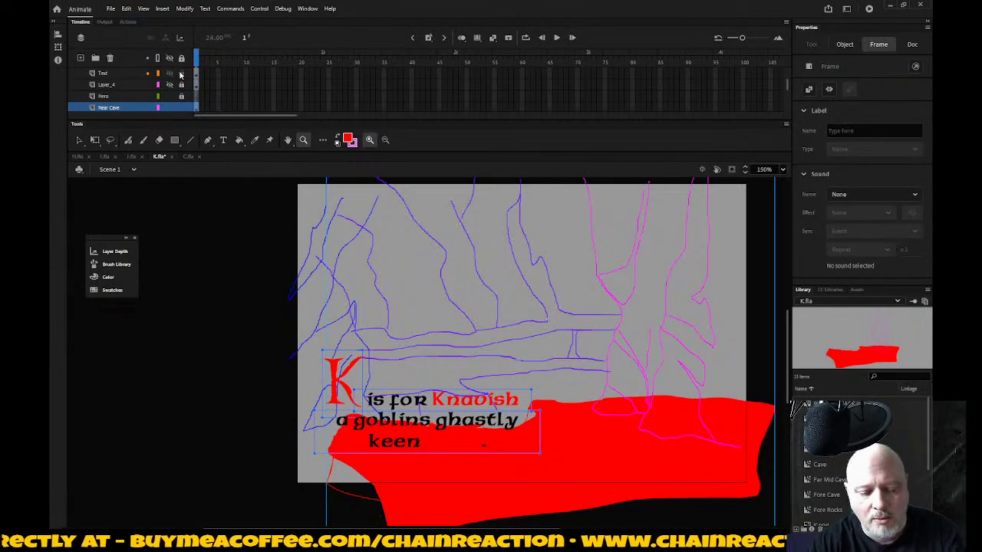
pyautogui.hotkey('shift', 'Down')
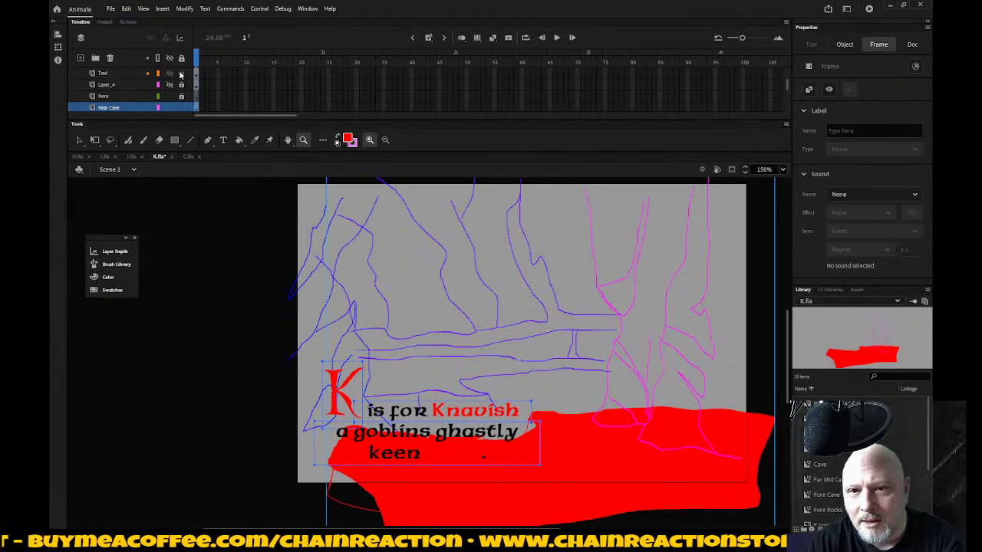
# Step: Select only the Text layer's contents and move the page text up, clear of the red floor, to the page's upper area
pyautogui.click(132, 75)
pyautogui.hotkey('shift', 'Up')
pyautogui.hotkey('shift', 'Up')
pyautogui.hotkey('shift', 'Up')
pyautogui.hotkey('shift', 'Up')
pyautogui.hotkey('shift', 'Up')
pyautogui.hotkey('shift', 'Up')
pyautogui.hotkey('shift', 'Up')
pyautogui.hotkey('shift', 'Up')
pyautogui.hotkey('shift', 'Up')
pyautogui.hotkey('shift', 'Up')
pyautogui.hotkey('shift', 'Up')
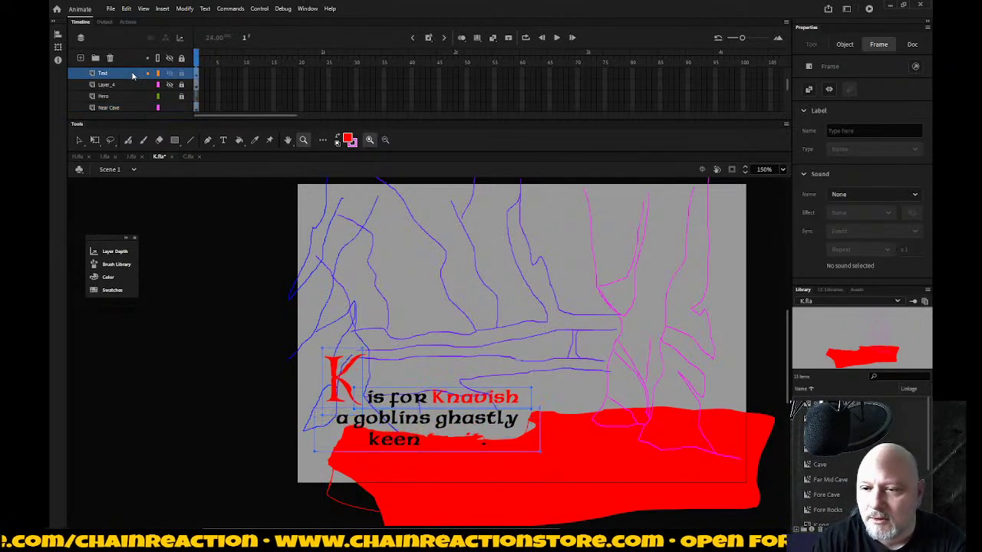
pyautogui.hotkey('shift', 'Up')
pyautogui.hotkey('shift', 'Up')
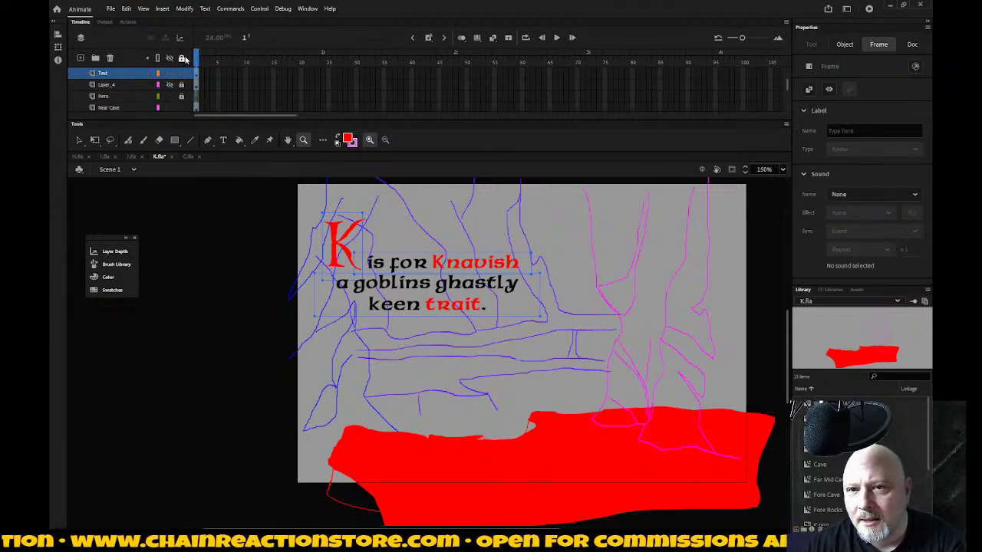
# Step: Show all hidden layers, and hide Template and Layer_4 again so the artwork is seen inside the page frame
pyautogui.scroll(-4, 181, 100)
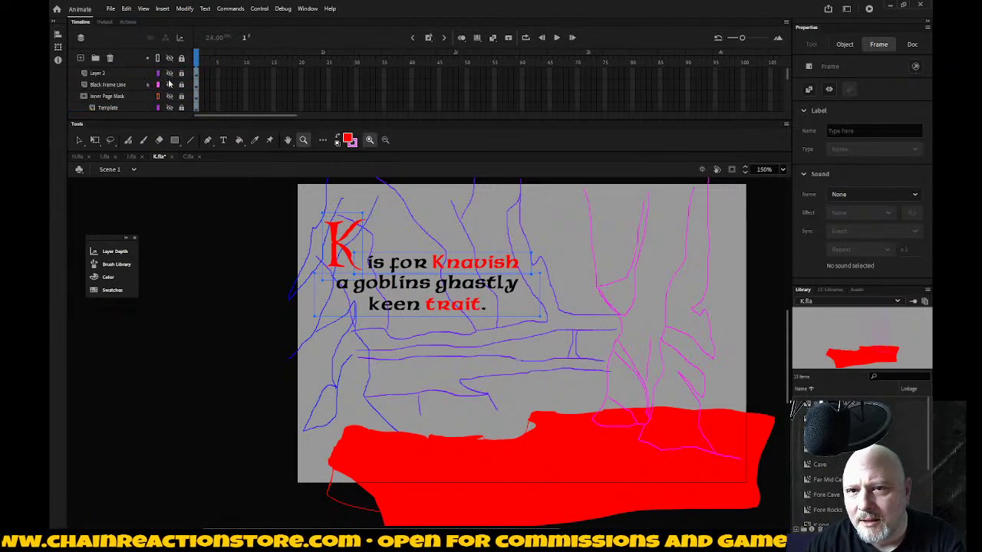
pyautogui.click(169, 58)
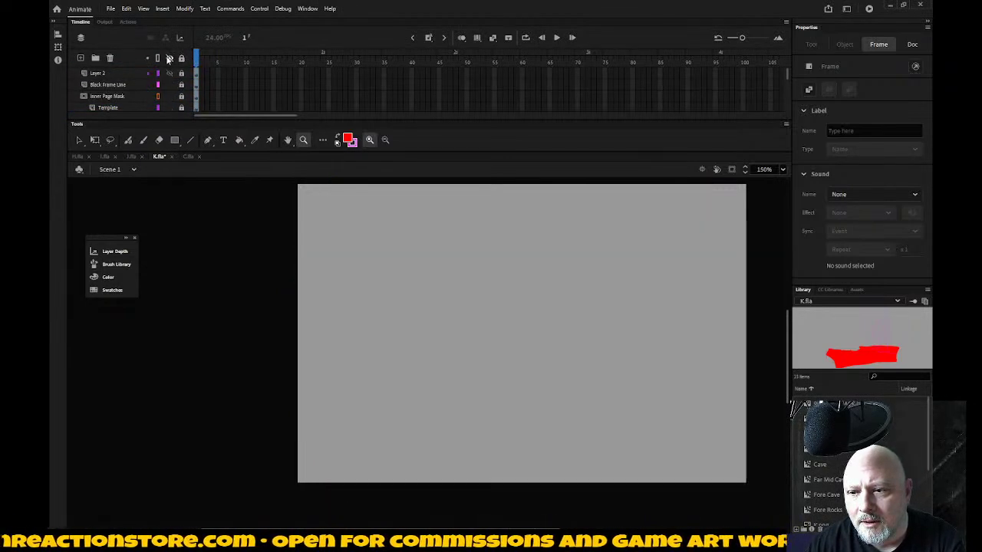
pyautogui.click(170, 58)
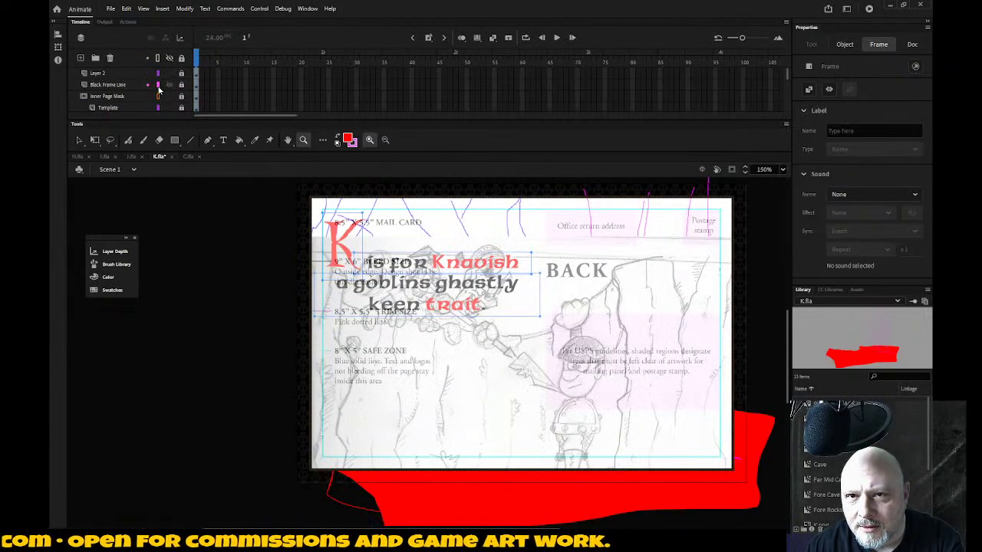
pyautogui.scroll(-1, 168, 92)
pyautogui.click(169, 96)
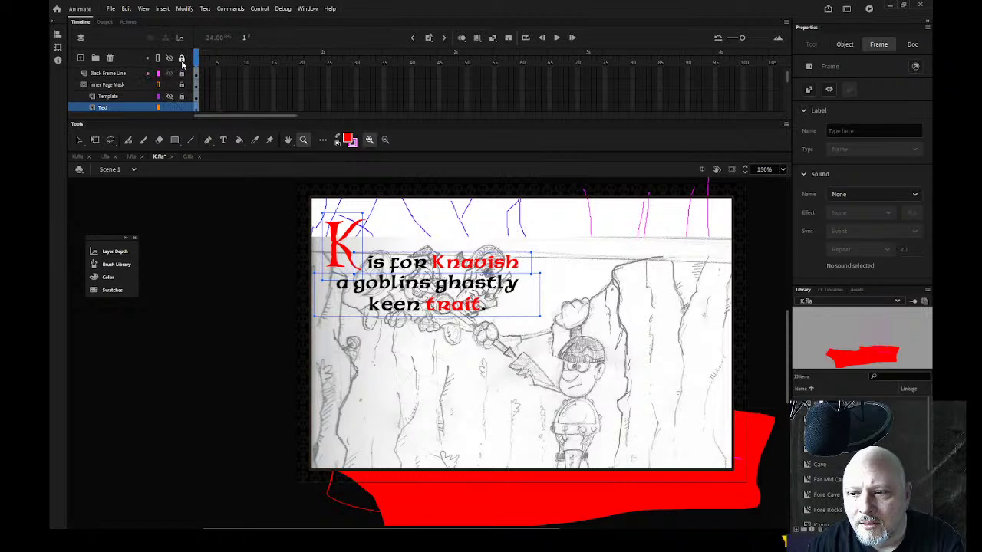
pyautogui.scroll(-1, 169, 83)
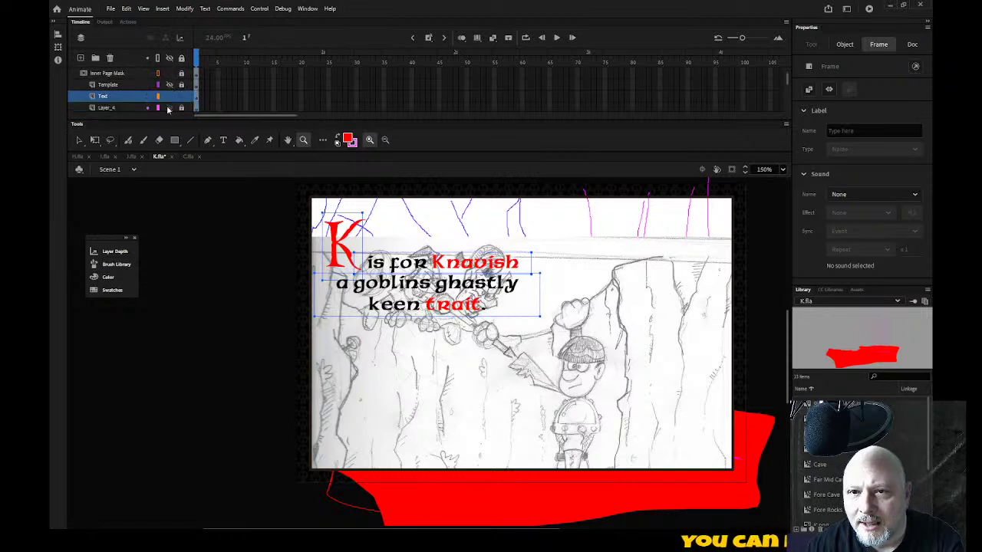
pyautogui.click(168, 109)
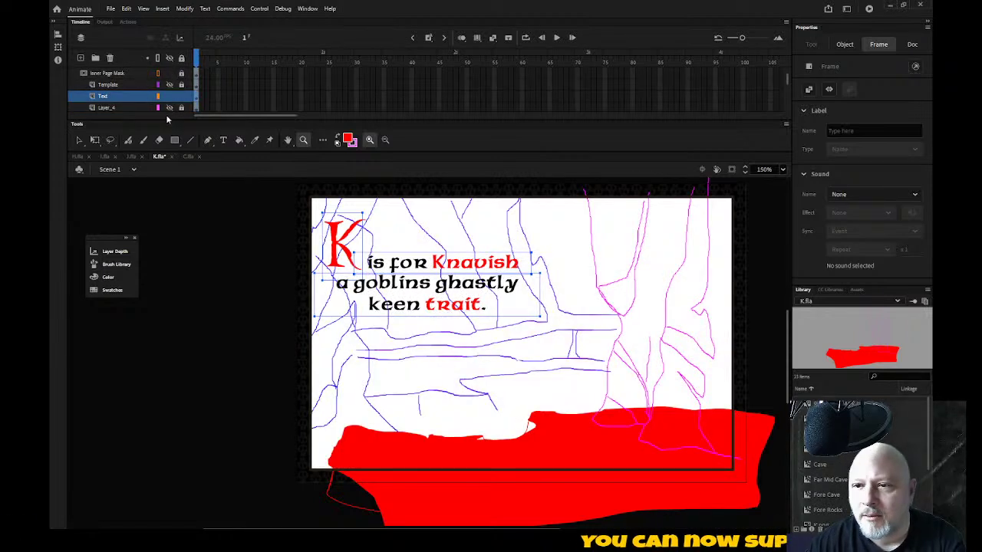
pyautogui.scroll(1, 144, 86)
pyautogui.scroll(-1, 145, 86)
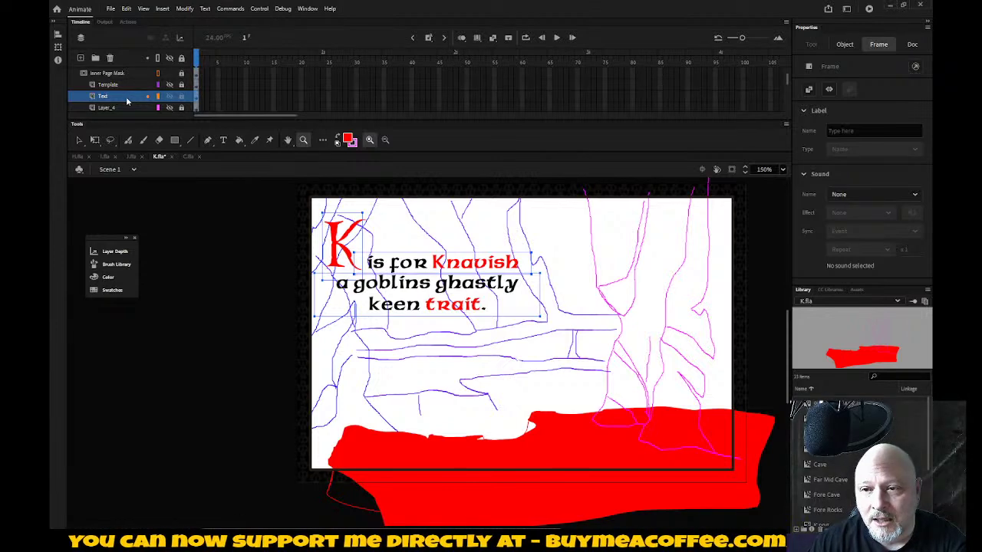
# Step: Convert the page text into a Movie Clip symbol named K
pyautogui.press('F8')
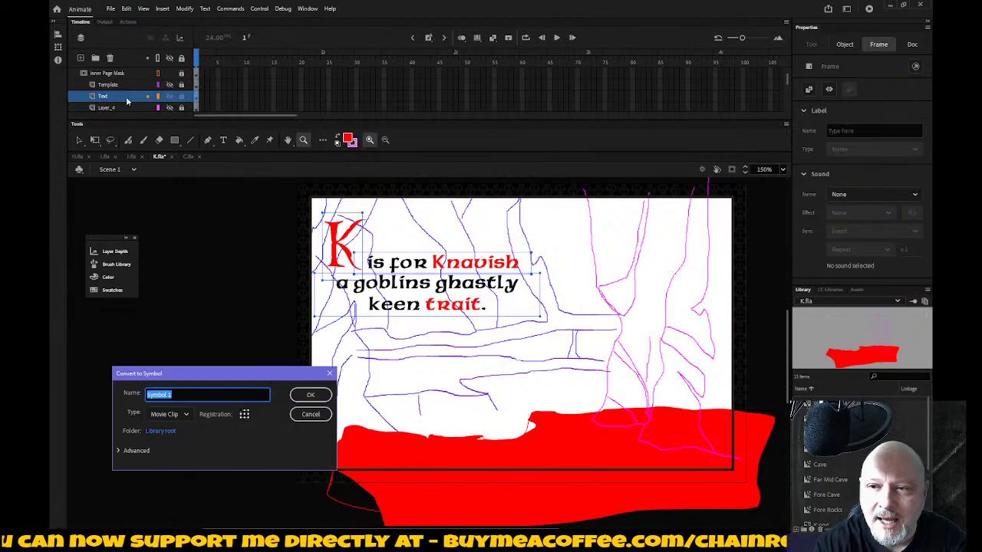
pyautogui.write('K')
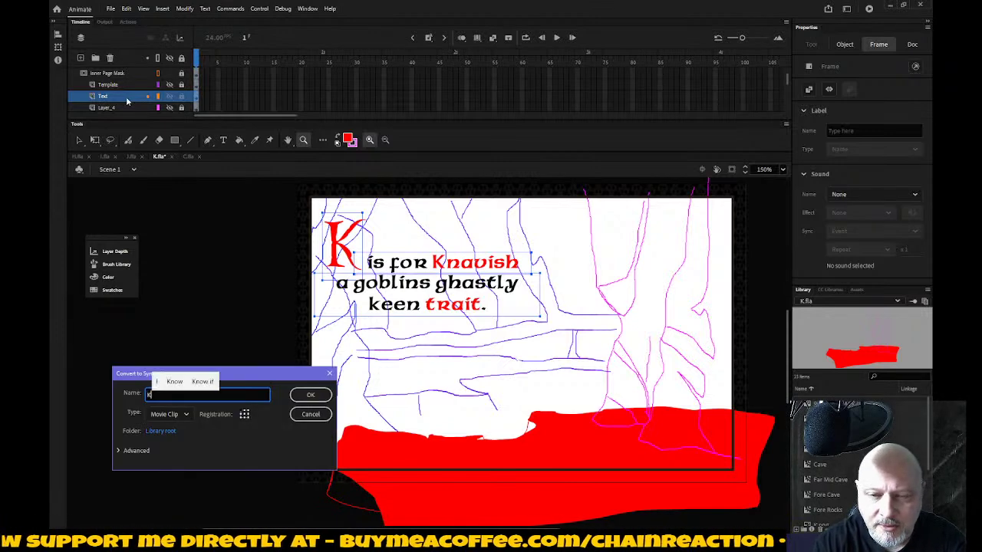
pyautogui.press('Return')
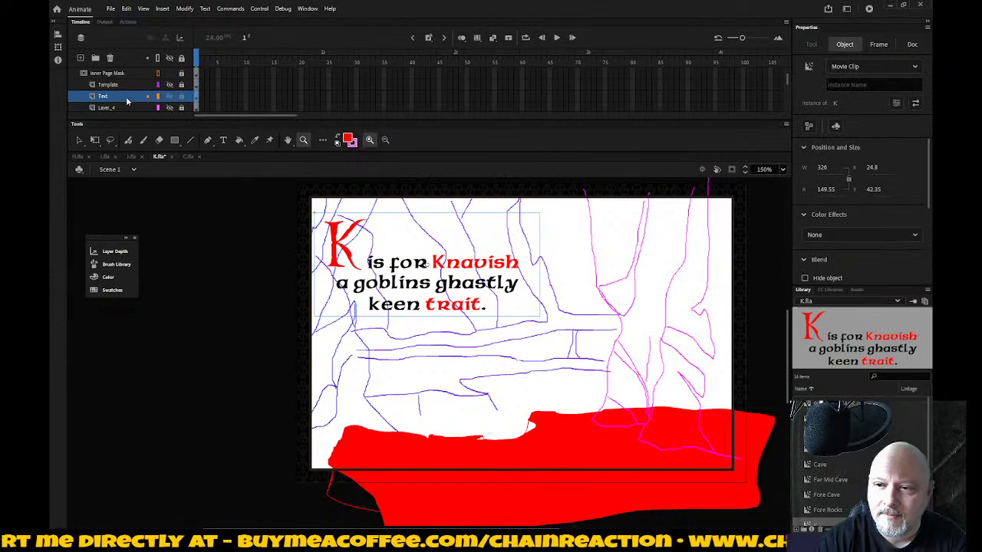
# Step: Nudge the K text symbol up toward the page's upper edge, to a Y position of 25.45
pyautogui.press('Up')
pyautogui.press('Up')
pyautogui.press('Up')
pyautogui.press('Up')
pyautogui.press('Up')
pyautogui.press('Up')
pyautogui.press('Up')
pyautogui.press('Up')
pyautogui.press('Up')
pyautogui.press('Up')
pyautogui.press('Up')
pyautogui.press('Up')
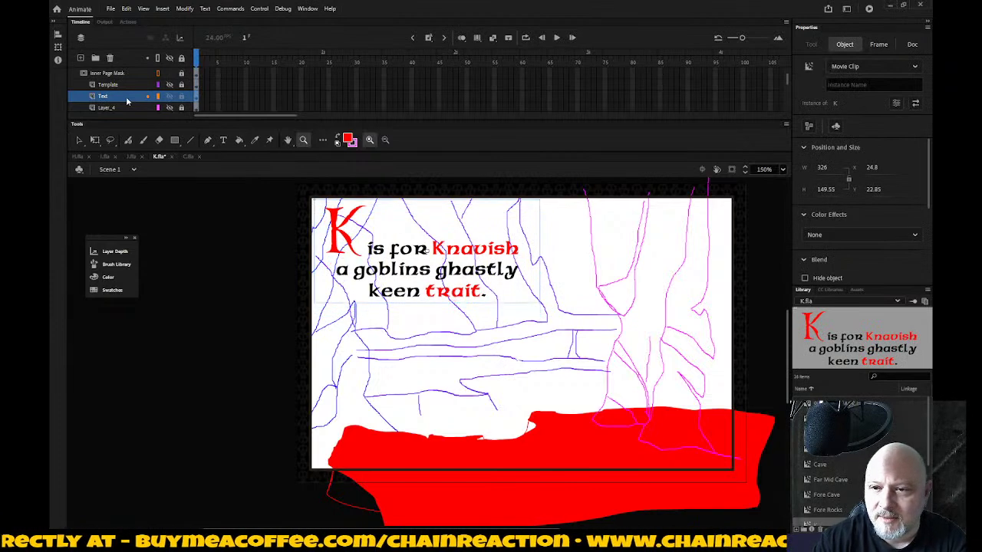
pyautogui.press('Down')
pyautogui.press('Down')
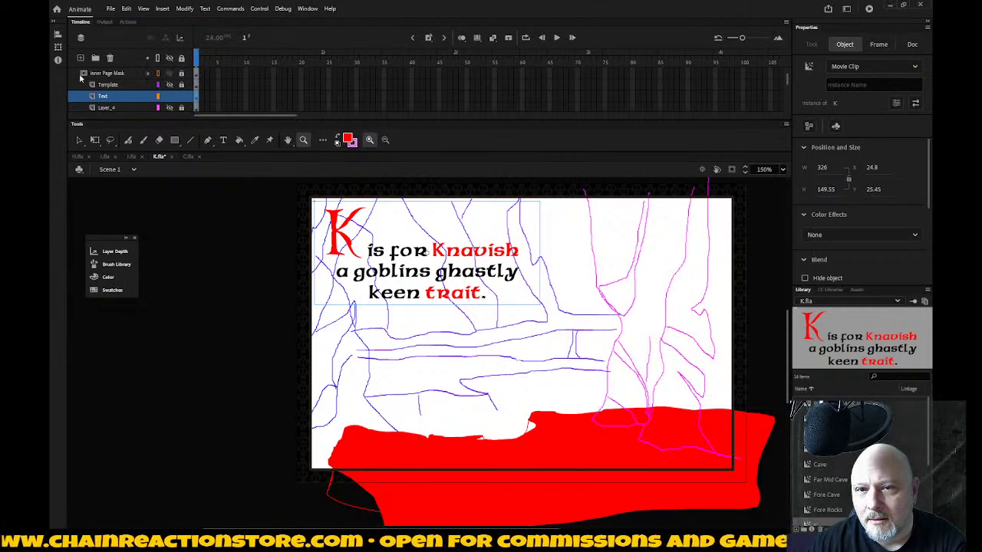
# Step: Select the Near Cave artwork and nudge it straight up to a Y position of -34.2
pyautogui.click(79, 139)
pyautogui.click(529, 465)
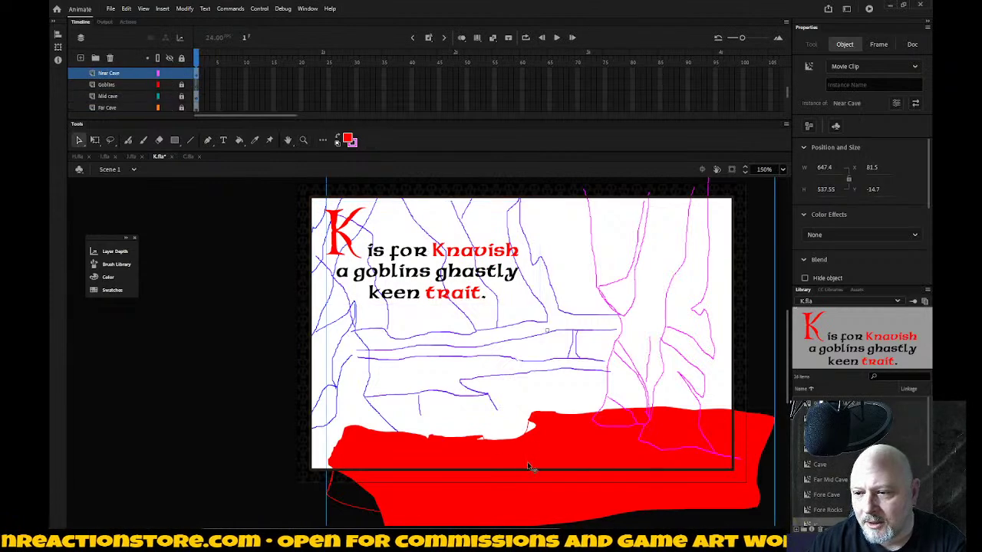
pyautogui.press('Up')
pyautogui.press('Up')
pyautogui.press('Up')
pyautogui.press('Up')
pyautogui.press('Up')
pyautogui.press('Up')
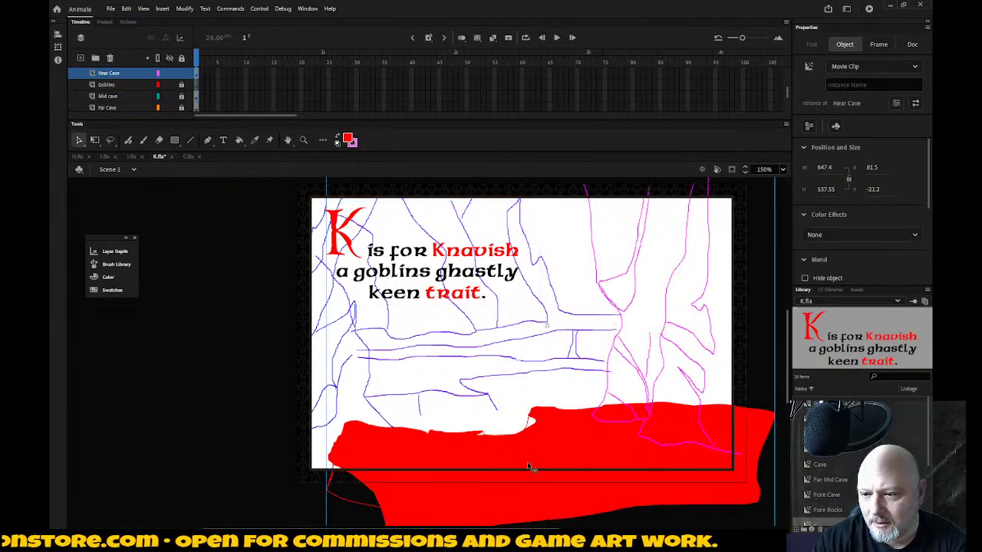
pyautogui.press('Up')
pyautogui.press('Up')
pyautogui.press('Up')
pyautogui.press('Up')
pyautogui.press('Up')
pyautogui.press('Up')
pyautogui.press('Up')
pyautogui.press('Up')
pyautogui.press('Up')
pyautogui.press('Up')
pyautogui.press('Up')
pyautogui.press('Up')
pyautogui.press('Up')
pyautogui.press('Up')
pyautogui.press('Up')
pyautogui.press('Up')
pyautogui.press('Up')
pyautogui.press('Up')
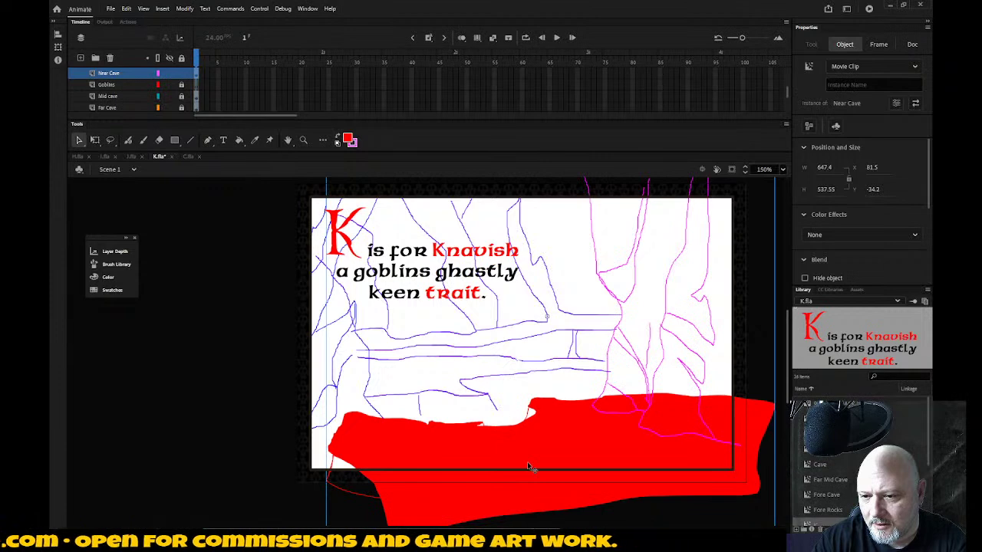
# Step: Try nudging the Near Cave artwork left and far to the right, and undo the horizontal shift
pyautogui.press('Left')
pyautogui.press('Left')
pyautogui.press('Left')
pyautogui.press('Left')
pyautogui.press('Left')
pyautogui.press('Left')
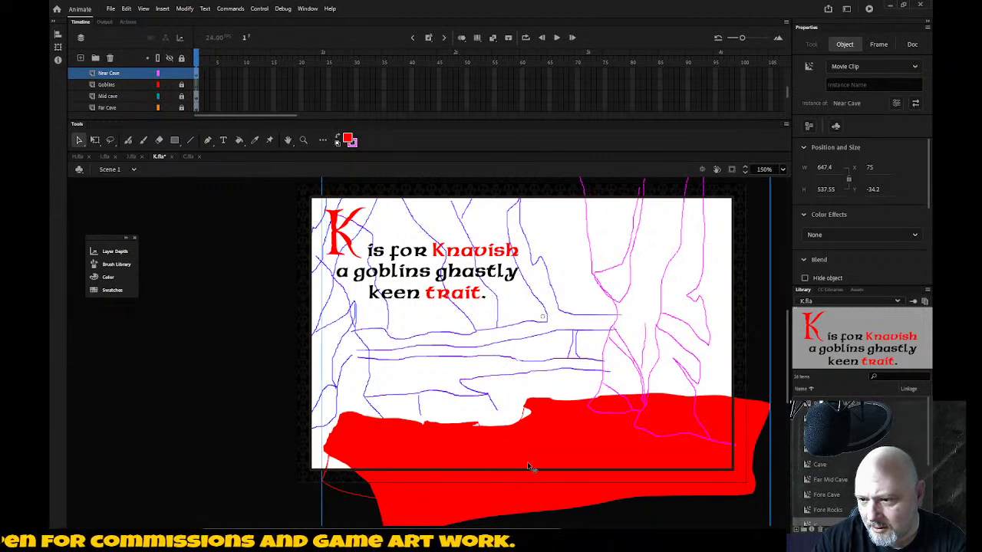
pyautogui.press('Left')
pyautogui.press('Left')
pyautogui.press('Left')
pyautogui.press('Left')
pyautogui.press('Left')
pyautogui.press('Left')
pyautogui.press('Right')
pyautogui.press('Right')
pyautogui.press('Right')
pyautogui.press('Right')
pyautogui.press('Right')
pyautogui.press('Right')
pyautogui.press('Right')
pyautogui.press('Right')
pyautogui.press('Right')
pyautogui.press('Right')
pyautogui.press('Right')
pyautogui.press('Right')
pyautogui.press('Right')
pyautogui.press('Right')
pyautogui.press('Right')
pyautogui.press('Right')
pyautogui.press('Right')
pyautogui.press('Right')
pyautogui.press('Right')
pyautogui.press('Right')
pyautogui.press('Right')
pyautogui.press('Right')
pyautogui.press('Right')
pyautogui.press('Right')
pyautogui.press('Right')
pyautogui.press('Right')
pyautogui.press('Right')
pyautogui.press('Right')
pyautogui.press('Right')
pyautogui.press('Right')
pyautogui.press('Right')
pyautogui.press('Right')
pyautogui.press('Right')
pyautogui.press('Right')
pyautogui.press('Right')
pyautogui.press('Right')
pyautogui.press('Right')
pyautogui.press('Right')
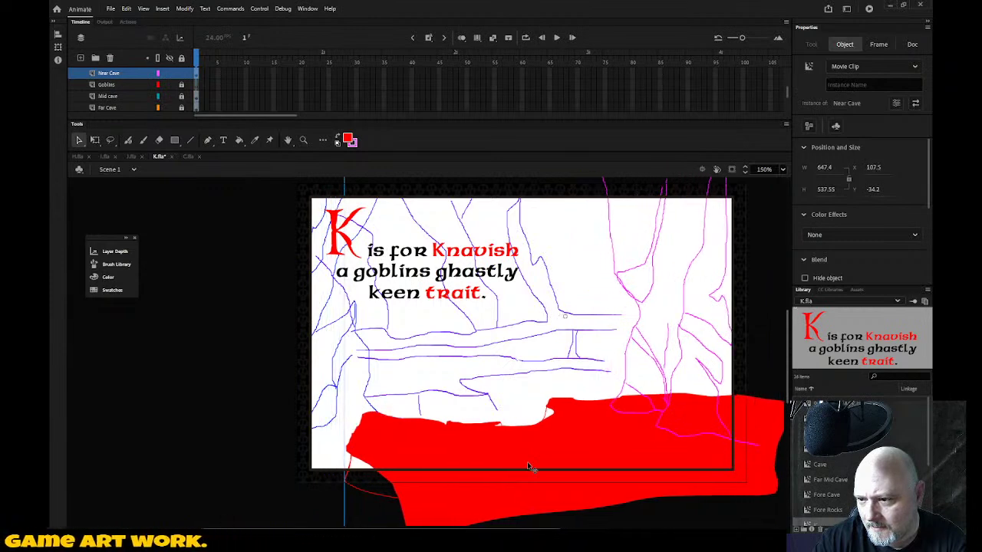
pyautogui.press('Right')
pyautogui.press('Right')
pyautogui.press('Right')
pyautogui.press('Right')
pyautogui.press('Right')
pyautogui.press('Right')
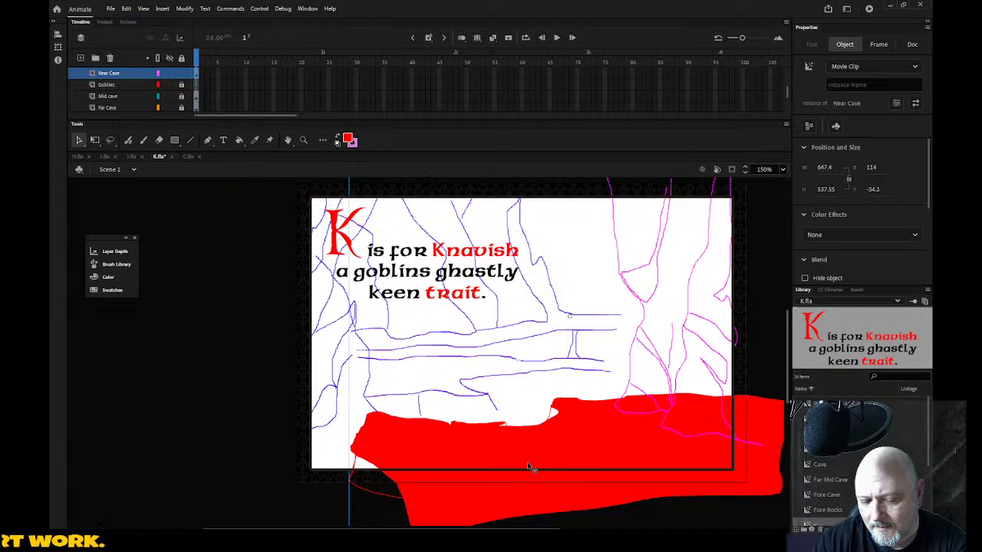
pyautogui.hotkey('ctrl', 'z')
pyautogui.hotkey('shift', 'Up')
pyautogui.hotkey('shift', 'Up')
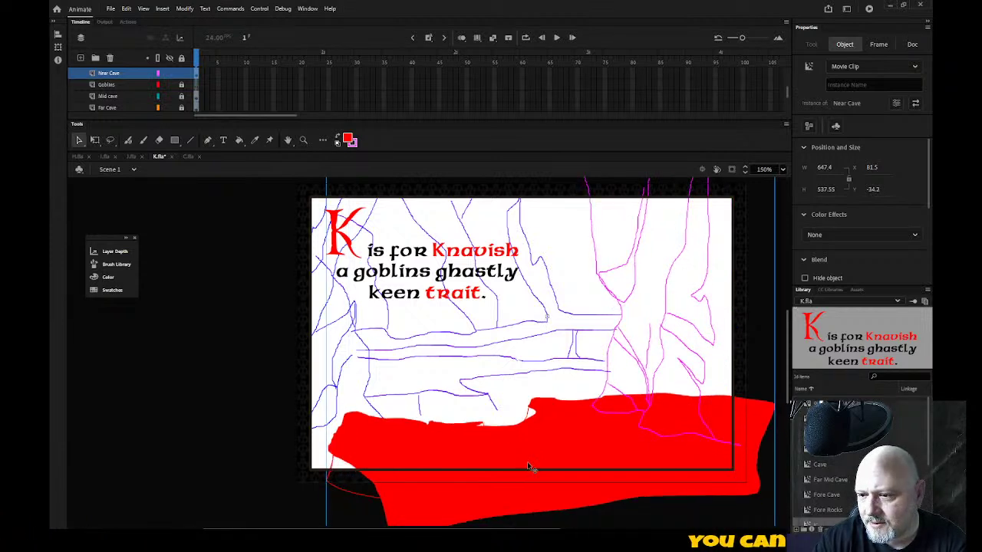
# Step: Shift the Near Cave artwork slightly to the left
pyautogui.press('Left')
pyautogui.press('Left')
pyautogui.press('Left')
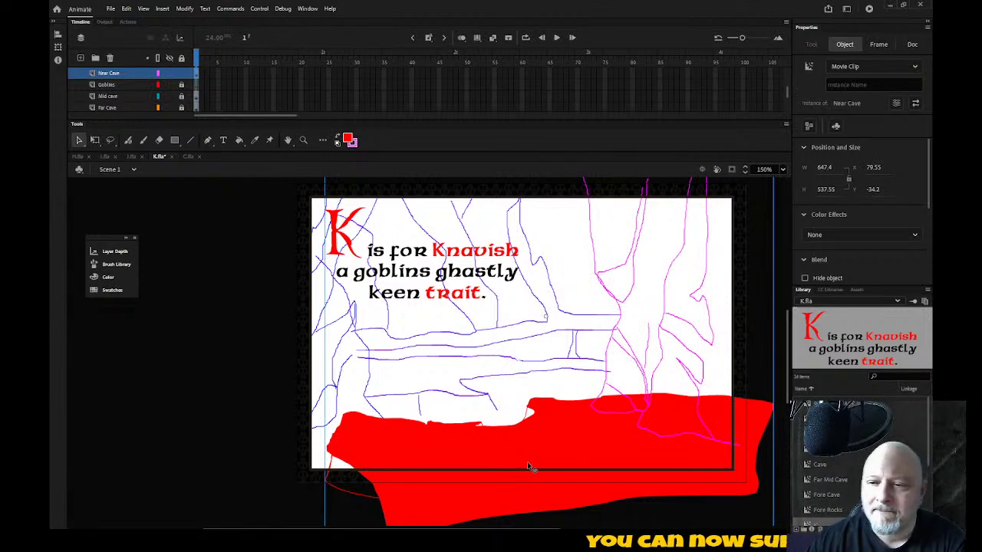
pyautogui.moveTo(549, 448); pyautogui.dragTo(544, 447)
# Step: Open the Near Cave symbol for editing and delete the whole red floor shape from its Floor layer
pyautogui.doubleClick(543, 439)
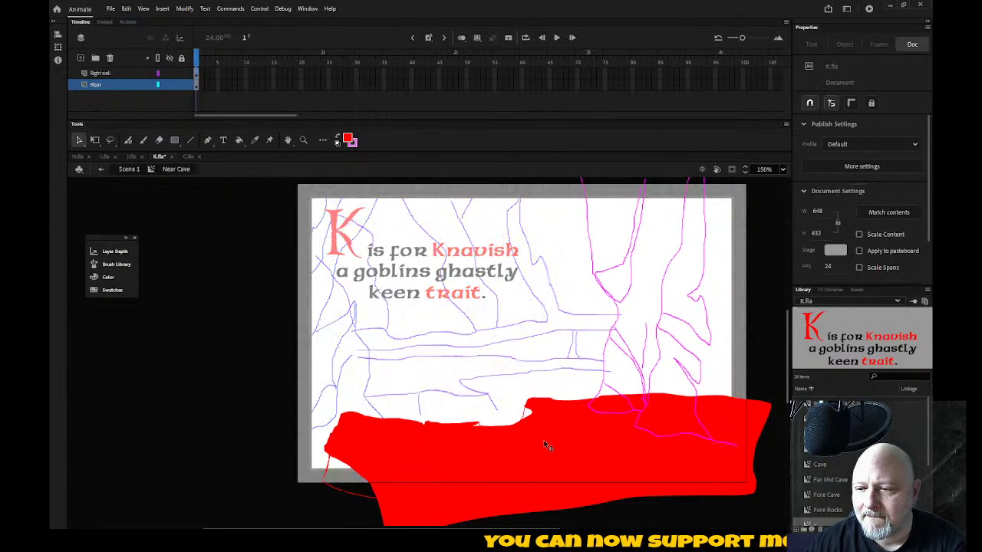
pyautogui.press('z')
pyautogui.moveTo(256, 357); pyautogui.dragTo(786, 512)
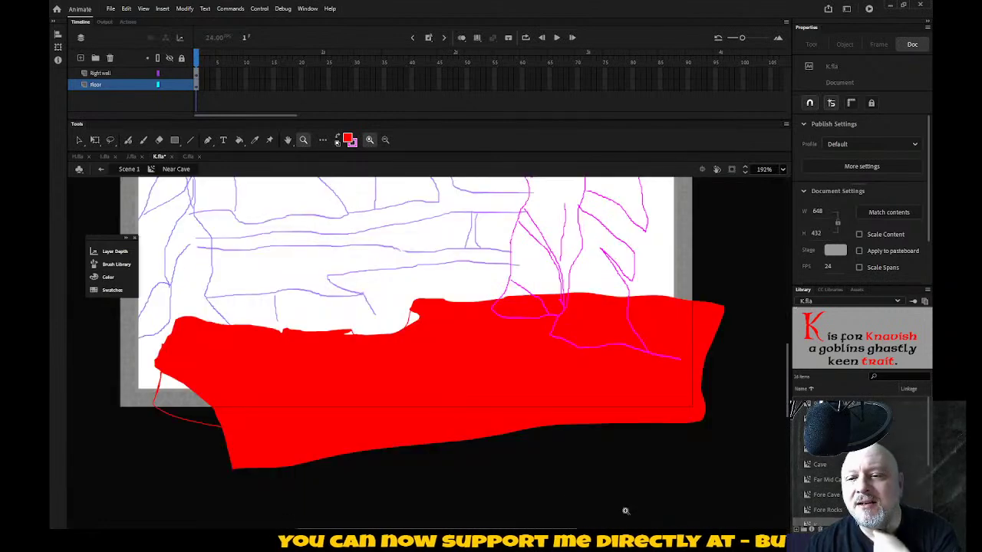
pyautogui.click(78, 139)
pyautogui.click(408, 380)
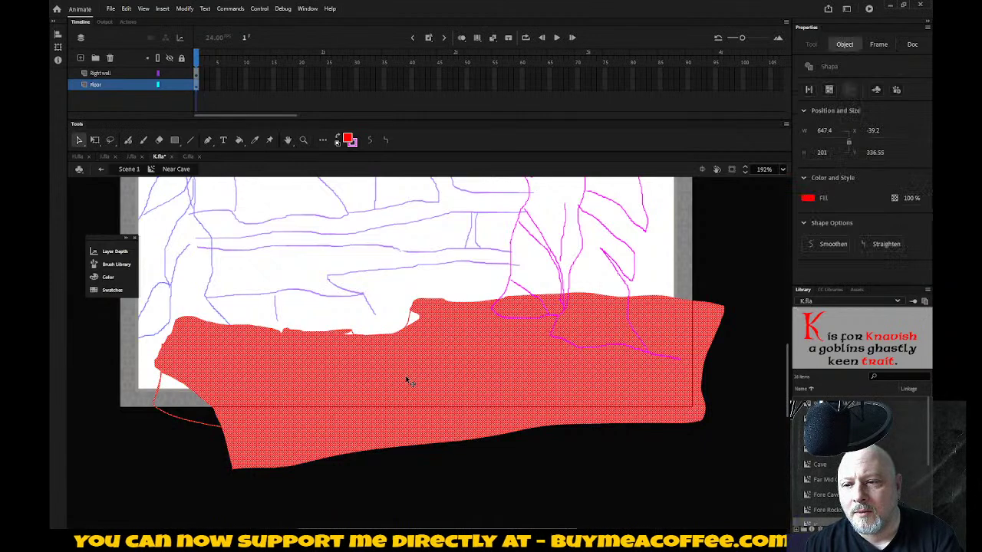
pyautogui.press('Delete')
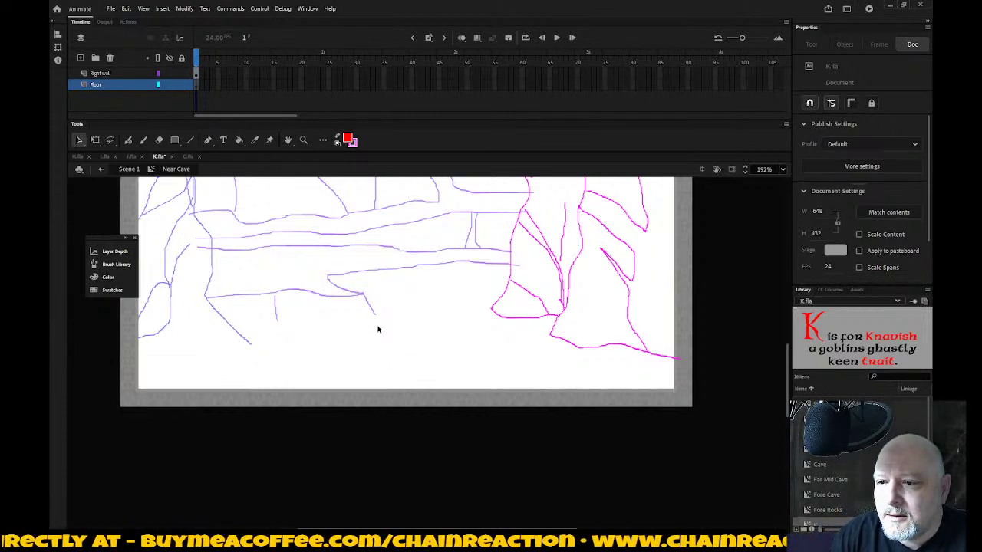
# Step: On the Floor layer, brush a closed, jagged red outline for the new cave floor extending past the page edges and fill it red
pyautogui.click(497, 285)
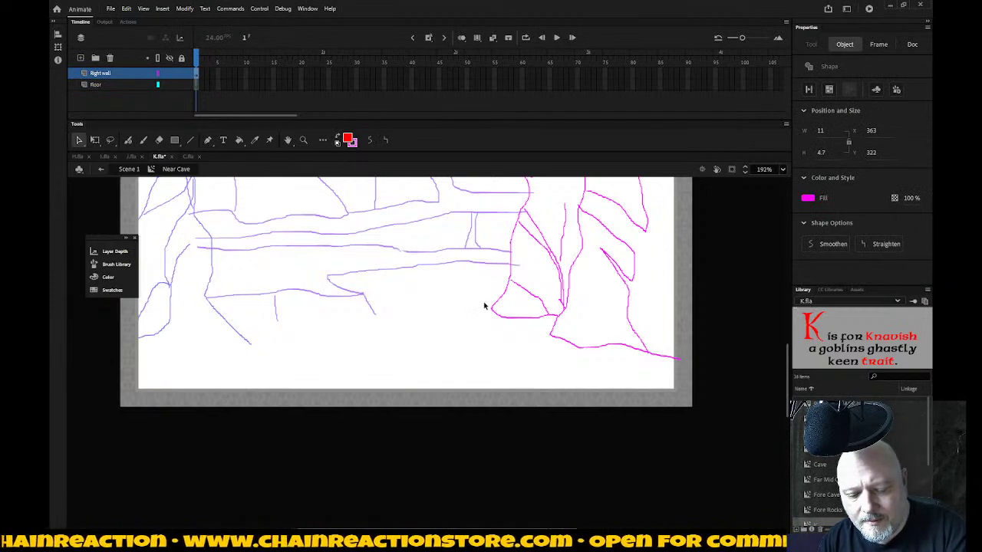
pyautogui.click(484, 306)
pyautogui.press('b')
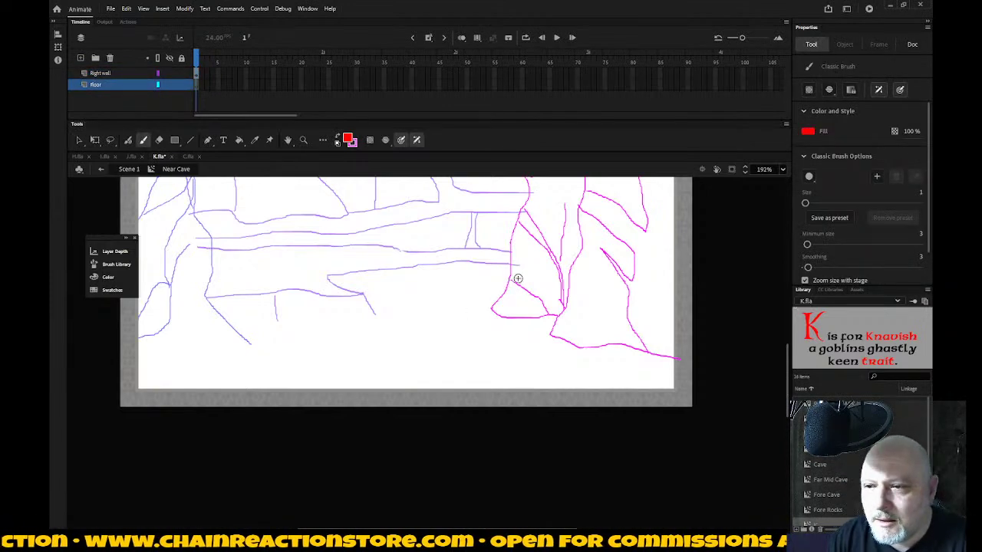
pyautogui.moveTo(511, 278); pyautogui.dragTo(537, 293)
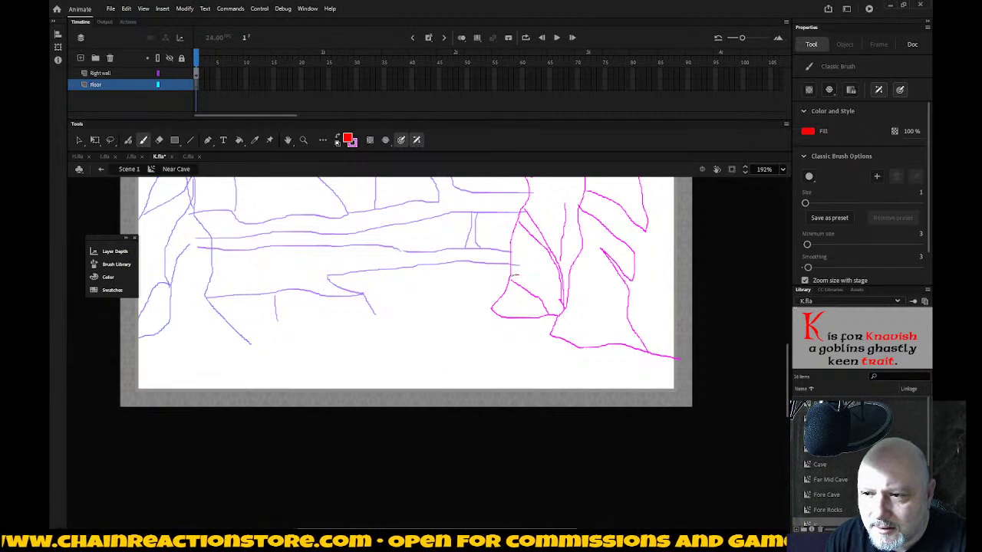
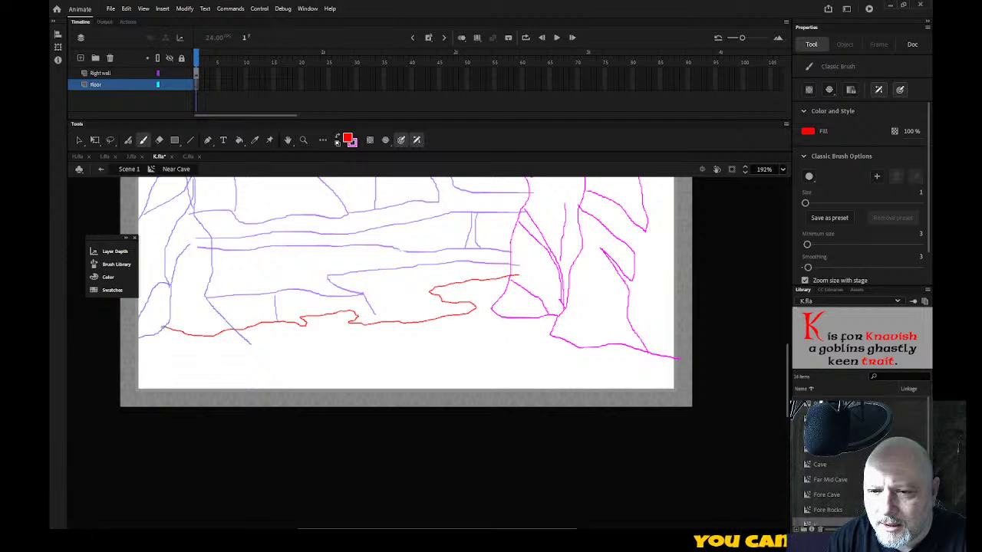
pyautogui.moveTo(173, 353); pyautogui.dragTo(187, 353)
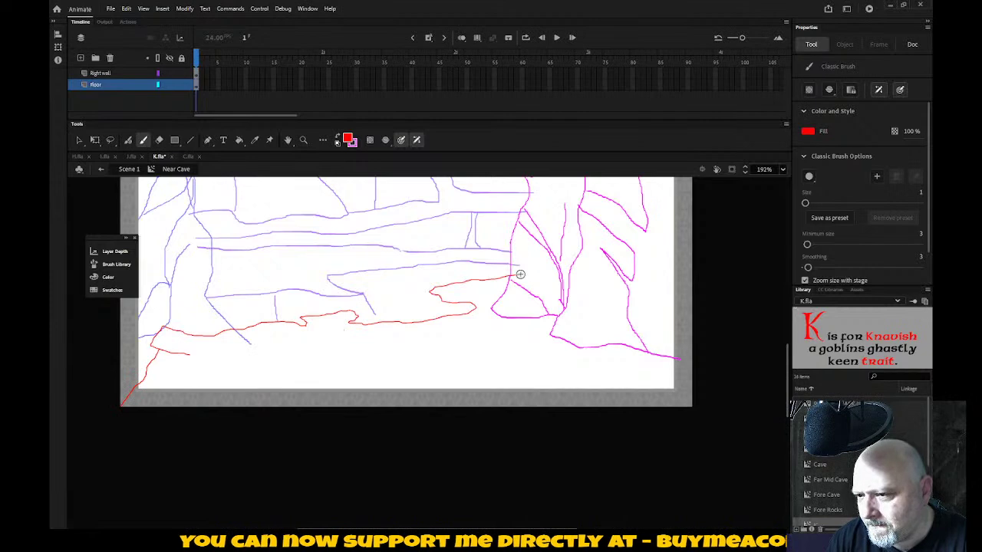
pyautogui.moveTo(520, 273); pyautogui.dragTo(534, 273)
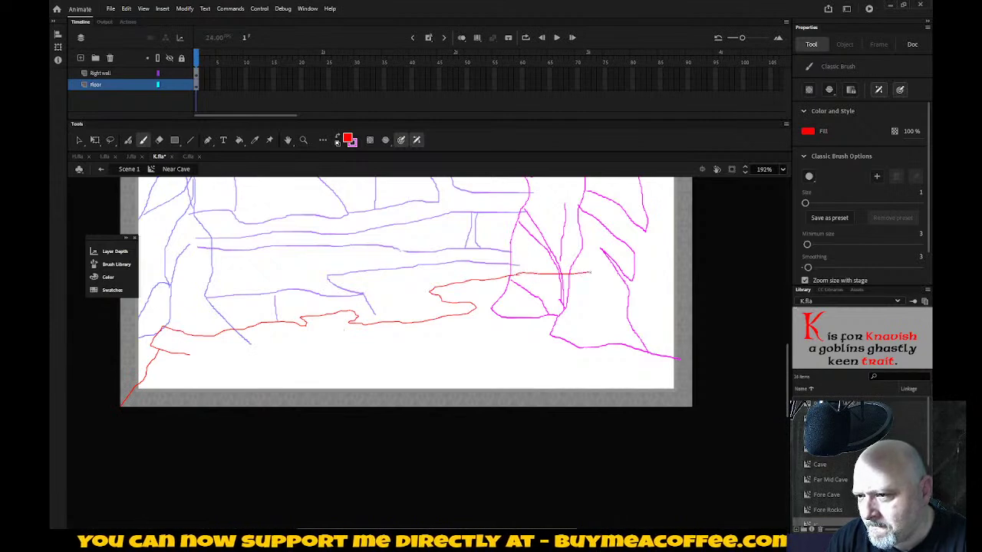
pyautogui.moveTo(711, 287)
pyautogui.mouseDown()
pyautogui.moveTo(697, 340)
pyautogui.moveTo(702, 420)
pyautogui.moveTo(453, 432)
pyautogui.moveTo(175, 427)
pyautogui.mouseUp()
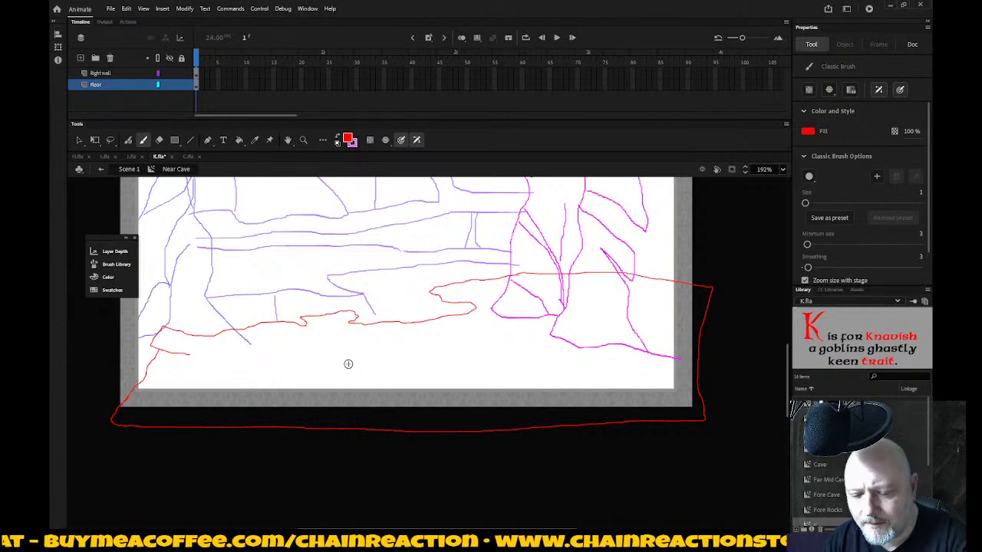
pyautogui.press('k')
pyautogui.click(374, 383)
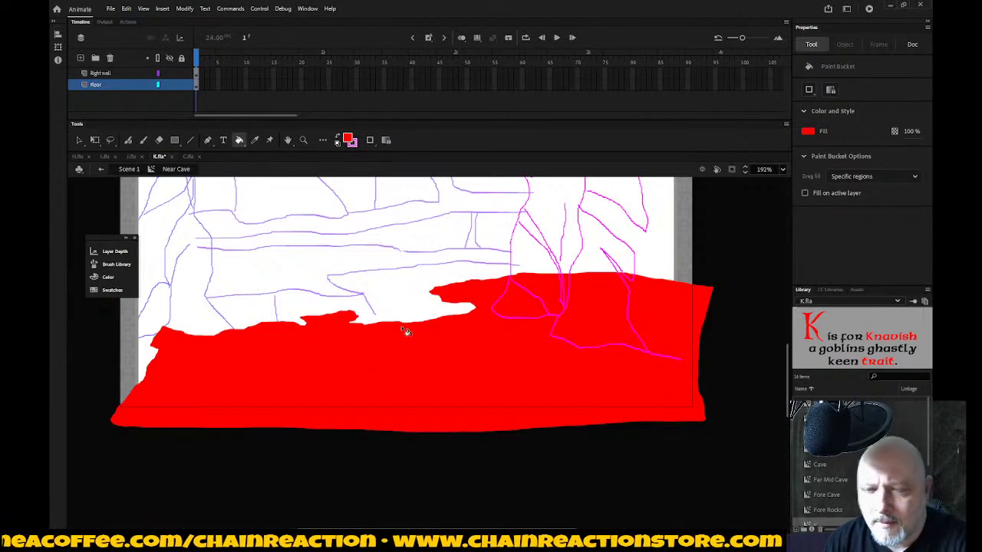
# Step: Brush short red edge lines closing the notches at both ends of the small raised ledge on the floor's upper edge
pyautogui.press('v')
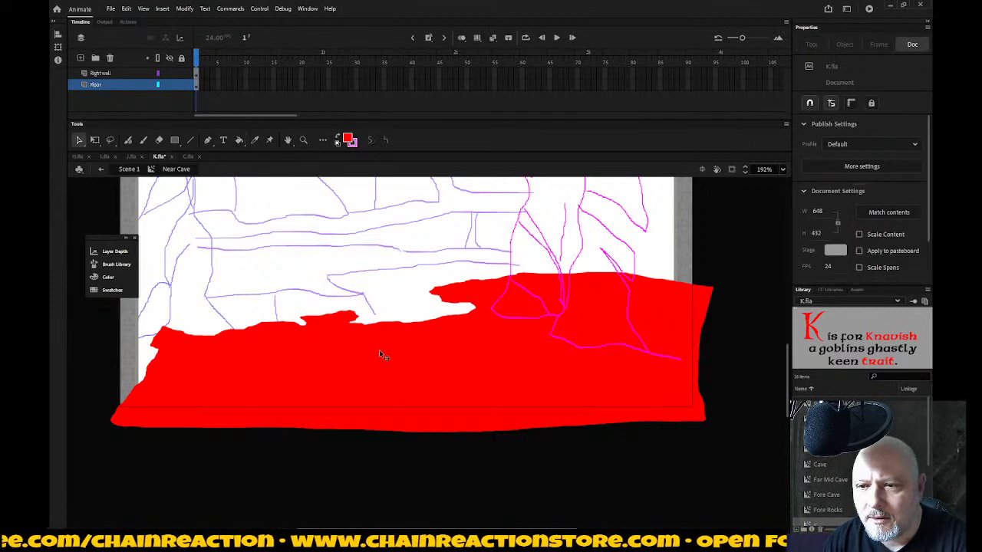
pyautogui.click(381, 354)
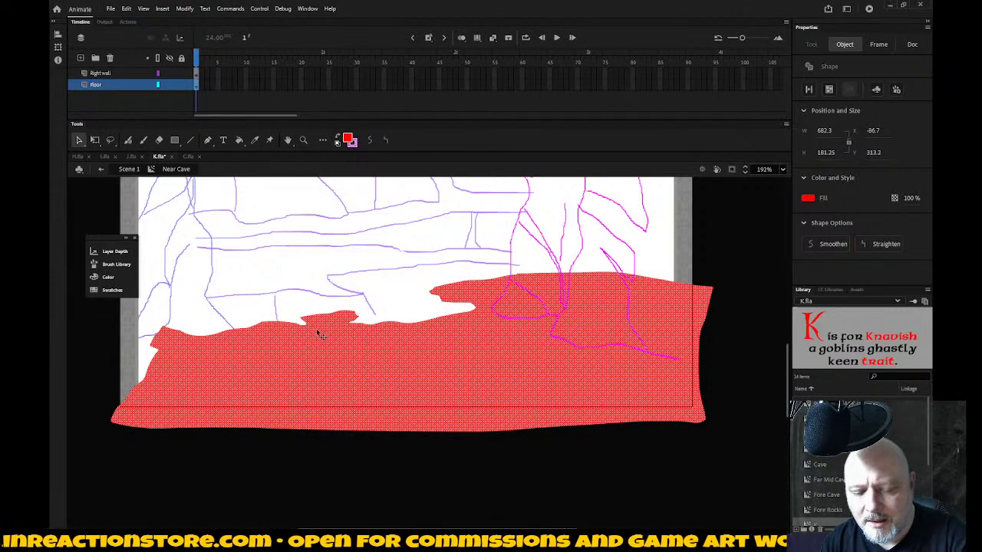
pyautogui.press('z')
pyautogui.moveTo(254, 288); pyautogui.dragTo(444, 371)
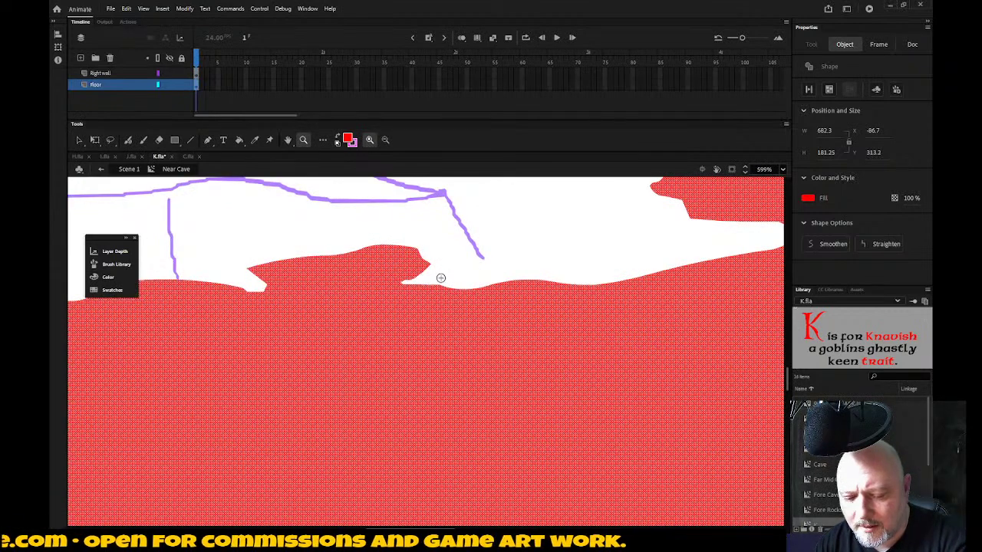
pyautogui.press('b')
pyautogui.hotkey('ctrl', 'shift', 'a')
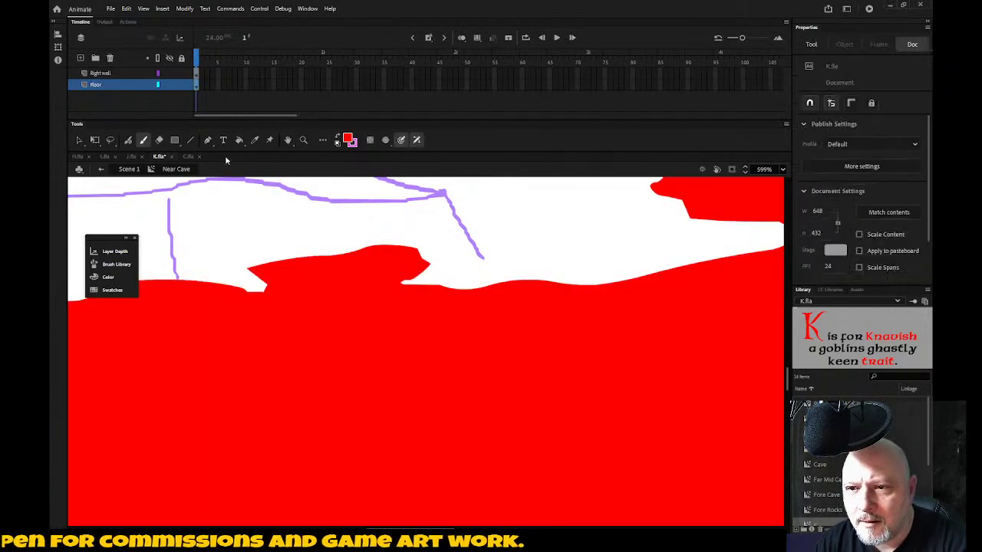
pyautogui.moveTo(424, 261); pyautogui.dragTo(427, 271)
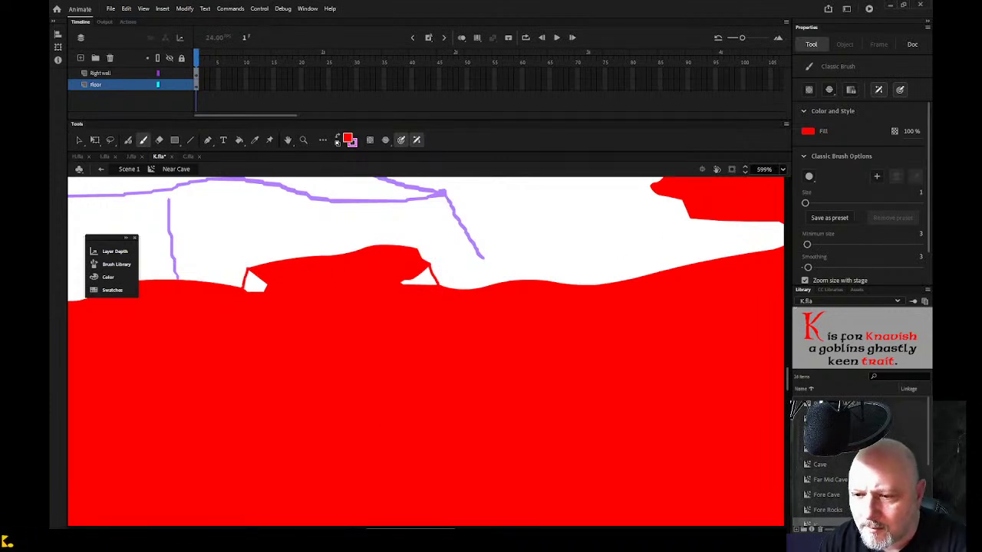
# Step: Brush jagged red rock-face lines and small crack marks across the large notch in the floor, from the upper ledge to the ground below
pyautogui.hscroll(5, 426, 349)
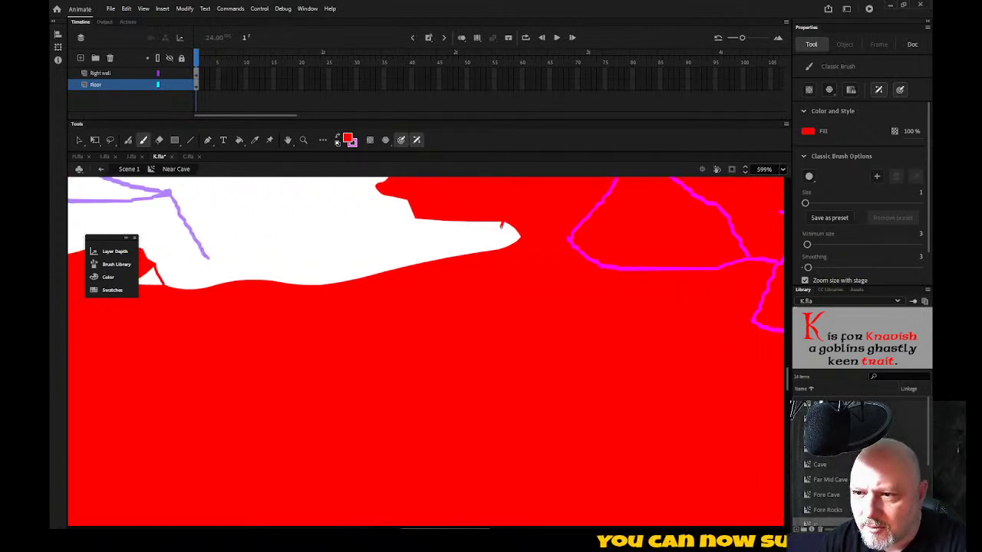
pyautogui.moveTo(497, 235); pyautogui.dragTo(489, 247)
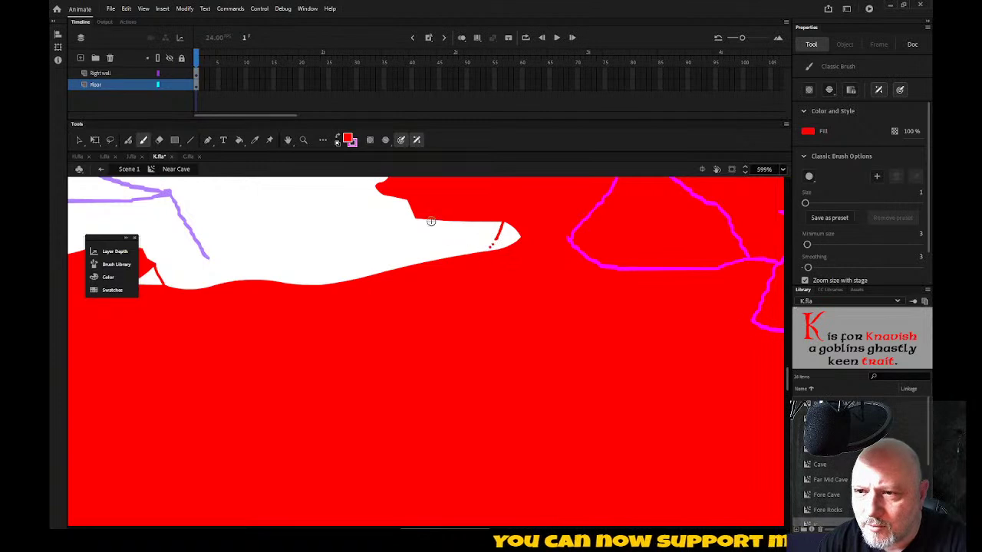
pyautogui.click(412, 220)
pyautogui.moveTo(410, 229); pyautogui.dragTo(389, 262)
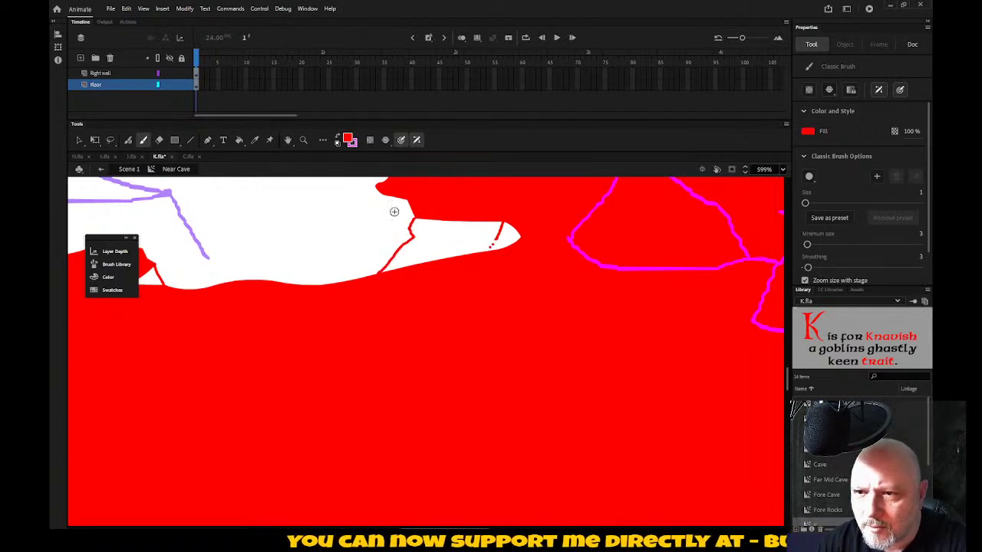
pyautogui.moveTo(403, 200); pyautogui.dragTo(396, 224)
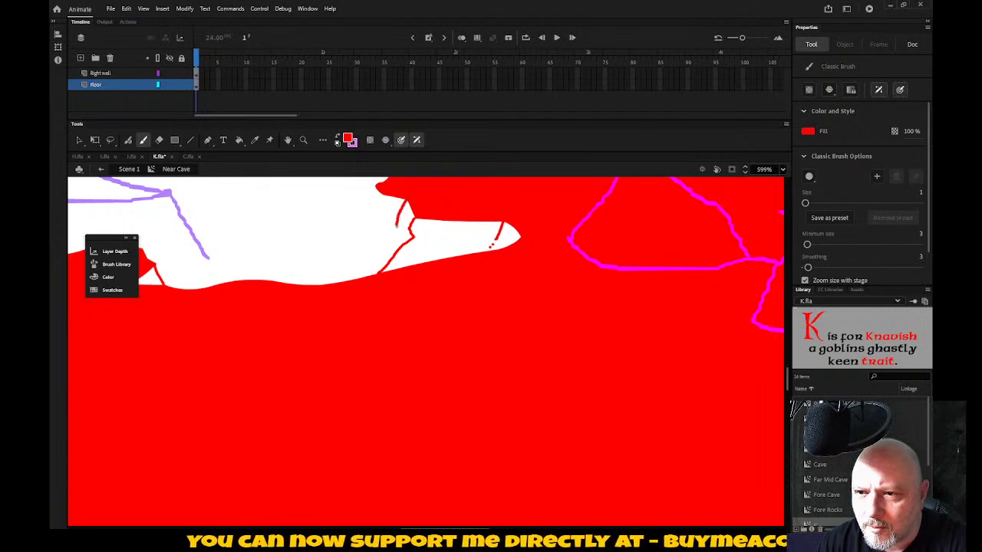
pyautogui.moveTo(375, 183)
pyautogui.mouseDown()
pyautogui.moveTo(352, 238)
pyautogui.moveTo(315, 283)
pyautogui.mouseUp()
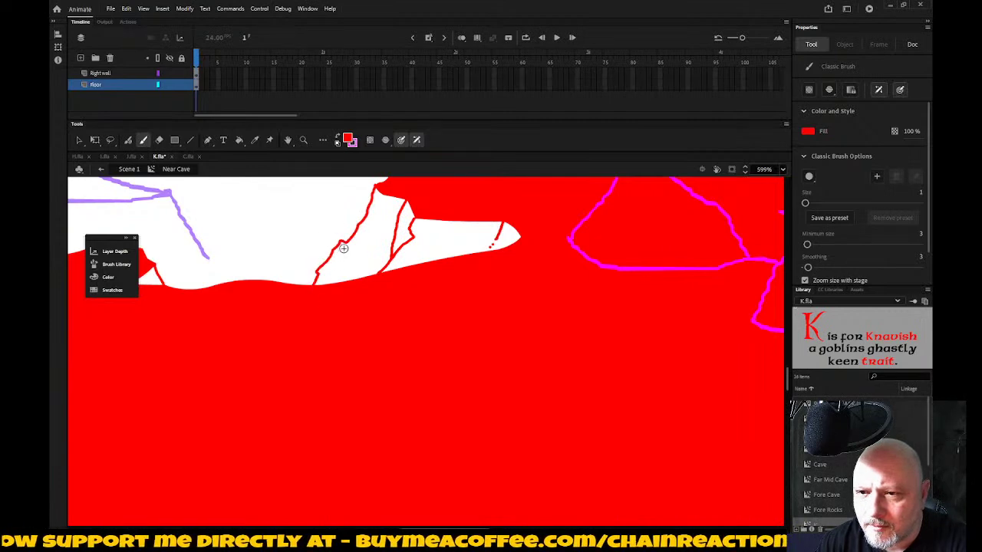
pyautogui.moveTo(344, 243); pyautogui.dragTo(343, 270)
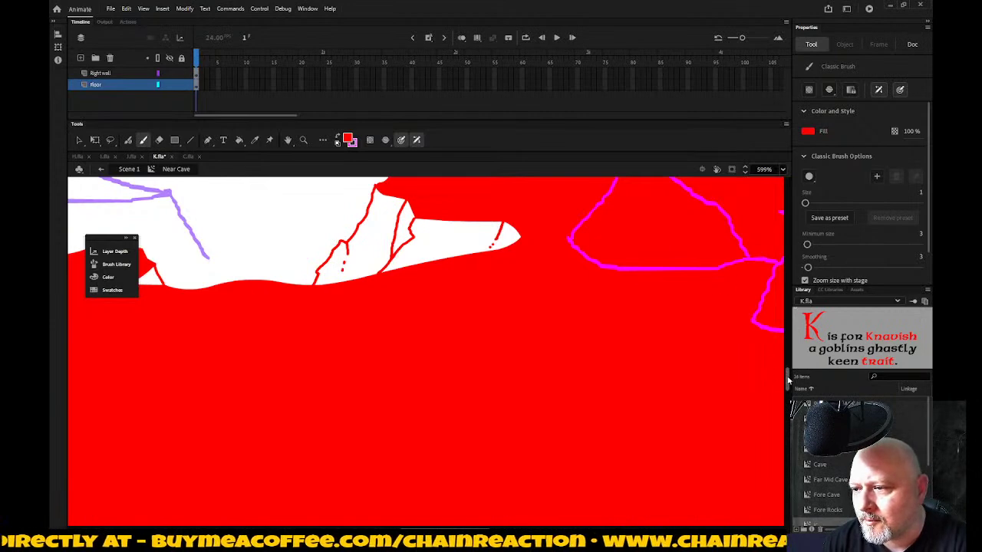
# Step: Brush a thin red rock-edge line down the outside of the floor's left end, enclosing a narrow side face
pyautogui.scroll(3, 790, 375)
pyautogui.scroll(2, 790, 376)
pyautogui.scroll(-4, 790, 375)
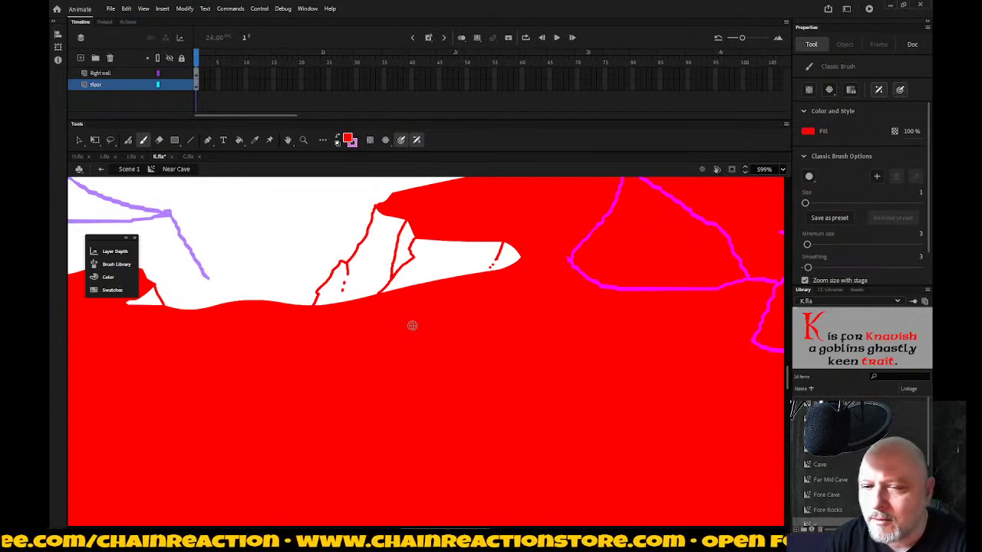
pyautogui.press('z')
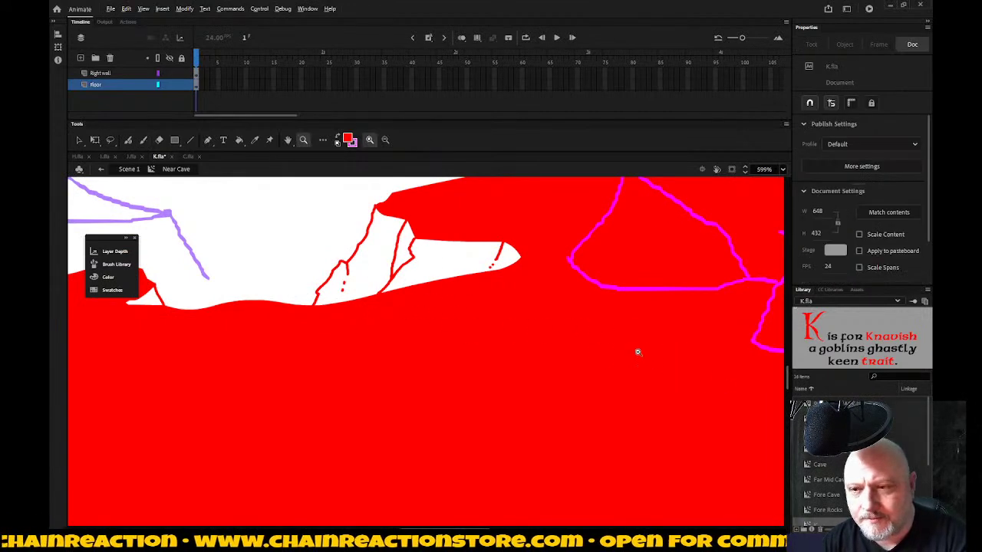
pyautogui.keyDown('alt'); pyautogui.click(631, 356); pyautogui.keyUp('alt')
pyautogui.keyDown('alt'); pyautogui.click(606, 360); pyautogui.keyUp('alt')
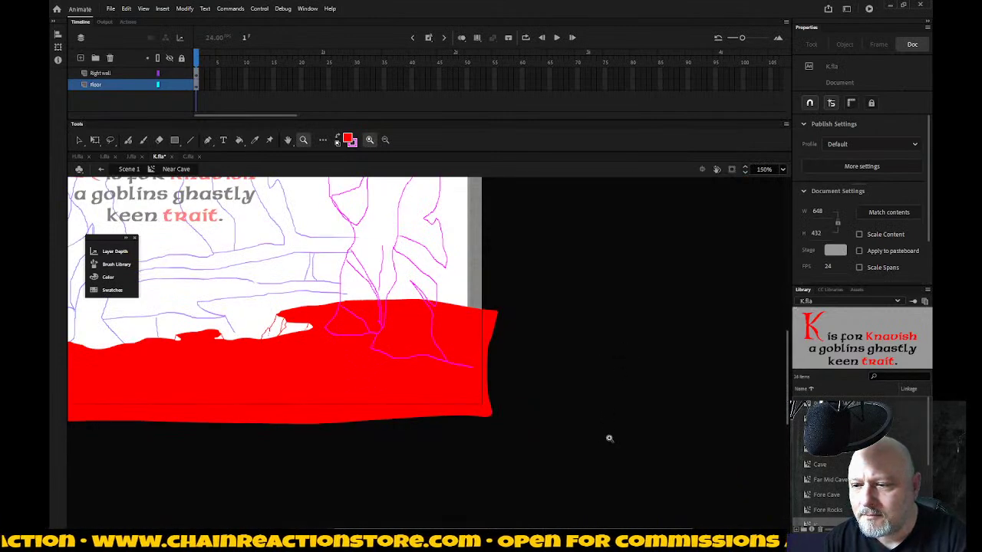
pyautogui.hscroll(-3, 197, 455)
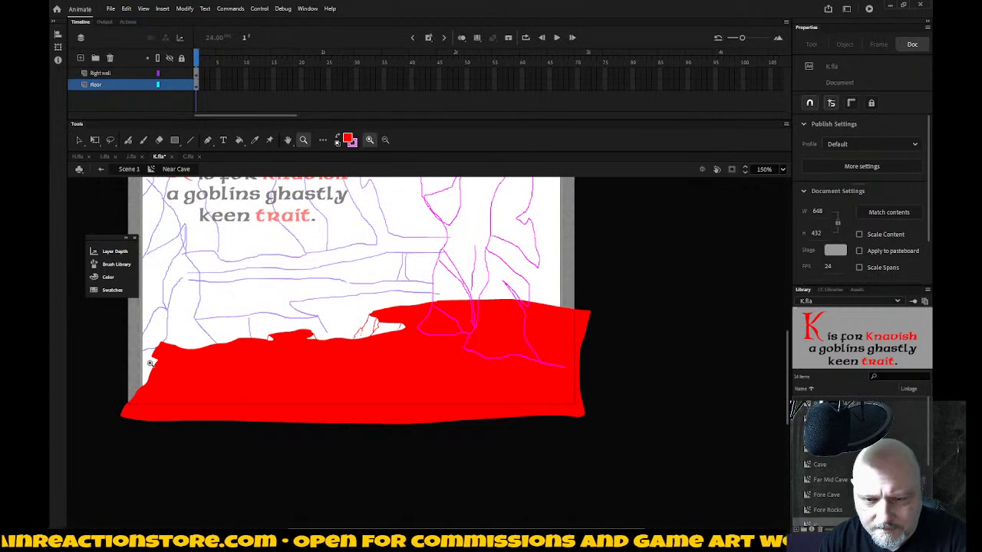
pyautogui.press('n')
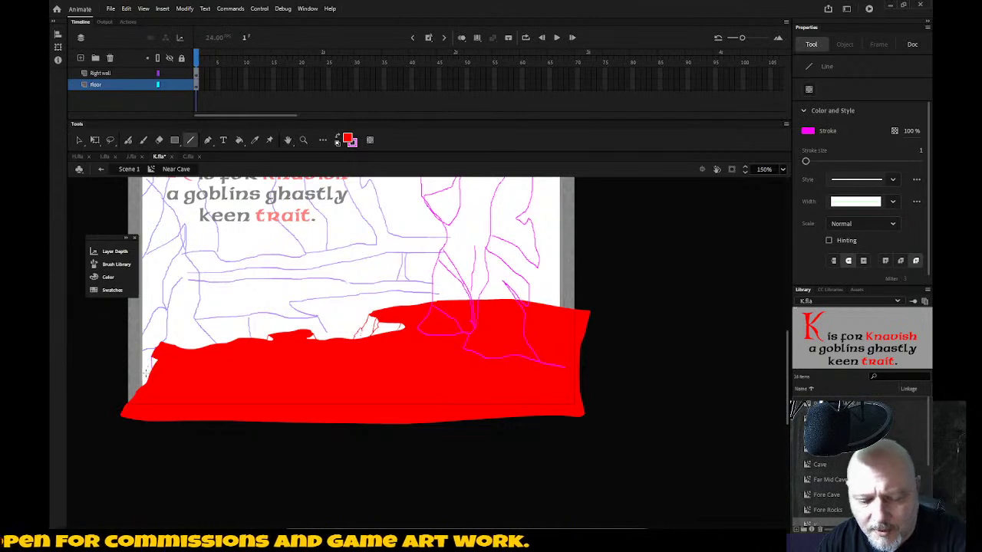
pyautogui.press('b')
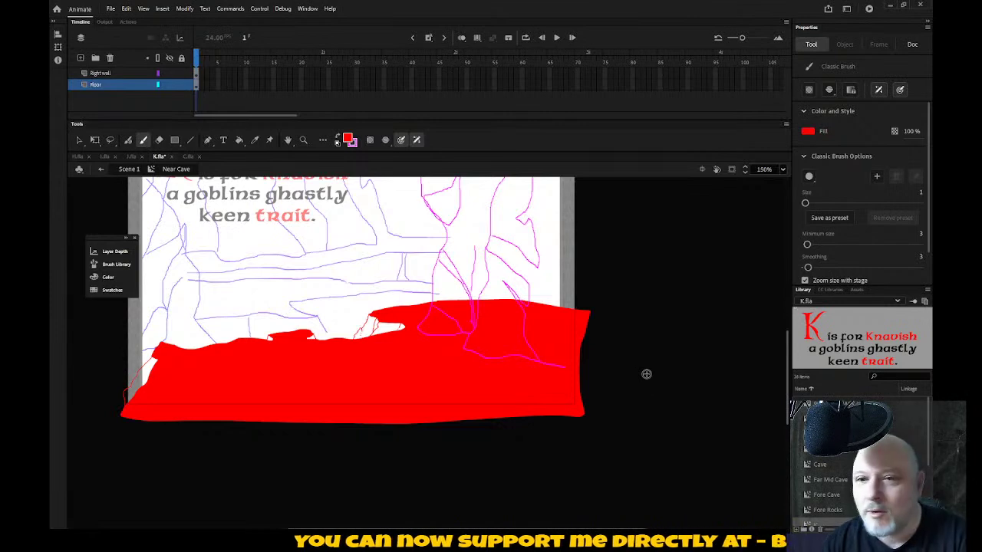
# Step: Sample the dark teal colour from the C.fla cavern page and fill the red floor in K.fla with it
pyautogui.click(188, 157)
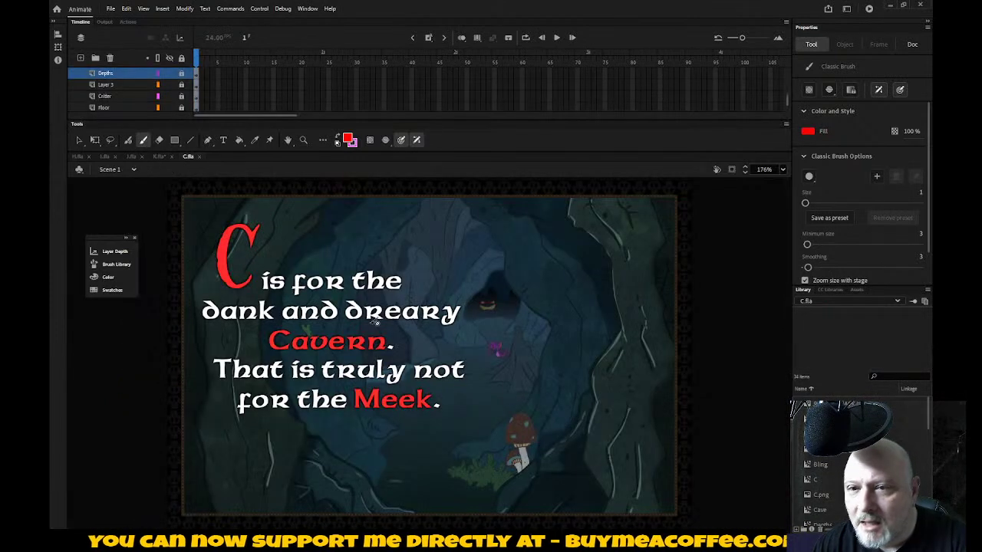
pyautogui.click(349, 139)
pyautogui.click(367, 165)
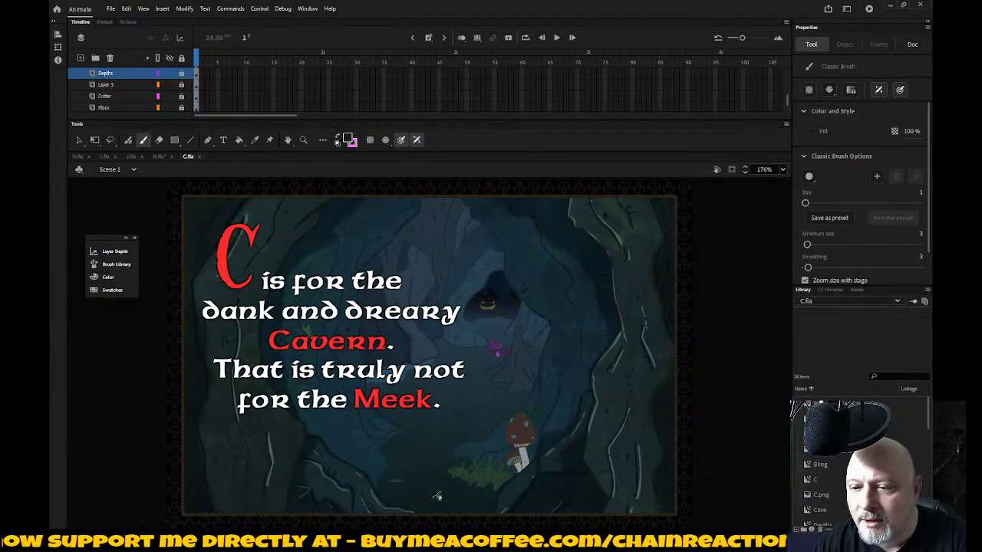
pyautogui.click(161, 157)
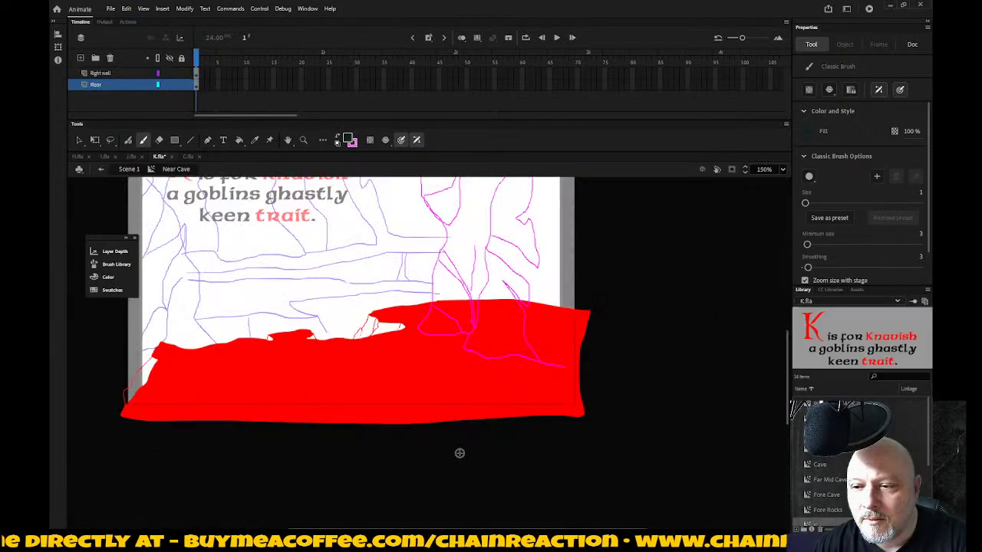
pyautogui.press('k')
pyautogui.click(436, 385)
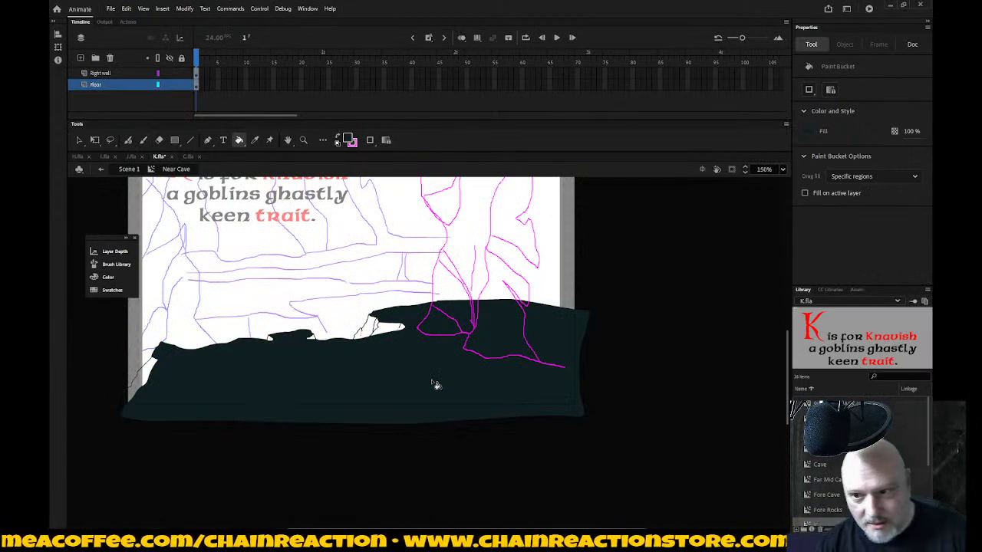
# Step: Sample the lighter blue-teal rock colour from C.fla and fill the notch faces, ledge ends and left side face of K.fla's floor
pyautogui.click(187, 157)
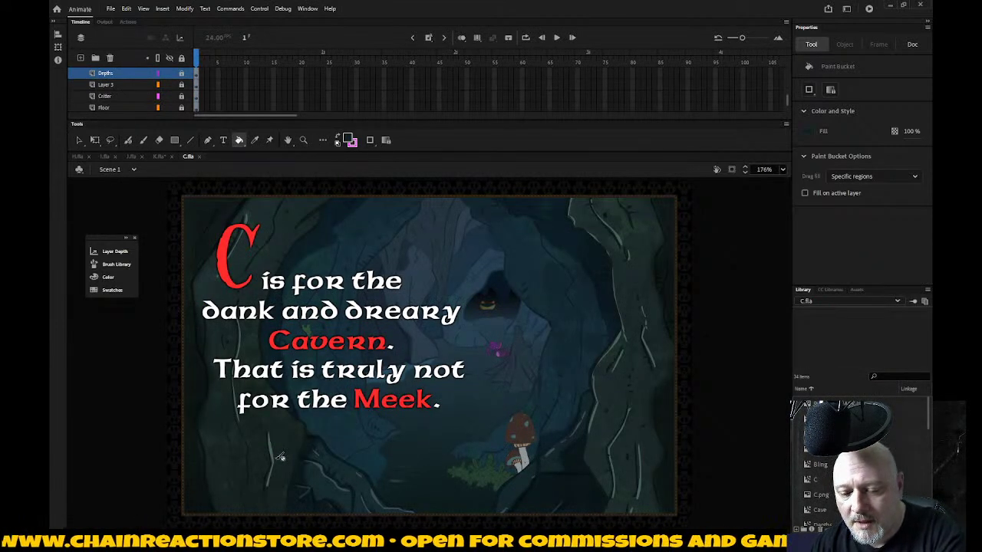
pyautogui.press('i')
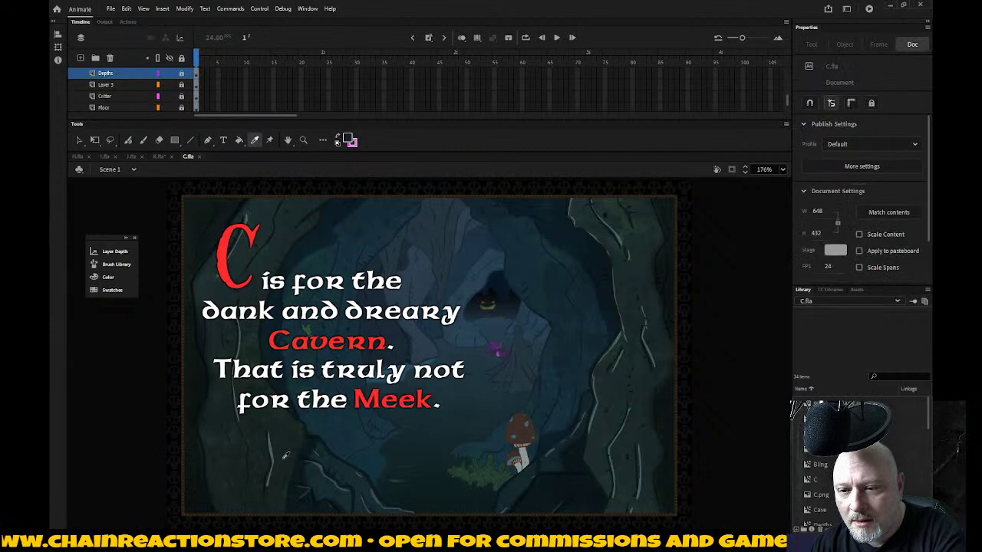
pyautogui.click(376, 457)
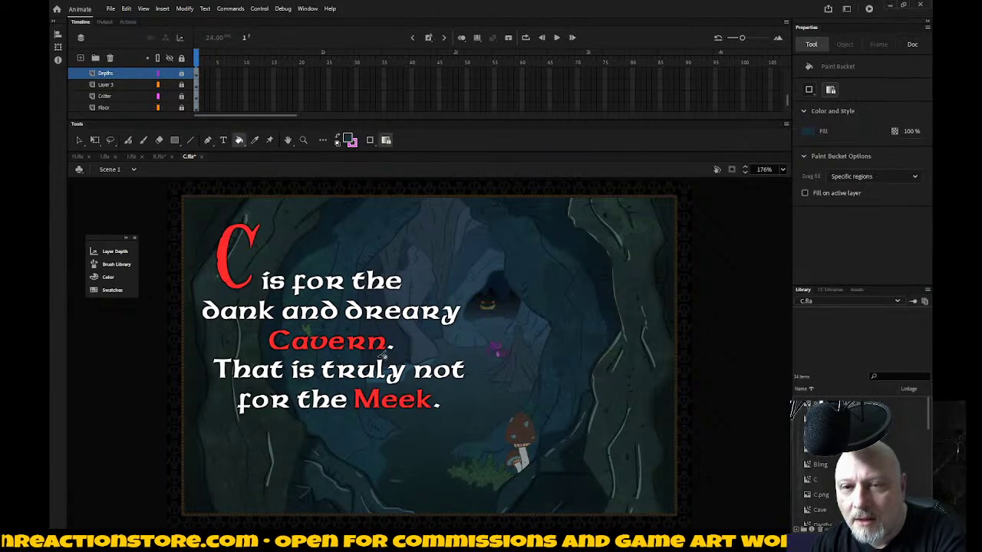
pyautogui.click(160, 157)
pyautogui.click(372, 329)
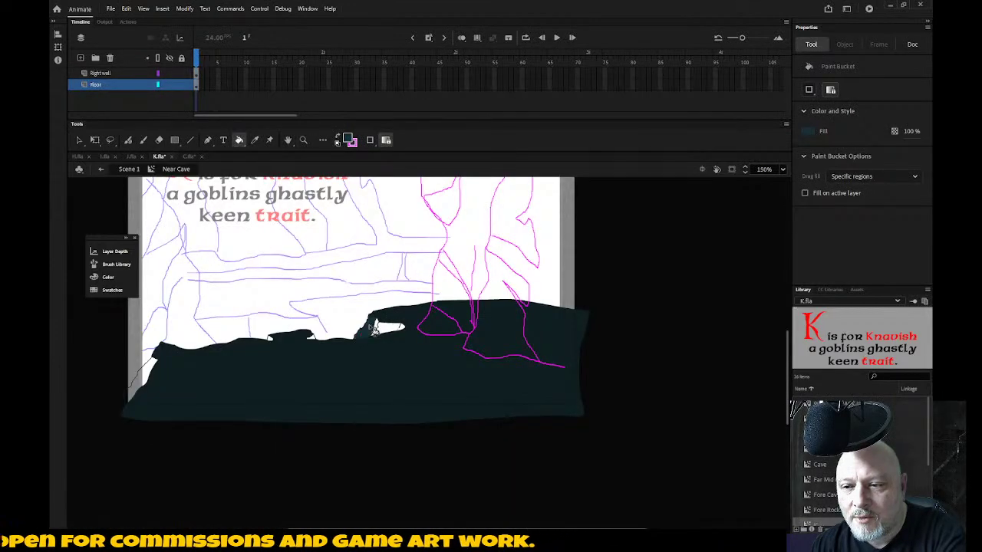
pyautogui.click(389, 333)
pyautogui.click(377, 326)
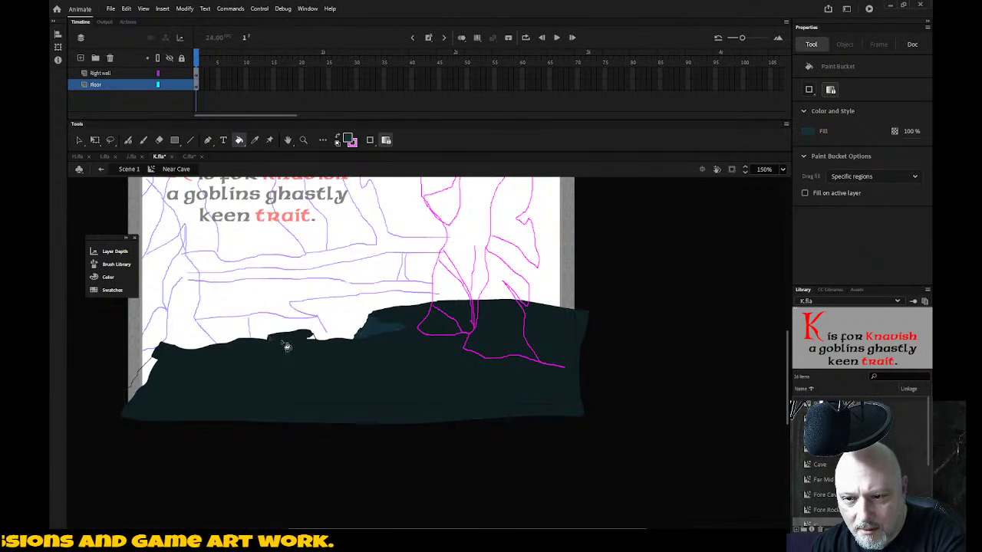
pyautogui.click(318, 341)
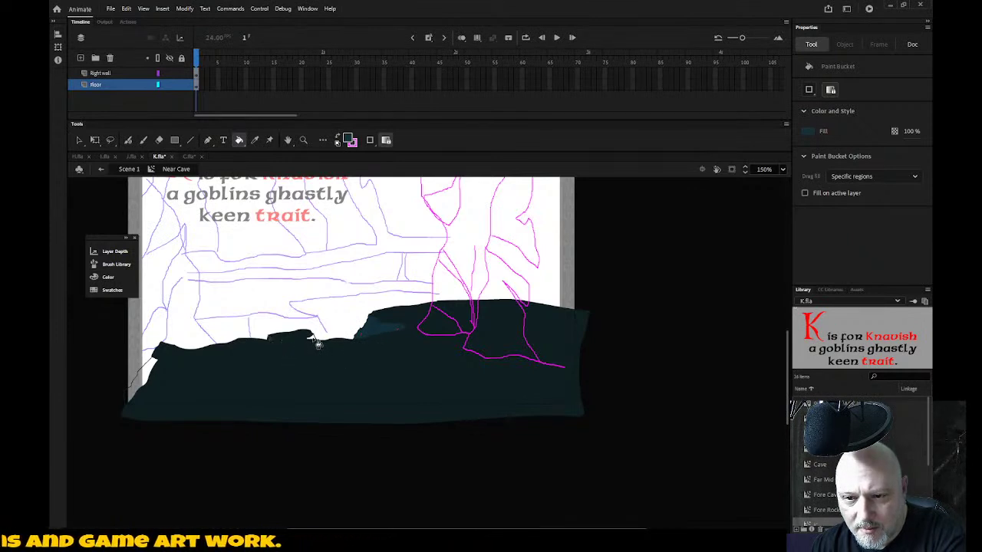
pyautogui.click(159, 386)
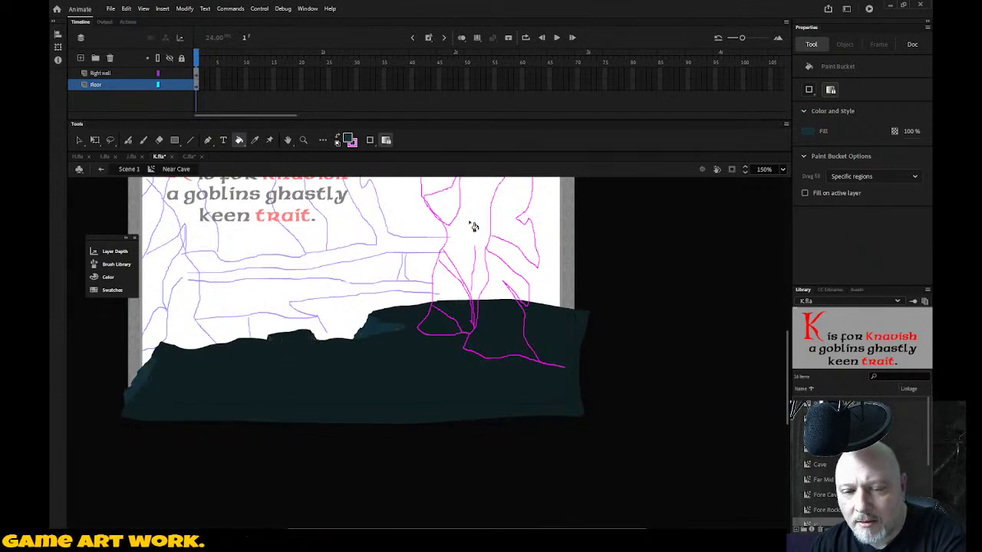
# Step: Lighten the fill colour to 234957 and refill the rock faces in the floor's large notch and along its left end
pyautogui.click(349, 140)
pyautogui.click(521, 154)
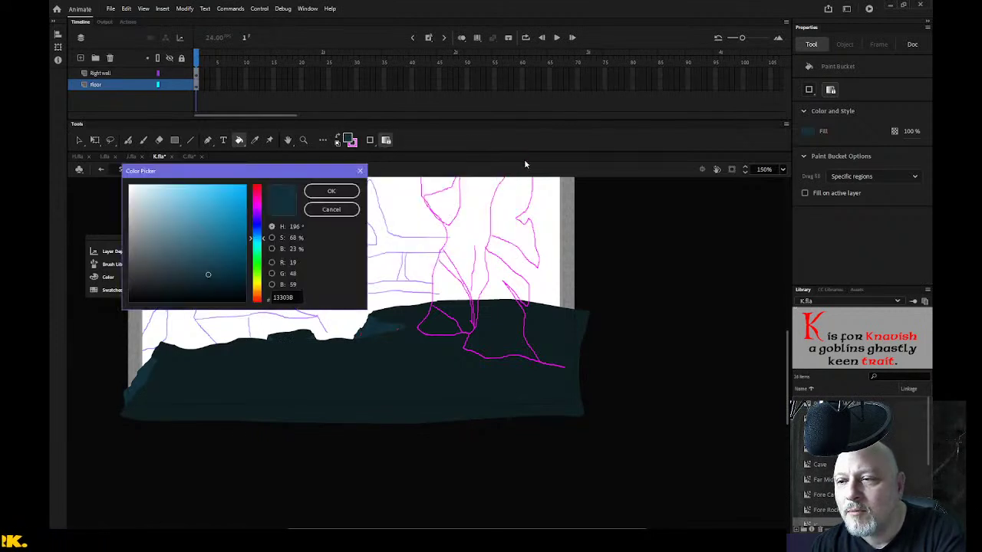
pyautogui.click(207, 266)
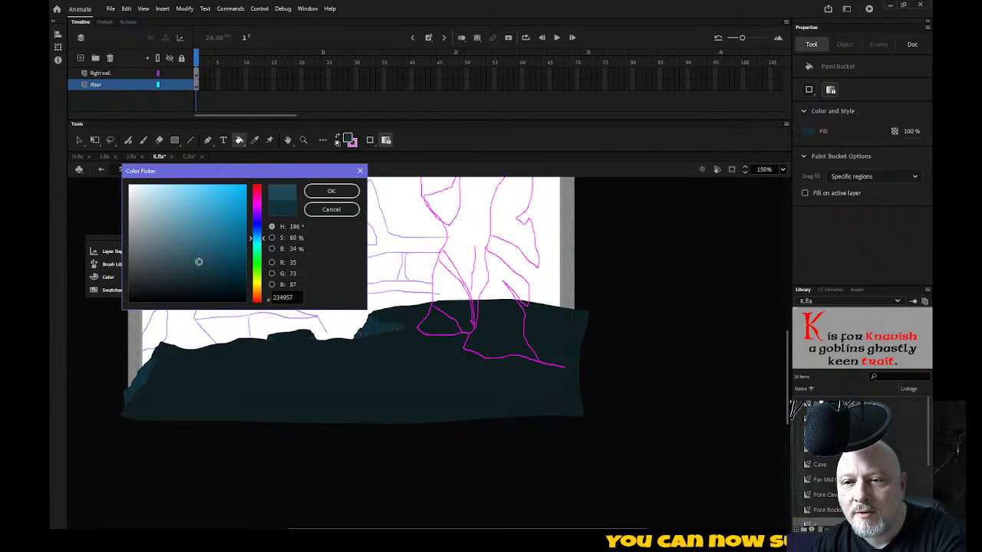
pyautogui.click(331, 191)
pyautogui.click(372, 333)
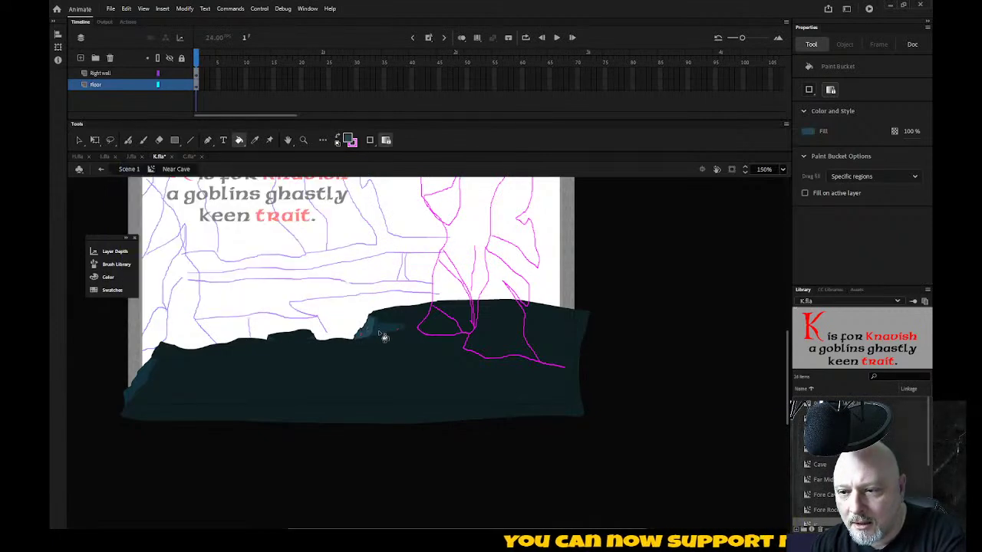
pyautogui.click(376, 328)
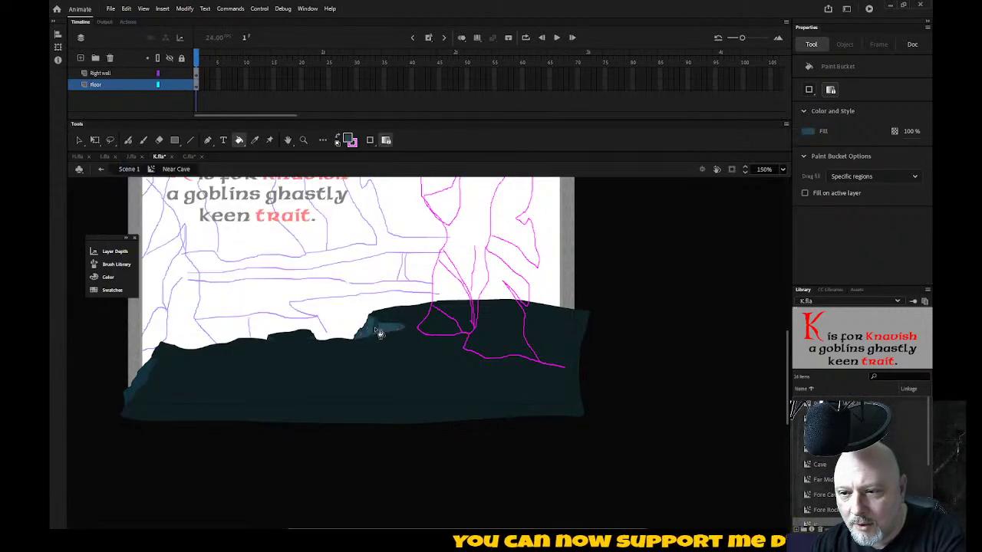
pyautogui.click(147, 384)
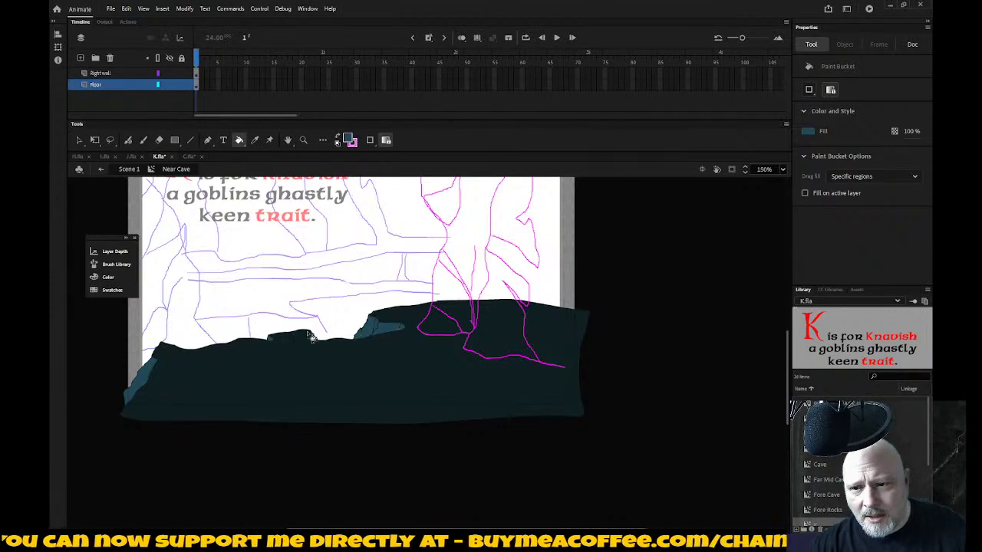
# Step: Fill the remaining red crack dots on the large notch's rock face with the floor's dark teal
pyautogui.press('z')
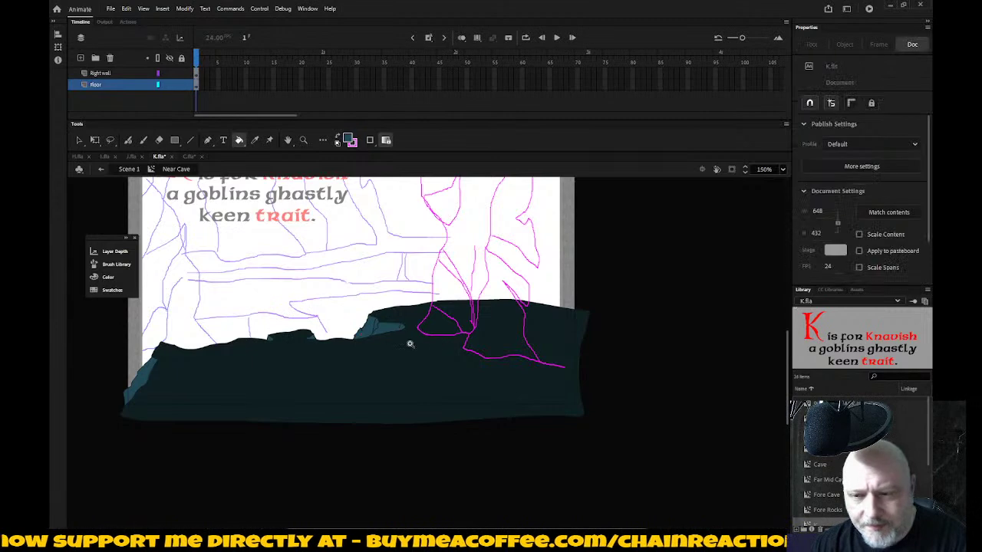
pyautogui.moveTo(298, 286); pyautogui.dragTo(495, 414)
pyautogui.moveTo(270, 258); pyautogui.dragTo(551, 418)
pyautogui.press('k')
pyautogui.click(504, 273)
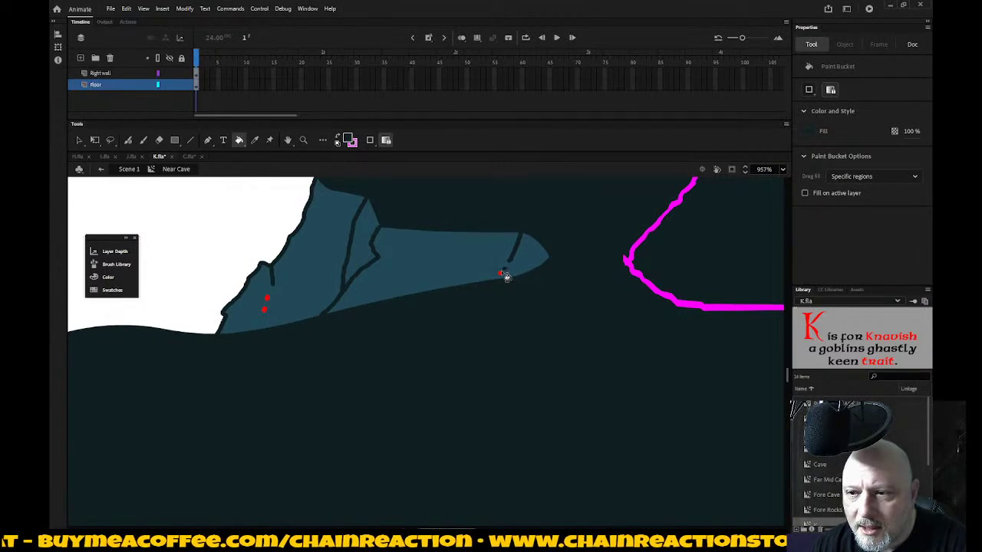
pyautogui.click(268, 305)
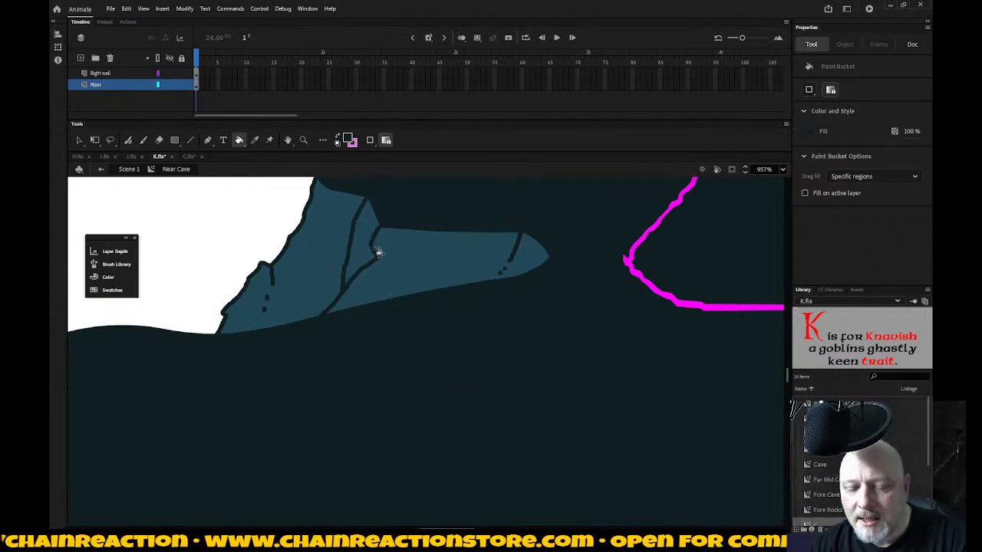
pyautogui.press('v')
pyautogui.click(390, 222)
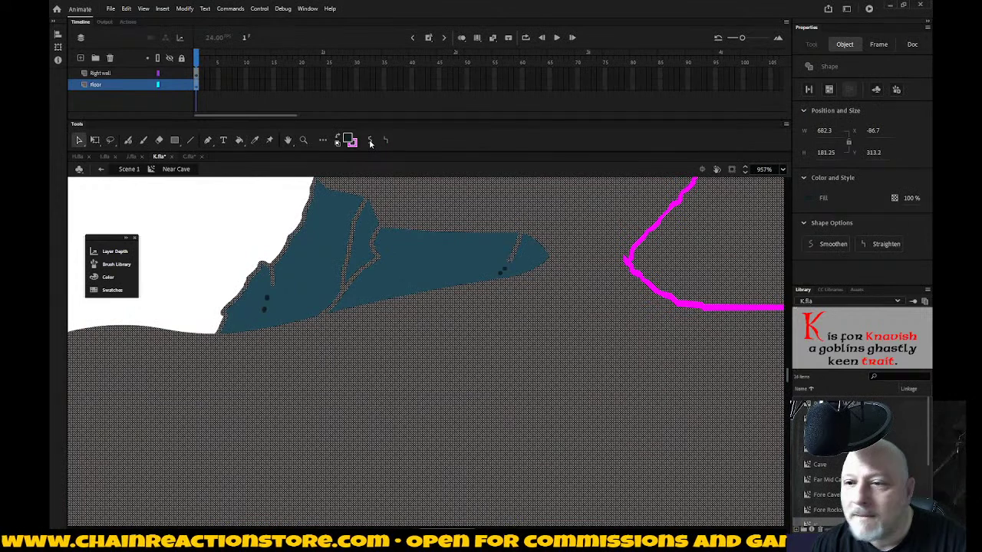
pyautogui.click(196, 242)
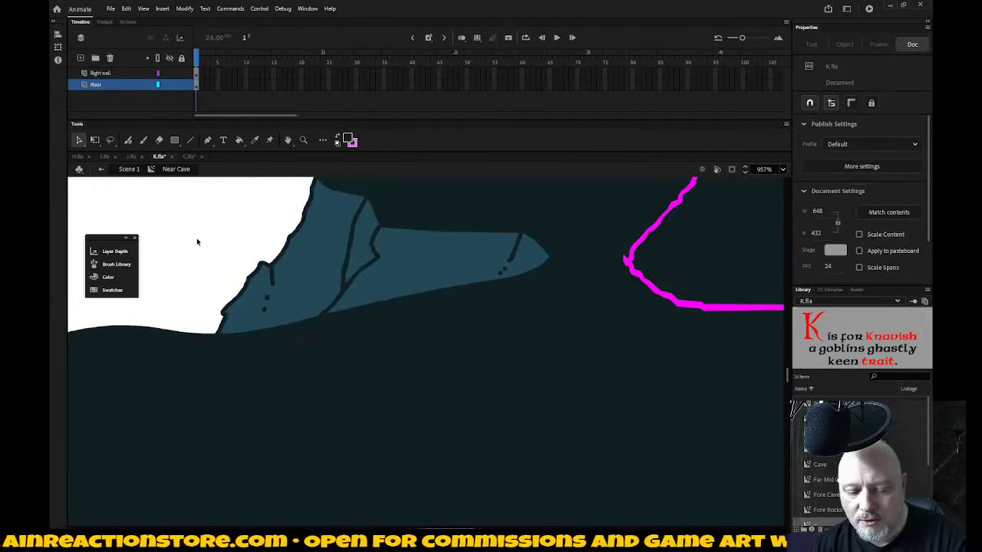
# Step: Select all the artwork on the Floor layer and nudge it left so its left end extends farther beyond the page border
pyautogui.press('z')
pyautogui.keyDown('alt'); pyautogui.click(440, 358); pyautogui.keyUp('alt')
pyautogui.keyDown('alt'); pyautogui.click(439, 360); pyautogui.keyUp('alt')
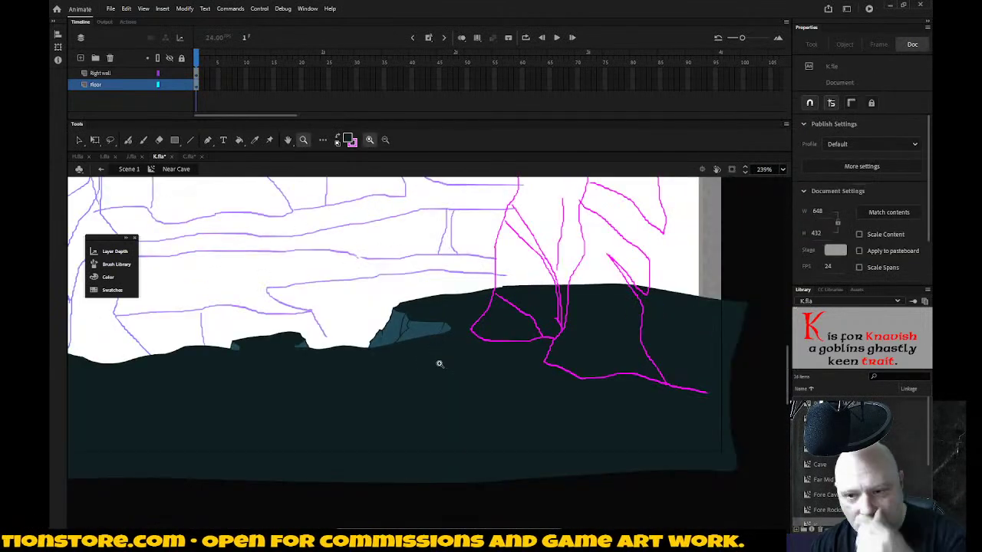
pyautogui.keyDown('alt'); pyautogui.click(407, 389); pyautogui.keyUp('alt')
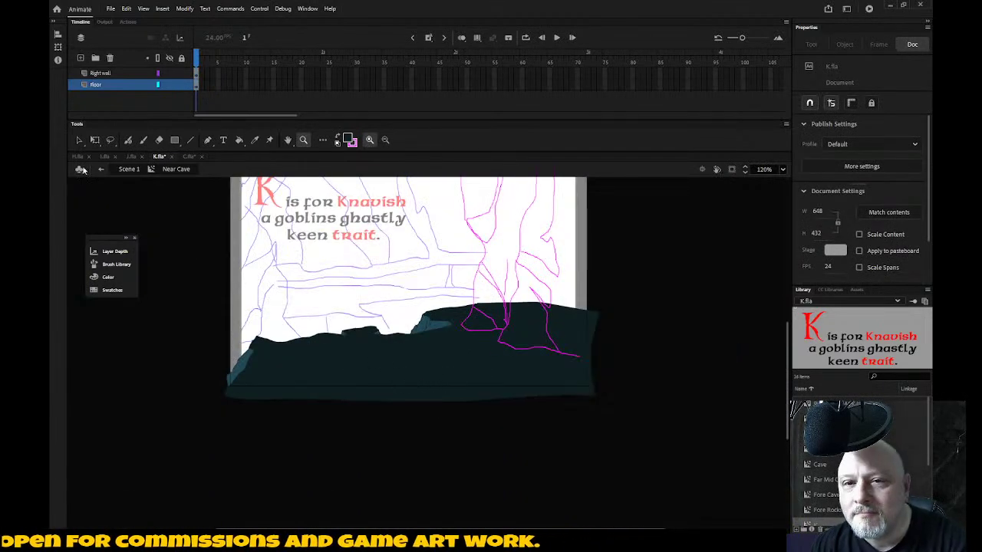
pyautogui.click(78, 140)
pyautogui.click(361, 392)
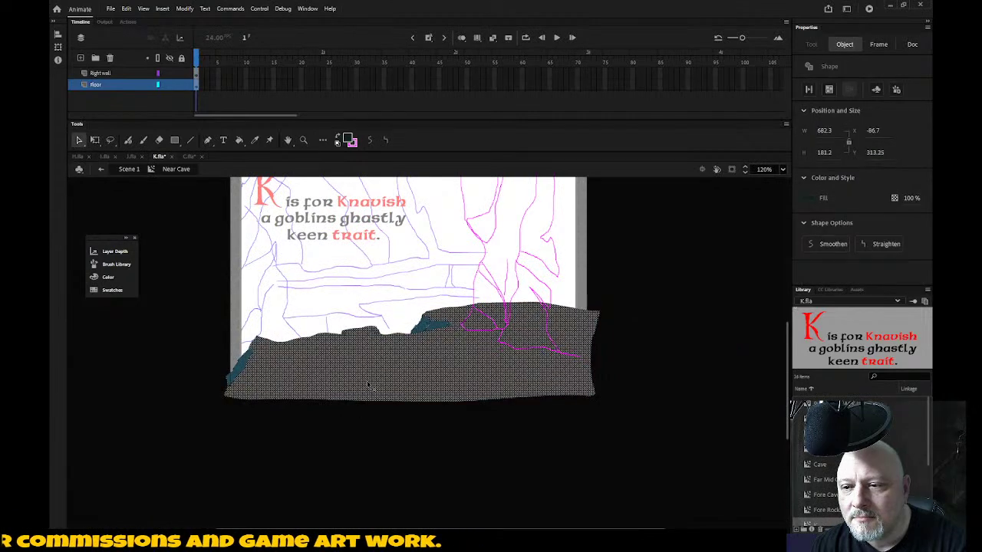
pyautogui.click(310, 433)
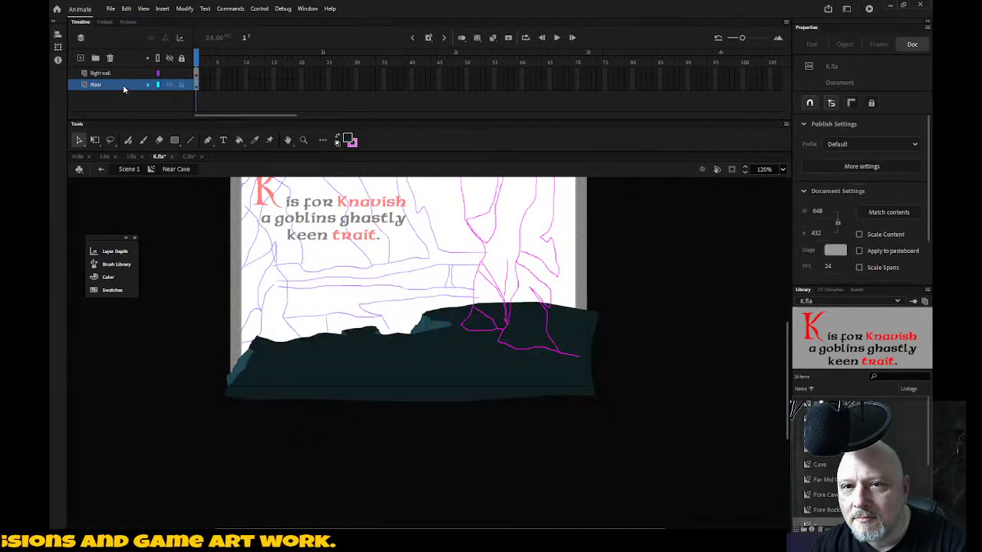
pyautogui.click(123, 84)
pyautogui.press('Left')
pyautogui.press('Left')
pyautogui.press('Left')
pyautogui.press('Left')
pyautogui.press('Left')
pyautogui.press('Left')
pyautogui.press('Left')
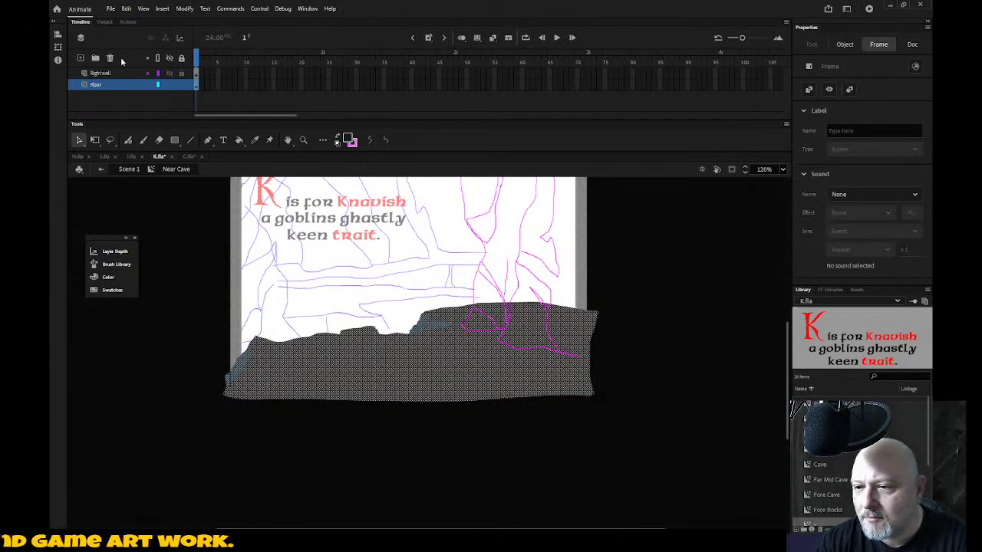
pyautogui.press('Left')
pyautogui.press('Left')
pyautogui.press('Left')
pyautogui.press('Left')
pyautogui.press('Left')
pyautogui.press('Left')
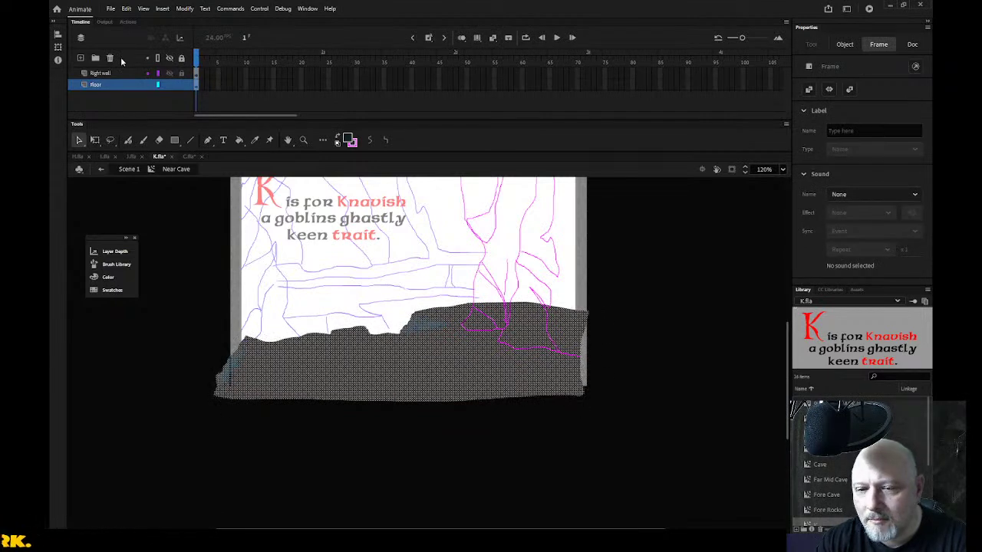
pyautogui.press('Left')
pyautogui.press('Left')
pyautogui.press('Left')
pyautogui.press('Left')
pyautogui.press('Left')
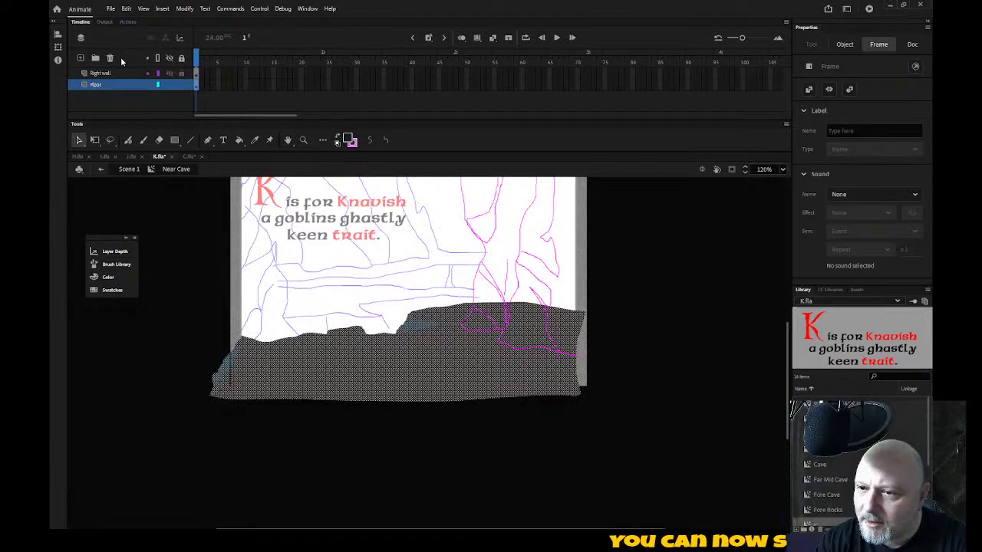
# Step: Nudge the floor artwork down so its upper edge sits slightly lower on the page, then deselect it
pyautogui.press('Down')
pyautogui.press('Down')
pyautogui.press('Down')
pyautogui.press('Down')
pyautogui.press('Down')
pyautogui.press('Down')
pyautogui.press('Down')
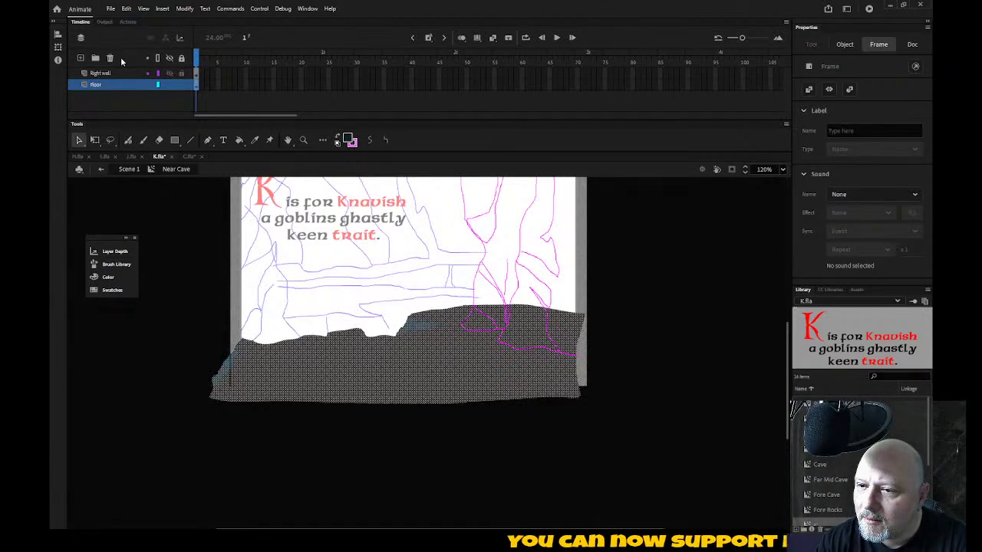
pyautogui.press('Down')
pyautogui.press('Down')
pyautogui.press('Down')
pyautogui.press('Down')
pyautogui.press('Down')
pyautogui.press('Down')
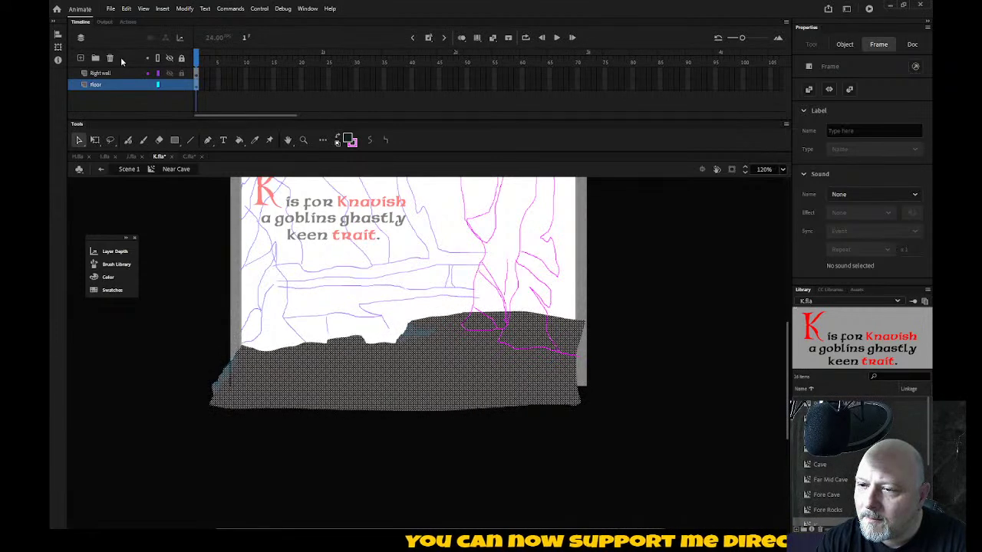
pyautogui.press('Up')
pyautogui.press('Up')
pyautogui.press('Up')
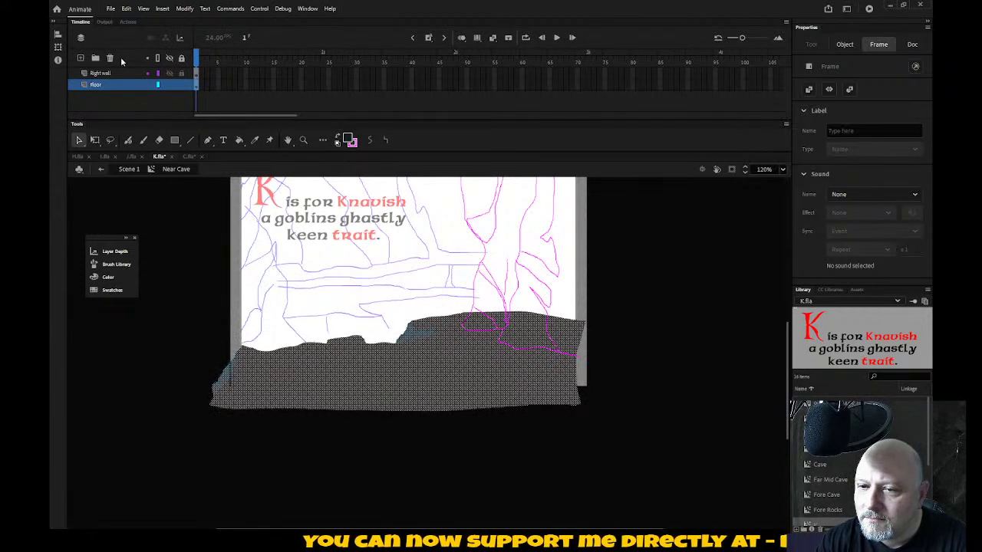
pyautogui.press('Down')
pyautogui.press('Down')
pyautogui.press('Down')
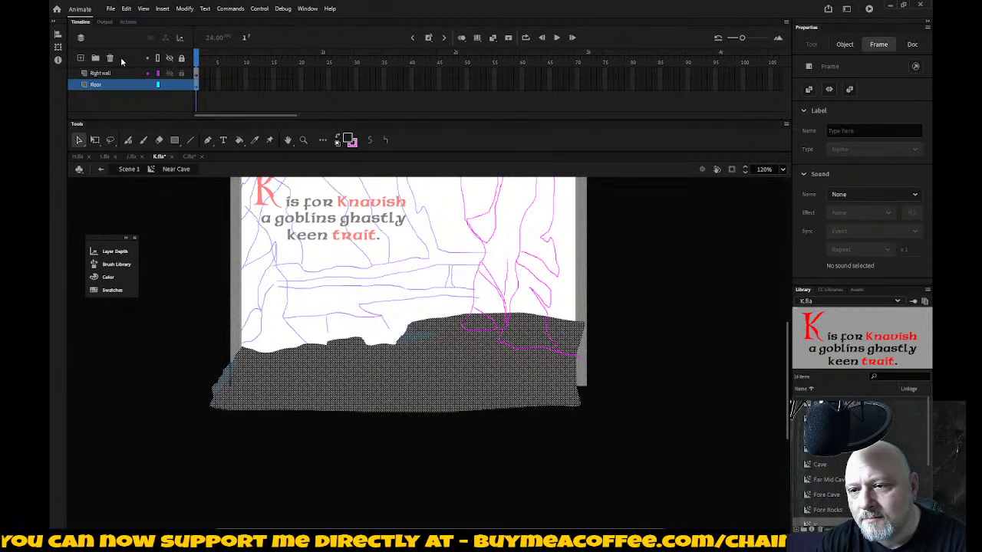
pyautogui.press('Up')
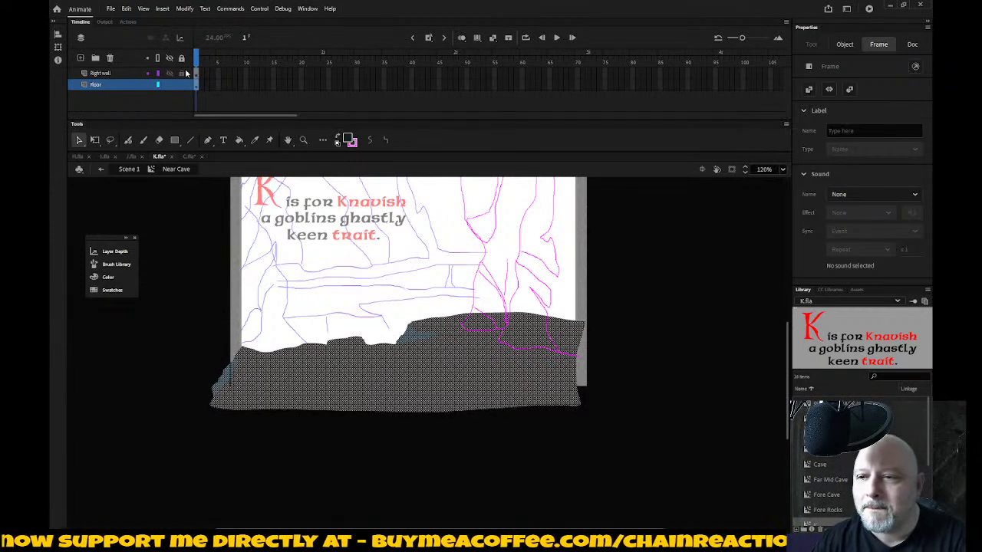
pyautogui.click(429, 476)
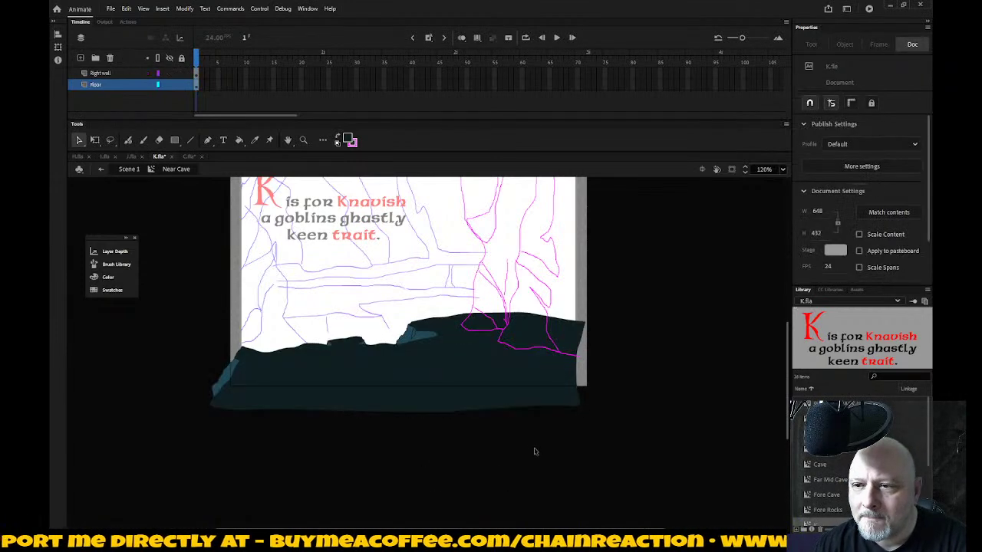
# Step: On the Right wall layer, brush magenta lines across the wall's upper edge and around its outer side beyond the page border, closing the outline
pyautogui.click(125, 72)
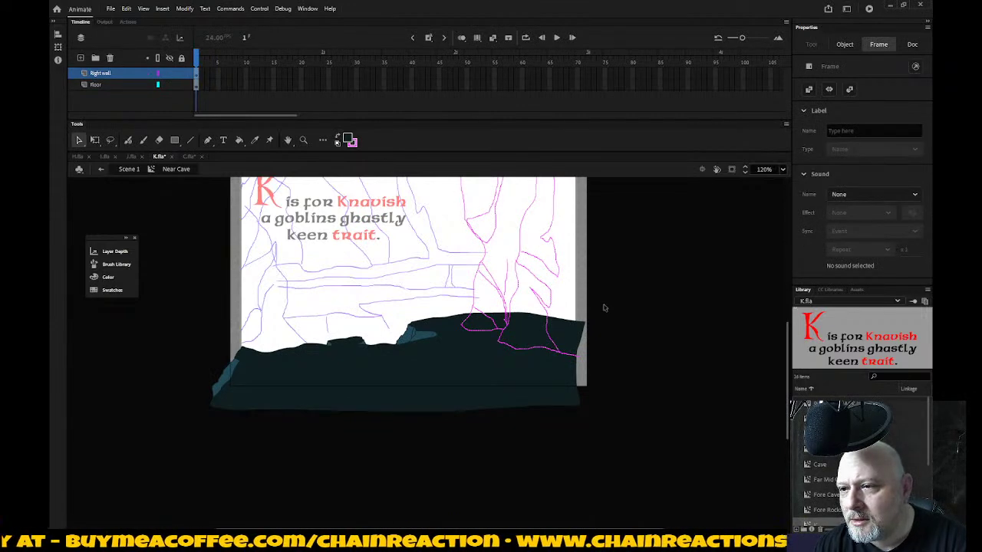
pyautogui.scroll(3, 603, 308)
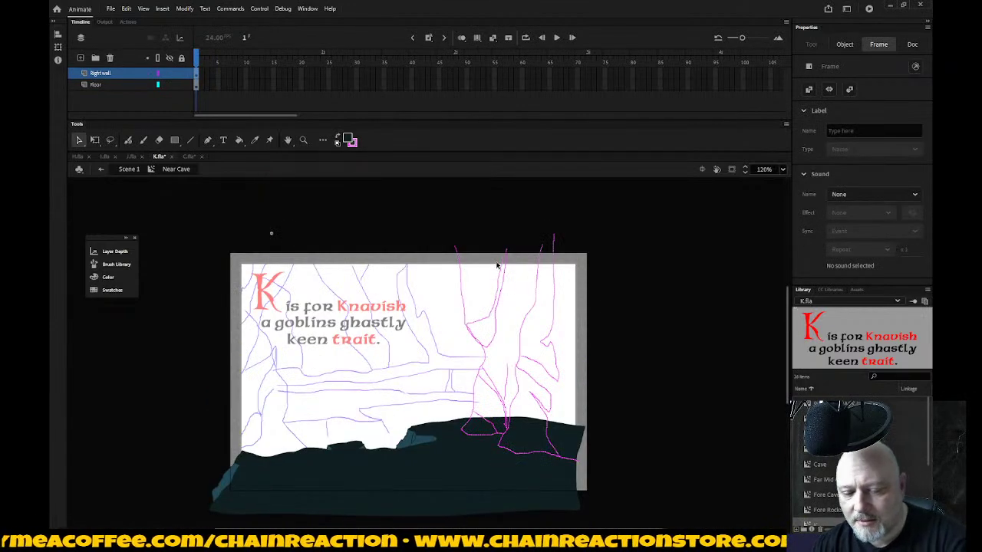
pyautogui.click(491, 321)
pyautogui.press('i')
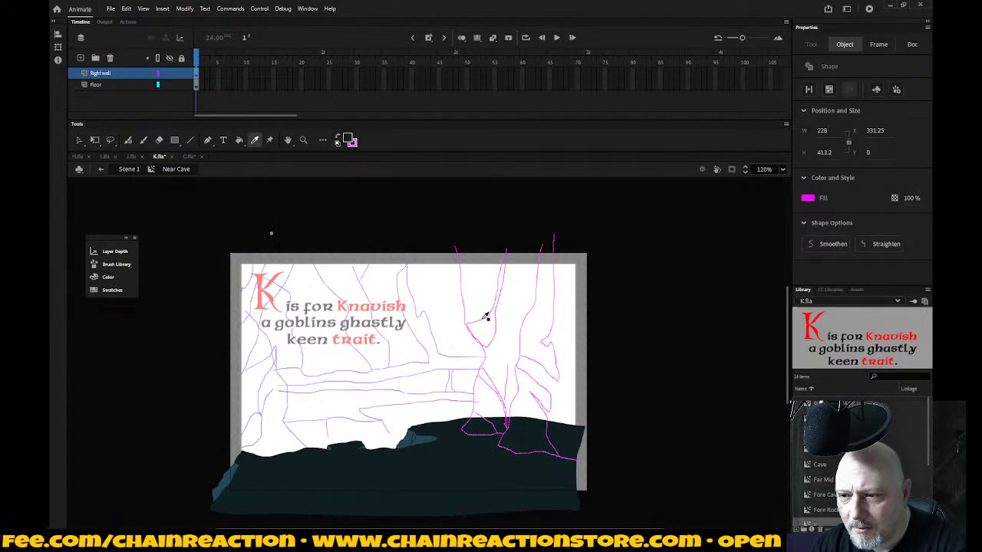
pyautogui.click(485, 317)
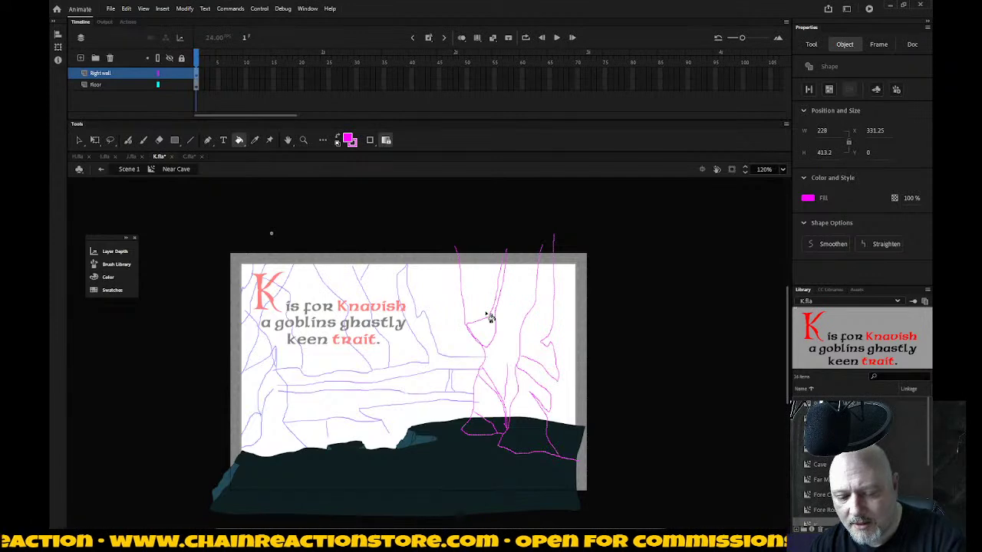
pyautogui.press('b')
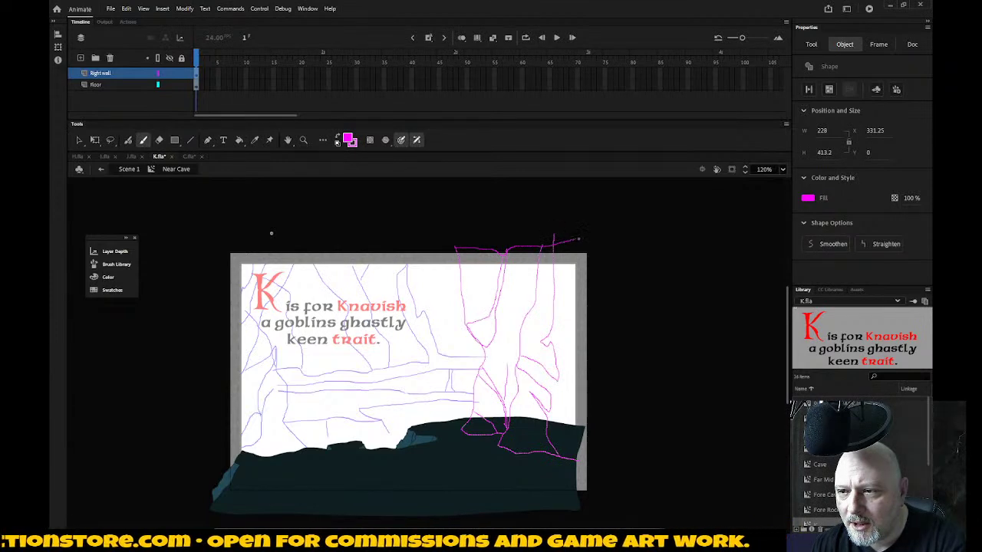
pyautogui.moveTo(621, 270); pyautogui.dragTo(649, 436)
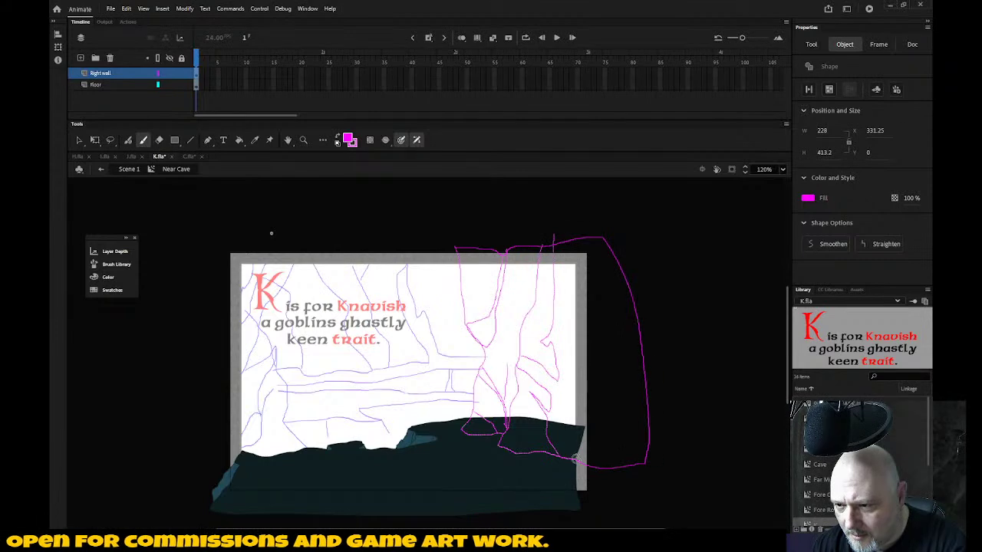
pyautogui.moveTo(577, 459); pyautogui.dragTo(591, 456)
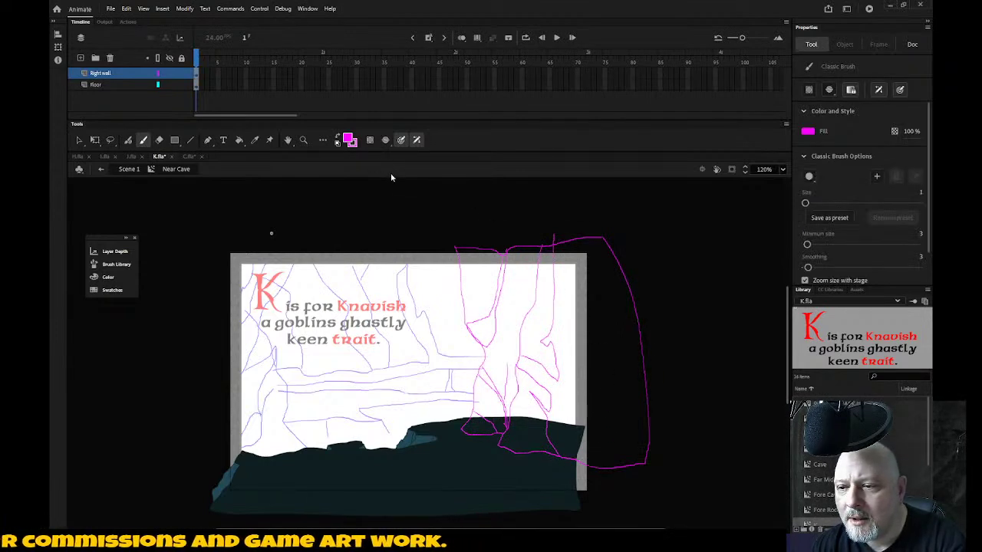
# Step: Recolour all the Right wall layer's line art from magenta to the floor rock face's teal, 234957
pyautogui.click(349, 140)
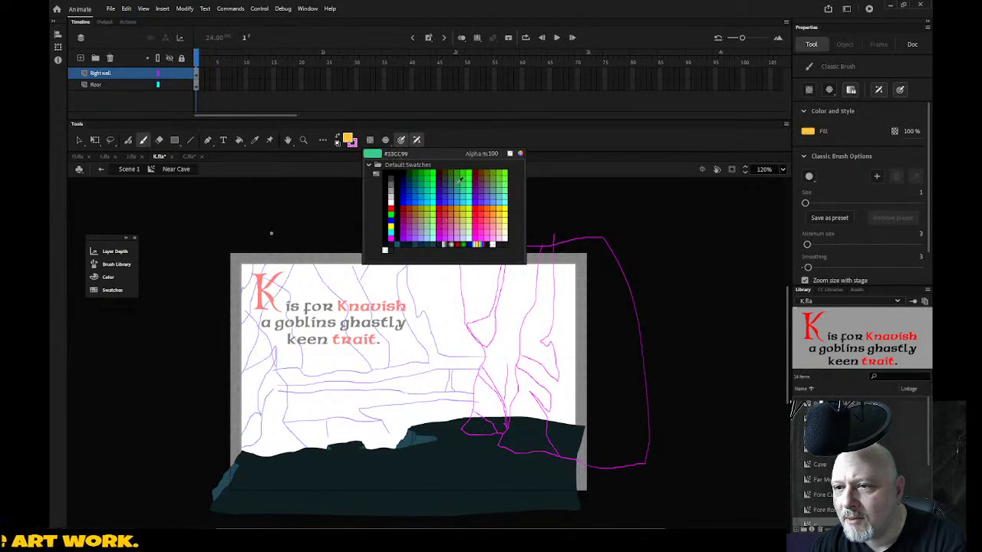
pyautogui.press('Escape')
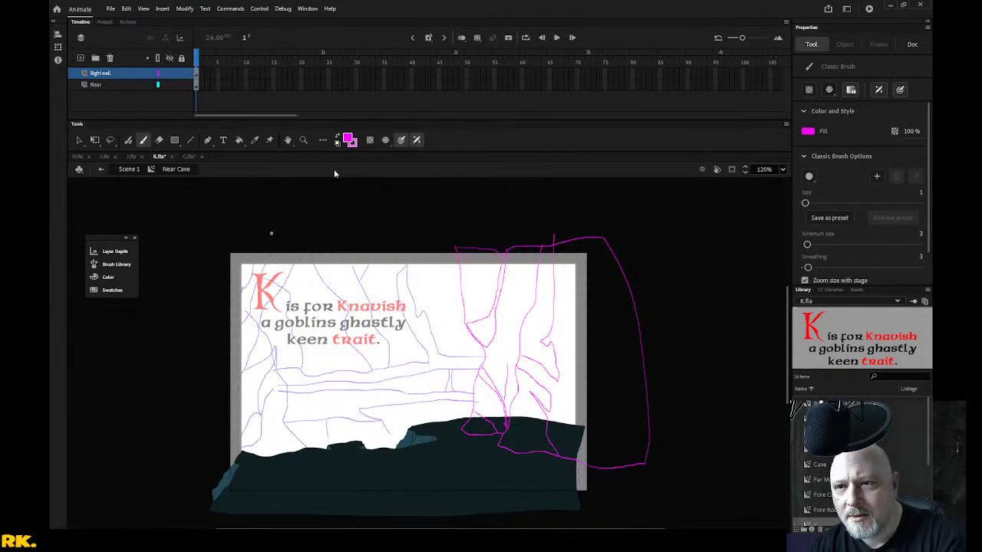
pyautogui.click(133, 75)
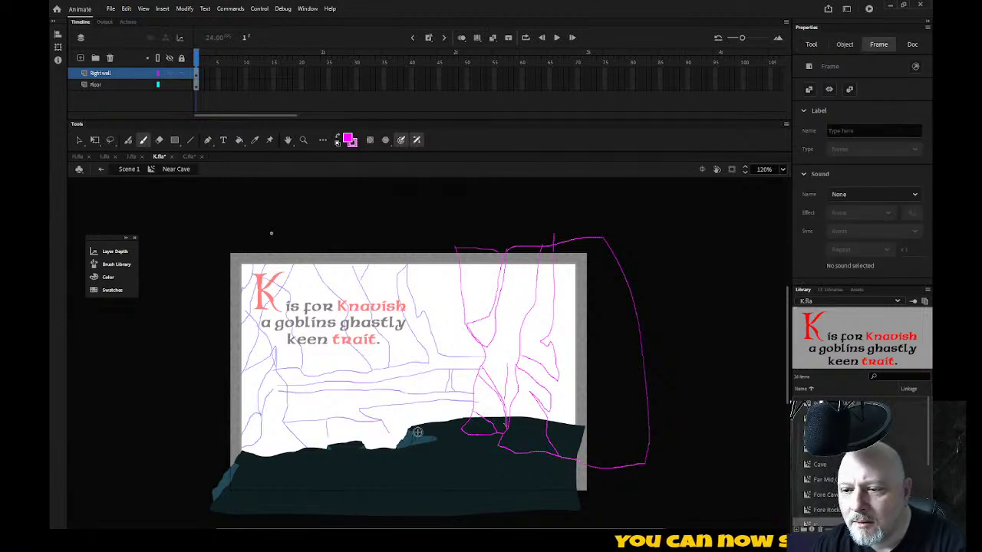
pyautogui.click(349, 139)
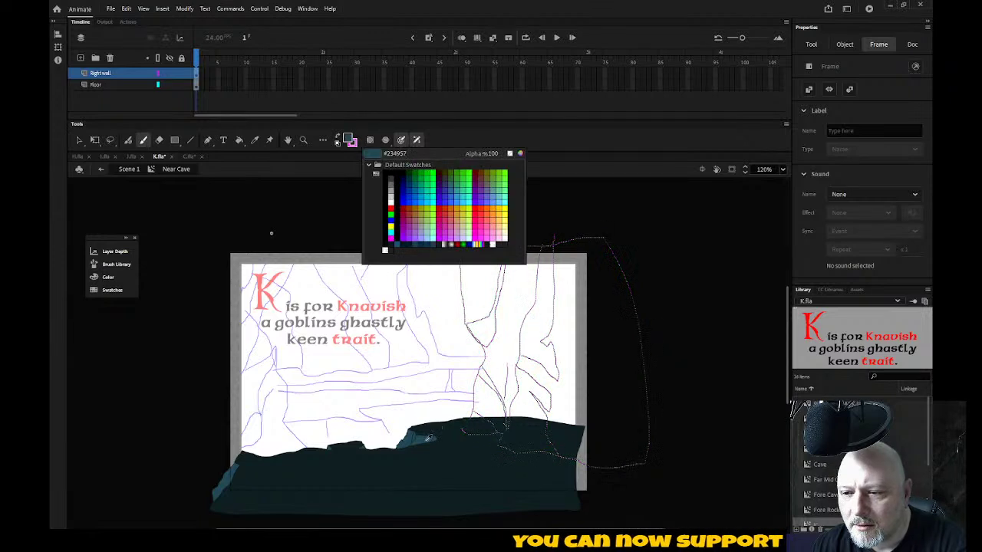
pyautogui.click(424, 436)
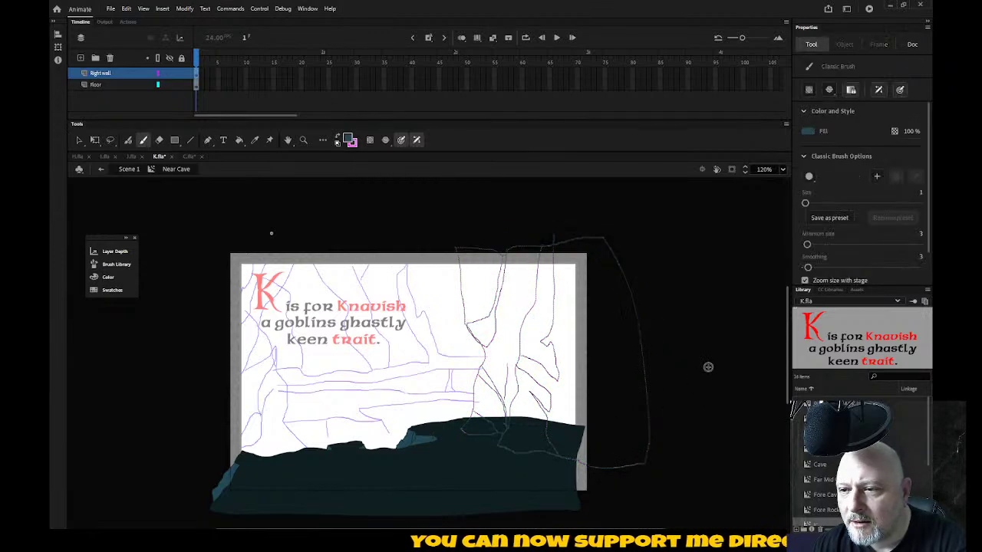
# Step: Lighten the teal fill colour and fill every enclosed section of the right wall with it
pyautogui.click(349, 140)
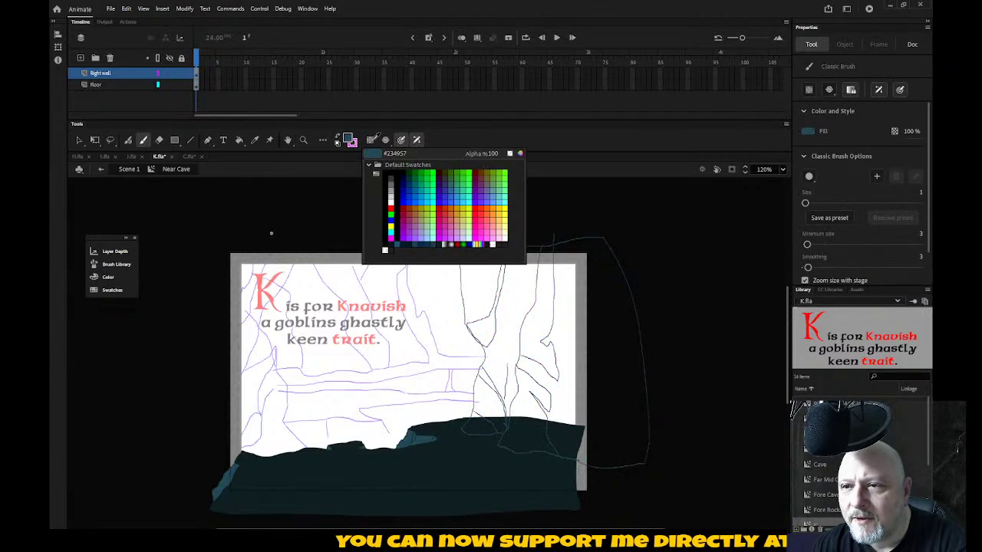
pyautogui.click(521, 154)
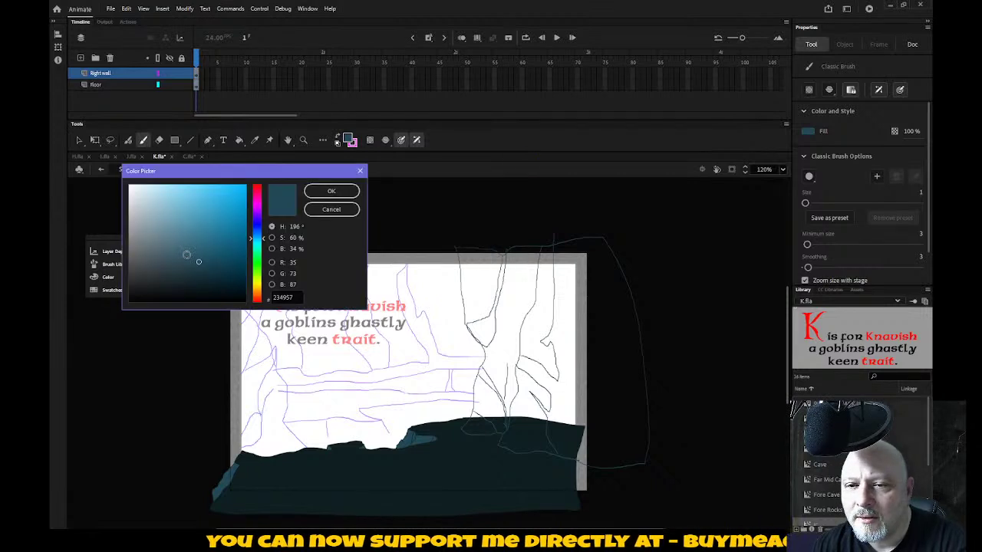
pyautogui.click(331, 191)
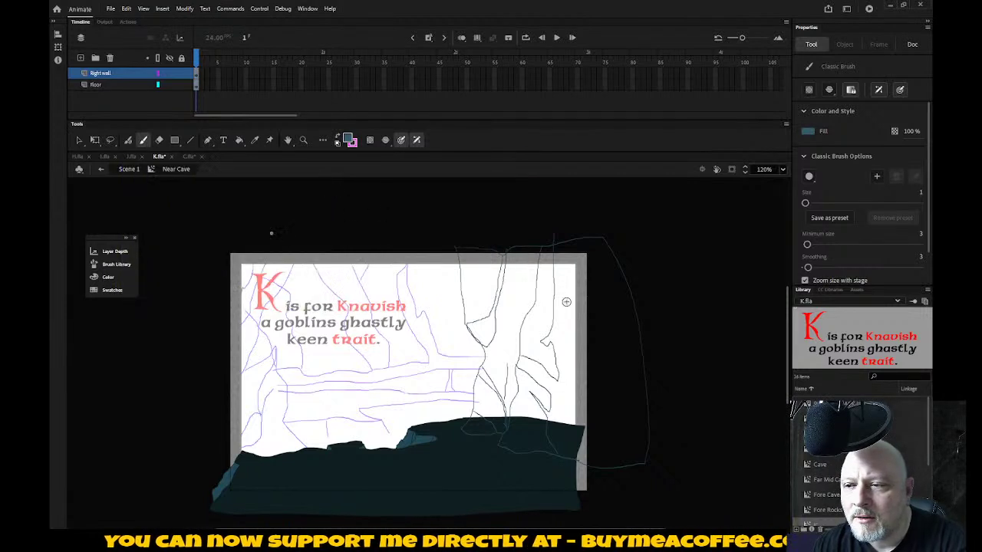
pyautogui.press('k')
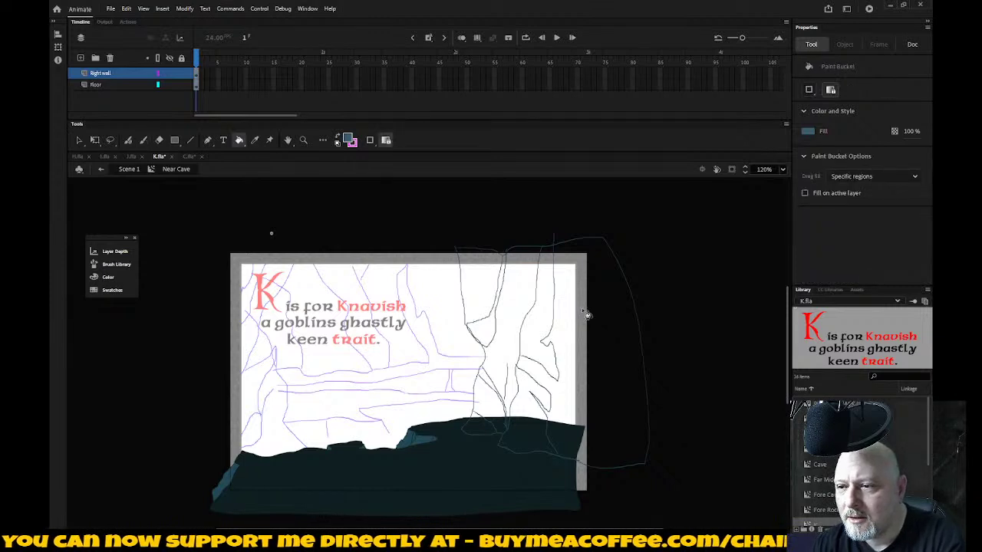
pyautogui.click(583, 311)
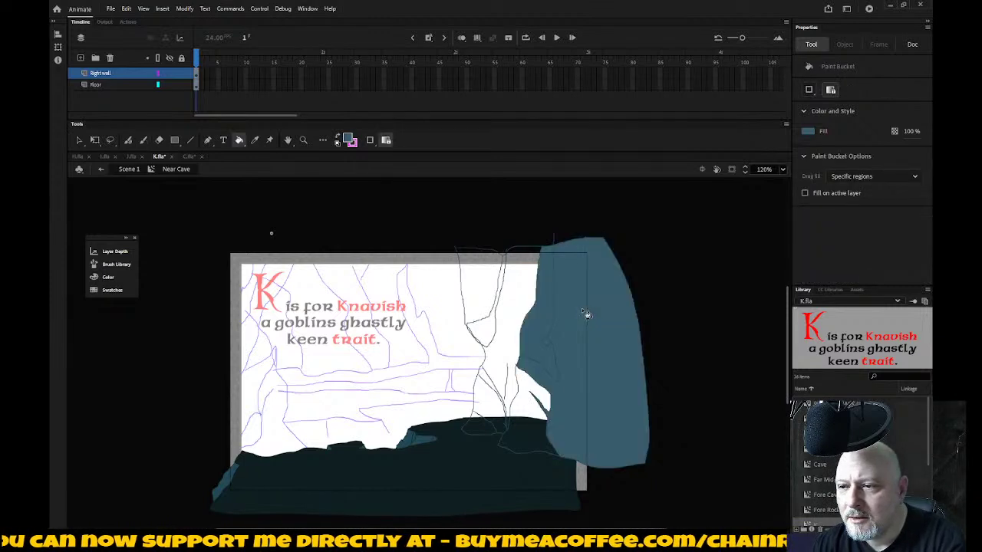
pyautogui.click(528, 406)
pyautogui.click(508, 358)
pyautogui.click(486, 340)
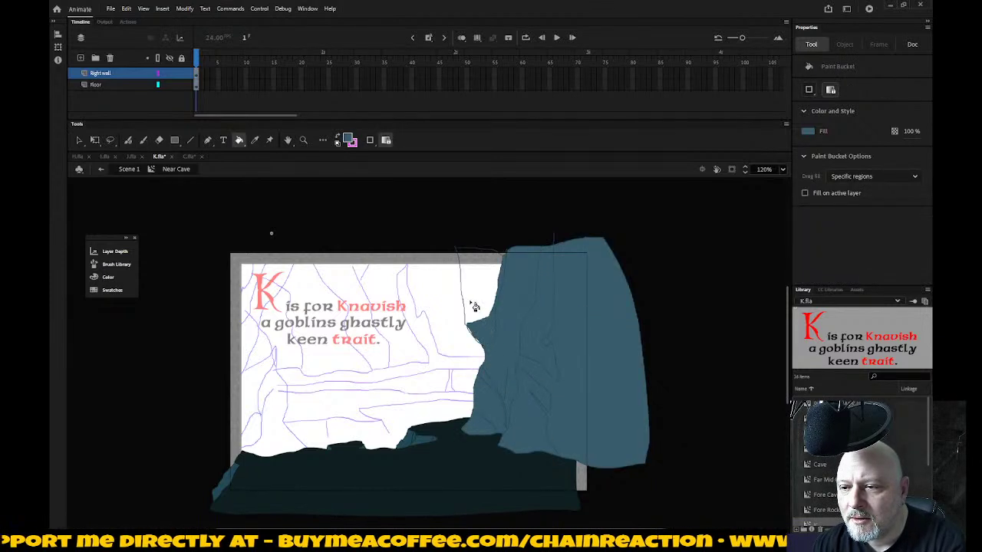
pyautogui.click(469, 303)
# Step: Fill the thin unfilled slivers along the right wall's inner edge, beside the jutting rock, with the same teal
pyautogui.press('z')
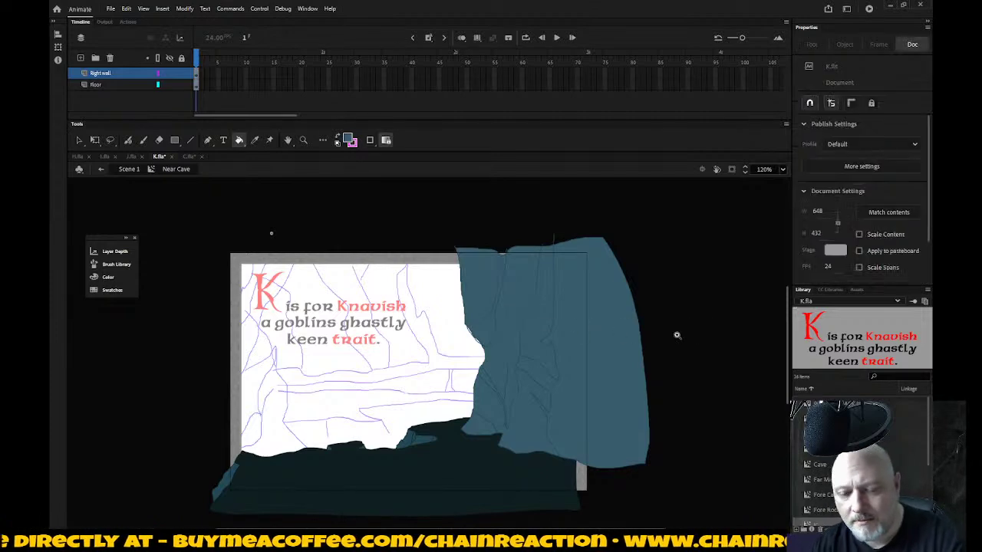
pyautogui.moveTo(404, 220); pyautogui.dragTo(591, 491)
pyautogui.moveTo(285, 276); pyautogui.dragTo(399, 378)
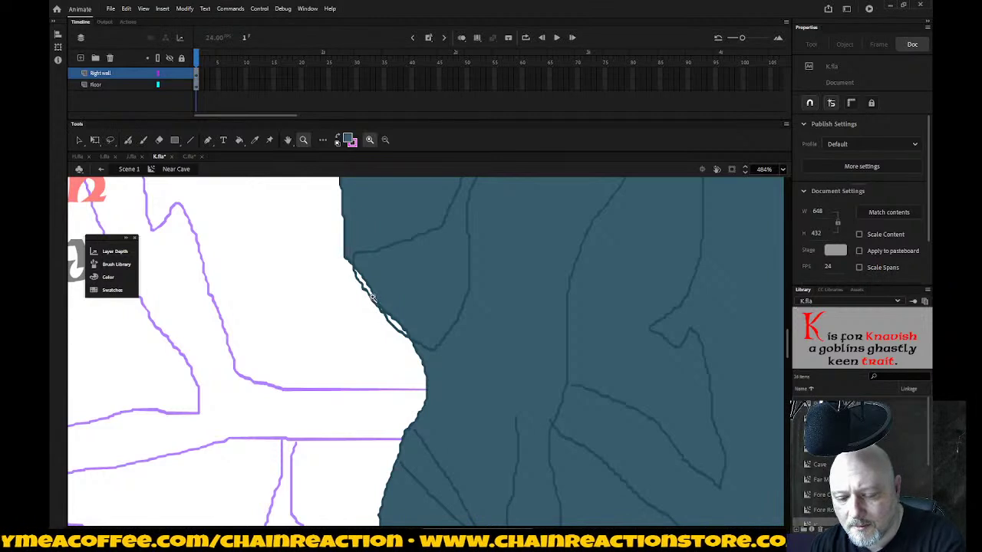
pyautogui.press('k')
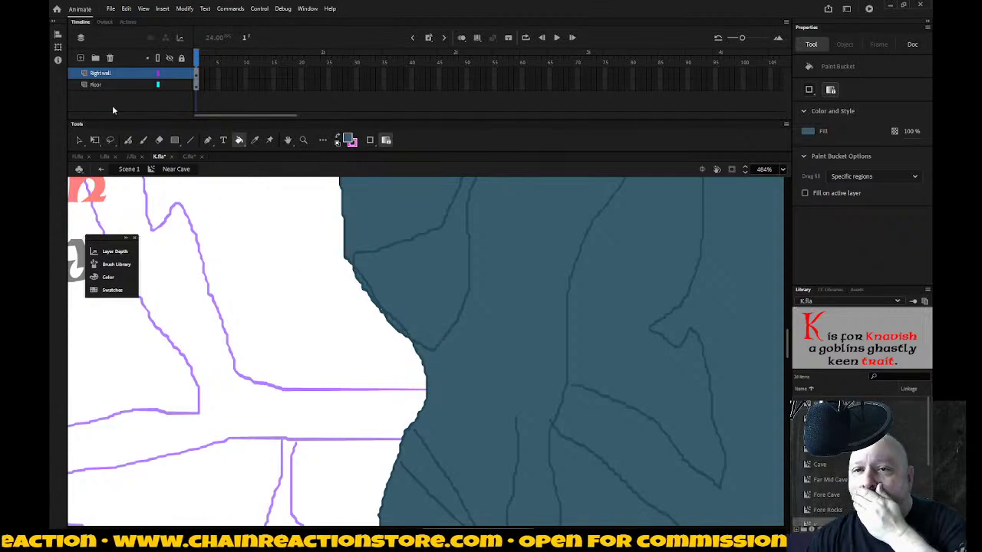
# Step: Select all the artwork on the Right wall layer, smooth its shapes, and deselect it
pyautogui.click(130, 73)
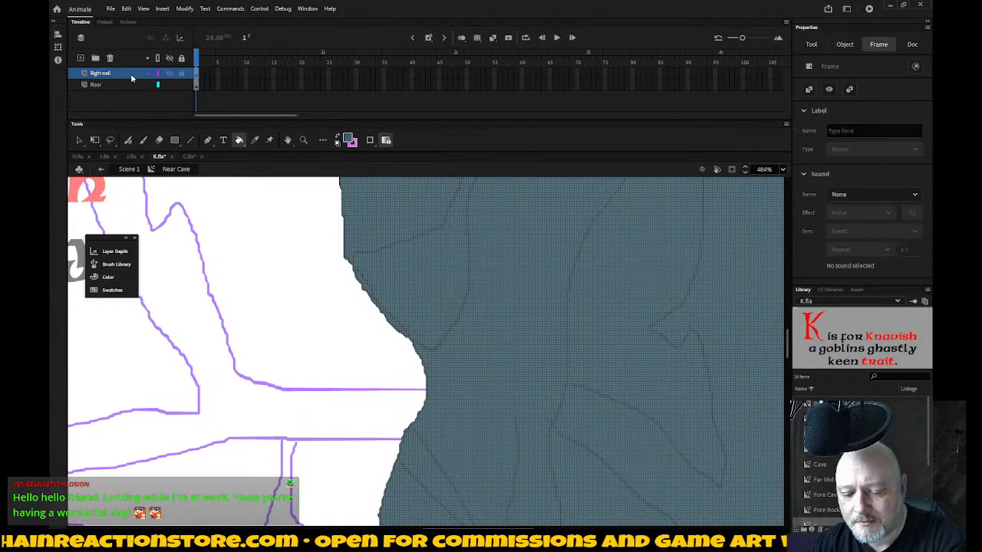
pyautogui.press('v')
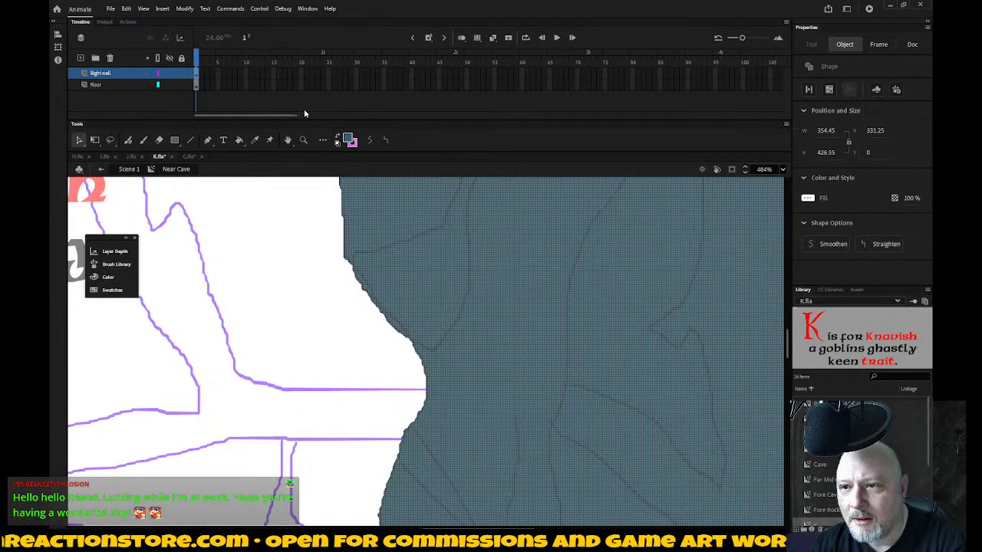
pyautogui.click(371, 142)
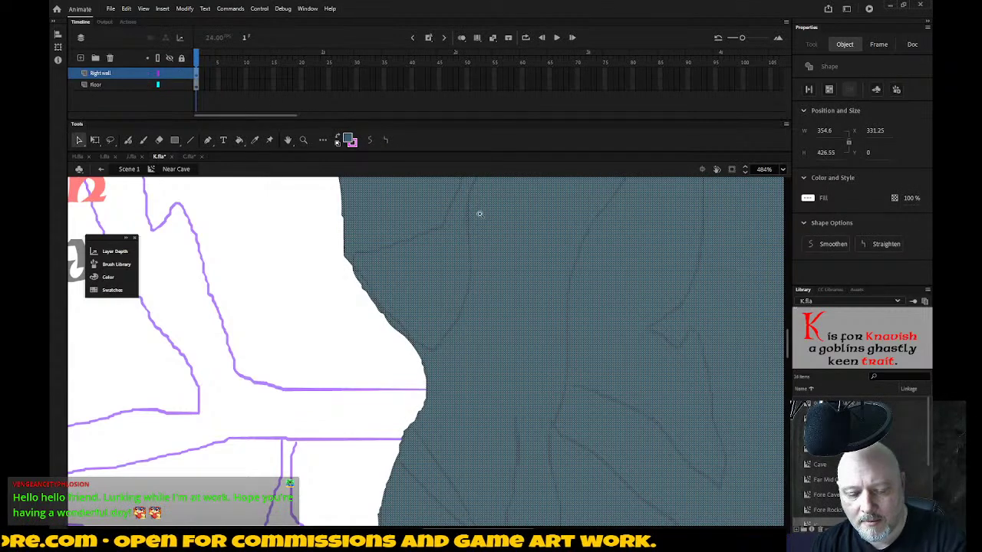
pyautogui.press('z')
pyautogui.keyDown('alt'); pyautogui.click(511, 247); pyautogui.keyUp('alt')
pyautogui.keyDown('alt'); pyautogui.click(504, 284); pyautogui.keyUp('alt')
pyautogui.click(79, 139)
pyautogui.click(403, 286)
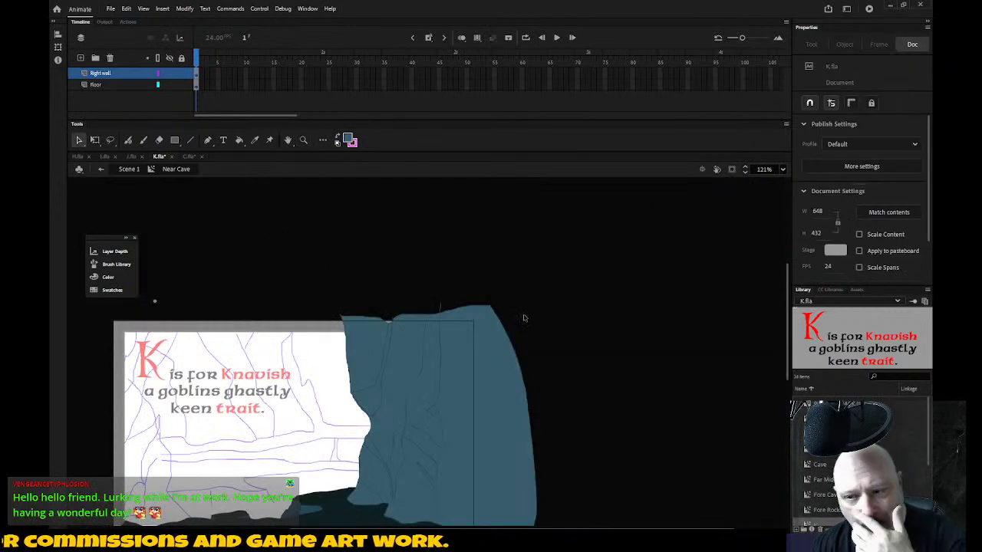
# Step: Leave the Near Cave symbol for the main scene and lock the Near Cave layer
pyautogui.scroll(-3, 524, 317)
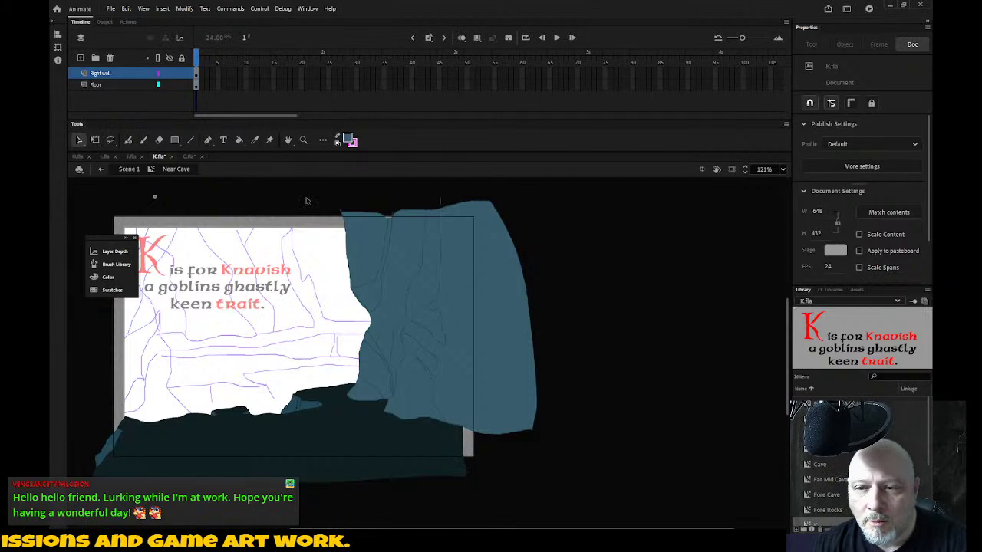
pyautogui.click(100, 169)
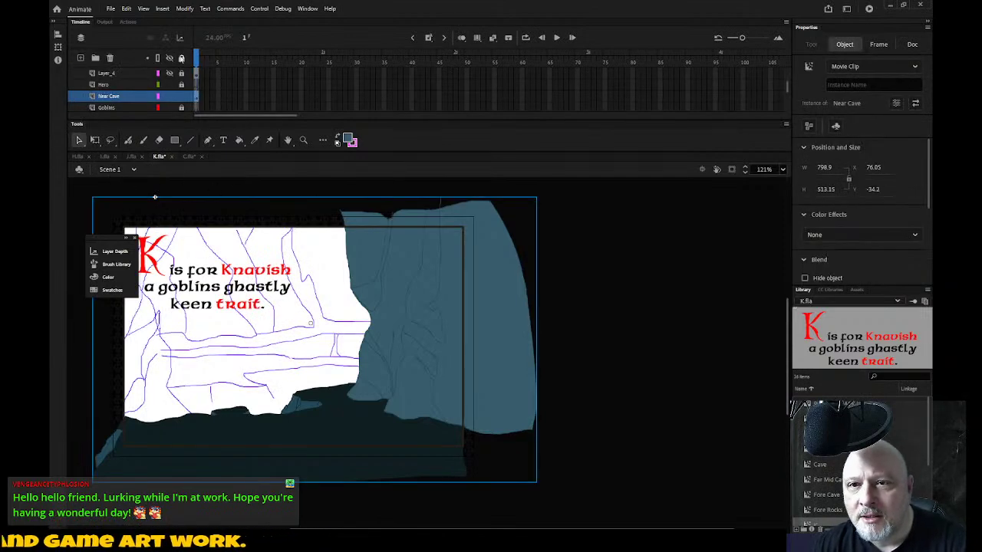
pyautogui.click(182, 96)
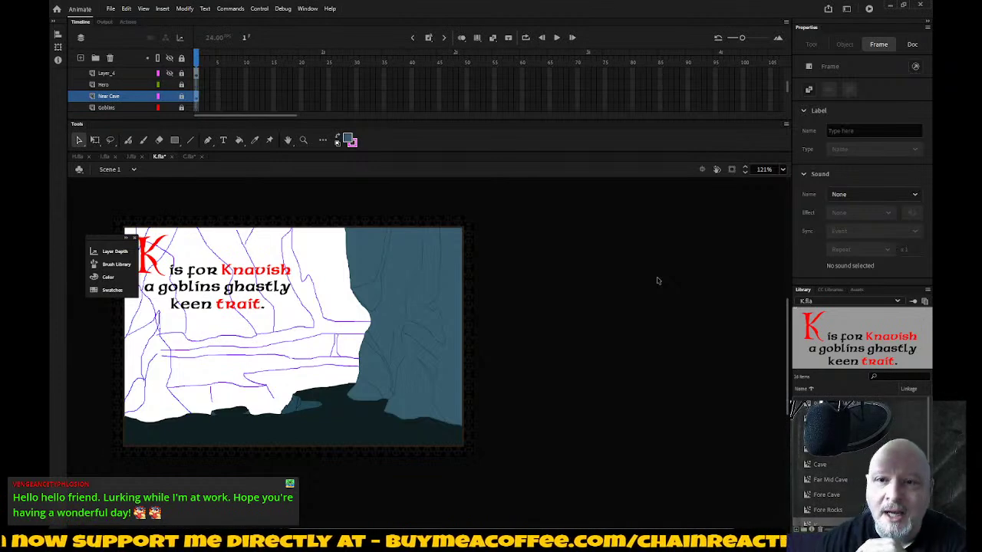
# Step: Switch to the C page document and unlock all of its layers
pyautogui.click(189, 156)
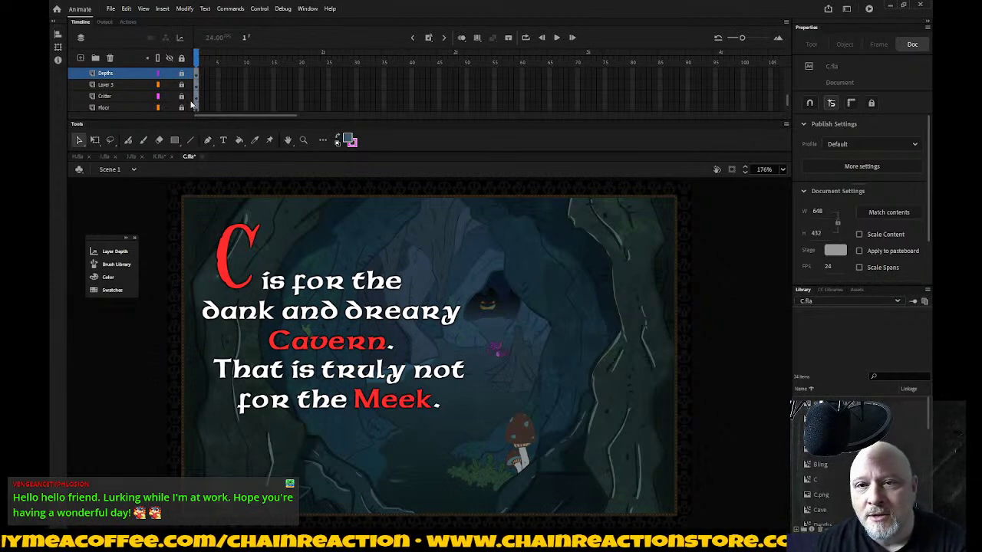
pyautogui.click(181, 58)
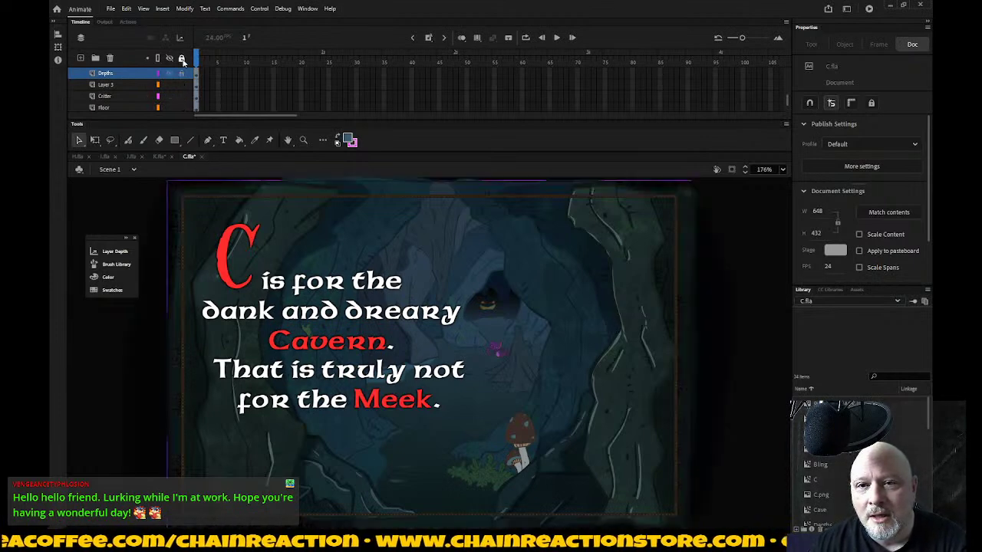
# Step: Hide the layer holding the Shadow 02 clip in C.fla's main scene and open the Fore Cave symbol for editing
pyautogui.doubleClick(191, 221)
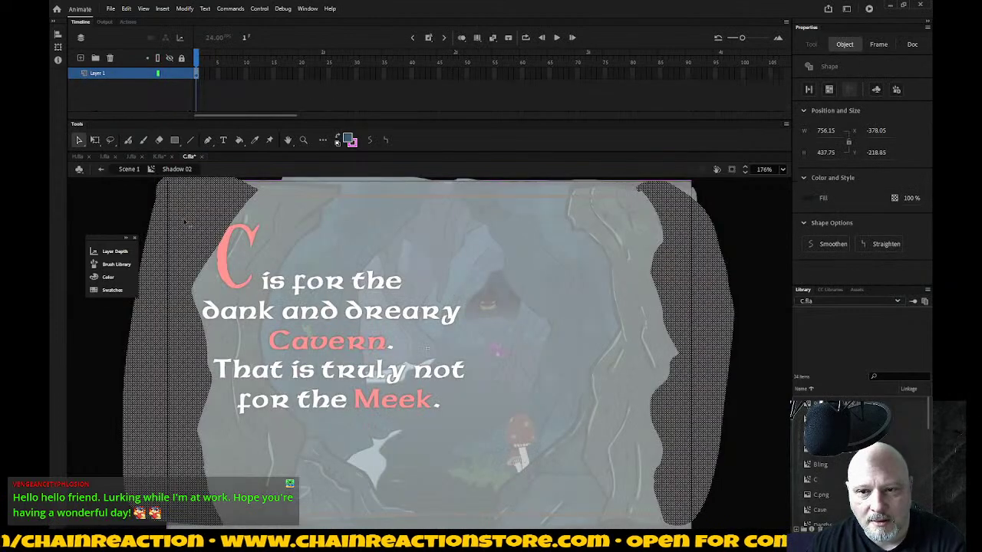
pyautogui.click(98, 200)
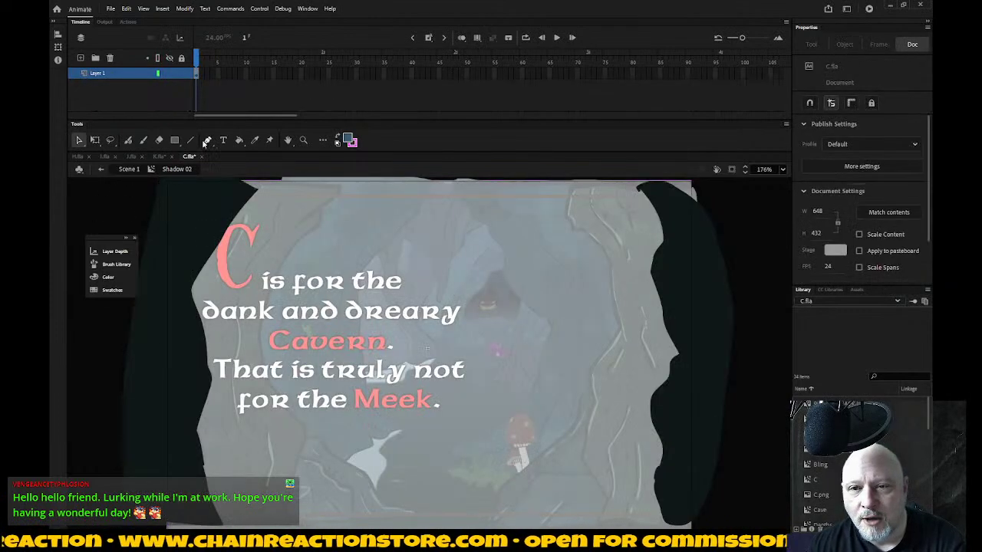
pyautogui.click(101, 170)
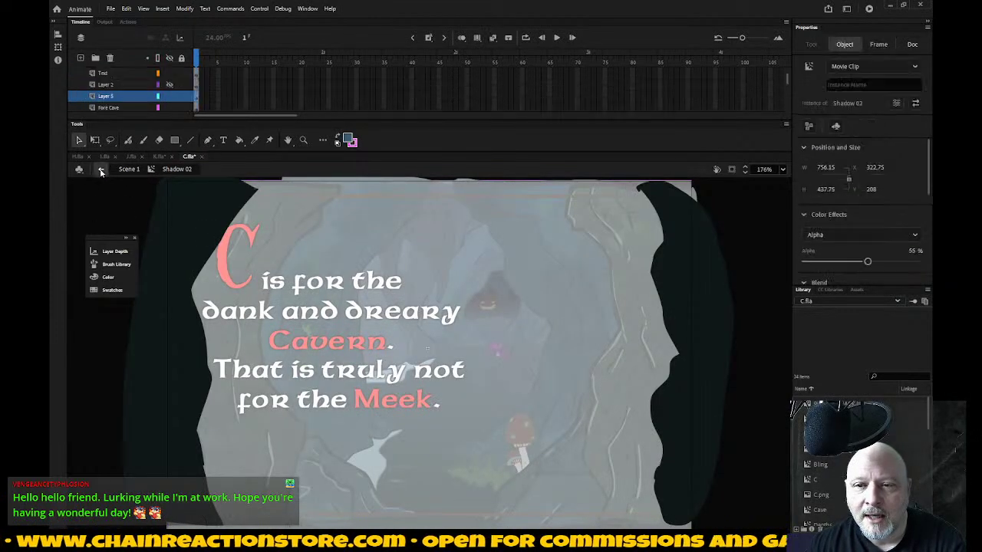
pyautogui.click(170, 95)
pyautogui.click(214, 216)
pyautogui.doubleClick(215, 217)
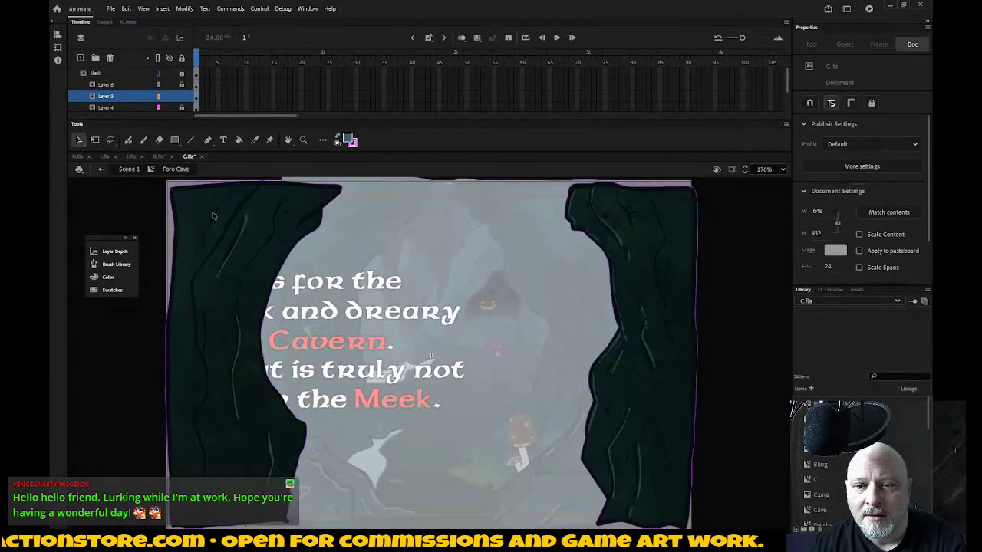
# Step: Unlock all layers inside Fore Cave and hide Layer 4 with the texture clip and the Layer 5 overlay
pyautogui.press('i')
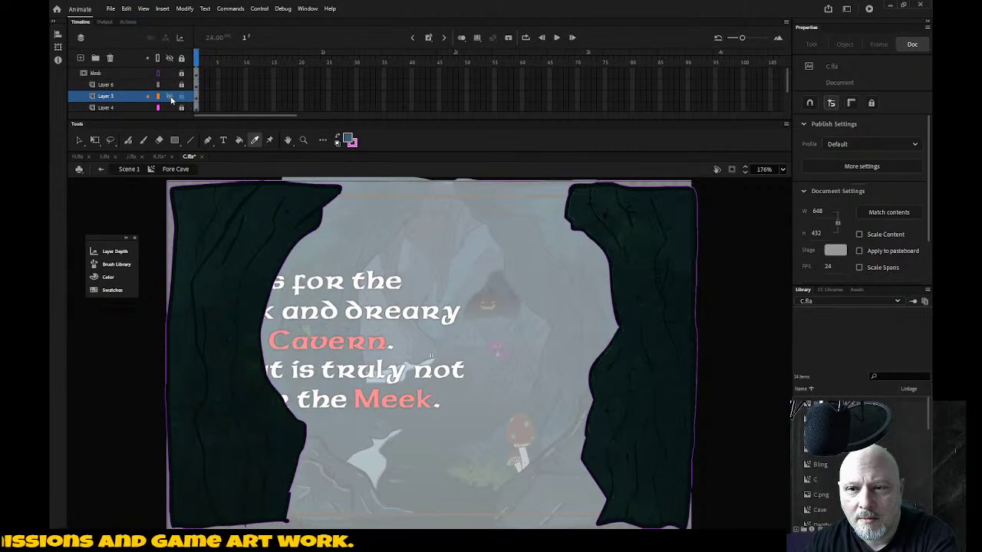
pyautogui.click(181, 58)
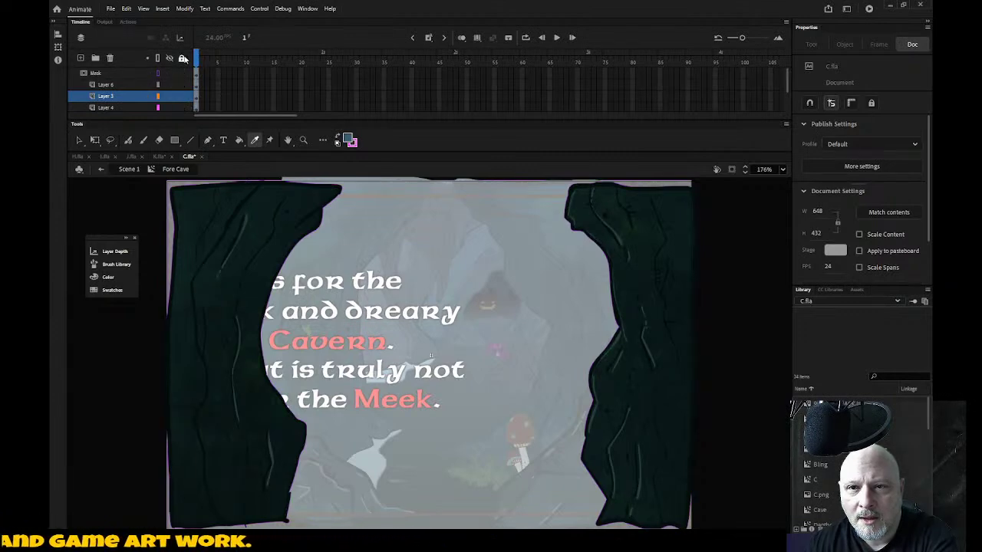
pyautogui.hotkey('ctrl', 'a')
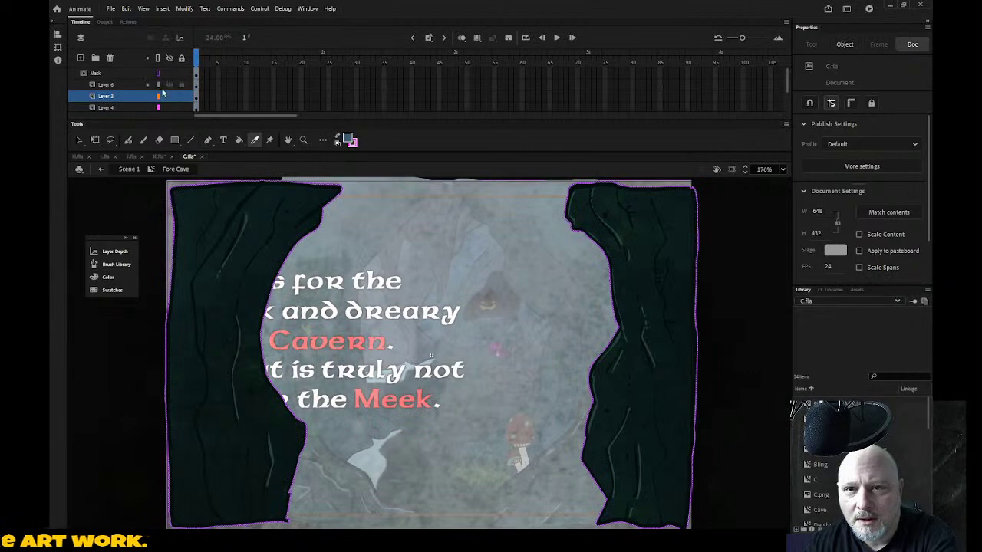
pyautogui.press('v')
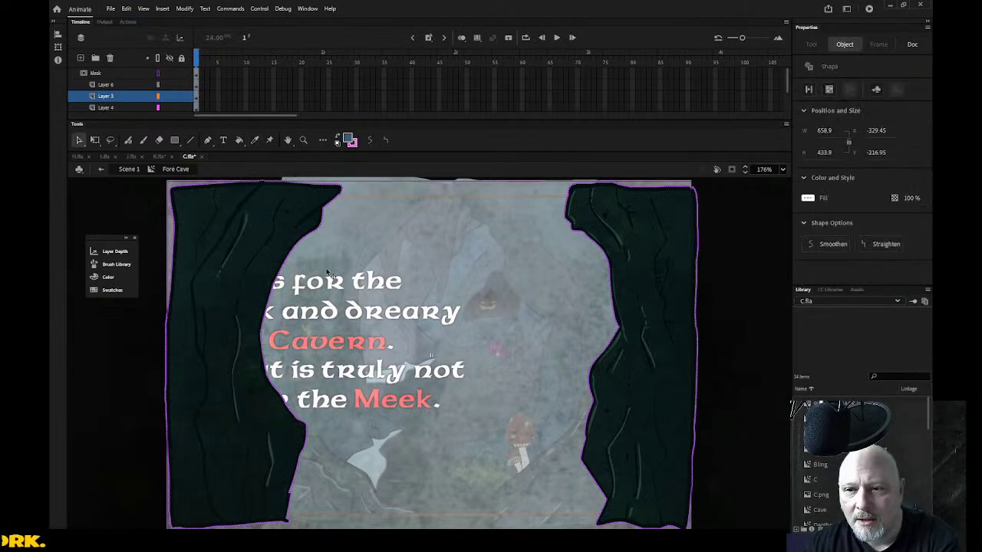
pyautogui.click(224, 109)
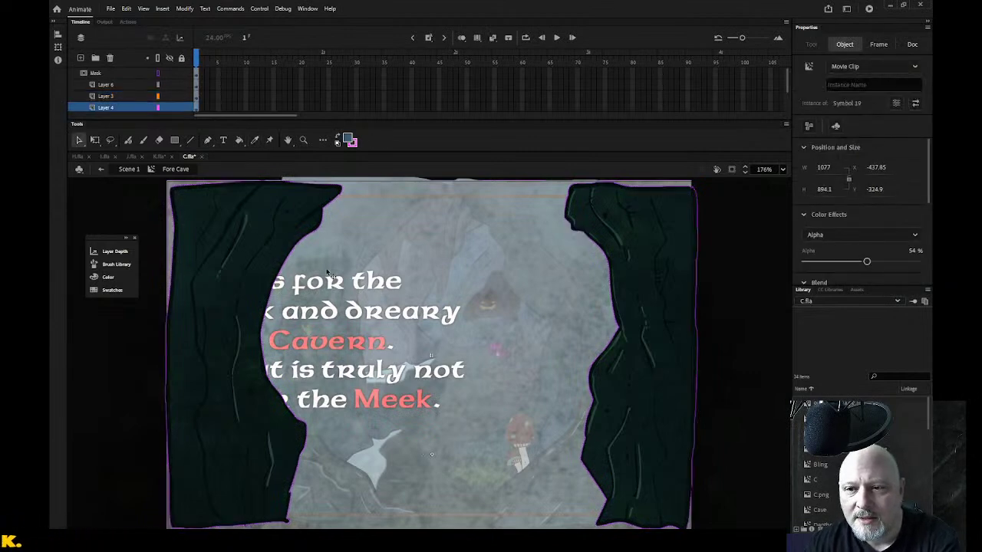
pyautogui.click(168, 107)
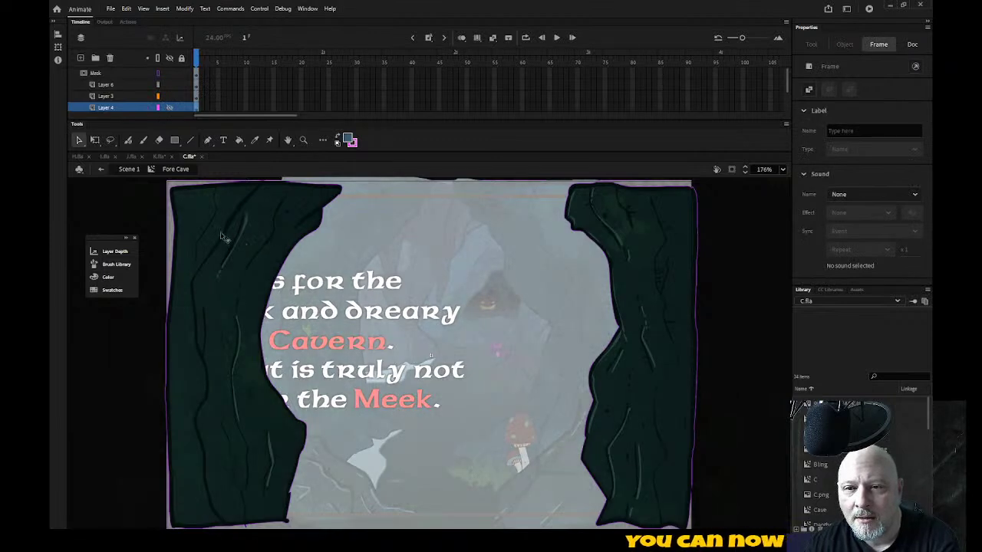
pyautogui.click(220, 231)
pyautogui.click(171, 86)
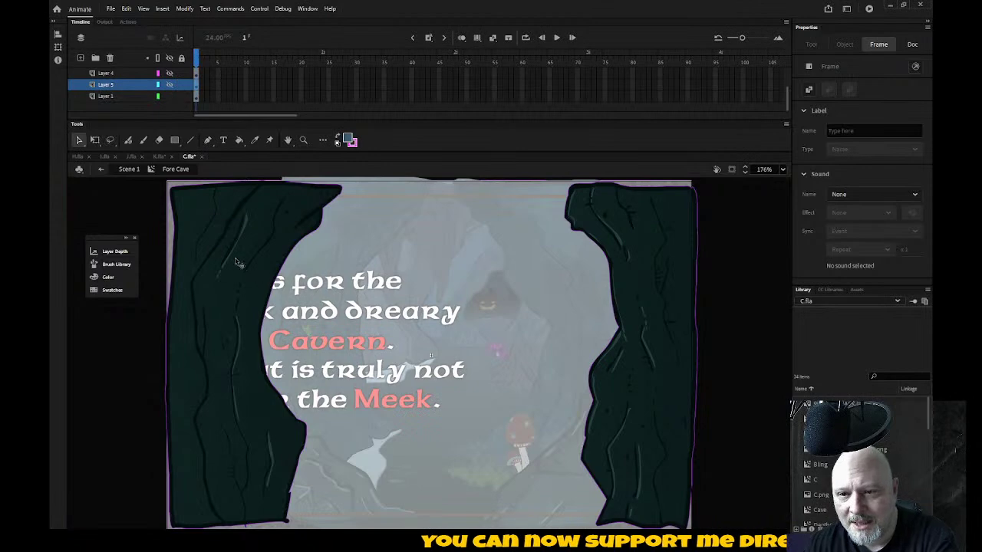
# Step: Sample the dark colour on Fore Cave's left rock wall with the Eyedropper and switch to the K.fla document
pyautogui.press('i')
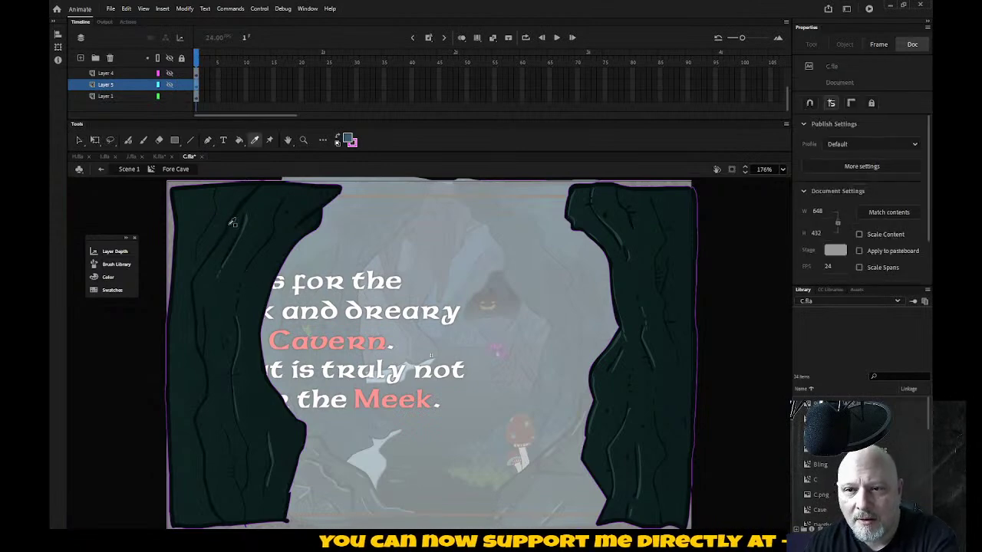
pyautogui.click(233, 222)
pyautogui.click(158, 157)
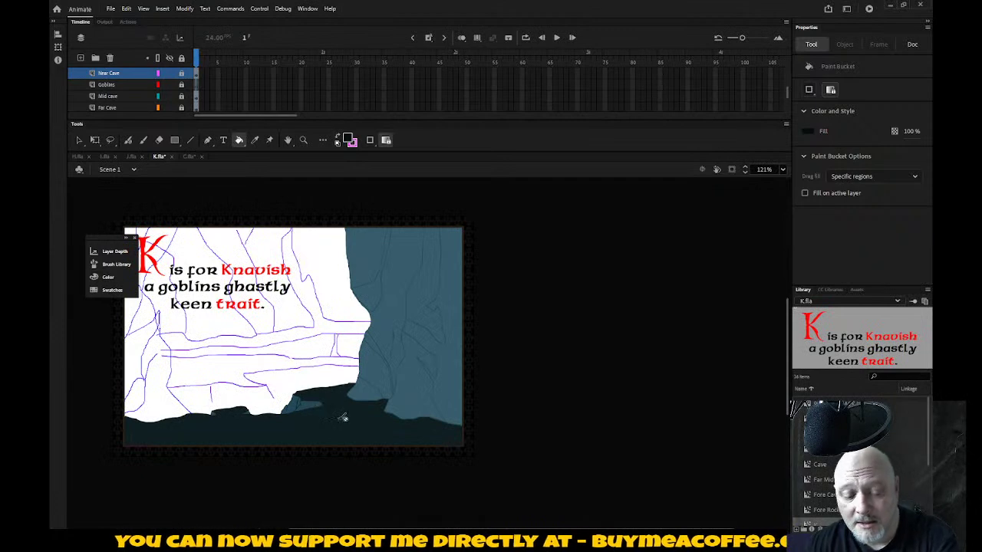
# Step: Unlock the Near Cave layer, open its symbol and fill the cave floor with the sampled dark colour
pyautogui.press('z')
pyautogui.moveTo(98, 386); pyautogui.dragTo(536, 510)
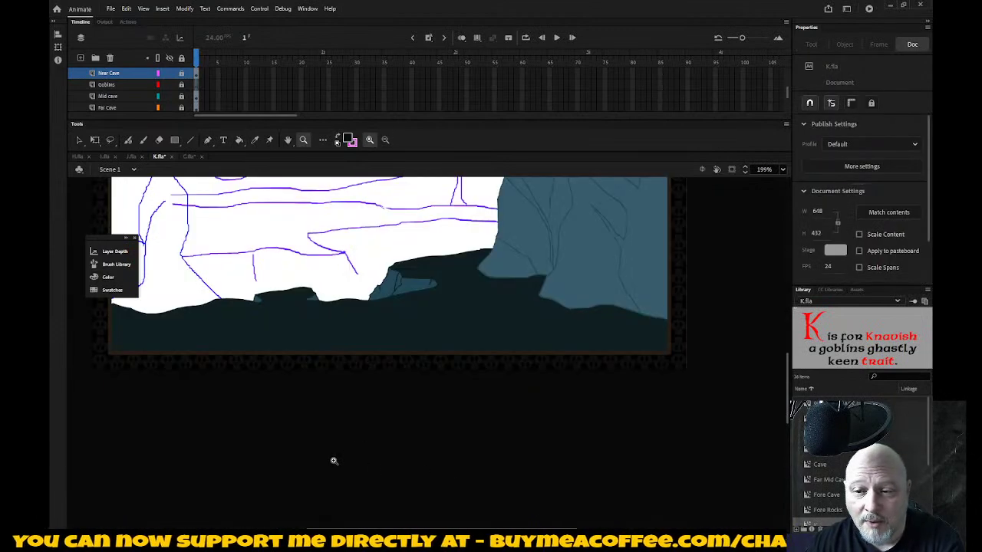
pyautogui.press('k')
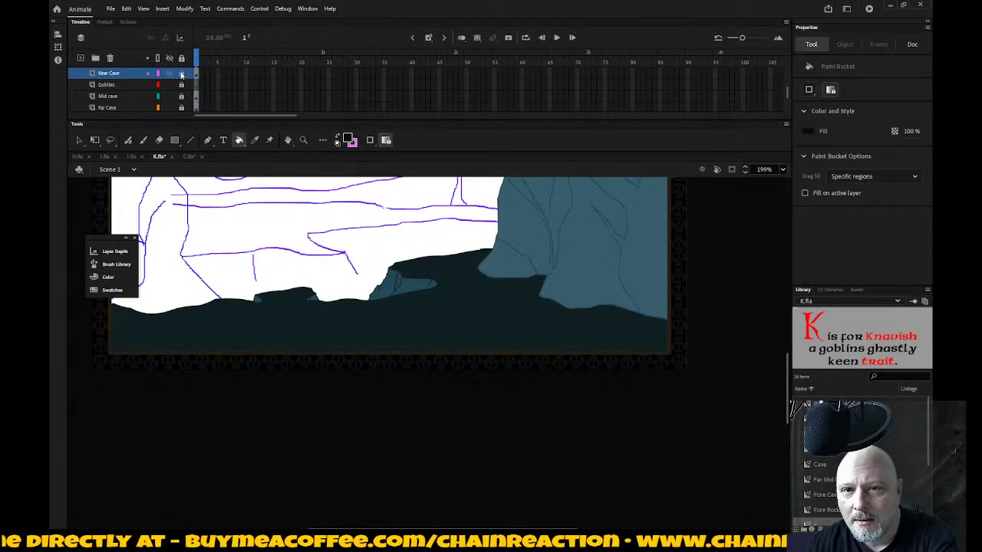
pyautogui.click(182, 75)
pyautogui.click(78, 140)
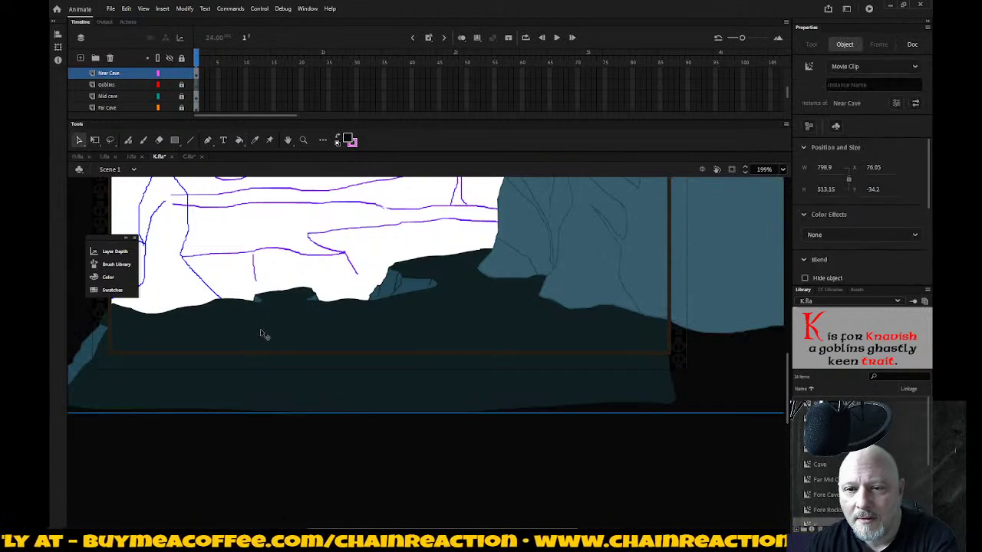
pyautogui.doubleClick(261, 334)
pyautogui.press('k')
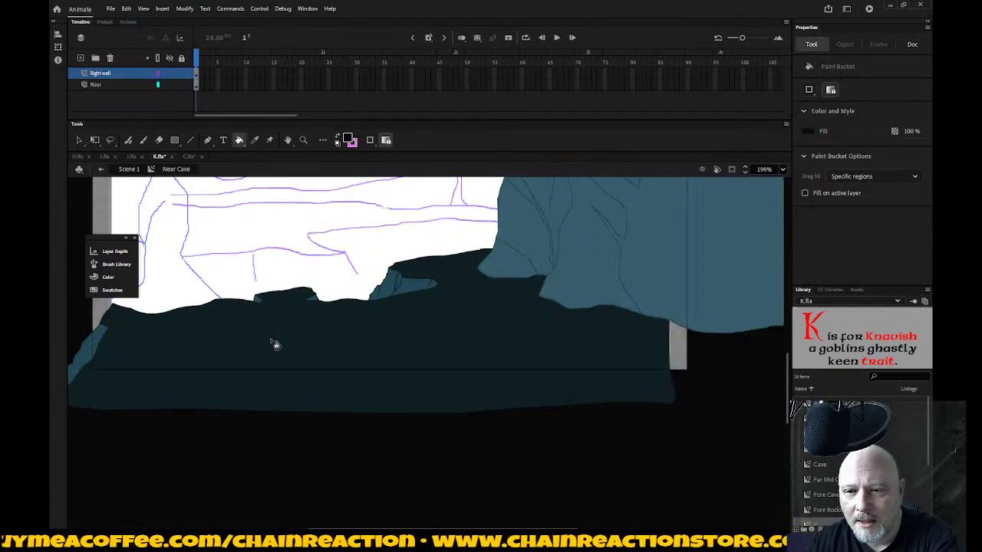
pyautogui.click(275, 345)
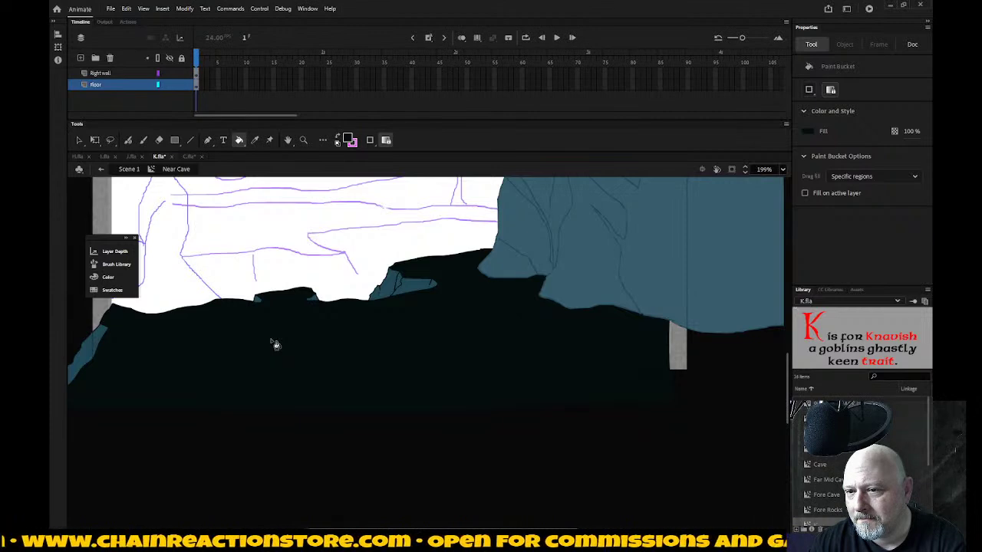
# Step: Sample the dark green wall fill from C.fla's Fore Cave and fill the small blue rock areas around K.fla's floor with it
pyautogui.click(188, 157)
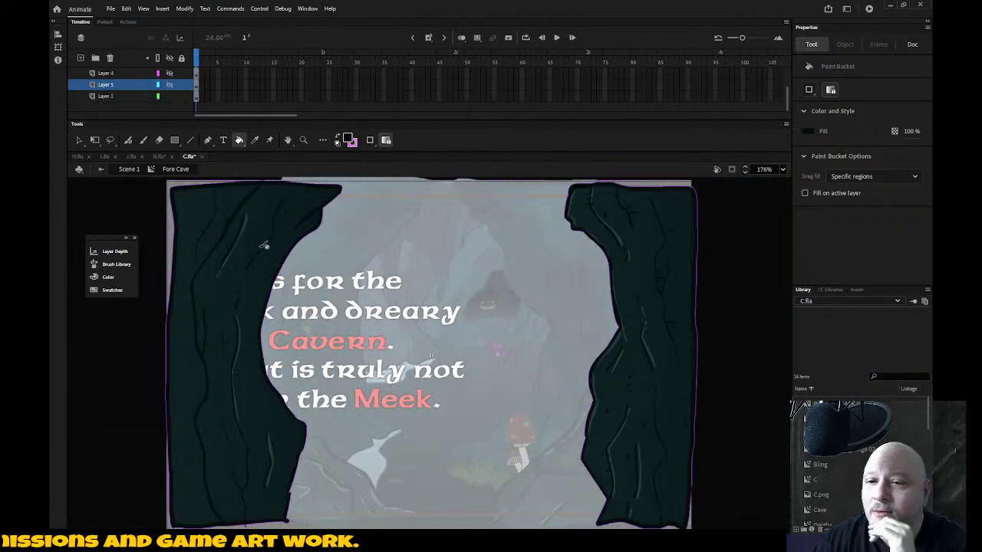
pyautogui.press('i')
pyautogui.click(257, 222)
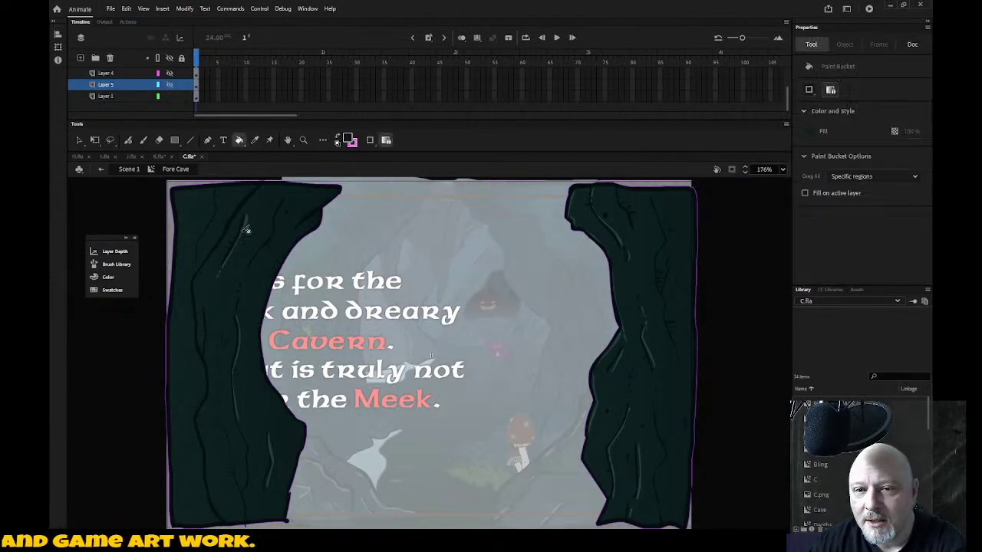
pyautogui.click(159, 157)
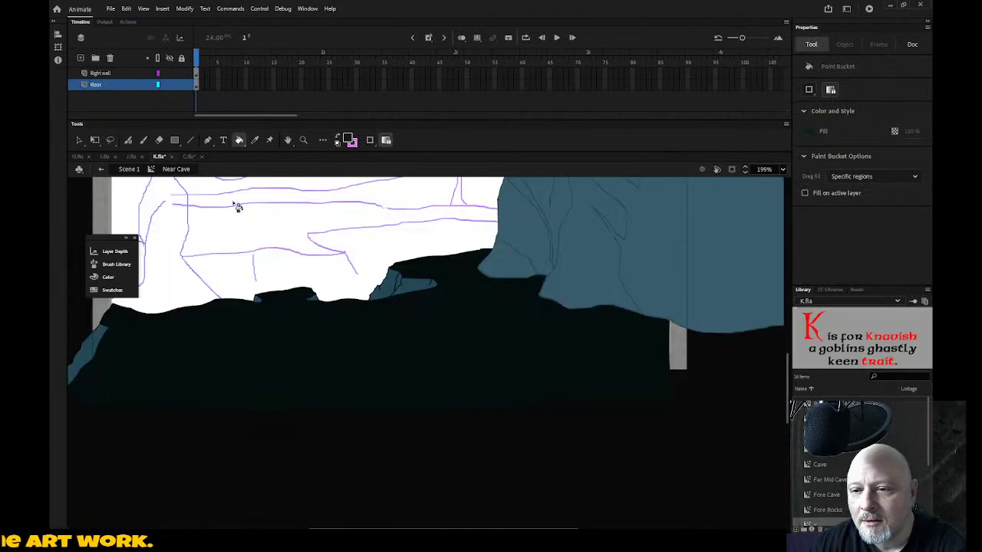
pyautogui.click(393, 292)
pyautogui.click(414, 290)
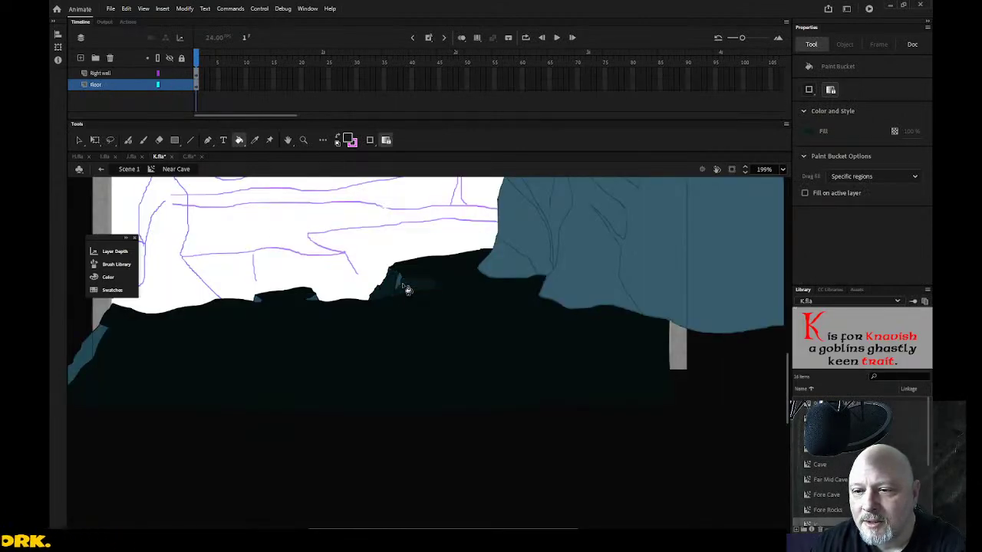
pyautogui.click(314, 299)
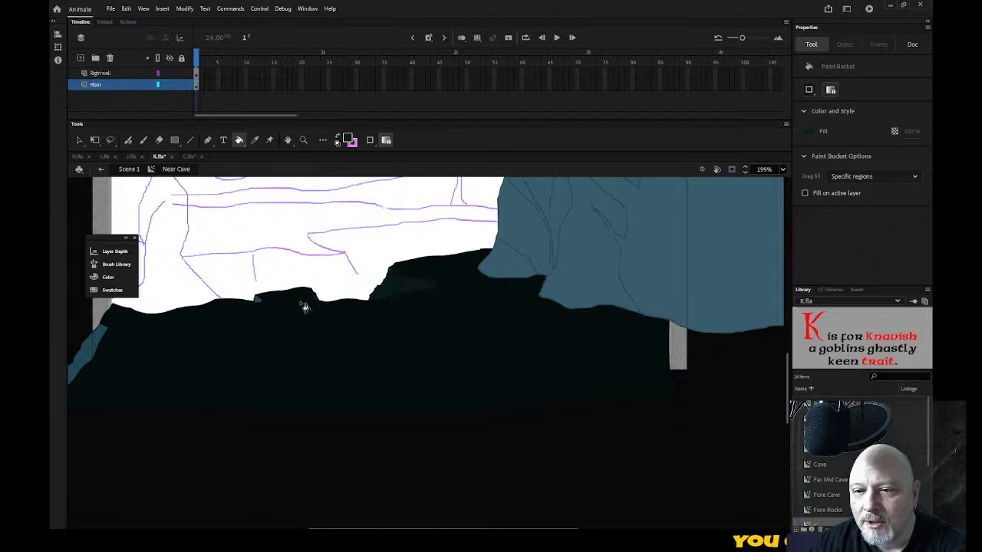
pyautogui.click(100, 337)
# Step: Fill all the blue sections of the right cave wall with the sampled dark green using the Paint Bucket
pyautogui.scroll(5, 744, 423)
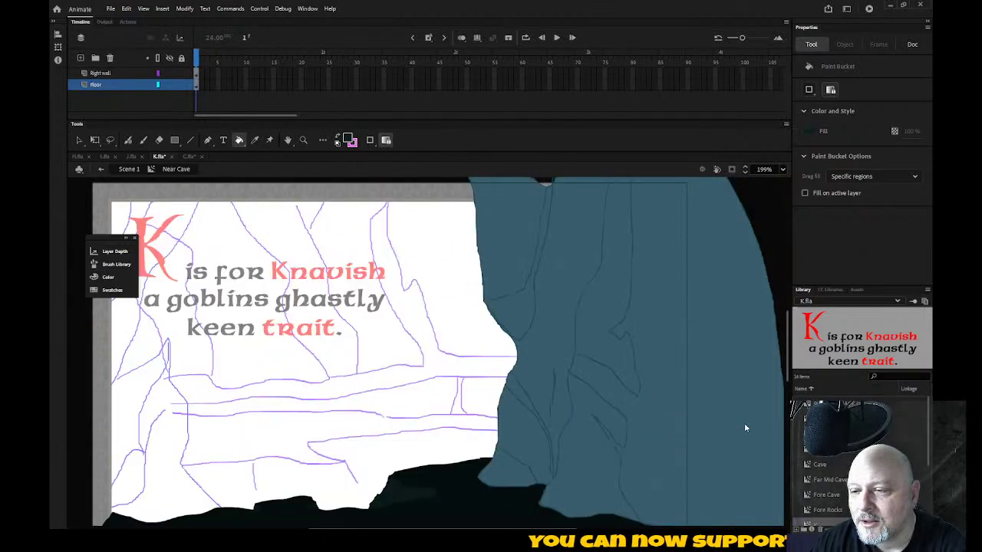
pyautogui.click(679, 356)
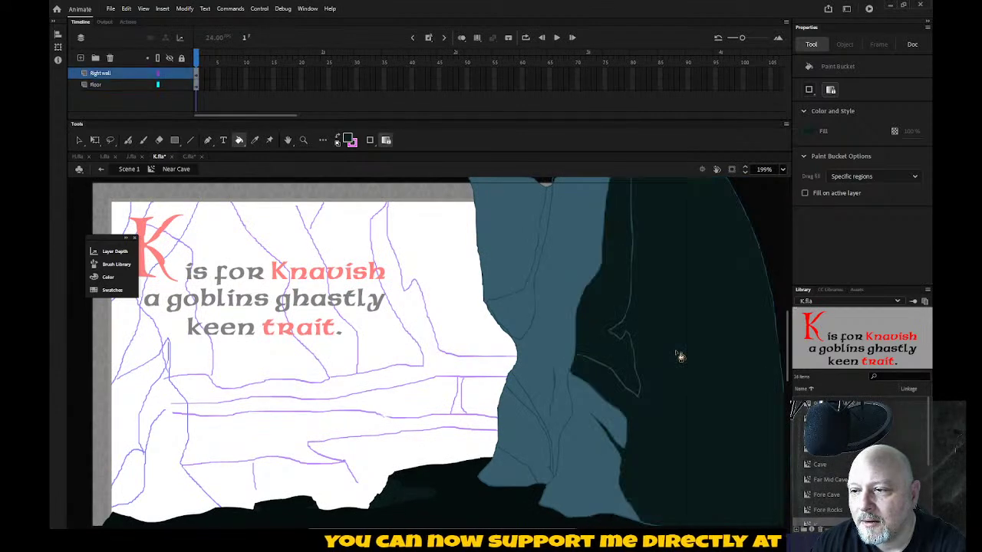
pyautogui.click(597, 408)
pyautogui.click(549, 328)
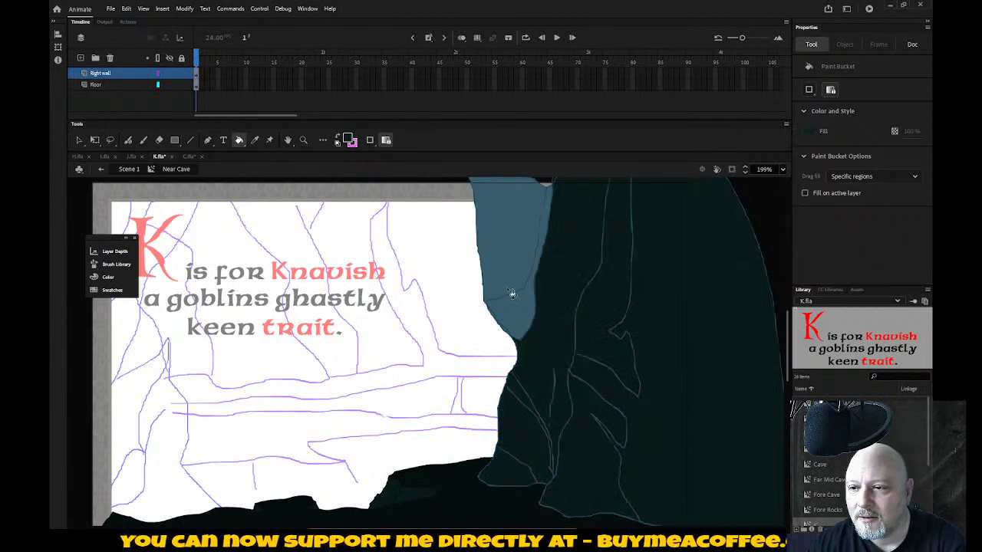
pyautogui.click(509, 268)
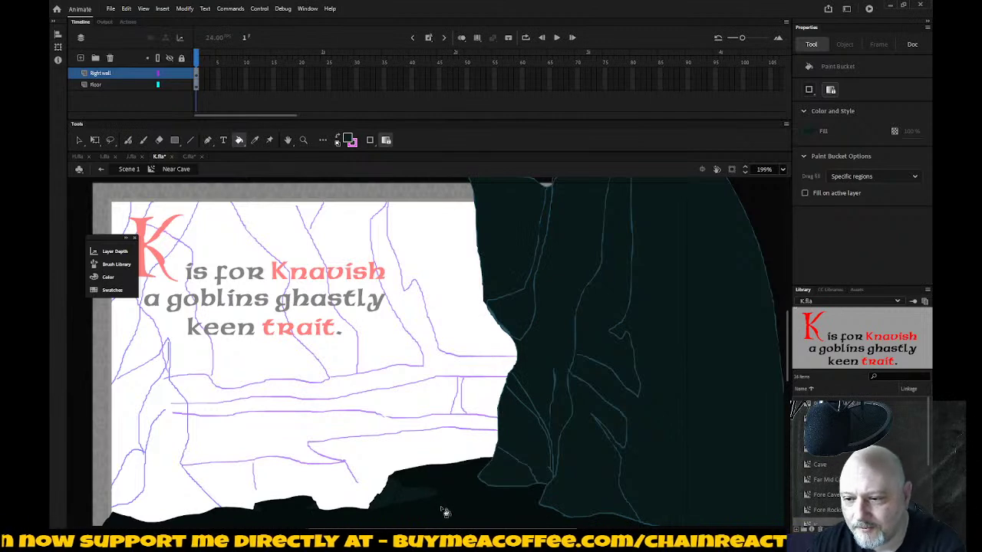
# Step: Sample the darker floor colour and apply it to the light blue crack and outline lines of the right wall
pyautogui.click(488, 504)
pyautogui.click(484, 493)
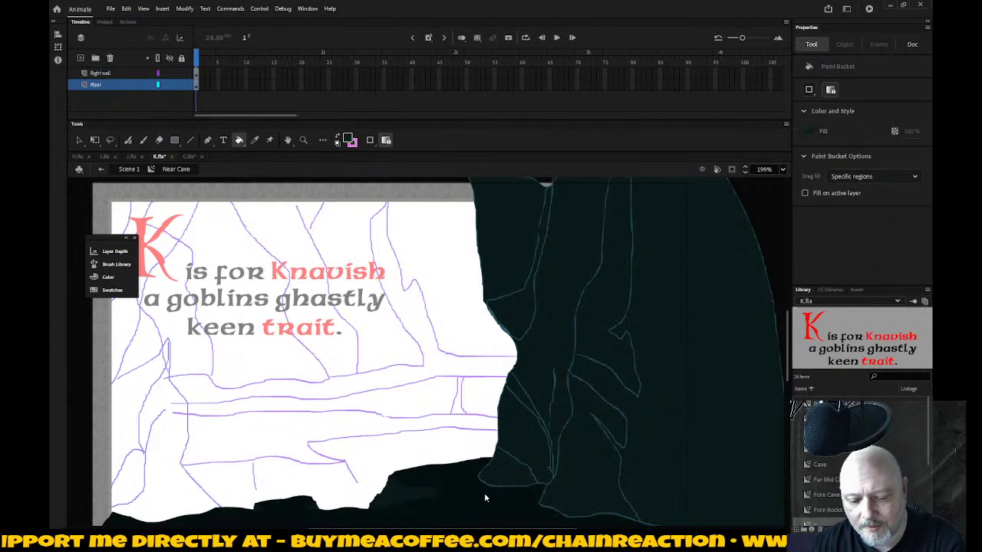
pyautogui.press('i')
pyautogui.click(477, 497)
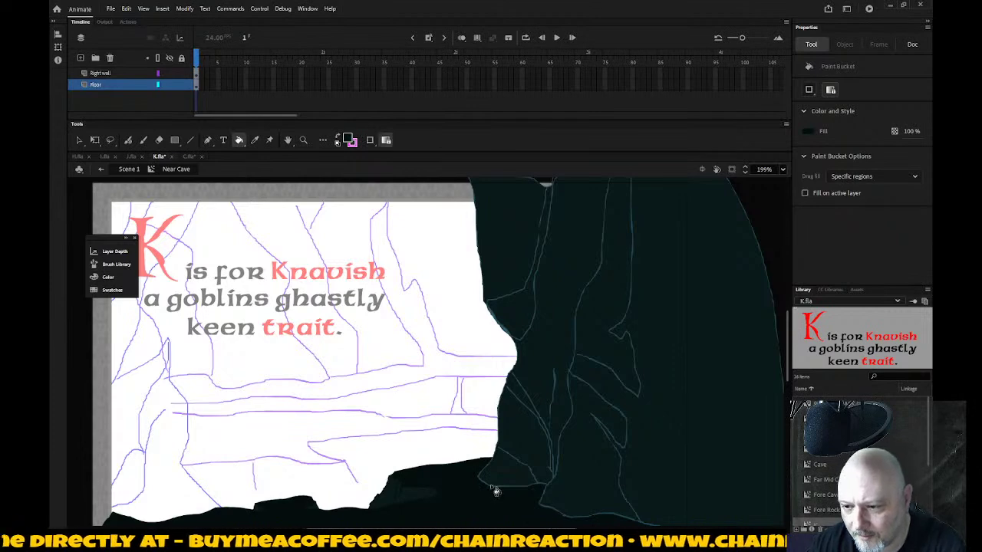
pyautogui.click(494, 491)
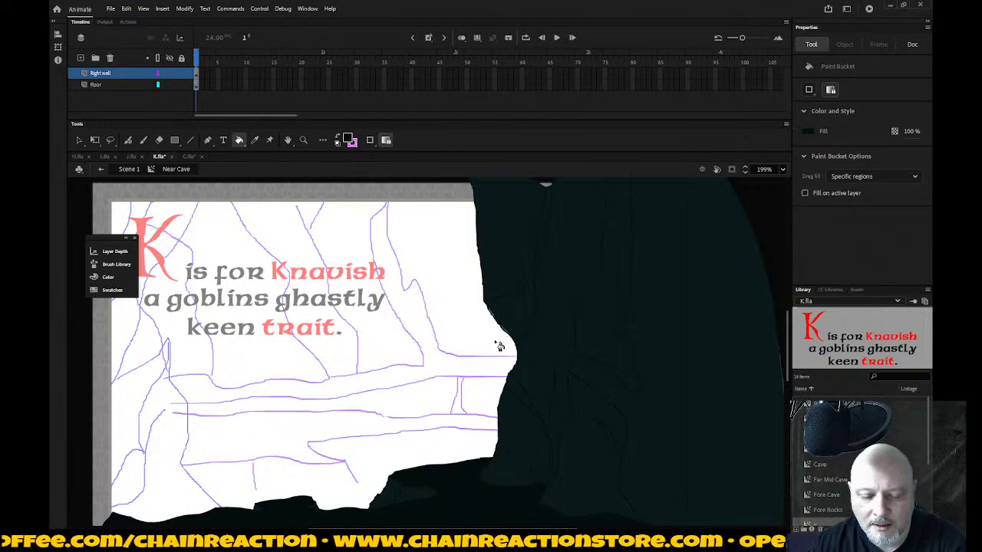
# Step: Sample the right wall's dark green and fill the leftover light slivers along the wall's bulging left edge
pyautogui.press('z')
pyautogui.moveTo(424, 268); pyautogui.dragTo(622, 421)
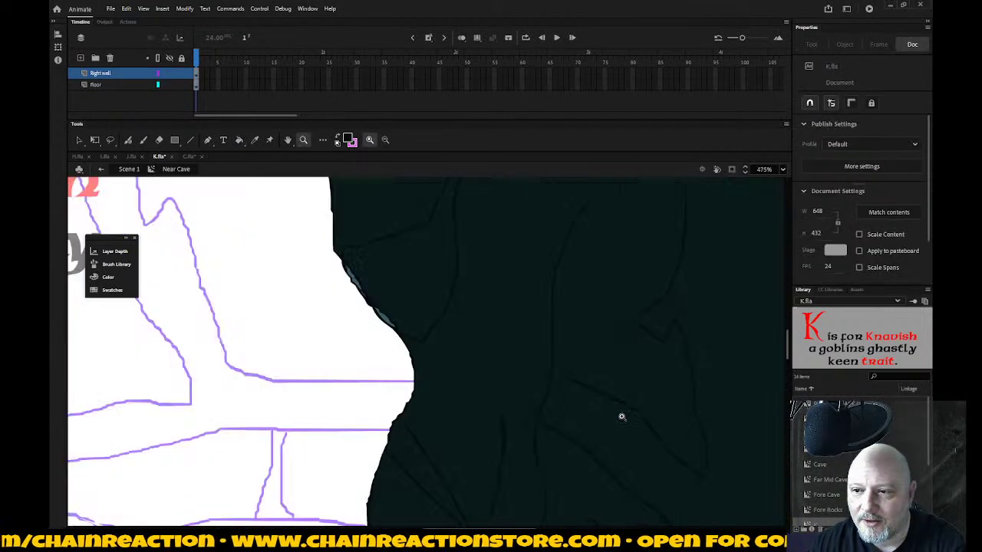
pyautogui.press('i')
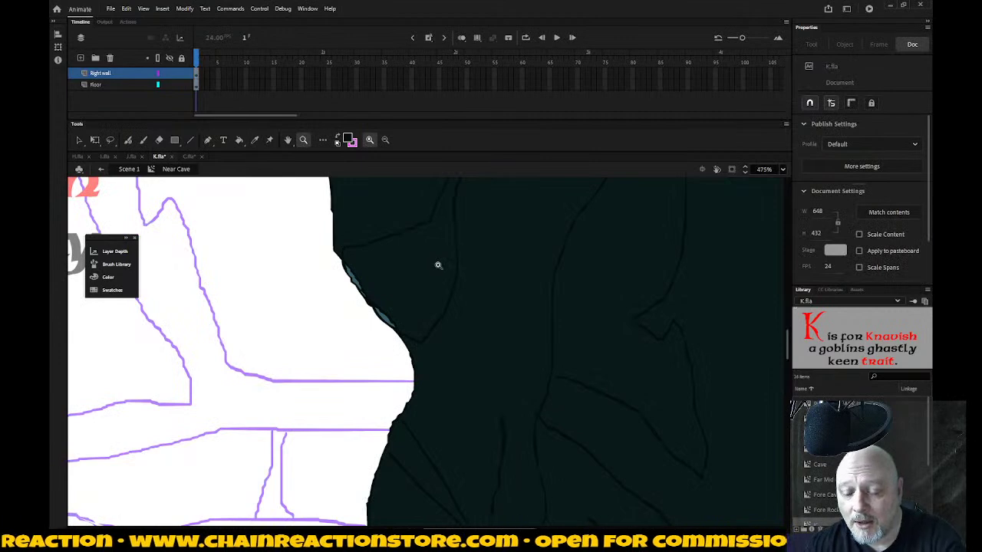
pyautogui.click(429, 266)
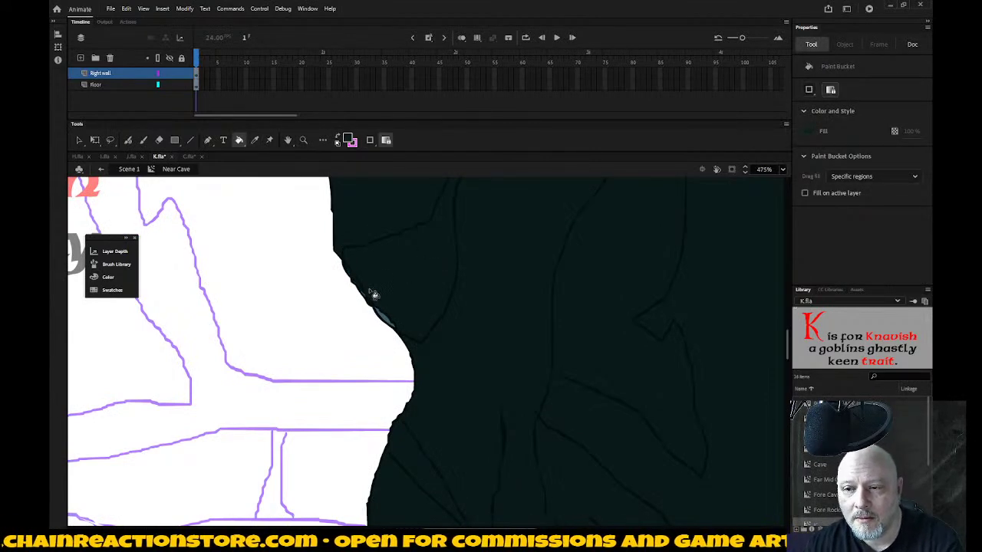
pyautogui.click(368, 299)
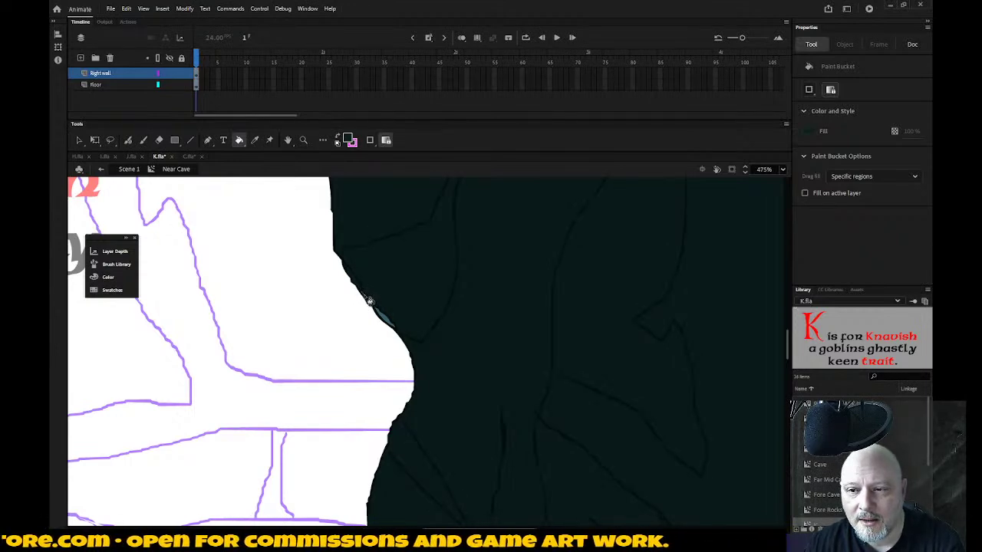
pyautogui.click(392, 320)
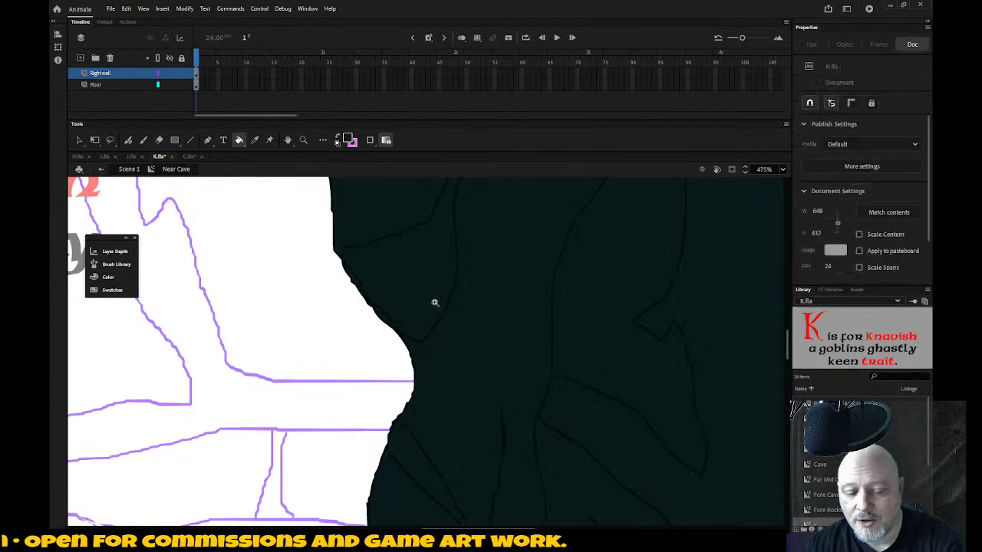
# Step: Fill the thin light outline along the right wall's outer edge with the dark green using the Paint Bucket
pyautogui.press('z')
pyautogui.keyDown('alt'); pyautogui.click(432, 303); pyautogui.keyUp('alt')
pyautogui.keyDown('alt'); pyautogui.click(439, 297); pyautogui.keyUp('alt')
pyautogui.keyDown('alt'); pyautogui.click(442, 300); pyautogui.keyUp('alt')
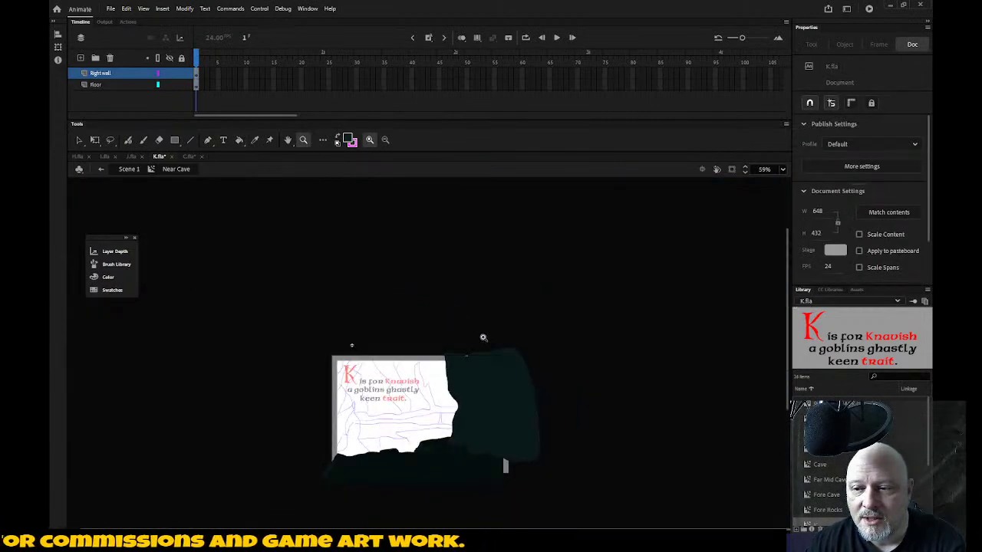
pyautogui.moveTo(629, 367); pyautogui.dragTo(499, 506)
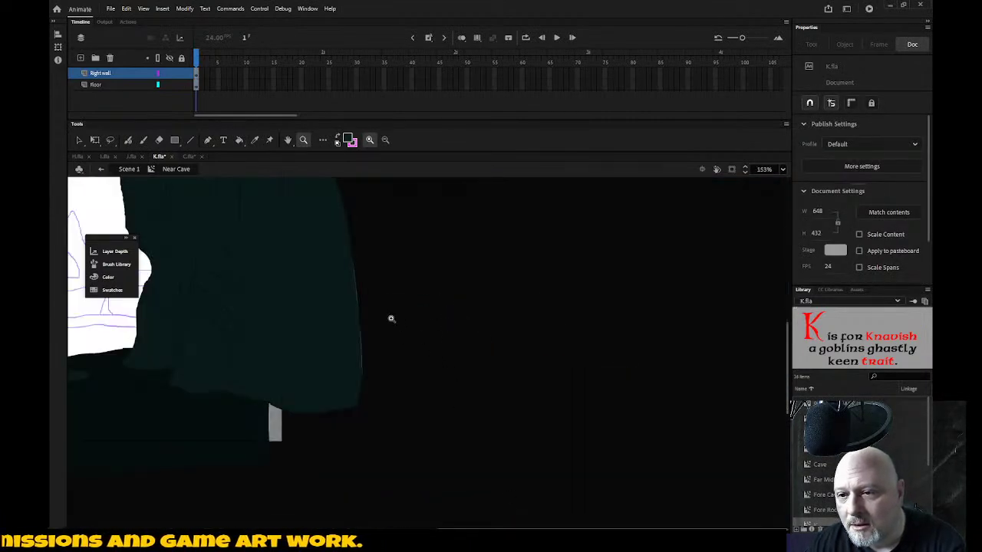
pyautogui.moveTo(383, 246); pyautogui.dragTo(318, 451)
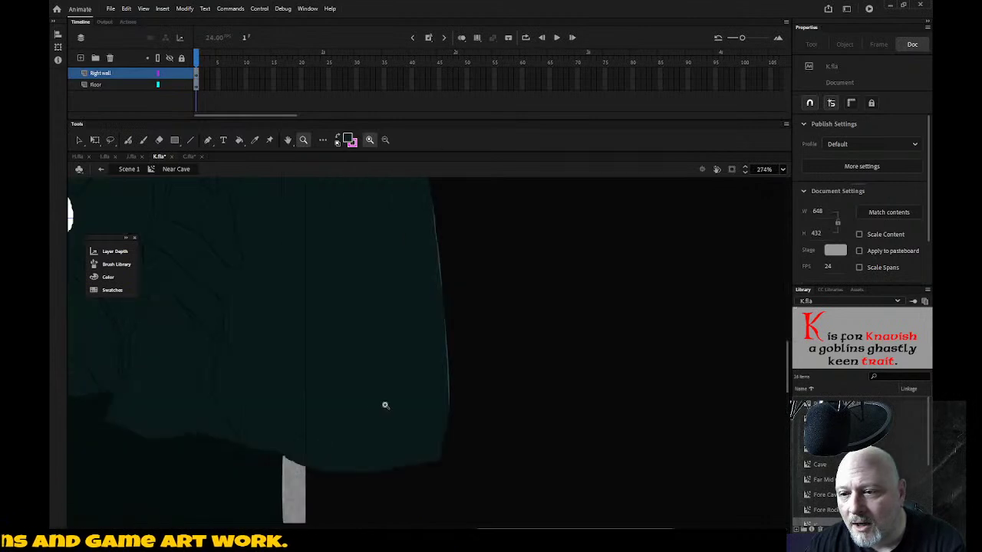
pyautogui.press('k')
pyautogui.click(450, 385)
pyautogui.press('z')
pyautogui.keyDown('alt'); pyautogui.click(448, 418); pyautogui.keyUp('alt')
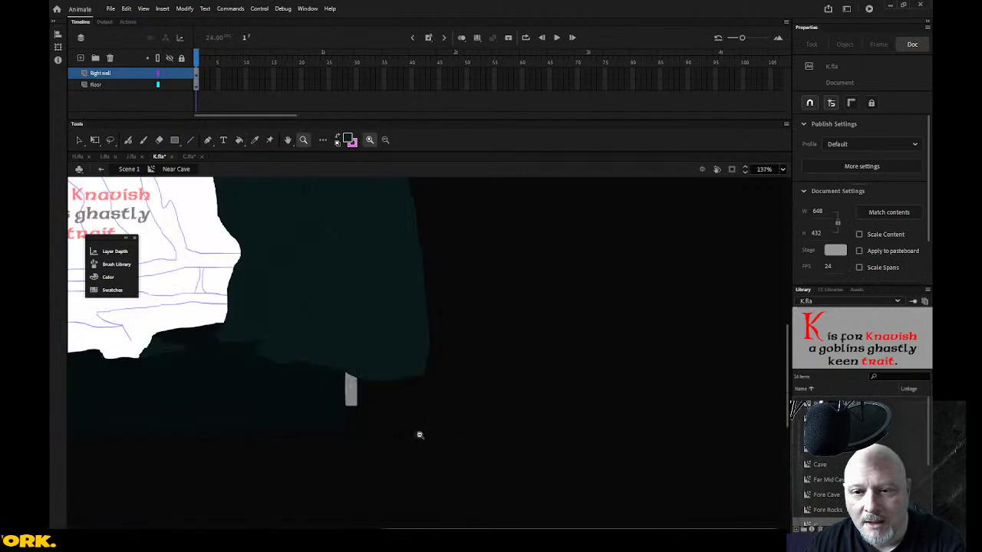
pyautogui.keyDown('alt'); pyautogui.click(415, 436); pyautogui.keyUp('alt')
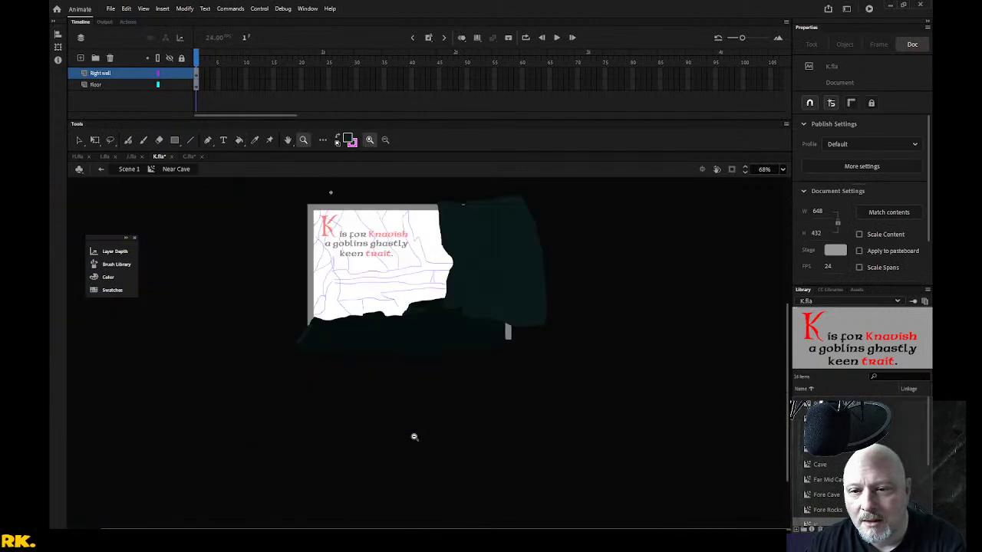
# Step: Return to the main scene and examine the whole K page with the coloured Near Cave in place
pyautogui.click(100, 170)
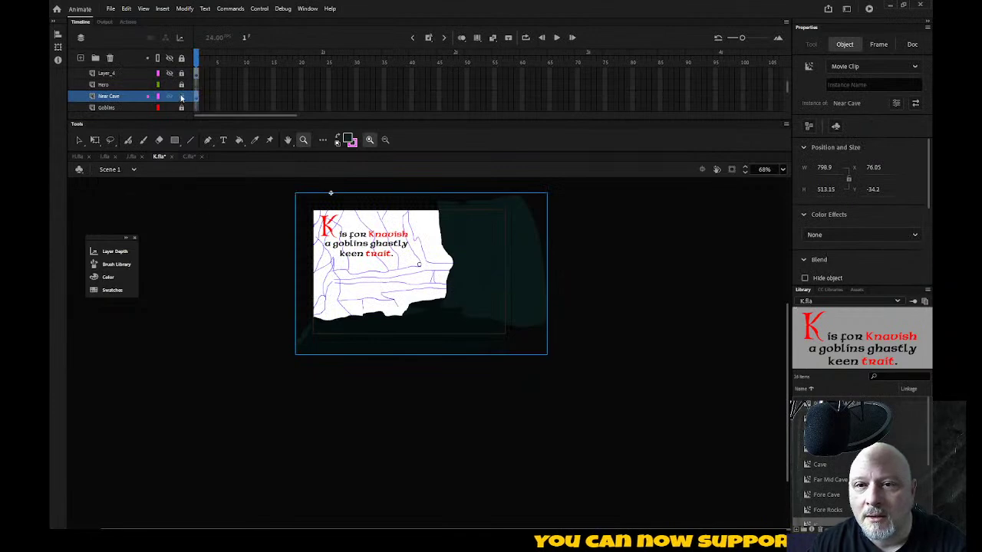
pyautogui.hotkey('ctrl', 'shift', 'a')
pyautogui.moveTo(247, 374); pyautogui.dragTo(579, 178)
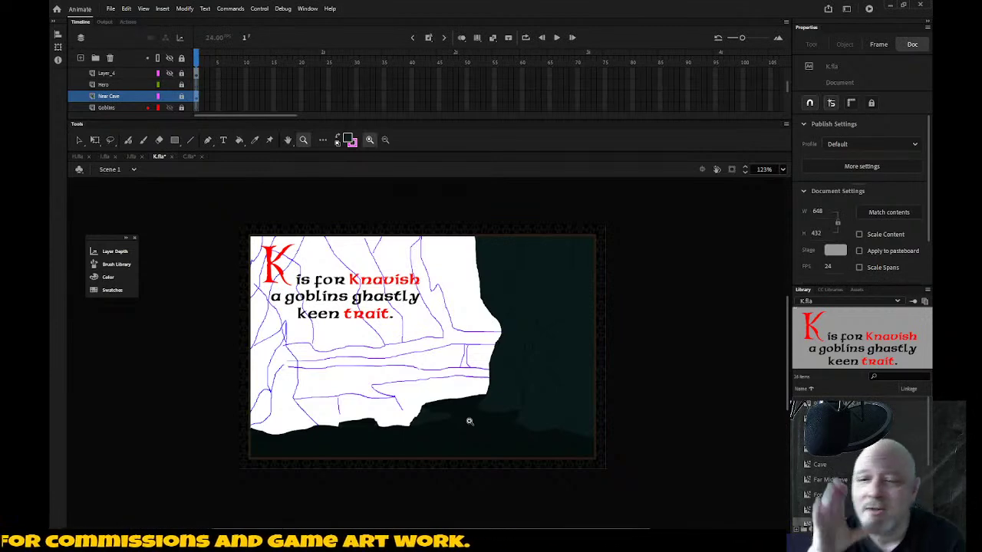
# Step: Unlock the Near Cave layer and delete all artwork from the Right wall and Floor layers inside the Near Cave symbol
pyautogui.click(181, 97)
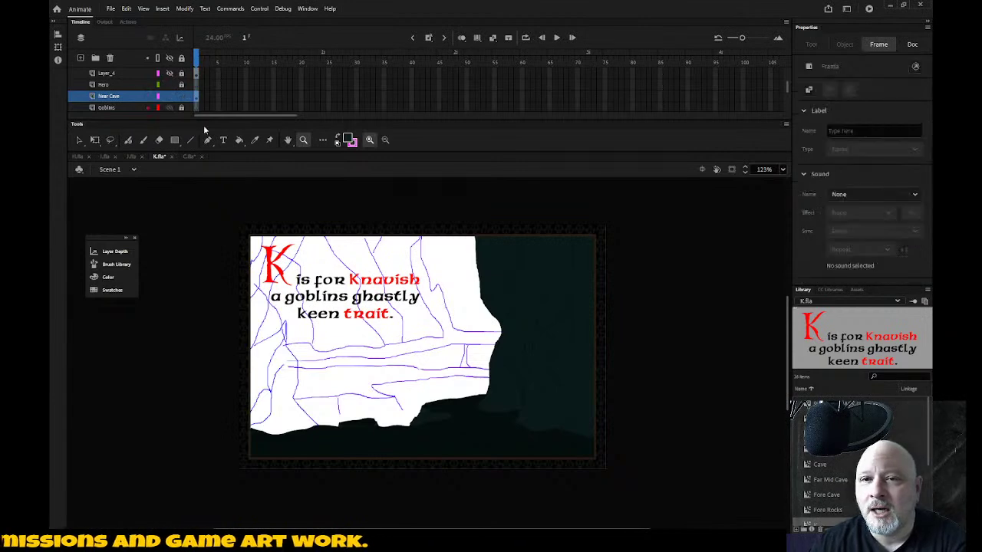
pyautogui.press('v')
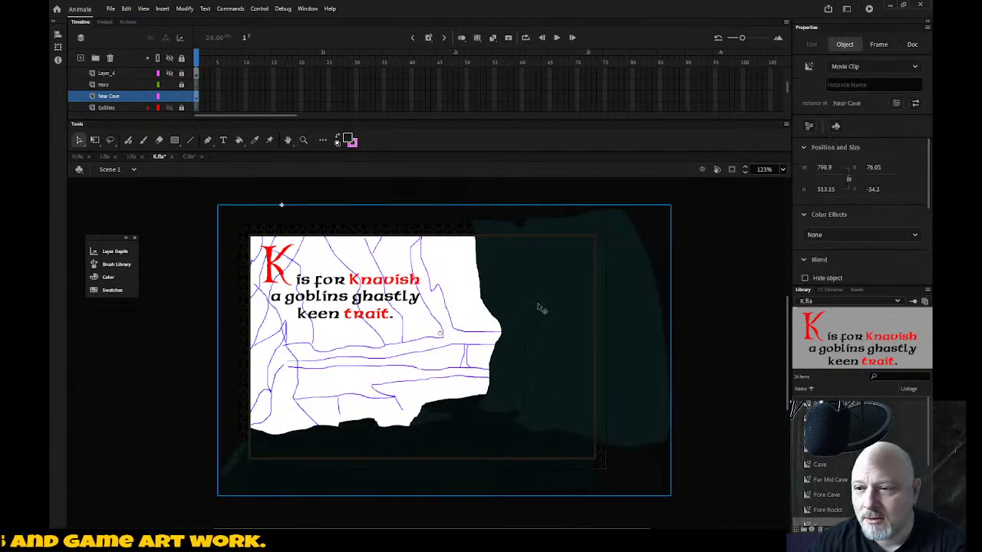
pyautogui.doubleClick(537, 307)
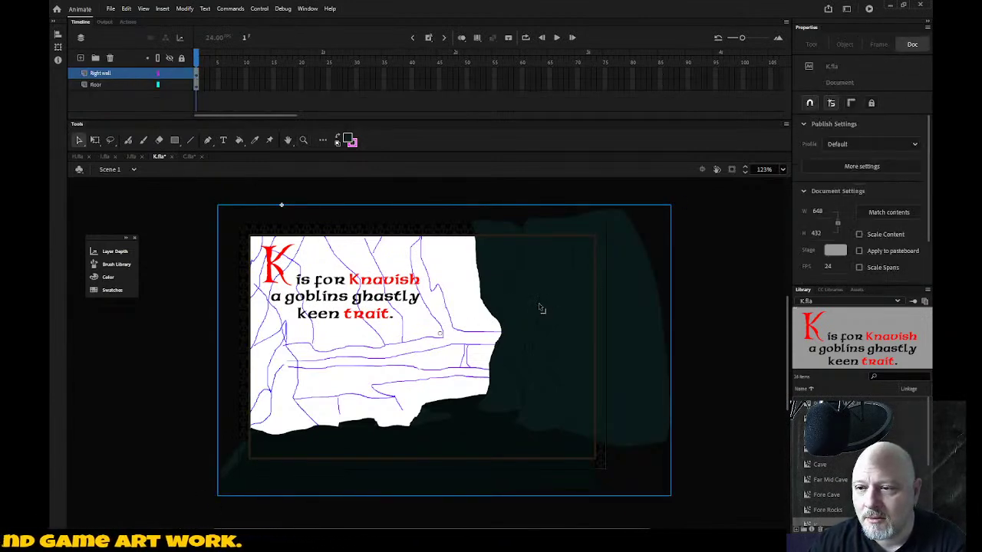
pyautogui.click(123, 76)
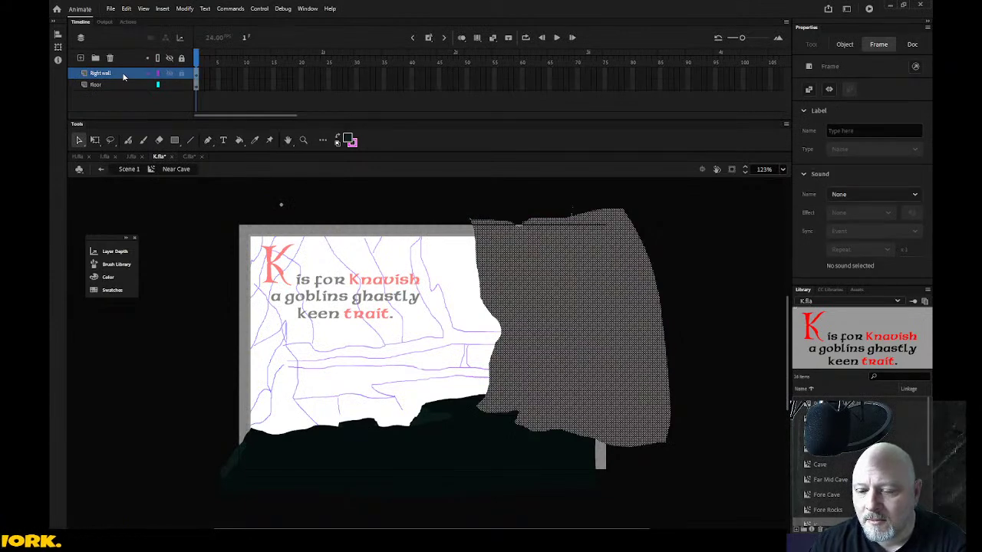
pyautogui.press('Delete')
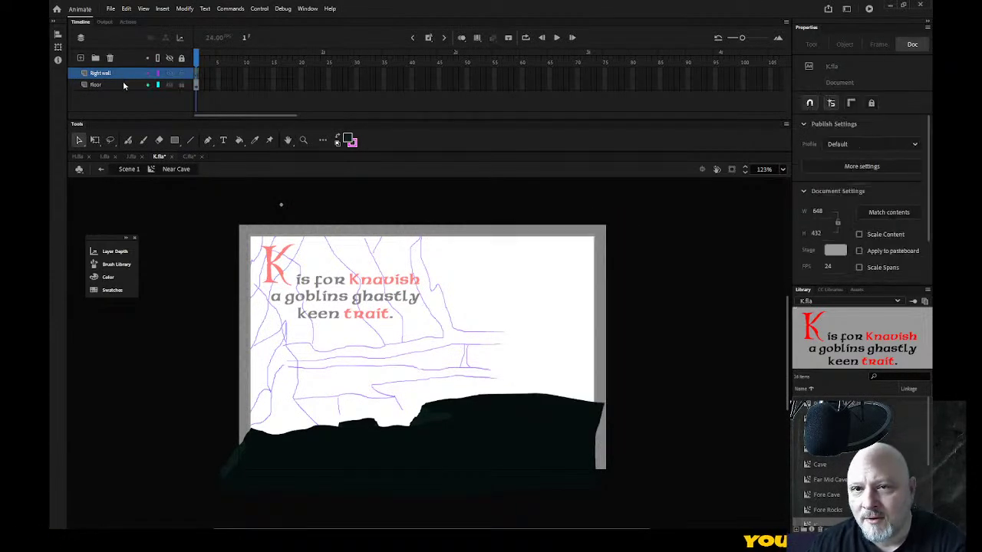
pyautogui.click(120, 83)
pyautogui.press('Delete')
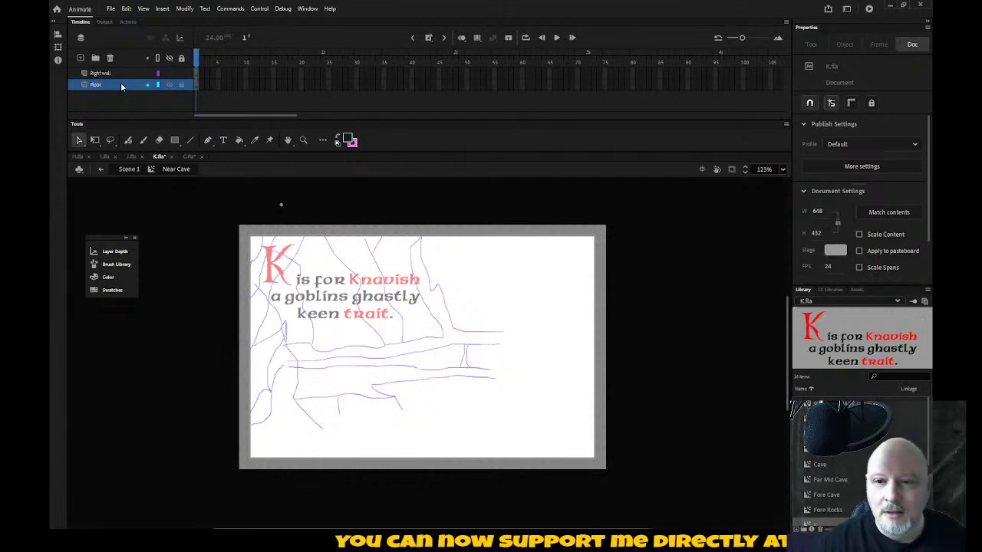
# Step: Sample the near-black line colour from the left wall in C.fla's Fore Cave and return to K.fla's Near Cave
pyautogui.click(189, 157)
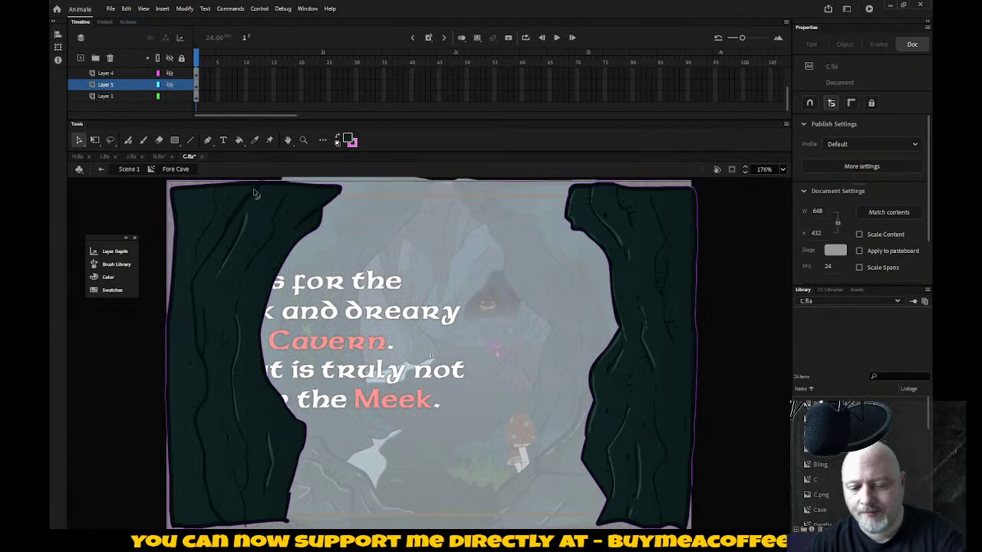
pyautogui.press('i')
pyautogui.click(247, 200)
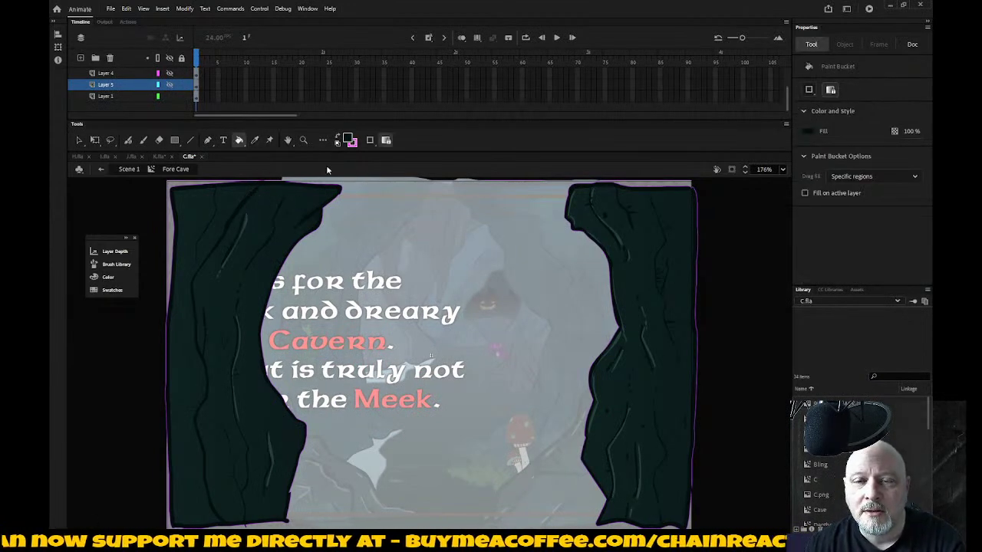
pyautogui.click(158, 156)
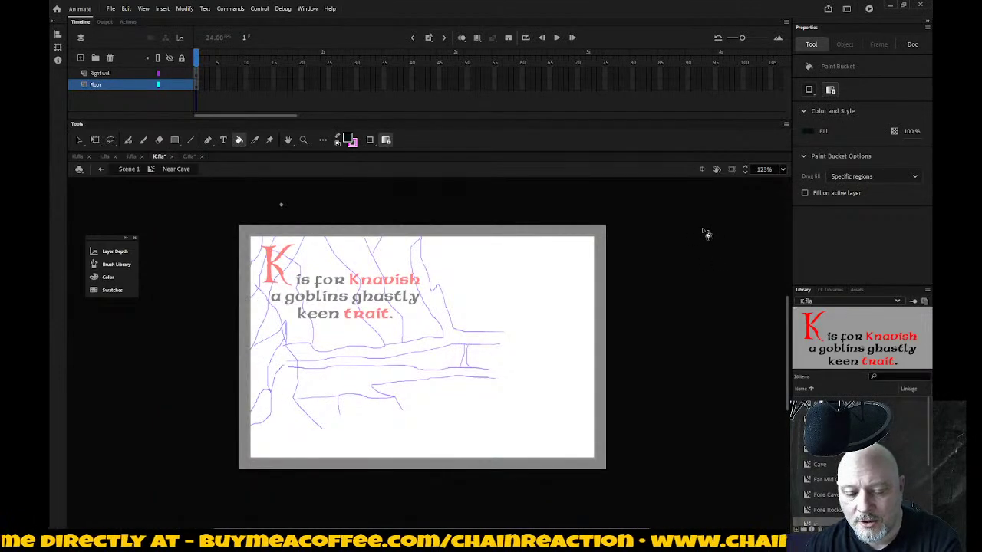
# Step: Switch to the Fluid Brush and set its size to 4
pyautogui.press('b')
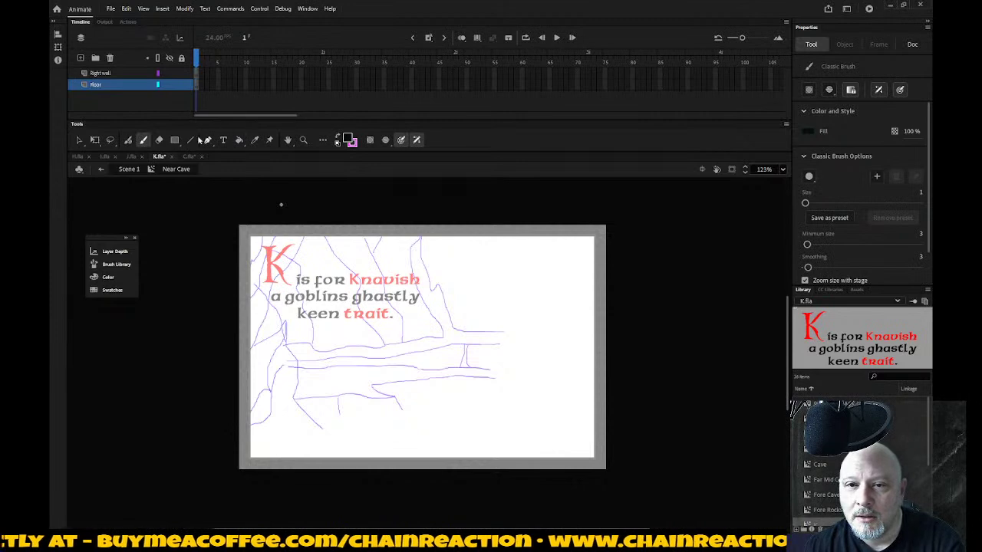
pyautogui.click(128, 141)
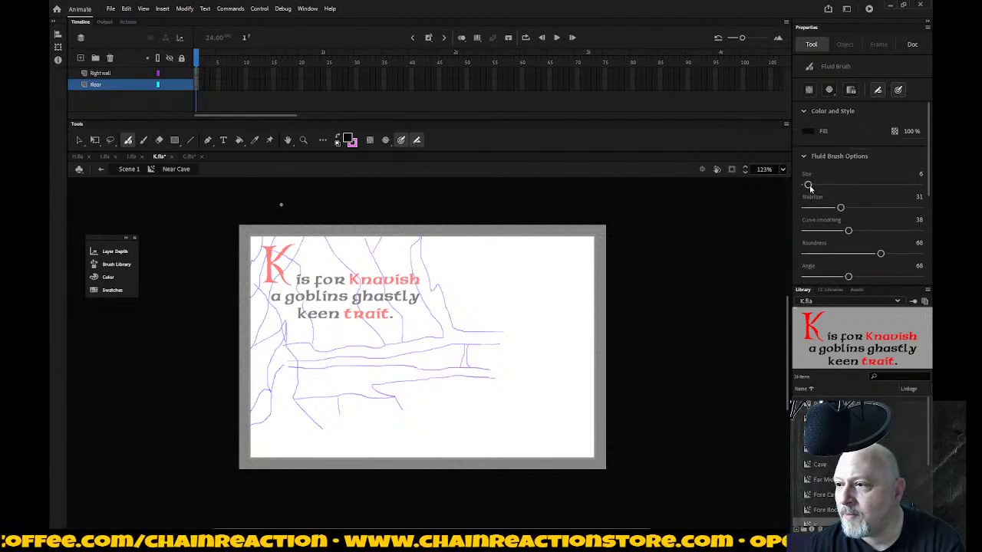
pyautogui.moveTo(808, 187); pyautogui.dragTo(807, 187)
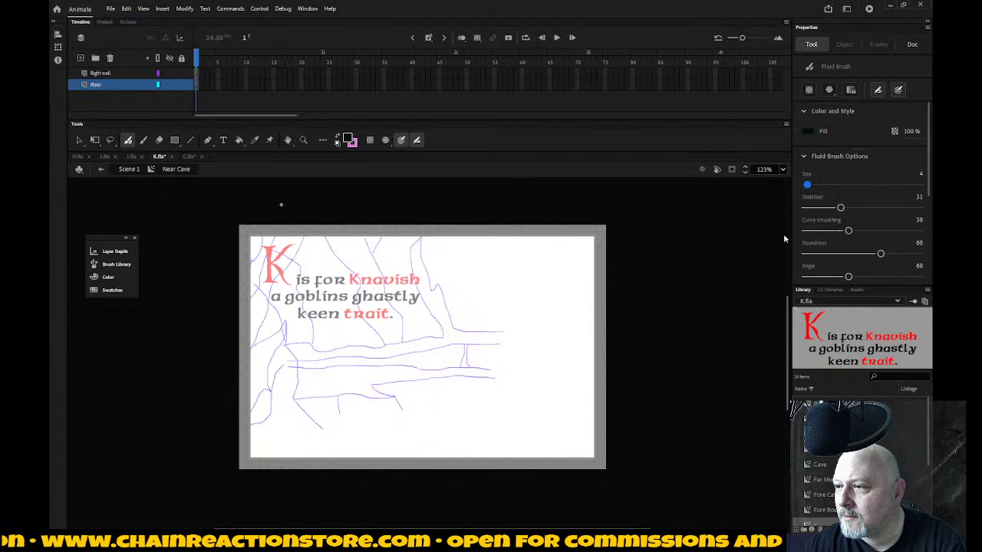
pyautogui.scroll(3, 783, 239)
pyautogui.scroll(-6, 702, 258)
pyautogui.scroll(3, 703, 255)
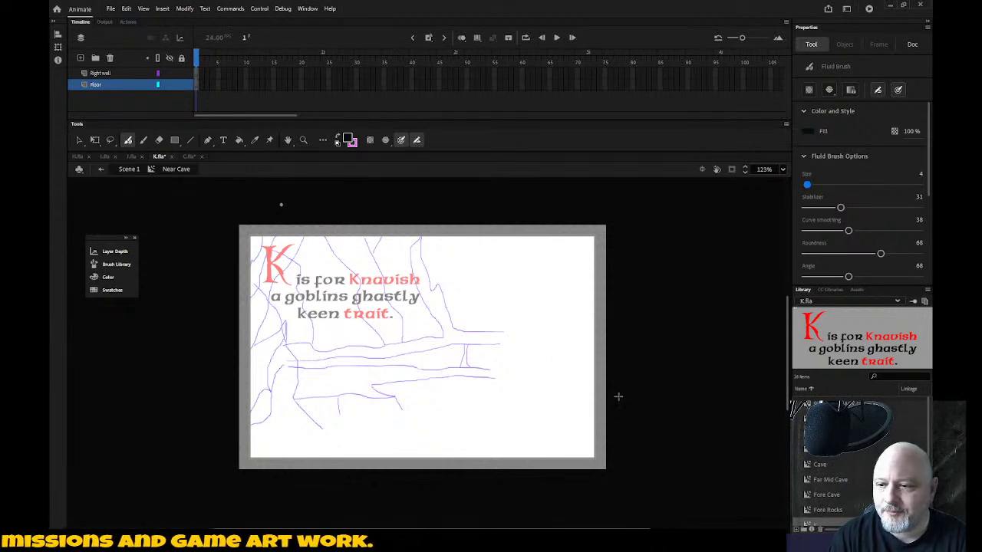
# Step: Draw a jagged, stepped cave-floor edge across the full page width on the Floor layer, redoing strokes that go wrong
pyautogui.moveTo(614, 390)
pyautogui.mouseDown()
pyautogui.moveTo(535, 390)
pyautogui.moveTo(544, 400)
pyautogui.moveTo(504, 395)
pyautogui.moveTo(434, 401)
pyautogui.moveTo(430, 418)
pyautogui.moveTo(387, 411)
pyautogui.mouseUp()
pyautogui.hotkey('ctrl', 'z')
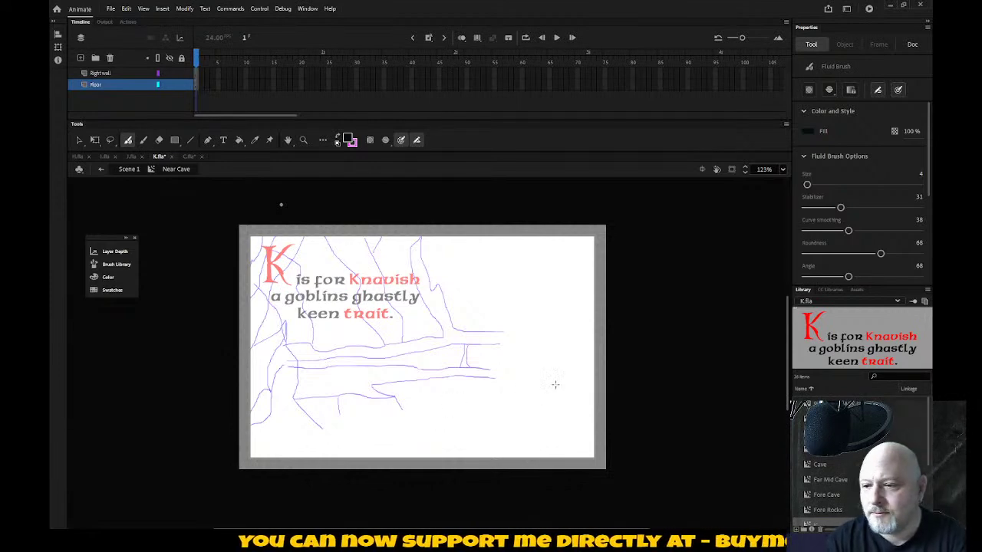
pyautogui.moveTo(601, 394); pyautogui.dragTo(517, 396)
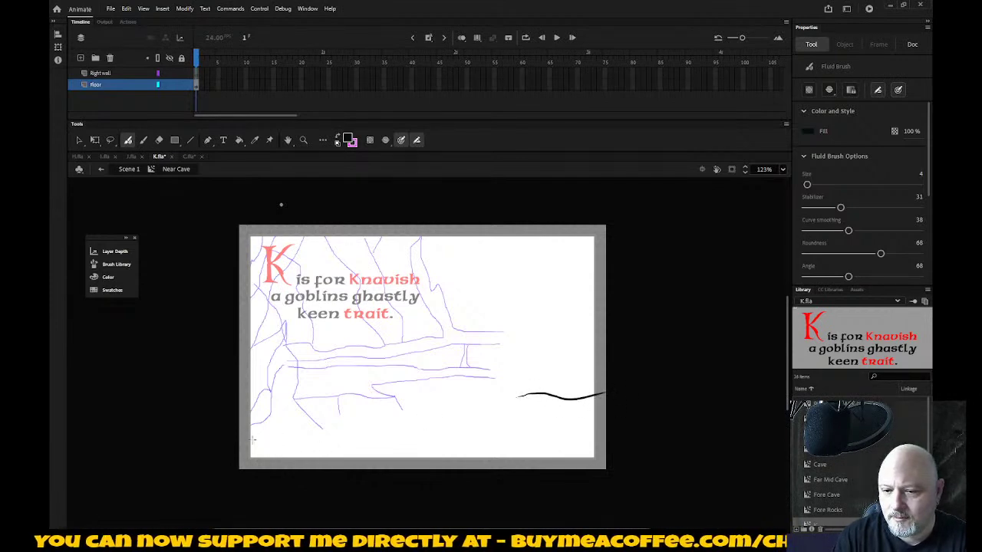
pyautogui.moveTo(243, 412)
pyautogui.mouseDown()
pyautogui.moveTo(290, 430)
pyautogui.moveTo(337, 426)
pyautogui.moveTo(327, 435)
pyautogui.moveTo(349, 437)
pyautogui.moveTo(396, 425)
pyautogui.moveTo(370, 409)
pyautogui.moveTo(407, 412)
pyautogui.moveTo(458, 401)
pyautogui.moveTo(440, 390)
pyautogui.moveTo(521, 395)
pyautogui.mouseUp()
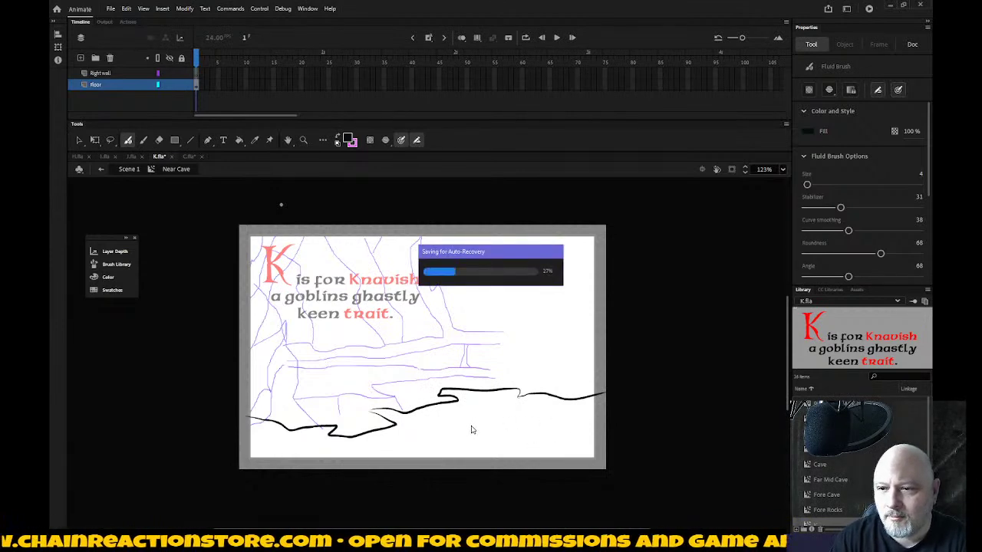
pyautogui.hotkey('ctrl', 'z')
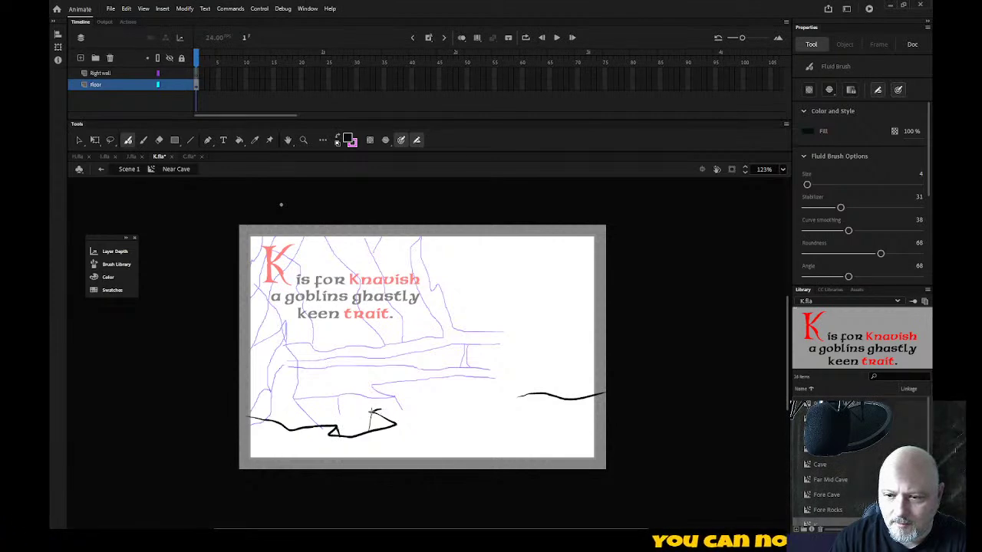
pyautogui.moveTo(373, 411)
pyautogui.mouseDown()
pyautogui.moveTo(437, 407)
pyautogui.moveTo(445, 412)
pyautogui.moveTo(430, 421)
pyautogui.moveTo(463, 418)
pyautogui.moveTo(488, 431)
pyautogui.moveTo(501, 430)
pyautogui.moveTo(474, 410)
pyautogui.moveTo(491, 404)
pyautogui.moveTo(465, 401)
pyautogui.moveTo(522, 389)
pyautogui.moveTo(527, 402)
pyautogui.mouseUp()
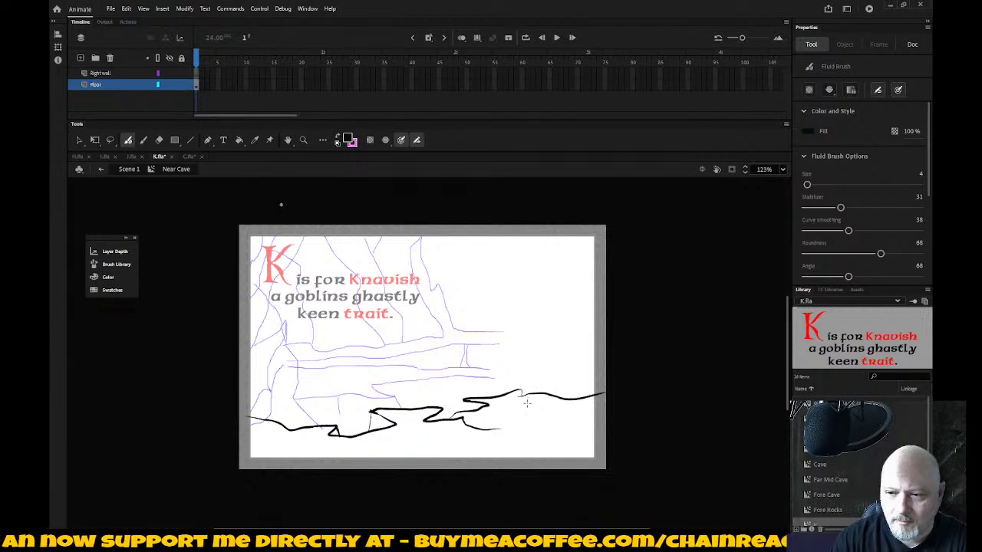
pyautogui.hotkey('ctrl', 'z')
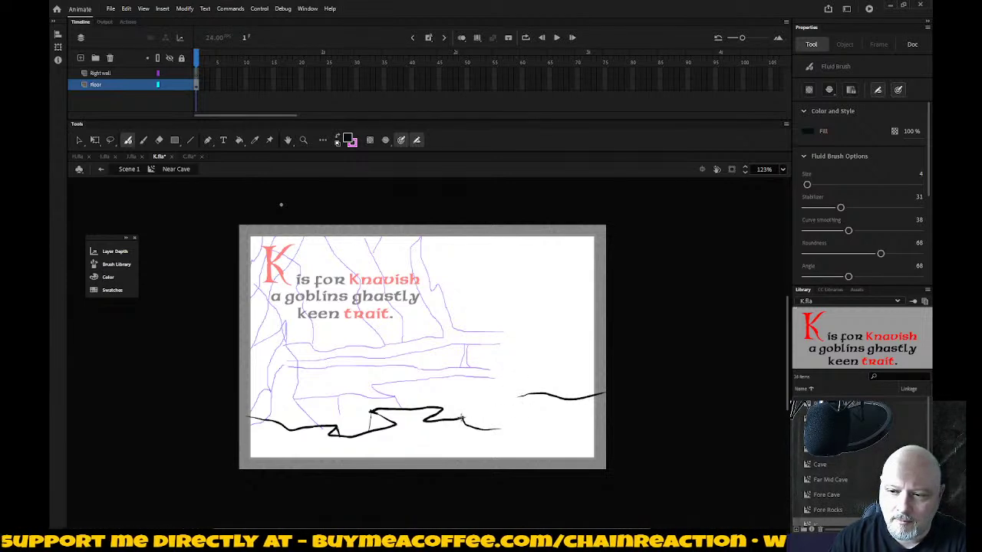
pyautogui.moveTo(465, 400); pyautogui.dragTo(538, 393)
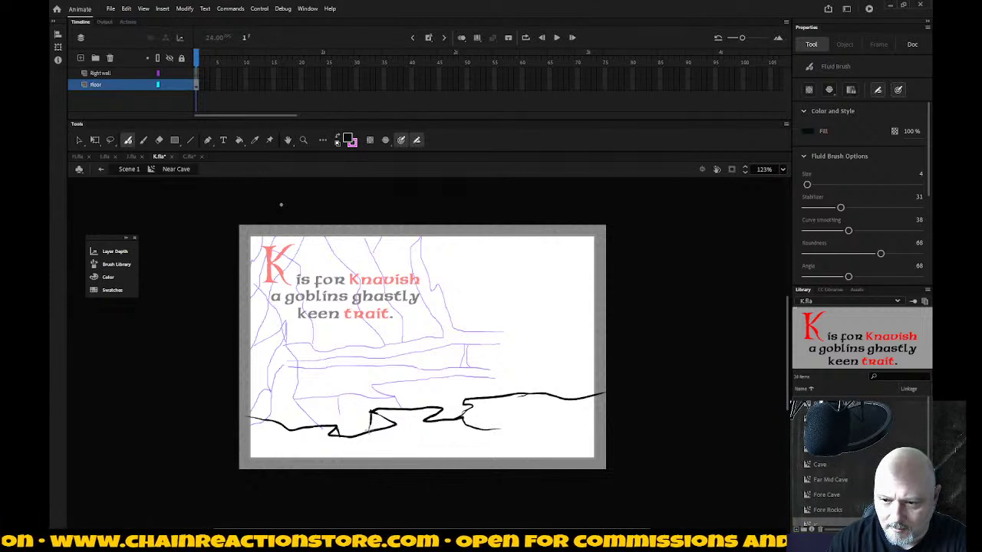
pyautogui.moveTo(370, 412); pyautogui.dragTo(371, 430)
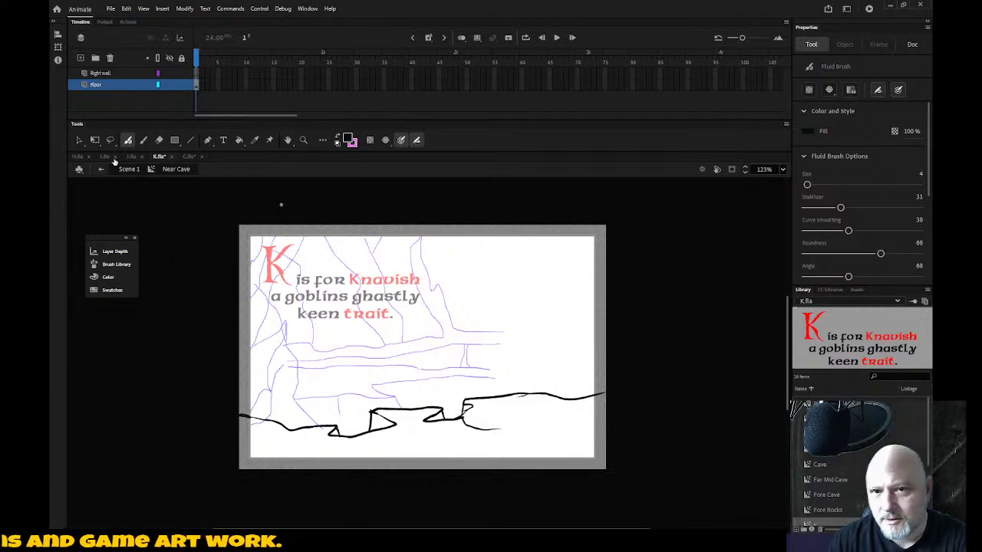
# Step: Select all the lines on the Floor layer and change the fill colour to red
pyautogui.click(127, 85)
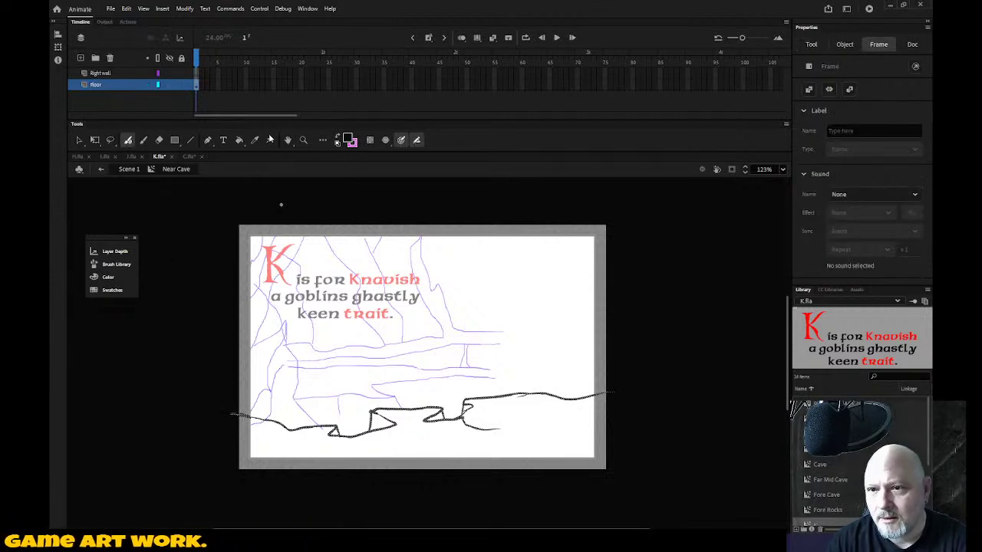
pyautogui.click(350, 140)
pyautogui.click(391, 208)
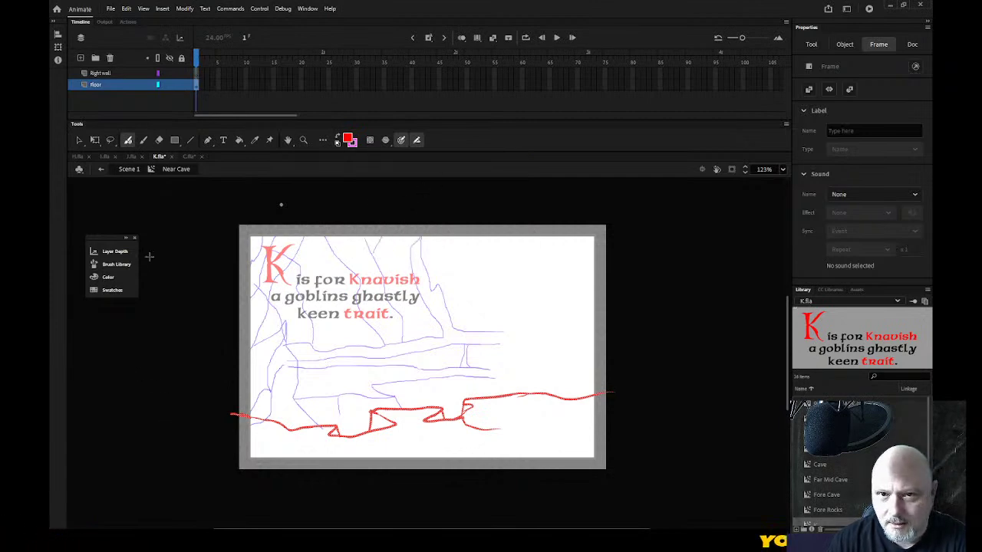
pyautogui.click(150, 114)
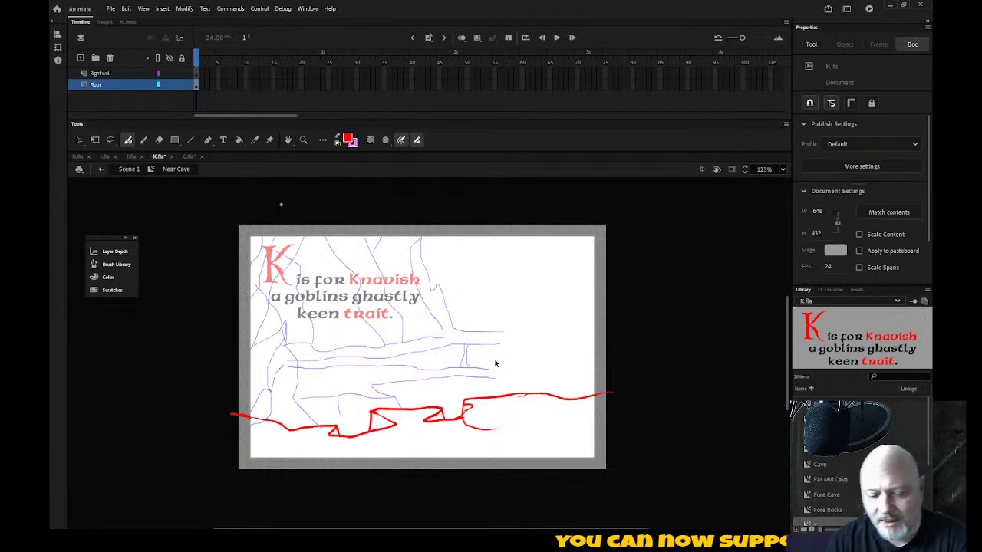
# Step: Clear the earlier floor lines and draw a new wavy floor line with a zigzag notch across the page's middle, redoing strokes that go wrong
pyautogui.hotkey('ctrl', 'z')
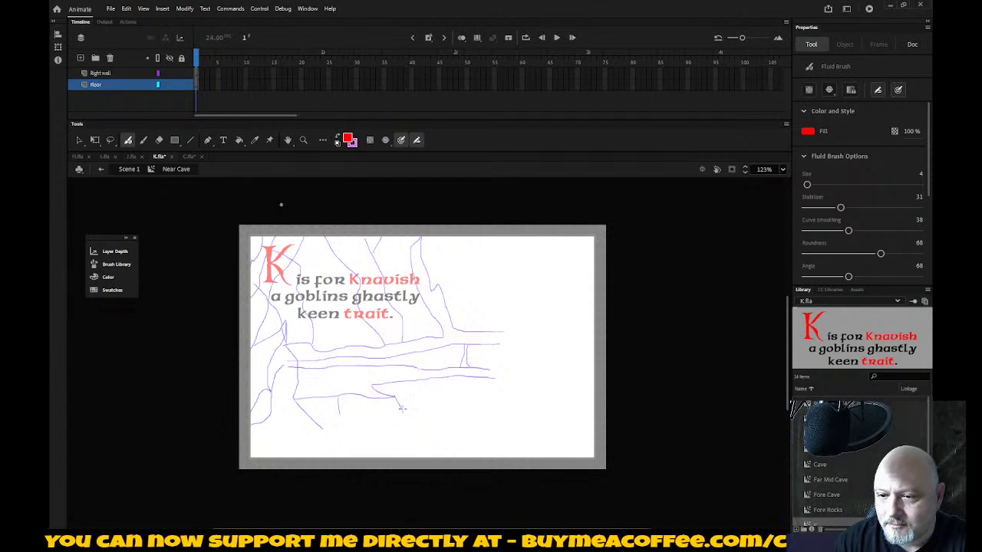
pyautogui.moveTo(422, 410); pyautogui.dragTo(522, 403)
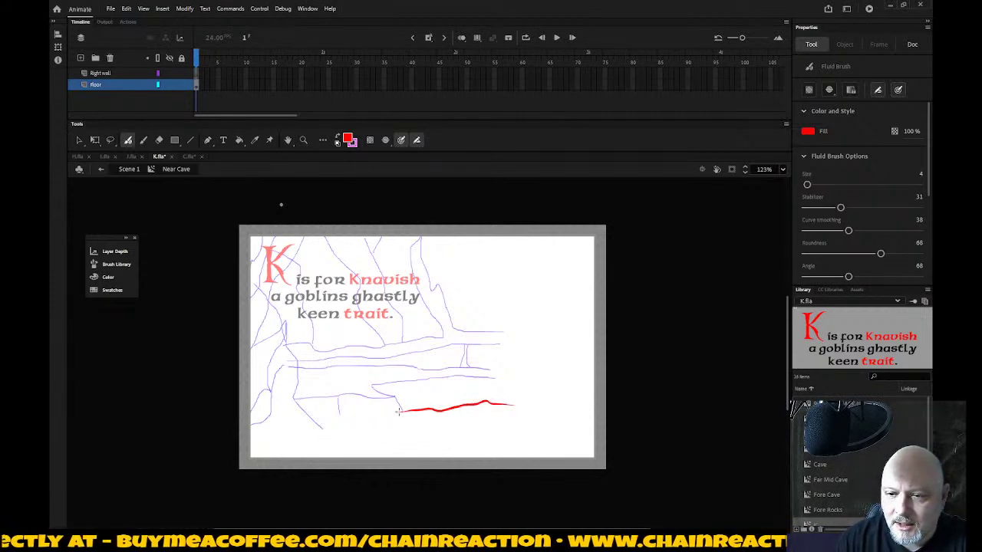
pyautogui.moveTo(378, 413); pyautogui.dragTo(396, 418)
pyautogui.hotkey('ctrl', 'z')
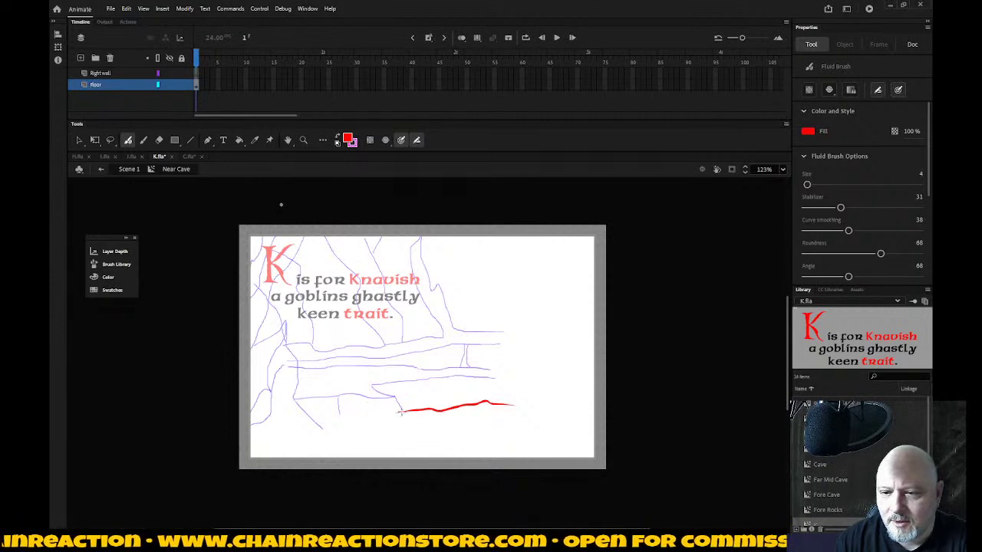
pyautogui.moveTo(391, 412)
pyautogui.mouseDown()
pyautogui.moveTo(359, 415)
pyautogui.moveTo(434, 439)
pyautogui.mouseUp()
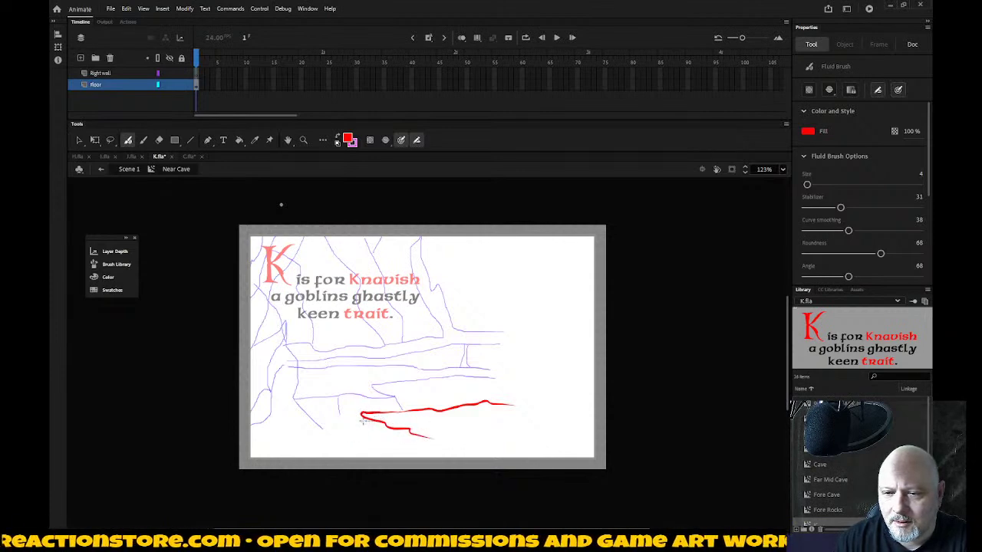
pyautogui.moveTo(352, 423)
pyautogui.mouseDown()
pyautogui.moveTo(315, 413)
pyautogui.moveTo(231, 413)
pyautogui.mouseUp()
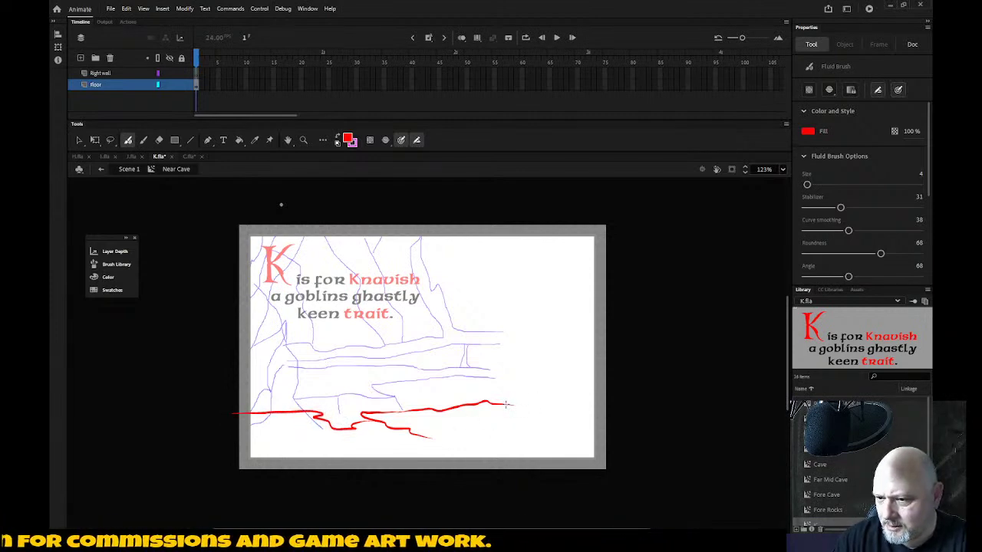
pyautogui.moveTo(524, 402); pyautogui.dragTo(621, 396)
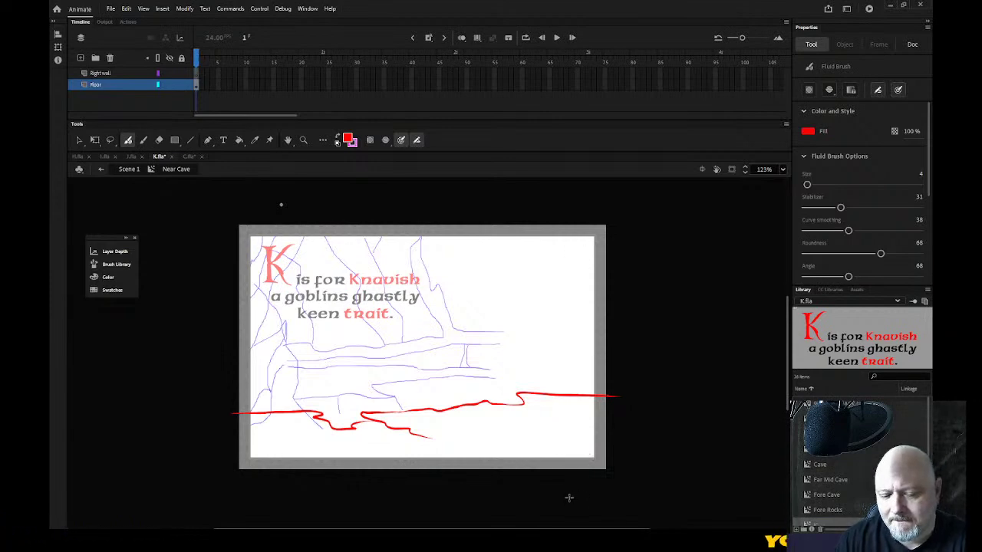
pyautogui.hotkey('ctrl', 'z')
pyautogui.hotkey('ctrl', 'z')
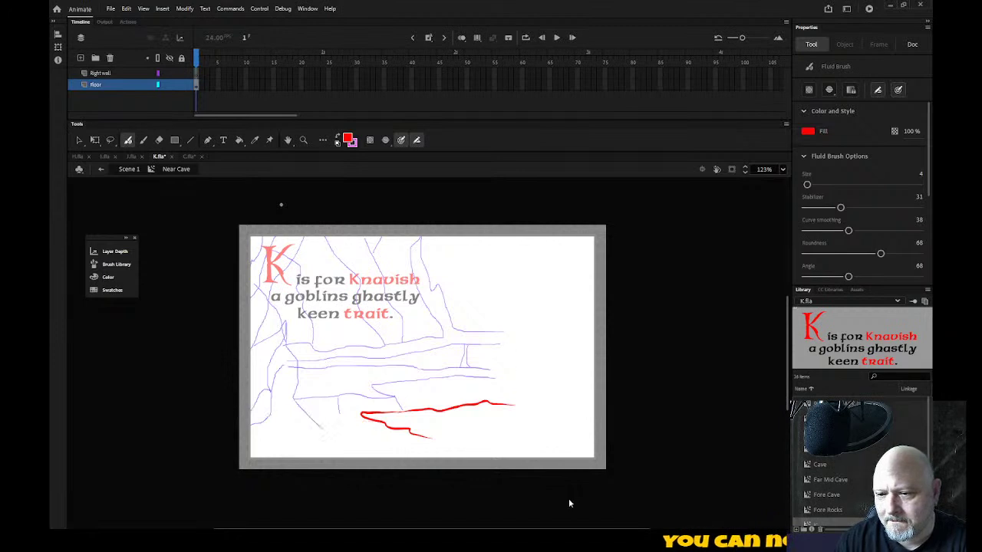
pyautogui.hotkey('ctrl', 'z')
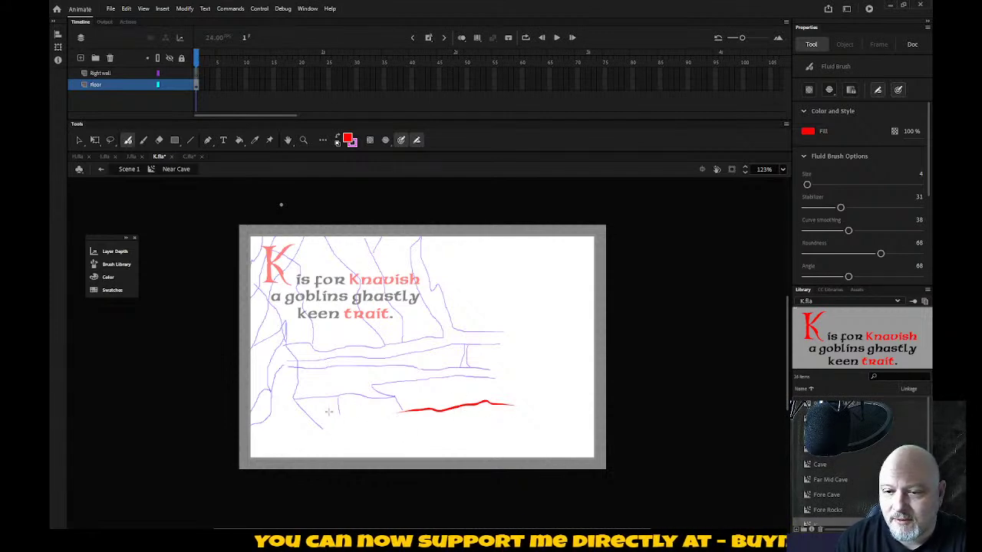
pyautogui.moveTo(328, 414)
pyautogui.mouseDown()
pyautogui.moveTo(375, 411)
pyautogui.moveTo(364, 420)
pyautogui.moveTo(396, 415)
pyautogui.mouseUp()
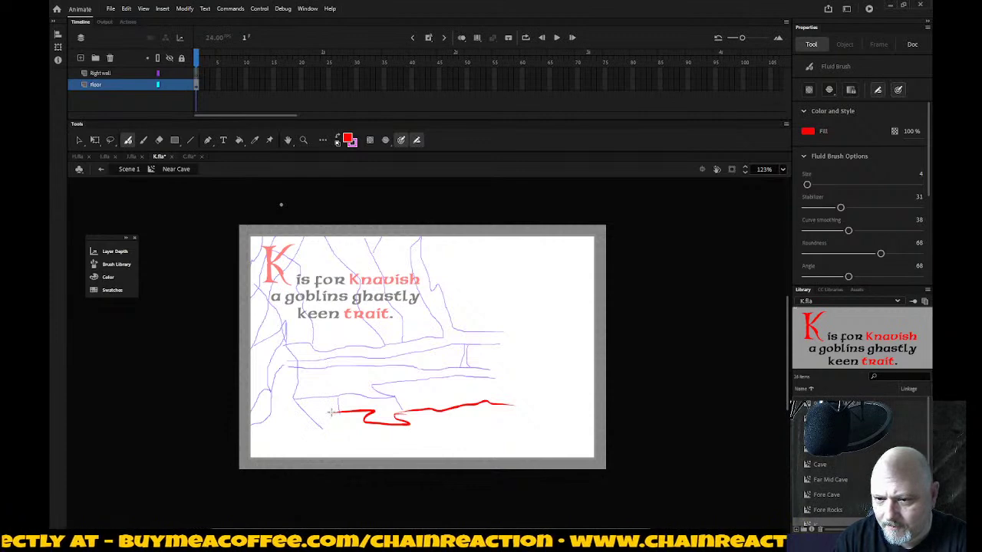
# Step: Try outlining a low rock with crack lines from the floor line's left end past the page edge, and undo these strokes
pyautogui.moveTo(311, 400)
pyautogui.mouseDown()
pyautogui.moveTo(295, 387)
pyautogui.moveTo(221, 388)
pyautogui.mouseUp()
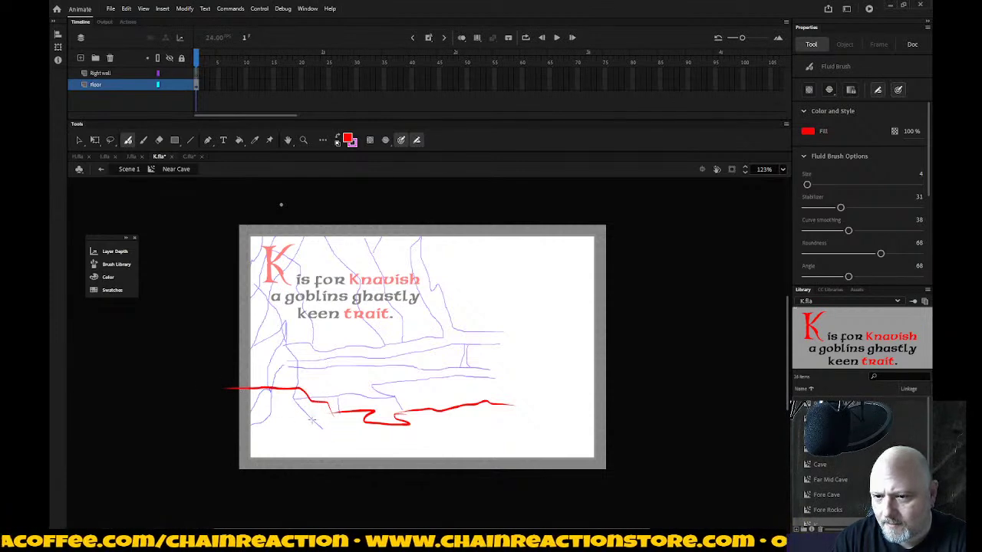
pyautogui.moveTo(330, 431); pyautogui.dragTo(230, 458)
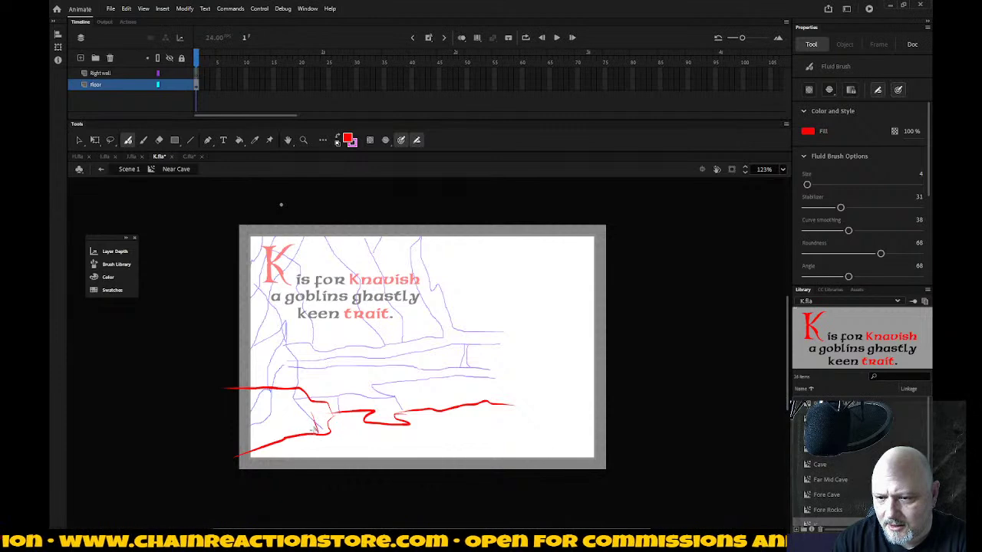
pyautogui.moveTo(274, 408); pyautogui.dragTo(280, 436)
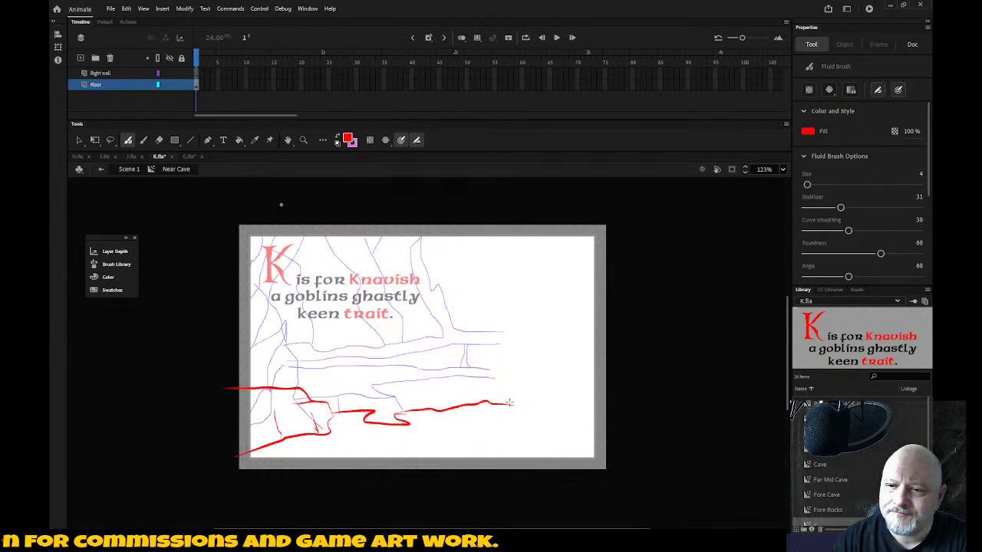
pyautogui.moveTo(511, 403); pyautogui.dragTo(510, 405)
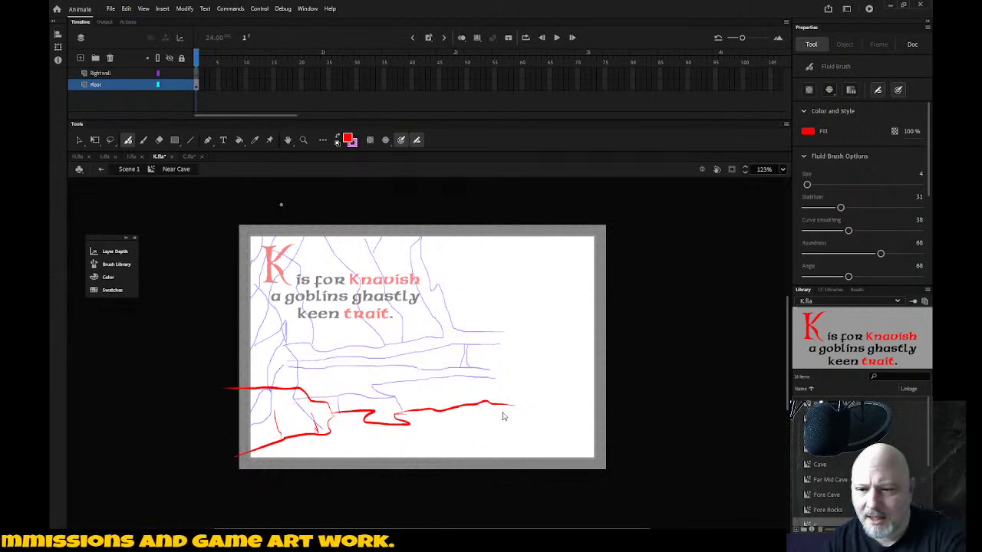
pyautogui.hotkey('ctrl', 'z')
pyautogui.hotkey('ctrl', 'z')
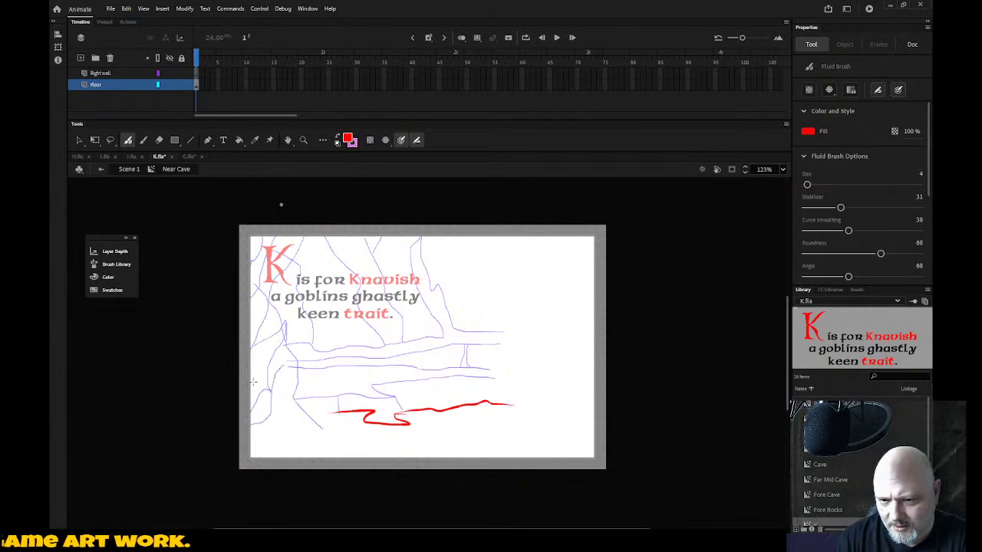
# Step: Draw a taller rock mound at the floor's left end with inner crack lines, closing its outline beyond the page edge
pyautogui.moveTo(247, 373)
pyautogui.mouseDown()
pyautogui.moveTo(306, 375)
pyautogui.moveTo(311, 407)
pyautogui.moveTo(352, 427)
pyautogui.moveTo(338, 436)
pyautogui.moveTo(309, 428)
pyautogui.moveTo(330, 442)
pyautogui.moveTo(228, 455)
pyautogui.mouseUp()
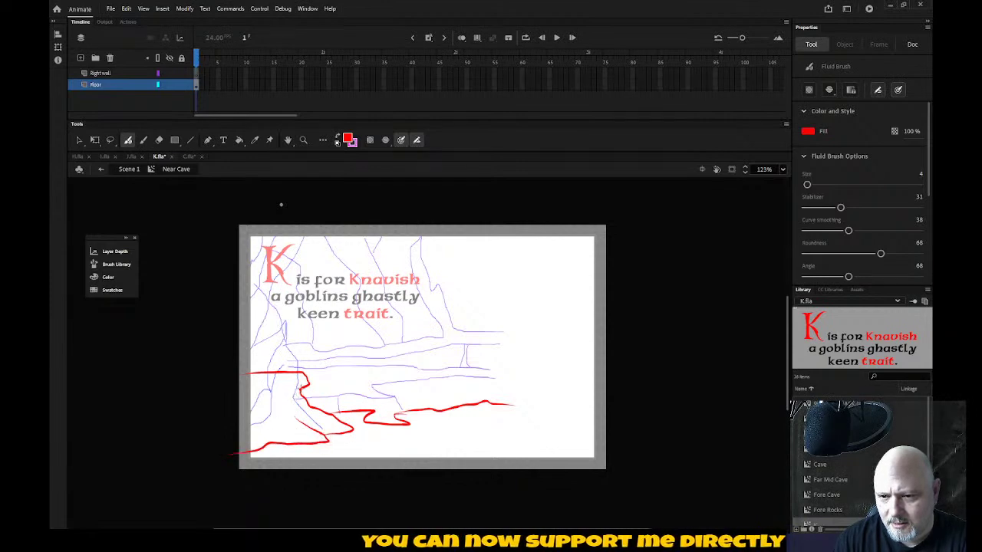
pyautogui.moveTo(276, 396); pyautogui.dragTo(303, 385)
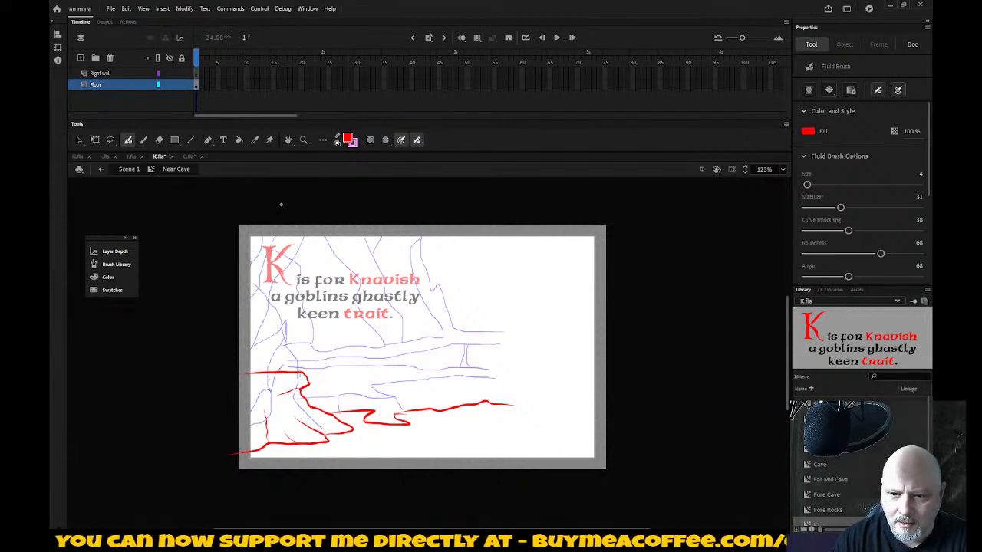
pyautogui.moveTo(304, 376); pyautogui.dragTo(289, 379)
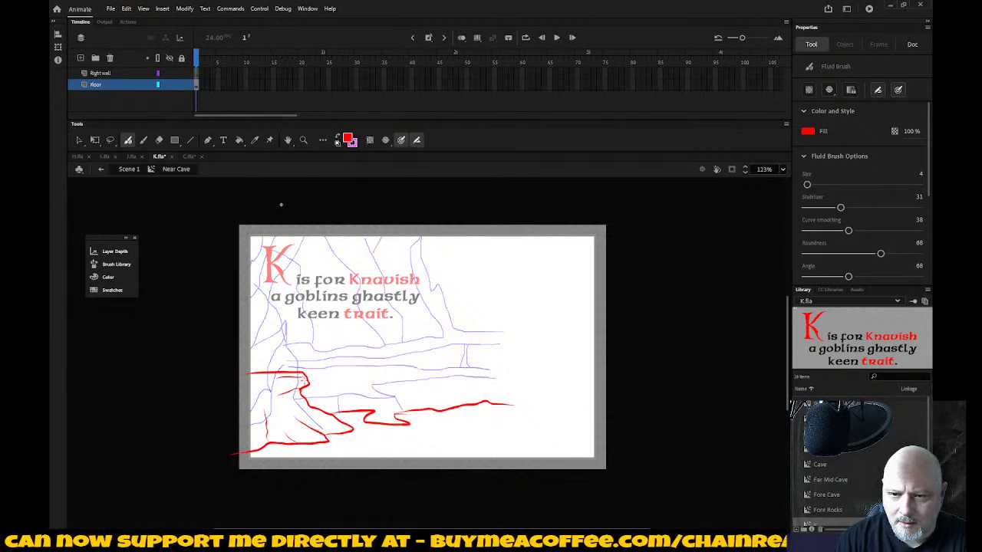
pyautogui.moveTo(308, 376)
pyautogui.mouseDown()
pyautogui.moveTo(260, 386)
pyautogui.moveTo(234, 374)
pyautogui.moveTo(223, 386)
pyautogui.moveTo(230, 454)
pyautogui.mouseUp()
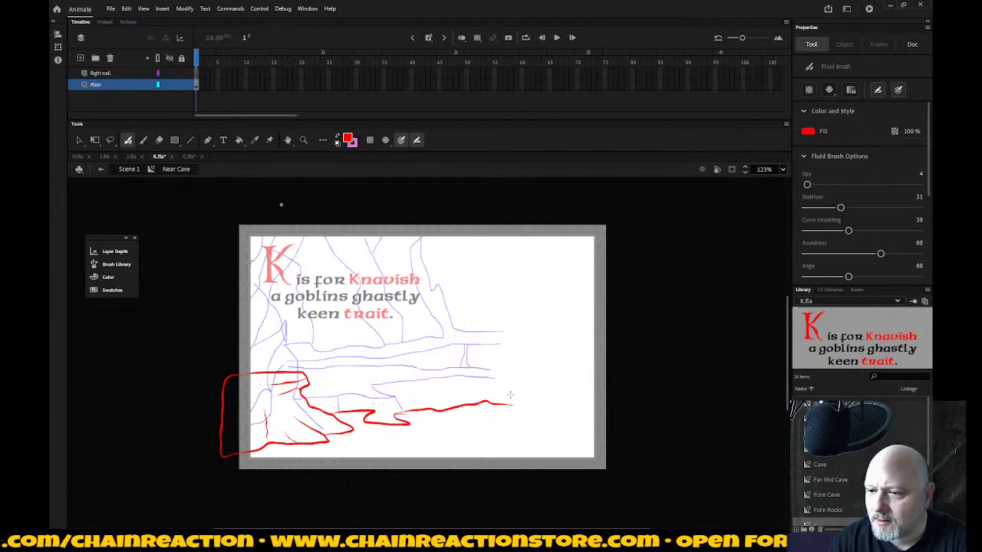
# Step: Draw rising stepped ledges to the page's right side with shaded notches, and enclose the floor with an outline running below the page
pyautogui.moveTo(584, 362)
pyautogui.mouseDown()
pyautogui.moveTo(544, 362)
pyautogui.moveTo(554, 371)
pyautogui.moveTo(546, 379)
pyautogui.moveTo(483, 382)
pyautogui.moveTo(501, 400)
pyautogui.mouseUp()
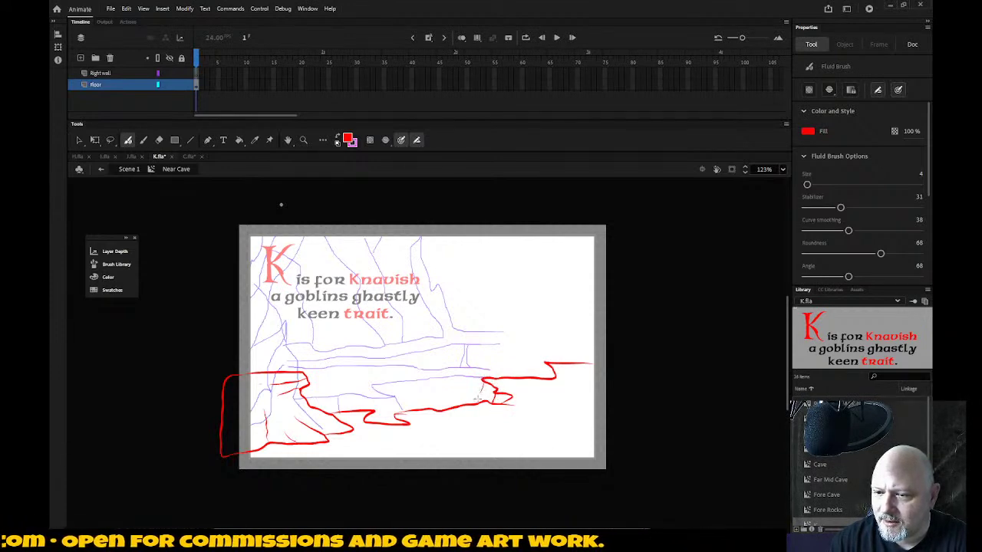
pyautogui.moveTo(475, 404); pyautogui.dragTo(484, 379)
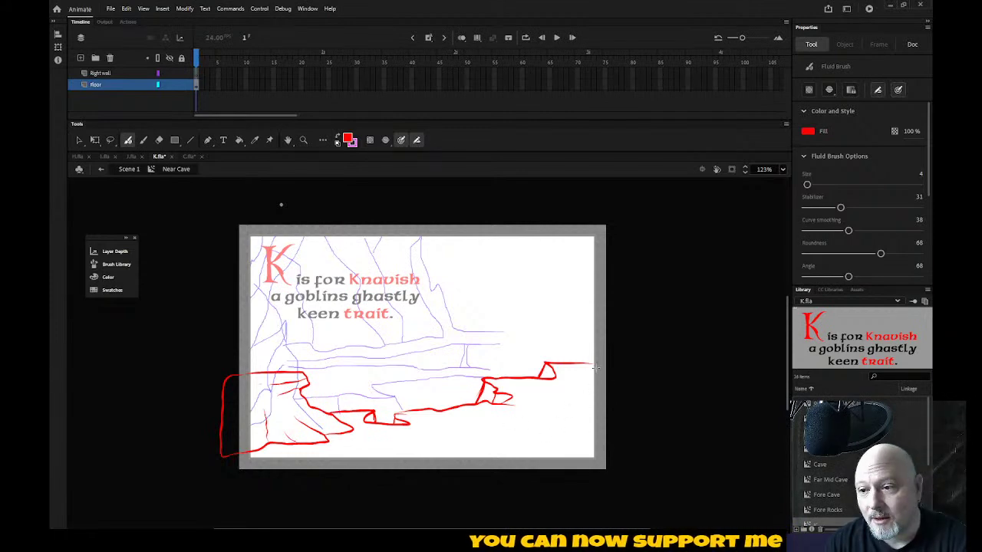
pyautogui.moveTo(574, 362); pyautogui.dragTo(617, 363)
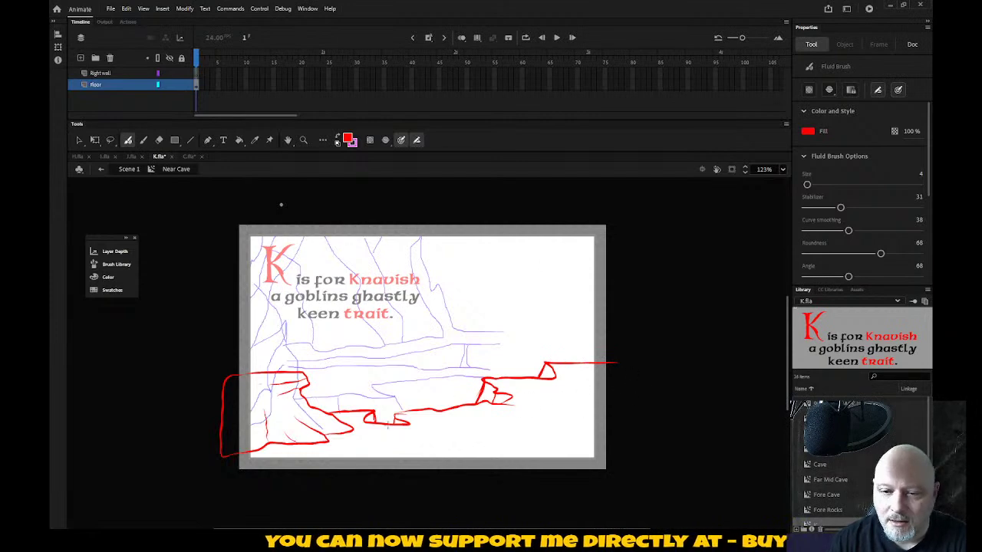
pyautogui.moveTo(616, 360)
pyautogui.mouseDown()
pyautogui.moveTo(618, 474)
pyautogui.moveTo(253, 479)
pyautogui.moveTo(220, 457)
pyautogui.mouseUp()
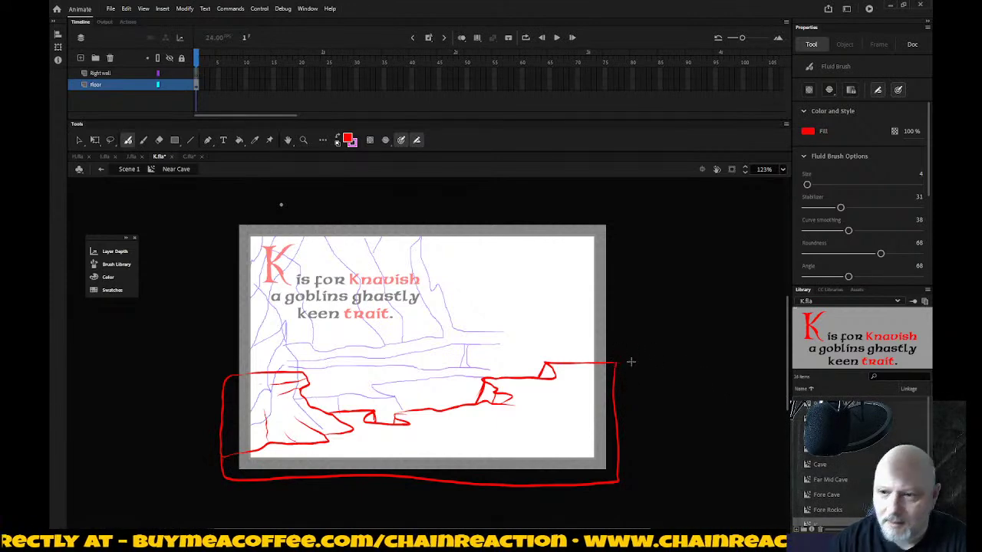
# Step: Sample the dark crack-line colour from the left wall in C.fla's Fore Cave and return to K.fla
pyautogui.click(189, 156)
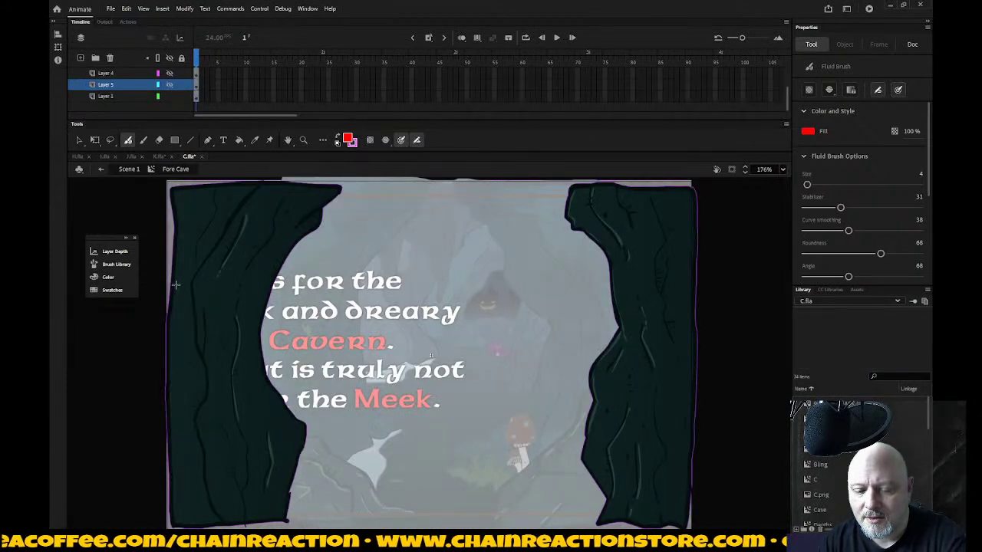
pyautogui.press('i')
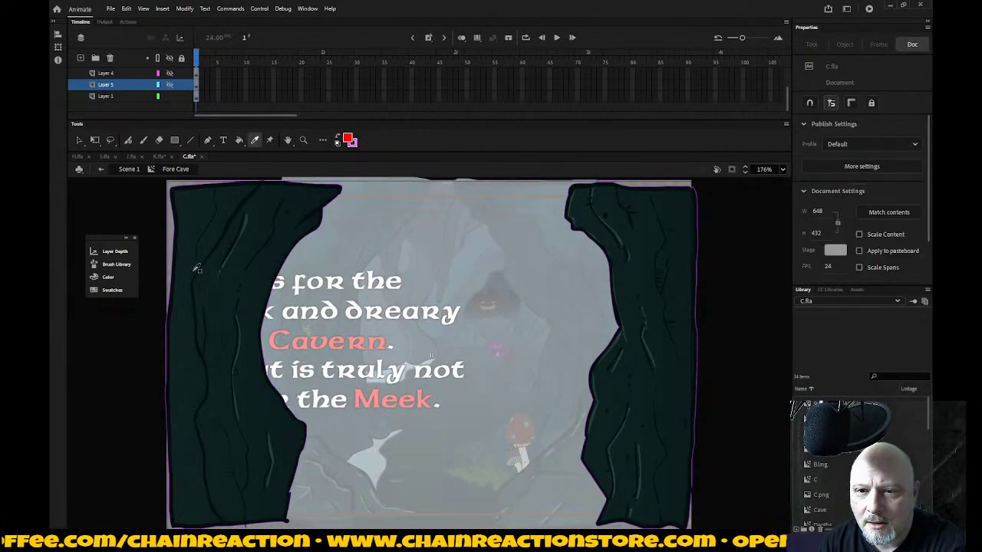
pyautogui.click(234, 222)
pyautogui.click(158, 157)
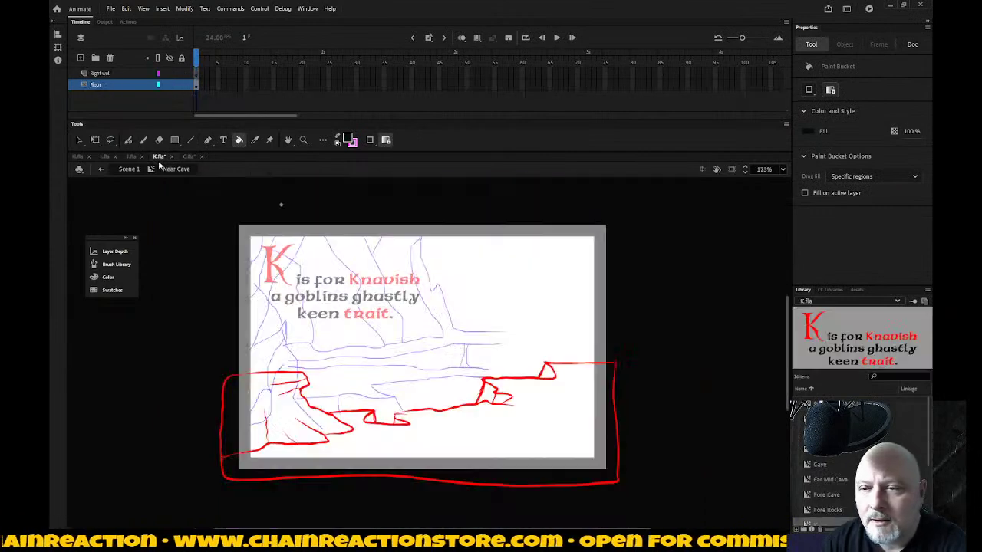
# Step: Recolour all the red lines on the Floor layer with the sampled near-black colour and deselect them
pyautogui.click(119, 84)
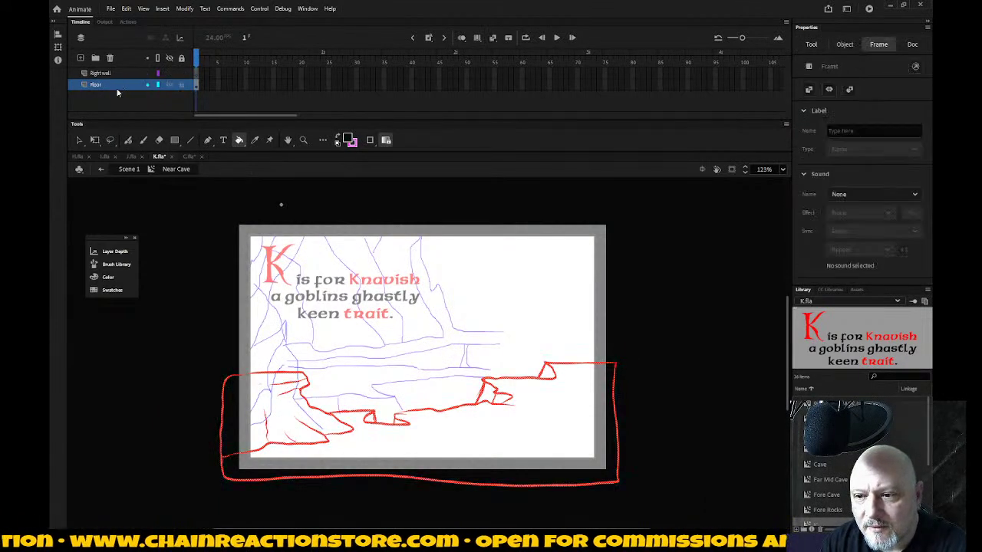
pyautogui.click(349, 140)
pyautogui.click(368, 161)
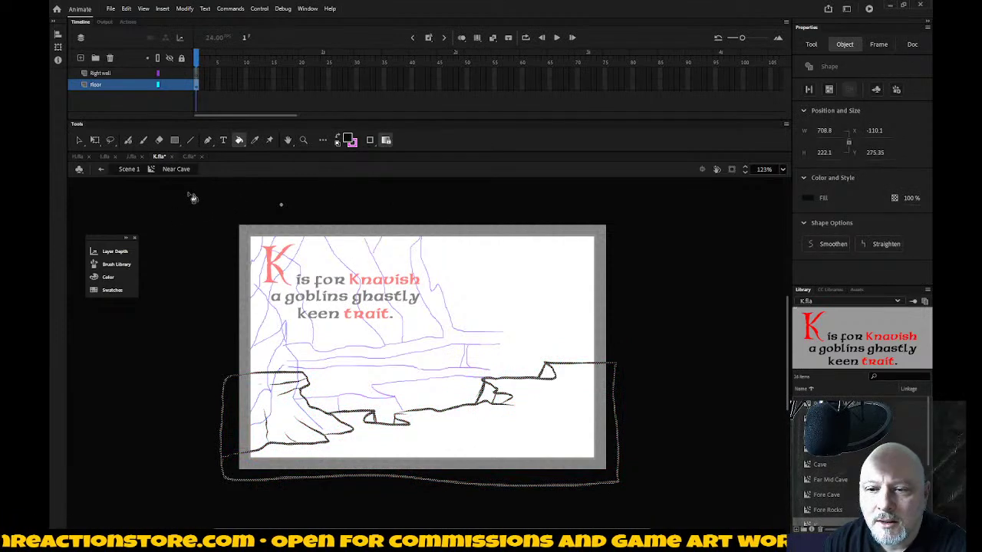
pyautogui.click(154, 117)
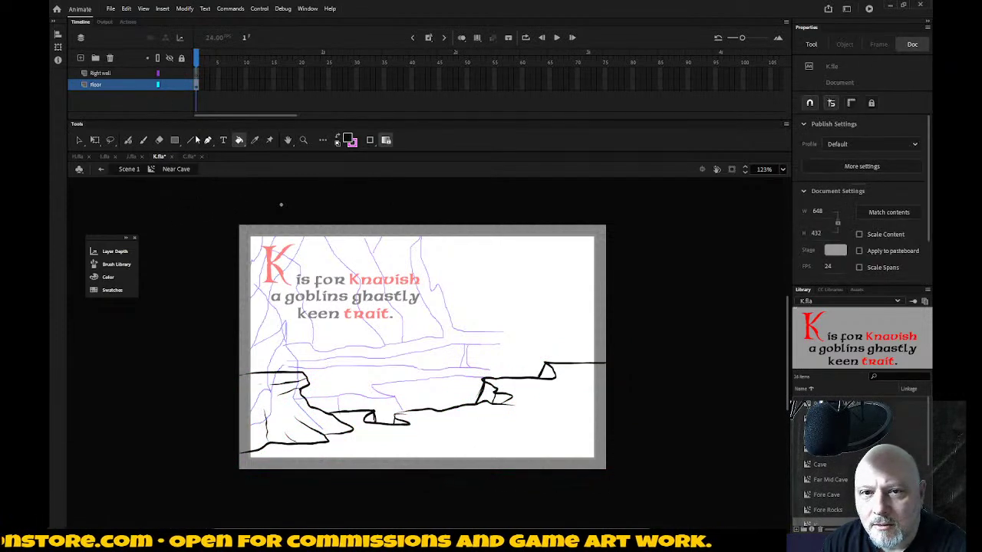
# Step: Sample the dark wall colour from C.fla's Fore Cave and try filling the area beneath K.fla's floor line with the Paint Bucket
pyautogui.click(188, 157)
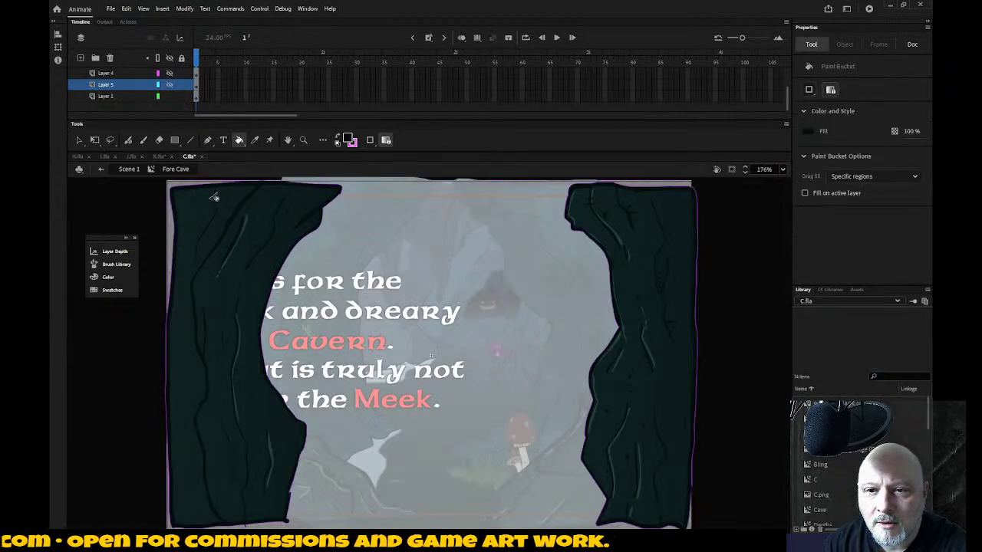
pyautogui.click(158, 158)
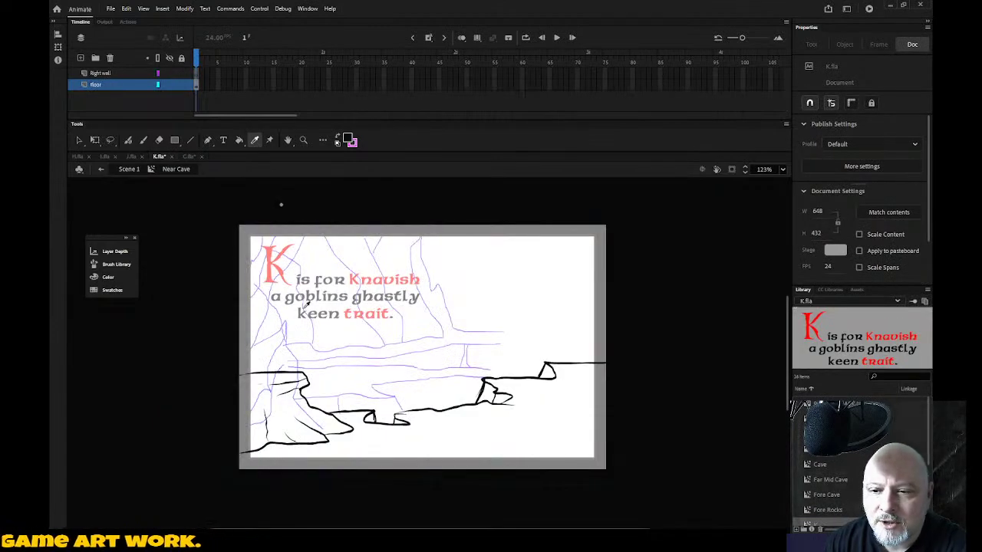
pyautogui.click(457, 446)
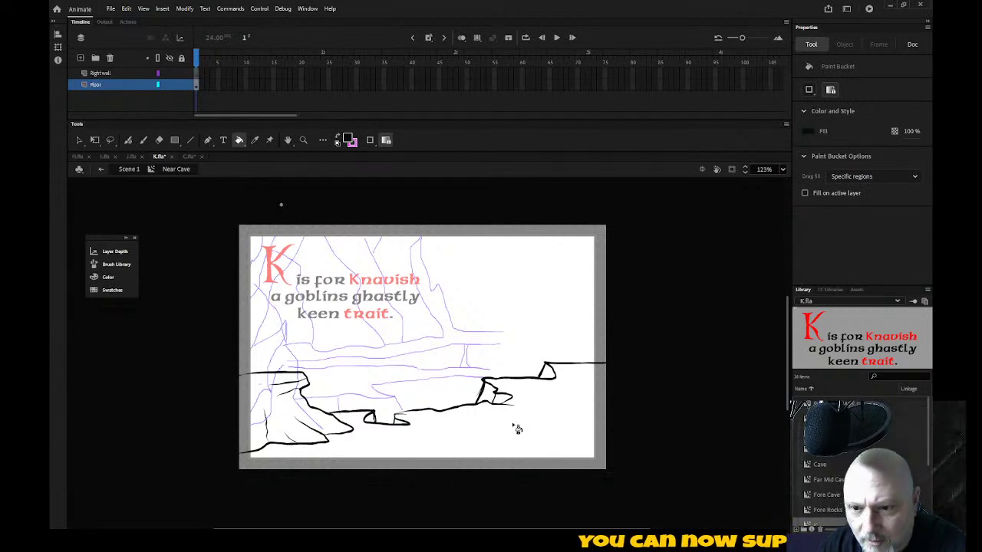
pyautogui.click(370, 143)
pyautogui.click(392, 153)
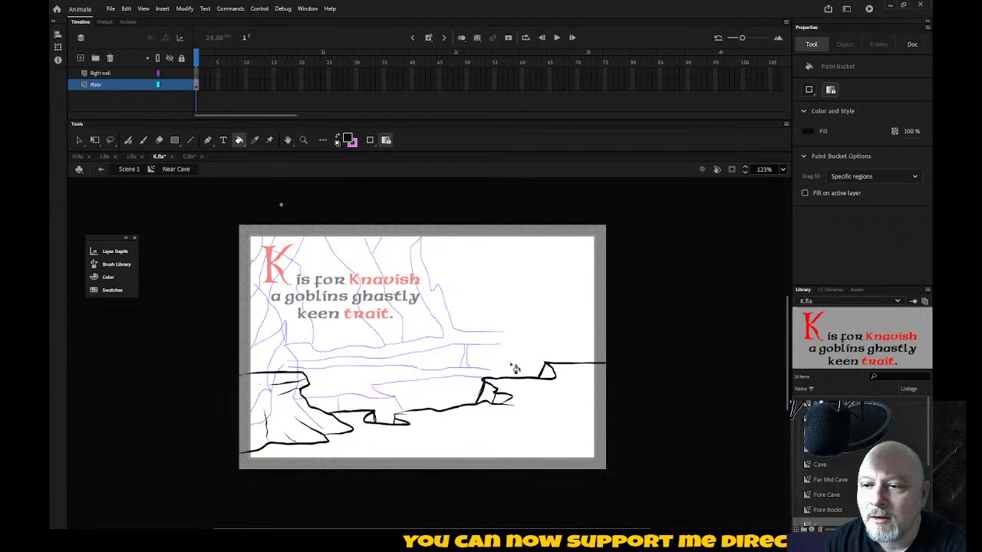
pyautogui.click(542, 431)
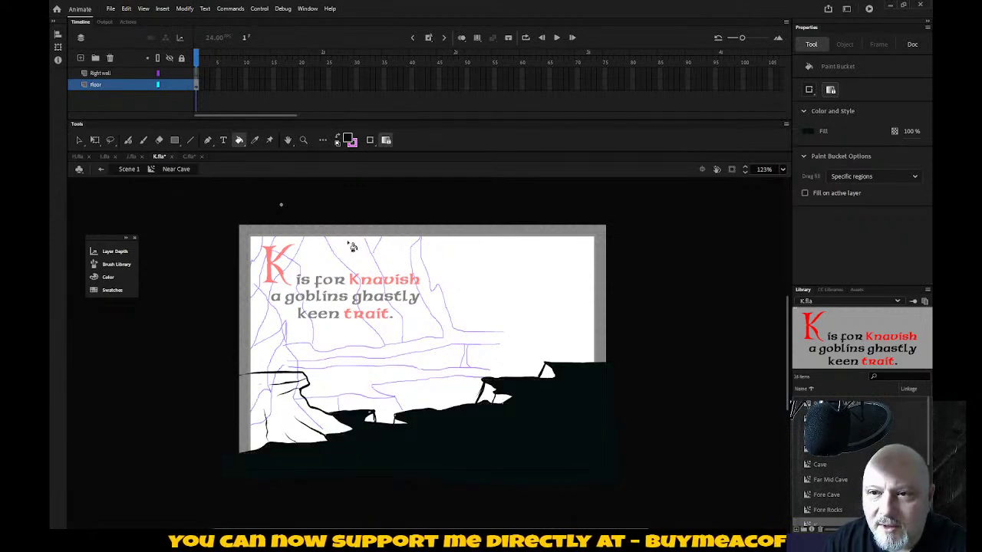
# Step: Resample the dark wall colour from C.fla's Fore Cave and try the fill beneath K.fla's floor line again, undoing it
pyautogui.click(351, 142)
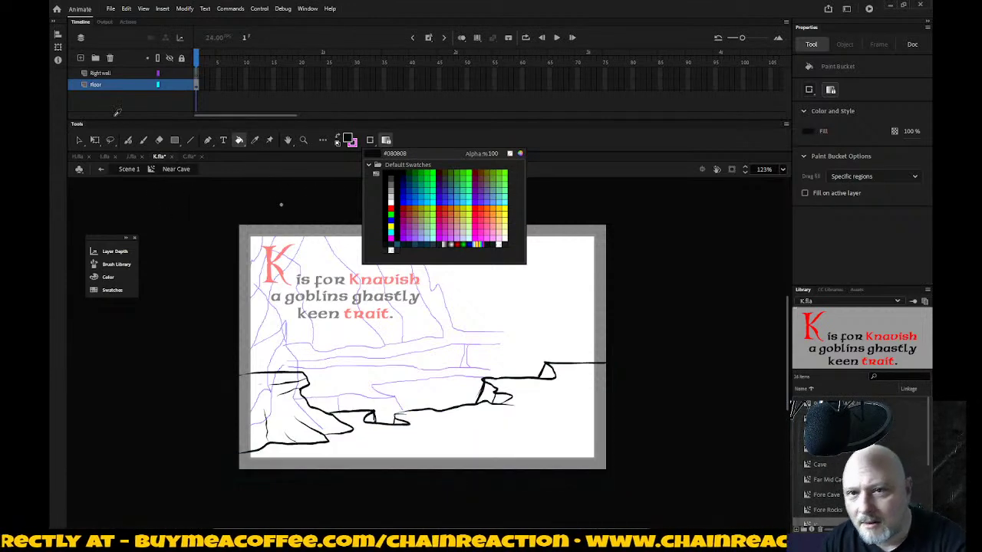
pyautogui.click(101, 210)
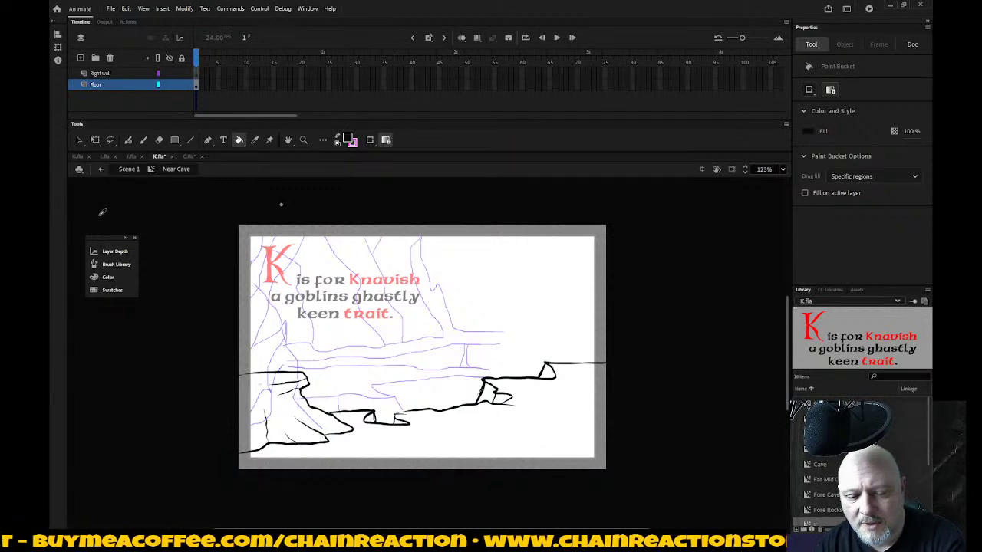
pyautogui.click(192, 156)
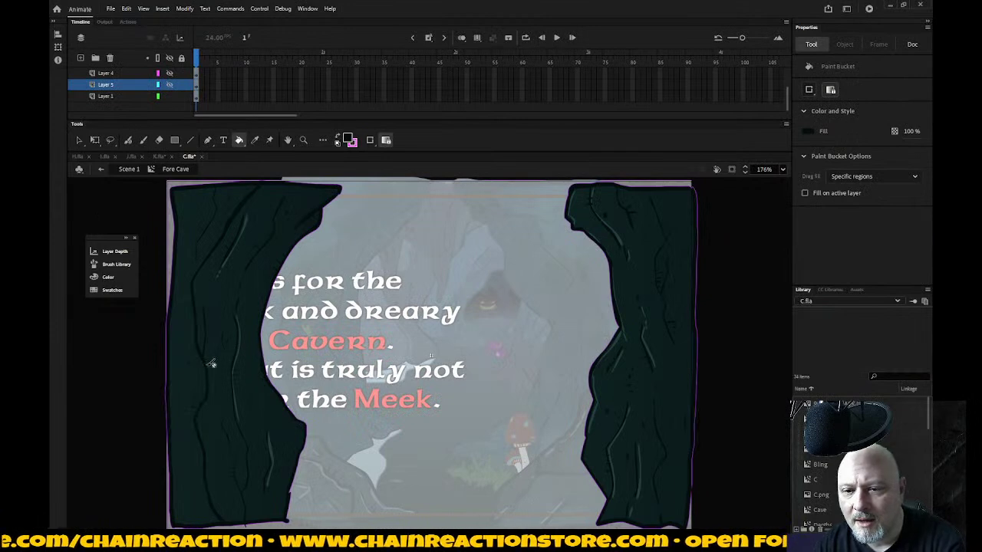
pyautogui.press('i')
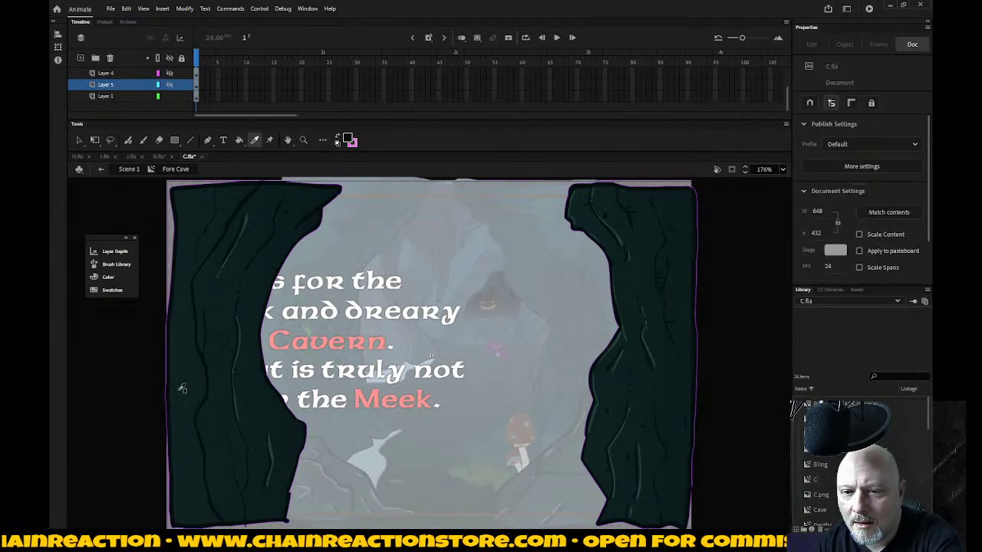
pyautogui.click(183, 389)
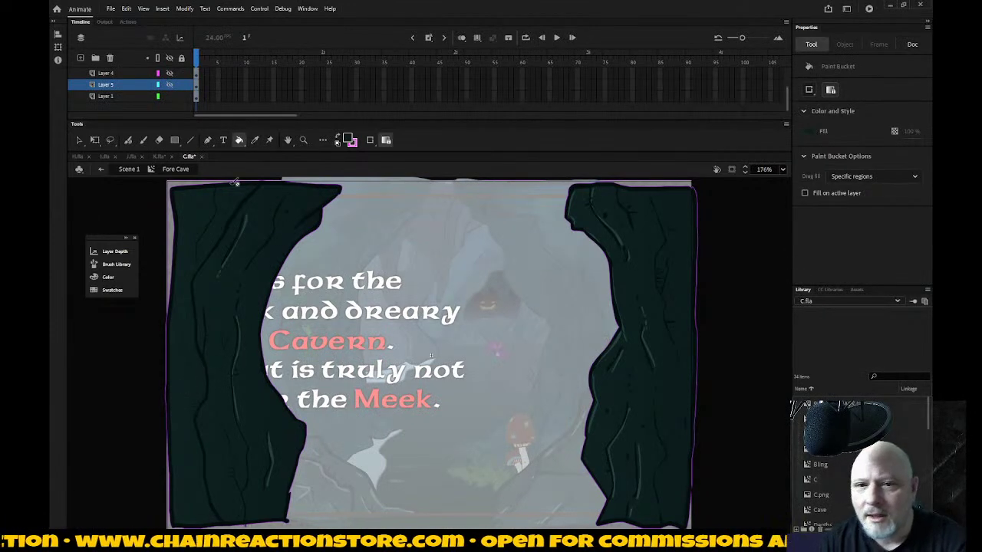
pyautogui.click(156, 156)
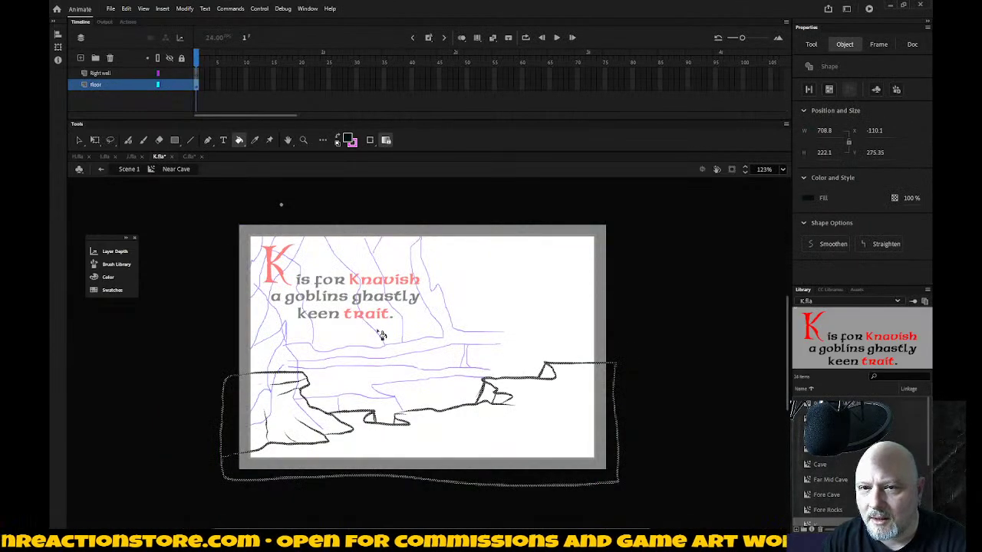
pyautogui.hotkey('ctrl', 'shift', 'a')
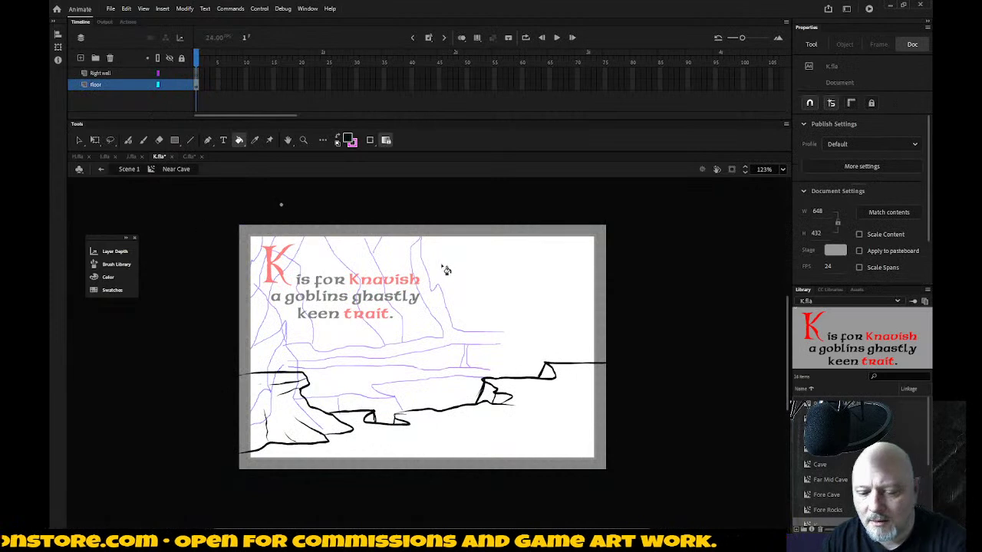
pyautogui.click(556, 415)
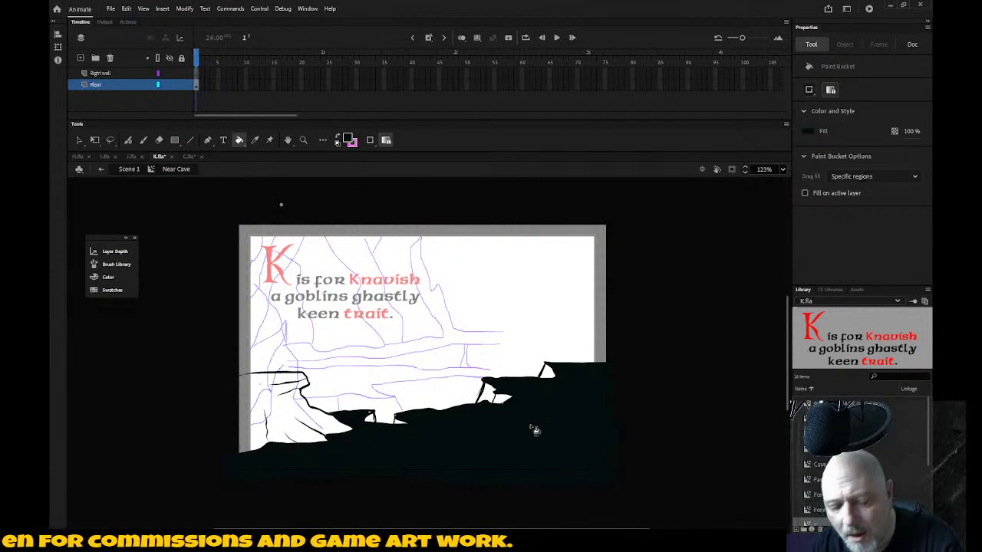
pyautogui.hotkey('ctrl', 'z')
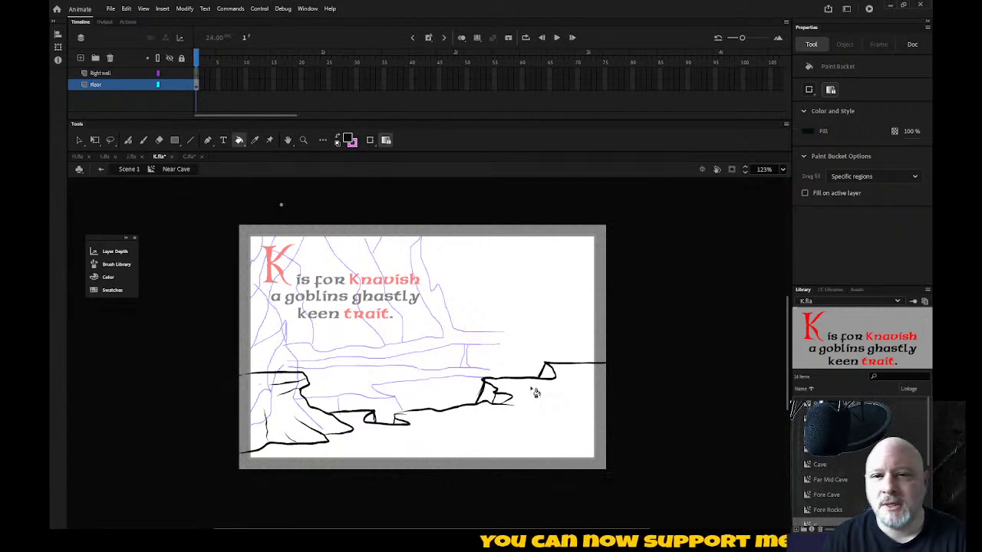
# Step: Pick up the dark teal wall colour from C.fla and fill the area beneath K.fla's floor line with it
pyautogui.click(190, 156)
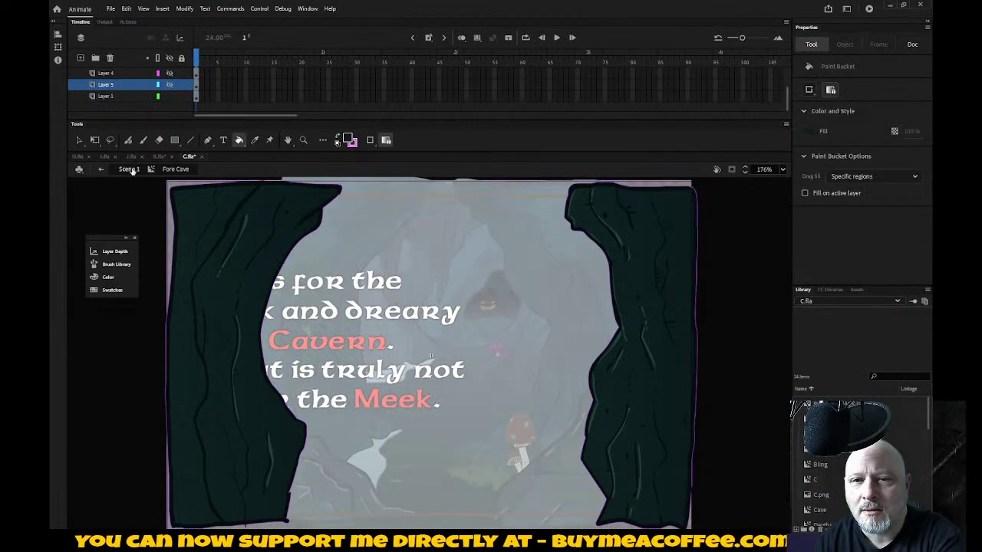
pyautogui.click(157, 156)
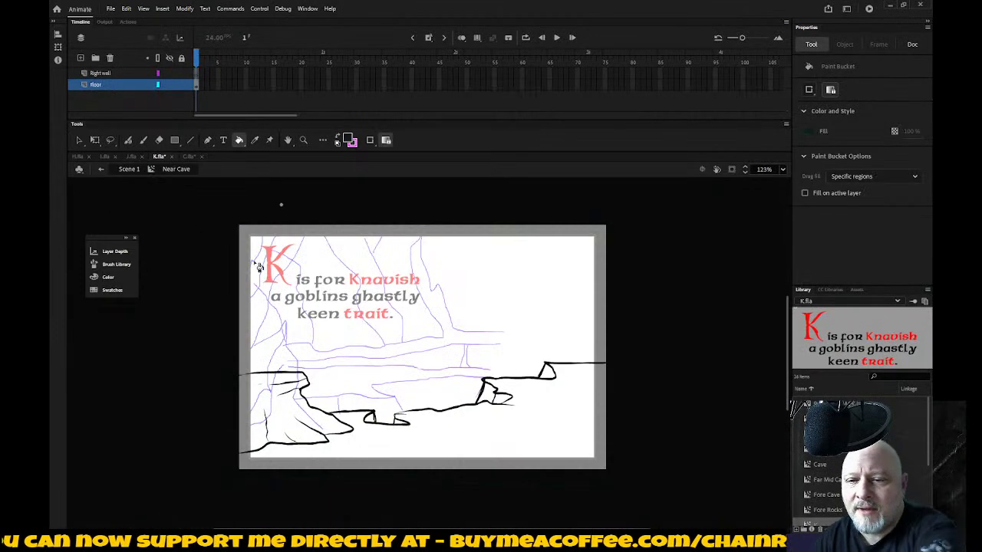
pyautogui.click(479, 448)
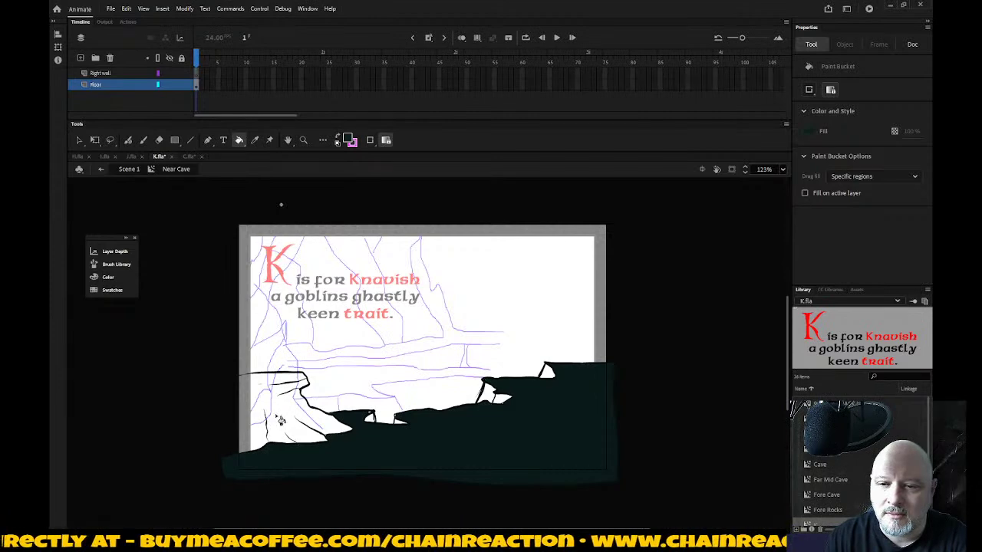
# Step: Make the Paint Bucket close gaps, and brush the left rock's top line in the dark line colour out to the enclosing outline
pyautogui.click(373, 140)
pyautogui.click(388, 166)
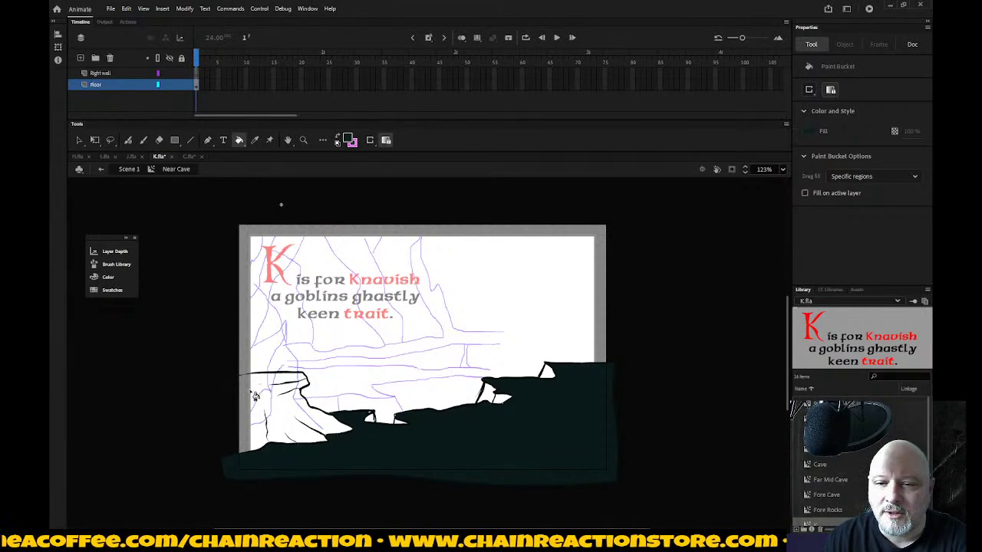
pyautogui.click(372, 140)
pyautogui.click(388, 167)
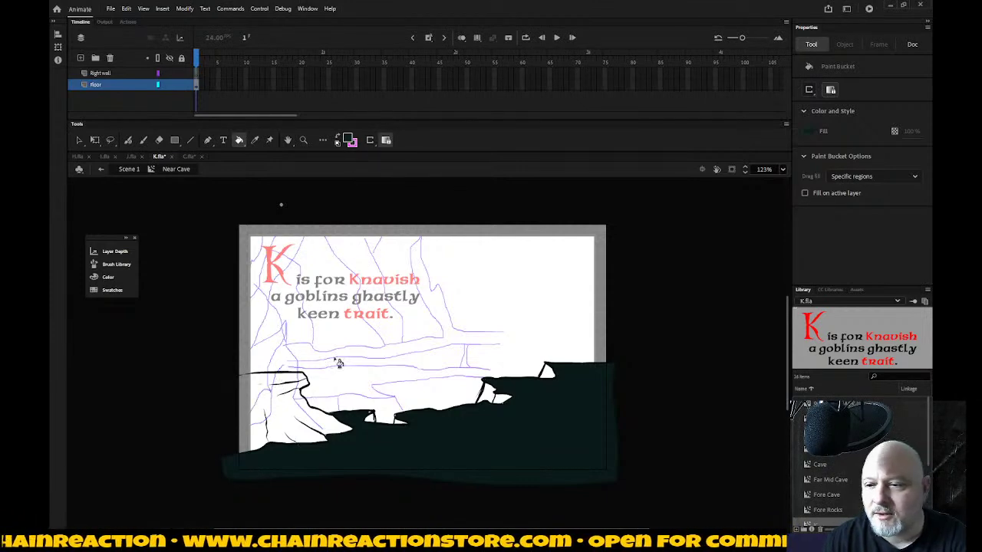
pyautogui.press('z')
pyautogui.moveTo(195, 352); pyautogui.dragTo(365, 506)
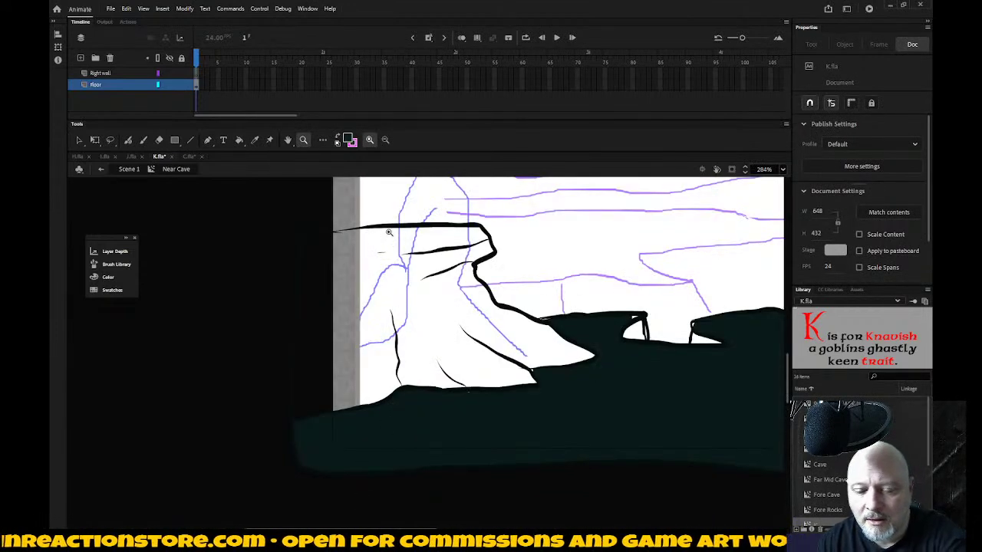
pyautogui.press('i')
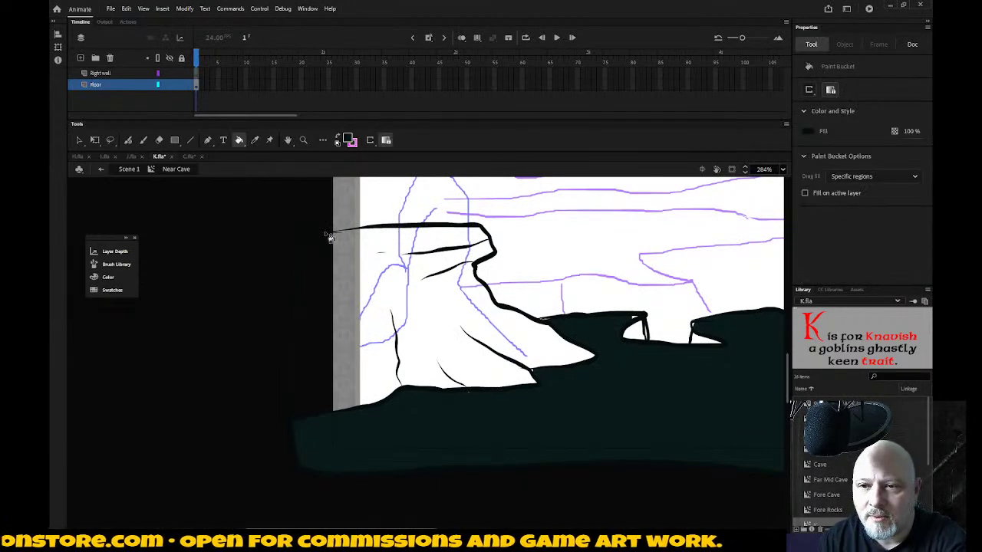
pyautogui.press('b')
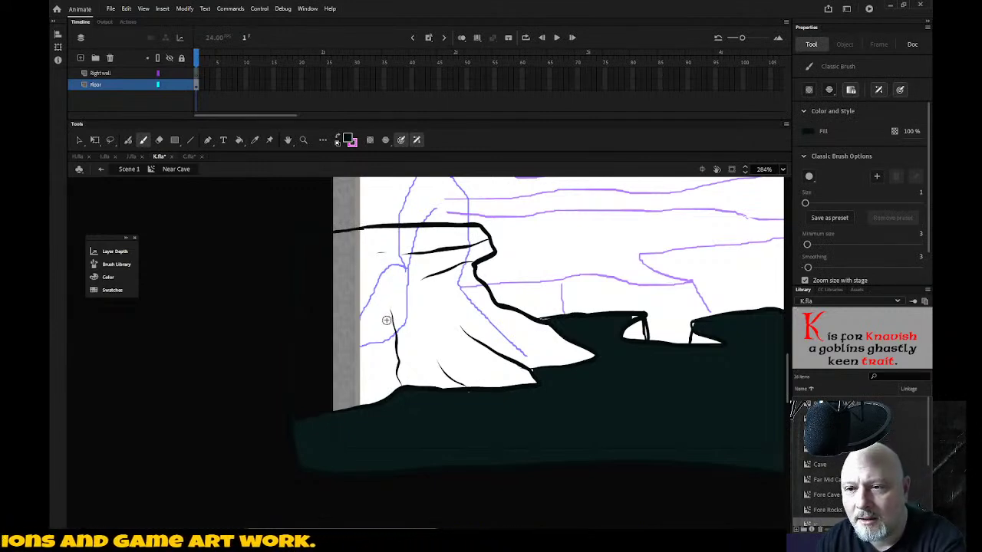
# Step: Fill the left rock formation and its overhang with dark teal sampled from the floor, with the Paint Bucket's gap closing turned off
pyautogui.press('i')
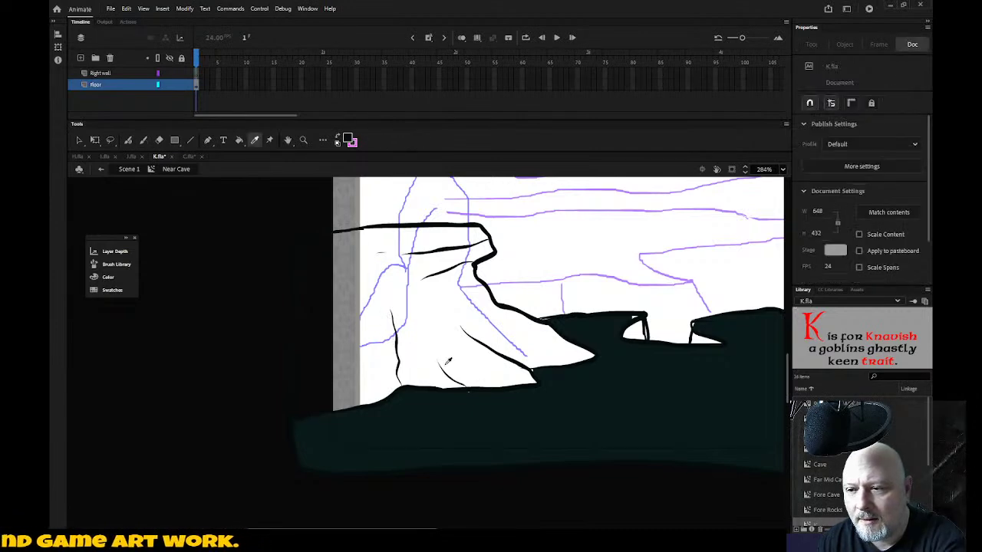
pyautogui.click(433, 411)
pyautogui.click(427, 362)
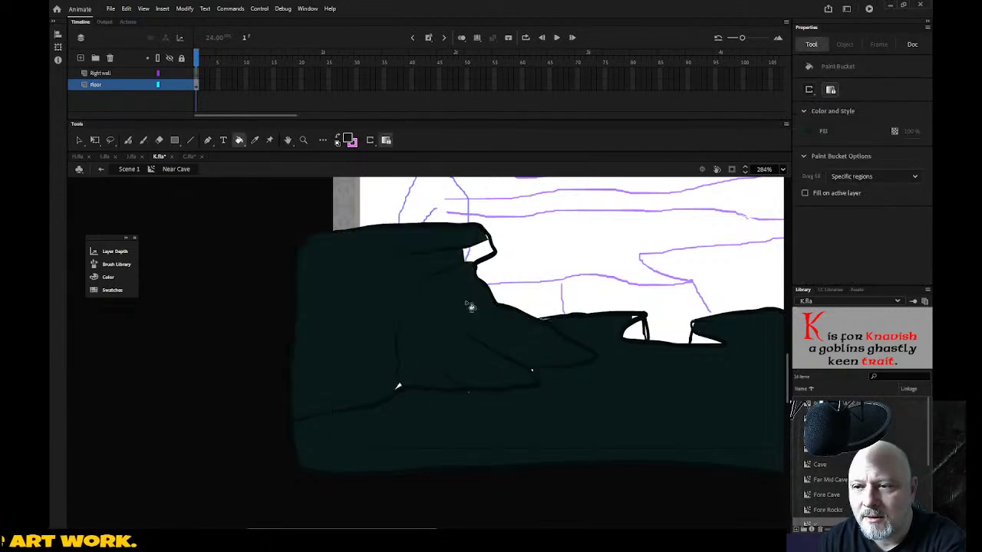
pyautogui.click(481, 257)
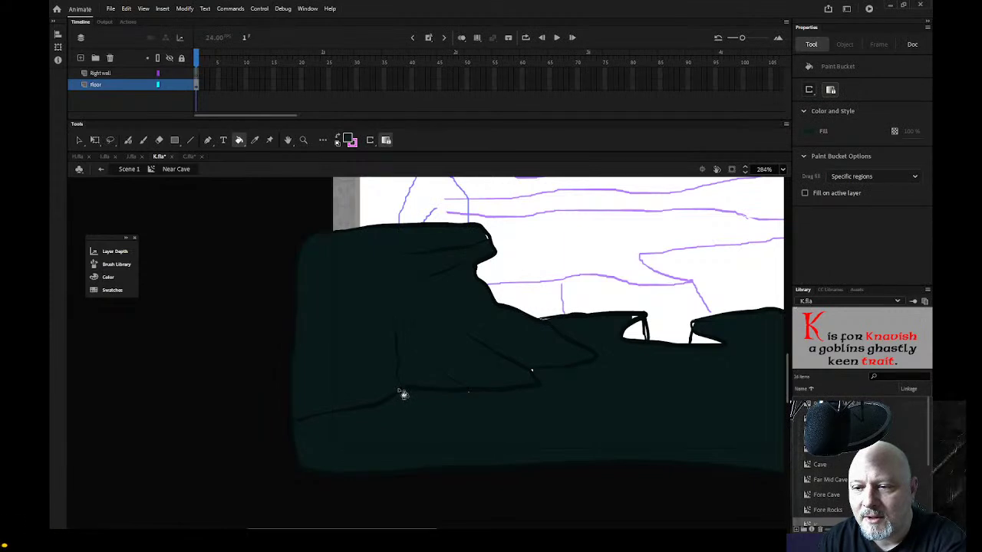
pyautogui.hotkey('ctrl', 'z')
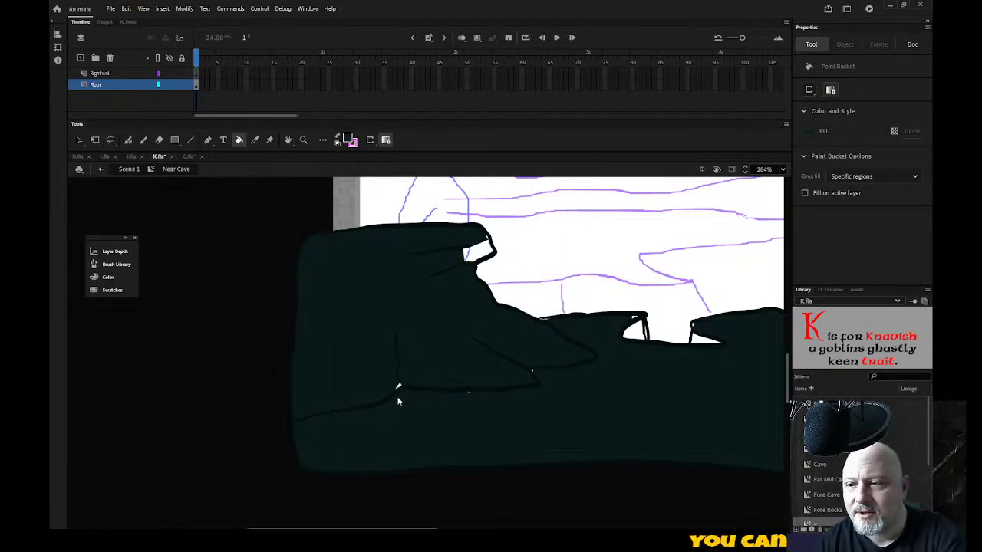
pyautogui.hotkey('ctrl', 'z')
pyautogui.click(370, 140)
pyautogui.click(392, 158)
pyautogui.click(366, 299)
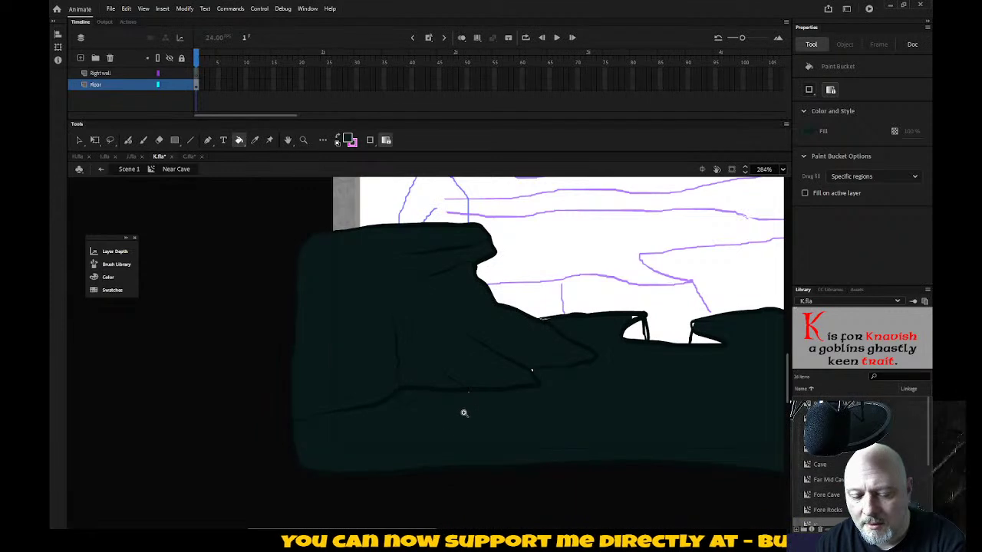
# Step: Fill the two small white slivers along the left rock's lower outline with the dark teal
pyautogui.press('z')
pyautogui.moveTo(442, 416); pyautogui.dragTo(568, 345)
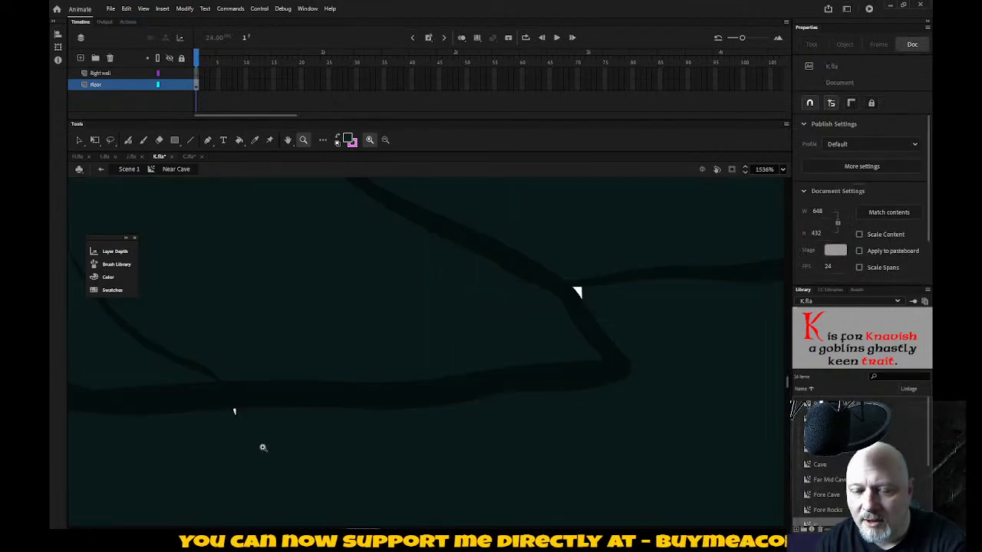
pyautogui.press('k')
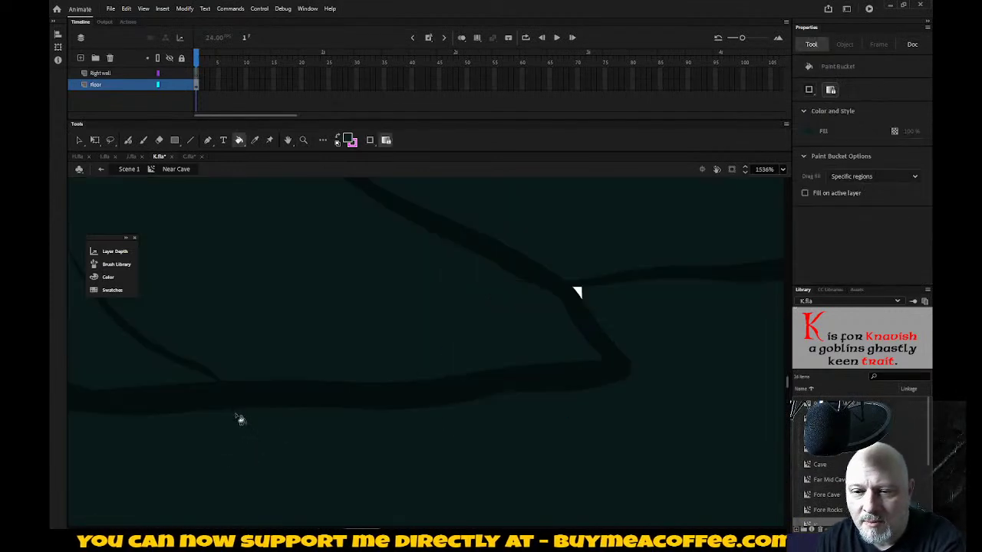
pyautogui.click(581, 293)
# Step: Fill the white slivers at the tip of the middle ledge and at the base of the stepped ledge's notch
pyautogui.scroll(-5, 564, 476)
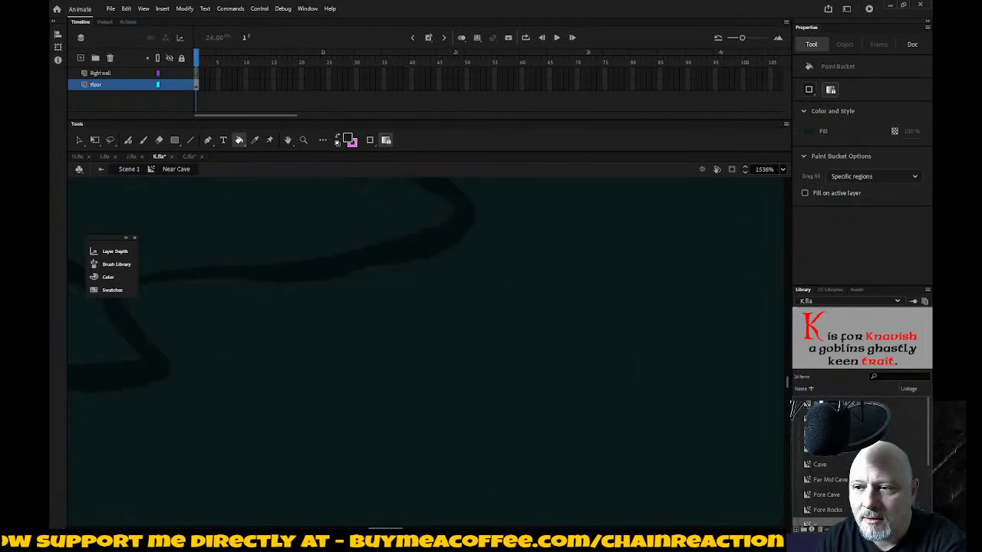
pyautogui.moveTo(787, 387); pyautogui.dragTo(784, 377)
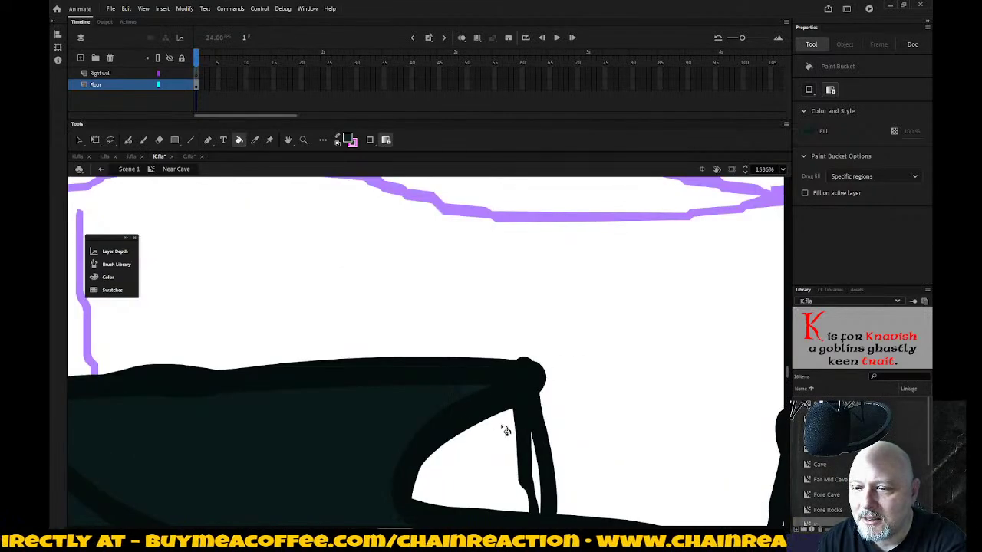
pyautogui.hscroll(-5, 279, 443)
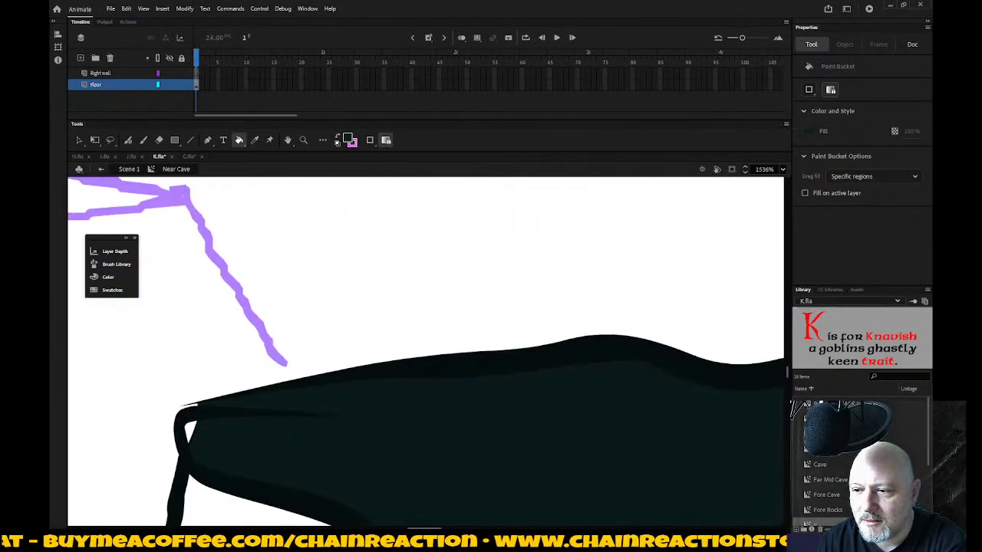
pyautogui.click(212, 433)
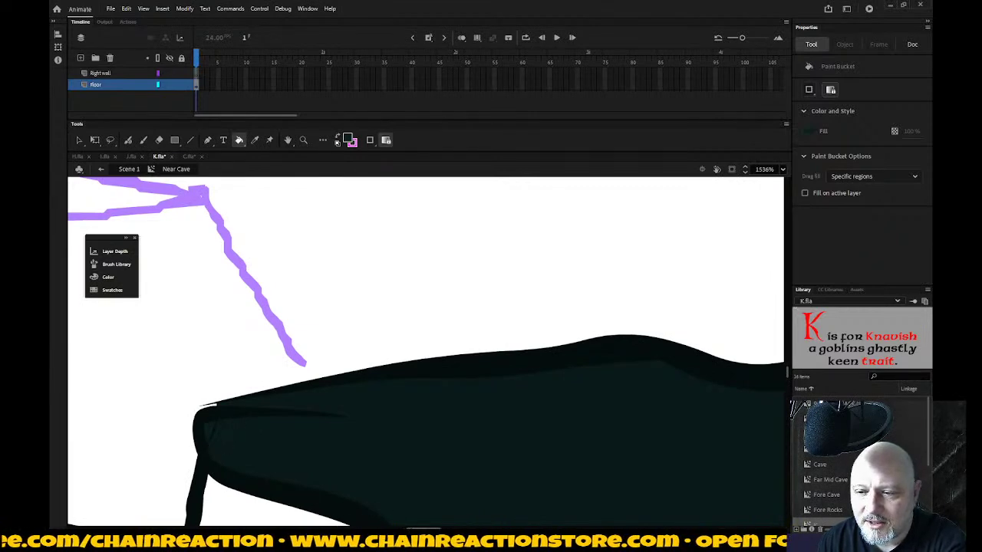
pyautogui.hscroll(3, 586, 363)
pyautogui.scroll(-5, 587, 362)
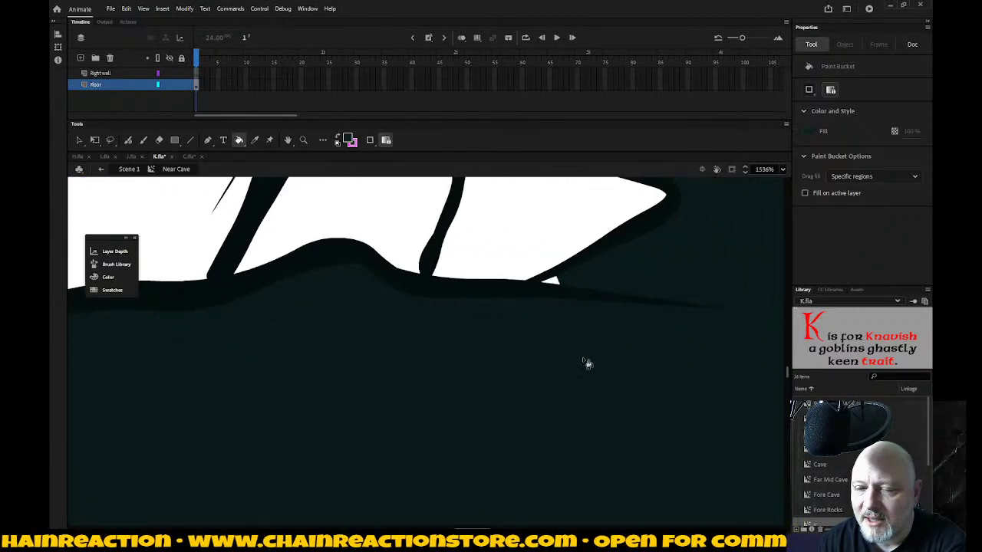
pyautogui.click(558, 285)
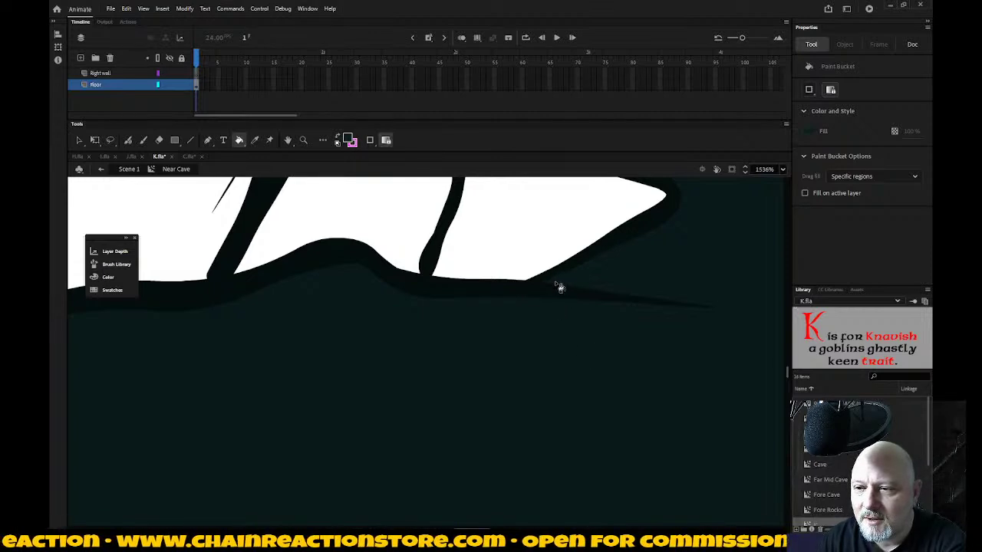
# Step: Paint over the white specks inside the stepped ledge's tip with the Classic Brush in the dark teal fill colour
pyautogui.press('z')
pyautogui.keyDown('alt'); pyautogui.click(557, 329); pyautogui.keyUp('alt')
pyautogui.keyDown('alt'); pyautogui.click(557, 337); pyautogui.keyUp('alt')
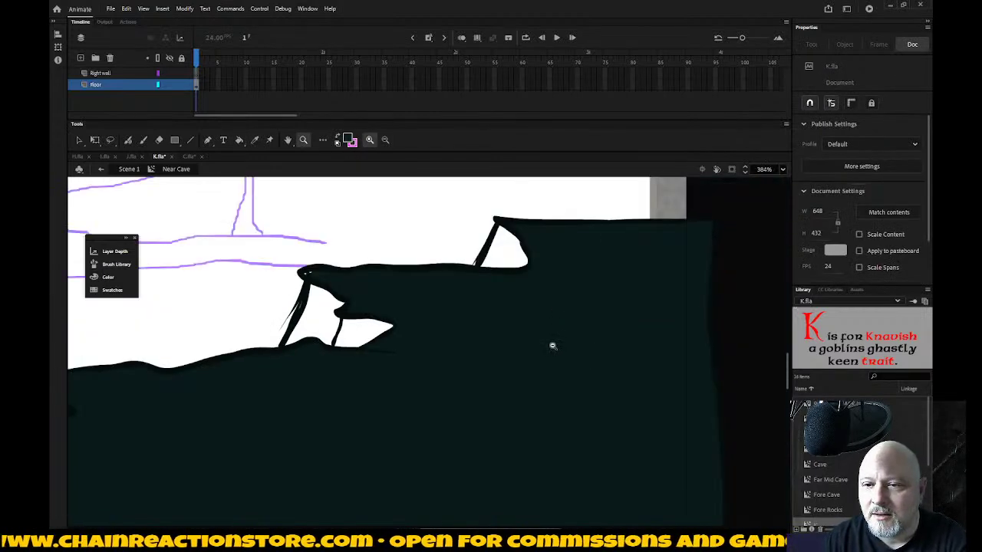
pyautogui.moveTo(290, 254); pyautogui.dragTo(352, 301)
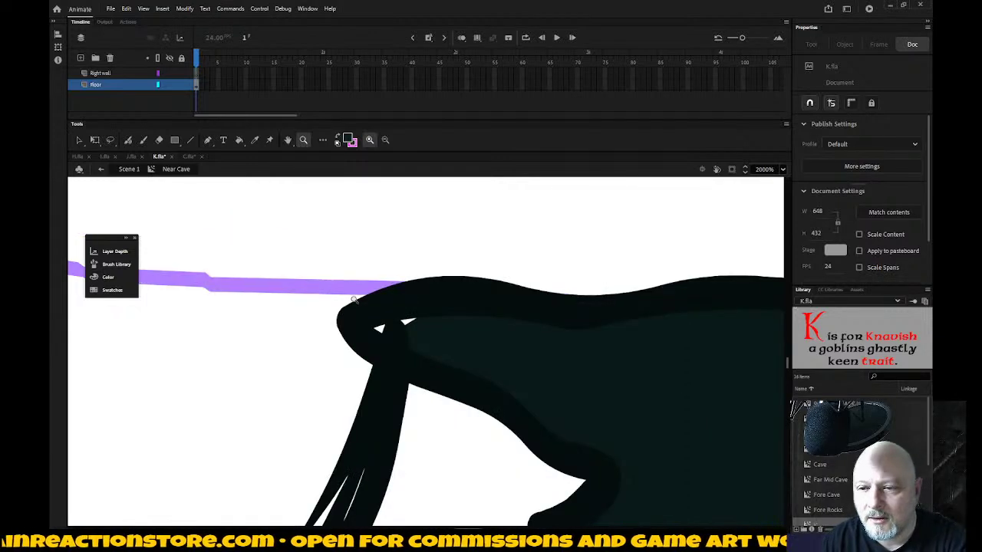
pyautogui.press('b')
pyautogui.moveTo(375, 328)
pyautogui.mouseDown()
pyautogui.moveTo(448, 355)
pyautogui.moveTo(379, 329)
pyautogui.moveTo(419, 322)
pyautogui.mouseUp()
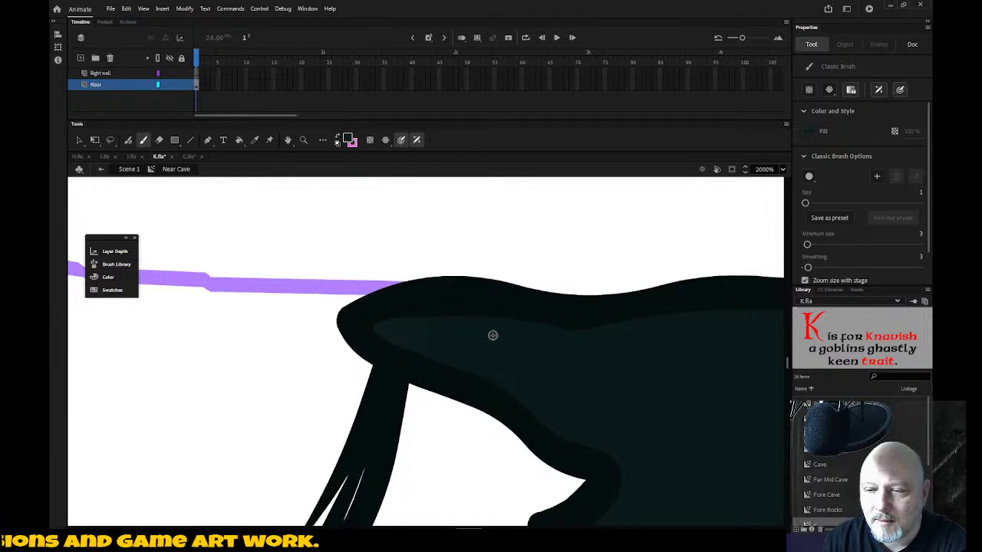
pyautogui.press('z')
pyautogui.keyDown('alt'); pyautogui.click(505, 362); pyautogui.keyUp('alt')
pyautogui.keyDown('alt'); pyautogui.click(505, 362); pyautogui.keyUp('alt')
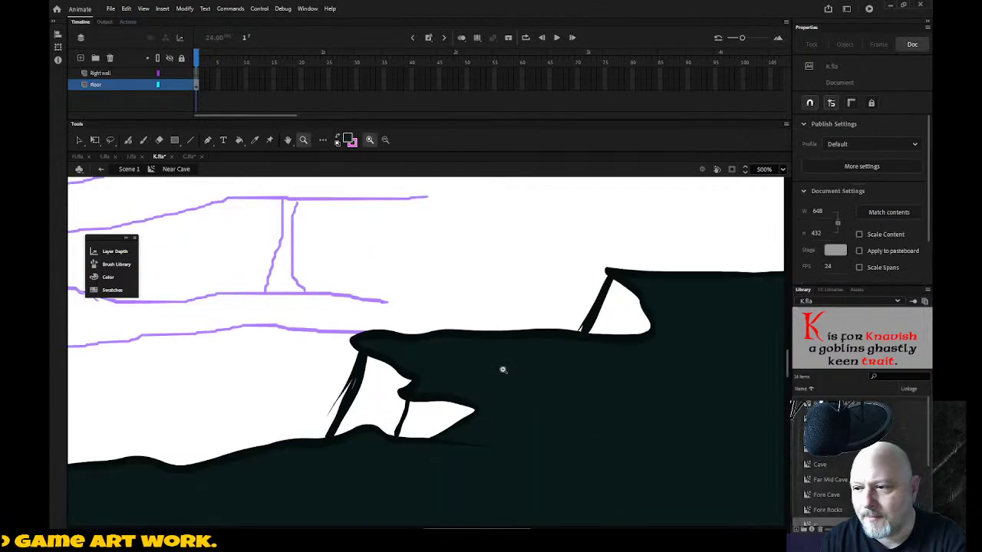
pyautogui.keyDown('alt'); pyautogui.click(502, 368); pyautogui.keyUp('alt')
pyautogui.keyDown('alt'); pyautogui.click(501, 372); pyautogui.keyUp('alt')
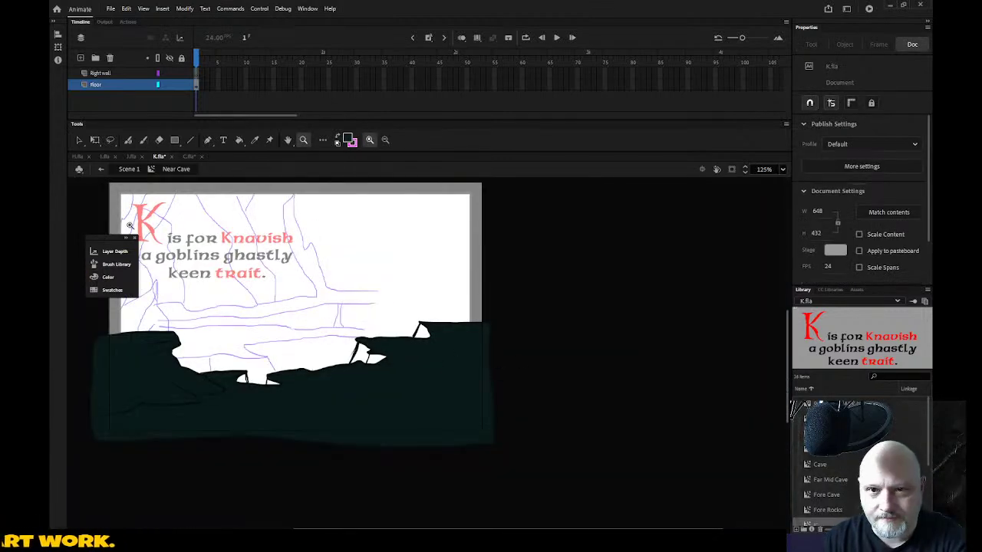
# Step: Select all artwork on the Floor layer and smooth its shapes twice
pyautogui.click(126, 86)
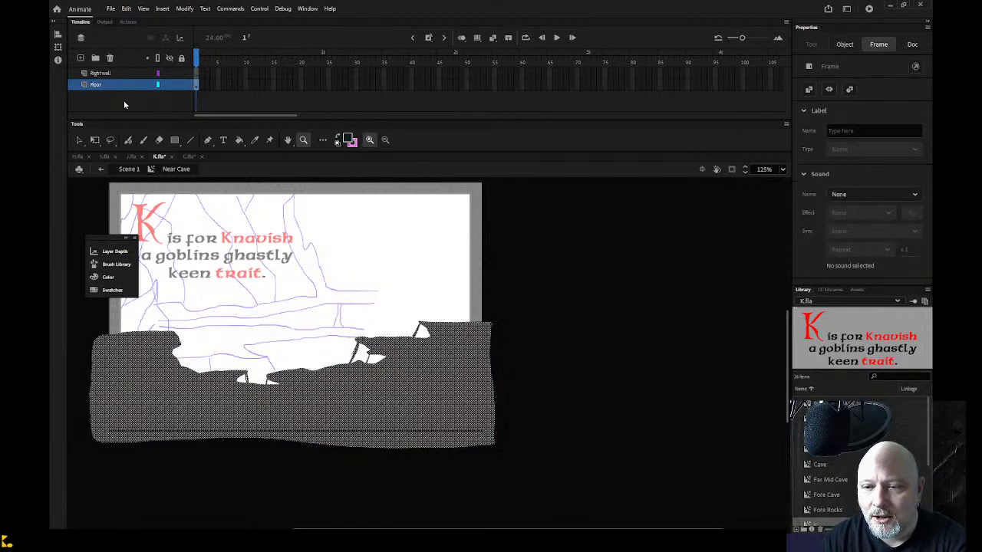
pyautogui.press('v')
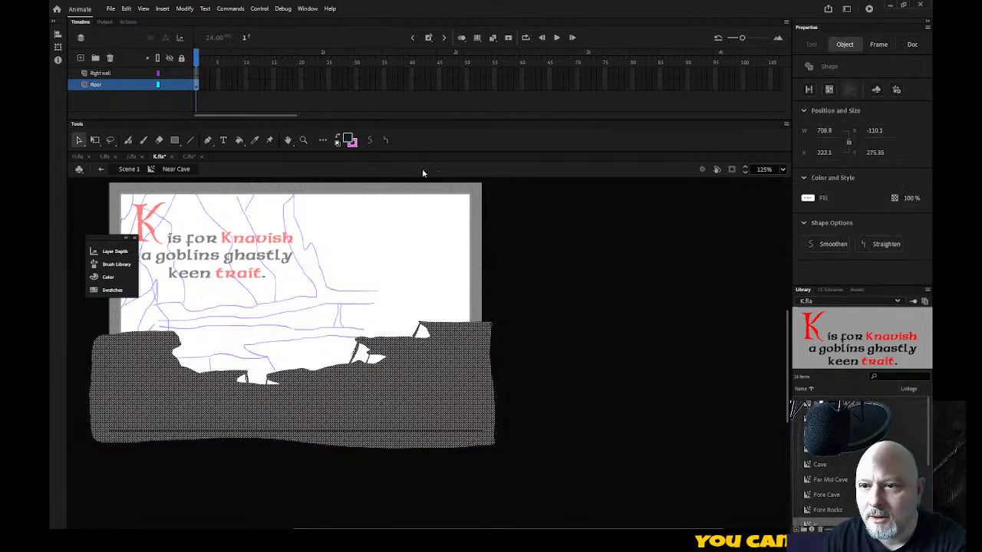
pyautogui.click(370, 141)
pyautogui.click(370, 141)
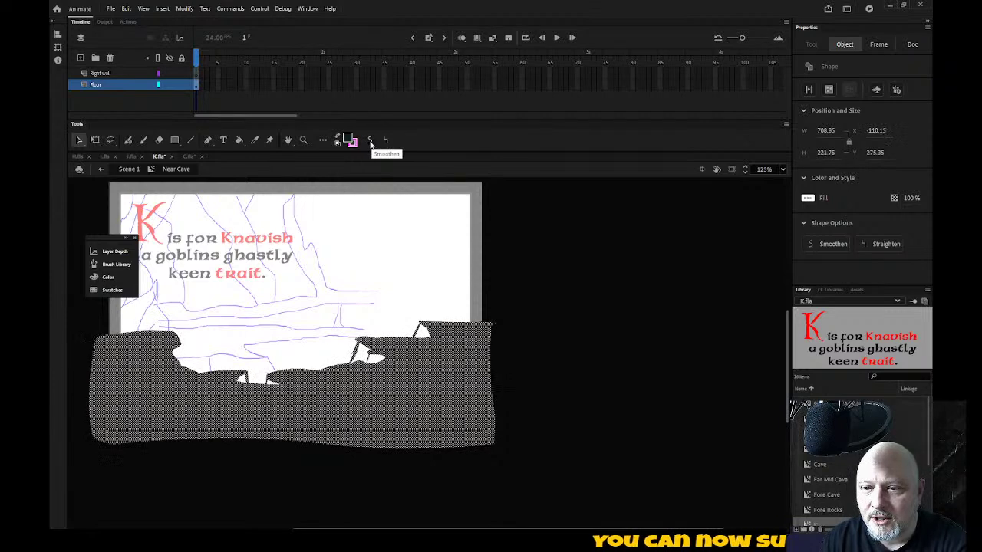
pyautogui.click(448, 244)
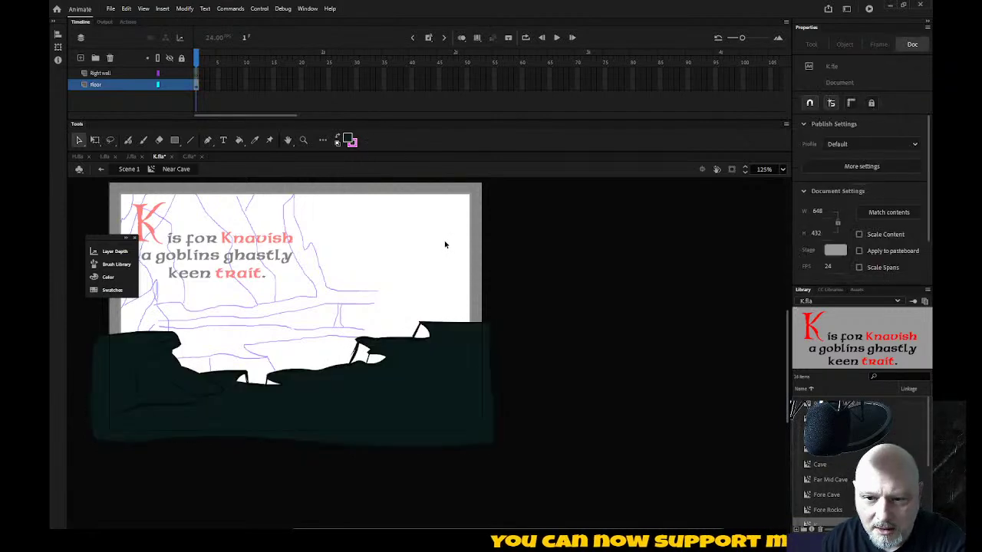
pyautogui.hotkey('ctrl', 'a')
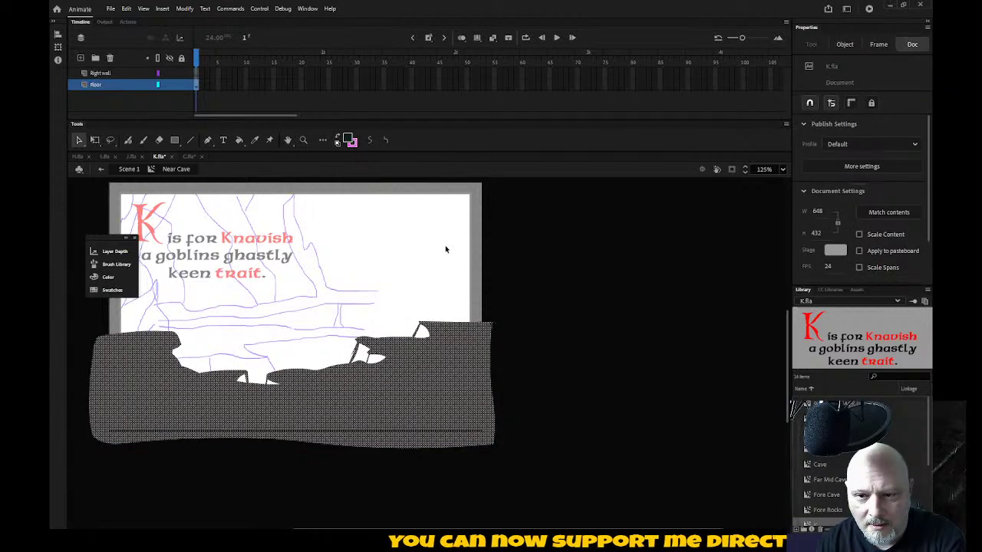
pyautogui.click(432, 275)
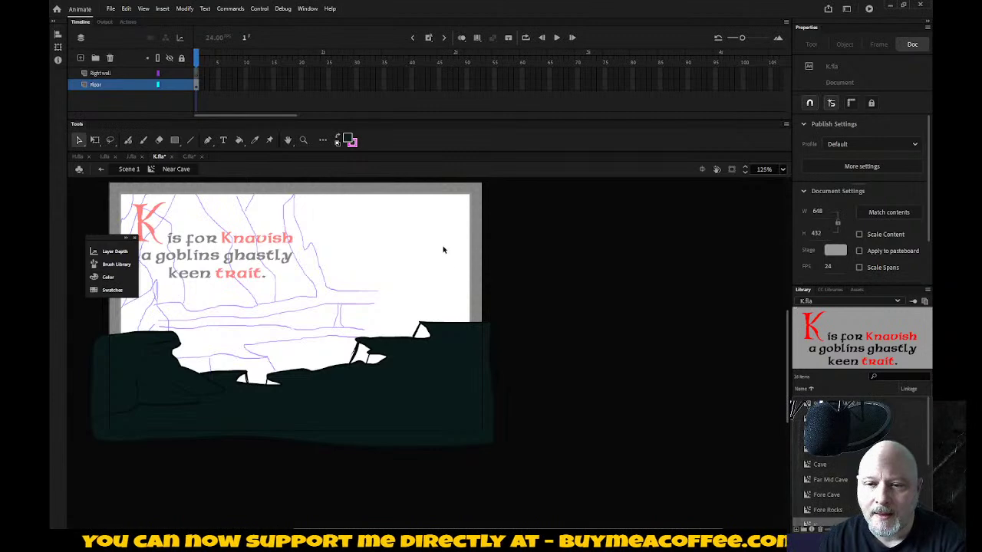
# Step: Sample the lighter teal highlight from the Fore Cave wall in C.fla and fill the white crevices in K.fla's Near Cave floor
pyautogui.click(189, 158)
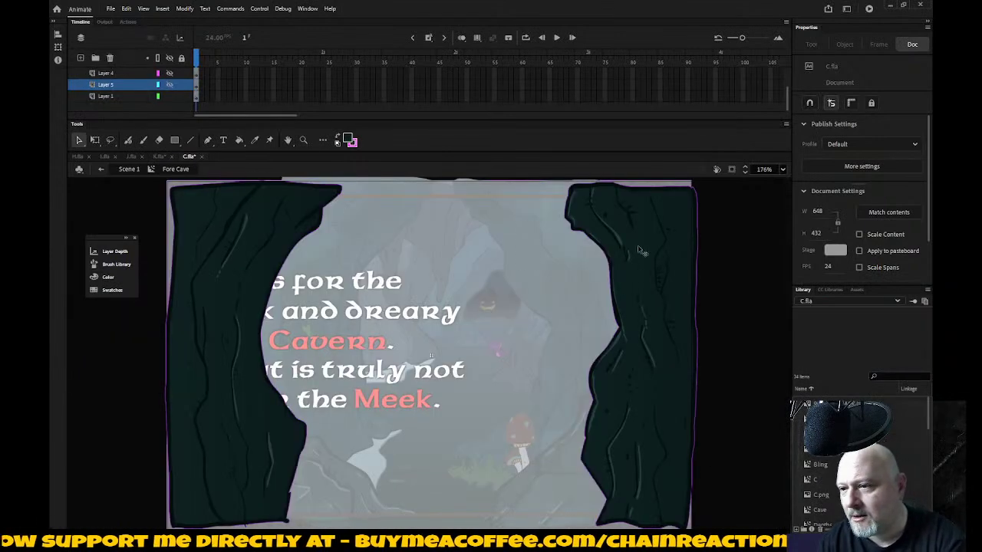
pyautogui.press('i')
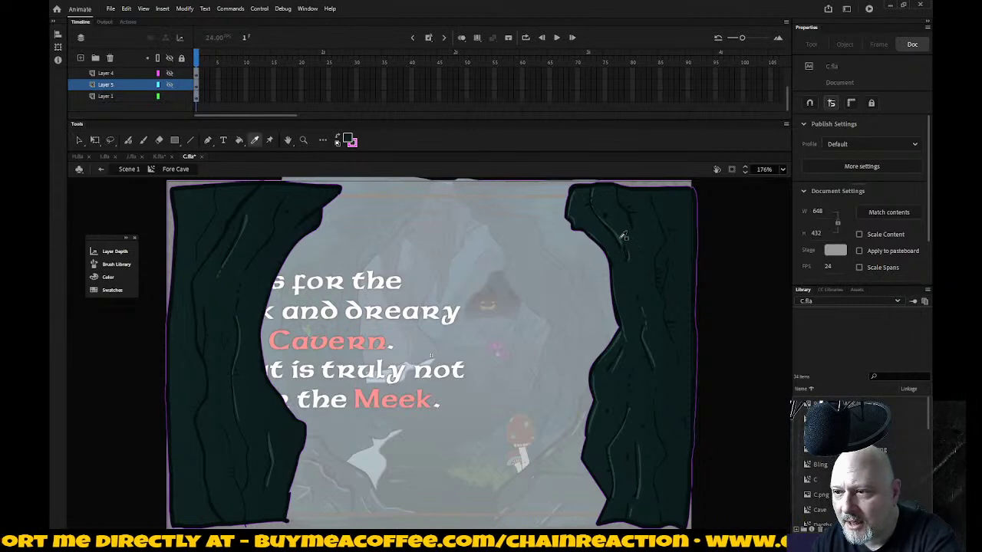
pyautogui.click(622, 237)
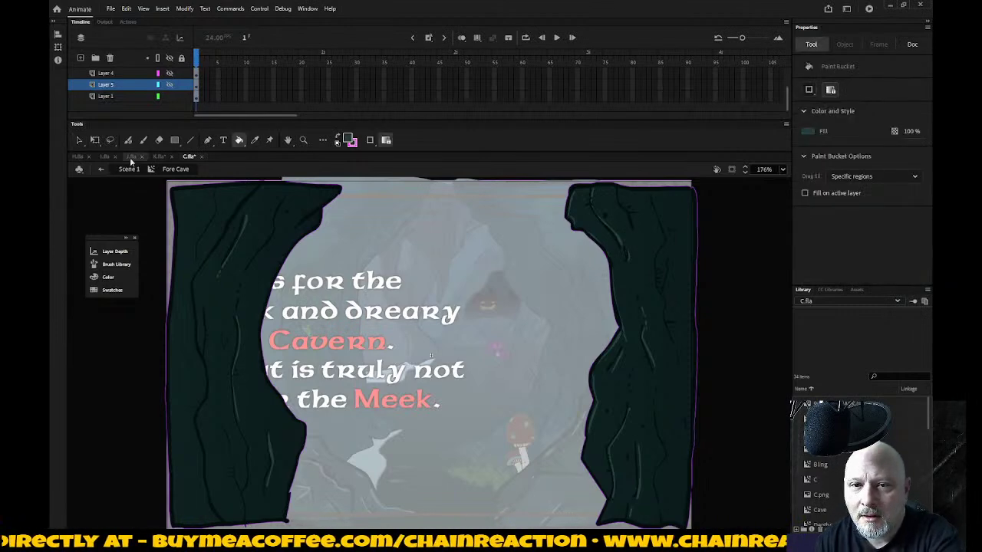
pyautogui.click(159, 156)
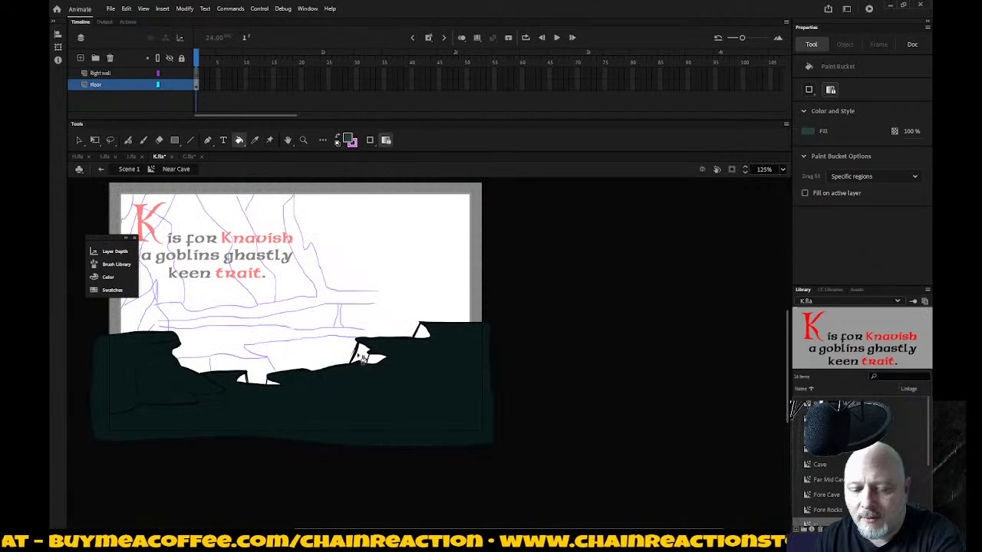
pyautogui.click(360, 353)
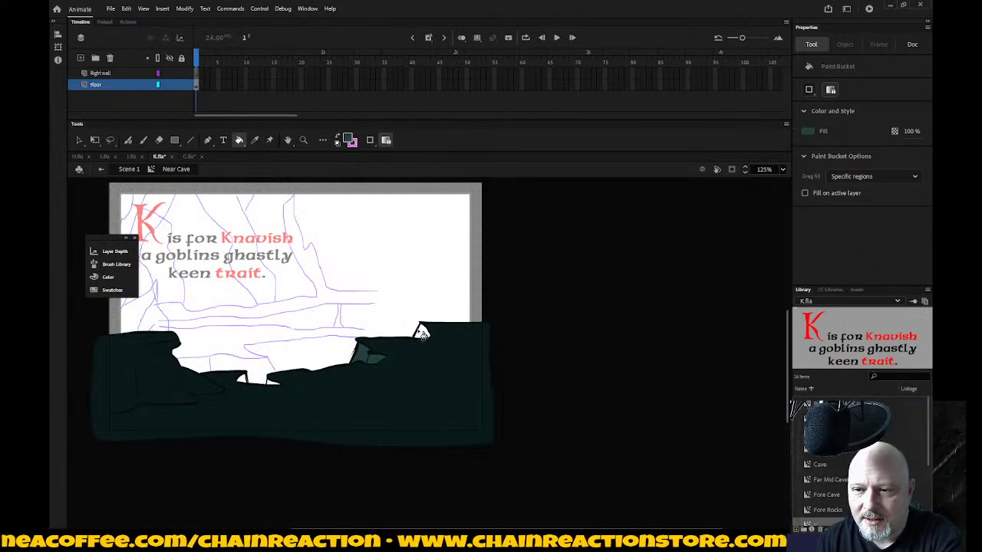
pyautogui.click(421, 332)
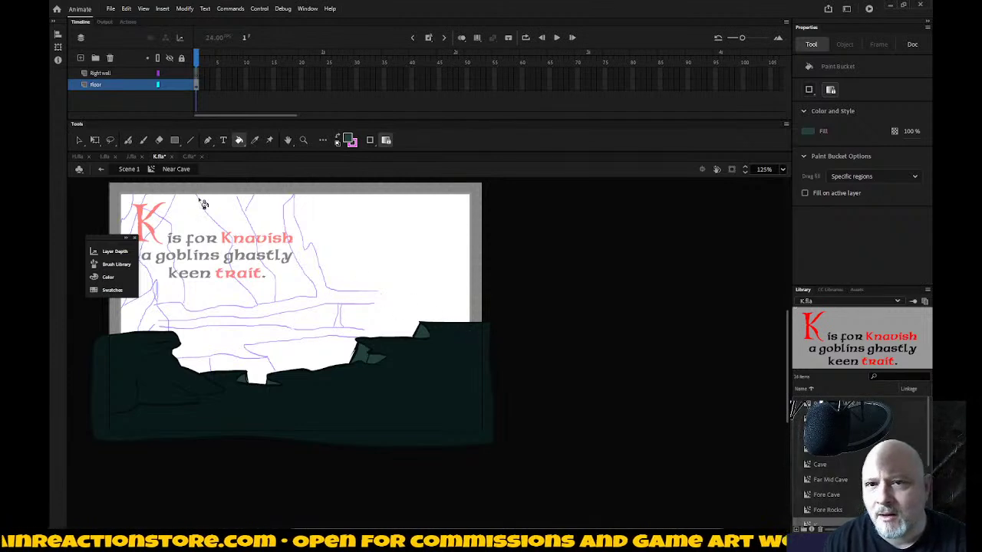
# Step: Lock the Floor layer and sample the dark teal of the left rock as the fill colour
pyautogui.click(182, 85)
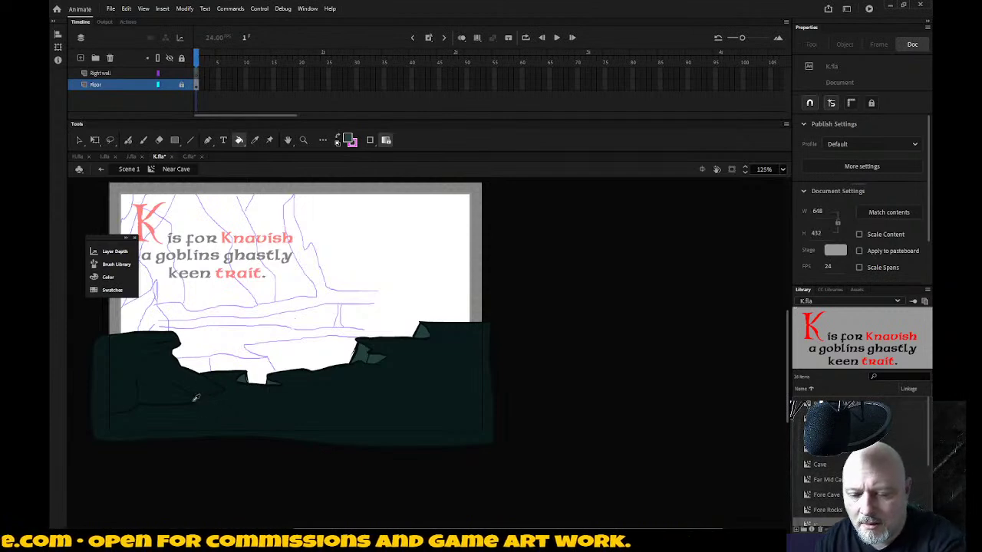
pyautogui.press('i')
pyautogui.click(175, 399)
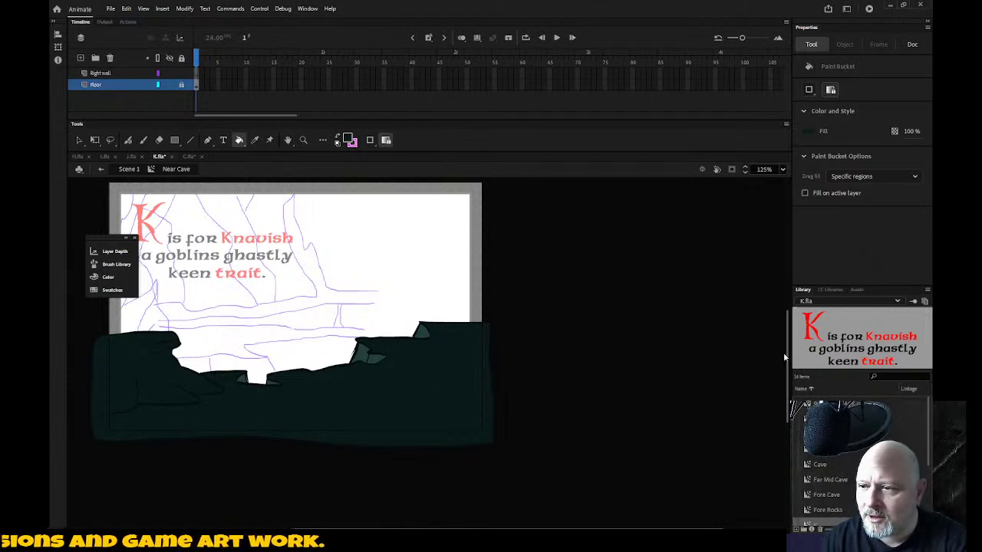
# Step: Draw a jagged vertical edge line running down over the floor on the Right wall layer with the Fluid Brush at size 4
pyautogui.scroll(2, 786, 355)
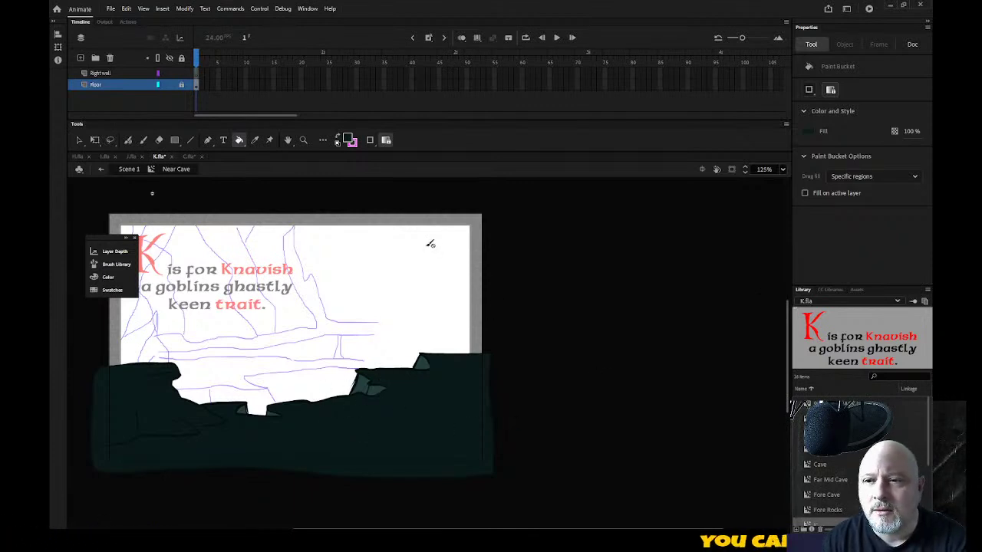
pyautogui.press('v')
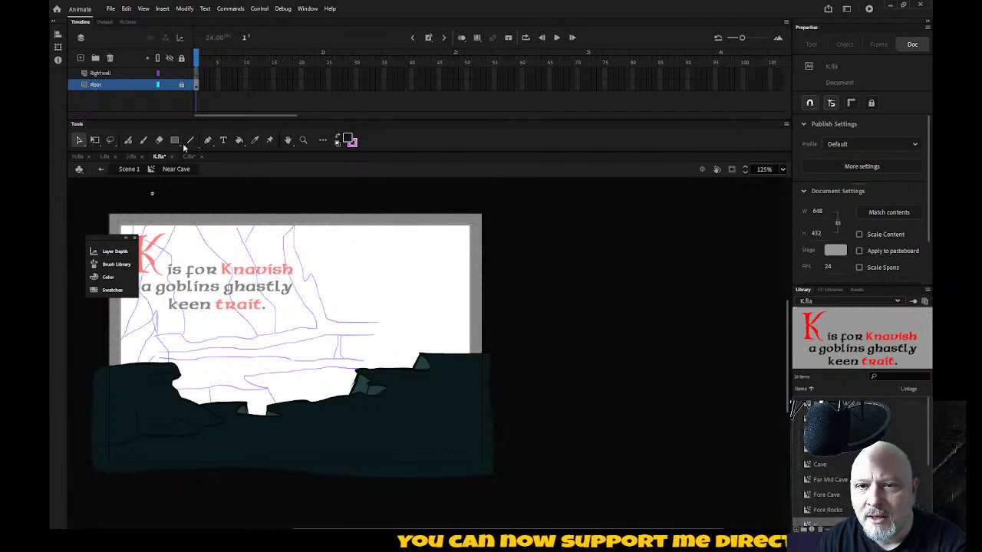
pyautogui.click(128, 141)
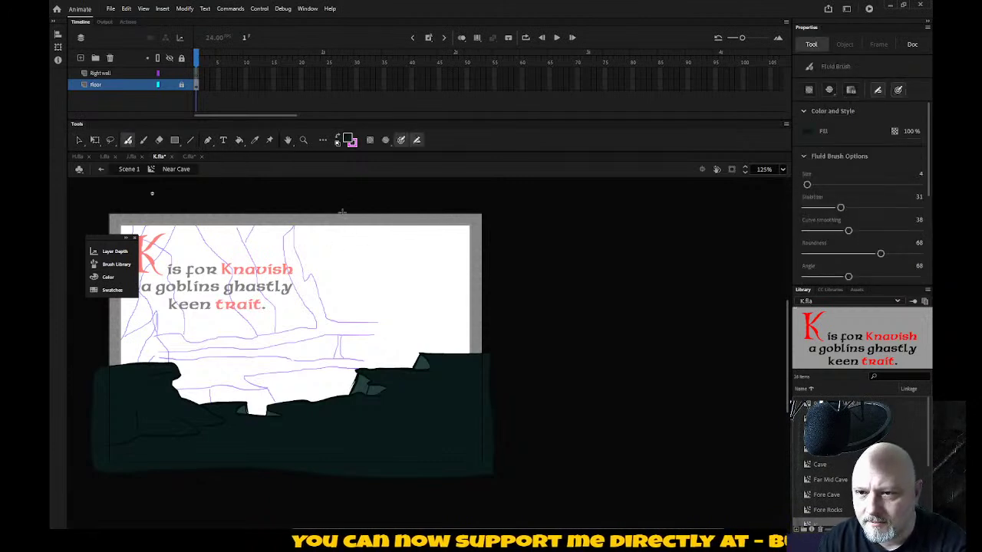
pyautogui.click(343, 213)
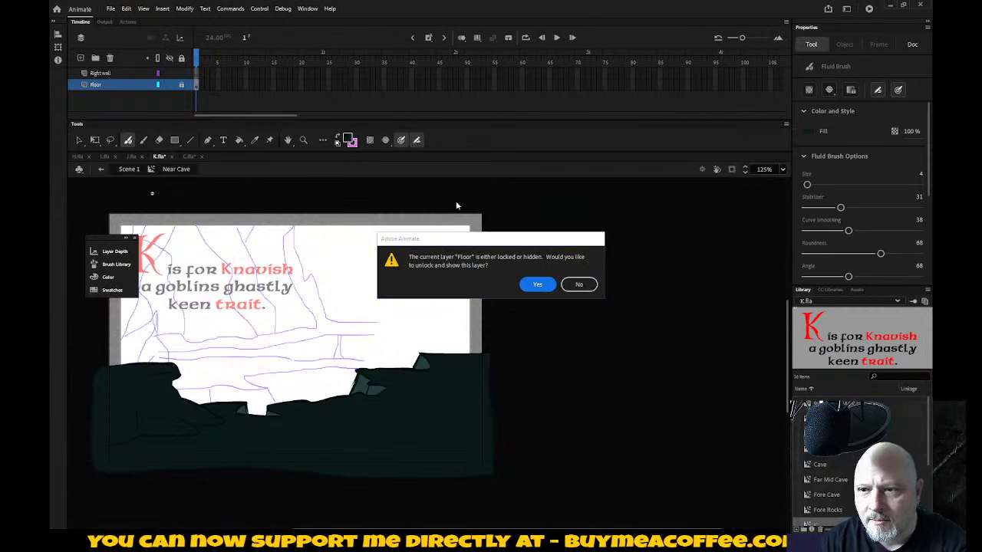
pyautogui.click(578, 284)
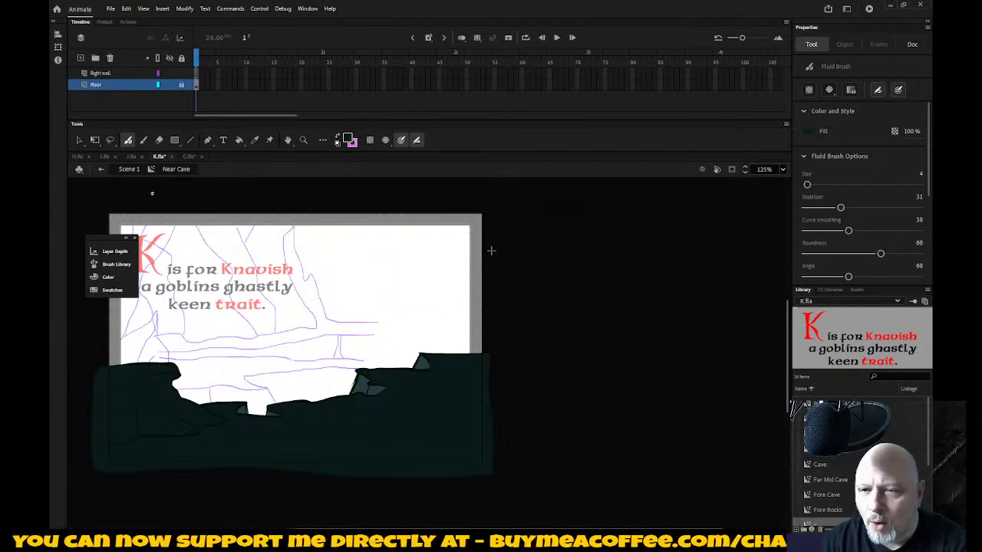
pyautogui.click(130, 73)
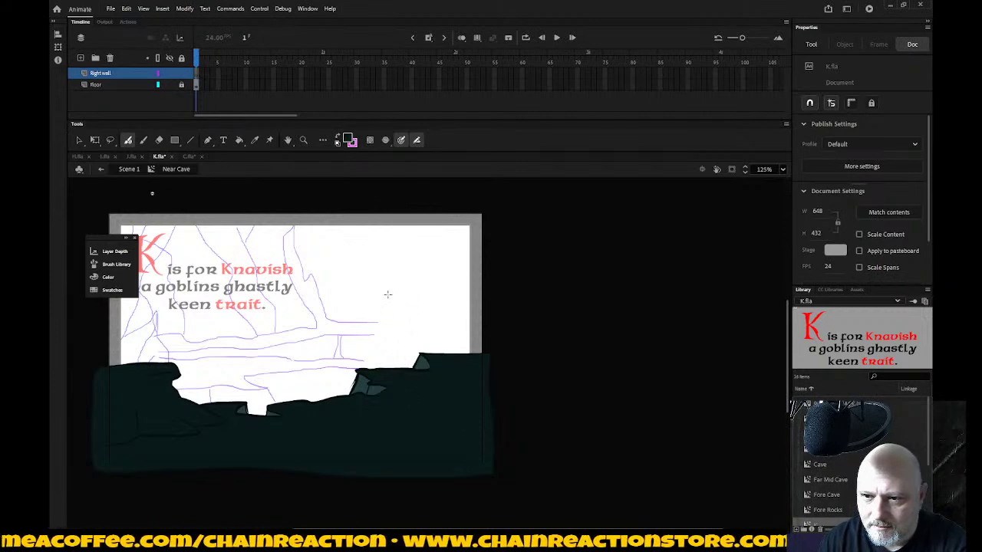
pyautogui.moveTo(395, 280)
pyautogui.mouseDown()
pyautogui.moveTo(371, 304)
pyautogui.moveTo(379, 368)
pyautogui.mouseUp()
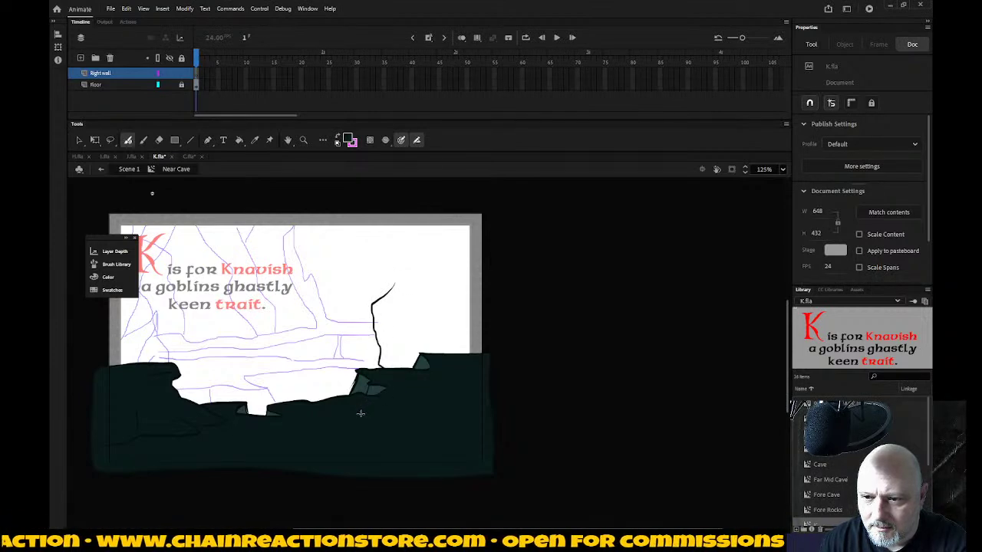
pyautogui.press('b')
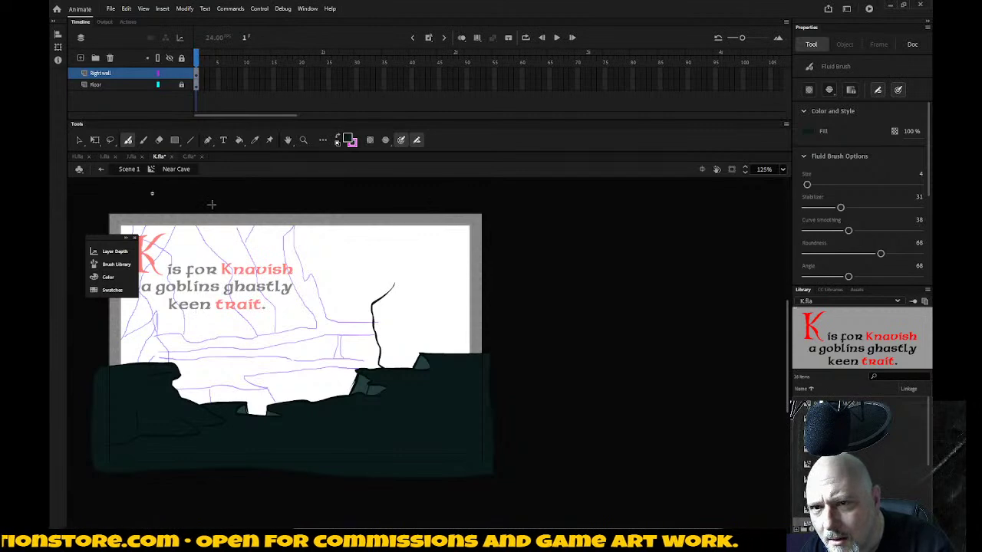
# Step: Examine how the right wall's line runs across the floor by toggling the Floor layer's visibility and highlighting the Right wall layer's content
pyautogui.click(170, 86)
pyautogui.click(170, 86)
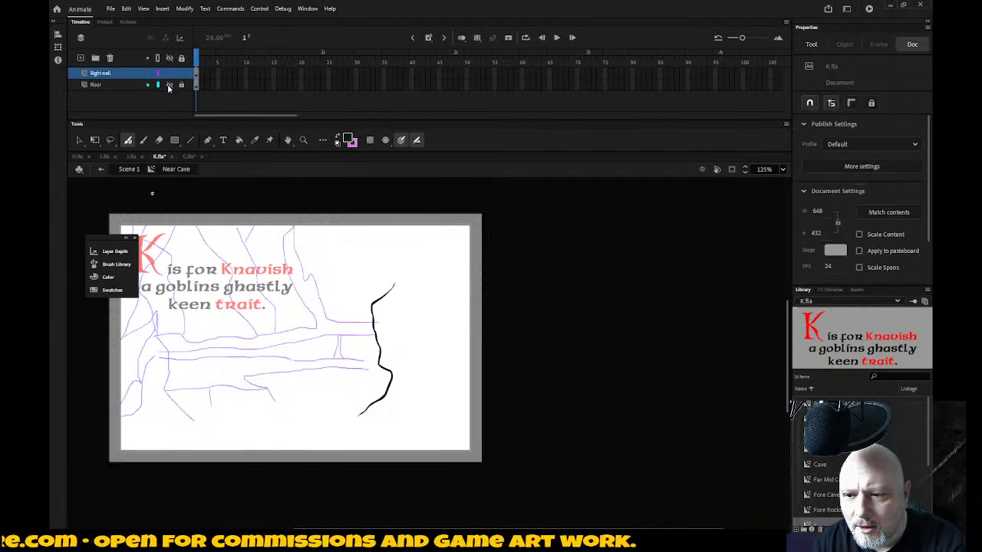
pyautogui.click(170, 86)
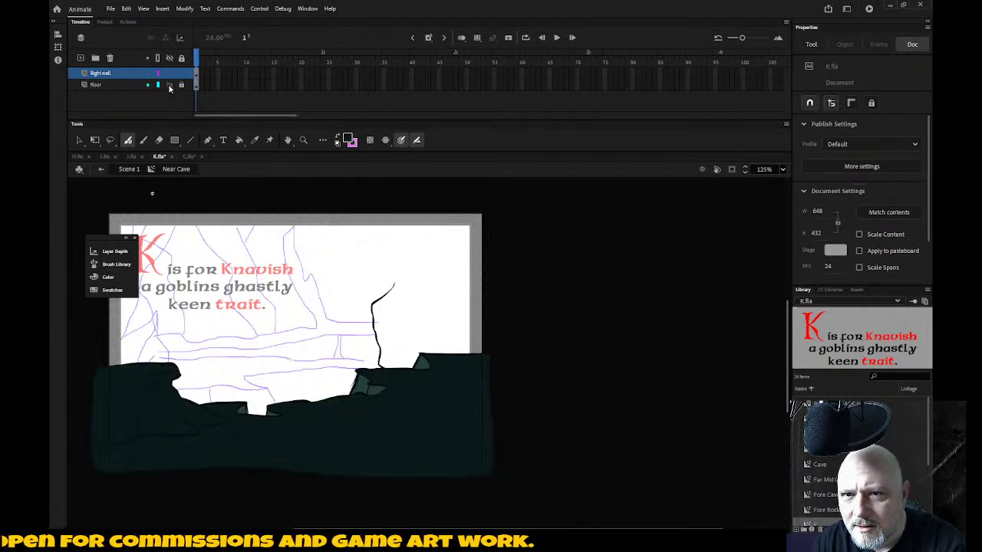
pyautogui.click(169, 86)
pyautogui.click(169, 86)
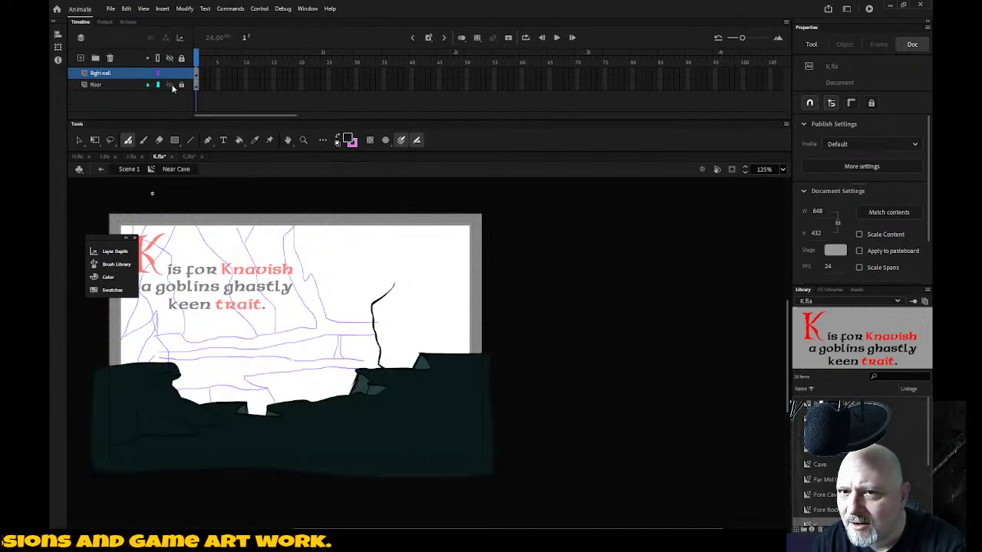
pyautogui.click(171, 86)
pyautogui.click(169, 85)
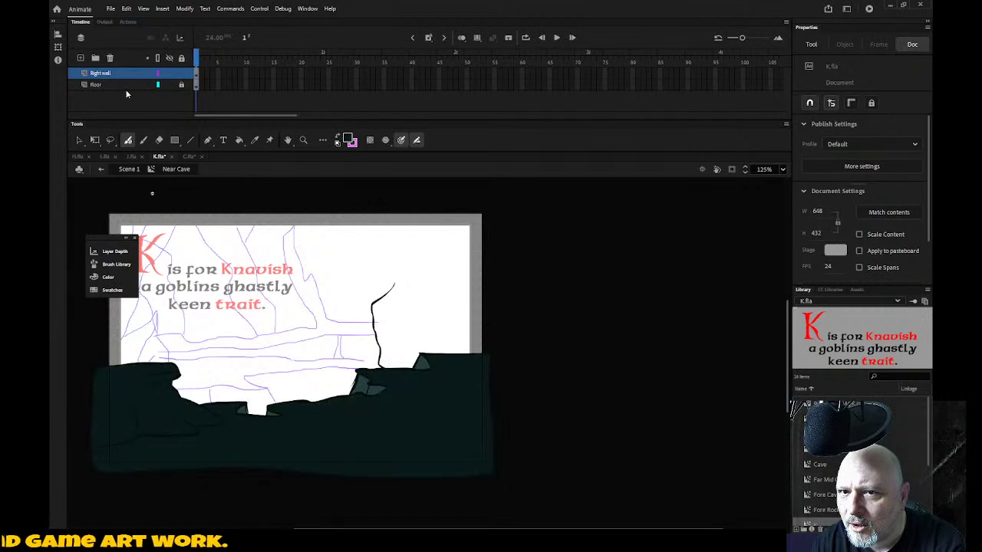
pyautogui.click(170, 86)
pyautogui.click(170, 86)
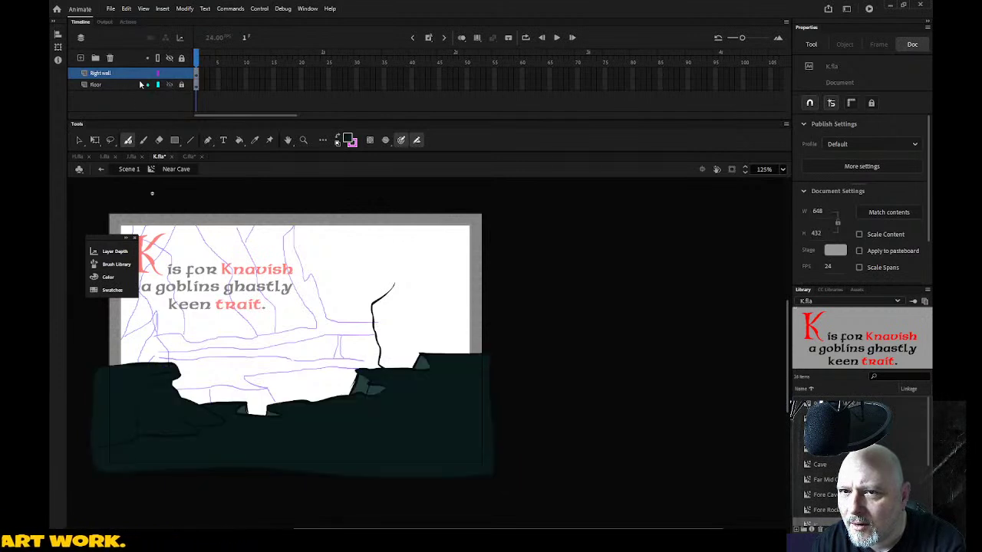
pyautogui.click(127, 73)
pyautogui.click(129, 71)
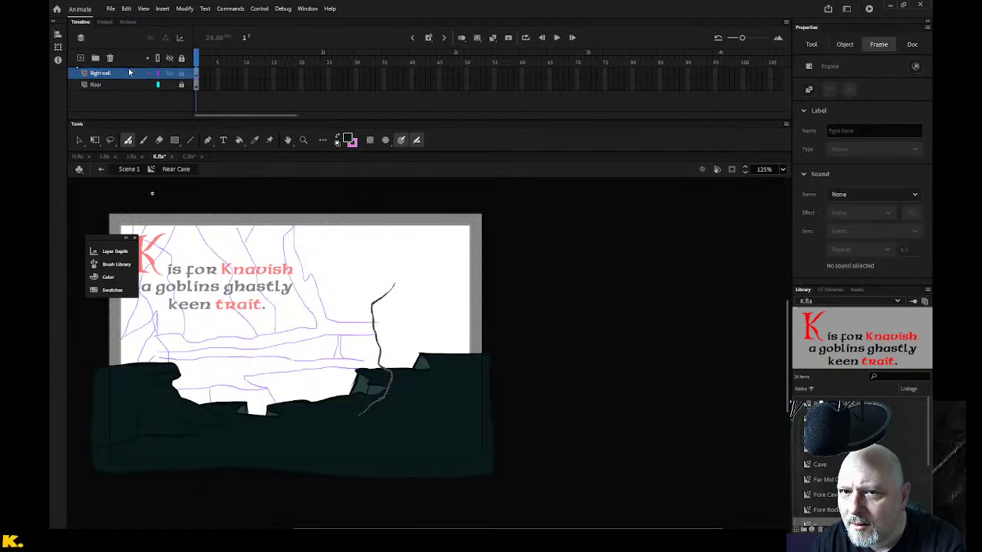
pyautogui.click(131, 73)
pyautogui.click(170, 112)
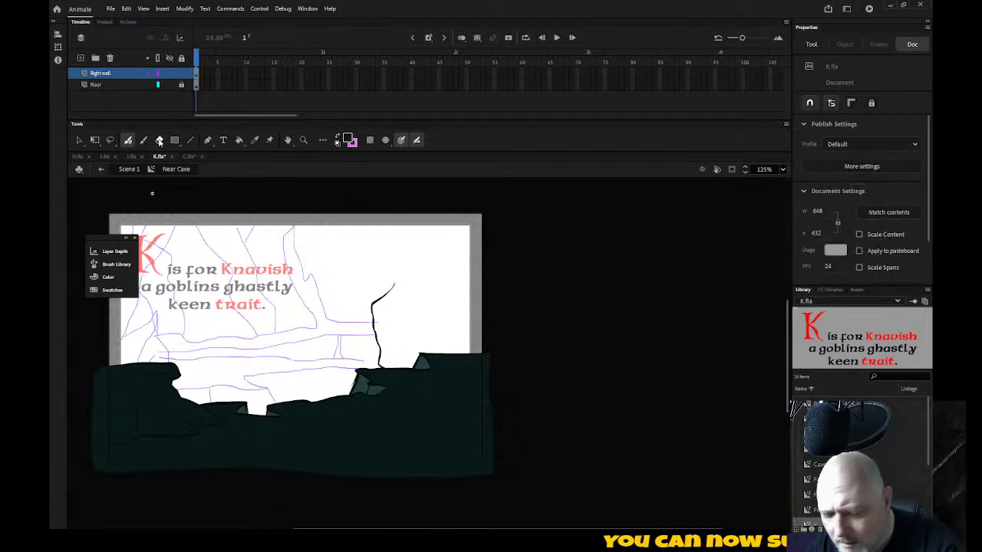
# Step: Recolour the right wall's line with the near-black outline colour sampled from the floor's upper edge
pyautogui.press('z')
pyautogui.moveTo(316, 265); pyautogui.dragTo(444, 412)
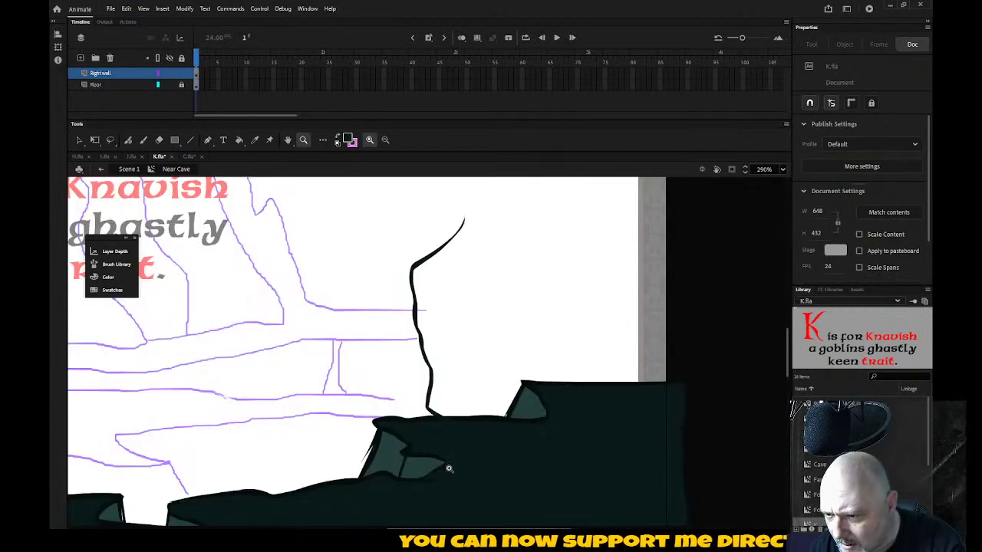
pyautogui.click(135, 75)
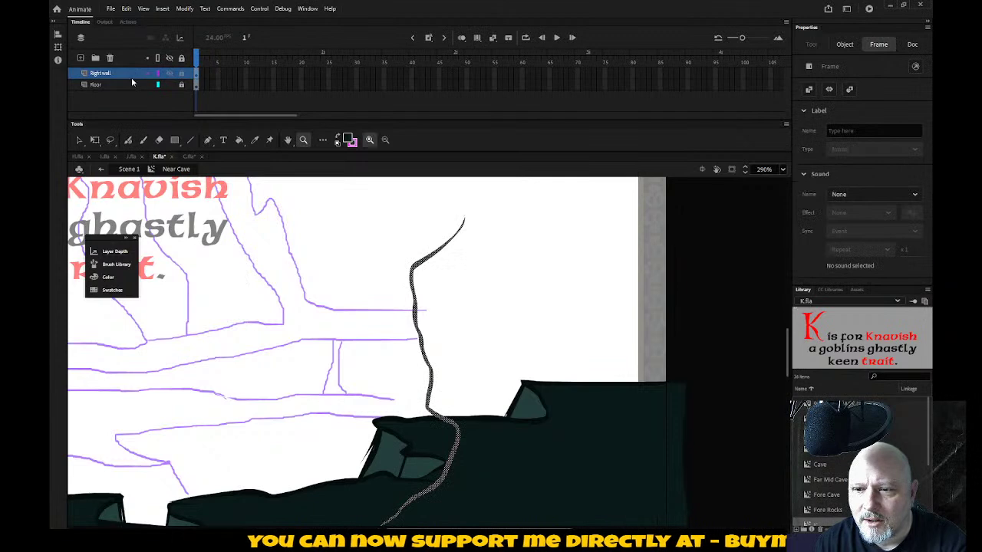
pyautogui.click(255, 141)
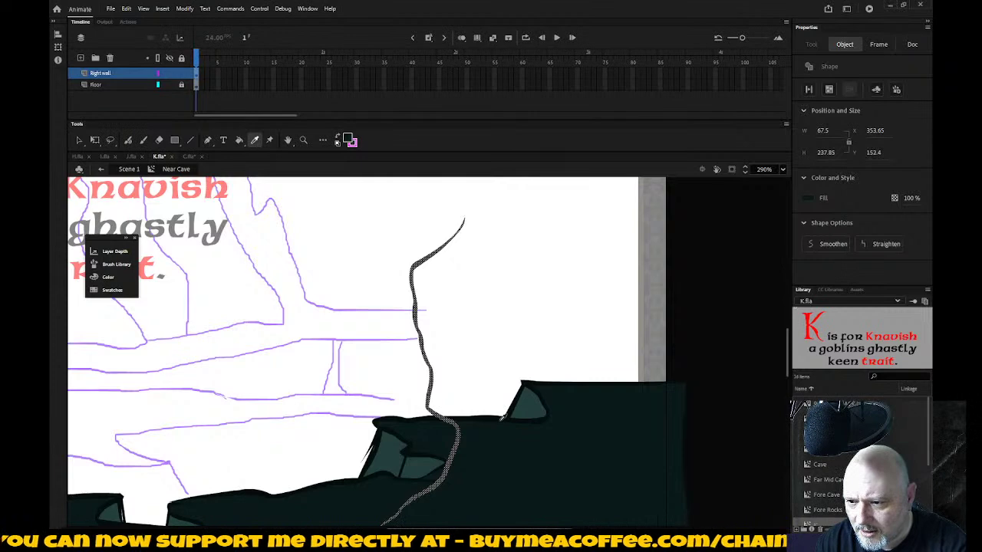
pyautogui.click(502, 419)
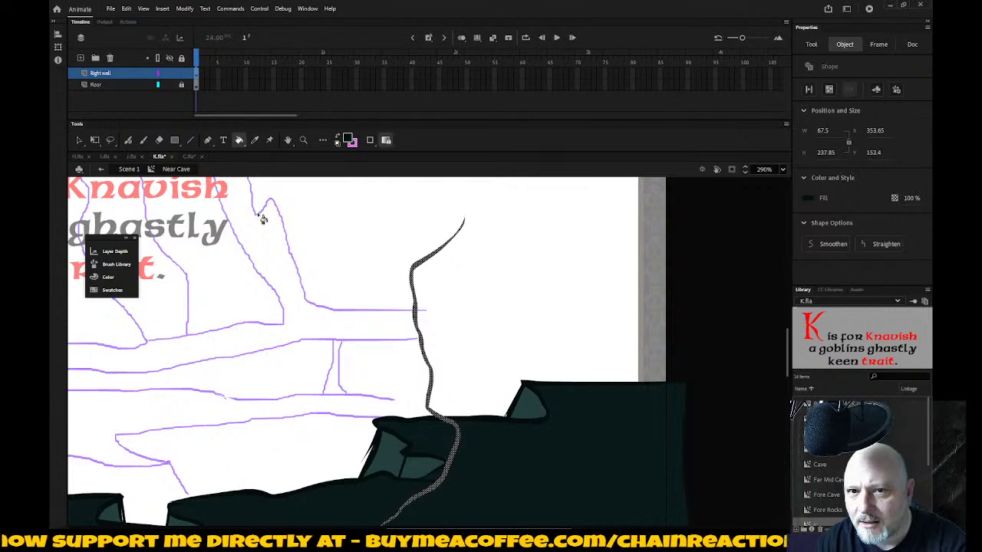
pyautogui.press('Escape')
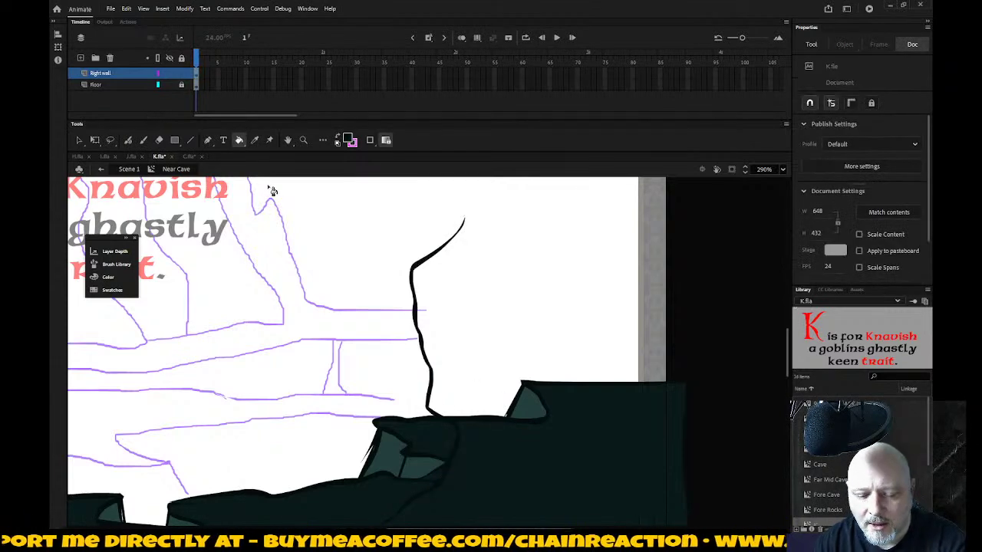
pyautogui.press('z')
pyautogui.keyDown('alt'); pyautogui.click(294, 224); pyautogui.keyUp('alt')
pyautogui.keyDown('alt'); pyautogui.click(367, 337); pyautogui.keyUp('alt')
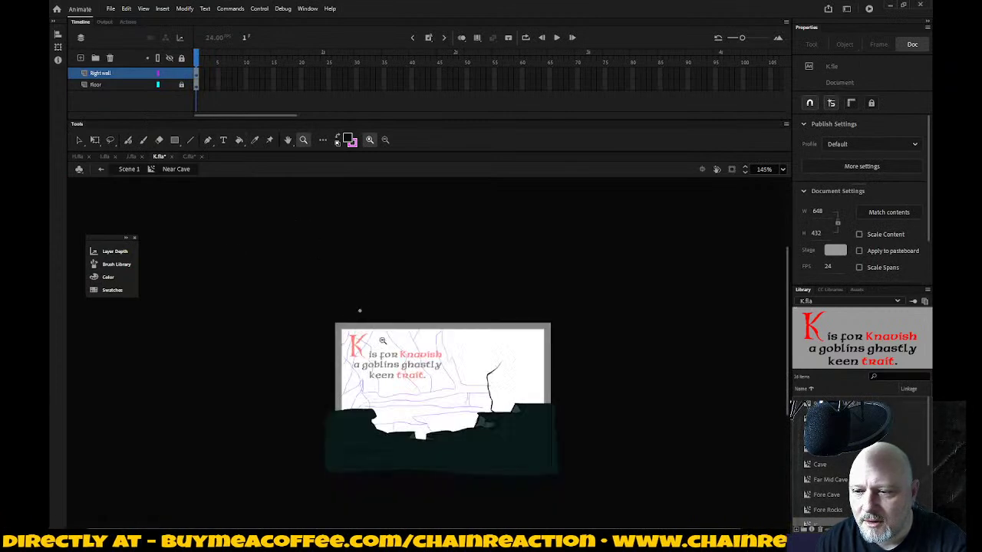
# Step: Draw the right wall's jagged outer edge up past the stage's top, plus an inner vertical crack and a diagonal line, with the Fluid Brush
pyautogui.moveTo(371, 296); pyautogui.dragTo(618, 493)
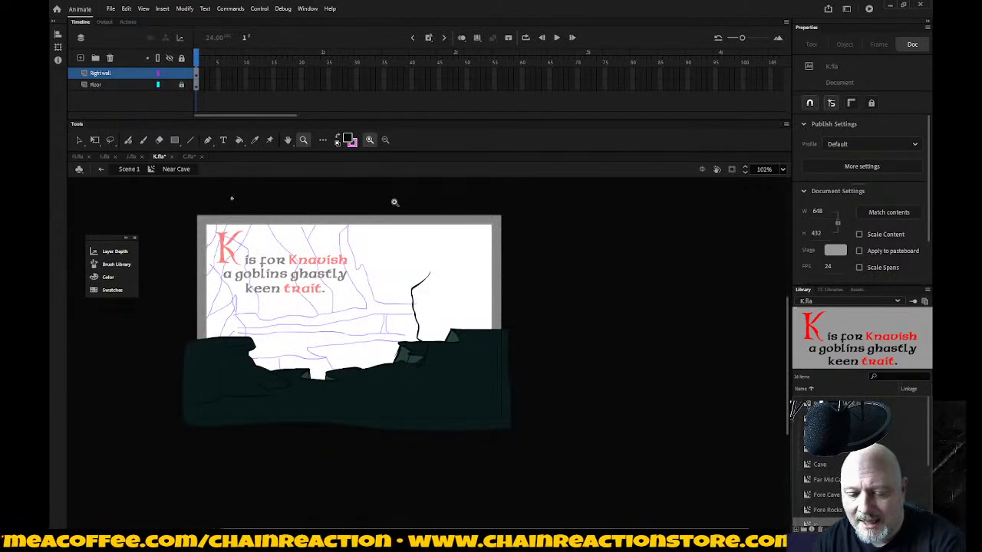
pyautogui.press('n')
pyautogui.moveTo(369, 195); pyautogui.dragTo(374, 229)
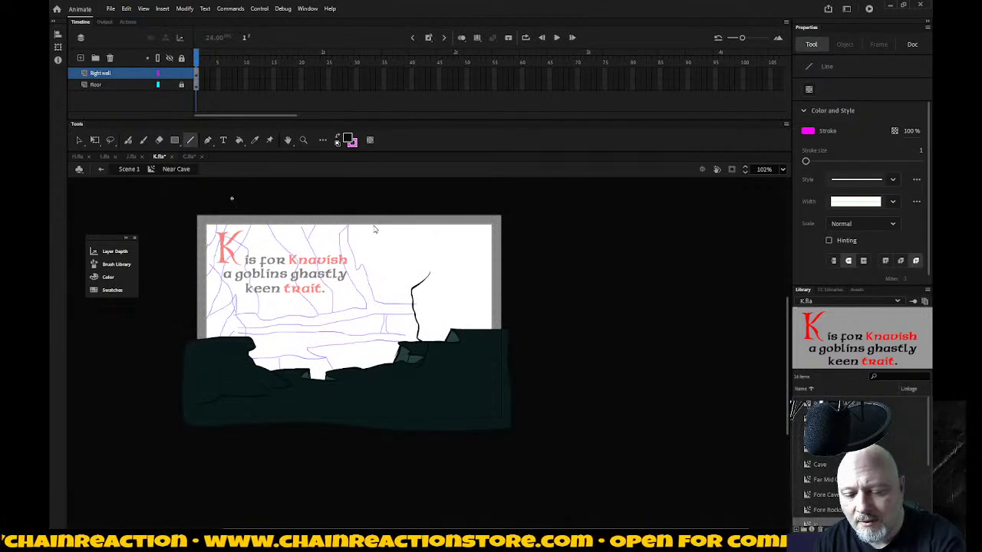
pyautogui.press('b')
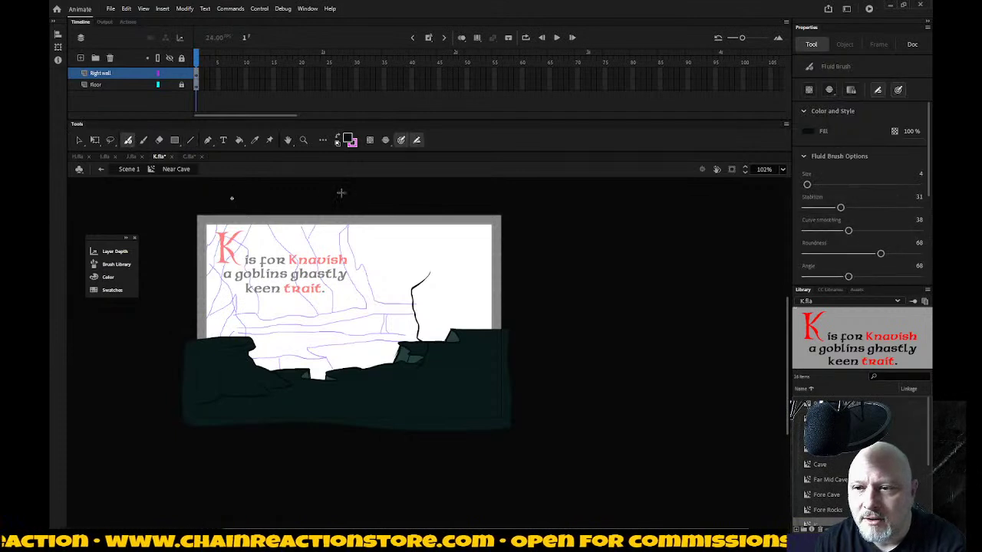
pyautogui.moveTo(390, 216)
pyautogui.mouseDown()
pyautogui.moveTo(392, 233)
pyautogui.moveTo(411, 240)
pyautogui.moveTo(413, 278)
pyautogui.moveTo(429, 273)
pyautogui.mouseUp()
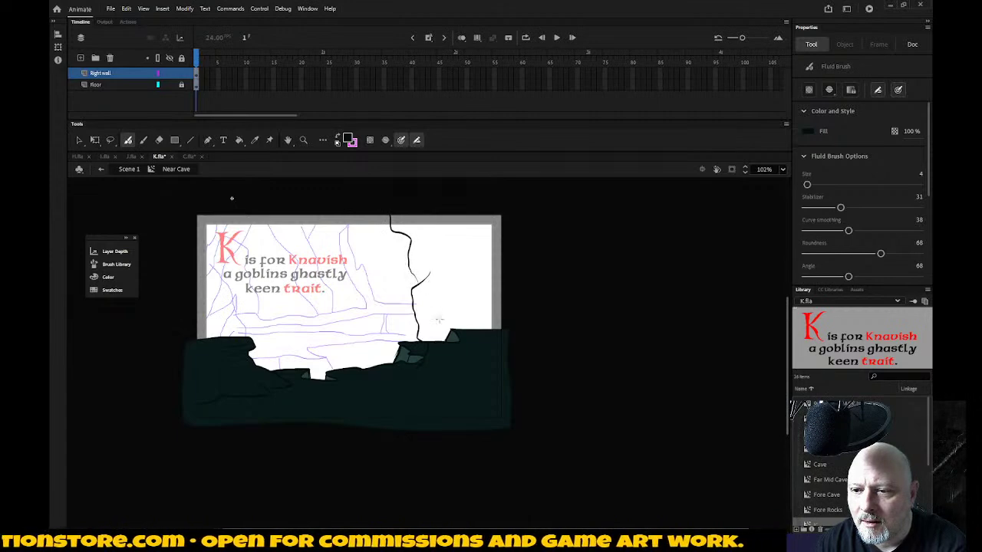
pyautogui.moveTo(494, 291)
pyautogui.mouseDown()
pyautogui.moveTo(471, 341)
pyautogui.moveTo(478, 358)
pyautogui.mouseUp()
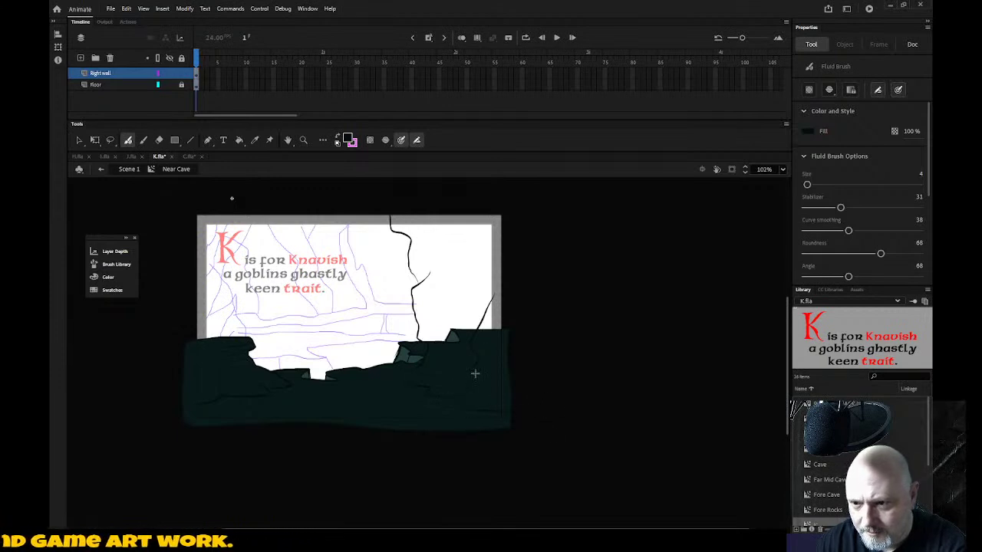
pyautogui.moveTo(442, 207); pyautogui.dragTo(476, 328)
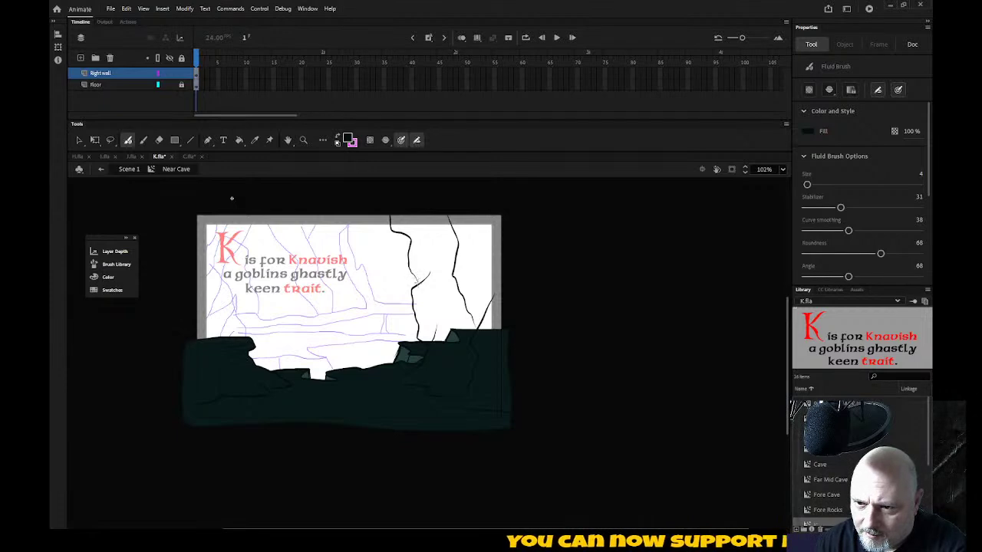
# Step: Join the gaps between the right wall's base lines where they overlap the floor, using the Fluid Brush at size 4
pyautogui.click(427, 390)
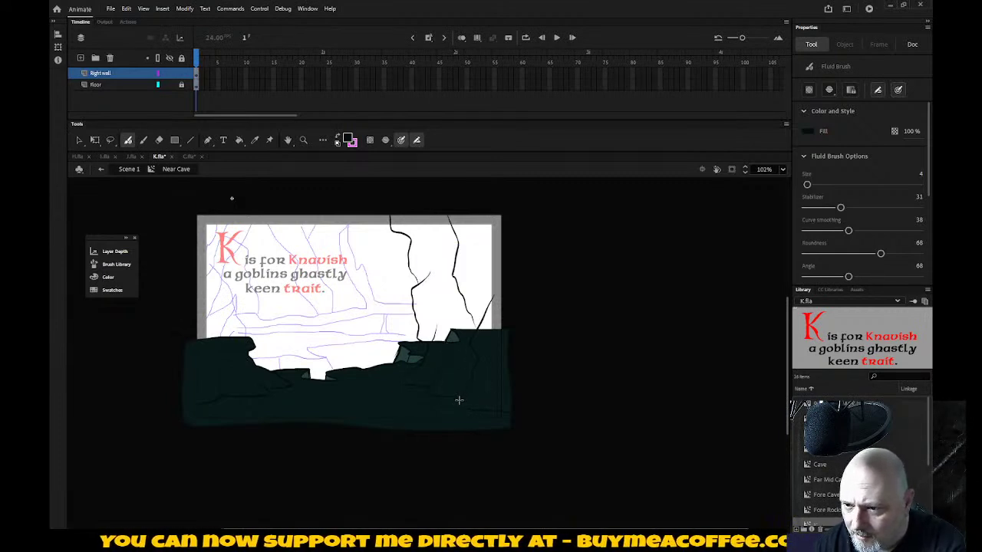
pyautogui.press('z')
pyautogui.moveTo(387, 338)
pyautogui.mouseDown()
pyautogui.moveTo(556, 469)
pyautogui.moveTo(544, 467)
pyautogui.mouseUp()
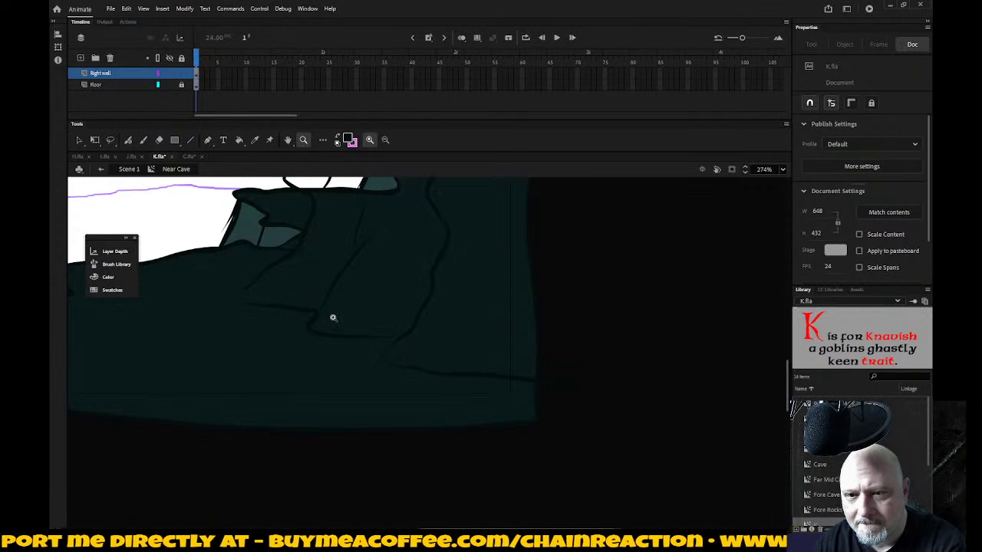
pyautogui.click(128, 140)
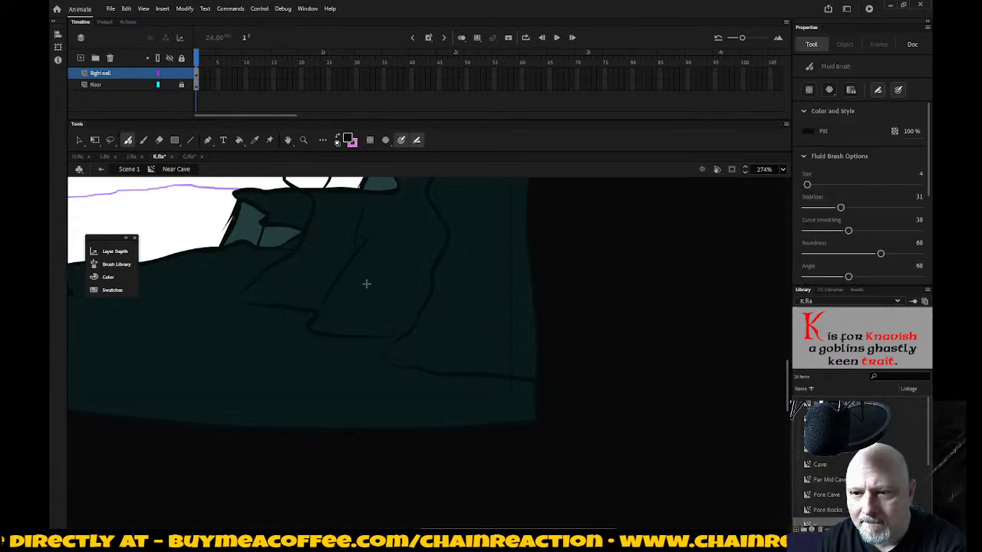
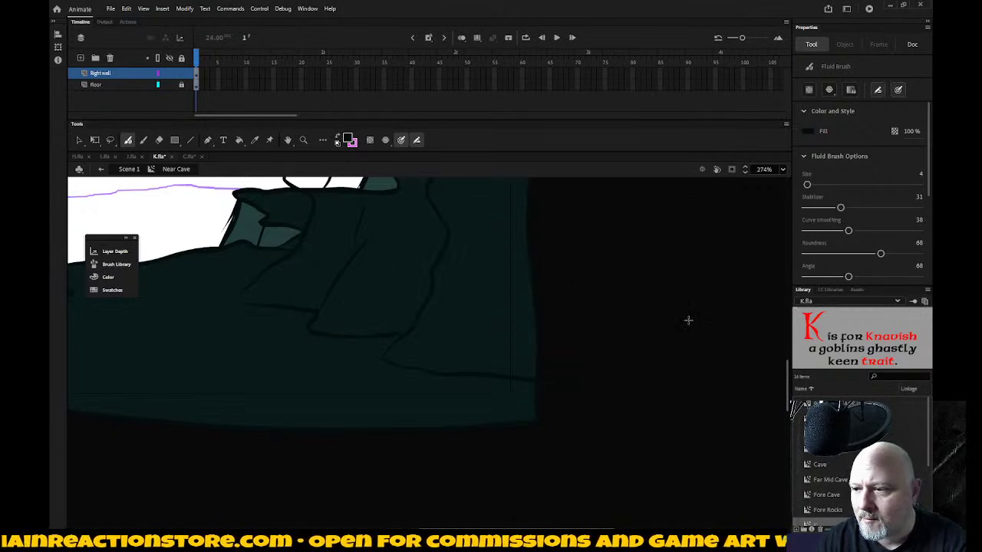
# Step: Draw branching cracks, a small facet on the outer edge and fine hatching on the upper part of the right wall
pyautogui.moveTo(790, 384); pyautogui.dragTo(788, 349)
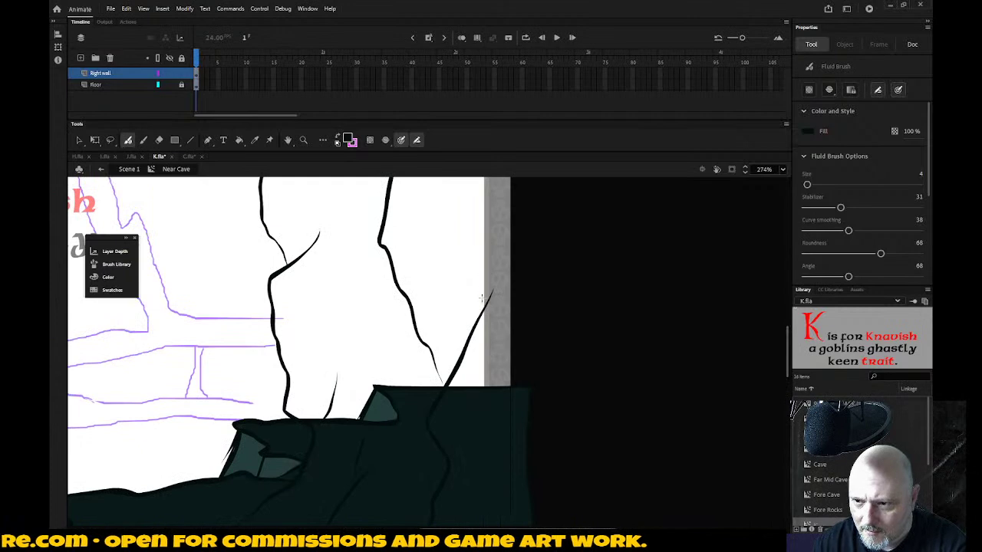
pyautogui.moveTo(788, 357); pyautogui.dragTo(789, 334)
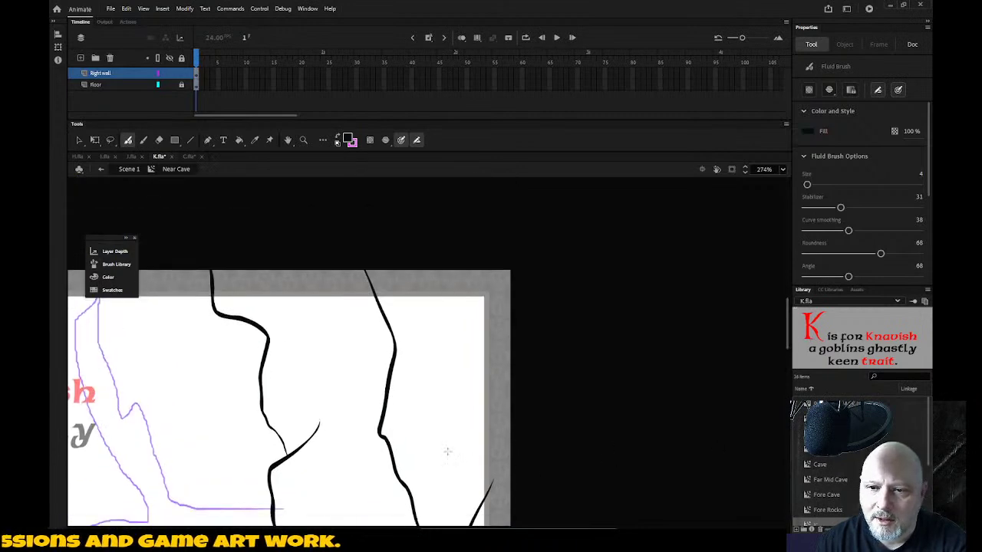
pyautogui.moveTo(303, 298)
pyautogui.mouseDown()
pyautogui.moveTo(265, 349)
pyautogui.moveTo(268, 341)
pyautogui.mouseUp()
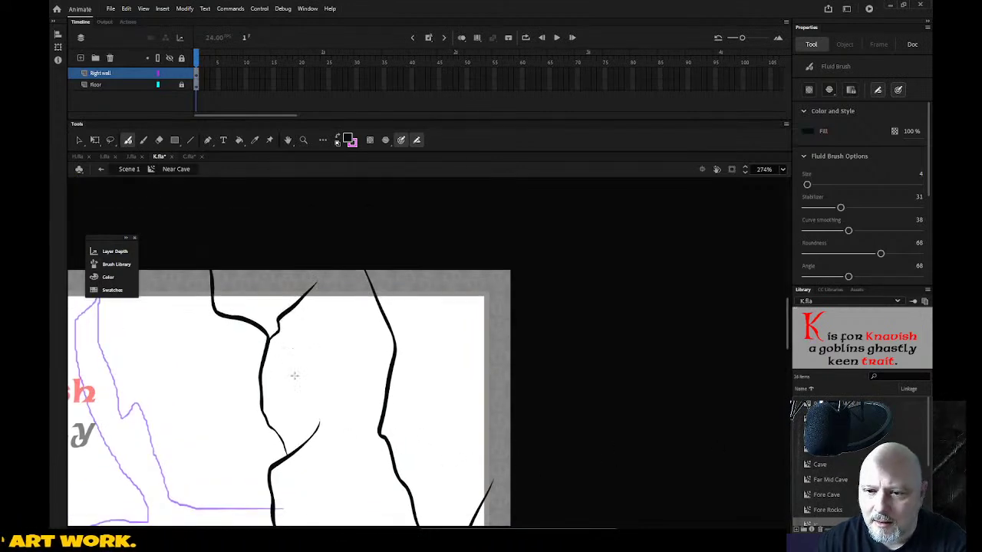
pyautogui.moveTo(302, 407)
pyautogui.mouseDown()
pyautogui.moveTo(285, 457)
pyautogui.moveTo(304, 401)
pyautogui.moveTo(269, 341)
pyautogui.moveTo(290, 387)
pyautogui.moveTo(291, 421)
pyautogui.moveTo(263, 412)
pyautogui.mouseUp()
pyautogui.moveTo(350, 321)
pyautogui.mouseDown()
pyautogui.moveTo(355, 405)
pyautogui.moveTo(343, 449)
pyautogui.mouseUp()
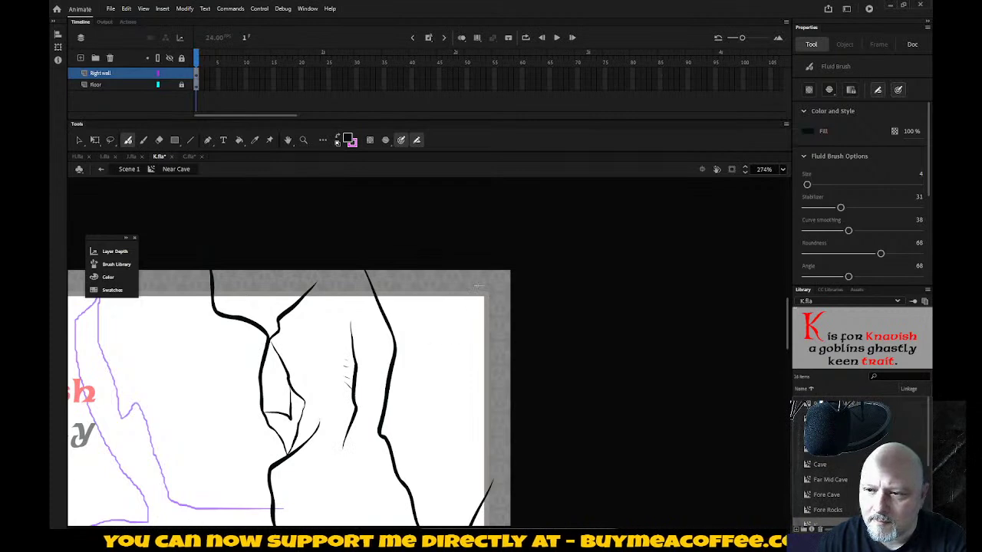
pyautogui.moveTo(495, 272)
pyautogui.mouseDown()
pyautogui.moveTo(452, 311)
pyautogui.moveTo(469, 397)
pyautogui.moveTo(430, 437)
pyautogui.mouseUp()
pyautogui.moveTo(425, 370)
pyautogui.mouseDown()
pyautogui.moveTo(402, 423)
pyautogui.moveTo(407, 447)
pyautogui.mouseUp()
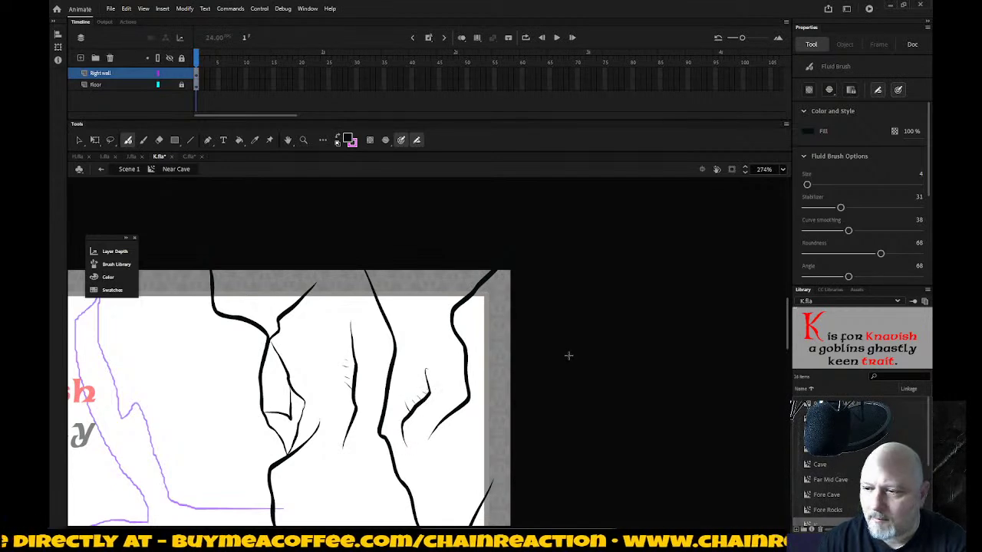
# Step: Add a central crack with a small loop, hatching and short contour strokes to the right wall's lower part and foot
pyautogui.scroll(-5, 782, 330)
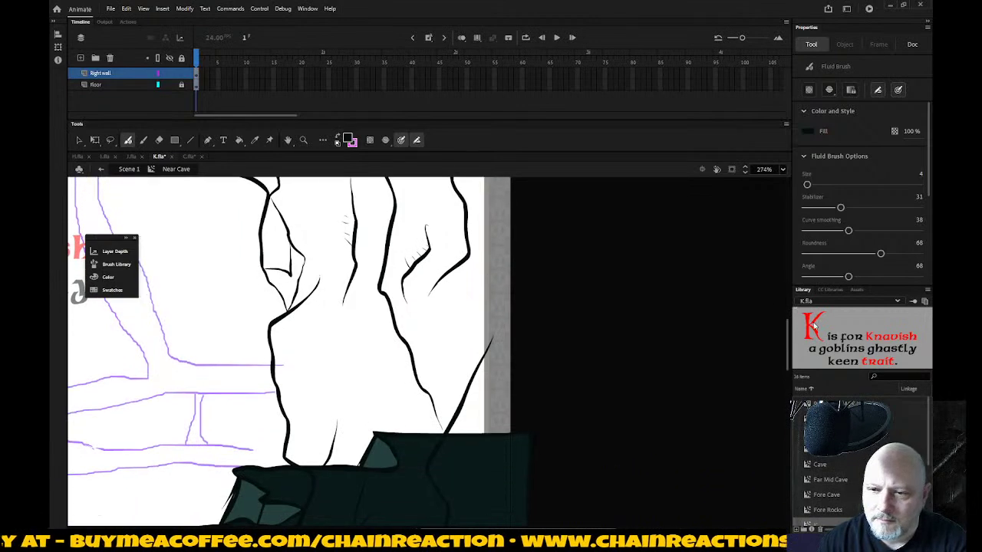
pyautogui.moveTo(347, 343)
pyautogui.mouseDown()
pyautogui.moveTo(341, 384)
pyautogui.moveTo(347, 316)
pyautogui.moveTo(347, 366)
pyautogui.mouseUp()
pyautogui.moveTo(340, 399)
pyautogui.mouseDown()
pyautogui.moveTo(336, 408)
pyautogui.moveTo(342, 374)
pyautogui.mouseUp()
pyautogui.hotkey('ctrl', 'z')
pyautogui.moveTo(338, 392); pyautogui.dragTo(341, 364)
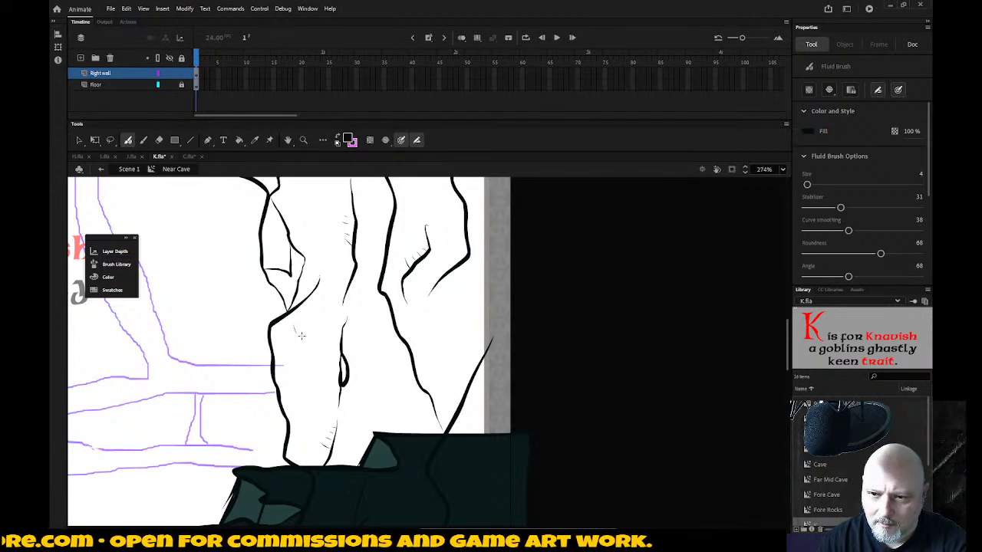
pyautogui.moveTo(295, 347); pyautogui.dragTo(292, 377)
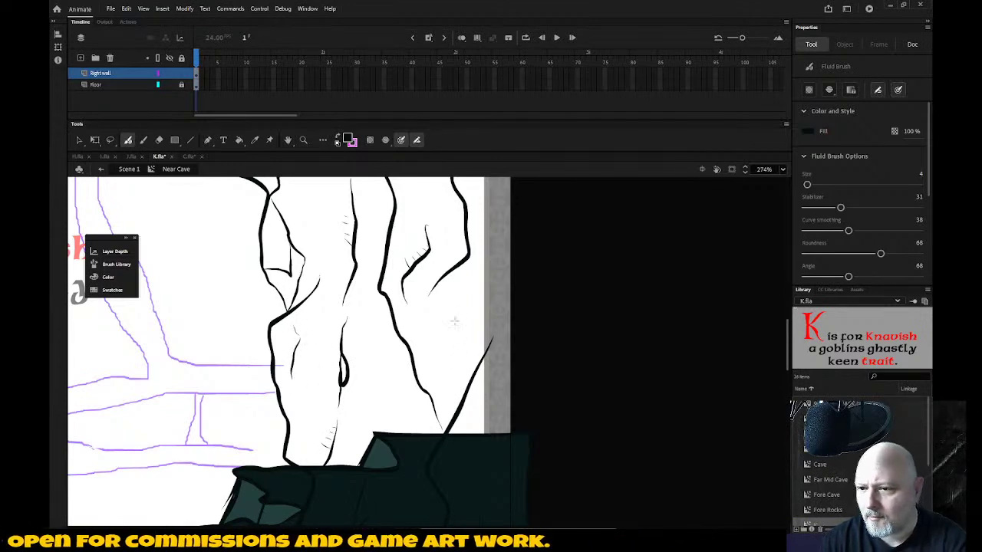
pyautogui.scroll(-4, 789, 347)
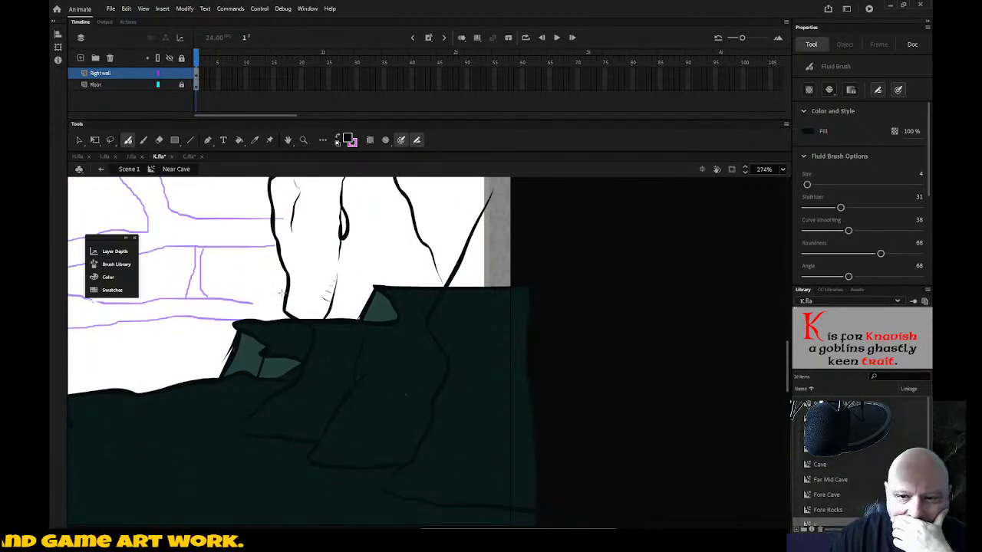
pyautogui.moveTo(314, 325); pyautogui.dragTo(310, 337)
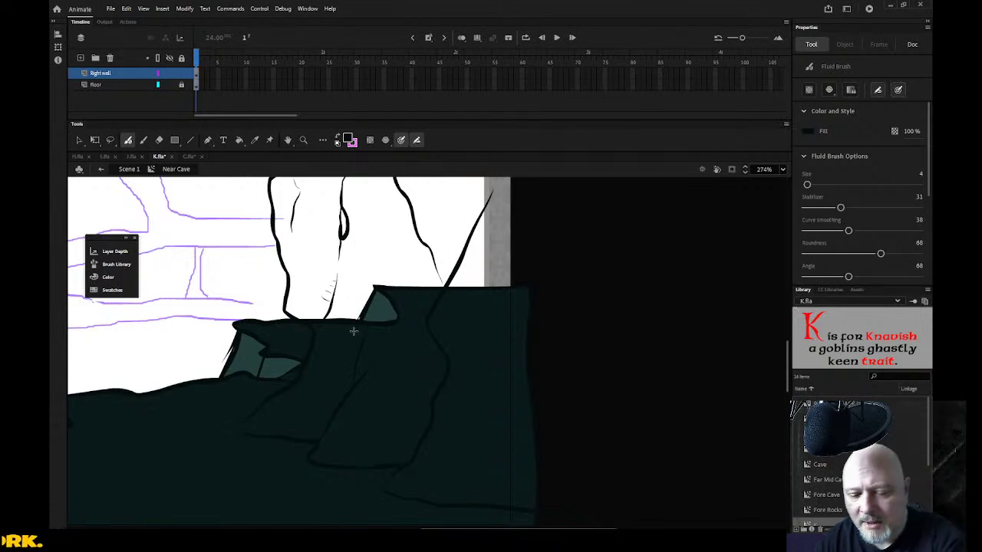
# Step: Recolour all line art on the Right wall layer red (#FF0000) and clear the selection
pyautogui.press('i')
pyautogui.click(253, 354)
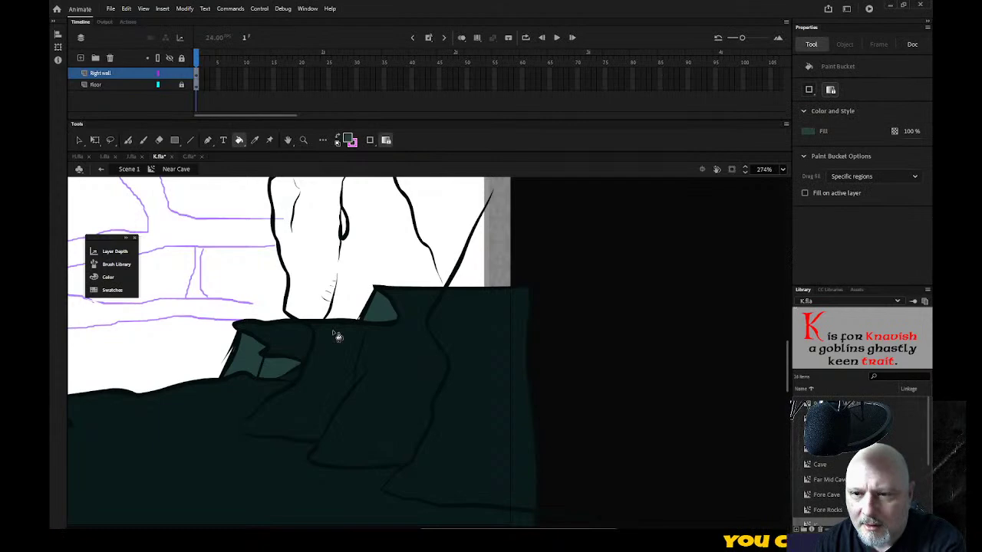
pyautogui.press('z')
pyautogui.keyDown('alt'); pyautogui.click(396, 280); pyautogui.keyUp('alt')
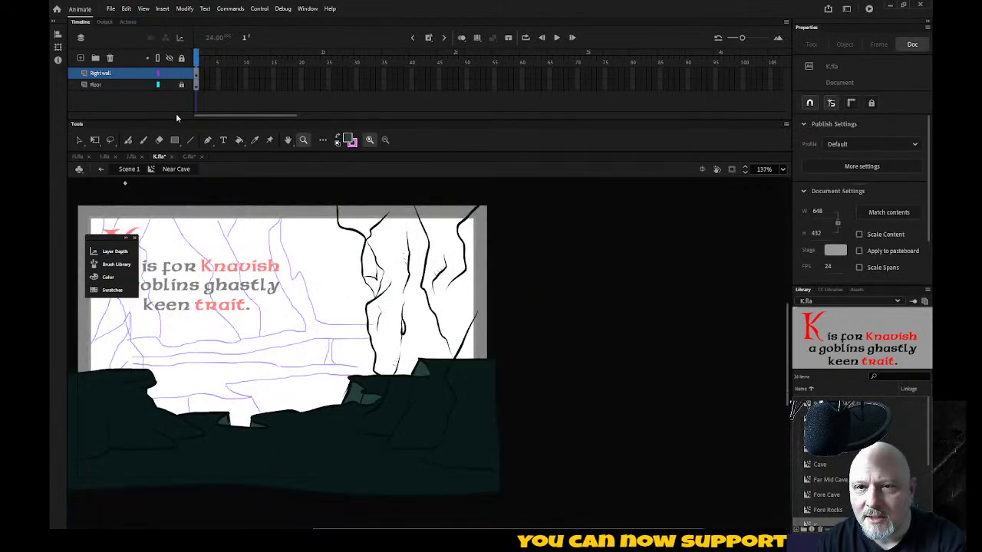
pyautogui.click(140, 73)
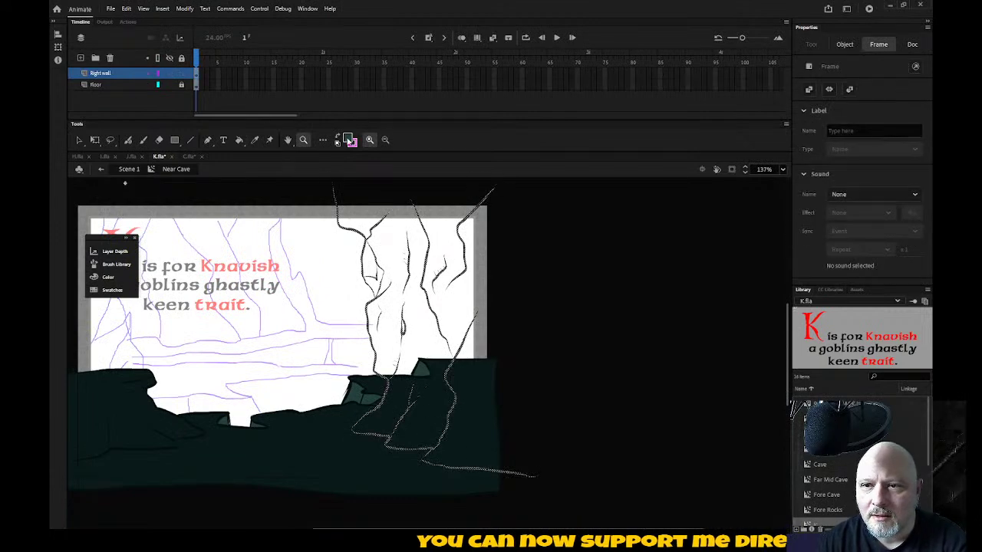
pyautogui.click(350, 141)
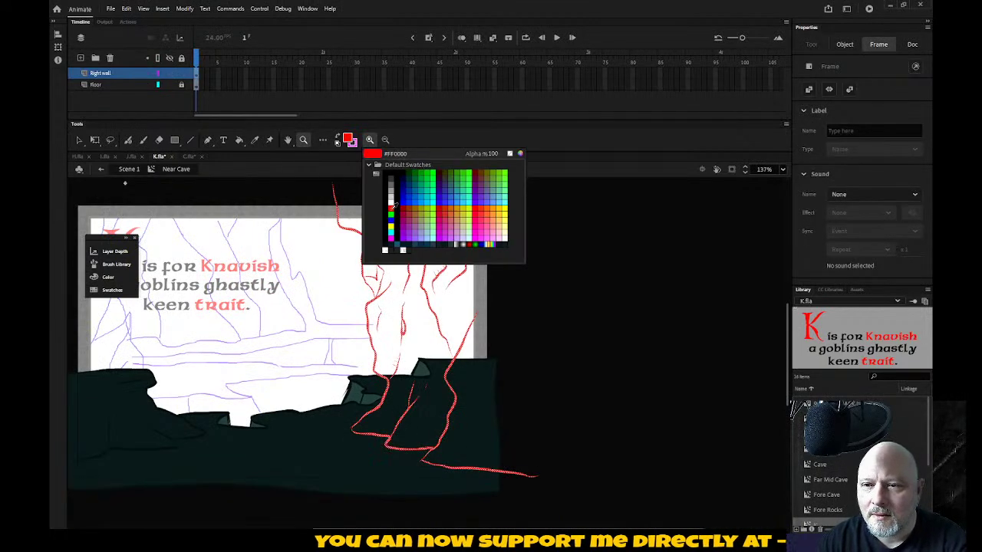
pyautogui.click(395, 207)
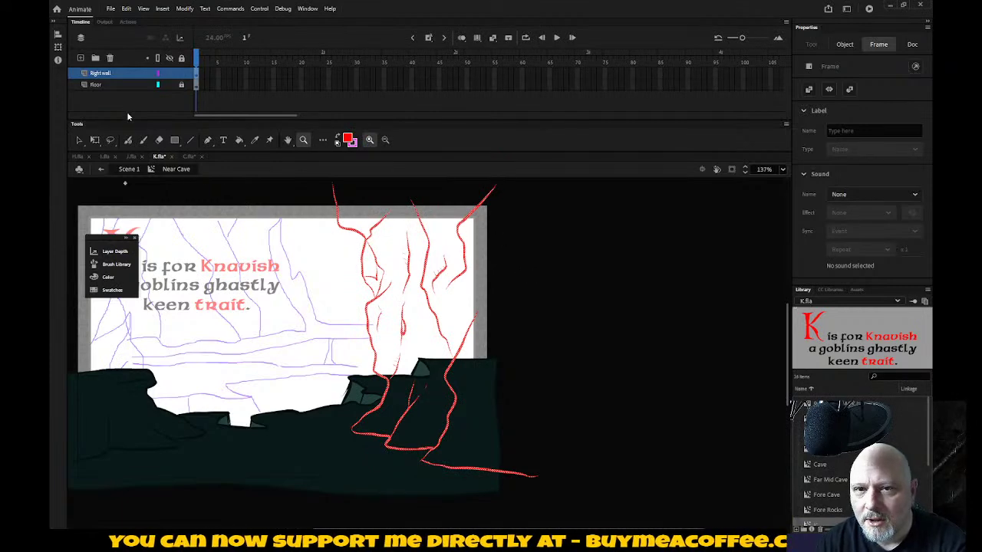
pyautogui.hotkey('ctrl', 'shift', 'a')
# Step: Close the right wall's outline in red along its top and outer side, beyond the stage, with the Classic Brush at size 1
pyautogui.press('b')
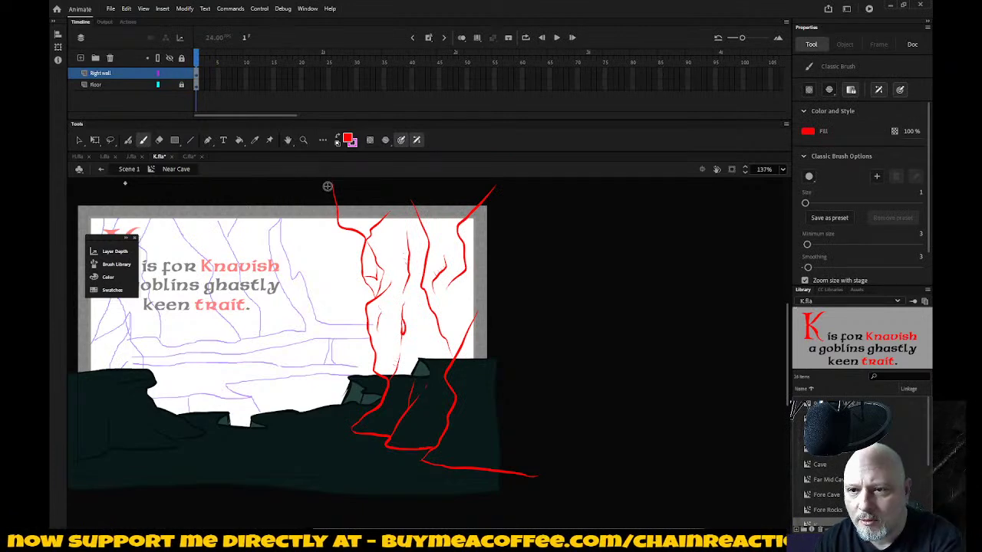
pyautogui.moveTo(333, 186); pyautogui.dragTo(381, 191)
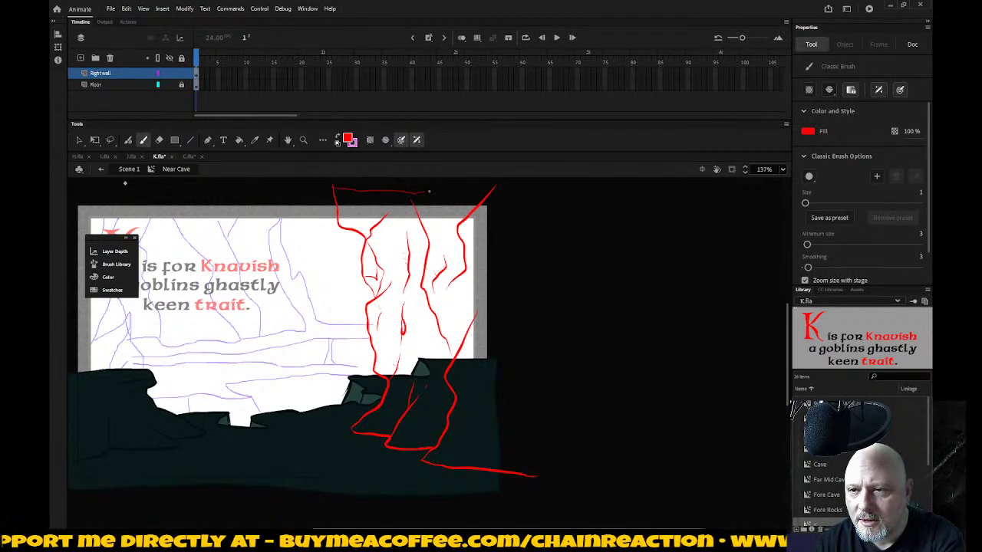
pyautogui.hotkey('ctrl', 'z')
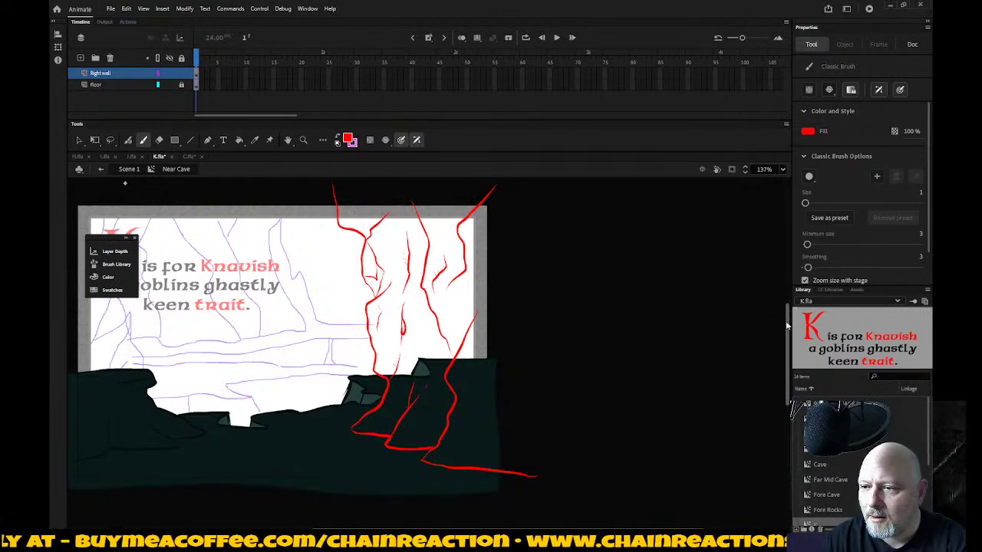
pyautogui.scroll(1, 788, 319)
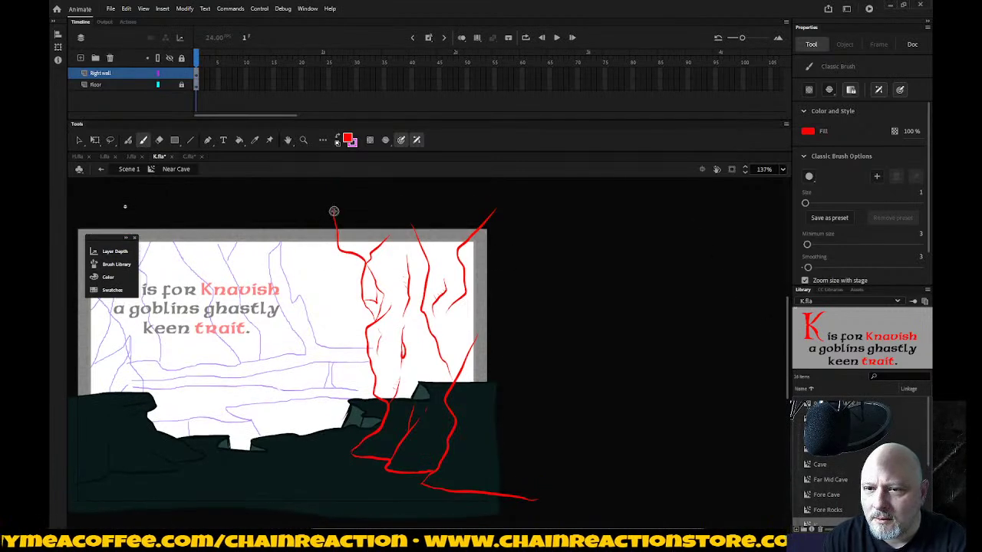
pyautogui.moveTo(332, 209); pyautogui.dragTo(445, 213)
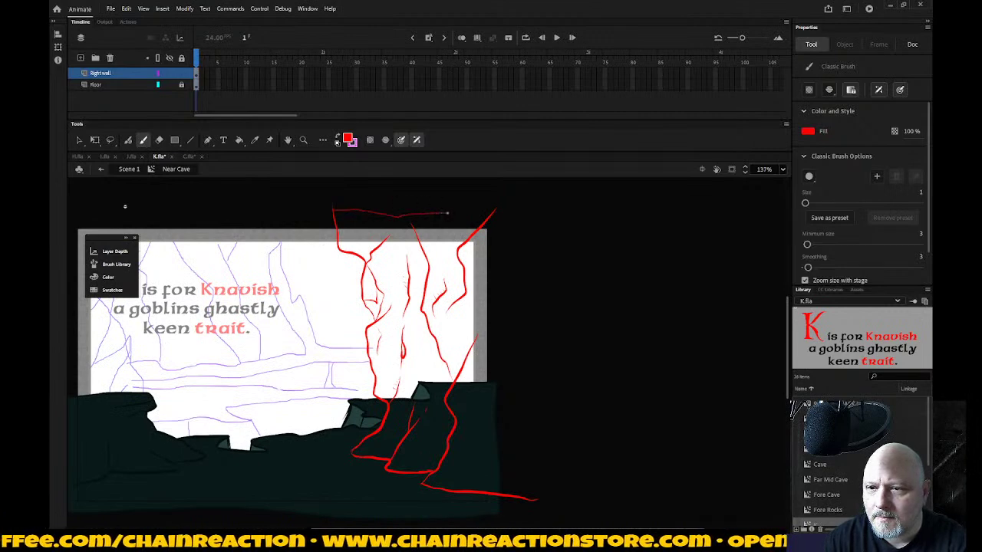
pyautogui.moveTo(533, 234)
pyautogui.mouseDown()
pyautogui.moveTo(513, 366)
pyautogui.moveTo(518, 474)
pyautogui.mouseUp()
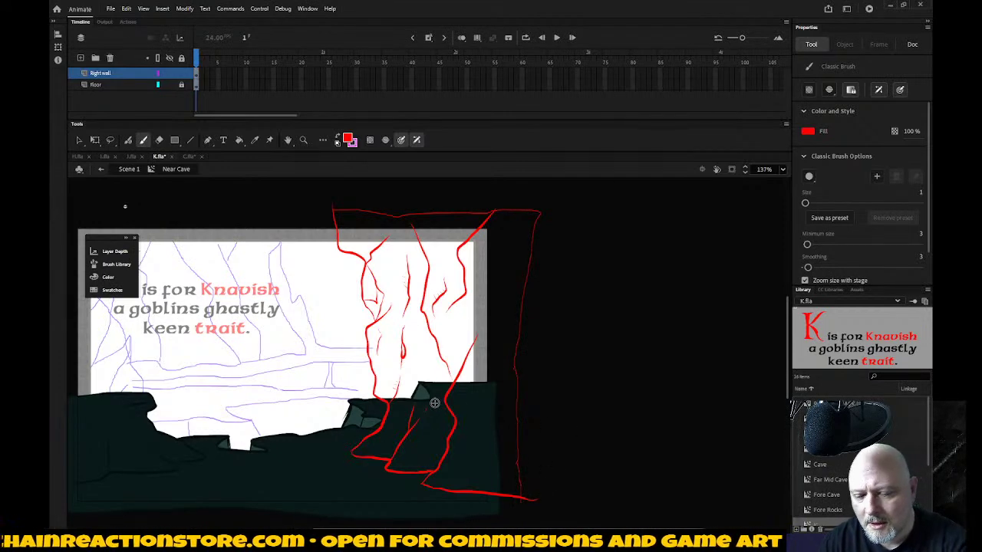
# Step: Fill the whole right wall, including its small enclosed facets, with the lighter teal sampled from the floor's rock face
pyautogui.press('i')
pyautogui.click(358, 415)
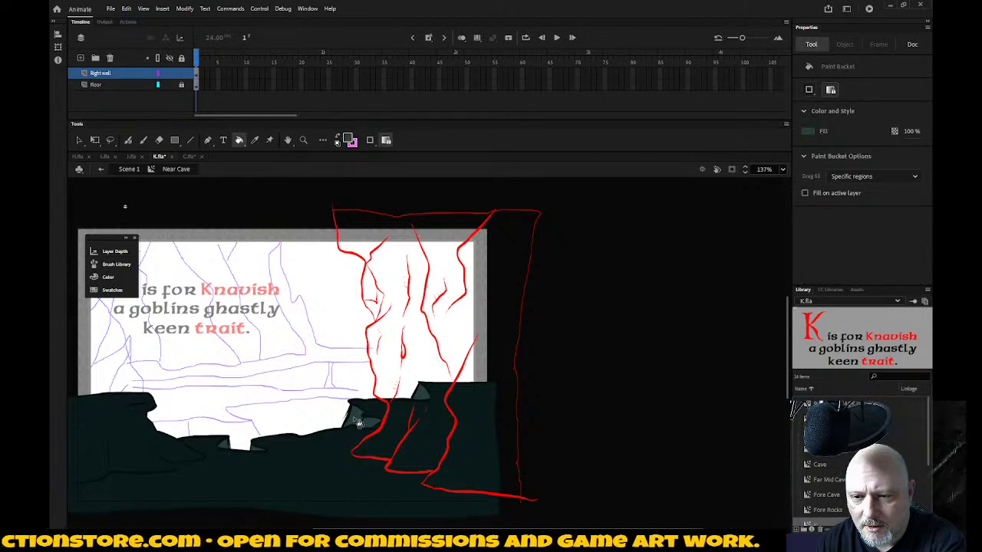
pyautogui.click(508, 335)
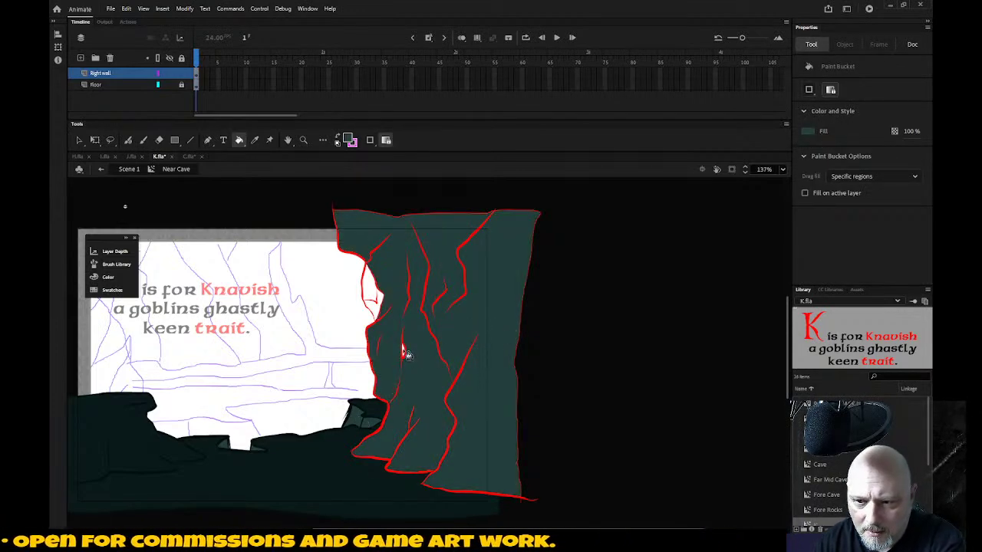
pyautogui.click(379, 303)
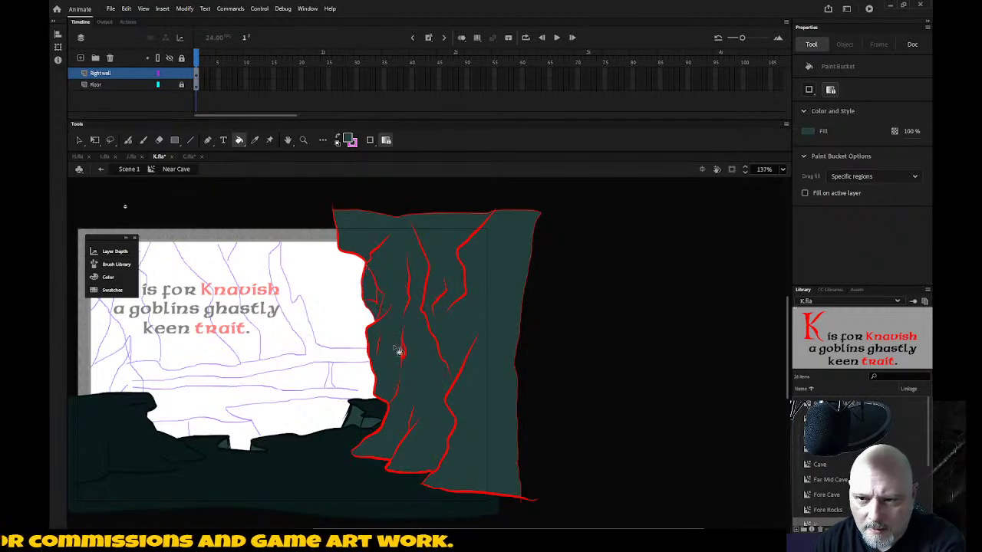
# Step: Fill the right wall's connected red outline and cracks with the dark teal sampled from the cave floor
pyautogui.click(274, 467)
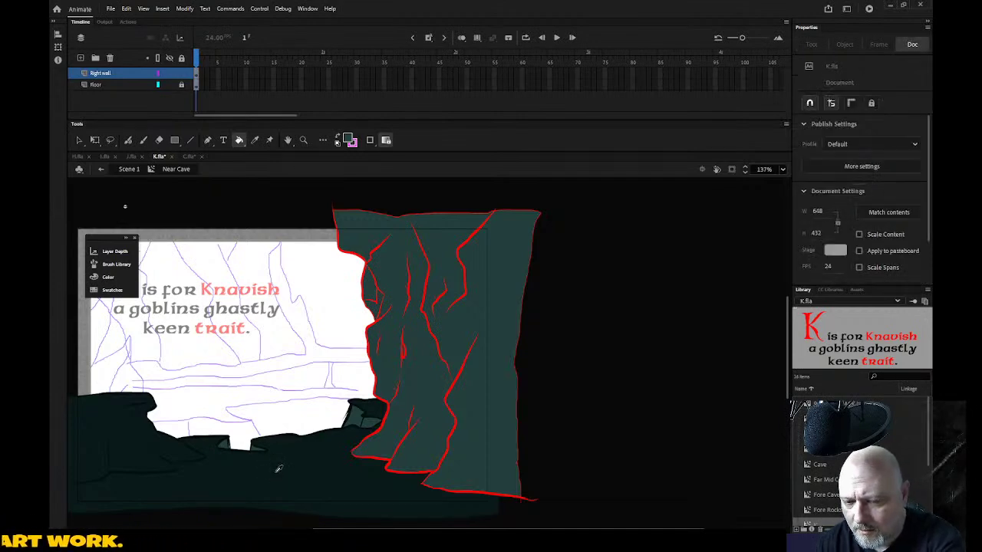
pyautogui.click(370, 463)
pyautogui.hotkey('ctrl', 'z')
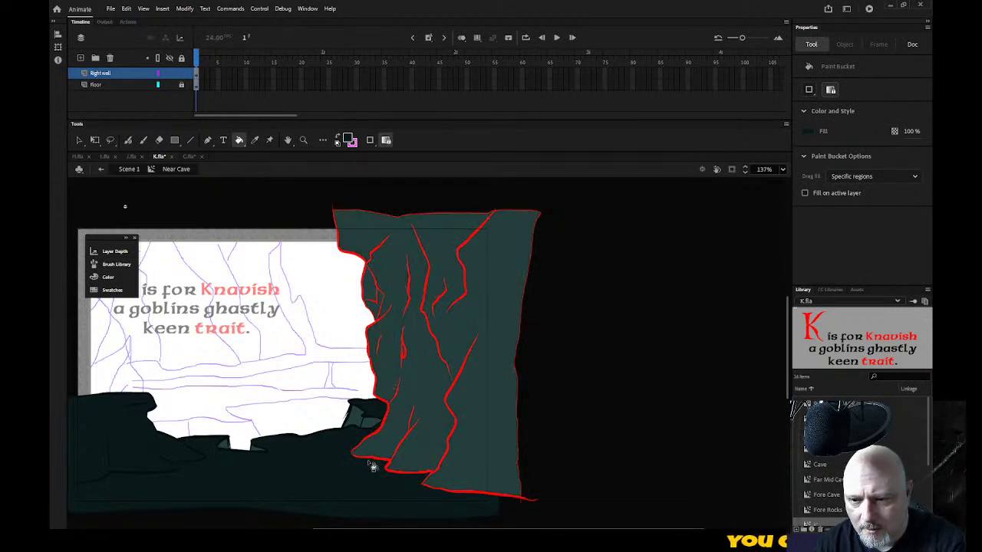
pyautogui.click(373, 464)
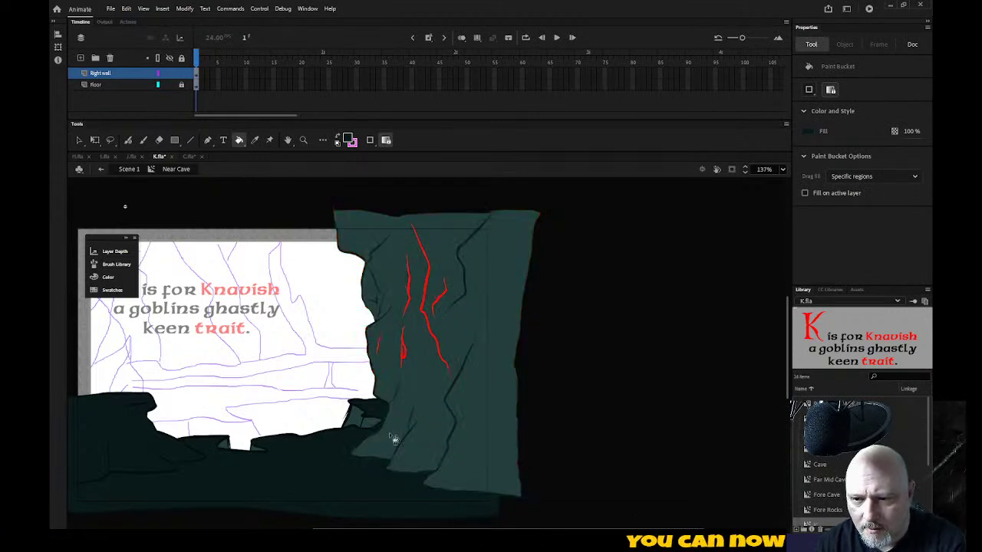
# Step: Fill the remaining isolated red cracks in the middle of the right wall with the same dark teal
pyautogui.click(446, 363)
pyautogui.hotkey('ctrl', 'z')
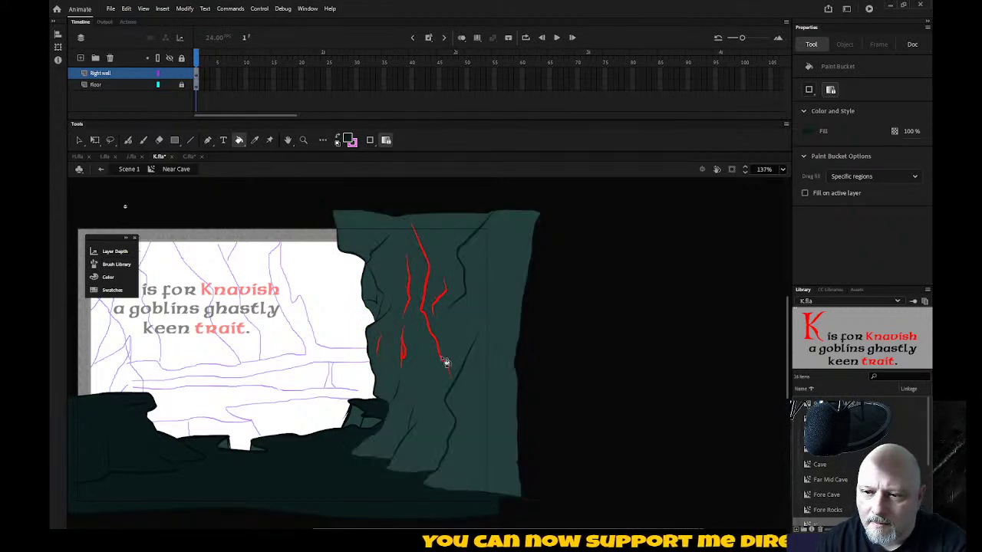
pyautogui.click(443, 362)
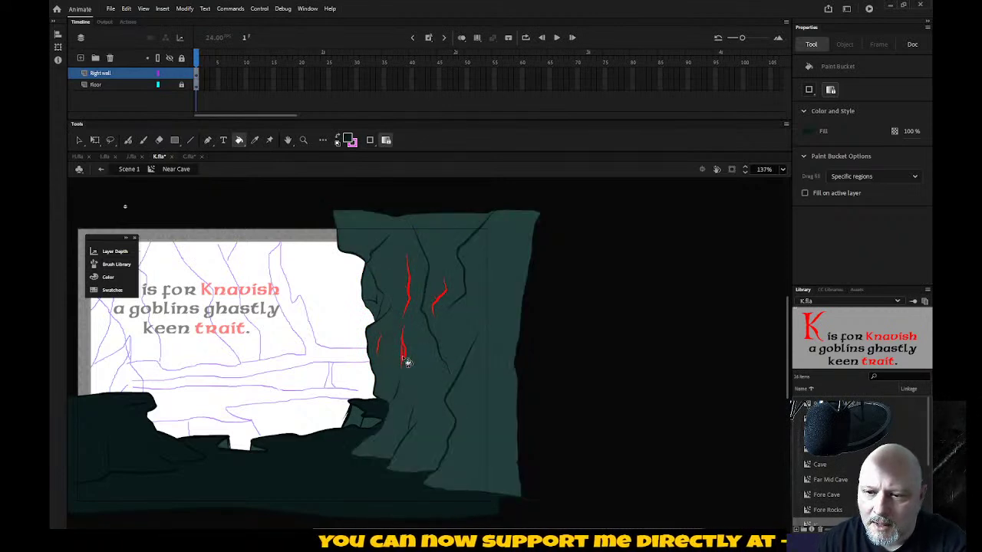
pyautogui.click(405, 361)
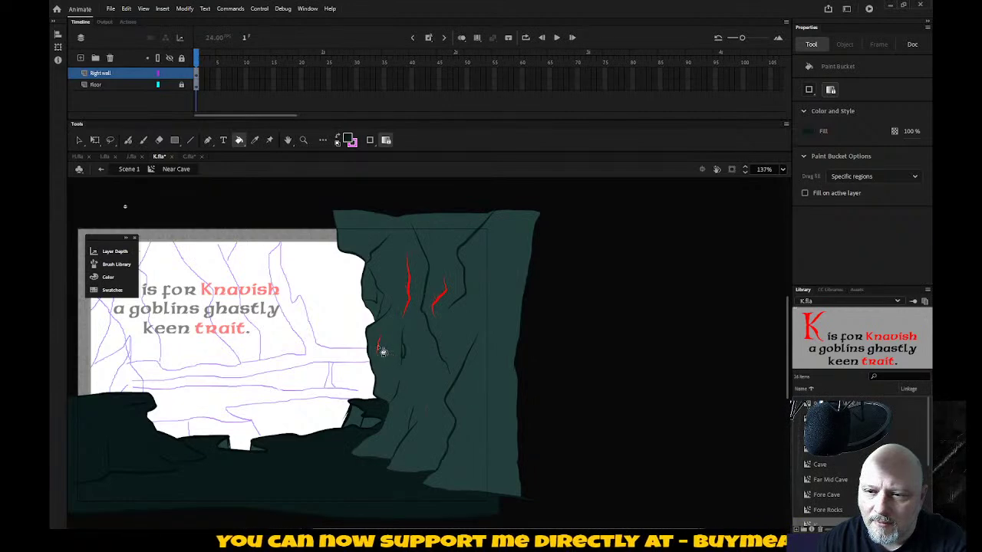
pyautogui.click(381, 349)
pyautogui.click(410, 301)
pyautogui.click(443, 303)
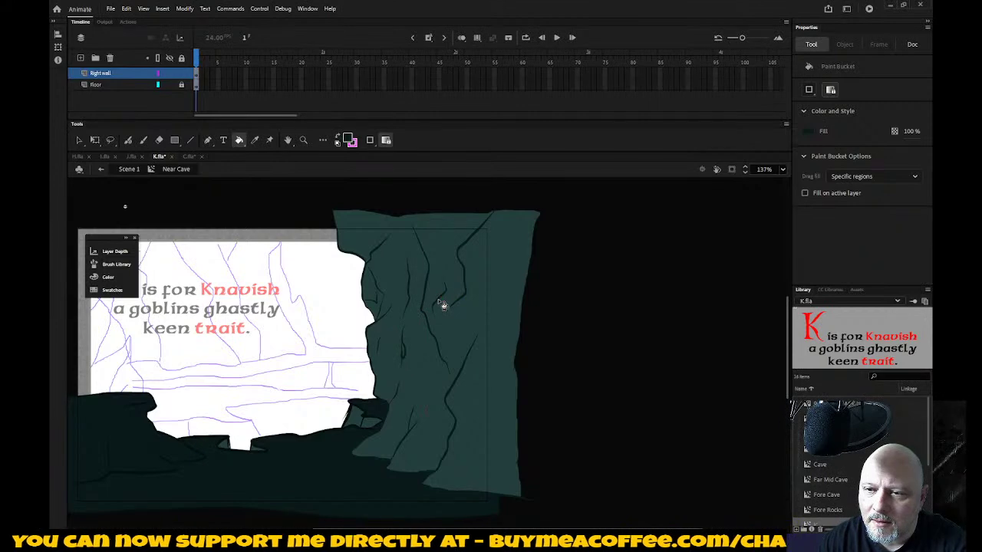
# Step: Fill the three small red hatch strokes beside the right wall's upper crack with the dark teal
pyautogui.press('z')
pyautogui.moveTo(370, 252); pyautogui.dragTo(455, 401)
pyautogui.moveTo(398, 219); pyautogui.dragTo(427, 251)
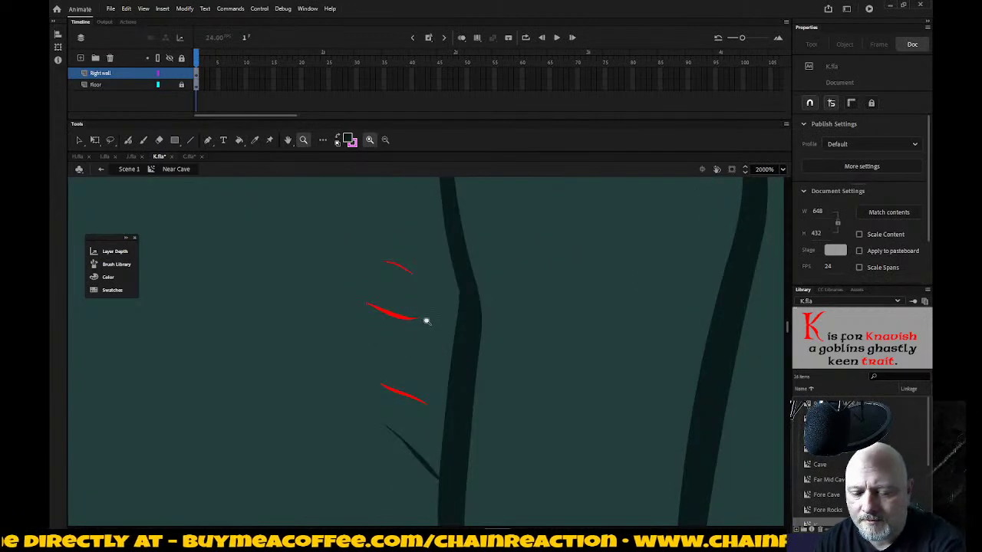
pyautogui.press('k')
pyautogui.click(403, 319)
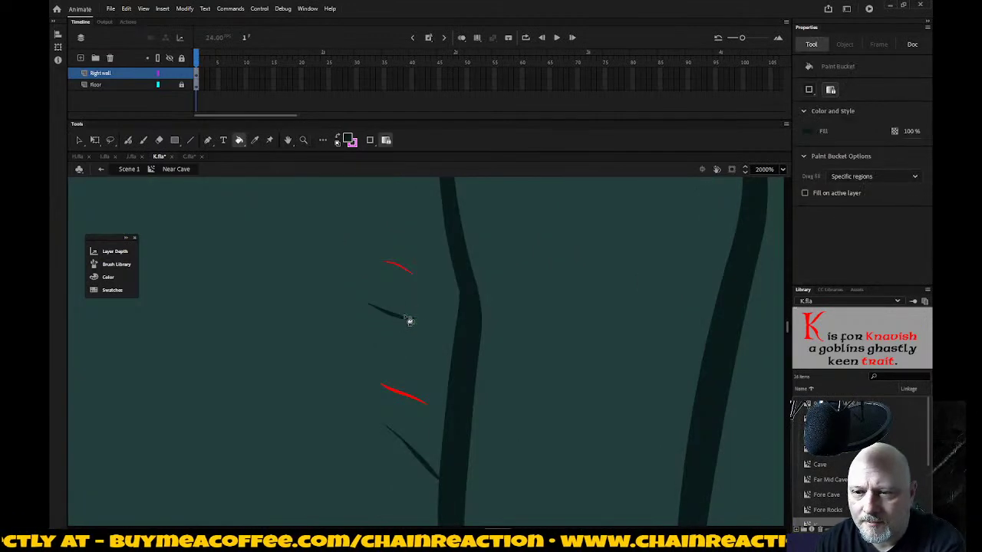
pyautogui.click(400, 270)
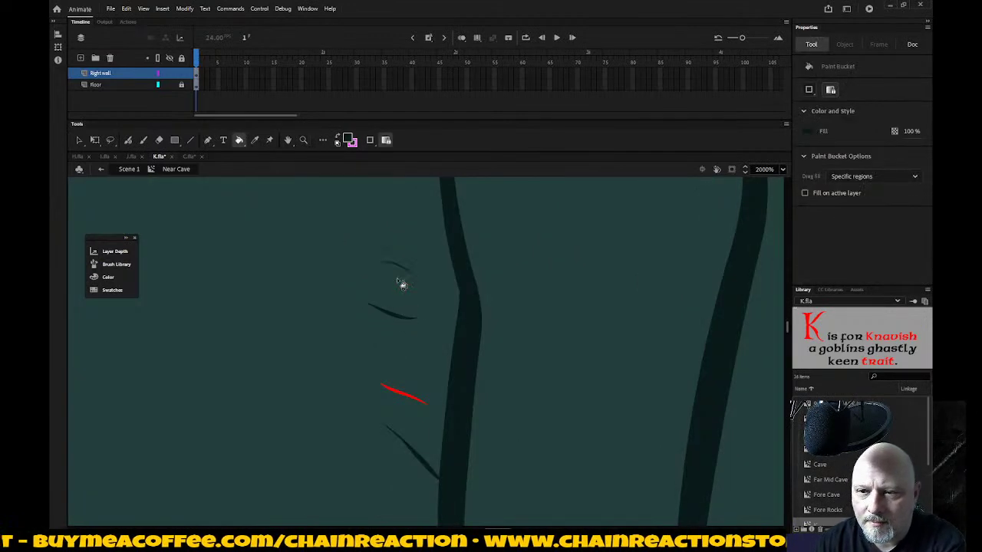
pyautogui.click(406, 405)
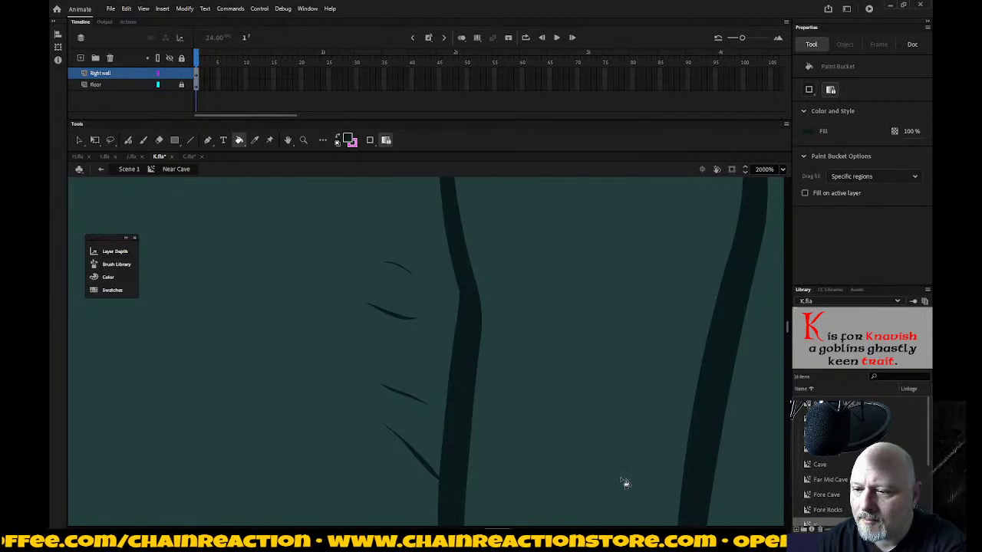
# Step: Fill the stray red speck above the curved crack tip with the wall's lighter teal
pyautogui.hscroll(-5, 744, 370)
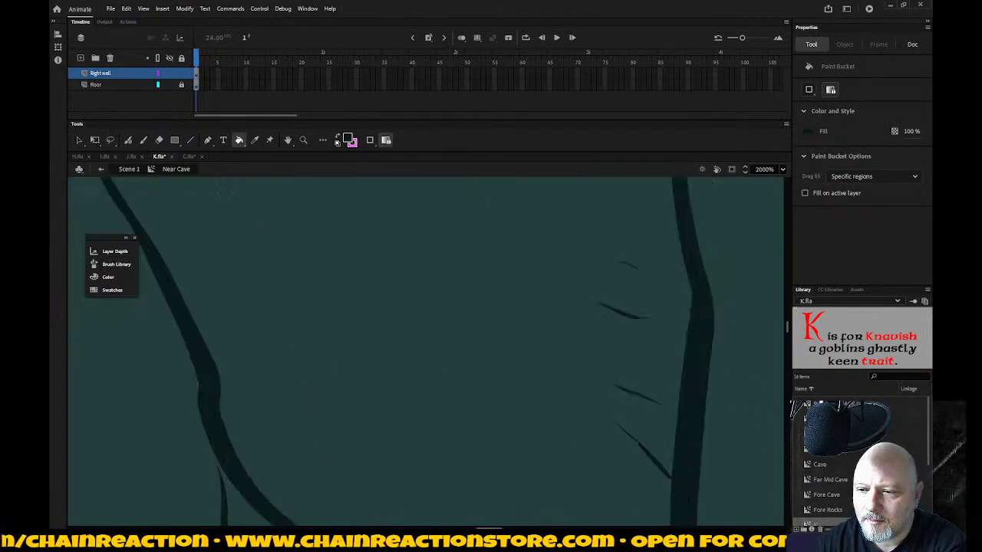
pyautogui.scroll(-3, 785, 330)
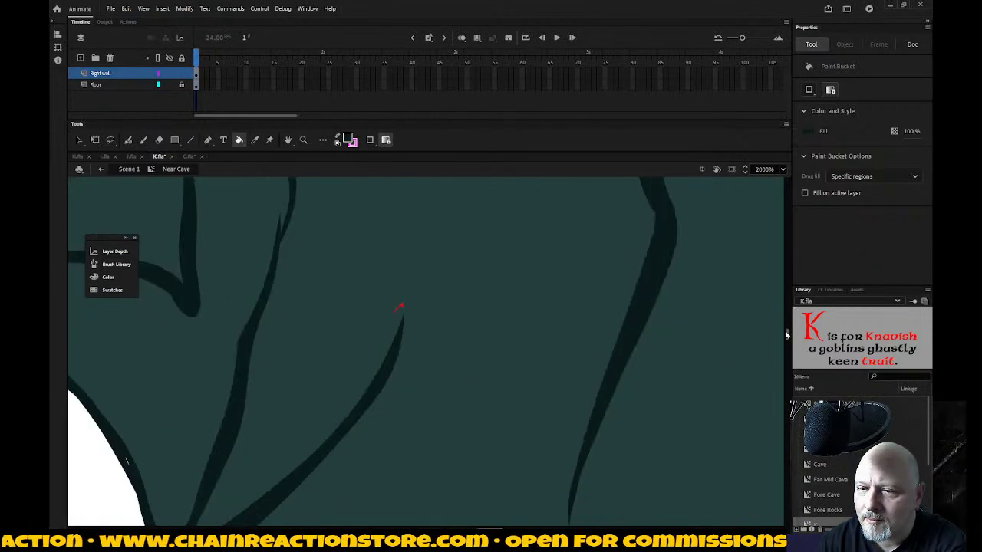
pyautogui.press('i')
pyautogui.click(406, 309)
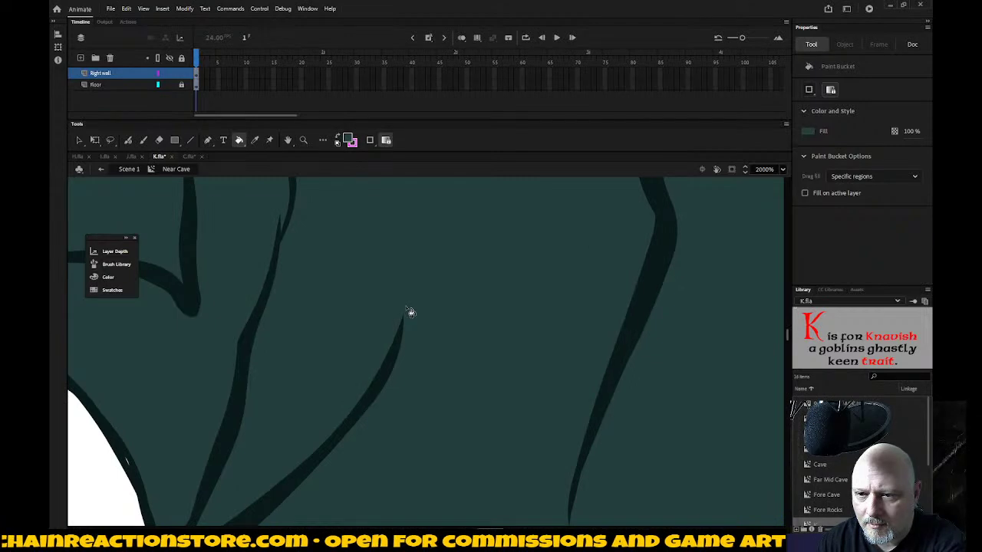
# Step: Fill the short red strokes near the wall's inner edge and below the looped crack with the dark teal sampled from the line art
pyautogui.press('z')
pyautogui.keyDown('alt'); pyautogui.click(467, 360); pyautogui.keyUp('alt')
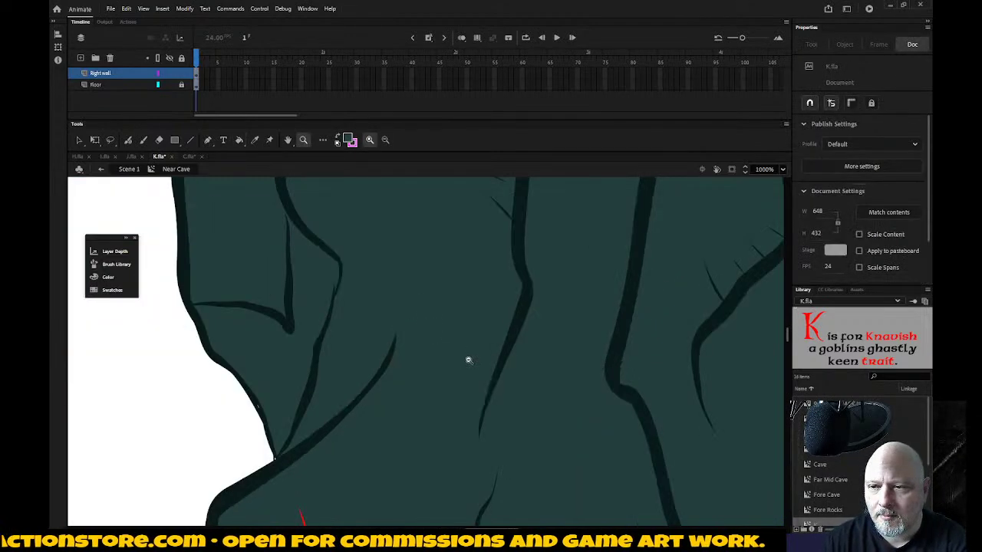
pyautogui.keyDown('alt'); pyautogui.click(467, 359); pyautogui.keyUp('alt')
pyautogui.keyDown('alt'); pyautogui.click(467, 358); pyautogui.keyUp('alt')
pyautogui.moveTo(344, 379); pyautogui.dragTo(453, 493)
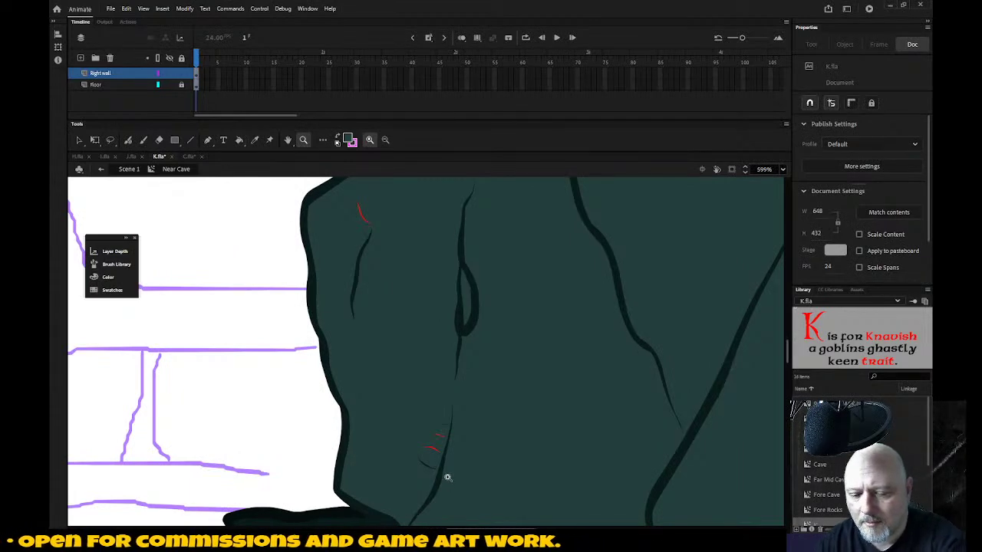
pyautogui.press('i')
pyautogui.click(471, 332)
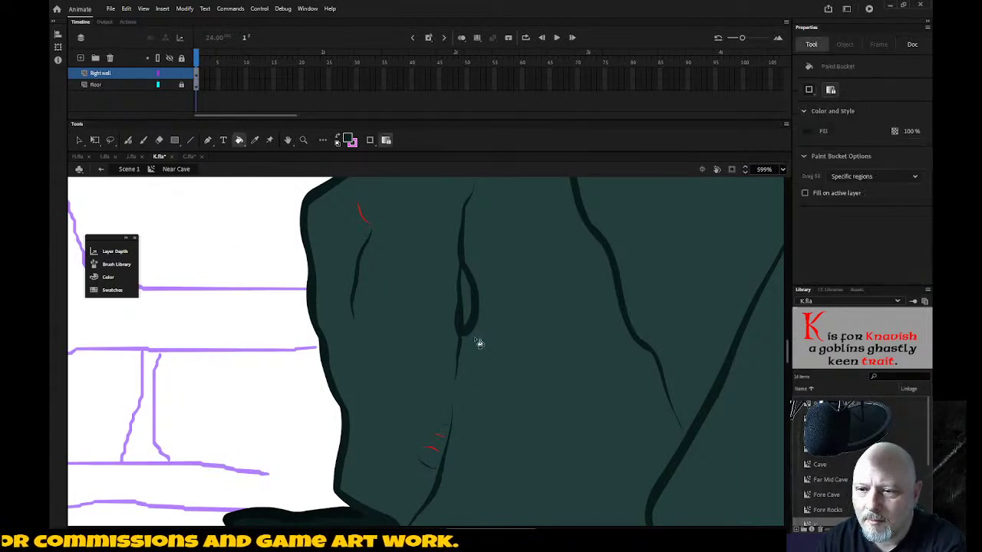
pyautogui.click(372, 225)
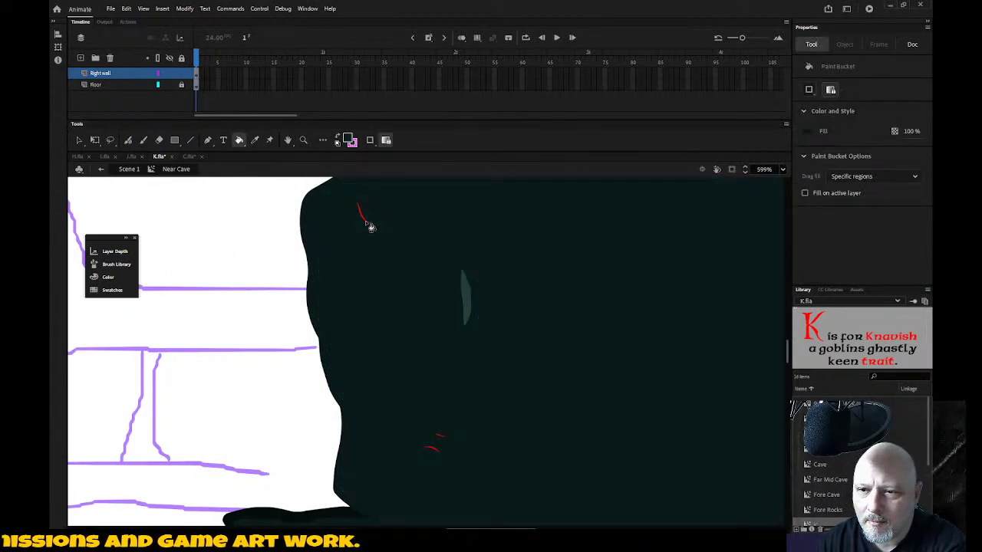
pyautogui.hotkey('ctrl', 'z')
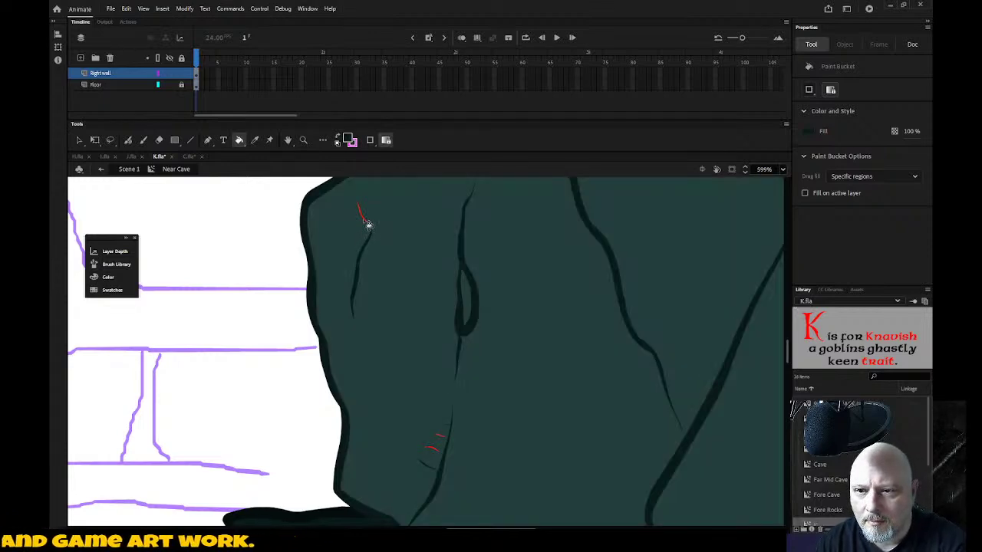
pyautogui.click(367, 221)
pyautogui.hotkey('ctrl', 'z')
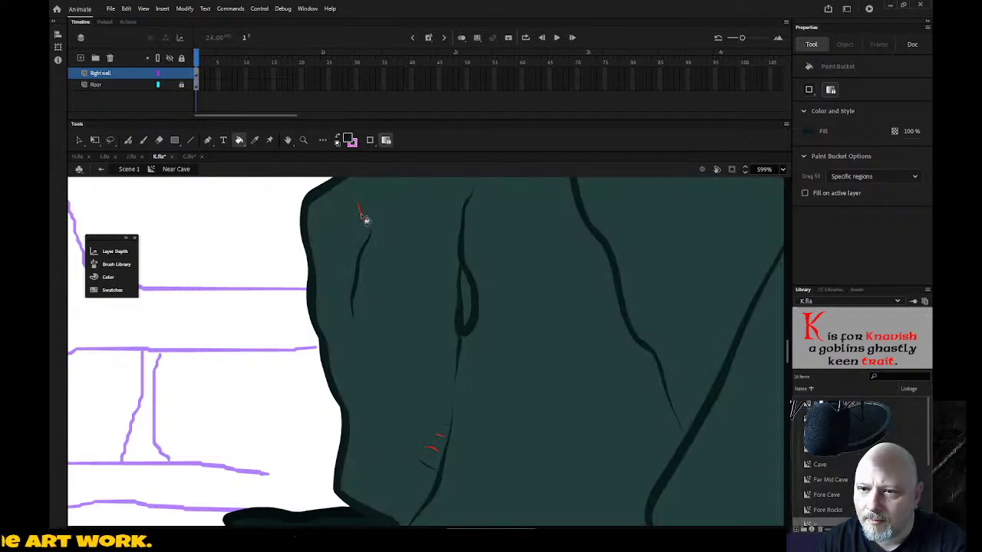
pyautogui.click(445, 442)
pyautogui.hotkey('ctrl', 'z')
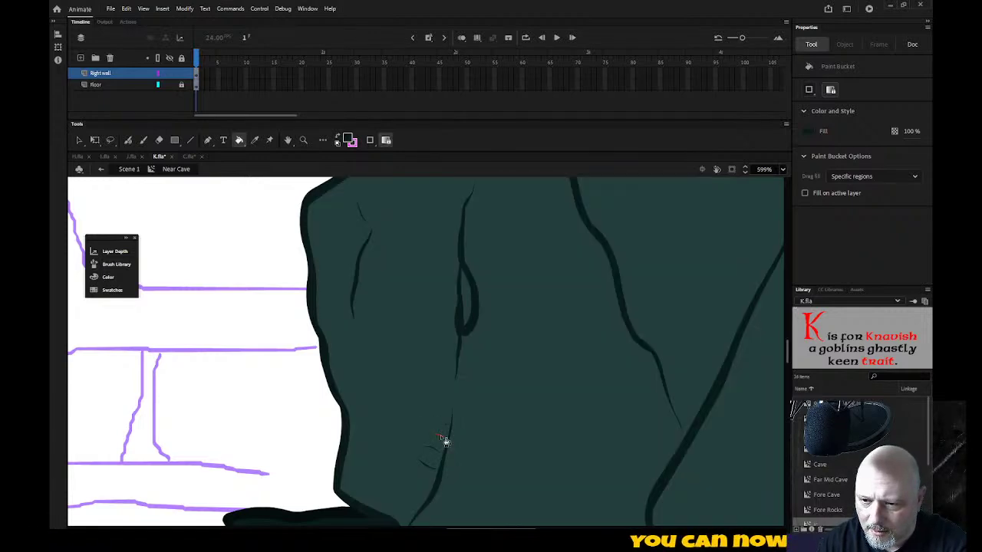
# Step: Draw short hatch marks beside the looped crack and a jagged crack near the wall's inner edge with the Classic Brush in dark teal
pyautogui.press('b')
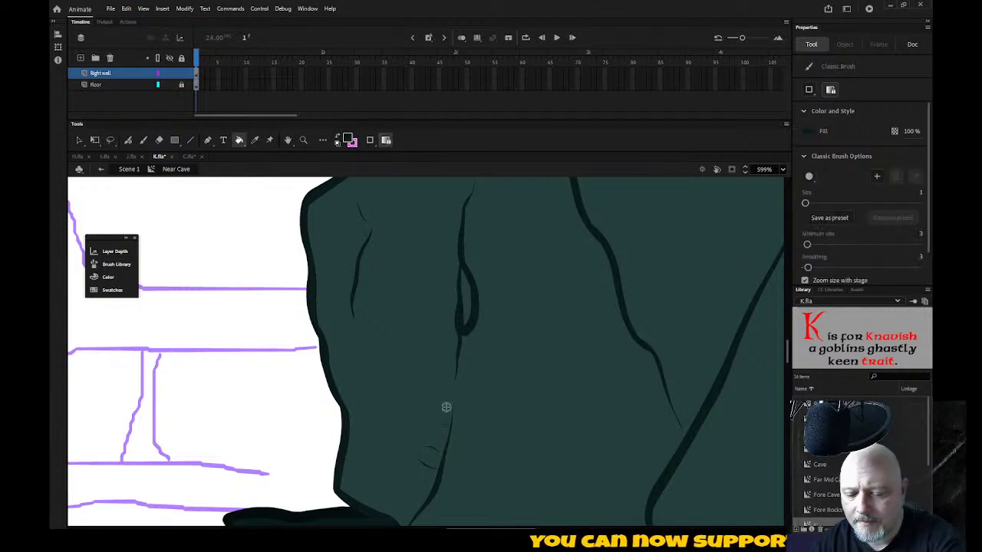
pyautogui.moveTo(432, 347)
pyautogui.mouseDown()
pyautogui.moveTo(452, 366)
pyautogui.moveTo(391, 385)
pyautogui.moveTo(382, 415)
pyautogui.mouseUp()
pyautogui.hotkey('ctrl', 'z')
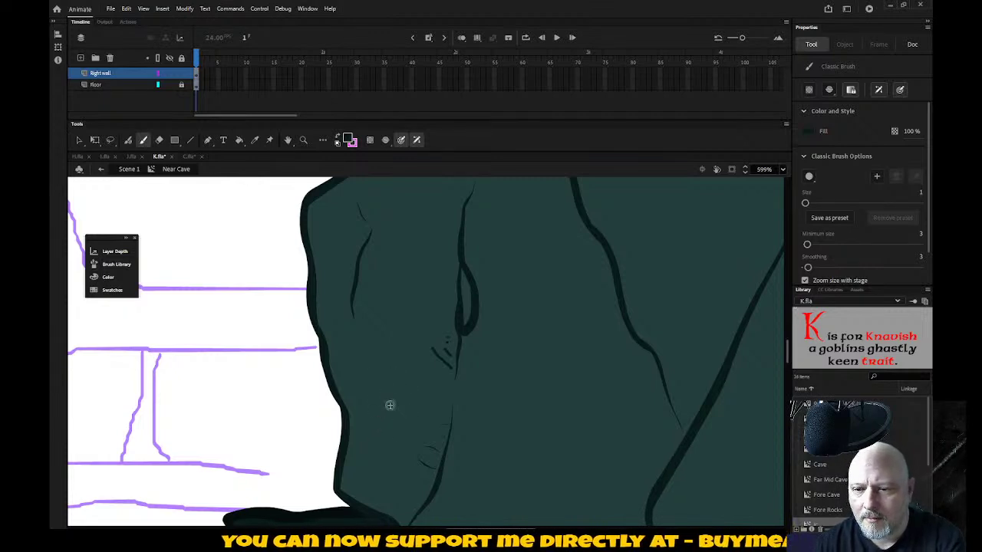
pyautogui.moveTo(392, 379)
pyautogui.mouseDown()
pyautogui.moveTo(386, 405)
pyautogui.moveTo(356, 459)
pyautogui.moveTo(382, 411)
pyautogui.mouseUp()
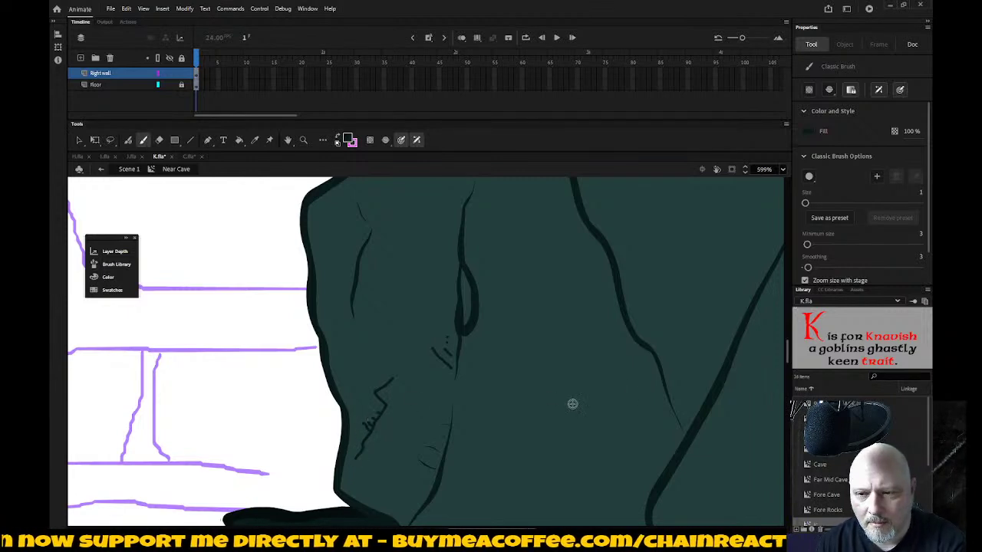
# Step: Smooth the new jagged crack near the right wall's inner edge and clear the selection
pyautogui.press('v')
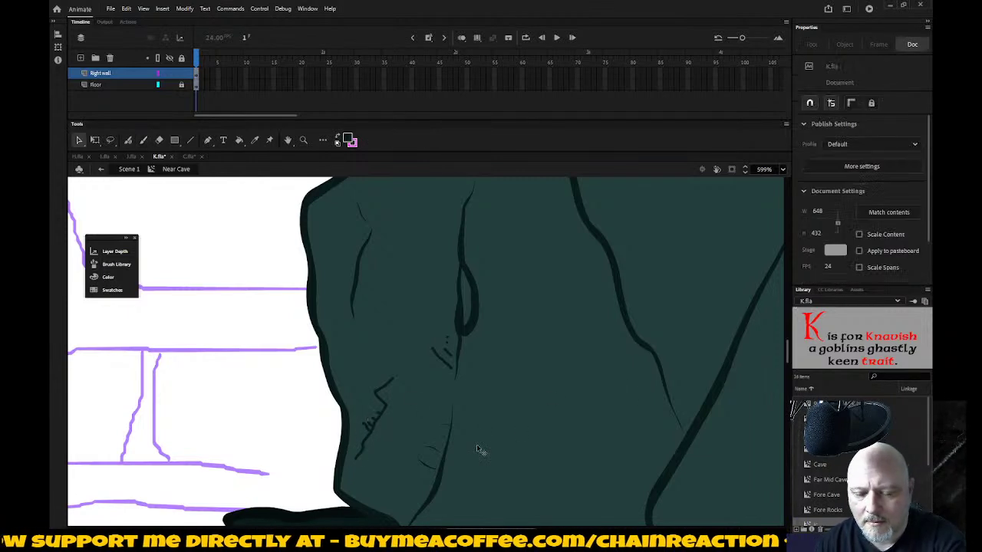
pyautogui.click(385, 407)
pyautogui.click(370, 141)
pyautogui.click(277, 225)
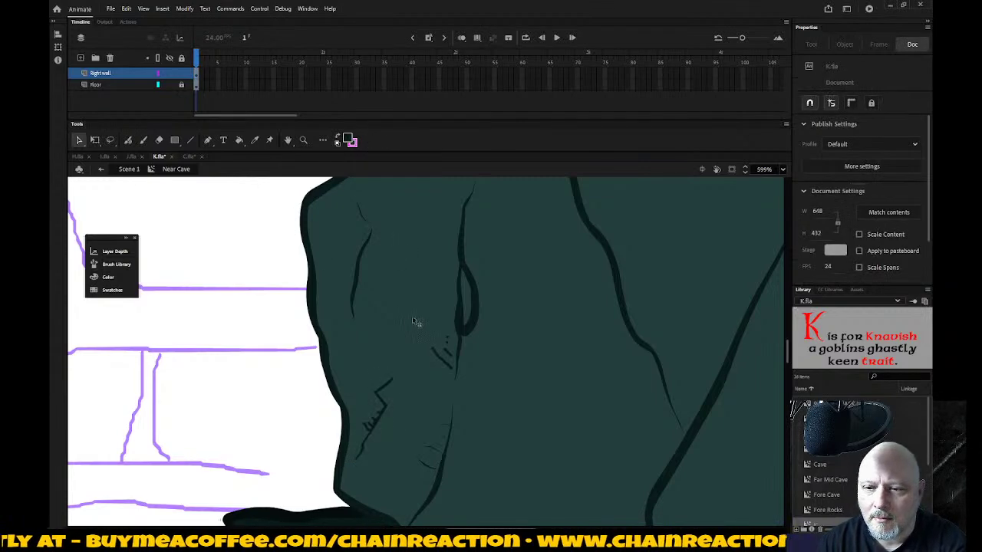
# Step: Fill the leftover red stroke above the forked crack at the right wall's foot with the sampled dark teal
pyautogui.press('z')
pyautogui.keyDown('alt'); pyautogui.click(478, 347); pyautogui.keyUp('alt')
pyautogui.keyDown('alt'); pyautogui.click(478, 347); pyautogui.keyUp('alt')
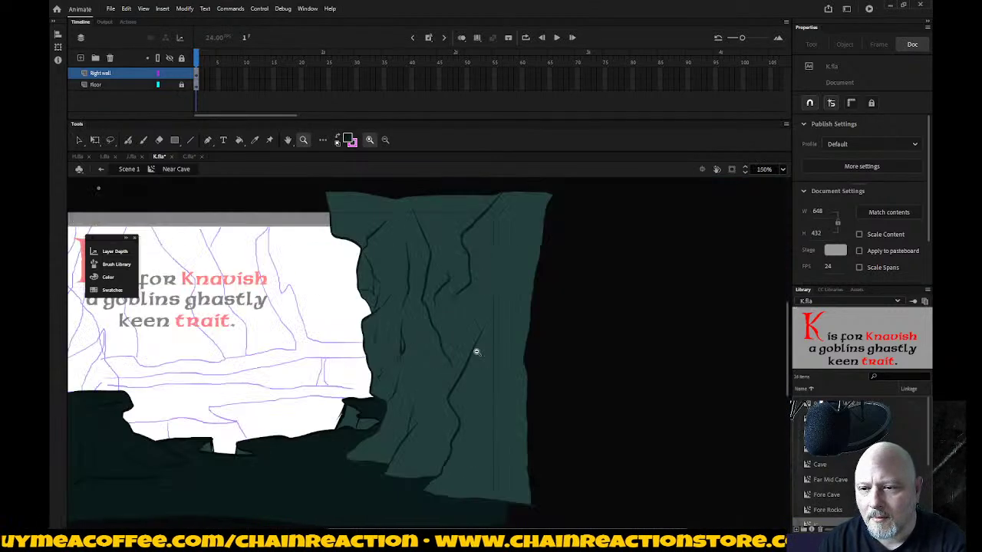
pyautogui.keyDown('alt'); pyautogui.click(478, 347); pyautogui.keyUp('alt')
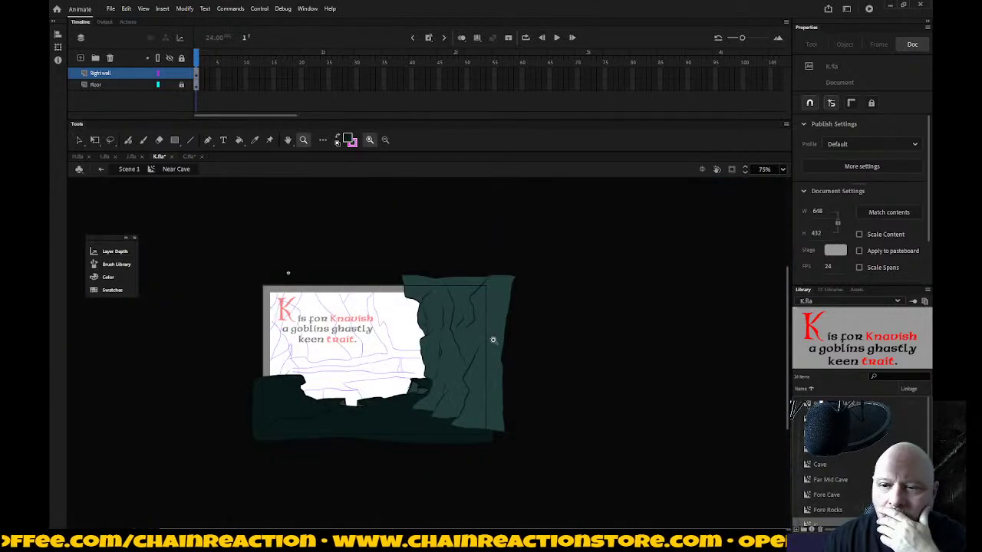
pyautogui.moveTo(436, 376); pyautogui.dragTo(477, 409)
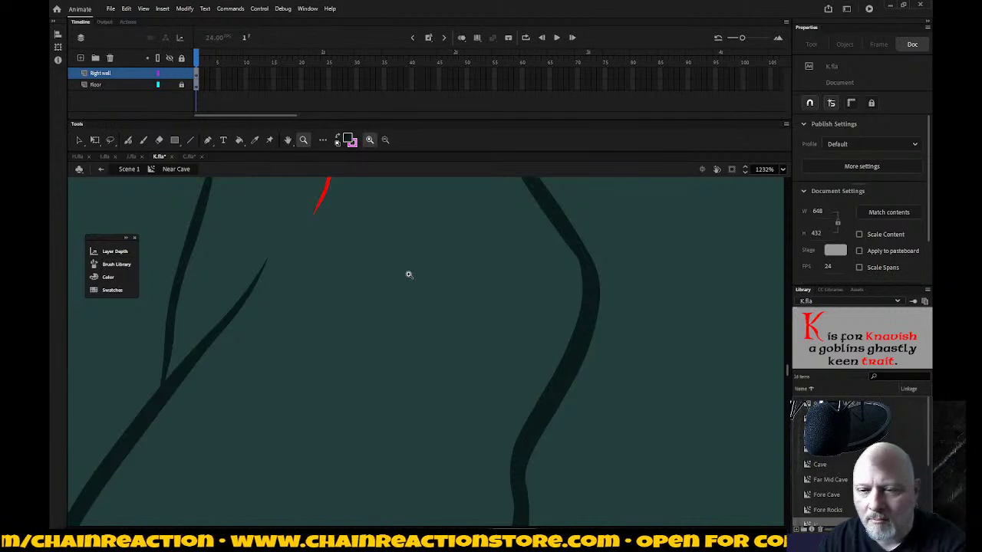
pyautogui.press('i')
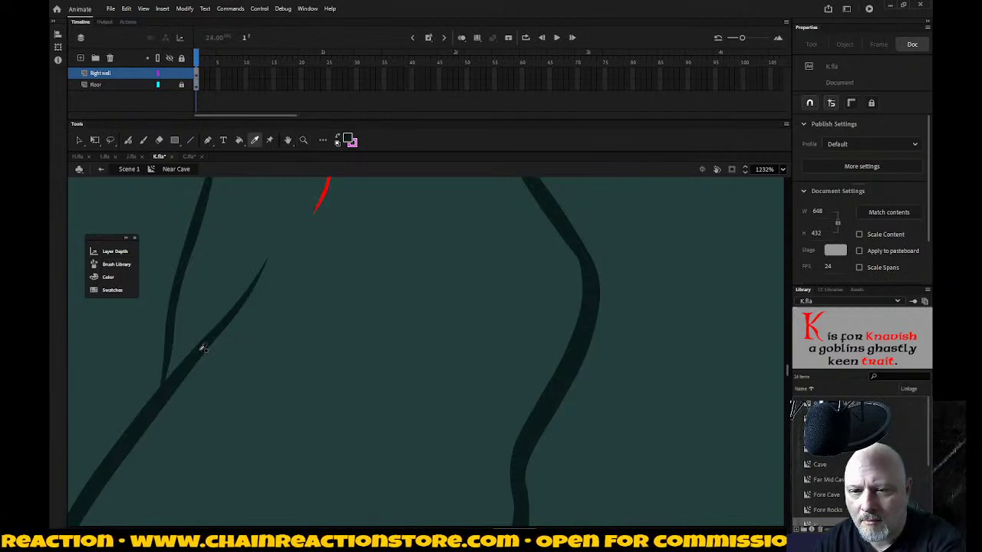
pyautogui.click(203, 349)
pyautogui.click(329, 198)
# Step: Leave the Near Cave symbol and return to Scene 1 to check the whole composition
pyautogui.press('z')
pyautogui.keyDown('alt'); pyautogui.click(320, 245); pyautogui.keyUp('alt')
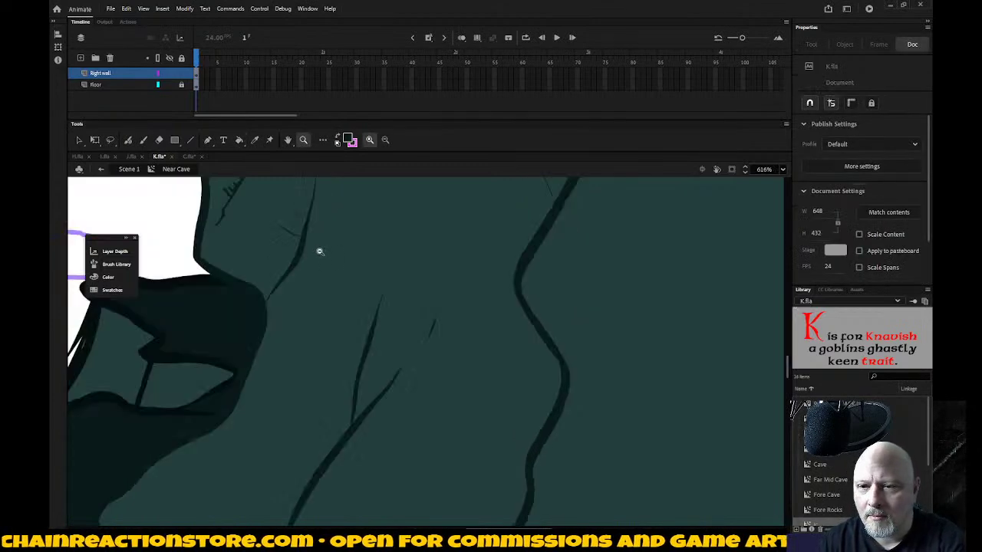
pyautogui.keyDown('alt'); pyautogui.click(321, 253); pyautogui.keyUp('alt')
pyautogui.keyDown('alt'); pyautogui.click(359, 260); pyautogui.keyUp('alt')
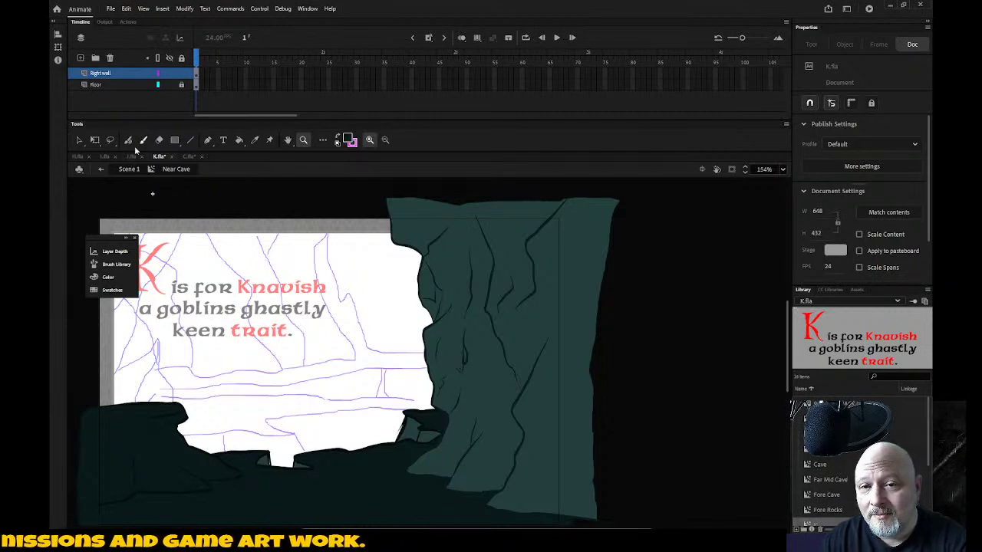
pyautogui.click(101, 169)
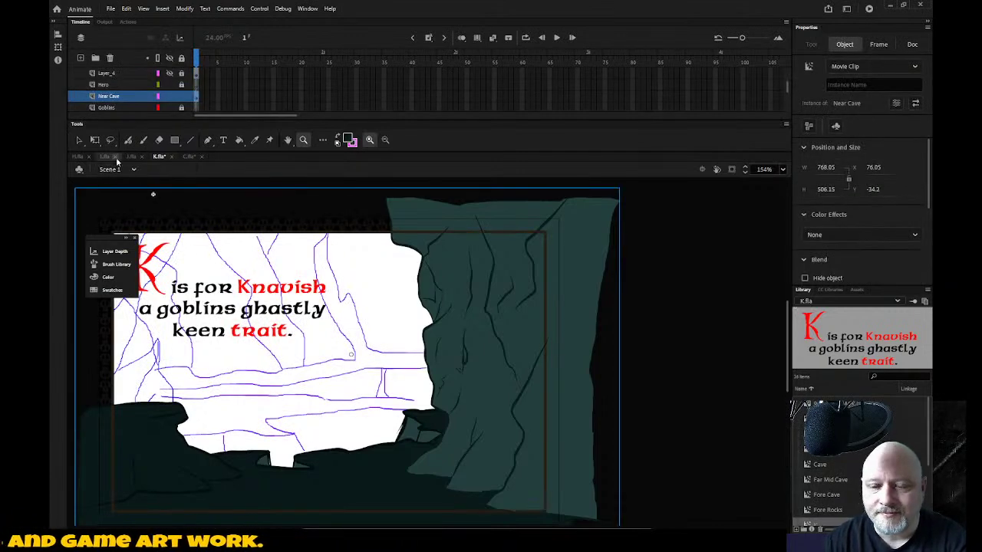
pyautogui.keyDown('alt'); pyautogui.click(319, 290); pyautogui.keyUp('alt')
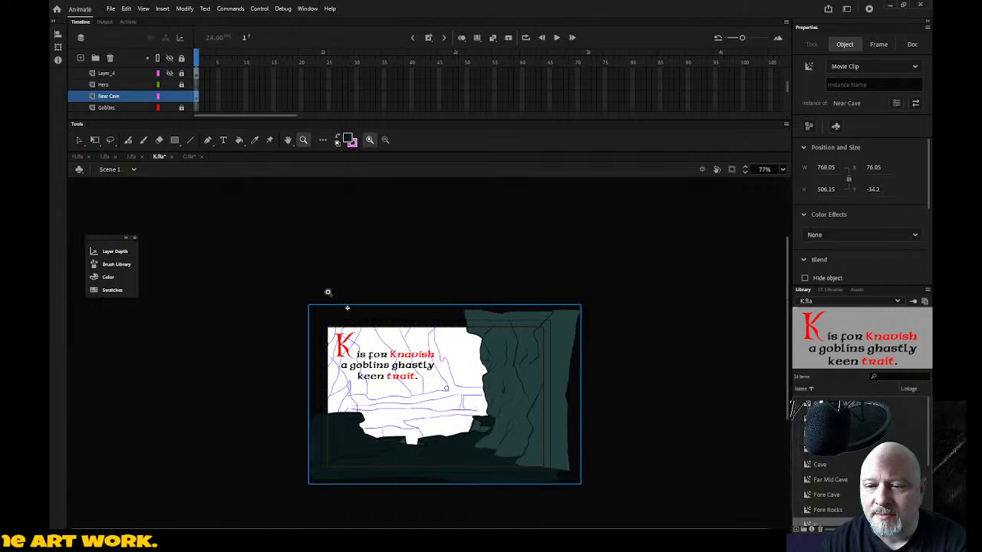
pyautogui.moveTo(288, 286); pyautogui.dragTo(611, 503)
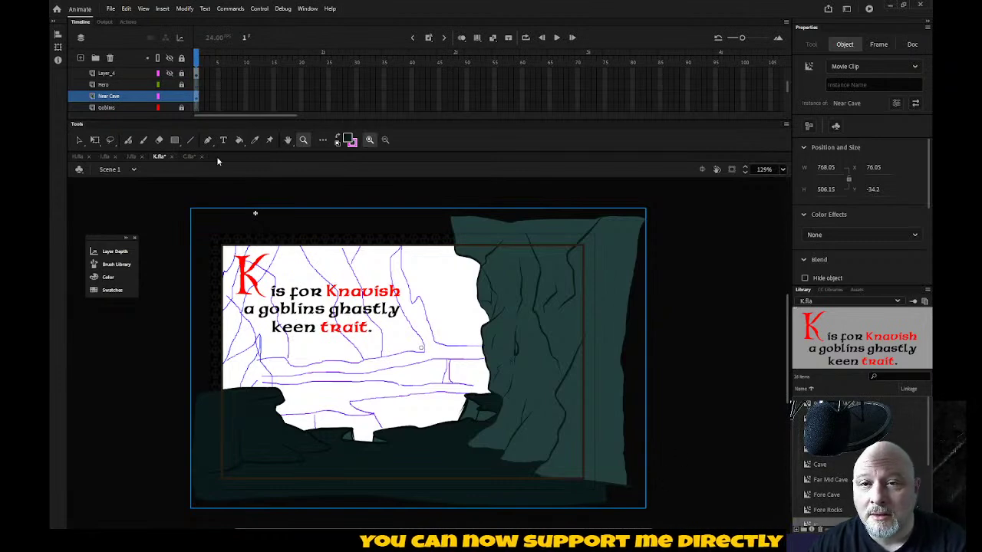
# Step: Lock the Near Cave layer and sketch a rough bright green (#33FF00) circle on the Hero layer over the cave floor's upper edge with the Classic Brush
pyautogui.click(184, 96)
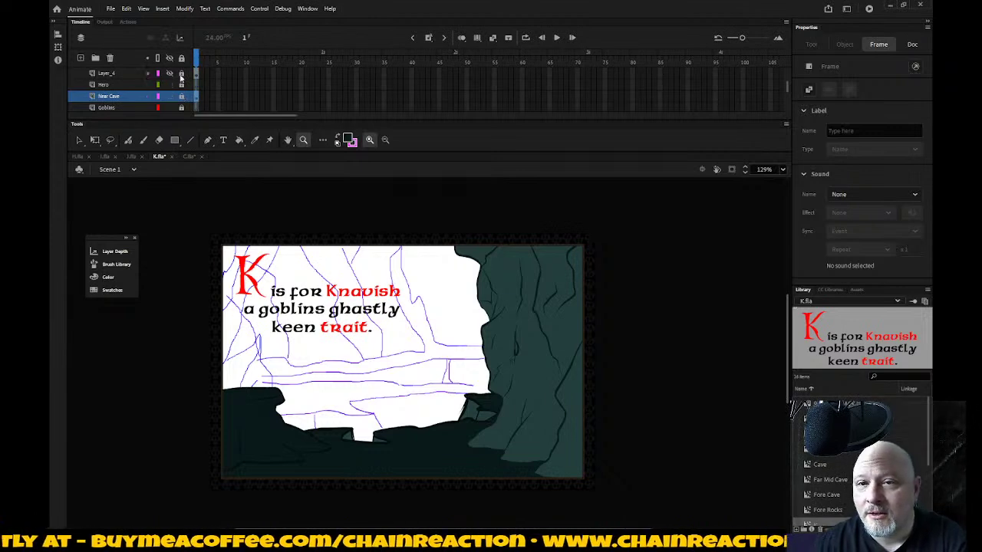
pyautogui.click(349, 139)
pyautogui.click(465, 177)
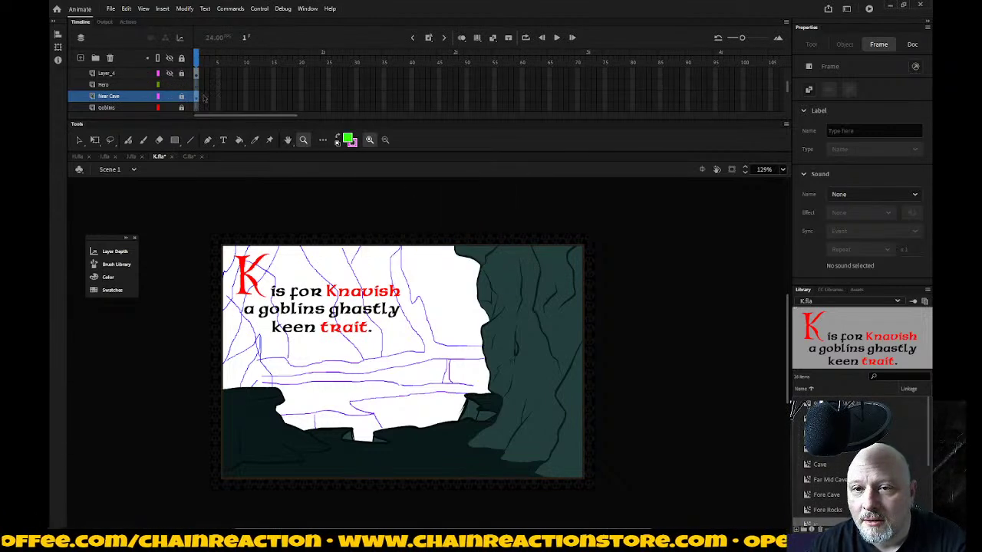
pyautogui.click(121, 85)
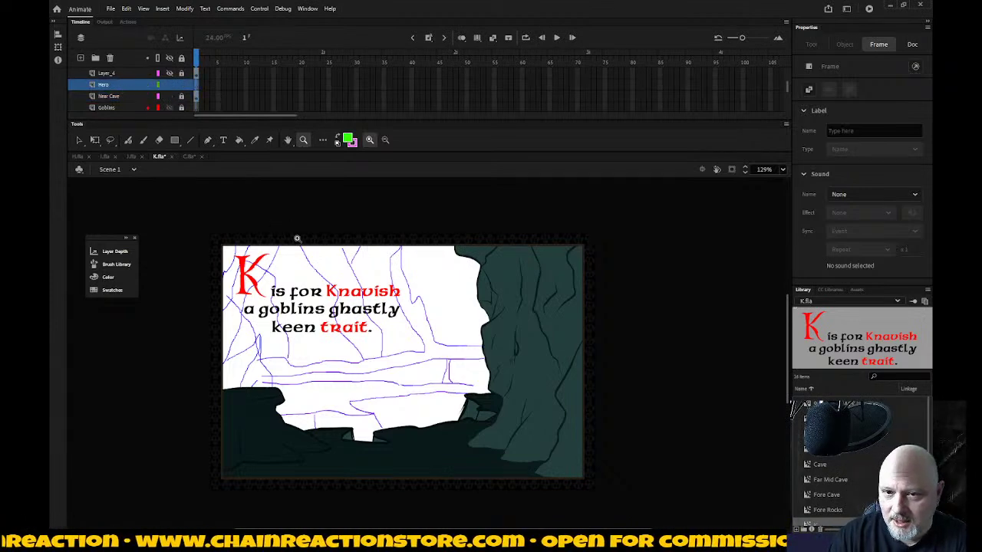
pyautogui.press('b')
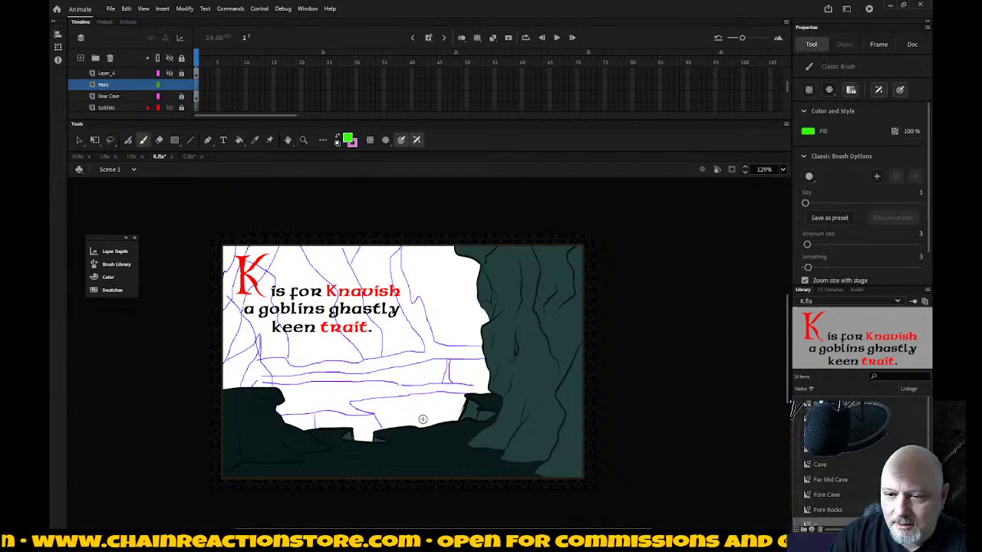
pyautogui.moveTo(424, 415)
pyautogui.mouseDown()
pyautogui.moveTo(422, 436)
pyautogui.moveTo(444, 437)
pyautogui.moveTo(455, 415)
pyautogui.mouseUp()
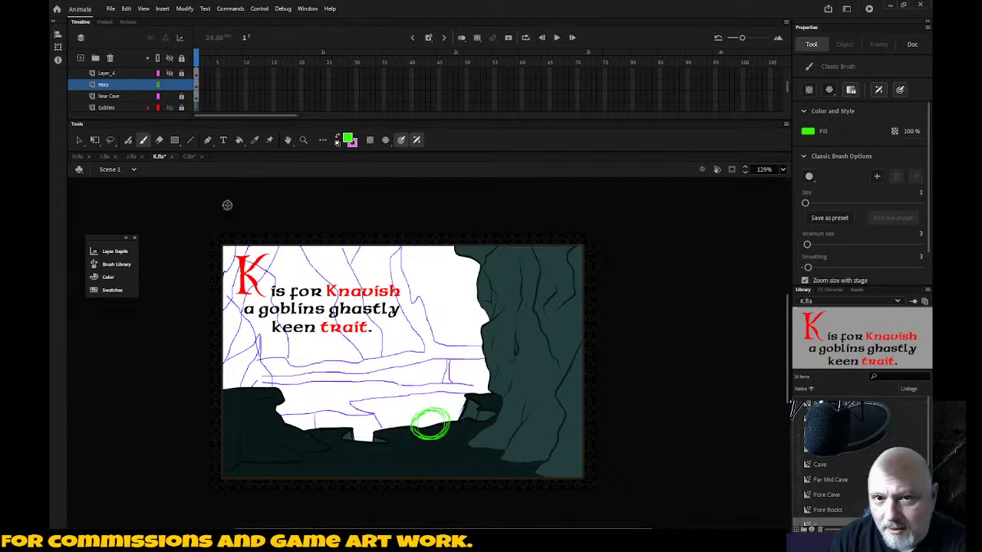
# Step: Lock the Hero layer, unlock Goblins, and sketch three rough blue head circles there with guide lines, stepping diagonally below the verse
pyautogui.click(185, 95)
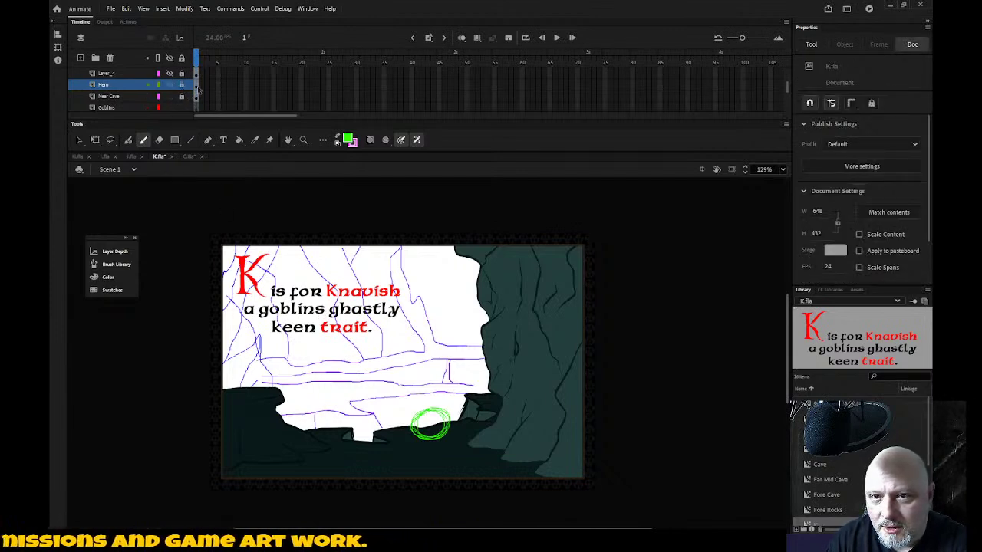
pyautogui.click(351, 142)
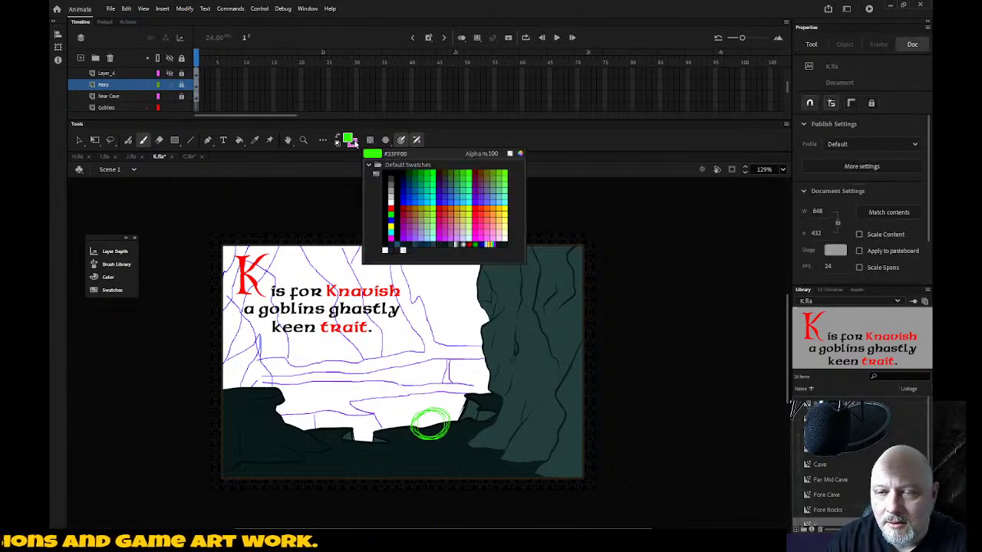
pyautogui.click(436, 191)
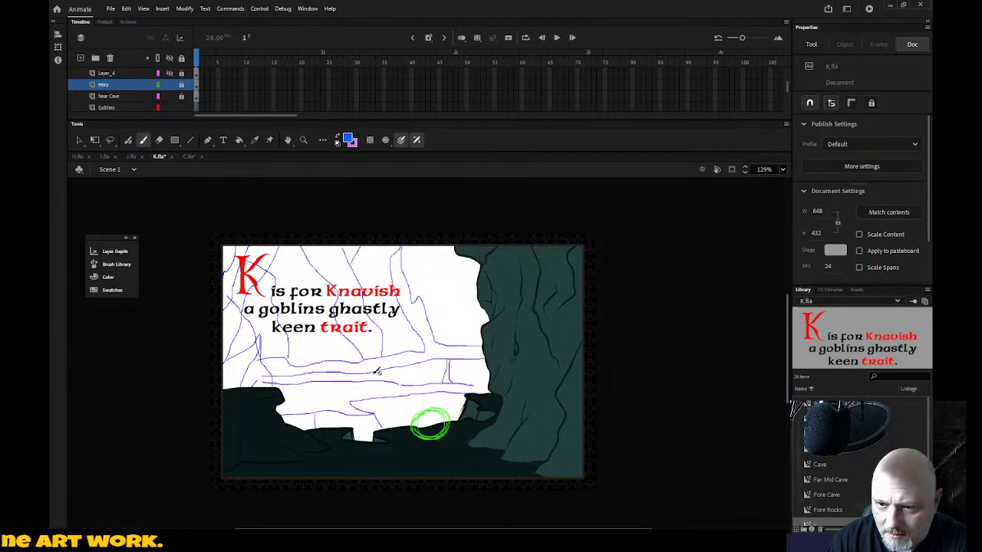
pyautogui.press('b')
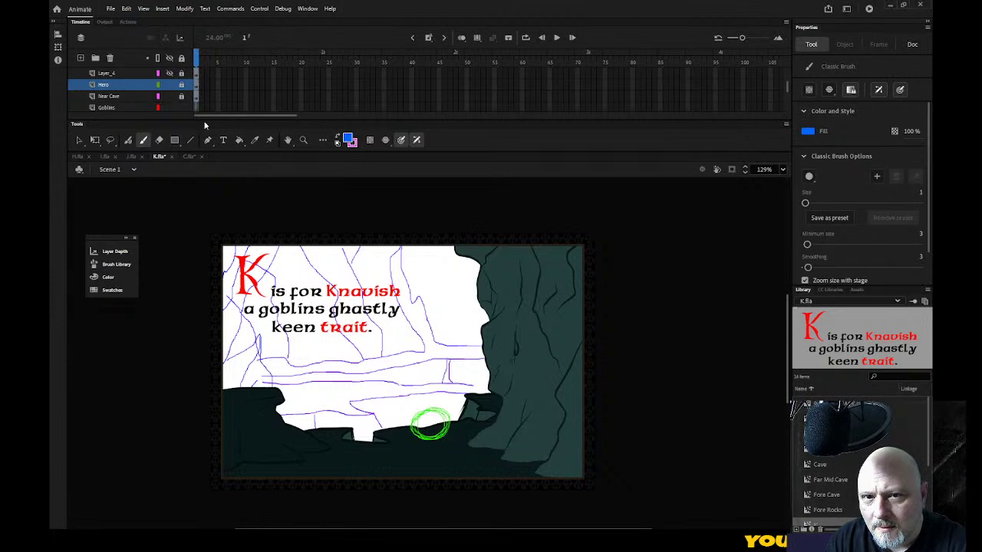
pyautogui.click(133, 107)
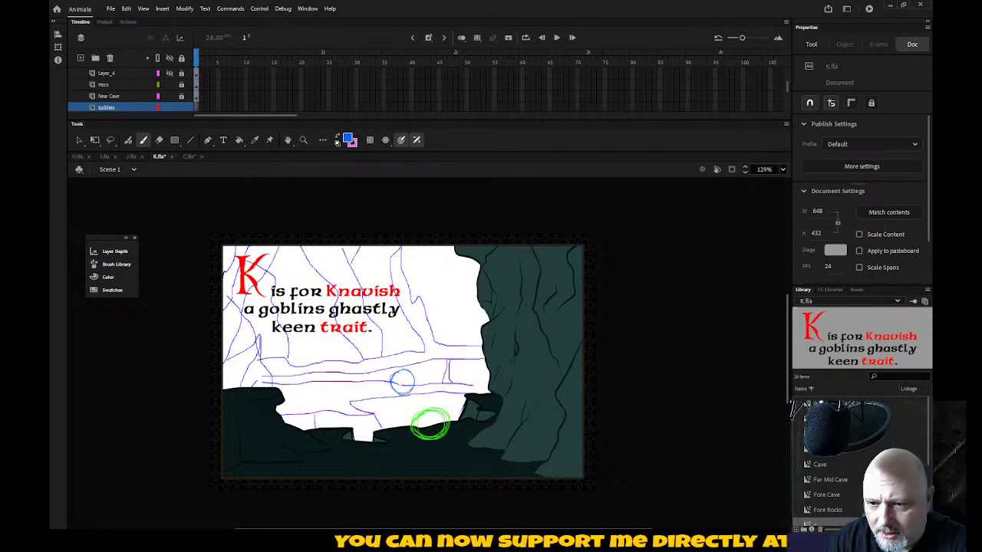
pyautogui.press('b')
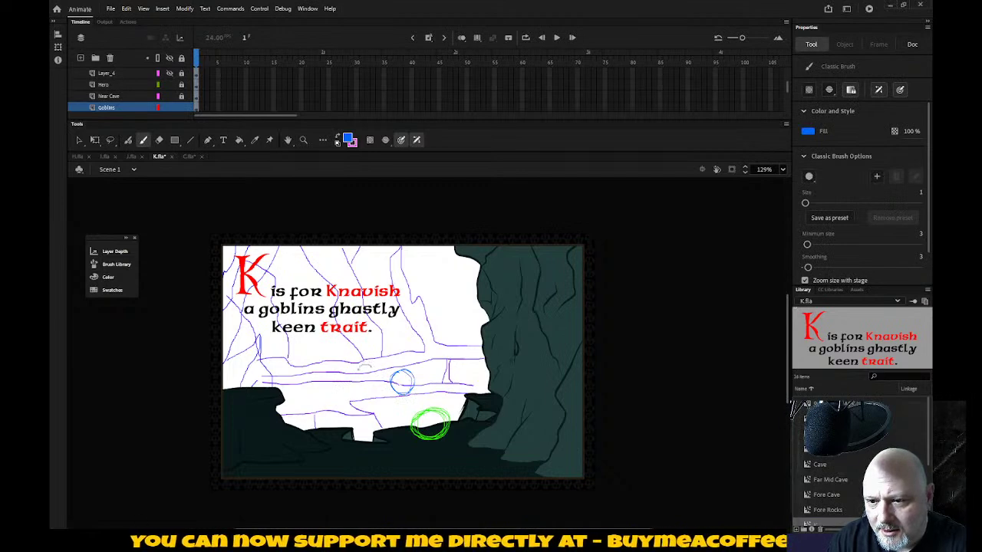
pyautogui.moveTo(359, 376); pyautogui.dragTo(367, 360)
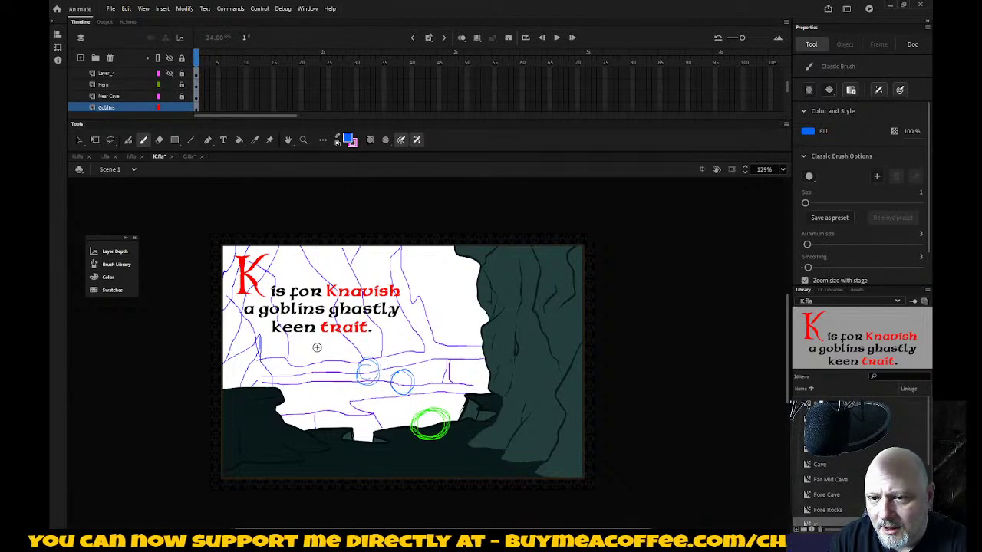
pyautogui.moveTo(307, 337)
pyautogui.mouseDown()
pyautogui.moveTo(324, 352)
pyautogui.moveTo(318, 333)
pyautogui.moveTo(305, 354)
pyautogui.moveTo(314, 341)
pyautogui.moveTo(330, 347)
pyautogui.moveTo(368, 382)
pyautogui.moveTo(359, 373)
pyautogui.moveTo(413, 384)
pyautogui.mouseUp()
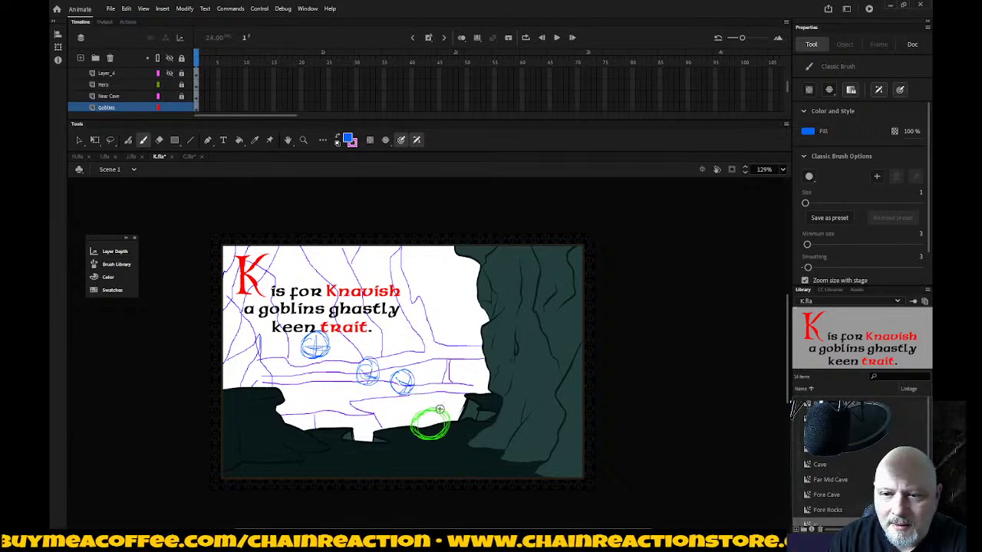
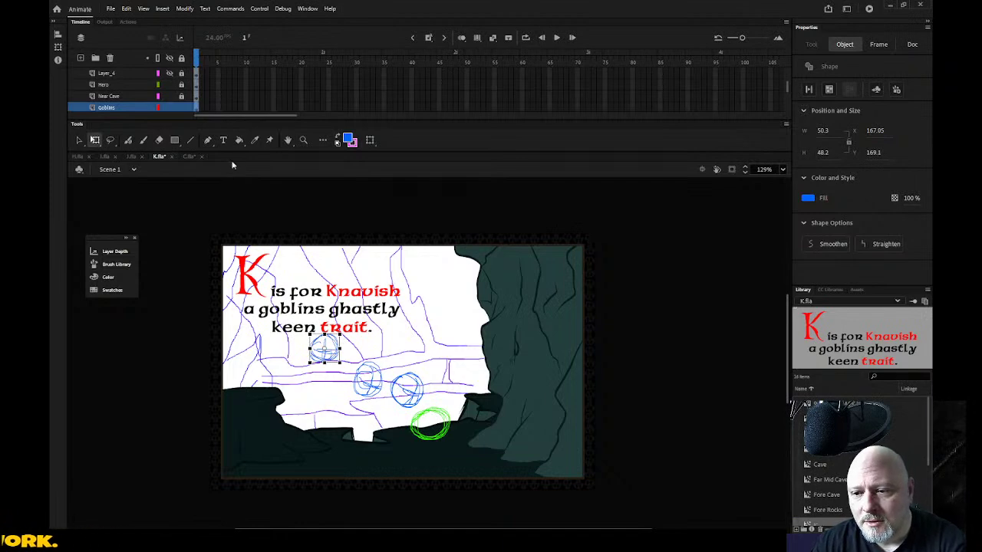
# Step: Unlock the Hero layer and delete its rough green circle
pyautogui.press('z')
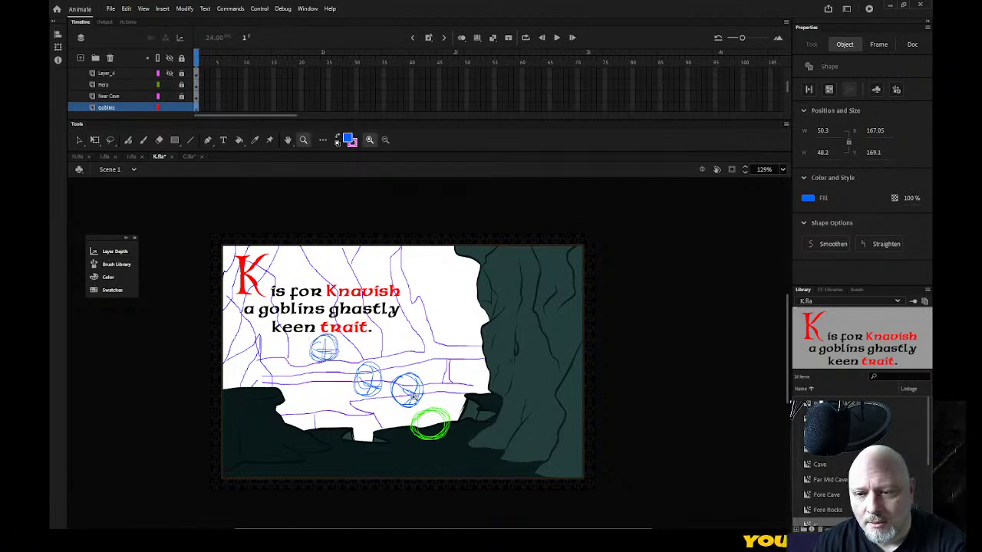
pyautogui.moveTo(384, 396); pyautogui.dragTo(509, 484)
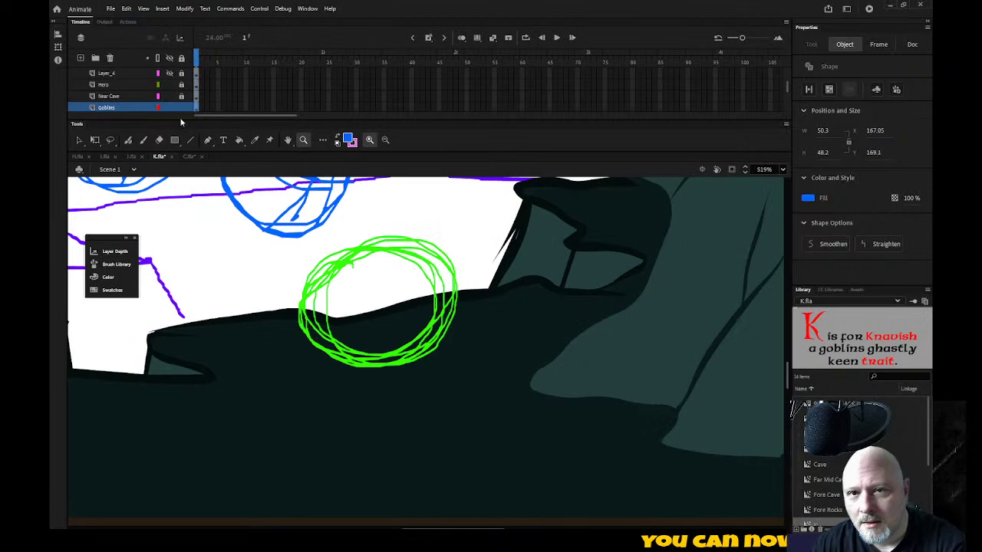
pyautogui.click(180, 86)
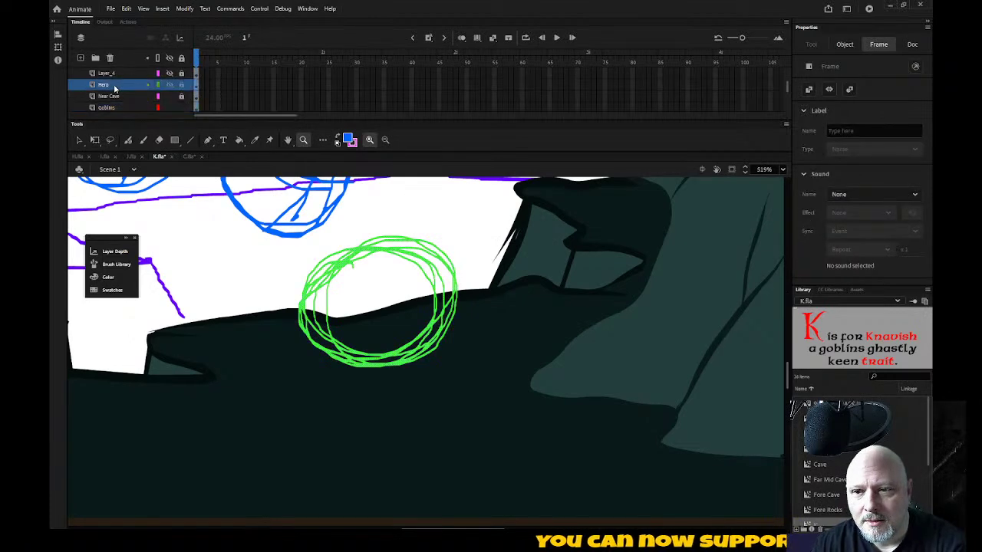
pyautogui.press('Delete')
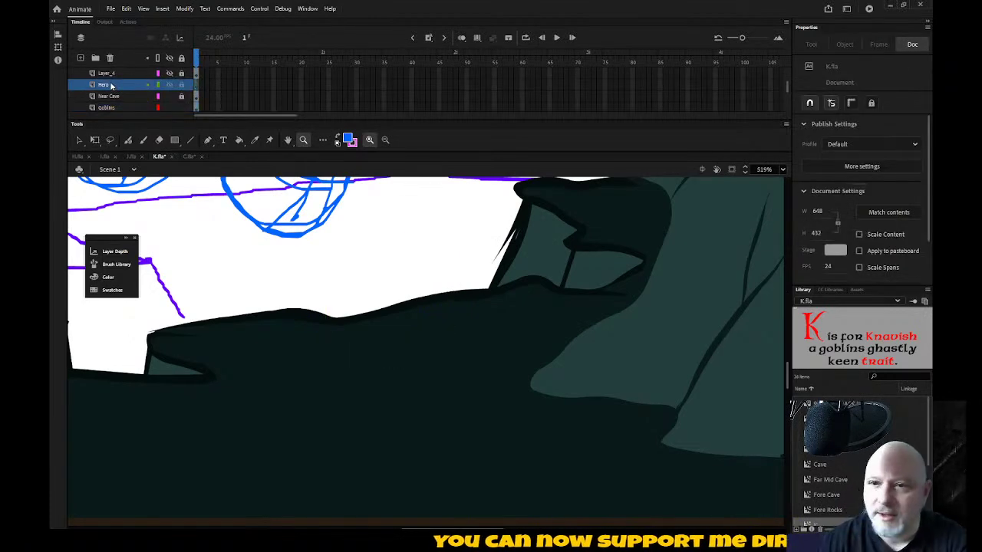
# Step: Draw a magenta outline circle about 30 px wide with no fill on the Hero layer, across the floor's upper edge
pyautogui.click(349, 139)
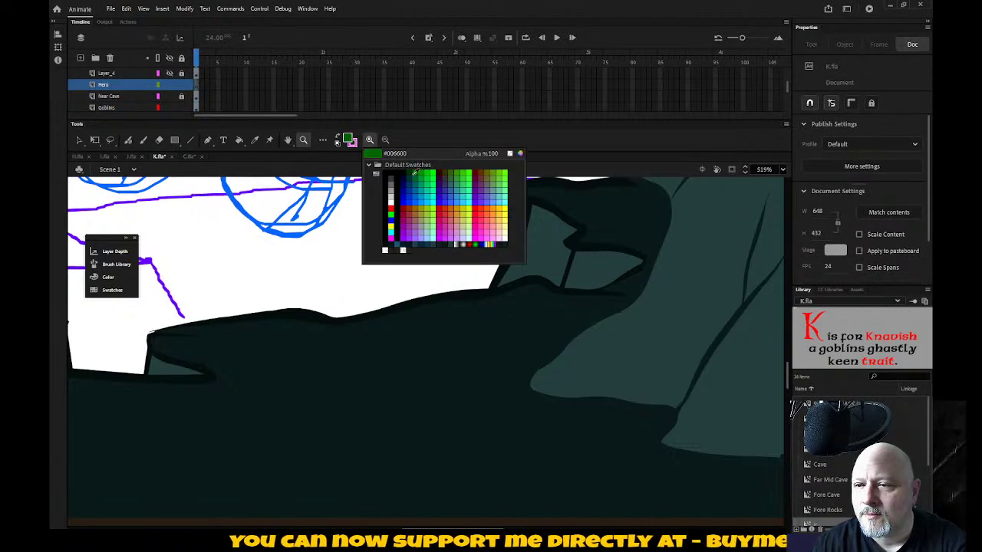
pyautogui.click(510, 155)
pyautogui.click(175, 140)
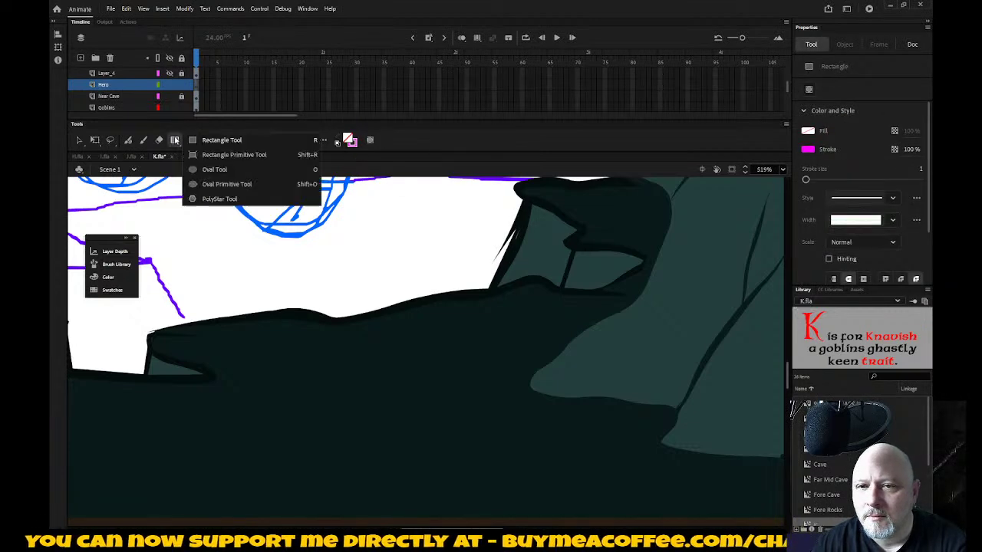
pyautogui.click(230, 170)
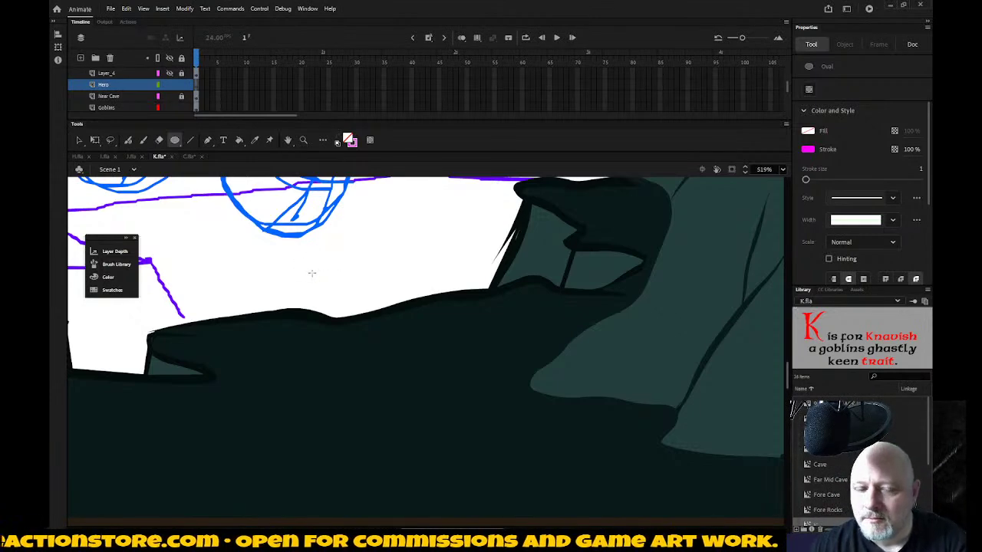
pyautogui.moveTo(297, 279); pyautogui.dragTo(350, 351)
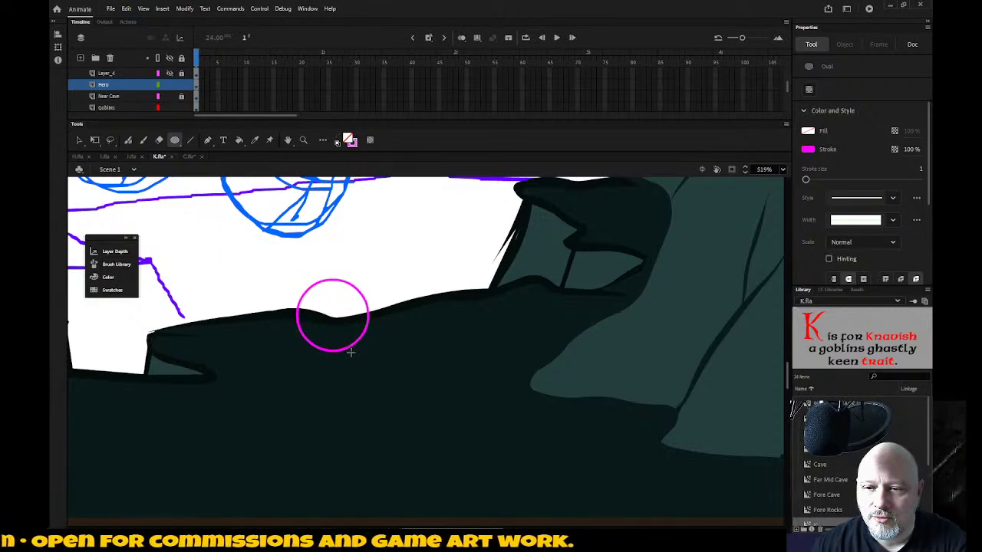
# Step: Stretch the circle's lower edge into an egg shape, narrow it to about 28 px wide, and nudge it up 2 px
pyautogui.click(77, 139)
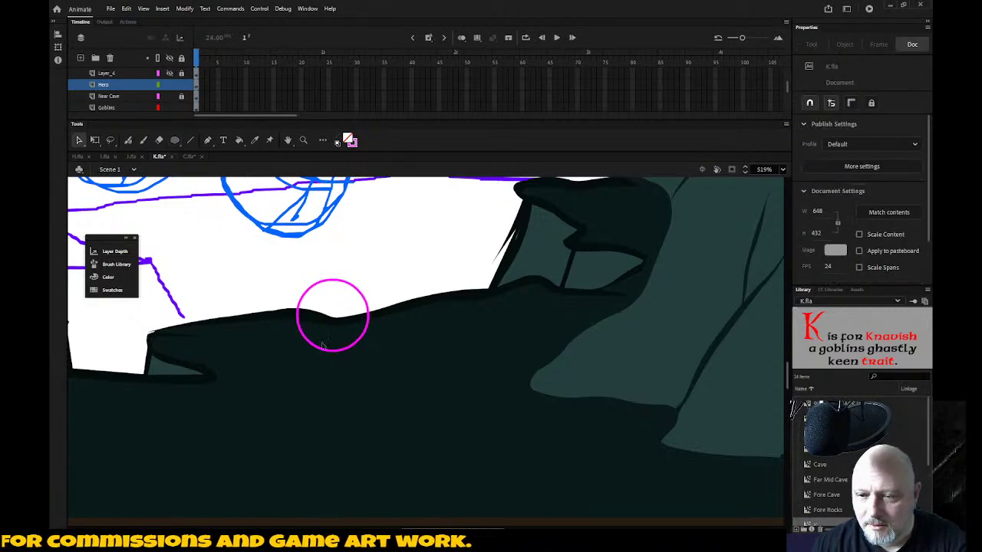
pyautogui.moveTo(332, 355); pyautogui.dragTo(359, 355)
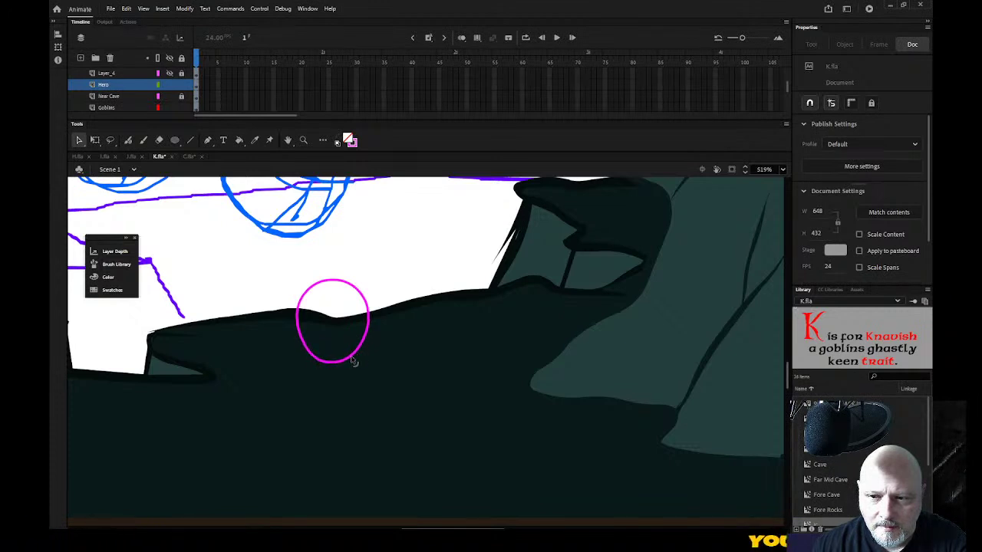
pyautogui.click(298, 323)
pyautogui.press('q')
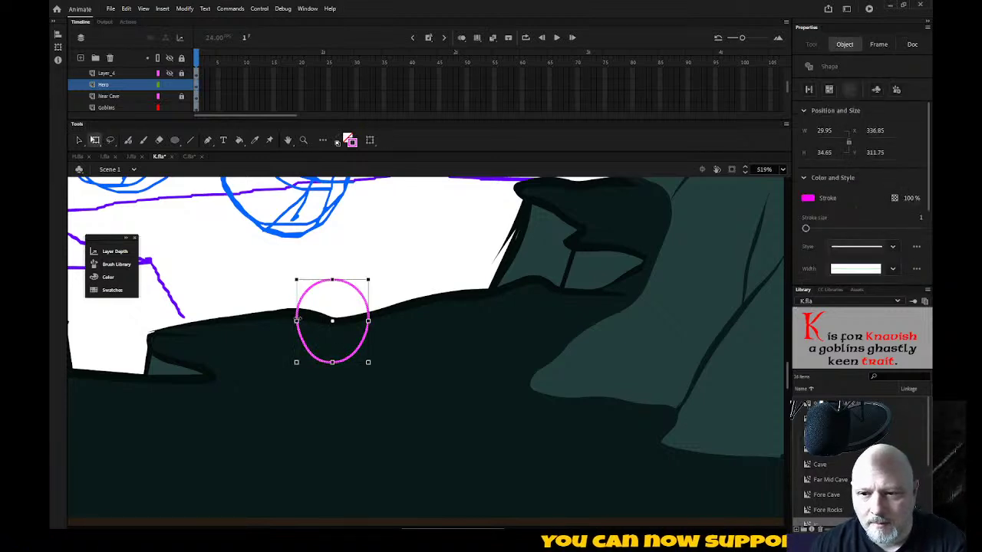
pyautogui.moveTo(297, 322); pyautogui.dragTo(298, 321)
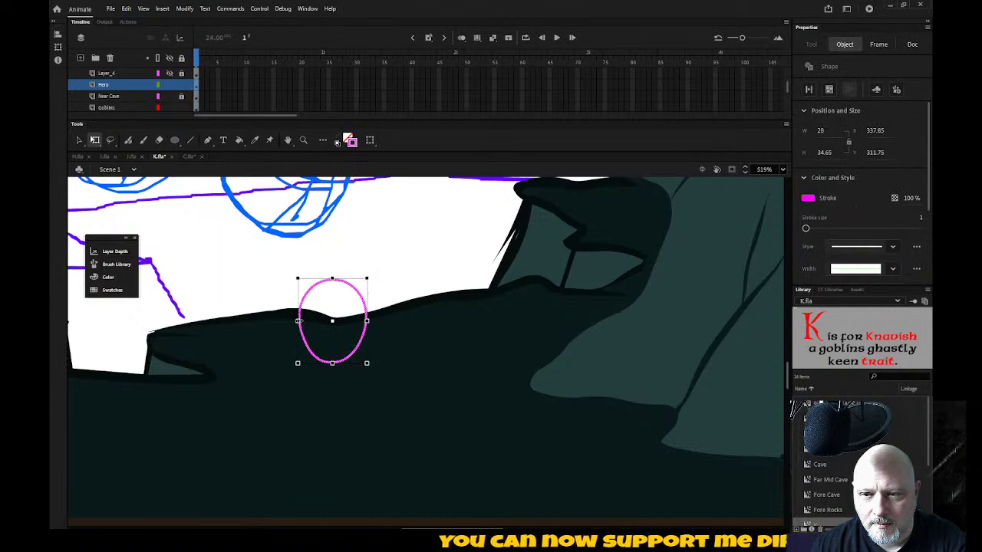
pyautogui.press('Up')
pyautogui.press('Up')
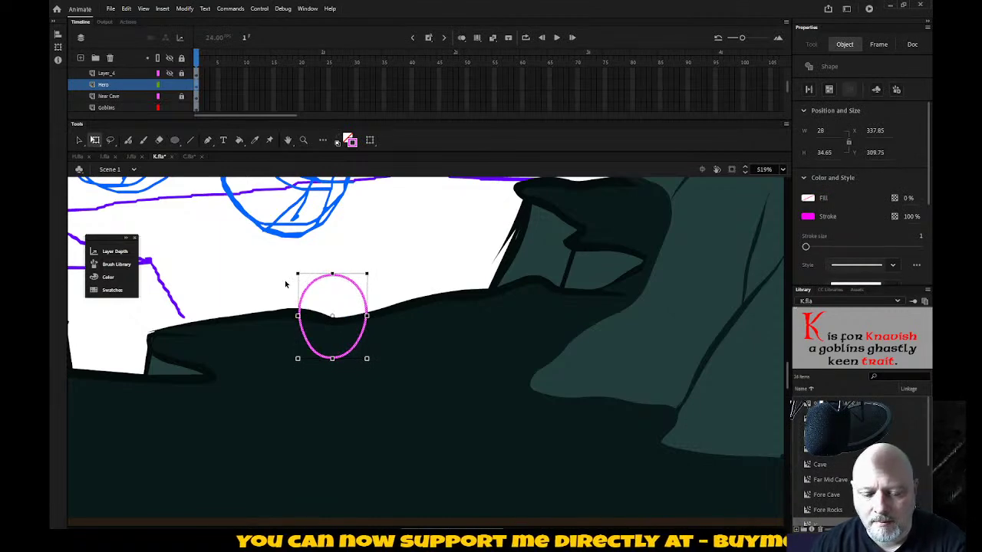
# Step: Duplicate the egg outline, scale the copy to about 26.5 × 32.8 px, and place it so it slightly overlaps the original's left side
pyautogui.press('v')
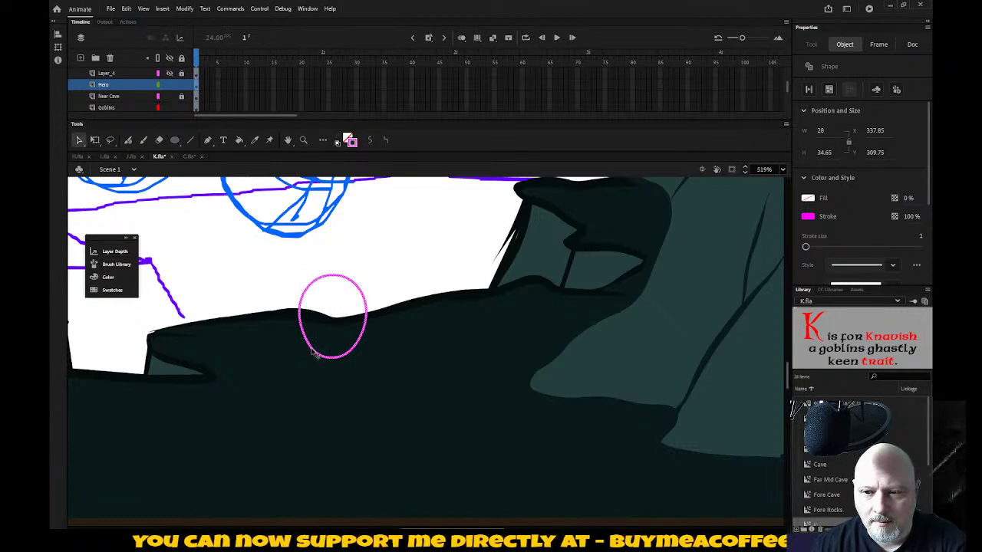
pyautogui.moveTo(312, 353); pyautogui.dragTo(270, 388)
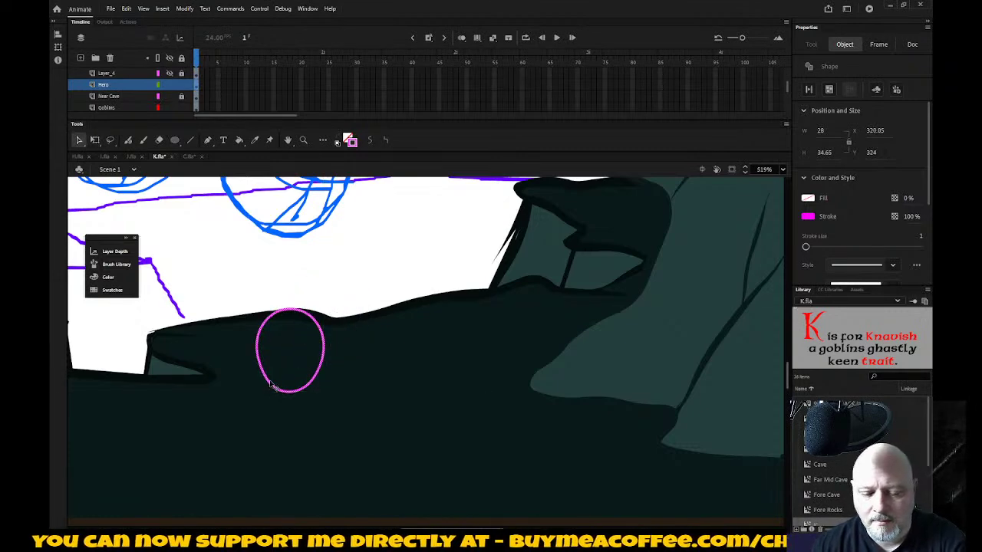
pyautogui.hotkey('ctrl', 'z')
pyautogui.moveTo(302, 357); pyautogui.dragTo(214, 413)
pyautogui.press('q')
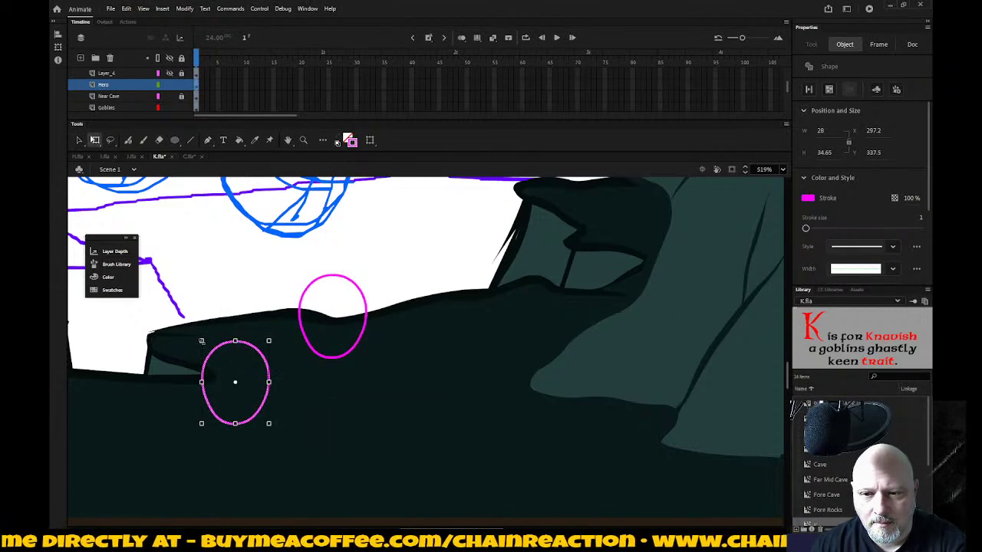
pyautogui.moveTo(201, 341)
pyautogui.mouseDown()
pyautogui.moveTo(285, 320)
pyautogui.moveTo(255, 350)
pyautogui.mouseUp()
pyautogui.click(267, 365)
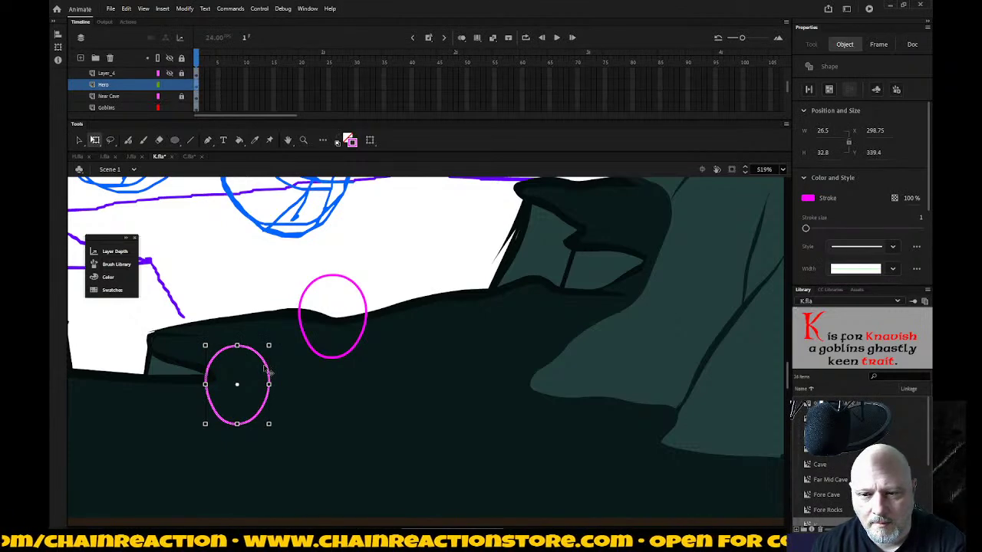
pyautogui.press('v')
pyautogui.moveTo(268, 366)
pyautogui.mouseDown()
pyautogui.moveTo(313, 314)
pyautogui.moveTo(307, 301)
pyautogui.mouseUp()
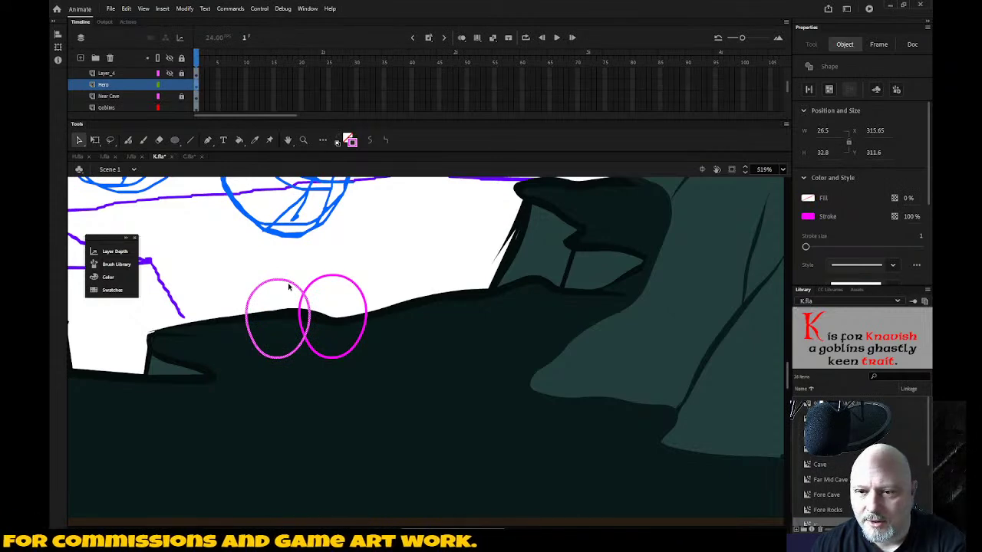
# Step: Duplicate the smaller egg outline down and to the left, and scale the new copy to about 24.6 × 30.4 px
pyautogui.moveTo(294, 287); pyautogui.dragTo(204, 361)
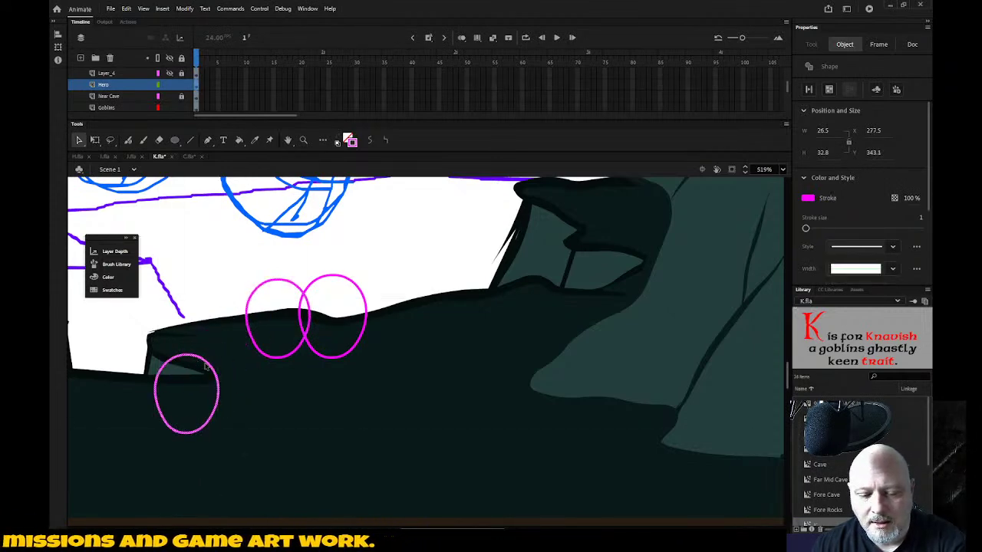
pyautogui.press('a')
pyautogui.click(205, 357)
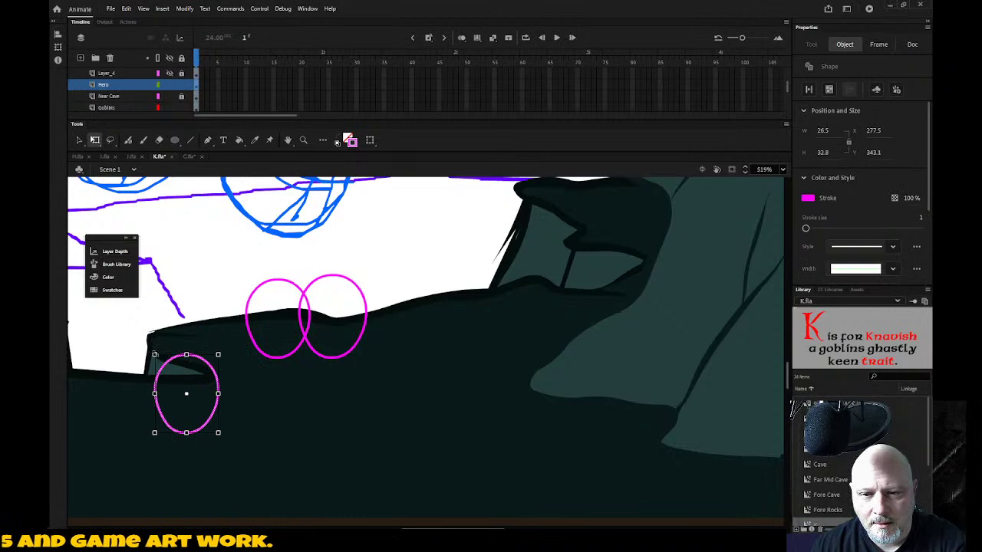
pyautogui.moveTo(155, 355); pyautogui.dragTo(157, 356)
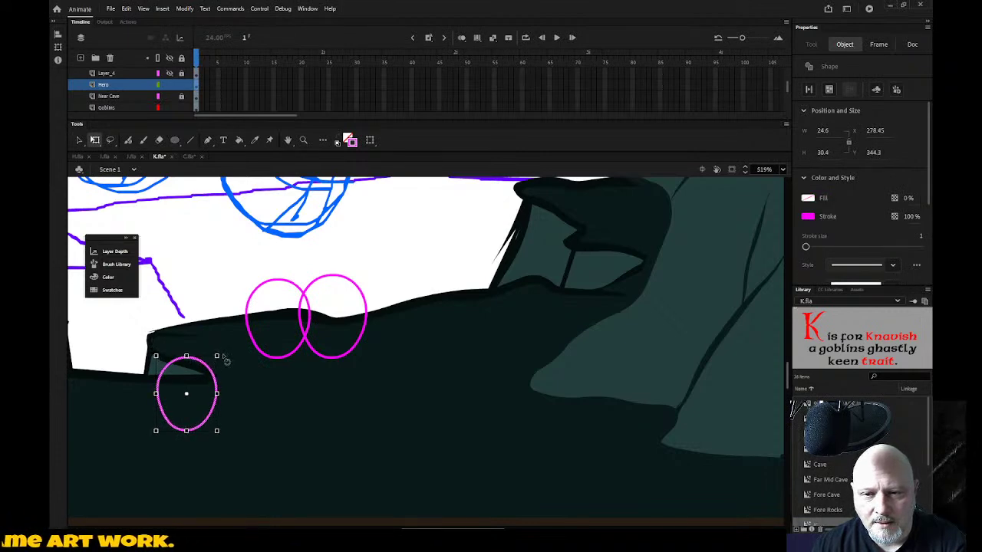
# Step: Tilt the smallest egg outline and overlap it with the middle egg's left side, and delete the arcs hidden behind each larger egg
pyautogui.moveTo(222, 356); pyautogui.dragTo(253, 307)
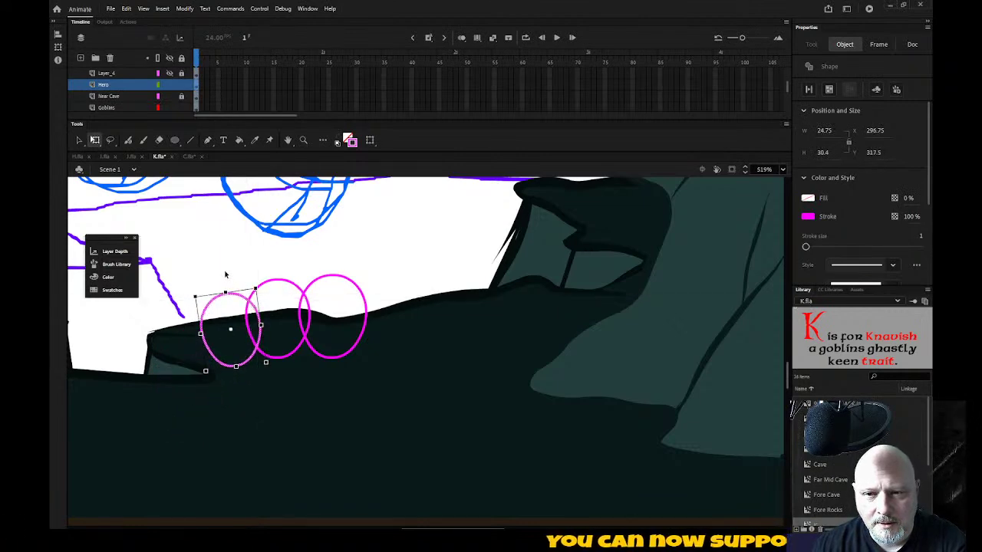
pyautogui.click(246, 284)
pyautogui.click(311, 319)
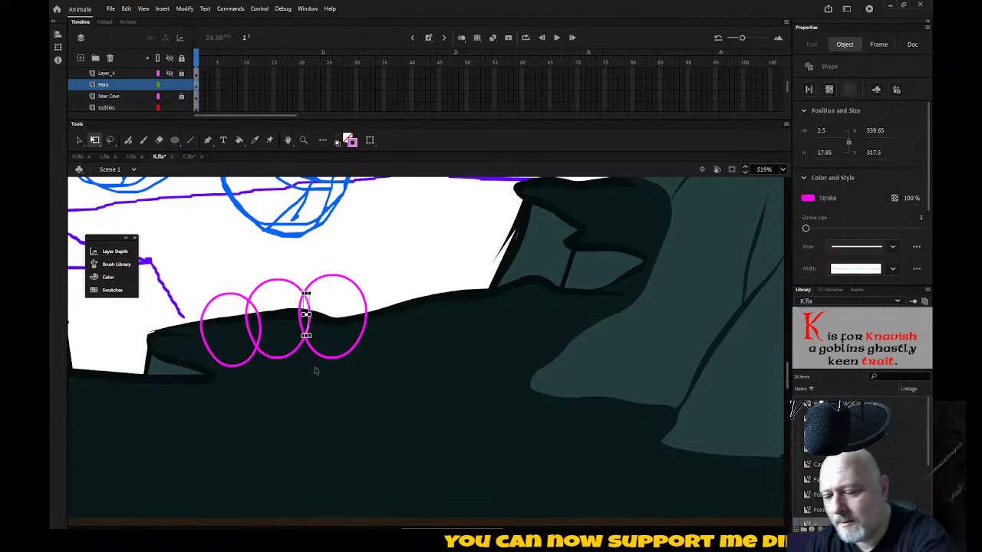
pyautogui.click(314, 371)
pyautogui.click(260, 328)
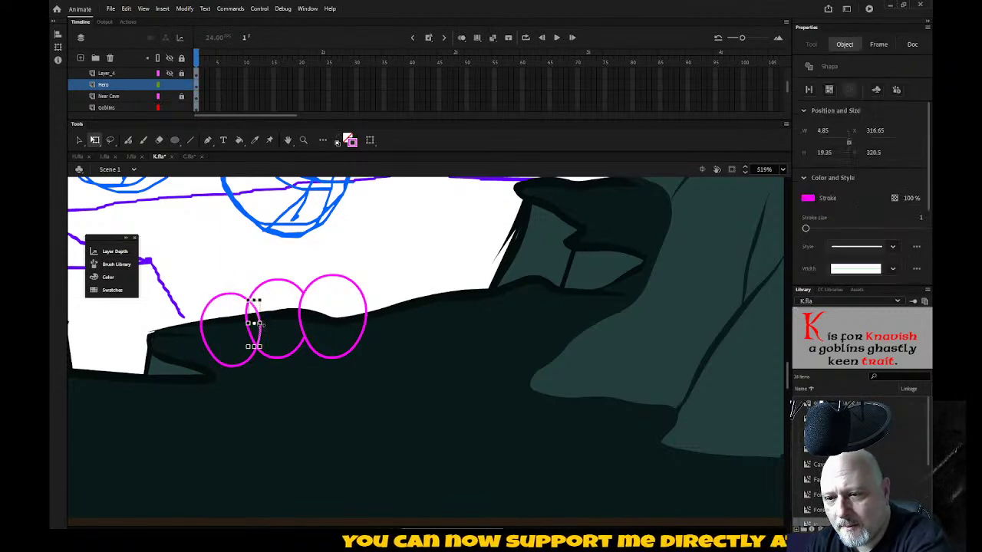
pyautogui.click(330, 392)
# Step: Narrow the joined three-egg outline to 64.6 px wide and nudge it up to Y 305.15
pyautogui.moveTo(169, 259); pyautogui.dragTo(437, 407)
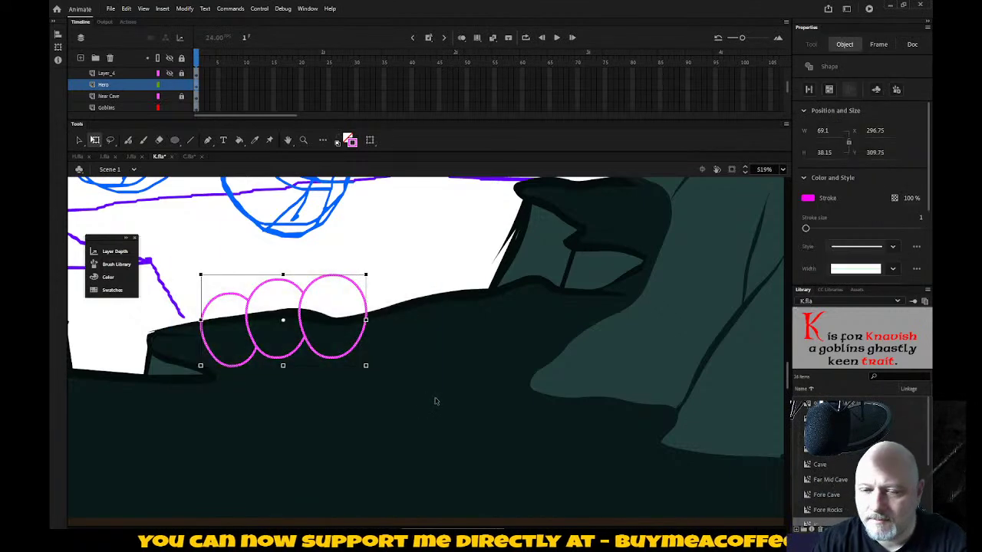
pyautogui.press('Up')
pyautogui.press('Up')
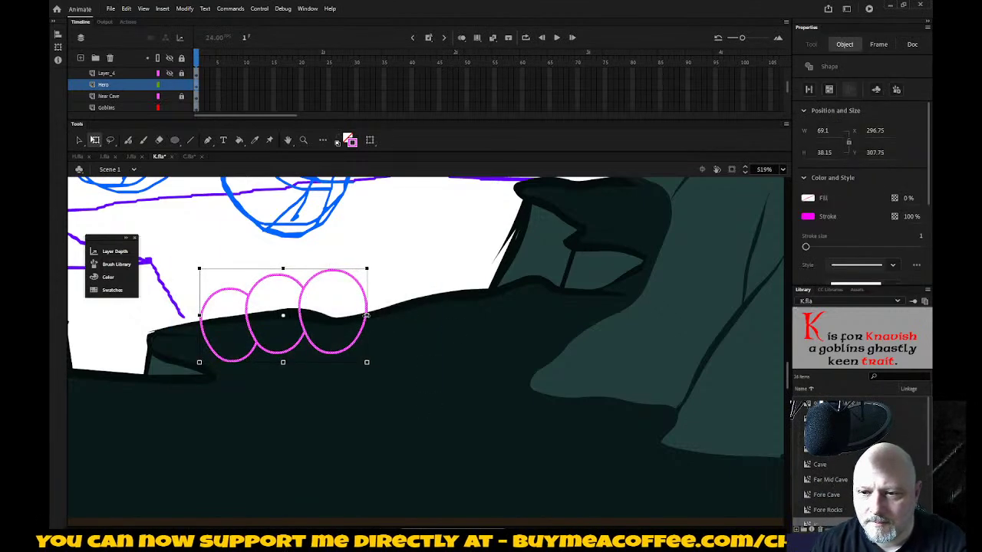
pyautogui.moveTo(366, 314); pyautogui.dragTo(361, 315)
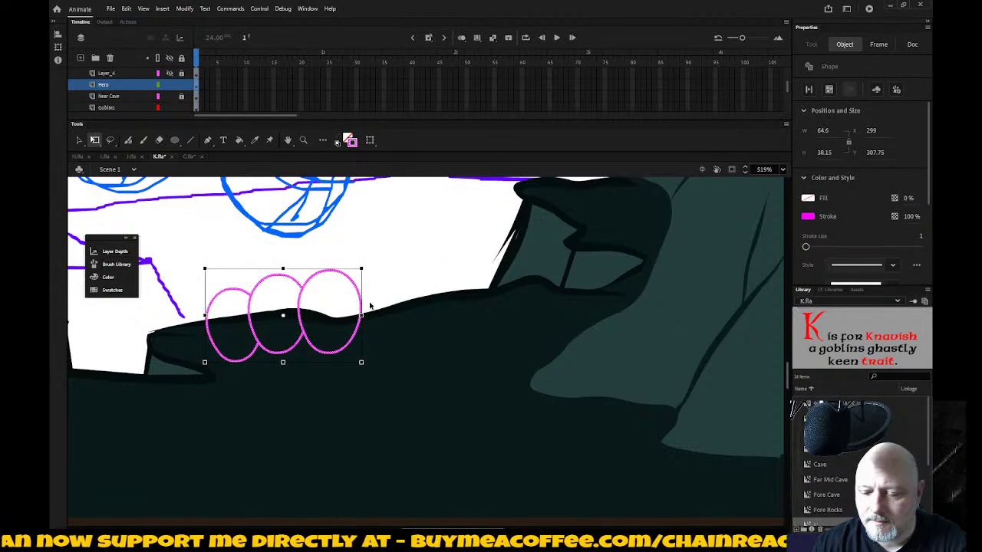
pyautogui.press('Up')
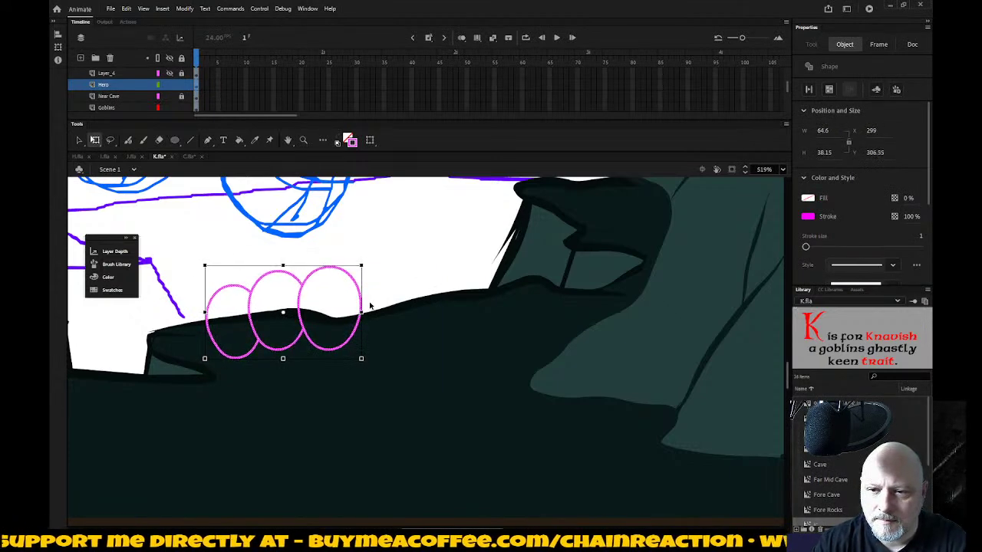
pyautogui.press('Up')
pyautogui.press('Up')
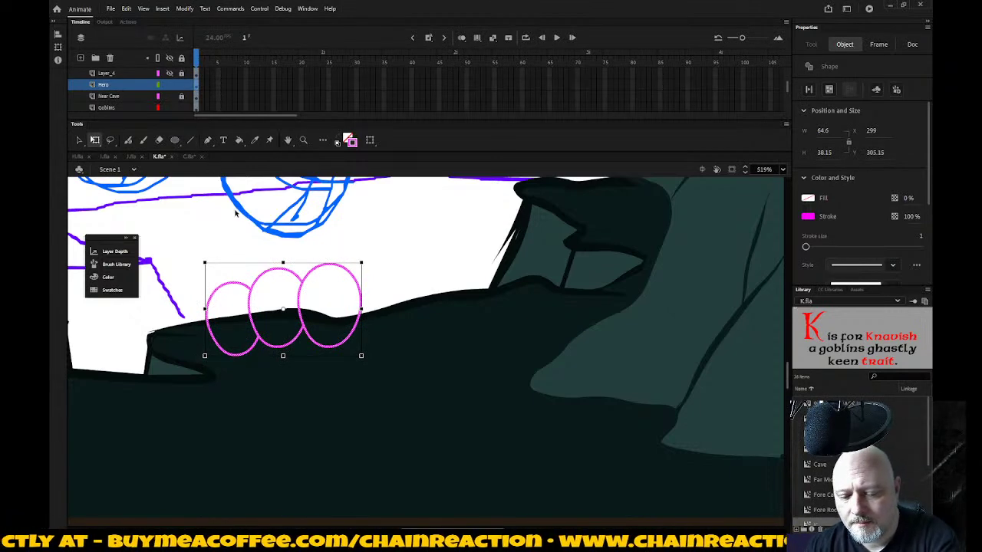
pyautogui.press('v')
pyautogui.click(359, 279)
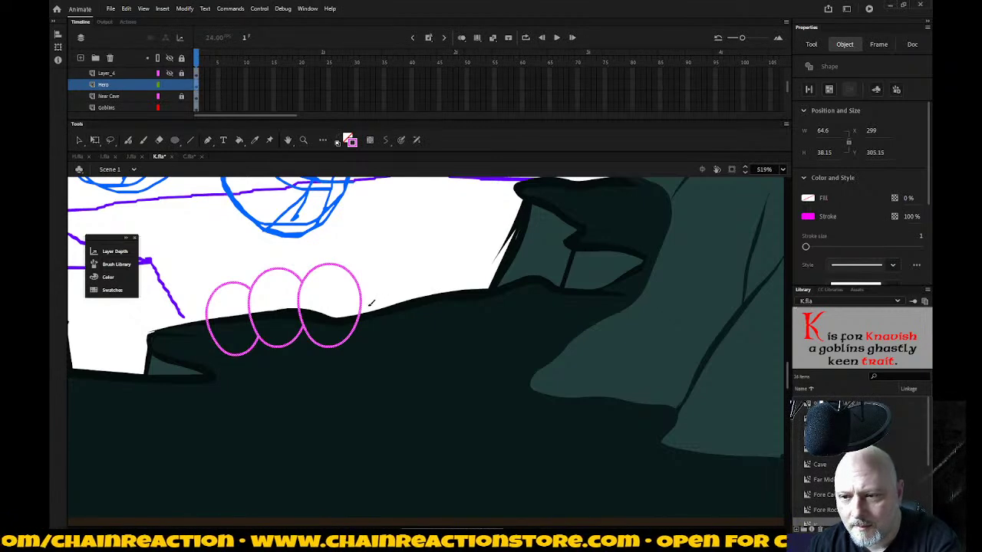
pyautogui.moveTo(363, 302)
pyautogui.mouseDown()
pyautogui.moveTo(397, 273)
pyautogui.moveTo(407, 321)
pyautogui.mouseUp()
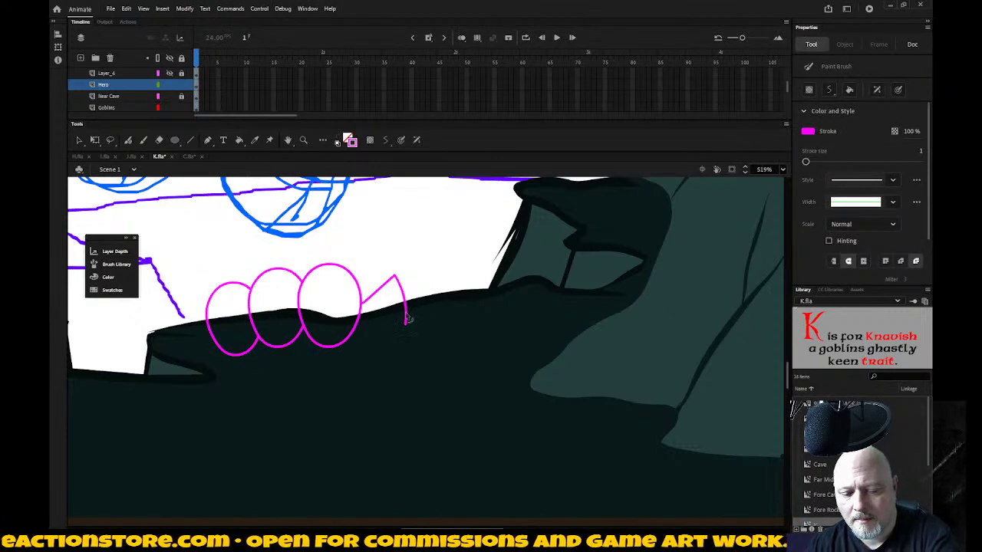
pyautogui.press('v')
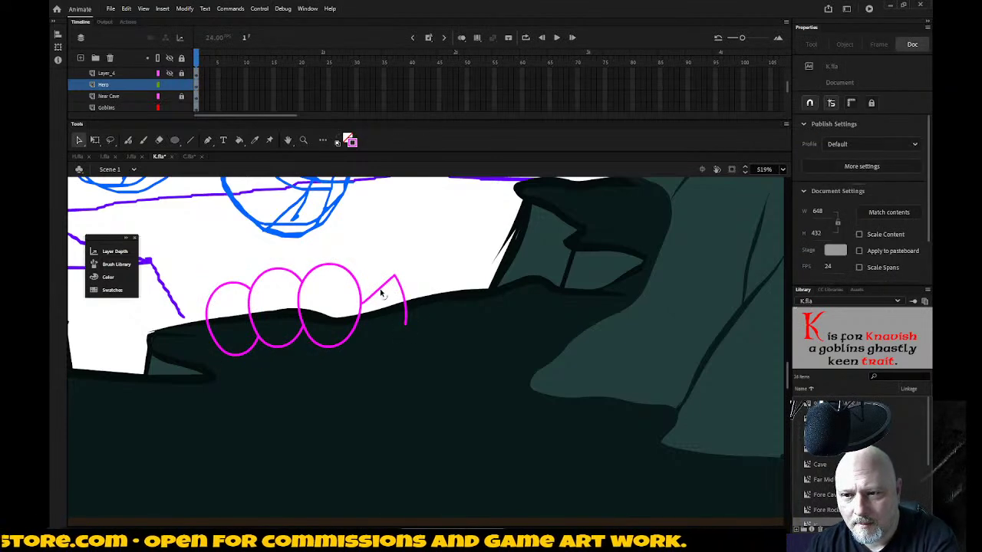
pyautogui.click(380, 293)
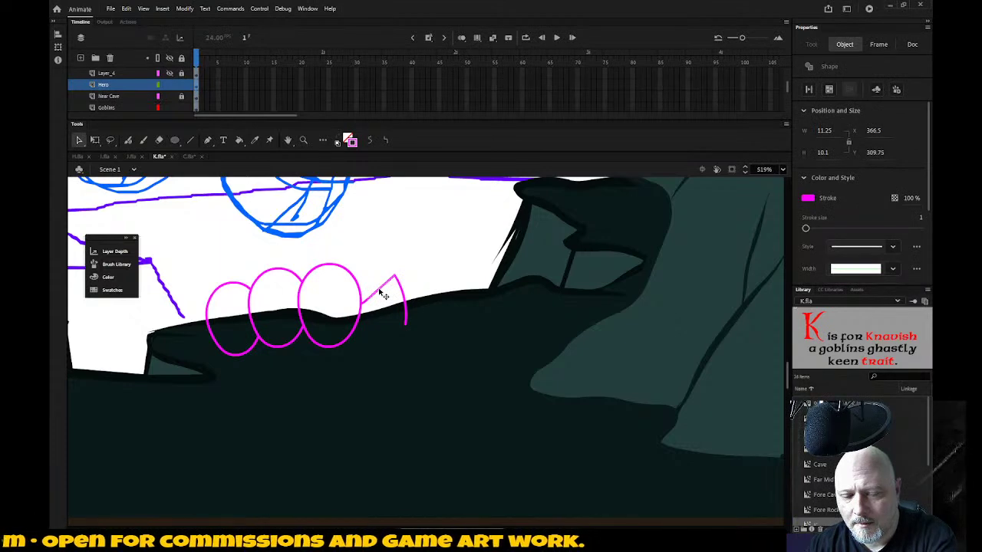
pyautogui.press('Delete')
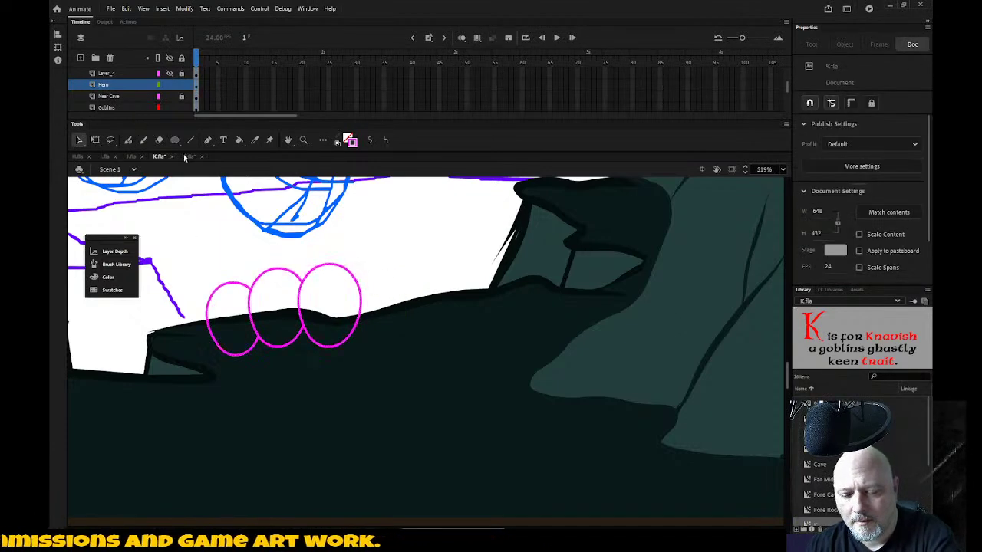
# Step: Draw a short level line from the largest egg's right edge, a rising line from its end, and a curved stroke bending down
pyautogui.press('n')
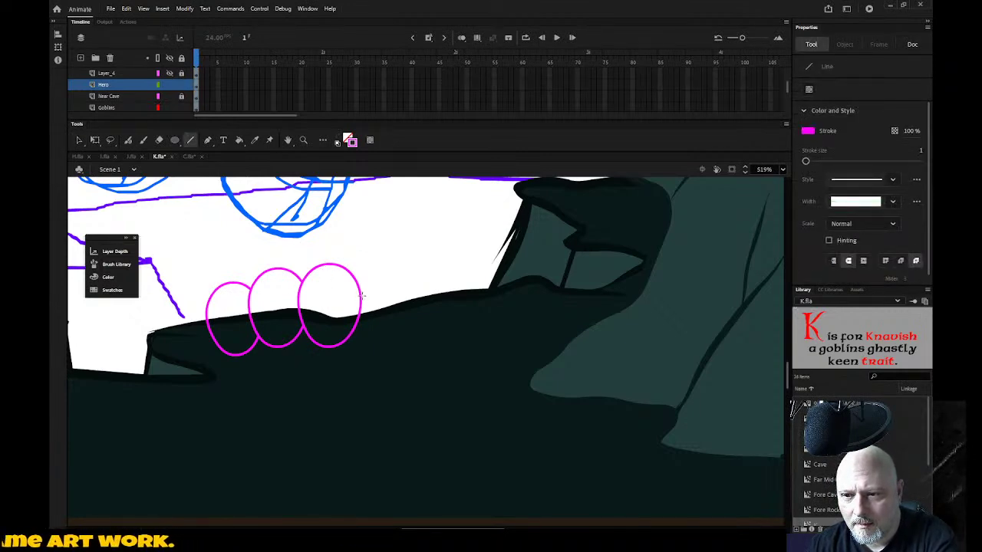
pyautogui.moveTo(362, 296); pyautogui.dragTo(387, 294)
pyautogui.moveTo(387, 295); pyautogui.dragTo(415, 278)
pyautogui.moveTo(415, 278)
pyautogui.mouseDown()
pyautogui.moveTo(424, 324)
pyautogui.moveTo(432, 309)
pyautogui.moveTo(412, 277)
pyautogui.mouseUp()
pyautogui.press('v')
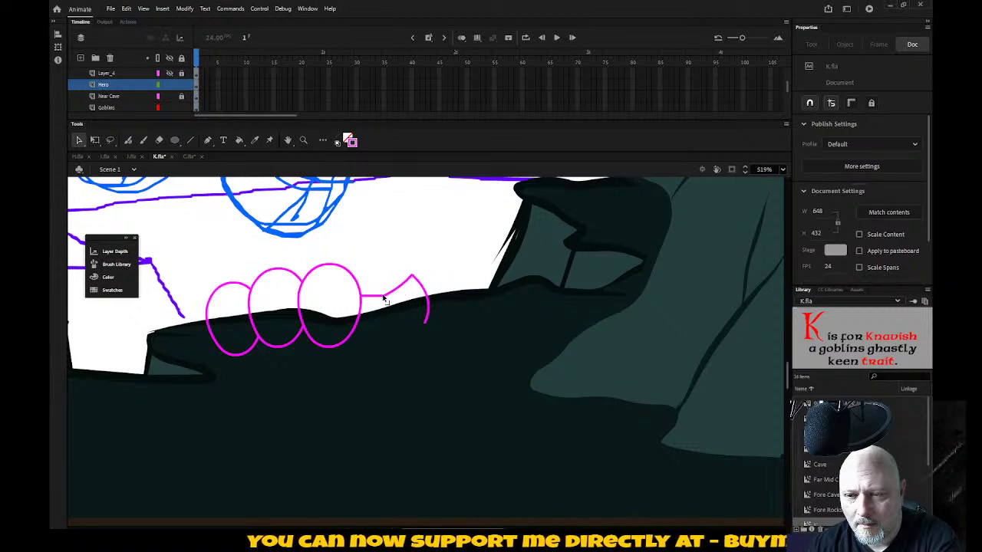
# Step: Trim the curved stroke's lower end with a slanted line drawn from the largest egg, and delete the slanted line
pyautogui.press('n')
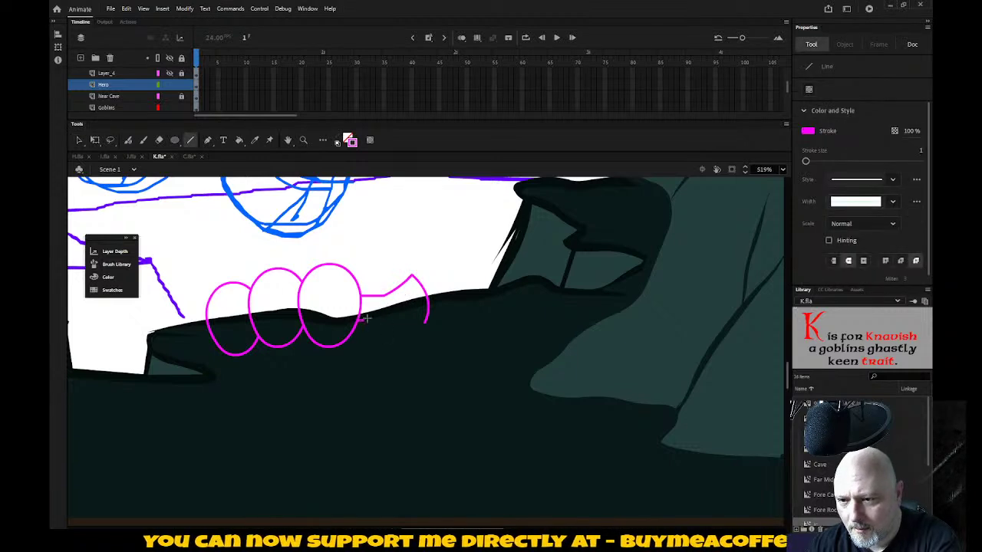
pyautogui.moveTo(366, 318); pyautogui.dragTo(427, 304)
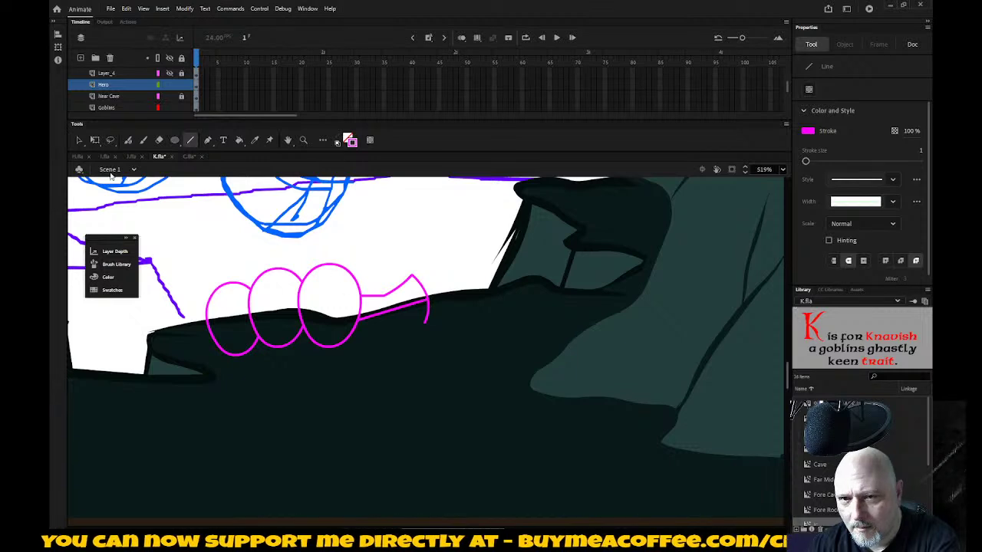
pyautogui.click(77, 142)
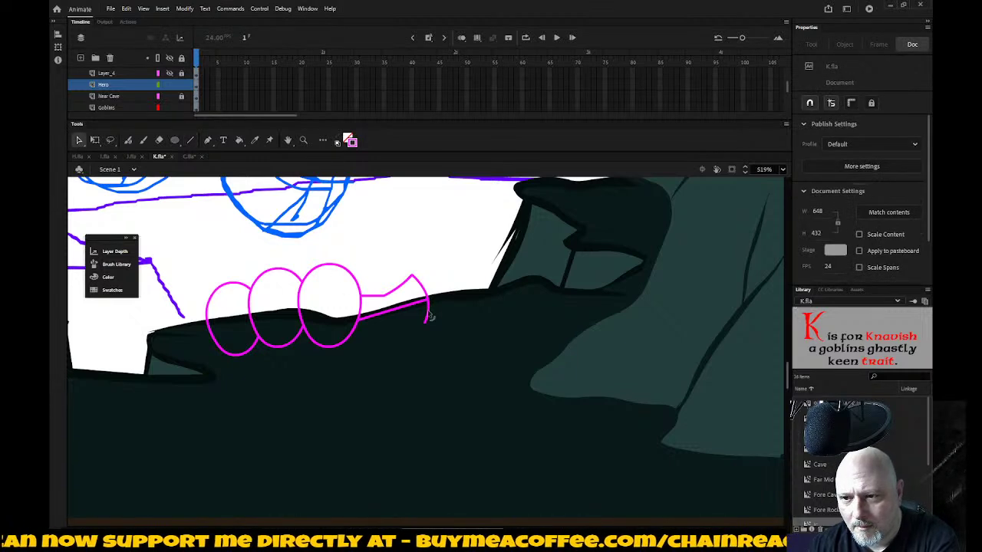
pyautogui.click(428, 314)
pyautogui.press('Delete')
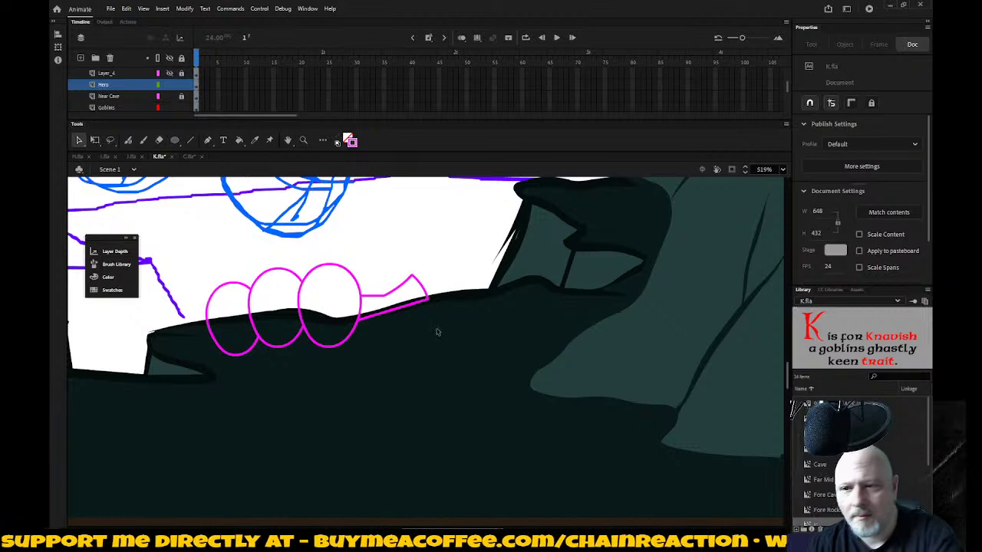
pyautogui.press('Delete')
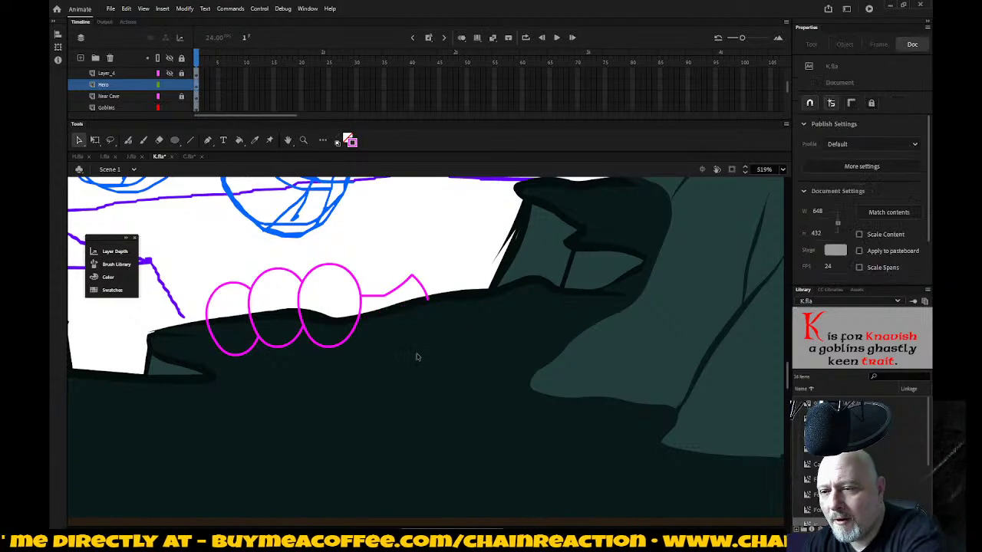
# Step: Scale all the Hero outlines down to about 71.25 × 29.35 px
pyautogui.press('z')
pyautogui.keyDown('alt'); pyautogui.click(415, 358); pyautogui.keyUp('alt')
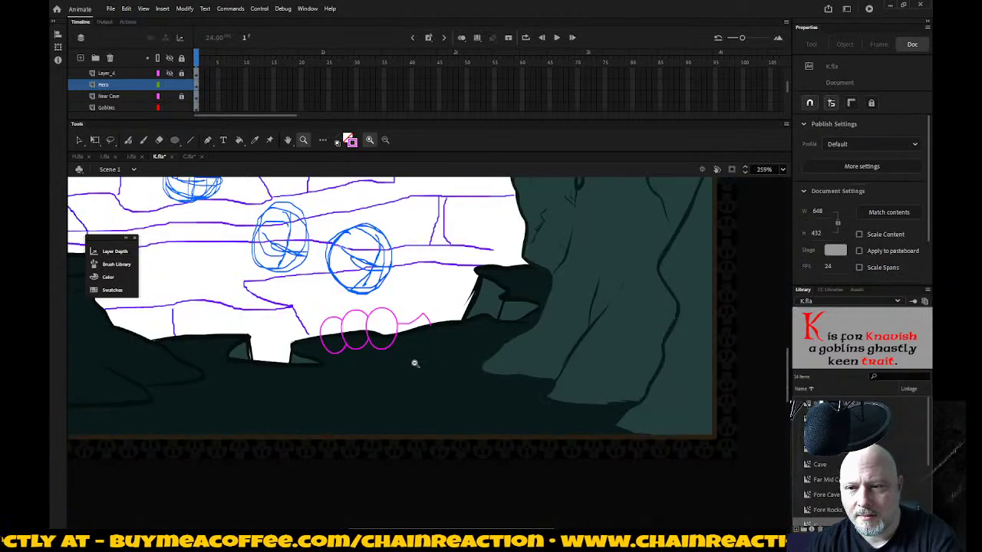
pyautogui.keyDown('alt'); pyautogui.click(417, 361); pyautogui.keyUp('alt')
pyautogui.keyDown('alt'); pyautogui.click(412, 364); pyautogui.keyUp('alt')
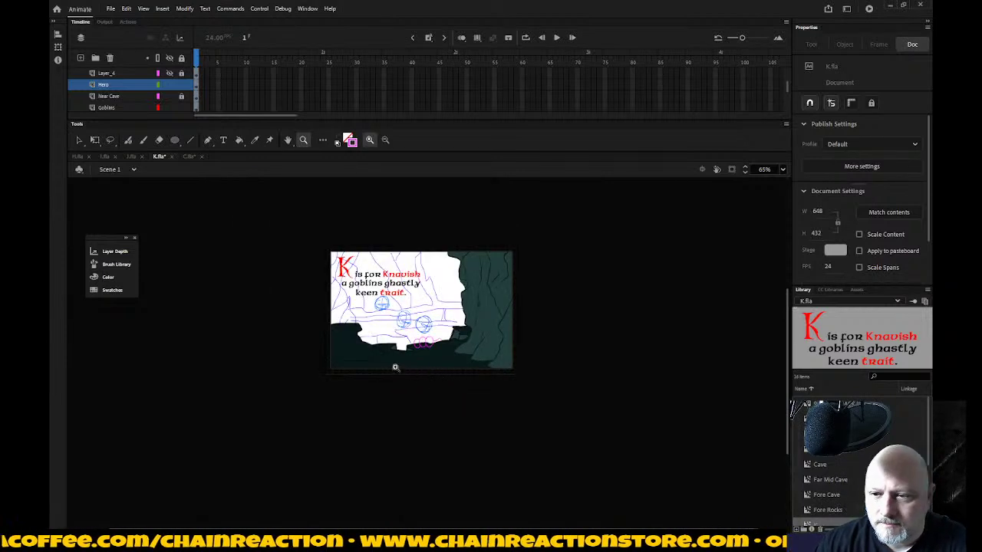
pyautogui.click(119, 86)
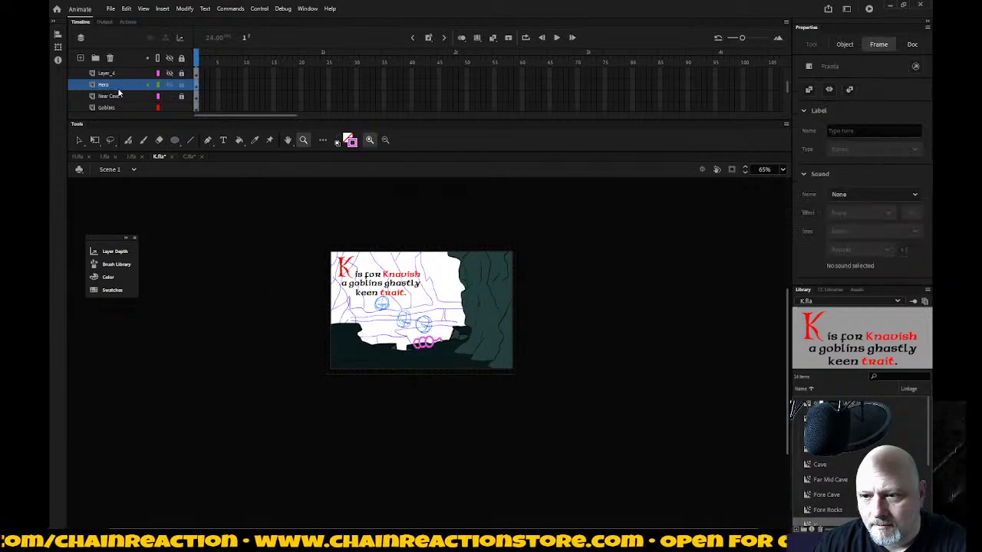
pyautogui.press('q')
pyautogui.click(425, 342)
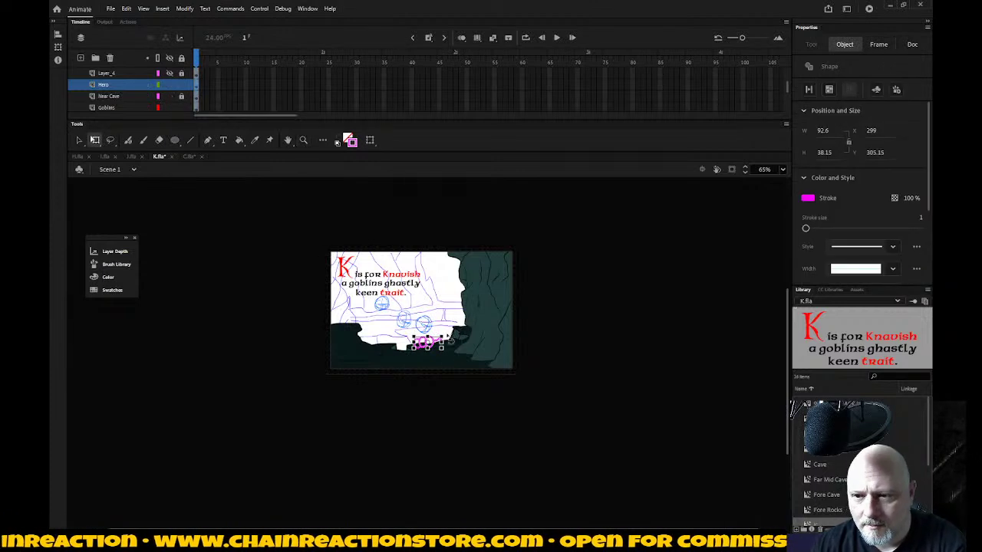
pyautogui.moveTo(442, 349); pyautogui.dragTo(437, 342)
pyautogui.click(554, 375)
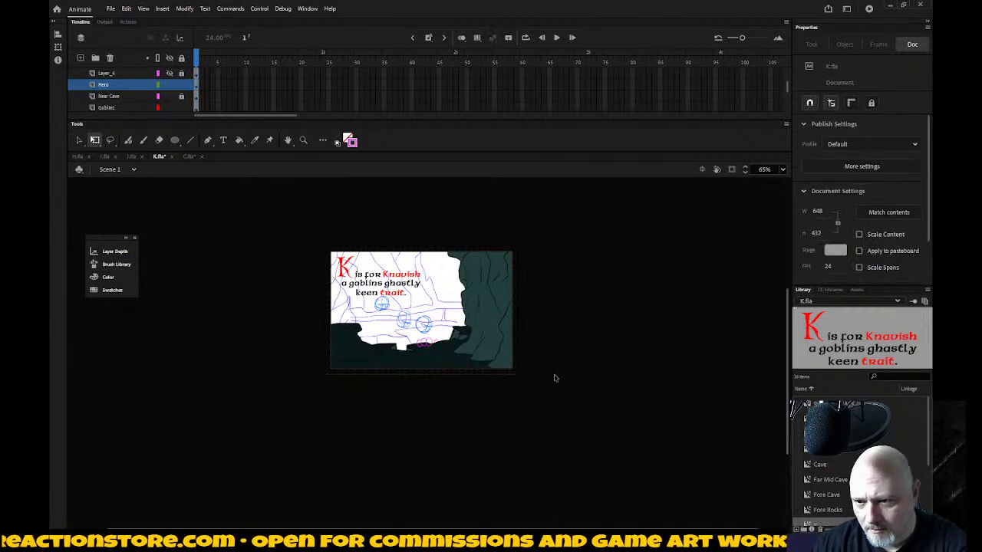
# Step: Move all the Hero outlines horizontally along the cave floor's upper edge to X 282.2
pyautogui.click(127, 88)
pyautogui.hotkey('shift', 'Right')
pyautogui.hotkey('shift', 'Right')
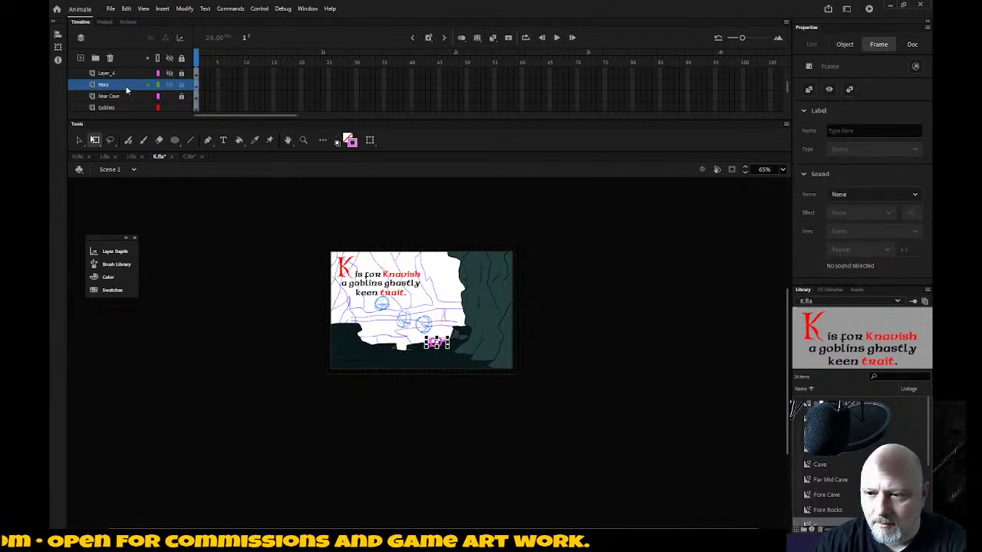
pyautogui.press('z')
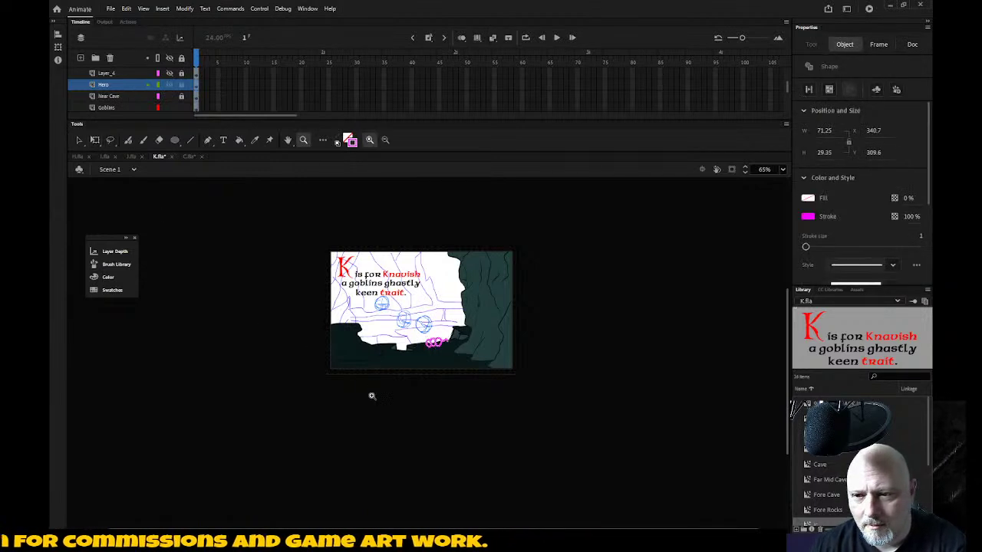
pyautogui.click(522, 331)
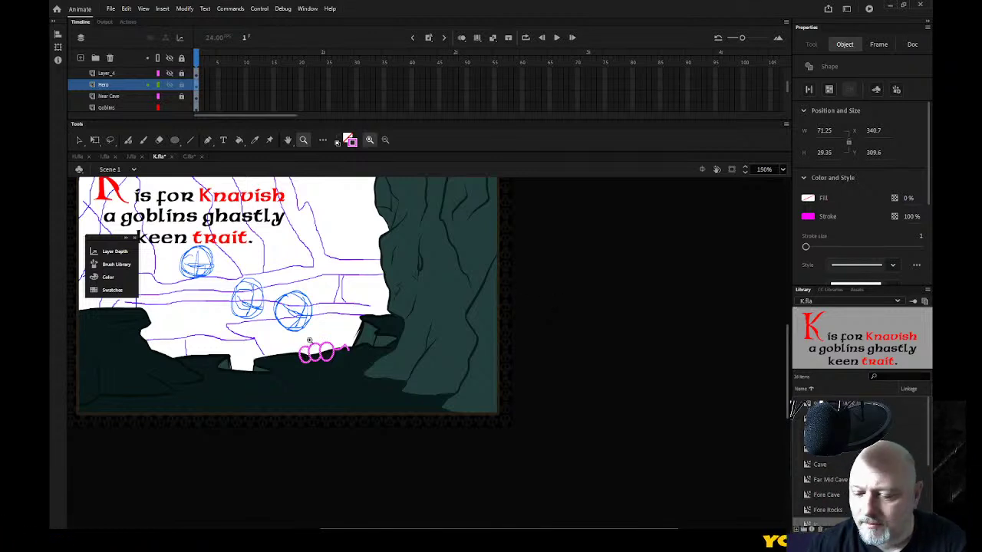
pyautogui.press('Left')
pyautogui.press('Left')
pyautogui.press('Left')
pyautogui.press('Left')
pyautogui.press('Left')
pyautogui.press('Left')
pyautogui.press('Left')
pyautogui.press('Left')
pyautogui.press('Left')
pyautogui.press('Left')
pyautogui.press('Left')
pyautogui.press('Left')
pyautogui.press('Left')
pyautogui.press('Left')
pyautogui.press('Left')
pyautogui.press('Left')
pyautogui.press('Left')
pyautogui.press('Left')
pyautogui.press('Left')
pyautogui.press('Left')
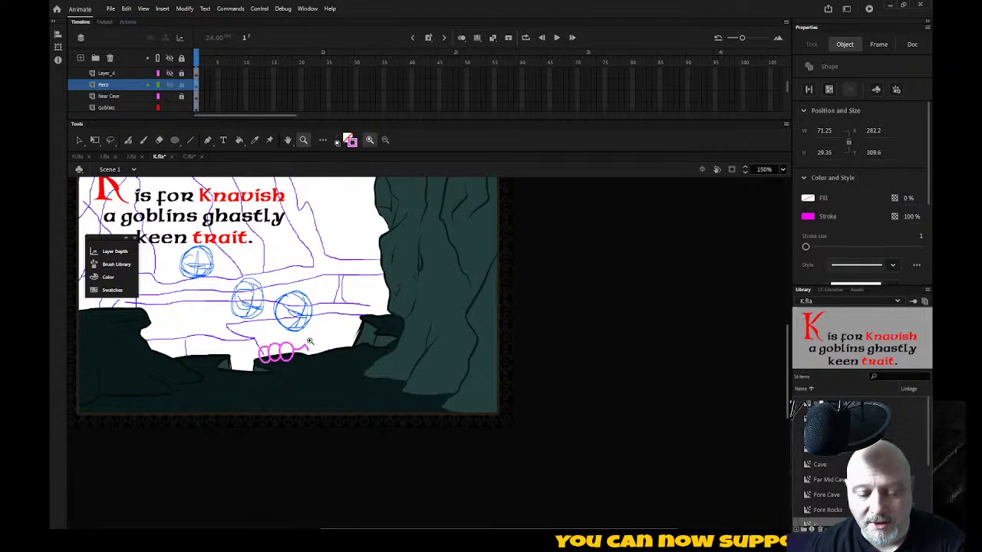
# Step: Nudge the Hero outlines down 2 px to Y 311.6 so they sit lower on the floor's edge
pyautogui.moveTo(219, 327); pyautogui.dragTo(347, 412)
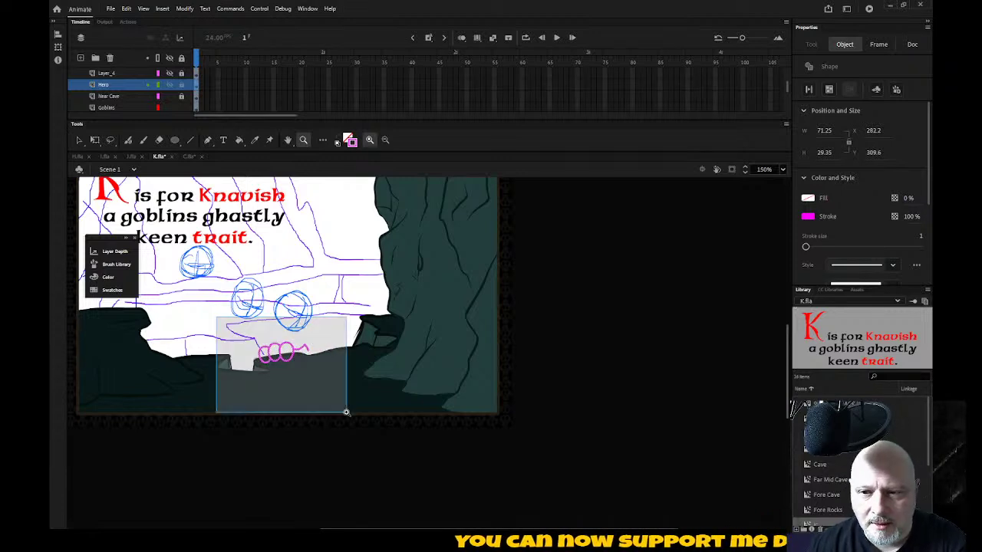
pyautogui.click(78, 140)
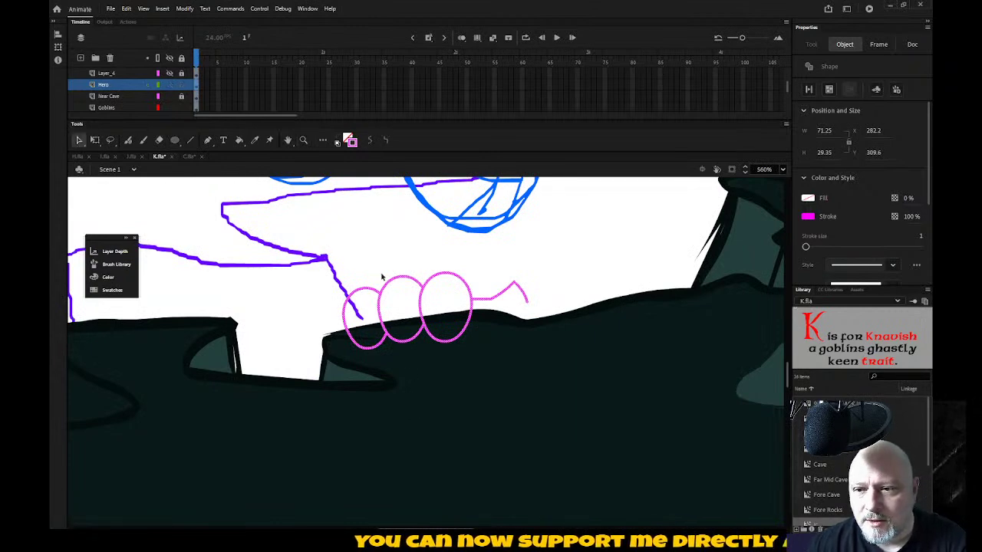
pyautogui.press('Down')
pyautogui.press('Down')
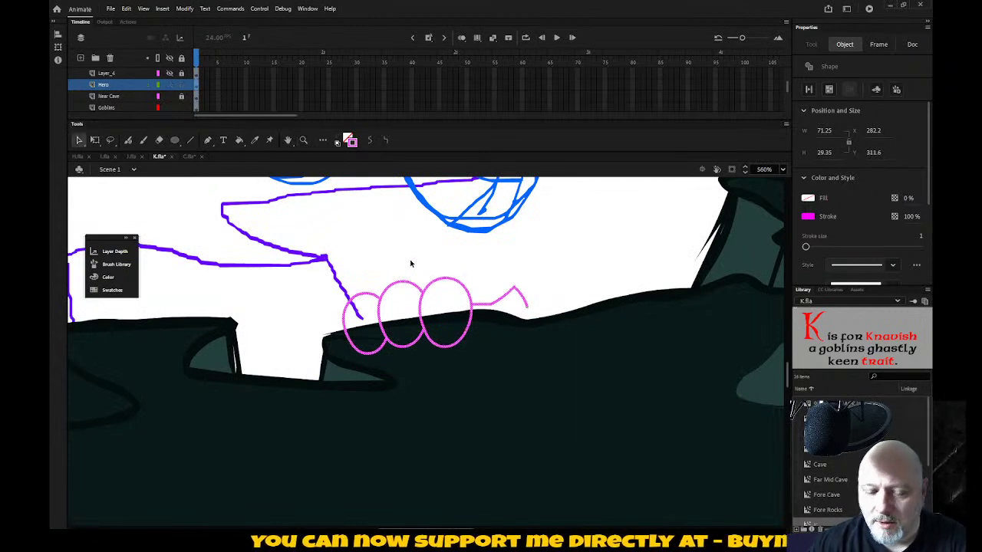
# Step: Rotate the Hero outlines slightly clockwise and narrow them to about 68.25 px wide
pyautogui.press('q')
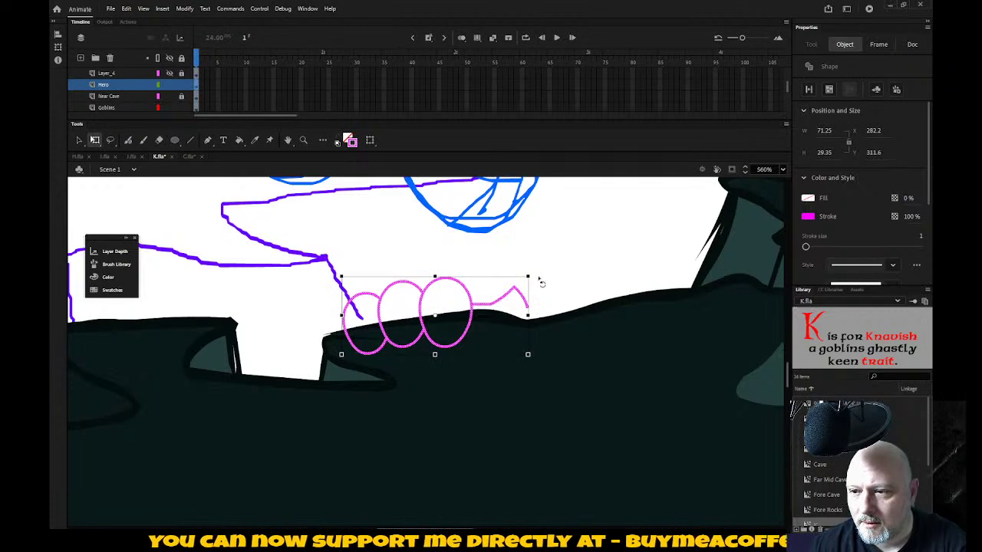
pyautogui.moveTo(538, 280); pyautogui.dragTo(538, 285)
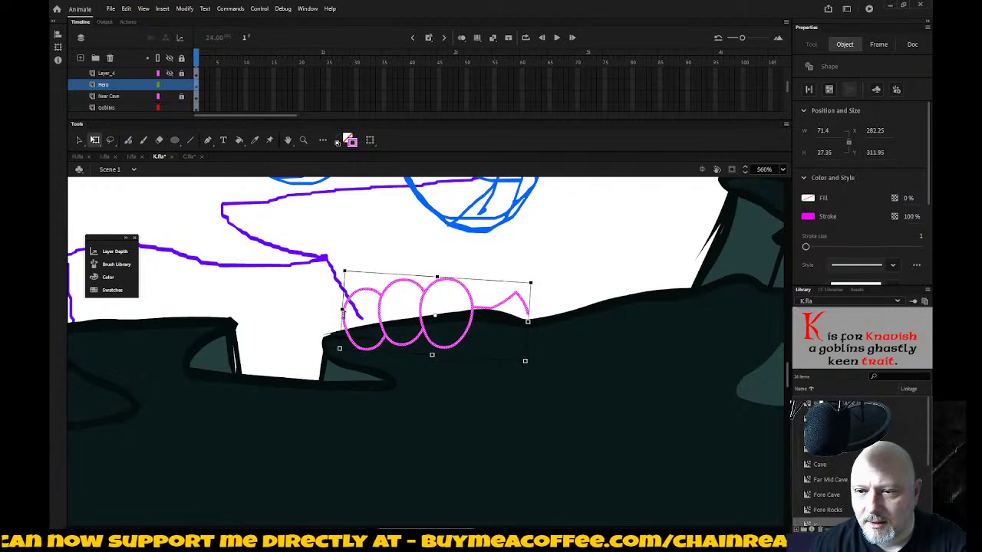
pyautogui.moveTo(342, 309); pyautogui.dragTo(345, 309)
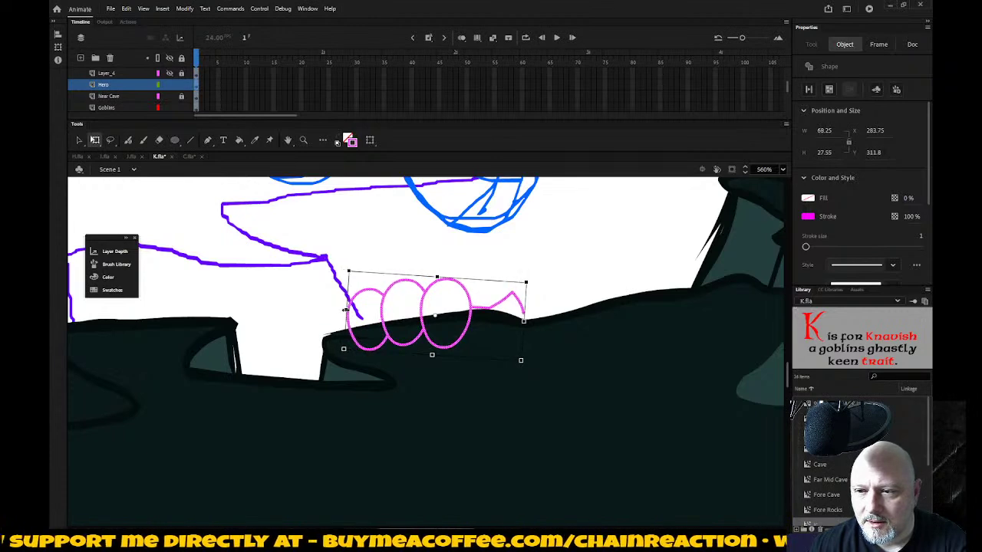
# Step: Nudge the Hero outlines along the cave floor toward the gap and slightly up, to X 273.85 and Y 310.6
pyautogui.press('Left')
pyautogui.press('Left')
pyautogui.press('Left')
pyautogui.press('Left')
pyautogui.press('Left')
pyautogui.press('Left')
pyautogui.press('Left')
pyautogui.press('Left')
pyautogui.press('Left')
pyautogui.press('Left')
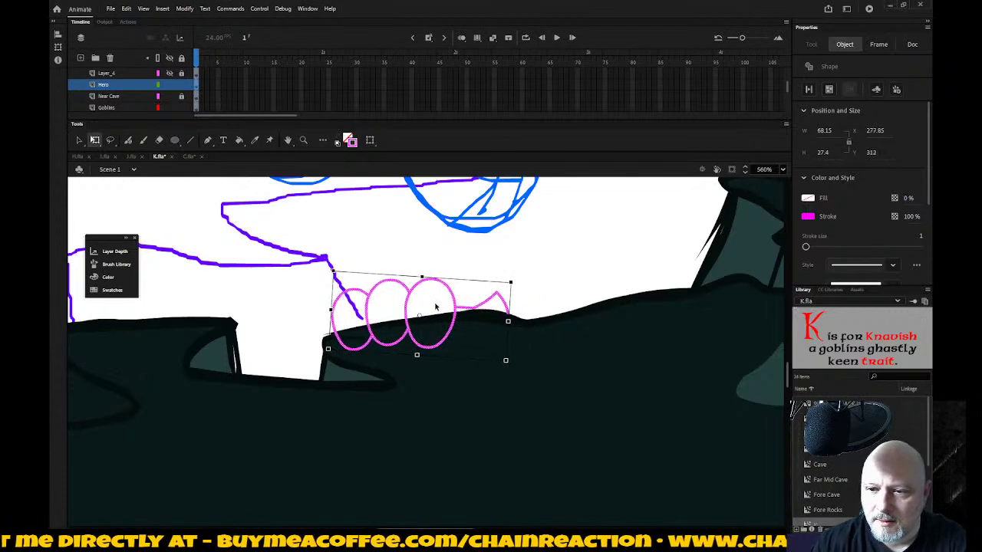
pyautogui.press('Up')
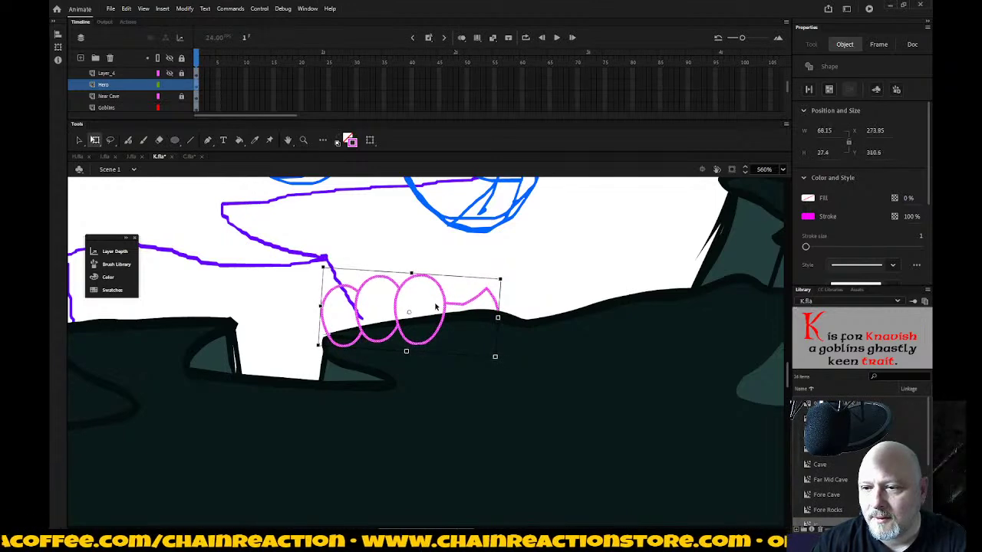
pyautogui.click(545, 286)
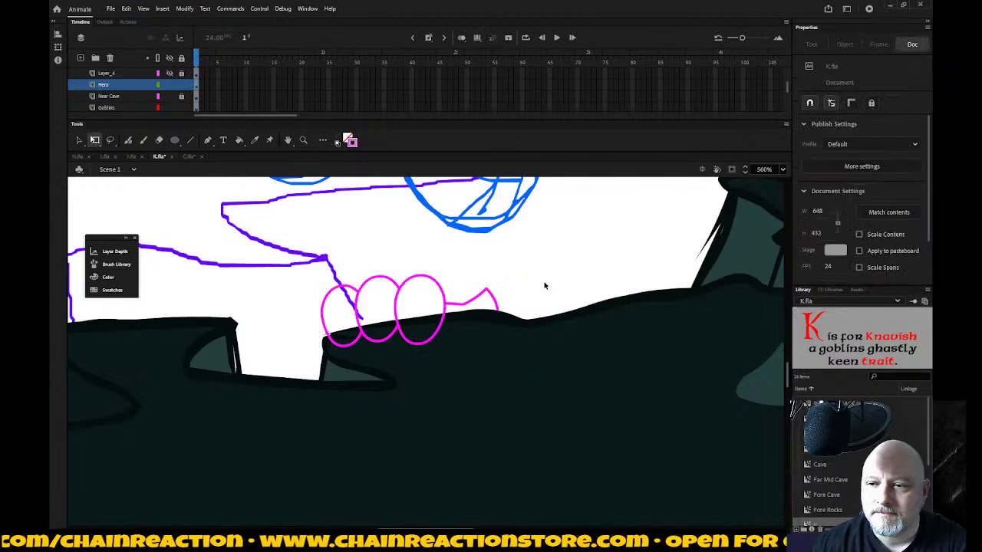
# Step: Recolor all the outlines on the Hero layer with a red stroke
pyautogui.press('z')
pyautogui.keyDown('alt'); pyautogui.click(538, 351); pyautogui.keyUp('alt')
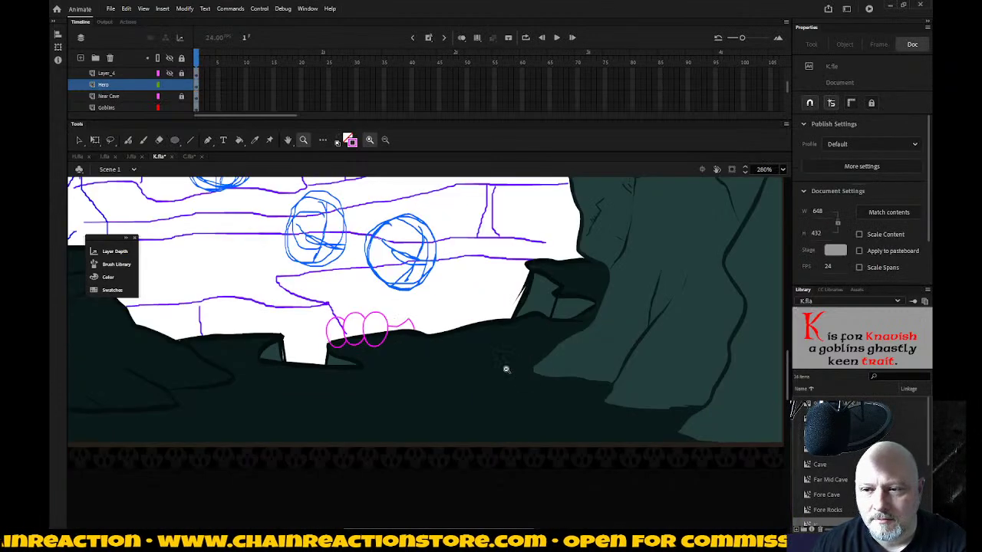
pyautogui.keyDown('alt'); pyautogui.click(460, 368); pyautogui.keyUp('alt')
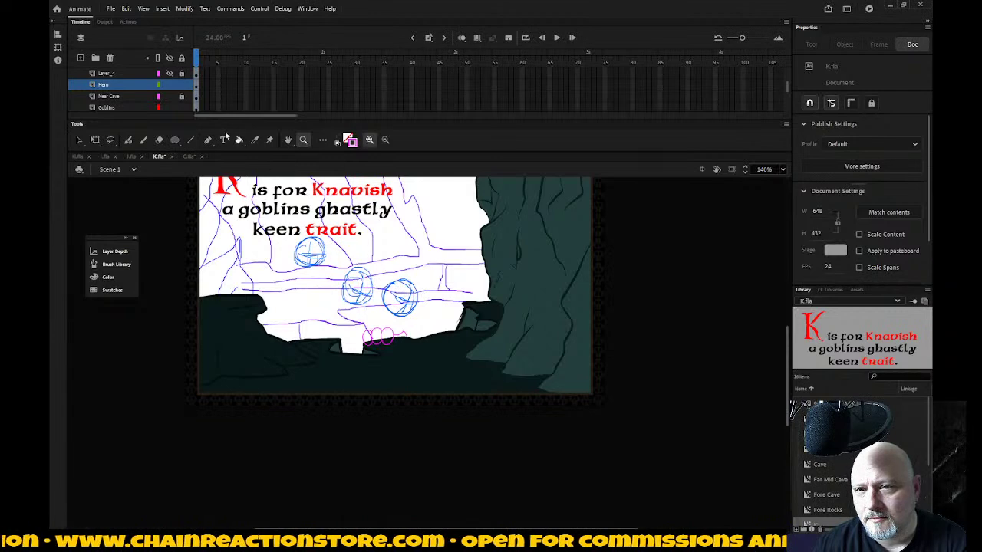
pyautogui.click(118, 85)
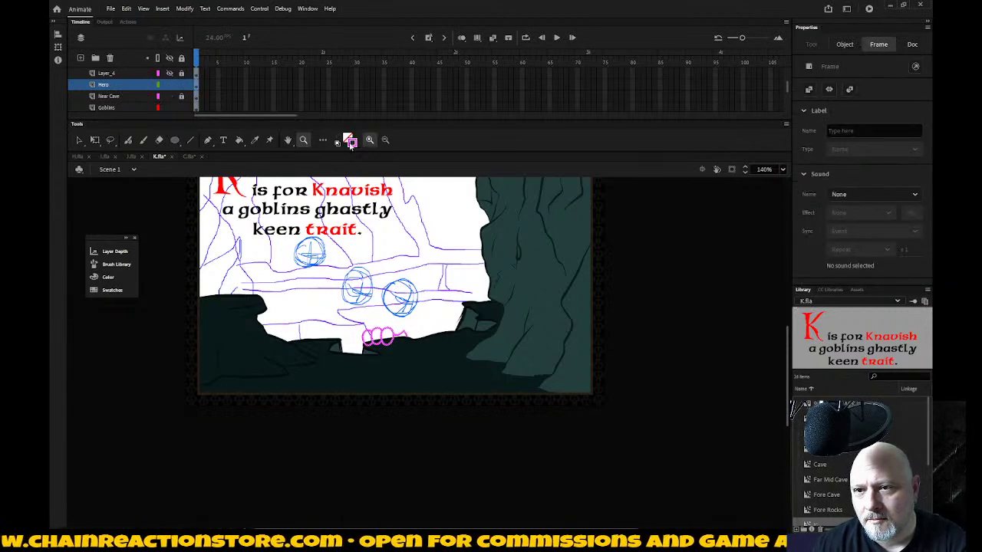
pyautogui.click(351, 141)
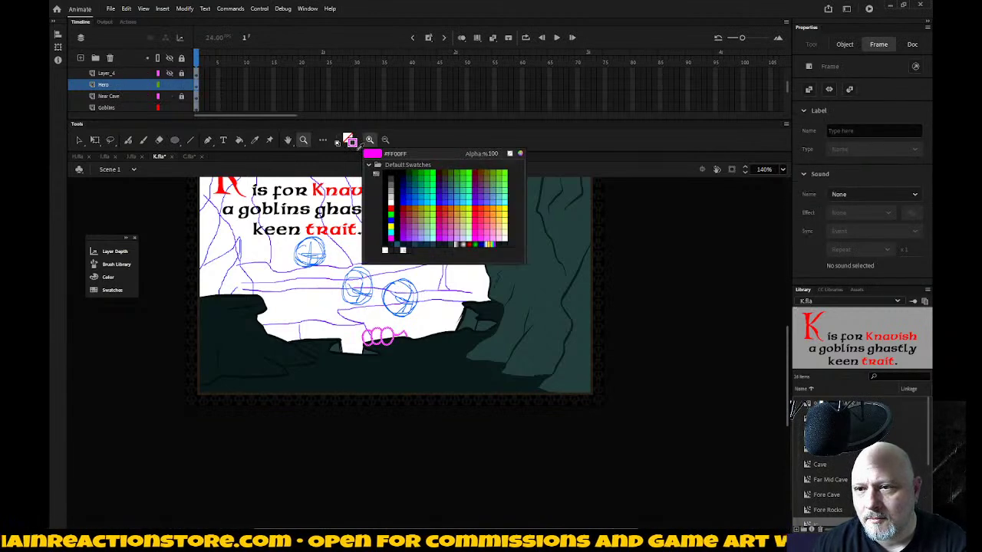
pyautogui.click(388, 212)
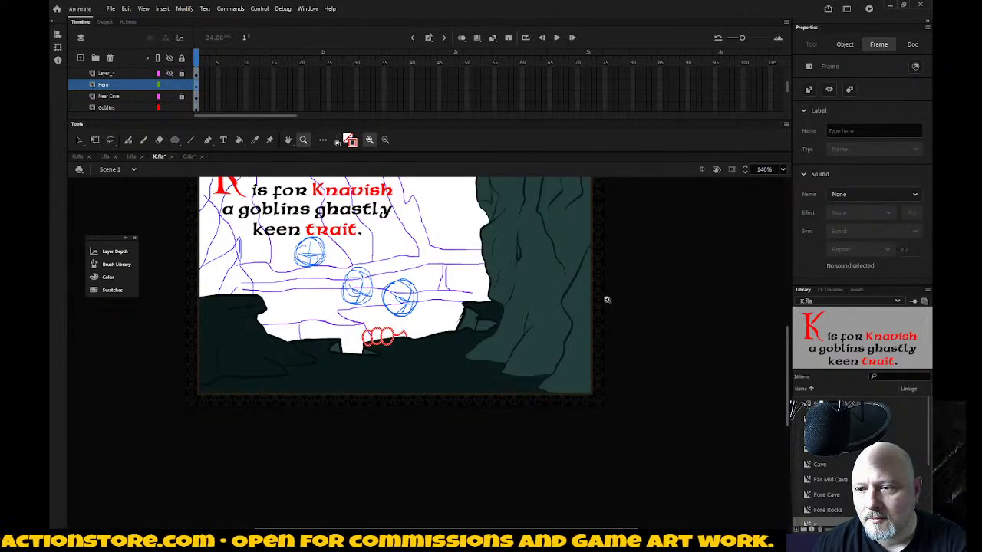
pyautogui.click(122, 115)
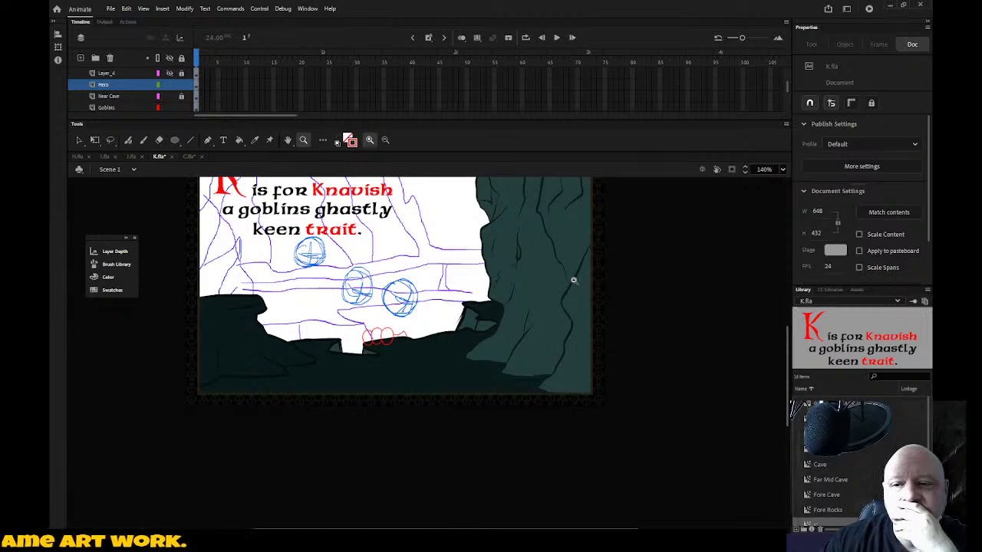
# Step: Squash the three heads on the Goblins layer vertically about their center to about 106.6 px tall
pyautogui.click(140, 108)
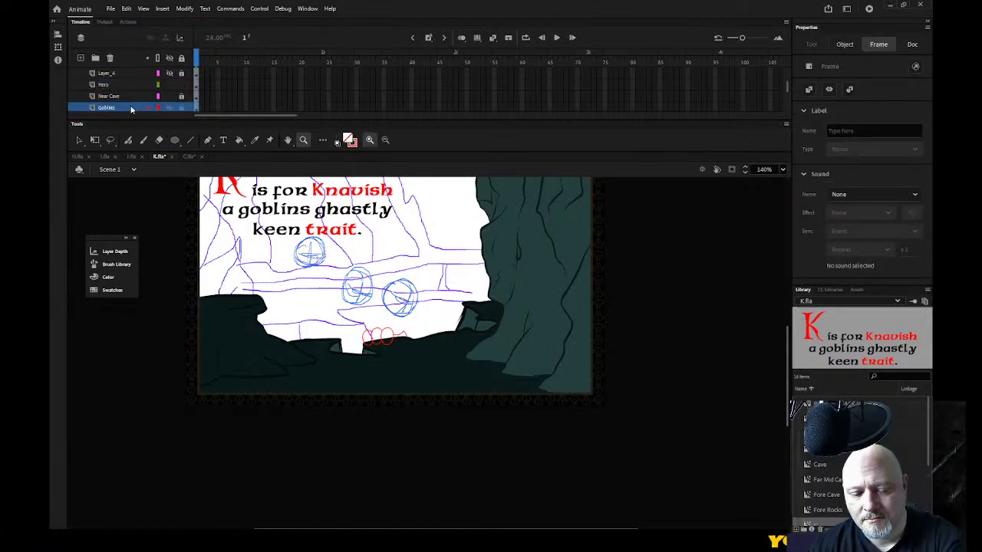
pyautogui.click(95, 140)
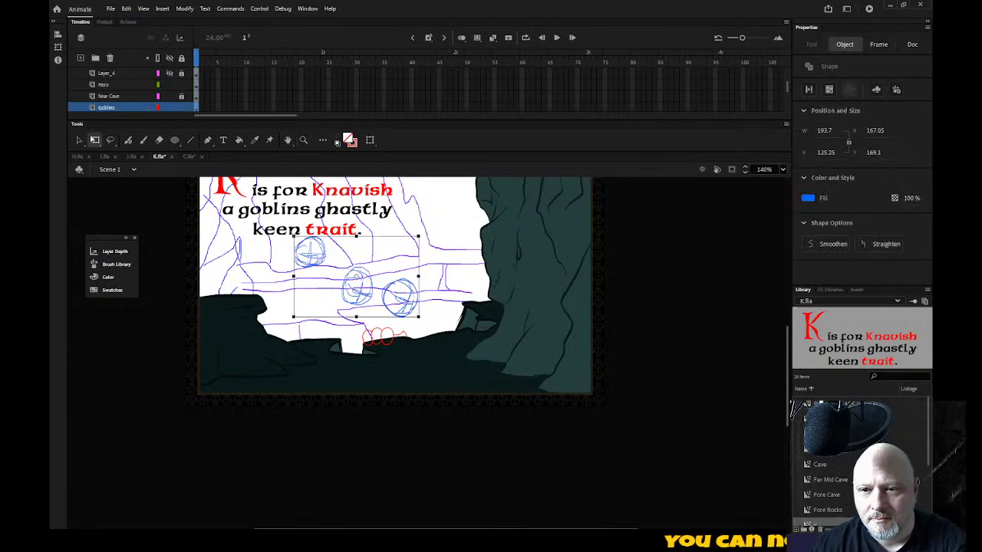
pyautogui.moveTo(293, 236); pyautogui.dragTo(303, 242)
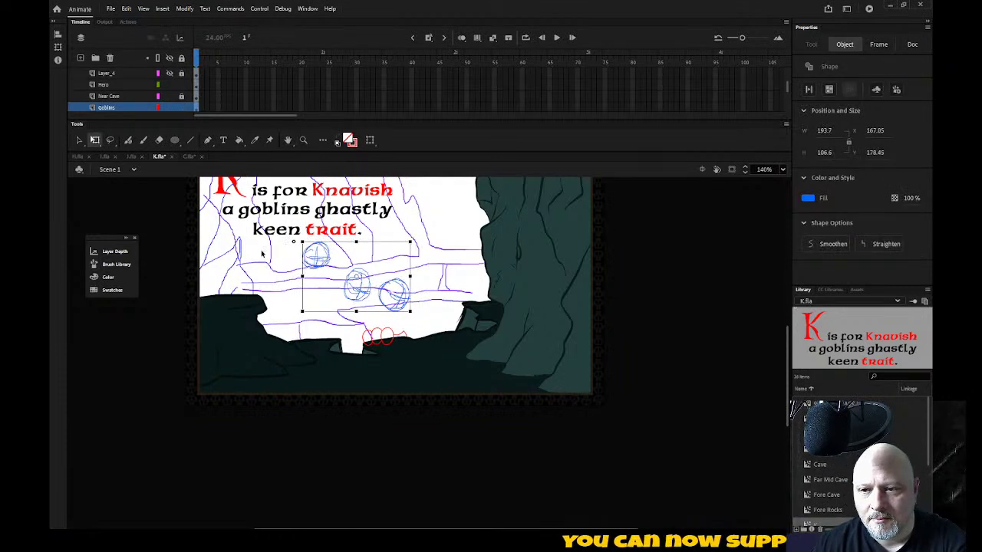
pyautogui.click(540, 343)
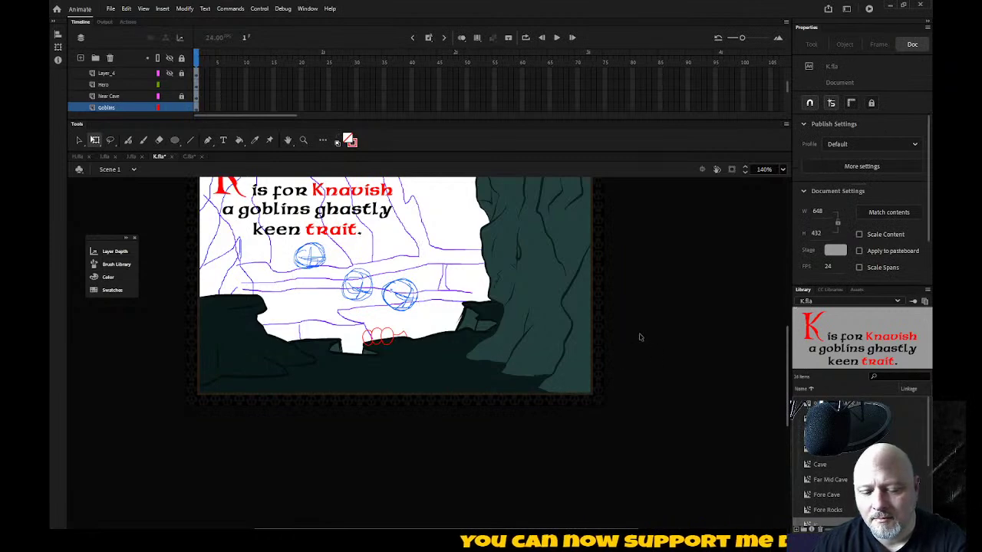
# Step: Undo the last transformation of the blue goblin head sketches and deselect them
pyautogui.hotkey('ctrl', 'z')
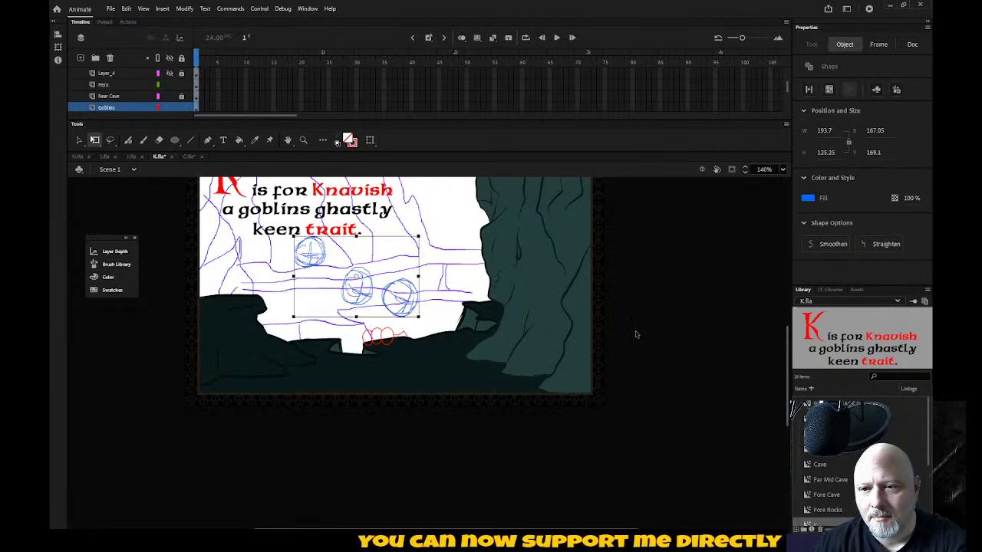
pyautogui.click(636, 334)
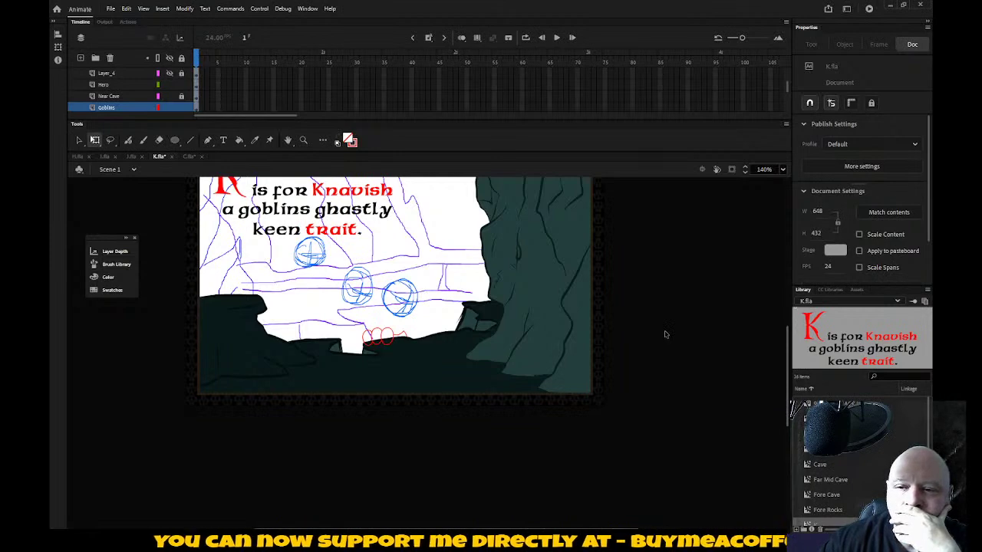
pyautogui.press('z')
pyautogui.keyDown('alt'); pyautogui.click(545, 376); pyautogui.keyUp('alt')
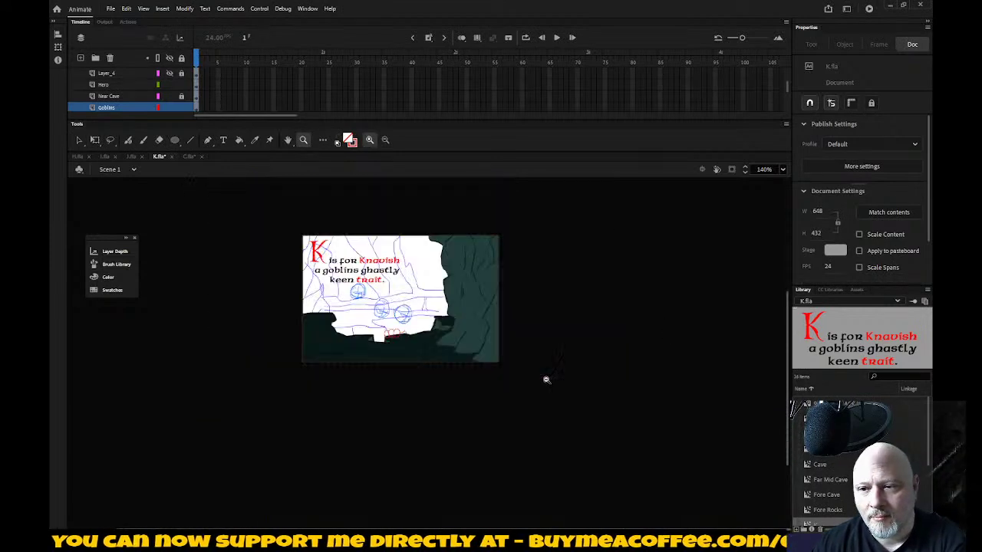
pyautogui.moveTo(287, 219); pyautogui.dragTo(528, 380)
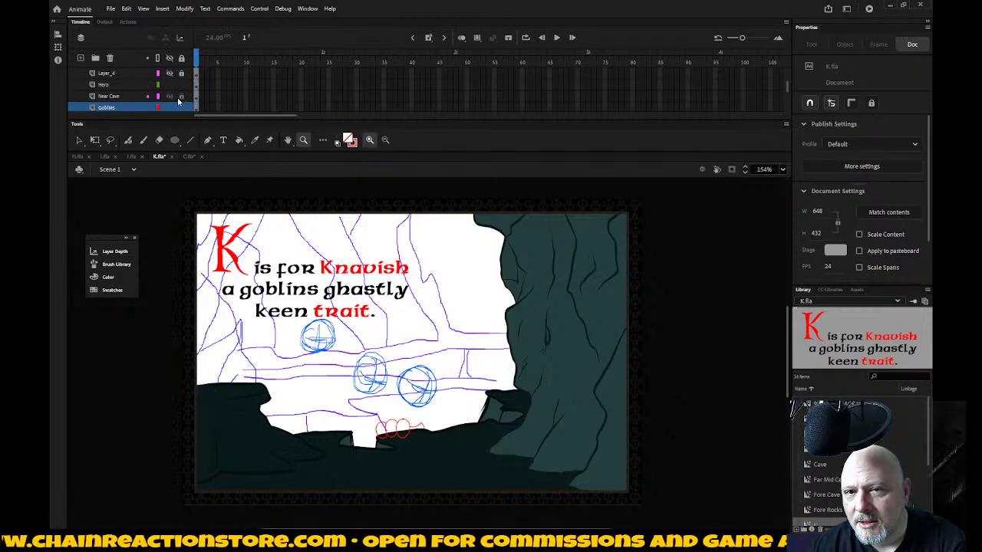
# Step: Unlock the Near Cave layer and open its movie clip for editing
pyautogui.click(126, 98)
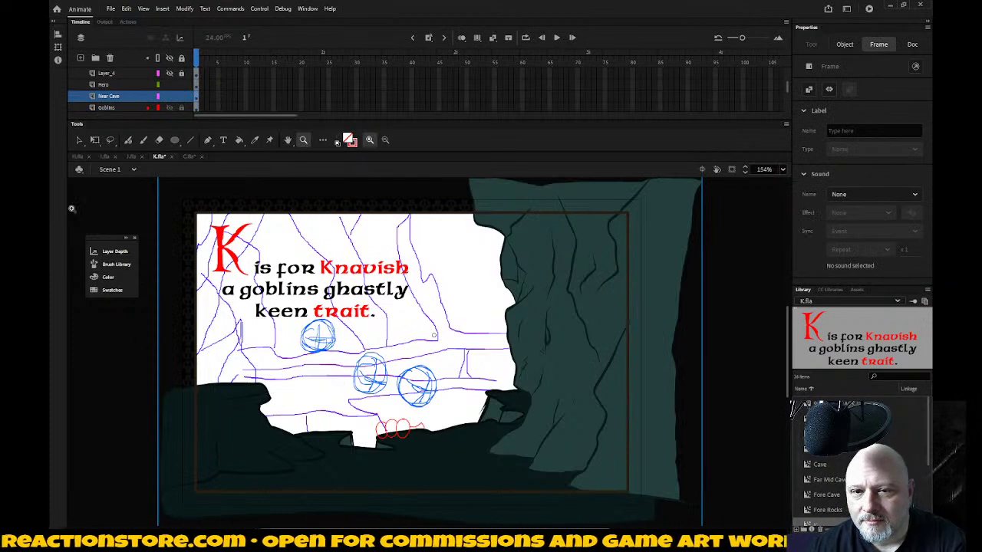
pyautogui.click(78, 140)
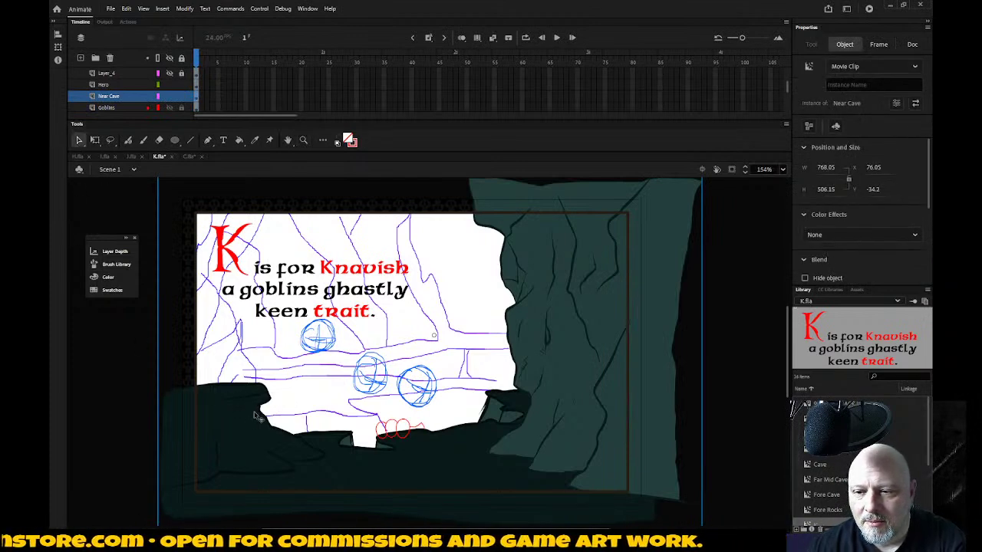
pyautogui.doubleClick(533, 348)
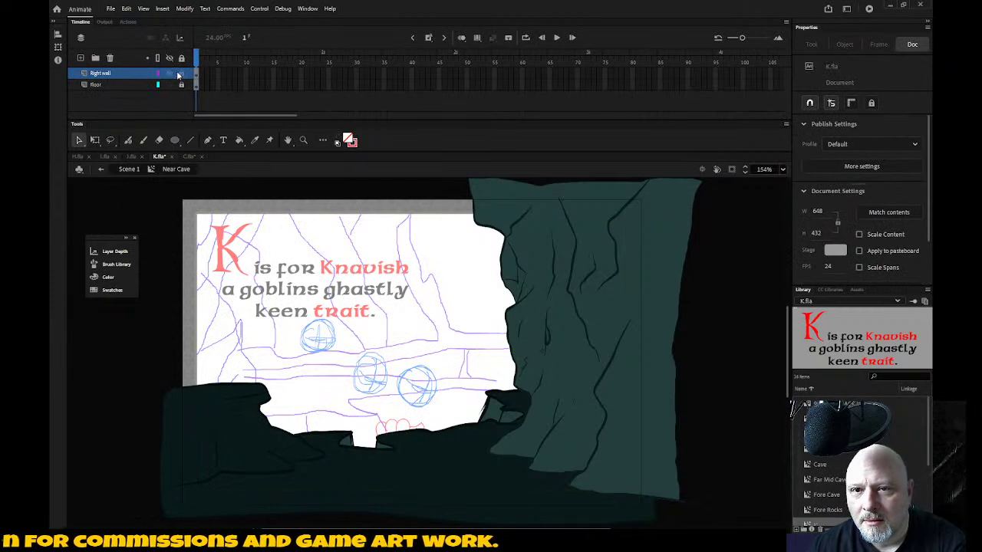
# Step: Squash the Floor artwork vertically to a height of about 184 px, then return to Scene 1
pyautogui.click(118, 87)
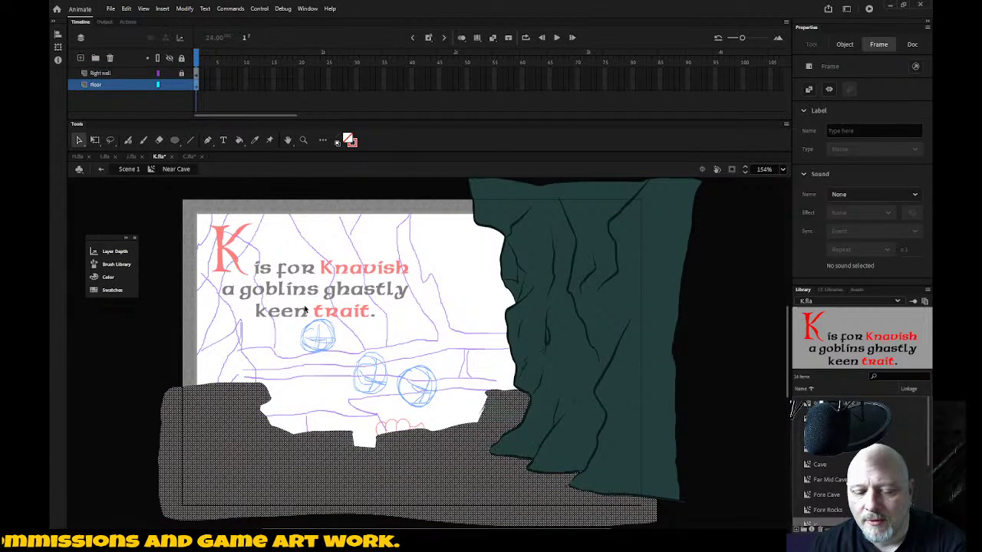
pyautogui.press('q')
pyautogui.scroll(-3, 422, 518)
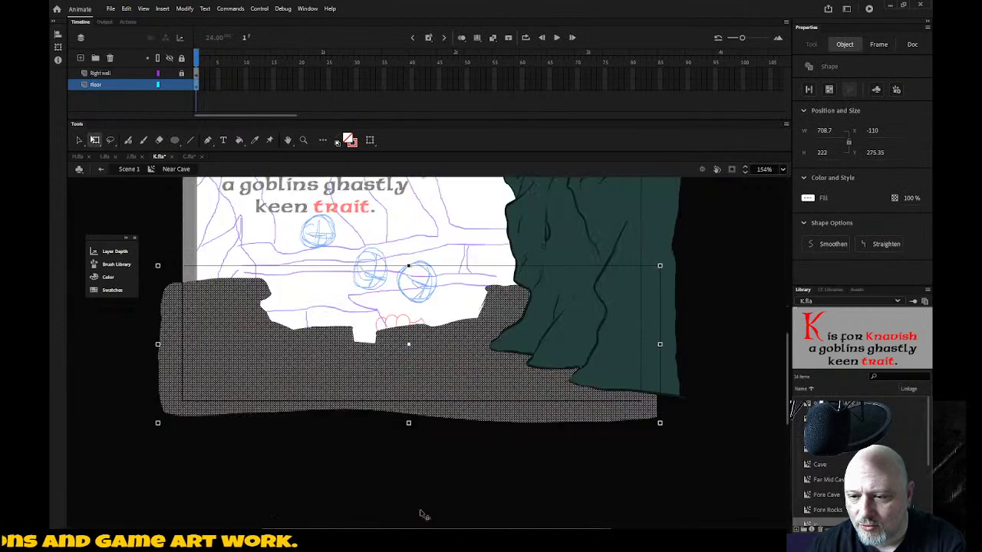
pyautogui.moveTo(408, 423); pyautogui.dragTo(408, 411)
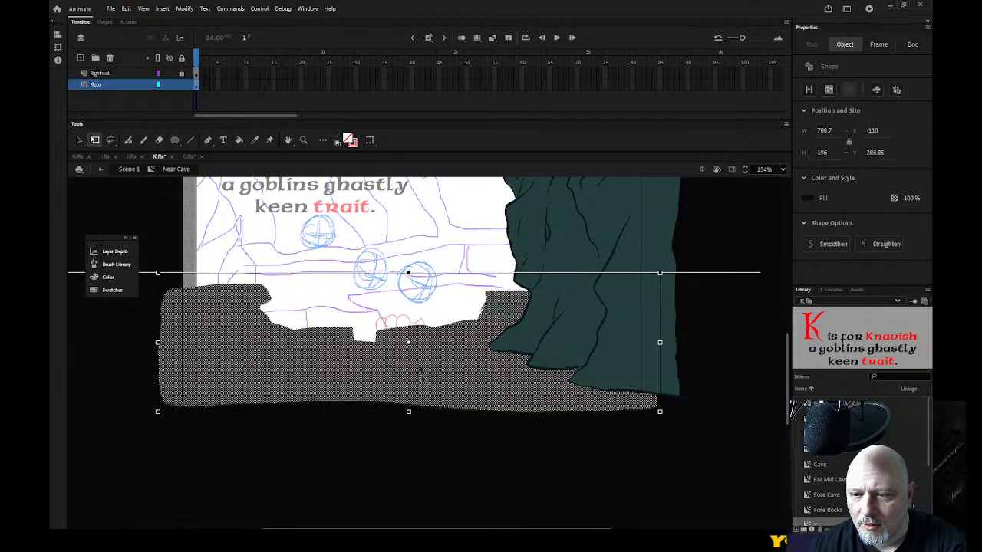
pyautogui.moveTo(408, 411); pyautogui.dragTo(408, 408)
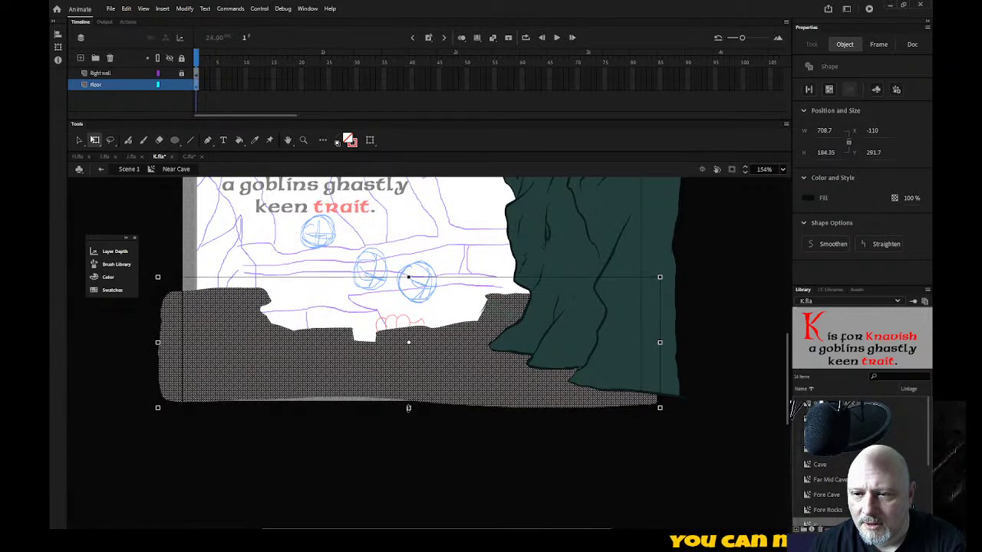
pyautogui.click(372, 428)
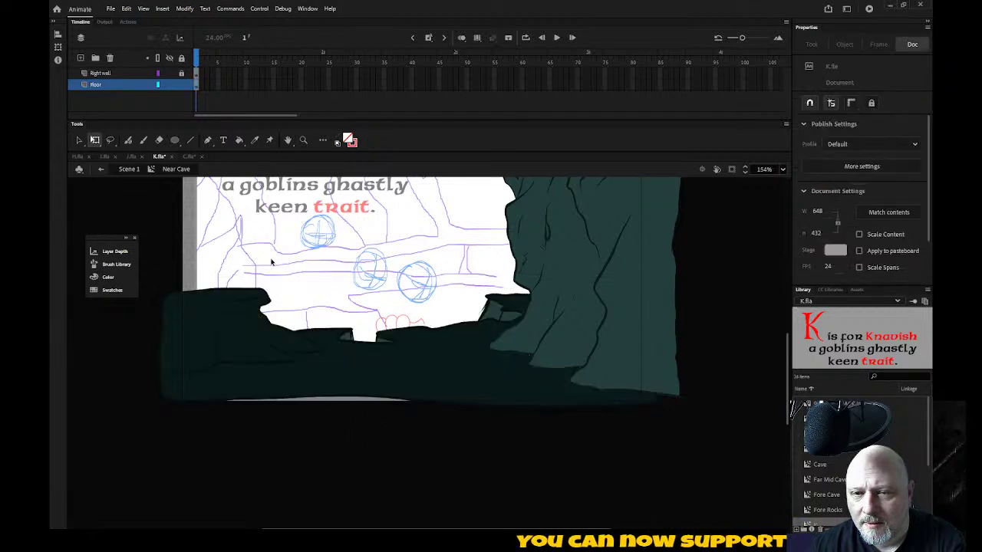
pyautogui.click(101, 169)
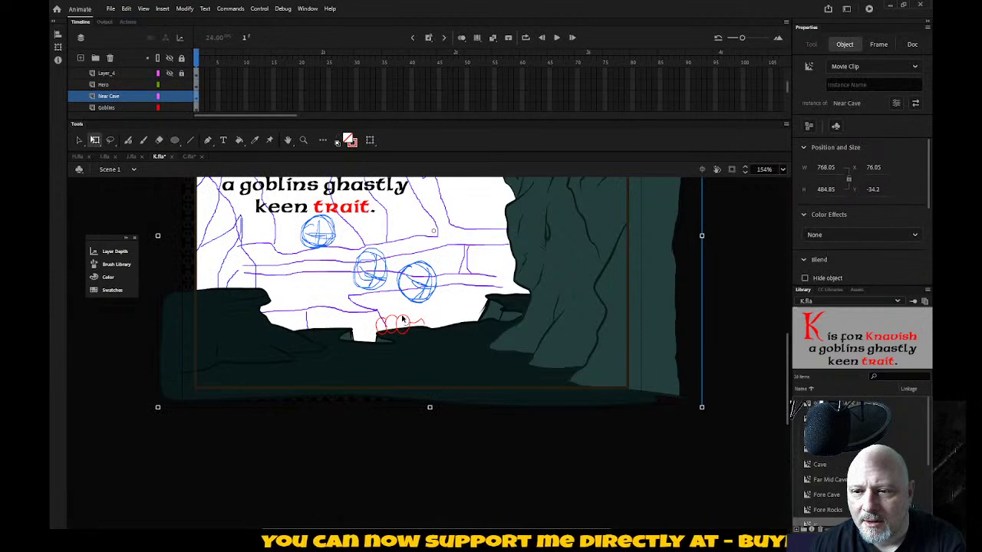
# Step: Nudge the red sketch on the Hero layer slightly towards the cave floor, deselect it, and lock all layers
pyautogui.click(127, 84)
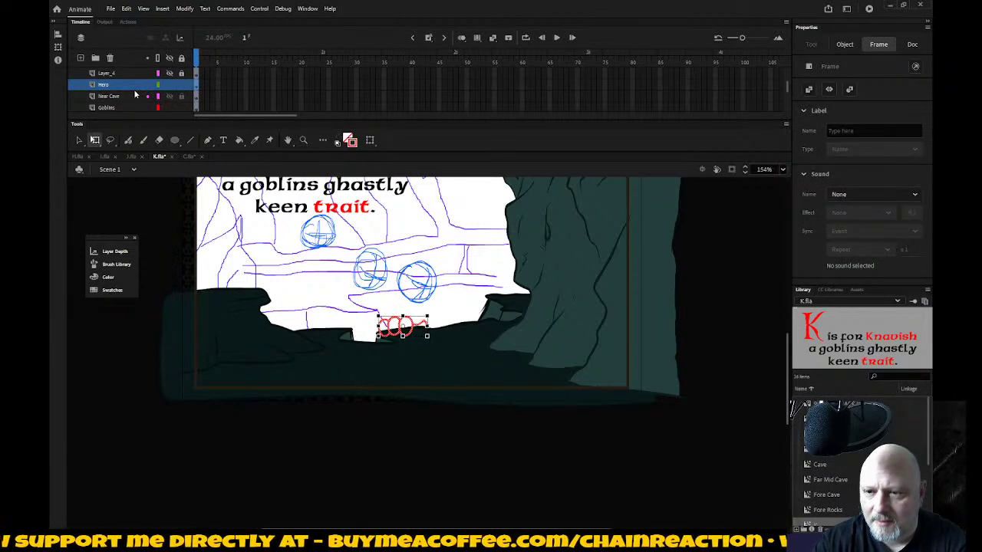
pyautogui.click(401, 467)
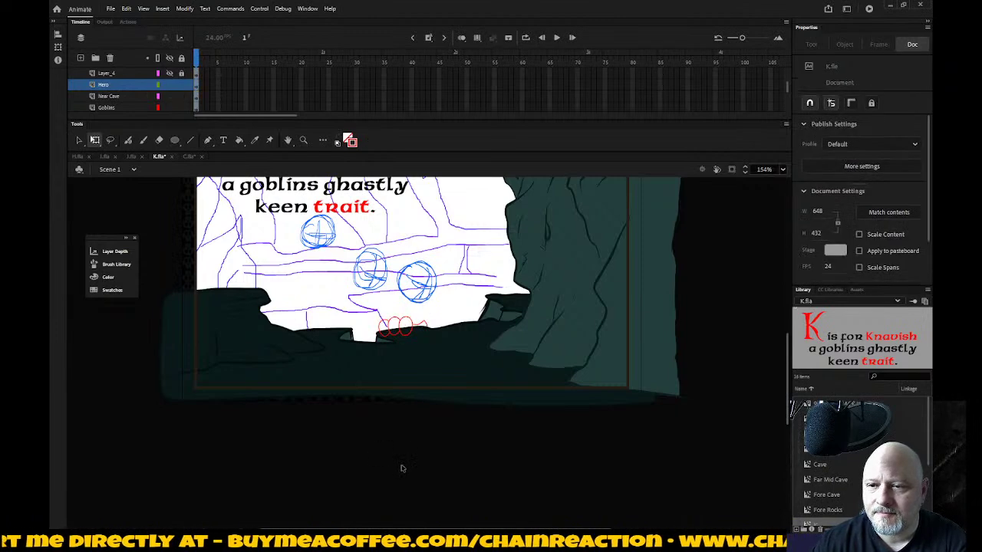
pyautogui.press('z')
pyautogui.keyDown('alt'); pyautogui.click(474, 465); pyautogui.keyUp('alt')
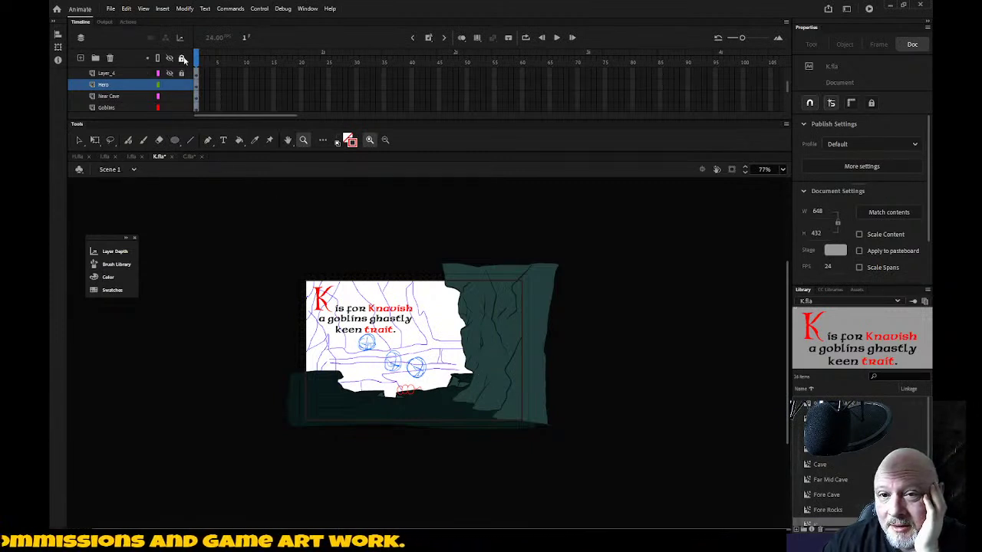
pyautogui.moveTo(287, 263); pyautogui.dragTo(541, 438)
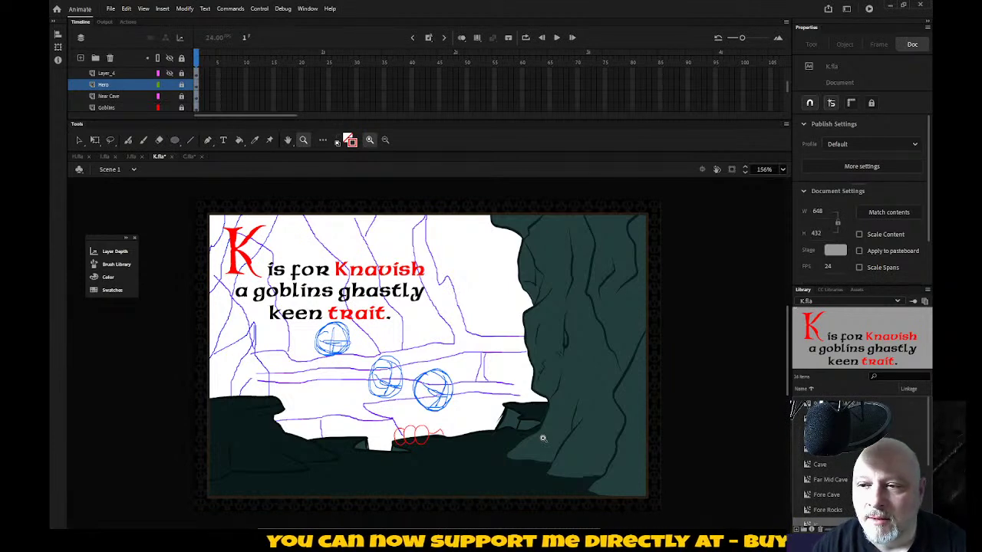
# Step: Unlock and open the Near Cave clip, with its Floor layer locked and its Right wall layer unlocked and active
pyautogui.click(181, 96)
pyautogui.press('v')
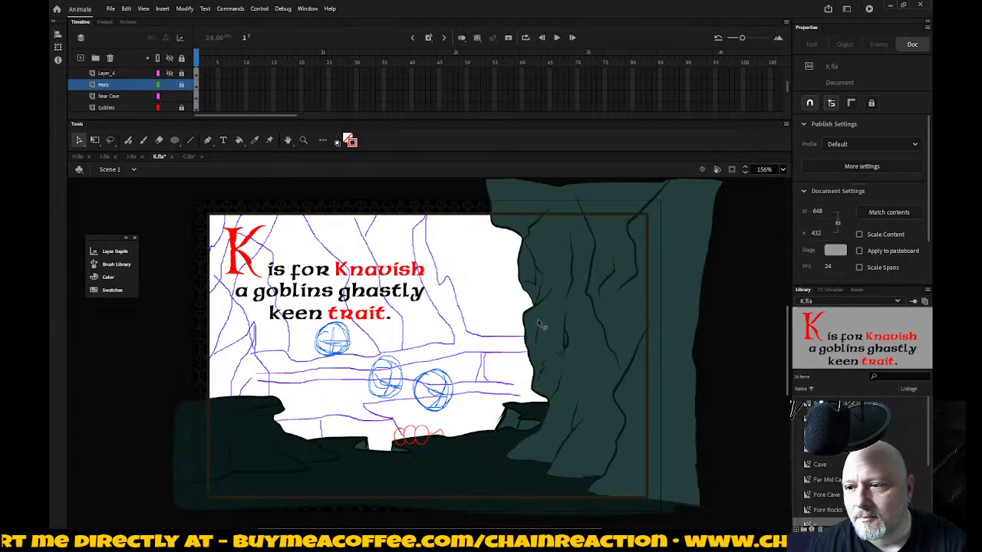
pyautogui.doubleClick(540, 325)
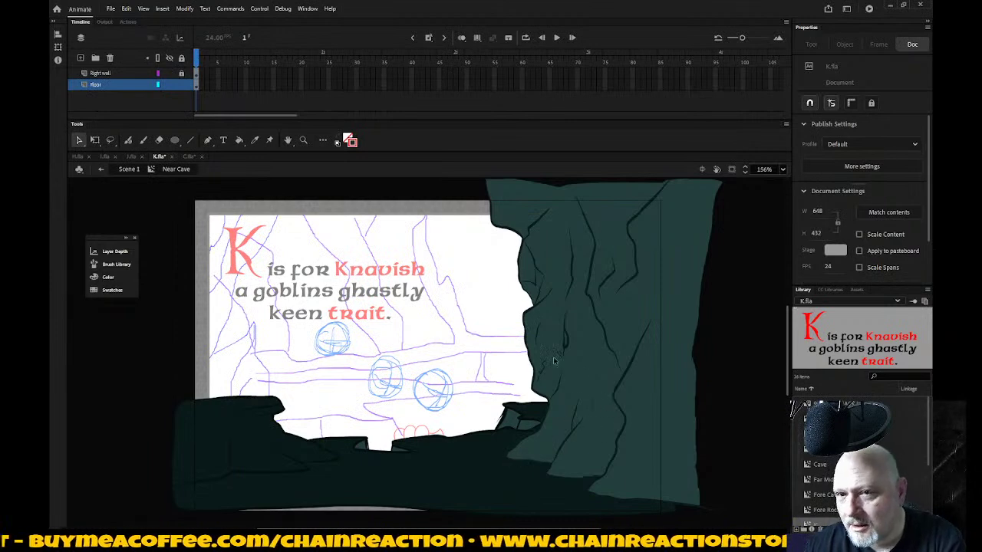
pyautogui.click(181, 85)
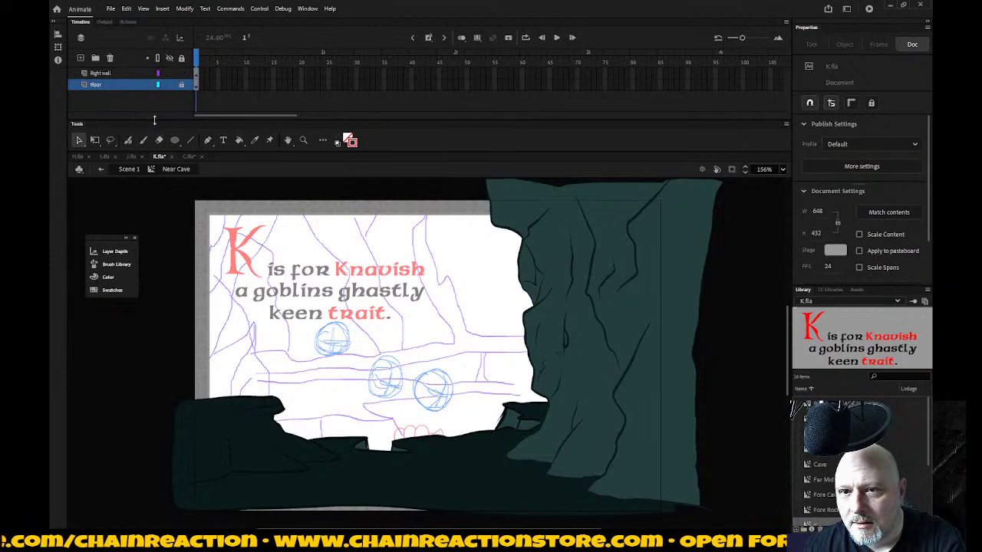
pyautogui.click(135, 74)
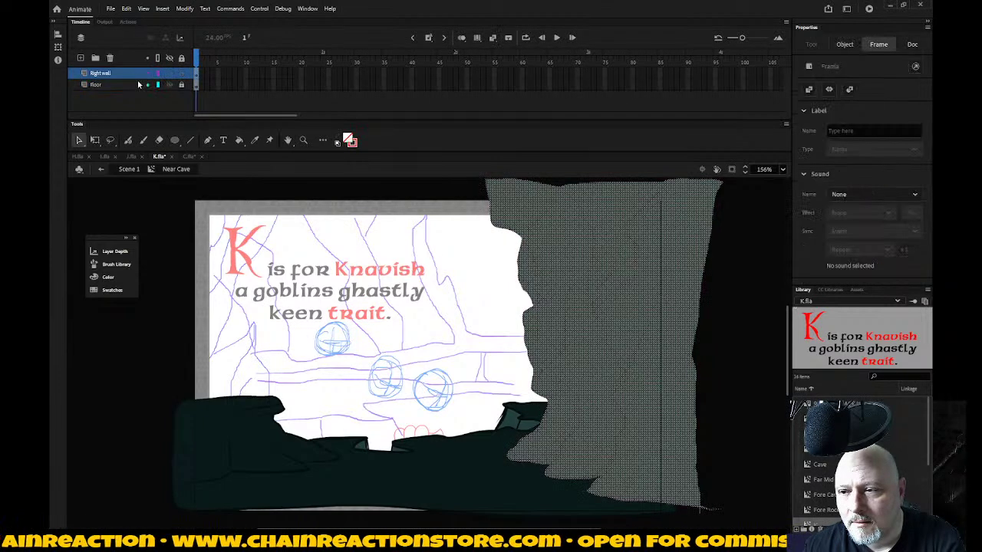
pyautogui.click(156, 193)
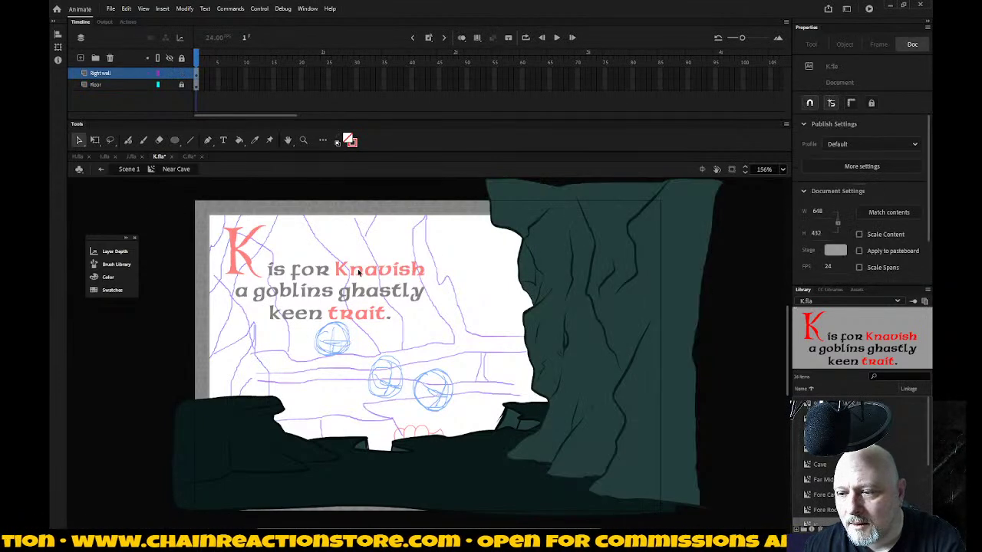
# Step: Try out a dark colour sampled from the floor artwork as the fill of the right wall, undoing each trial fill
pyautogui.press('i')
pyautogui.click(290, 470)
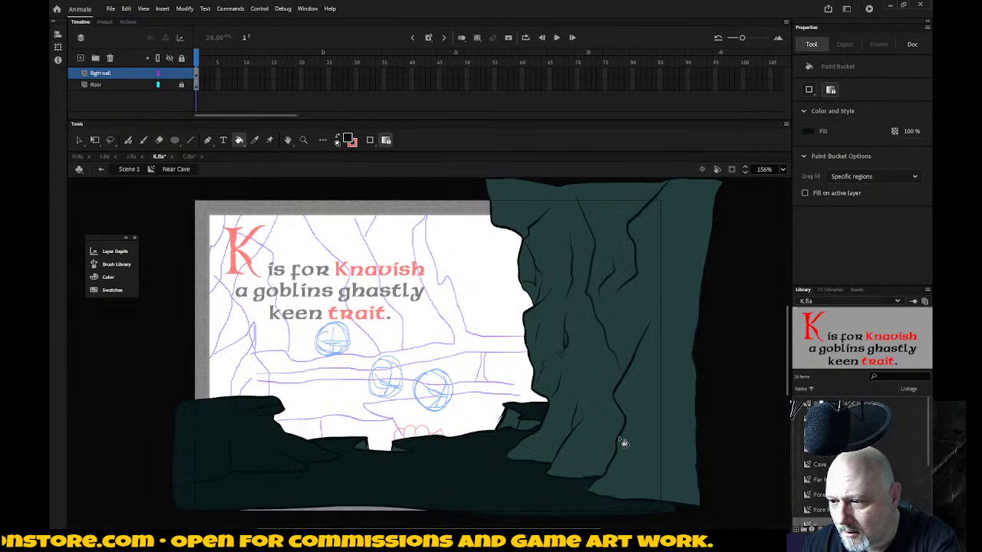
pyautogui.click(574, 342)
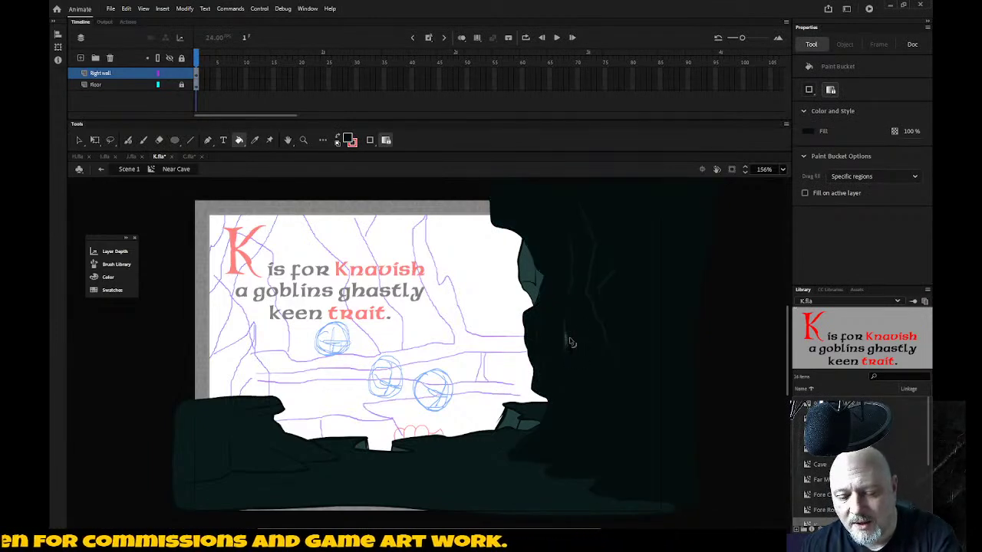
pyautogui.hotkey('ctrl', 'z')
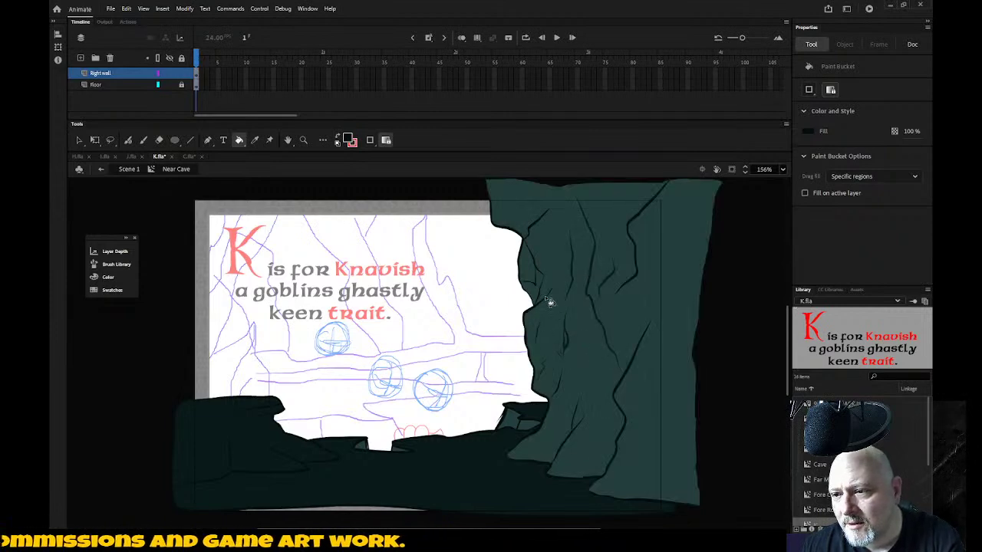
pyautogui.click(577, 276)
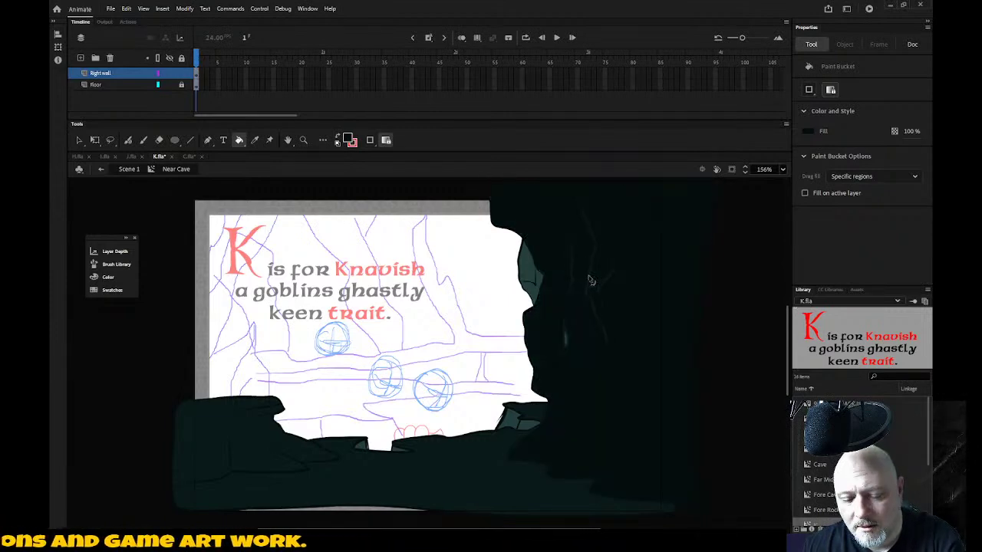
pyautogui.hotkey('ctrl', 'z')
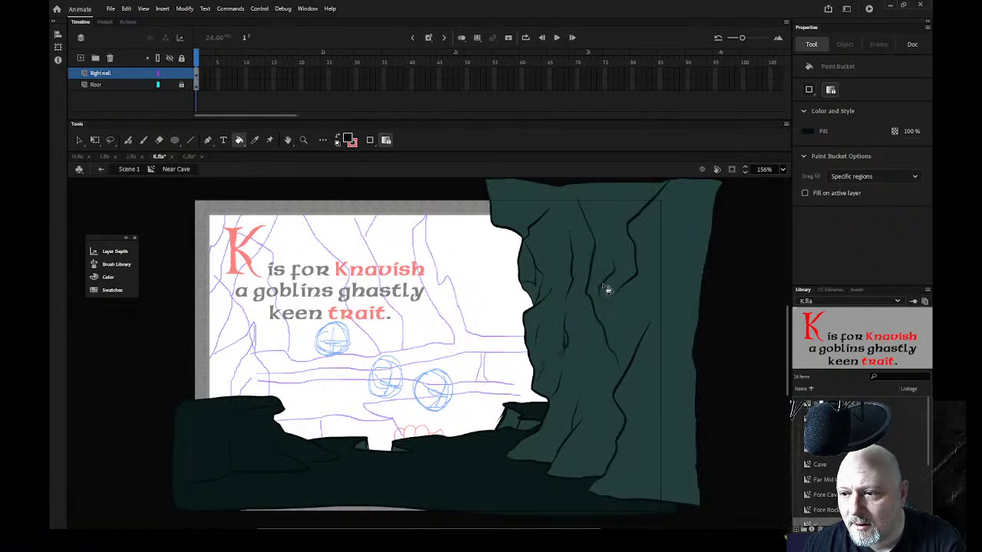
pyautogui.click(573, 349)
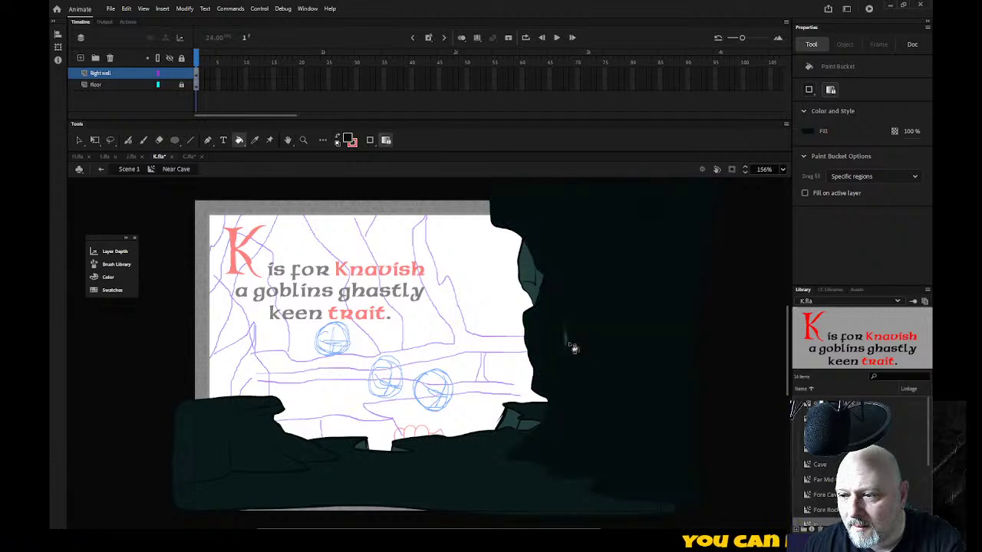
pyautogui.hotkey('ctrl', 'z')
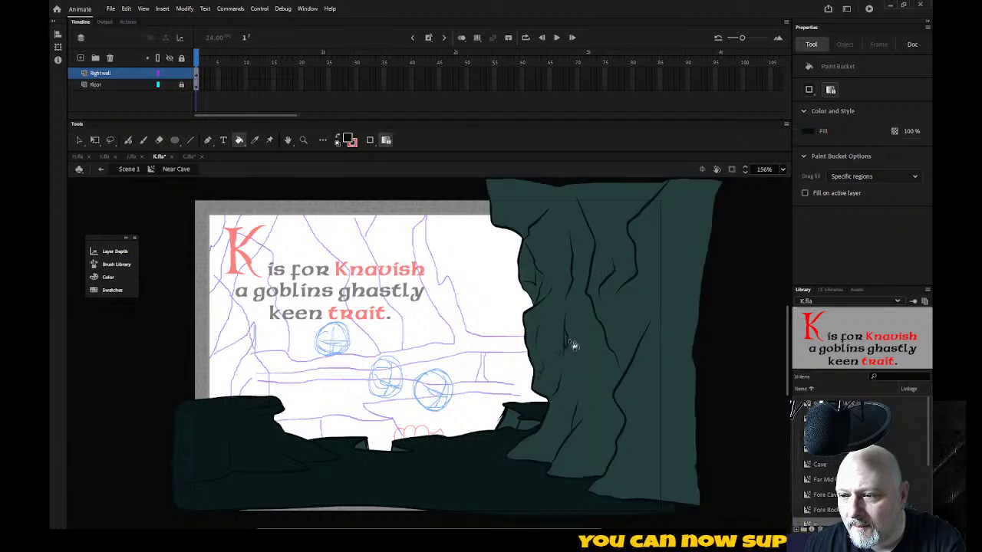
pyautogui.click(573, 345)
pyautogui.hotkey('ctrl', 'z')
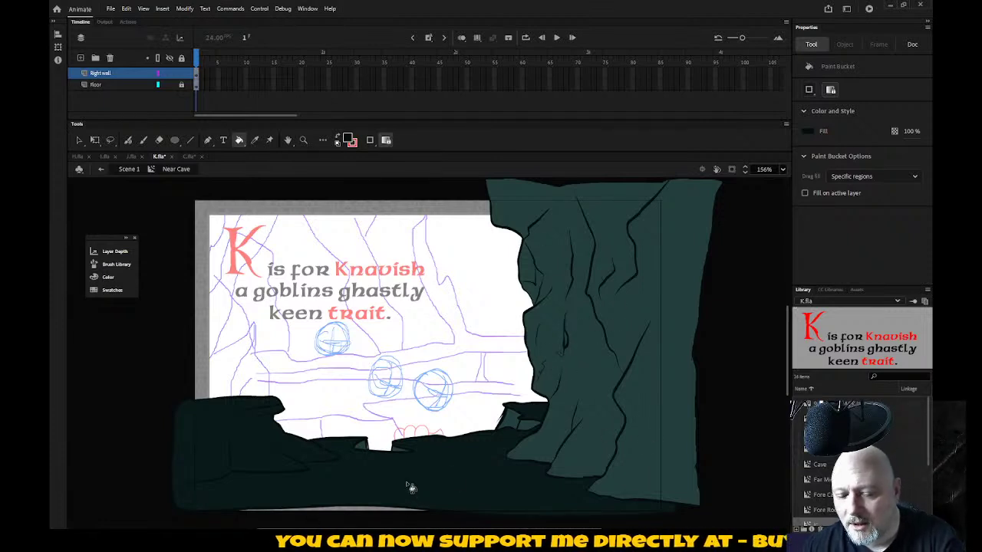
# Step: Fill the right wall and its remaining lighter patches with the floor's dark green
pyautogui.click(654, 436)
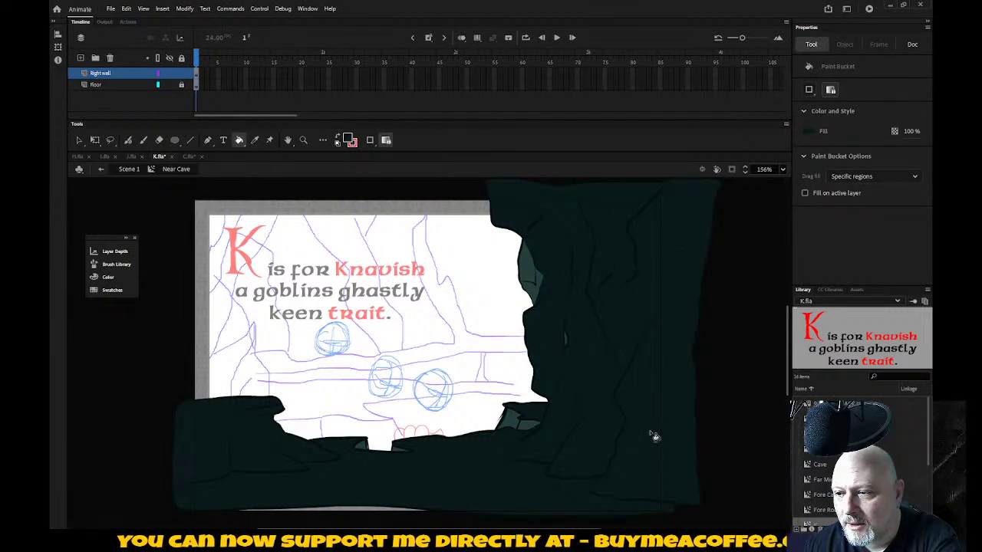
pyautogui.click(534, 299)
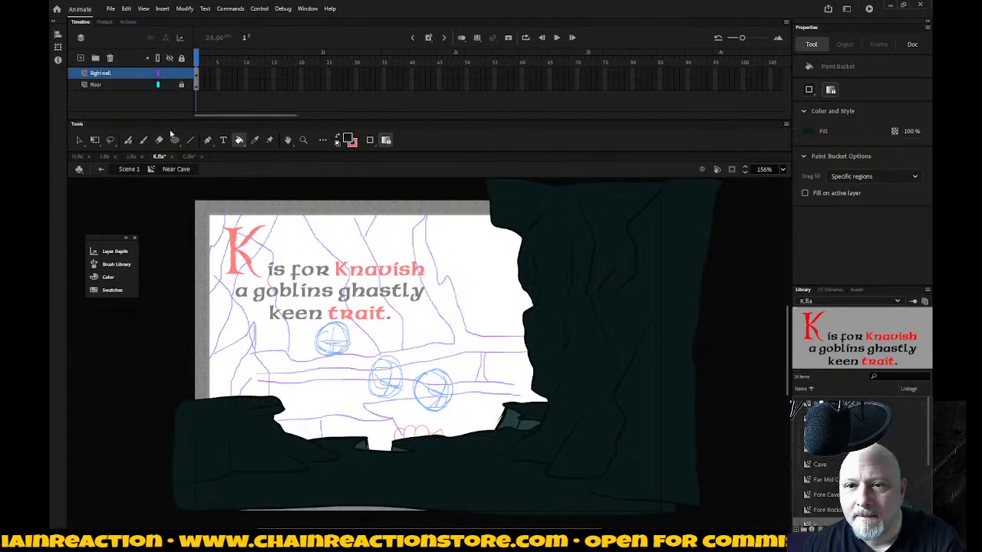
# Step: Compare the wall colour with the cave artwork in C.fla, return to K.fla, and lock the Right wall layer with Floor unlocked
pyautogui.click(188, 157)
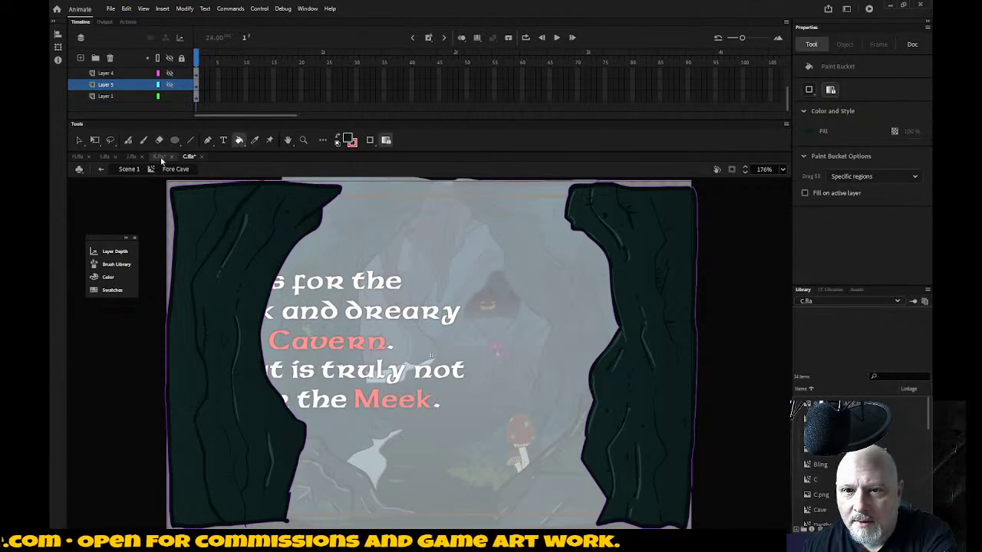
pyautogui.click(159, 157)
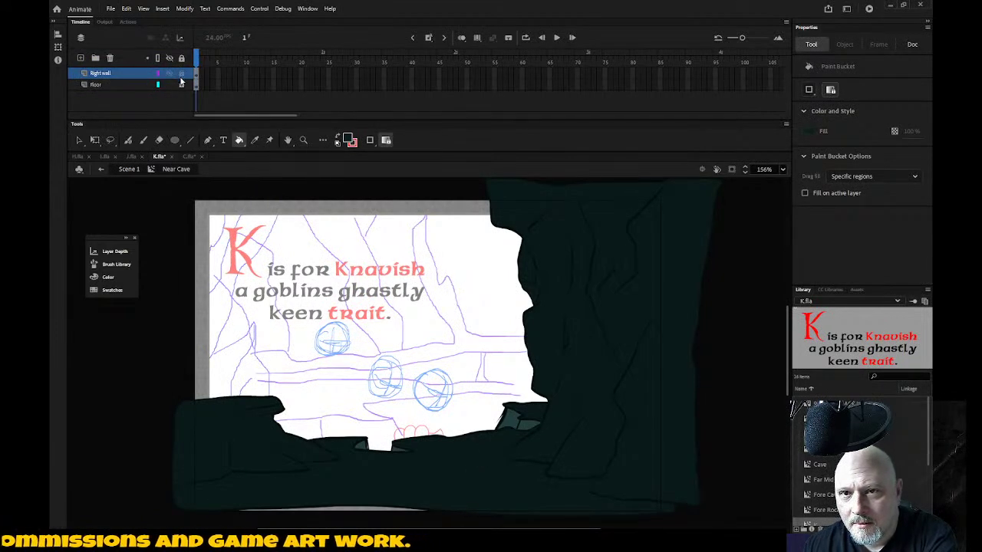
pyautogui.click(181, 73)
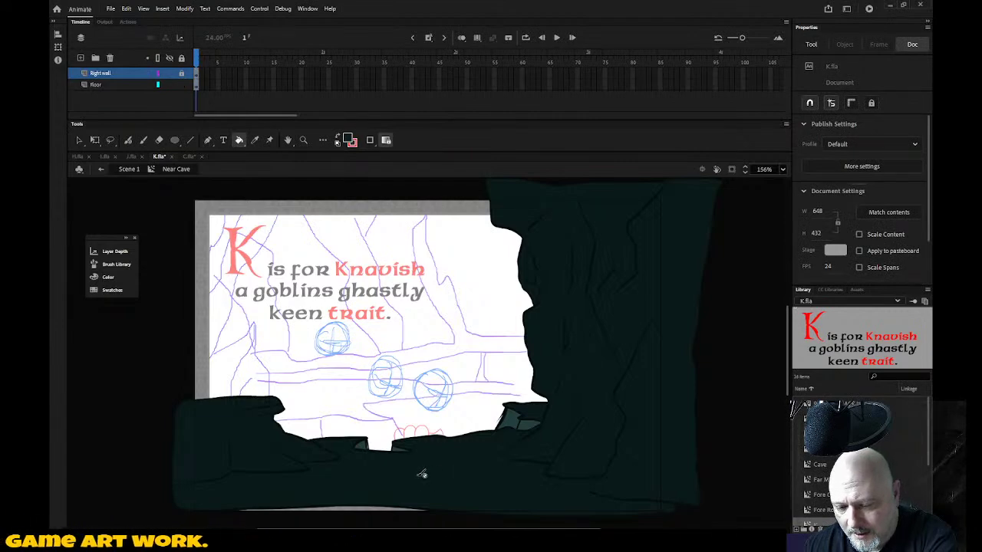
# Step: Make the Floor layer active and fill the whole floor with the lighter green sampled from the small rock facets beside the right wall
pyautogui.click(419, 474)
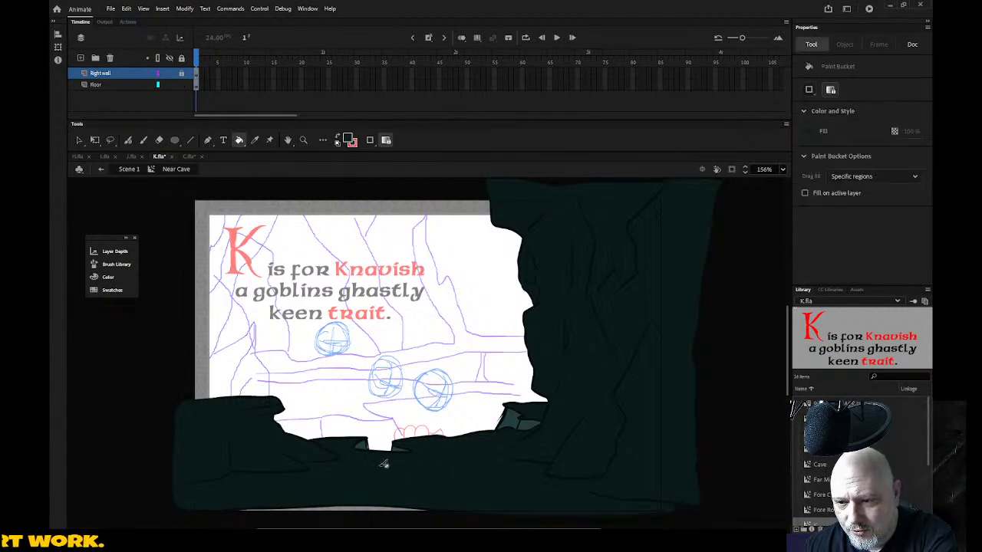
pyautogui.click(127, 87)
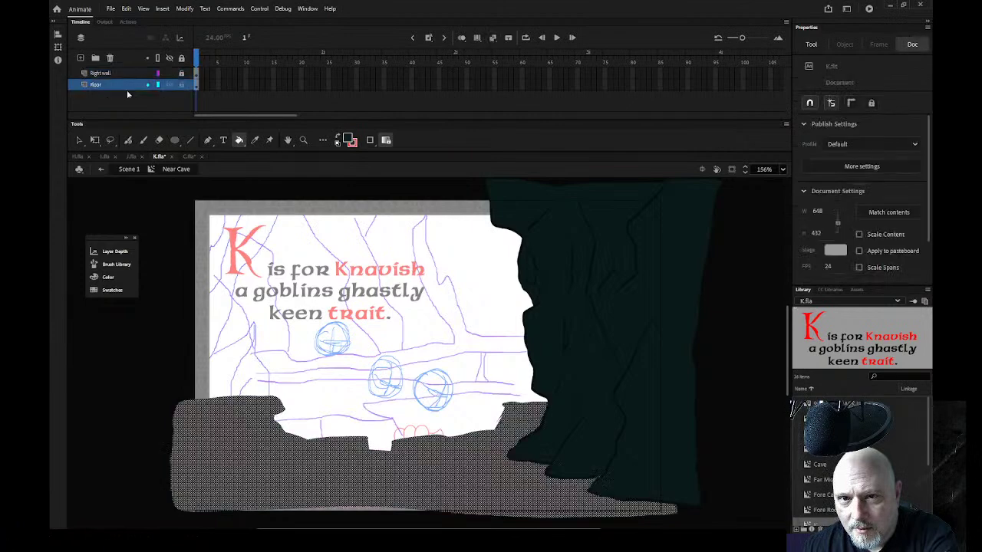
pyautogui.click(299, 478)
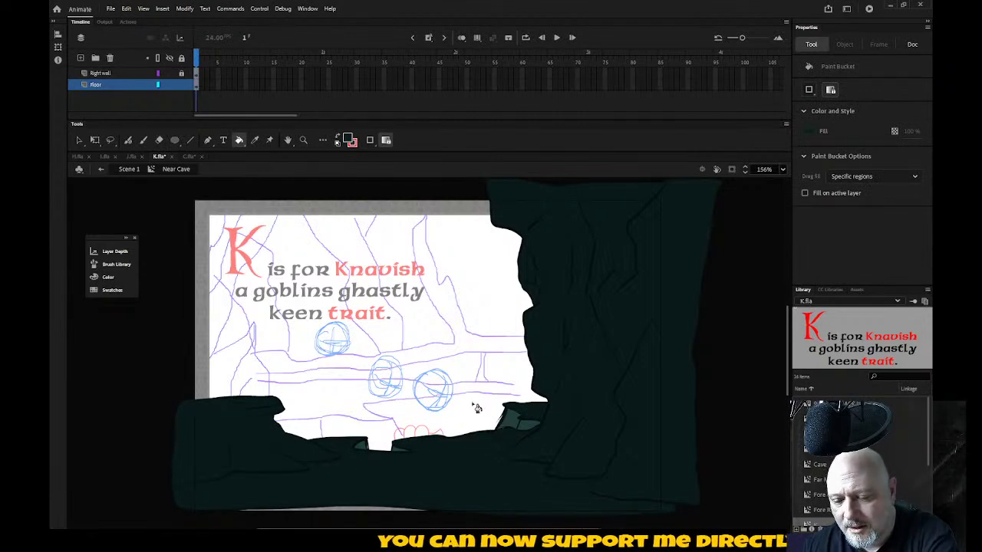
pyautogui.press('i')
pyautogui.click(510, 422)
pyautogui.click(479, 472)
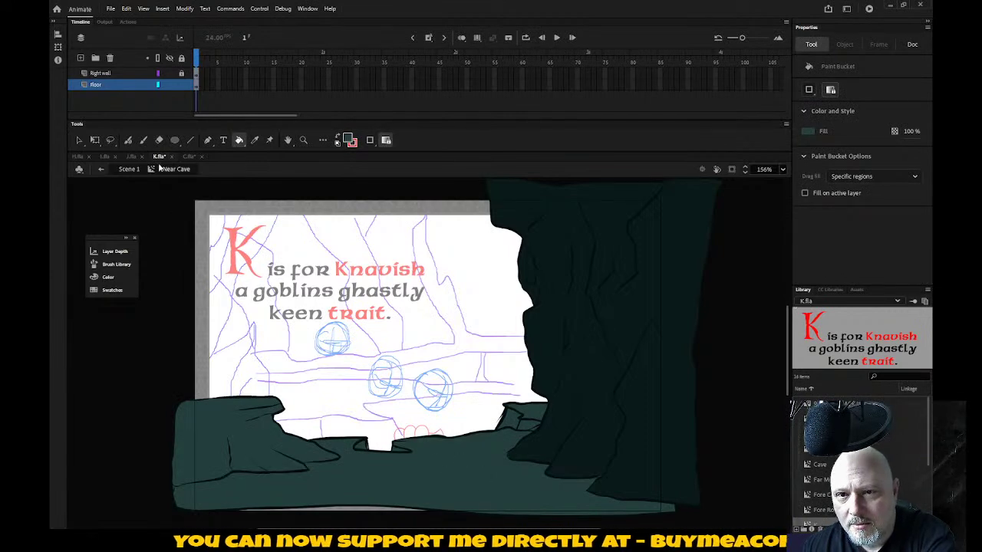
# Step: Sample the lighter green highlight on the right-hand cave wall in C.fla as the fill colour, and return to K.fla
pyautogui.click(184, 158)
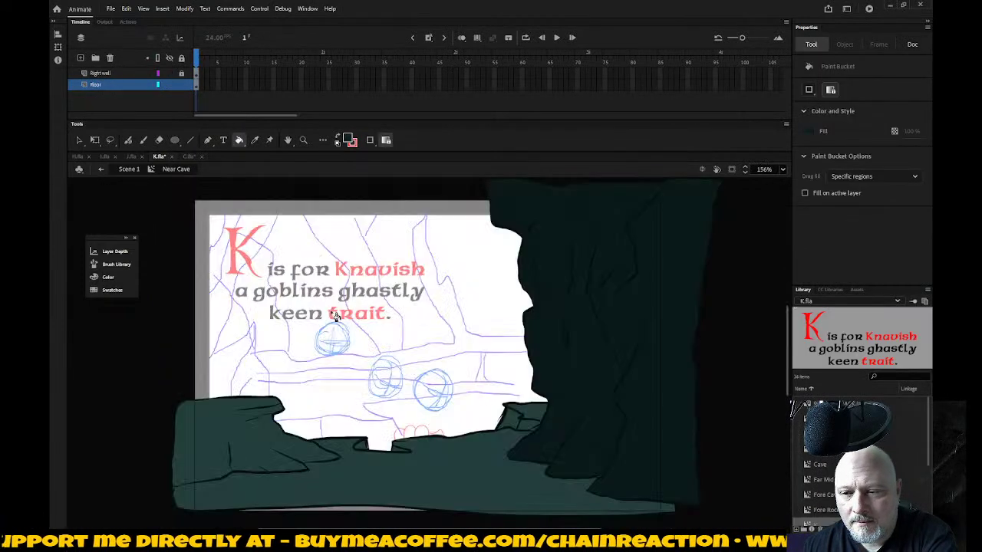
pyautogui.click(159, 157)
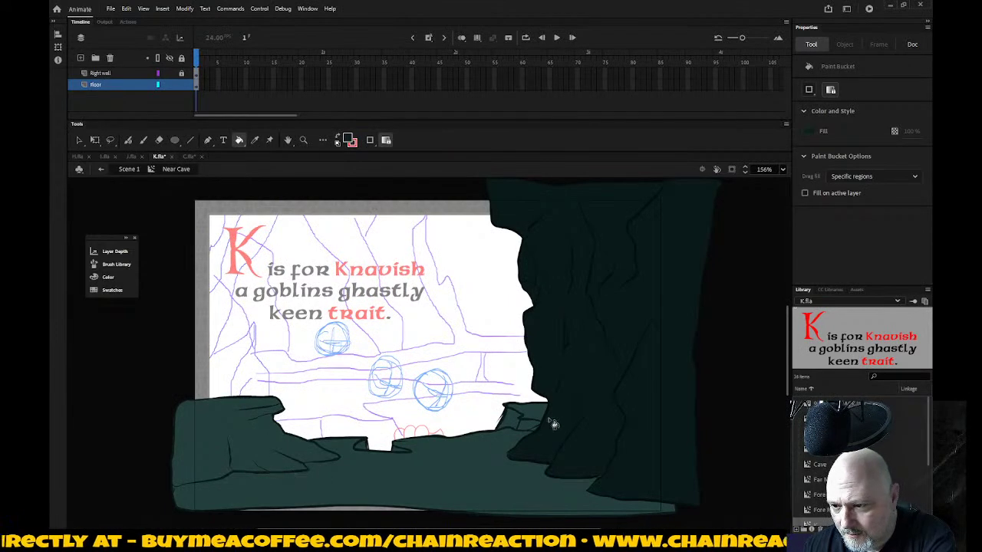
pyautogui.click(347, 139)
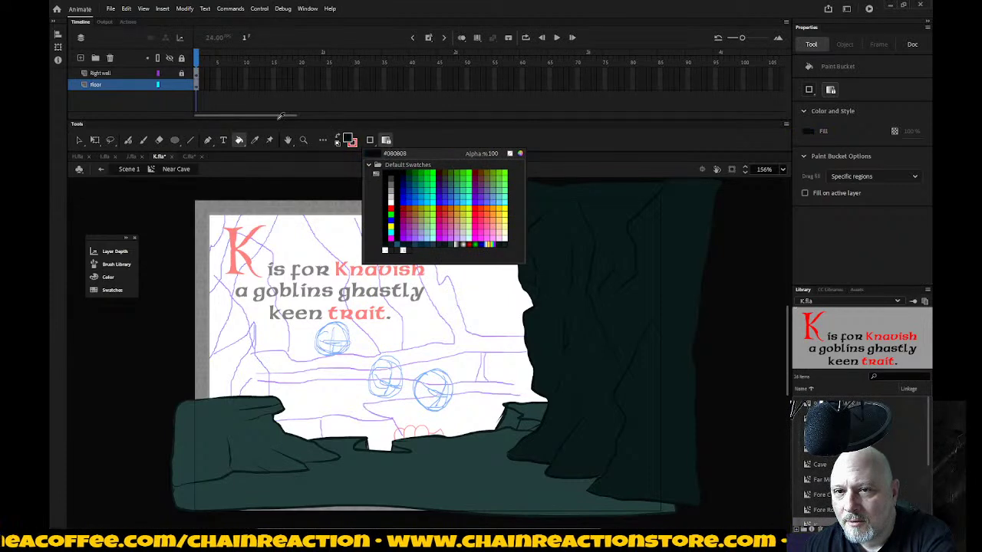
pyautogui.click(213, 126)
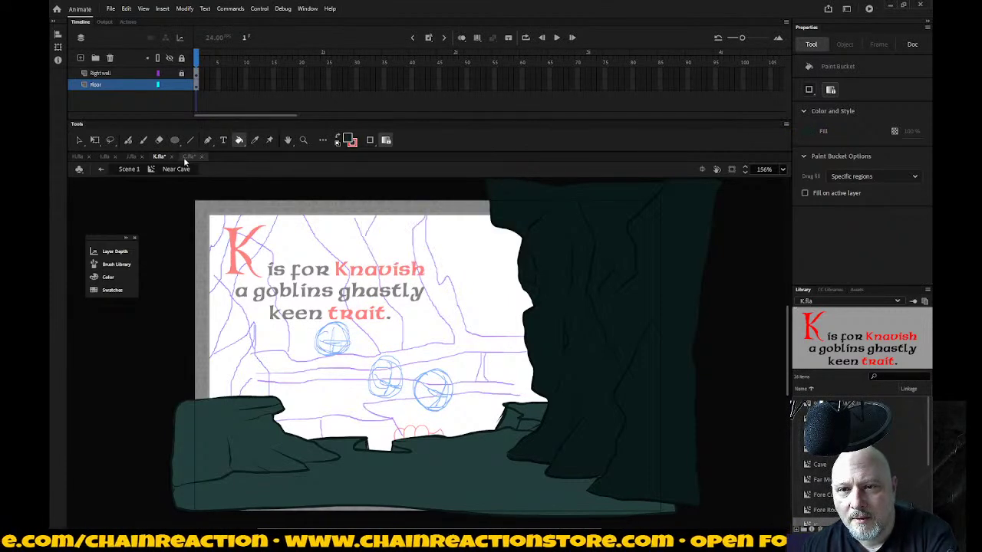
pyautogui.click(188, 156)
pyautogui.press('i')
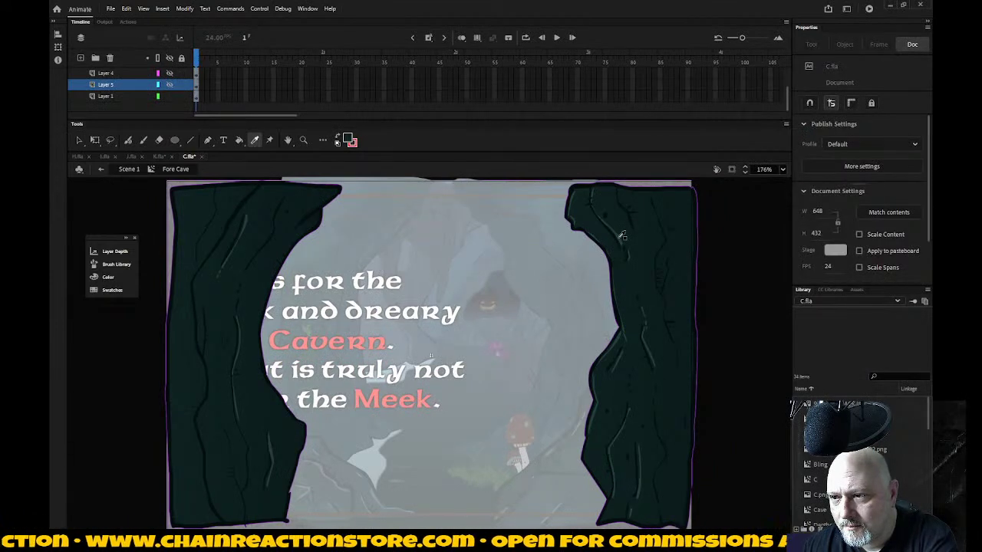
pyautogui.click(622, 236)
pyautogui.click(158, 155)
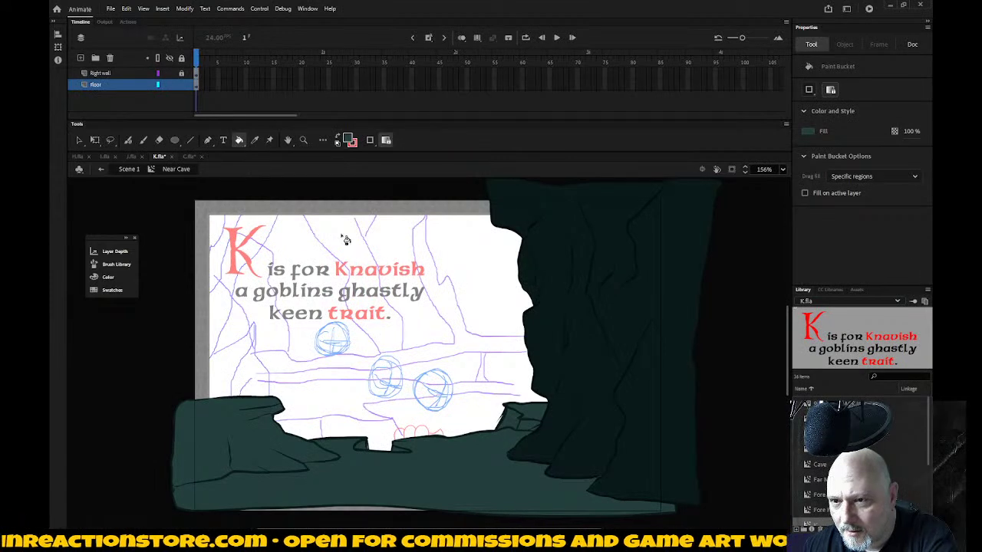
# Step: Set the fill colour to #335C58 and apply it to the small rock facets at the floor's central gap and beside the right wall
pyautogui.click(351, 142)
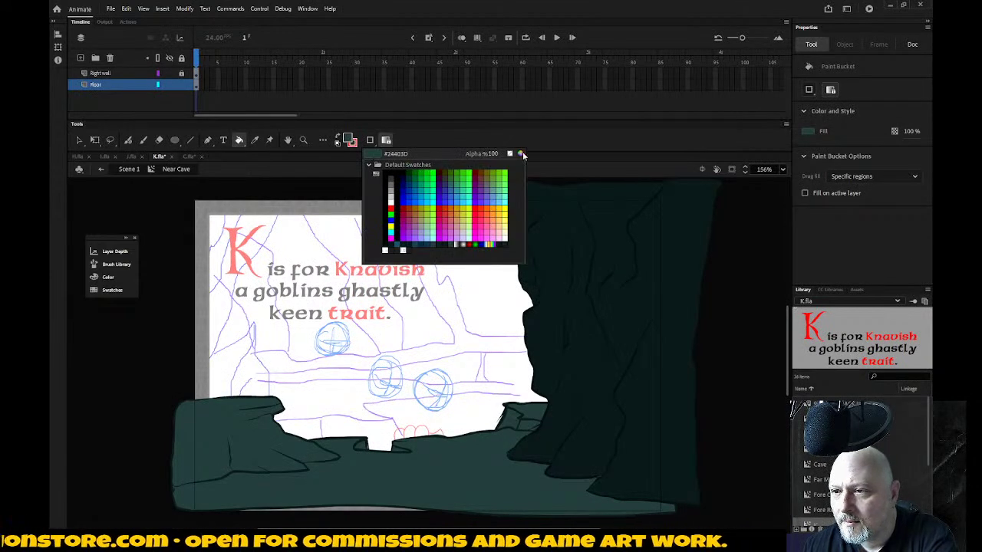
pyautogui.click(521, 154)
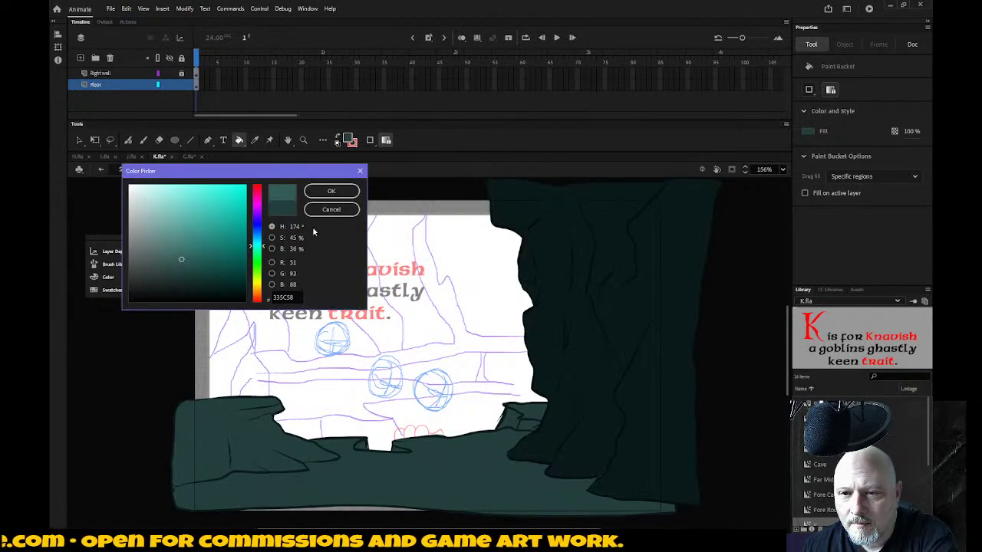
pyautogui.click(331, 191)
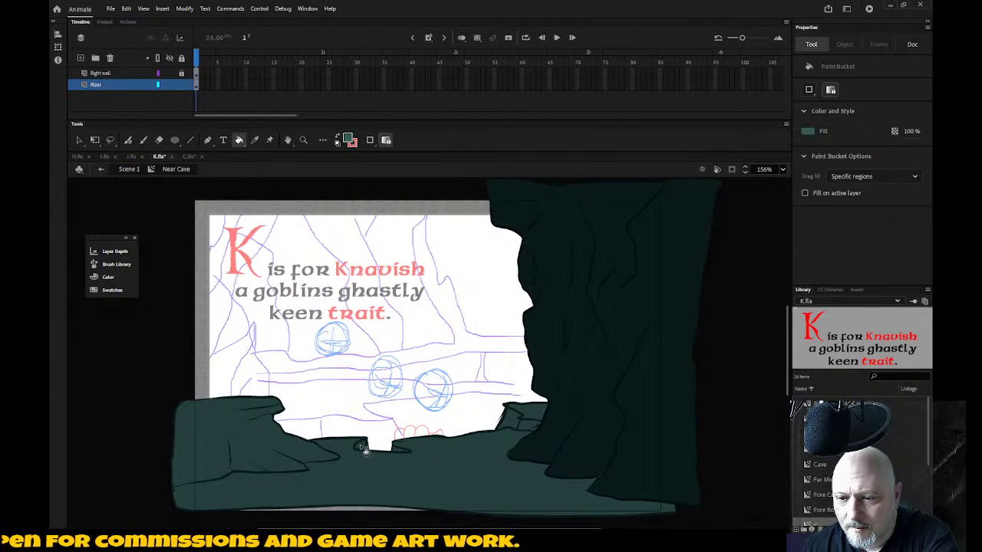
pyautogui.click(361, 449)
pyautogui.click(516, 427)
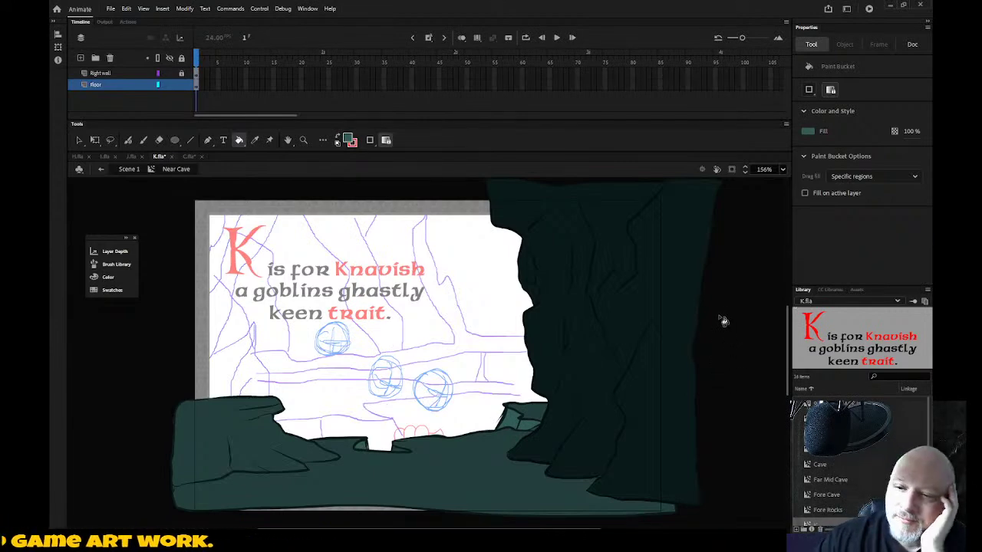
# Step: Return to Scene 1 with the Near Cave layer locked, and unlock the Text layer with its verse selected
pyautogui.click(101, 169)
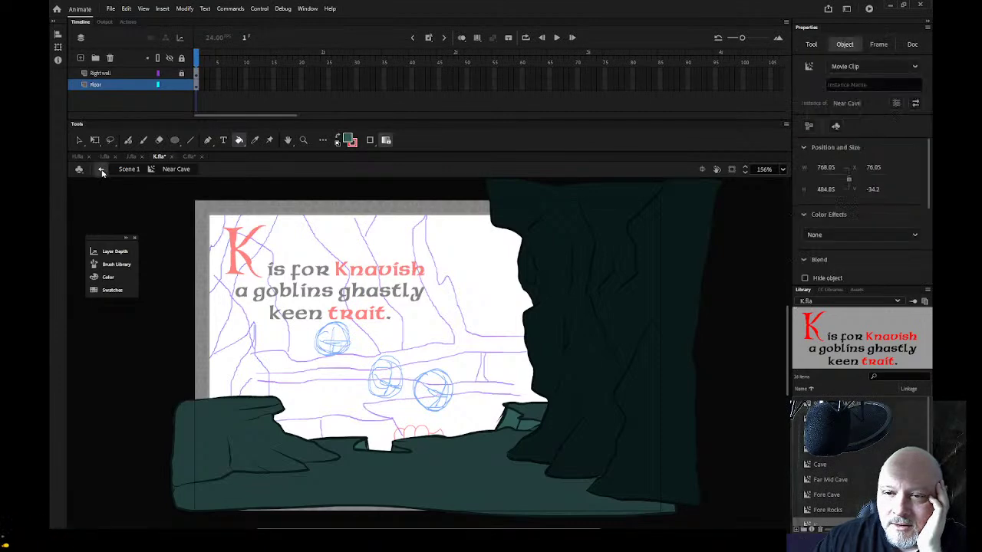
pyautogui.click(192, 64)
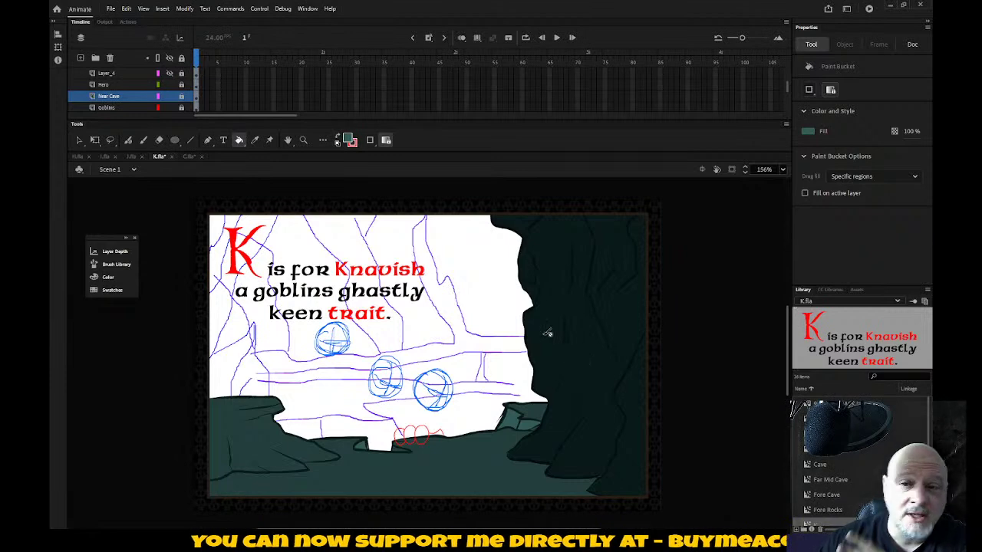
pyautogui.scroll(1, 176, 76)
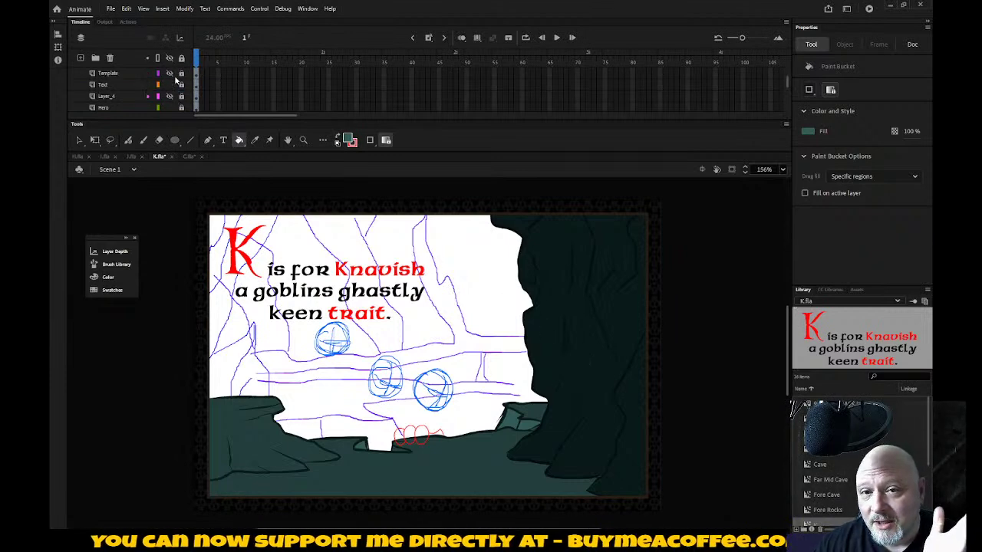
pyautogui.click(132, 86)
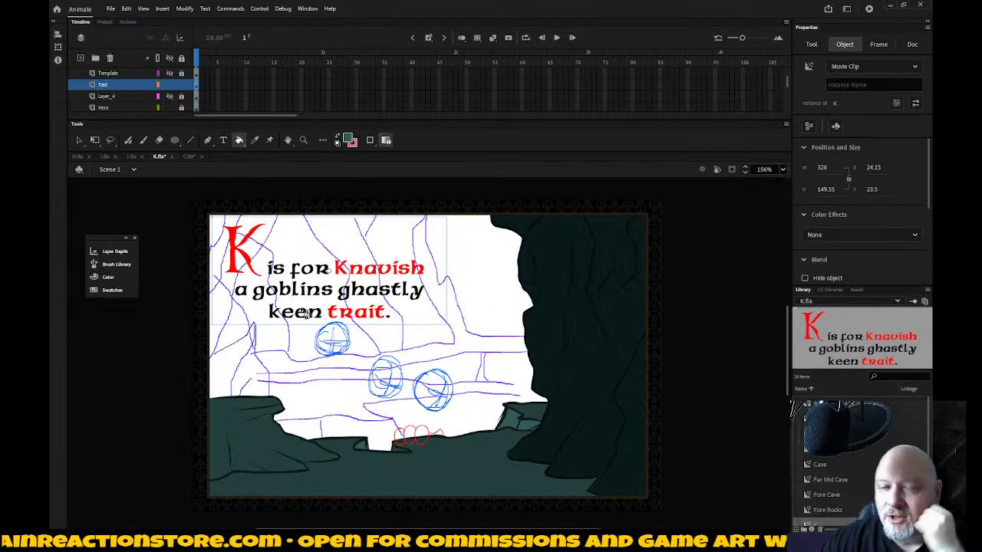
# Step: Unlock the Goblins layer for selecting its sketches, and lock the Text layer against accidental selection
pyautogui.scroll(-3, 161, 90)
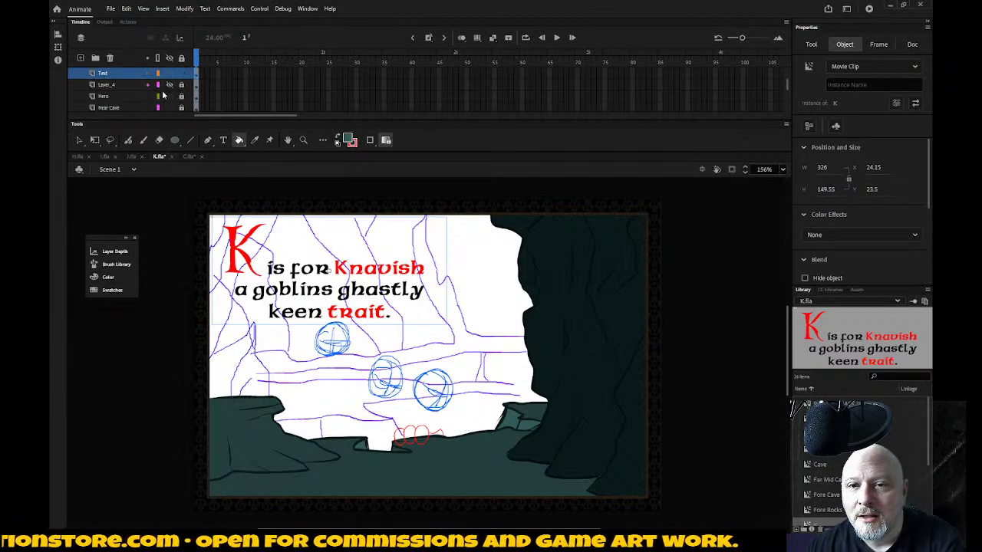
pyautogui.click(182, 99)
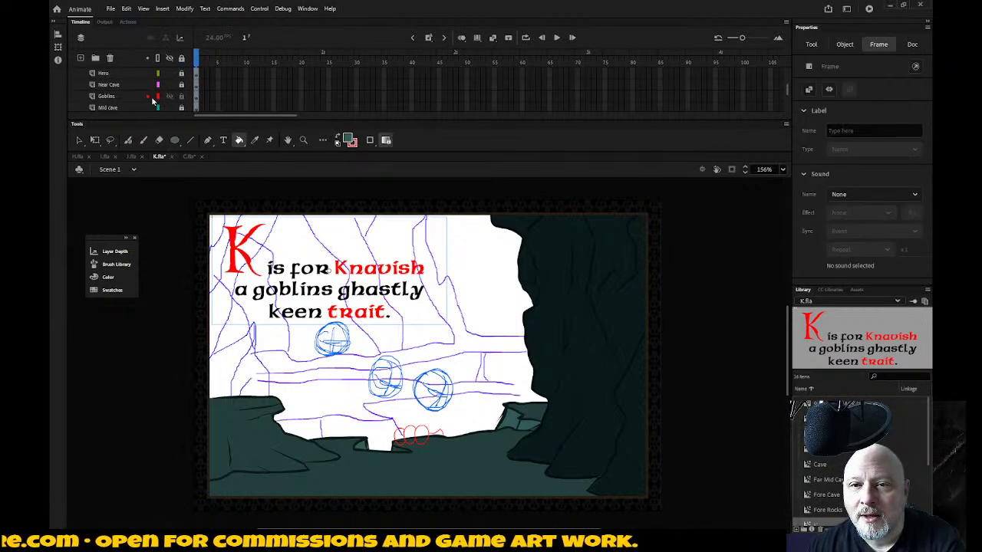
pyautogui.click(126, 97)
pyautogui.click(302, 368)
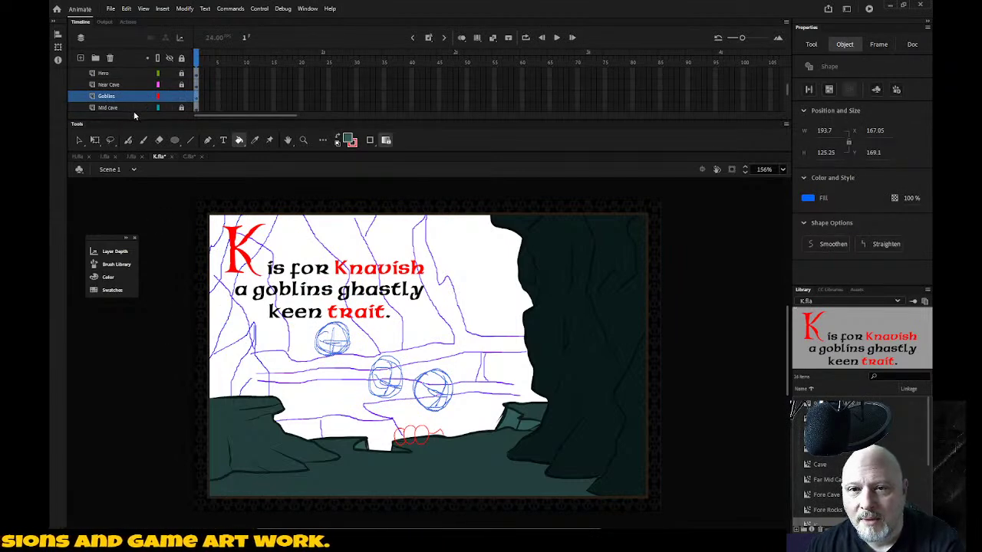
pyautogui.click(166, 257)
pyautogui.click(79, 139)
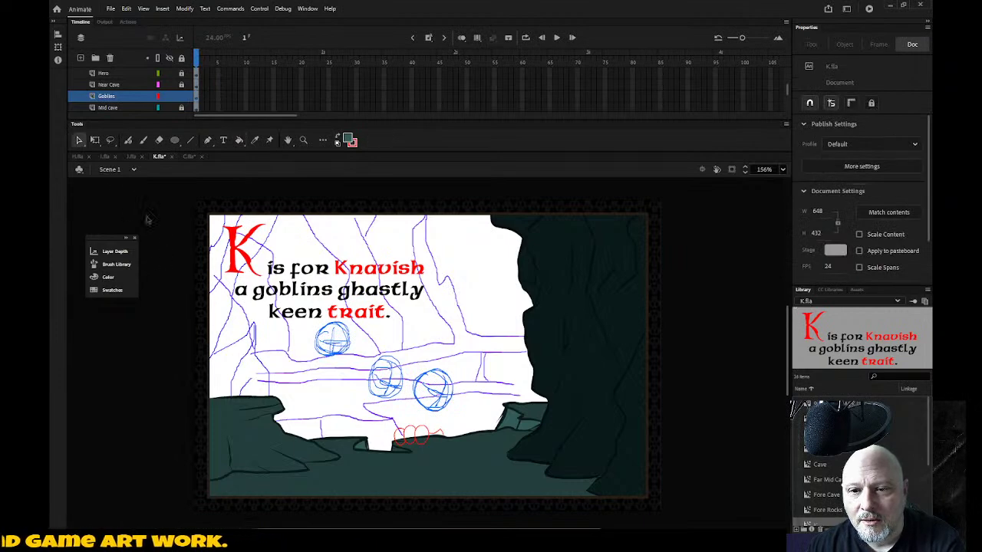
pyautogui.moveTo(293, 371)
pyautogui.mouseDown()
pyautogui.moveTo(344, 340)
pyautogui.moveTo(365, 304)
pyautogui.mouseUp()
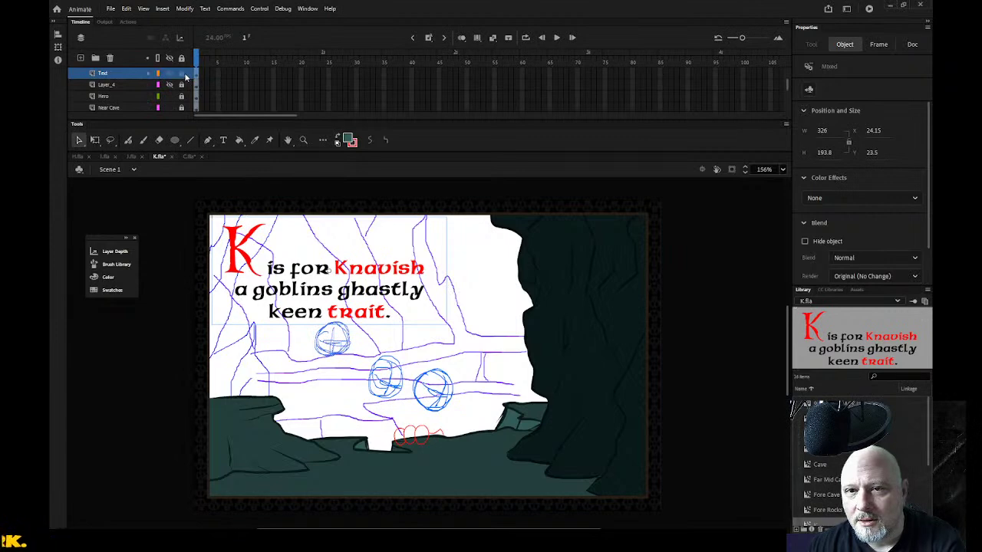
pyautogui.click(185, 76)
pyautogui.scroll(-1, 181, 79)
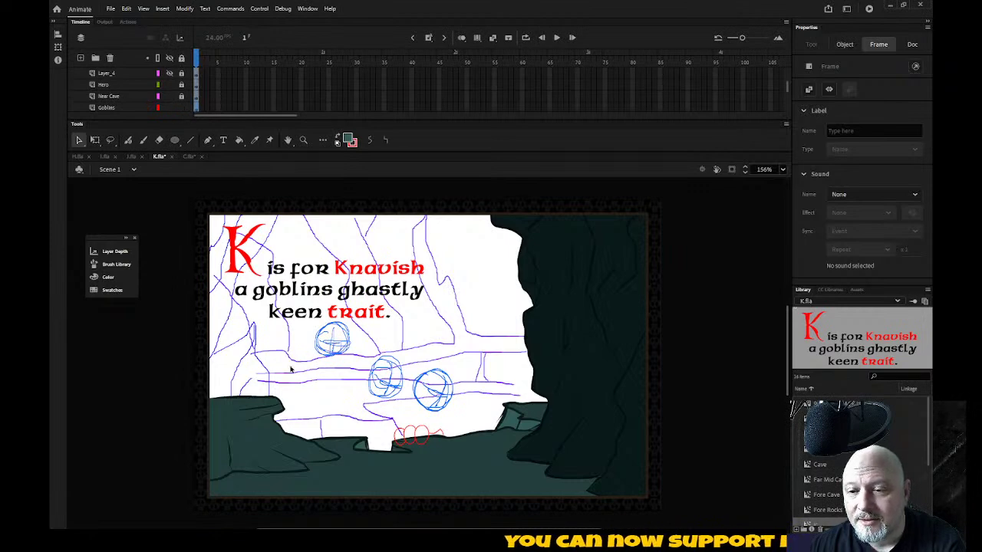
# Step: Move the uppermost goblin head sketch onto the upper ledge near the right wall, and delete the lower-right head sketch
pyautogui.moveTo(291, 370); pyautogui.dragTo(366, 313)
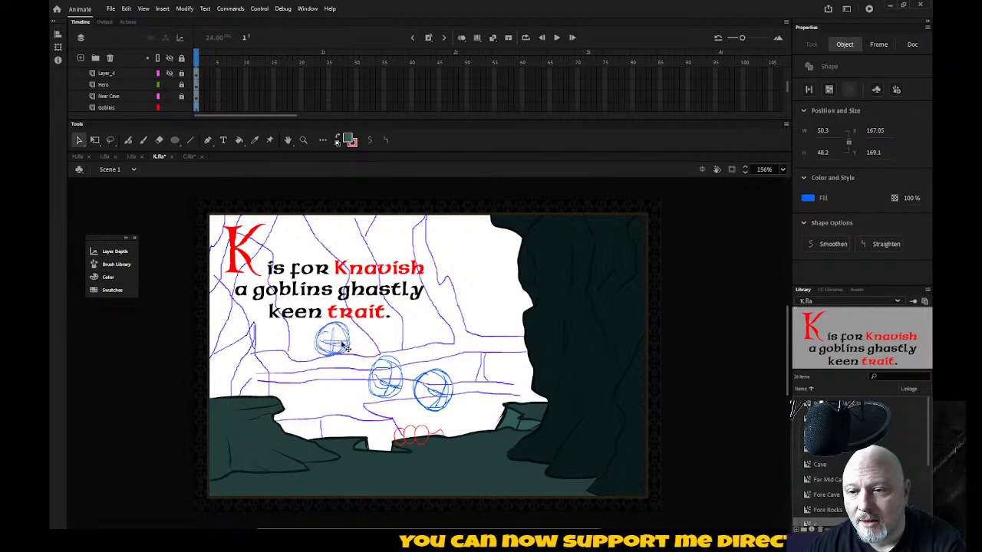
pyautogui.moveTo(336, 356); pyautogui.dragTo(470, 342)
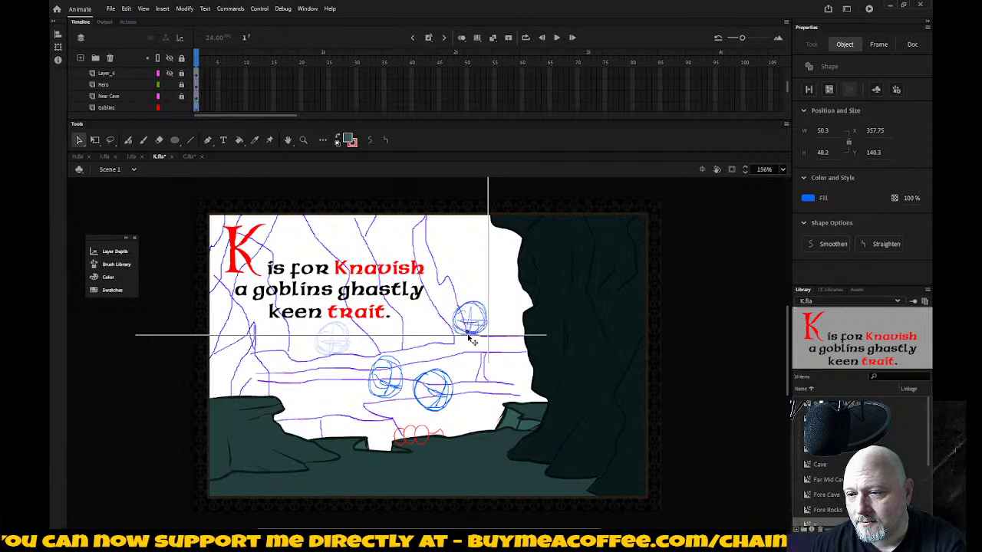
pyautogui.moveTo(470, 340); pyautogui.dragTo(471, 342)
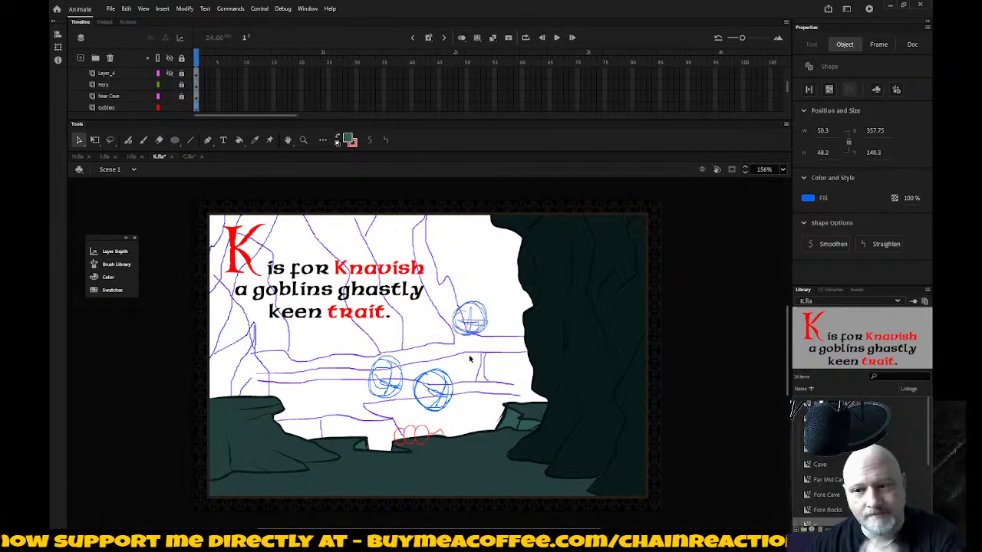
pyautogui.moveTo(478, 364); pyautogui.dragTo(409, 418)
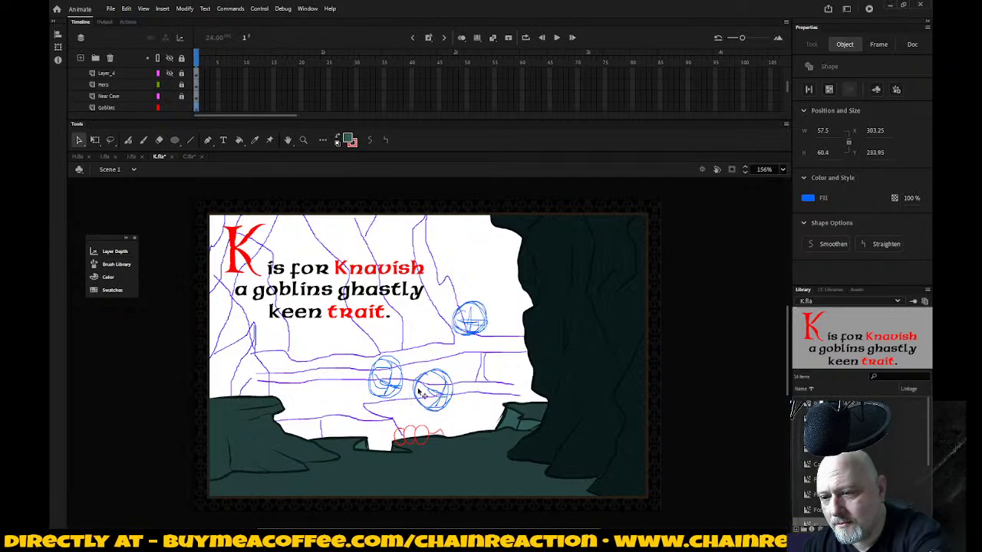
pyautogui.press('Delete')
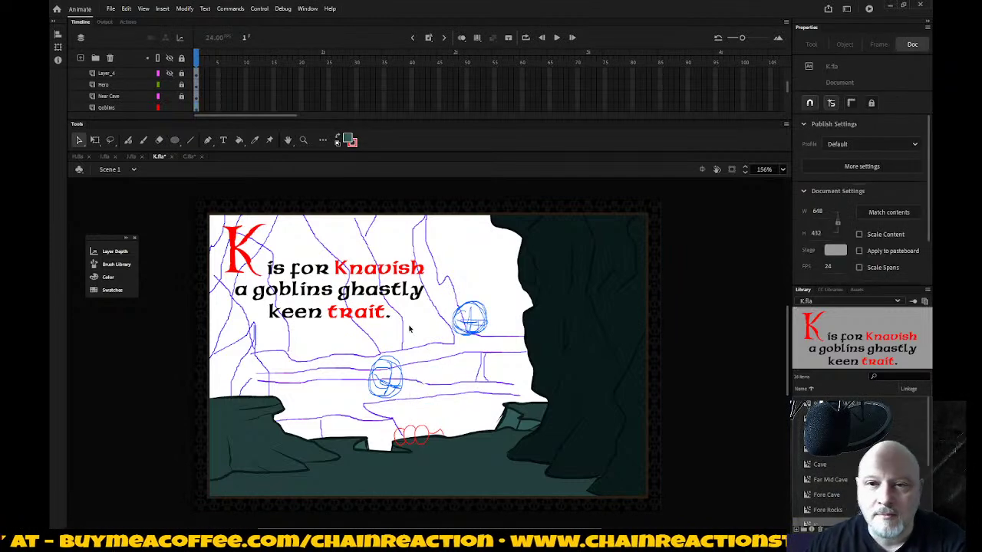
# Step: Draw a circle with a bright green stroke and no fill on the Goblins layer, just right of the remaining lower goblin head
pyautogui.click(175, 142)
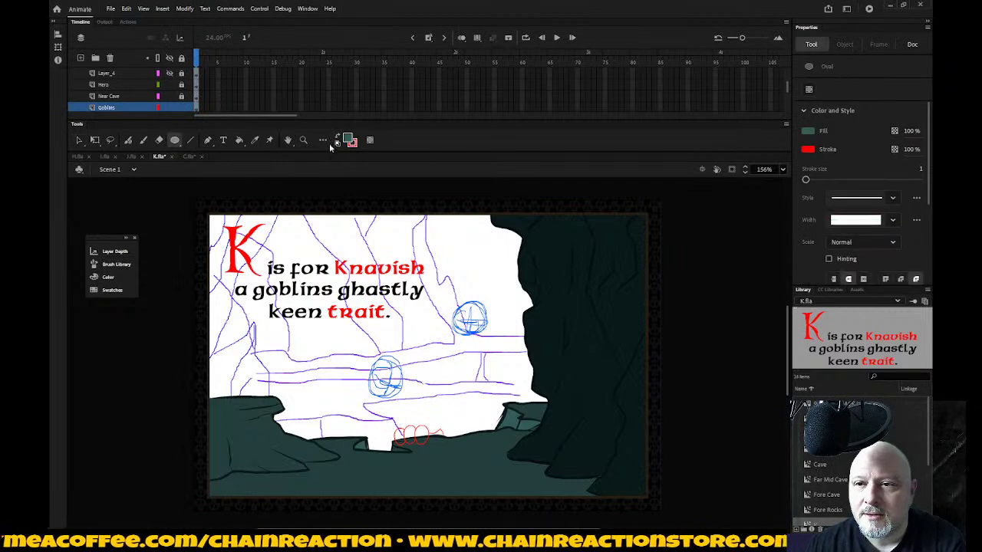
pyautogui.click(355, 144)
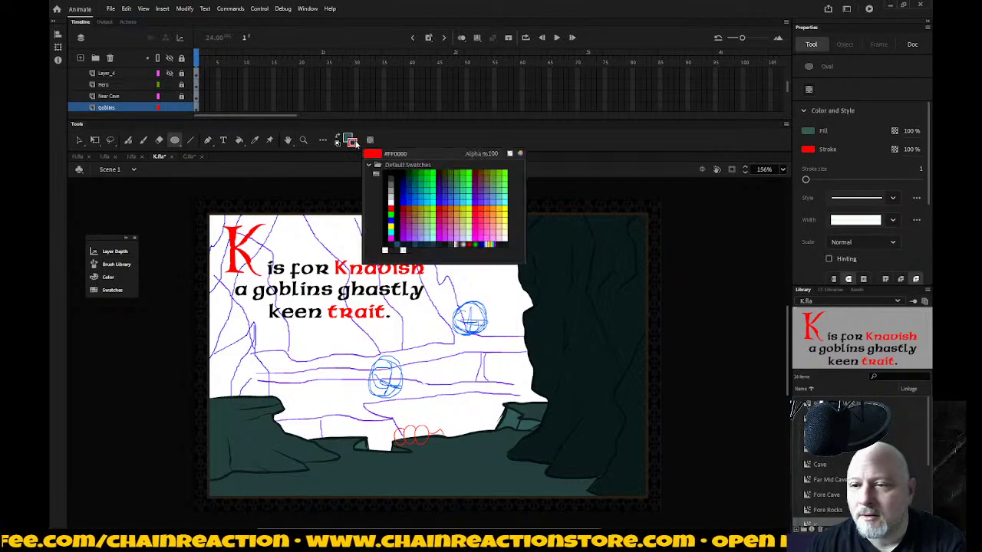
pyautogui.click(433, 173)
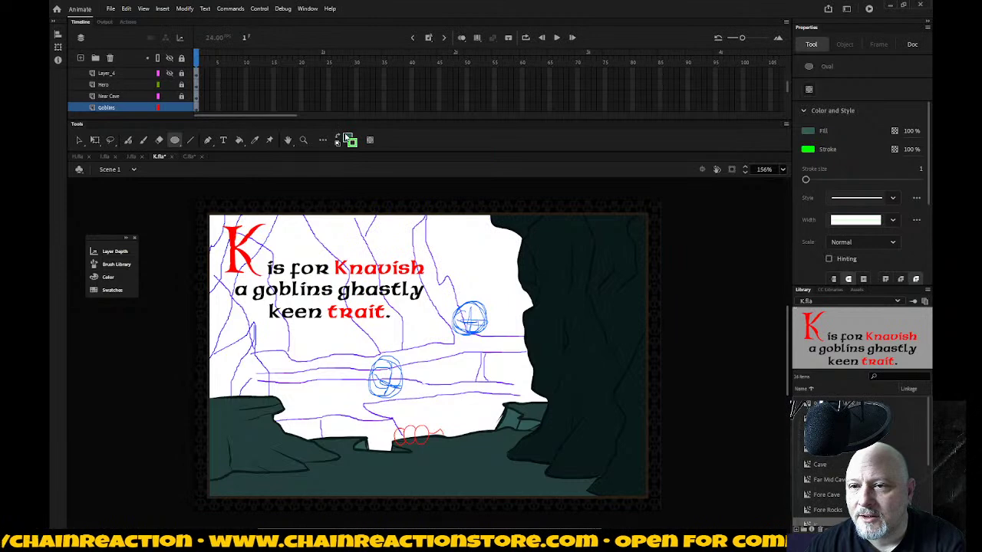
pyautogui.click(346, 138)
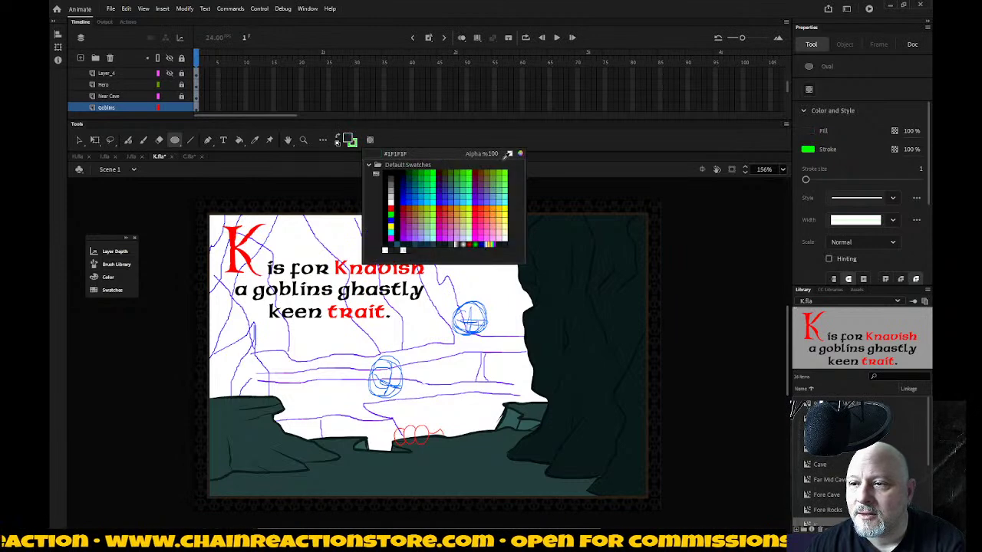
pyautogui.click(510, 154)
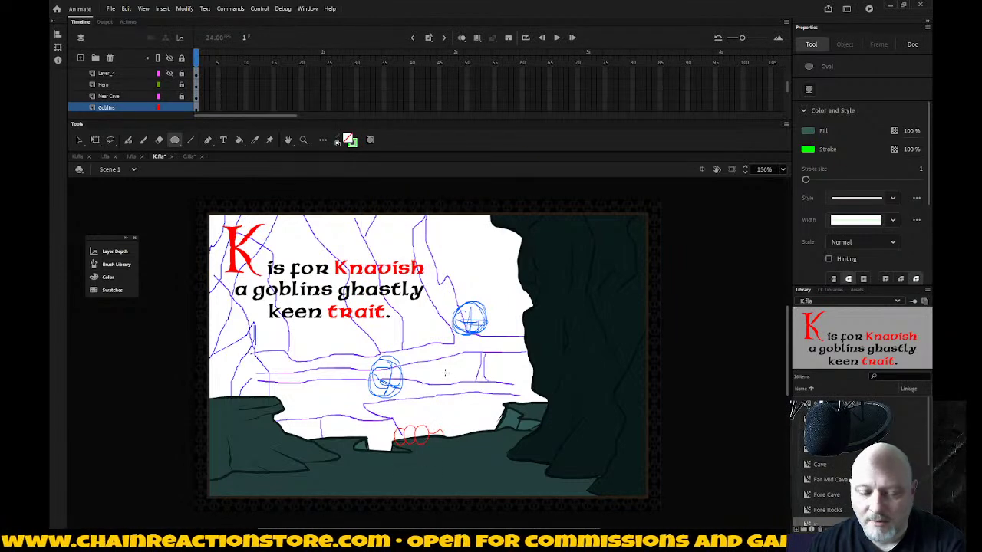
pyautogui.moveTo(430, 361); pyautogui.dragTo(477, 406)
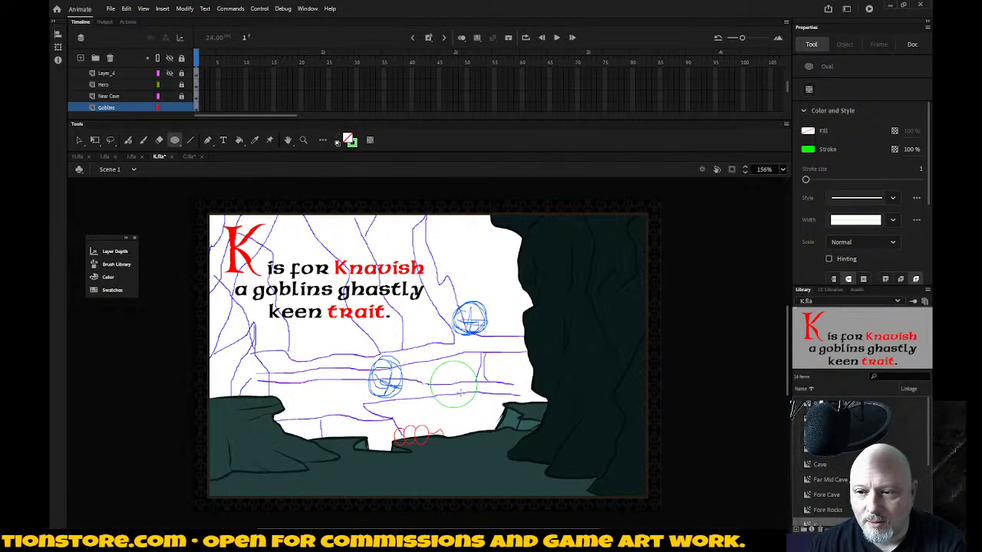
# Step: Shrink the bright green circle to about 56 wide, and stretch its lower edge slightly downward
pyautogui.click(78, 139)
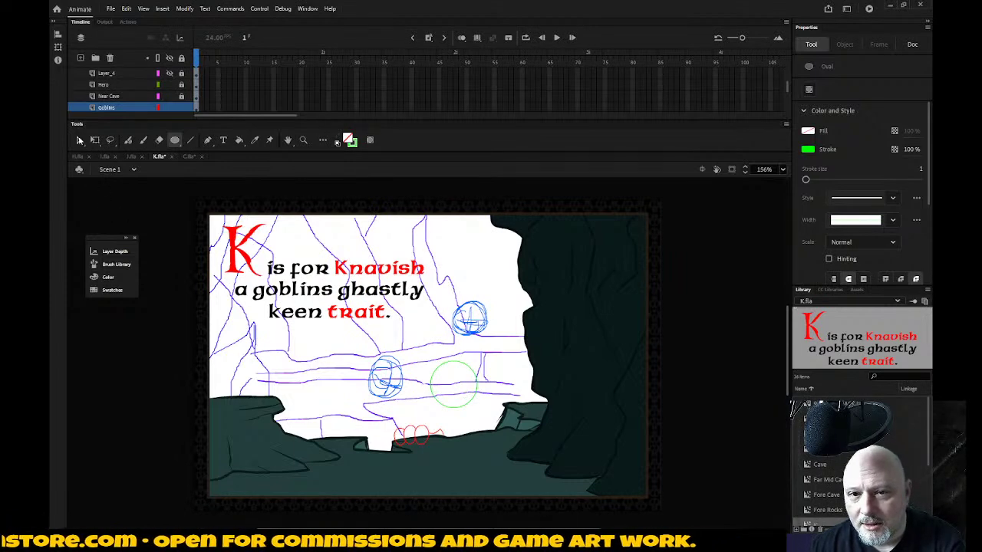
pyautogui.click(471, 369)
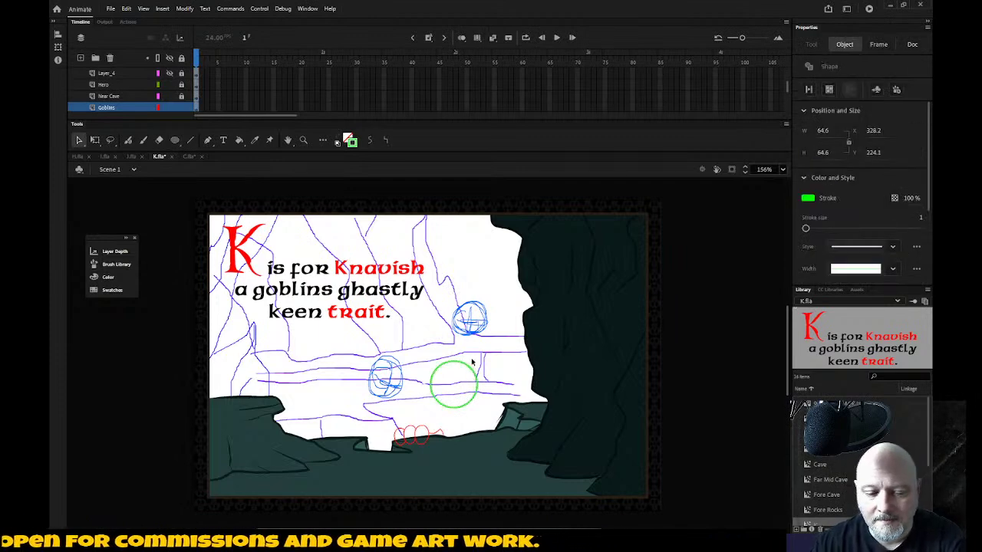
pyautogui.press('q')
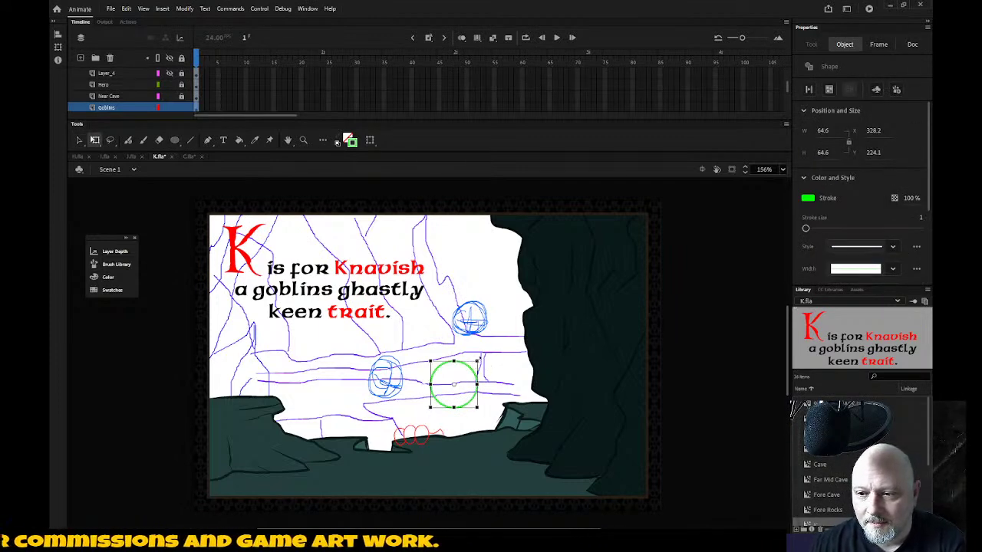
pyautogui.moveTo(477, 360); pyautogui.dragTo(477, 367)
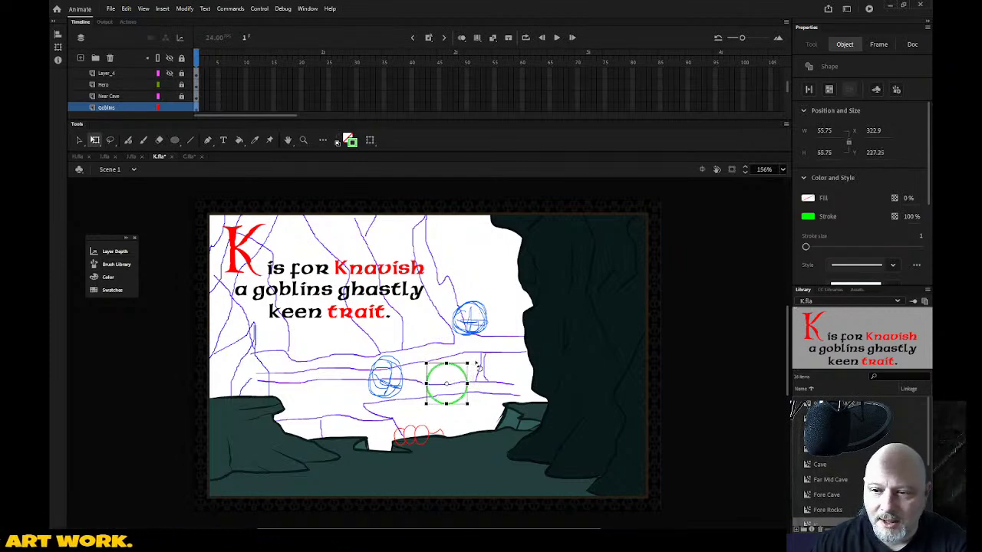
pyautogui.click(459, 419)
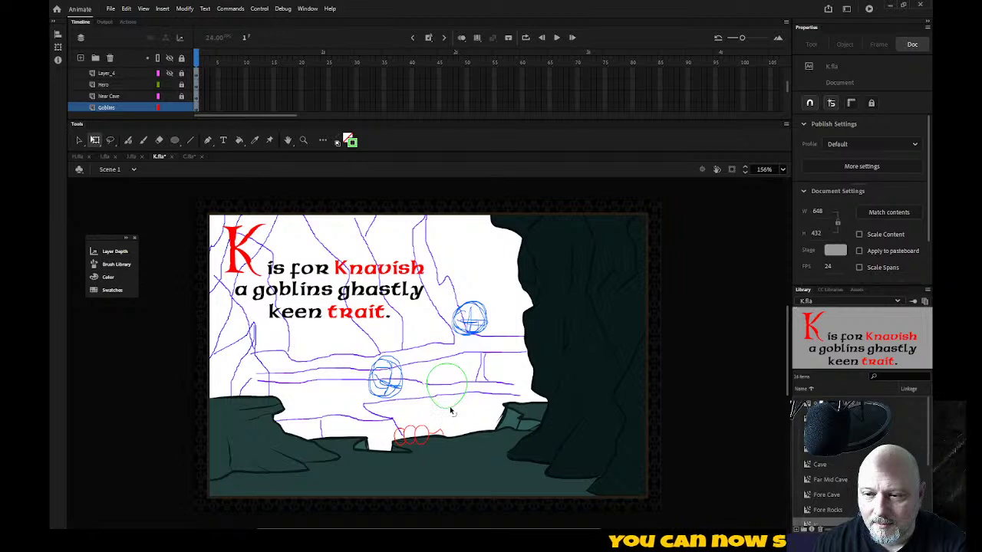
# Step: Draw a slightly curved, near-vertical green centre line from the top to the base of the green head circle
pyautogui.click(191, 141)
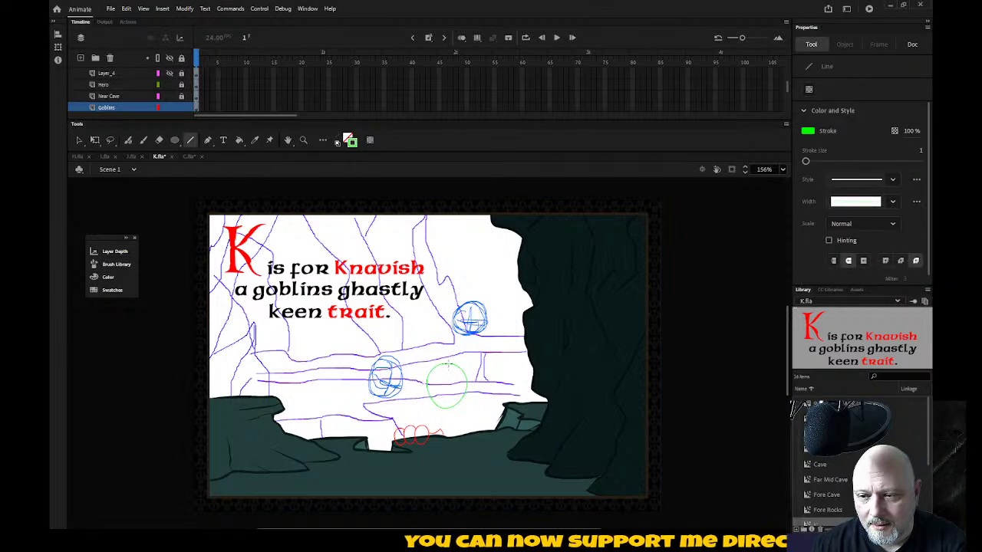
pyautogui.moveTo(447, 364); pyautogui.dragTo(444, 411)
pyautogui.press('v')
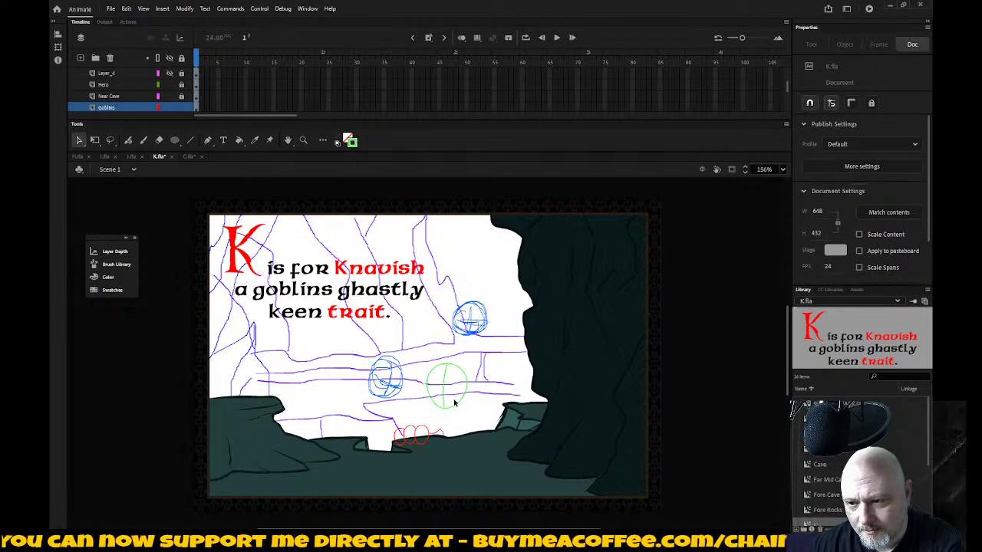
# Step: Replace the remaining lower blue head sketch with a green circle about 54 wide, just left of the existing green head
pyautogui.moveTo(339, 338); pyautogui.dragTo(413, 406)
pyautogui.press('Delete')
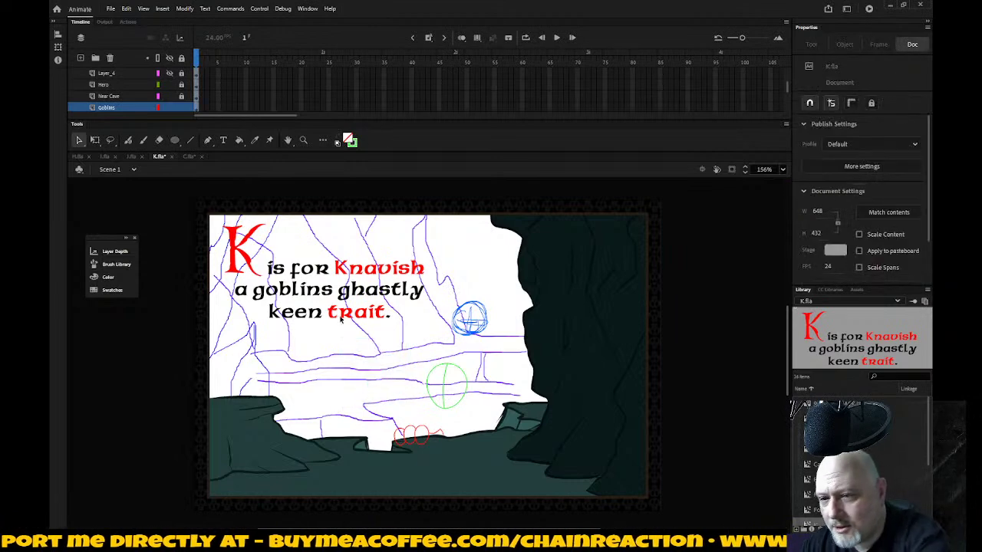
pyautogui.press('o')
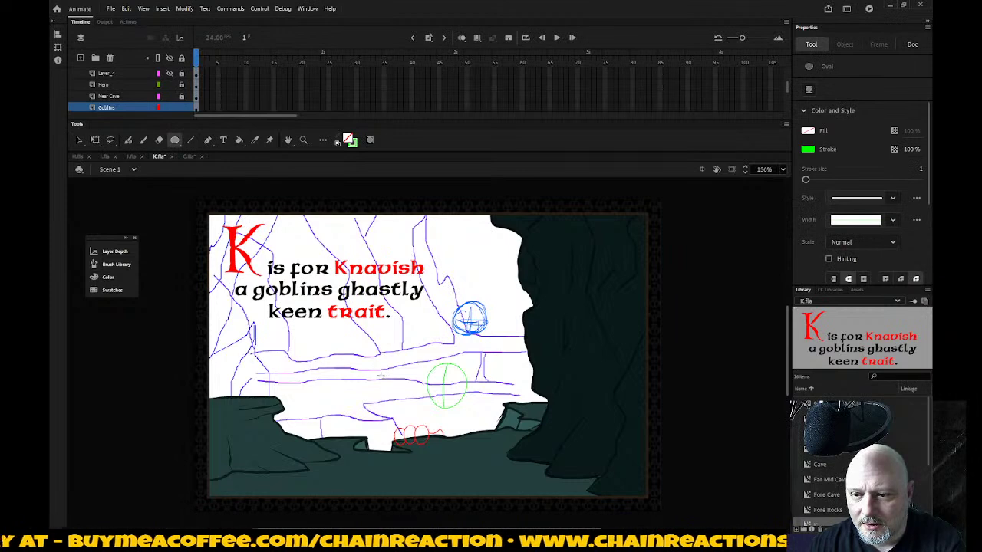
pyautogui.moveTo(379, 371); pyautogui.dragTo(421, 411)
pyautogui.press('v')
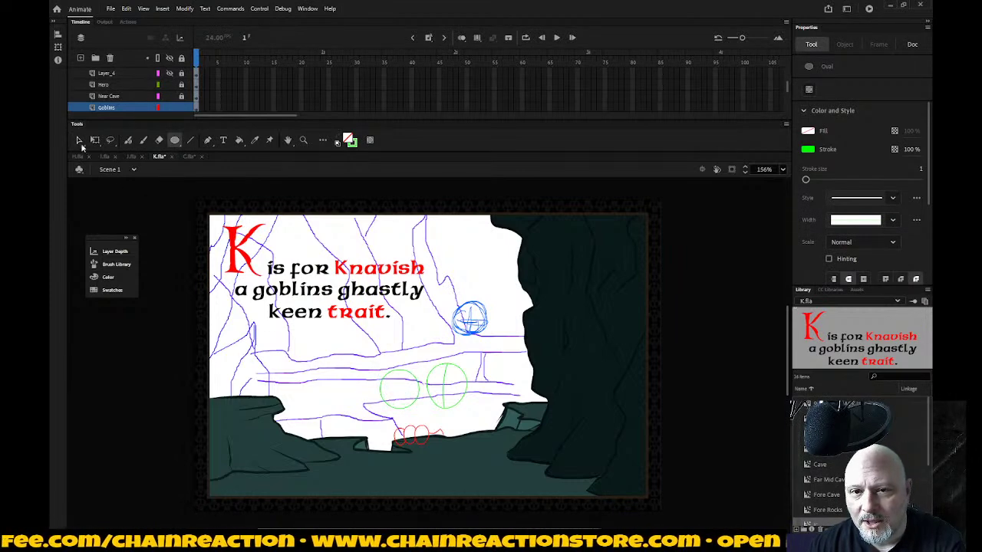
pyautogui.moveTo(401, 374); pyautogui.dragTo(398, 371)
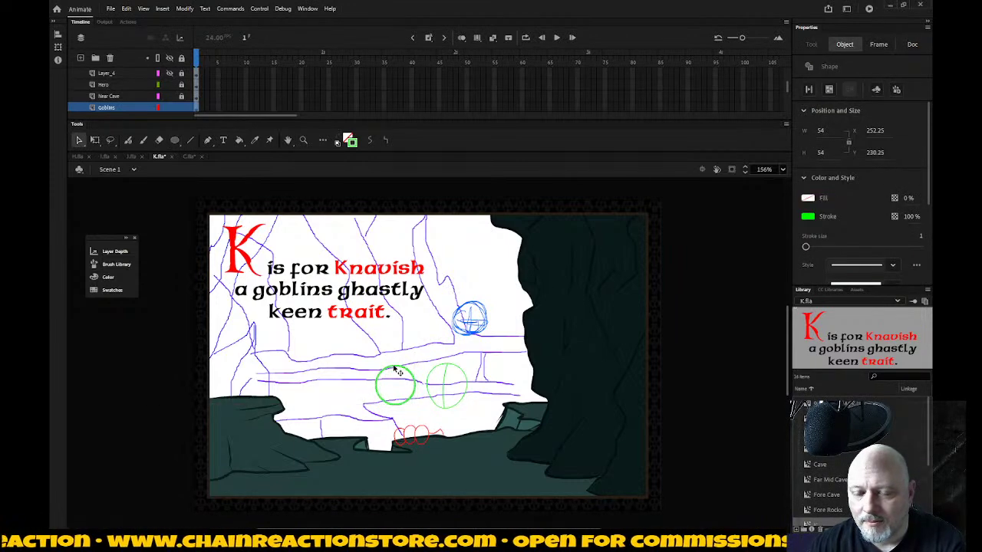
pyautogui.press('q')
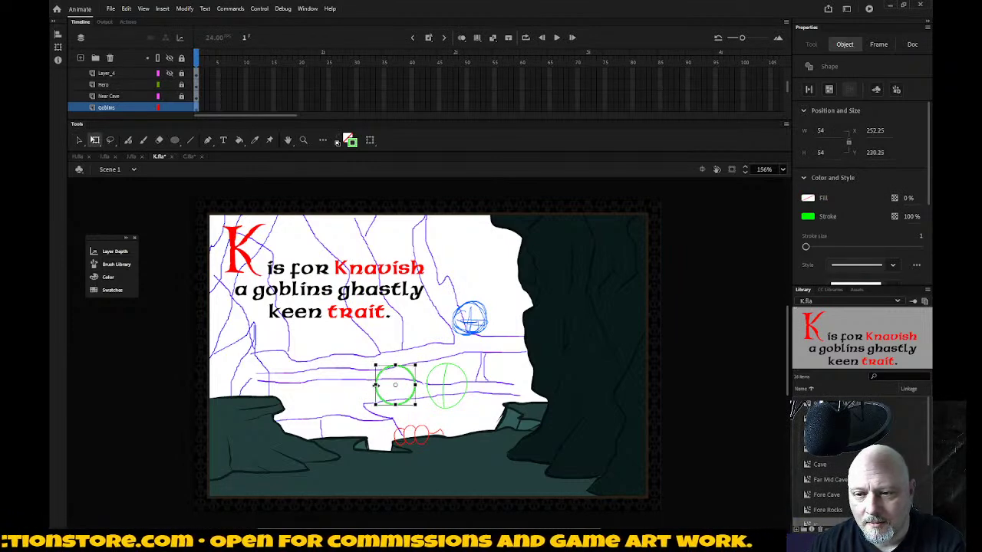
pyautogui.moveTo(376, 385); pyautogui.dragTo(395, 365)
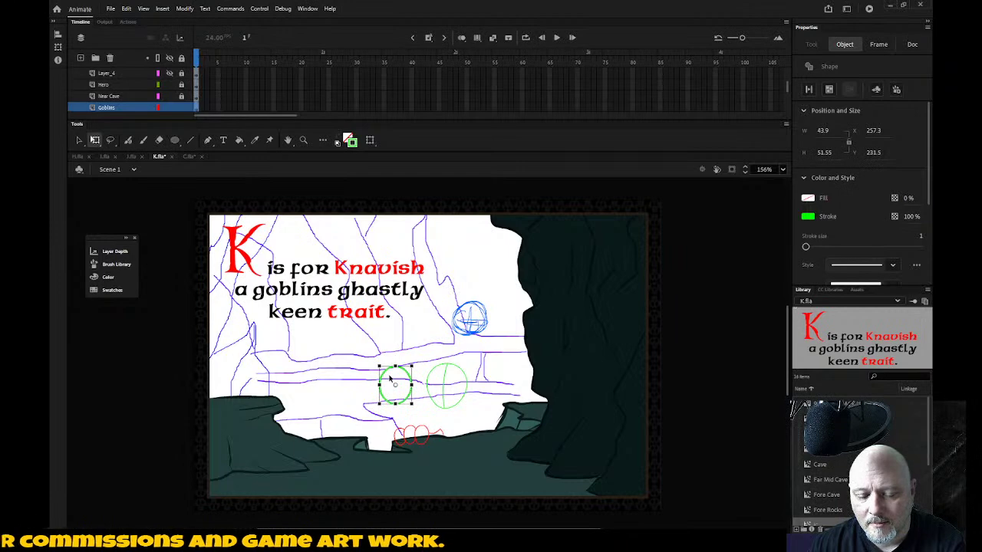
pyautogui.hotkey('ctrl', 'z')
pyautogui.hotkey('ctrl', 'z')
pyautogui.hotkey('ctrl', 'z')
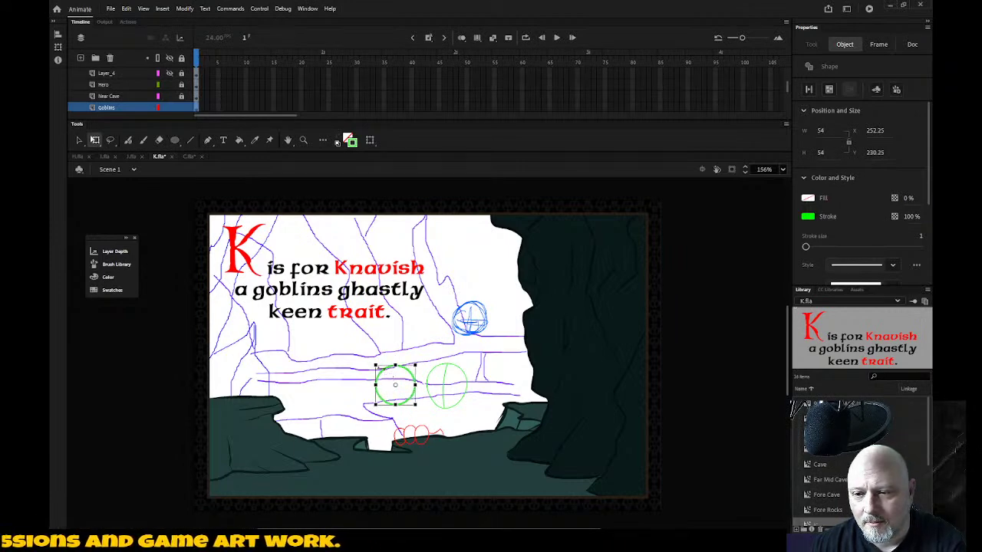
# Step: Adjust the document's snapping options and enlarge the lower-left green circle to about 60 by 60
pyautogui.click(911, 44)
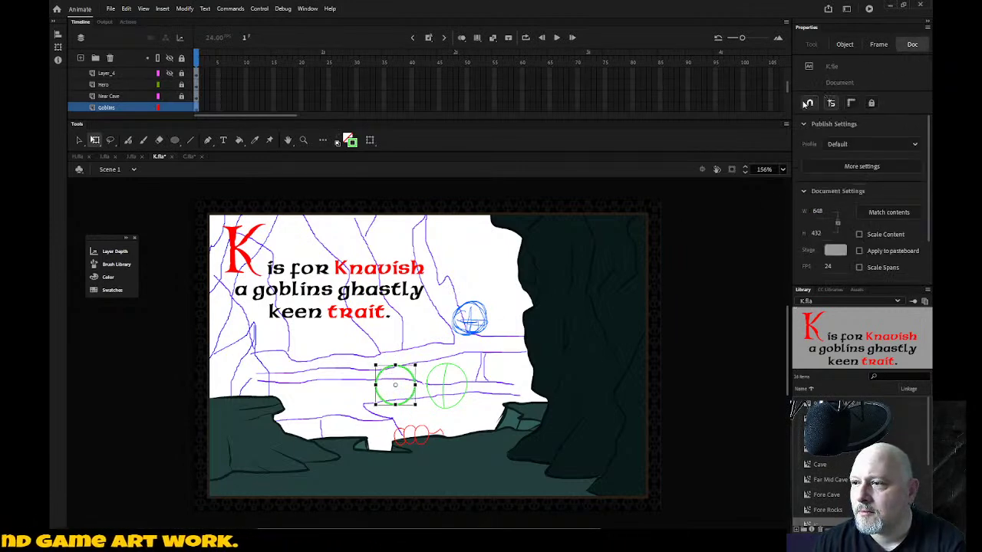
pyautogui.click(831, 102)
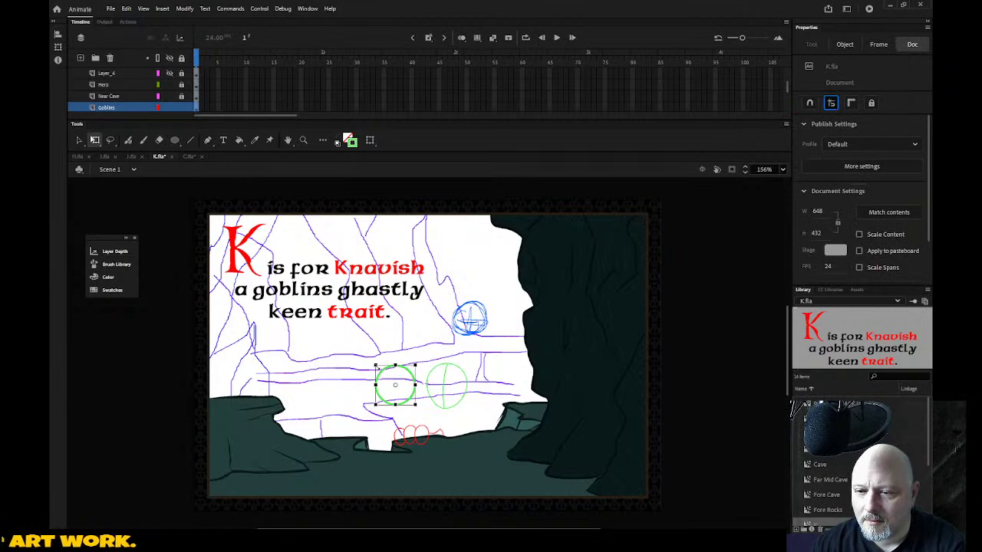
pyautogui.moveTo(375, 366); pyautogui.dragTo(373, 362)
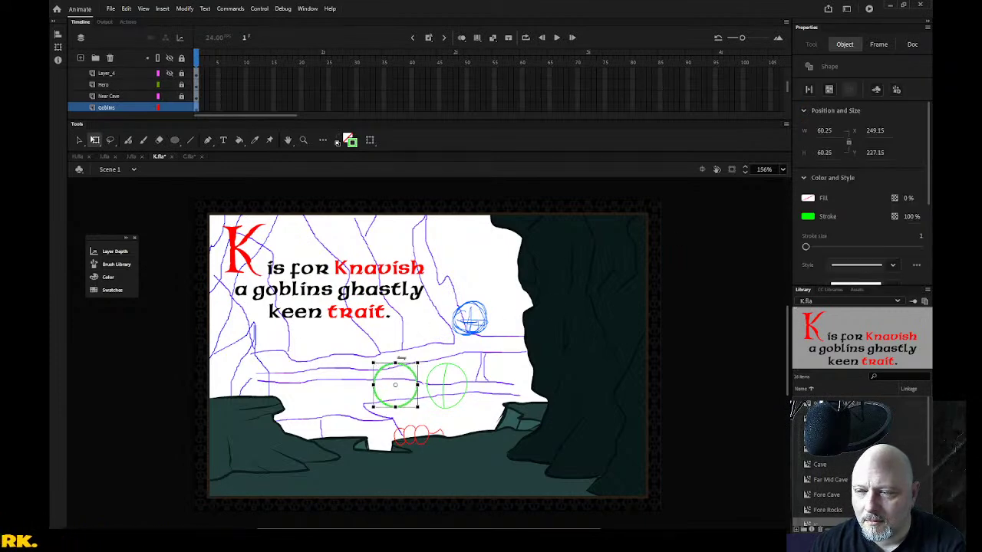
pyautogui.click(912, 44)
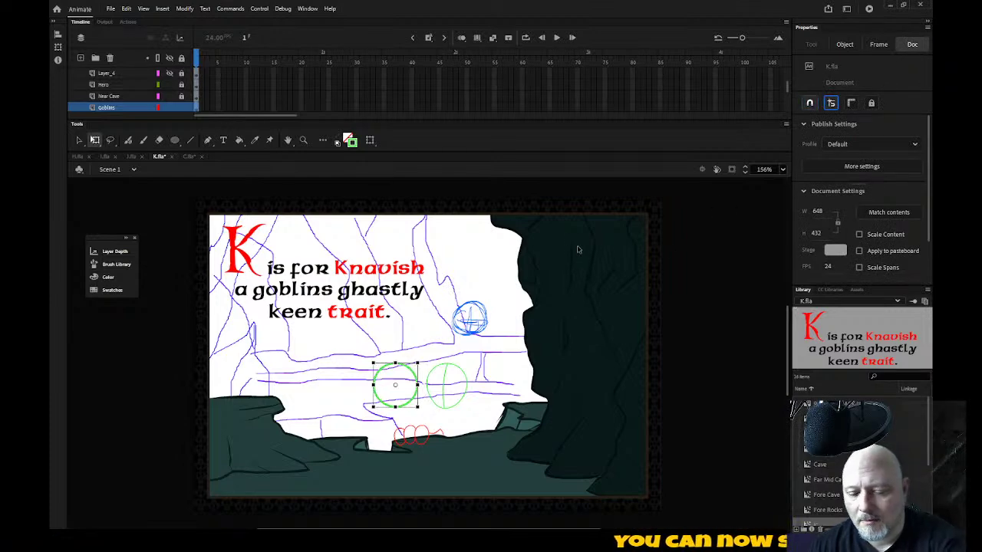
# Step: Draw a slightly bent, near-vertical green centre line through the lower-left green circle
pyautogui.press('n')
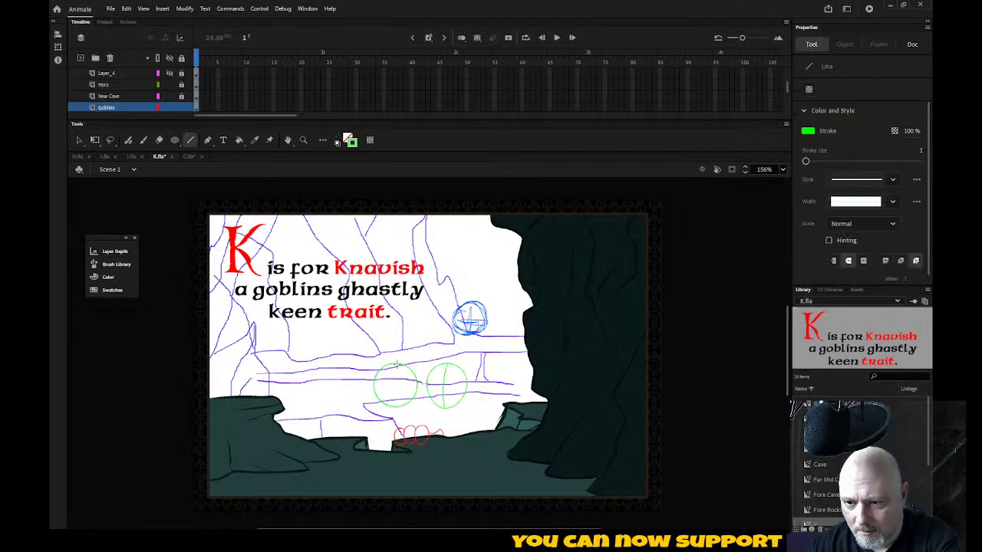
pyautogui.moveTo(397, 366); pyautogui.dragTo(394, 406)
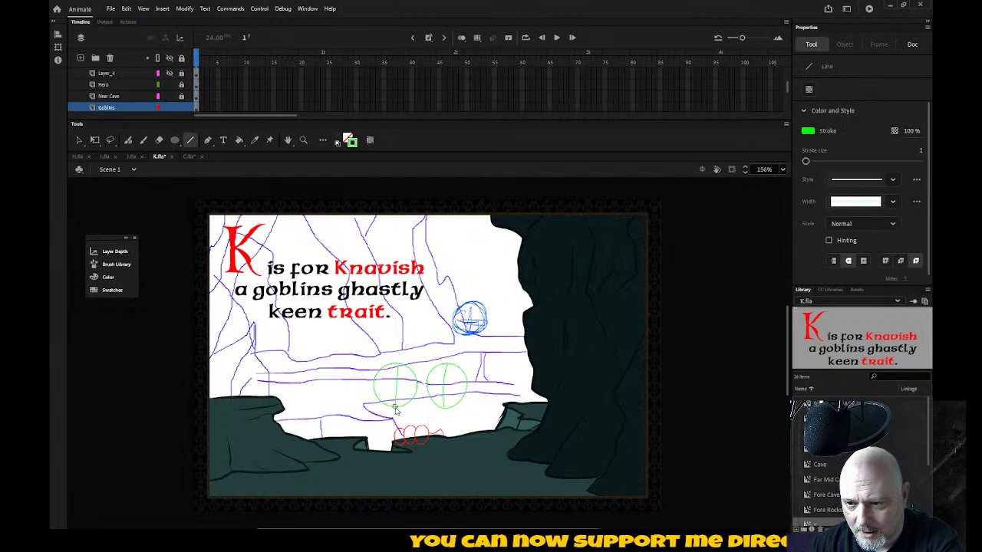
pyautogui.press('v')
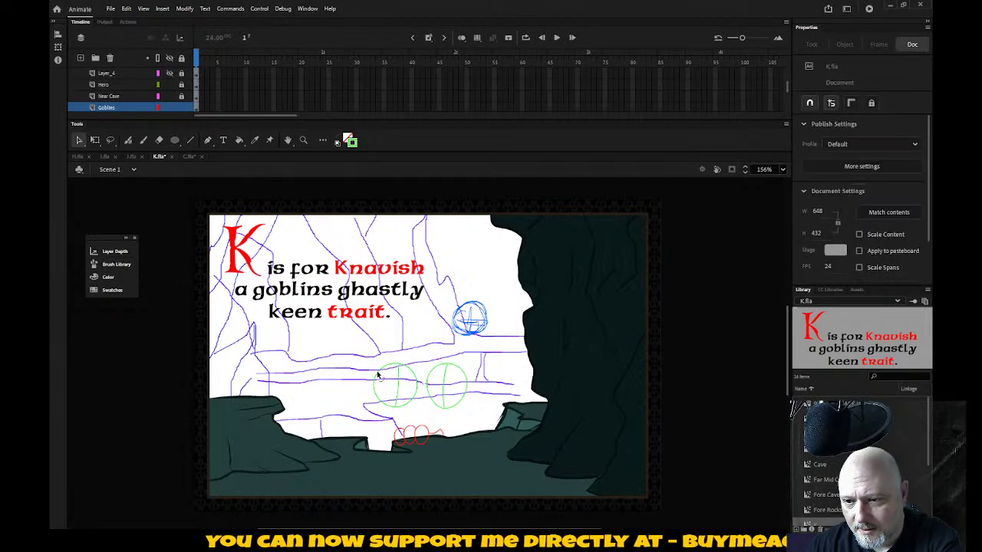
# Step: Nudge the lower-left green head away from its neighbour towards the left wall, and shrink it to about 55 by 55
pyautogui.click(378, 375)
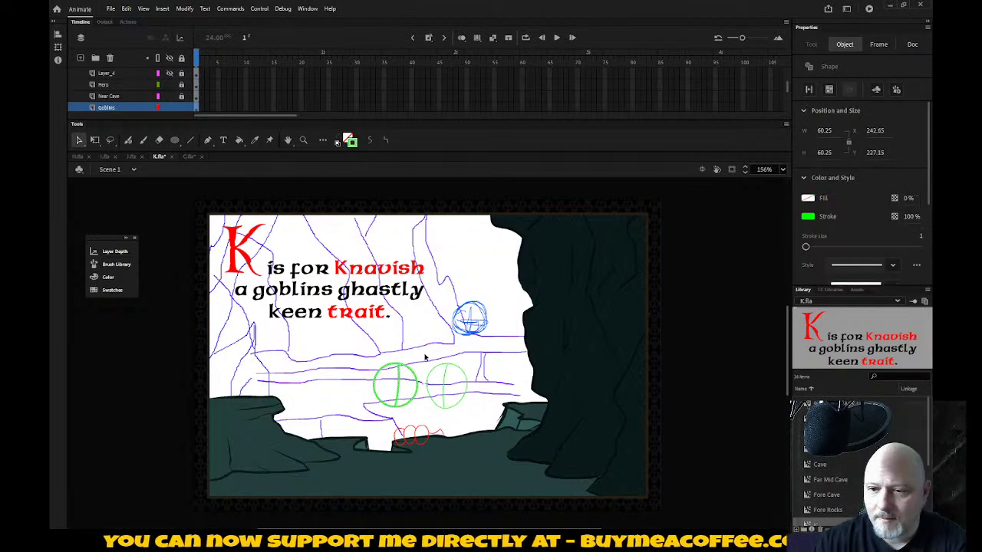
pyautogui.press('Left')
pyautogui.press('Left')
pyautogui.press('Left')
pyautogui.press('Left')
pyautogui.press('Left')
pyautogui.press('Left')
pyautogui.press('Left')
pyautogui.press('Left')
pyautogui.press('Left')
pyautogui.press('Left')
pyautogui.press('Left')
pyautogui.press('Left')
pyautogui.press('q')
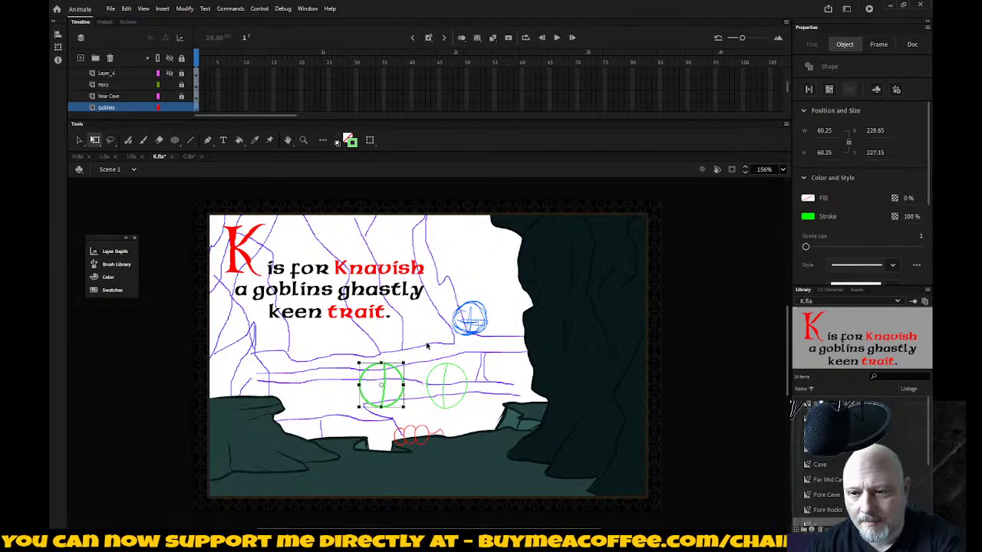
pyautogui.moveTo(358, 362); pyautogui.dragTo(361, 364)
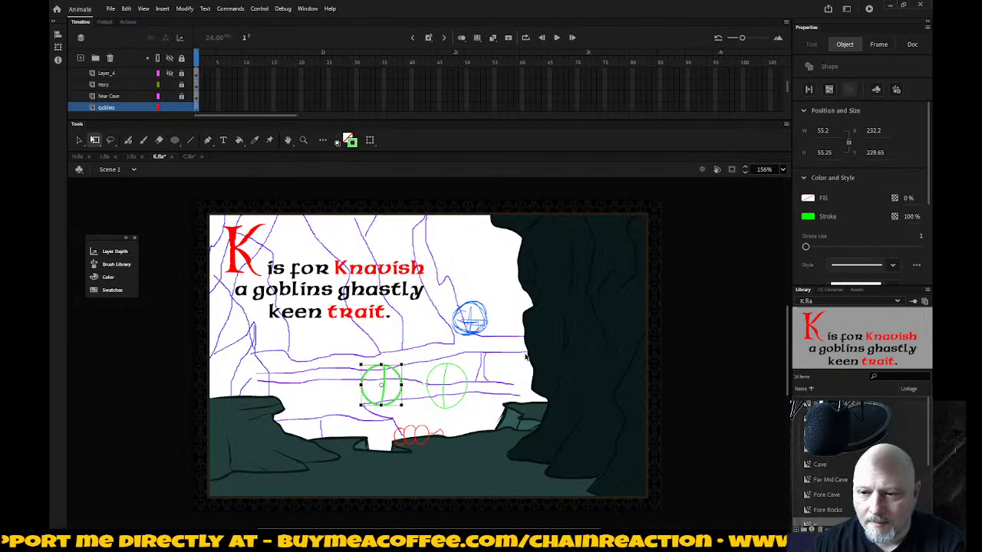
pyautogui.click(485, 425)
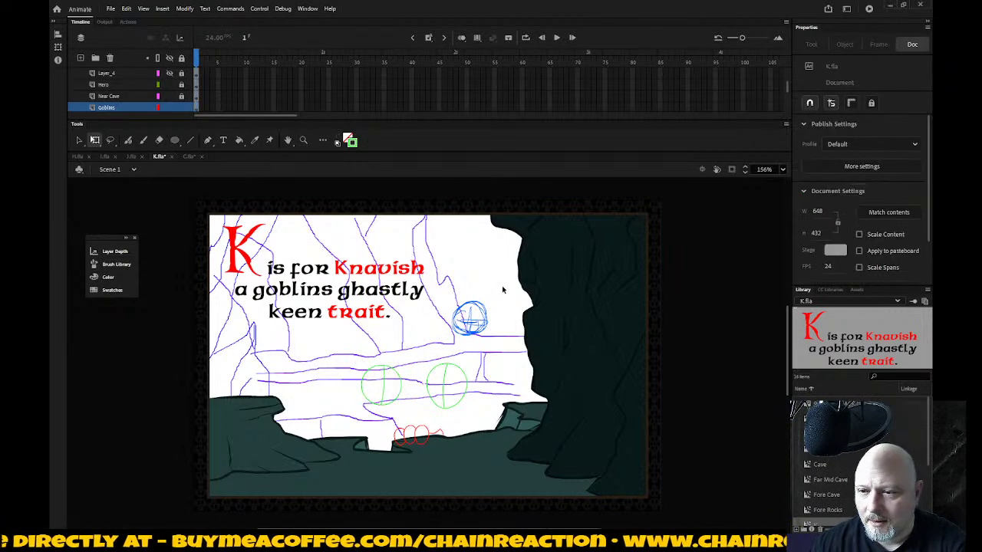
# Step: Replace the blue head sketch on the upper ledge with an unfilled bright green circle of similar size
pyautogui.moveTo(502, 289); pyautogui.dragTo(450, 338)
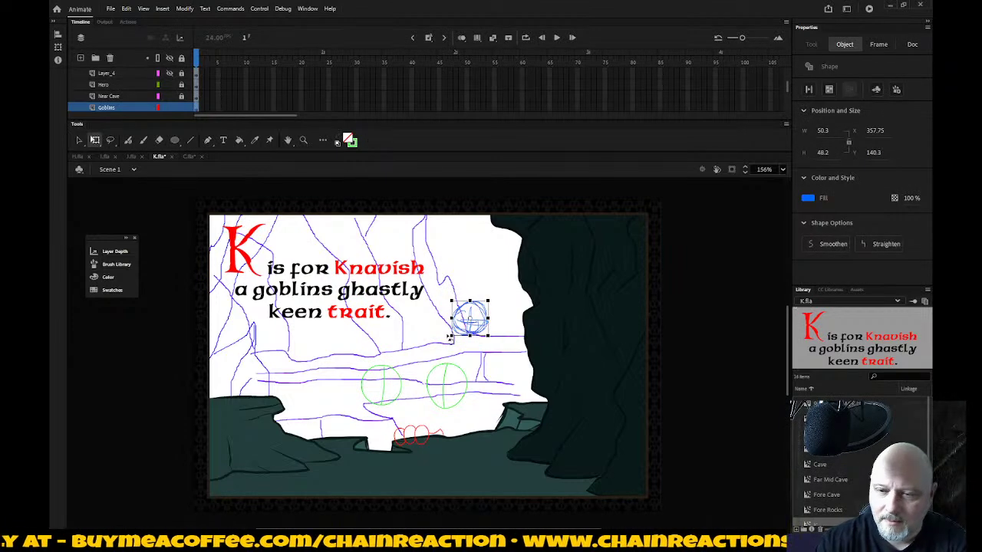
pyautogui.press('Delete')
pyautogui.click(175, 140)
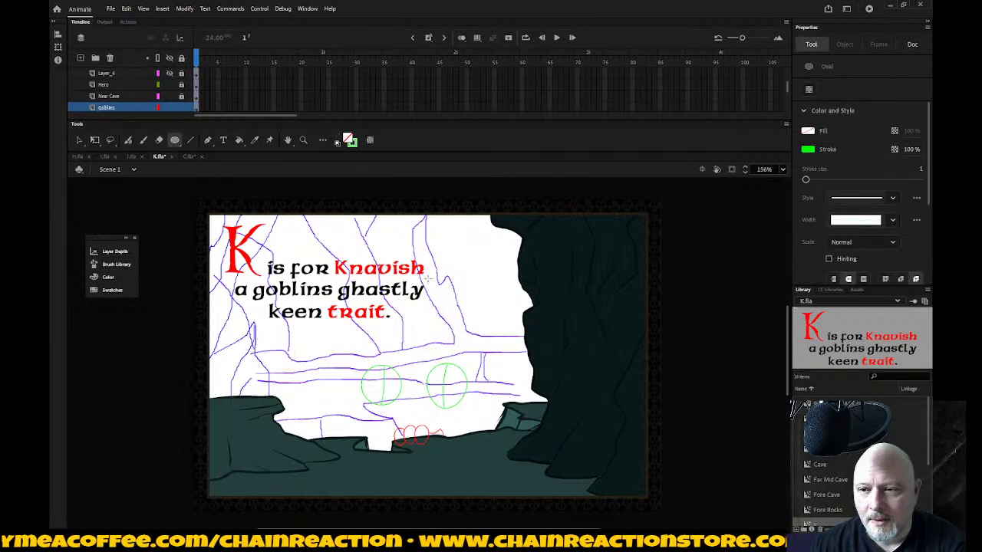
pyautogui.moveTo(455, 298); pyautogui.dragTo(495, 342)
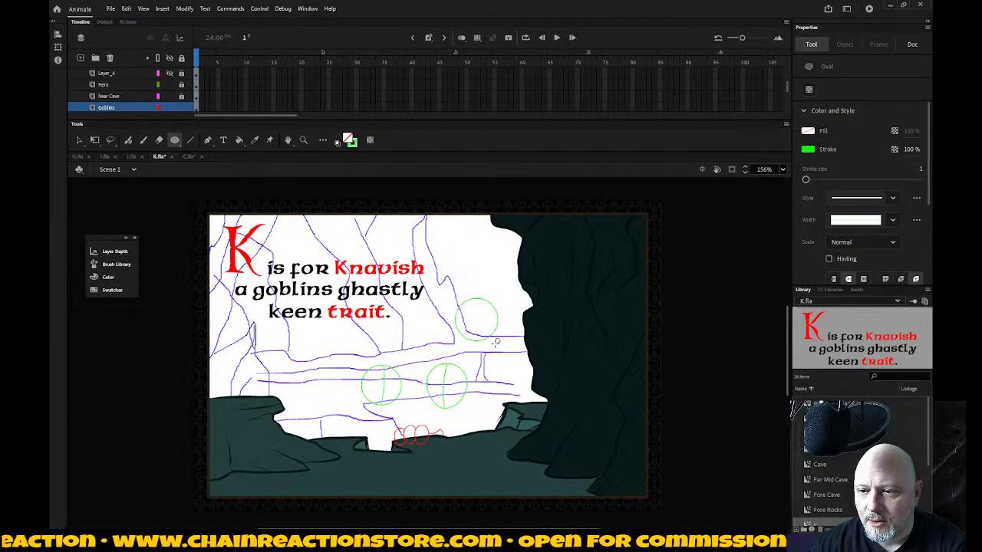
# Step: Draw vertical and horizontal guide lines across the upper ledge head, and downward-bowed eye lines across the two lower heads
pyautogui.click(190, 139)
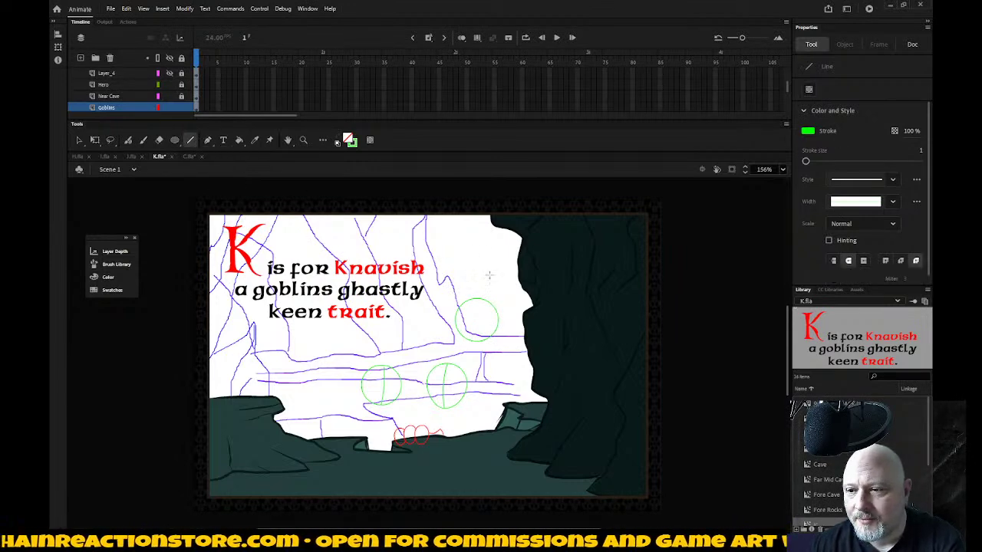
pyautogui.moveTo(477, 299); pyautogui.dragTo(479, 340)
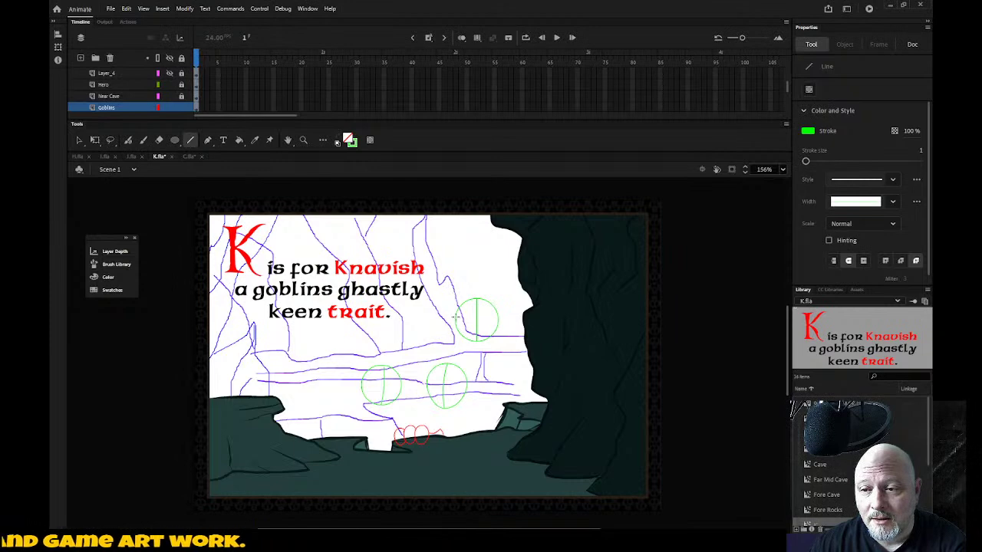
pyautogui.moveTo(456, 314); pyautogui.dragTo(500, 322)
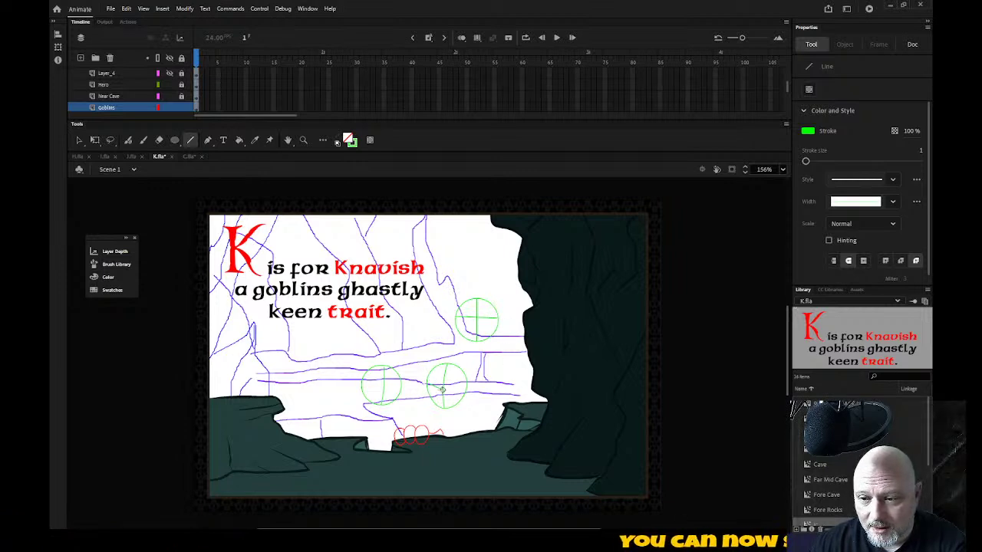
pyautogui.moveTo(447, 386)
pyautogui.mouseDown()
pyautogui.moveTo(465, 386)
pyautogui.moveTo(450, 387)
pyautogui.mouseUp()
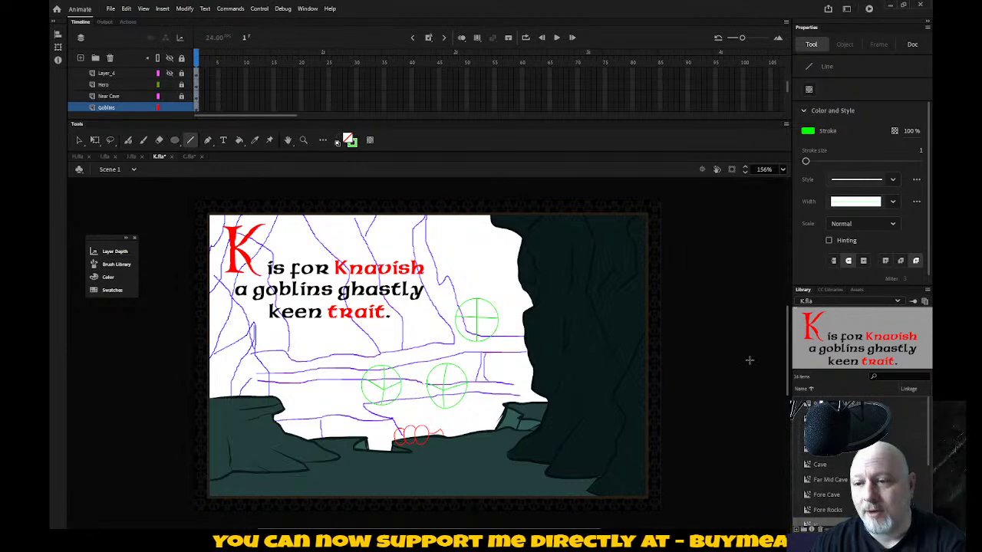
# Step: Bow the horizontal guide line of the upper ledge goblin head slightly downward
pyautogui.press('z')
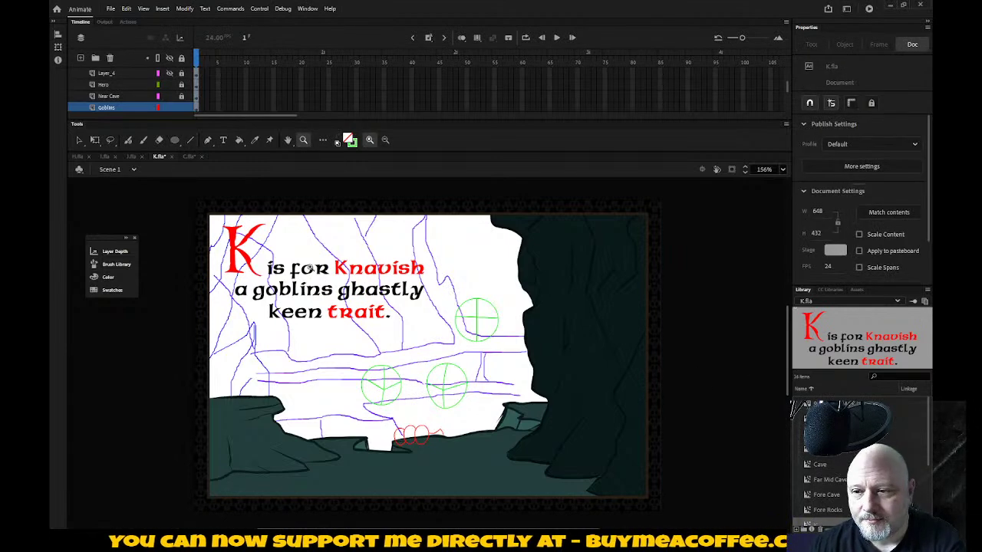
pyautogui.moveTo(309, 265); pyautogui.dragTo(549, 427)
pyautogui.press('v')
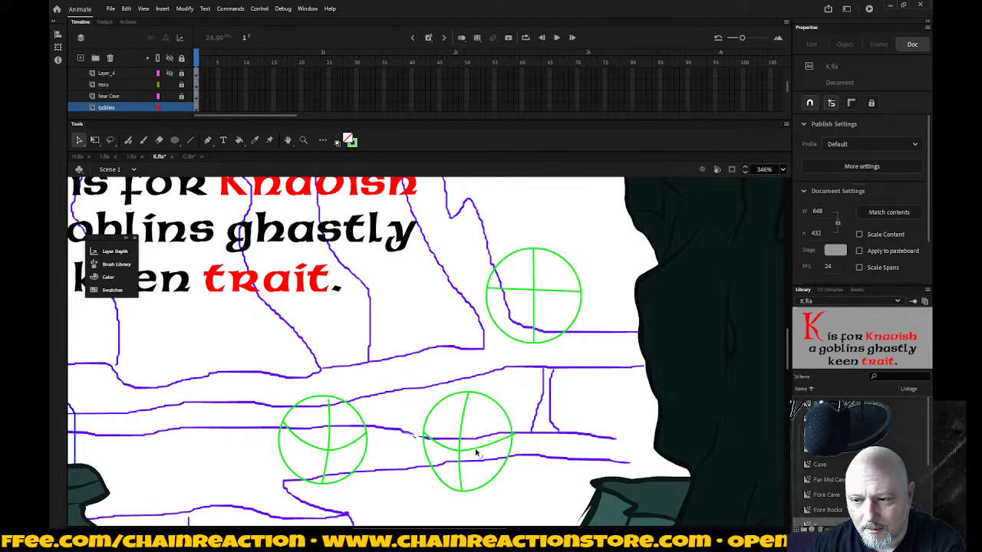
pyautogui.click(534, 443)
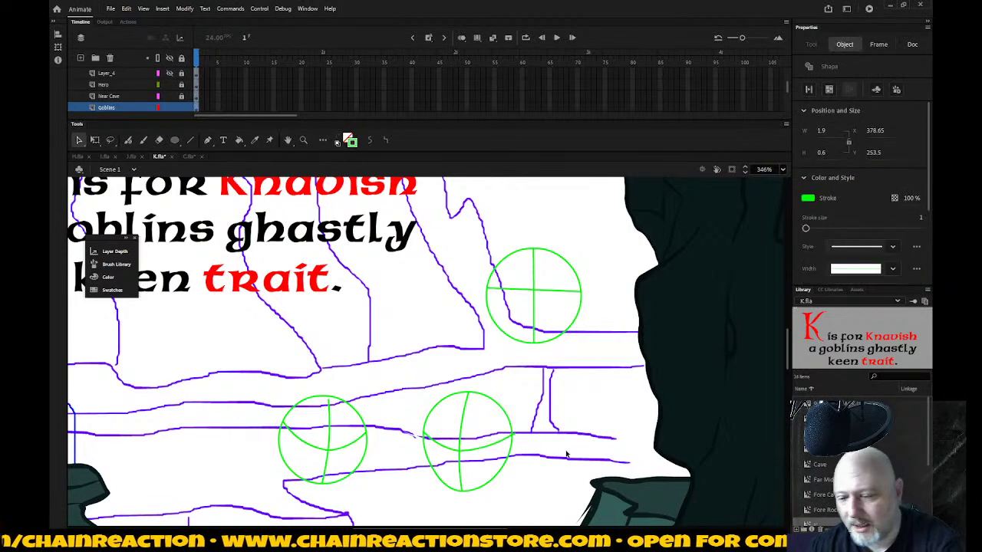
pyautogui.click(541, 293)
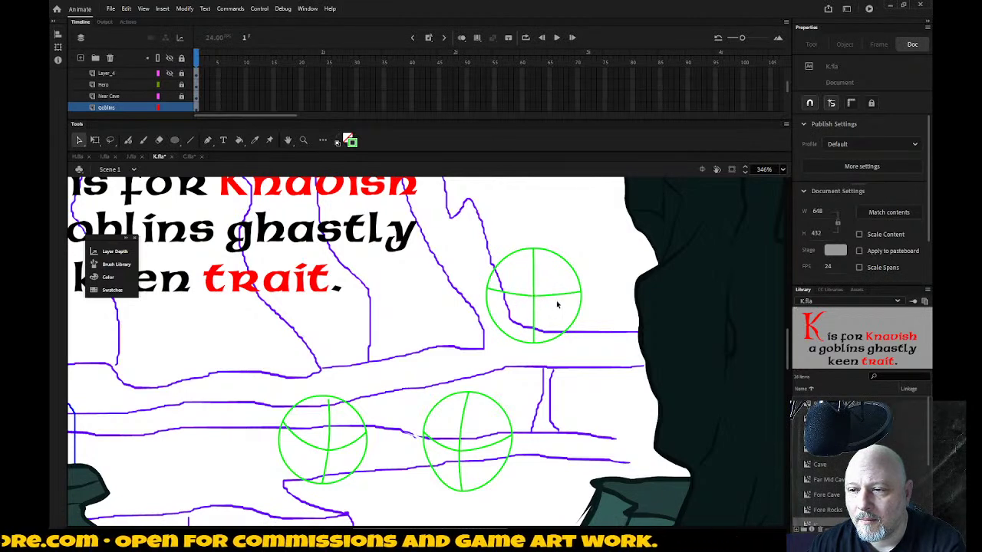
# Step: Narrow the upper ledge head circle and its guide lines to a width of about 55, keeping the height
pyautogui.click(499, 270)
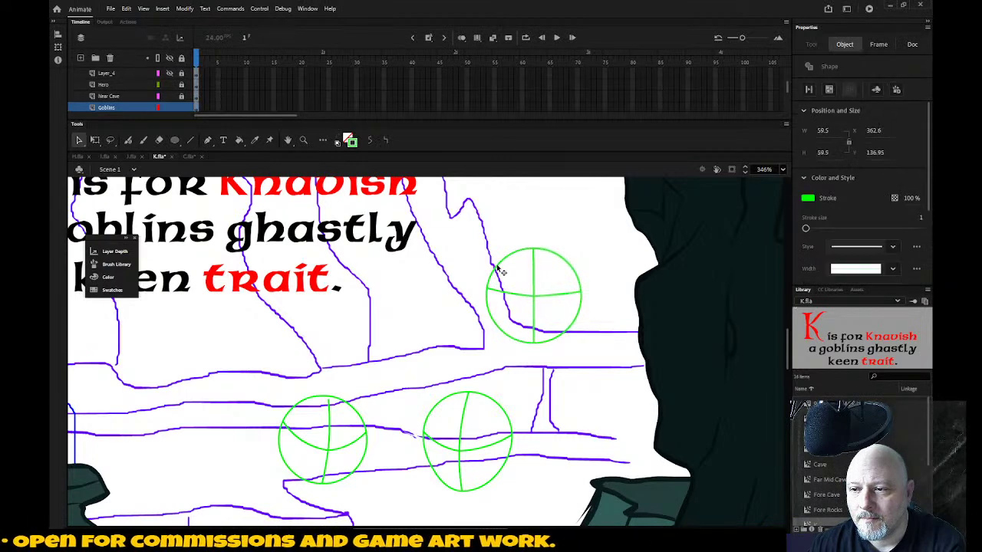
pyautogui.press('q')
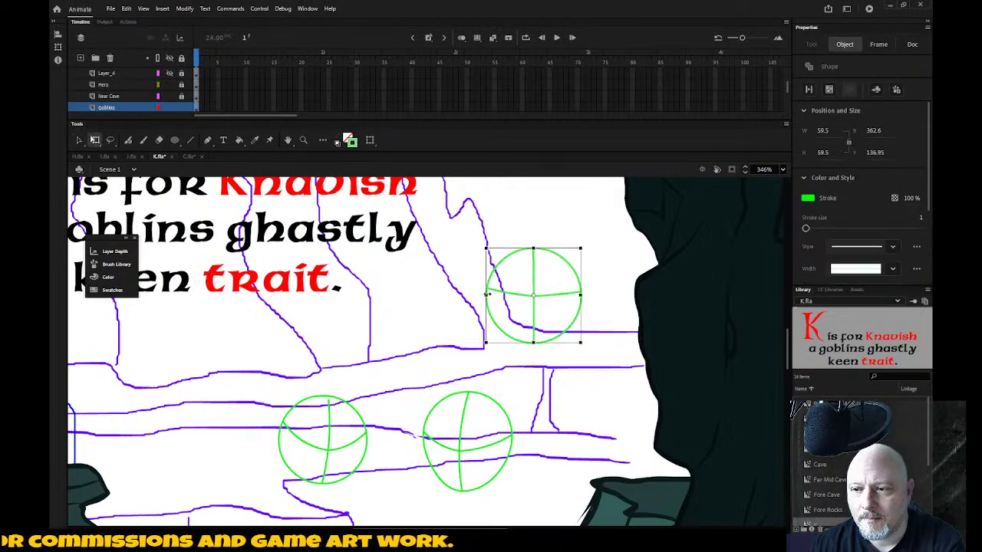
pyautogui.moveTo(487, 294); pyautogui.dragTo(490, 293)
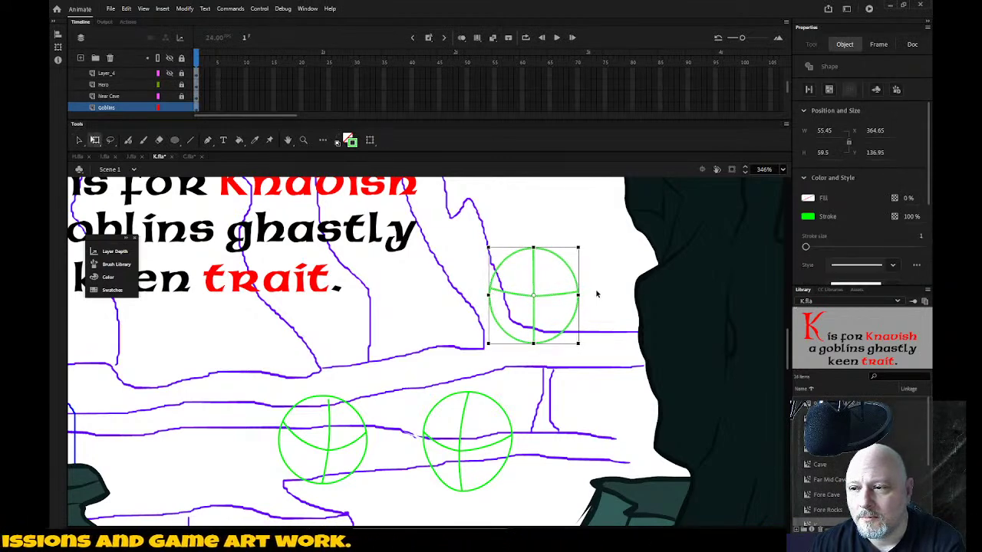
pyautogui.click(610, 301)
# Step: Shrink the upper ledge head proportionally about its centre to roughly 50 by 53.5
pyautogui.press('z')
pyautogui.keyDown('alt'); pyautogui.click(535, 352); pyautogui.keyUp('alt')
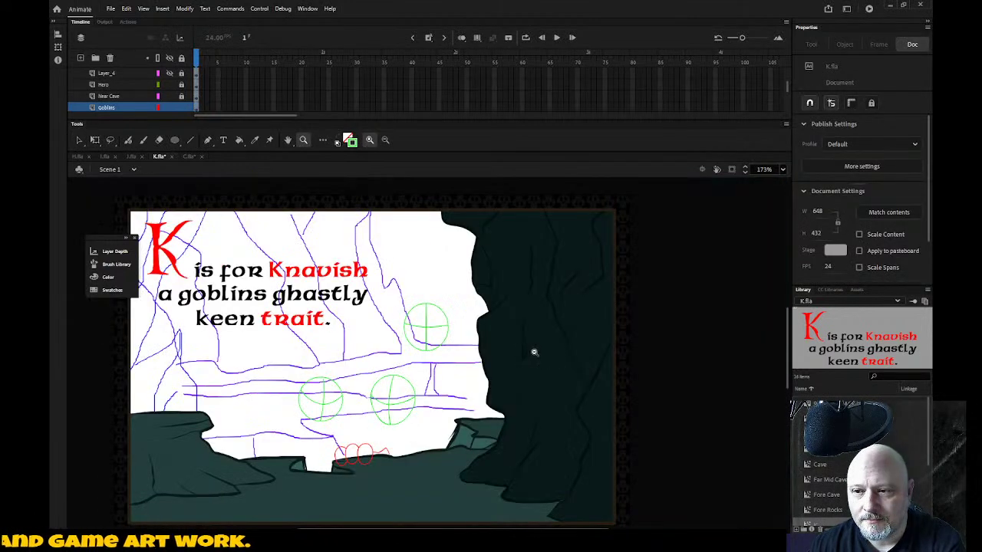
pyautogui.keyDown('alt'); pyautogui.click(489, 348); pyautogui.keyUp('alt')
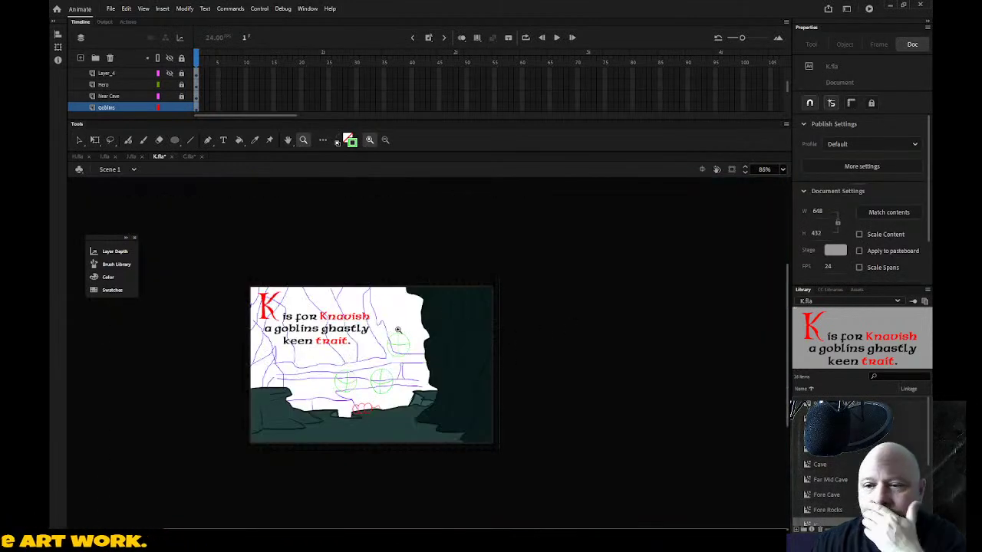
pyautogui.click(77, 139)
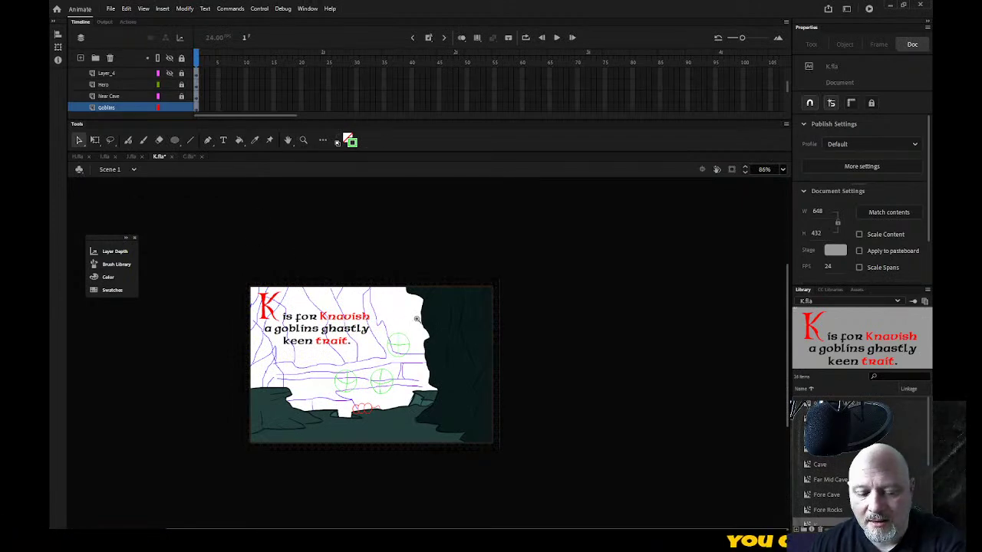
pyautogui.press('z')
pyautogui.moveTo(376, 323); pyautogui.dragTo(491, 407)
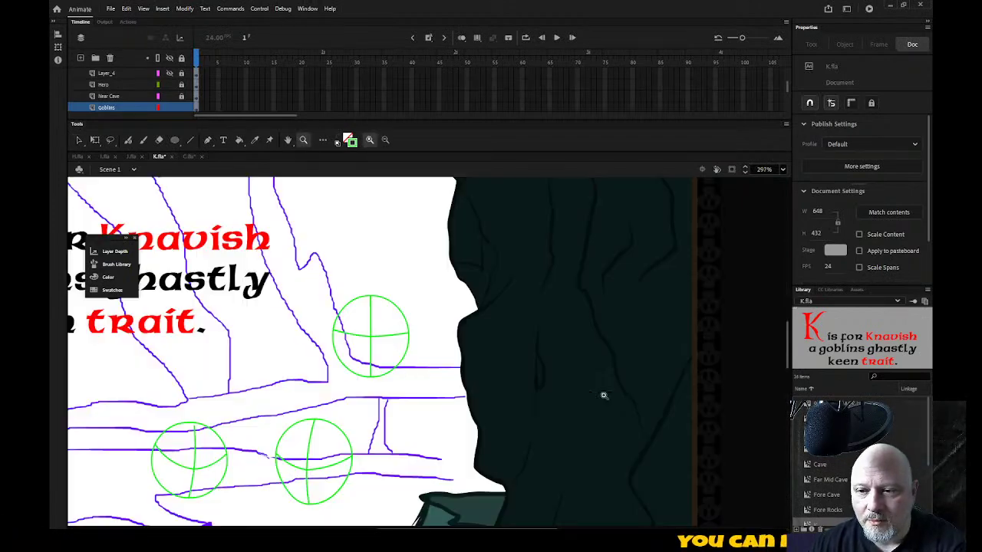
pyautogui.click(78, 140)
pyautogui.doubleClick(384, 299)
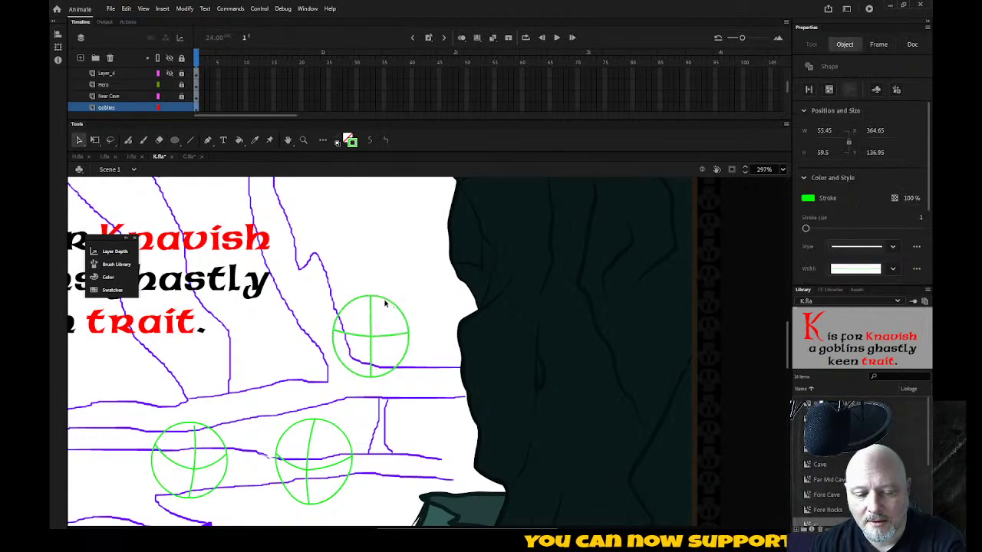
pyautogui.press('q')
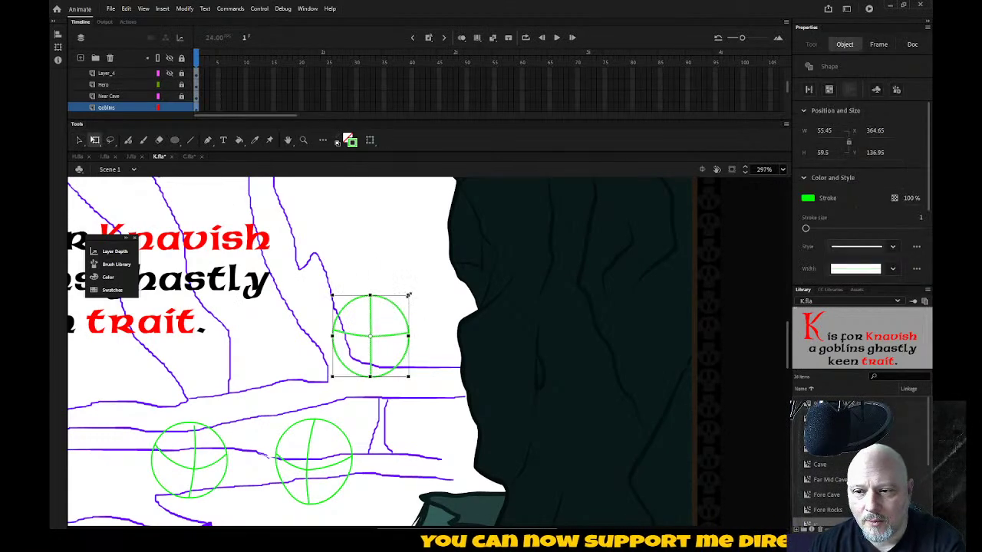
pyautogui.moveTo(408, 295); pyautogui.dragTo(405, 299)
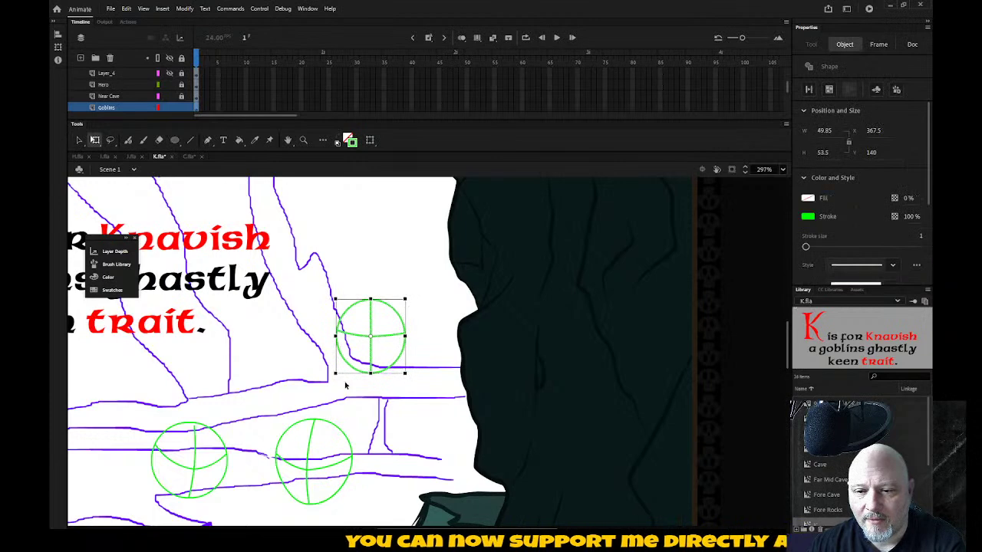
# Step: Enlarge the lower-right goblin head to about 63.5 by 71 and scale up the lower-left head by a similar amount
pyautogui.click(300, 422)
pyautogui.moveTo(352, 420); pyautogui.dragTo(358, 412)
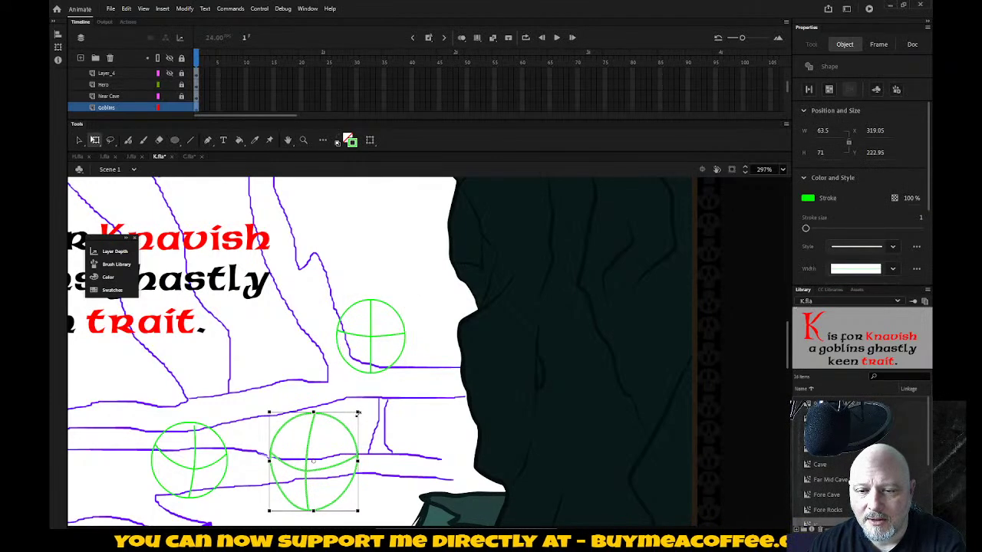
pyautogui.scroll(-3, 352, 419)
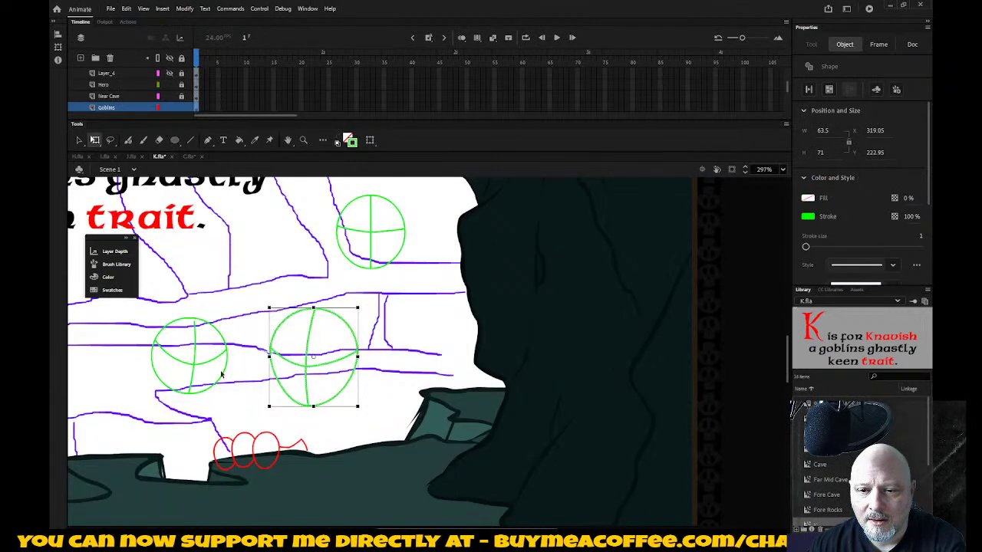
pyautogui.moveTo(243, 303); pyautogui.dragTo(138, 421)
pyautogui.moveTo(230, 315); pyautogui.dragTo(236, 309)
# Step: Enlarge the red hero sketch on the Hero layer to about 100 by 40 and shift it slightly right along the cave floor
pyautogui.moveTo(306, 456)
pyautogui.mouseDown()
pyautogui.moveTo(349, 418)
pyautogui.moveTo(339, 432)
pyautogui.mouseUp()
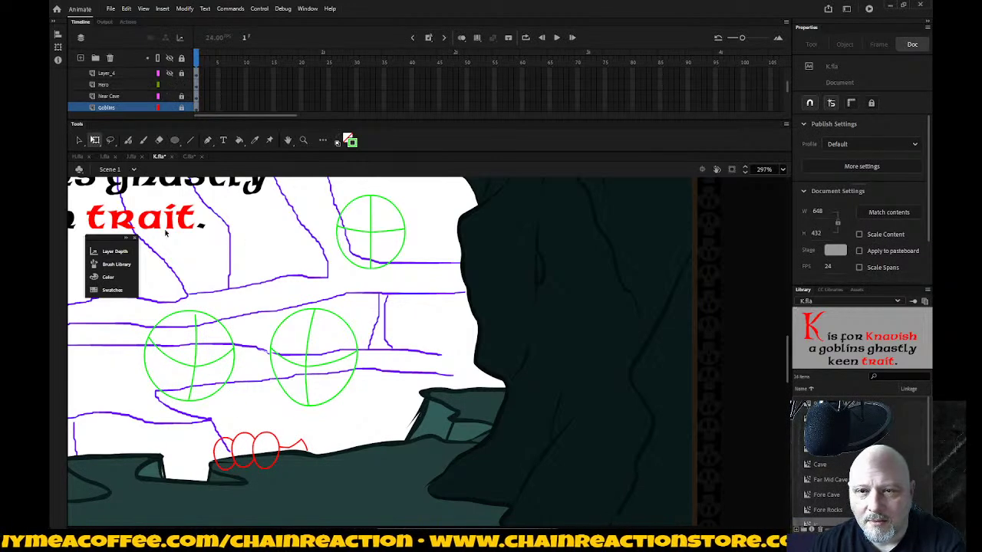
pyautogui.click(127, 85)
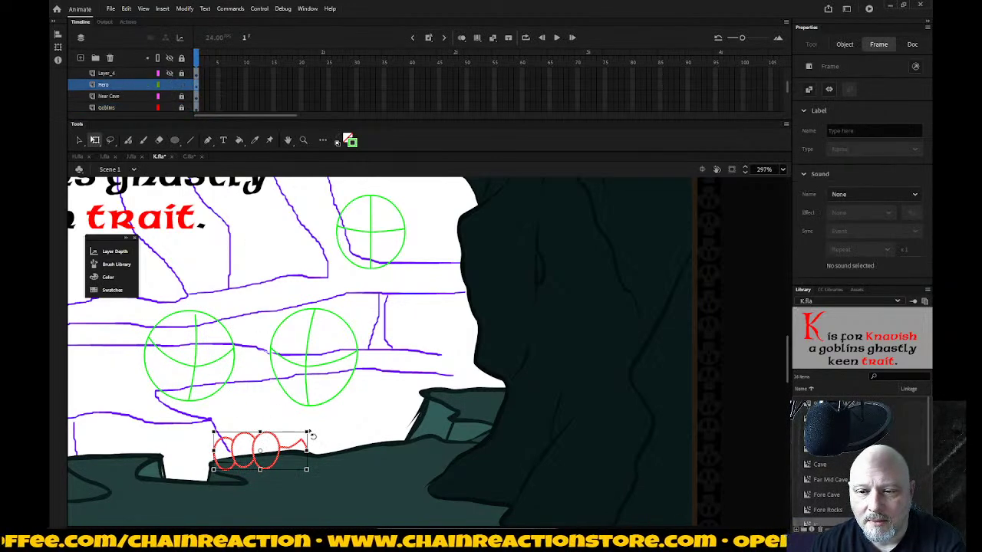
pyautogui.moveTo(307, 433); pyautogui.dragTo(330, 410)
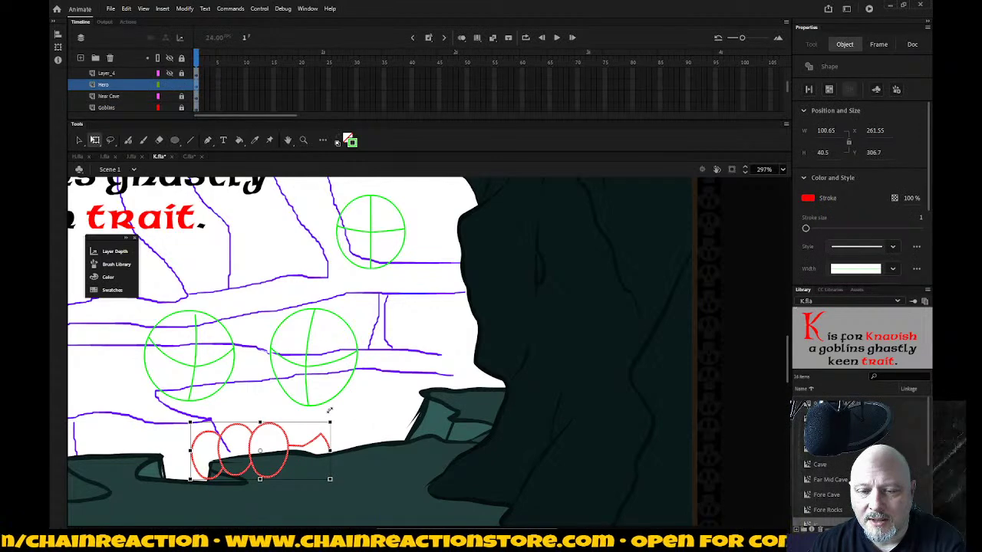
pyautogui.moveTo(292, 447); pyautogui.dragTo(321, 447)
pyautogui.click(326, 487)
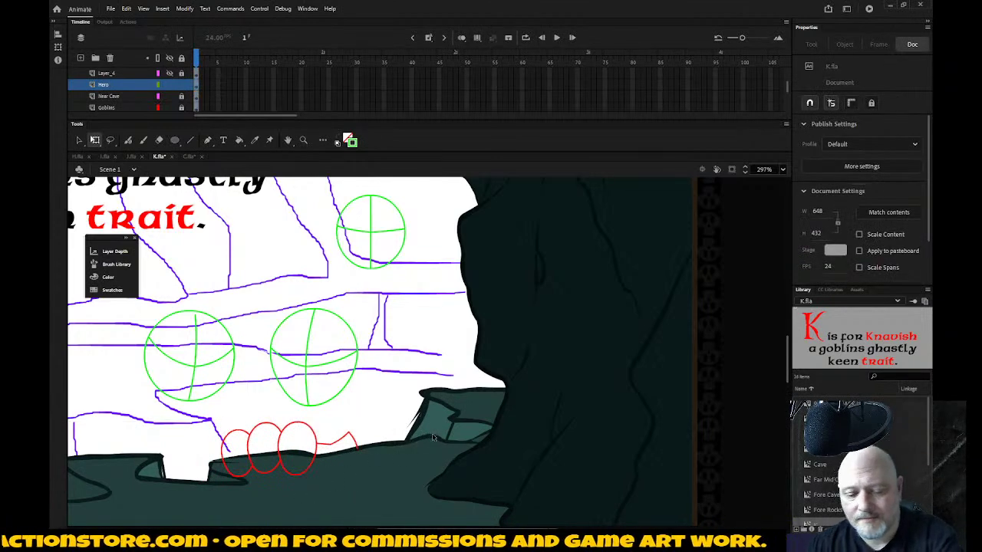
# Step: Move the whole red hero sketch left so its largest circle sits over the white gap in the cave floor
pyautogui.press('z')
pyautogui.keyDown('alt'); pyautogui.click(342, 469); pyautogui.keyUp('alt')
pyautogui.keyDown('alt'); pyautogui.click(353, 397); pyautogui.keyUp('alt')
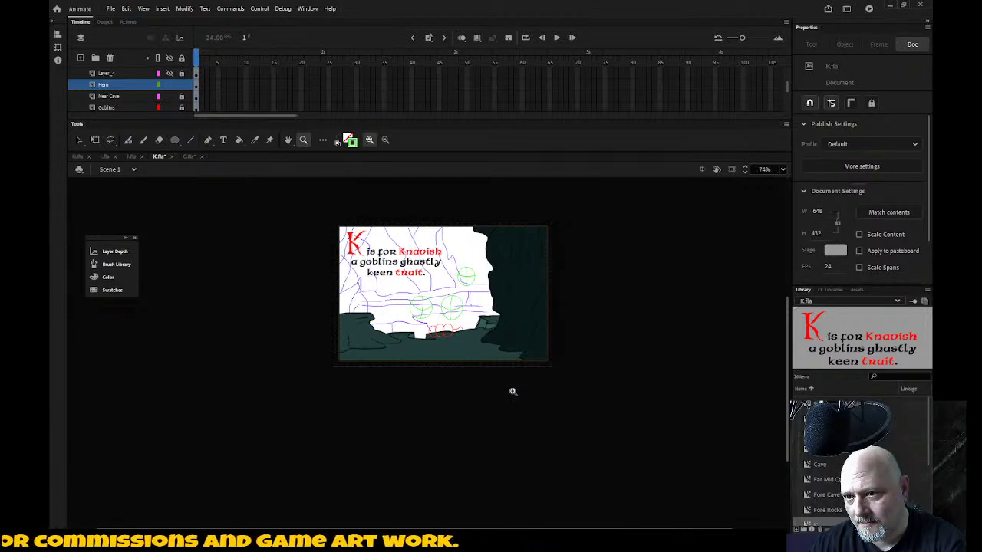
pyautogui.moveTo(319, 223); pyautogui.dragTo(637, 413)
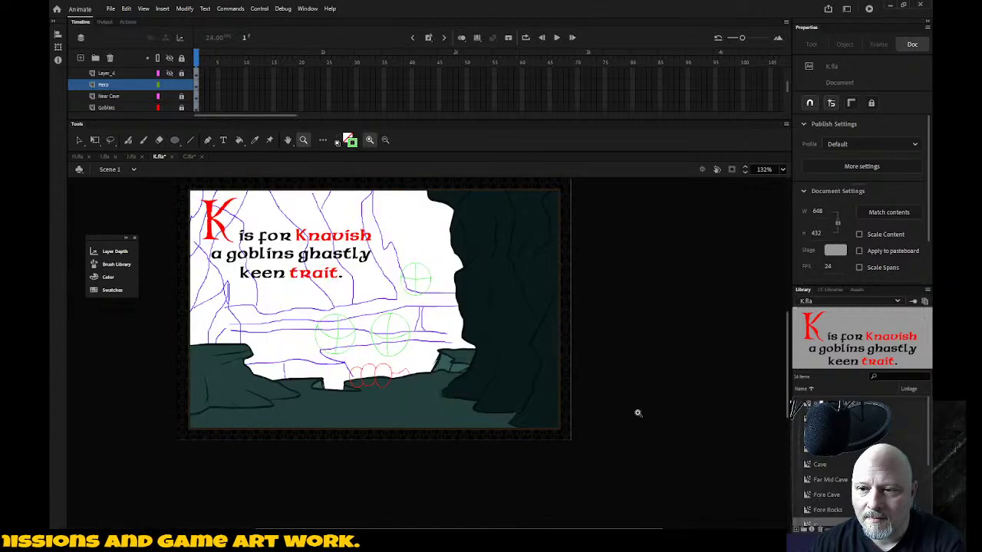
pyautogui.click(78, 140)
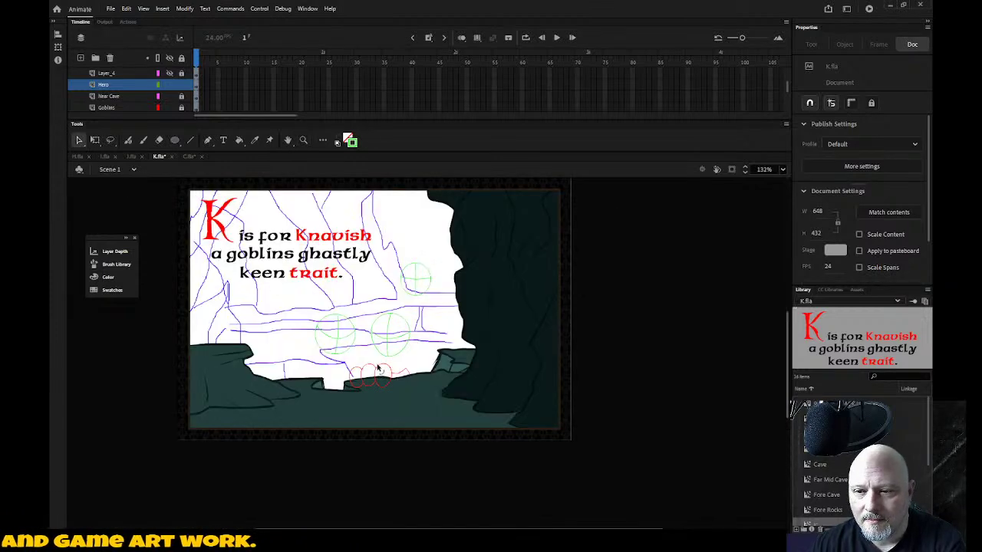
pyautogui.click(377, 370)
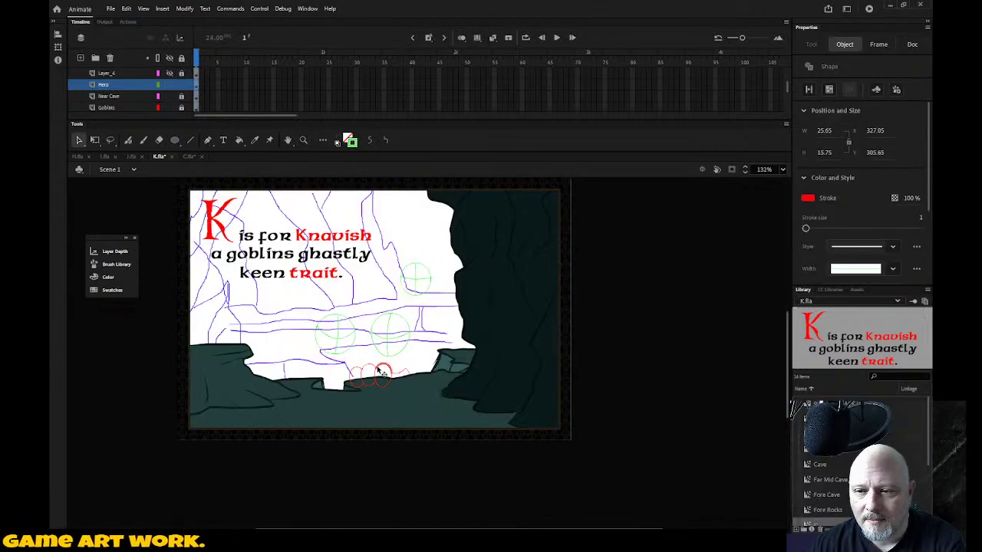
pyautogui.click(121, 87)
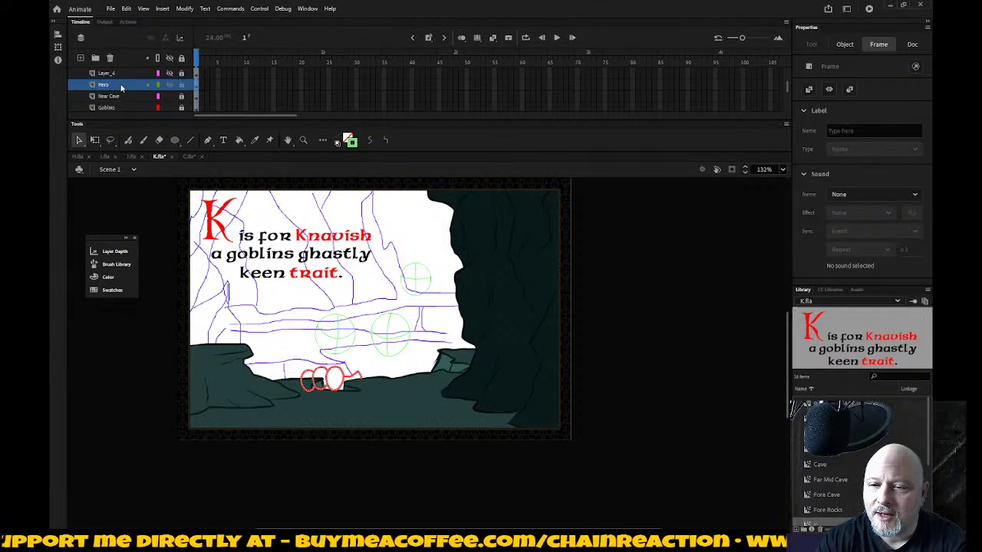
# Step: Scale the red hero sketch up to about 114 by 46
pyautogui.click(121, 88)
pyautogui.press('q')
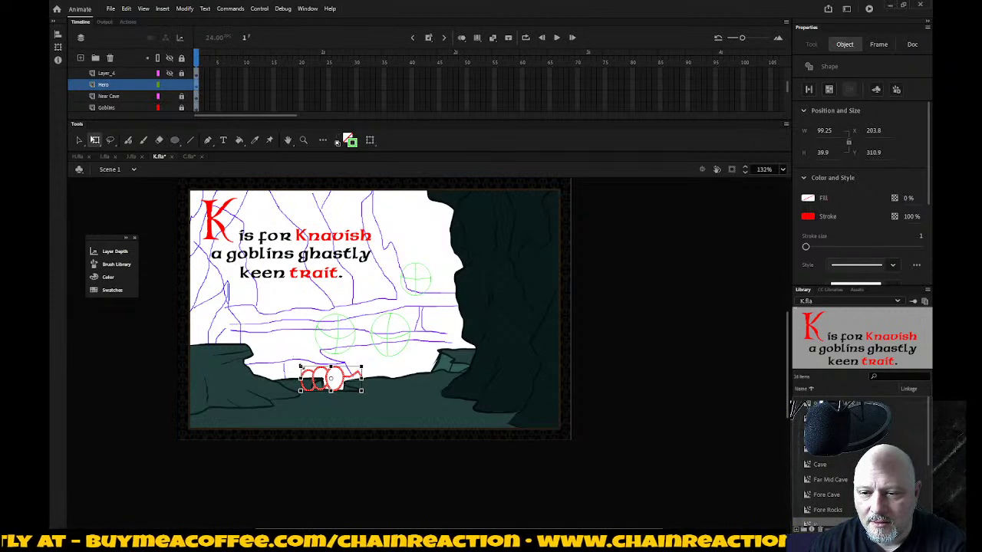
pyautogui.moveTo(299, 365); pyautogui.dragTo(295, 362)
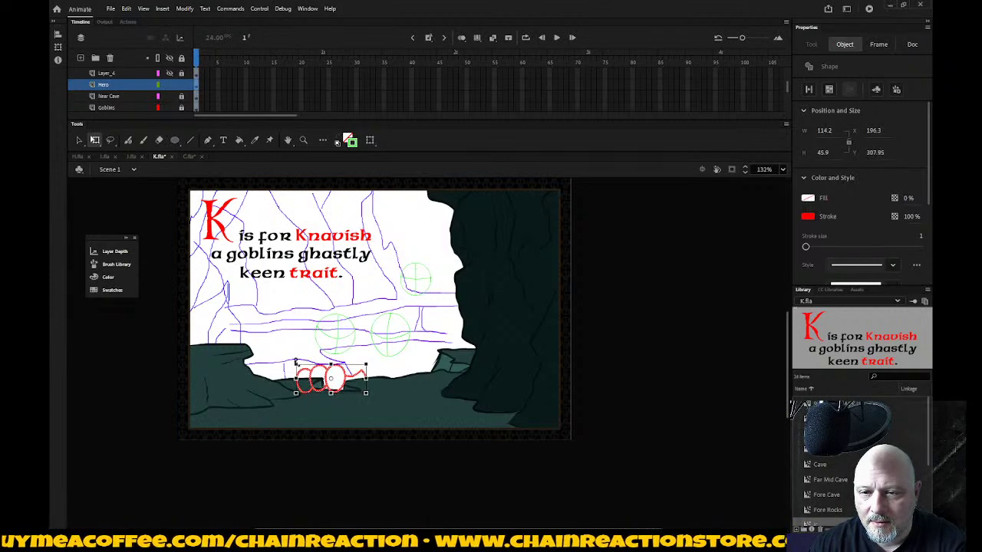
pyautogui.click(367, 468)
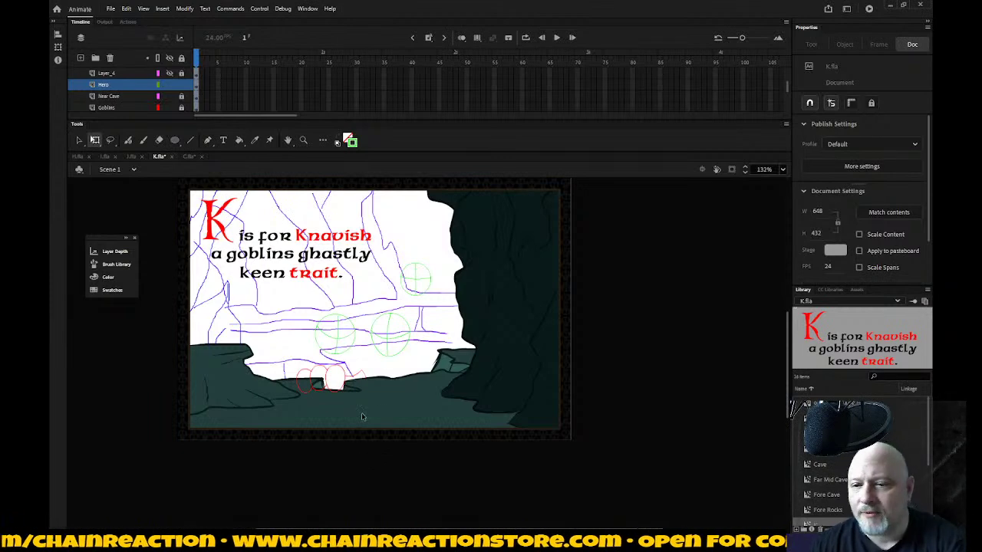
# Step: Unlock the Goblins layer and shrink all three green heads together to an overall size of about 168 by 136
pyautogui.click(170, 108)
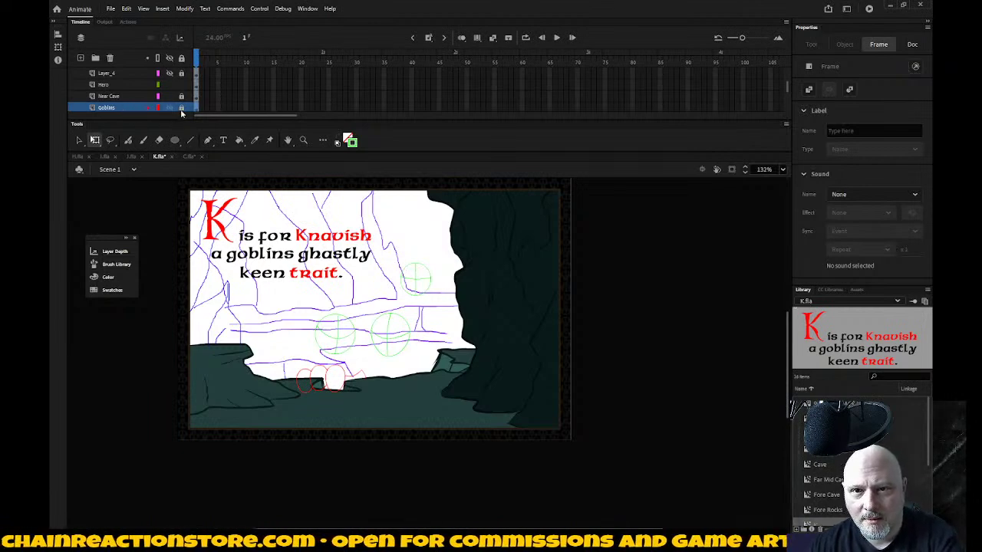
pyautogui.click(130, 109)
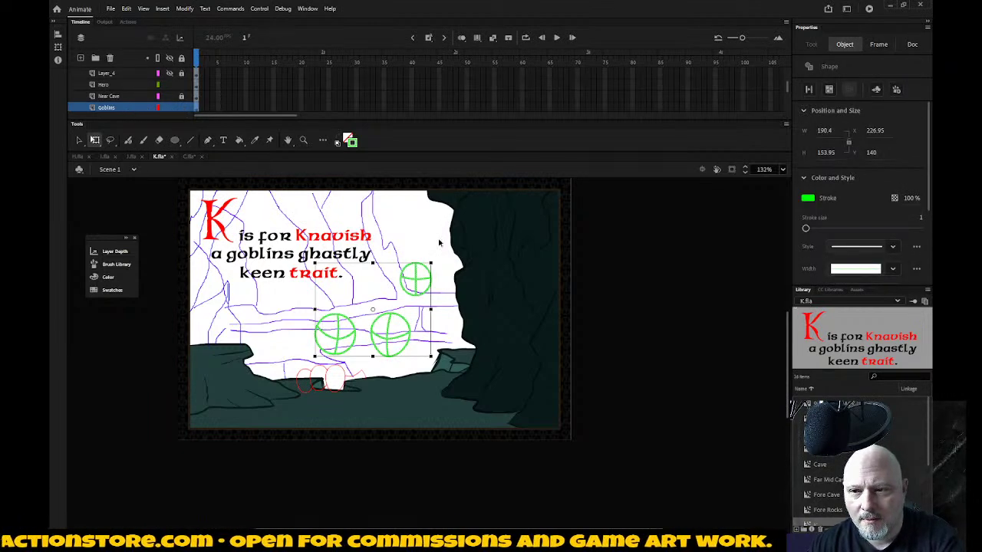
pyautogui.moveTo(431, 263); pyautogui.dragTo(423, 264)
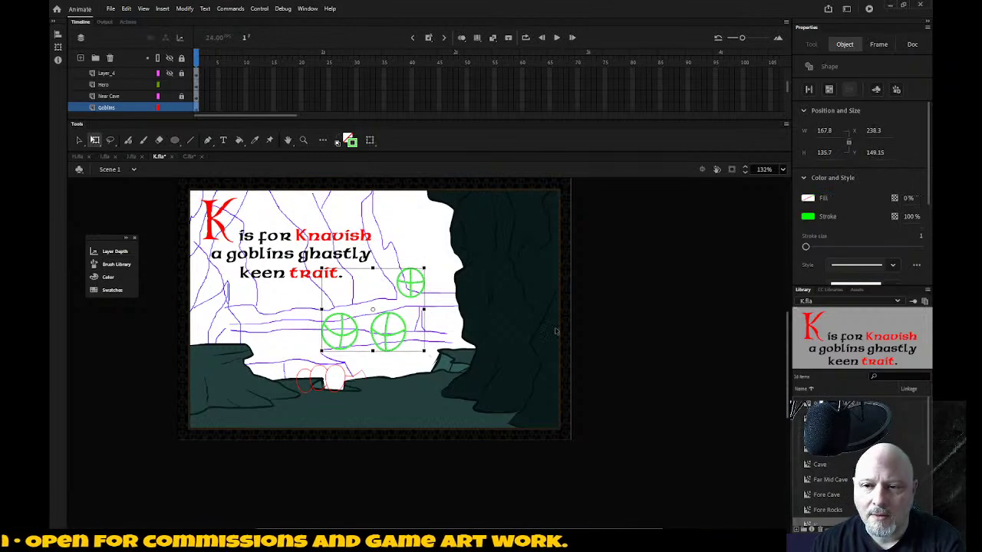
pyautogui.click(620, 352)
# Step: Shift the lower-left green head left to about X 223 and raise the upper ledge head to about Y 144
pyautogui.moveTo(311, 310); pyautogui.dragTo(363, 358)
pyautogui.hotkey('shift', 'Left')
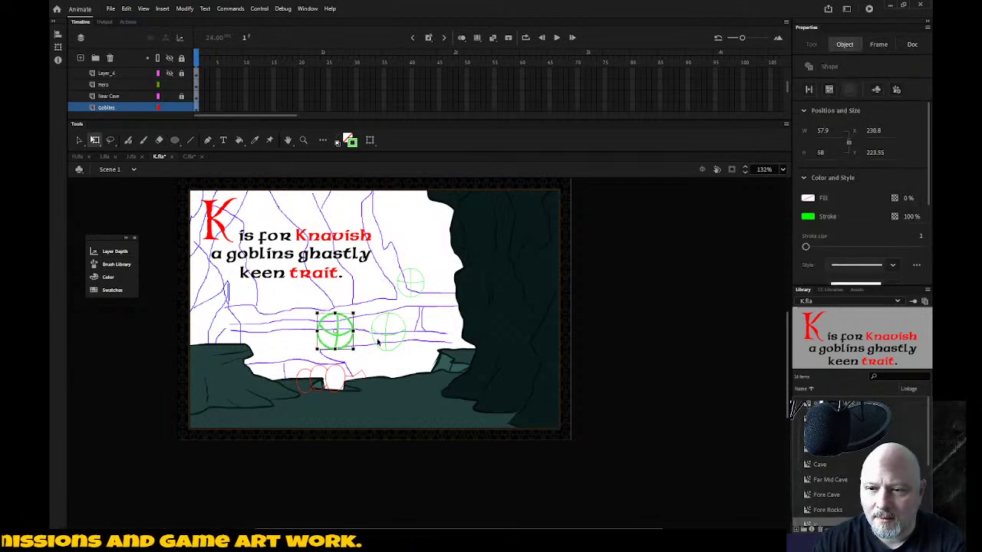
pyautogui.press('Left')
pyautogui.press('Left')
pyautogui.press('Left')
pyautogui.press('Left')
pyautogui.press('Left')
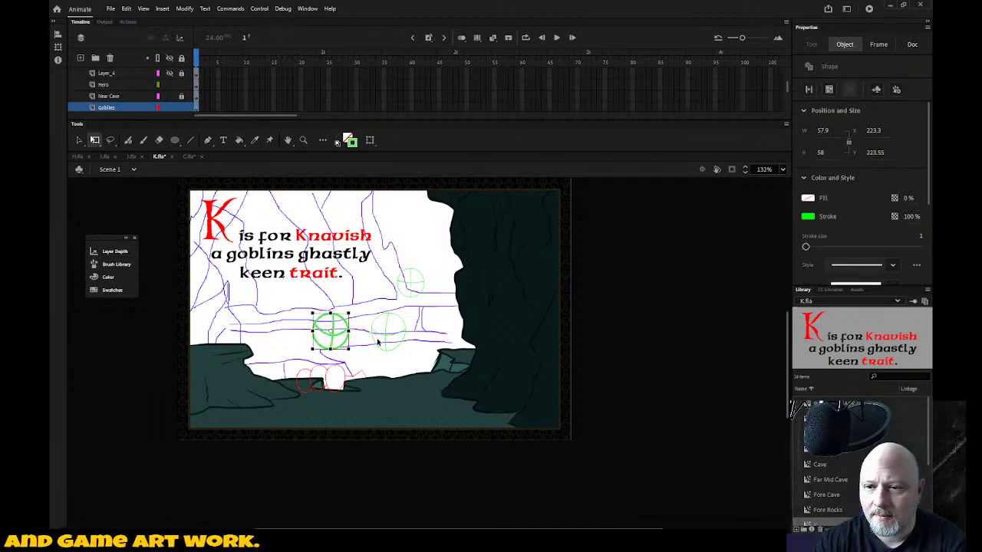
pyautogui.moveTo(391, 262); pyautogui.dragTo(450, 318)
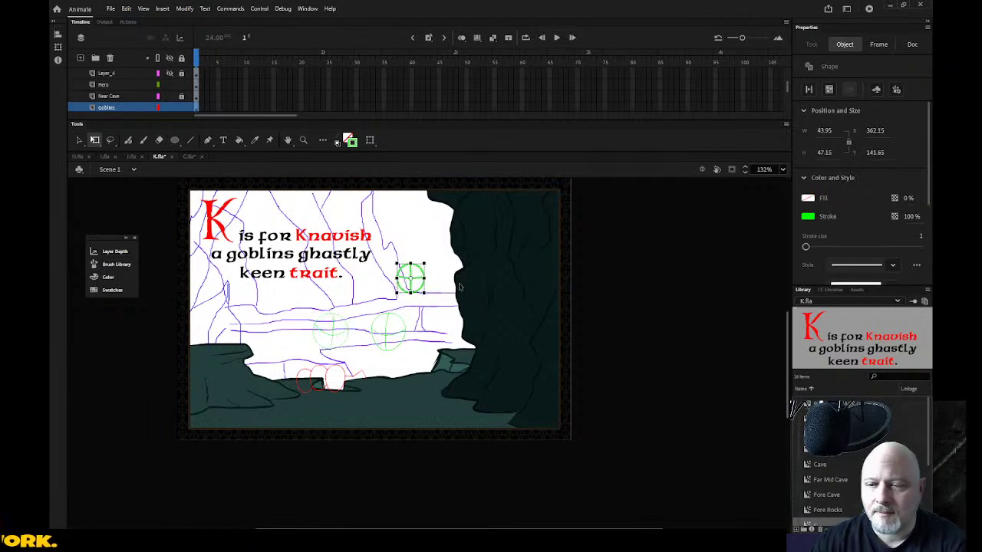
pyautogui.click(597, 305)
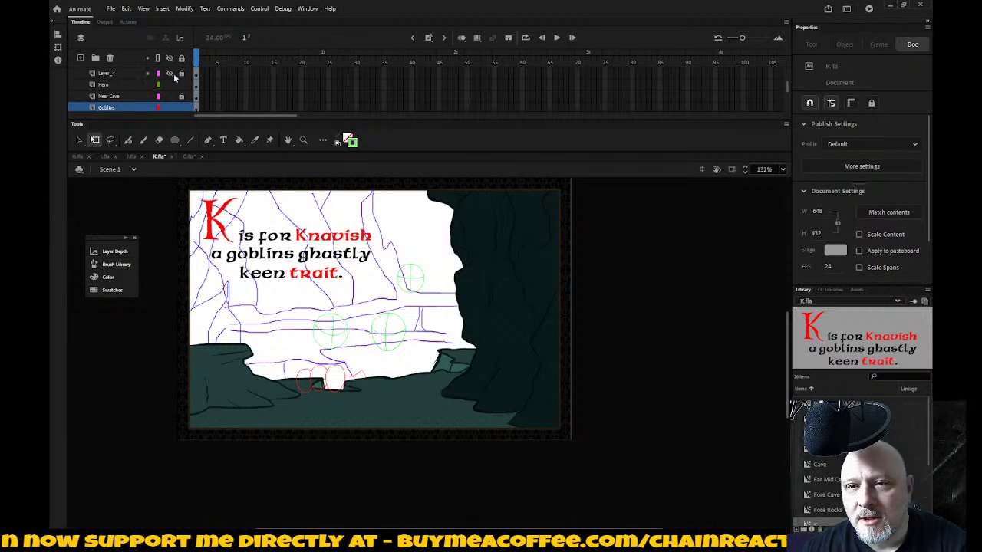
# Step: Unlock the Near Cave layer and save the document
pyautogui.click(182, 96)
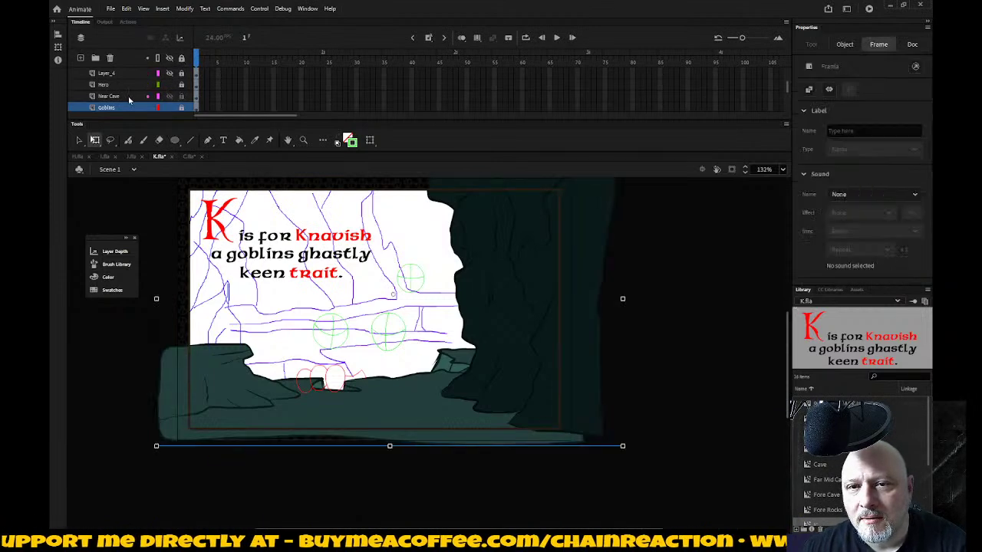
pyautogui.click(110, 9)
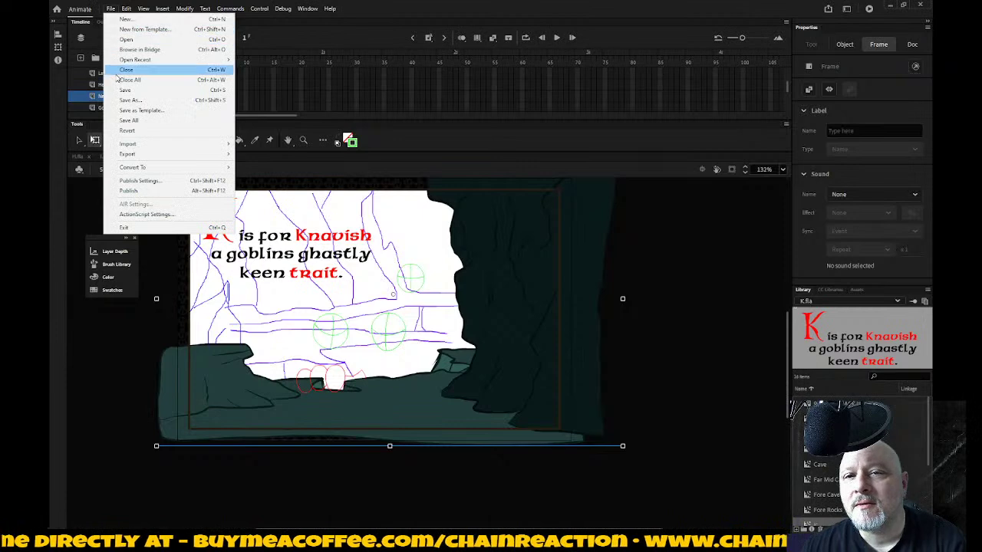
pyautogui.click(118, 94)
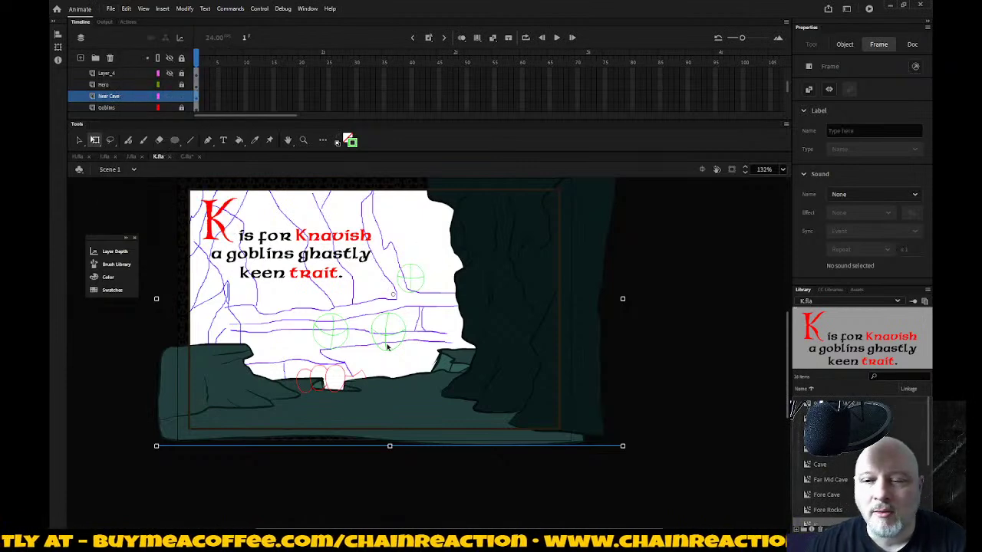
# Step: Open the Near Cave symbol for editing, focused on the white gap in the cave floor
pyautogui.press('z')
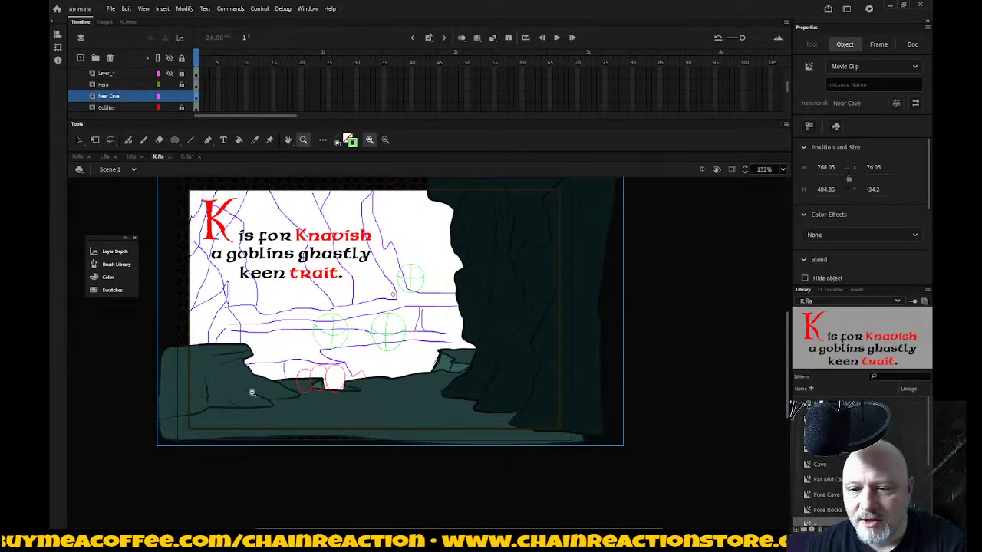
pyautogui.moveTo(250, 419); pyautogui.dragTo(421, 338)
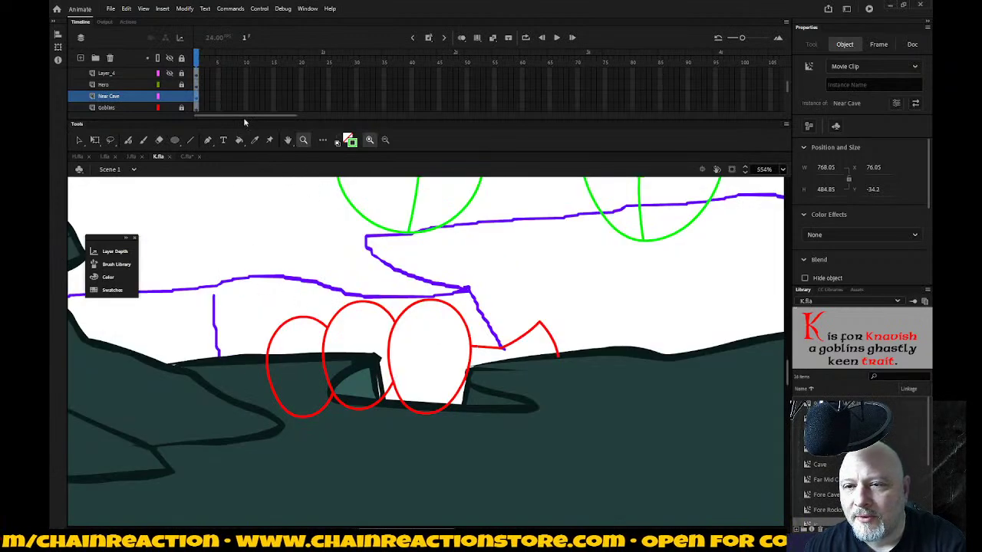
pyautogui.click(182, 97)
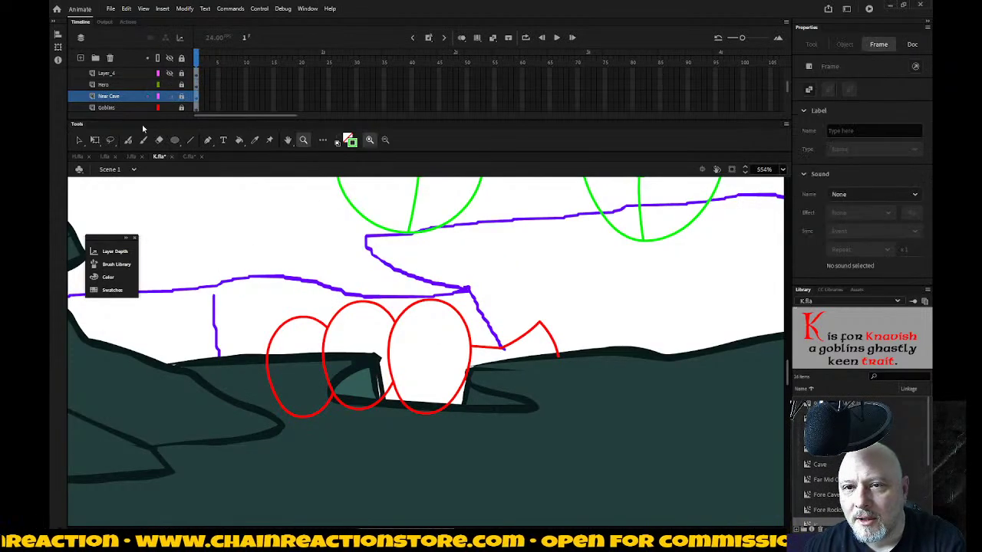
pyautogui.press('v')
pyautogui.doubleClick(151, 378)
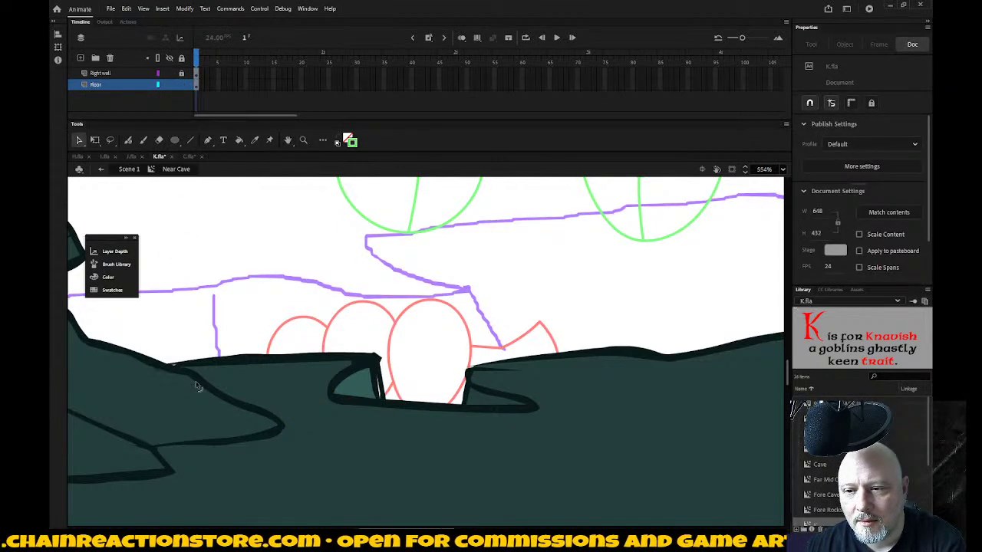
# Step: Sample the dark outline colour and draw the floor's upper edge across the white gap with a size 3 Classic Brush
pyautogui.press('i')
pyautogui.click(320, 362)
pyautogui.press('b')
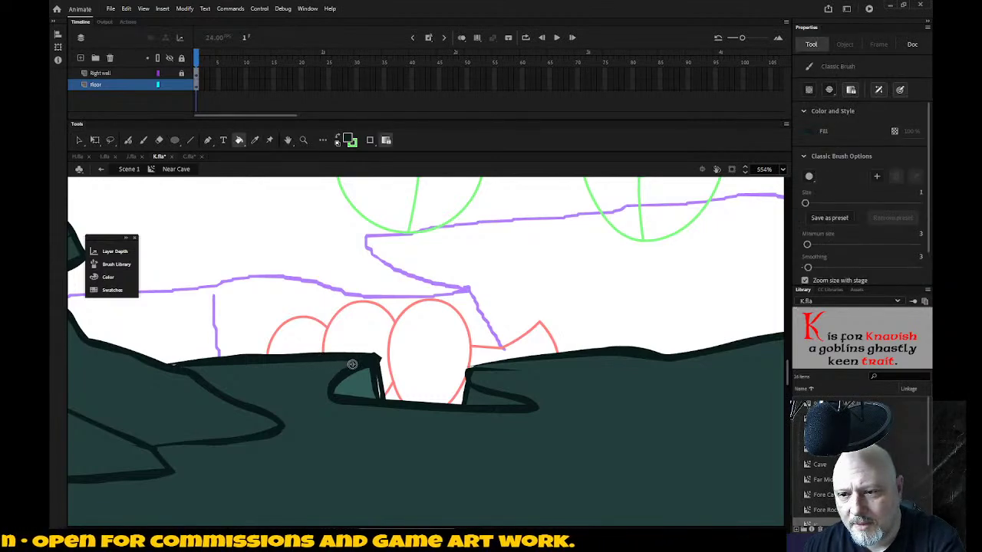
pyautogui.moveTo(339, 358); pyautogui.dragTo(379, 357)
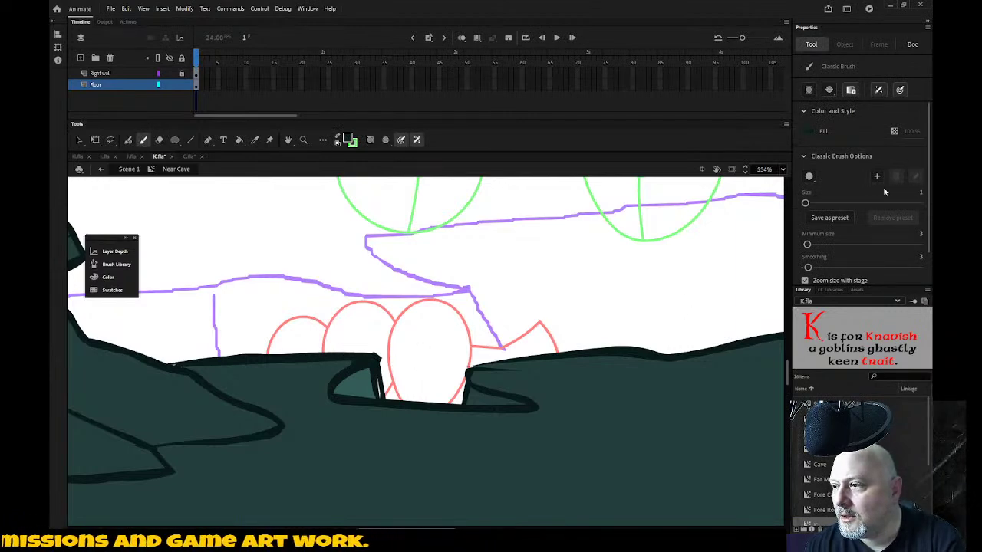
pyautogui.moveTo(810, 202); pyautogui.dragTo(812, 203)
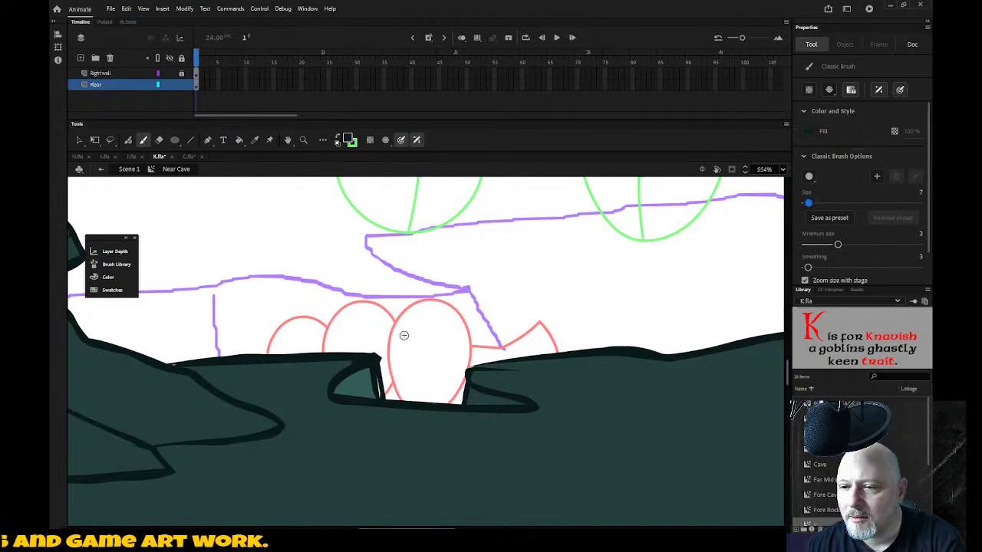
pyautogui.moveTo(325, 357); pyautogui.dragTo(379, 357)
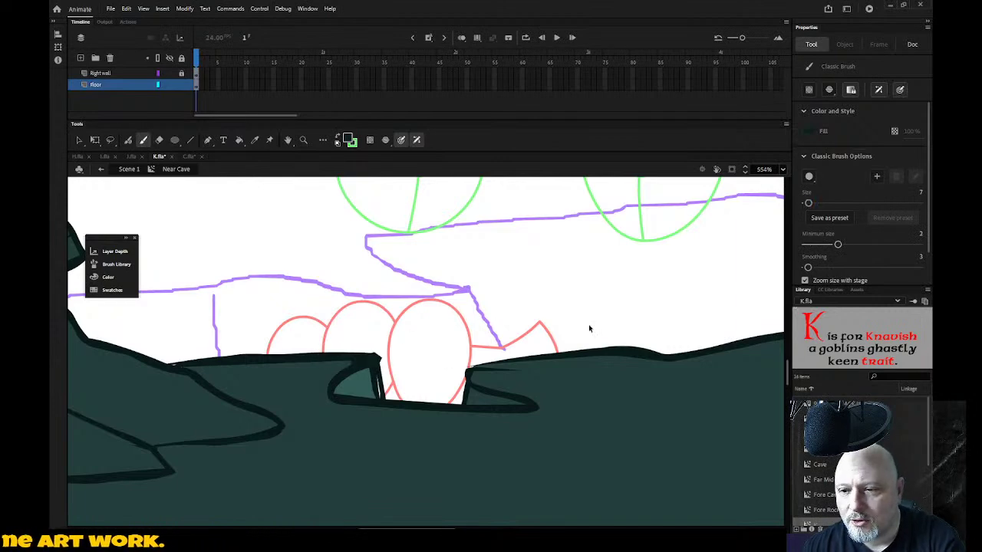
pyautogui.moveTo(837, 243); pyautogui.dragTo(881, 244)
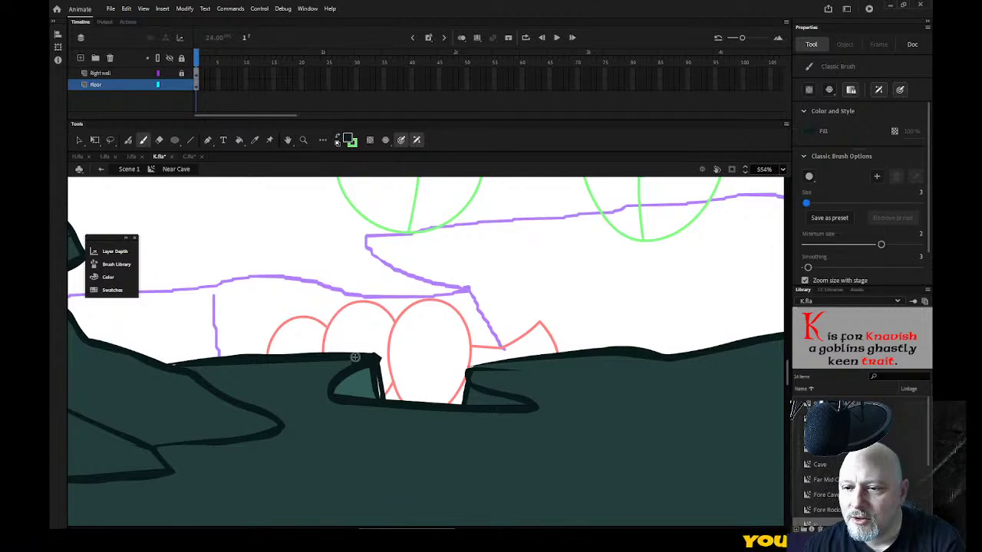
pyautogui.moveTo(340, 357); pyautogui.dragTo(652, 353)
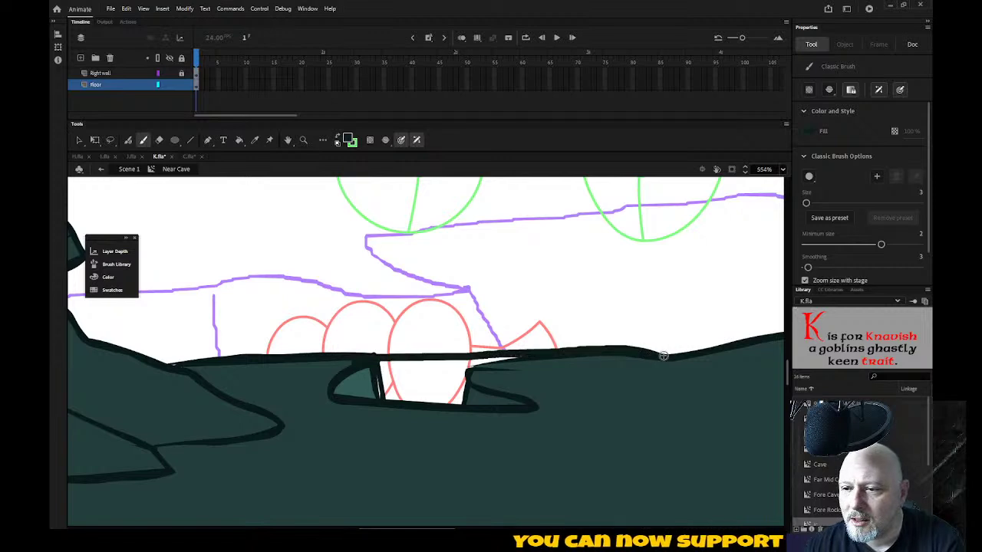
# Step: Sample the floor's green fill and paint over the gap and its leftover outlines with the Classic Brush at sizes 3 and 16
pyautogui.press('i')
pyautogui.click(315, 379)
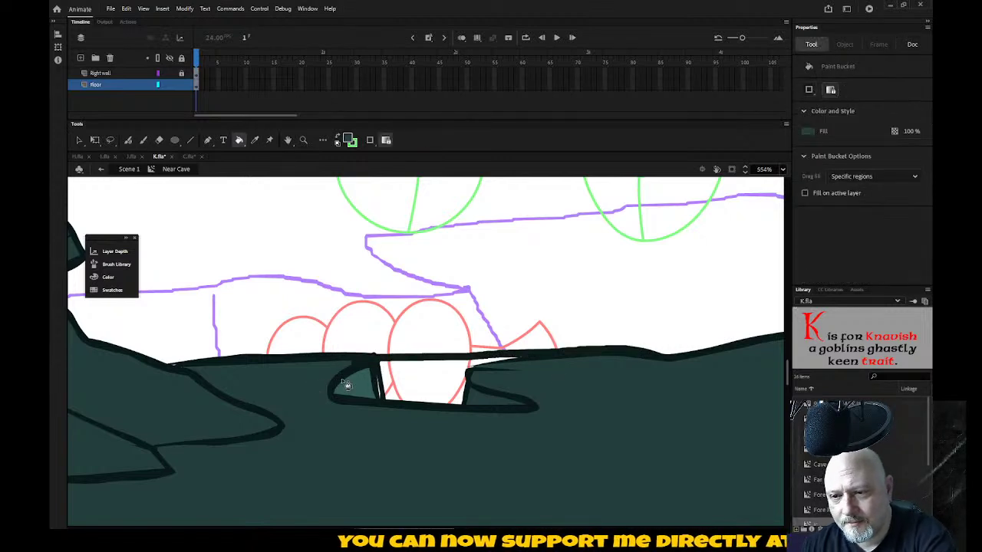
pyautogui.press('b')
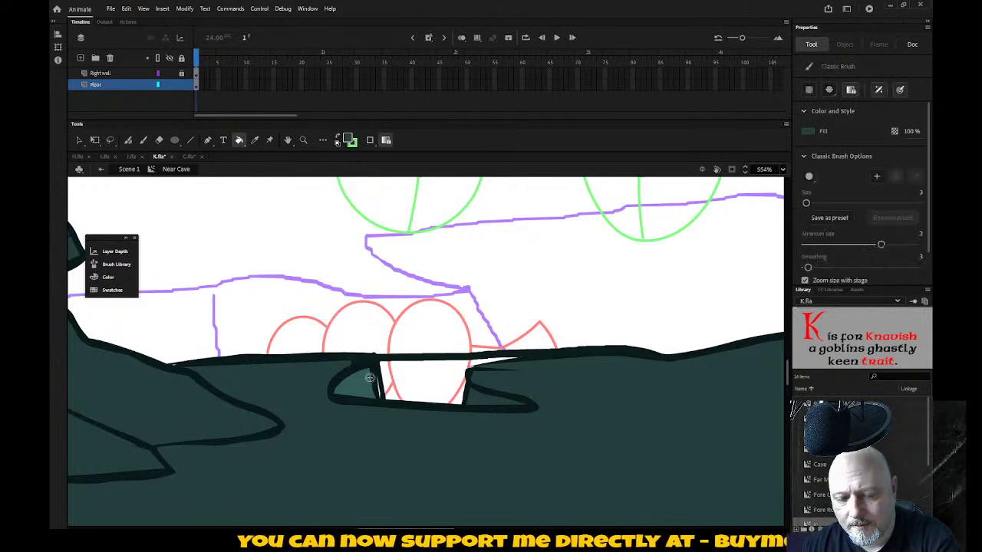
pyautogui.moveTo(329, 368)
pyautogui.mouseDown()
pyautogui.moveTo(537, 356)
pyautogui.moveTo(434, 372)
pyautogui.mouseUp()
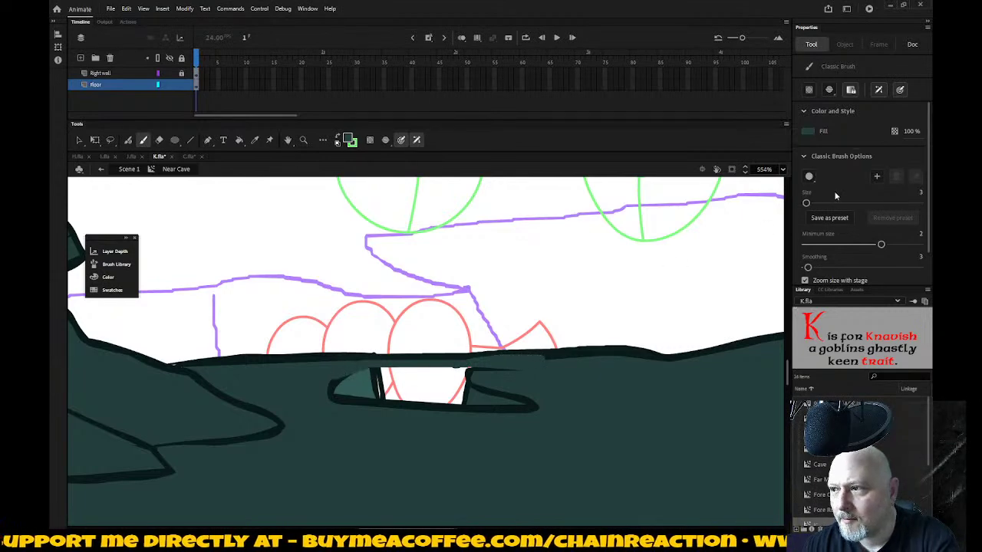
pyautogui.moveTo(806, 203); pyautogui.dragTo(814, 203)
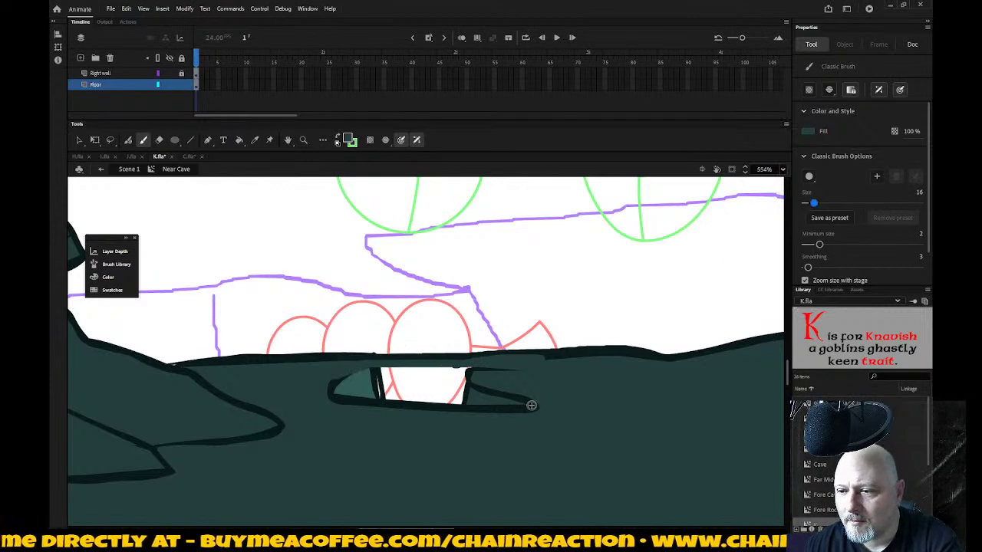
pyautogui.moveTo(528, 404)
pyautogui.mouseDown()
pyautogui.moveTo(466, 416)
pyautogui.moveTo(339, 396)
pyautogui.moveTo(363, 386)
pyautogui.moveTo(516, 380)
pyautogui.moveTo(333, 381)
pyautogui.moveTo(616, 373)
pyautogui.moveTo(730, 392)
pyautogui.mouseUp()
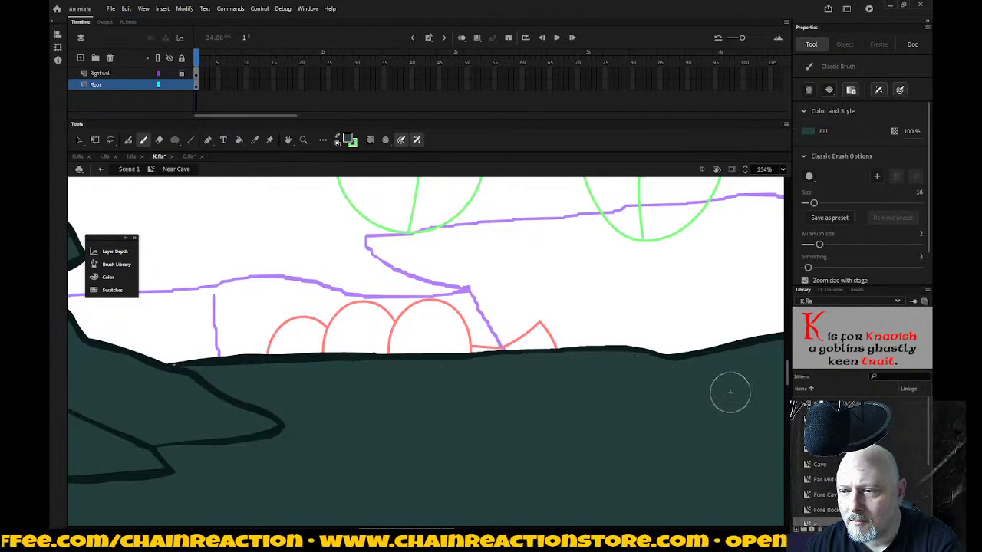
# Step: Paint size 4 floor-colour dabs at both ends of the left rock's outline to break it away from the floor outline
pyautogui.press('z')
pyautogui.keyDown('alt'); pyautogui.click(520, 422); pyautogui.keyUp('alt')
pyautogui.keyDown('alt'); pyautogui.click(508, 408); pyautogui.keyUp('alt')
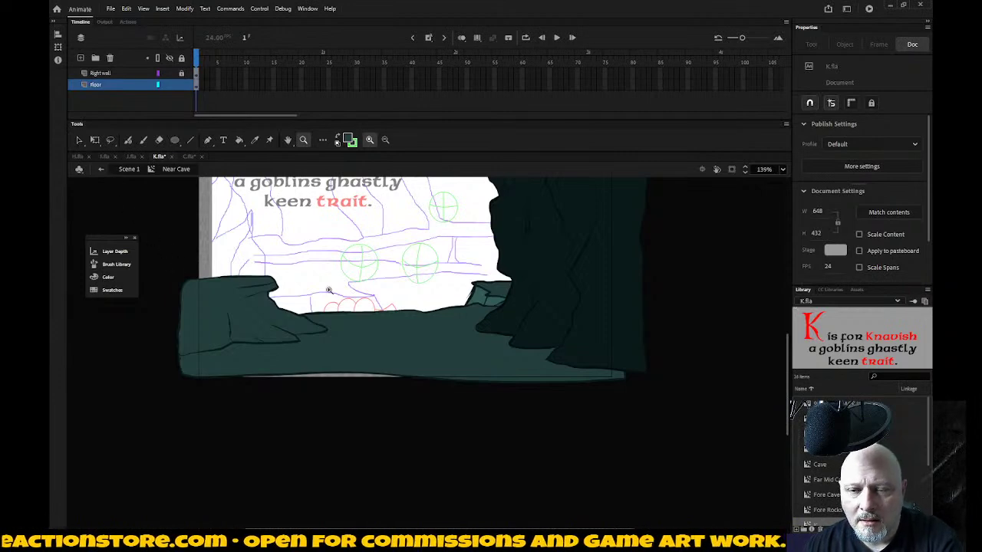
pyautogui.click(79, 140)
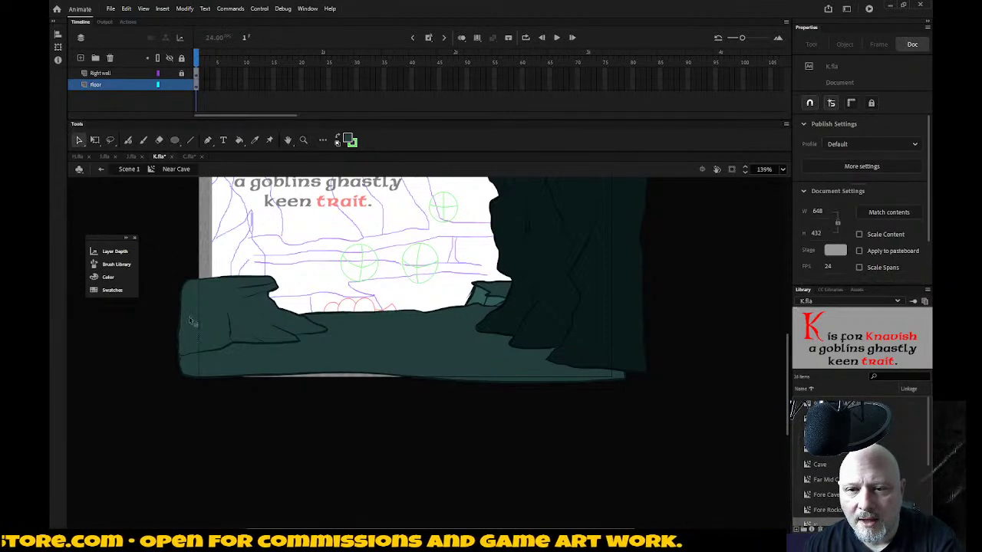
pyautogui.click(188, 319)
pyautogui.click(157, 364)
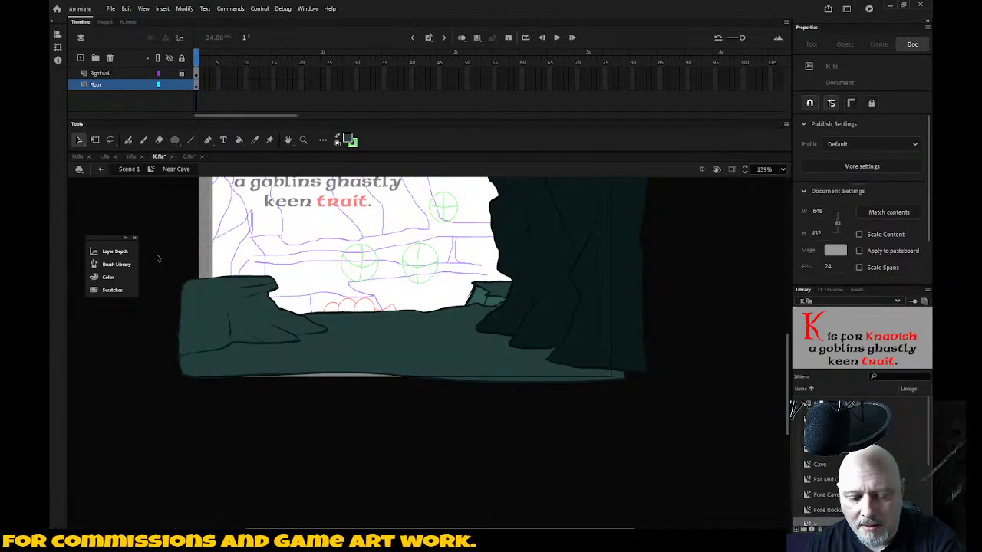
pyautogui.press('z')
pyautogui.moveTo(151, 241); pyautogui.dragTo(399, 440)
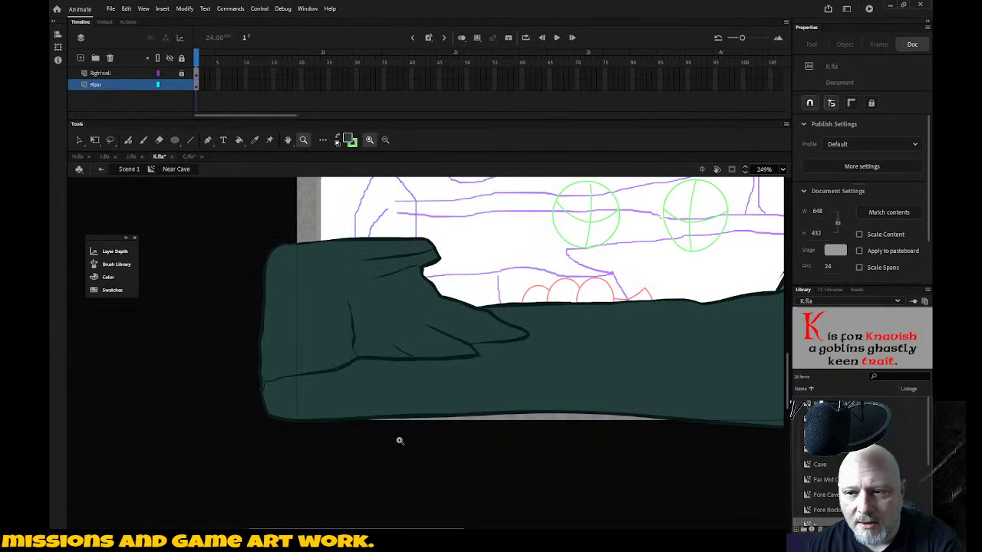
pyautogui.moveTo(227, 216); pyautogui.dragTo(546, 422)
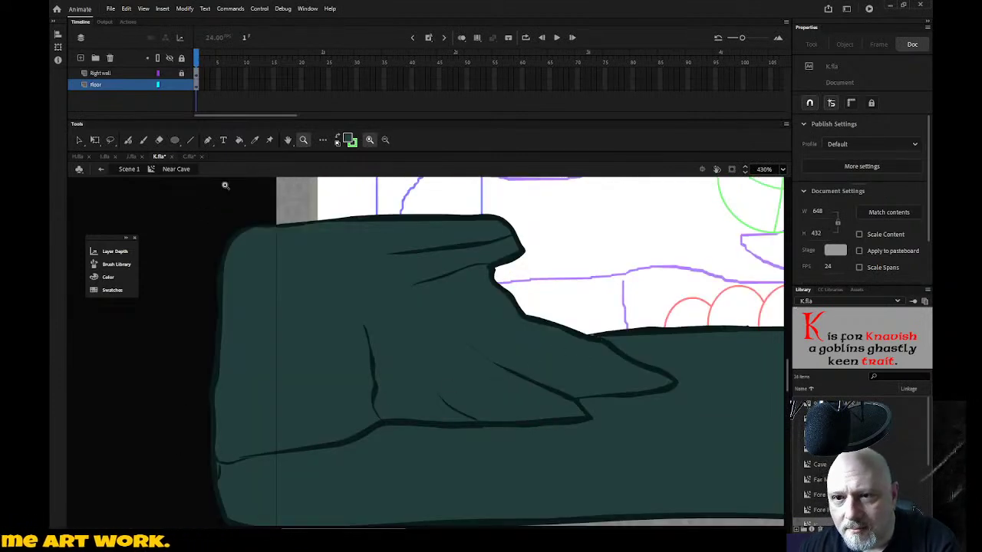
pyautogui.press('b')
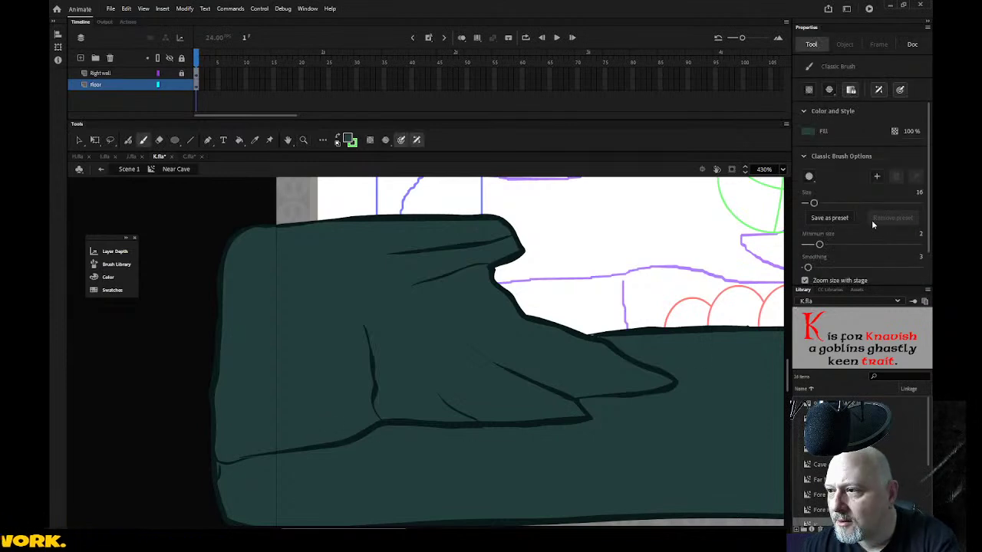
pyautogui.moveTo(814, 203); pyautogui.dragTo(807, 205)
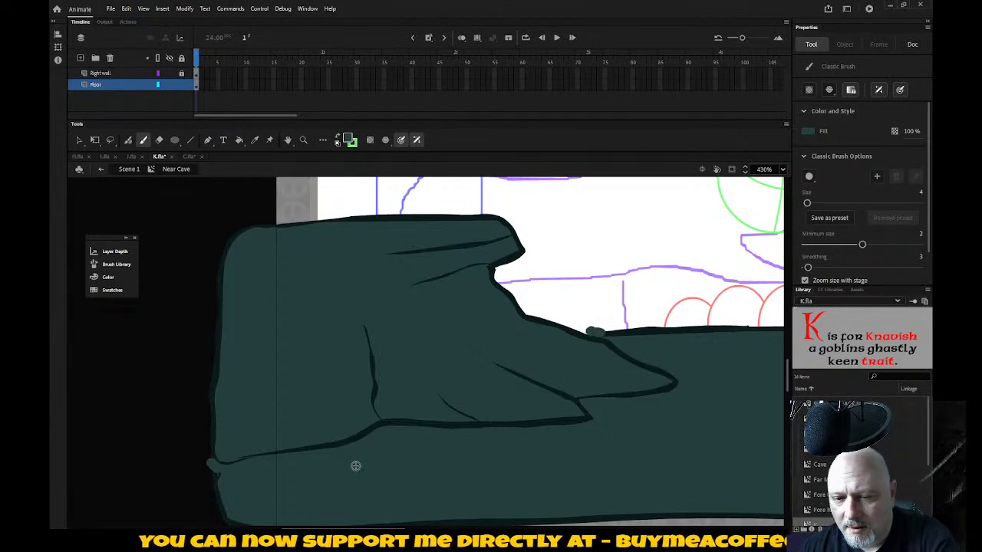
# Step: Select the left rock's separated dark outline and cut it from the Floor layer
pyautogui.press('v')
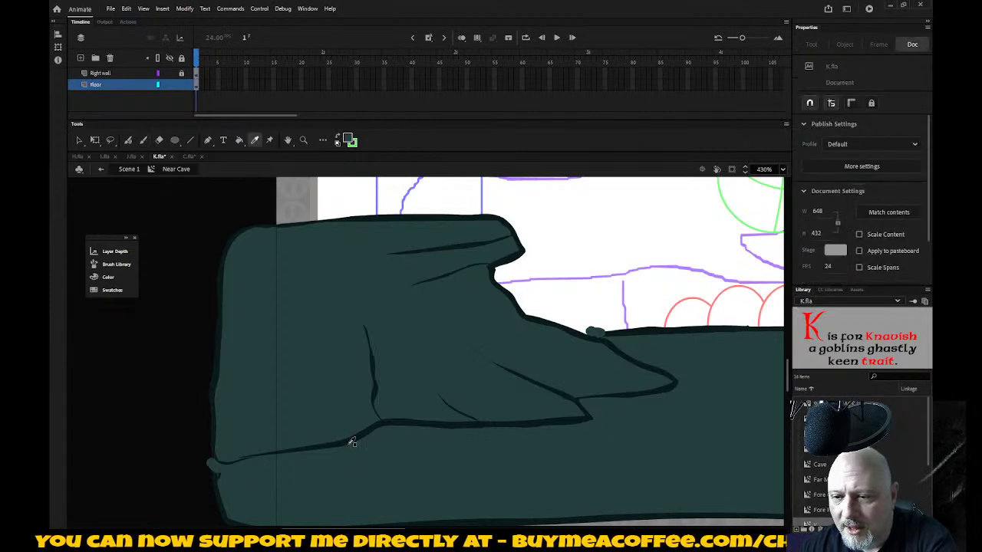
pyautogui.doubleClick(353, 445)
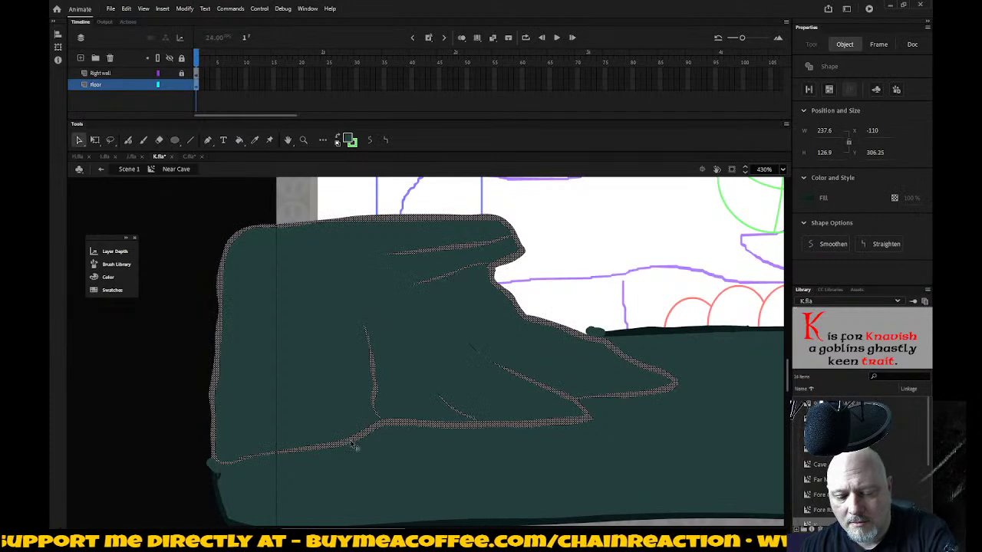
pyautogui.press('Delete')
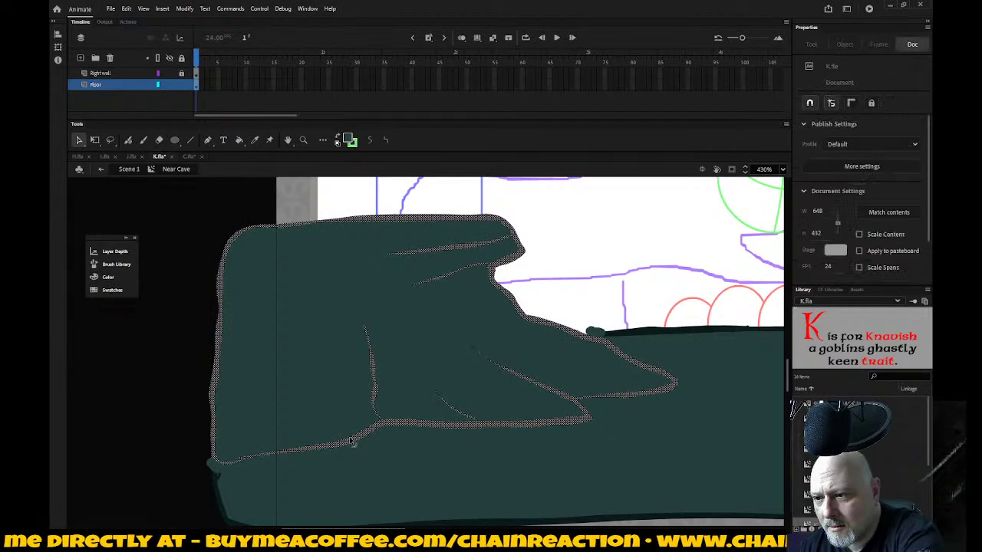
# Step: Unlock the Right wall layer, lock the Floor layer, and paste the rock outline in place on the Right wall layer
pyautogui.press('z')
pyautogui.keyDown('alt'); pyautogui.click(373, 460); pyautogui.keyUp('alt')
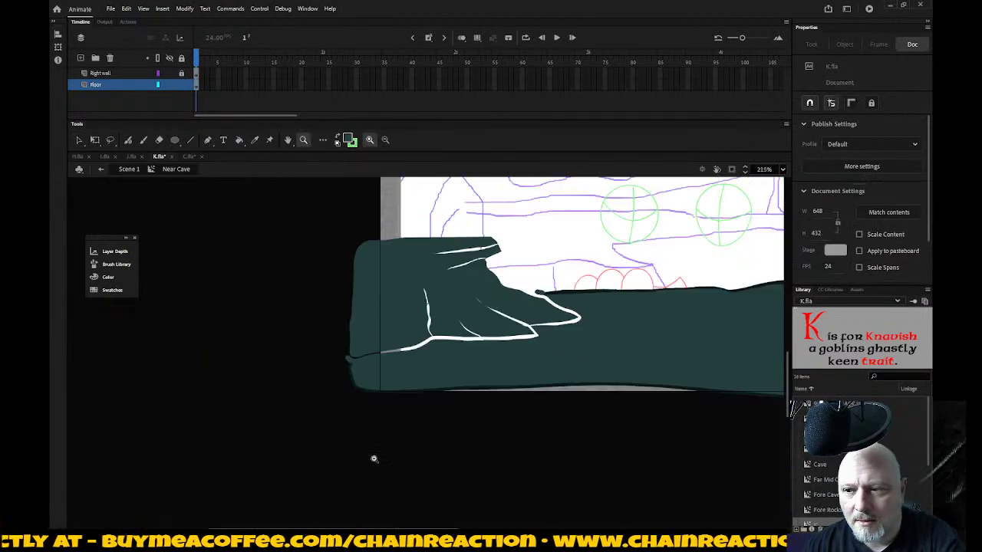
pyautogui.keyDown('alt'); pyautogui.click(376, 460); pyautogui.keyUp('alt')
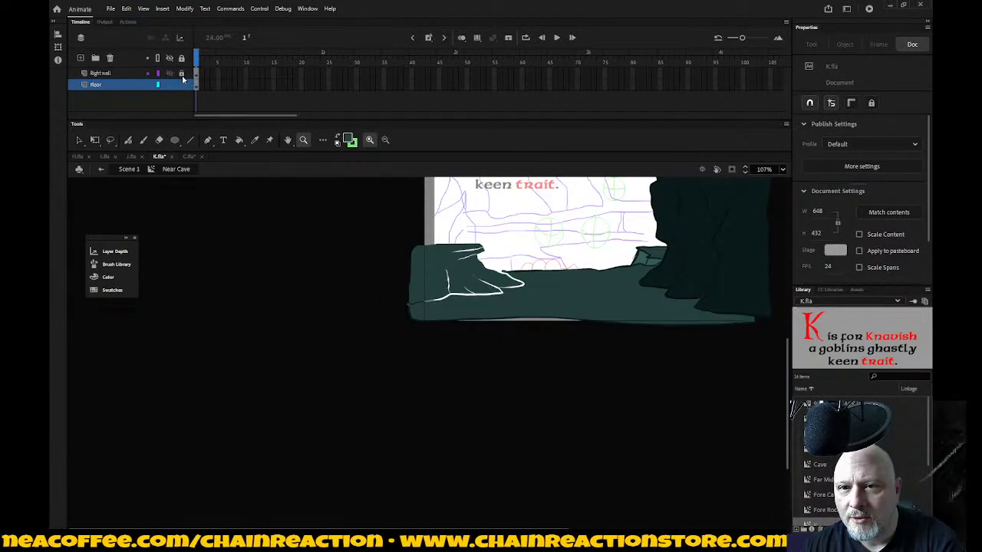
pyautogui.click(109, 85)
pyautogui.click(120, 74)
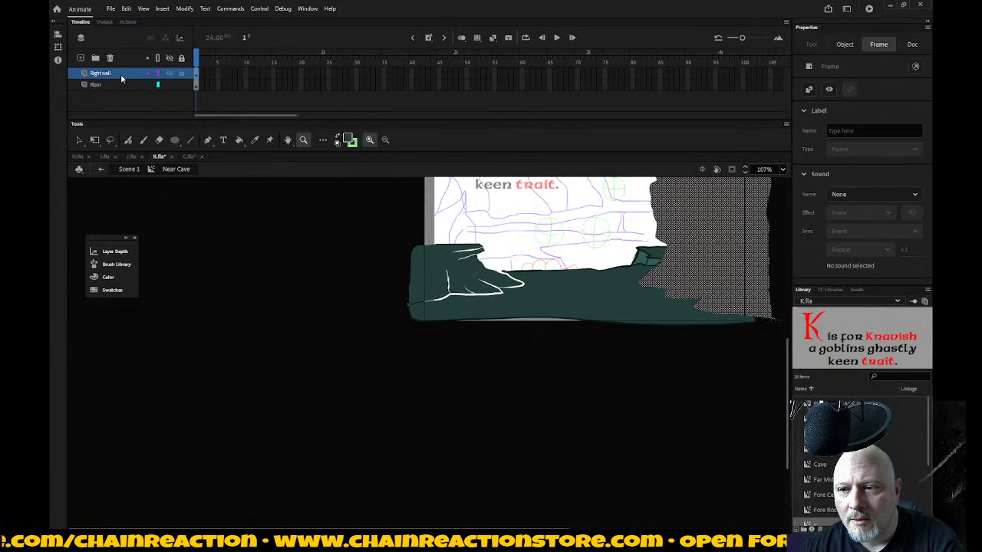
pyautogui.click(180, 85)
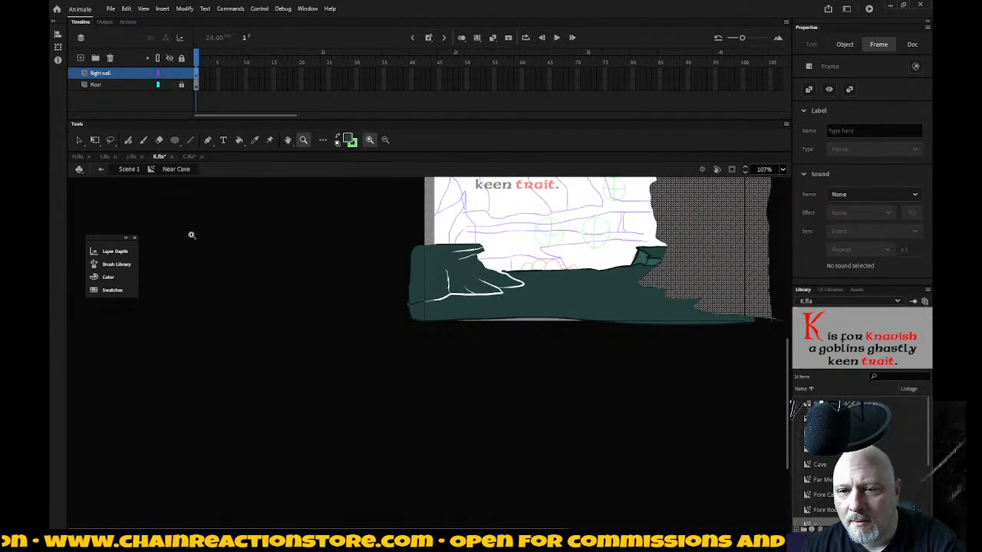
pyautogui.rightClick(228, 241)
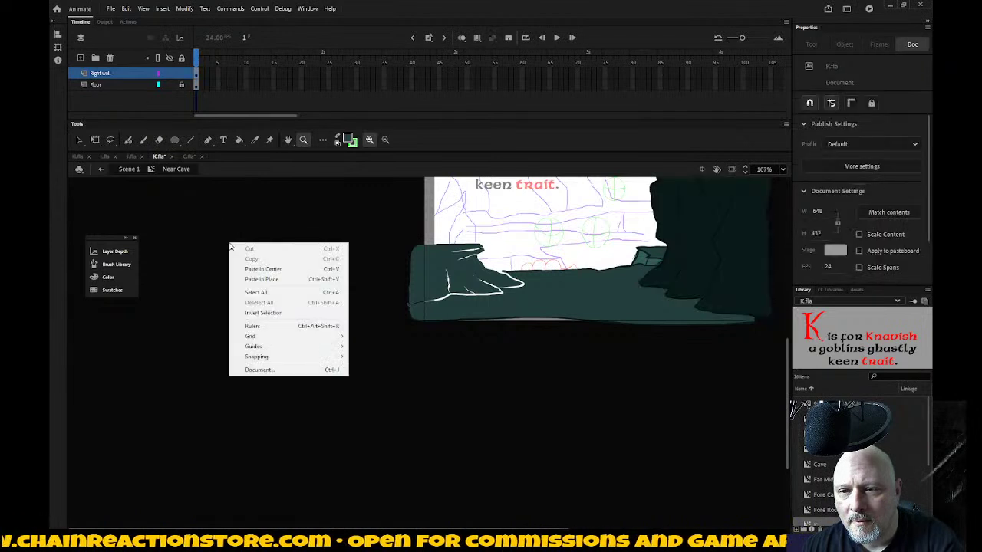
pyautogui.click(260, 279)
pyautogui.click(297, 286)
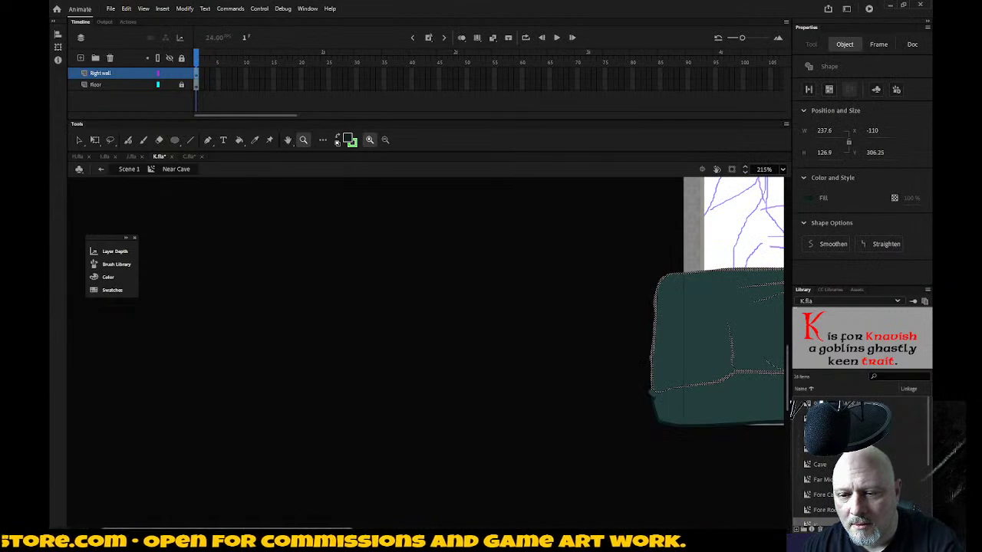
pyautogui.hscroll(5, 409, 513)
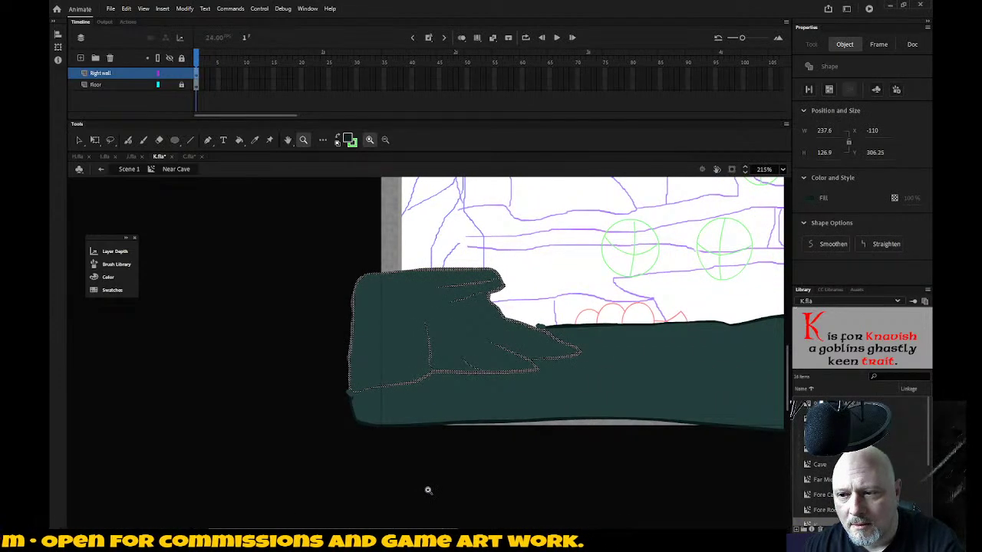
# Step: Deselect the pasted rock outline and hide the Floor layer
pyautogui.hotkey('ctrl', 'shift', 'a')
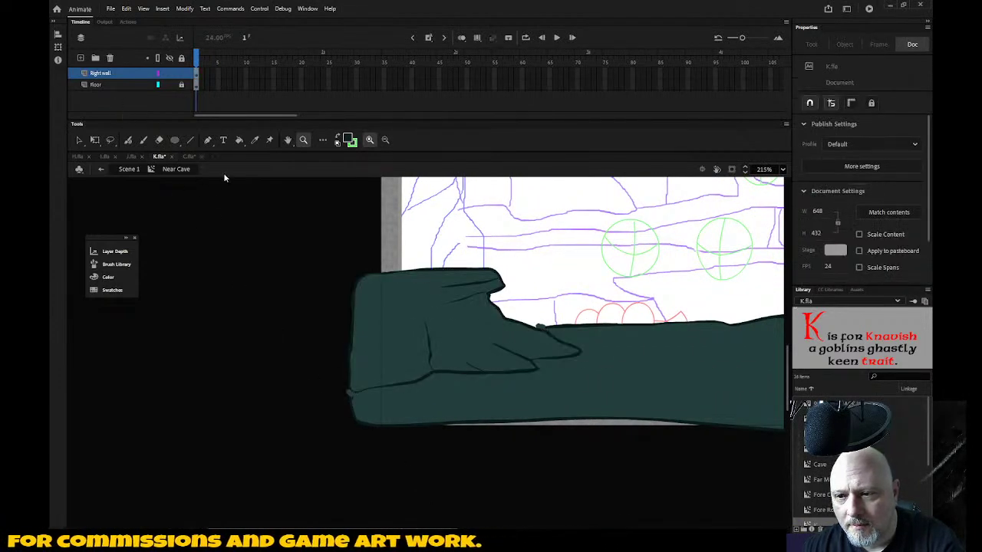
pyautogui.click(169, 85)
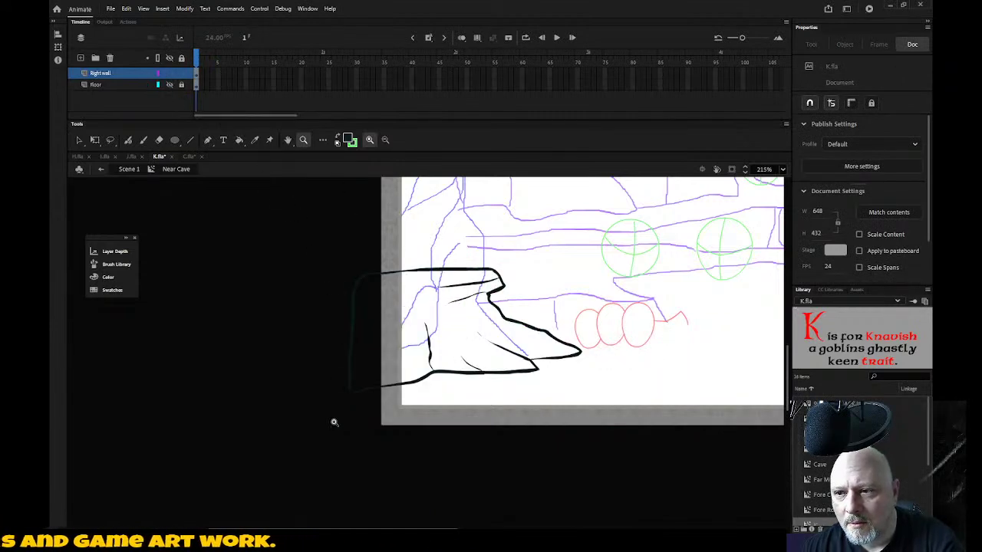
pyautogui.moveTo(334, 528); pyautogui.dragTo(408, 528)
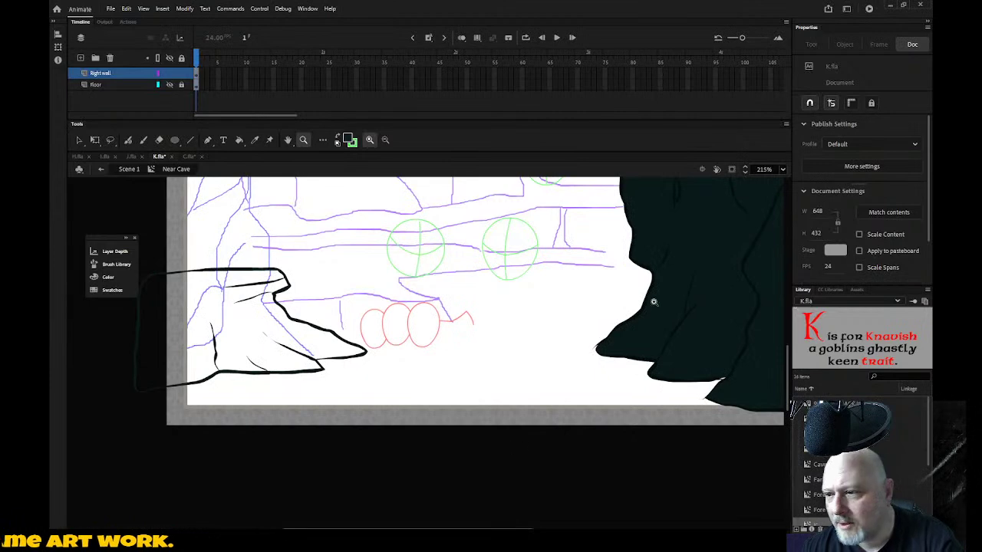
# Step: Try to fill the left rock's outline on the Right wall layer using the Paint Bucket with Close Large Gaps
pyautogui.press('k')
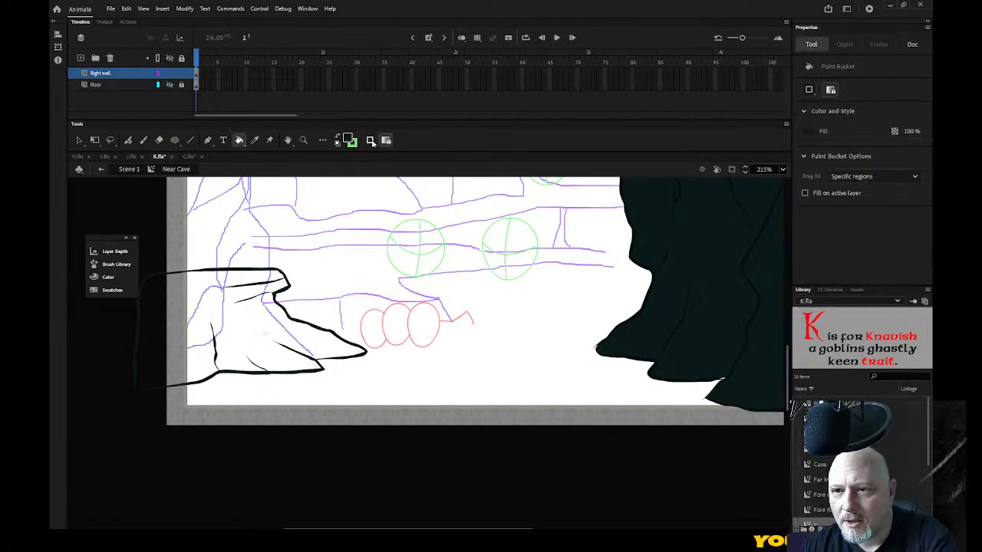
pyautogui.click(350, 139)
pyautogui.click(414, 167)
pyautogui.click(238, 337)
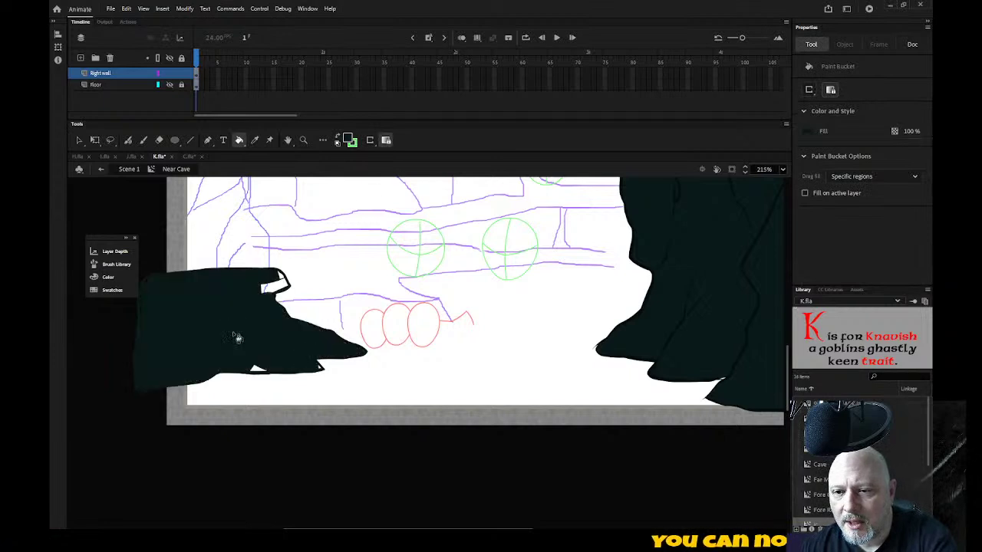
pyautogui.click(279, 286)
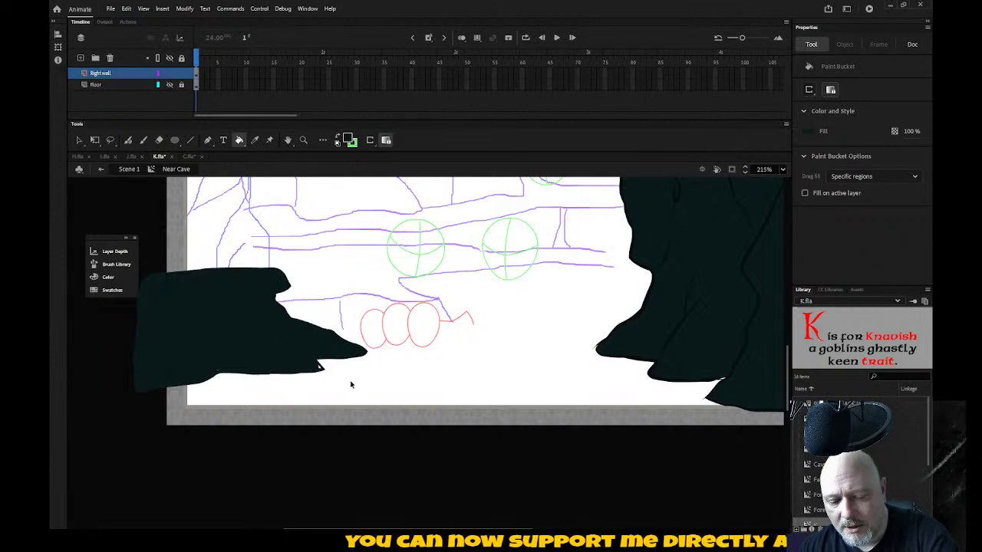
pyautogui.hotkey('ctrl', 'z')
pyautogui.hotkey('ctrl', 'z')
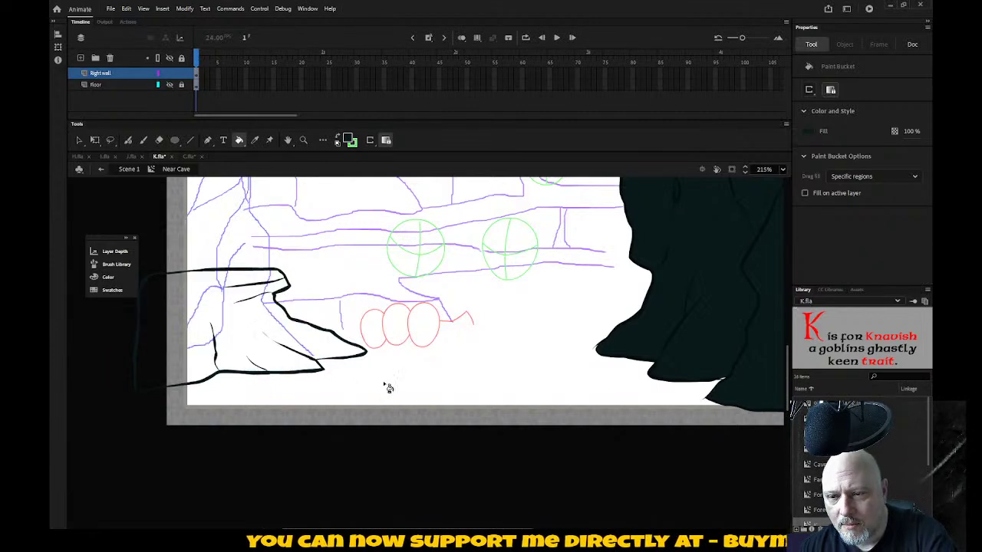
# Step: Select the whole left rock outline and recolour it with the dark shade sampled from the right wall
pyautogui.click(79, 141)
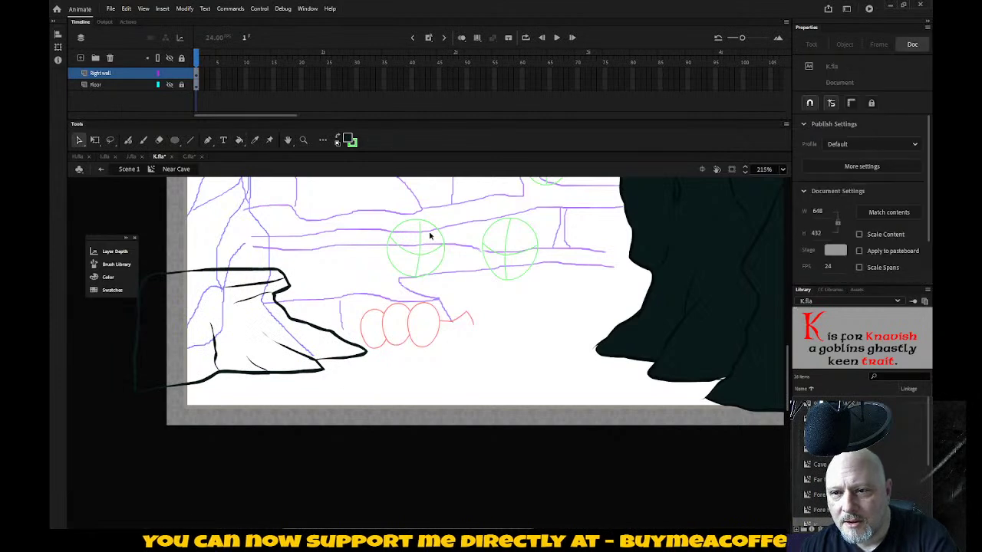
pyautogui.moveTo(454, 227); pyautogui.dragTo(116, 470)
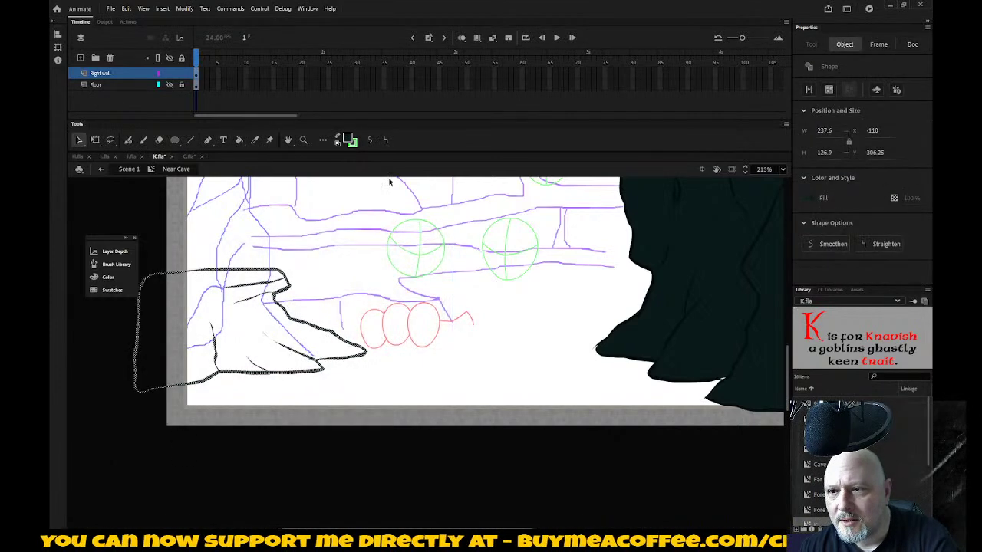
pyautogui.click(349, 140)
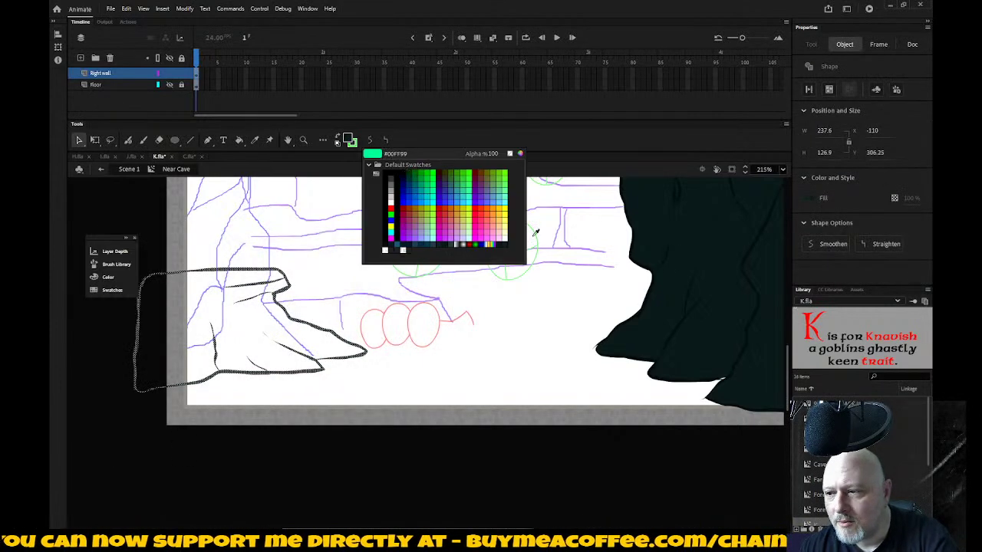
pyautogui.click(754, 246)
pyautogui.click(470, 392)
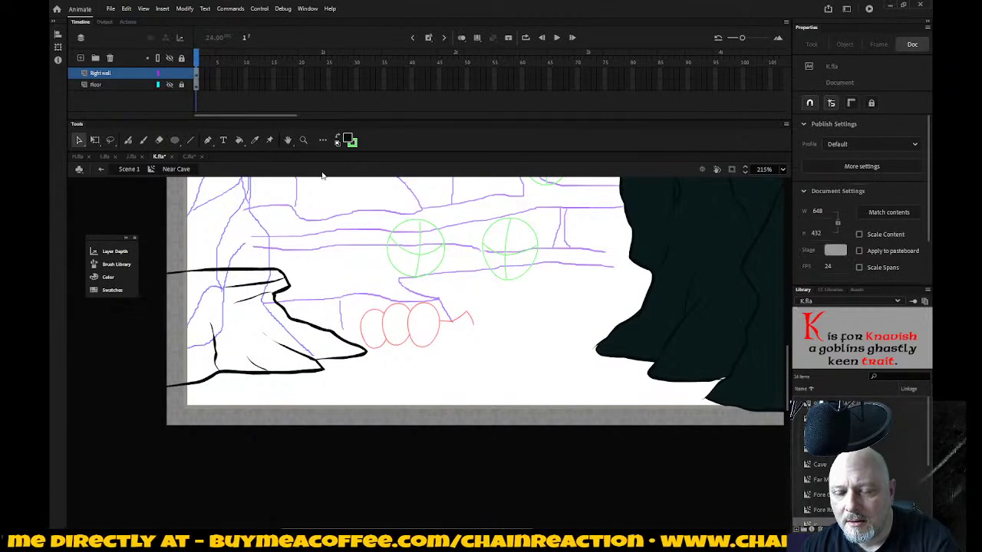
# Step: Fill the inside of the left rock with the dark wall colour using the Paint Bucket with Close Medium Gaps
pyautogui.press('k')
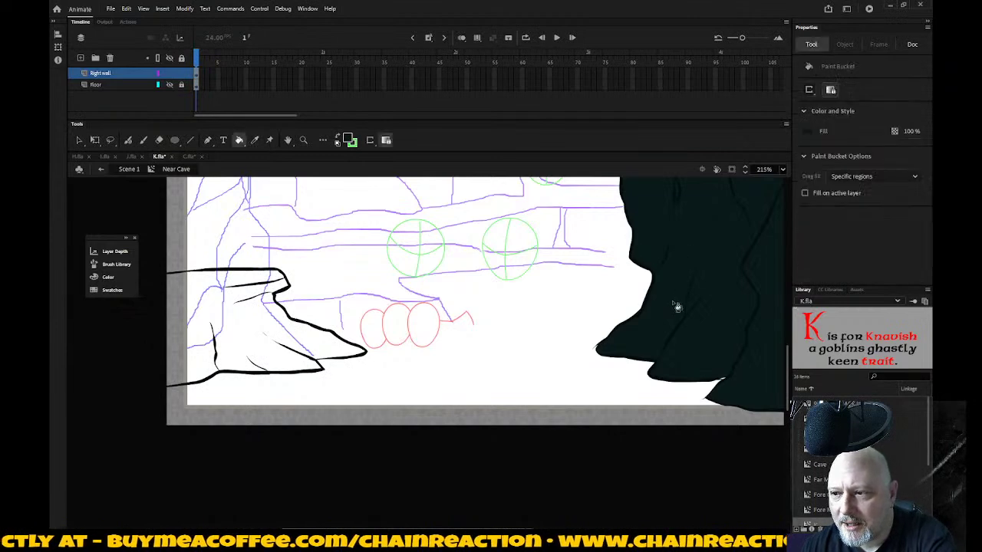
pyautogui.click(369, 141)
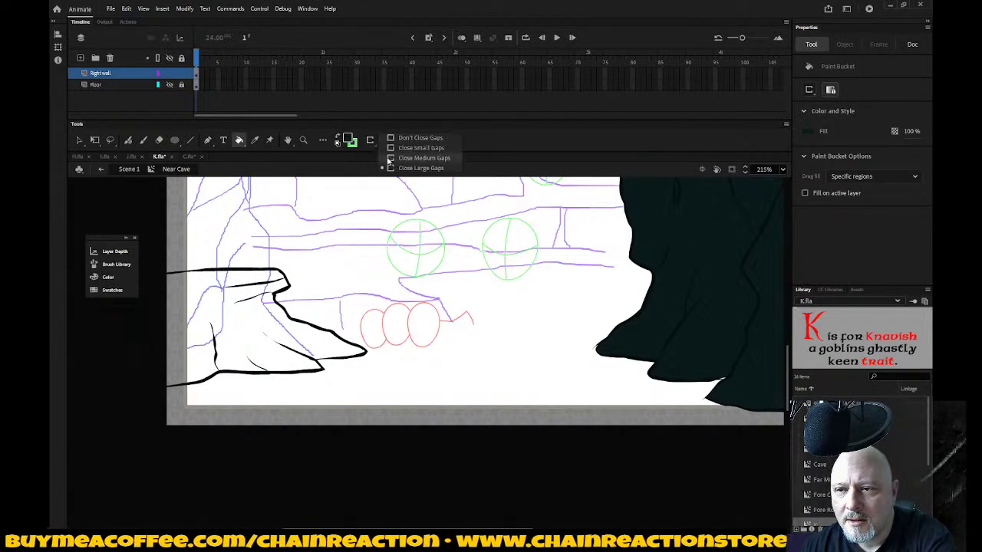
pyautogui.click(391, 161)
pyautogui.click(240, 333)
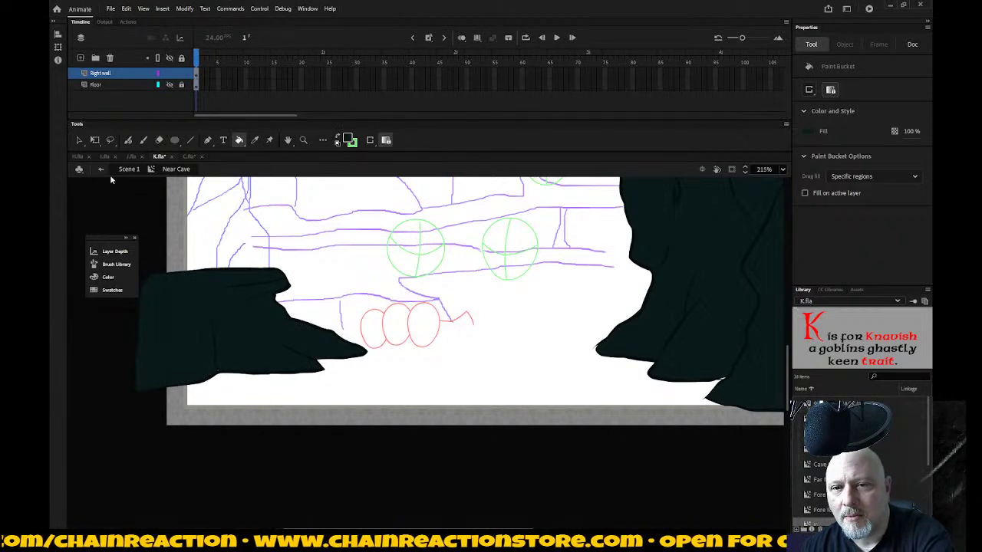
# Step: Show the Floor layer again and hide the Right wall layer
pyautogui.click(170, 86)
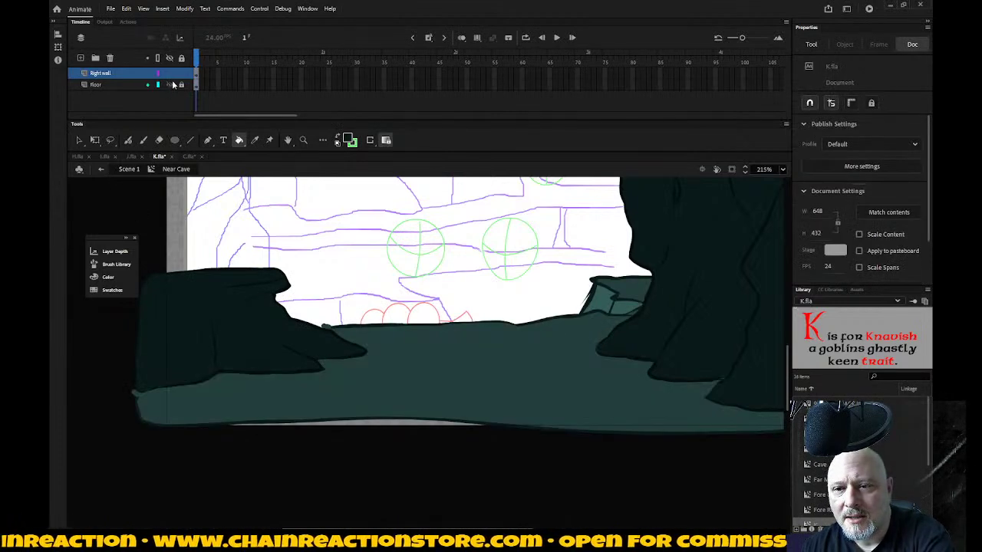
pyautogui.click(180, 84)
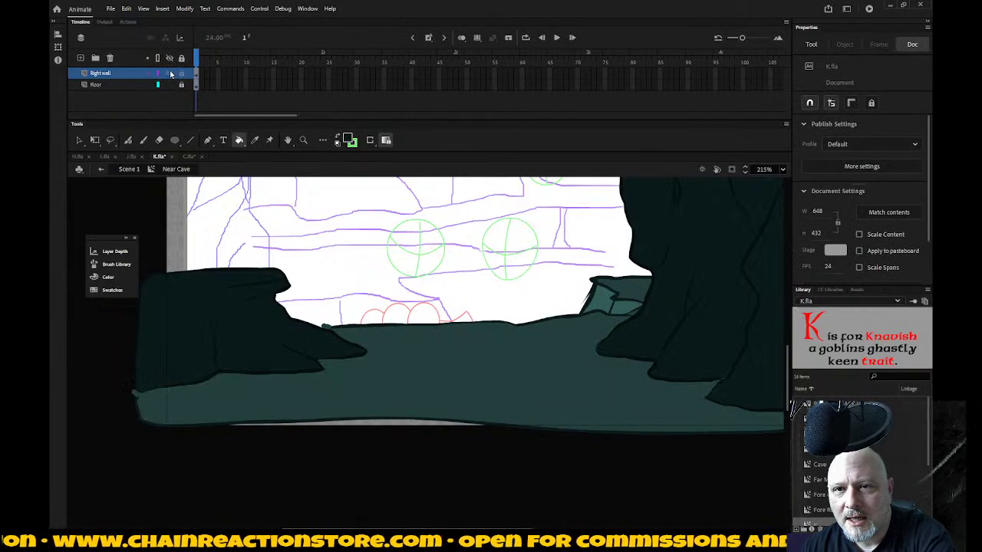
pyautogui.click(171, 73)
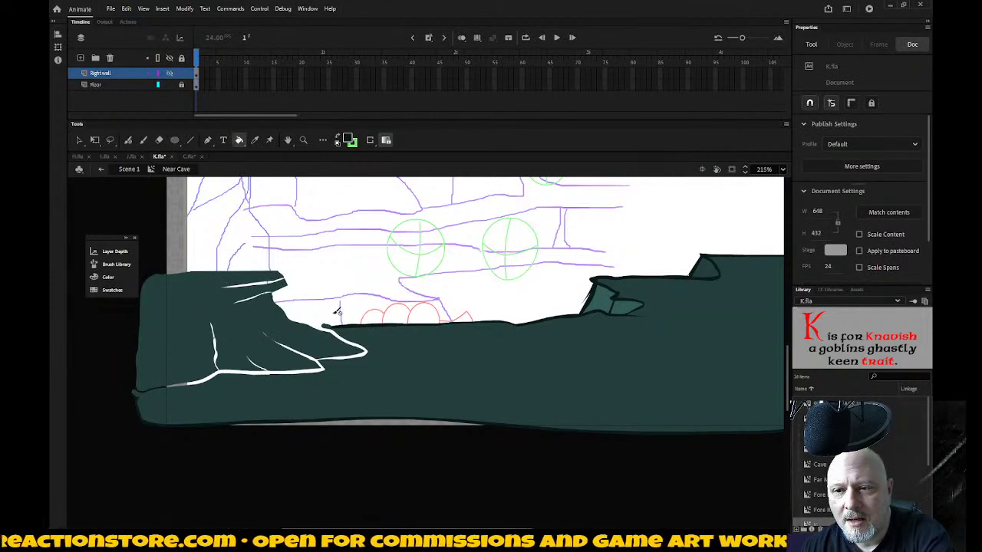
# Step: Try to sample the floor's dark outline colour for the Classic Brush
pyautogui.press('i')
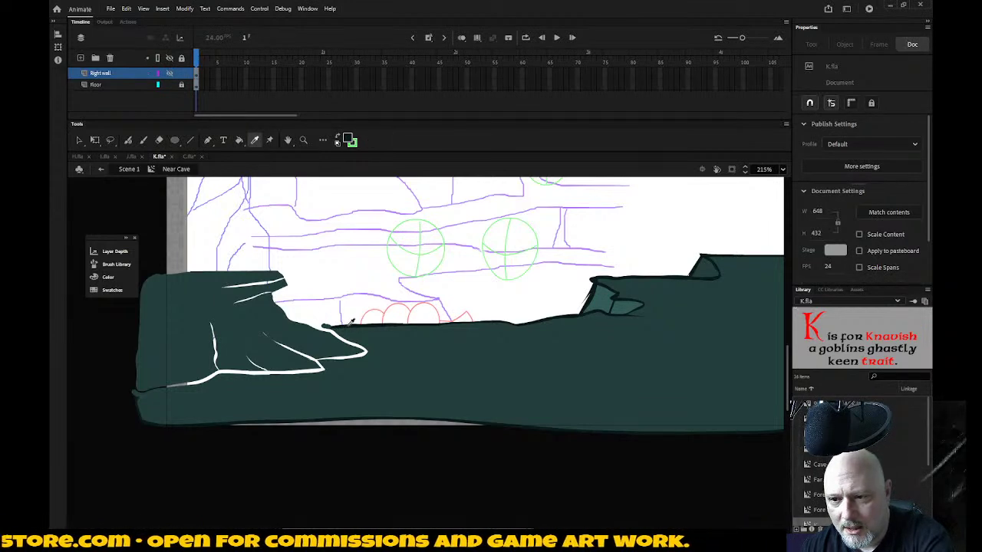
pyautogui.click(352, 323)
pyautogui.press('b')
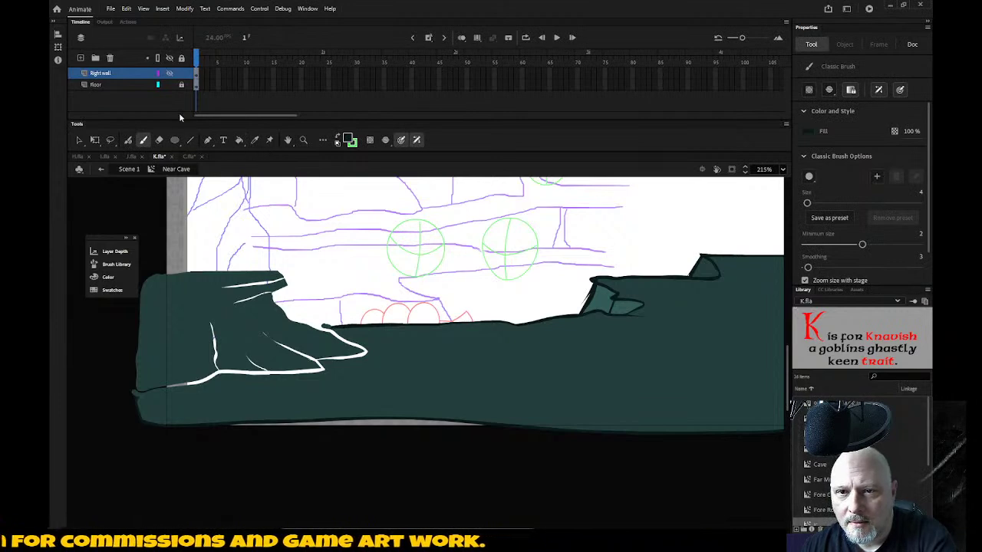
pyautogui.press('i')
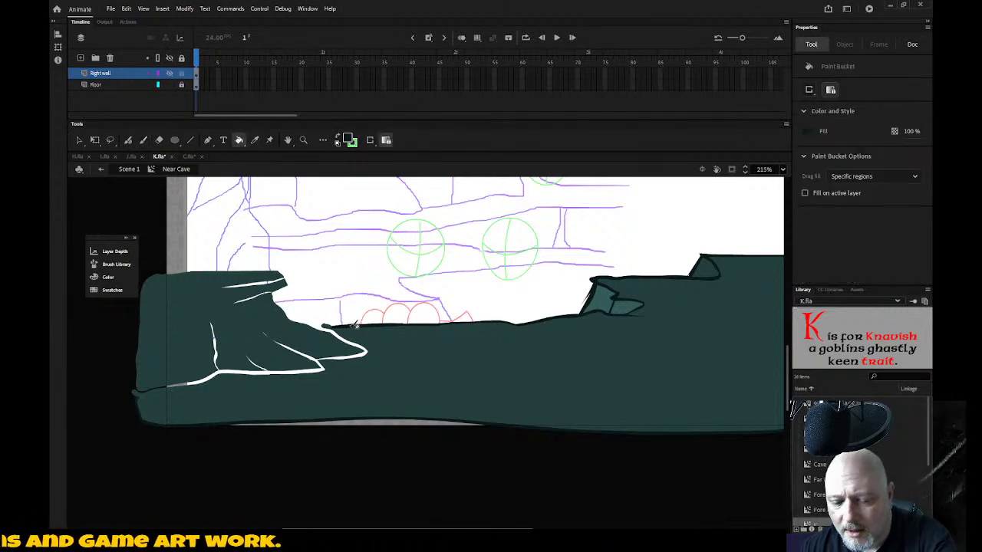
pyautogui.press('b')
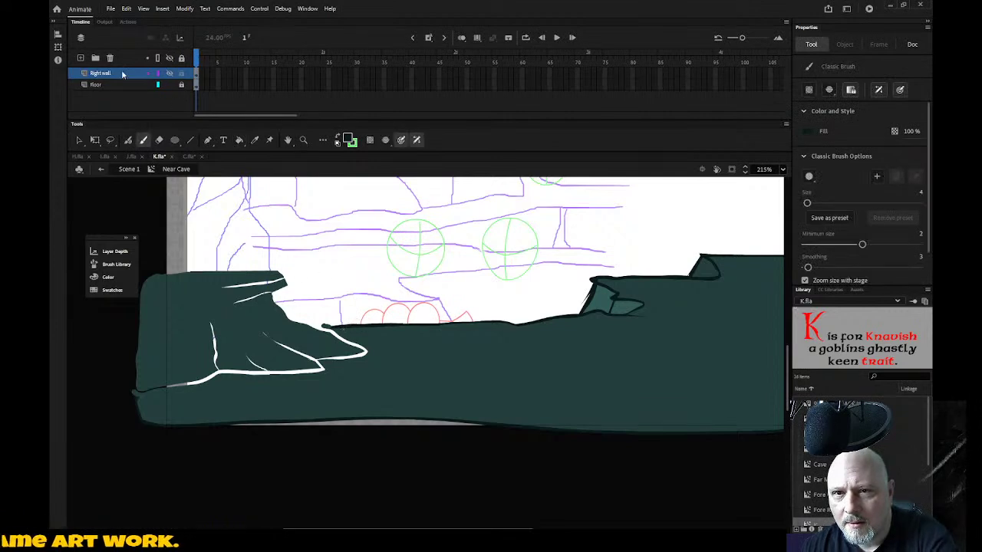
# Step: Lock the Right wall layer, unlock and select the Floor layer, and deselect its artwork
pyautogui.click(123, 75)
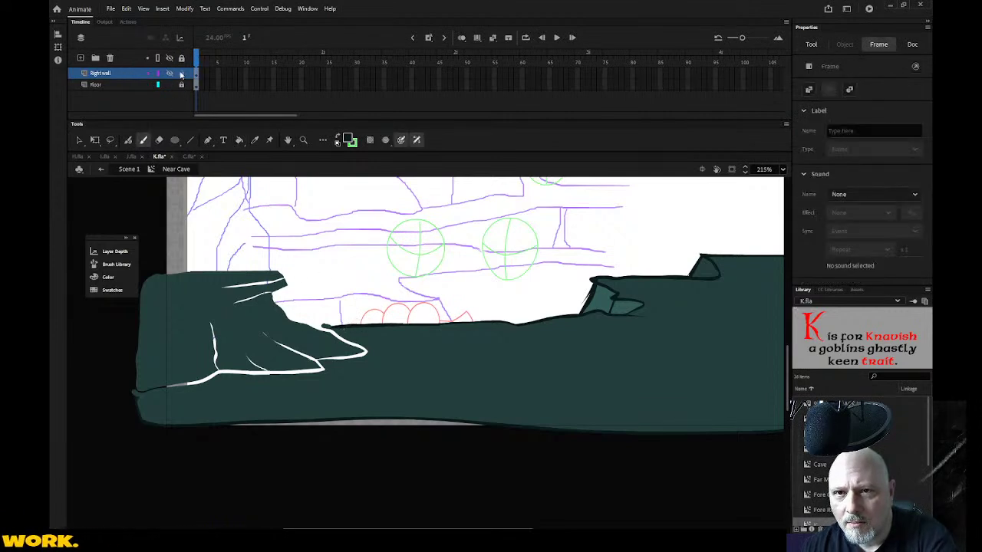
pyautogui.click(123, 84)
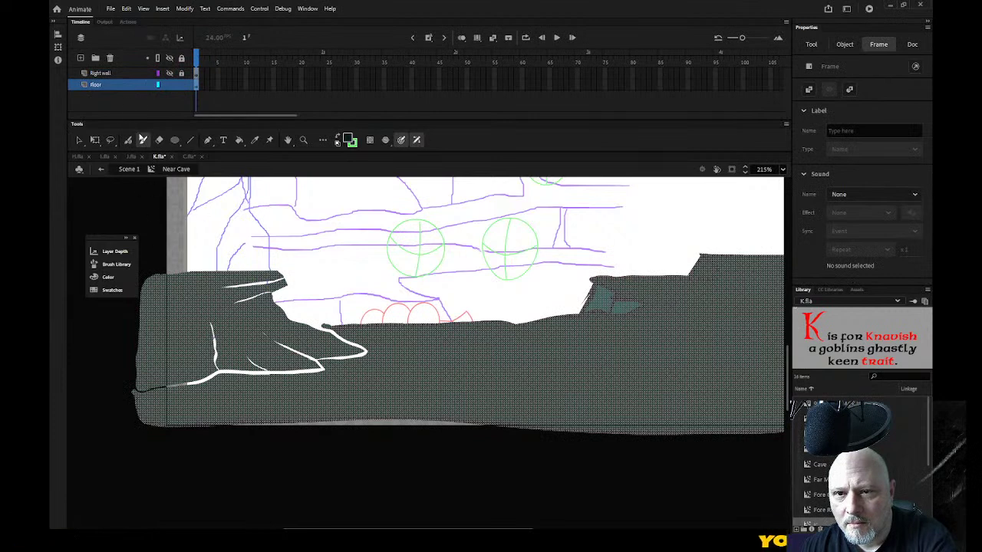
pyautogui.hotkey('ctrl', 'shift', 'a')
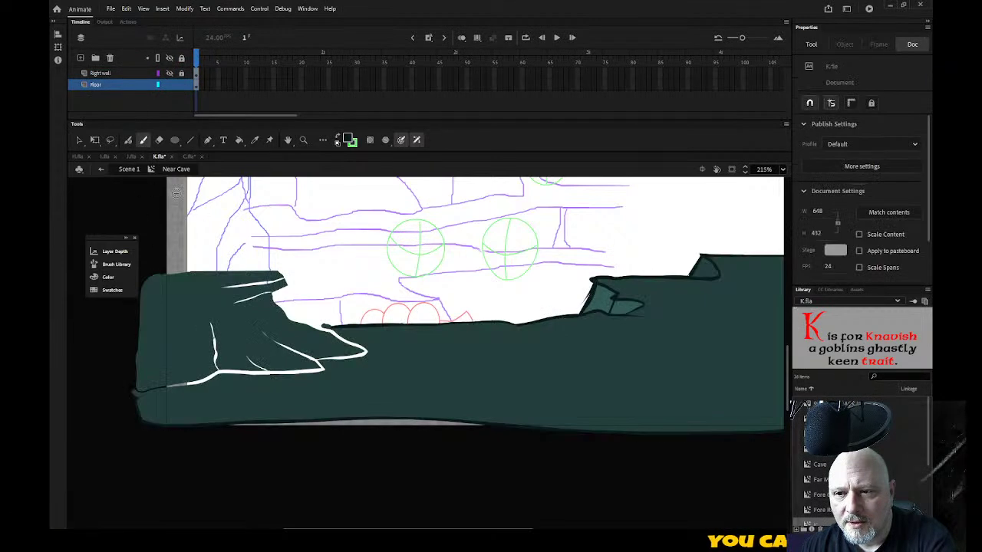
# Step: Sample the floor's outline colour and brush the missing upper and left edges of the floor at size 4
pyautogui.press('i')
pyautogui.click(347, 322)
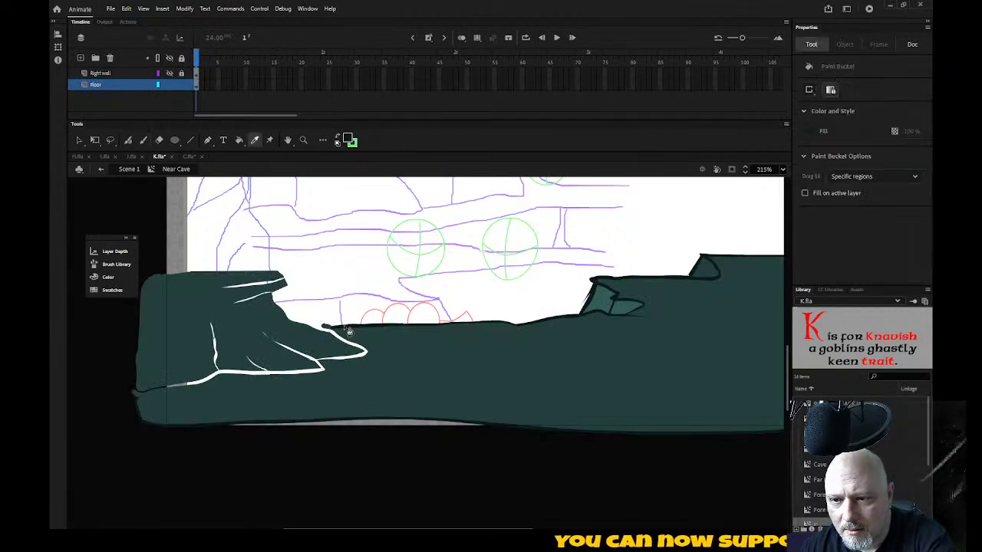
pyautogui.press('b')
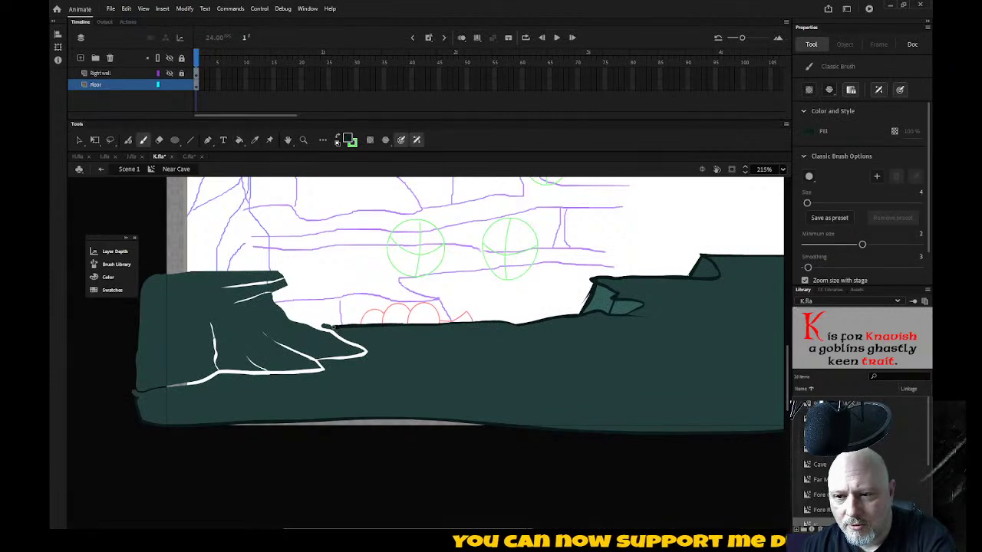
pyautogui.moveTo(335, 325)
pyautogui.mouseDown()
pyautogui.moveTo(138, 323)
pyautogui.moveTo(138, 384)
pyautogui.mouseUp()
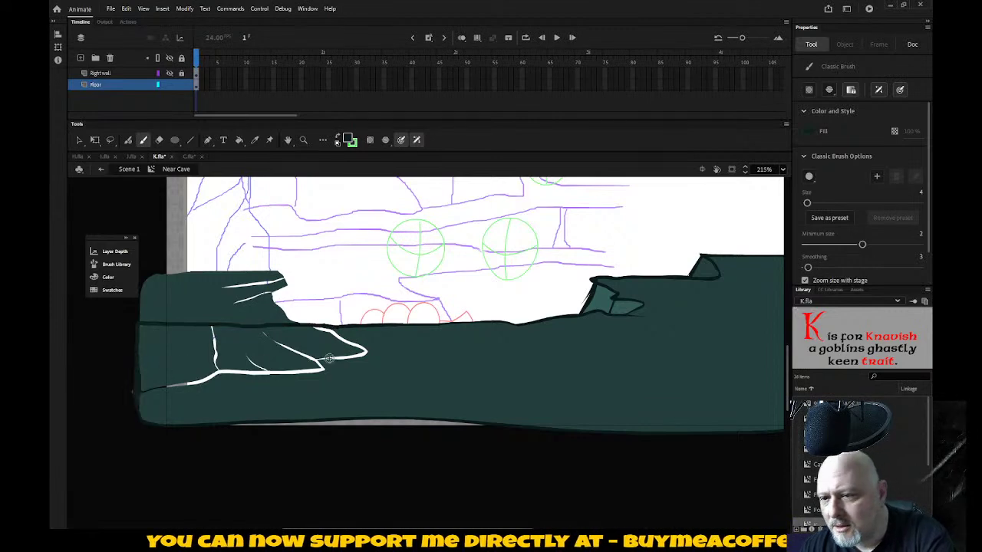
# Step: Fill the white gaps left inside the floor with its green, switching the Paint Bucket to Don't Close Gaps
pyautogui.press('k')
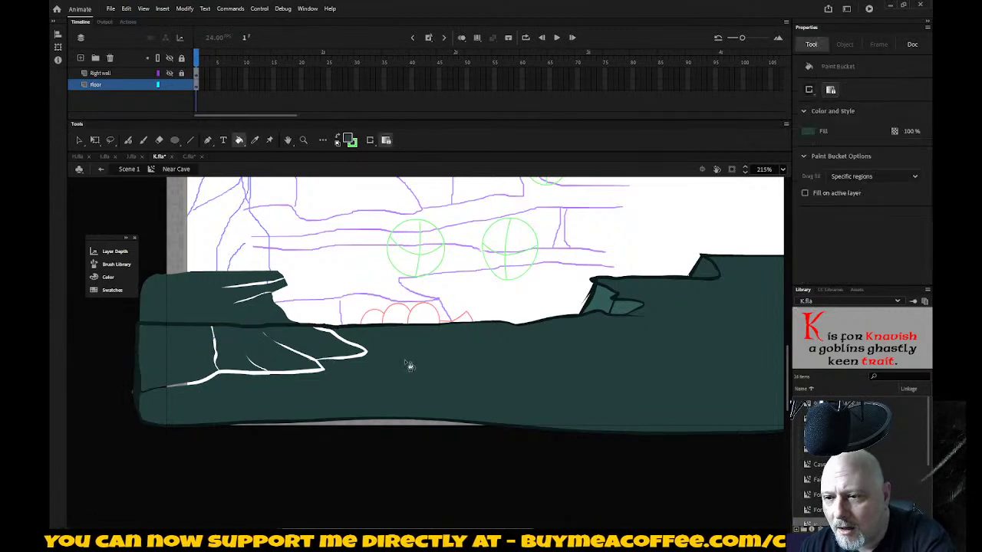
pyautogui.click(366, 355)
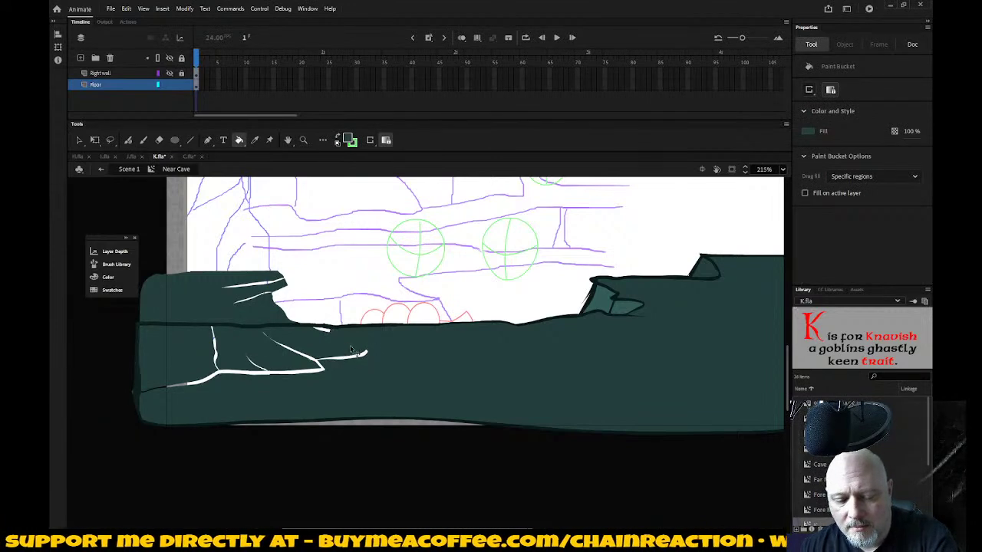
pyautogui.click(369, 141)
pyautogui.click(395, 138)
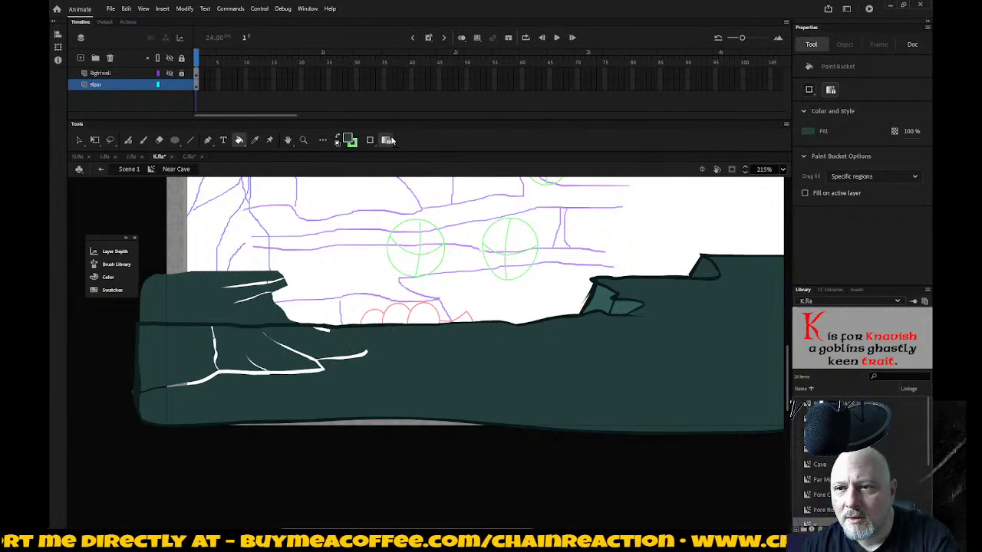
pyautogui.click(332, 330)
pyautogui.click(347, 361)
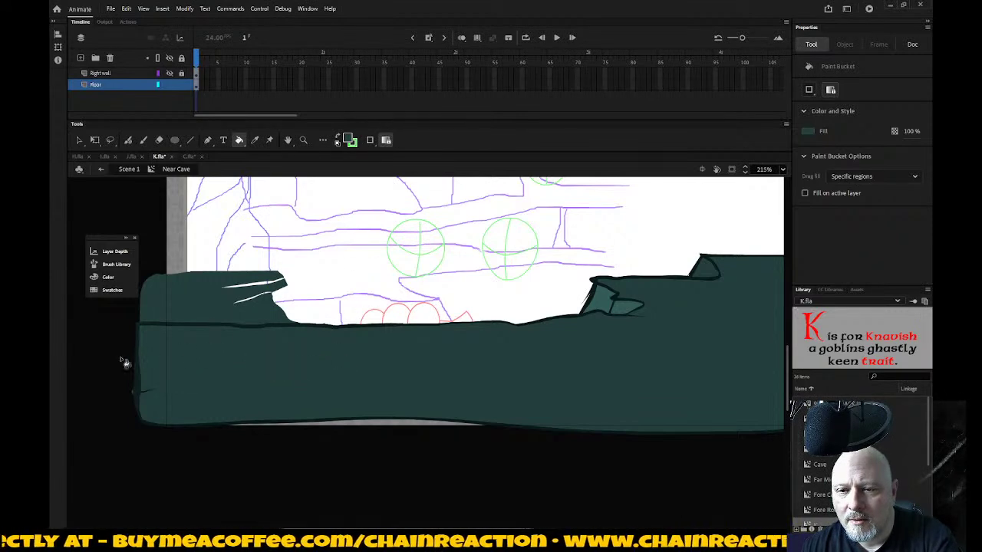
# Step: Delete the leftover green rock fill above the new floor edge and show the Right wall layer
pyautogui.press('v')
pyautogui.click(210, 304)
pyautogui.press('Delete')
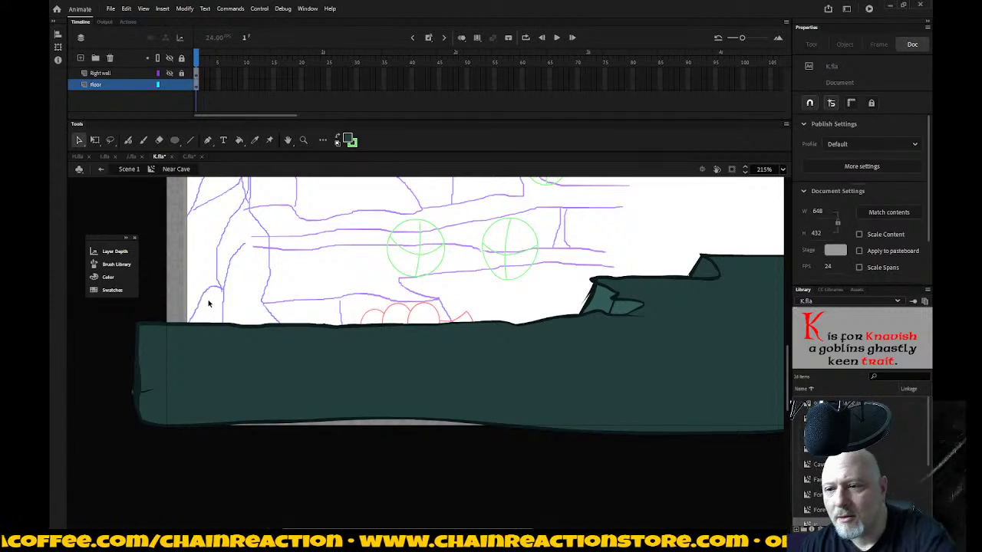
pyautogui.click(170, 73)
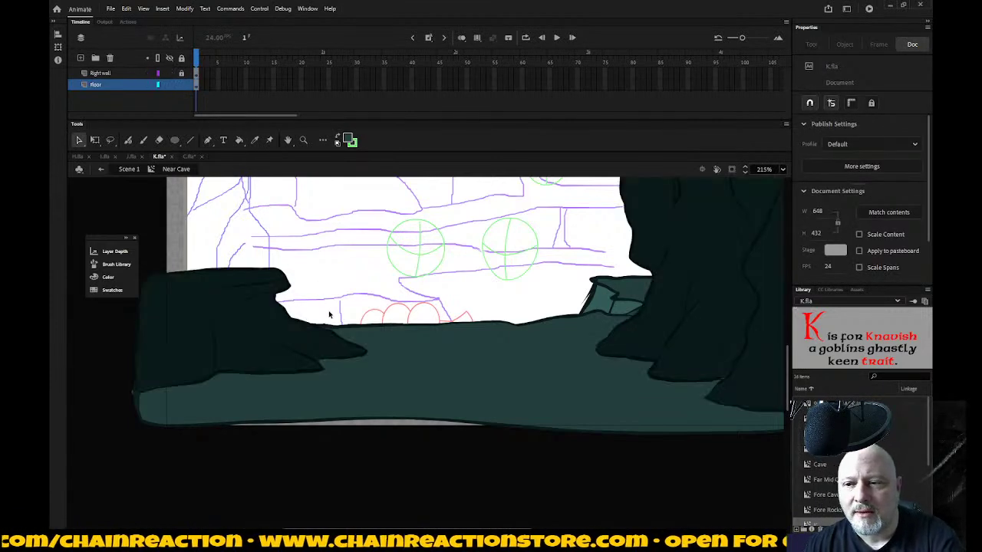
# Step: Exit the Near Cave symbol and return to Scene 1
pyautogui.press('z')
pyautogui.keyDown('alt'); pyautogui.click(380, 362); pyautogui.keyUp('alt')
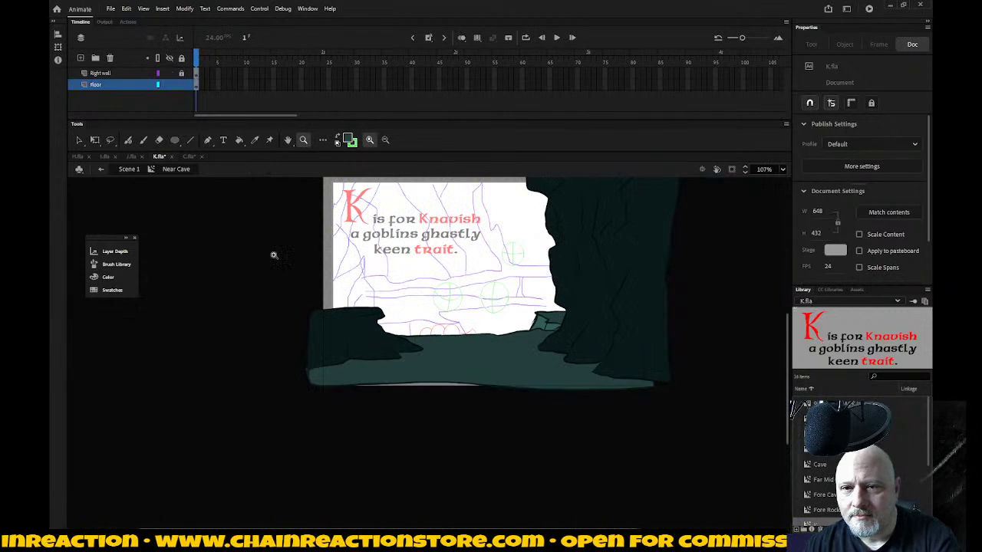
pyautogui.click(101, 168)
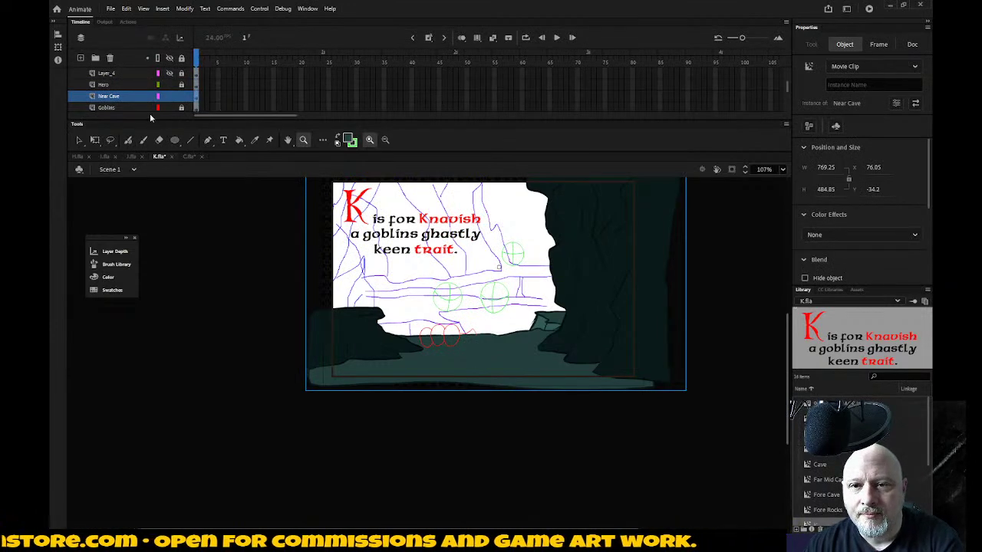
# Step: Lock the Near Cave layer so the scene displays inside its frame
pyautogui.click(182, 96)
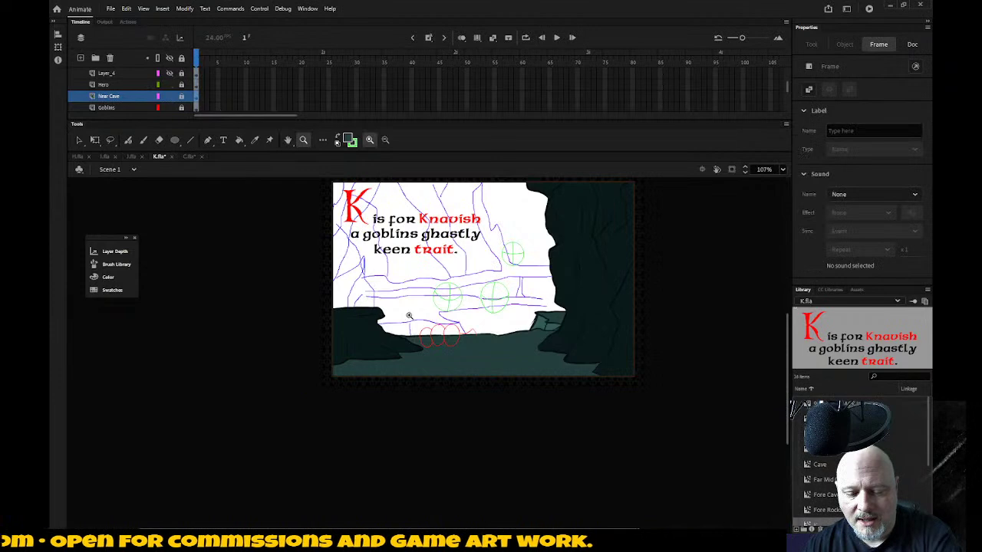
pyautogui.keyDown('alt'); pyautogui.click(477, 340); pyautogui.keyUp('alt')
pyautogui.moveTo(341, 264); pyautogui.dragTo(520, 384)
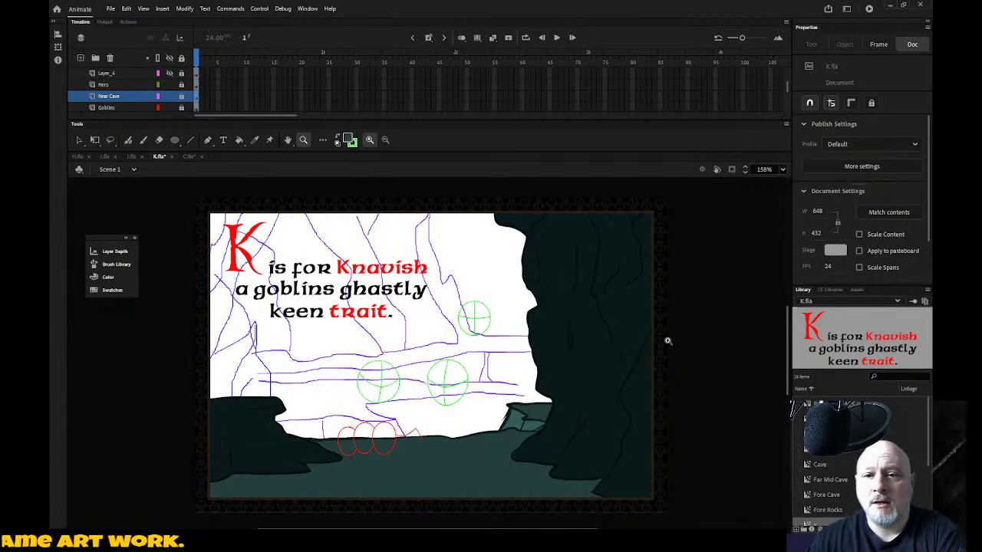
# Step: Review the finished pages in I.fla and J.fla for comparison and return to K.fla
pyautogui.click(105, 159)
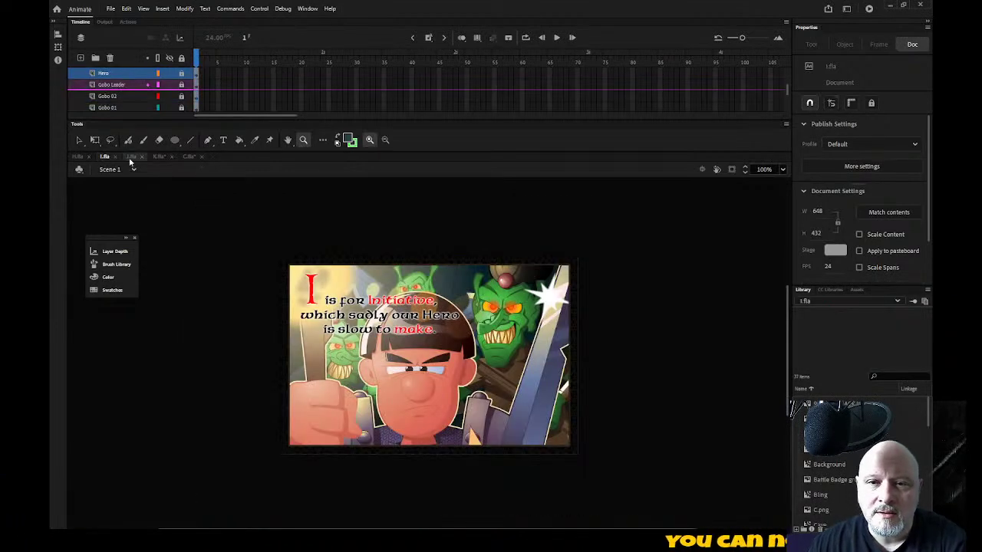
pyautogui.click(131, 157)
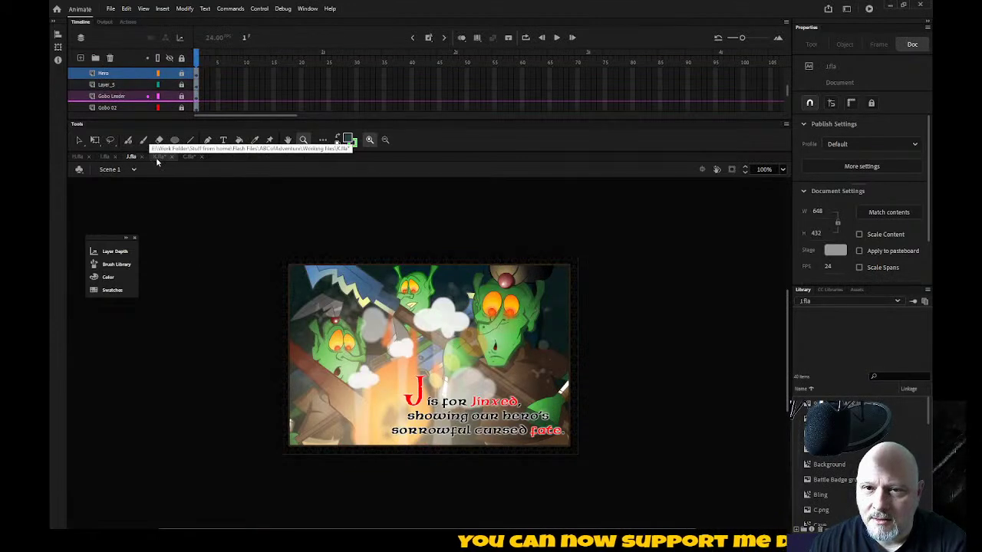
pyautogui.click(156, 157)
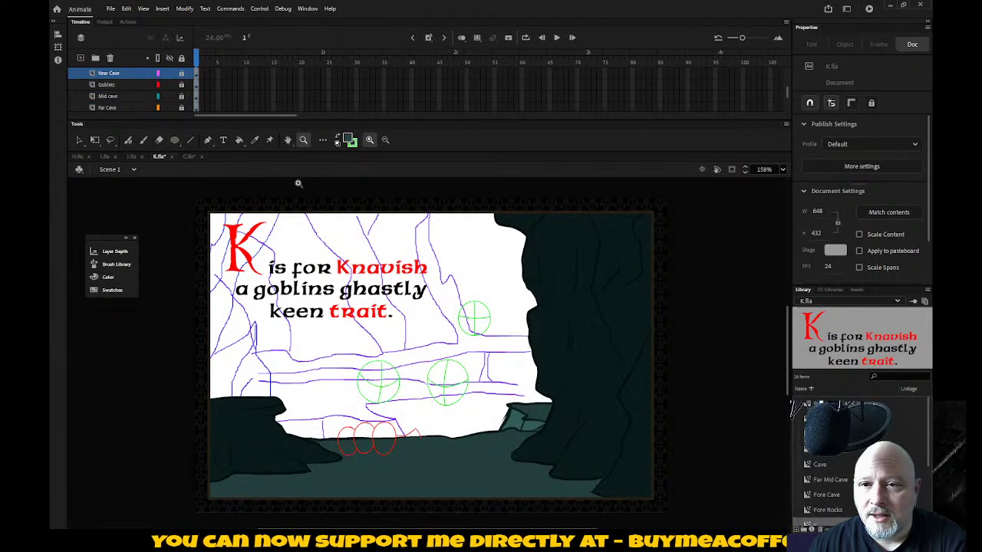
# Step: Show the pencil sketch on Layer_4 for reference and hide it again
pyautogui.scroll(2, 184, 115)
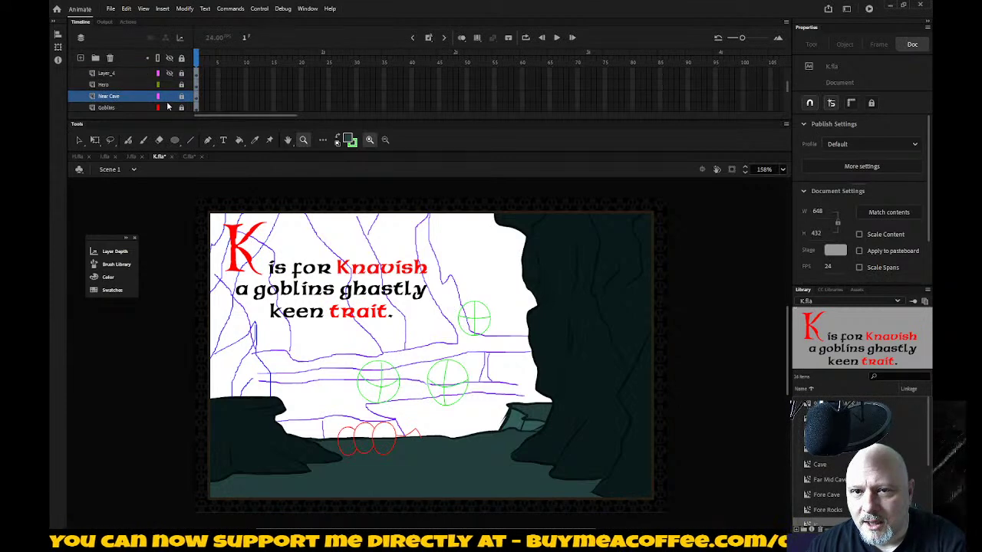
pyautogui.click(170, 73)
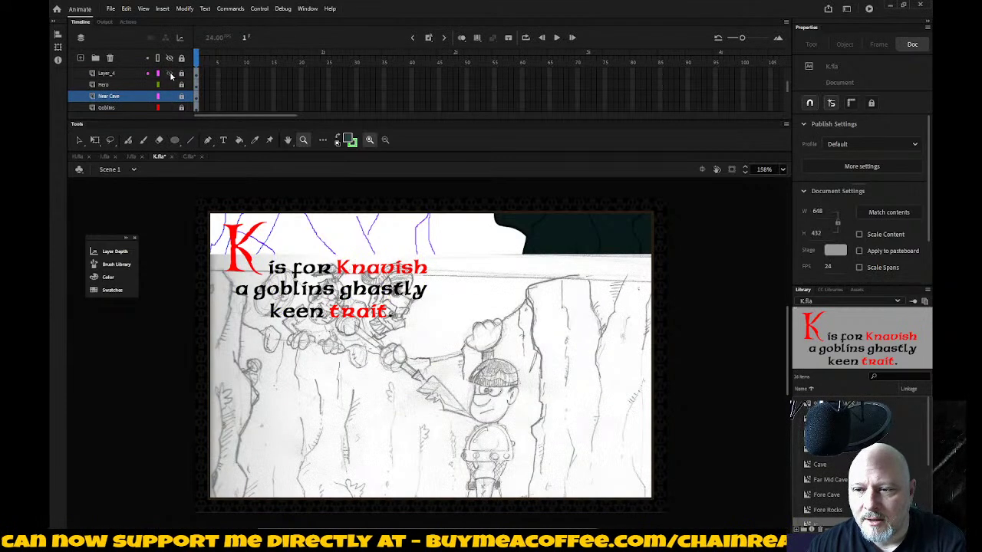
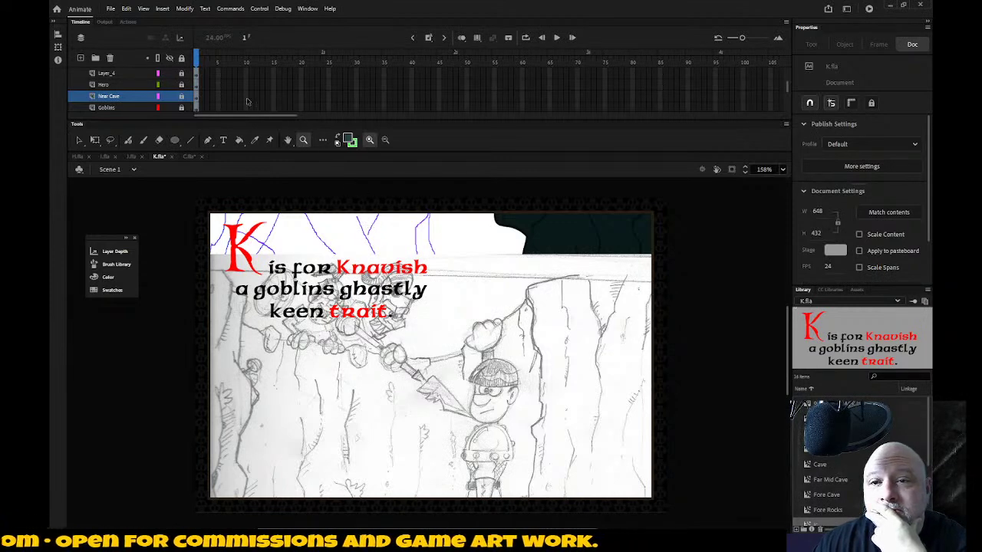
pyautogui.click(170, 73)
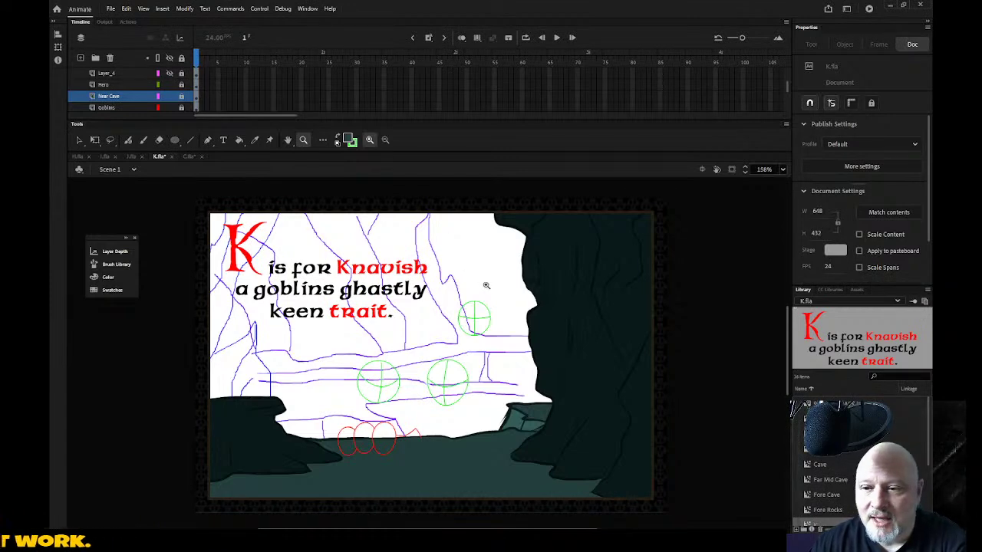
pyautogui.keyDown('alt'); pyautogui.click(447, 310); pyautogui.keyUp('alt')
pyautogui.moveTo(291, 291); pyautogui.dragTo(560, 463)
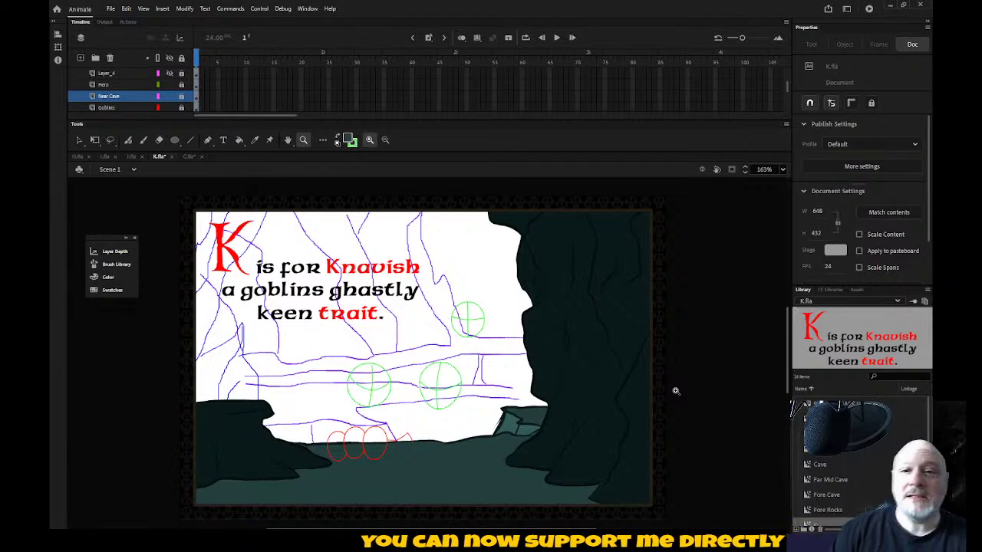
# Step: Check the Fore Cave wall artwork in C.fla and return to K.fla
pyautogui.click(188, 157)
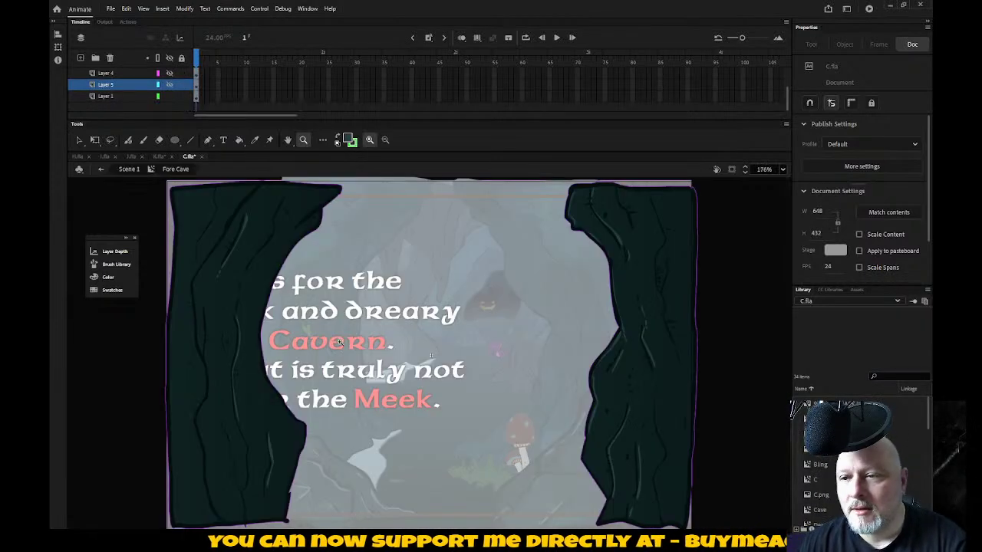
pyautogui.click(158, 156)
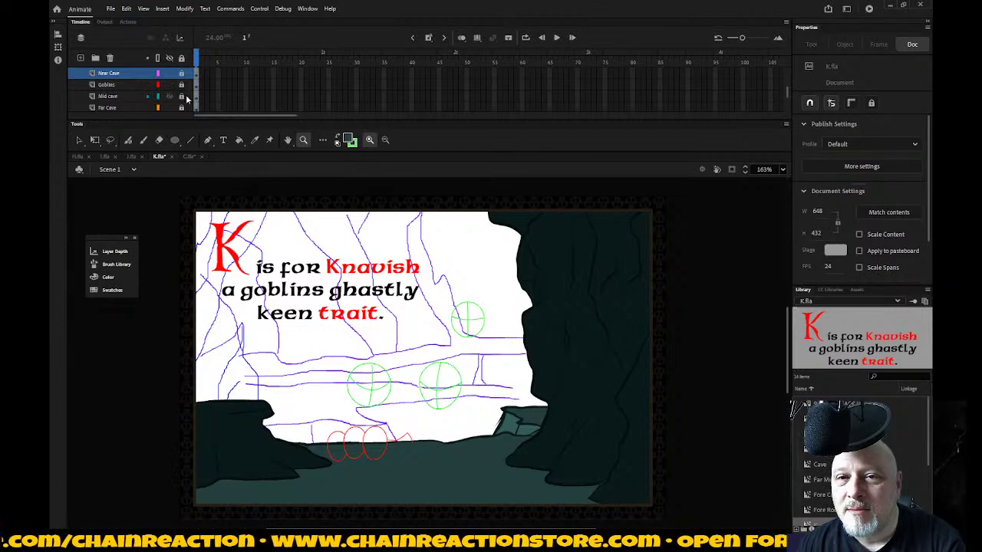
# Step: Unlock the Near Cave layer and open the Near Cave symbol for editing
pyautogui.scroll(-1, 185, 98)
pyautogui.scroll(1, 179, 96)
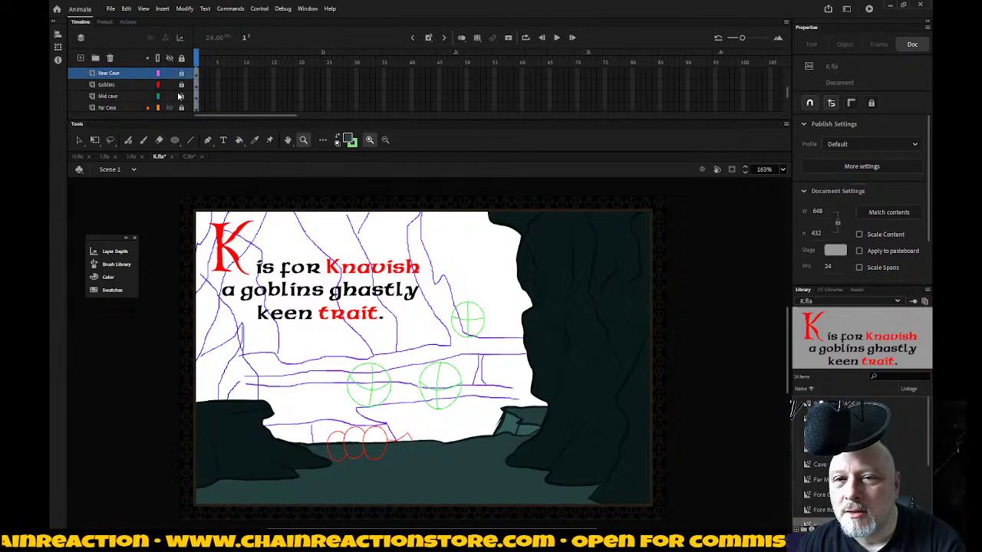
pyautogui.click(180, 74)
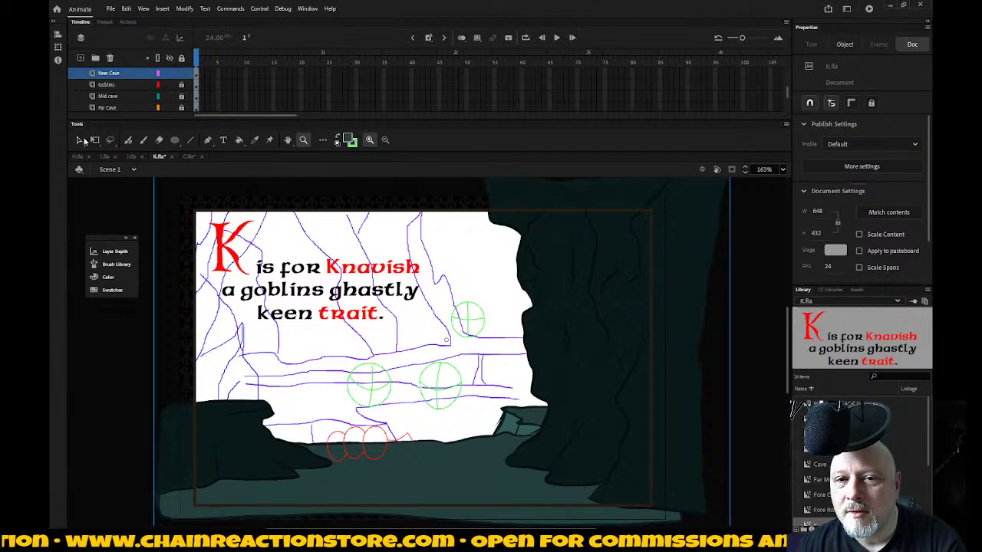
pyautogui.doubleClick(568, 301)
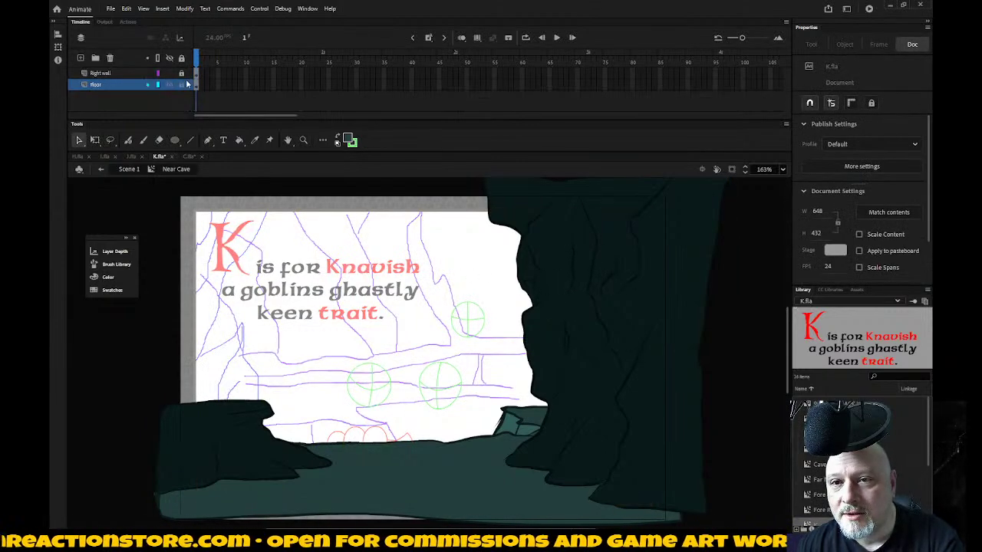
# Step: Unlock the Right wall layer and delete all of its wall artwork
pyautogui.click(141, 75)
pyautogui.click(740, 310)
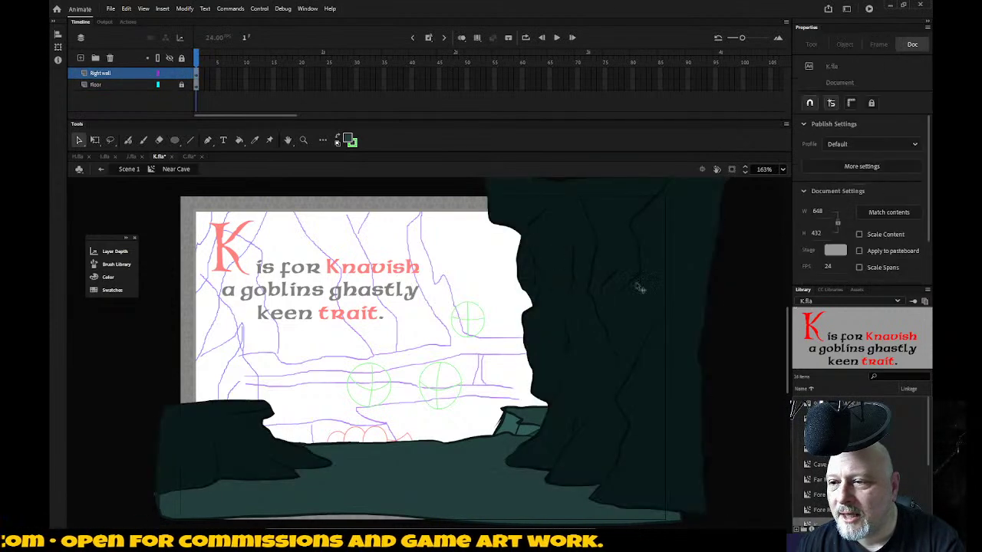
pyautogui.press('z')
pyautogui.keyDown('alt'); pyautogui.click(660, 315); pyautogui.keyUp('alt')
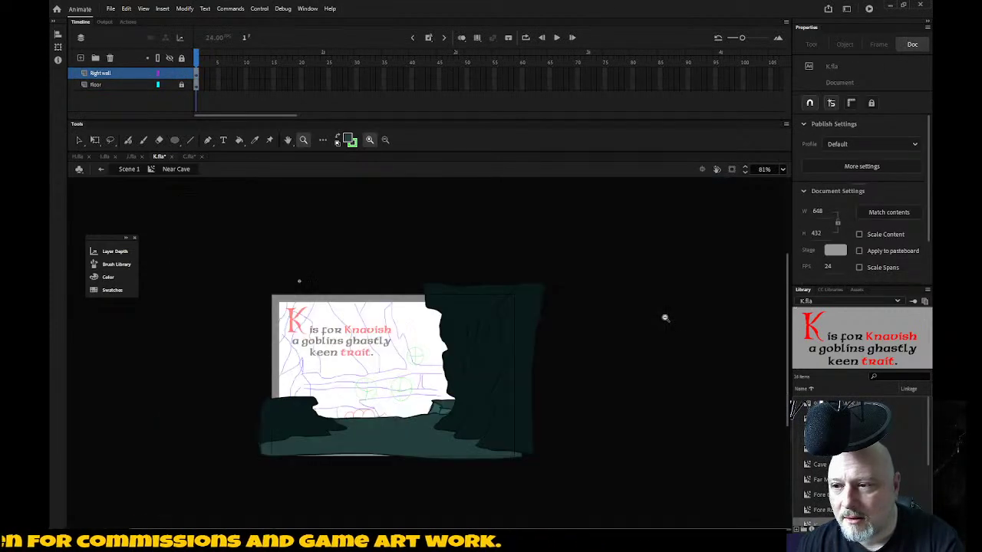
pyautogui.click(79, 139)
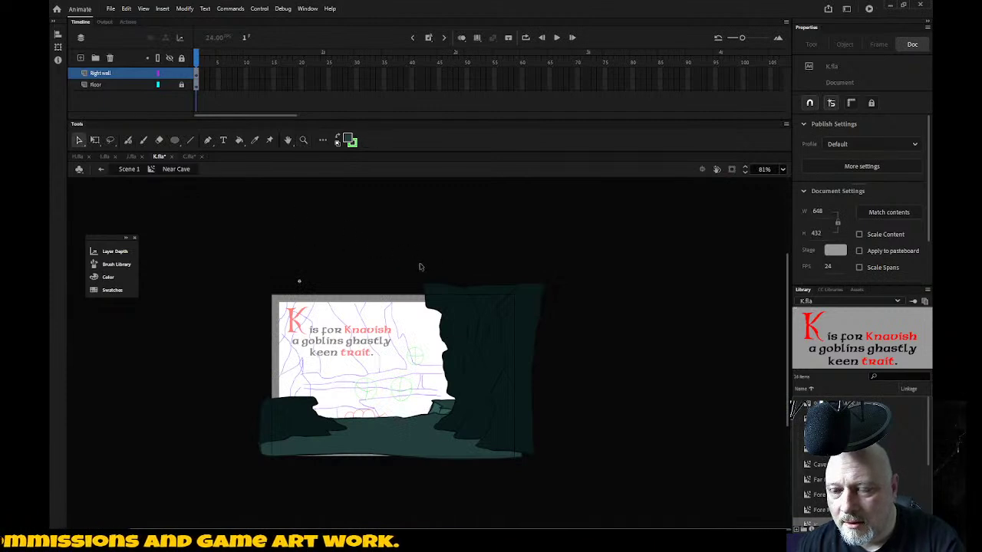
pyautogui.moveTo(419, 267); pyautogui.dragTo(622, 486)
pyautogui.press('Delete')
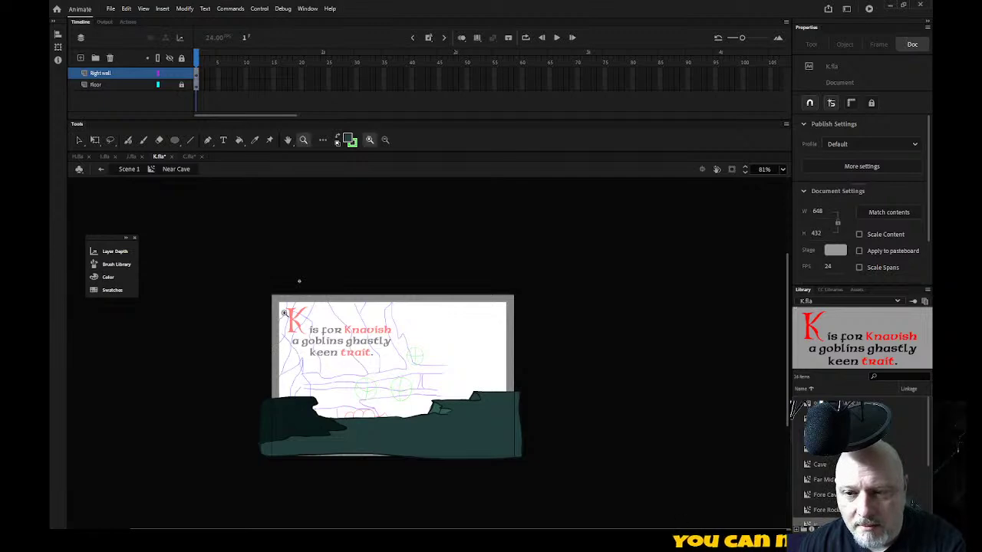
# Step: Brush a new jagged left edge for the right wall at Classic Brush size 2, from above the stage down into the floor
pyautogui.press('z')
pyautogui.moveTo(255, 283); pyautogui.dragTo(548, 481)
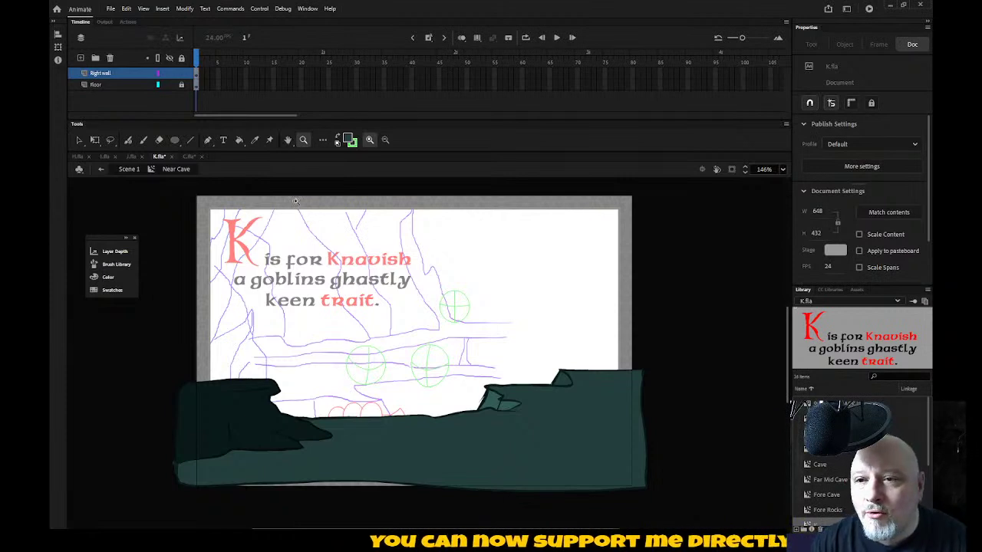
pyautogui.click(143, 141)
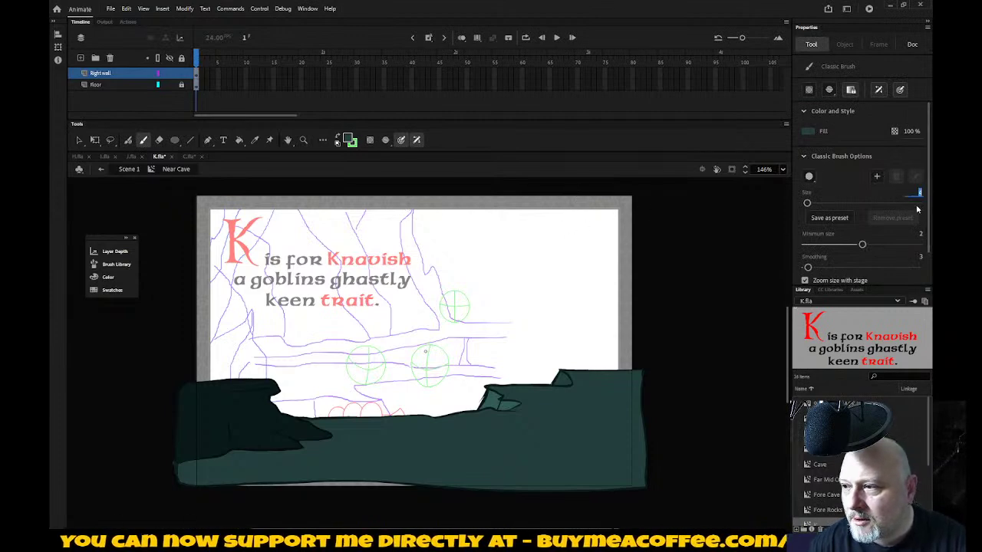
pyautogui.write('2')
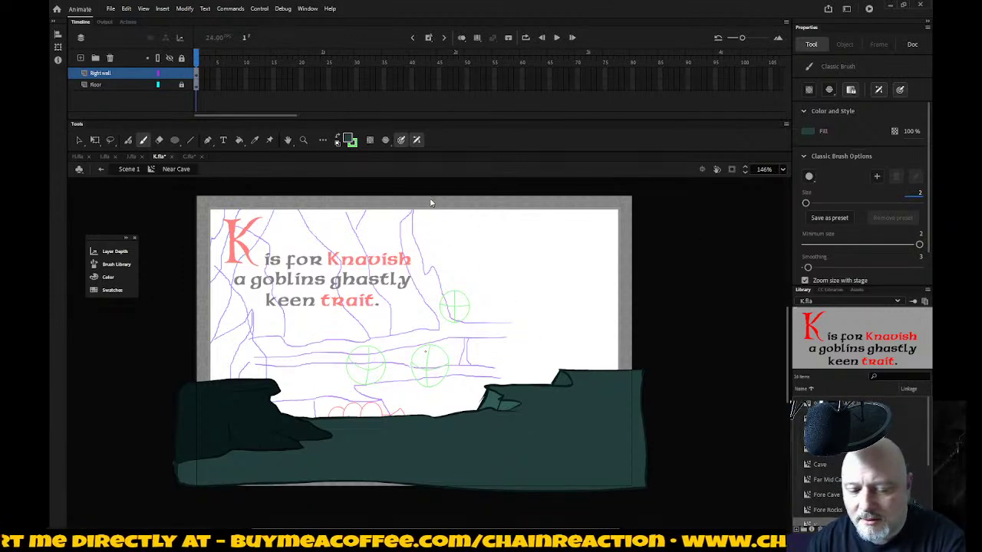
pyautogui.write('00')
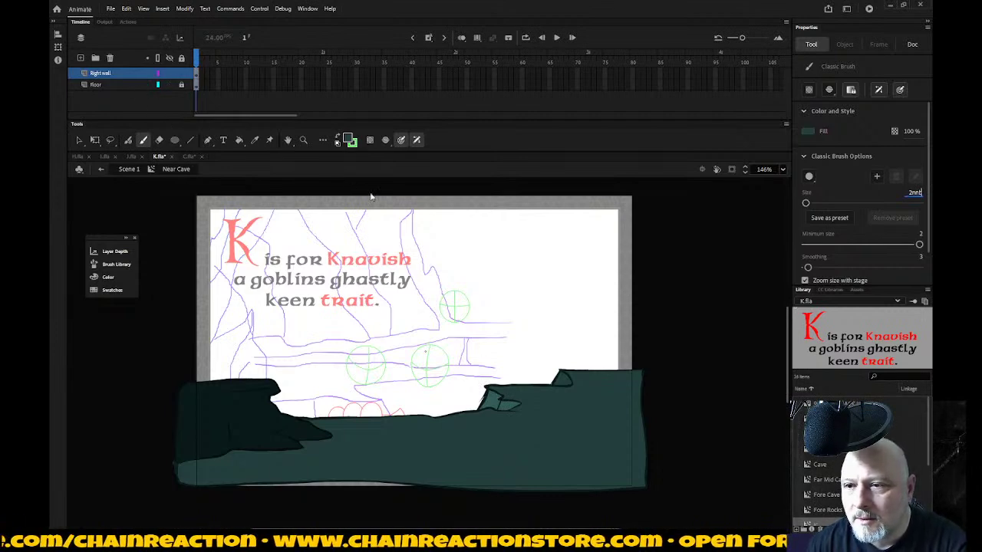
pyautogui.press('Return')
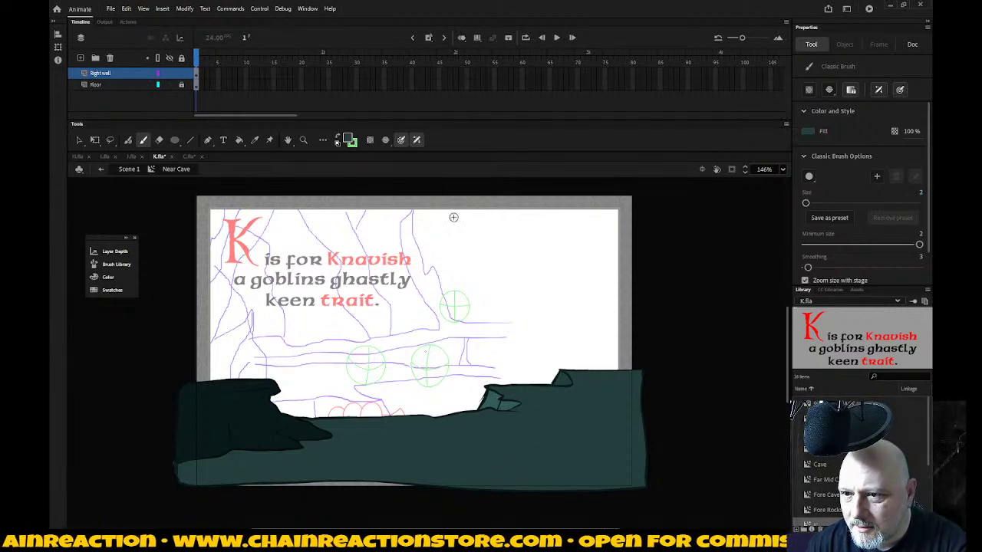
pyautogui.moveTo(439, 197); pyautogui.dragTo(460, 218)
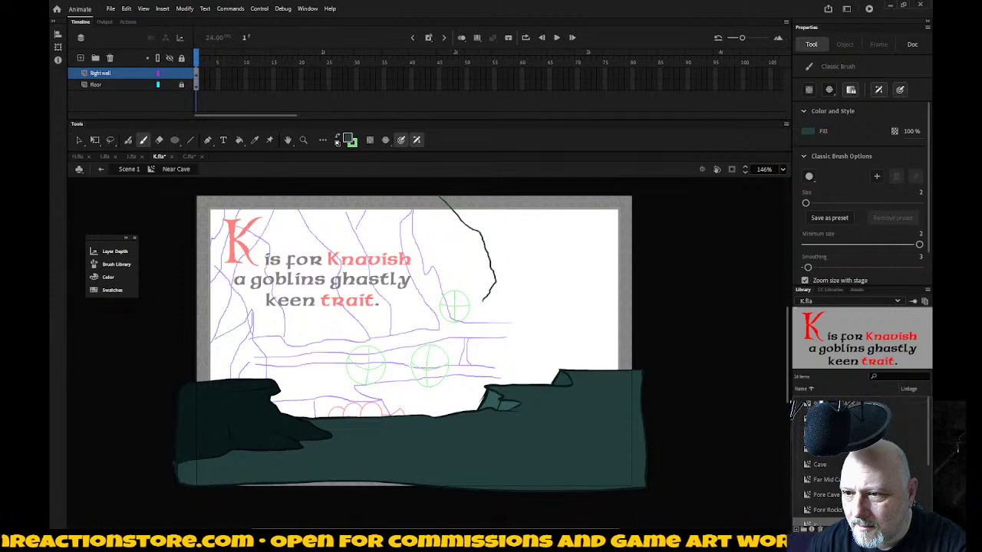
pyautogui.moveTo(504, 356); pyautogui.dragTo(502, 383)
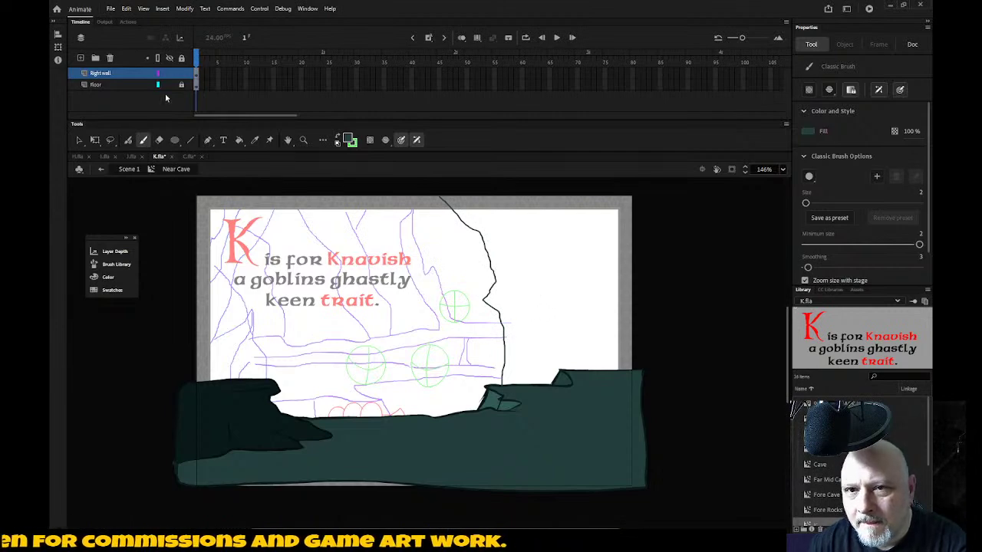
# Step: Shift the new wall edge line horizontally to the right, to X 314.6
pyautogui.press('v')
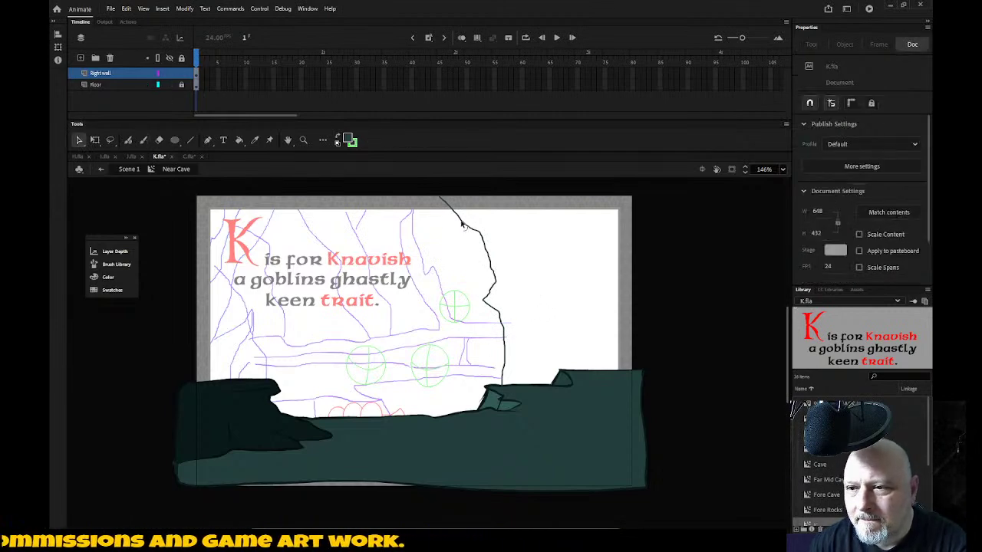
pyautogui.click(462, 212)
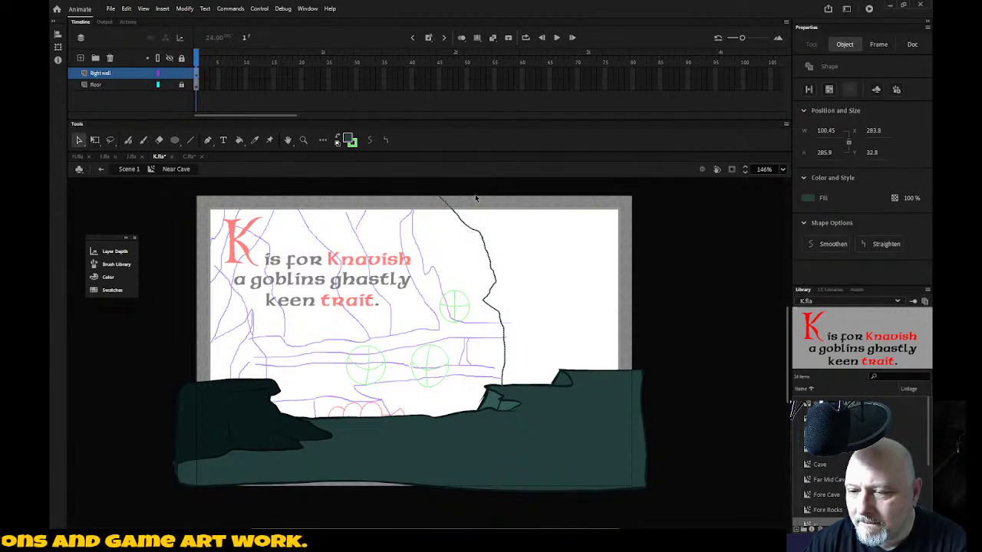
pyautogui.press('Right')
pyautogui.press('Right')
pyautogui.press('Right')
pyautogui.press('Right')
pyautogui.press('Right')
pyautogui.press('Right')
pyautogui.press('Right')
pyautogui.press('Right')
pyautogui.press('Right')
pyautogui.press('Right')
pyautogui.press('Right')
pyautogui.press('Right')
pyautogui.press('Right')
pyautogui.press('Right')
pyautogui.press('Right')
pyautogui.press('Right')
pyautogui.press('Right')
pyautogui.press('Right')
pyautogui.press('Right')
pyautogui.press('Right')
pyautogui.press('Right')
pyautogui.press('Right')
pyautogui.press('Right')
pyautogui.press('Right')
pyautogui.press('Right')
pyautogui.press('Right')
pyautogui.press('Right')
pyautogui.press('Right')
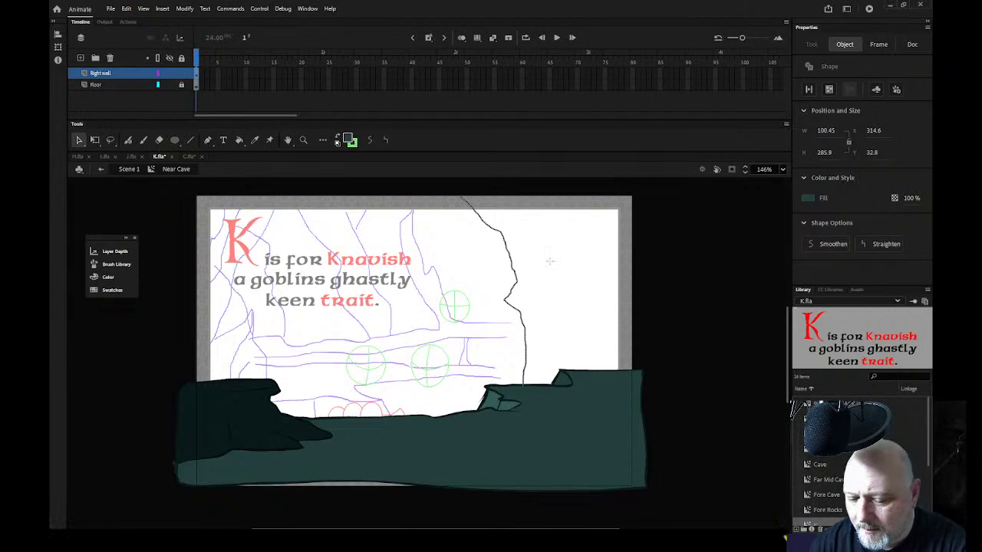
# Step: Brush a second jagged line to the right of the wall edge, from its upper part down into the floor
pyautogui.press('n')
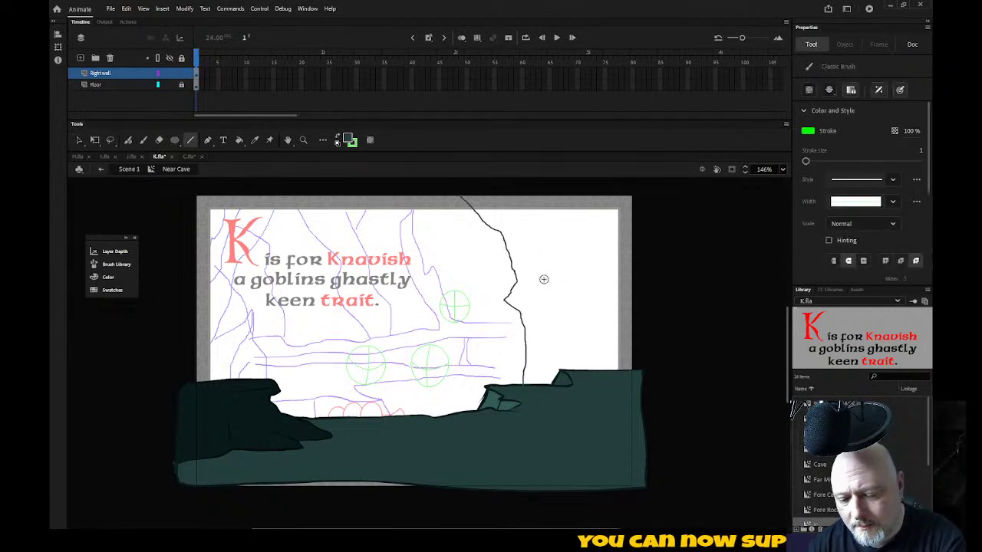
pyautogui.press('b')
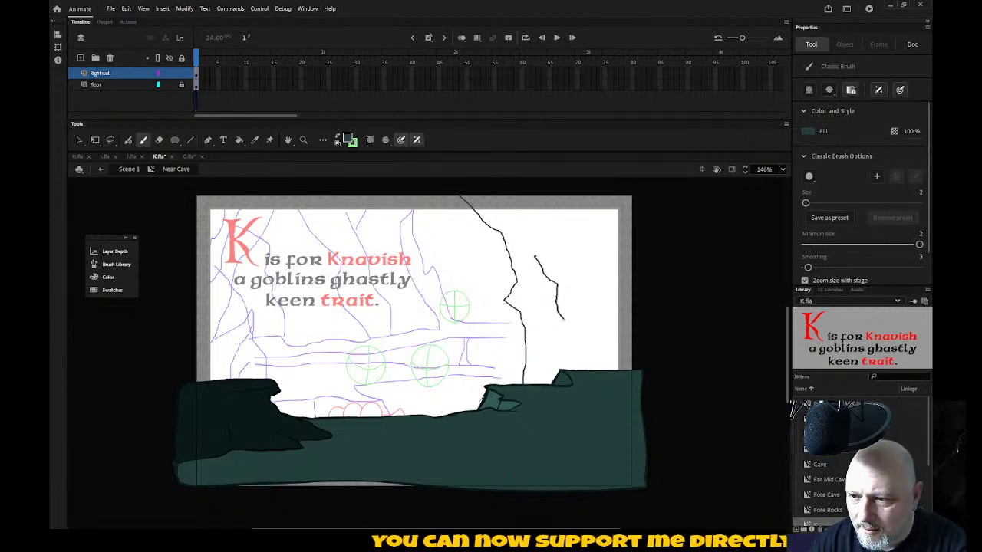
pyautogui.moveTo(554, 342); pyautogui.dragTo(549, 369)
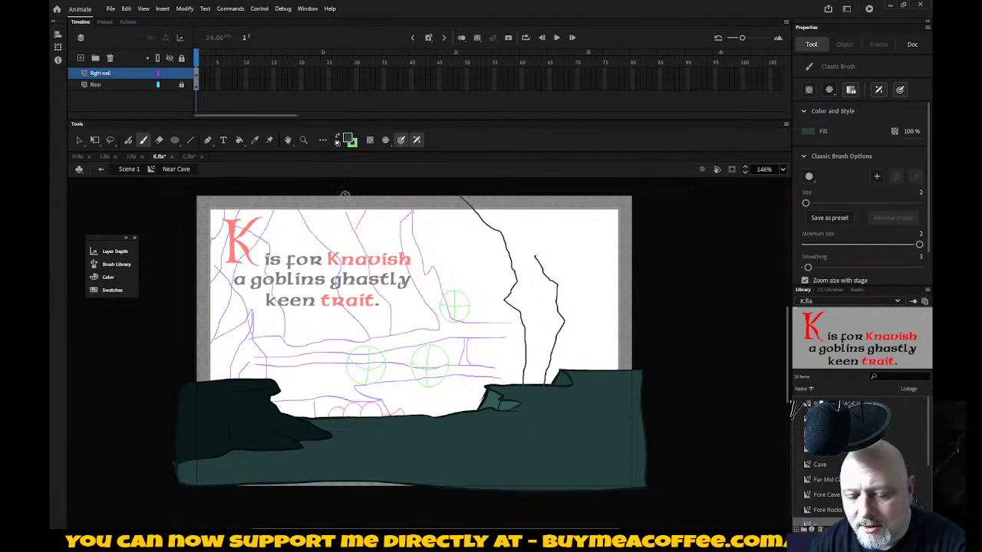
# Step: Recolour both jagged right wall lines bright red #FF0000
pyautogui.press('v')
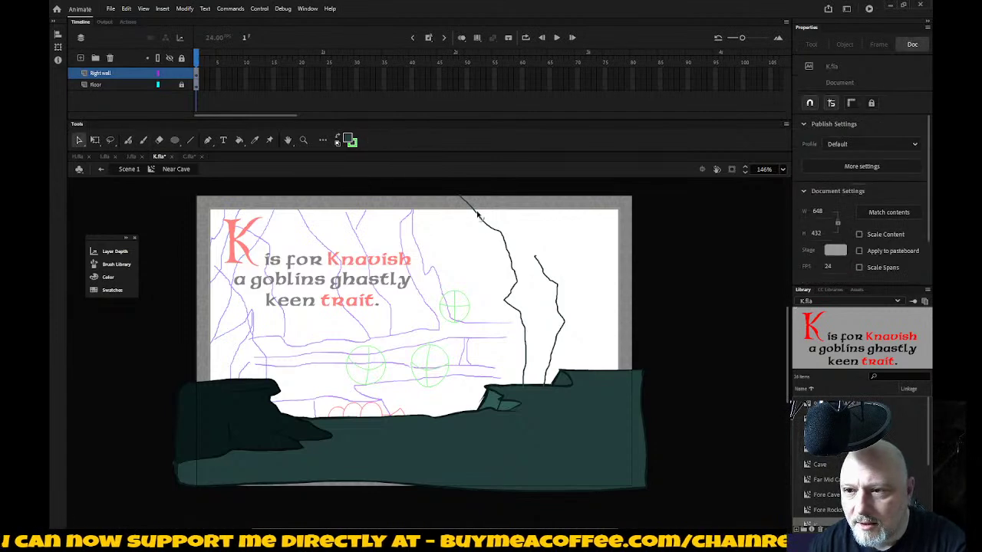
pyautogui.click(477, 218)
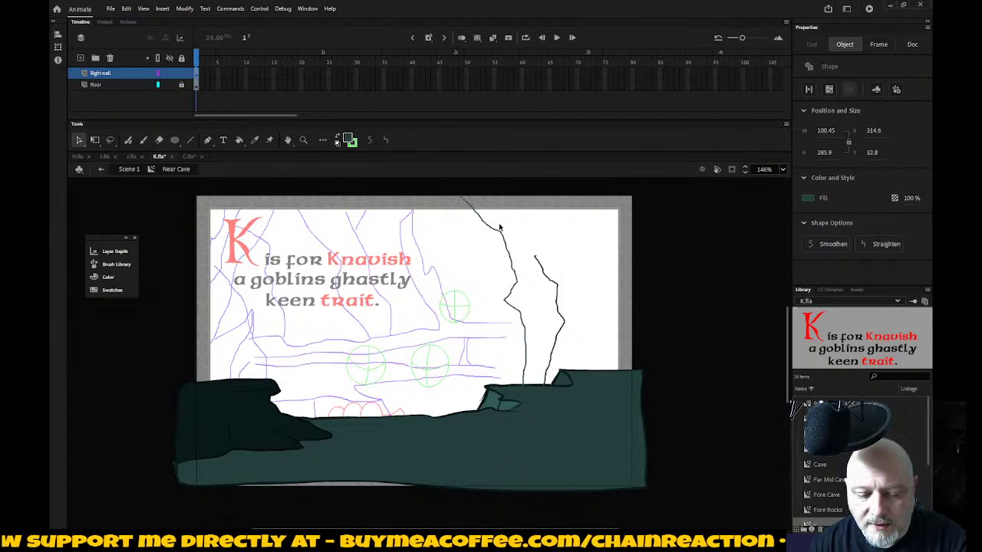
pyautogui.keyDown('shift'); pyautogui.click(551, 282); pyautogui.keyUp('shift')
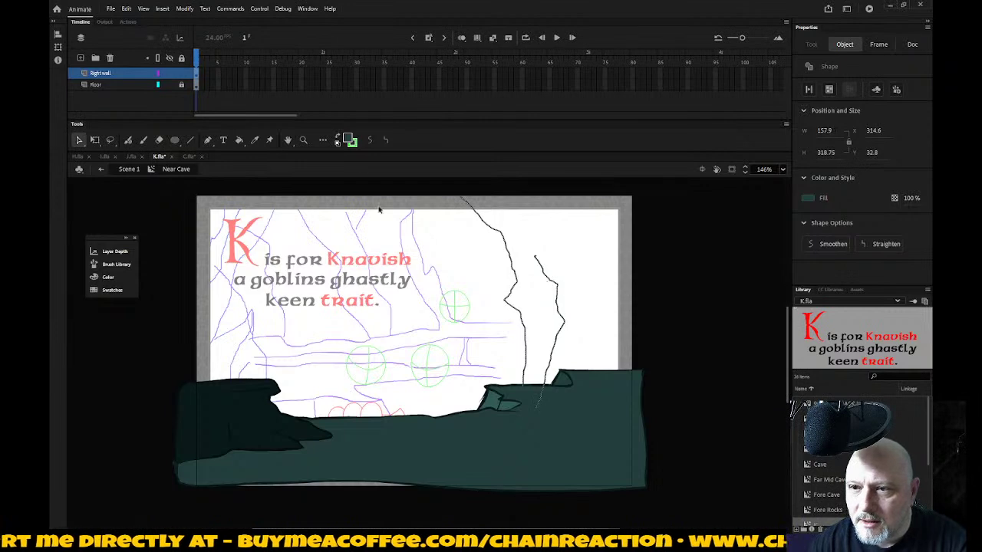
pyautogui.click(349, 140)
pyautogui.click(390, 213)
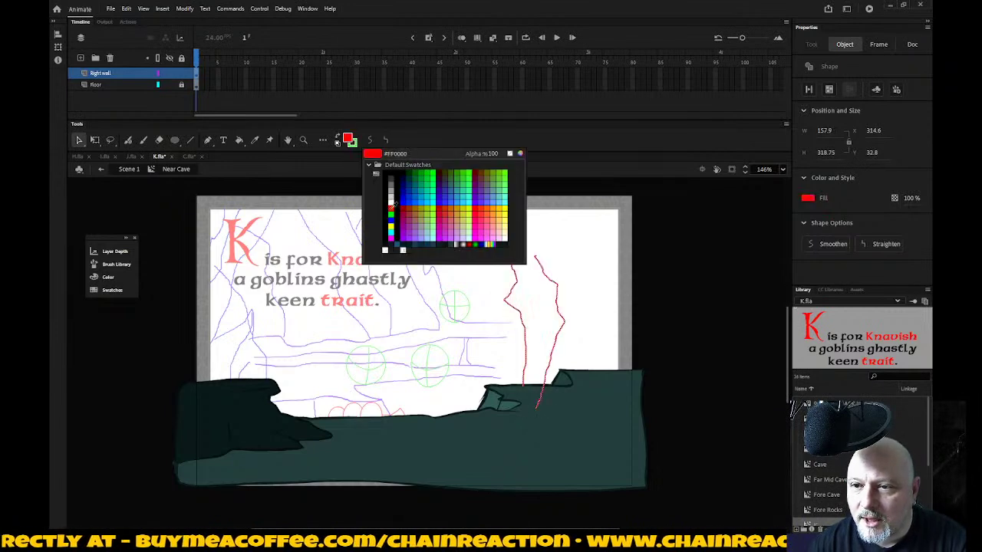
pyautogui.click(170, 112)
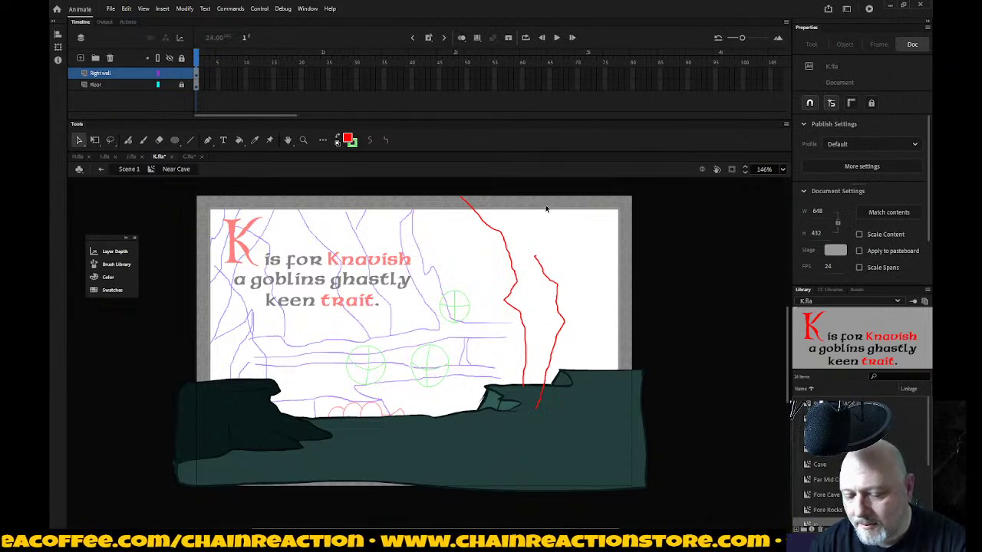
# Step: Brush more jagged red crevice lines across the right wall, from above the stage down into the floor at its right end
pyautogui.press('n')
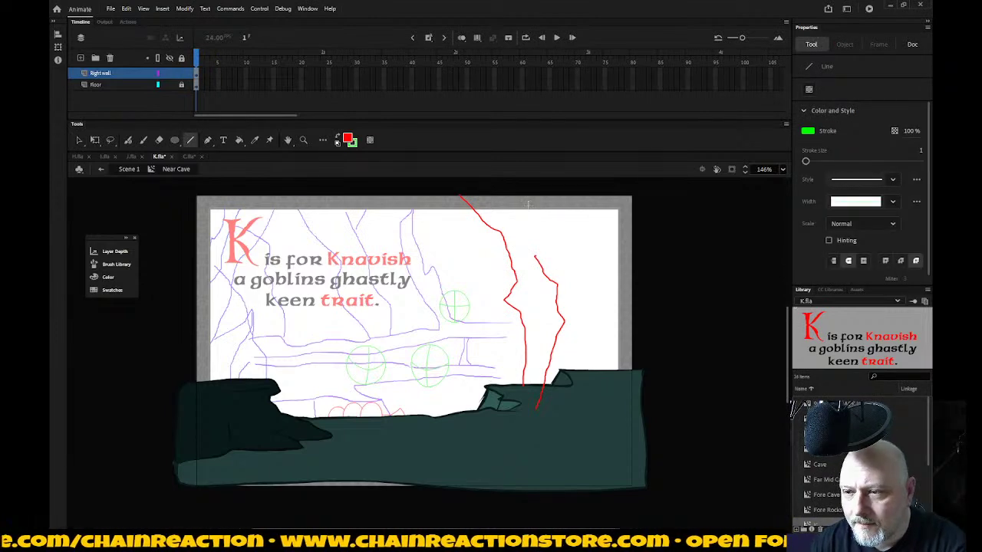
pyautogui.press('b')
pyautogui.moveTo(535, 192); pyautogui.dragTo(523, 222)
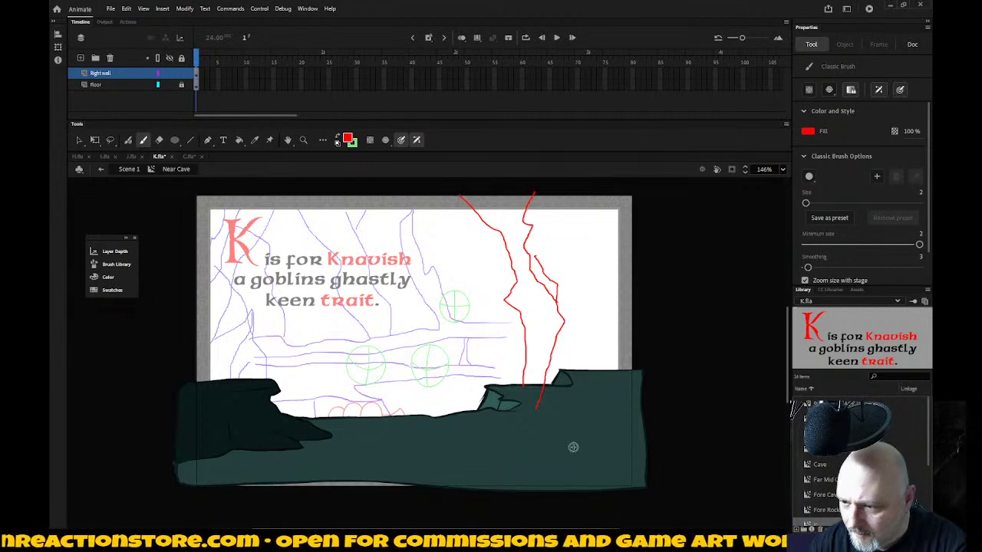
pyautogui.moveTo(564, 454); pyautogui.dragTo(575, 443)
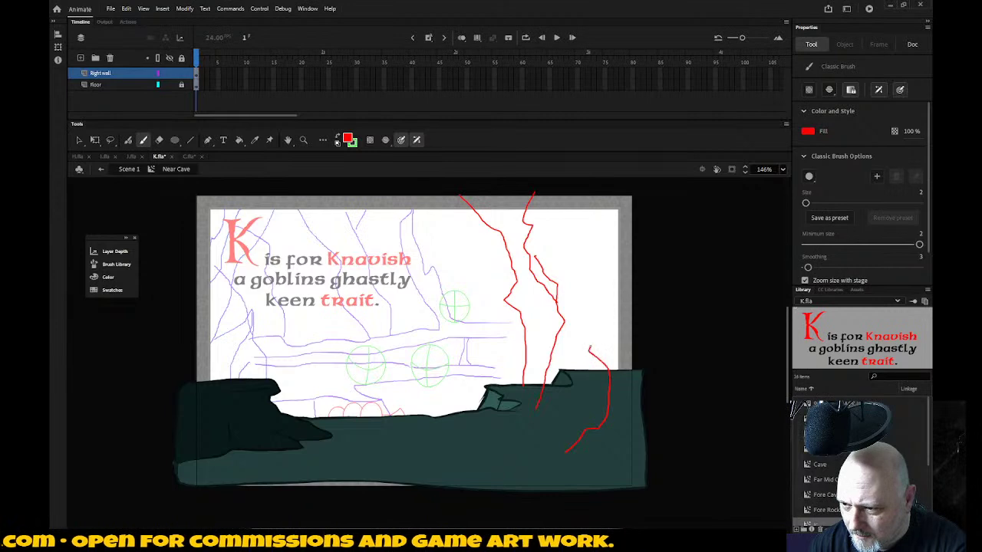
pyautogui.moveTo(609, 315); pyautogui.dragTo(612, 274)
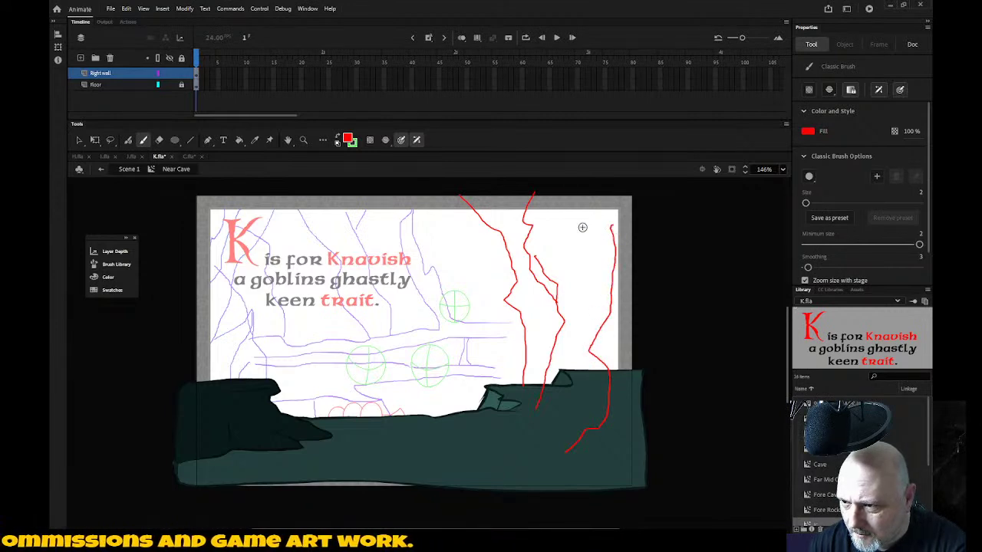
pyautogui.moveTo(568, 208); pyautogui.dragTo(600, 310)
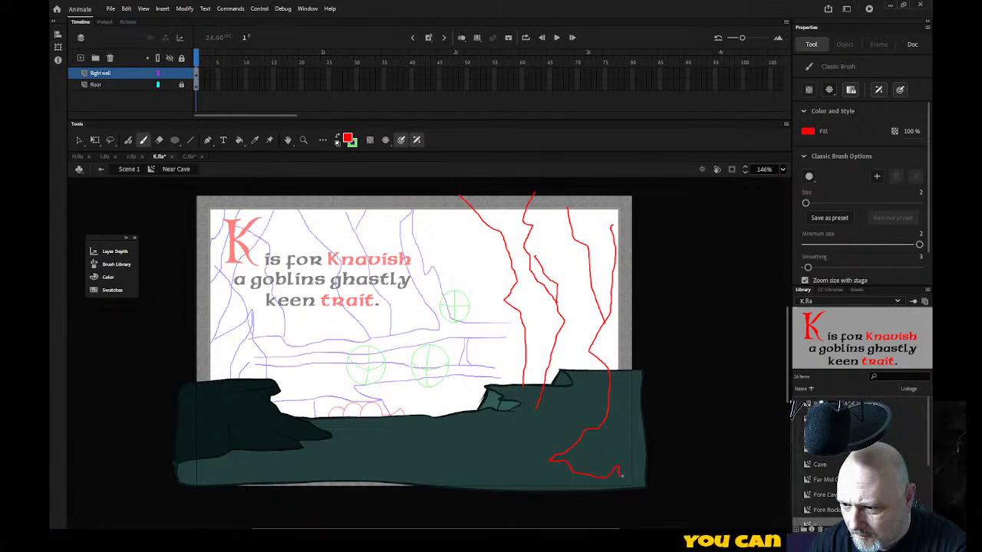
# Step: Brush the wall's jagged base across the floor and past the stage edge, and add rising ridge lines and short cracks between the main lines
pyautogui.moveTo(622, 475); pyautogui.dragTo(692, 494)
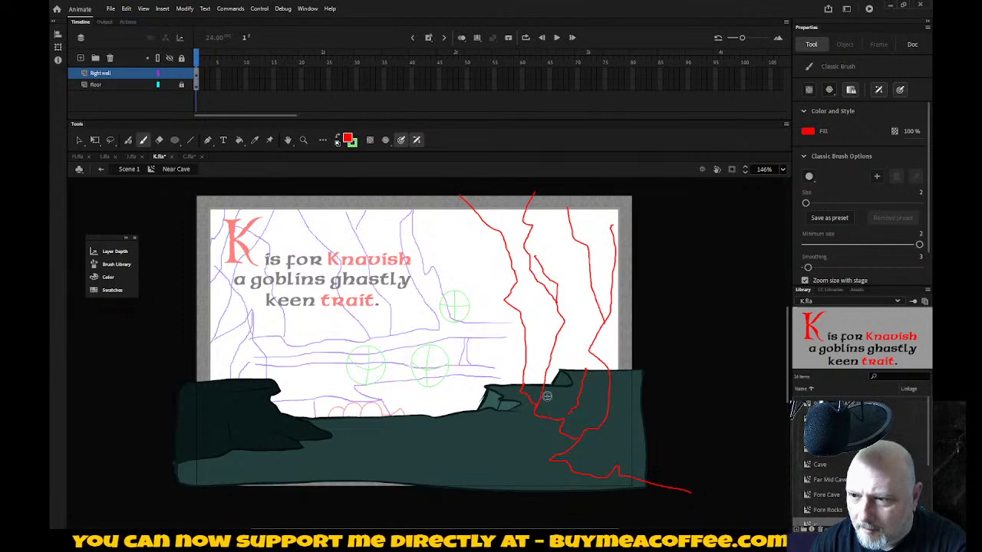
pyautogui.moveTo(674, 311)
pyautogui.mouseDown()
pyautogui.moveTo(618, 466)
pyautogui.moveTo(638, 427)
pyautogui.mouseUp()
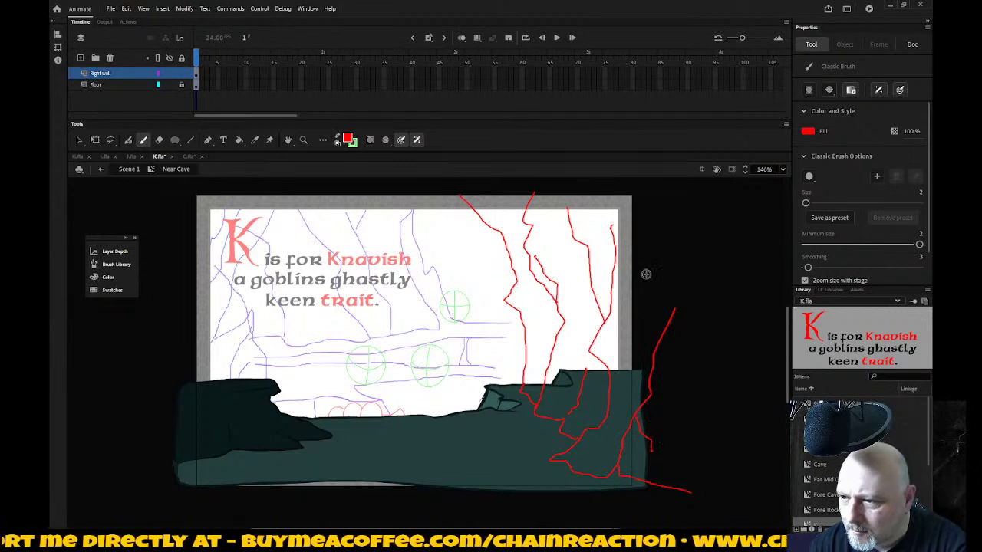
pyautogui.moveTo(644, 274); pyautogui.dragTo(632, 337)
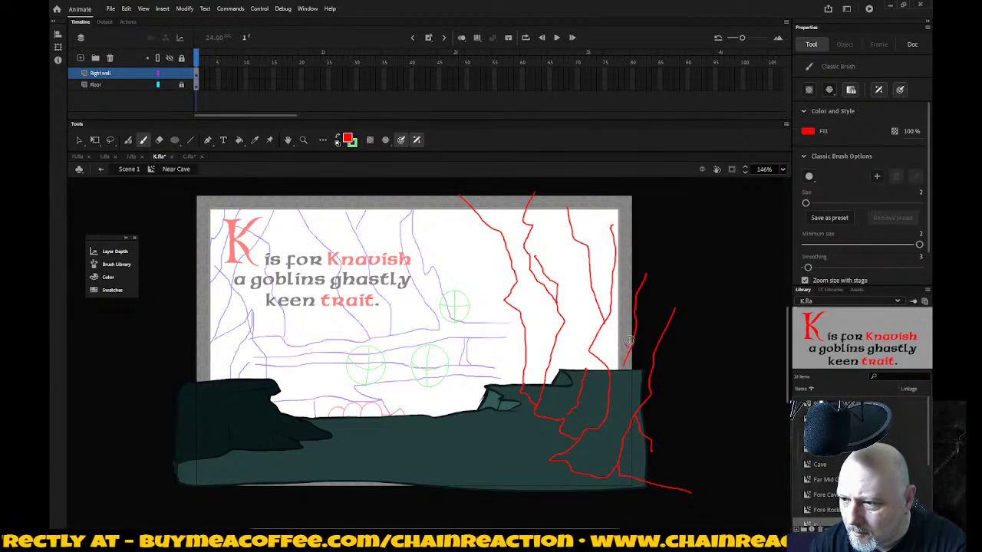
pyautogui.moveTo(568, 275)
pyautogui.mouseDown()
pyautogui.moveTo(571, 324)
pyautogui.moveTo(538, 335)
pyautogui.mouseUp()
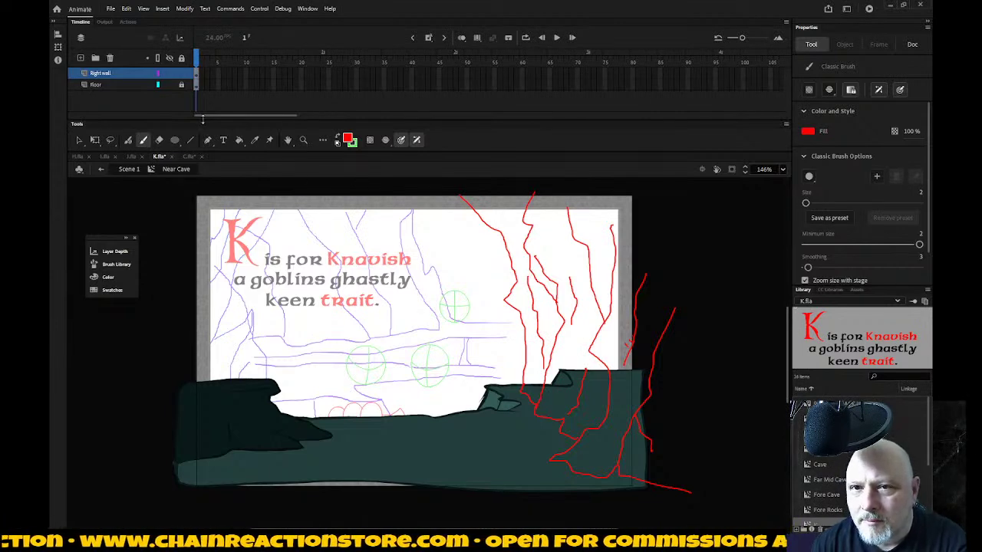
# Step: Smooth all the red wall linework, undoing the second smoothing pass
pyautogui.click(78, 139)
pyautogui.moveTo(440, 188)
pyautogui.mouseDown()
pyautogui.moveTo(561, 279)
pyautogui.moveTo(724, 438)
pyautogui.mouseUp()
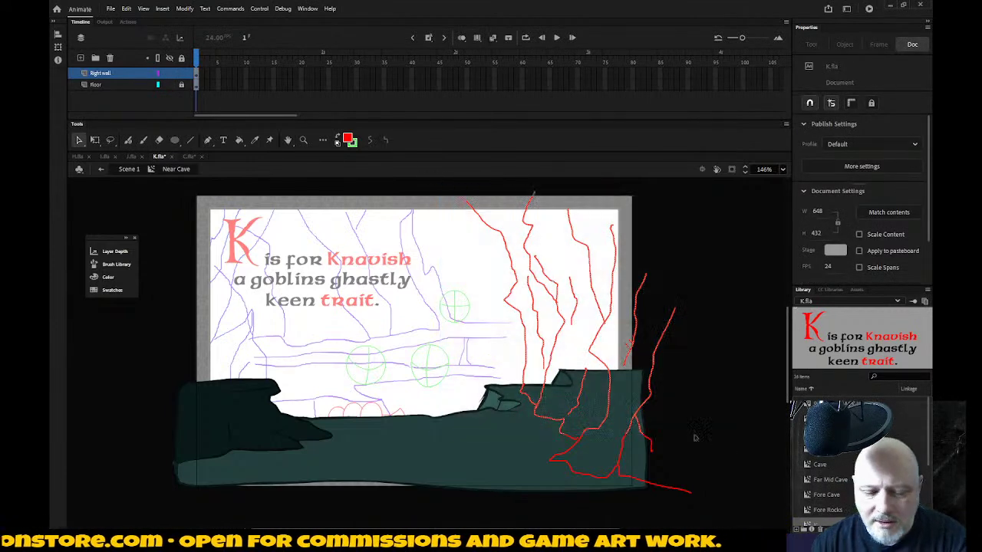
pyautogui.moveTo(501, 344); pyautogui.dragTo(756, 507)
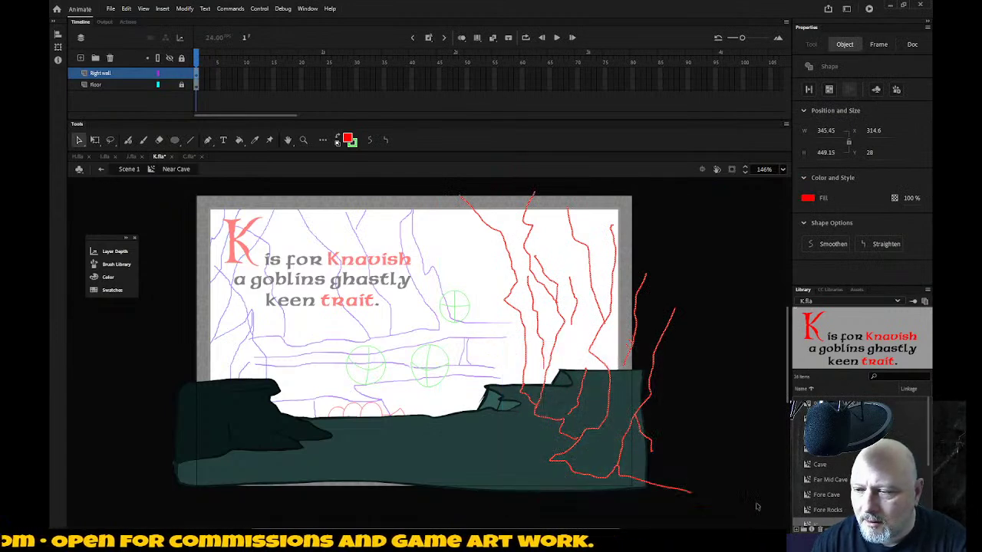
pyautogui.click(370, 141)
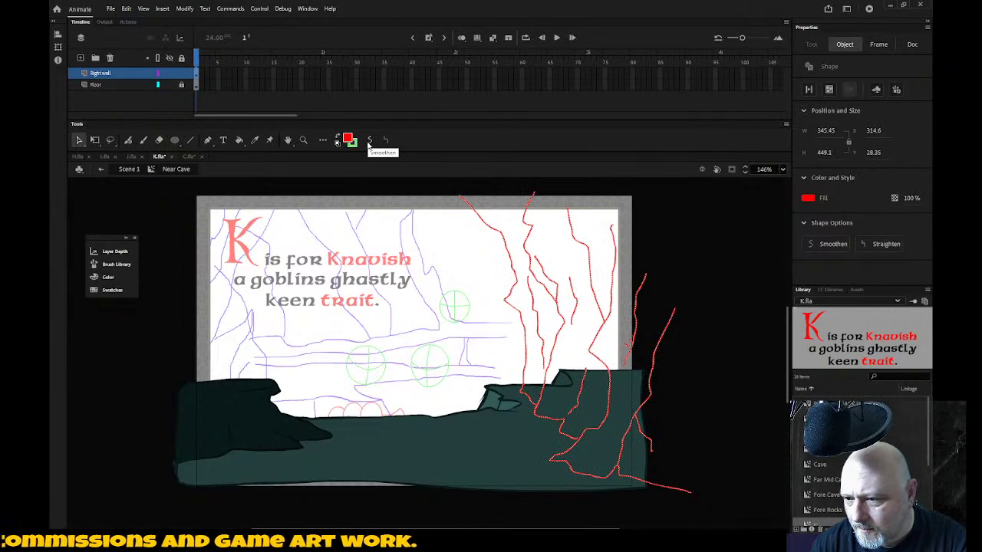
pyautogui.click(370, 141)
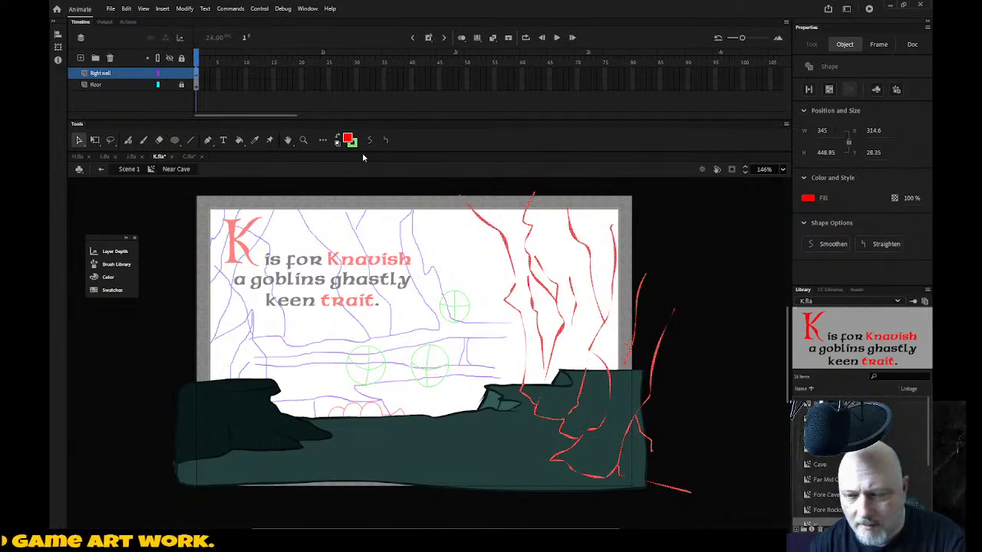
pyautogui.hotkey('ctrl', 'z')
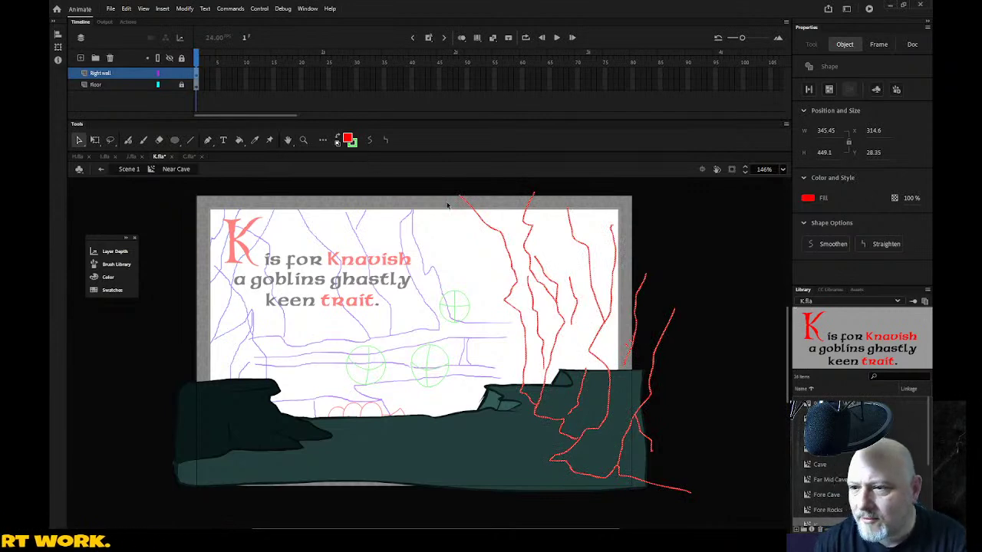
# Step: Close the wall outline with red brush lines along its top edge and down its outer side to the base
pyautogui.press('b')
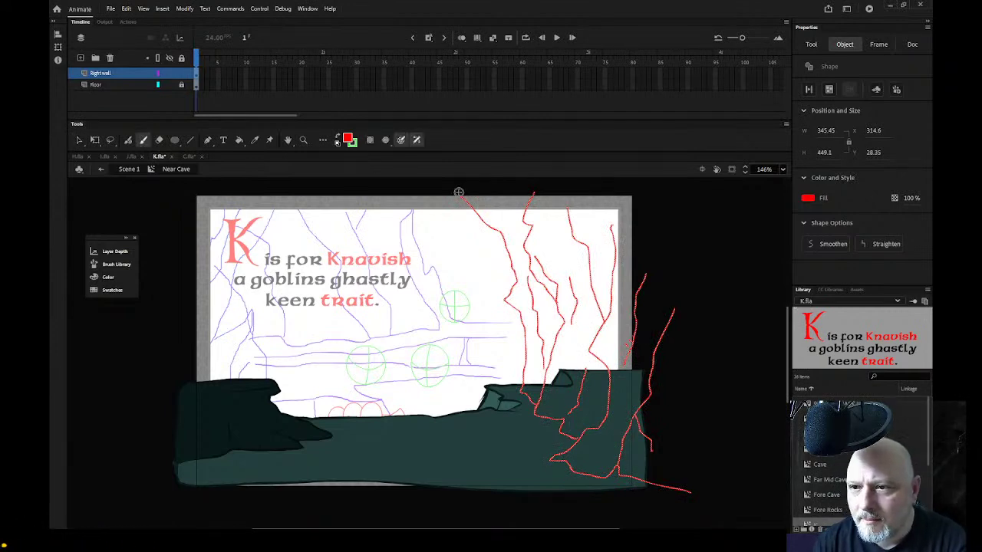
pyautogui.moveTo(459, 197); pyautogui.dragTo(477, 194)
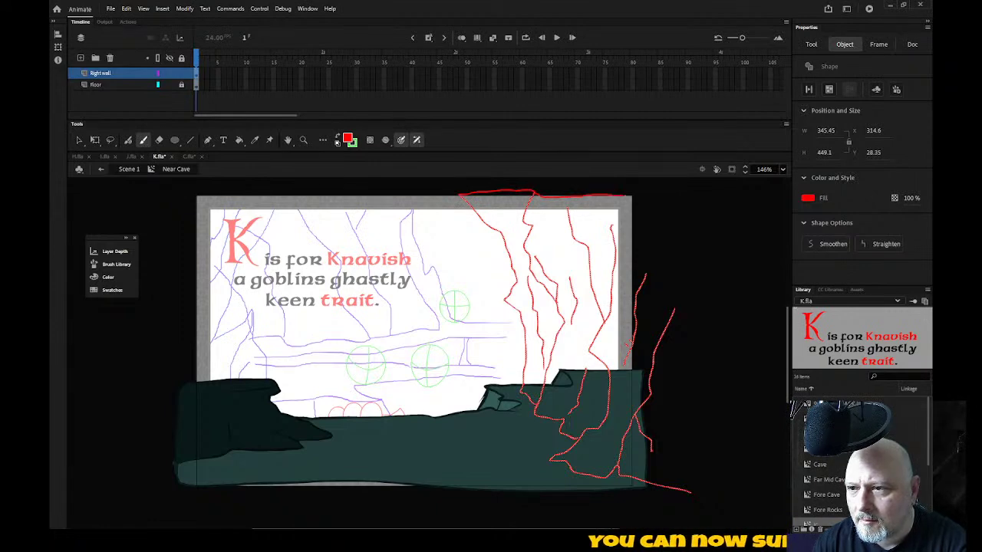
pyautogui.moveTo(667, 202); pyautogui.dragTo(663, 265)
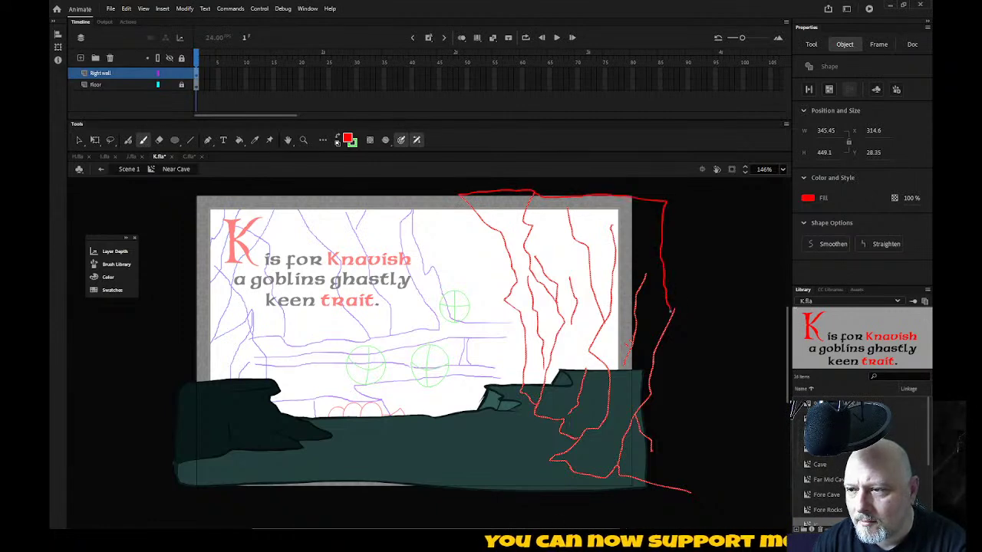
pyautogui.moveTo(673, 309); pyautogui.dragTo(681, 474)
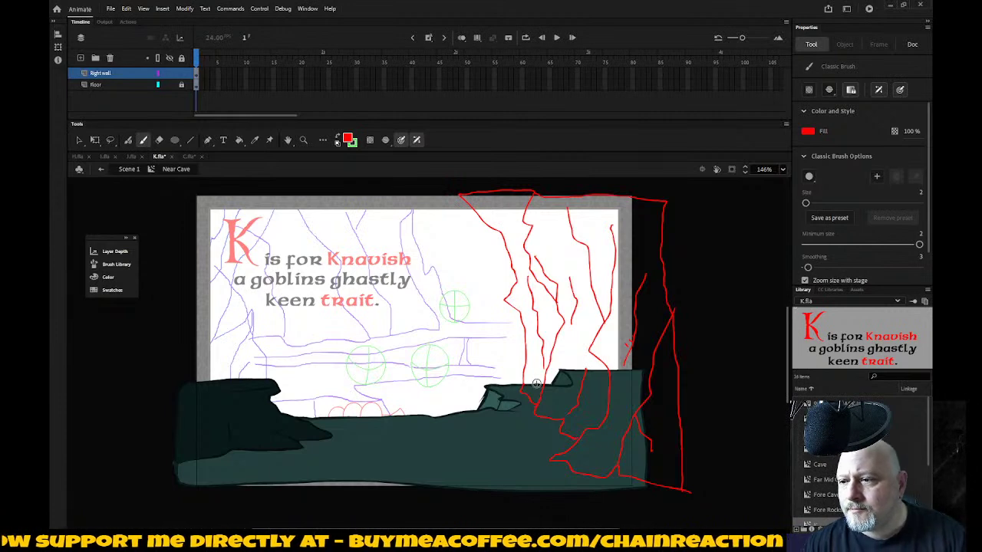
# Step: Recolour all the red wall linework dark teal #0A1A19, sampled from the dark rock on the floor's left end
pyautogui.click(79, 139)
pyautogui.moveTo(451, 185)
pyautogui.mouseDown()
pyautogui.moveTo(690, 360)
pyautogui.moveTo(784, 526)
pyautogui.mouseUp()
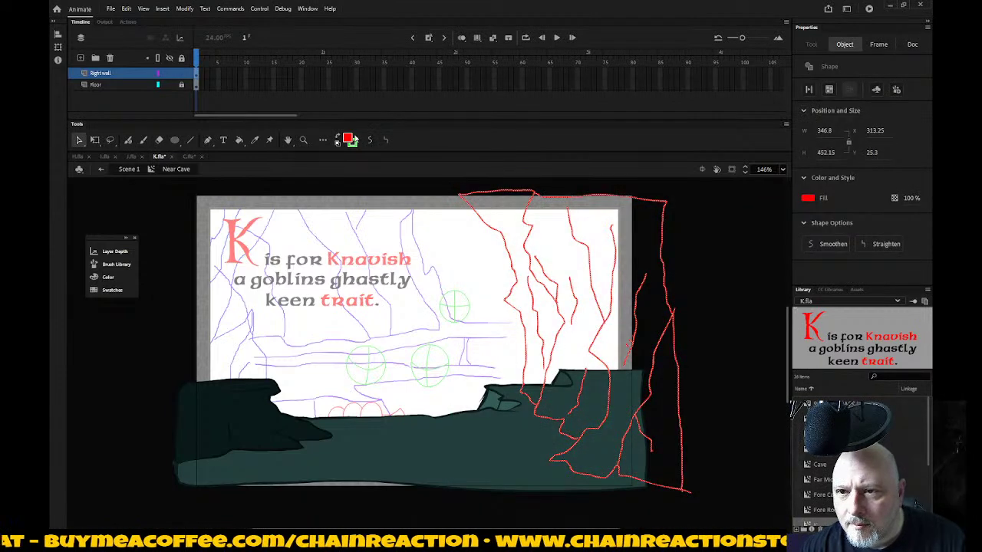
pyautogui.click(350, 139)
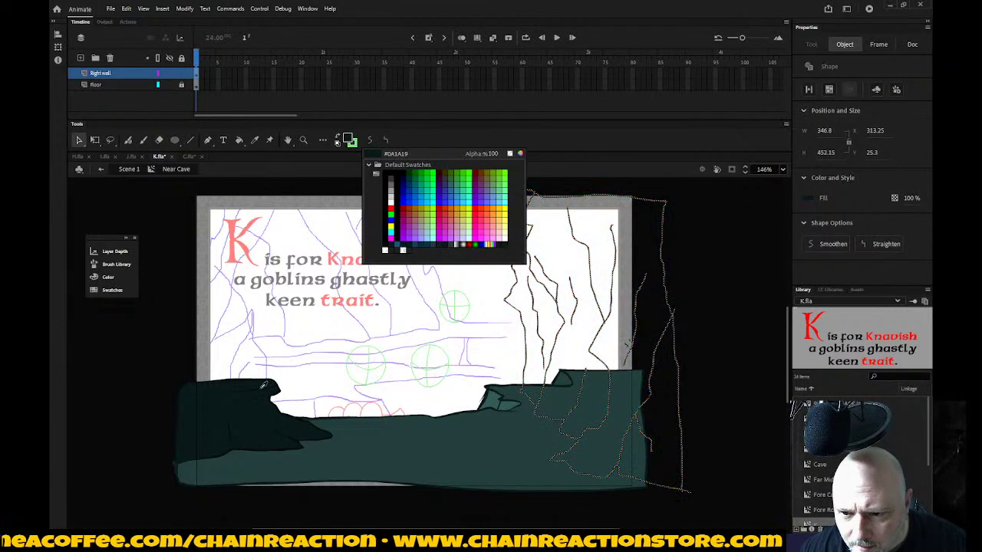
pyautogui.click(262, 386)
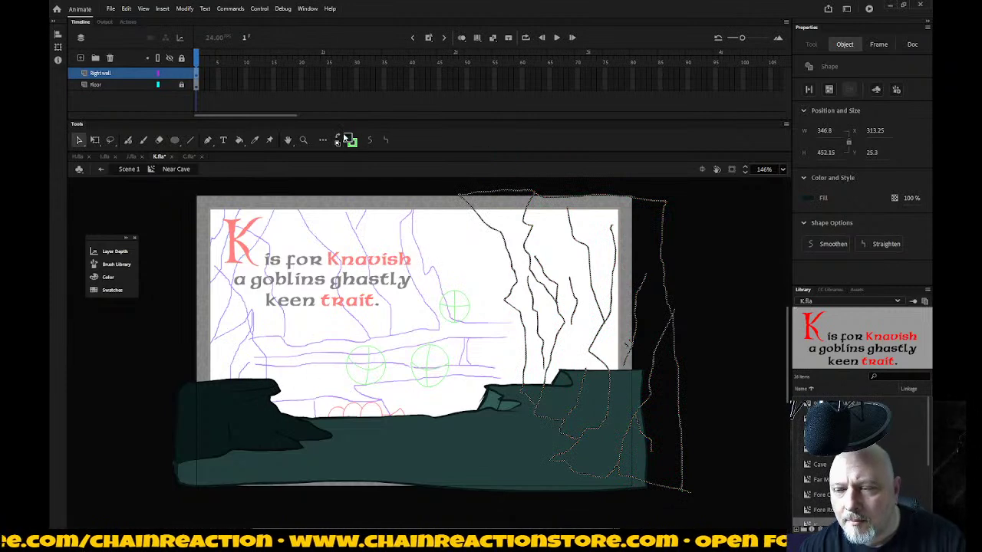
pyautogui.hotkey('ctrl', 'shift', 'a')
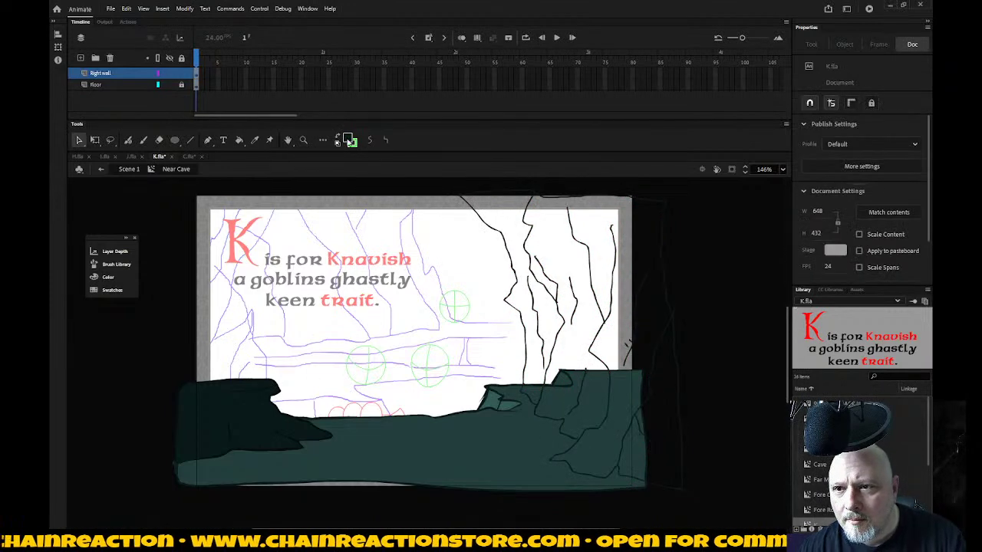
# Step: Try filling the wall's leftmost section with the dark rock colour, and undo the fill
pyautogui.click(349, 140)
pyautogui.press('Escape')
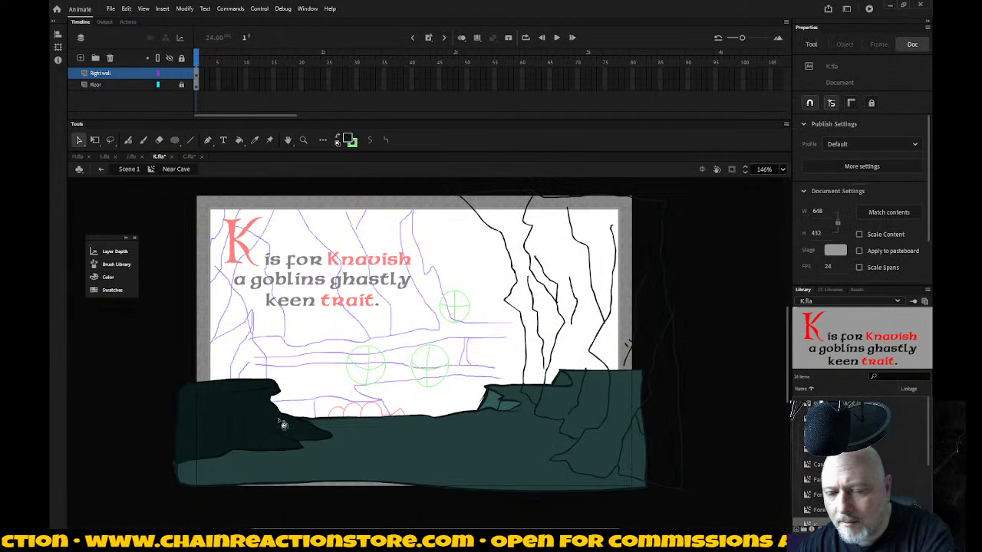
pyautogui.press('k')
pyautogui.click(505, 207)
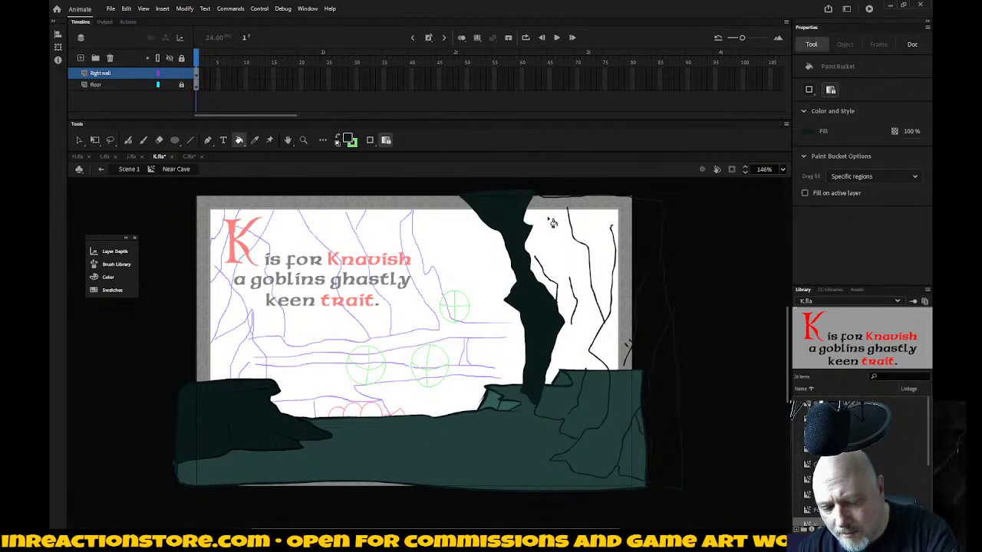
pyautogui.hotkey('ctrl', 'z')
pyautogui.click(252, 431)
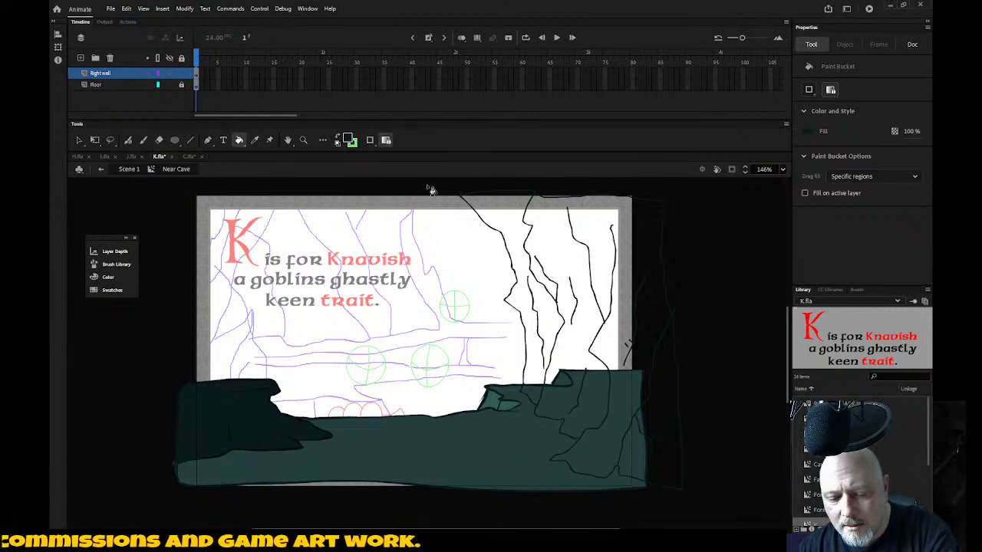
# Step: Recolour all the wall linework with the darker outline colour sampled from the lower edge of the dark left rock
pyautogui.press('v')
pyautogui.moveTo(428, 185)
pyautogui.mouseDown()
pyautogui.moveTo(572, 239)
pyautogui.moveTo(782, 489)
pyautogui.mouseUp()
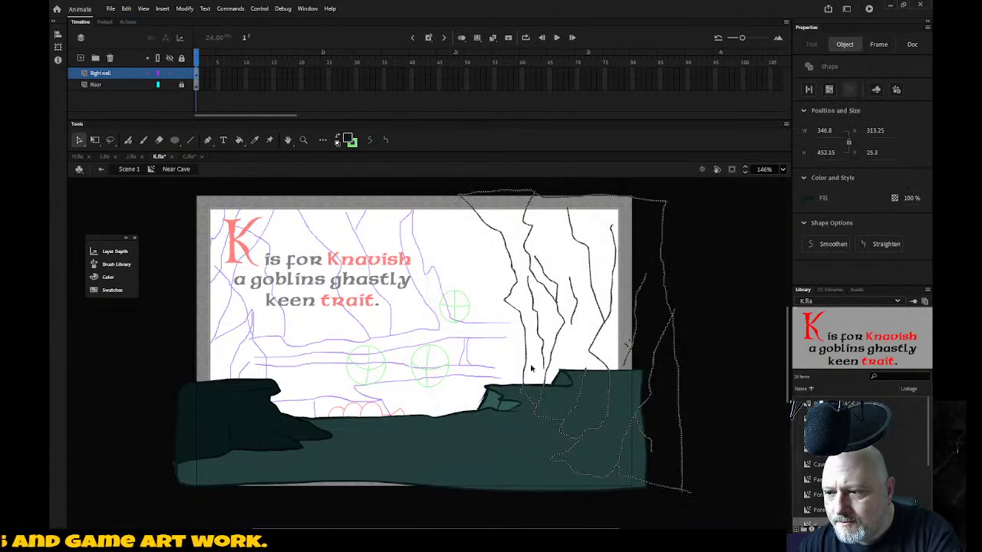
pyautogui.click(352, 142)
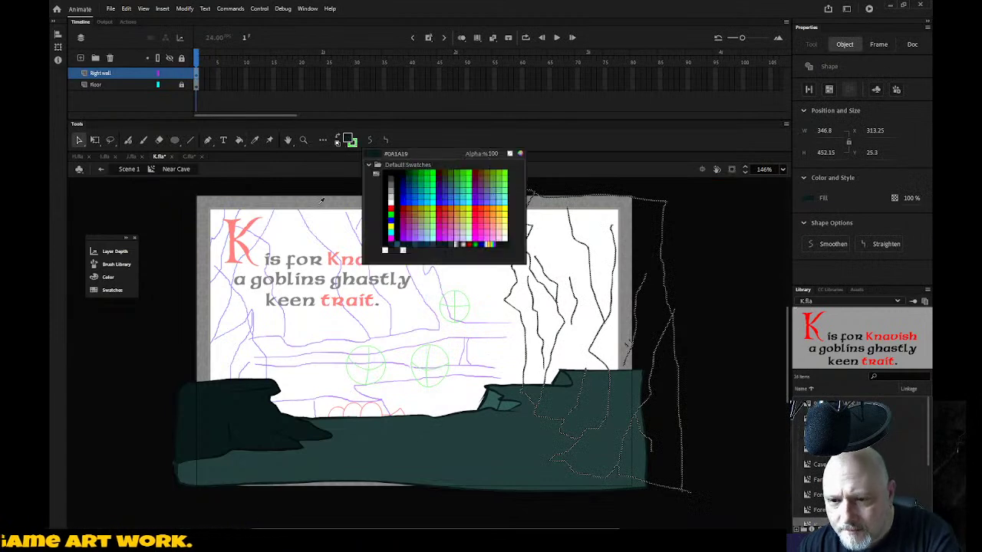
pyautogui.click(258, 448)
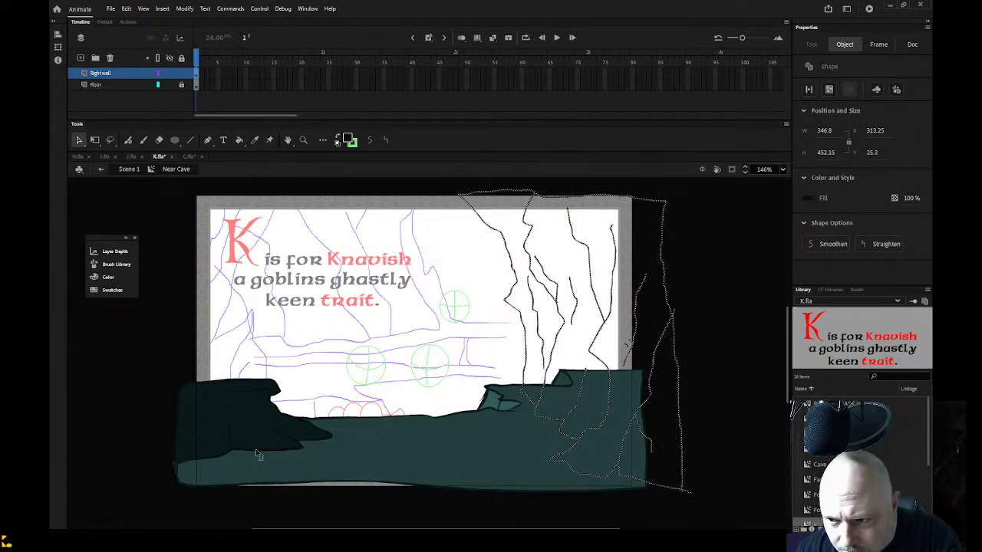
pyautogui.click(612, 507)
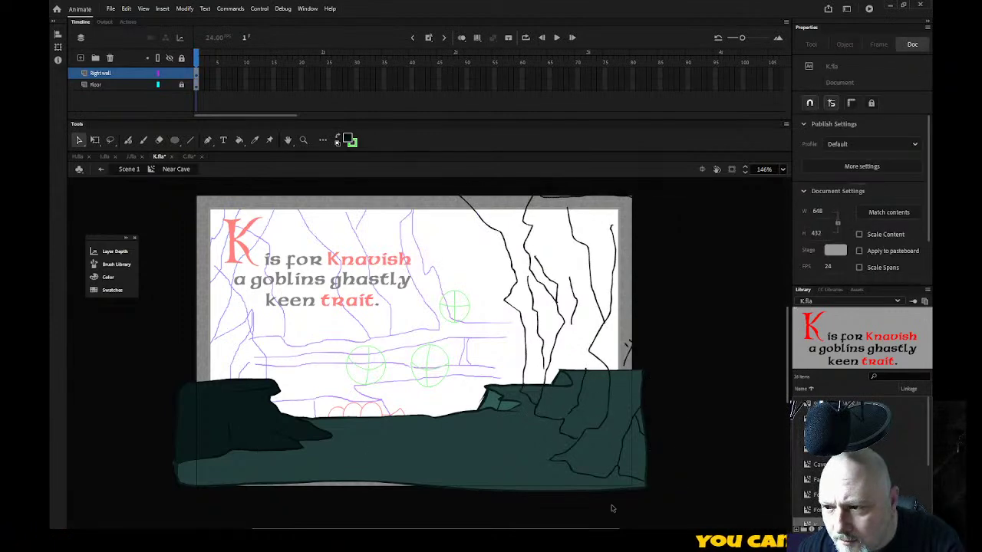
pyautogui.press('k')
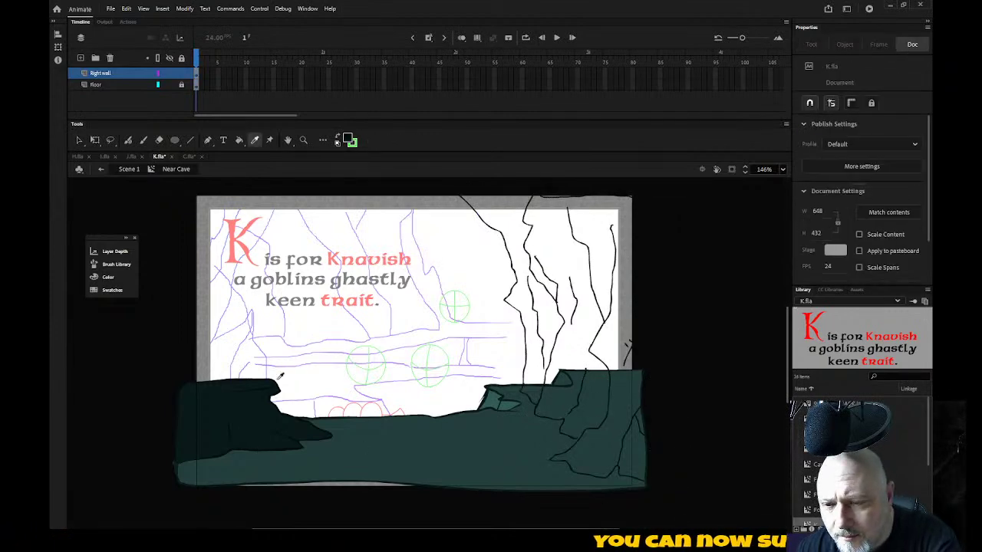
# Step: Fill every section of the right wall with dark teal sampled from the dark rock at the floor's left end
pyautogui.press('i')
pyautogui.click(243, 400)
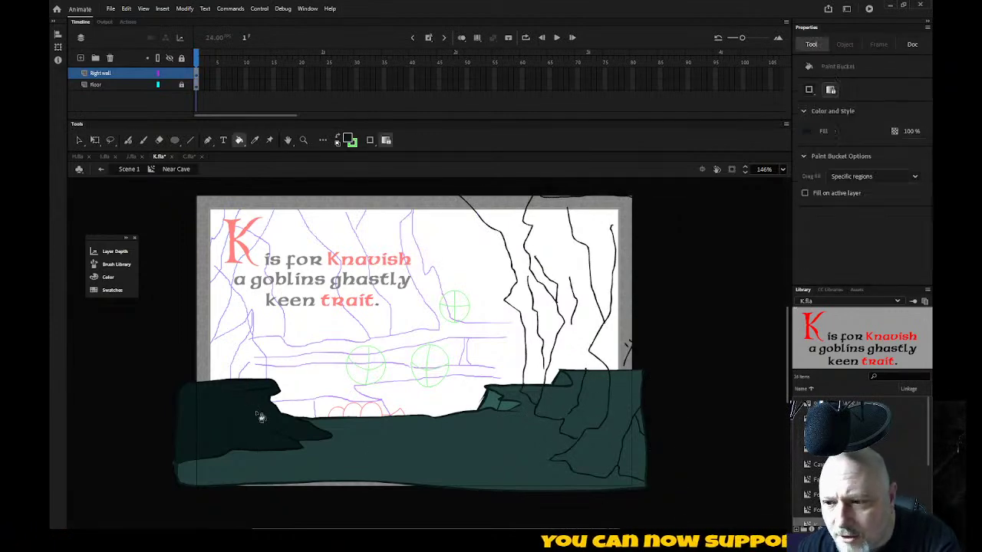
pyautogui.click(528, 318)
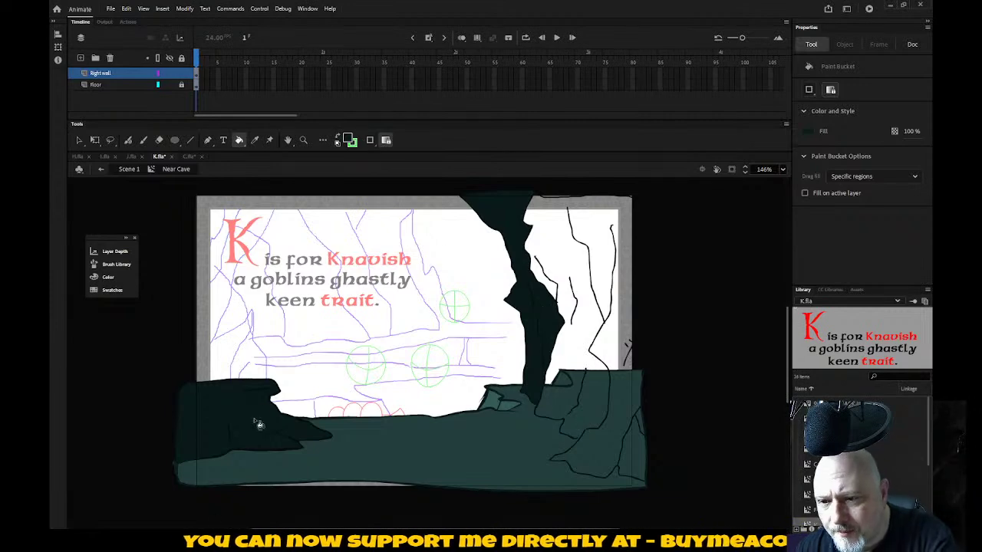
pyautogui.press('i')
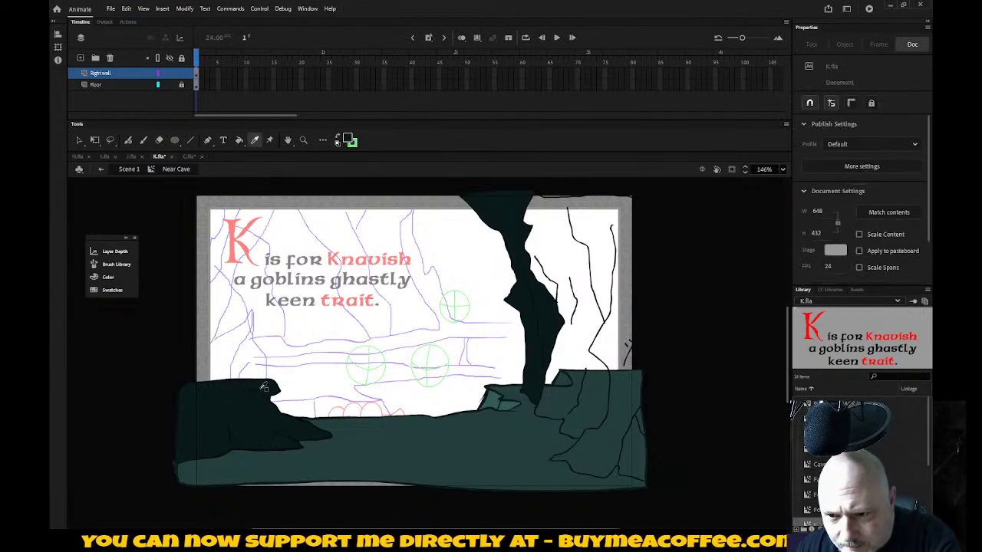
pyautogui.click(263, 387)
pyautogui.press('b')
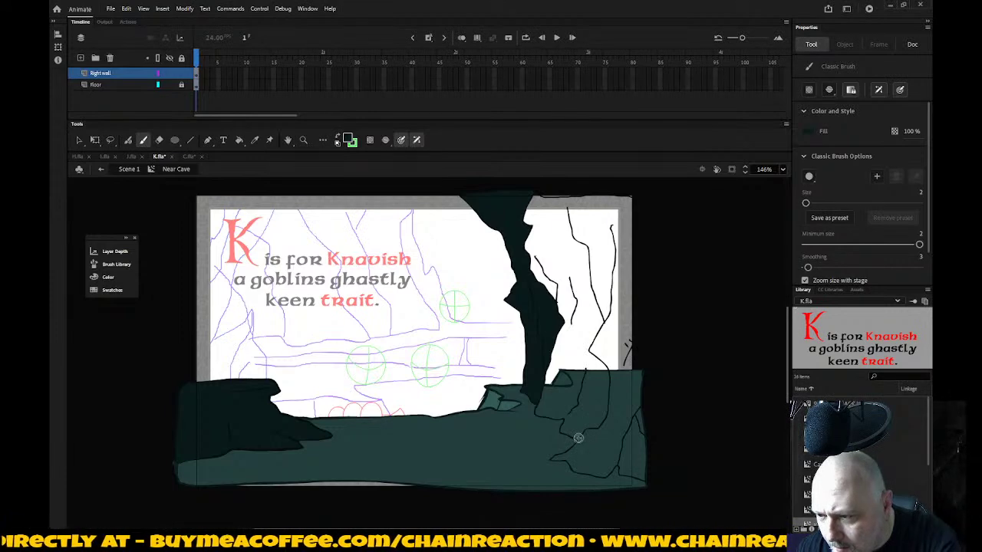
pyautogui.press('k')
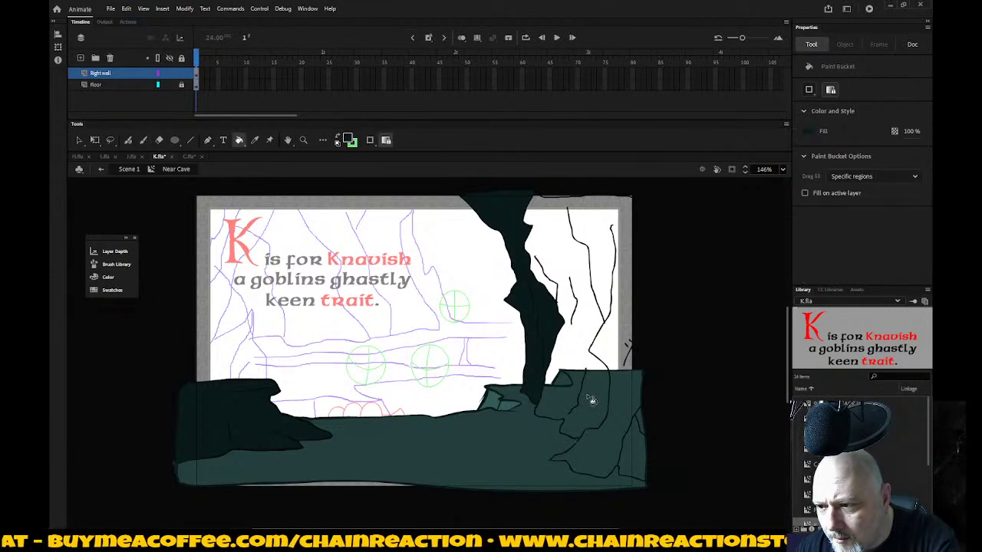
pyautogui.click(591, 402)
pyautogui.click(636, 453)
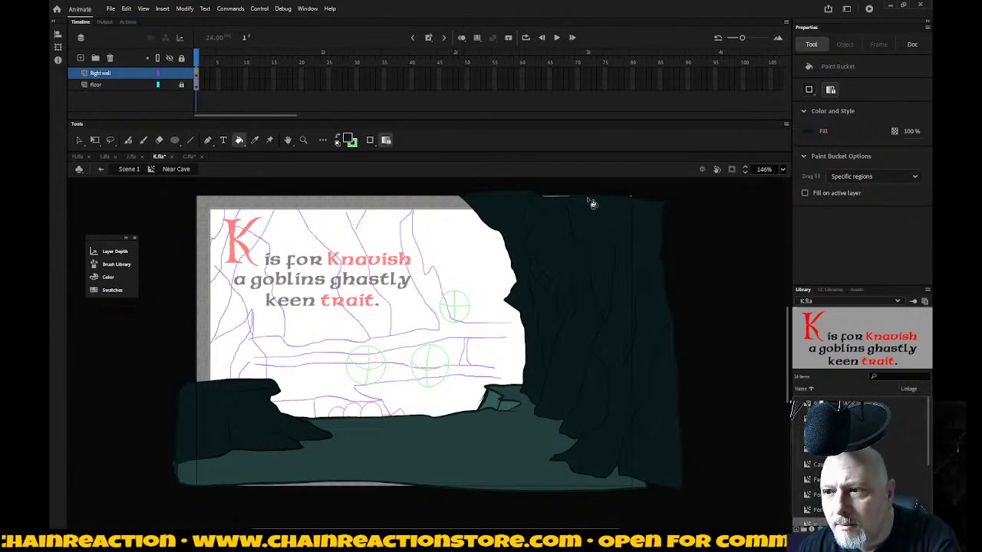
# Step: Return to Scene 1 and lock the Near Cave layer
pyautogui.click(100, 169)
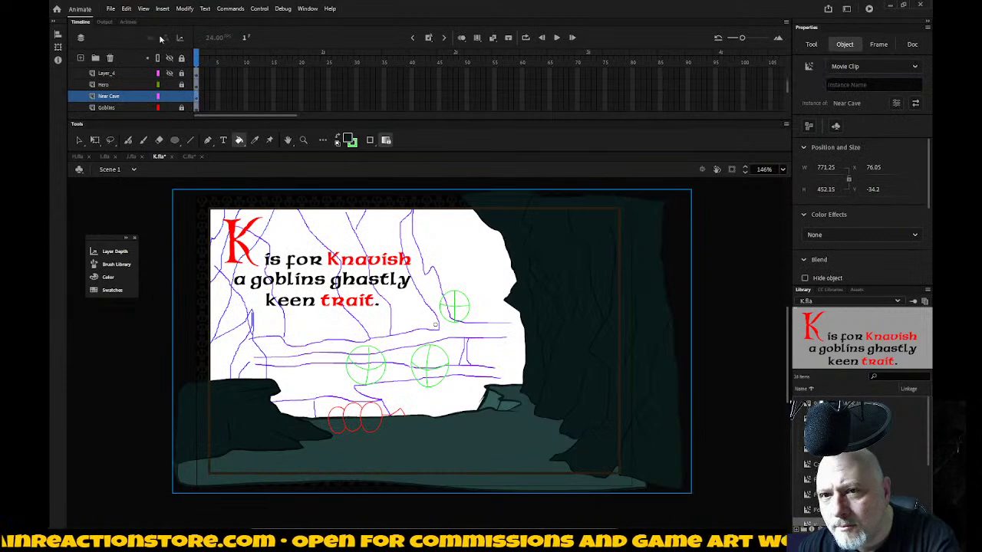
pyautogui.click(181, 97)
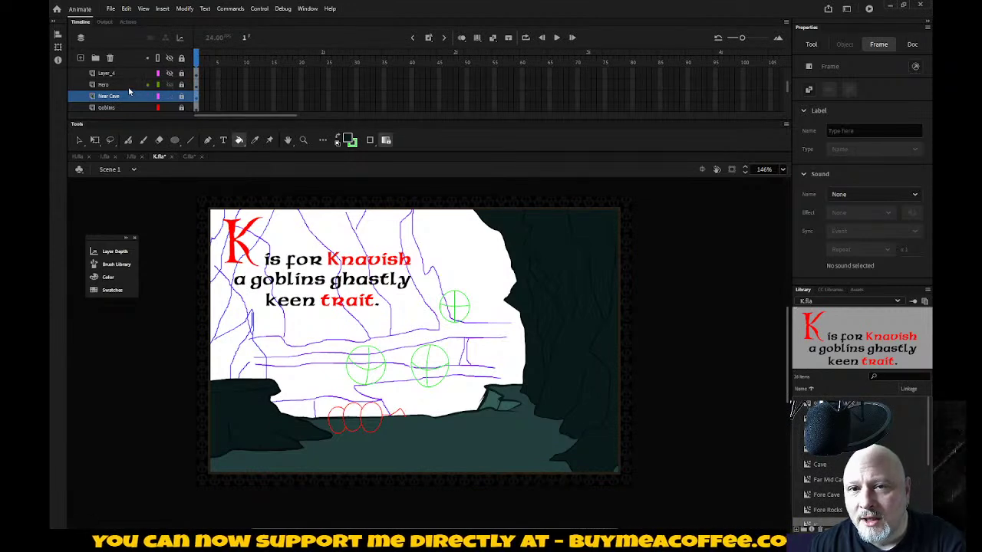
pyautogui.scroll(-2, 138, 90)
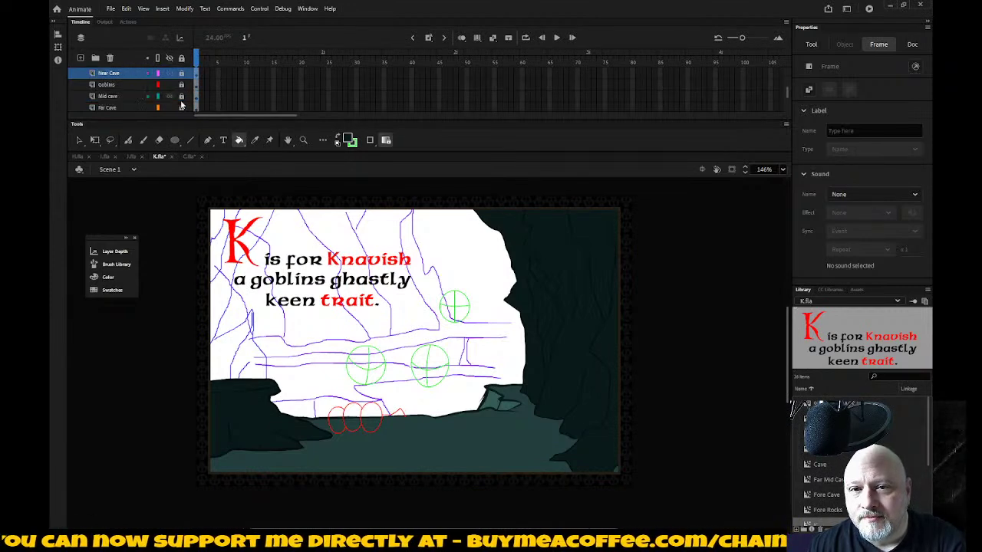
# Step: Unlock the Mid cave layer and nudge all its left-wall sketch lines right, further into the picture frame
pyautogui.click(129, 98)
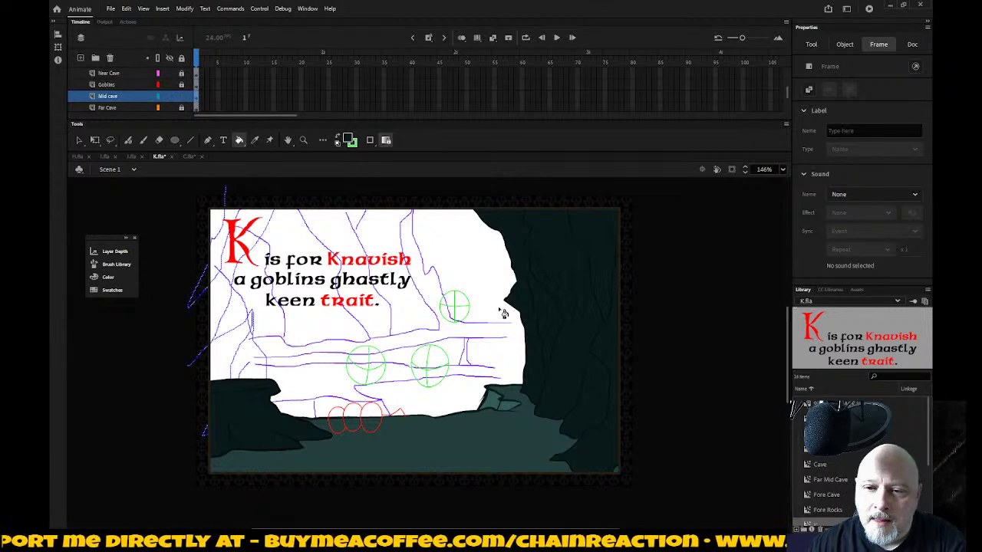
pyautogui.click(121, 98)
pyautogui.press('Right')
pyautogui.press('Right')
pyautogui.press('Right')
pyautogui.press('Right')
pyautogui.press('Right')
pyautogui.press('Right')
pyautogui.press('Right')
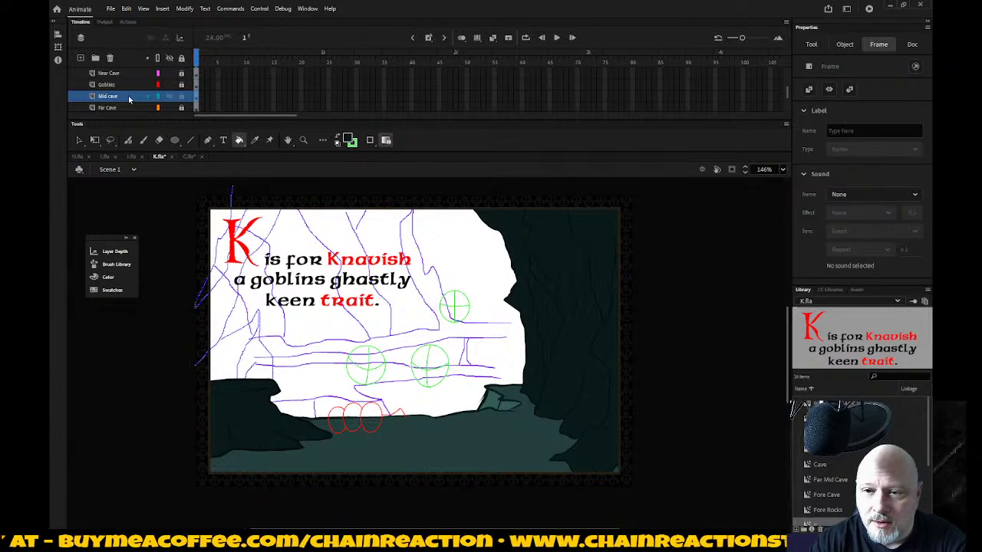
pyautogui.press('Right')
pyautogui.press('Right')
pyautogui.press('Right')
pyautogui.press('Right')
pyautogui.press('Right')
pyautogui.press('Right')
pyautogui.press('Right')
pyautogui.press('Right')
pyautogui.press('Right')
pyautogui.press('Right')
pyautogui.press('Right')
pyautogui.press('Right')
pyautogui.press('Right')
pyautogui.press('Right')
pyautogui.press('Right')
pyautogui.press('Right')
pyautogui.press('Right')
pyautogui.press('Right')
pyautogui.press('Right')
pyautogui.press('Right')
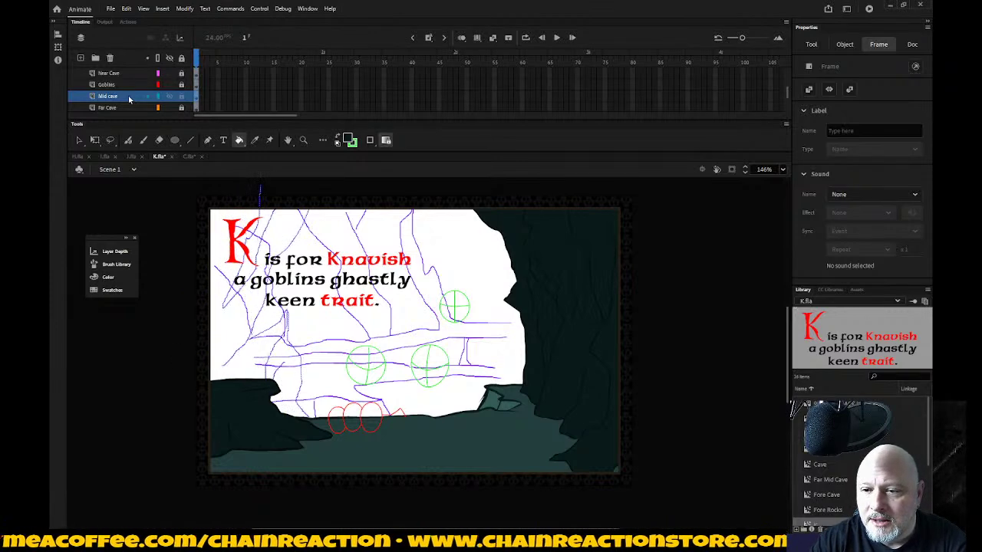
pyautogui.press('Right')
pyautogui.press('Right')
pyautogui.press('Right')
pyautogui.press('Right')
pyautogui.press('Right')
pyautogui.press('Right')
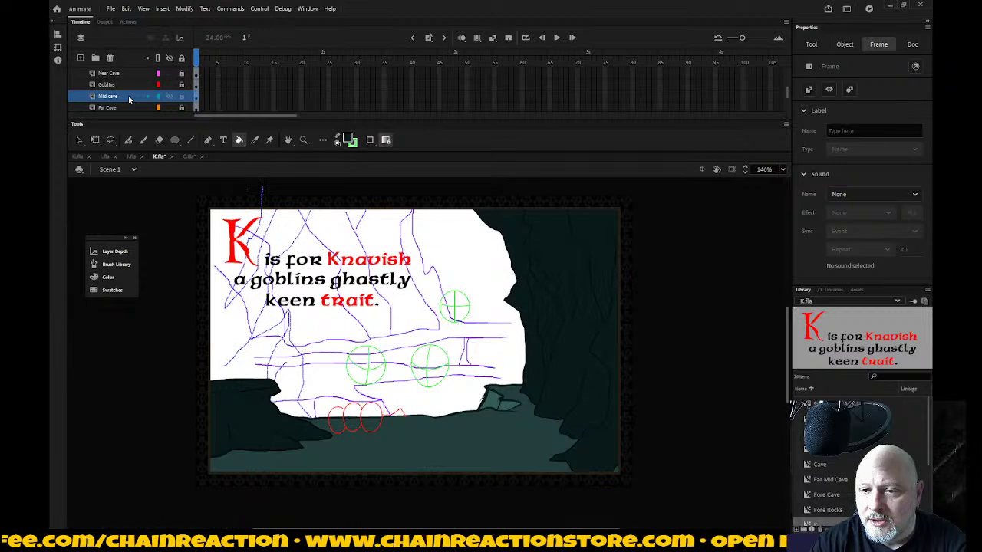
pyautogui.press('Right')
pyautogui.press('Right')
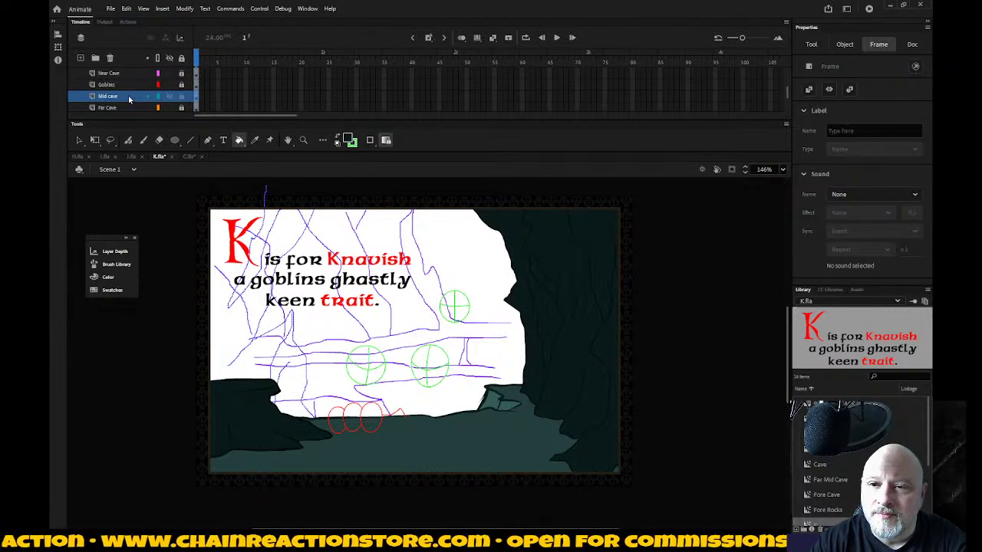
# Step: Recolour Mid cave's sketch lines red, deselect them and ready the Classic Brush
pyautogui.click(349, 141)
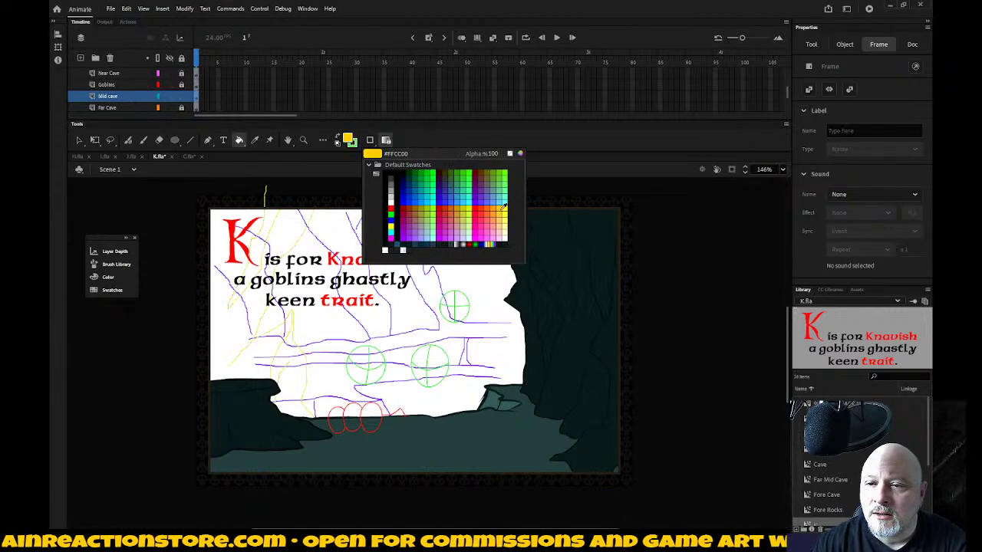
pyautogui.click(477, 208)
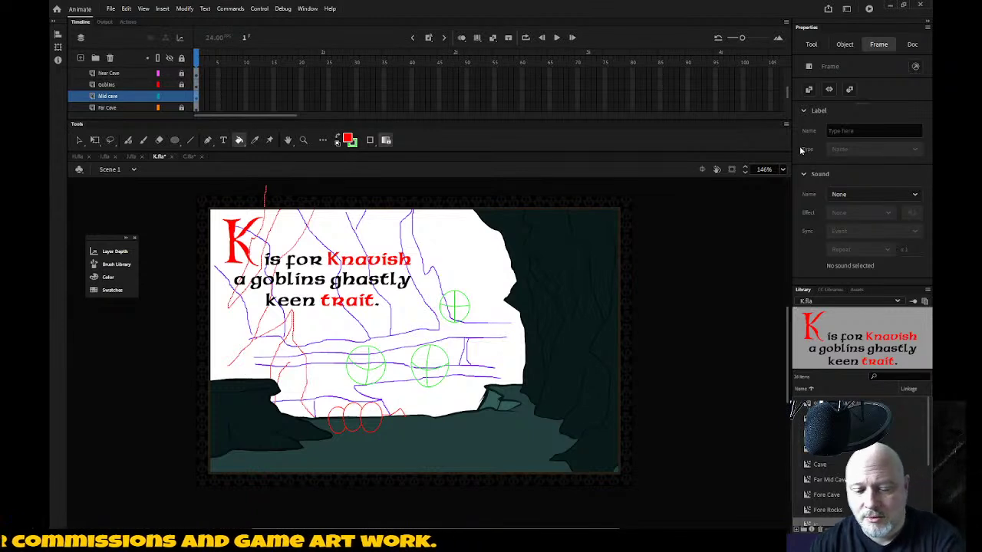
pyautogui.press('b')
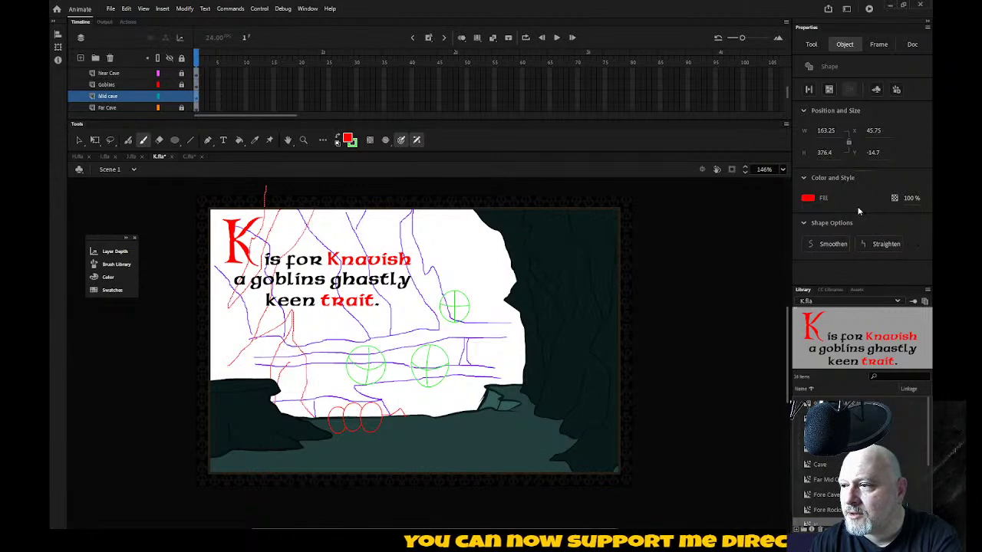
pyautogui.click(107, 117)
pyautogui.press('Escape')
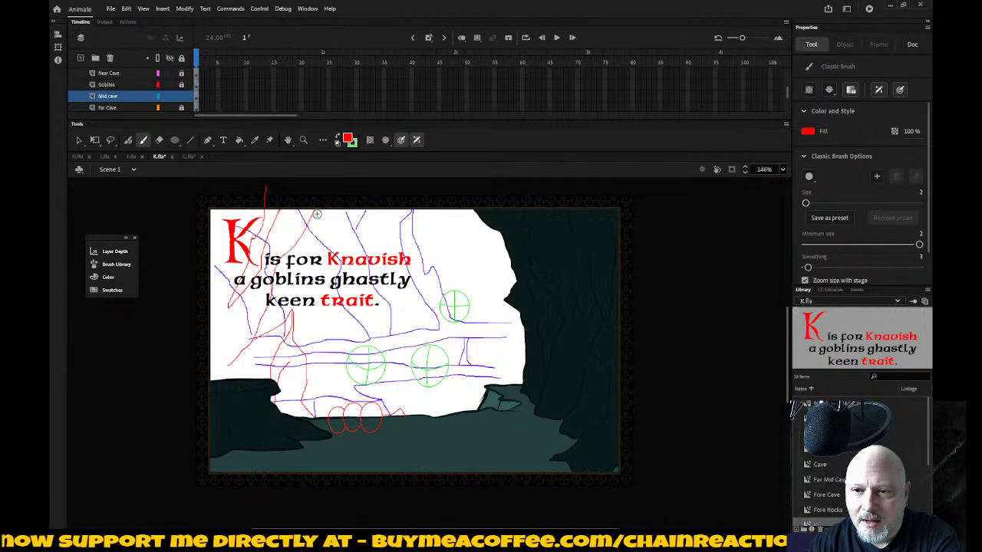
# Step: Show Near Cave as outlines and brush a red outer boundary around the left wall, beyond the frame and along the base
pyautogui.moveTo(313, 208); pyautogui.dragTo(321, 194)
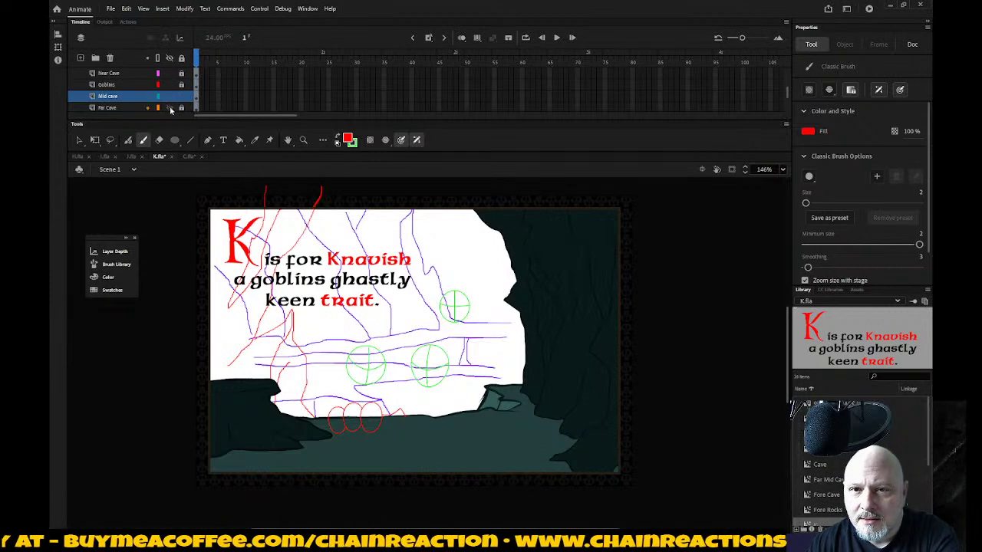
pyautogui.click(159, 74)
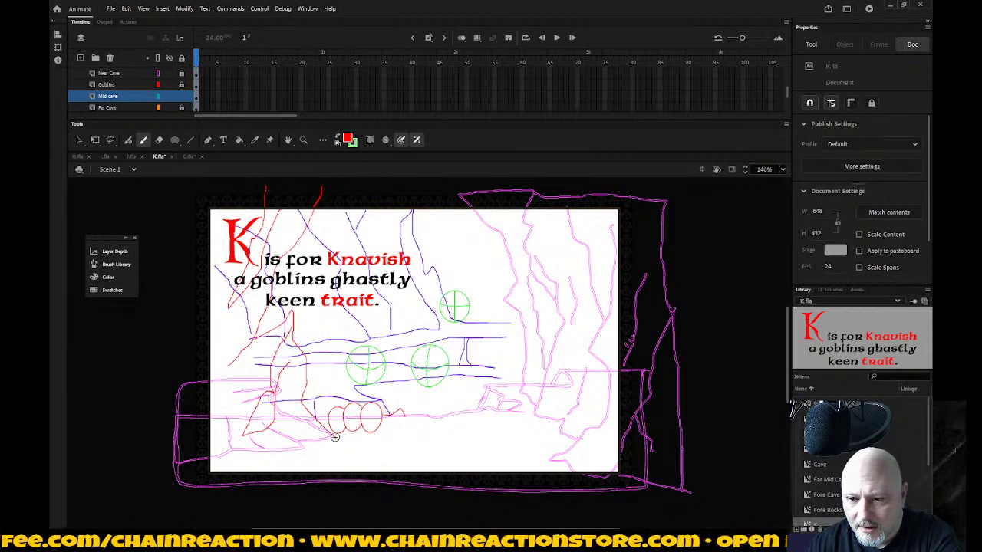
pyautogui.moveTo(335, 436)
pyautogui.mouseDown()
pyautogui.moveTo(387, 478)
pyautogui.moveTo(152, 485)
pyautogui.moveTo(170, 183)
pyautogui.moveTo(320, 186)
pyautogui.mouseUp()
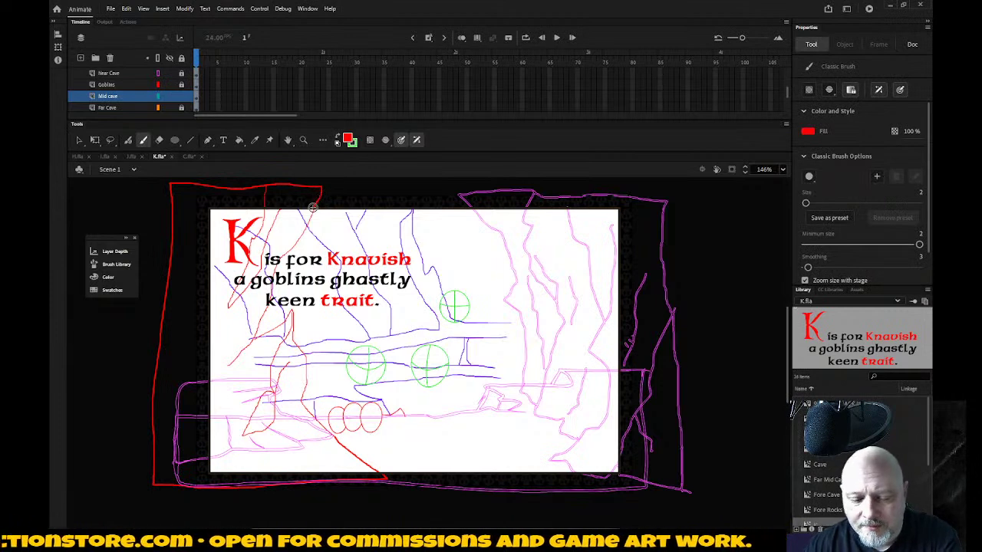
# Step: Show only the Mid cave layer and trace the wall's inner edge and the arched rock's two sides with red brush lines
pyautogui.click(169, 59)
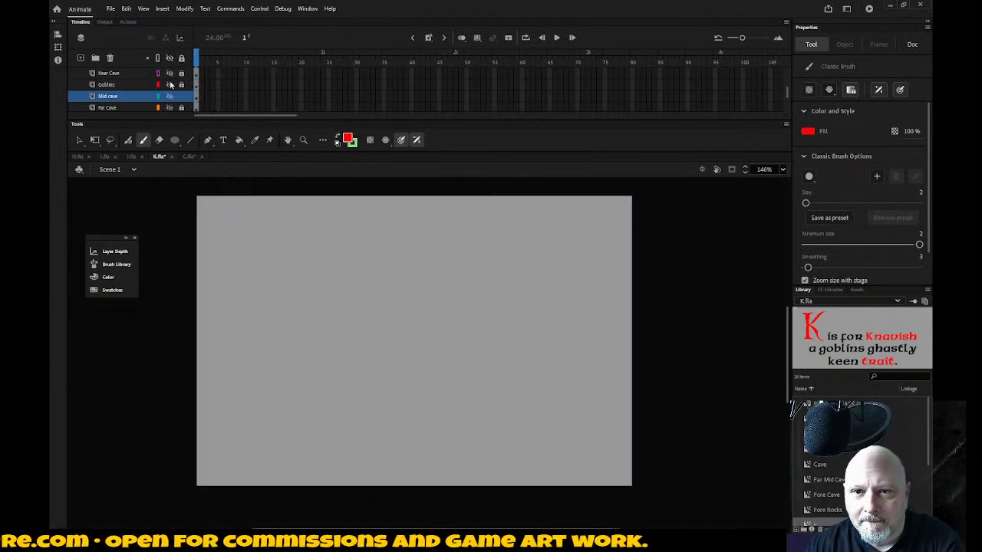
pyautogui.click(170, 96)
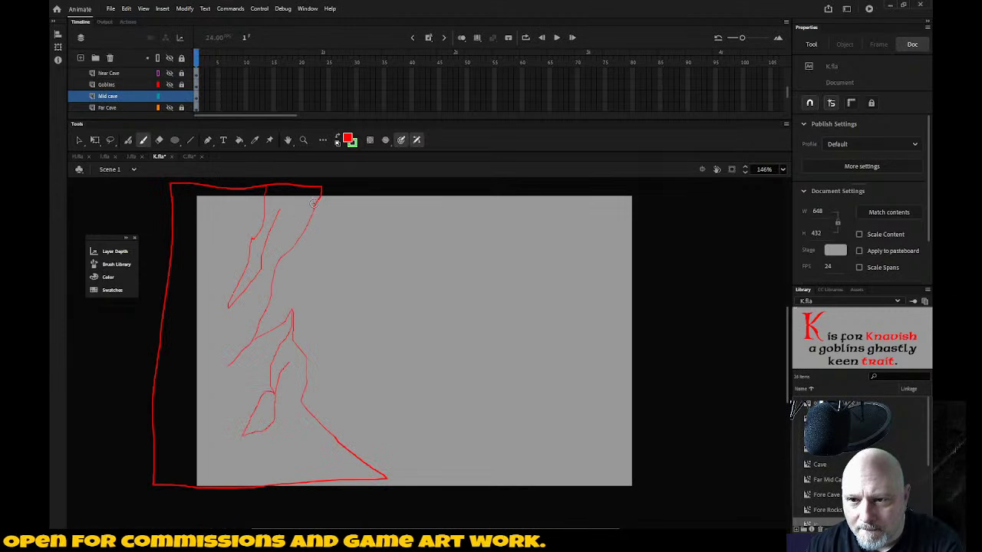
pyautogui.moveTo(316, 200)
pyautogui.mouseDown()
pyautogui.moveTo(303, 244)
pyautogui.moveTo(278, 275)
pyautogui.moveTo(271, 322)
pyautogui.moveTo(211, 397)
pyautogui.moveTo(205, 430)
pyautogui.moveTo(226, 459)
pyautogui.moveTo(200, 490)
pyautogui.mouseUp()
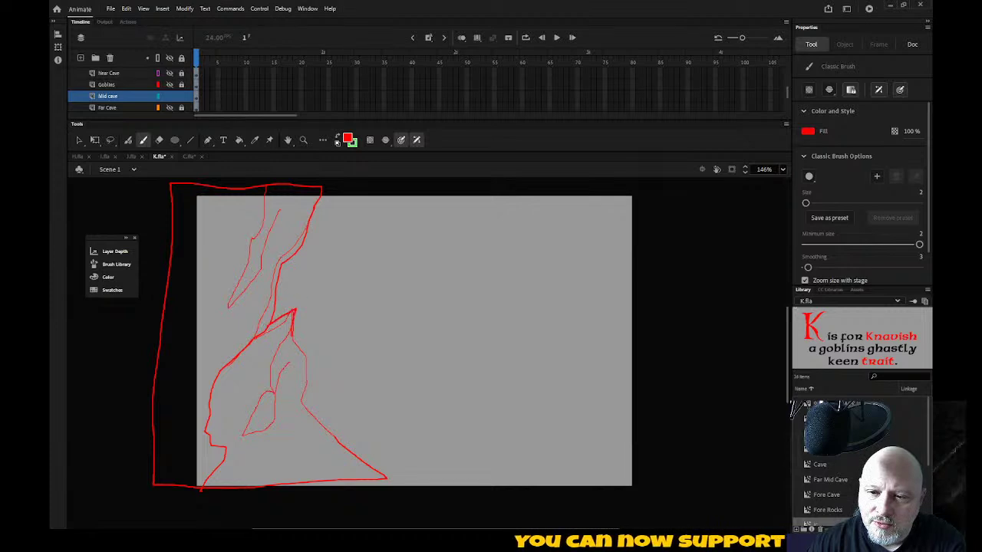
pyautogui.moveTo(306, 355)
pyautogui.mouseDown()
pyautogui.moveTo(306, 393)
pyautogui.moveTo(265, 457)
pyautogui.moveTo(270, 486)
pyautogui.mouseUp()
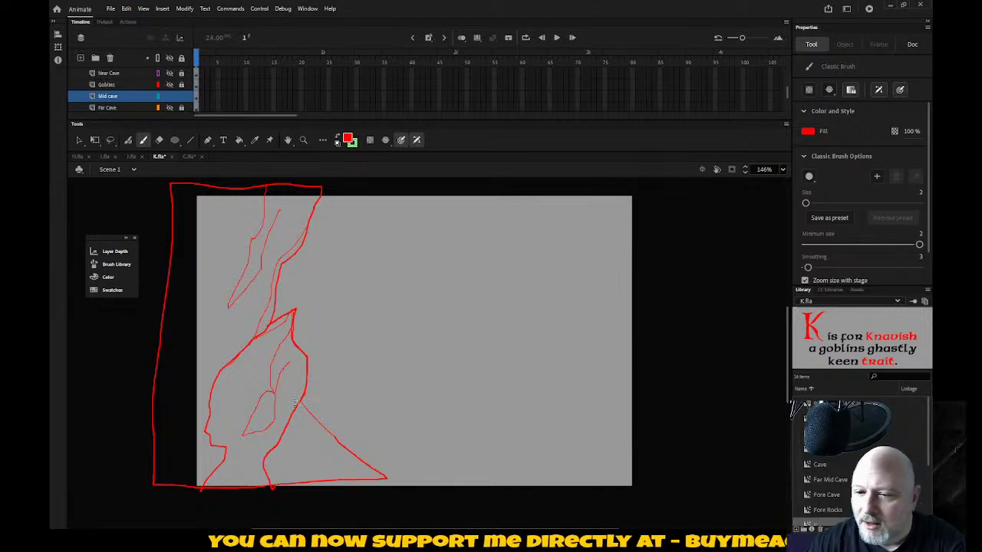
# Step: Draw the stepped rock edge at the wall's base, crevices through its upper part and a contour down its outer side
pyautogui.moveTo(301, 405)
pyautogui.mouseDown()
pyautogui.moveTo(347, 420)
pyautogui.moveTo(349, 447)
pyautogui.mouseUp()
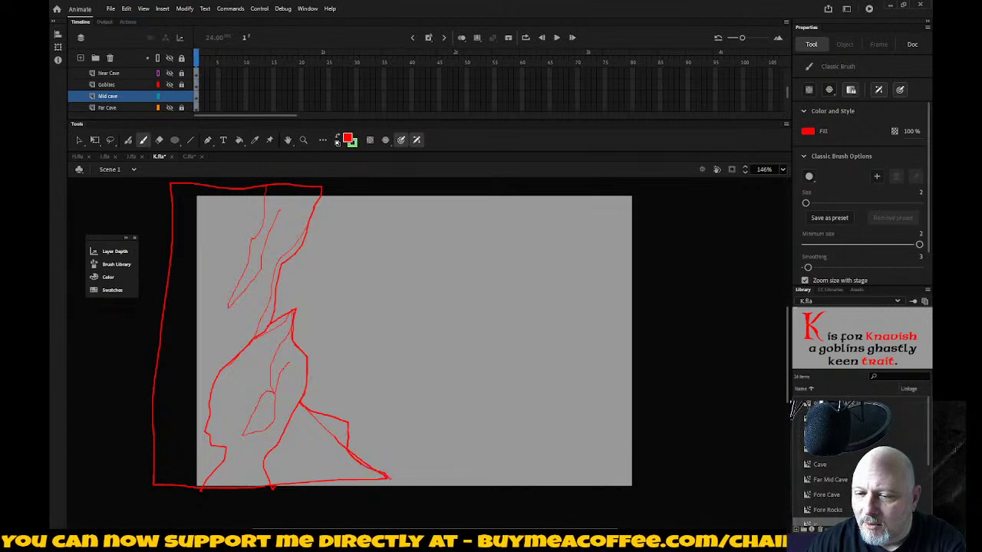
pyautogui.moveTo(393, 479); pyautogui.dragTo(311, 485)
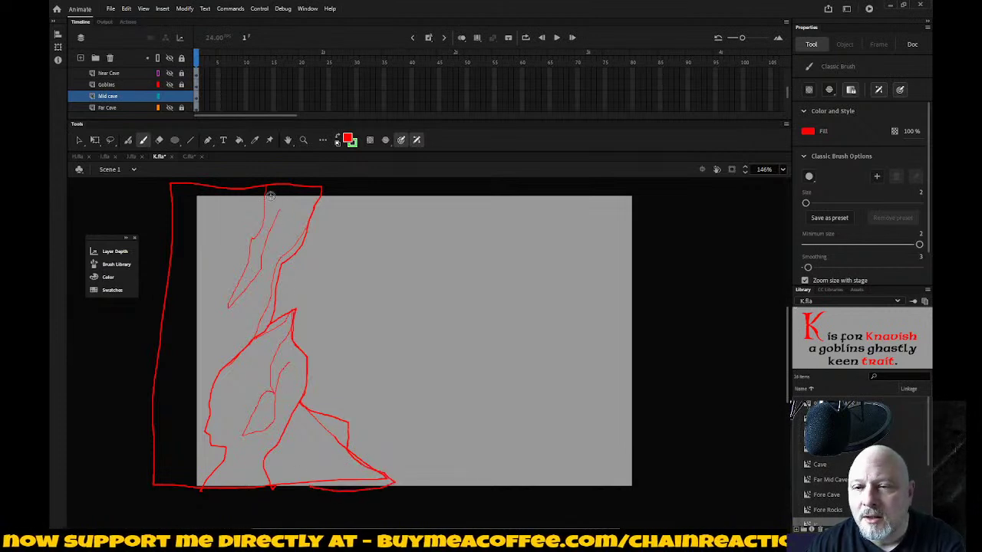
pyautogui.moveTo(265, 186); pyautogui.dragTo(261, 229)
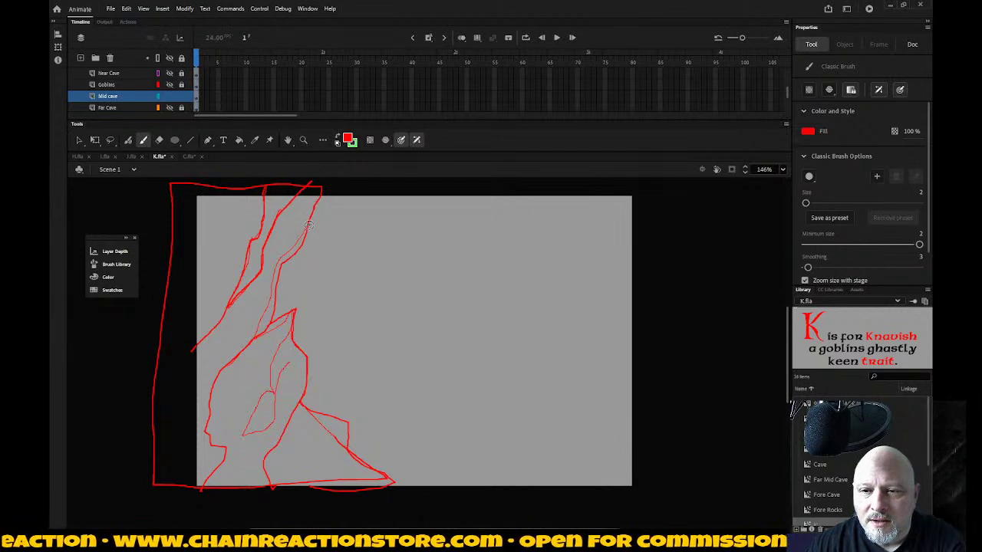
pyautogui.moveTo(220, 187)
pyautogui.mouseDown()
pyautogui.moveTo(204, 207)
pyautogui.moveTo(206, 237)
pyautogui.mouseUp()
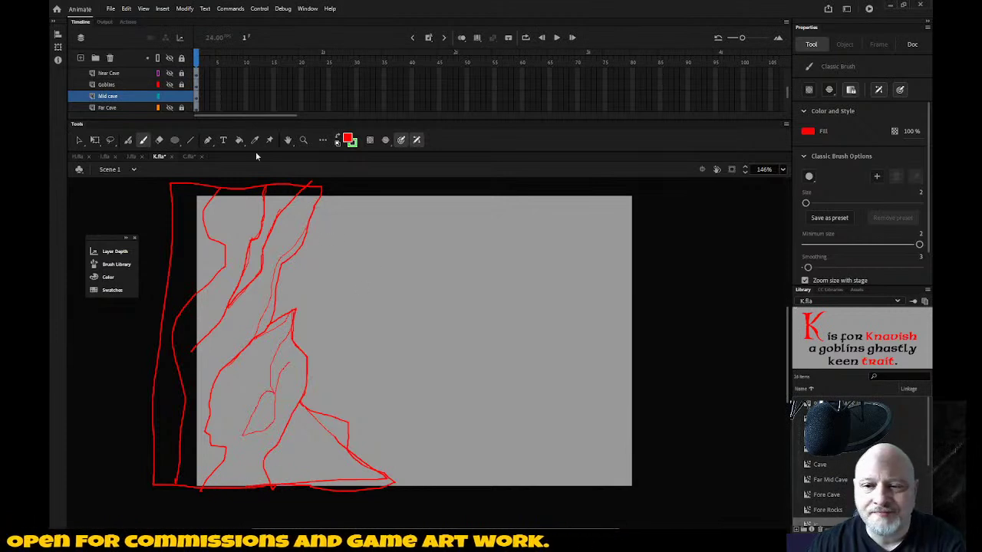
# Step: Smooth all of Mid cave's red linework and brush short connecting strokes into the gaps between its lines
pyautogui.click(130, 97)
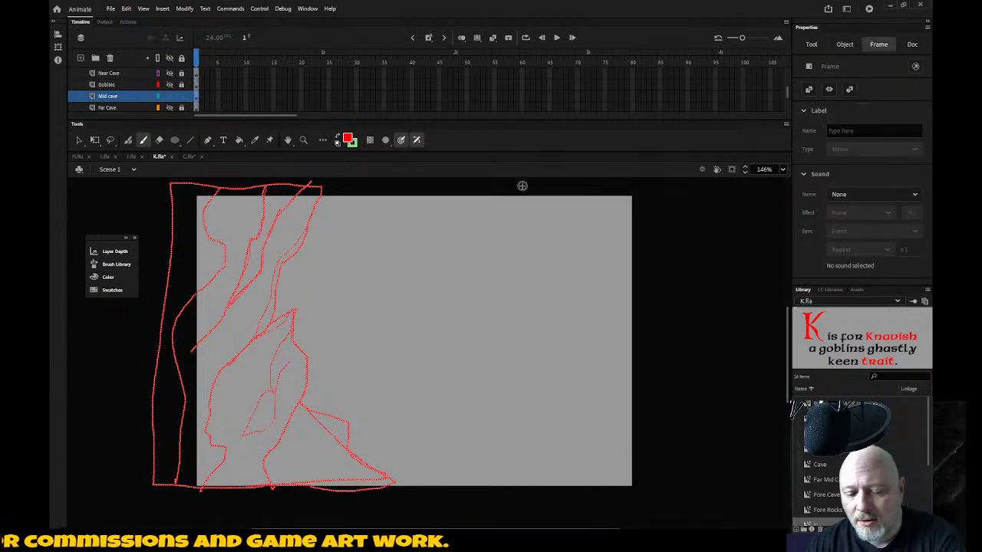
pyautogui.press('v')
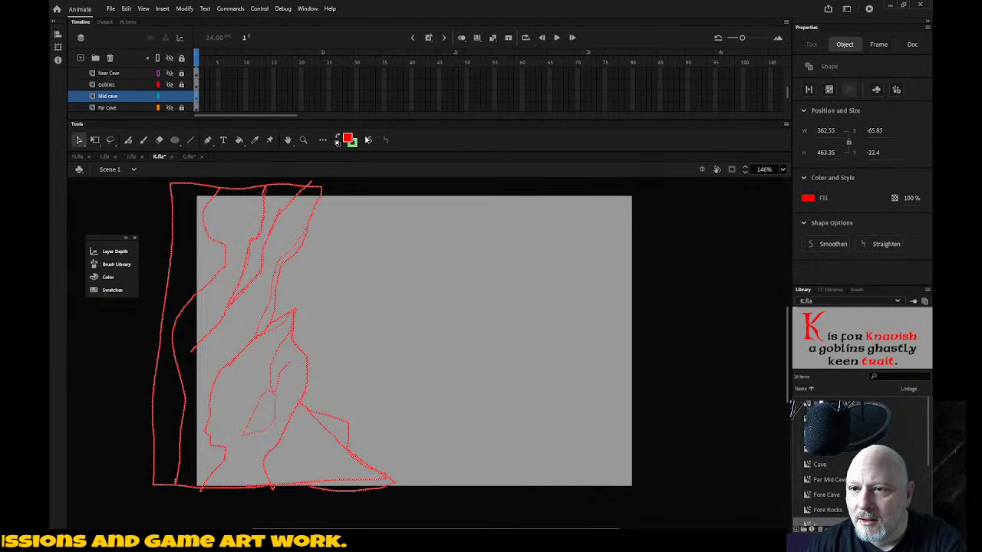
pyautogui.click(370, 141)
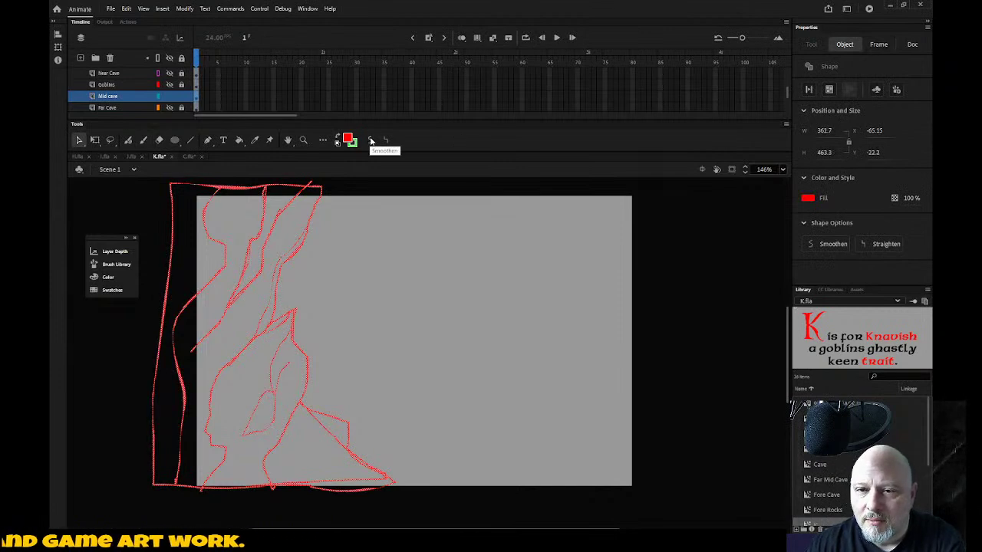
pyautogui.click(392, 233)
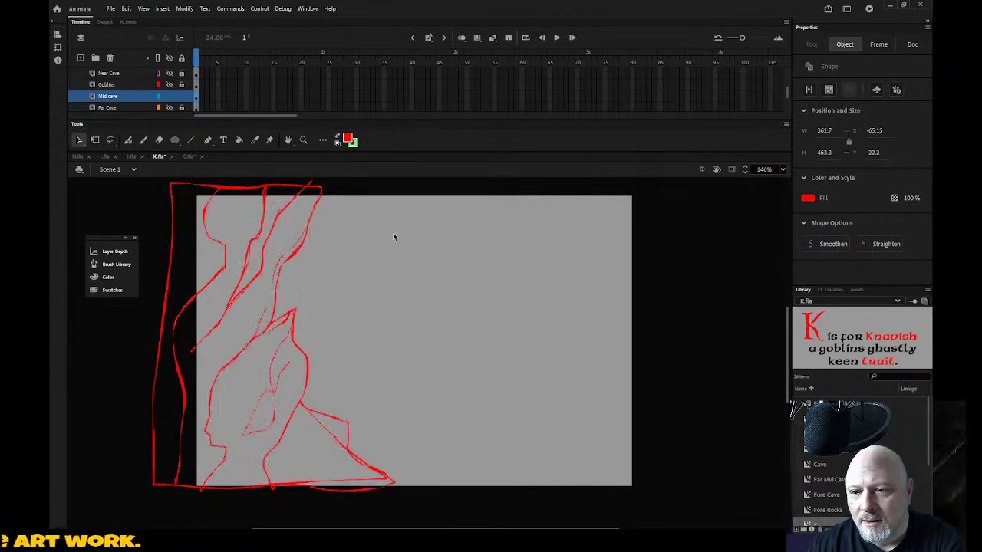
pyautogui.press('b')
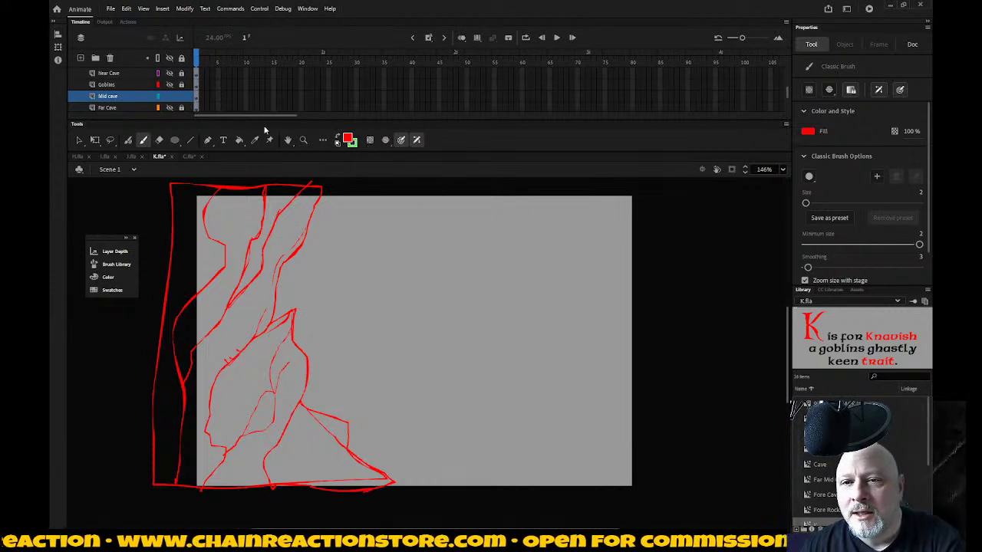
# Step: Switch to C.fla, leave the Fore Cave symbol for the main scene, and sample the middle cave wall's dark line colour
pyautogui.click(188, 157)
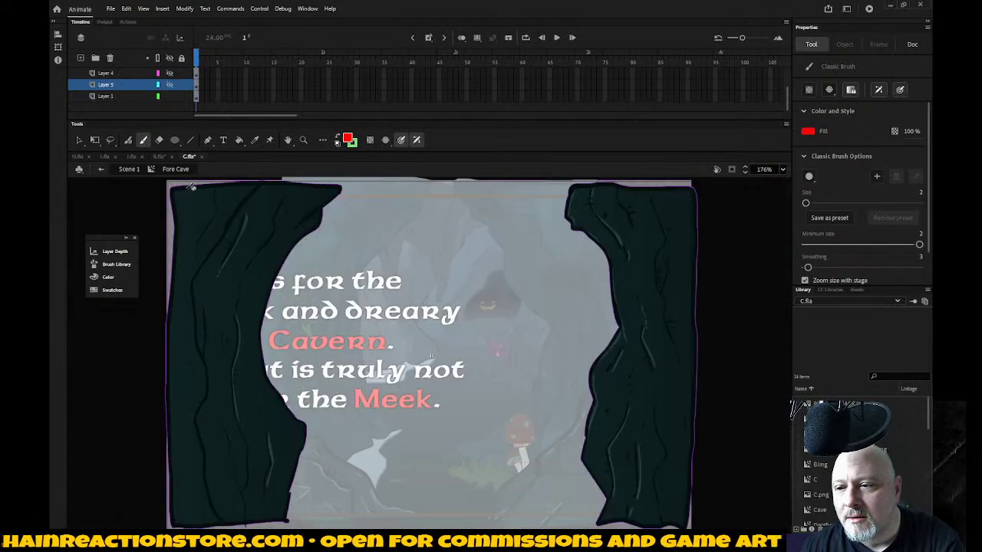
pyautogui.click(100, 170)
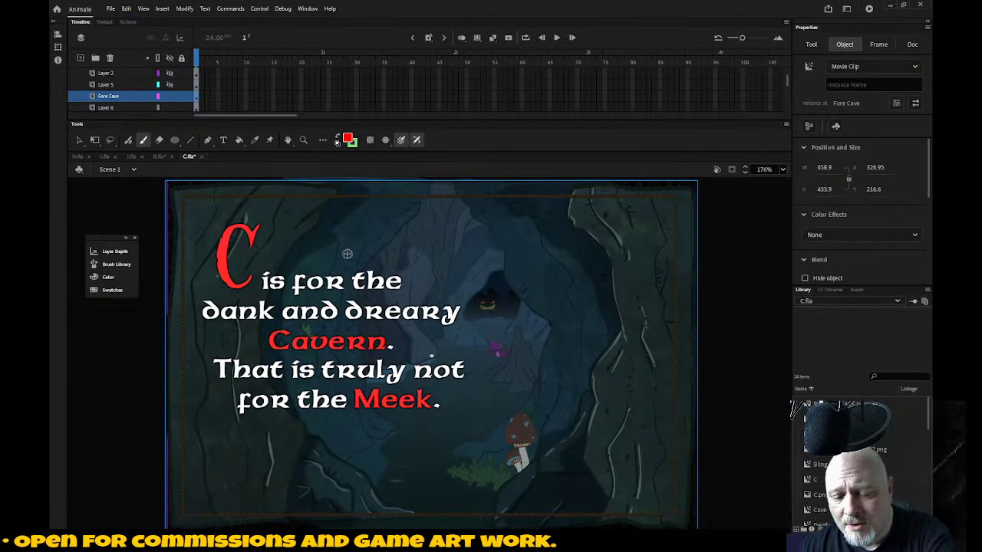
pyautogui.press('v')
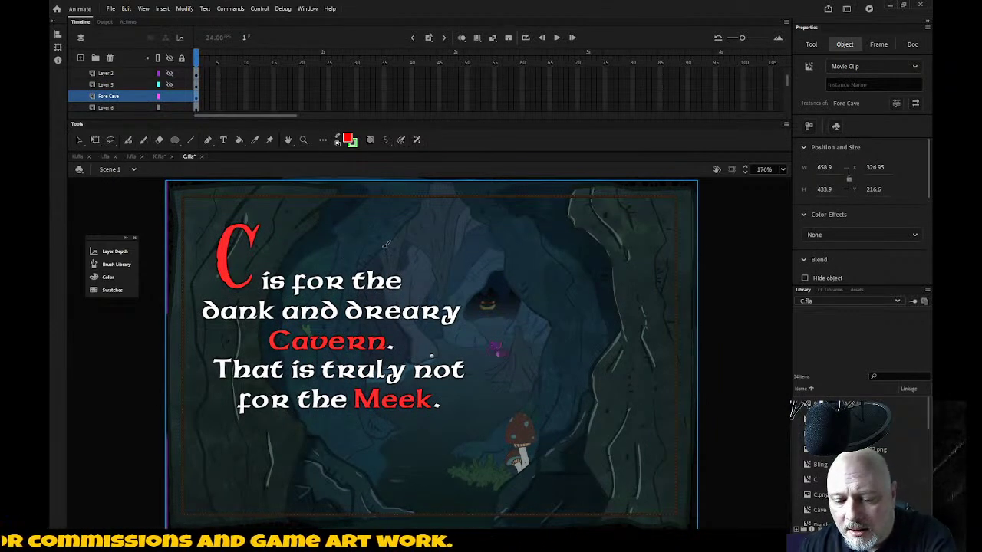
pyautogui.press('i')
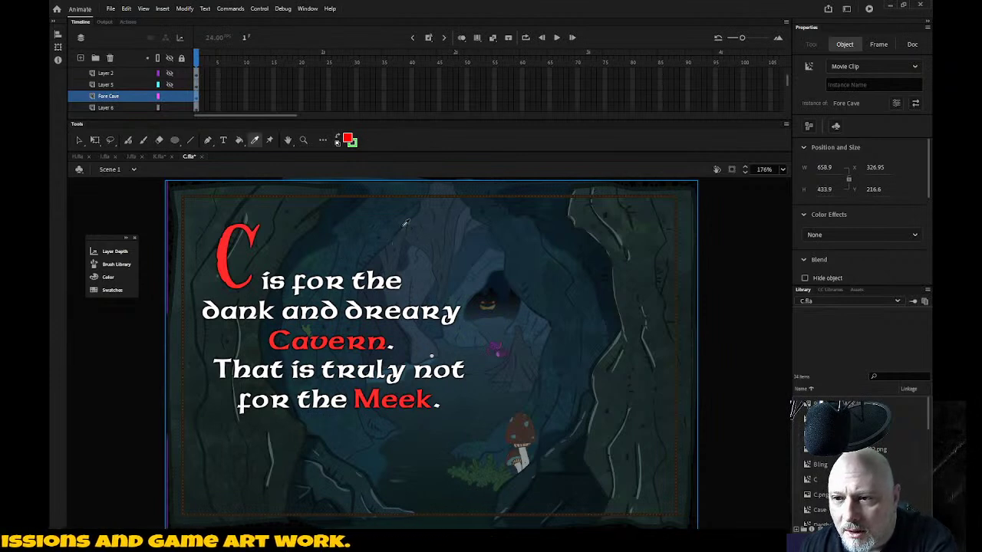
pyautogui.press('k')
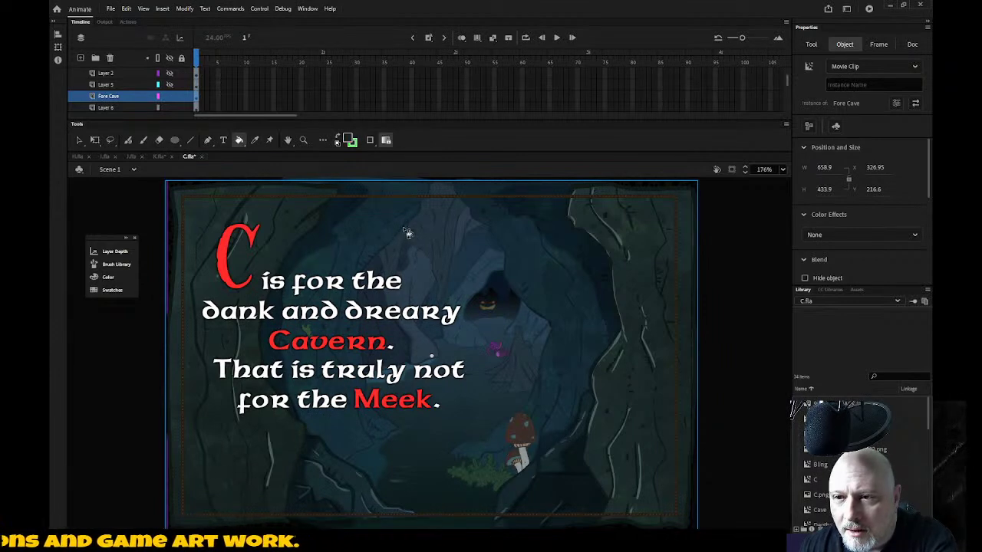
# Step: Return to K.fla and recolour all of the Mid cave layer's red linework to the sampled #13212A
pyautogui.click(159, 157)
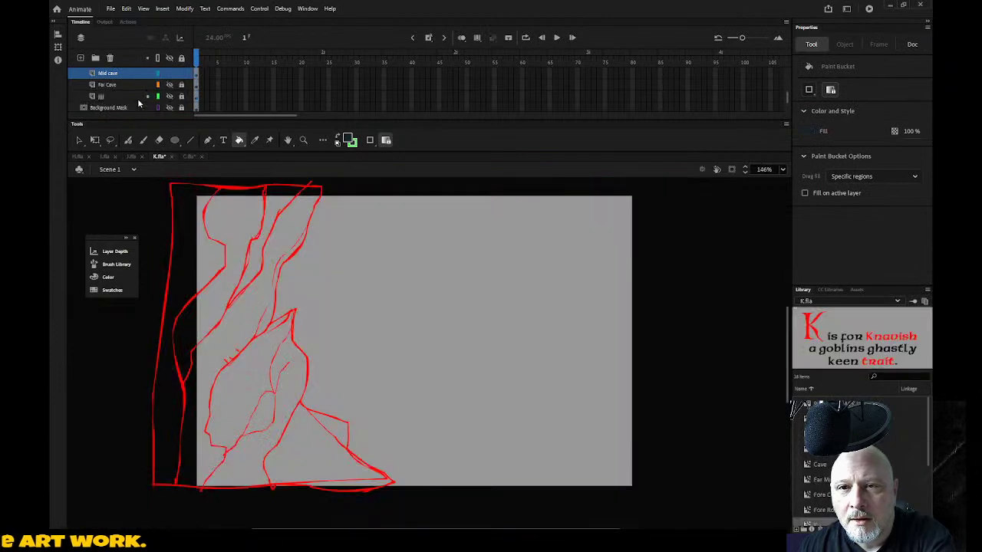
pyautogui.click(132, 73)
pyautogui.click(350, 140)
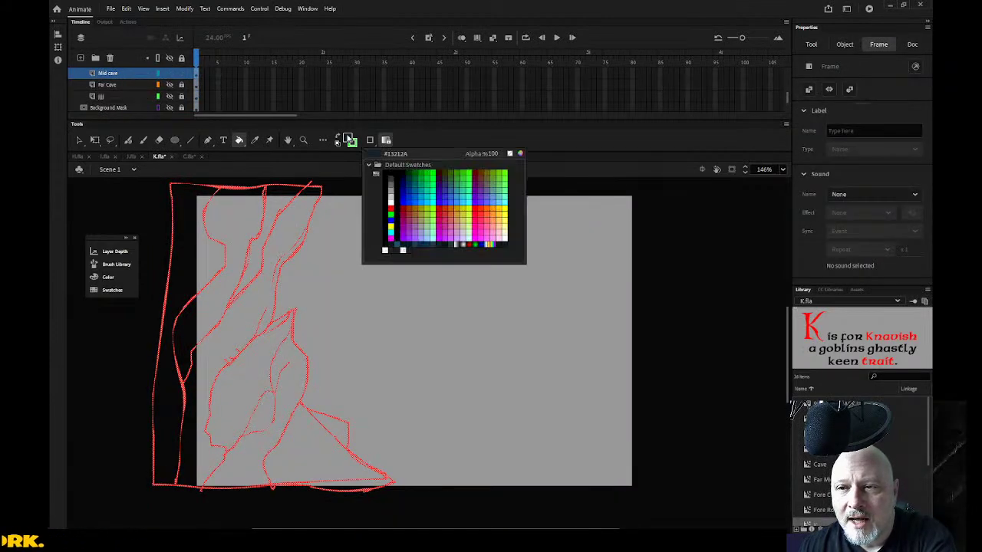
pyautogui.click(377, 154)
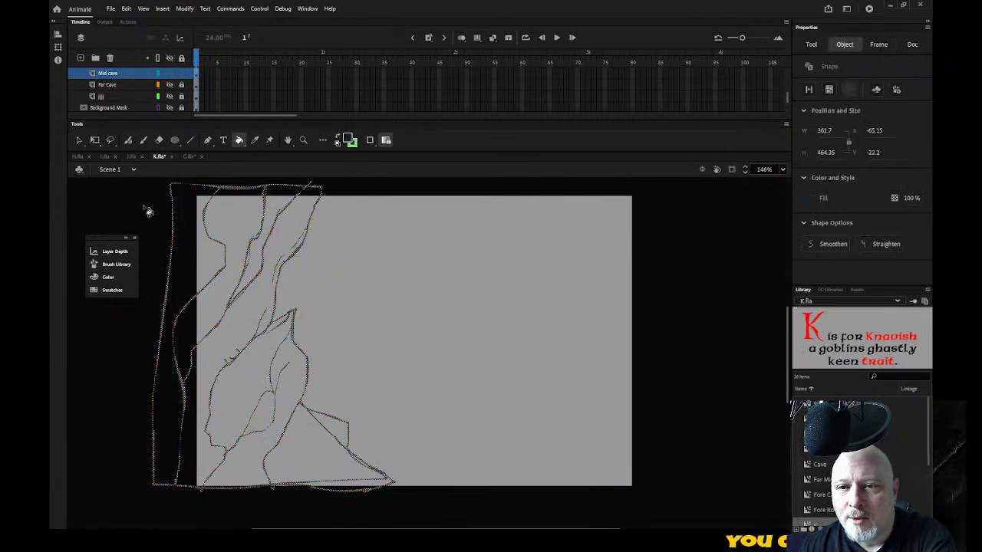
pyautogui.click(142, 113)
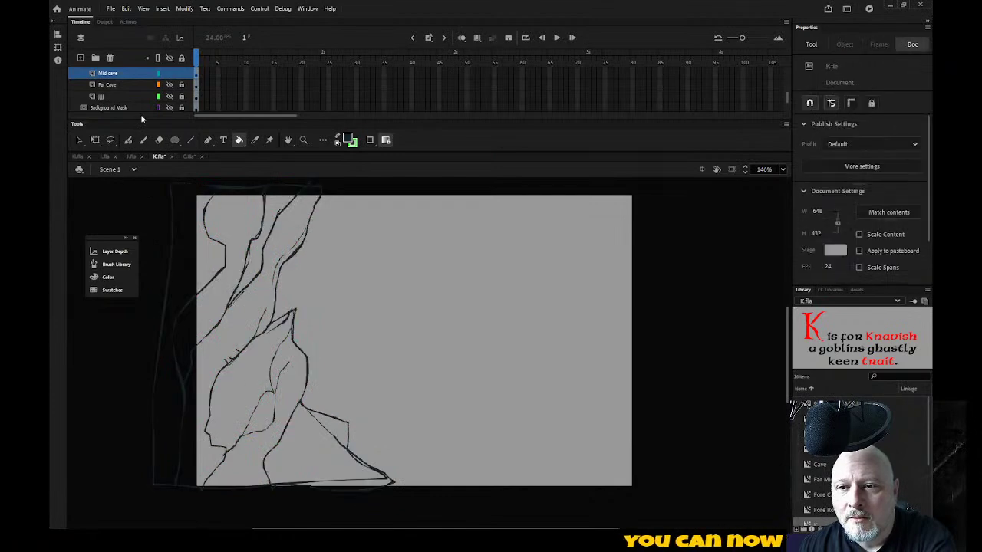
# Step: Sample the middle cave wall's blue-teal body colour in C.fla as the Paint Bucket fill and return to K.fla
pyautogui.click(183, 158)
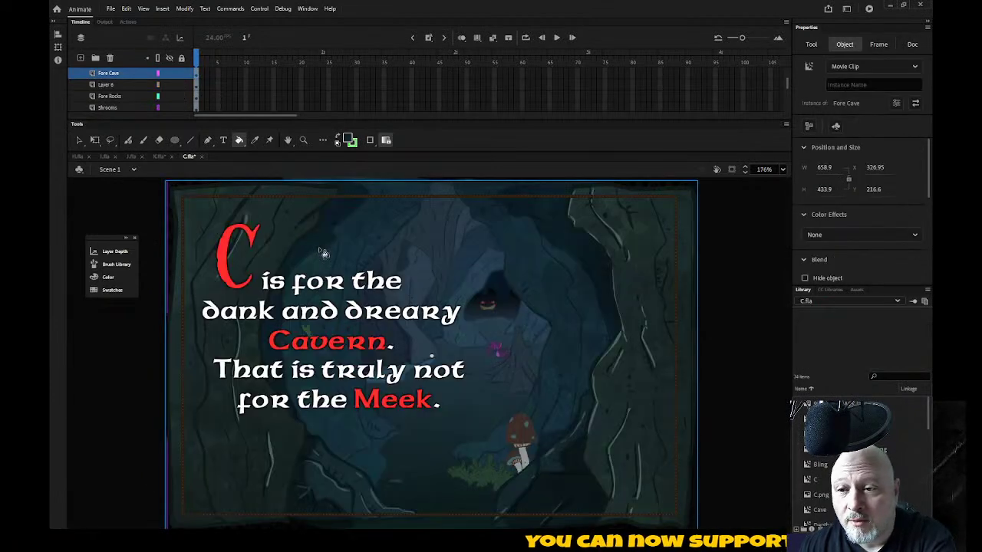
pyautogui.press('i')
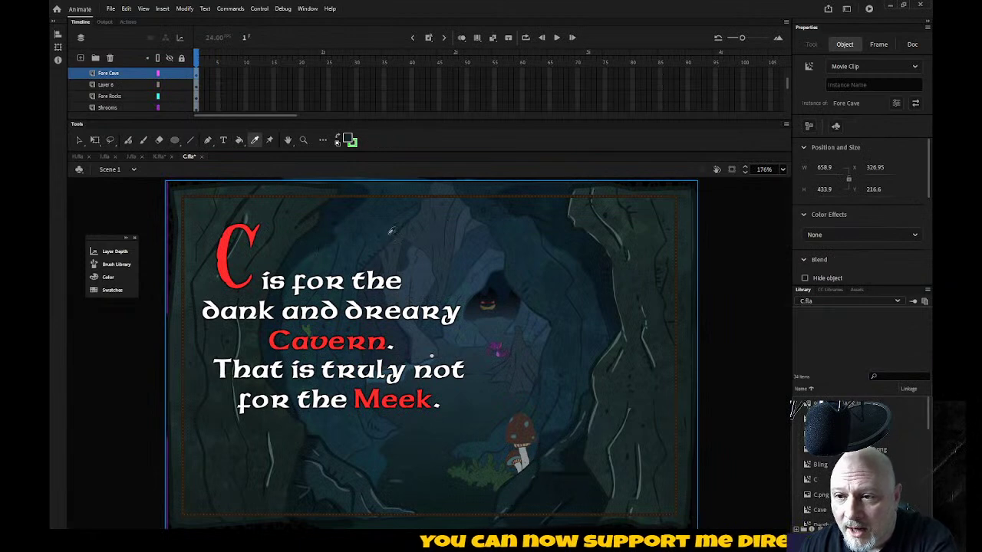
pyautogui.press('k')
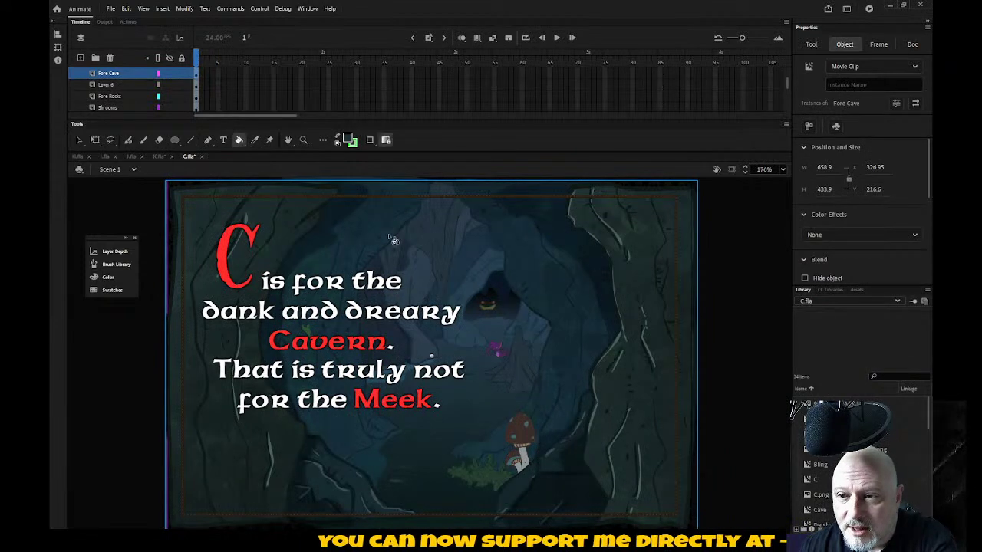
pyautogui.click(157, 157)
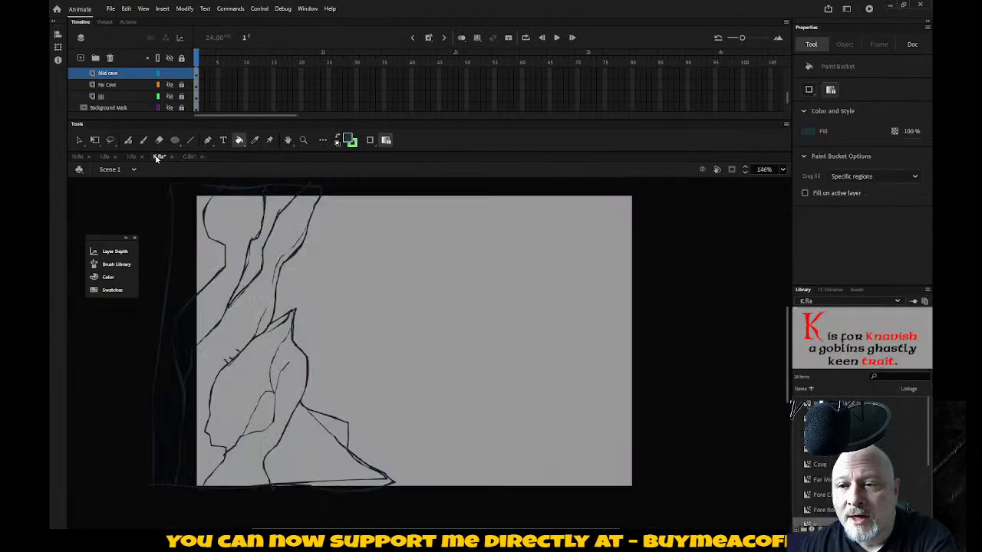
# Step: Fill the outlined rock sections of the Mid cave layer with the dark teal Paint Bucket color, down to the base
pyautogui.click(238, 215)
pyautogui.click(193, 222)
pyautogui.click(280, 205)
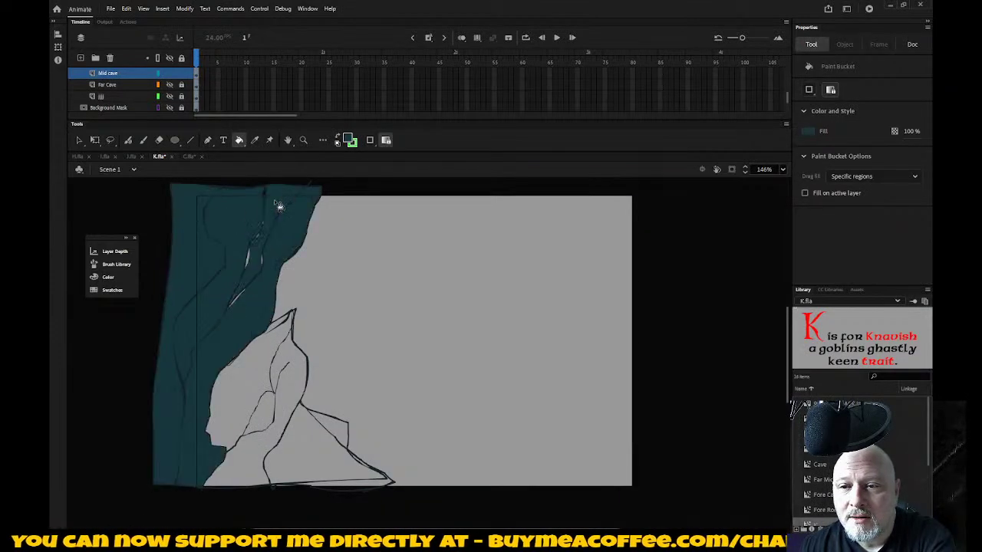
pyautogui.click(253, 364)
pyautogui.click(267, 406)
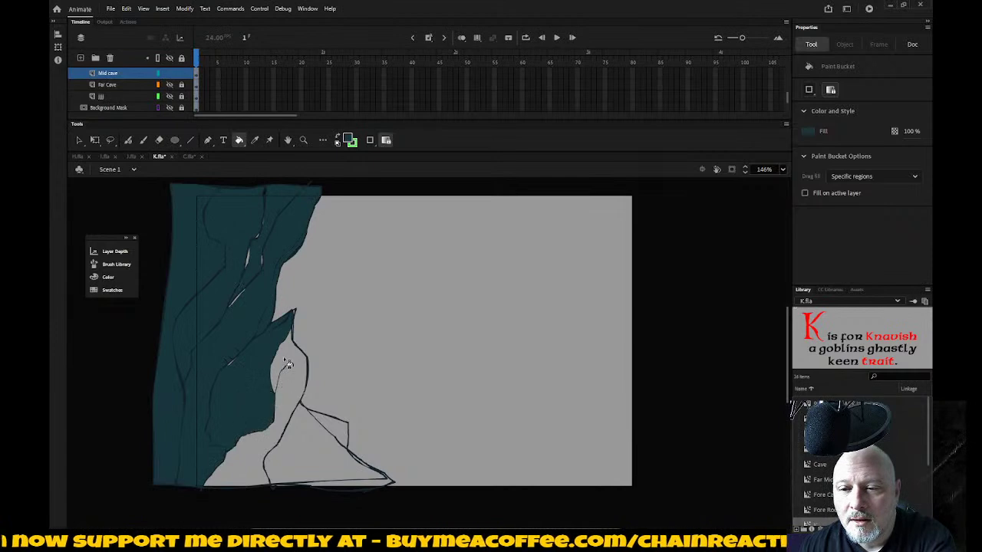
pyautogui.click(287, 364)
pyautogui.click(329, 452)
pyautogui.click(345, 437)
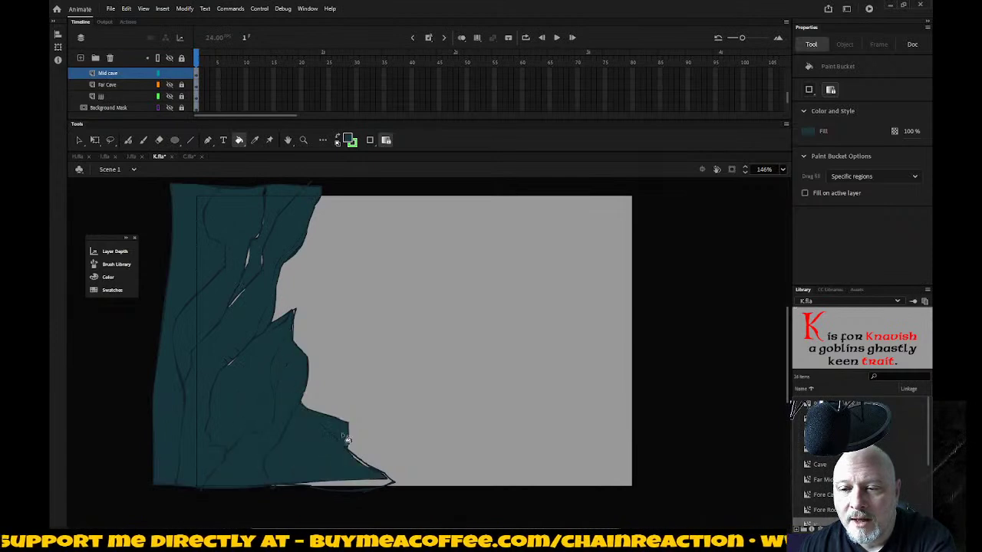
pyautogui.click(353, 483)
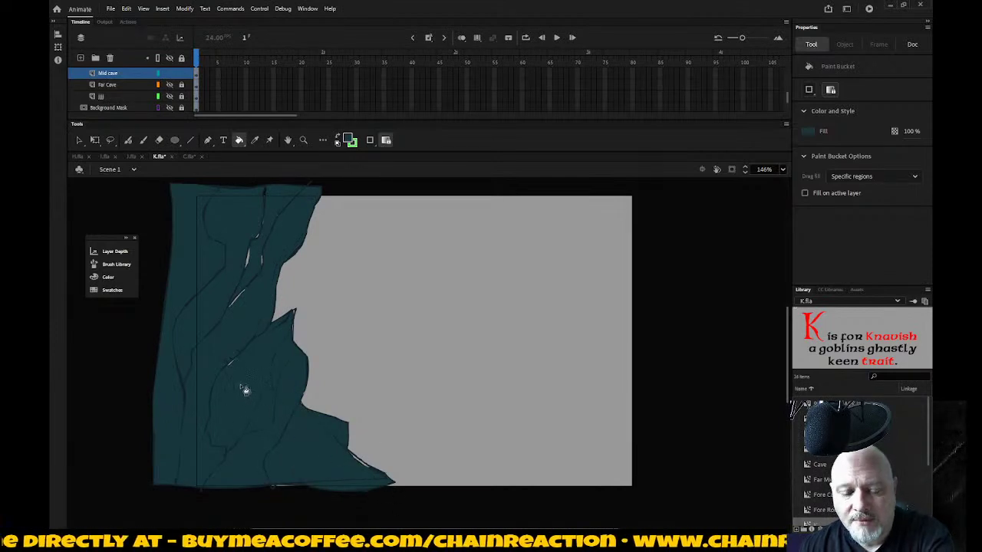
# Step: Fill the small unfilled slivers between the crack lines in the upper cave wall with dark teal
pyautogui.press('z')
pyautogui.moveTo(213, 198); pyautogui.dragTo(366, 351)
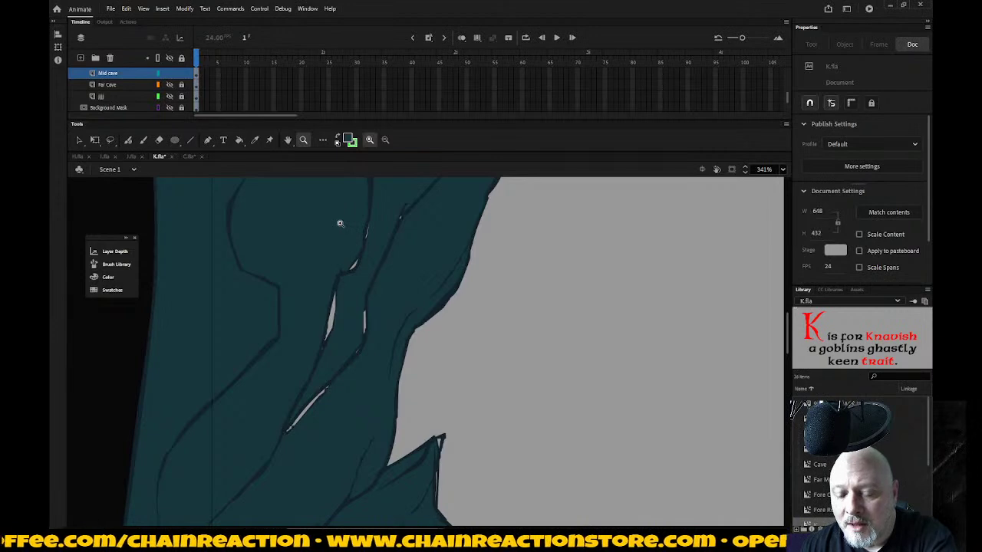
pyautogui.press('k')
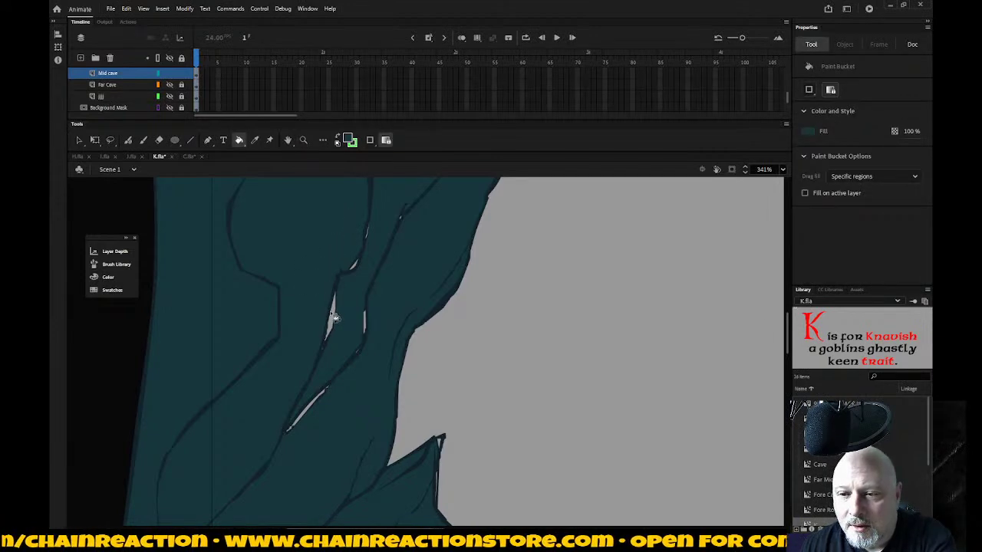
pyautogui.click(336, 319)
pyautogui.click(367, 328)
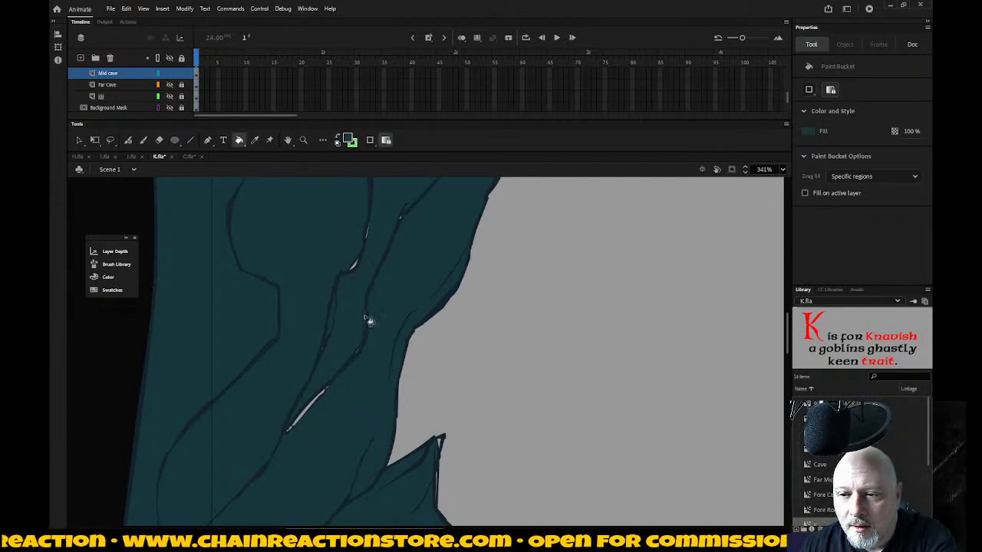
pyautogui.click(357, 270)
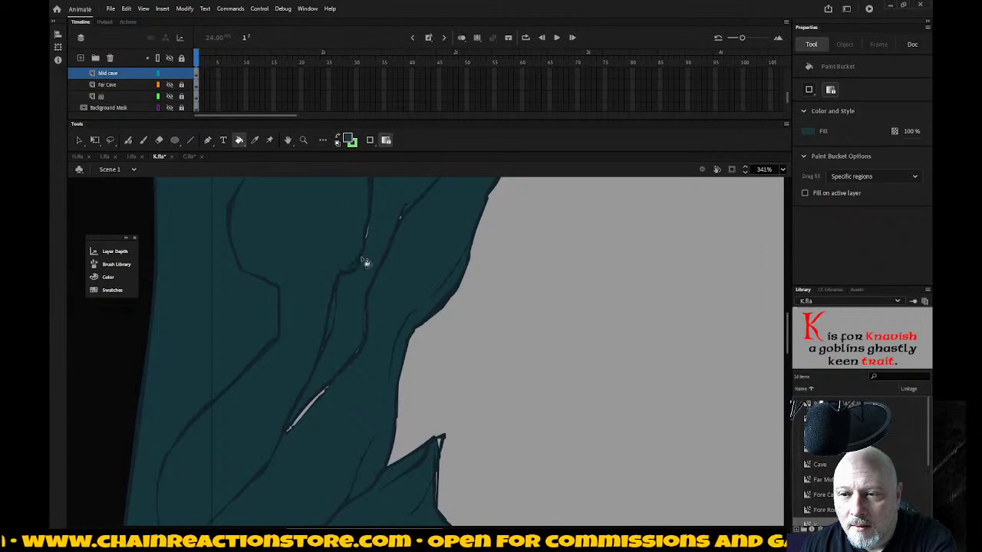
# Step: Try to fill the thin gap beside the upper crack line with dark teal, and undo the fills
pyautogui.click(371, 241)
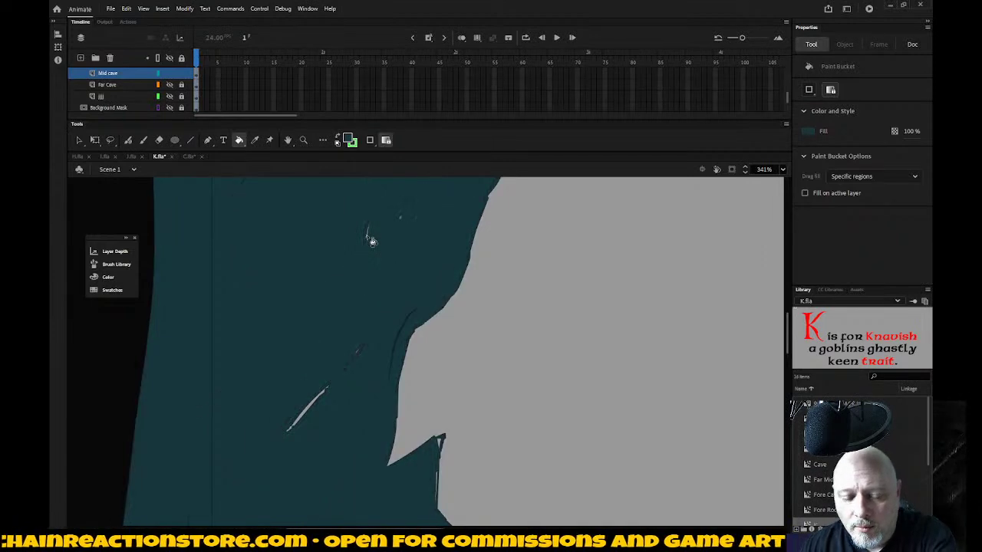
pyautogui.hotkey('ctrl', 'z')
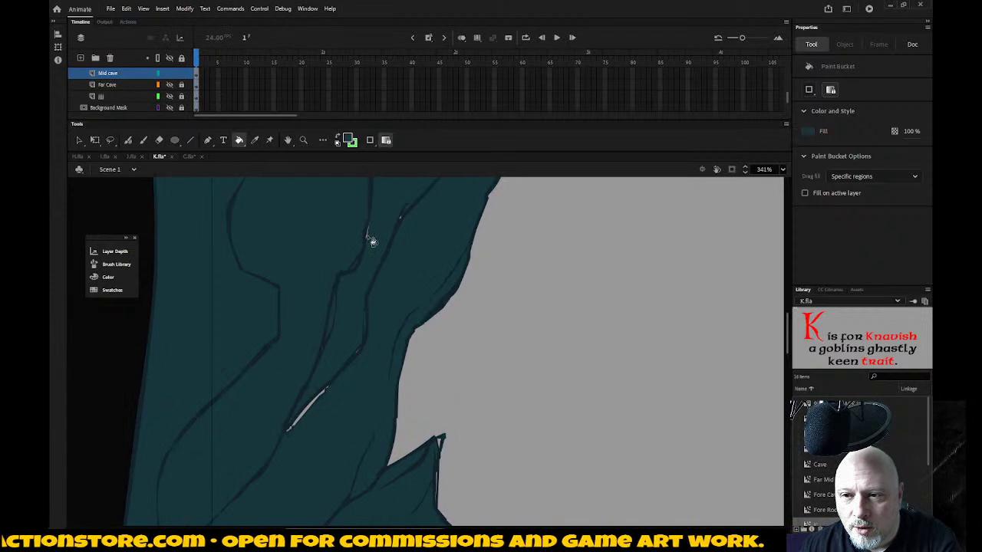
pyautogui.click(370, 240)
pyautogui.hotkey('ctrl', 'z')
# Step: Fill the thin gap beside the upper crack line with dark teal at high magnification
pyautogui.press('z')
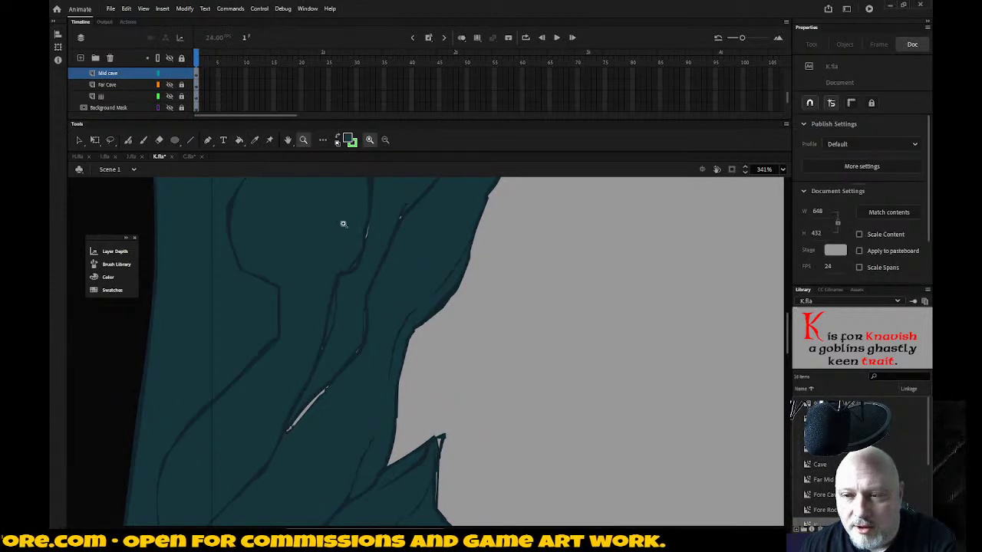
pyautogui.moveTo(340, 197); pyautogui.dragTo(462, 292)
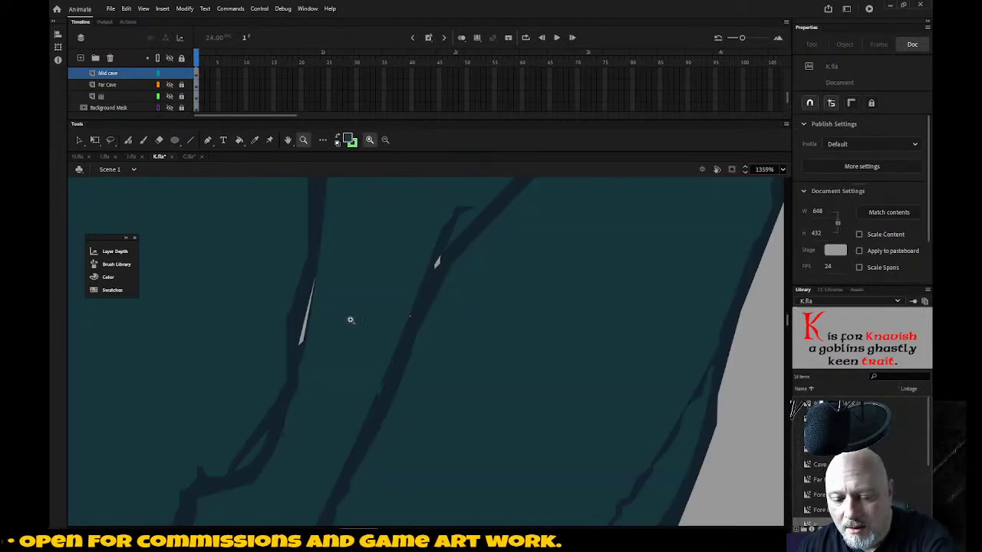
pyautogui.press('k')
pyautogui.click(305, 341)
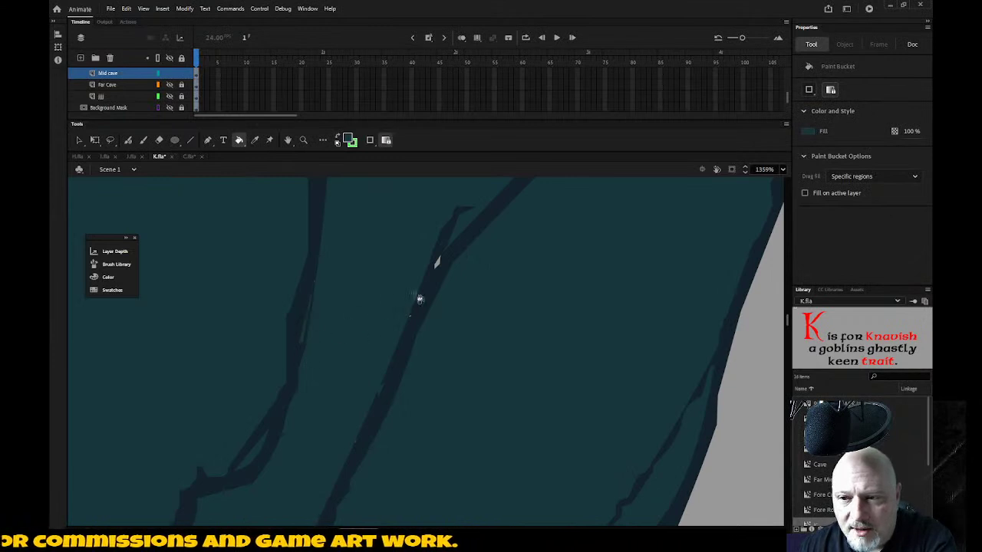
# Step: Sample the dark outline color and brush over the tiny gap at the bend of the crack line
pyautogui.hscroll(5, 429, 291)
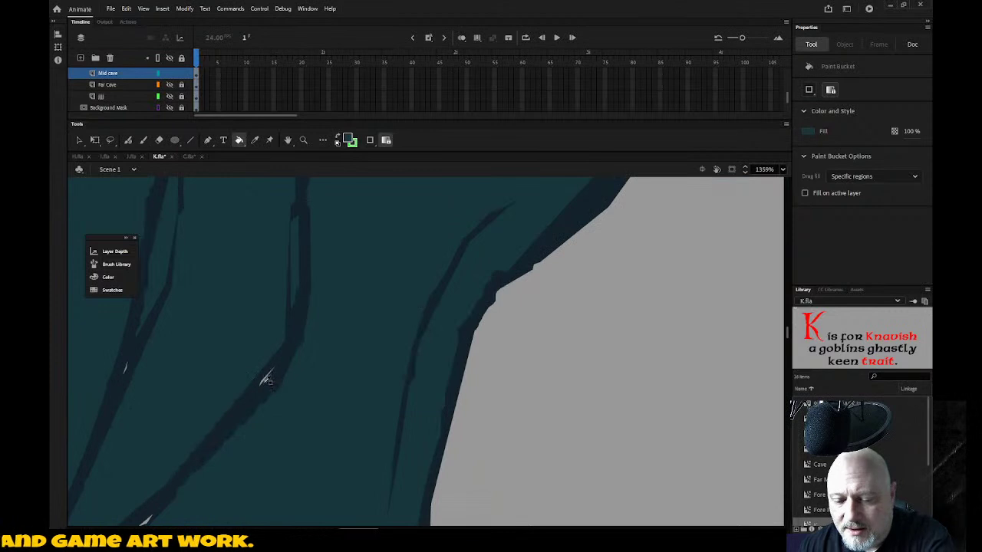
pyautogui.press('i')
pyautogui.click(258, 398)
pyautogui.press('b')
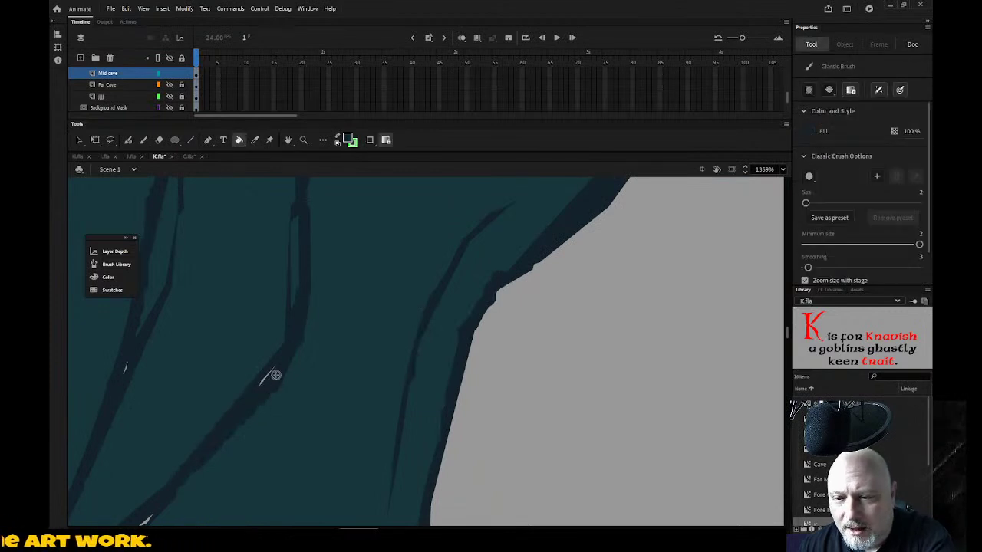
pyautogui.moveTo(274, 365); pyautogui.dragTo(255, 384)
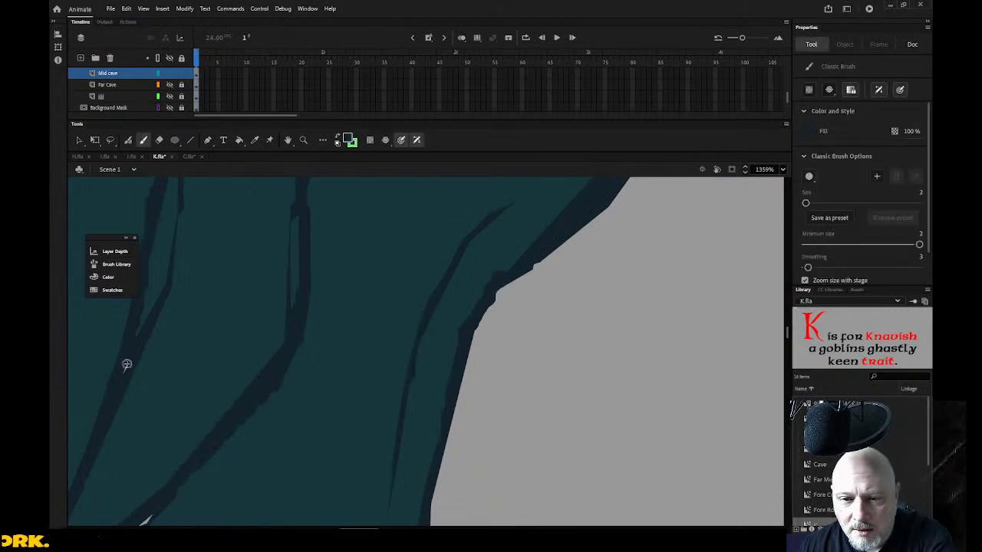
# Step: Sample the teal rock color and fill the long diagonal sliver between the converging crack lines
pyautogui.scroll(-3, 165, 395)
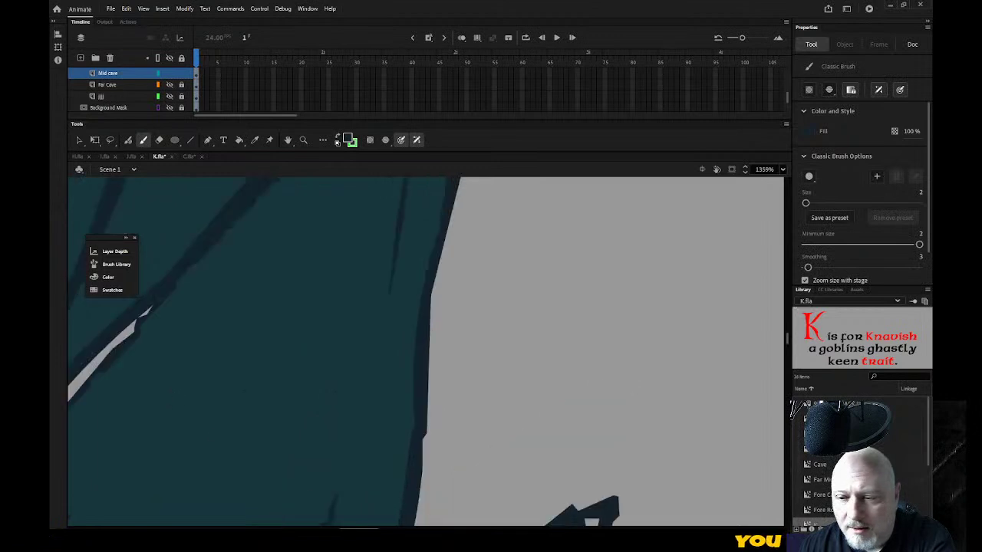
pyautogui.hscroll(-5, 376, 461)
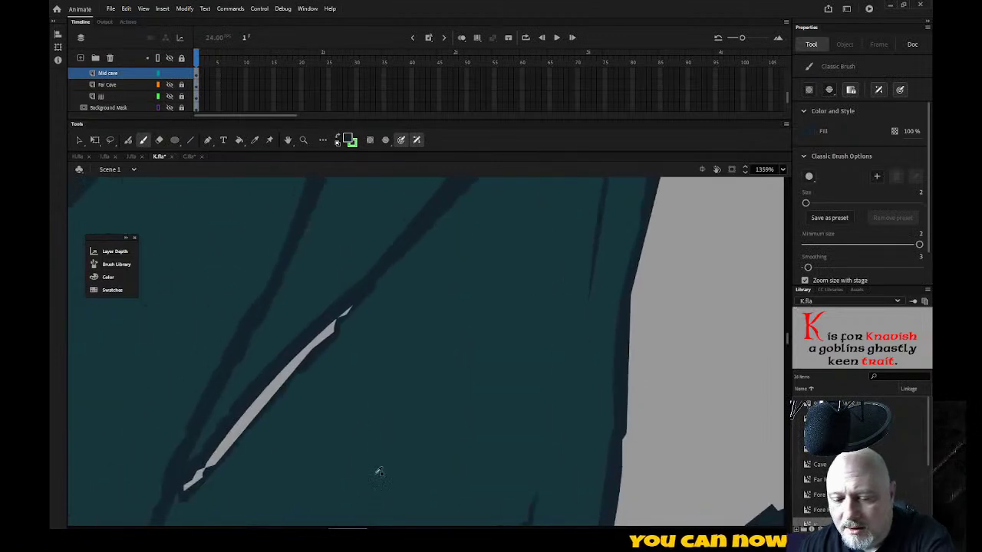
pyautogui.press('i')
pyautogui.click(385, 445)
pyautogui.click(278, 396)
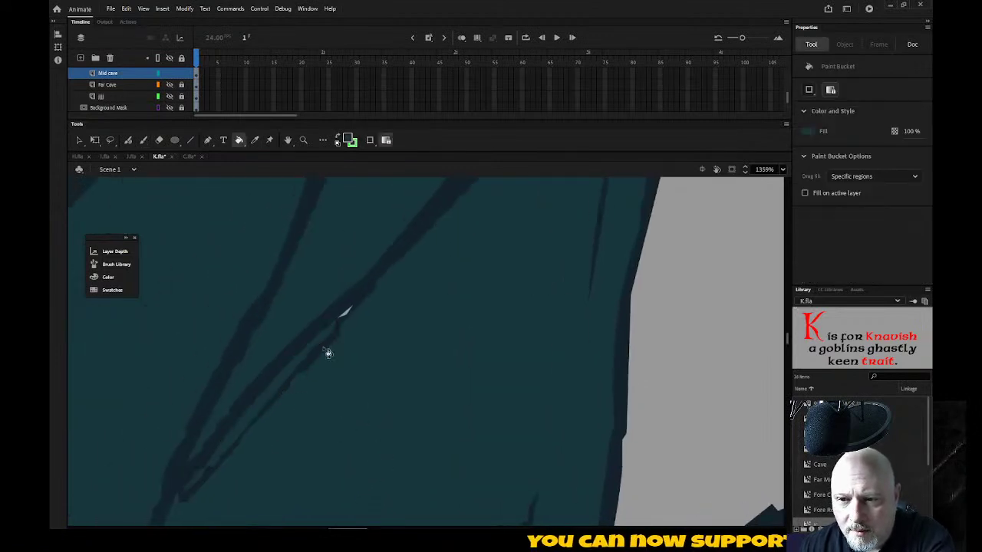
# Step: Fill the diagonal gap beneath the small notch marks on the rock's crack line with dark teal
pyautogui.press('z')
pyautogui.keyDown('alt'); pyautogui.click(394, 382); pyautogui.keyUp('alt')
pyautogui.keyDown('alt'); pyautogui.click(391, 386); pyautogui.keyUp('alt')
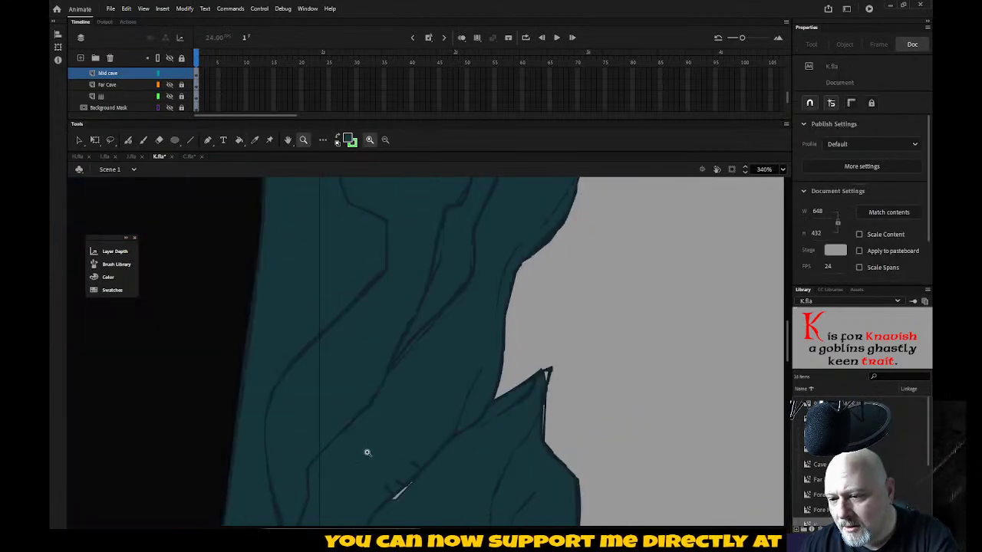
pyautogui.moveTo(365, 449); pyautogui.dragTo(438, 491)
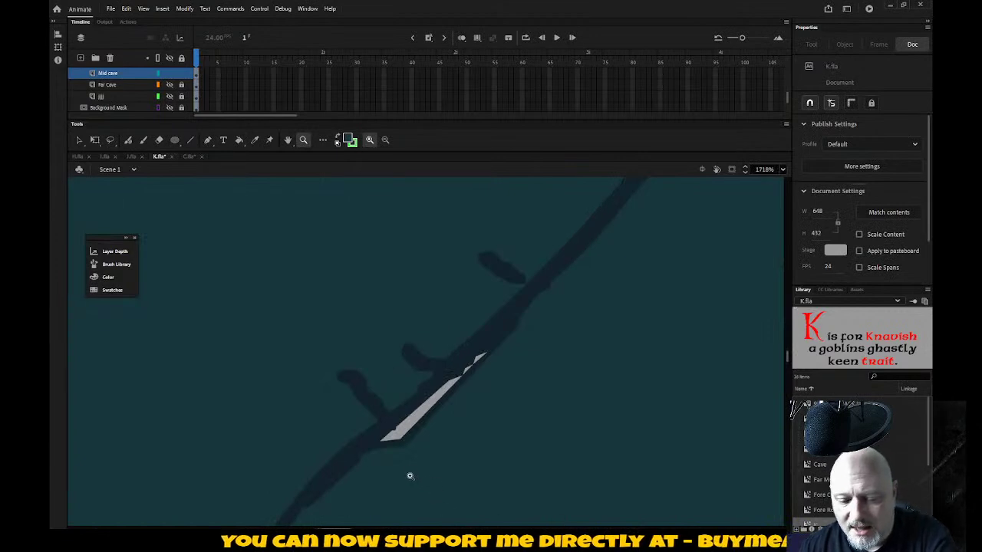
pyautogui.press('k')
pyautogui.click(415, 427)
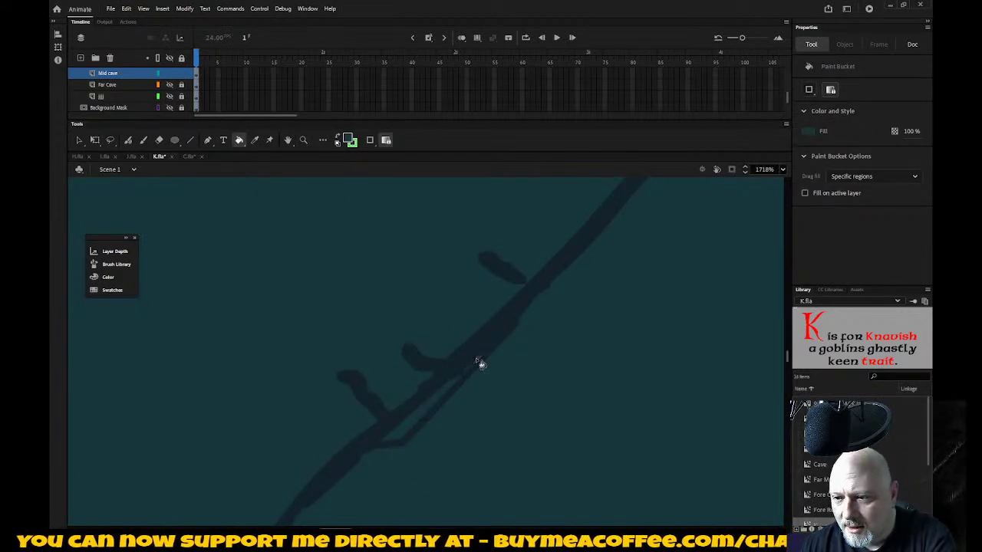
# Step: Fill the gaps inside the rock's pointed tip and along the edge just below it
pyautogui.press('z')
pyautogui.keyDown('alt'); pyautogui.click(441, 427); pyautogui.keyUp('alt')
pyautogui.keyDown('alt'); pyautogui.click(442, 427); pyautogui.keyUp('alt')
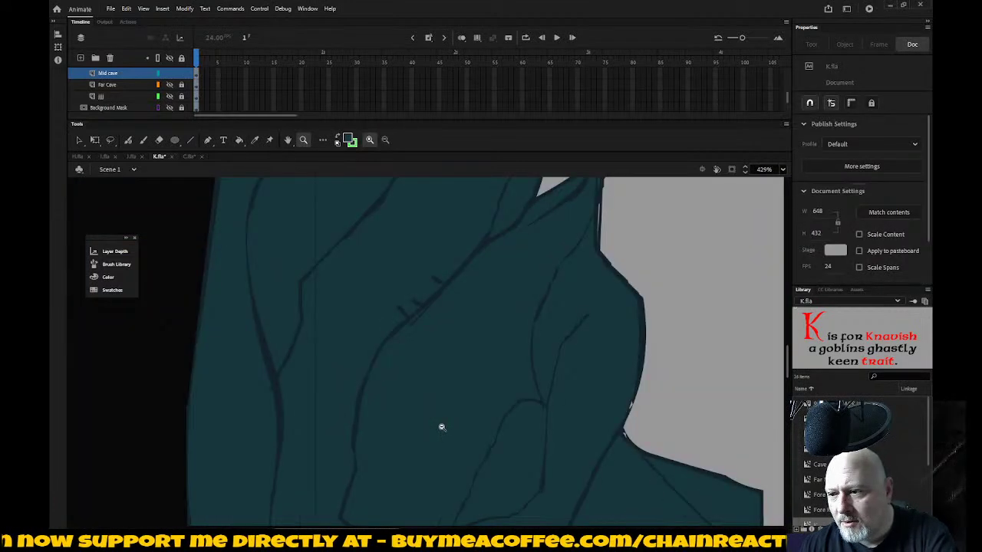
pyautogui.keyDown('alt'); pyautogui.click(477, 426); pyautogui.keyUp('alt')
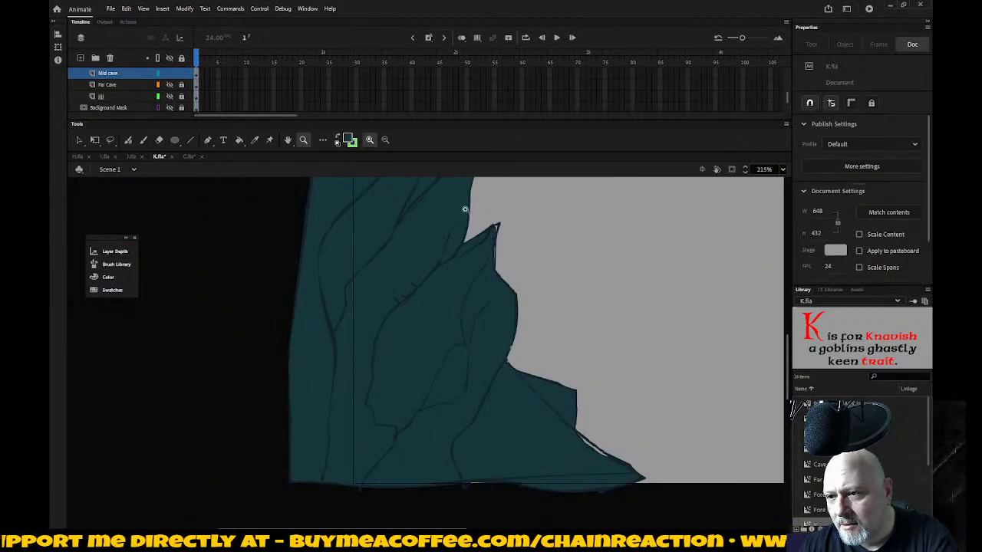
pyautogui.moveTo(465, 221); pyautogui.dragTo(518, 299)
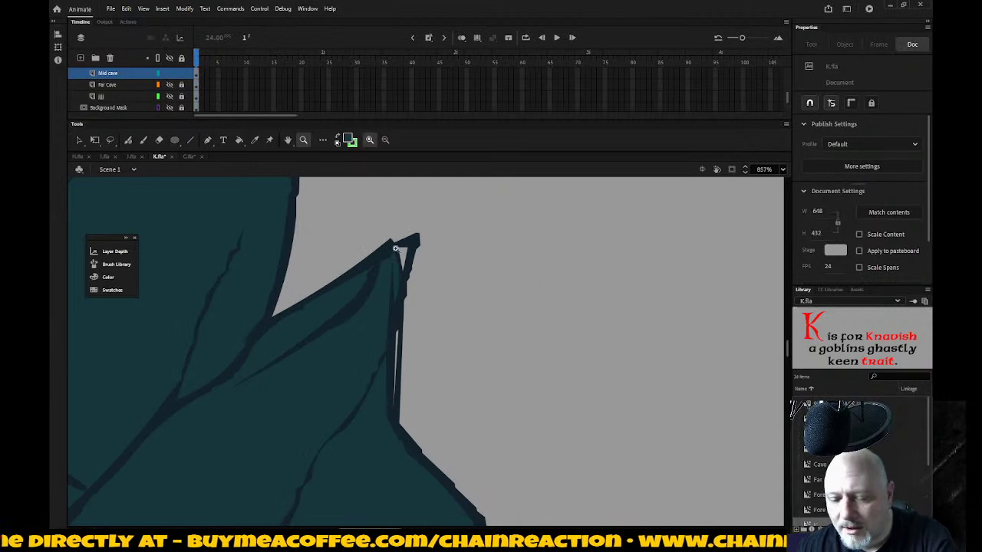
pyautogui.press('k')
pyautogui.click(406, 260)
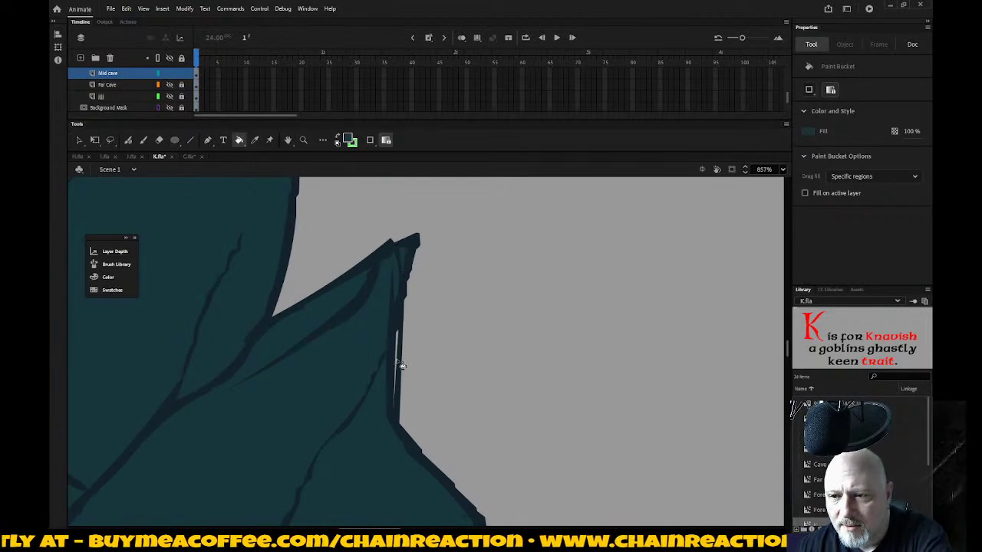
pyautogui.click(398, 367)
# Step: Fill the small gaps in the outline where the bulging rock edge meets the lower ledge with the dark outline color
pyautogui.scroll(-3, 437, 370)
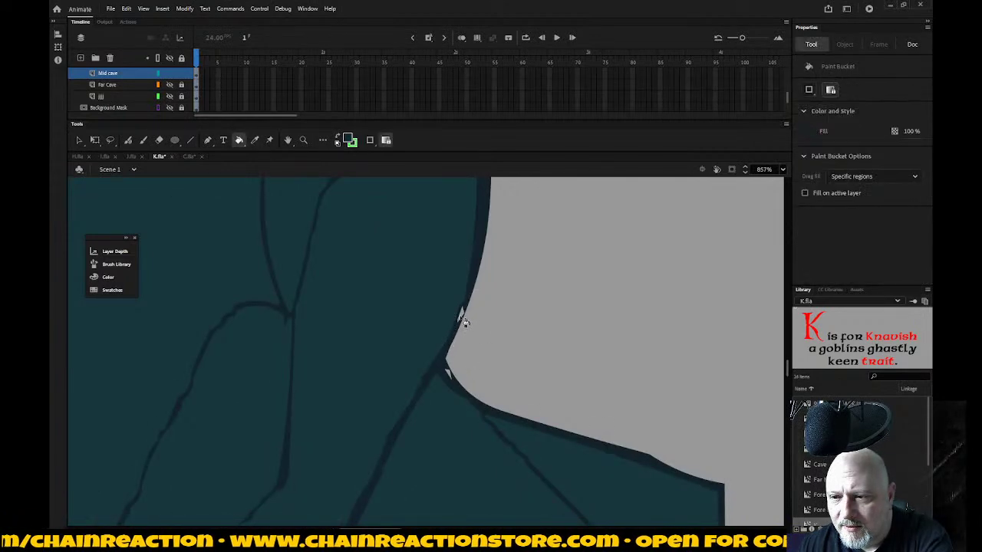
pyautogui.click(451, 377)
pyautogui.scroll(3, 441, 371)
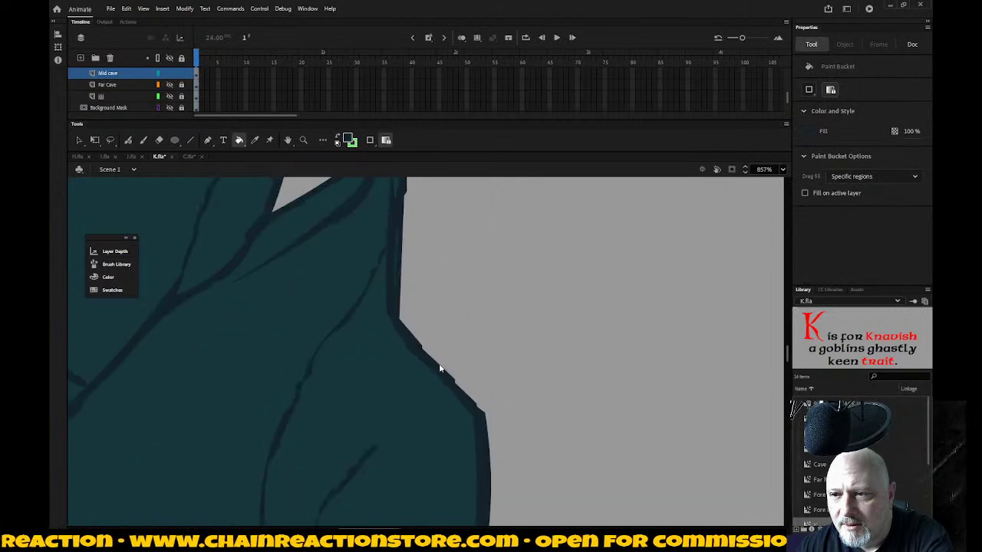
pyautogui.scroll(3, 438, 367)
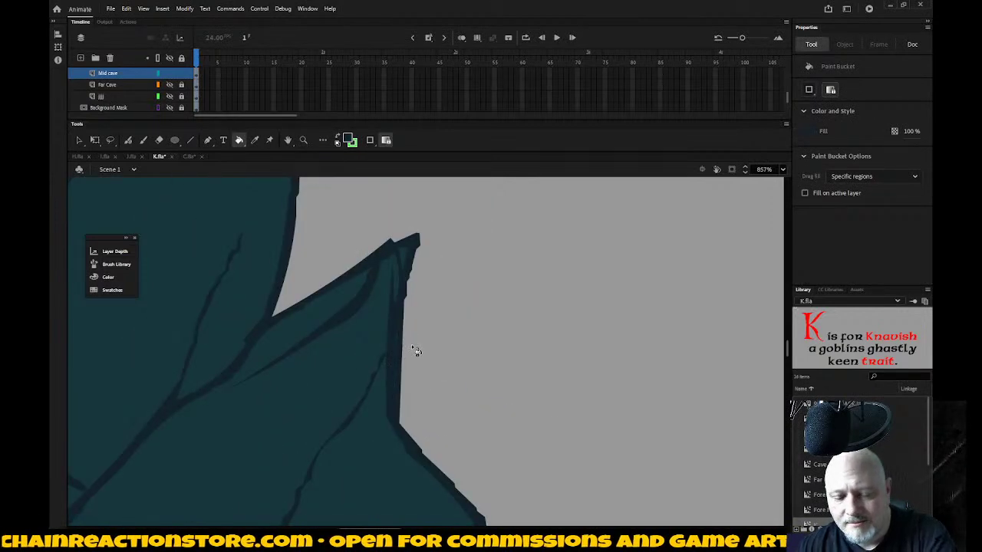
# Step: Fill the gap in the crack line at the cave wall's upper edge with dark teal
pyautogui.press('z')
pyautogui.keyDown('alt'); pyautogui.click(474, 362); pyautogui.keyUp('alt')
pyautogui.keyDown('alt'); pyautogui.click(474, 362); pyautogui.keyUp('alt')
pyautogui.keyDown('alt'); pyautogui.click(472, 361); pyautogui.keyUp('alt')
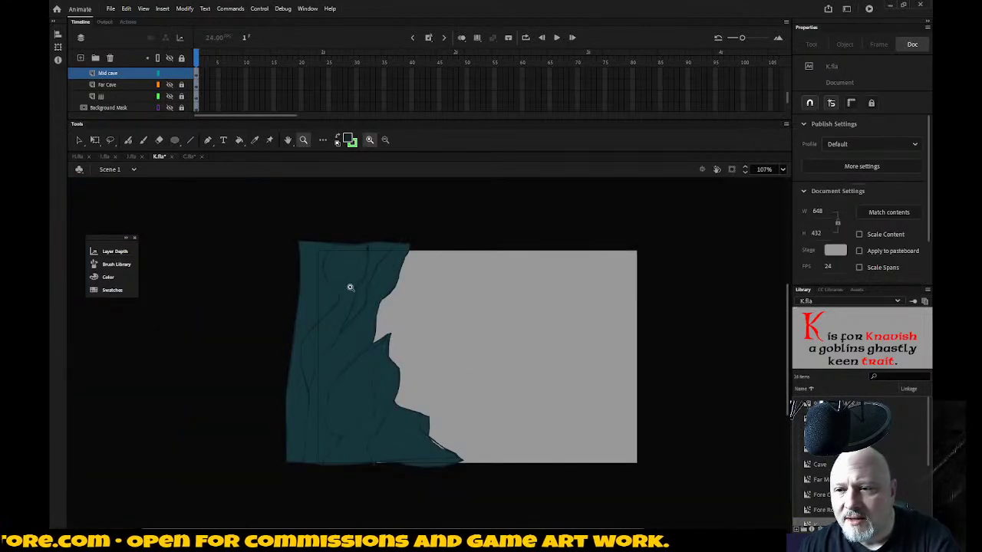
pyautogui.moveTo(330, 232); pyautogui.dragTo(405, 276)
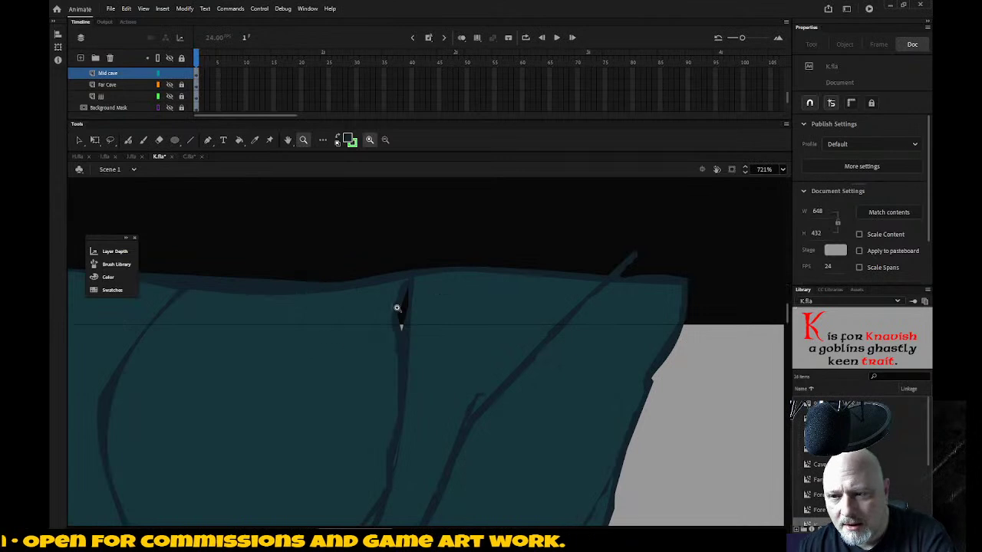
pyautogui.press('k')
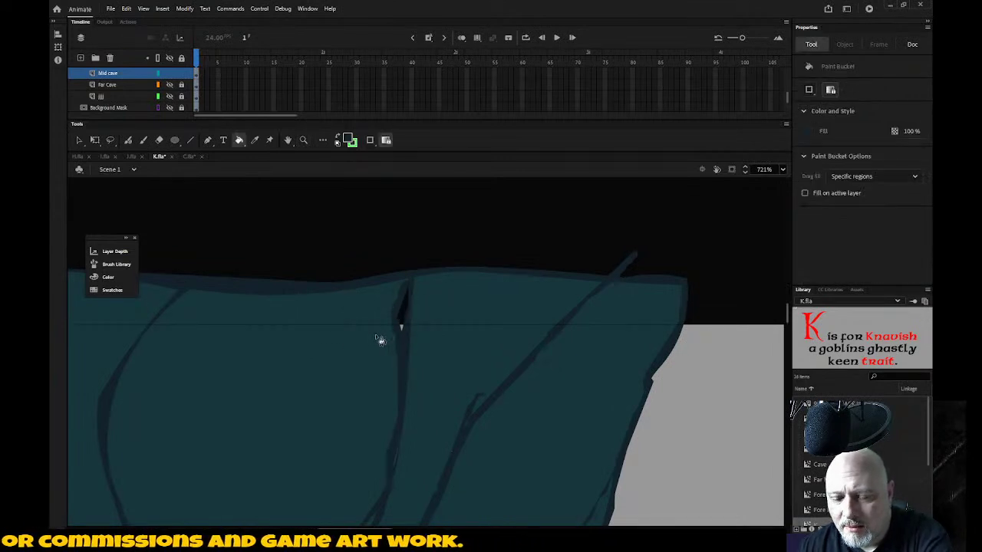
pyautogui.click(403, 320)
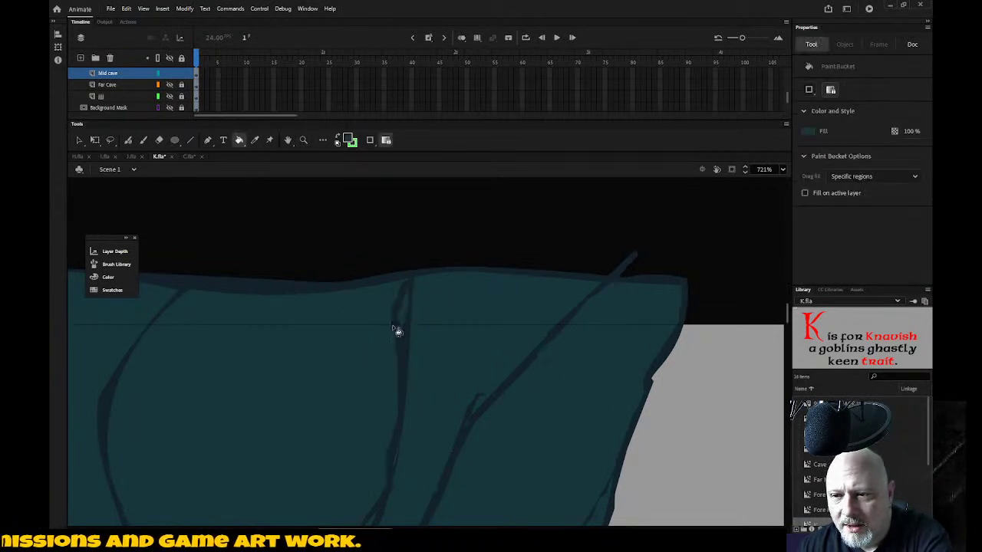
# Step: Sample the dark outline color and fill the teal slivers inside the upper wall's crack lines with it
pyautogui.scroll(-3, 397, 330)
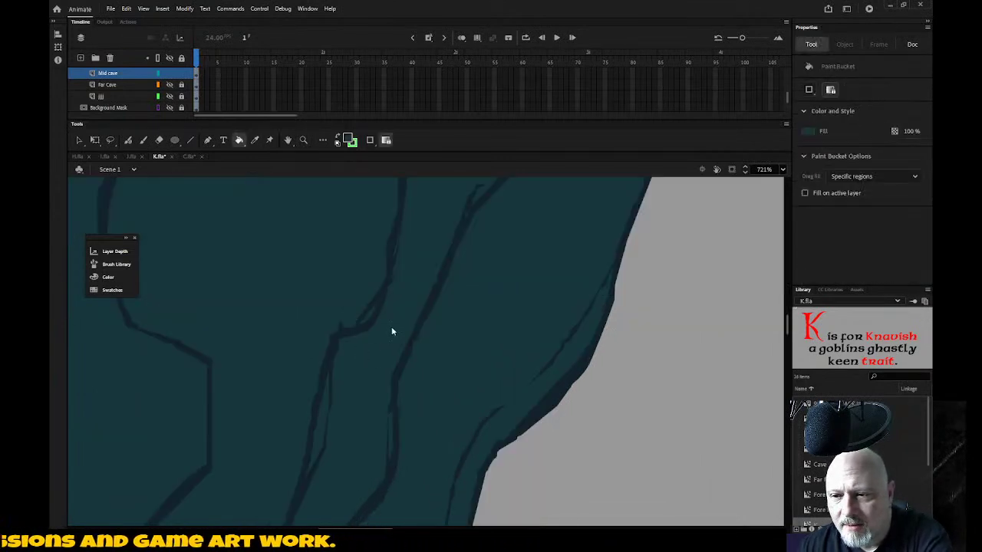
pyautogui.press('i')
pyautogui.click(323, 413)
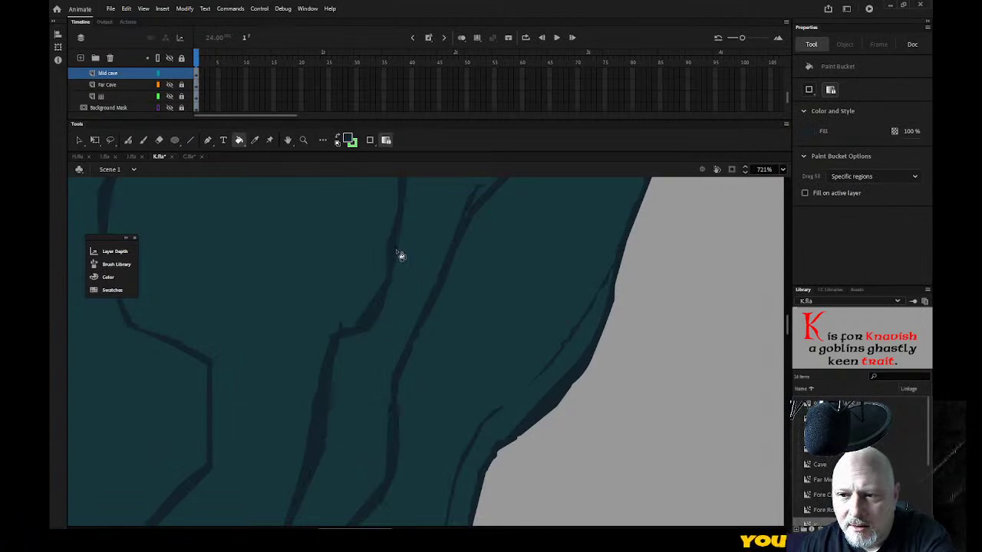
# Step: Fill the remaining gap in the crack lines of the middle rock wall with the dark outline color
pyautogui.scroll(5, 437, 314)
pyautogui.scroll(-6, 414, 333)
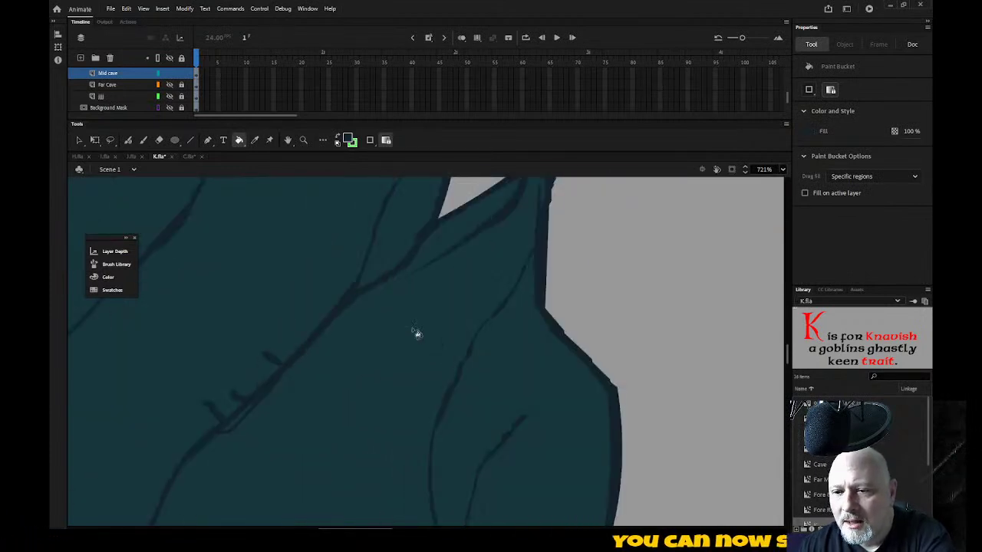
pyautogui.scroll(-3, 276, 387)
pyautogui.click(274, 412)
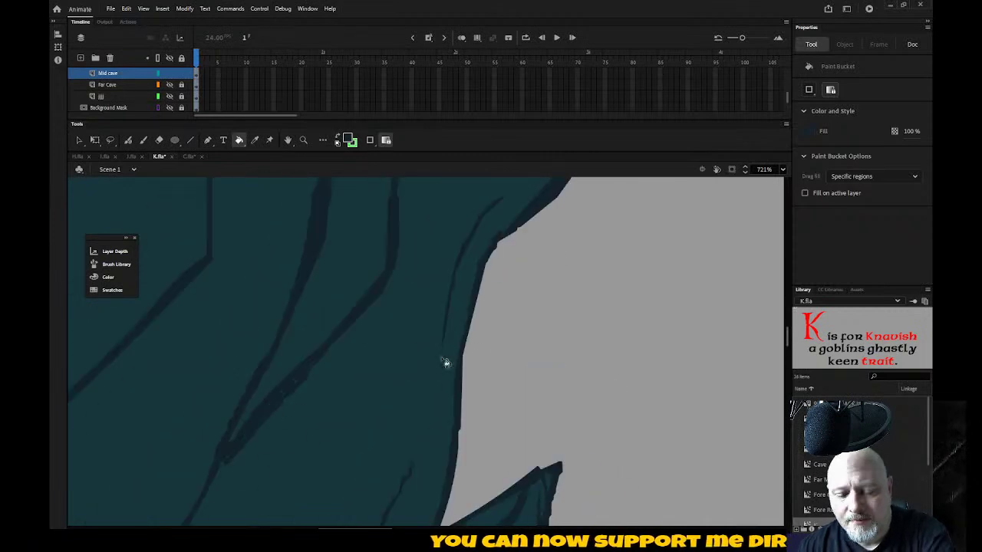
# Step: Fill the gap along the lower rock slope and the small loop below the wall's bottom edge with the dark outline color
pyautogui.press('z')
pyautogui.keyDown('alt'); pyautogui.click(427, 388); pyautogui.keyUp('alt')
pyautogui.keyDown('alt'); pyautogui.click(427, 388); pyautogui.keyUp('alt')
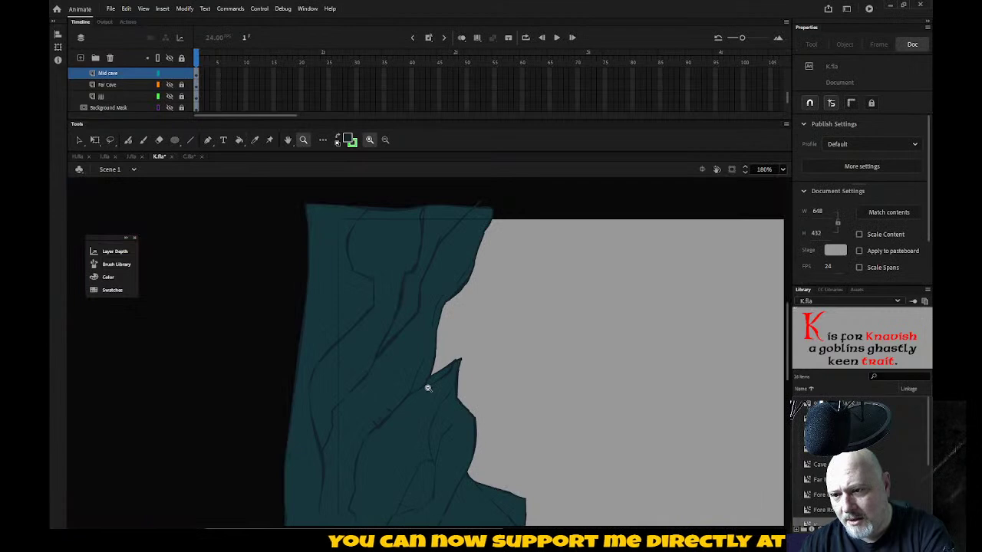
pyautogui.keyDown('alt'); pyautogui.click(429, 387); pyautogui.keyUp('alt')
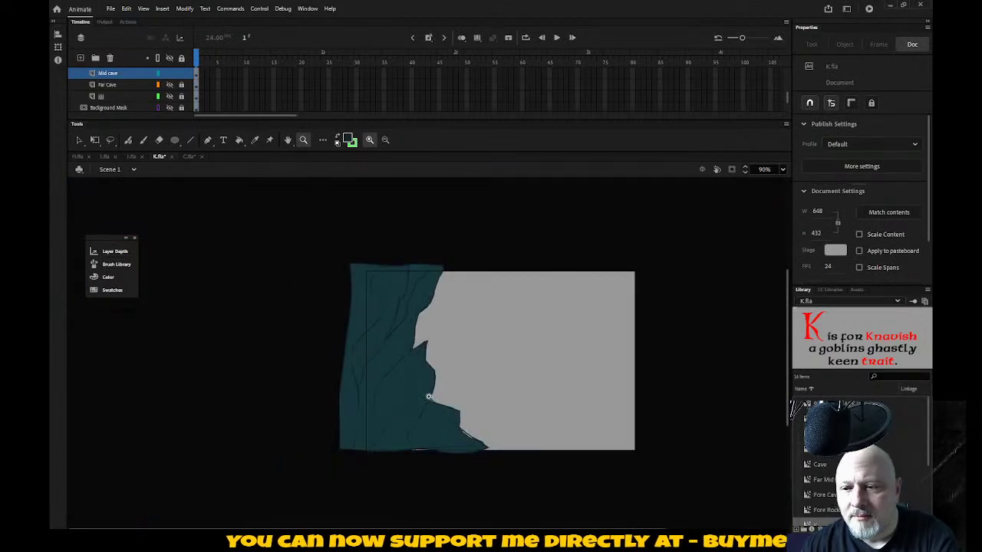
pyautogui.moveTo(427, 393); pyautogui.dragTo(511, 467)
pyautogui.press('k')
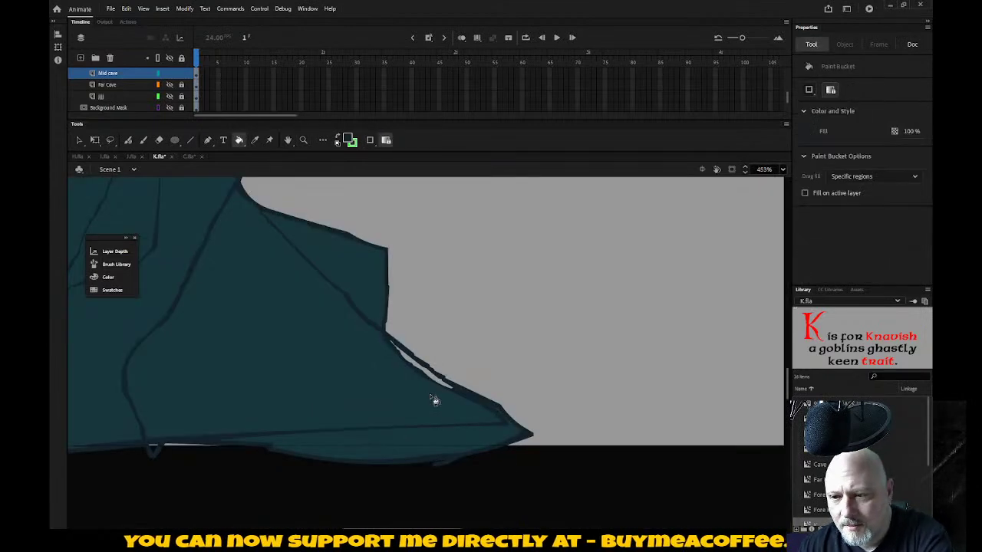
pyautogui.click(437, 381)
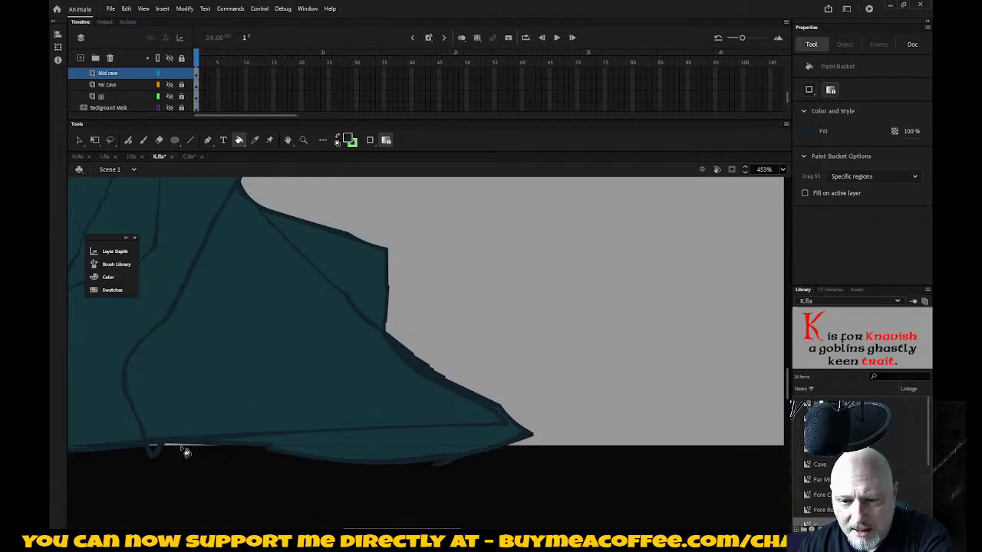
pyautogui.click(155, 451)
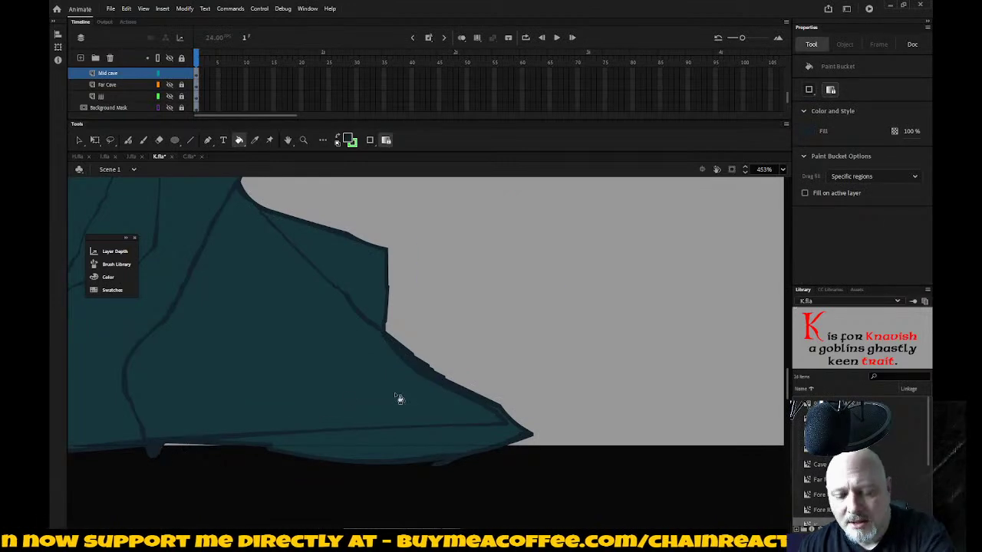
# Step: Select all artwork on the Mid cave layer, smooth it once, and deselect it
pyautogui.press('z')
pyautogui.keyDown('alt'); pyautogui.click(431, 395); pyautogui.keyUp('alt')
pyautogui.keyDown('alt'); pyautogui.click(426, 379); pyautogui.keyUp('alt')
pyautogui.scroll(3, 426, 378)
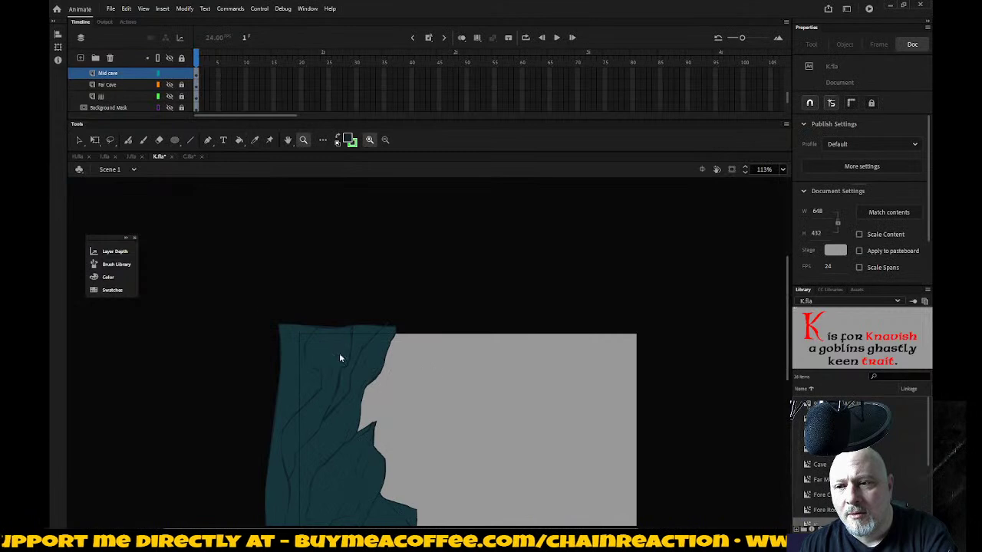
pyautogui.click(138, 74)
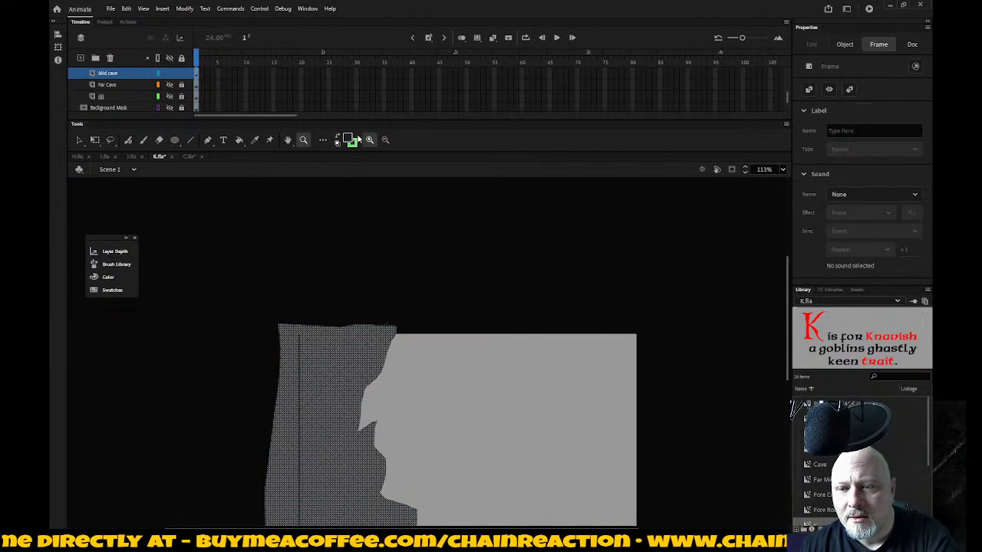
pyautogui.press('v')
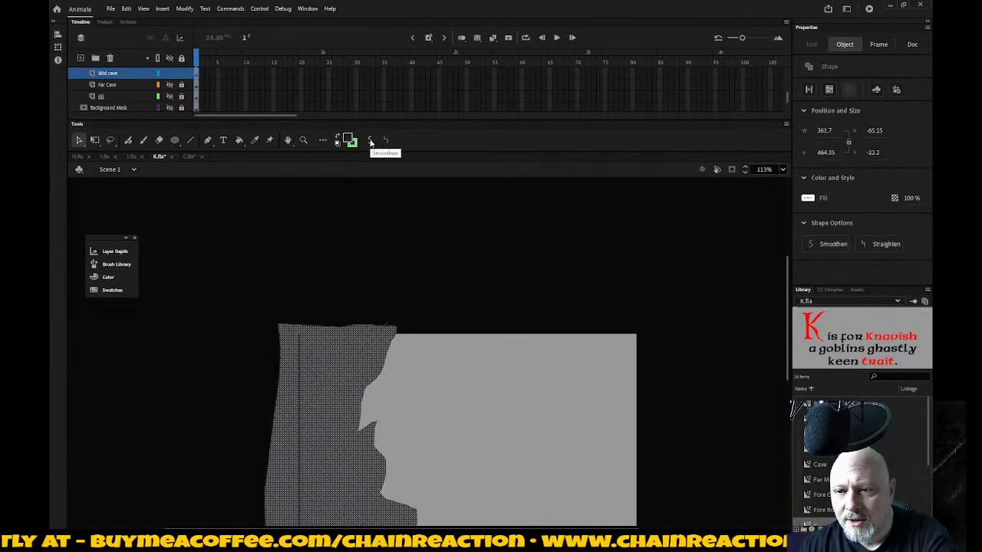
pyautogui.click(371, 143)
pyautogui.click(451, 236)
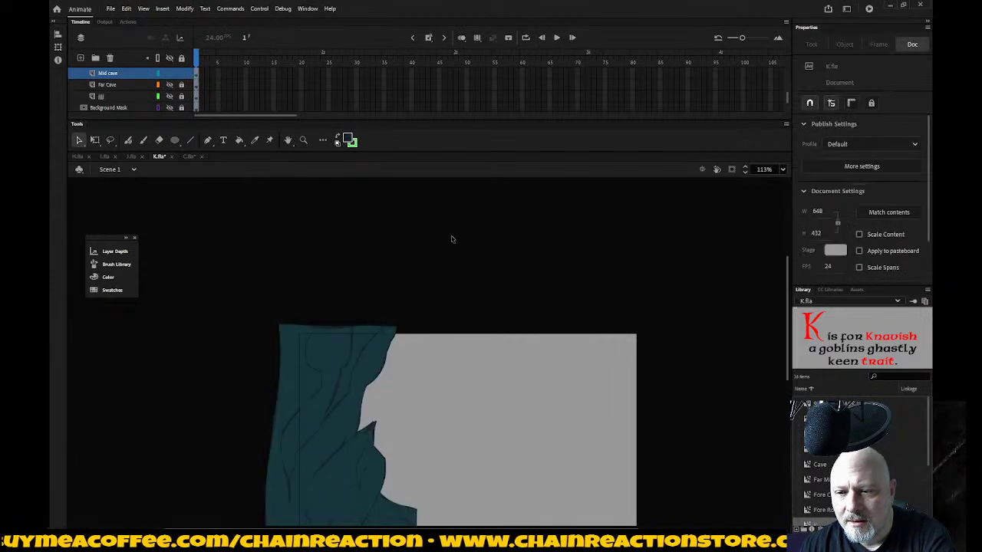
# Step: Show all layers, hide the Template and Layer_4 layers, and display the Near Cave layer in full color instead of outlines
pyautogui.scroll(-3, 451, 237)
pyautogui.scroll(1, 430, 228)
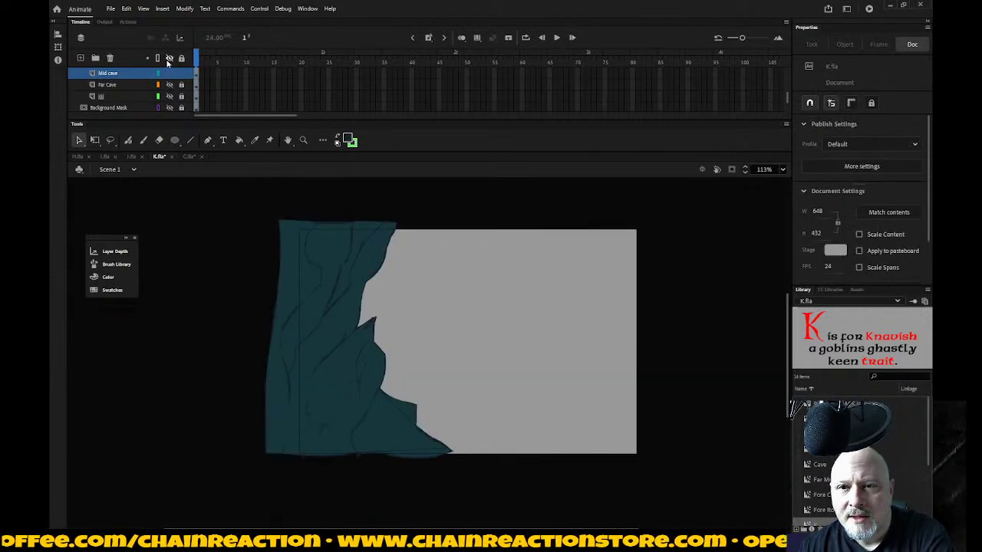
pyautogui.click(169, 58)
pyautogui.click(169, 59)
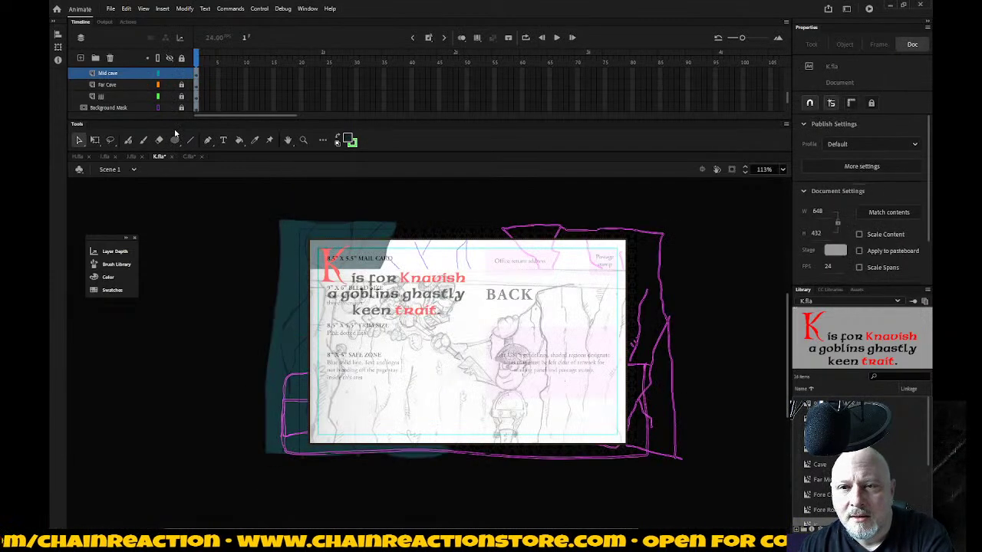
pyautogui.scroll(3, 140, 107)
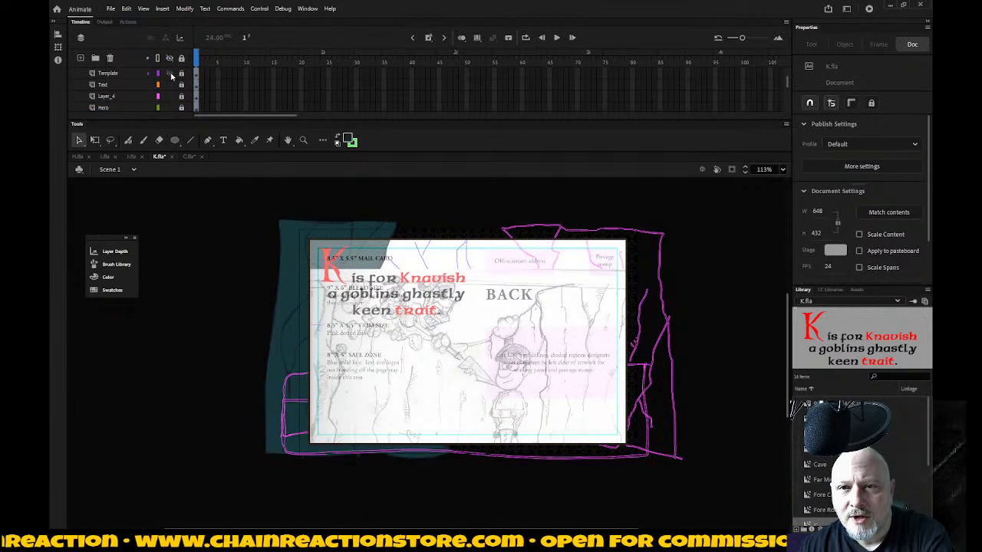
pyautogui.click(171, 73)
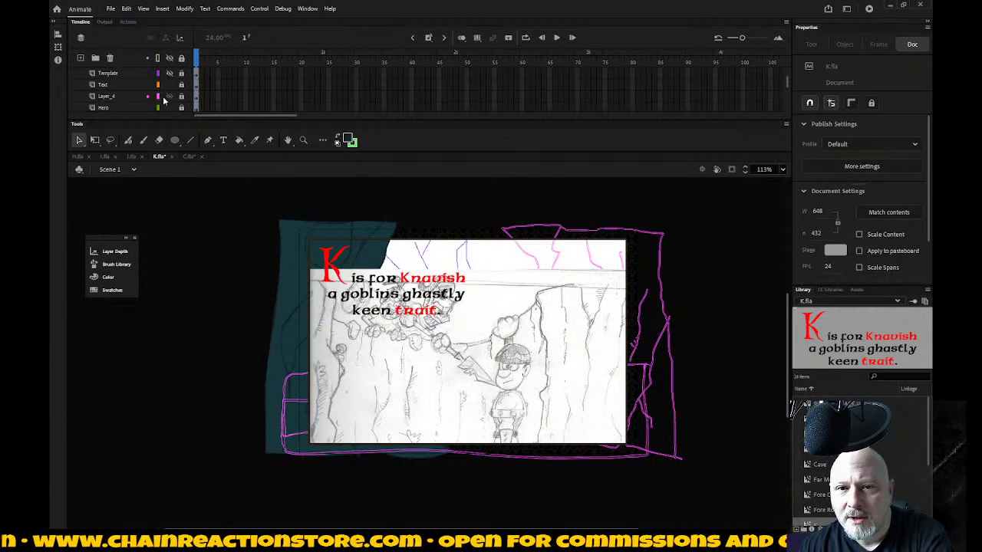
pyautogui.click(169, 98)
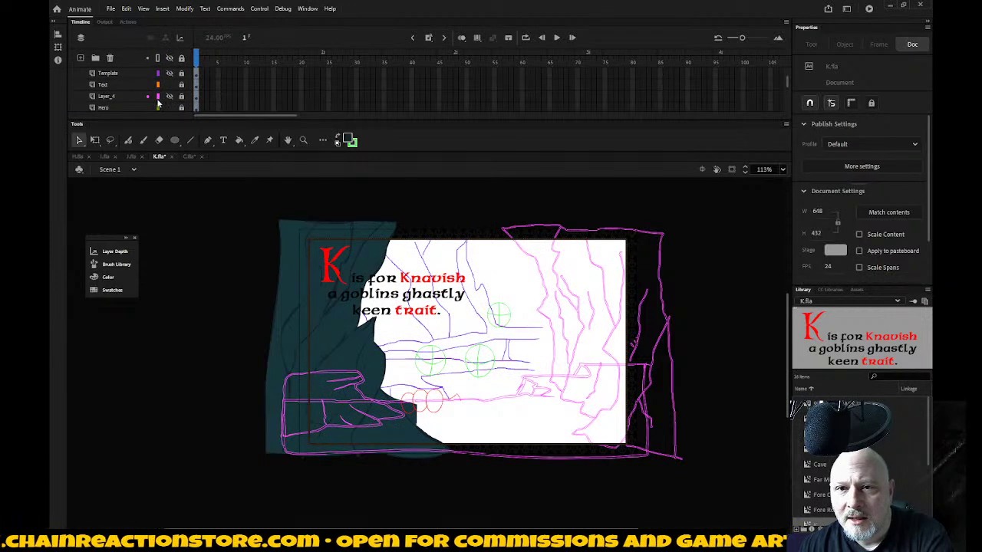
pyautogui.scroll(-2, 158, 102)
pyautogui.click(159, 98)
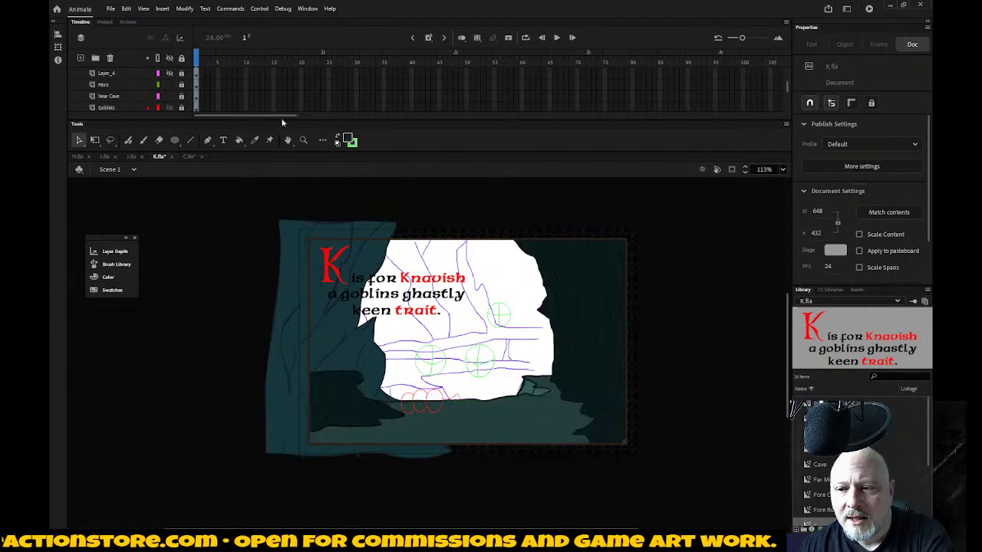
# Step: Lock all layers except Near Cave and open the Near Cave symbol for editing
pyautogui.click(182, 59)
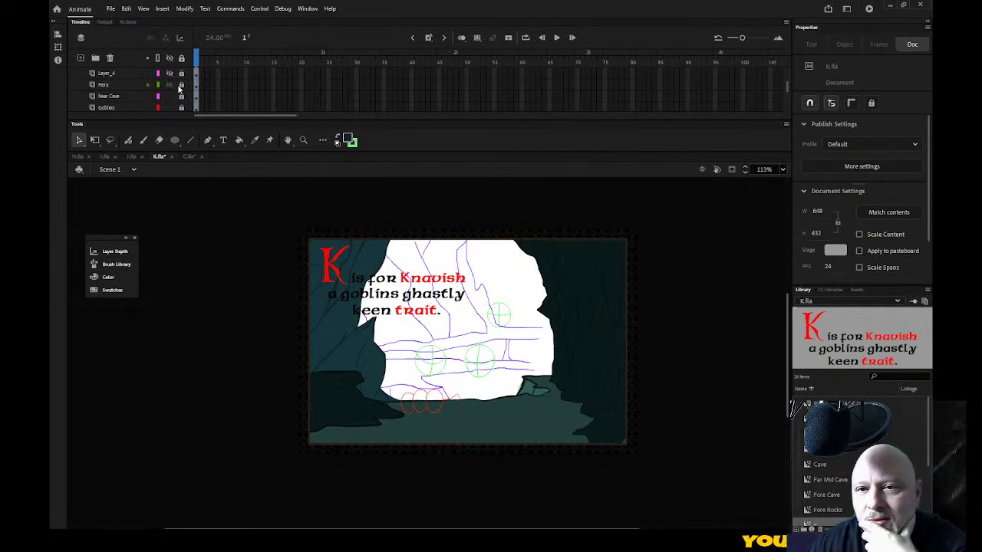
pyautogui.click(386, 343)
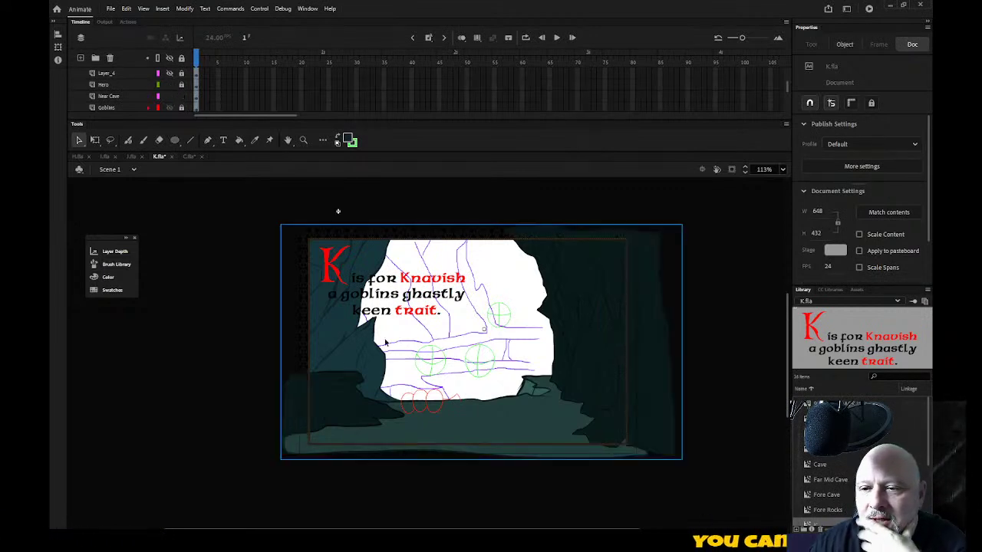
pyautogui.doubleClick(334, 394)
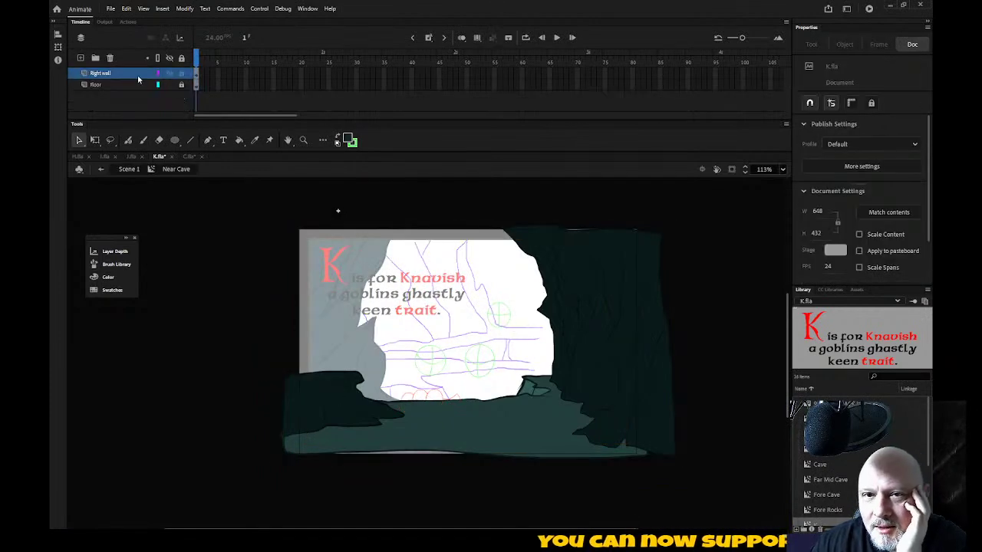
# Step: Move the left foreground rock on the Right wall layer off the stage to the left and return to the main scene
pyautogui.moveTo(220, 293); pyautogui.dragTo(426, 461)
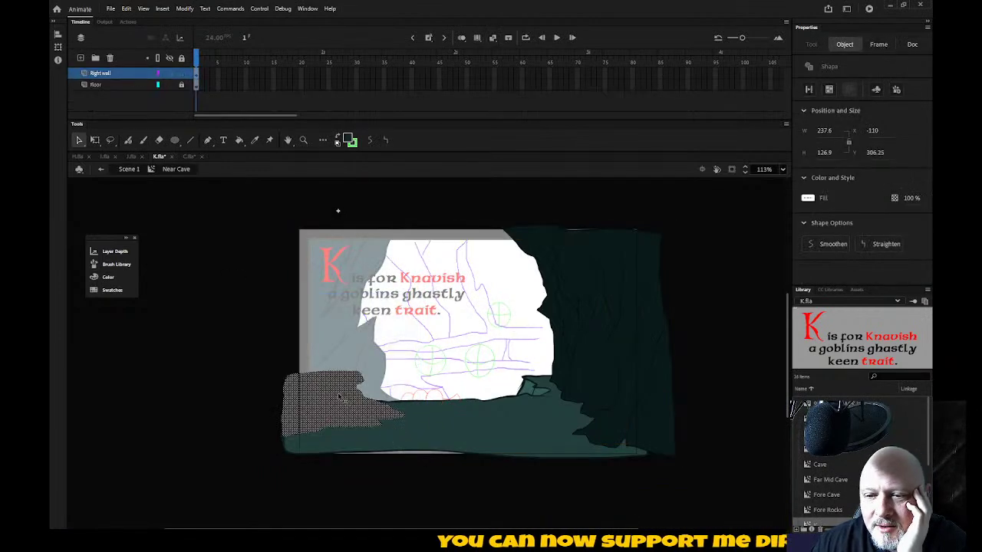
pyautogui.moveTo(339, 397); pyautogui.dragTo(152, 391)
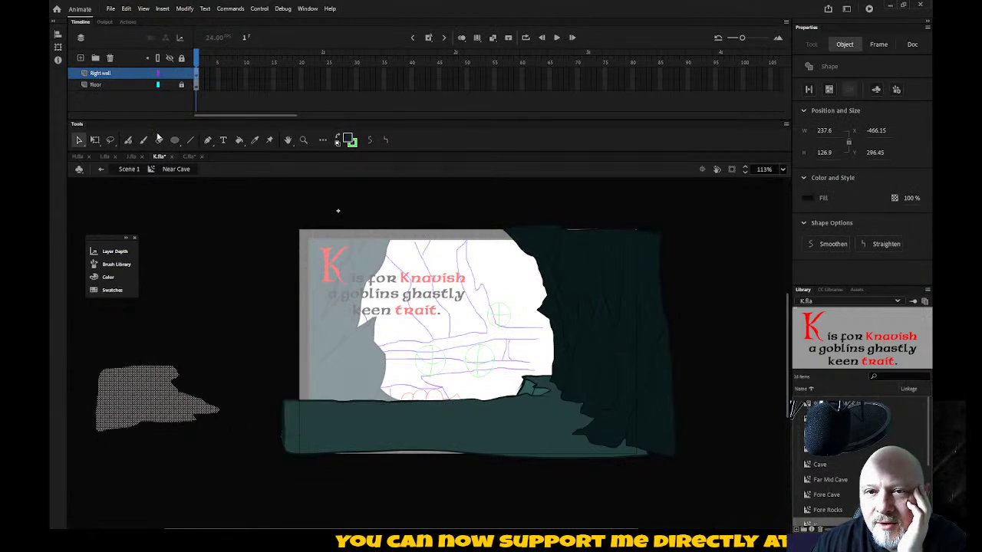
pyautogui.click(102, 170)
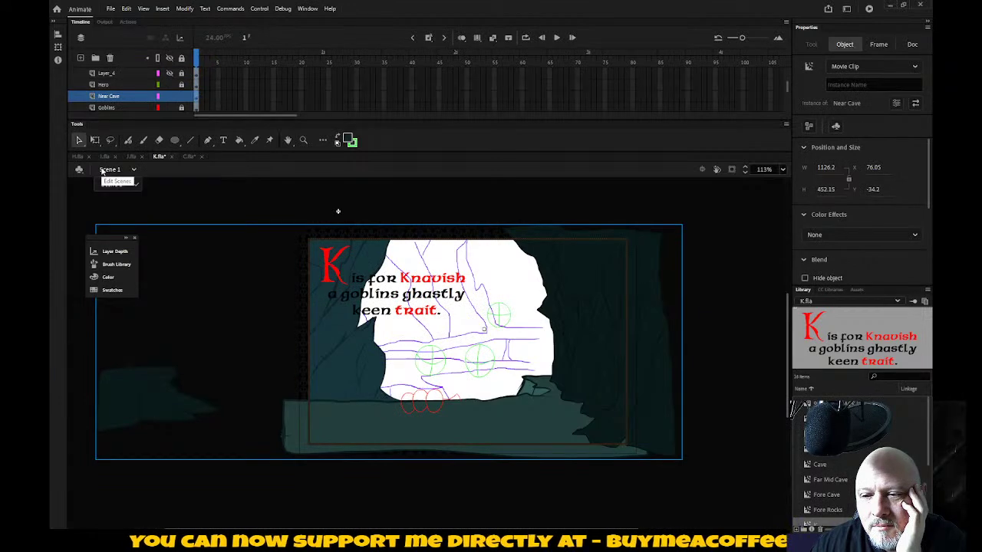
# Step: Lock all layers, then unlock the Hero and Near Cave layers and select both together
pyautogui.click(181, 59)
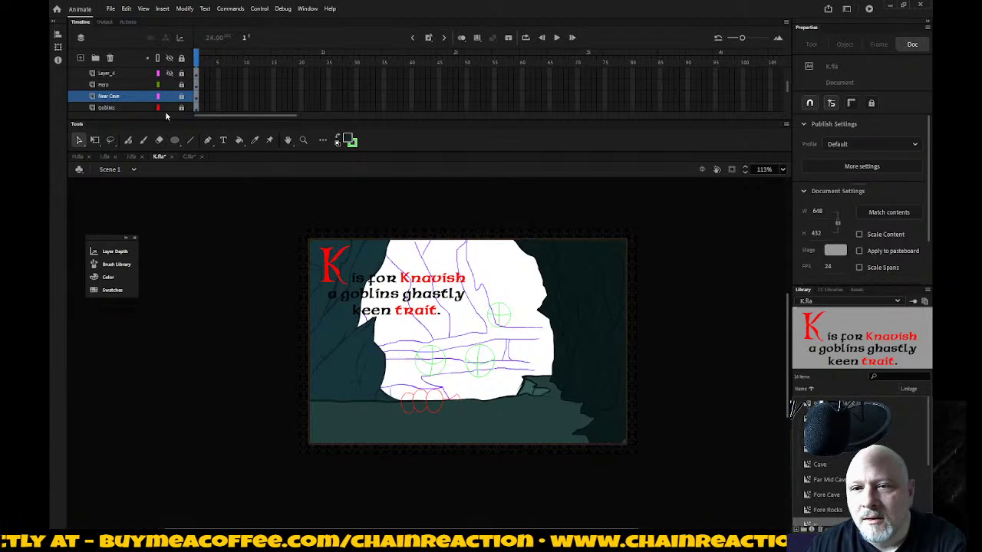
pyautogui.click(131, 101)
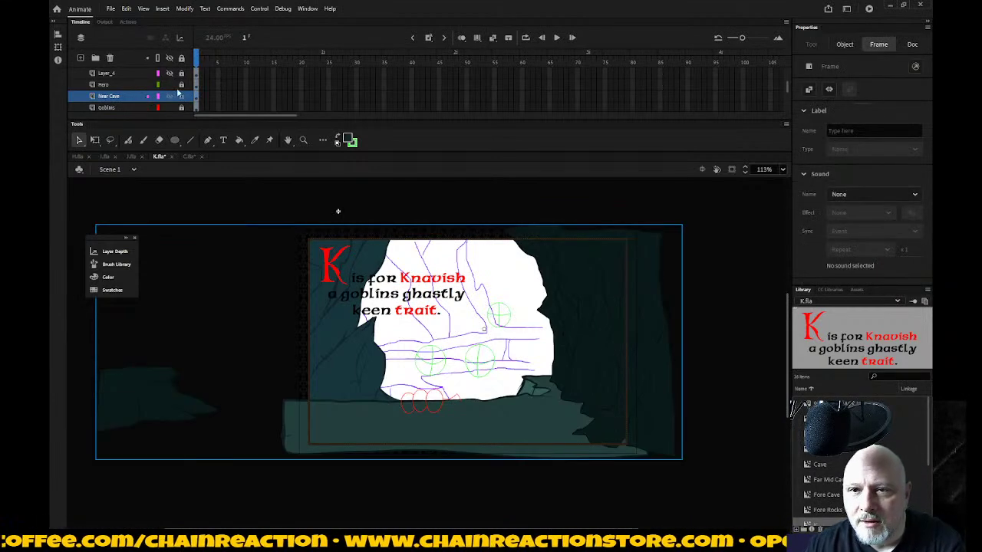
pyautogui.click(129, 85)
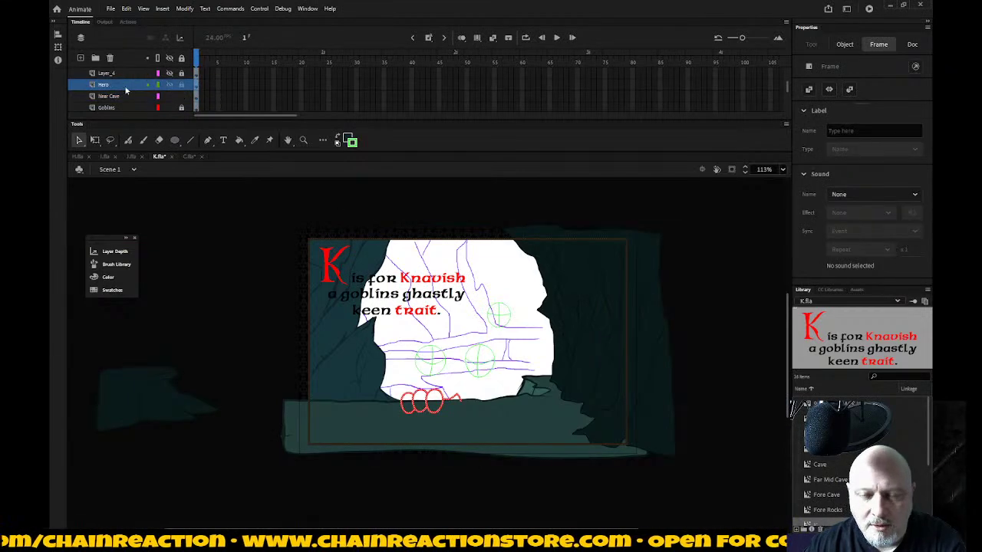
pyautogui.keyDown('shift'); pyautogui.click(124, 96); pyautogui.keyUp('shift')
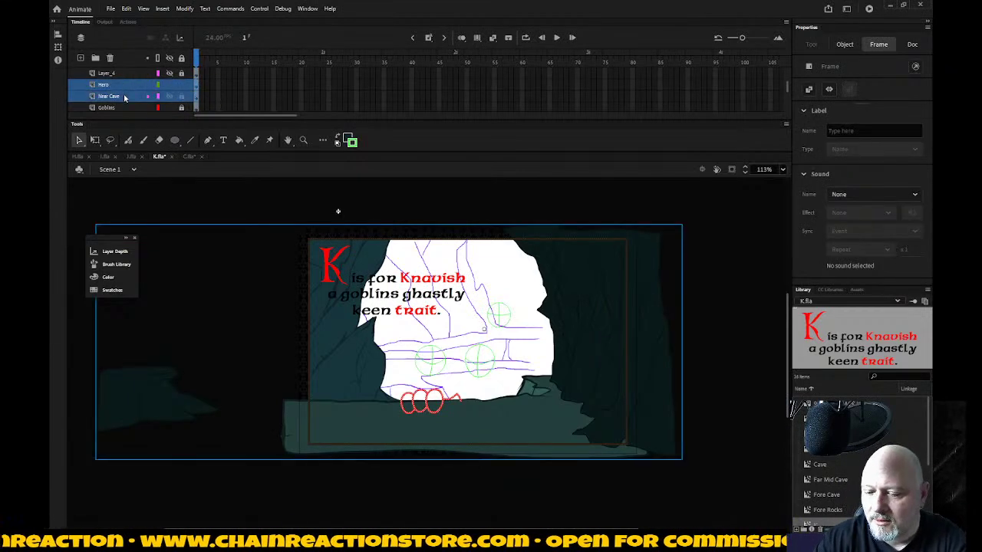
# Step: Nudge the selected Hero and Near Cave artwork down so the cave floor sits lower in the frame
pyautogui.press('Down')
pyautogui.press('Down')
pyautogui.press('Down')
pyautogui.press('Down')
pyautogui.press('Down')
pyautogui.press('Down')
pyautogui.press('Down')
pyautogui.press('Down')
pyautogui.press('Down')
pyautogui.press('Down')
pyautogui.press('Down')
pyautogui.press('Down')
pyautogui.press('Down')
pyautogui.press('Down')
pyautogui.press('Down')
pyautogui.press('Down')
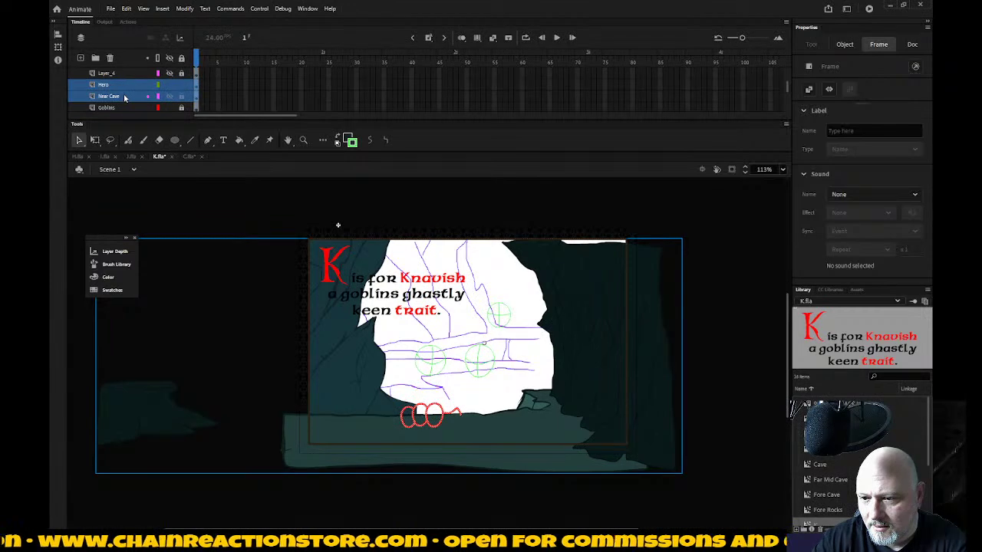
pyautogui.press('Down')
pyautogui.press('Down')
pyautogui.press('Down')
pyautogui.press('Down')
pyautogui.press('Down')
pyautogui.press('Down')
pyautogui.press('Down')
pyautogui.press('Down')
pyautogui.press('Down')
pyautogui.press('Down')
pyautogui.press('Down')
pyautogui.press('Down')
pyautogui.press('Down')
pyautogui.press('Down')
pyautogui.press('Down')
pyautogui.press('Down')
pyautogui.press('Down')
pyautogui.press('Down')
pyautogui.press('Down')
pyautogui.press('Down')
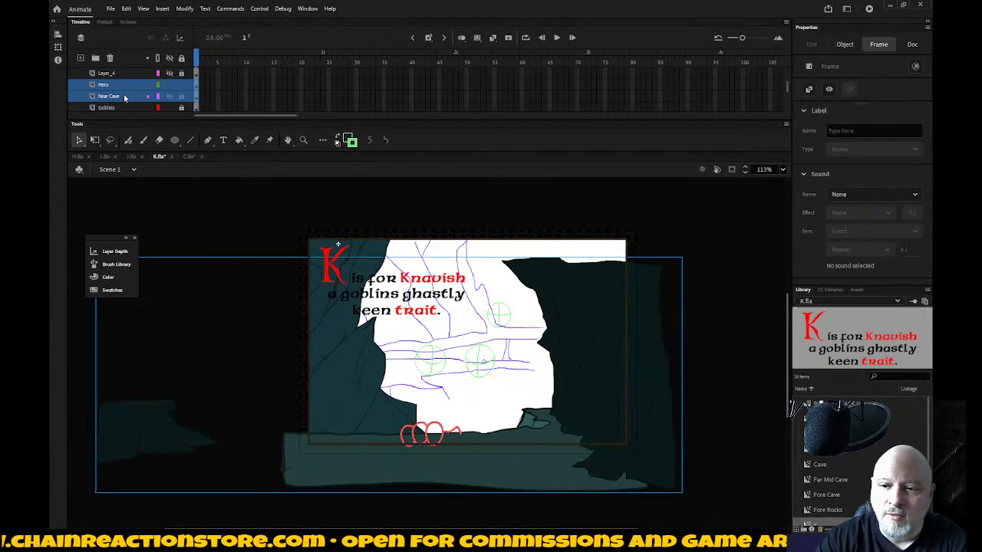
pyautogui.press('Up')
pyautogui.press('Up')
pyautogui.press('Up')
pyautogui.press('Up')
pyautogui.press('Up')
pyautogui.press('Up')
pyautogui.press('Up')
pyautogui.press('Up')
pyautogui.press('Up')
pyautogui.press('Up')
pyautogui.press('Up')
pyautogui.press('Up')
pyautogui.press('Up')
pyautogui.press('Up')
pyautogui.press('Up')
pyautogui.press('Up')
pyautogui.press('Up')
pyautogui.press('Up')
pyautogui.press('Up')
pyautogui.press('Up')
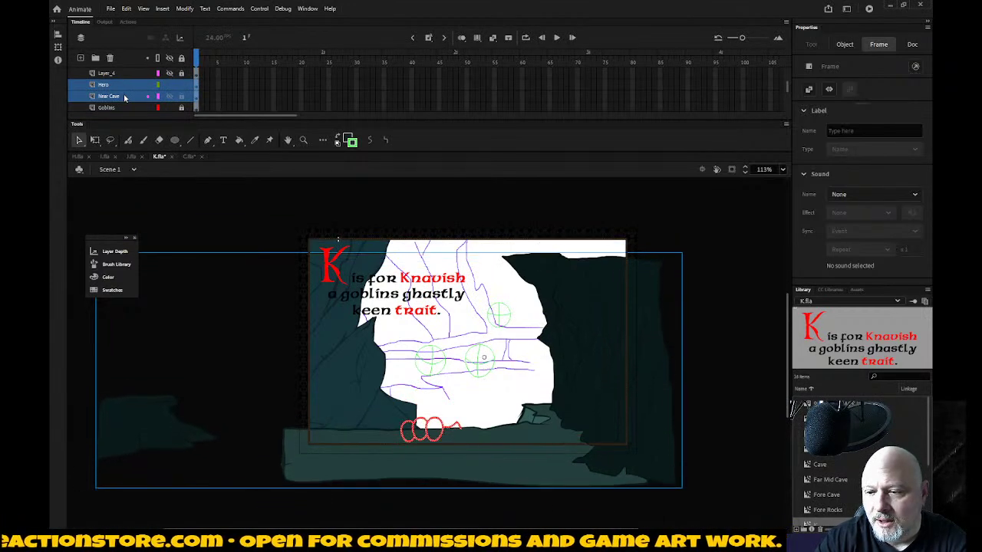
# Step: Nudge the Hero and Near Cave artwork right until the floor's left end sits just outside the frame's left border
pyautogui.press('Right')
pyautogui.press('Right')
pyautogui.press('Right')
pyautogui.press('Right')
pyautogui.press('Right')
pyautogui.press('Right')
pyautogui.press('Right')
pyautogui.press('Right')
pyautogui.press('Right')
pyautogui.press('Right')
pyautogui.press('Right')
pyautogui.press('Right')
pyautogui.press('Right')
pyautogui.press('Right')
pyautogui.press('Right')
pyautogui.press('Right')
pyautogui.press('Right')
pyautogui.press('Right')
pyautogui.press('Right')
pyautogui.press('Right')
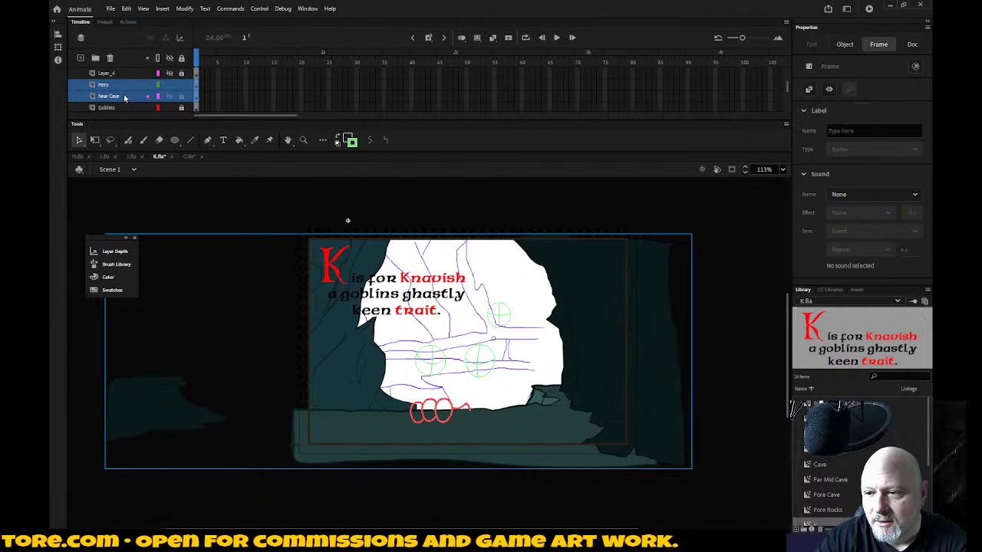
pyautogui.press('Right')
pyautogui.press('Right')
pyautogui.press('Right')
pyautogui.press('Right')
pyautogui.press('Right')
pyautogui.press('Right')
pyautogui.press('Right')
pyautogui.press('Right')
pyautogui.press('Right')
pyautogui.press('Right')
pyautogui.press('Right')
pyautogui.press('Right')
pyautogui.press('Right')
pyautogui.press('Right')
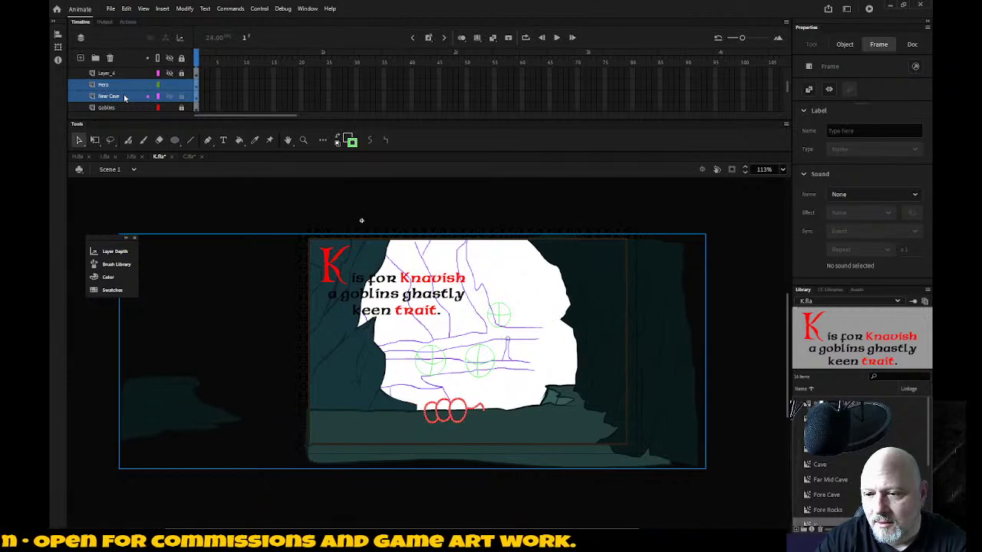
pyautogui.press('Left')
pyautogui.press('Left')
pyautogui.press('Left')
pyautogui.press('Left')
pyautogui.press('Left')
pyautogui.press('Left')
pyautogui.press('Left')
pyautogui.press('Left')
pyautogui.press('Left')
pyautogui.press('Left')
pyautogui.press('Left')
pyautogui.press('Left')
pyautogui.press('Left')
pyautogui.press('Left')
pyautogui.press('Left')
pyautogui.press('Left')
pyautogui.press('Left')
pyautogui.press('Left')
pyautogui.press('Left')
pyautogui.press('Left')
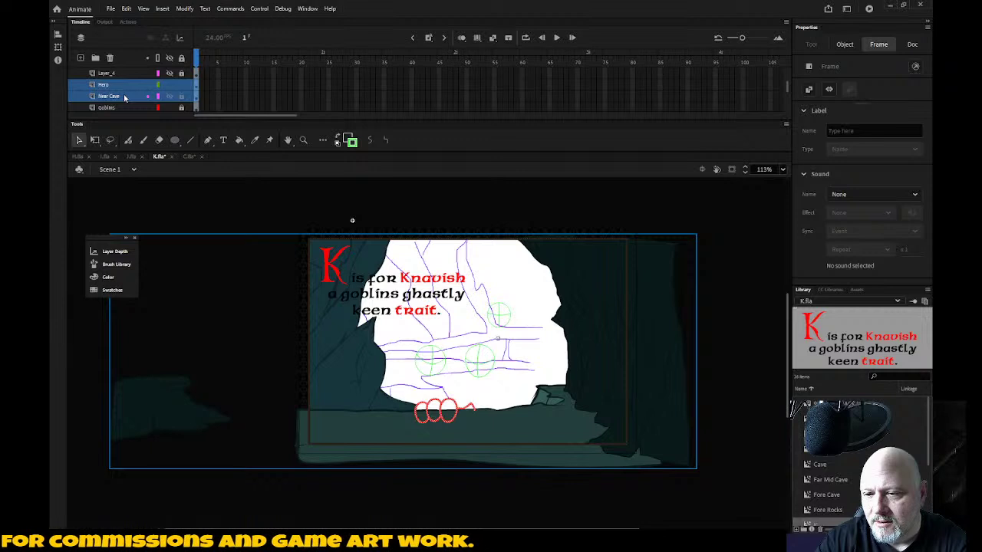
pyautogui.press('Right')
pyautogui.press('Right')
pyautogui.press('Right')
pyautogui.press('Right')
pyautogui.press('Right')
pyautogui.press('Right')
pyautogui.press('Down')
pyautogui.press('Down')
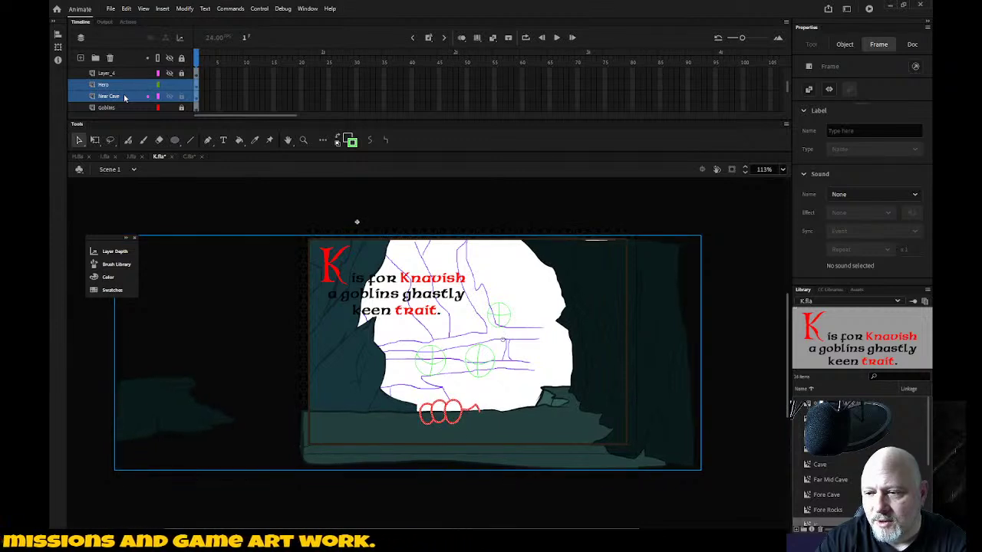
pyautogui.press('Up')
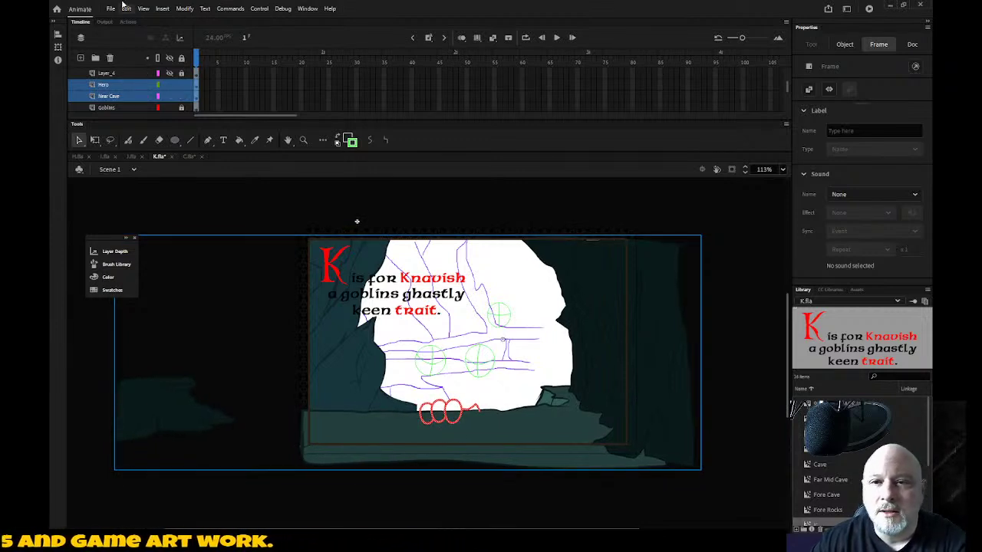
# Step: Inside the Near Cave symbol, move the detached rock right to overlap the floor's left end, about X -194, Y 318, and return to the main scene
pyautogui.click(182, 59)
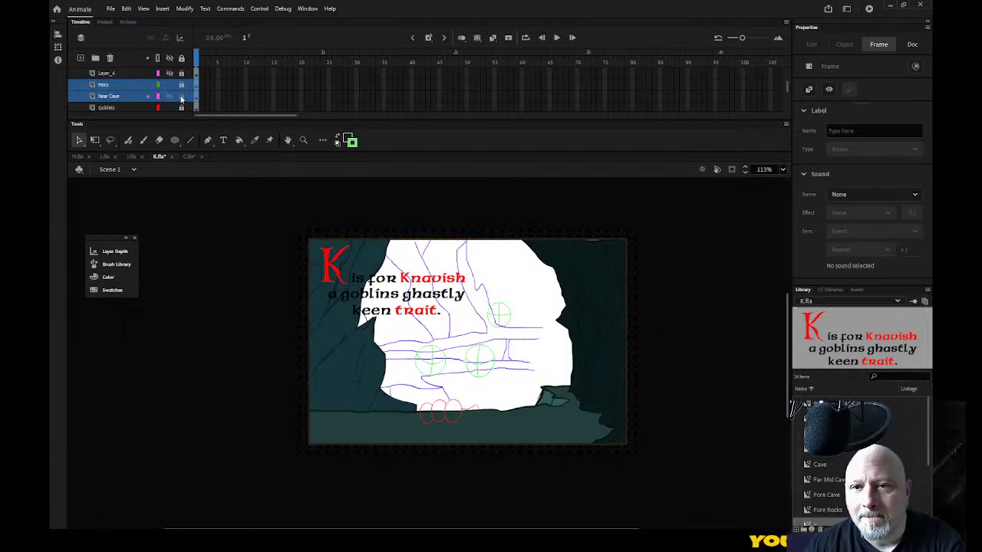
pyautogui.click(182, 97)
pyautogui.doubleClick(184, 404)
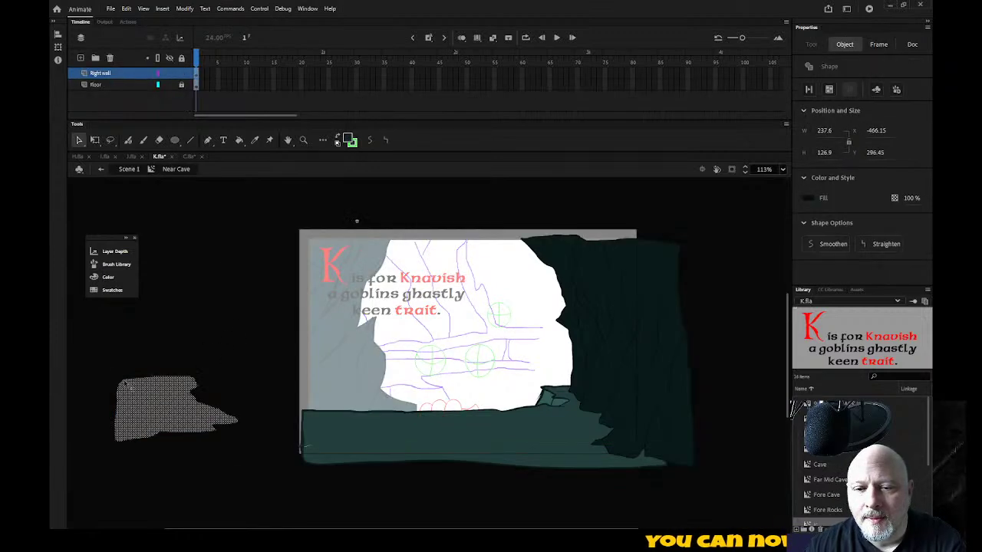
pyautogui.moveTo(92, 348); pyautogui.dragTo(252, 466)
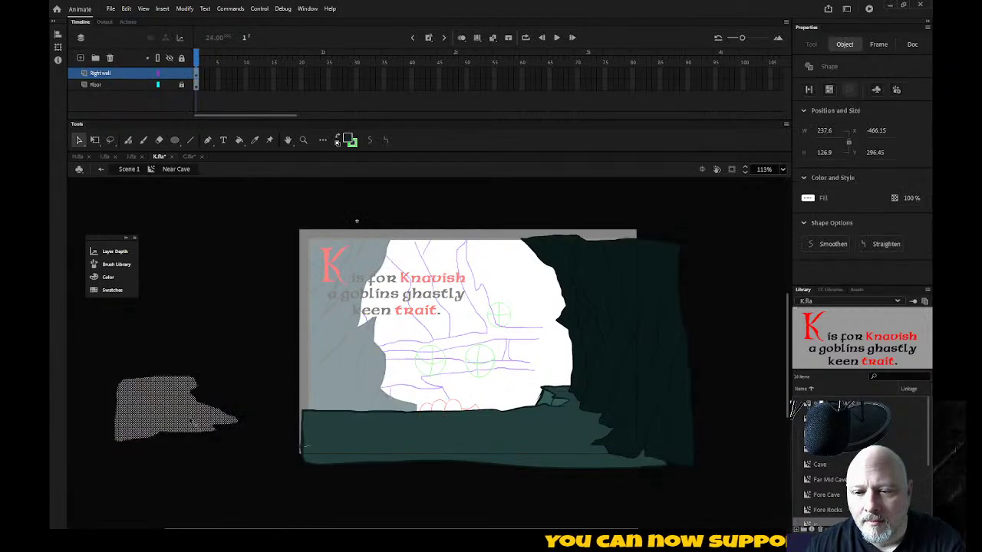
pyautogui.moveTo(196, 421); pyautogui.dragTo(330, 434)
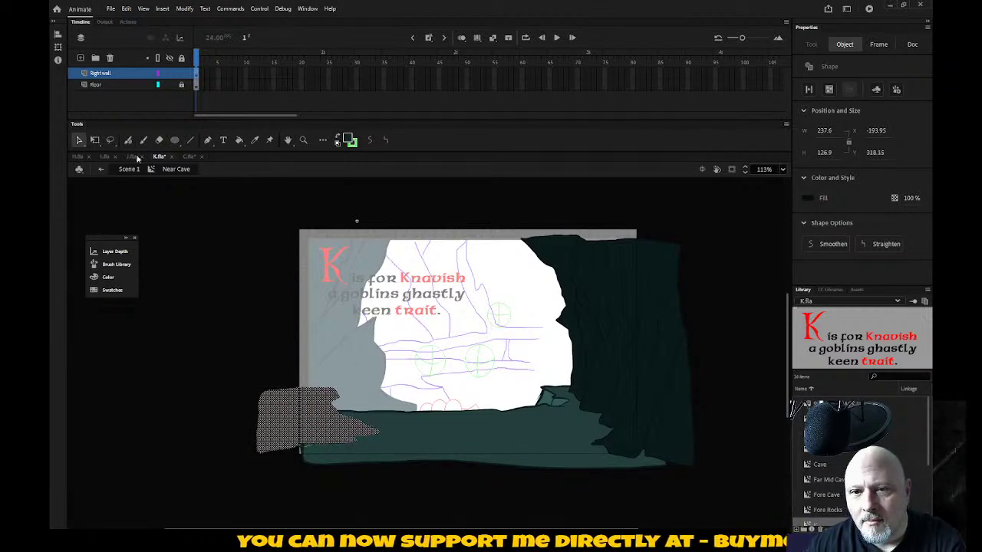
pyautogui.click(102, 169)
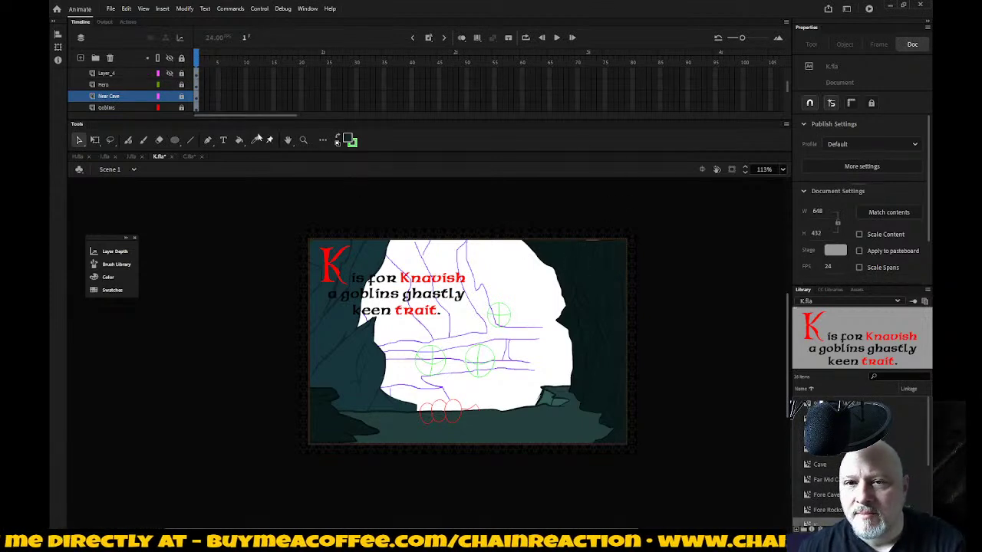
# Step: Unlock and open Near Cave, brush an extension outline above the right wall's top edge past the stage, and fill it with the wall colour
pyautogui.click(181, 96)
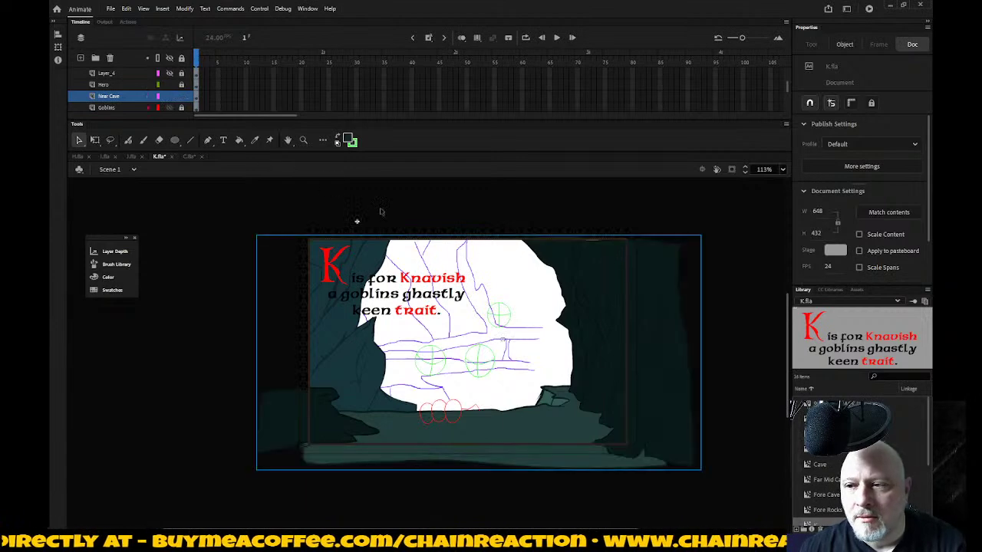
pyautogui.doubleClick(574, 268)
pyautogui.press('z')
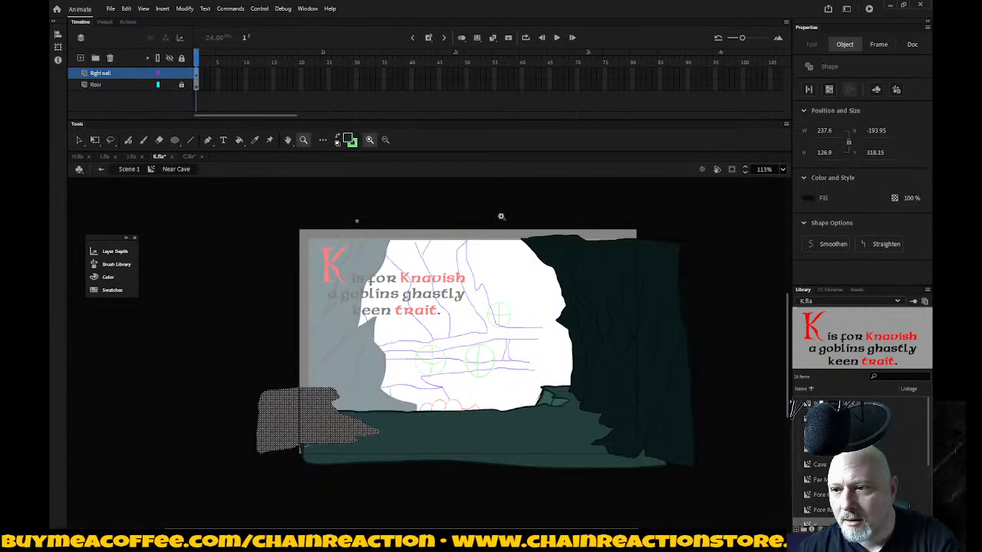
pyautogui.moveTo(500, 216); pyautogui.dragTo(710, 310)
pyautogui.moveTo(311, 224); pyautogui.dragTo(650, 393)
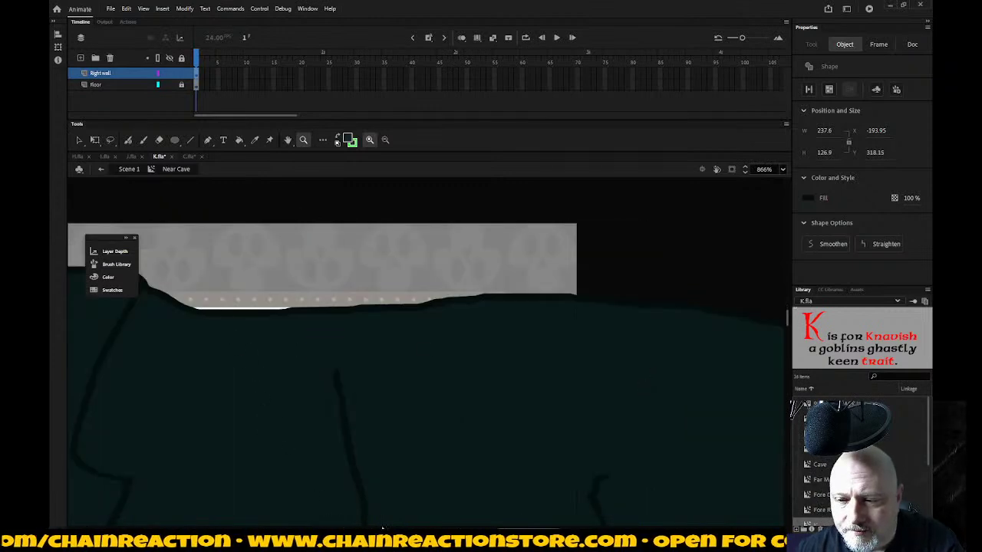
pyautogui.press('k')
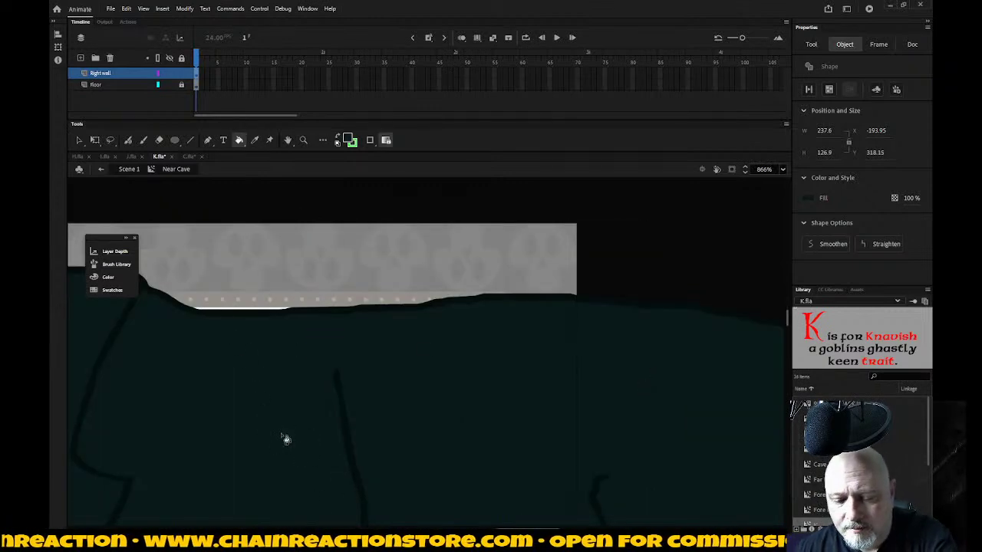
pyautogui.press('b')
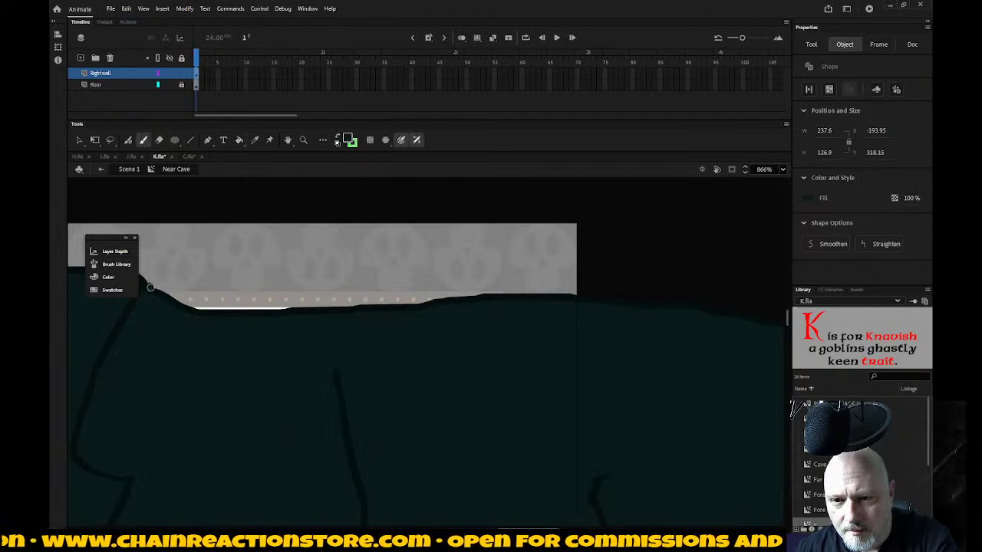
pyautogui.moveTo(150, 287)
pyautogui.mouseDown()
pyautogui.moveTo(375, 298)
pyautogui.moveTo(543, 283)
pyautogui.moveTo(671, 296)
pyautogui.moveTo(633, 290)
pyautogui.moveTo(615, 225)
pyautogui.moveTo(444, 202)
pyautogui.moveTo(181, 201)
pyautogui.moveTo(162, 226)
pyautogui.moveTo(149, 286)
pyautogui.mouseUp()
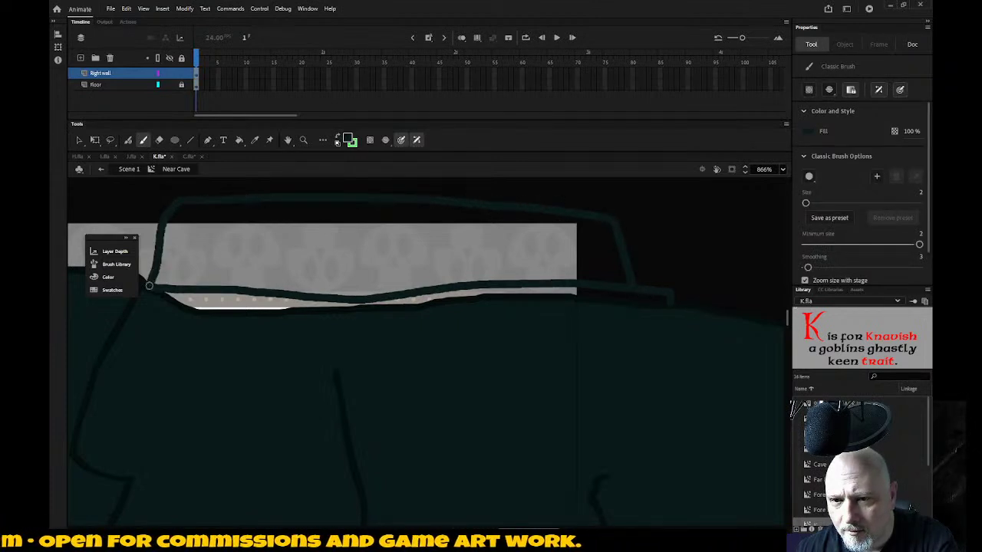
pyautogui.press('k')
pyautogui.click(233, 307)
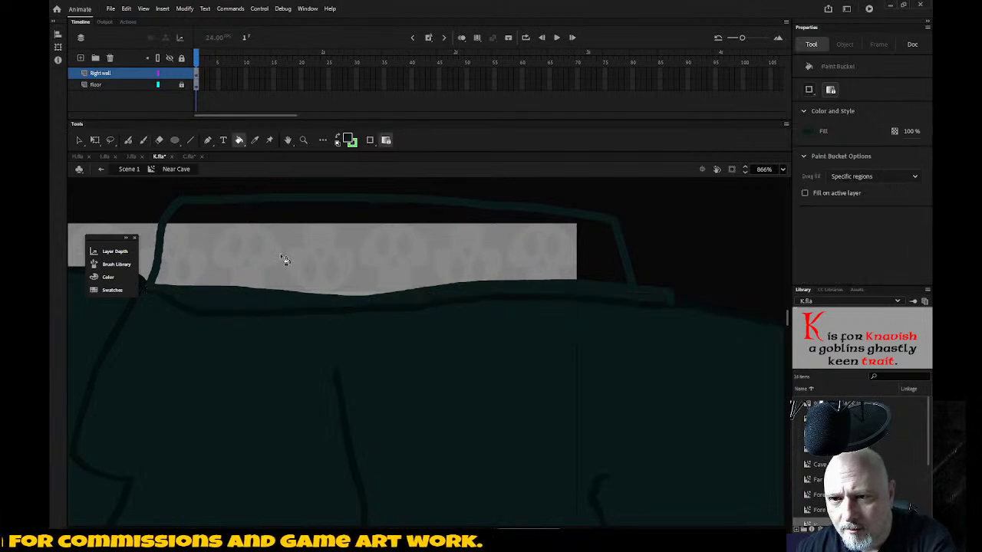
pyautogui.click(280, 255)
# Step: Brush an outline above the top edge of the wall's left section up to the raised part and fill the enclosed strip
pyautogui.hscroll(-5, 429, 353)
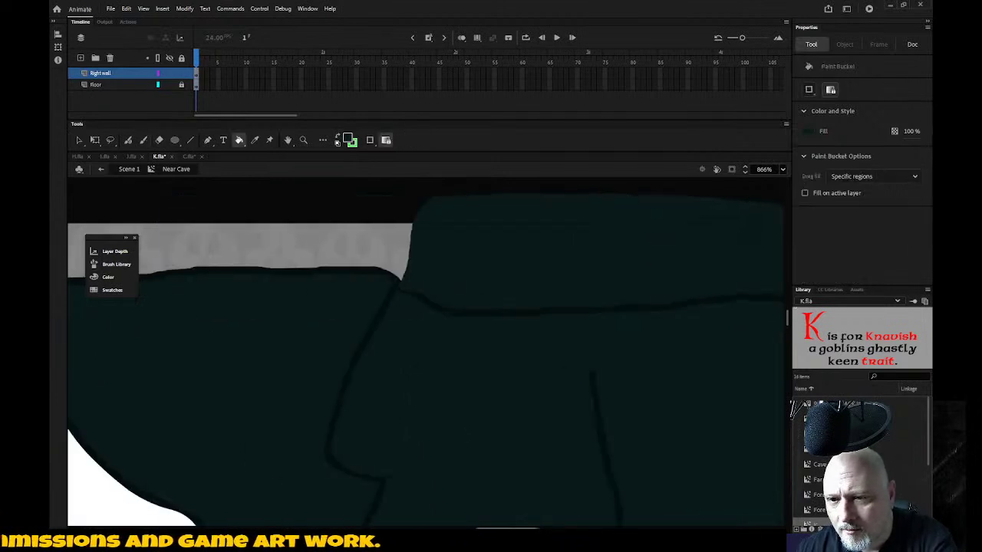
pyautogui.press('b')
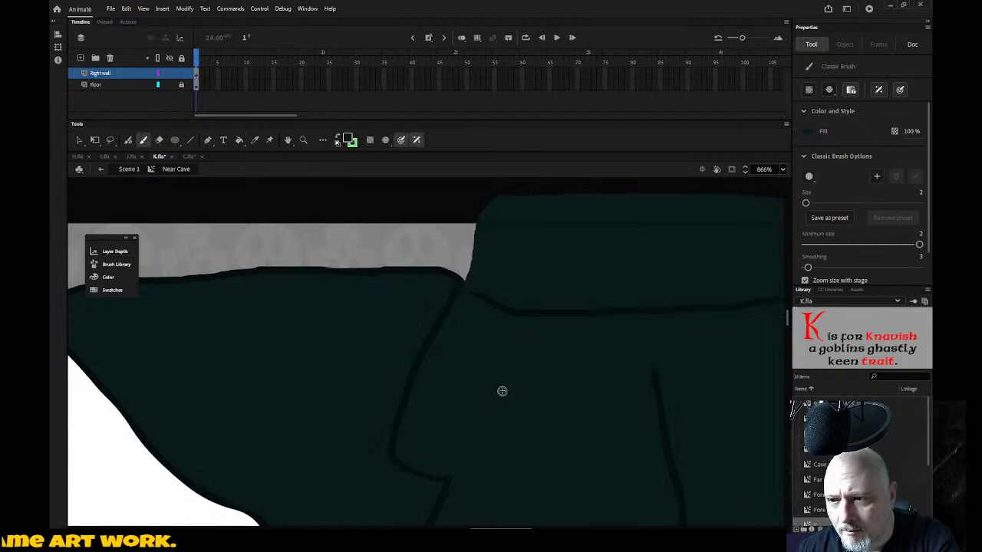
pyautogui.hscroll(-5, 426, 353)
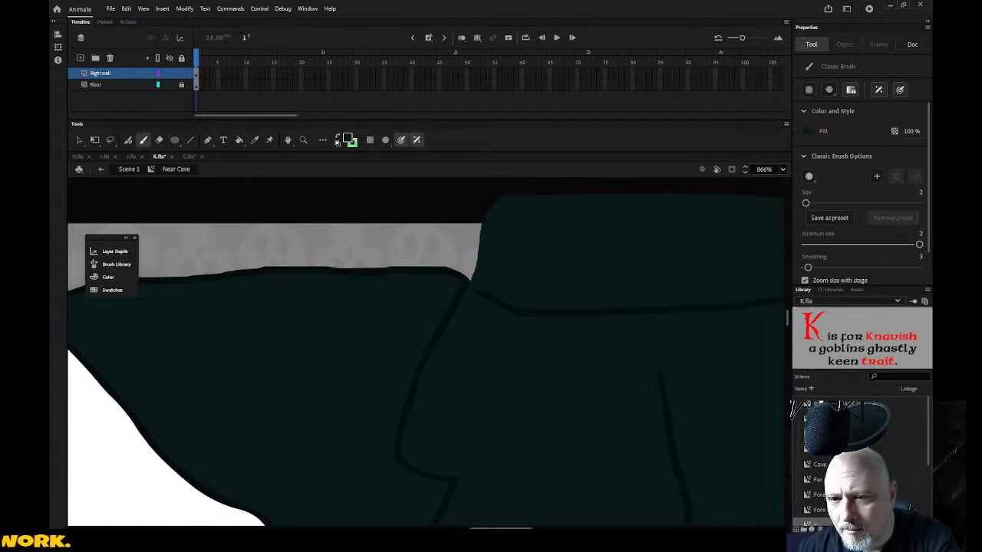
pyautogui.moveTo(382, 299)
pyautogui.mouseDown()
pyautogui.moveTo(324, 211)
pyautogui.moveTo(653, 222)
pyautogui.mouseUp()
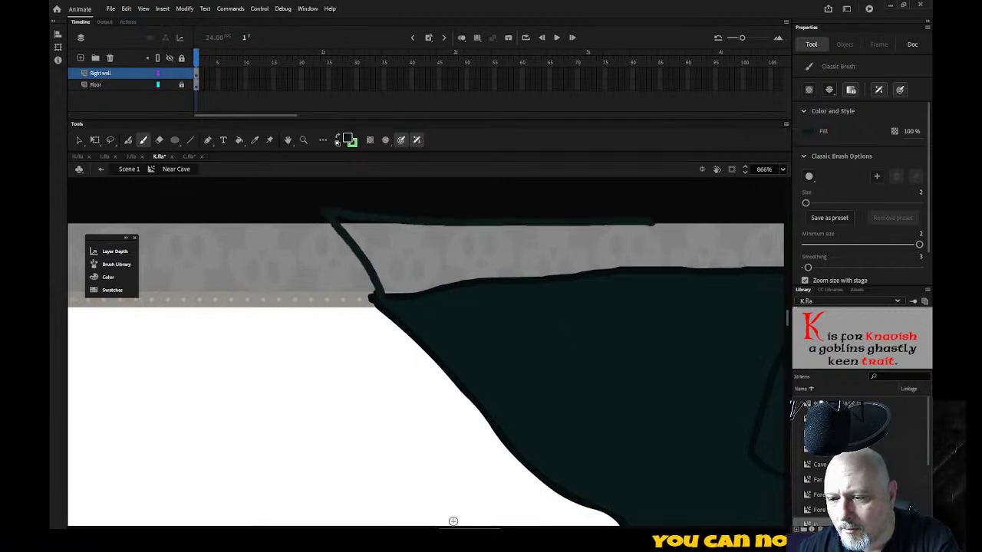
pyautogui.hscroll(6, 425, 353)
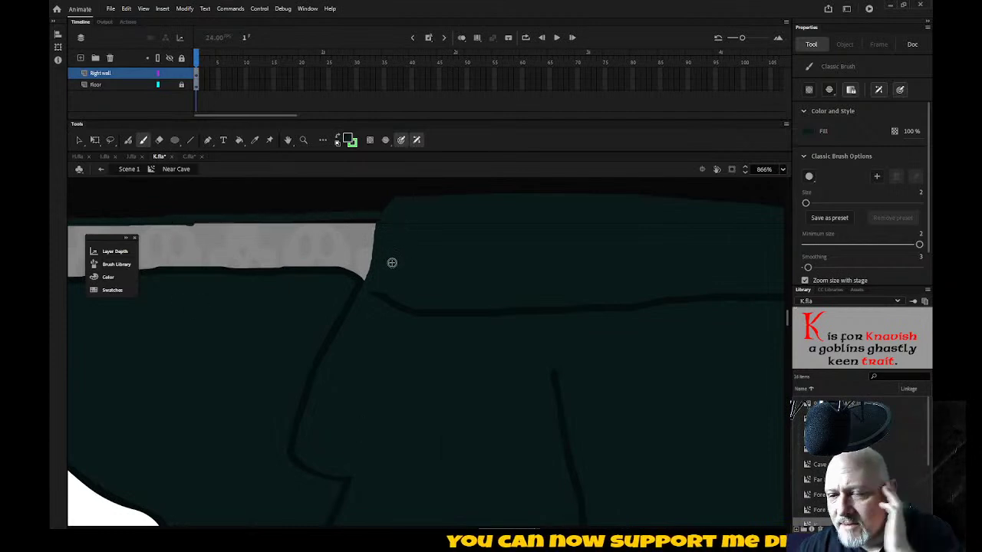
pyautogui.press('k')
pyautogui.click(329, 247)
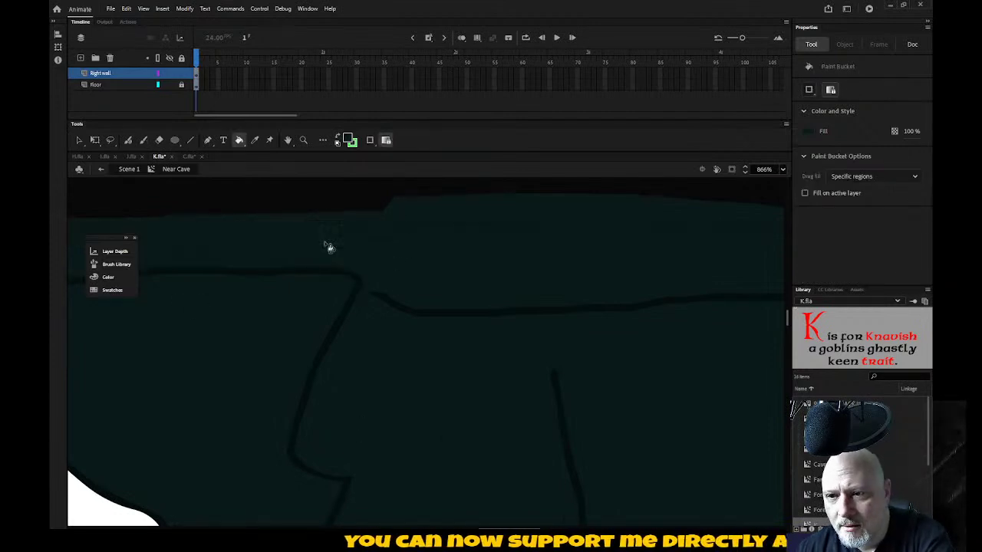
# Step: Brush a sloping outline from the wall's upper right corner to the raised top section and fill the gap beneath it
pyautogui.press('b')
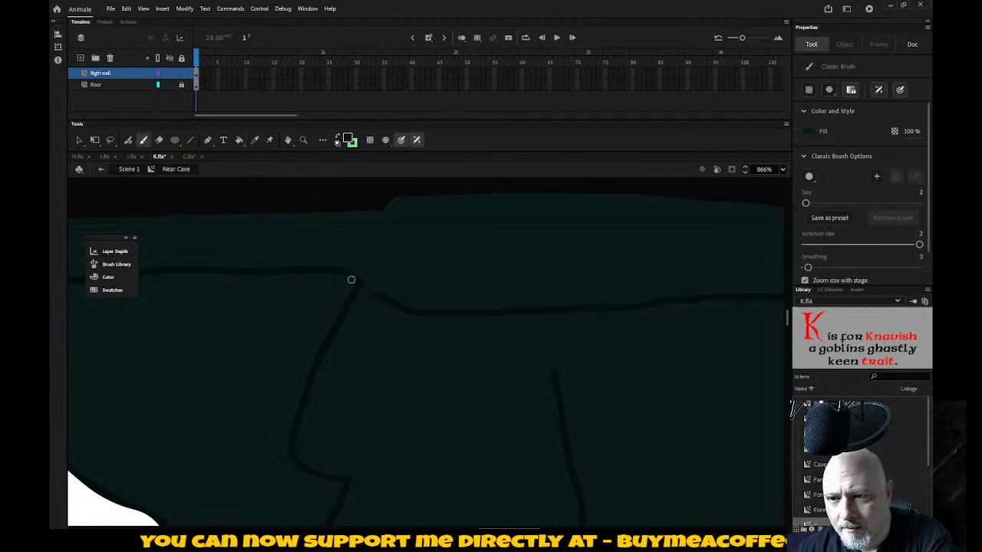
pyautogui.scroll(5, 426, 349)
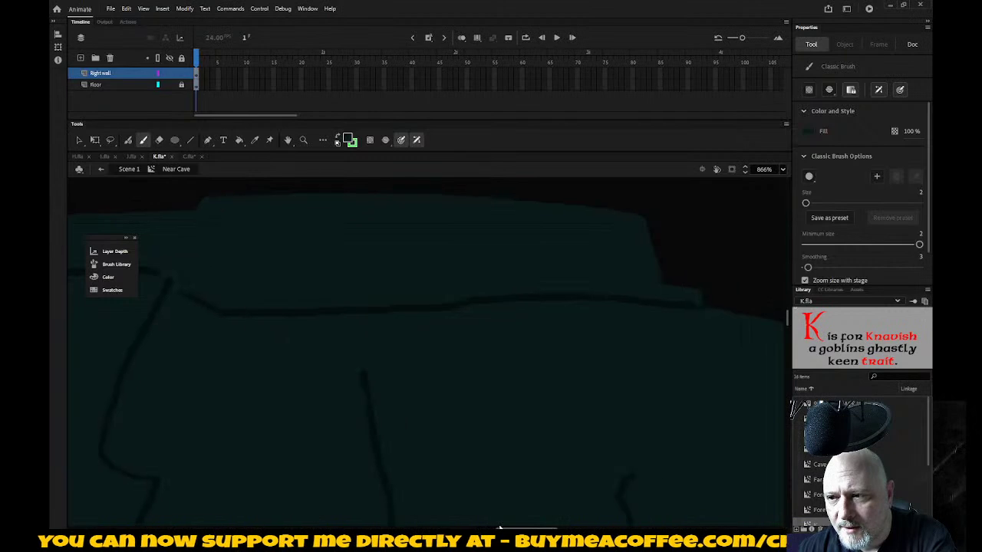
pyautogui.hscroll(-5, 526, 528)
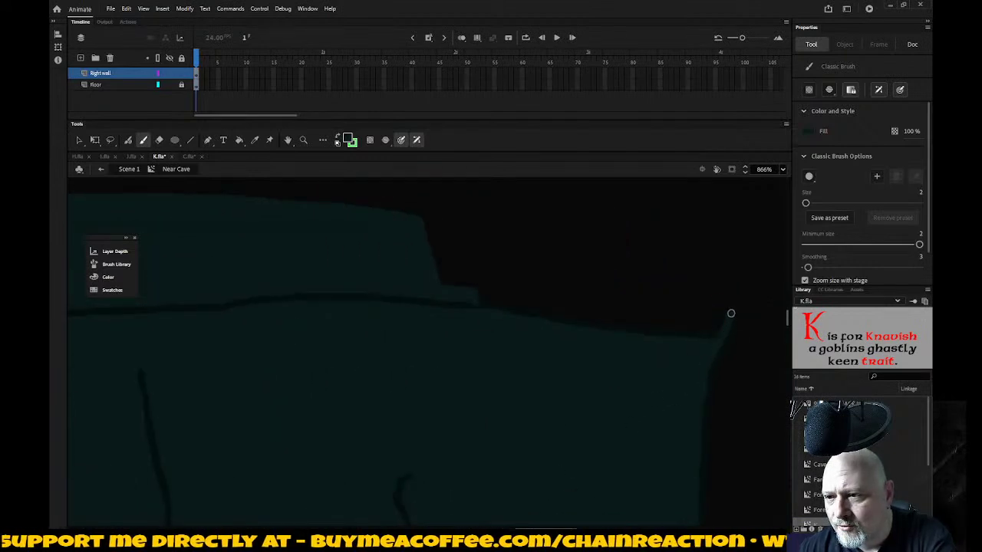
pyautogui.moveTo(731, 313)
pyautogui.mouseDown()
pyautogui.moveTo(597, 257)
pyautogui.moveTo(404, 212)
pyautogui.mouseUp()
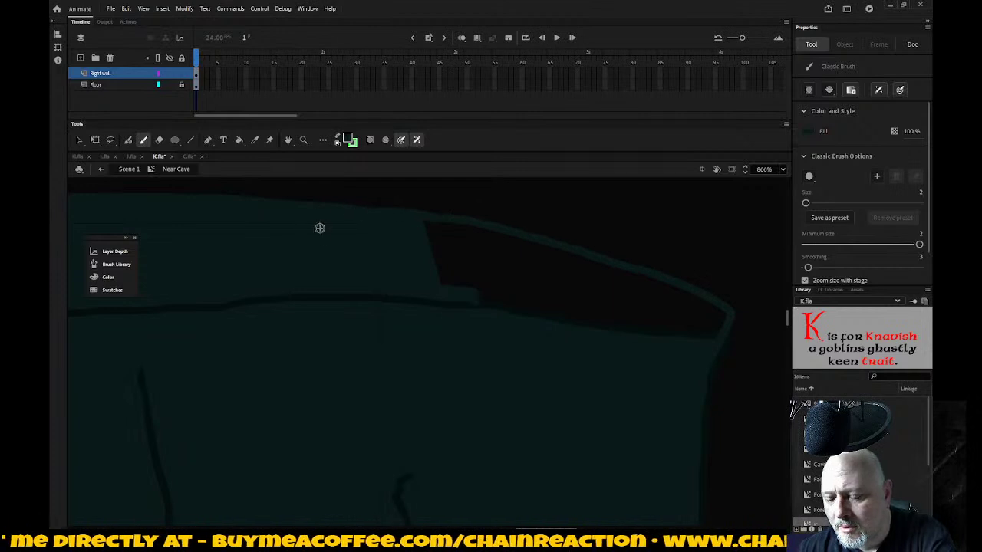
pyautogui.press('k')
pyautogui.click(492, 292)
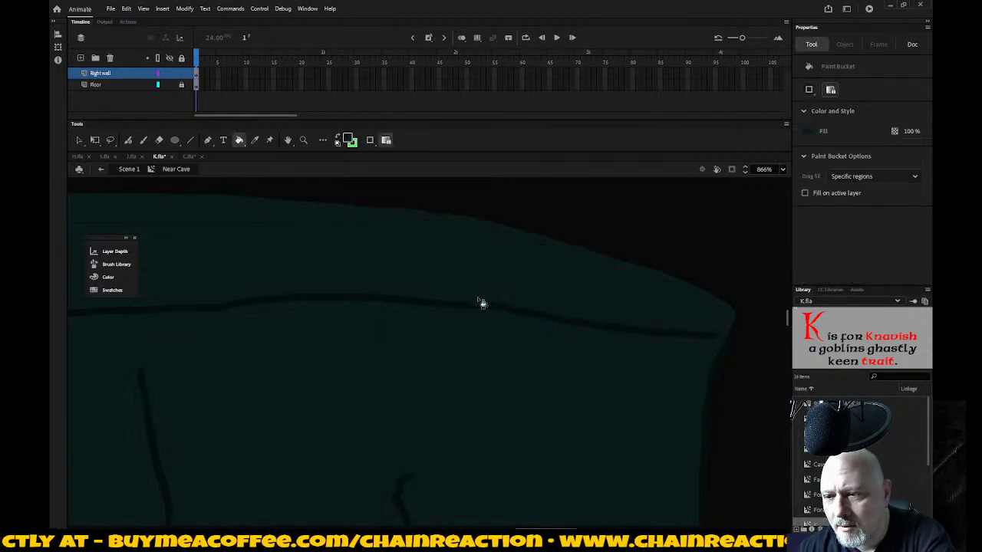
# Step: Recolour the old dark contour lines along the wall's former top edge with the wall fill so they blend in
pyautogui.click(454, 308)
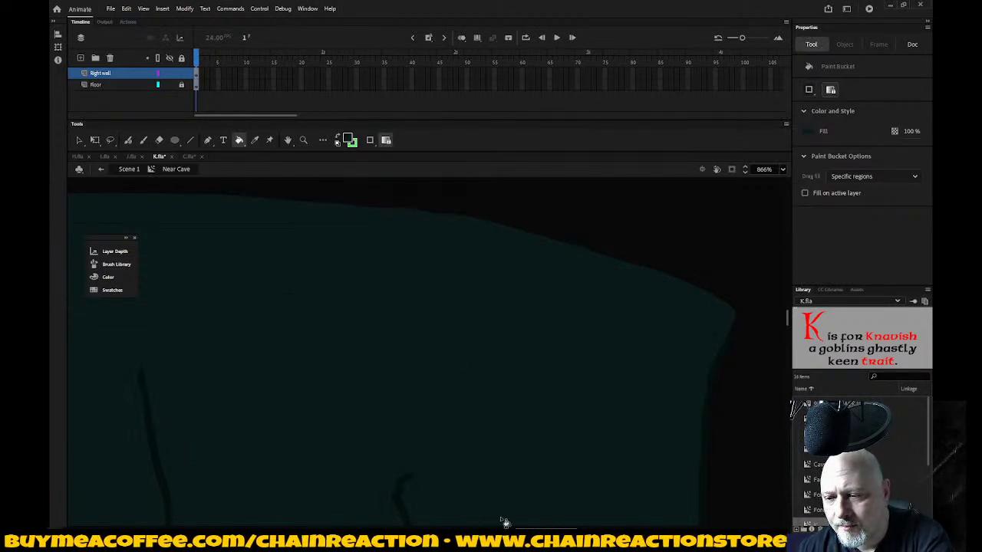
pyautogui.moveTo(501, 528); pyautogui.dragTo(463, 528)
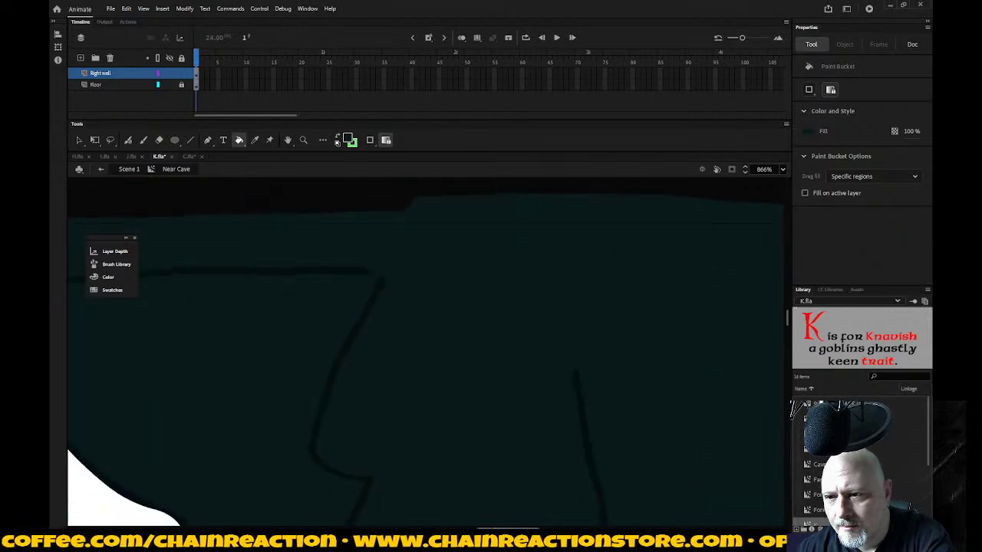
pyautogui.click(300, 277)
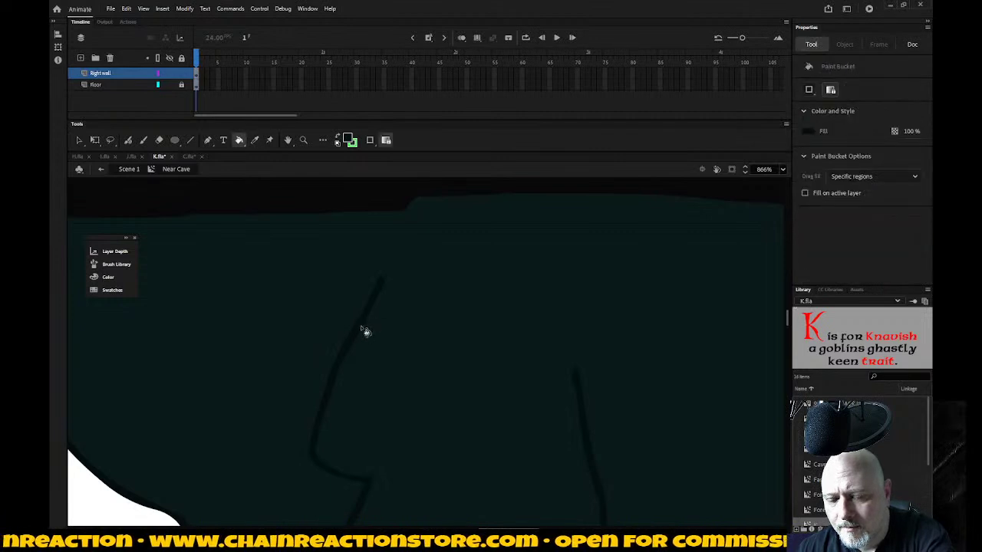
# Step: With the dark line colour, extend the two rock cracks up to the wall's new top edge and add a short branch to the right one
pyautogui.press('n')
pyautogui.press('b')
pyautogui.moveTo(375, 285)
pyautogui.mouseDown()
pyautogui.moveTo(394, 254)
pyautogui.moveTo(403, 203)
pyautogui.mouseUp()
pyautogui.moveTo(576, 368)
pyautogui.mouseDown()
pyautogui.moveTo(535, 308)
pyautogui.moveTo(585, 196)
pyautogui.mouseUp()
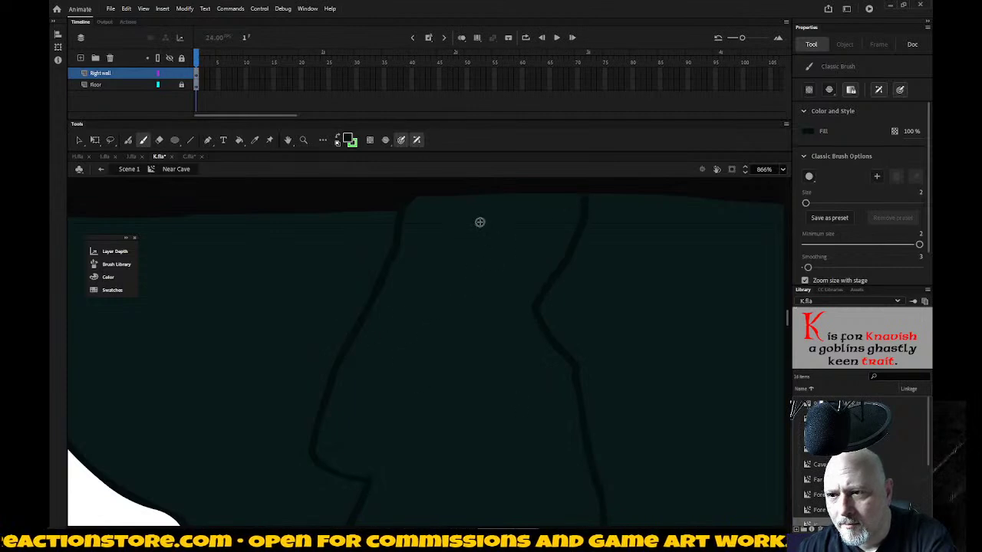
pyautogui.moveTo(472, 231); pyautogui.dragTo(538, 297)
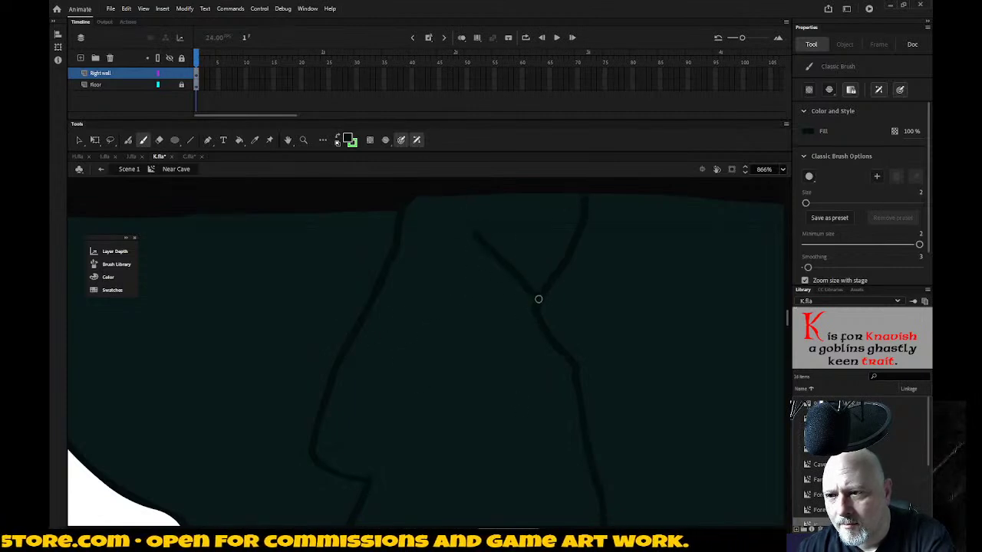
# Step: Paint a jagged crack running diagonally down from the top edge of the wall's left section, with a short side branch near its lower end
pyautogui.hscroll(-5, 302, 260)
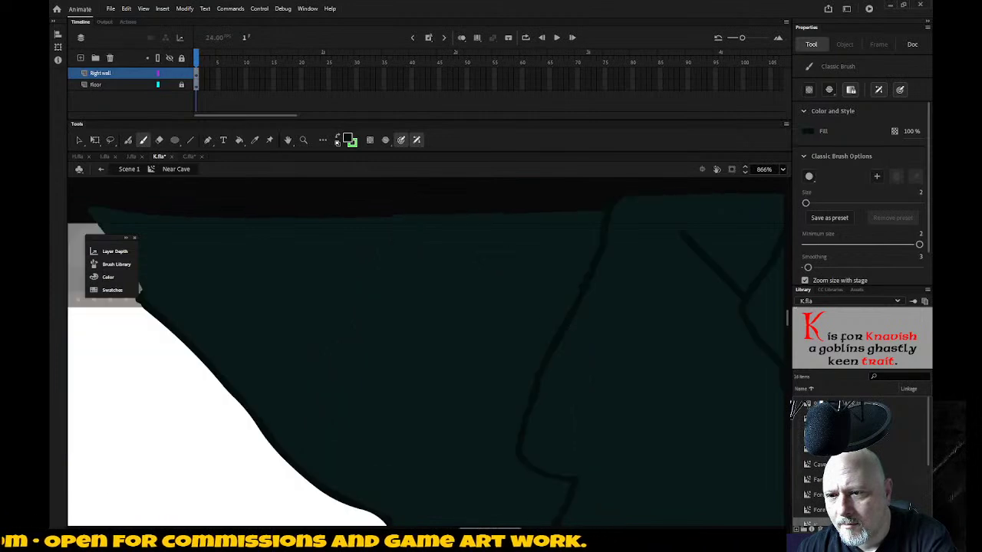
pyautogui.moveTo(251, 215)
pyautogui.mouseDown()
pyautogui.moveTo(293, 291)
pyautogui.moveTo(288, 308)
pyautogui.moveTo(433, 436)
pyautogui.moveTo(466, 491)
pyautogui.mouseUp()
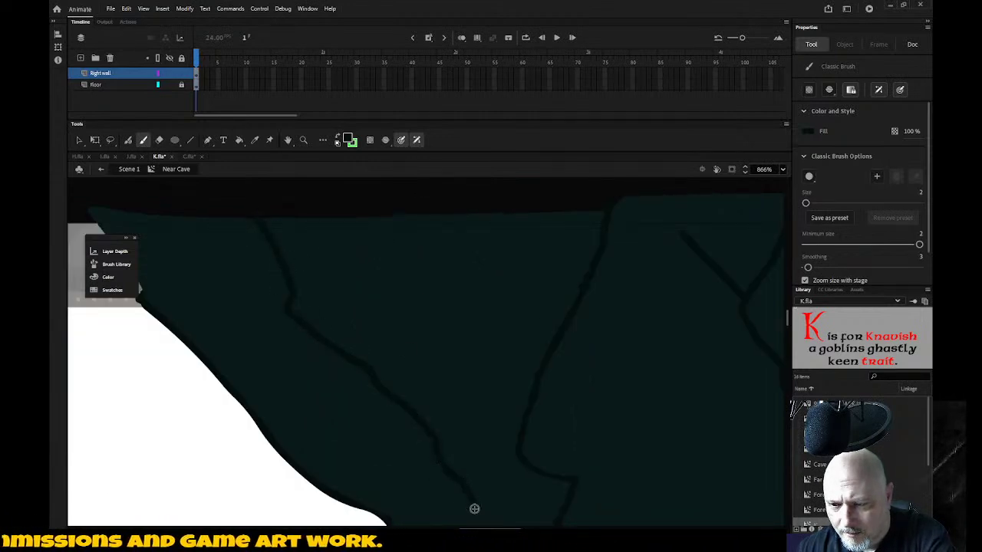
pyautogui.moveTo(358, 410); pyautogui.dragTo(370, 424)
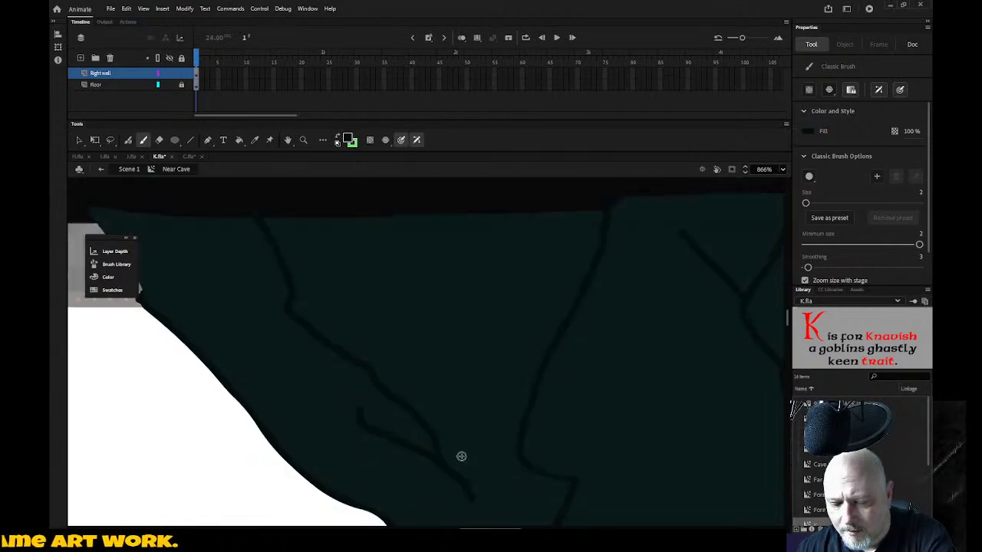
# Step: Select the branched diagonal crack on the wall's left section, smooth it, and deselect it
pyautogui.press('v')
pyautogui.doubleClick(441, 453)
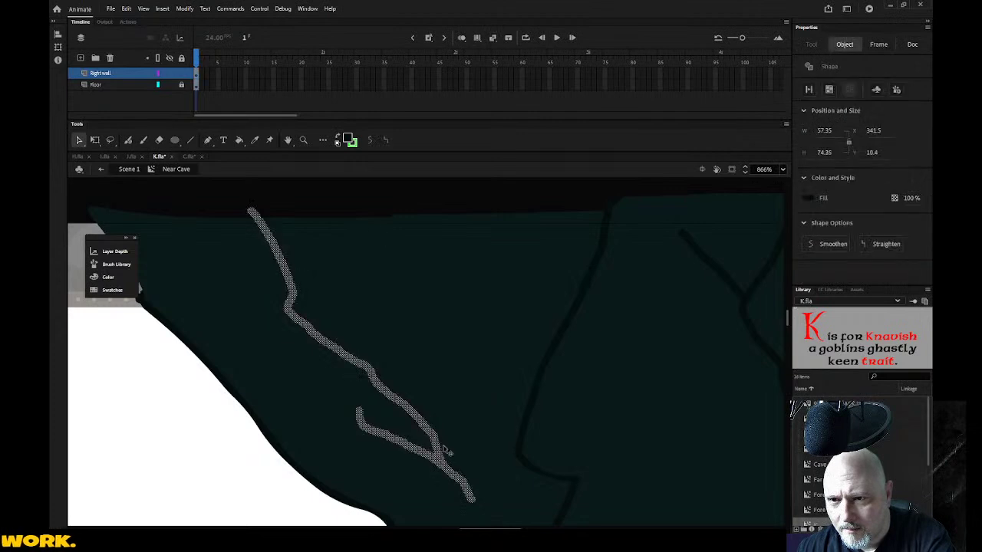
pyautogui.click(369, 141)
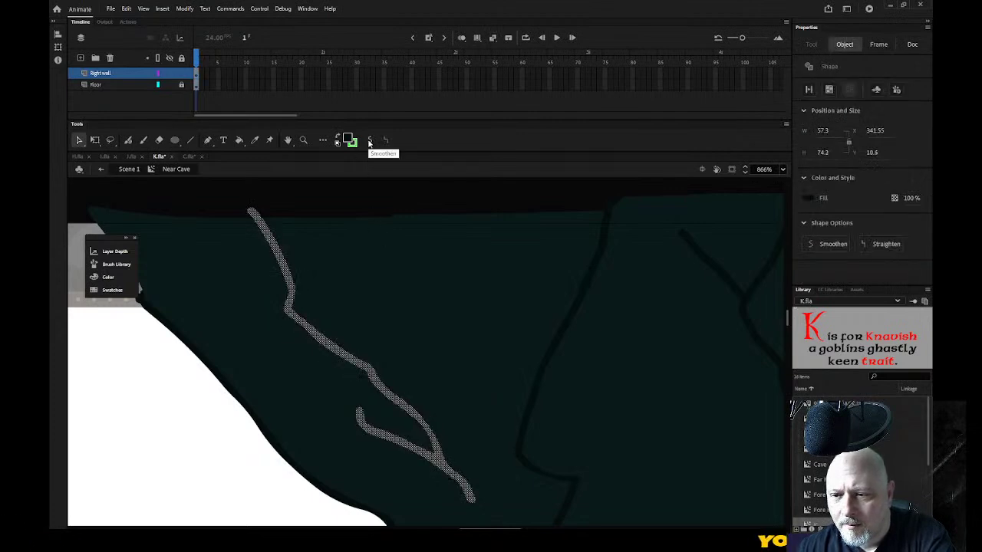
pyautogui.press('Escape')
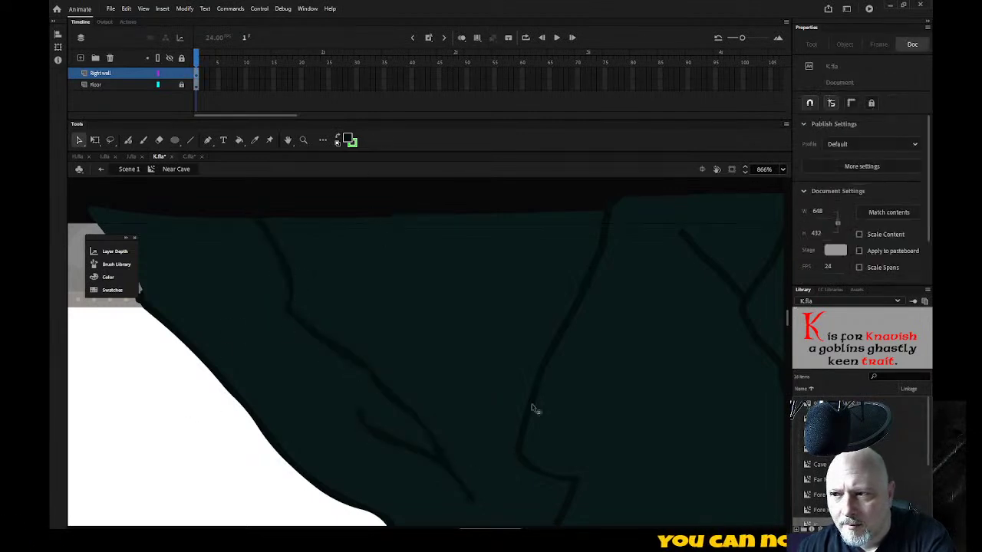
pyautogui.scroll(-3, 455, 455)
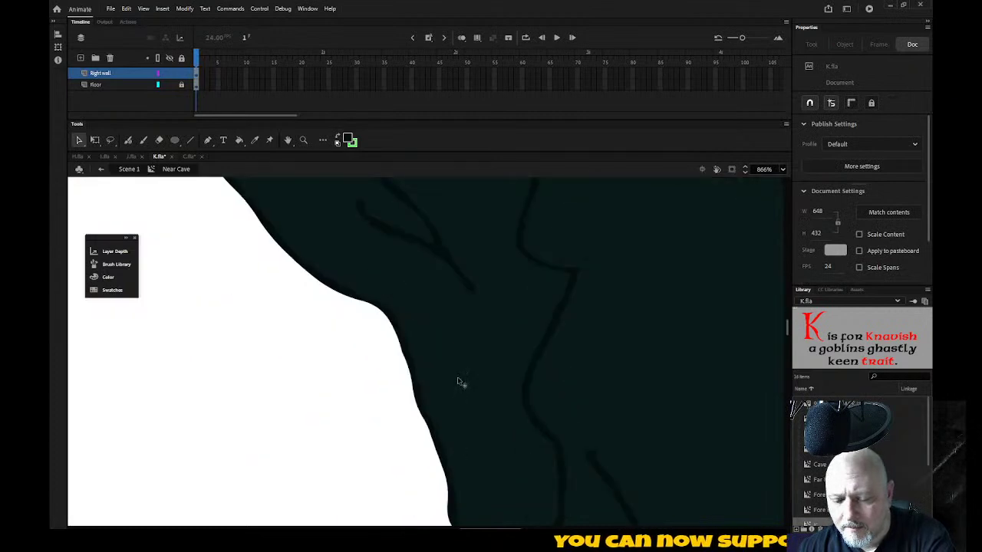
# Step: Extend the diagonal crack down in a curve to meet the wall's left contour, and return to the main scene
pyautogui.press('b')
pyautogui.moveTo(478, 317)
pyautogui.mouseDown()
pyautogui.moveTo(471, 427)
pyautogui.moveTo(448, 480)
pyautogui.mouseUp()
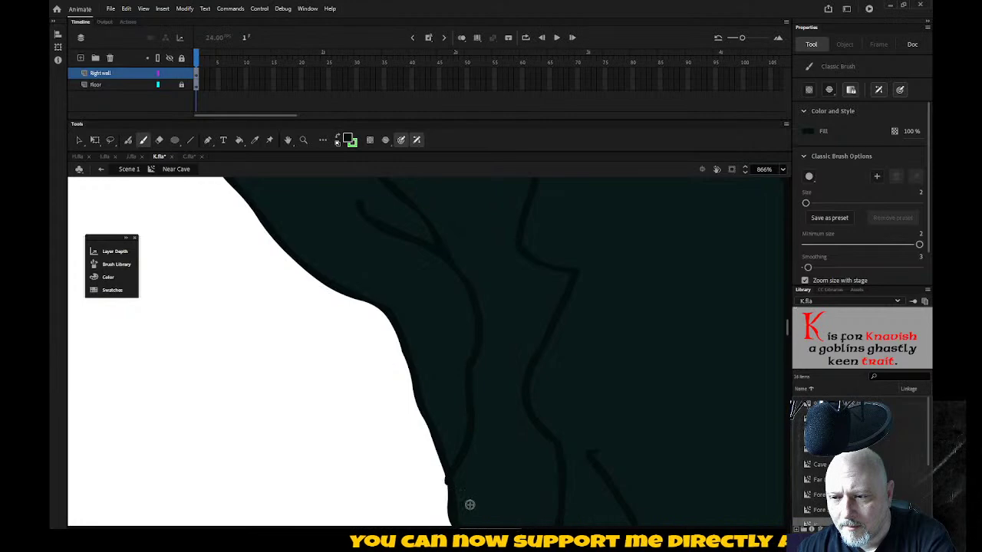
pyautogui.press('z')
pyautogui.keyDown('alt'); pyautogui.click(354, 462); pyautogui.keyUp('alt')
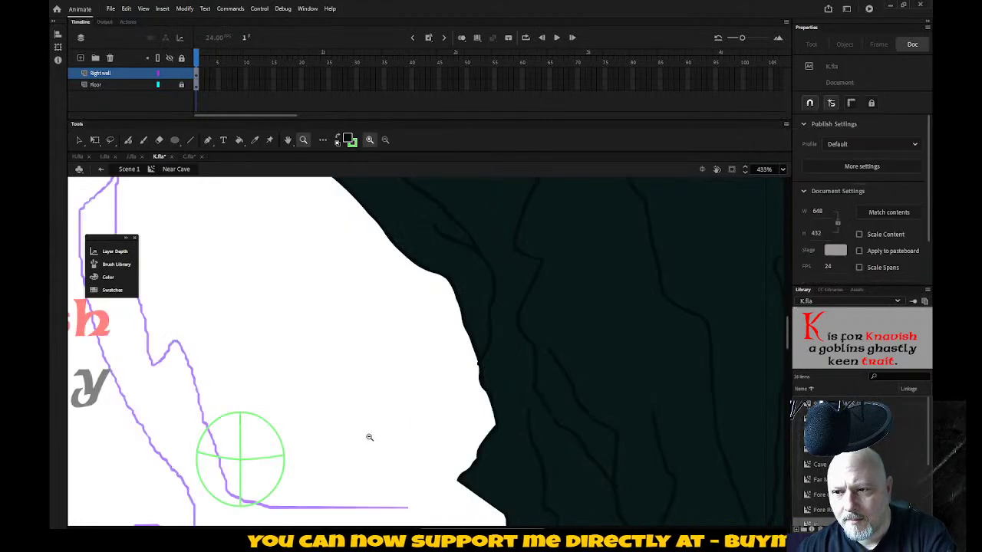
pyautogui.keyDown('alt'); pyautogui.click(380, 431); pyautogui.keyUp('alt')
pyautogui.keyDown('alt'); pyautogui.click(406, 419); pyautogui.keyUp('alt')
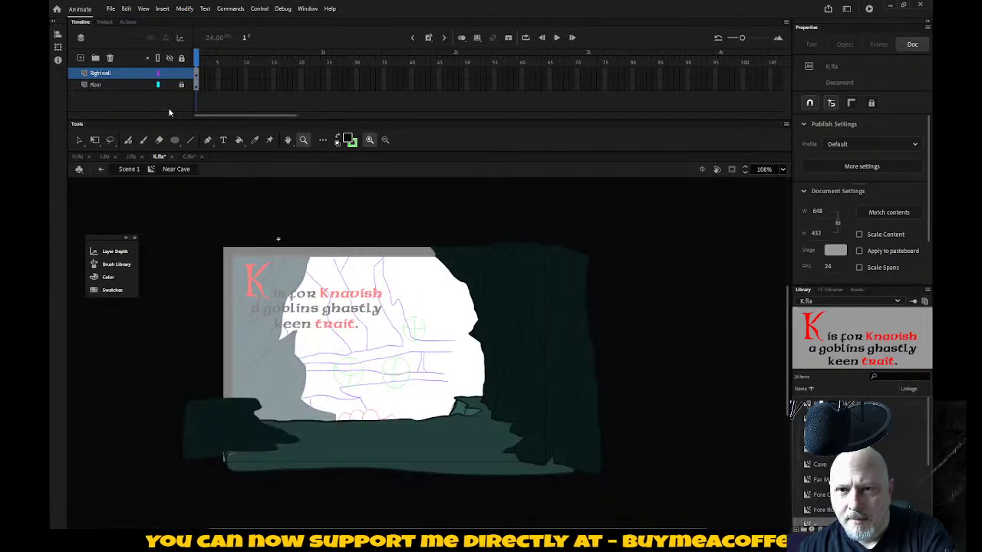
pyautogui.click(101, 170)
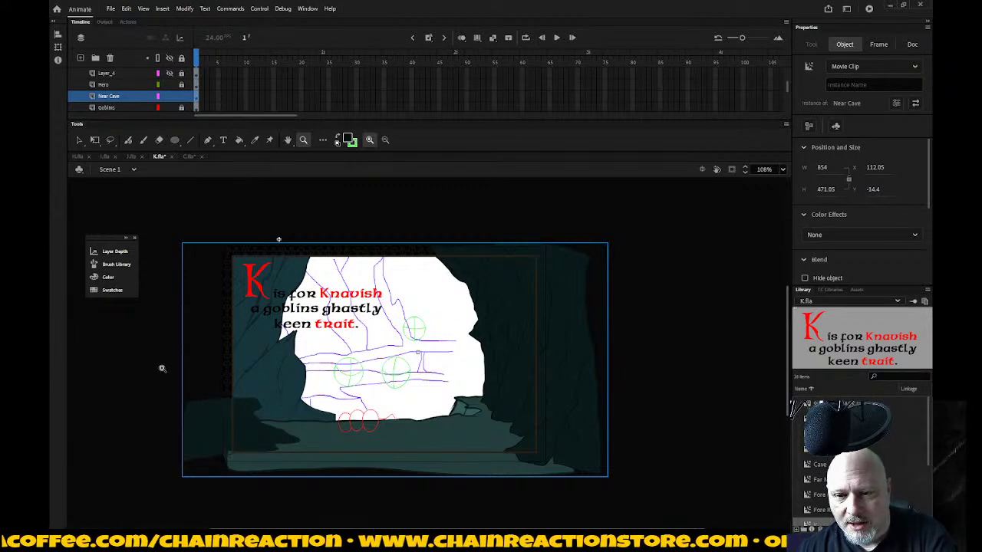
# Step: Examine the near cave's floor and rocks along the lower edge of the frame
pyautogui.moveTo(160, 368); pyautogui.dragTo(307, 483)
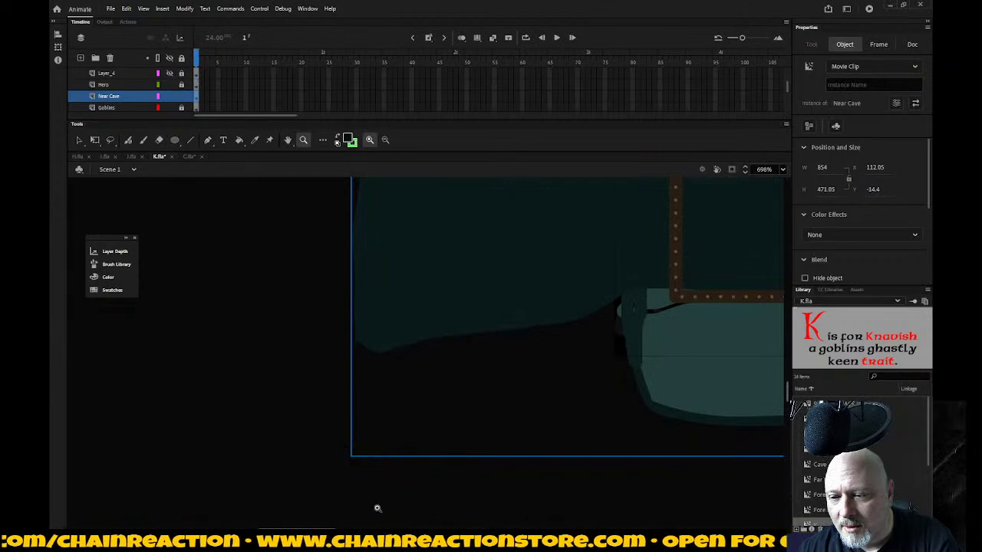
pyautogui.hscroll(5, 426, 315)
pyautogui.hscroll(7, 567, 420)
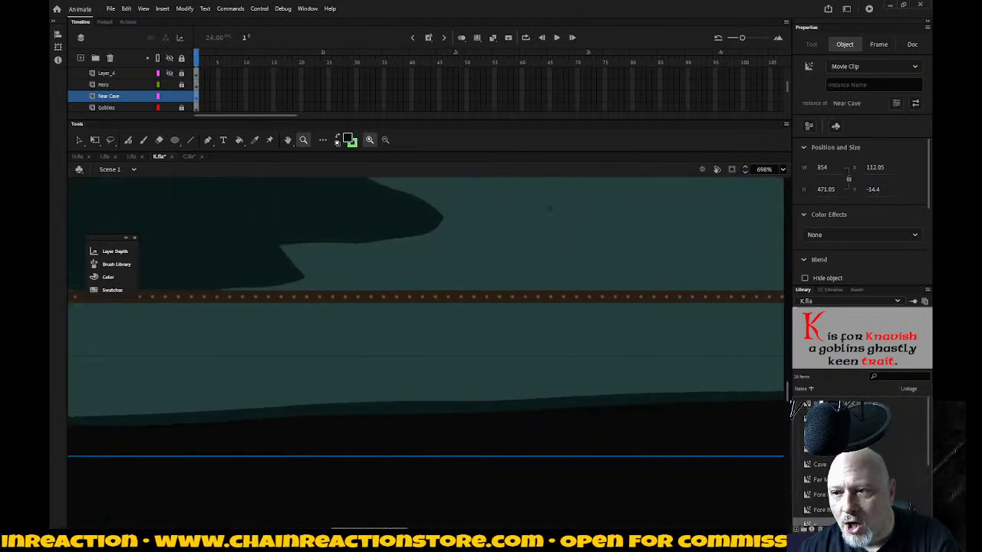
pyautogui.scroll(3, 568, 420)
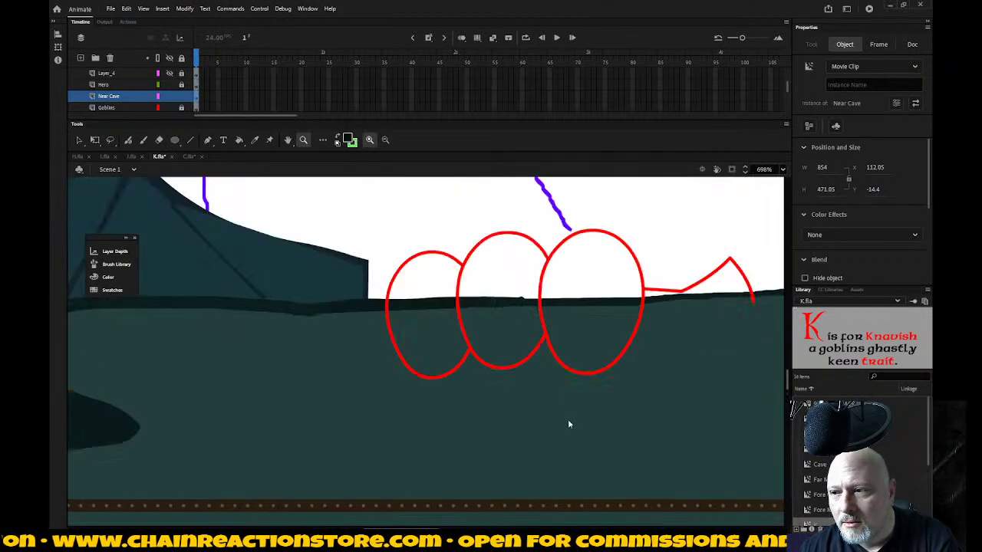
pyautogui.moveTo(434, 528); pyautogui.dragTo(508, 507)
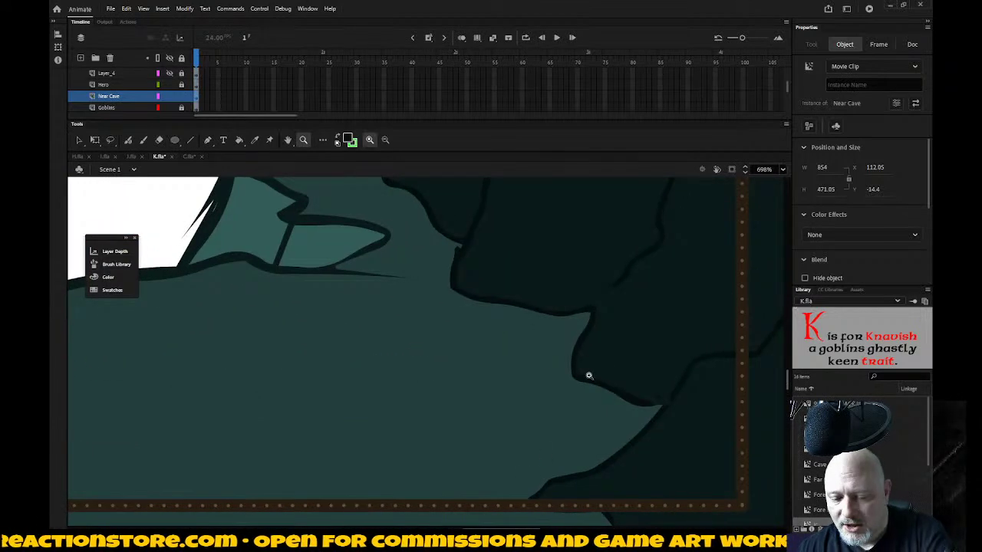
pyautogui.press('k')
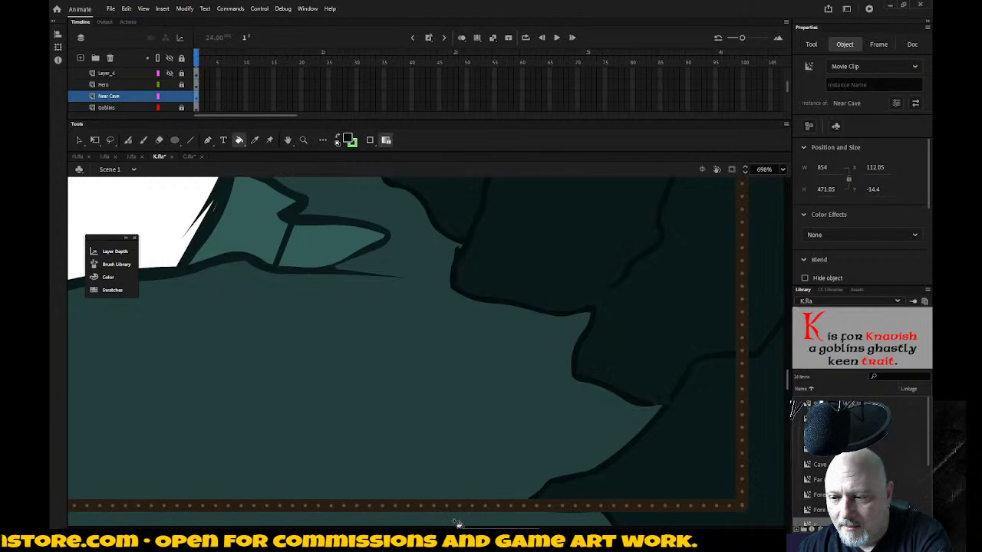
pyautogui.moveTo(458, 526); pyautogui.dragTo(331, 517)
pyautogui.press('z')
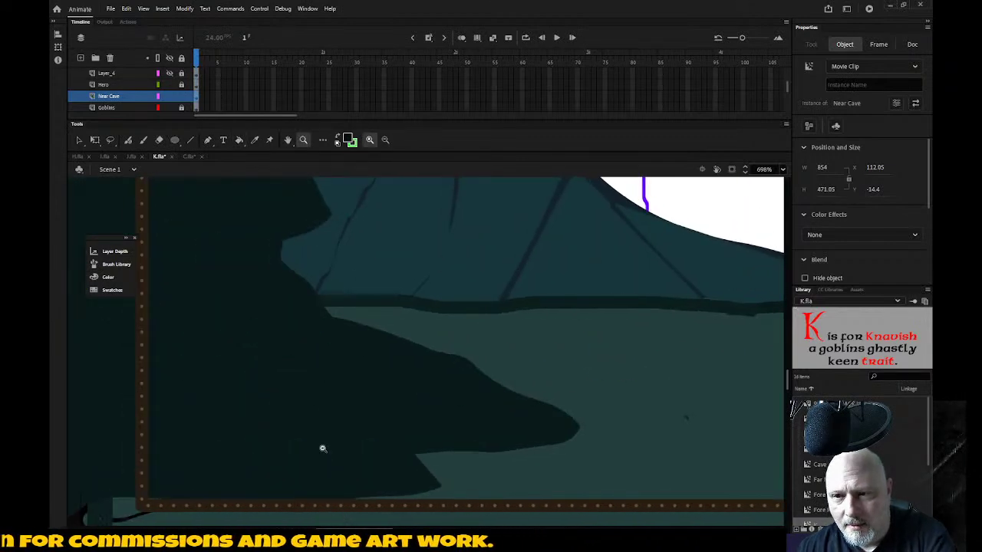
pyautogui.keyDown('alt'); pyautogui.click(322, 447); pyautogui.keyUp('alt')
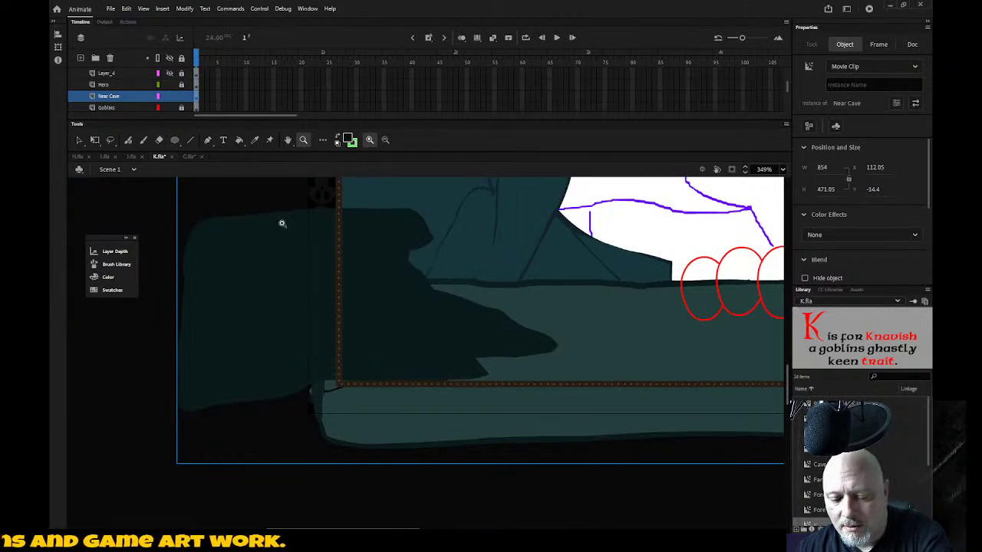
pyautogui.press('b')
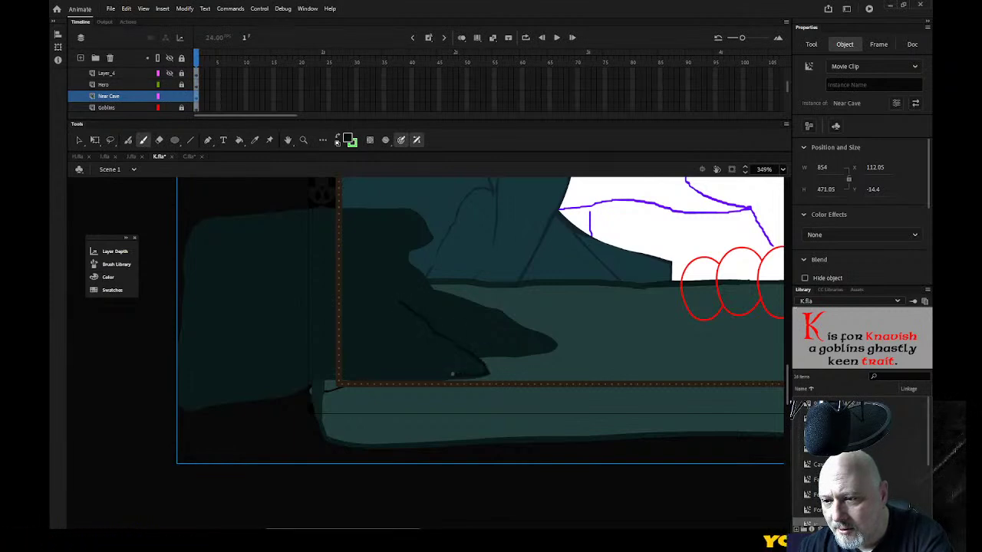
pyautogui.hotkey('ctrl', 'shift', 'a')
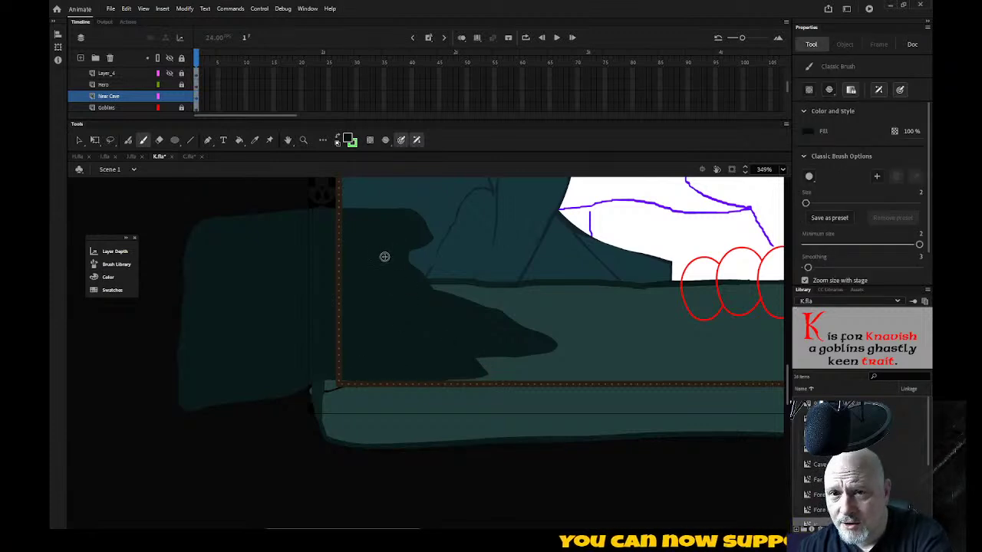
pyautogui.click(388, 278)
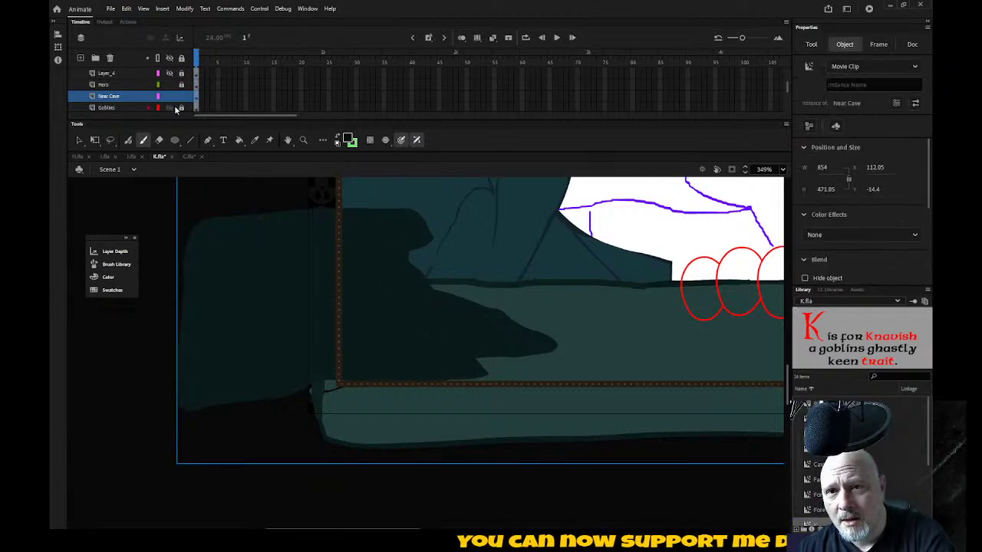
# Step: Inside the Near Cave symbol, paint dark contour lines around the left rock and branching cracks across its surface
pyautogui.click(78, 140)
pyautogui.doubleClick(235, 263)
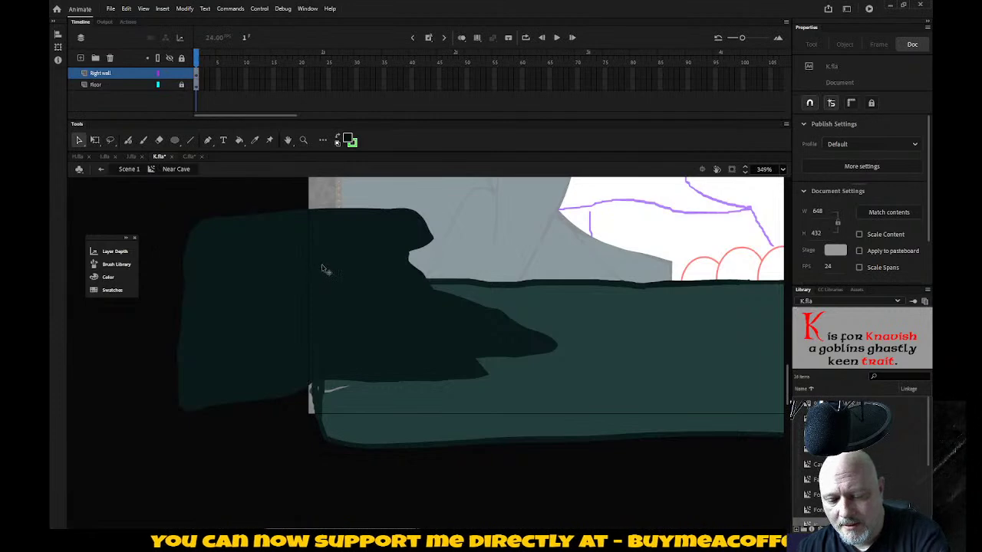
pyautogui.press('b')
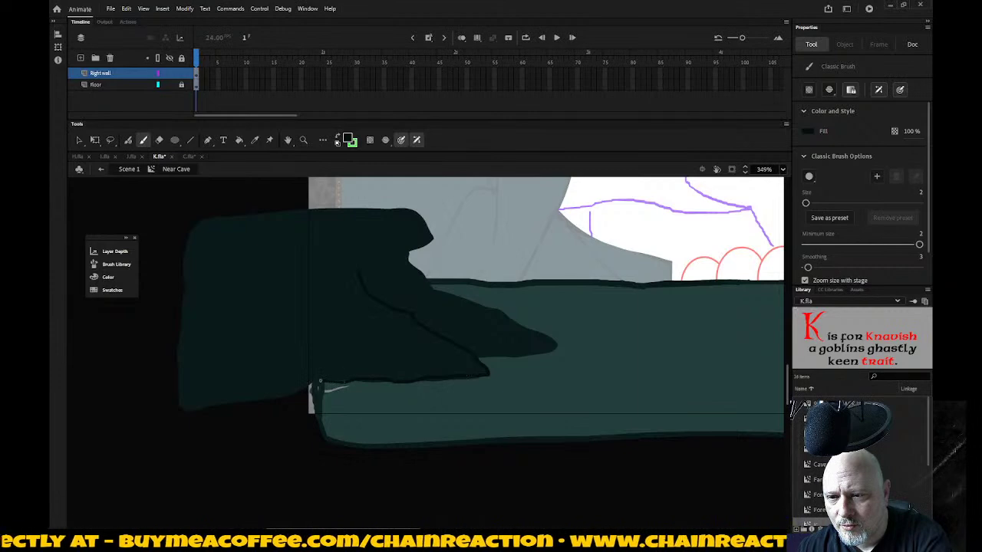
pyautogui.moveTo(261, 298); pyautogui.dragTo(286, 306)
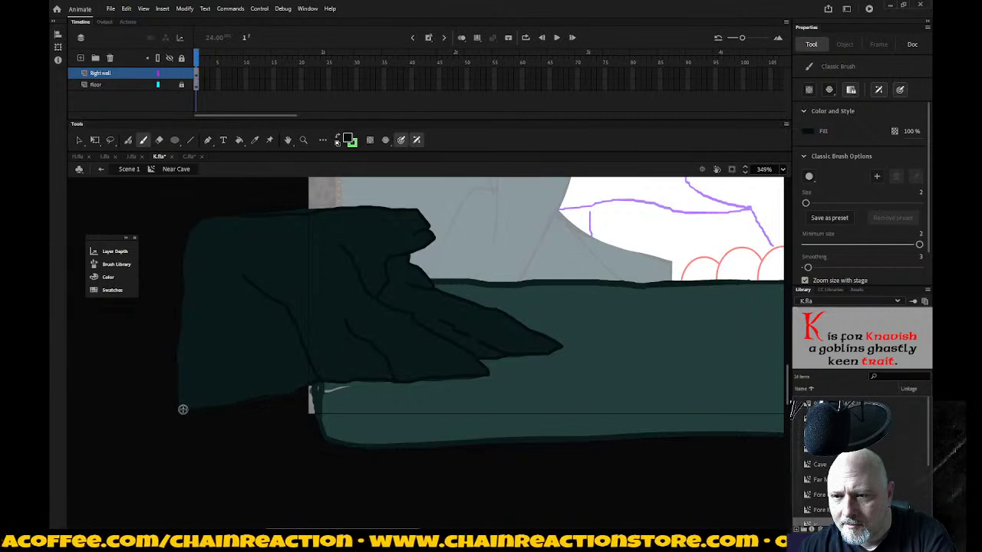
# Step: Check the left rock's linework by selecting its top contour segment and the whole rock, and clear the selection
pyautogui.press('v')
pyautogui.click(316, 215)
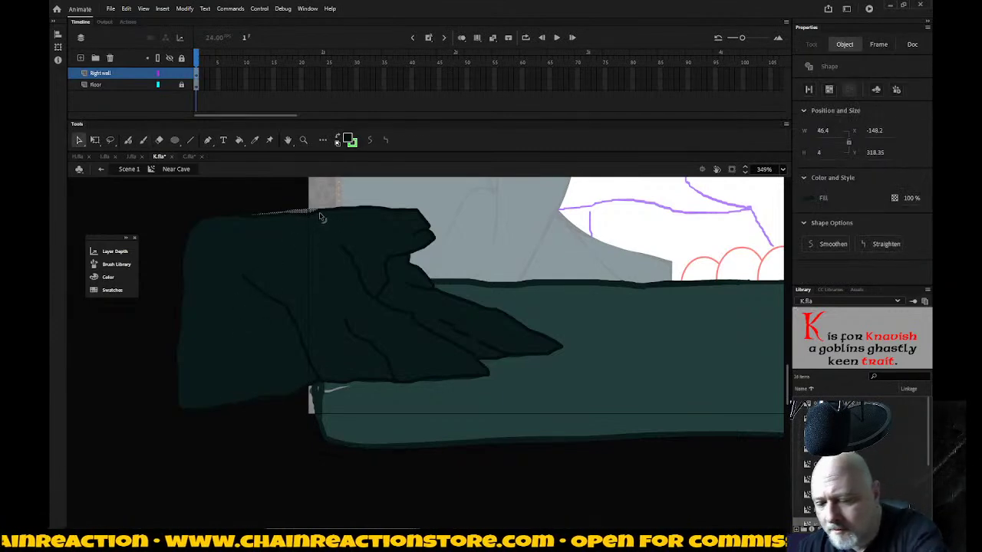
pyautogui.click(432, 254)
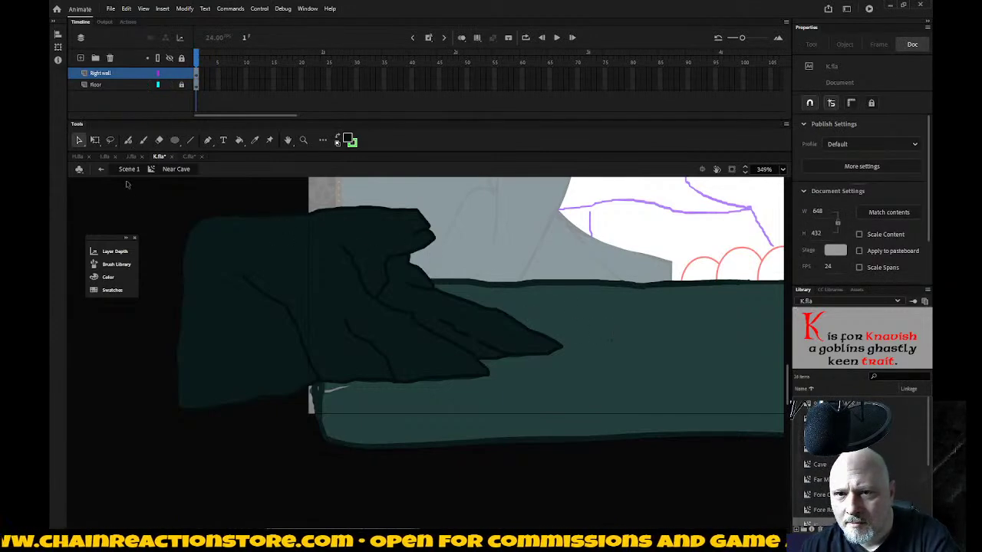
pyautogui.moveTo(159, 191)
pyautogui.mouseDown()
pyautogui.moveTo(456, 329)
pyautogui.moveTo(585, 467)
pyautogui.moveTo(597, 463)
pyautogui.mouseUp()
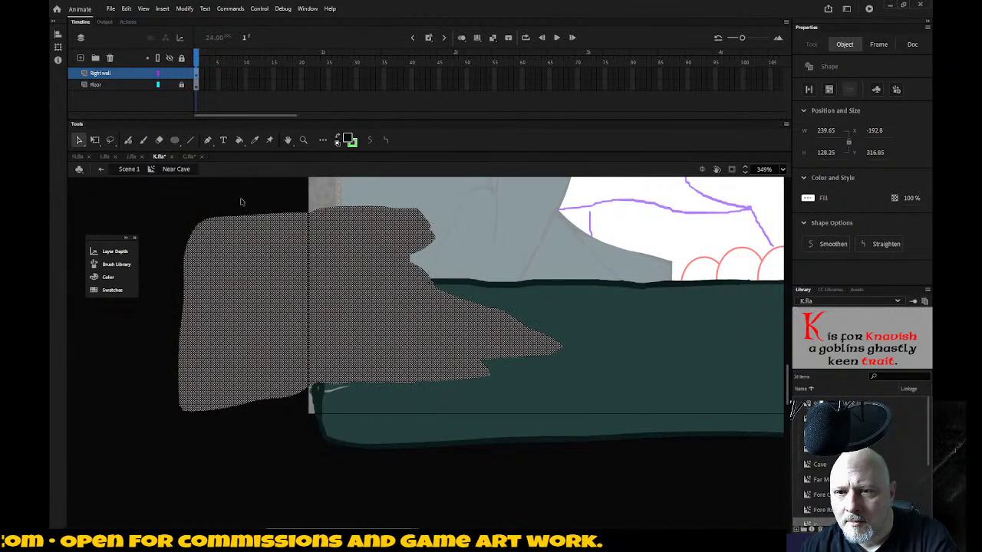
pyautogui.click(259, 213)
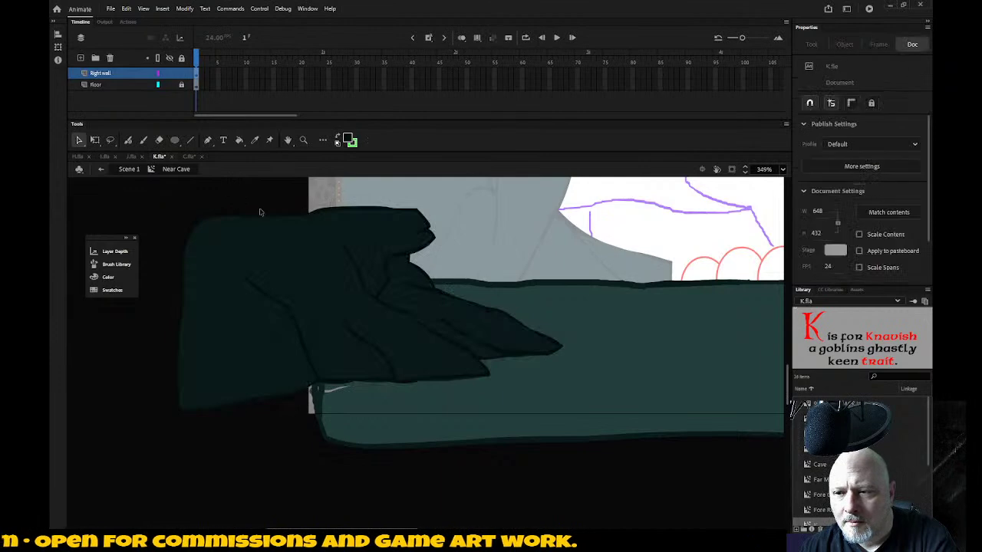
pyautogui.click(526, 368)
pyautogui.click(443, 387)
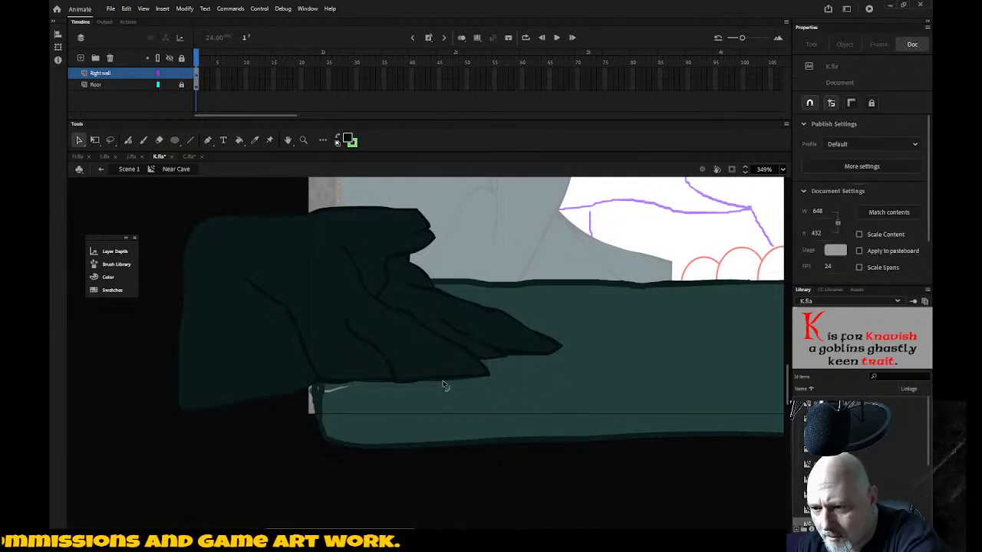
pyautogui.click(454, 401)
pyautogui.click(383, 413)
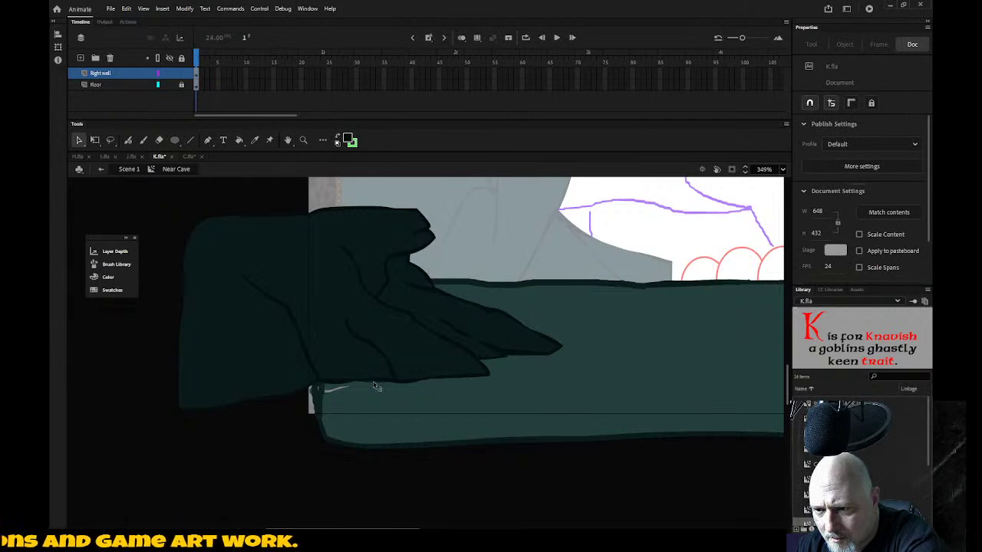
pyautogui.click(376, 386)
pyautogui.click(475, 390)
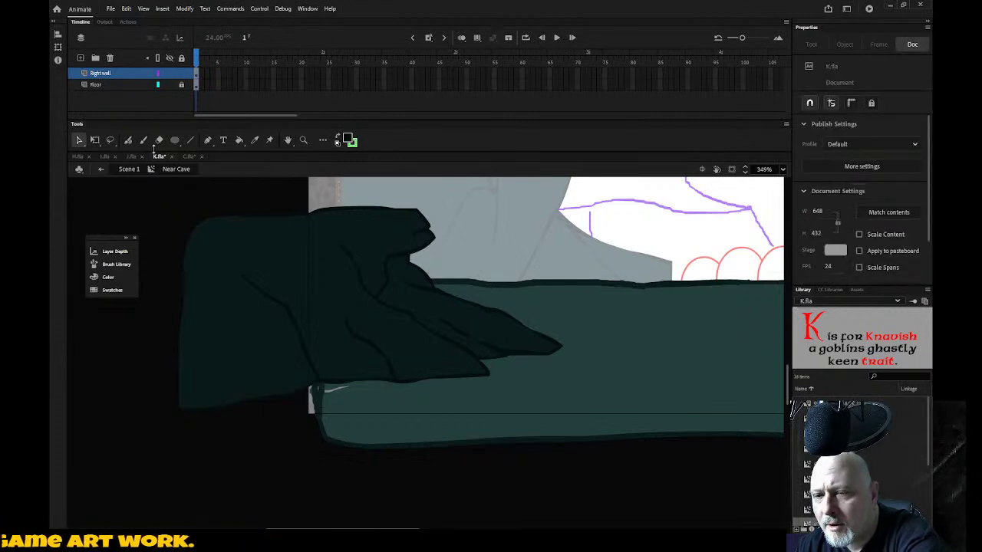
# Step: Return from the Near Cave symbol to the main scene and lock all layers
pyautogui.press('z')
pyautogui.keyDown('alt'); pyautogui.click(383, 280); pyautogui.keyUp('alt')
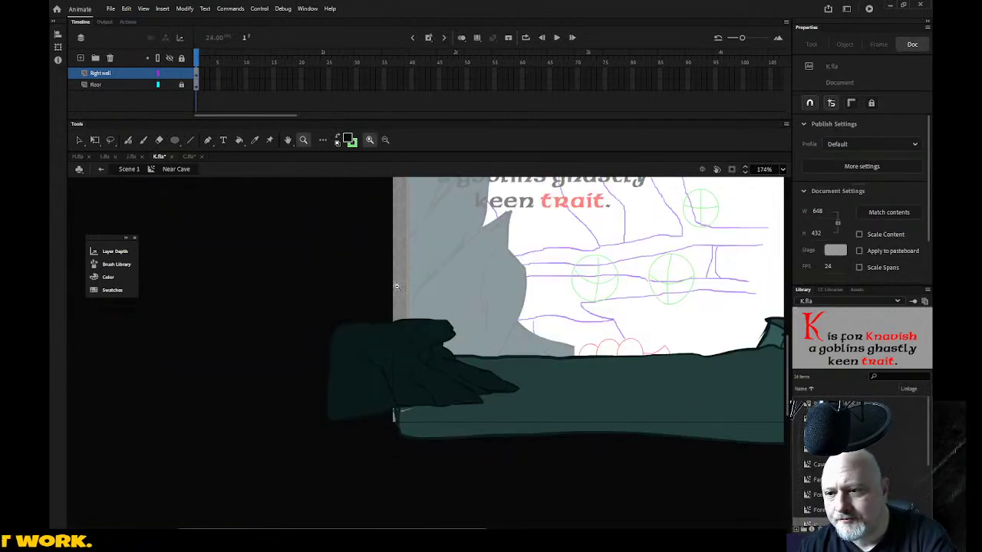
pyautogui.keyDown('alt'); pyautogui.click(485, 328); pyautogui.keyUp('alt')
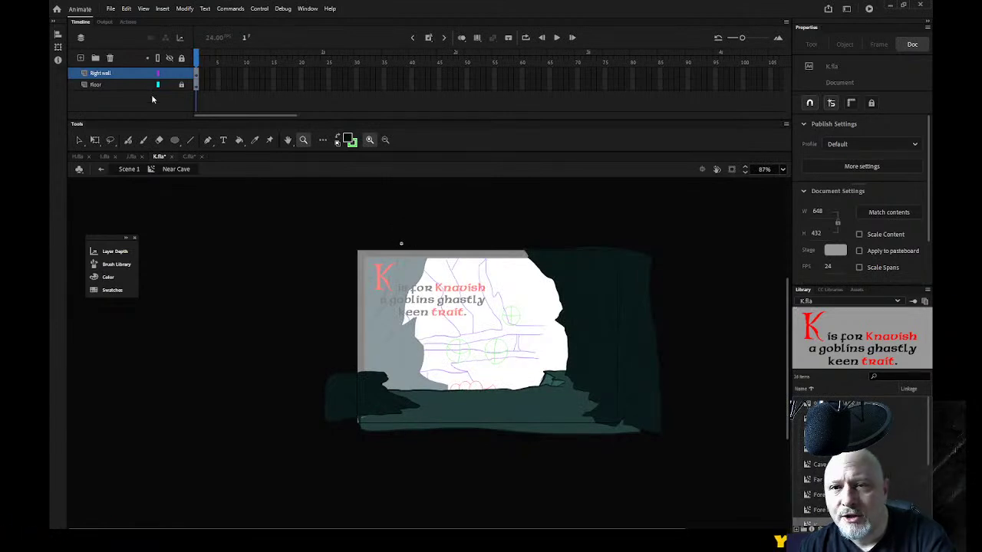
pyautogui.click(101, 168)
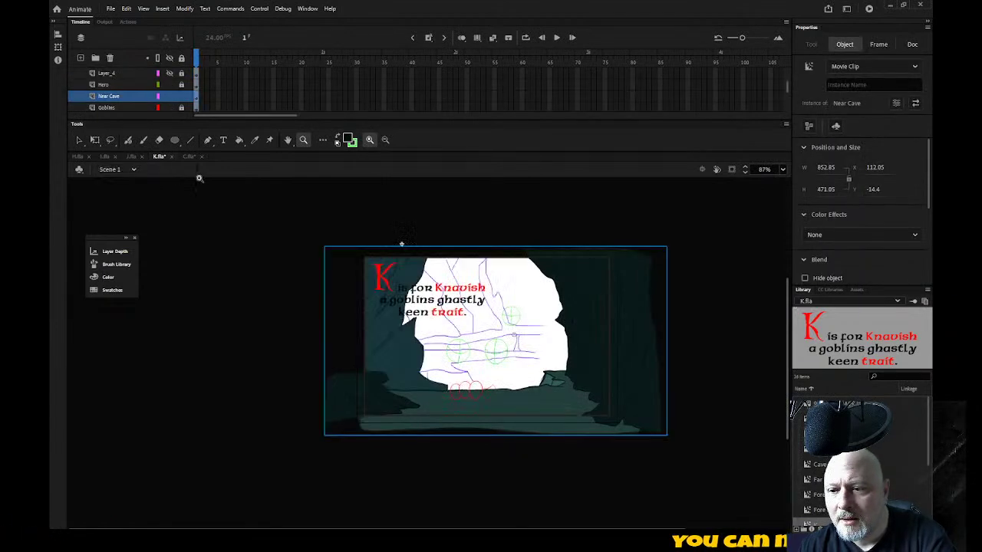
pyautogui.click(182, 61)
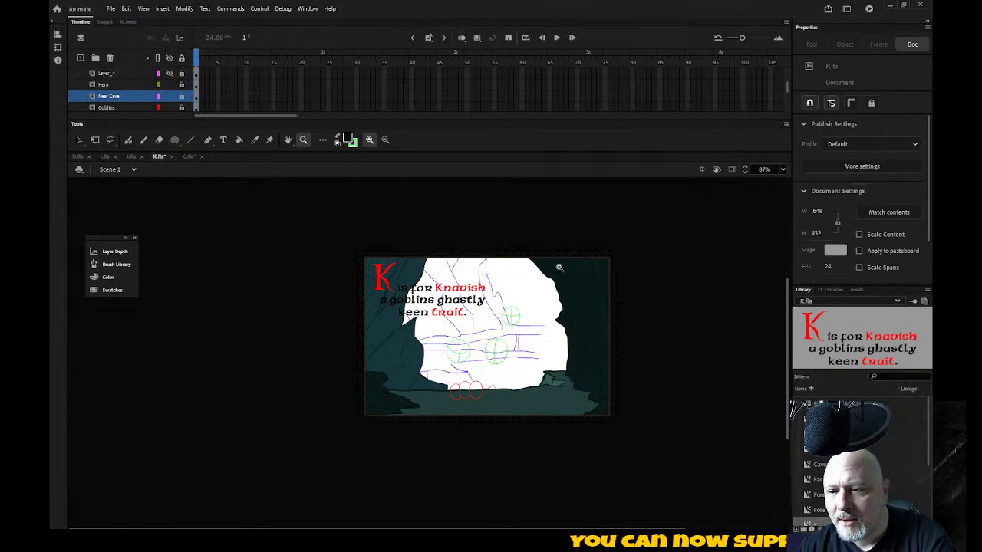
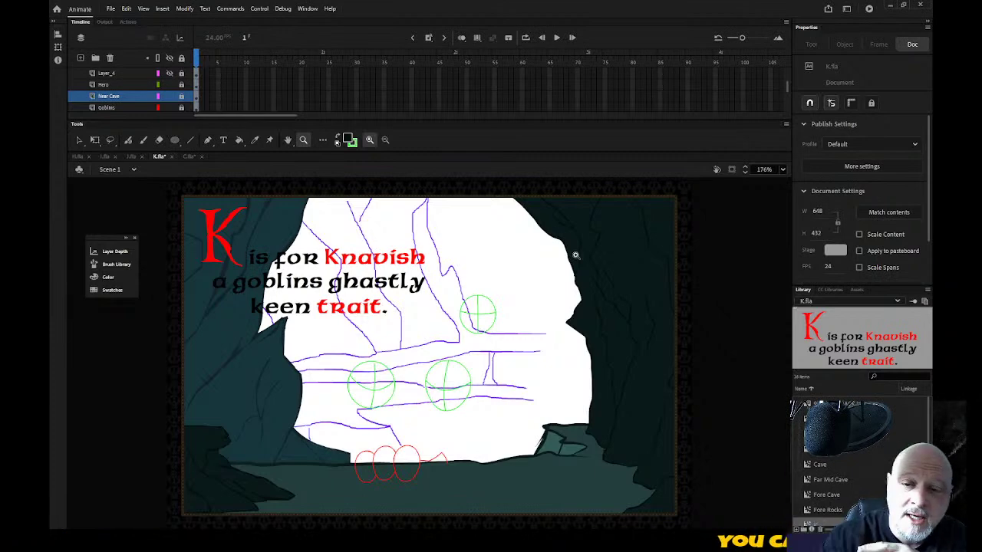
# Step: Unlock and select the red three-oval sketch and nudge it up until its tail end rests on the cave floor line
pyautogui.moveTo(350, 423); pyautogui.dragTo(494, 495)
pyautogui.click(181, 107)
pyautogui.hotkey('ctrl', 'a')
pyautogui.press('Up')
pyautogui.press('Up')
pyautogui.press('Up')
pyautogui.press('Up')
pyautogui.press('Up')
pyautogui.press('Up')
pyautogui.press('Up')
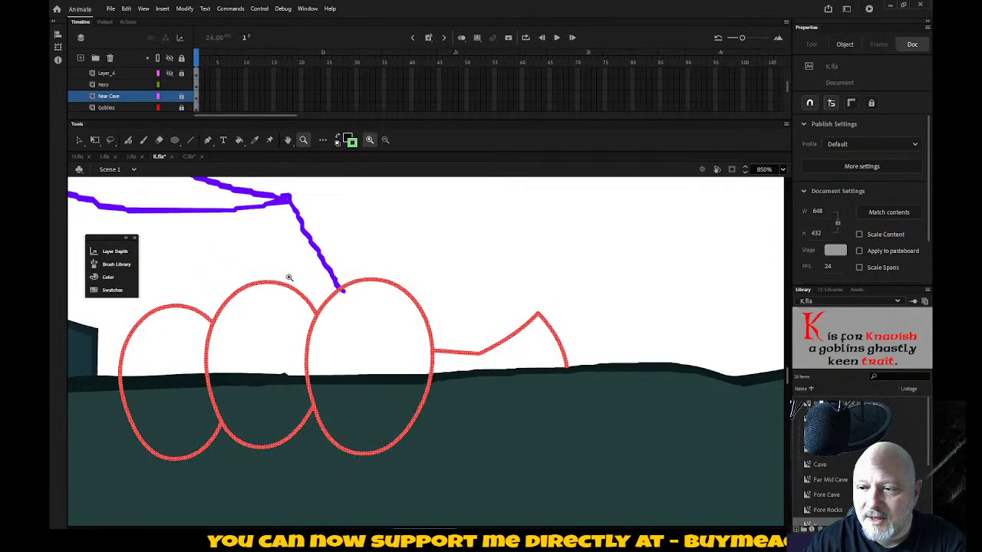
# Step: On the Hero layer, draw a straight green line from the red sketch's tail end to the nearest oval, closing the tail shape
pyautogui.click(190, 139)
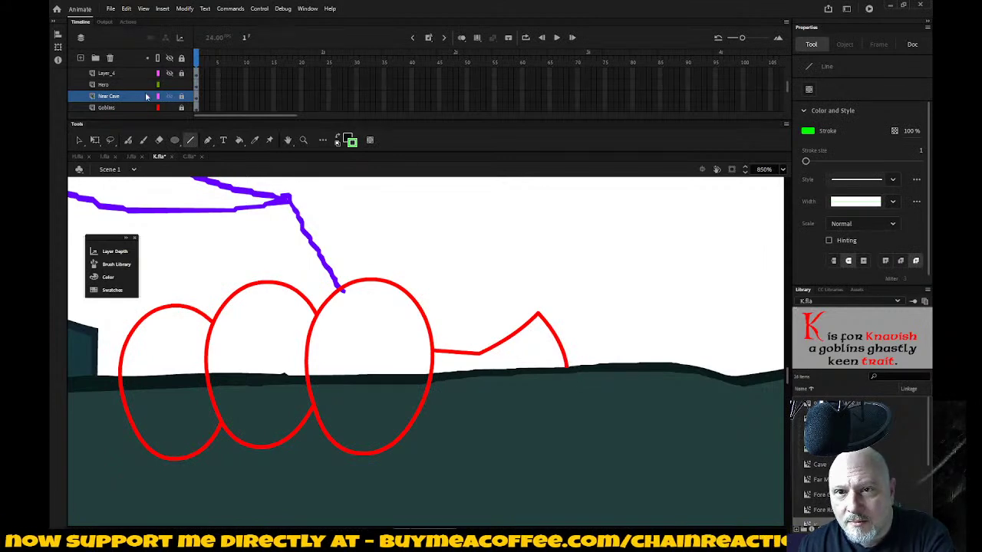
pyautogui.click(107, 84)
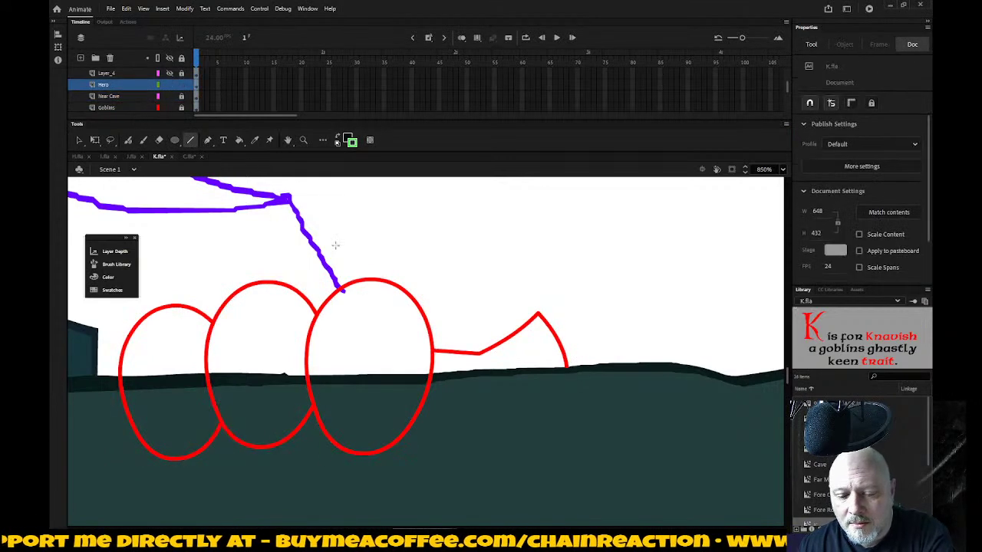
pyautogui.press('n')
pyautogui.moveTo(566, 367); pyautogui.dragTo(433, 376)
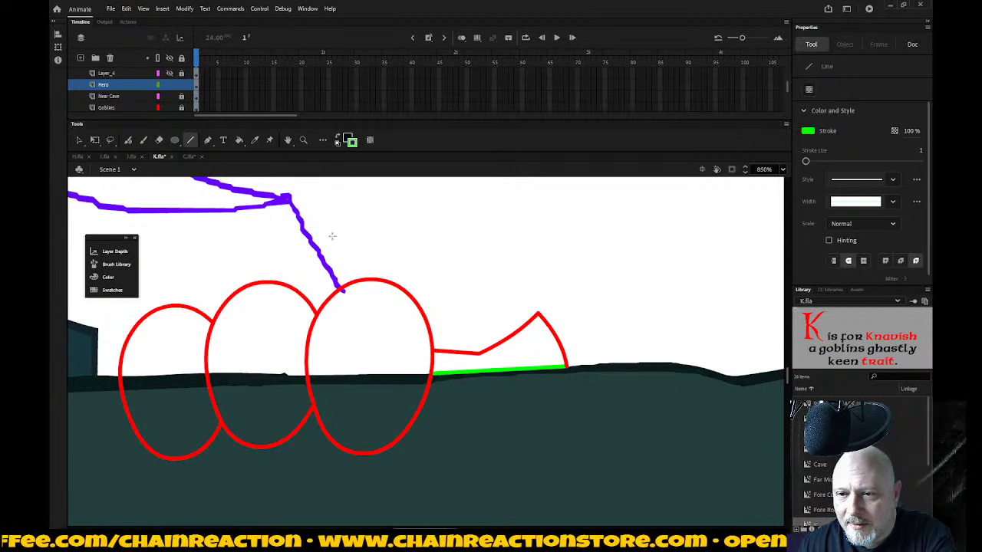
# Step: Fill the three ovals and the tail of the red sketch with mid grey #999999 using the Paint Bucket
pyautogui.click(347, 138)
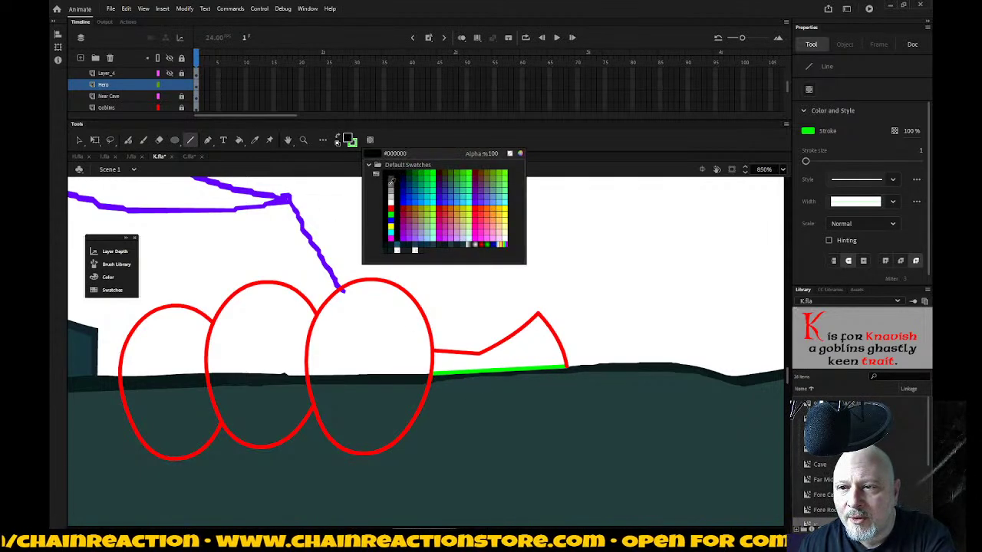
pyautogui.click(397, 185)
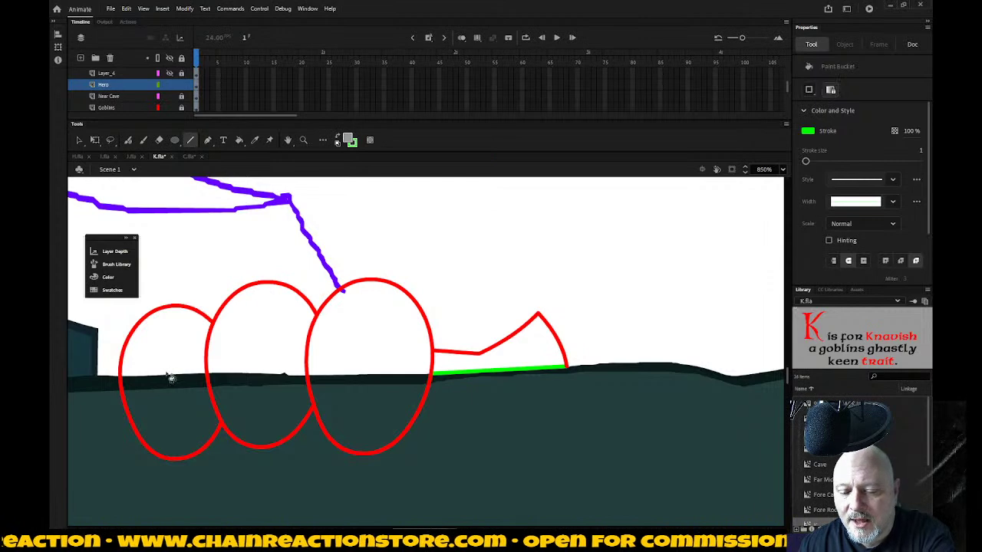
pyautogui.press('k')
pyautogui.click(171, 368)
pyautogui.click(235, 368)
pyautogui.click(378, 366)
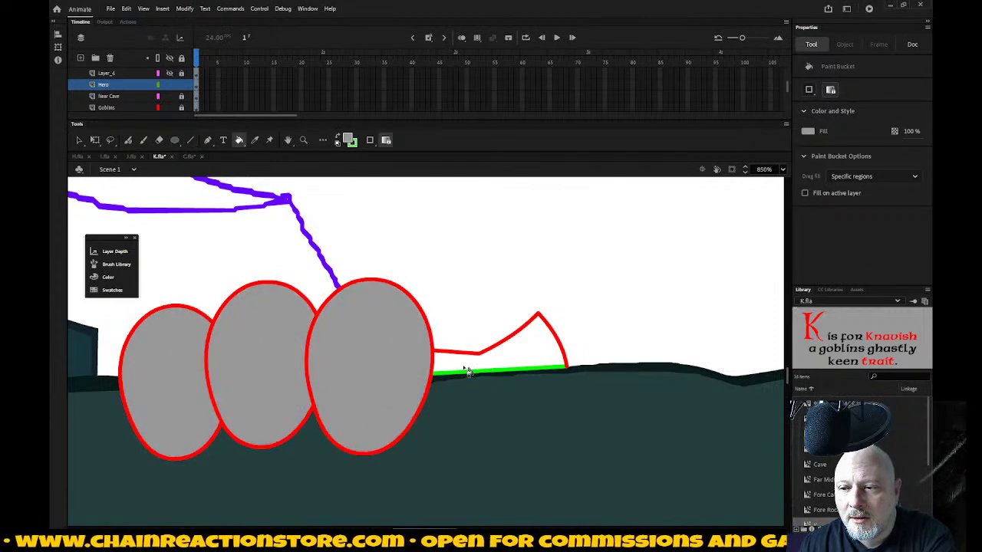
pyautogui.click(466, 369)
# Step: Fill the three ovals and the tail of the red sketch with light grey
pyautogui.click(347, 138)
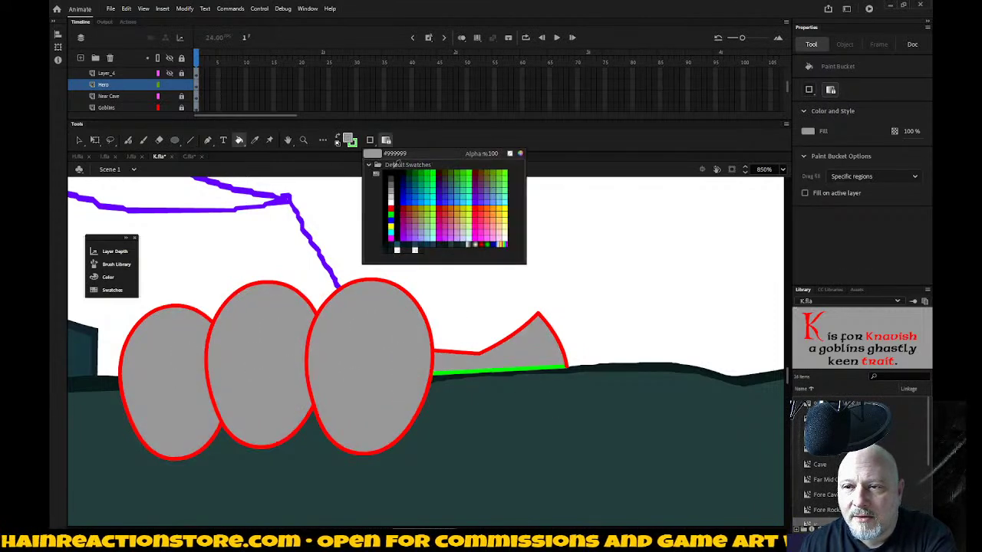
pyautogui.click(399, 188)
pyautogui.click(185, 354)
pyautogui.click(260, 362)
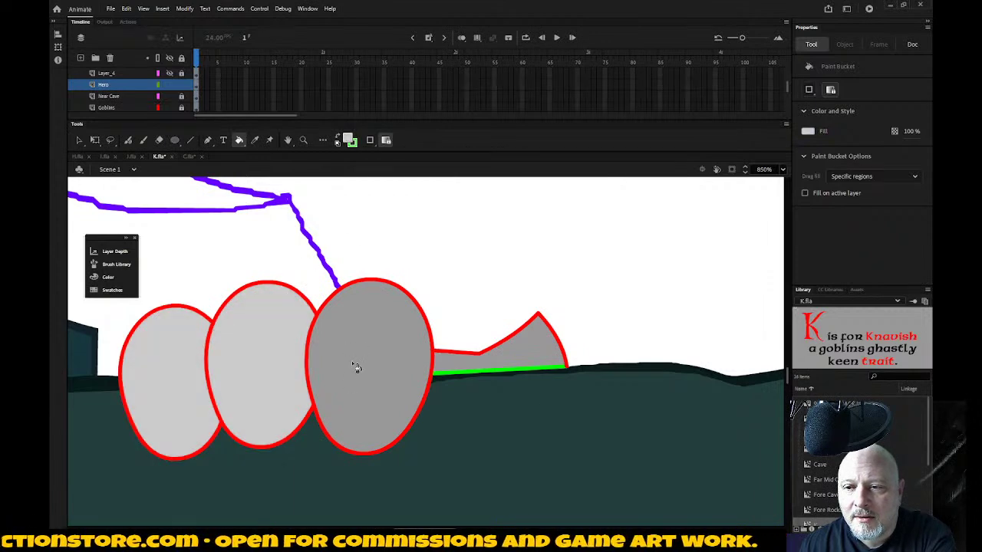
pyautogui.click(354, 363)
pyautogui.click(472, 363)
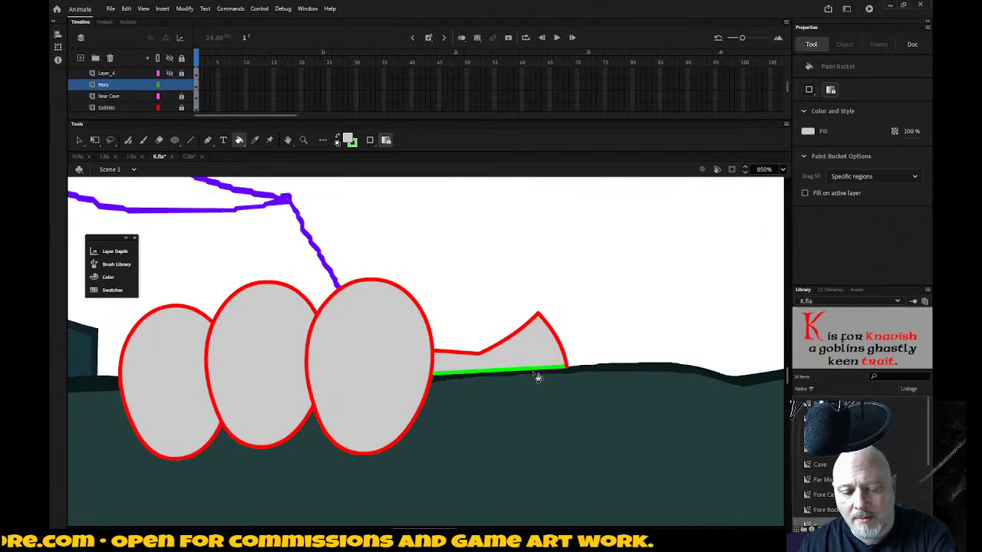
# Step: Unlock the Mid cave layer, nudge its cave wall artwork slightly to the left, and lock the layer again
pyautogui.press('z')
pyautogui.keyDown('alt'); pyautogui.click(436, 400); pyautogui.keyUp('alt')
pyautogui.keyDown('alt'); pyautogui.click(434, 395); pyautogui.keyUp('alt')
pyautogui.keyDown('alt'); pyautogui.click(435, 395); pyautogui.keyUp('alt')
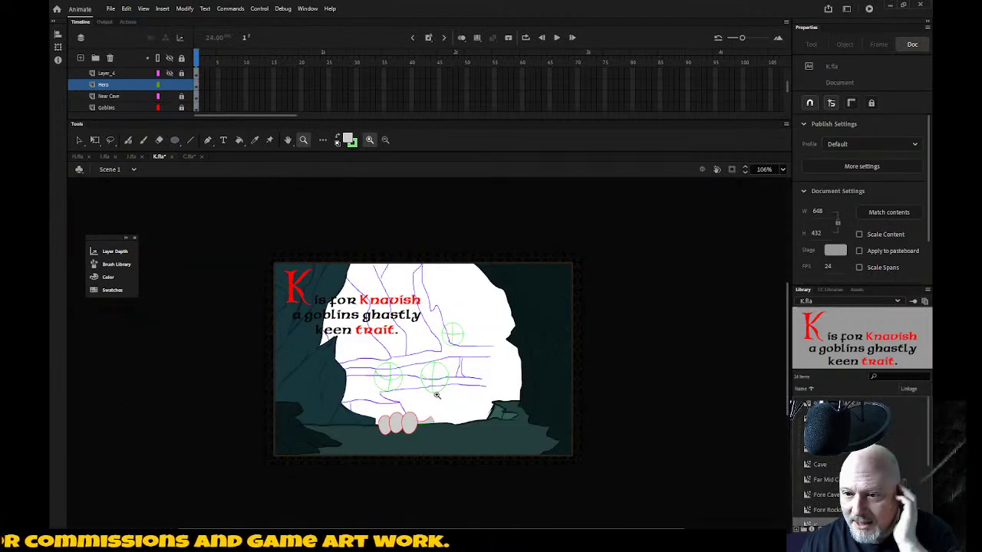
pyautogui.moveTo(257, 249); pyautogui.dragTo(590, 471)
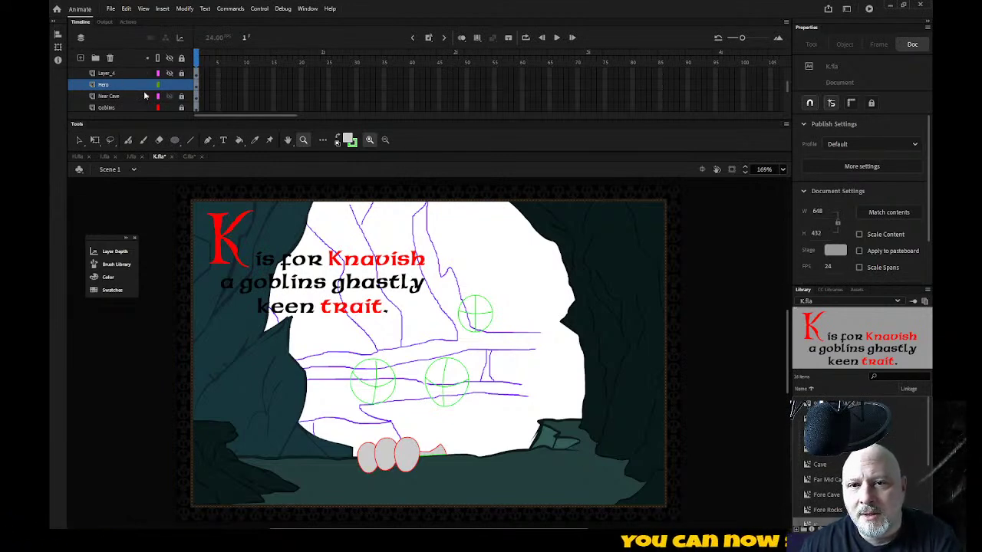
pyautogui.scroll(-2, 144, 95)
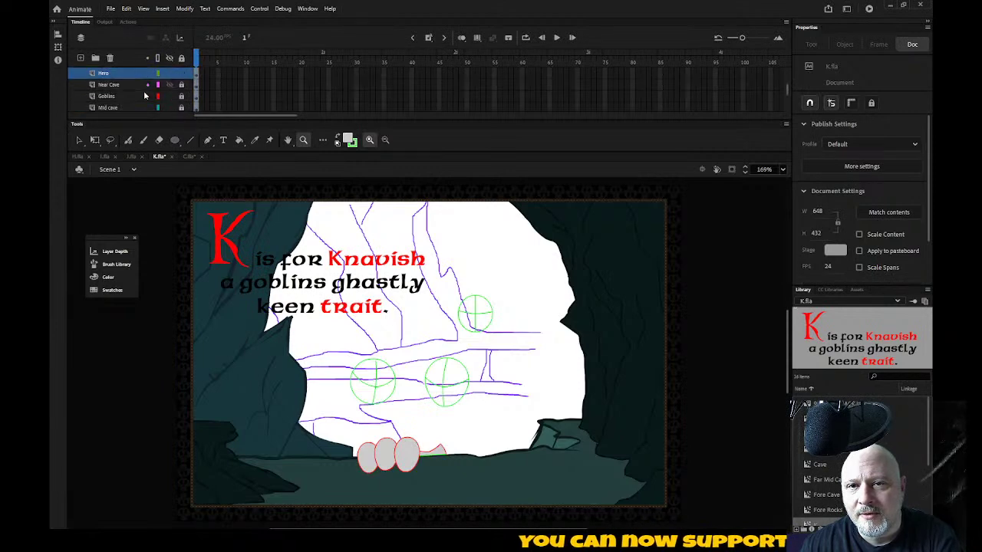
pyautogui.scroll(-2, 145, 95)
pyautogui.click(127, 109)
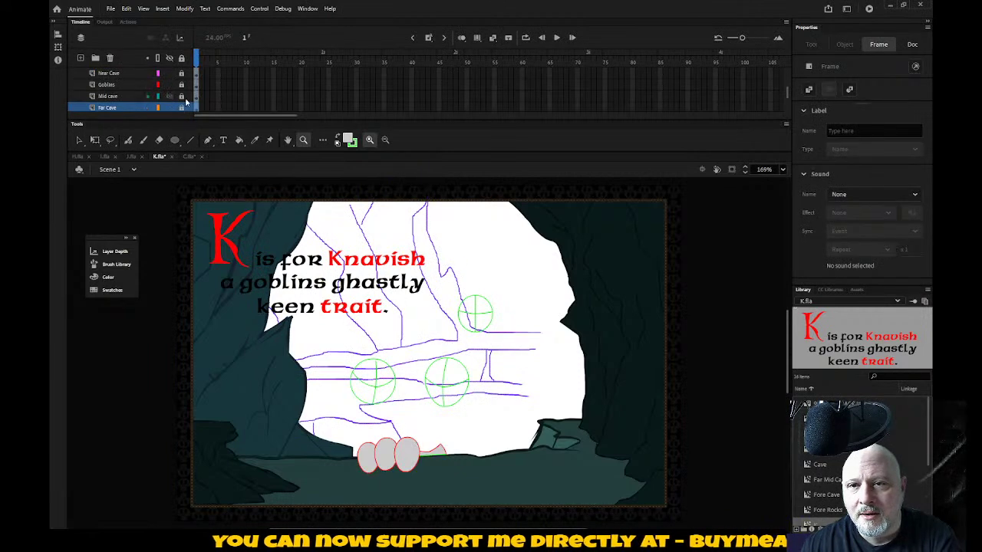
pyautogui.click(135, 97)
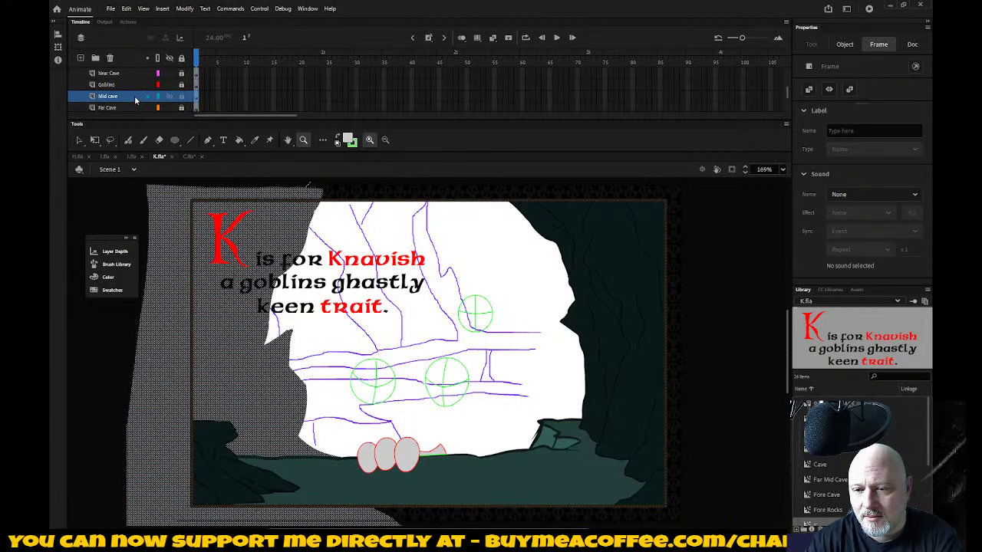
pyautogui.press('Left')
pyautogui.press('Left')
pyautogui.press('Left')
pyautogui.press('Left')
pyautogui.press('Left')
pyautogui.press('Left')
pyautogui.press('Left')
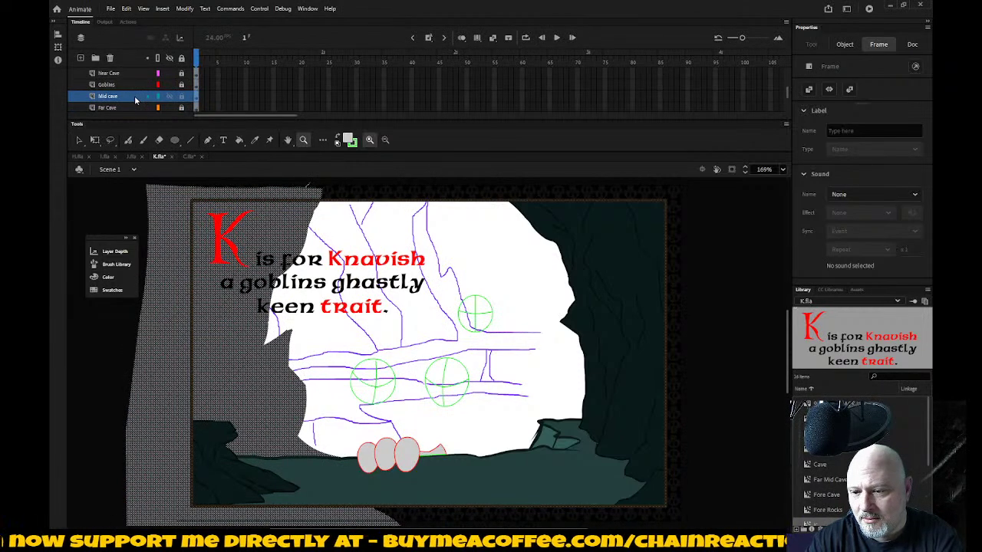
pyautogui.press('Left')
pyautogui.press('Left')
pyautogui.press('Right')
pyautogui.press('Right')
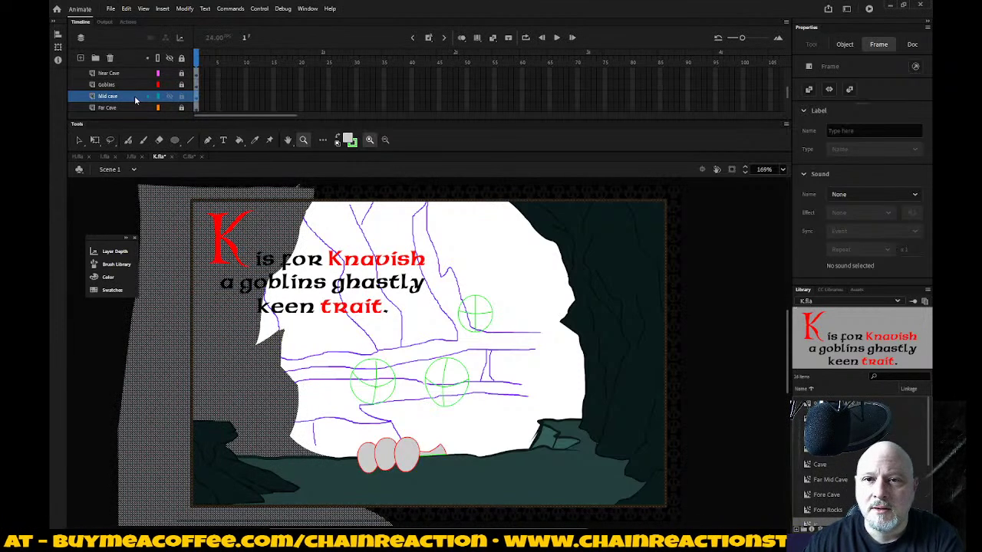
pyautogui.click(170, 58)
pyautogui.click(178, 55)
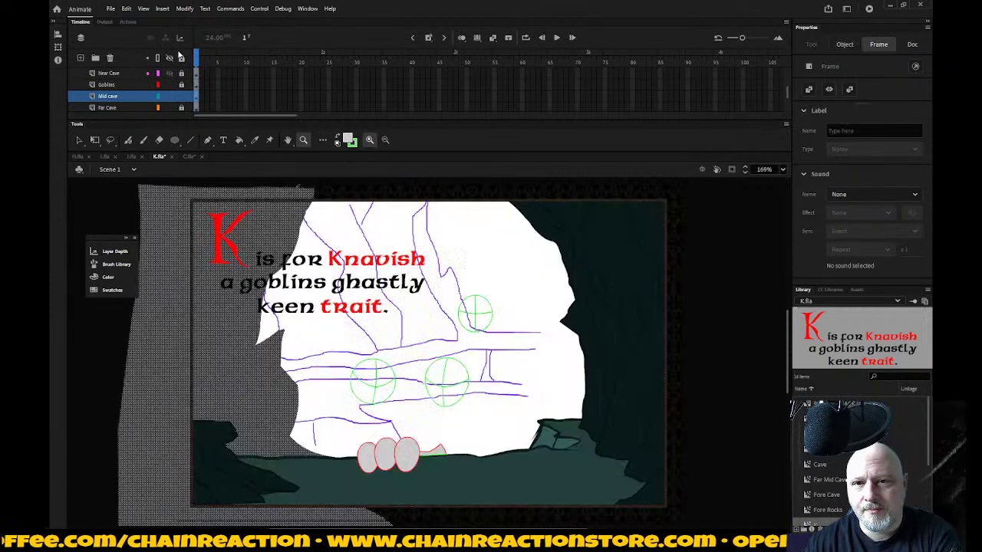
pyautogui.click(181, 96)
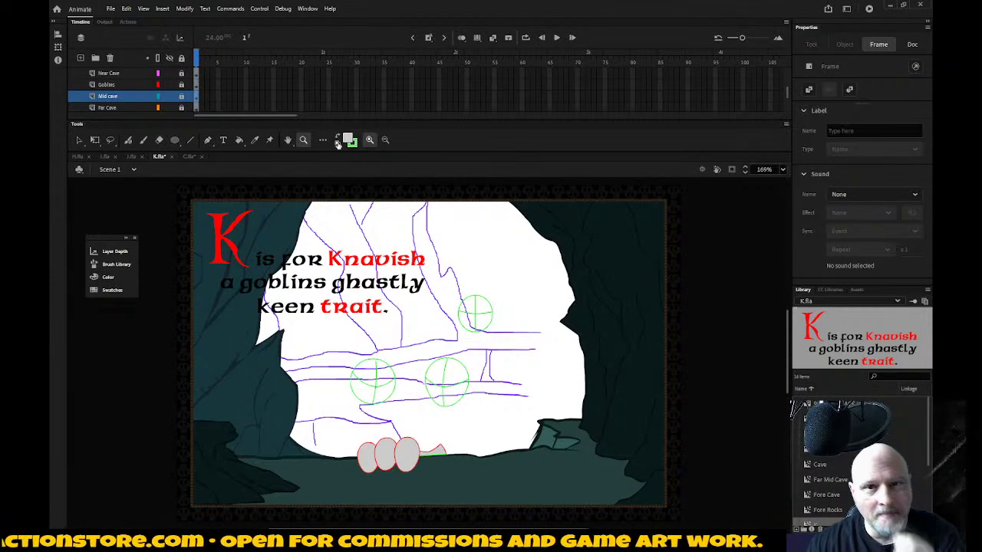
# Step: Unlock Near Cave, smooth the whole right wall shape inside its symbol, and return to the main scene
pyautogui.click(182, 72)
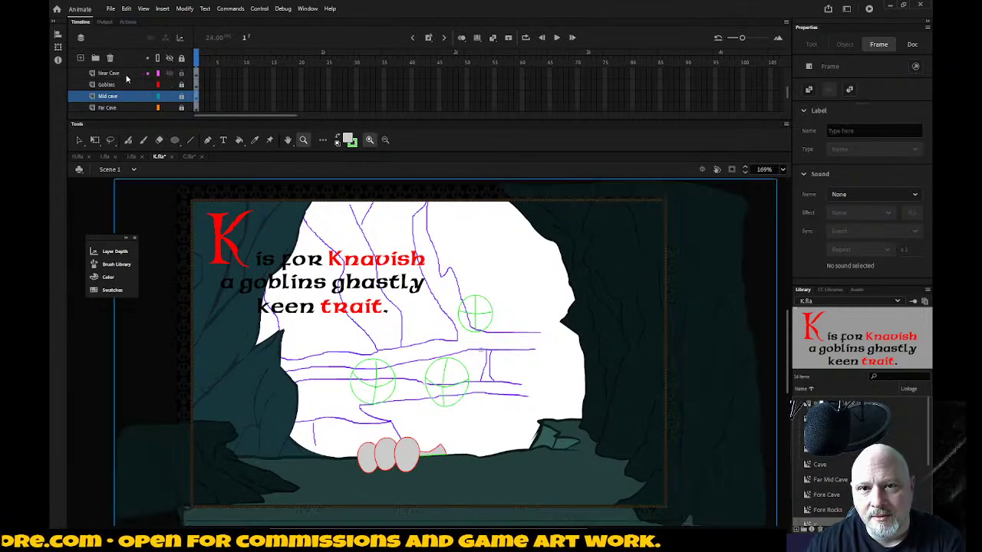
pyautogui.click(122, 73)
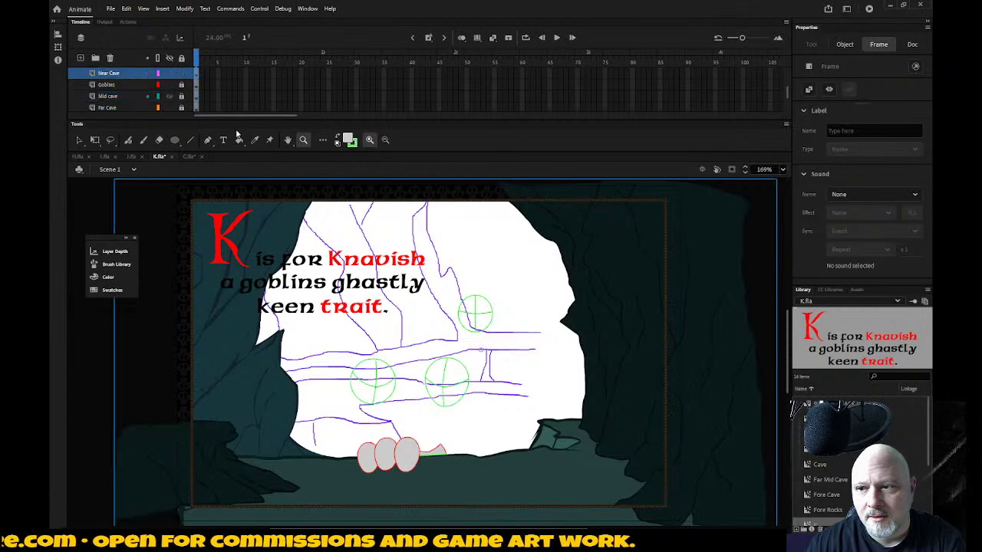
pyautogui.click(79, 139)
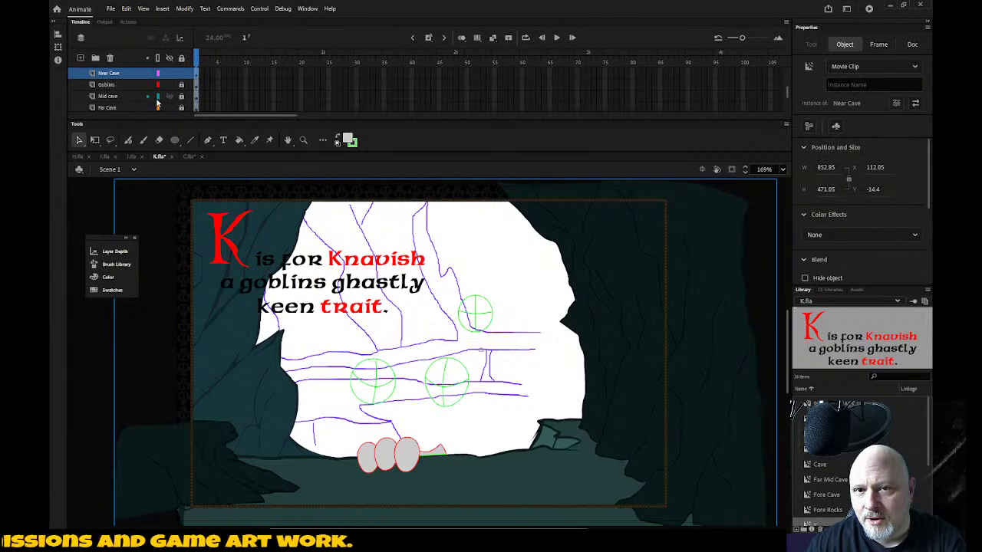
pyautogui.doubleClick(603, 269)
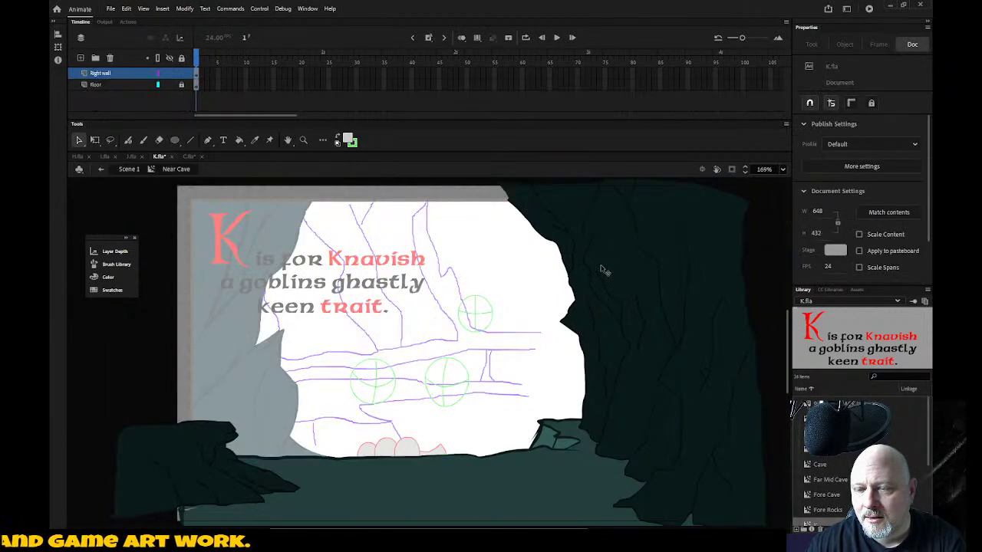
pyautogui.press('z')
pyautogui.keyDown('alt'); pyautogui.click(530, 284); pyautogui.keyUp('alt')
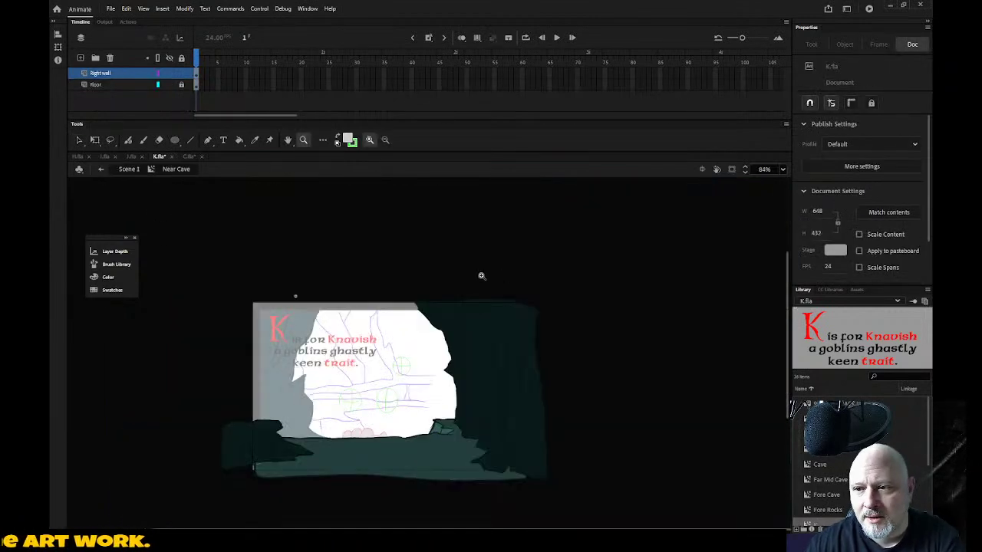
pyautogui.click(78, 140)
pyautogui.moveTo(457, 322); pyautogui.dragTo(664, 521)
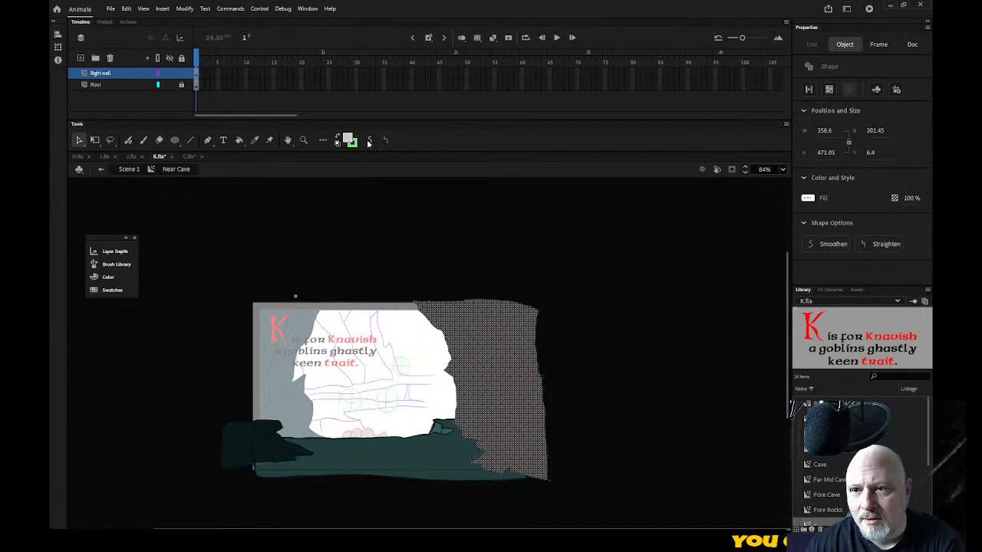
pyautogui.click(411, 250)
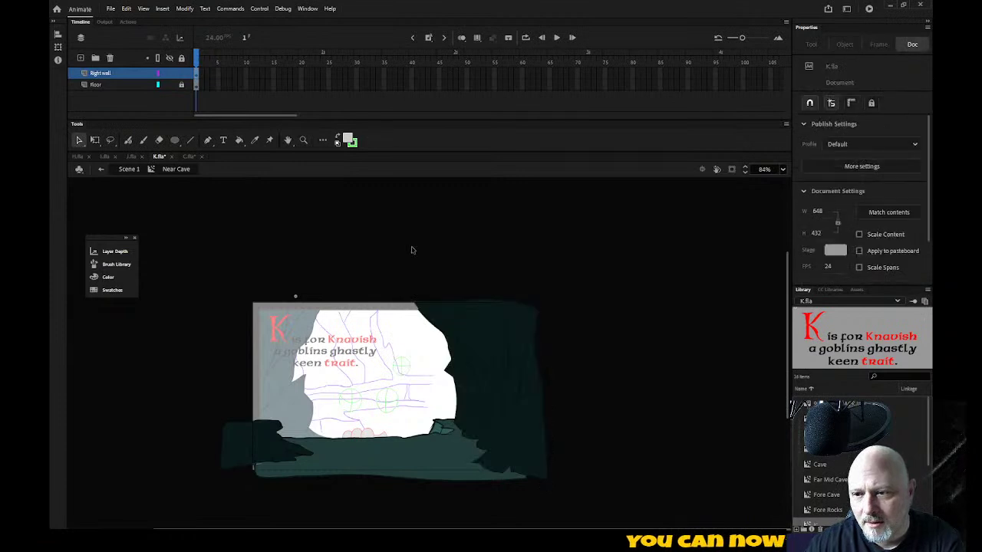
pyautogui.click(101, 170)
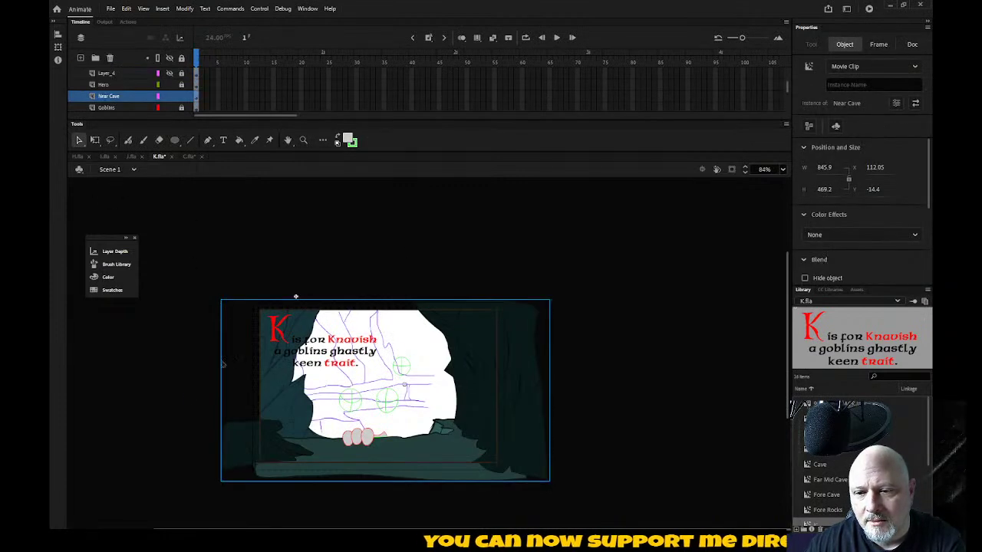
# Step: Smooth the left rock shape inside the Near Cave symbol, then return to the main scene and lock the Near Cave layer
pyautogui.doubleClick(226, 437)
pyautogui.moveTo(185, 393); pyautogui.dragTo(335, 492)
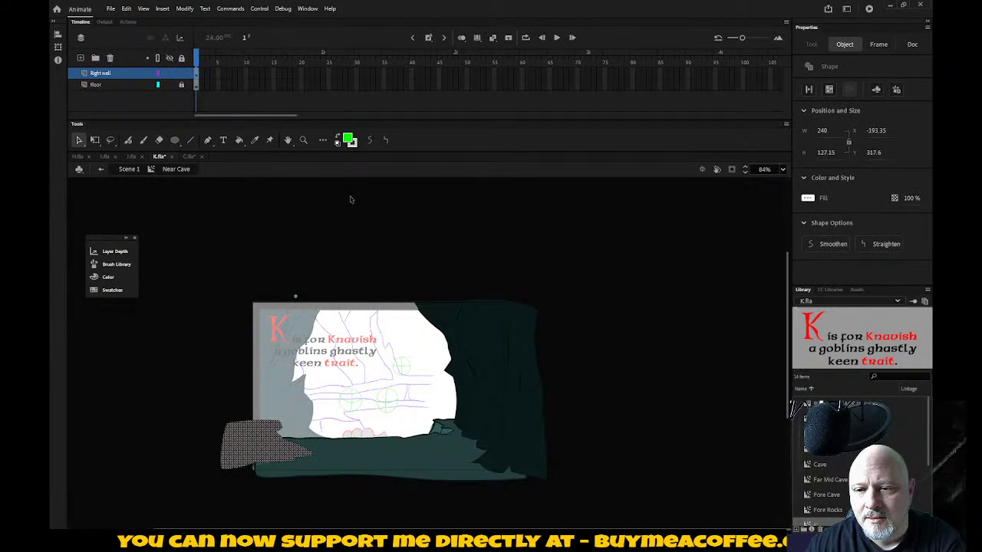
pyautogui.click(323, 249)
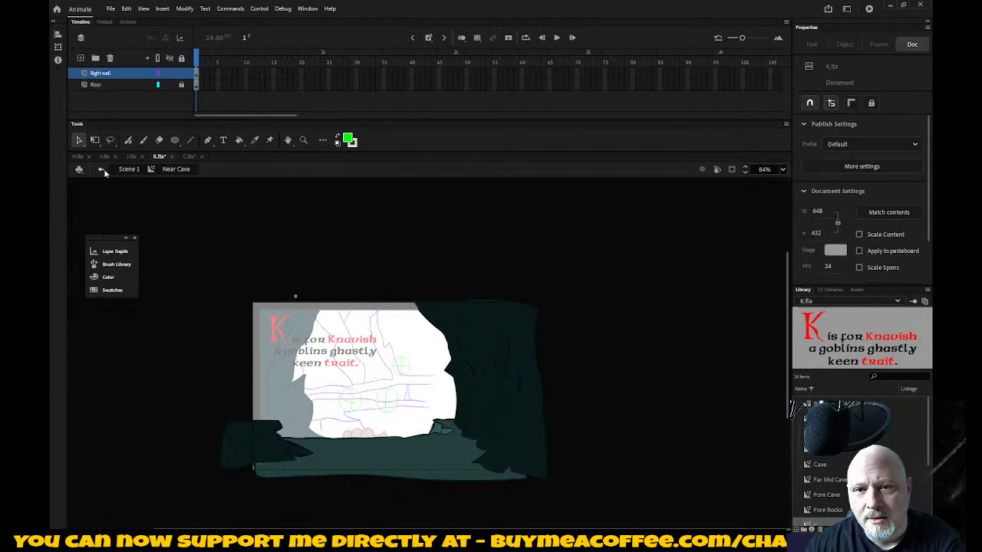
pyautogui.click(101, 168)
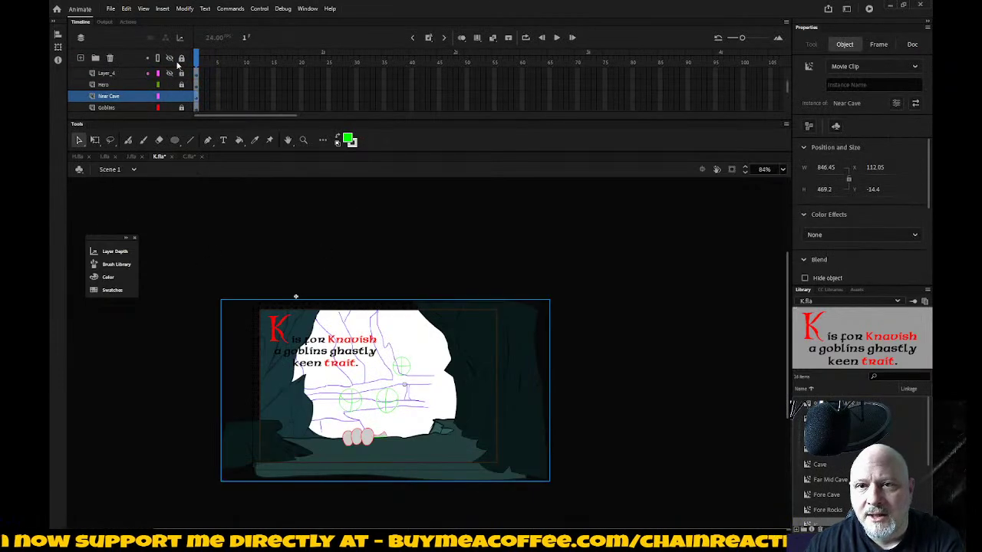
pyautogui.click(336, 209)
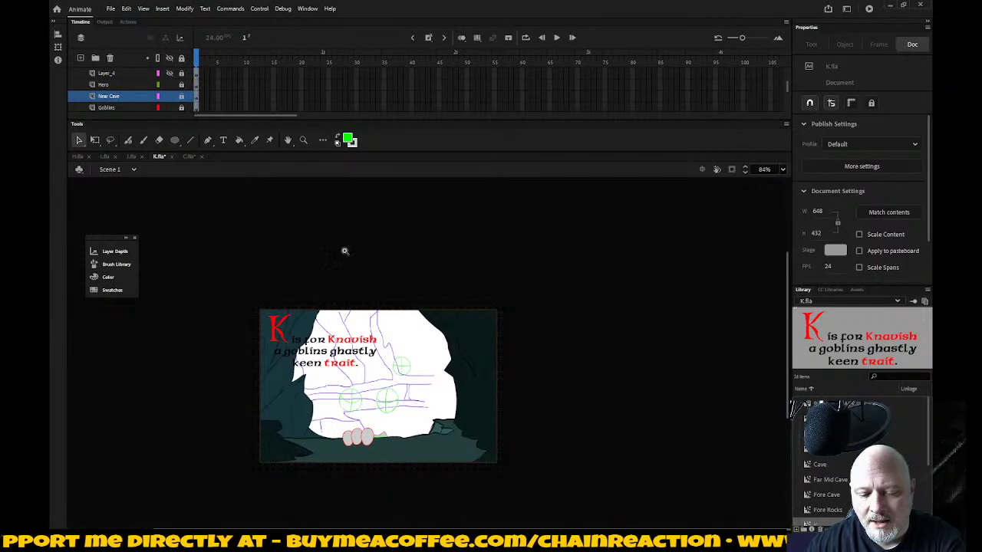
pyautogui.press('z')
pyautogui.moveTo(235, 290); pyautogui.dragTo(538, 483)
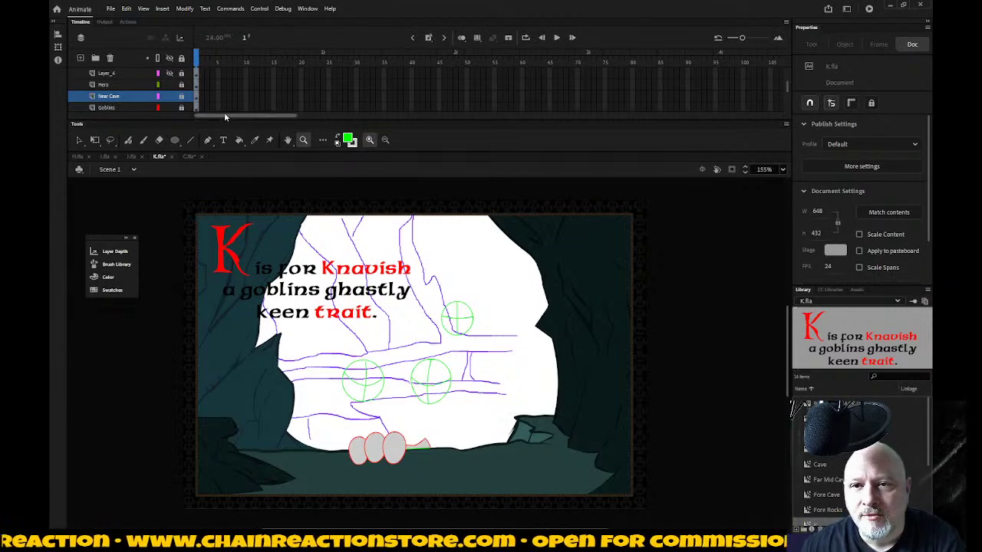
# Step: Unlock Near Cave, open its symbol, lock the Right wall layer and smooth all artwork on the Floor layer
pyautogui.click(182, 96)
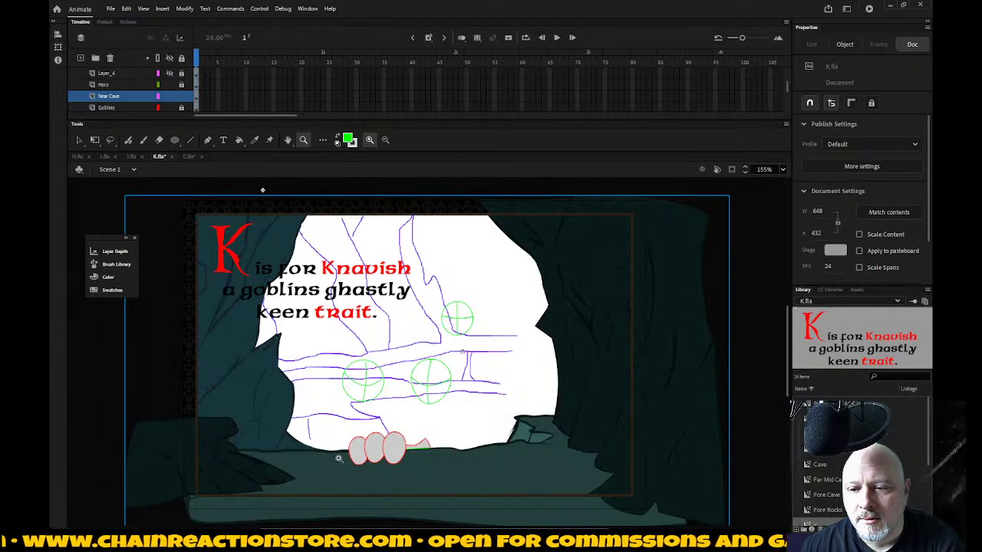
pyautogui.click(78, 140)
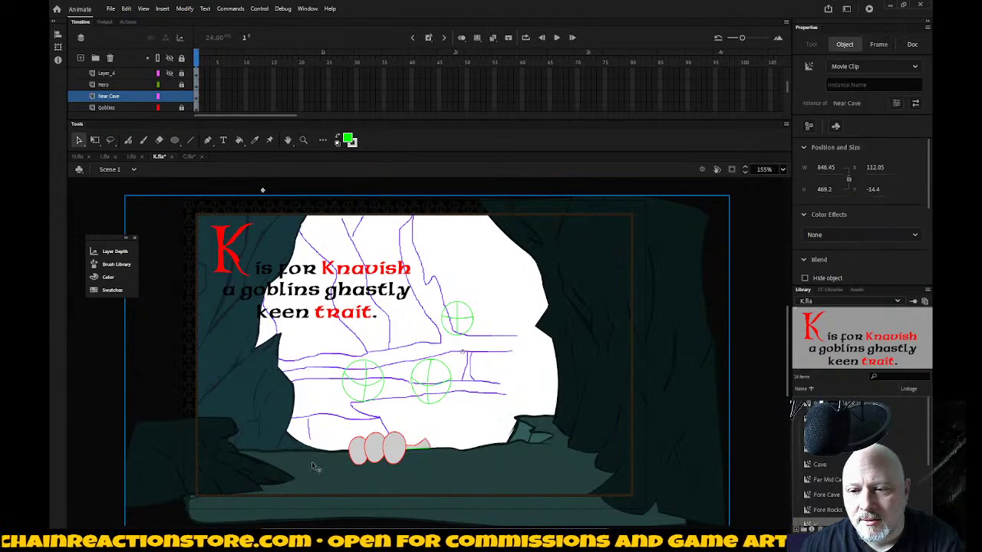
pyautogui.doubleClick(162, 480)
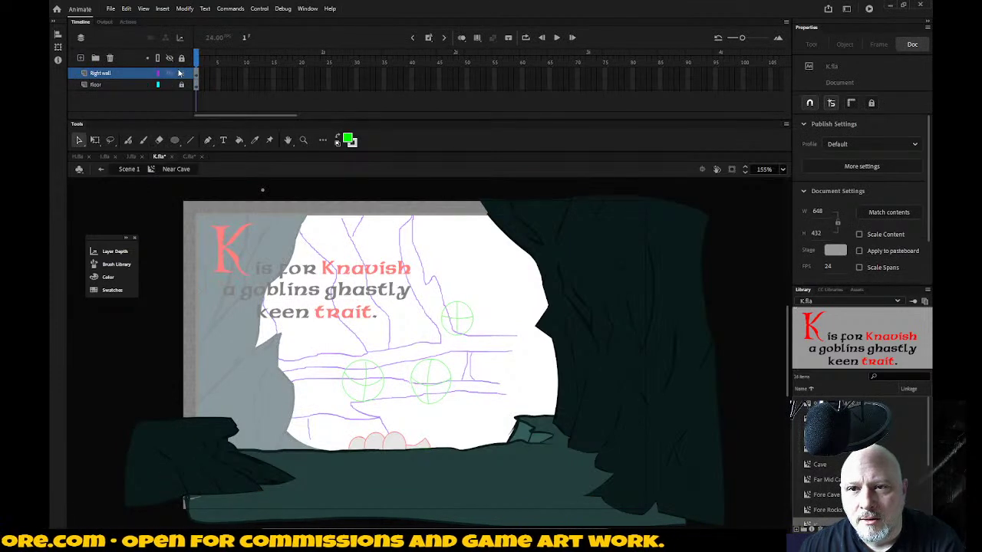
pyautogui.click(127, 85)
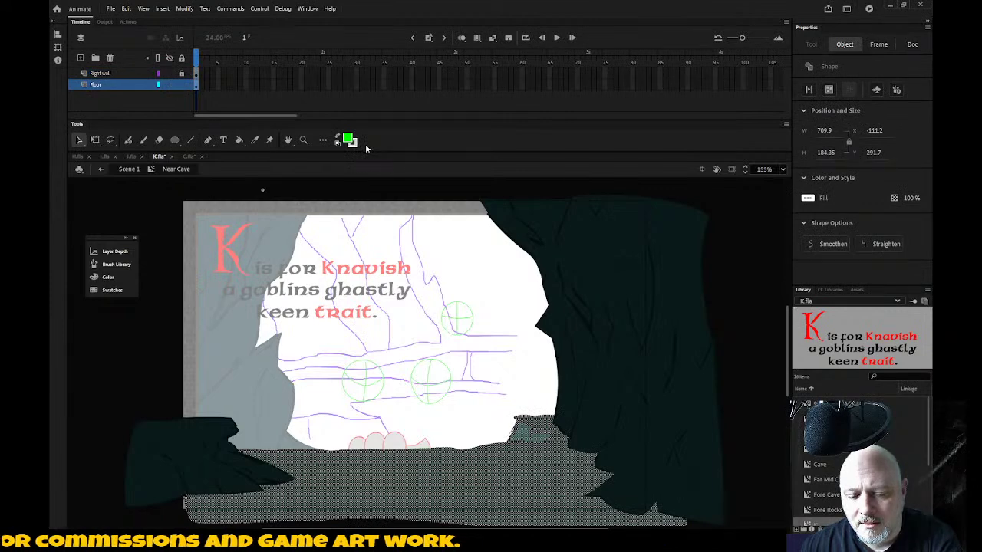
pyautogui.click(753, 318)
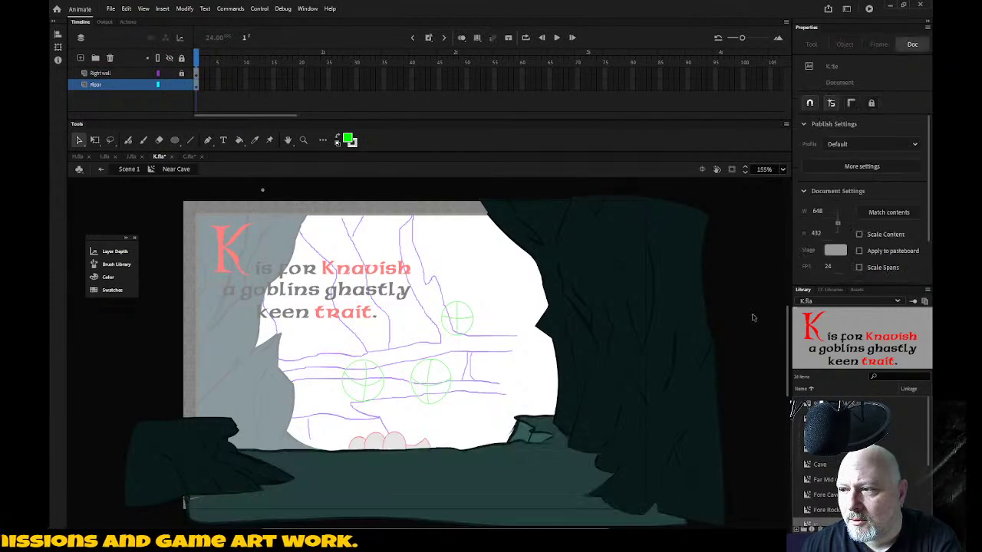
pyautogui.click(105, 90)
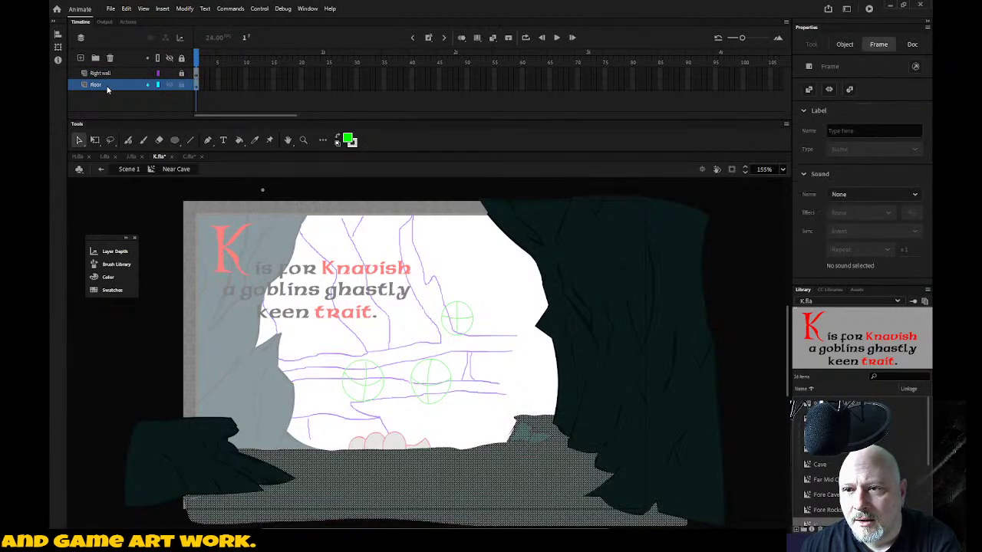
pyautogui.click(829, 247)
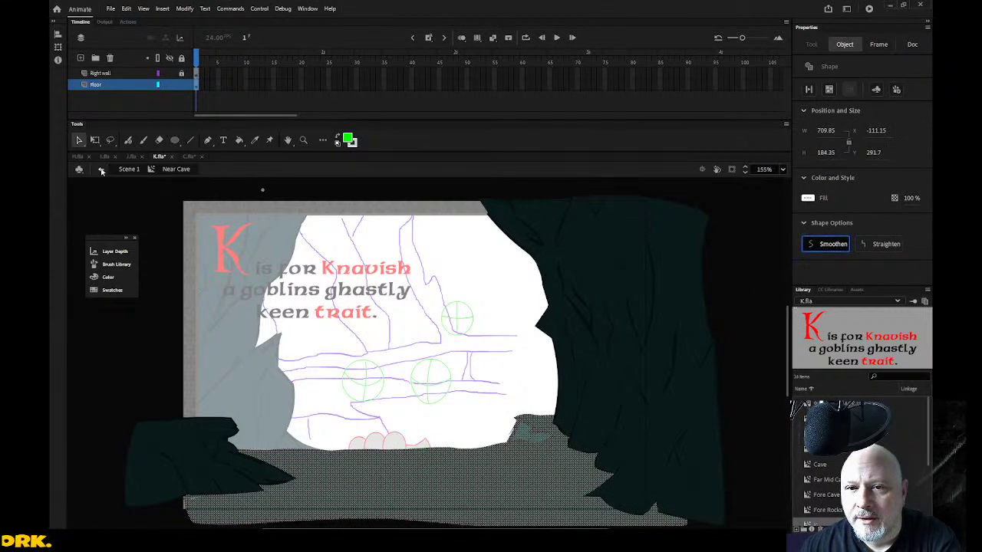
# Step: Return to the main scene and lock the Near Cave layer
pyautogui.click(103, 169)
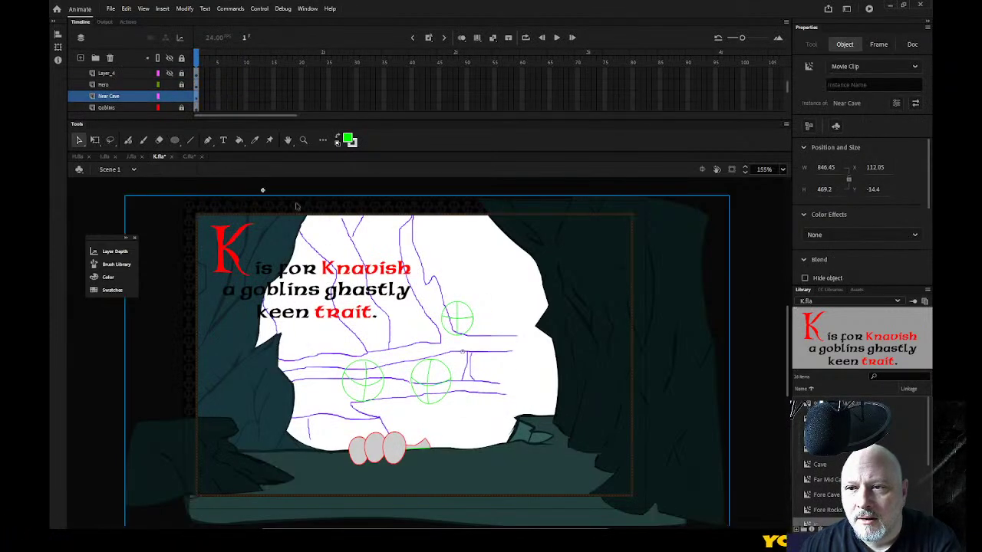
pyautogui.click(186, 99)
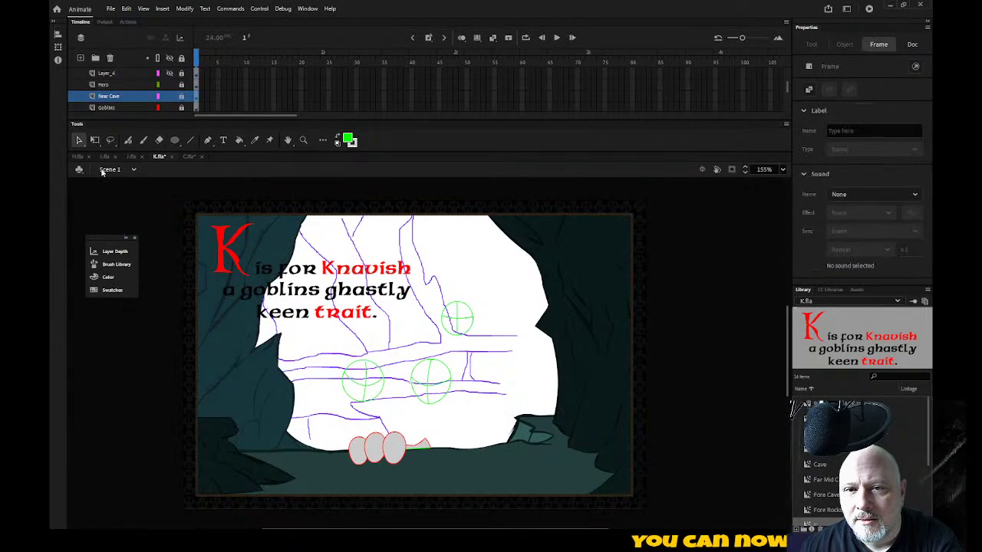
# Step: Unlock the Far Cave layer and shift its purple background sketch to the right
pyautogui.click(783, 169)
pyautogui.click(797, 187)
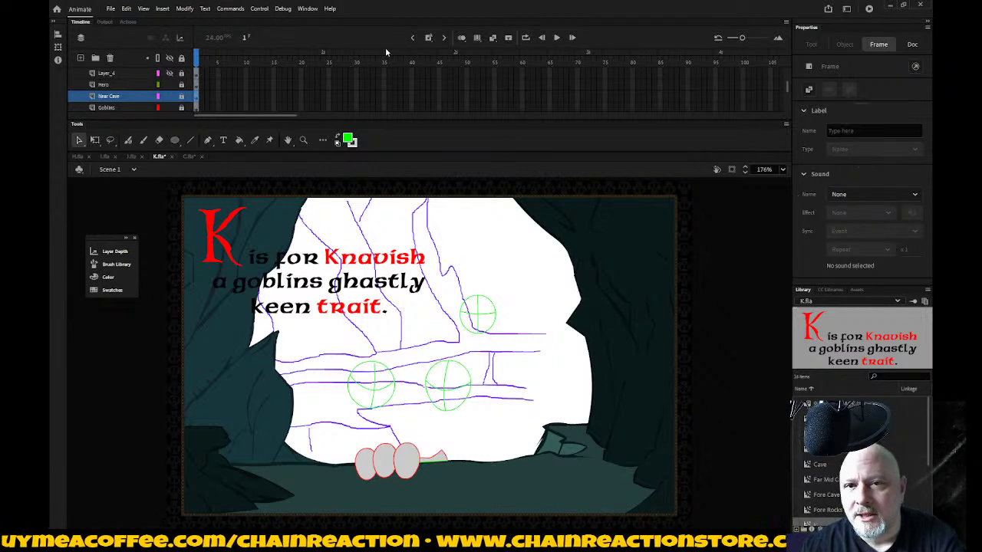
pyautogui.scroll(1, 163, 91)
pyautogui.scroll(-3, 163, 90)
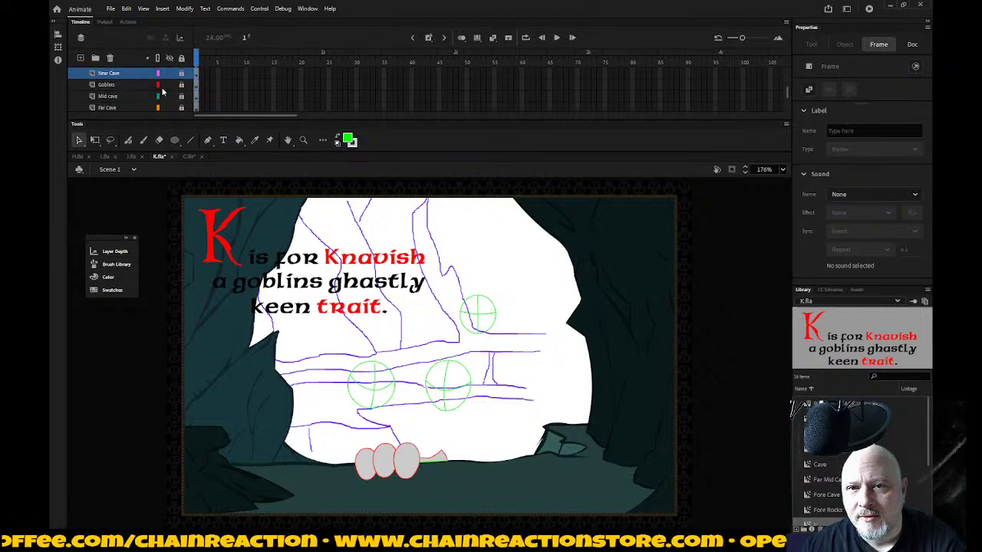
pyautogui.click(139, 109)
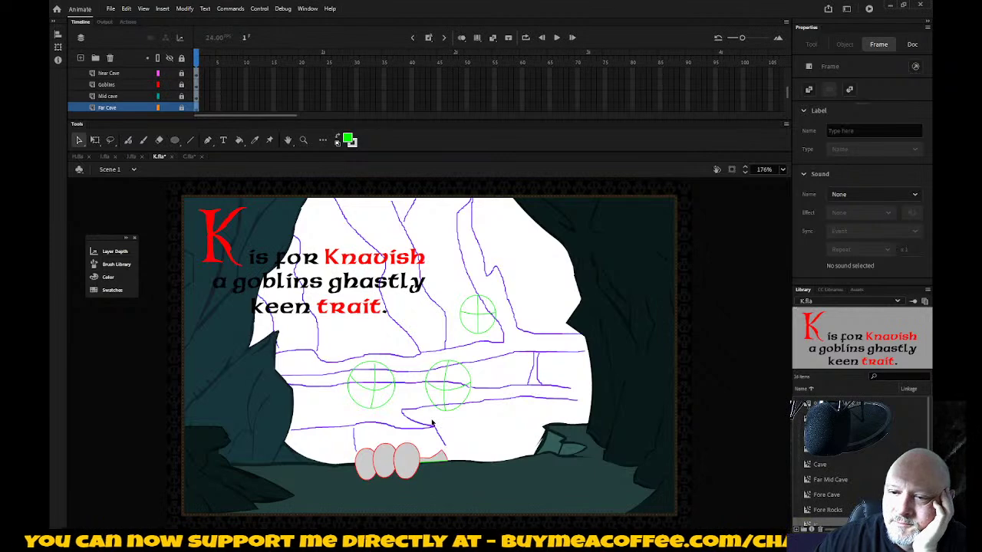
# Step: Delete the lowest ledge outline and the short leftover line beneath it from the Far Cave sketch
pyautogui.click(333, 419)
pyautogui.click(335, 430)
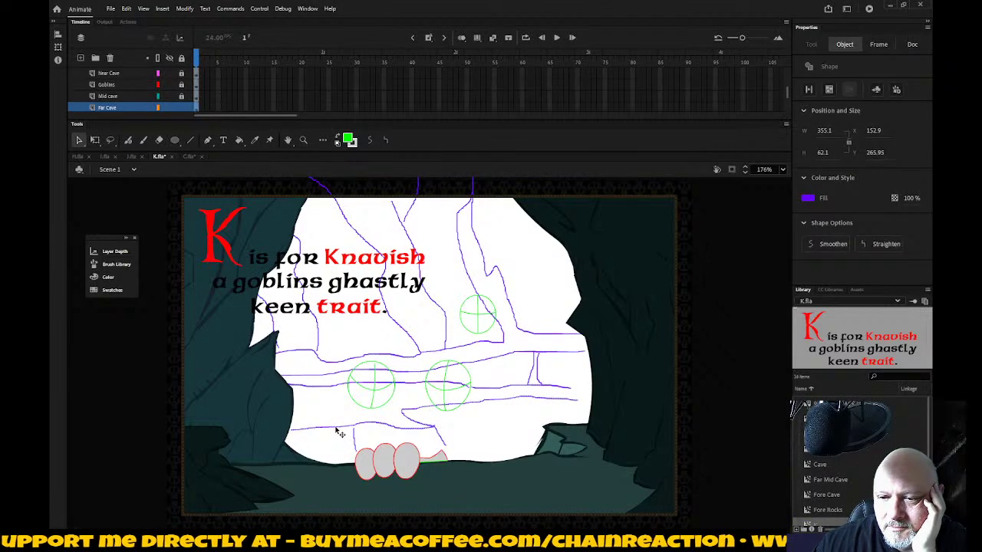
pyautogui.press('Delete')
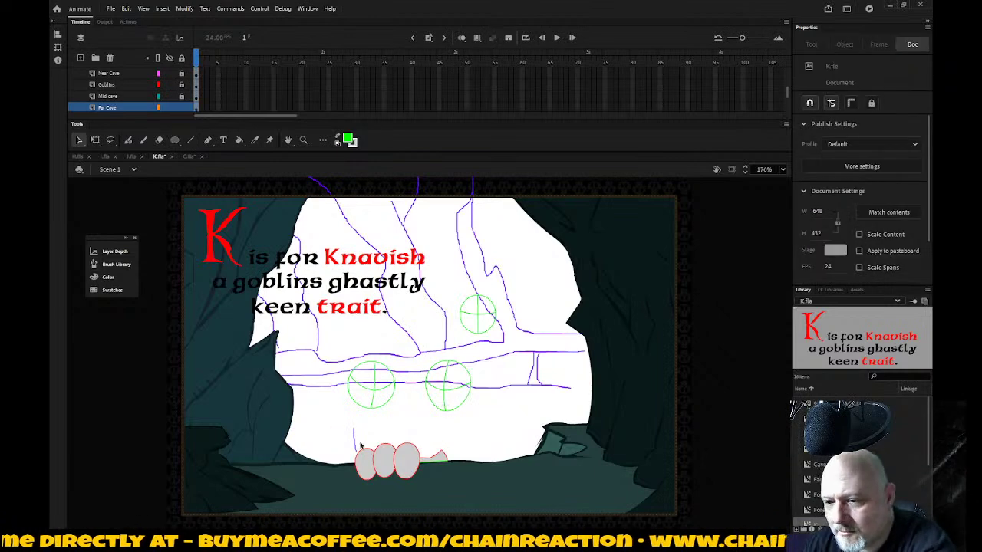
pyautogui.click(354, 442)
pyautogui.click(349, 337)
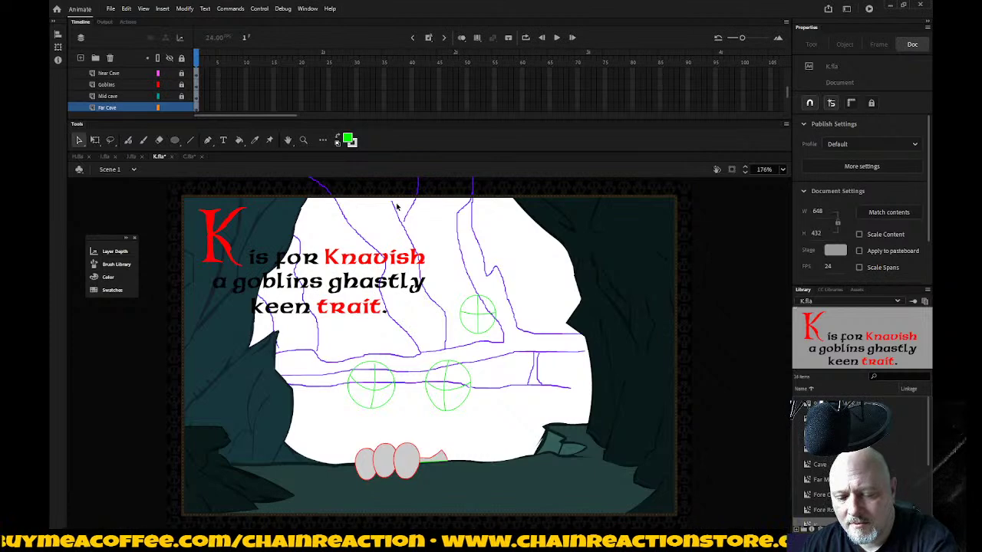
# Step: Using the Classic Brush in purple, draw a new jagged lower ledge line across the full width of the Far Cave layer
pyautogui.press('b')
pyautogui.click(349, 139)
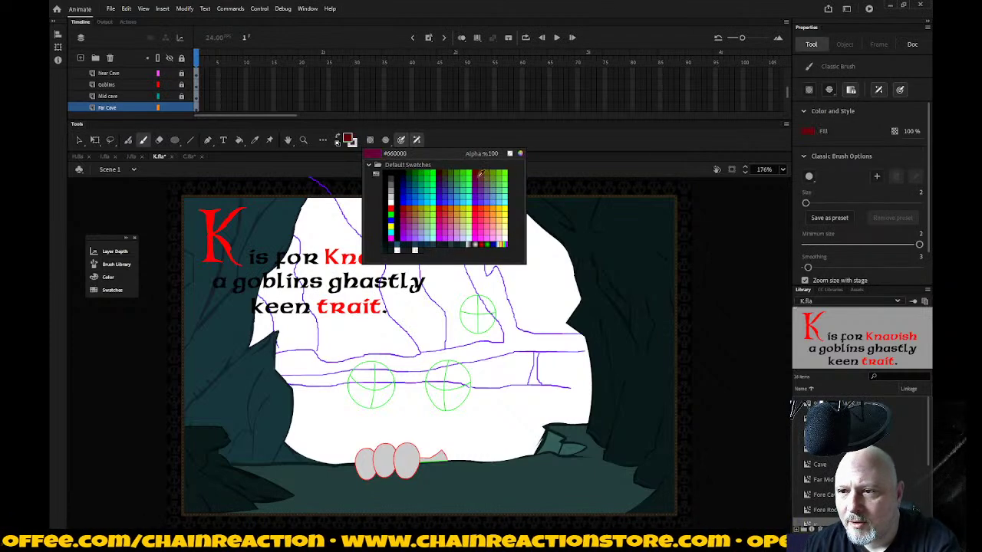
pyautogui.click(480, 197)
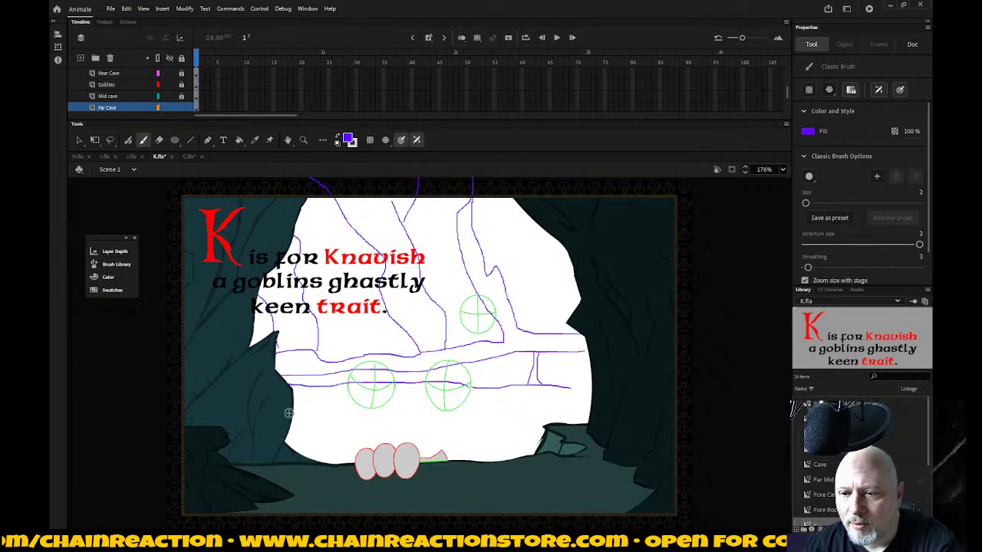
pyautogui.moveTo(206, 417); pyautogui.dragTo(227, 415)
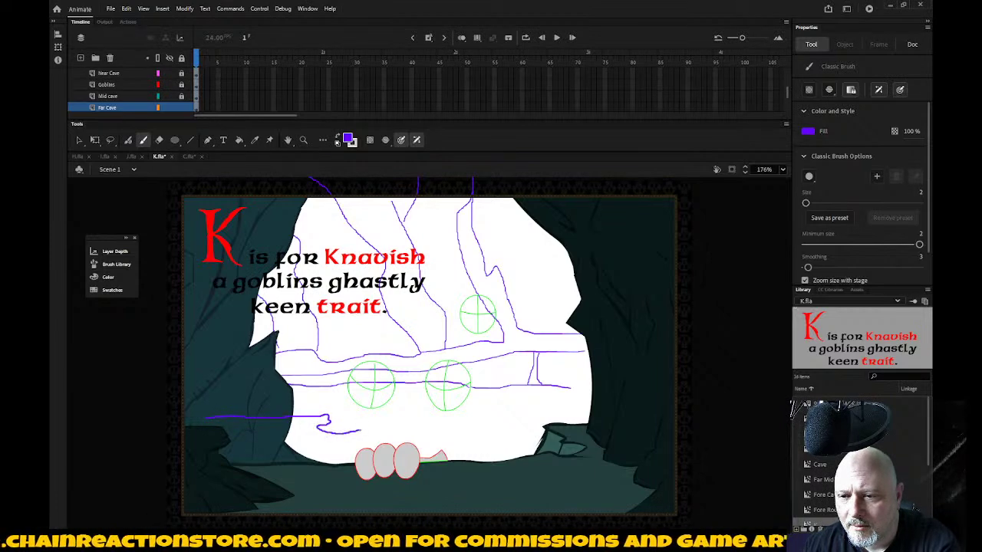
pyautogui.moveTo(384, 429); pyautogui.dragTo(454, 426)
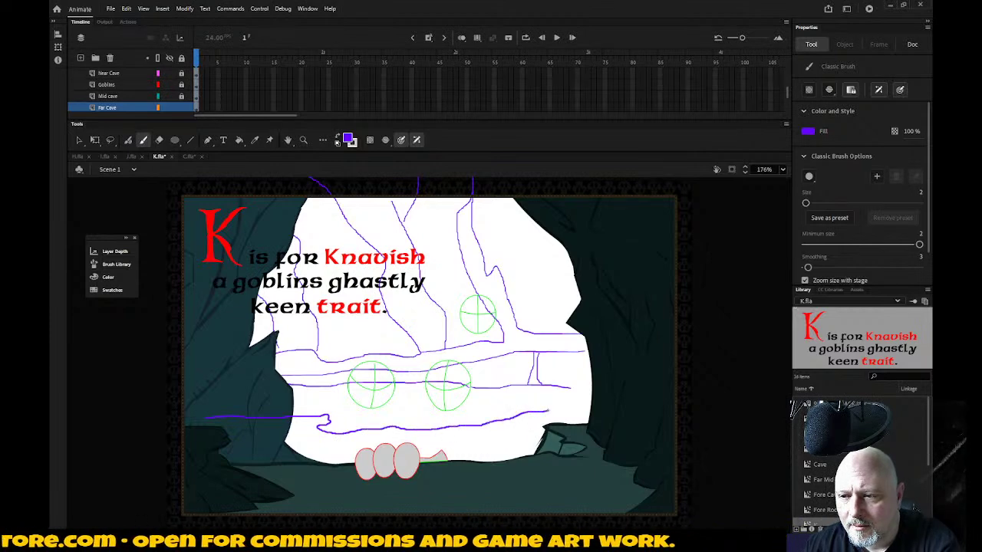
pyautogui.moveTo(560, 403); pyautogui.dragTo(697, 387)
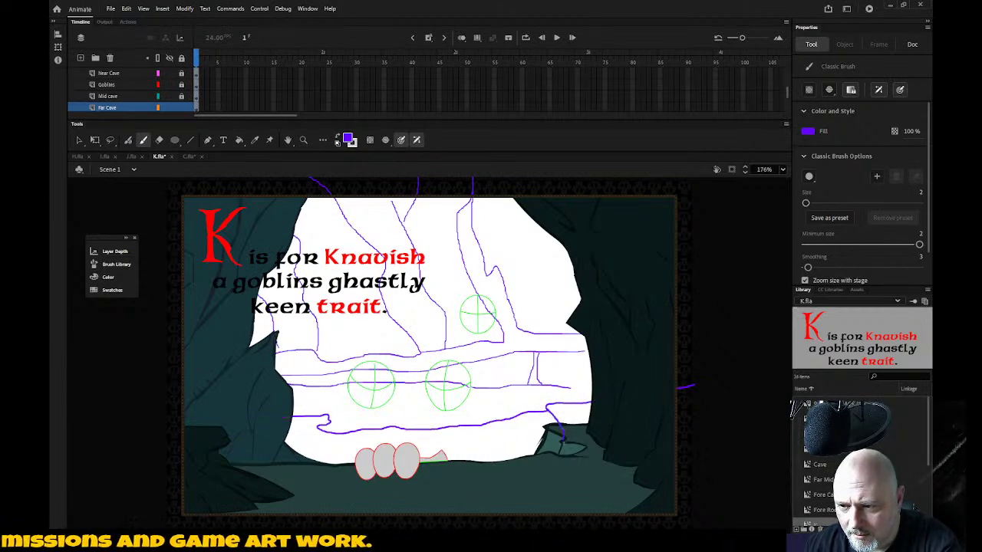
# Step: Draw short crack lines descending from the lower ledge to the cave floor, undoing the last stroke
pyautogui.moveTo(602, 480); pyautogui.dragTo(603, 480)
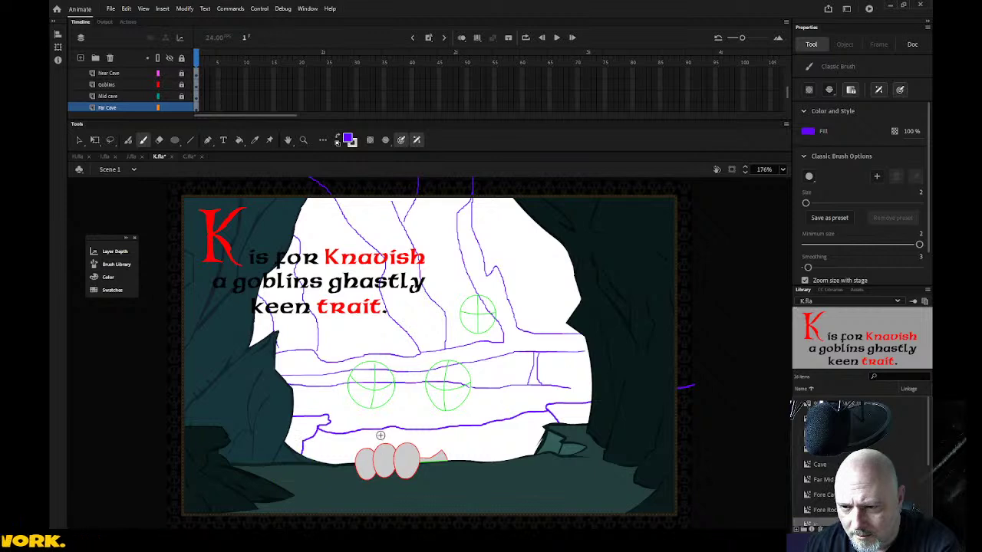
pyautogui.moveTo(385, 443); pyautogui.dragTo(401, 489)
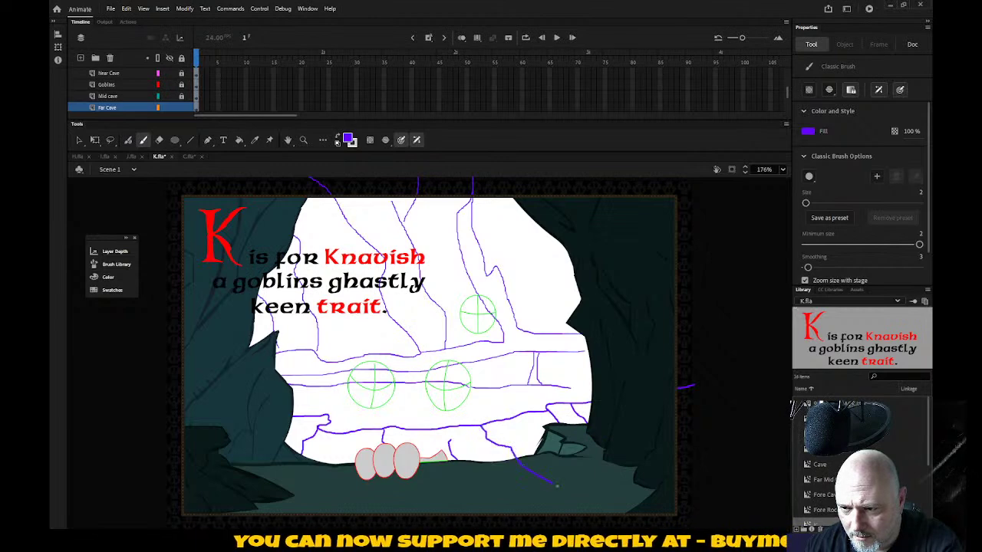
pyautogui.moveTo(351, 431); pyautogui.dragTo(328, 441)
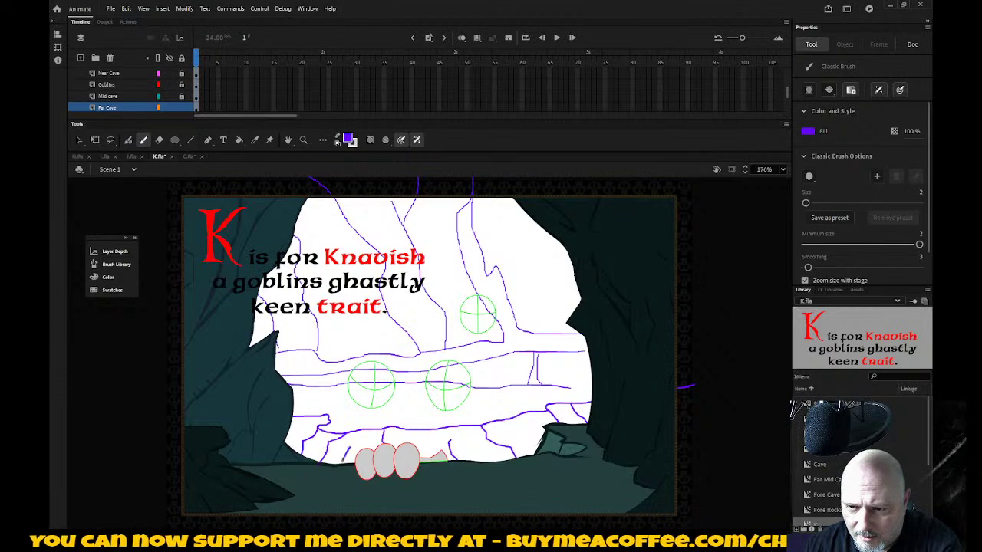
pyautogui.hotkey('ctrl', 'z')
# Step: Select the new lower ledge linework on Far Cave and smooth it
pyautogui.click(79, 140)
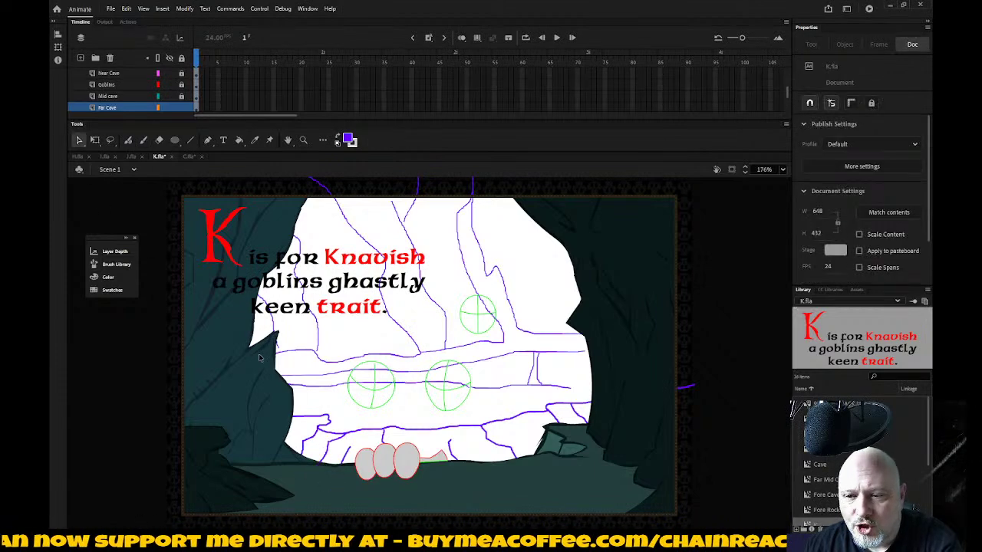
pyautogui.click(321, 430)
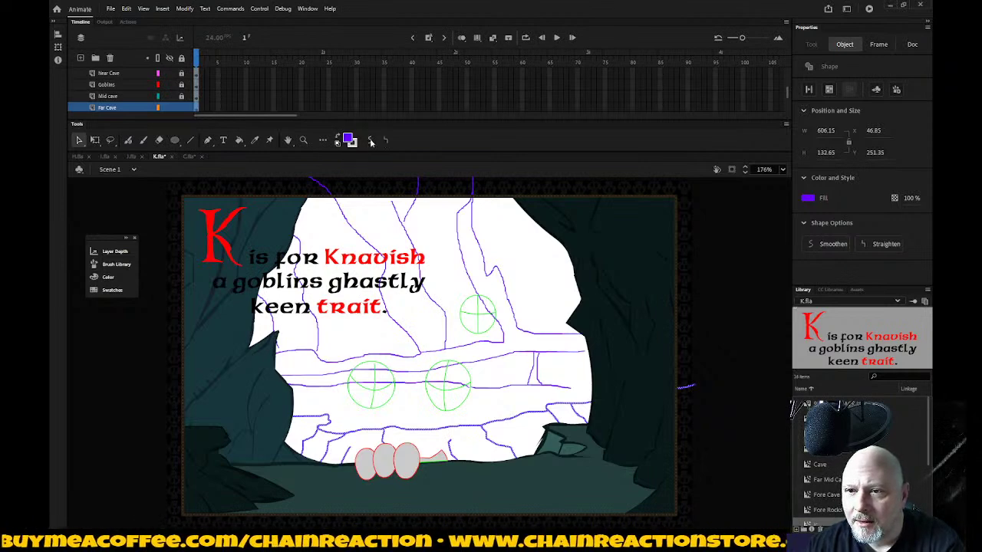
pyautogui.click(744, 388)
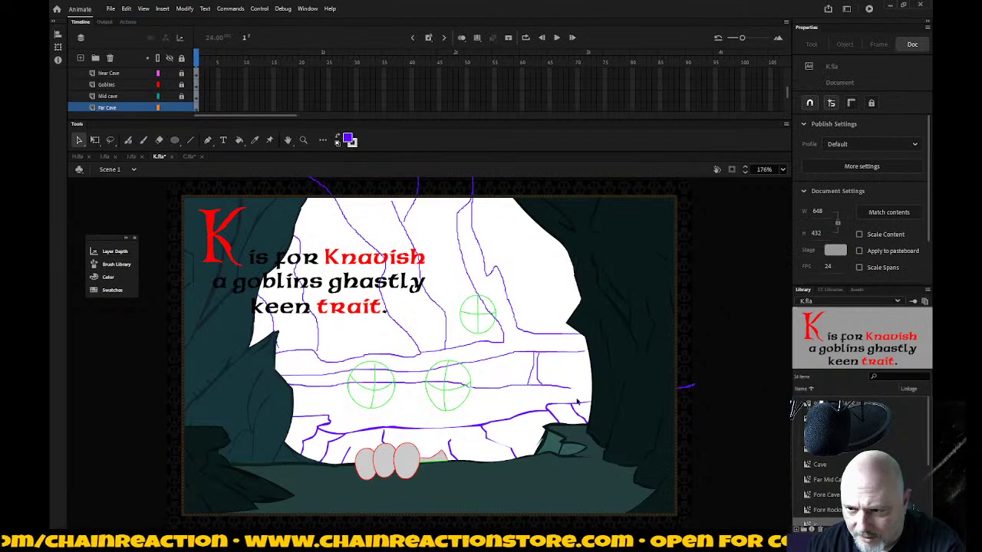
# Step: Redraw the two middle ledge lines with bolder strokes, extend them past both stage edges, and add short cracks between them
pyautogui.press('b')
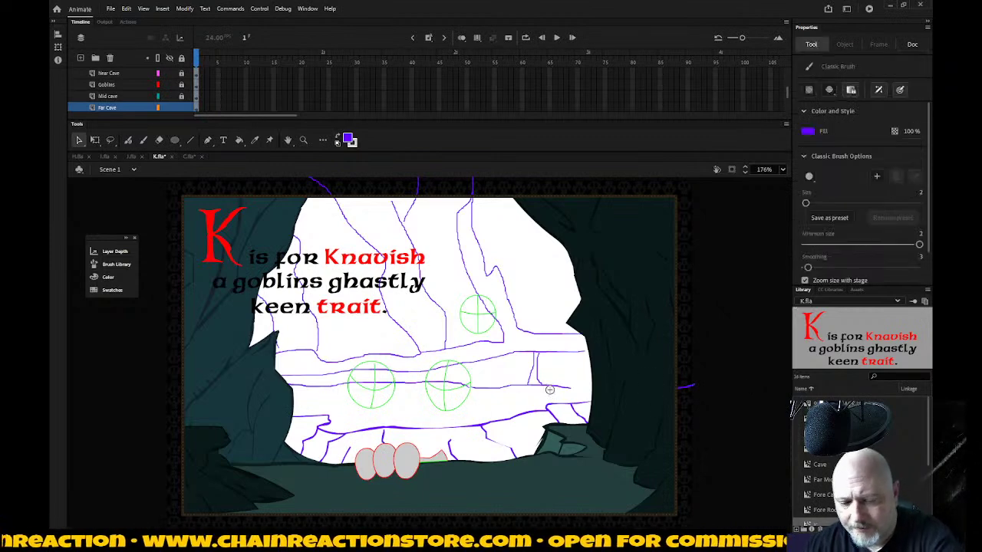
pyautogui.moveTo(578, 386); pyautogui.dragTo(690, 385)
pyautogui.hotkey('ctrl', 'z')
pyautogui.moveTo(674, 343); pyautogui.dragTo(602, 349)
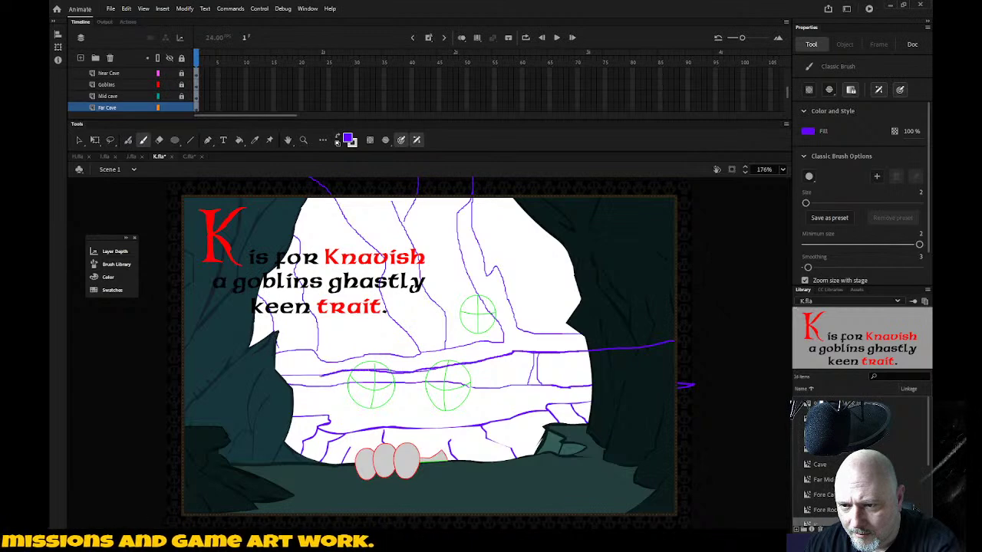
pyautogui.moveTo(227, 375)
pyautogui.mouseDown()
pyautogui.moveTo(145, 372)
pyautogui.moveTo(173, 387)
pyautogui.mouseUp()
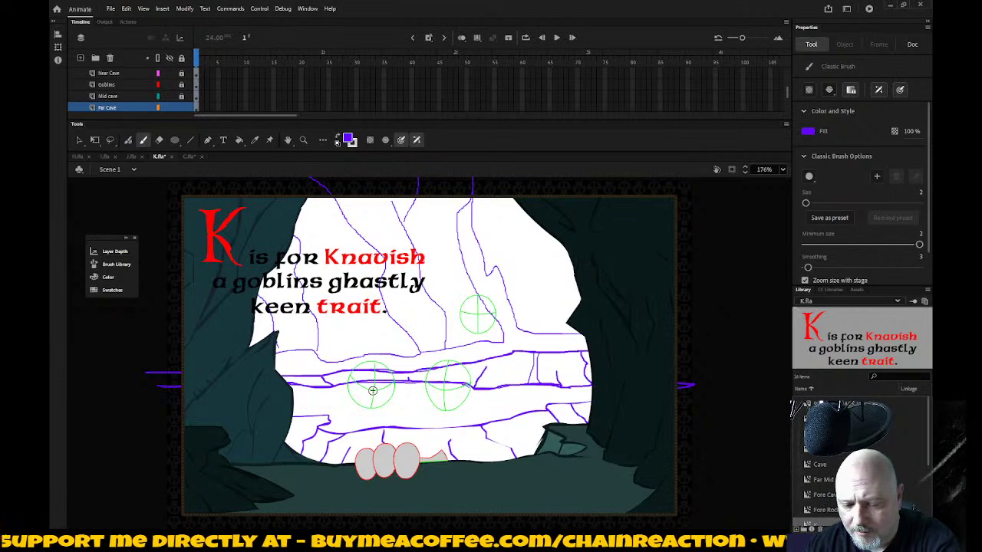
# Step: Erase the overlap beyond the stage's right edge so the middle ledge lines separate from the lower ledge
pyautogui.press('v')
pyautogui.click(338, 386)
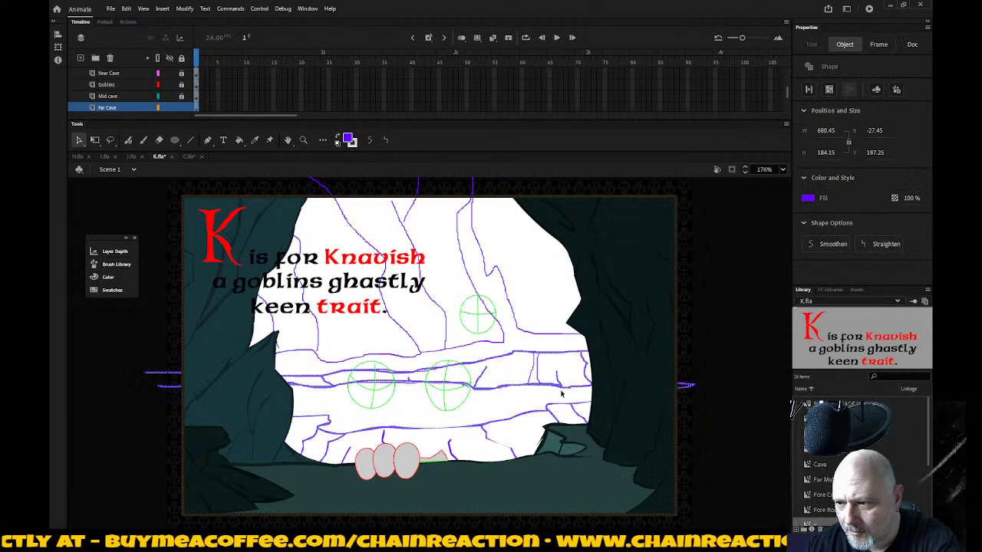
pyautogui.click(159, 140)
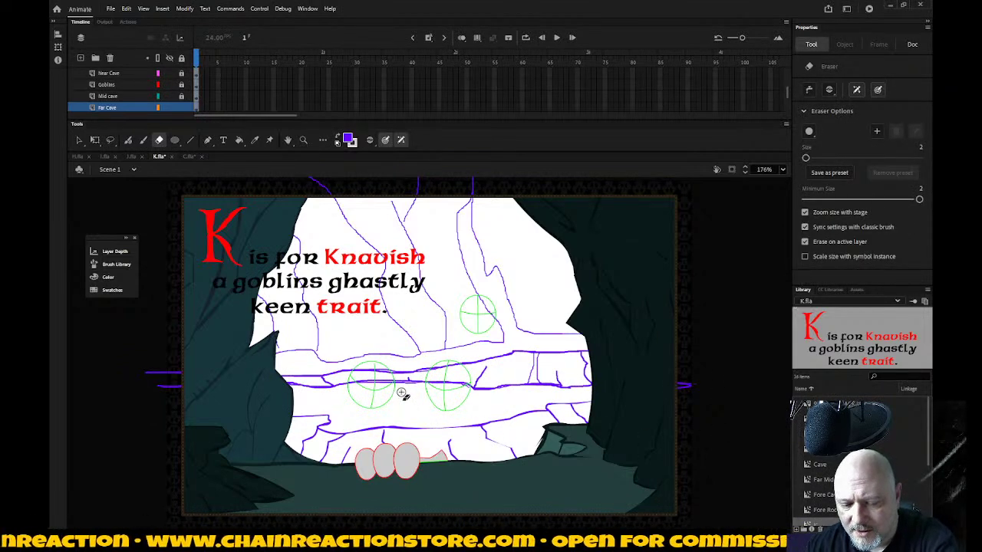
pyautogui.press('v')
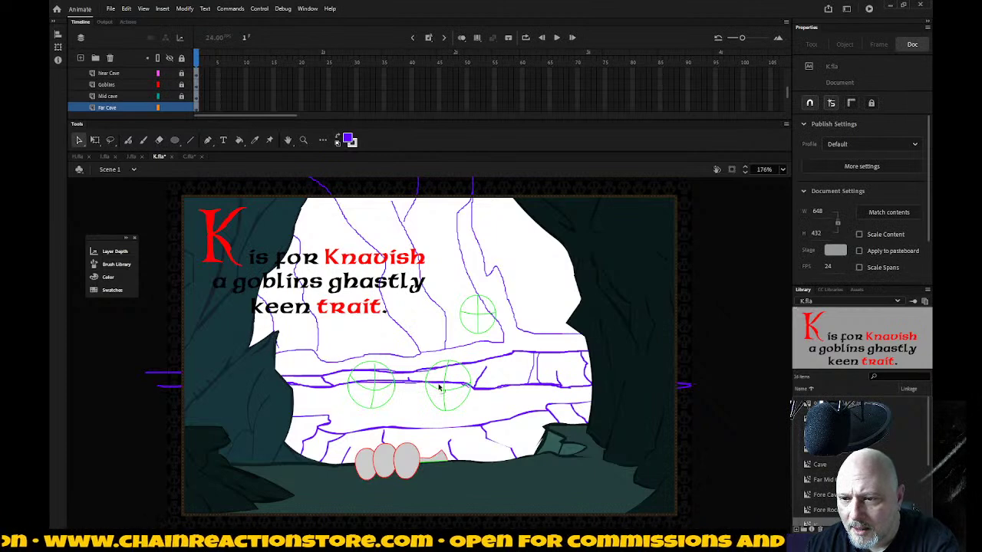
# Step: Select the middle ledge linework and smooth it twice
pyautogui.click(479, 391)
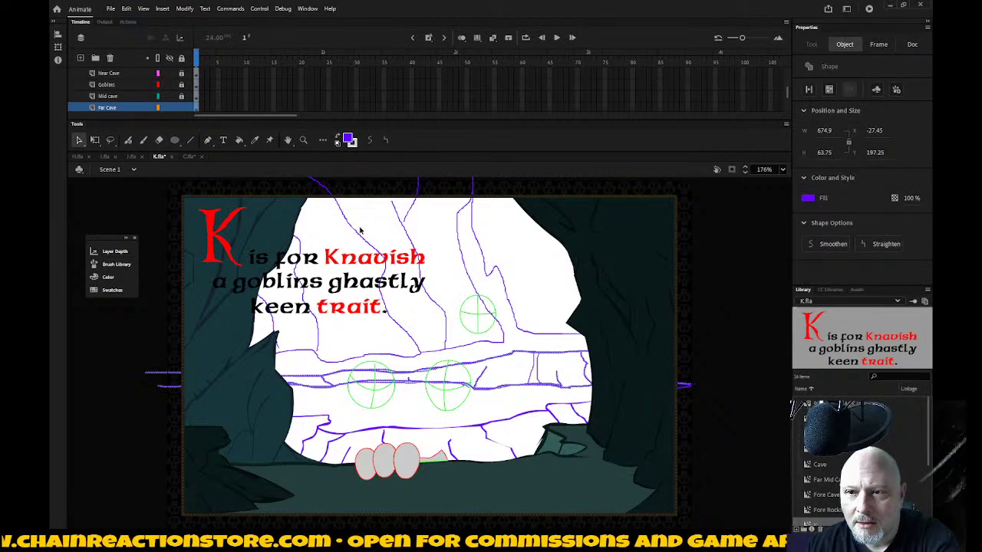
pyautogui.click(369, 141)
pyautogui.click(369, 141)
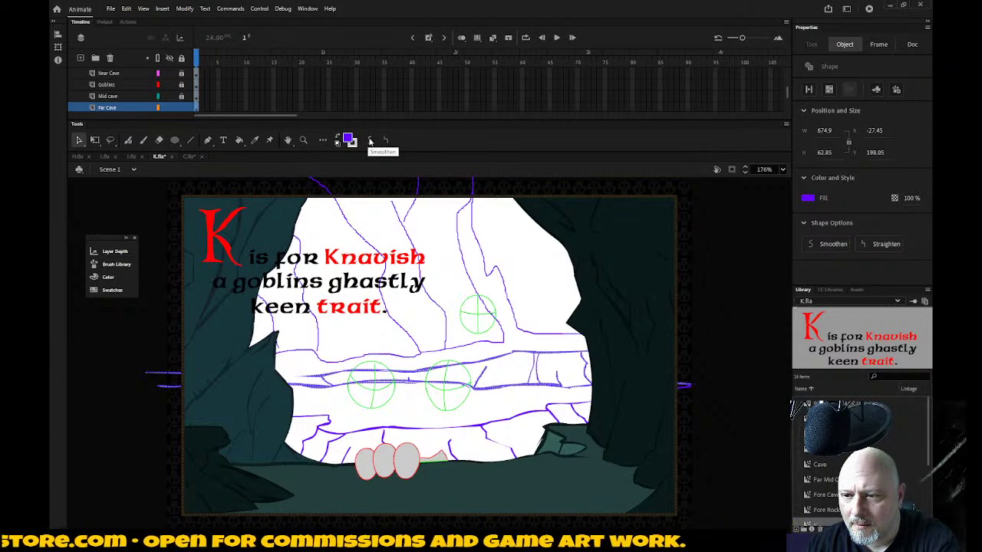
pyautogui.click(721, 272)
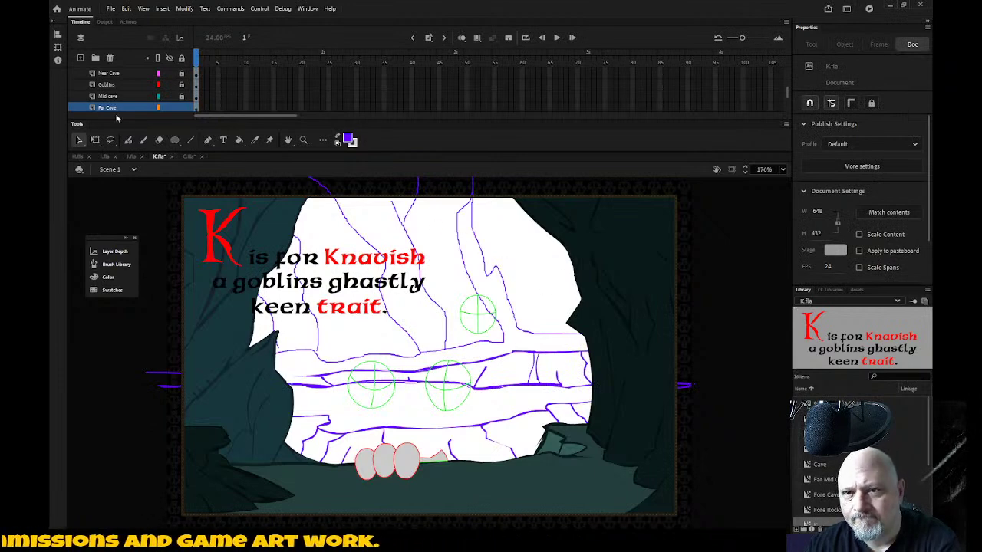
# Step: Select the upper back wall lines together with their connecting ledge line and smooth them
pyautogui.click(422, 353)
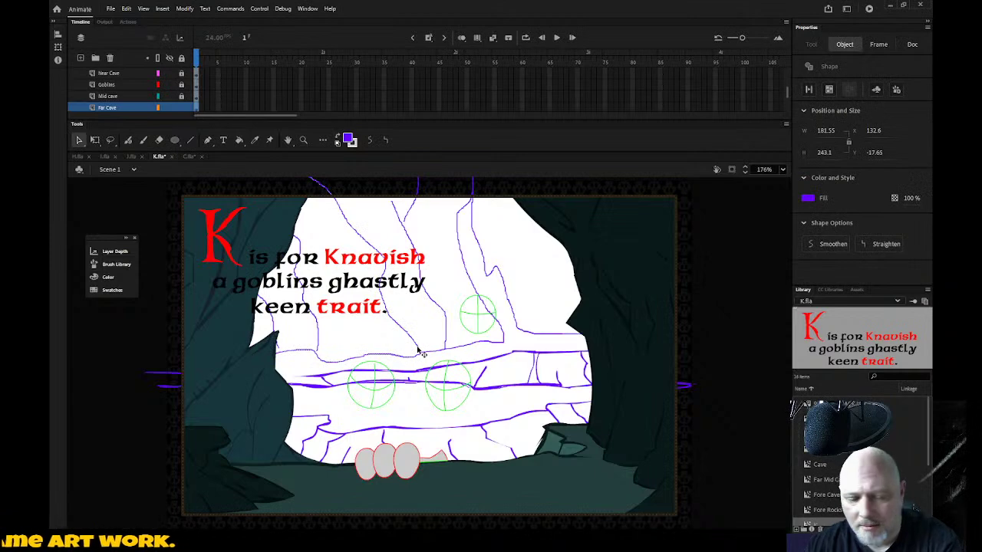
pyautogui.keyDown('shift'); pyautogui.click(471, 351); pyautogui.keyUp('shift')
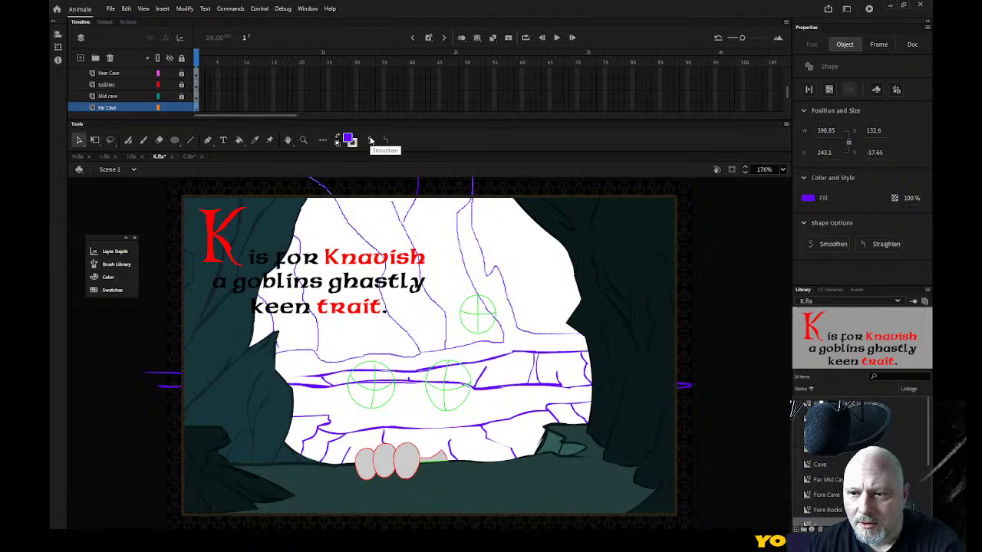
pyautogui.click(734, 301)
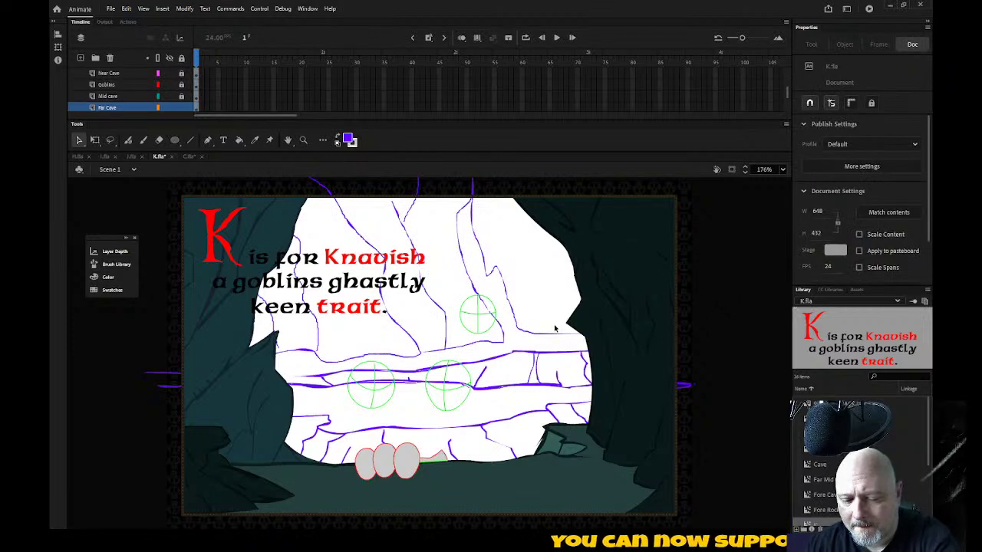
# Step: Brush a bolder ledge line across the right side of the far cave and add wall cracks along the right edge and upper back wall
pyautogui.press('b')
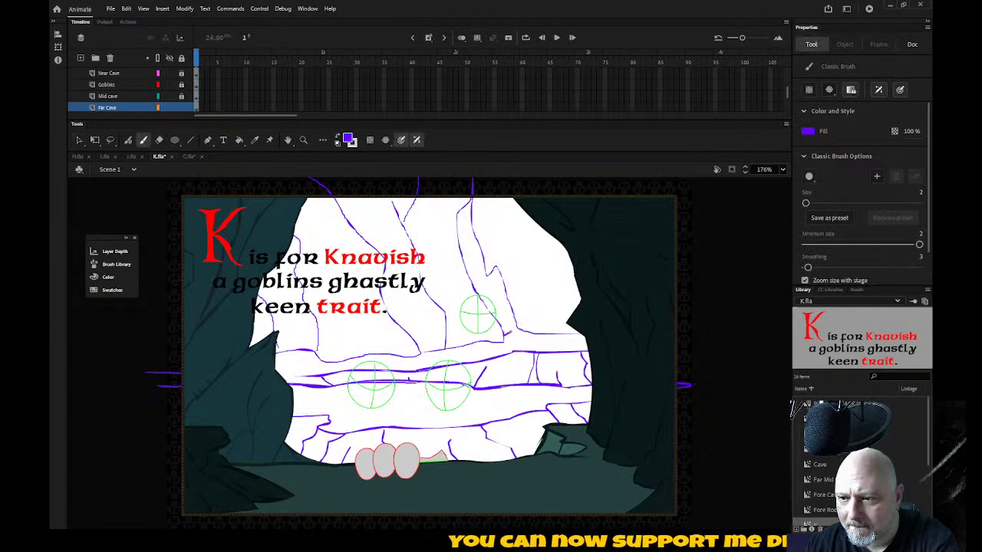
pyautogui.moveTo(540, 333); pyautogui.dragTo(643, 331)
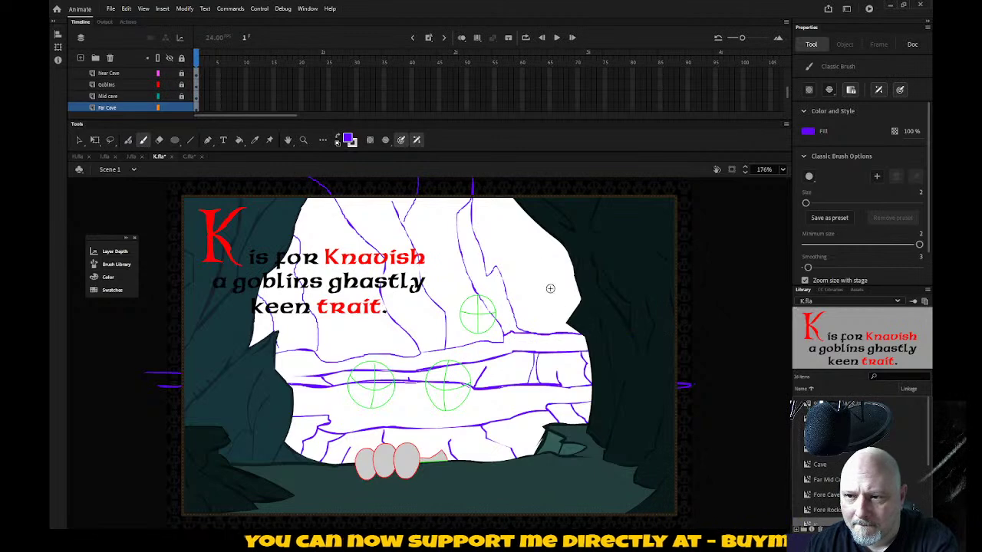
pyautogui.moveTo(549, 182)
pyautogui.mouseDown()
pyautogui.moveTo(549, 219)
pyautogui.moveTo(569, 255)
pyautogui.moveTo(551, 288)
pyautogui.mouseUp()
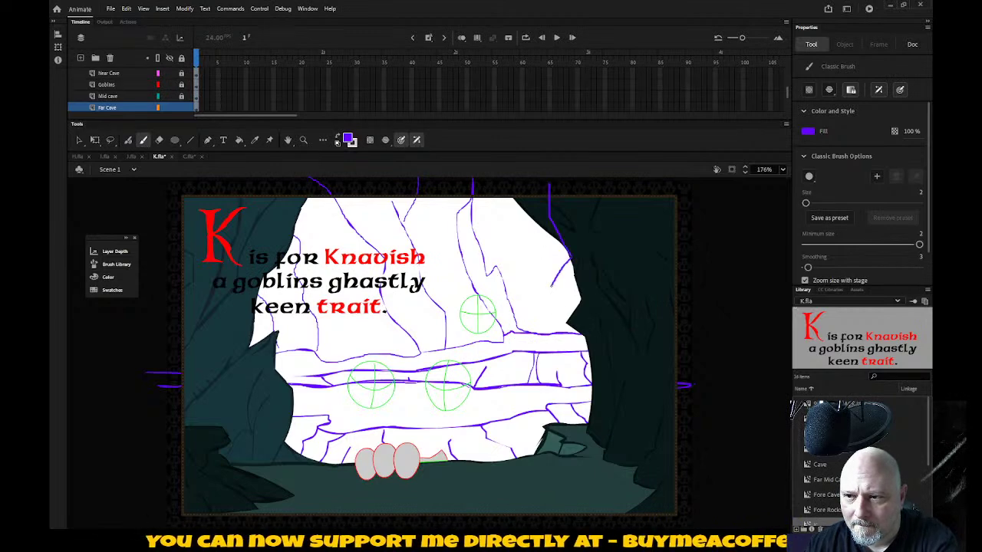
pyautogui.hotkey('ctrl', 'z')
pyautogui.moveTo(559, 285); pyautogui.dragTo(530, 258)
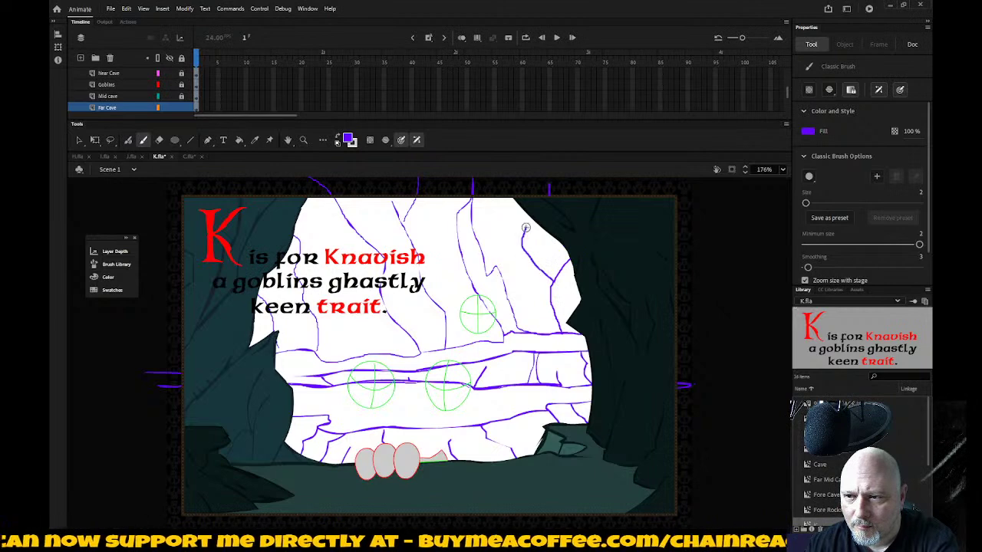
pyautogui.hotkey('ctrl', 'z')
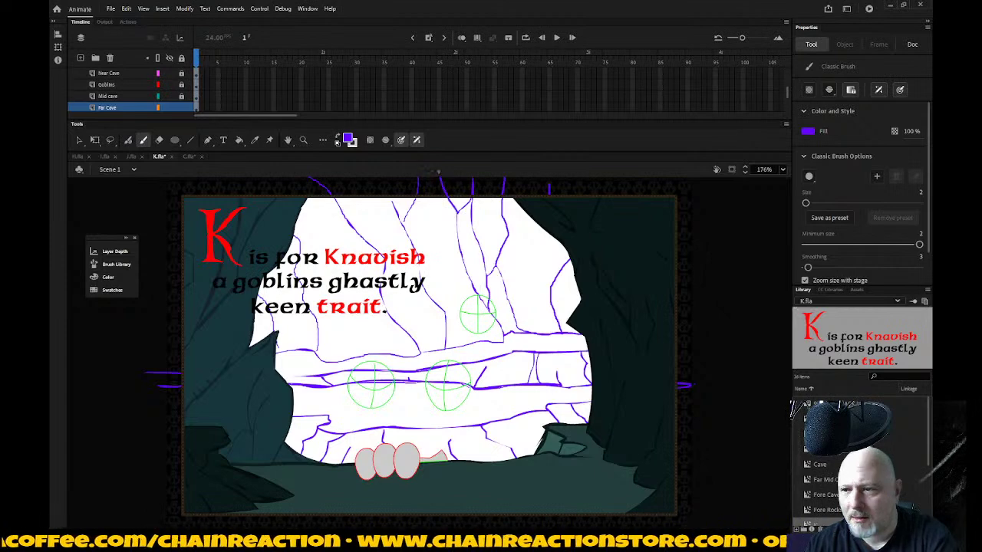
pyautogui.moveTo(550, 284); pyautogui.dragTo(612, 332)
pyautogui.hotkey('ctrl', 'z')
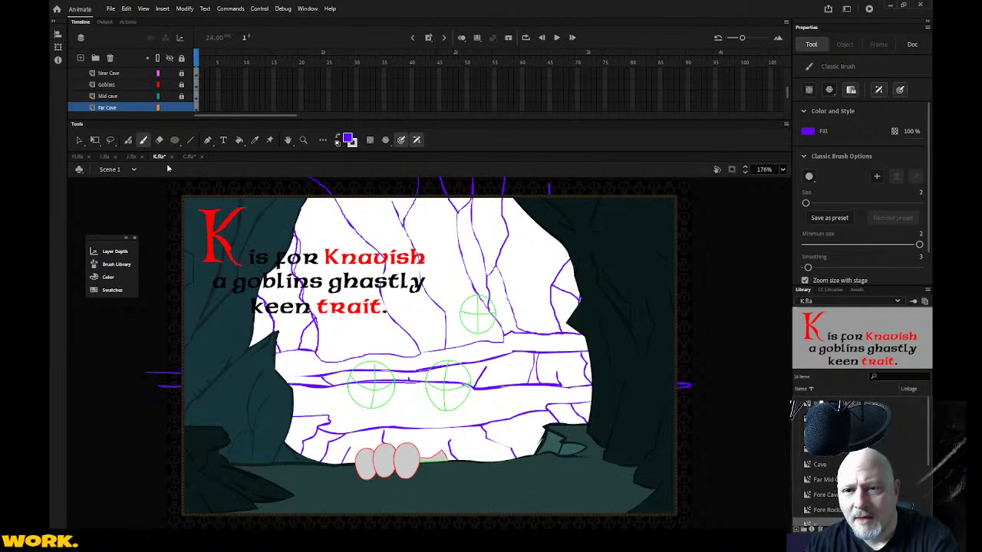
# Step: Smooth the upper back wall lines with their connecting ledge line, and smooth the middle ledge lines
pyautogui.click(79, 140)
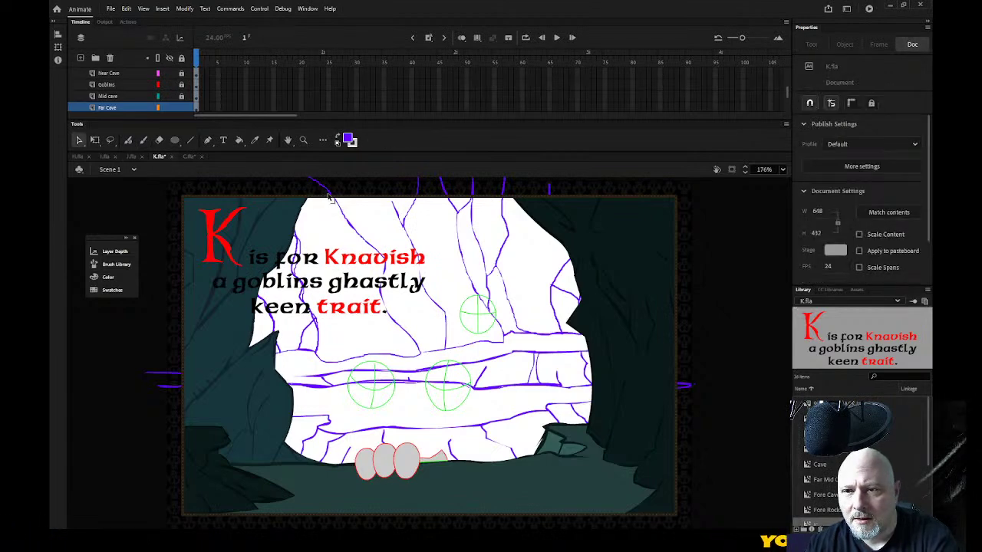
pyautogui.click(328, 198)
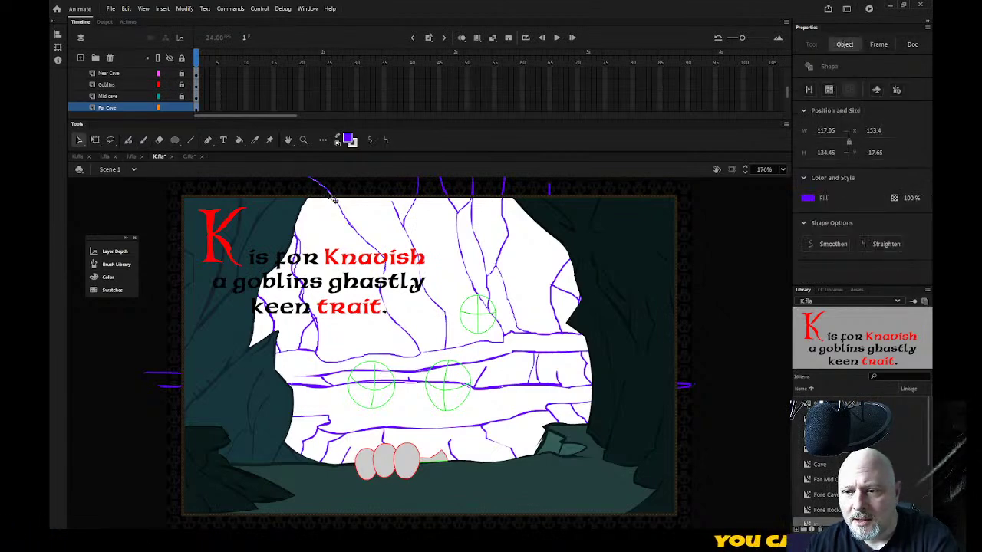
pyautogui.click(416, 362)
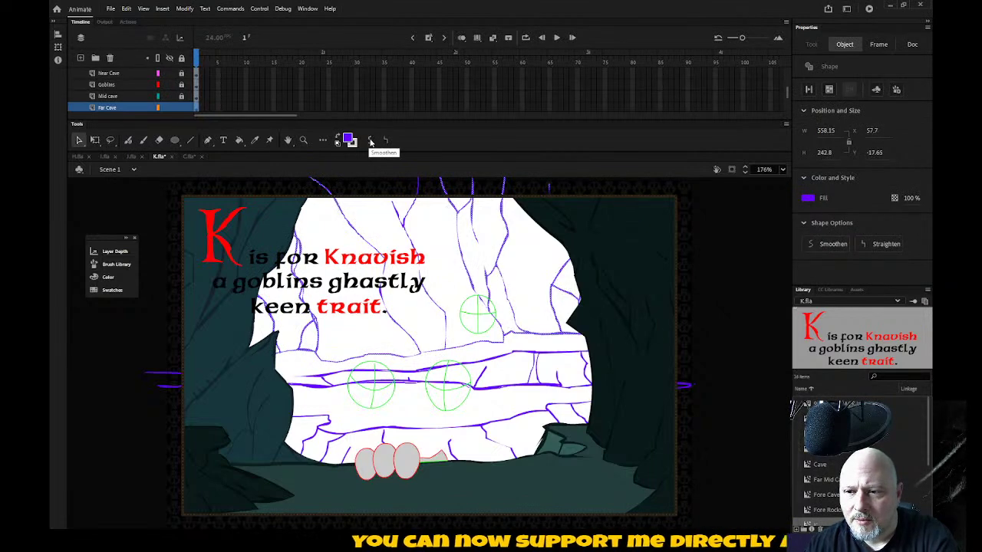
pyautogui.click(728, 300)
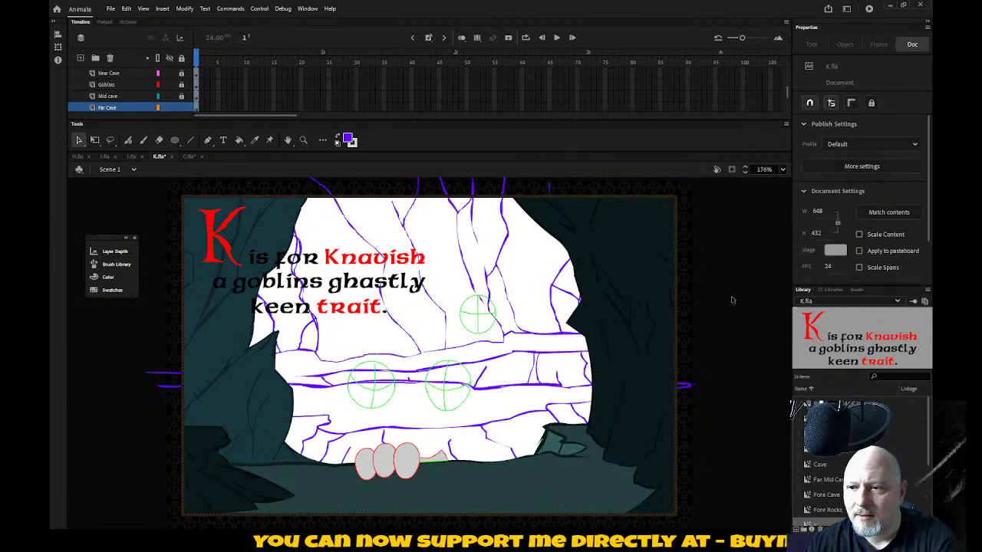
pyautogui.click(504, 386)
pyautogui.click(370, 143)
pyautogui.click(698, 296)
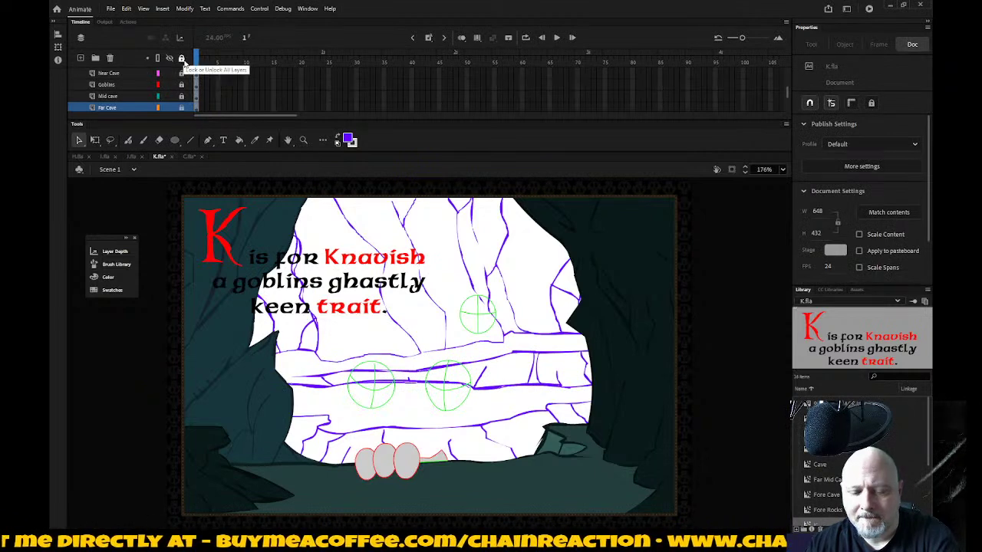
# Step: Select all Far Cave linework and free-transform it to about 752 wide by 400 high, squashing it vertically and stretching it past both stage sides
pyautogui.press('z')
pyautogui.keyDown('alt'); pyautogui.click(408, 290); pyautogui.keyUp('alt')
pyautogui.moveTo(238, 263); pyautogui.dragTo(643, 470)
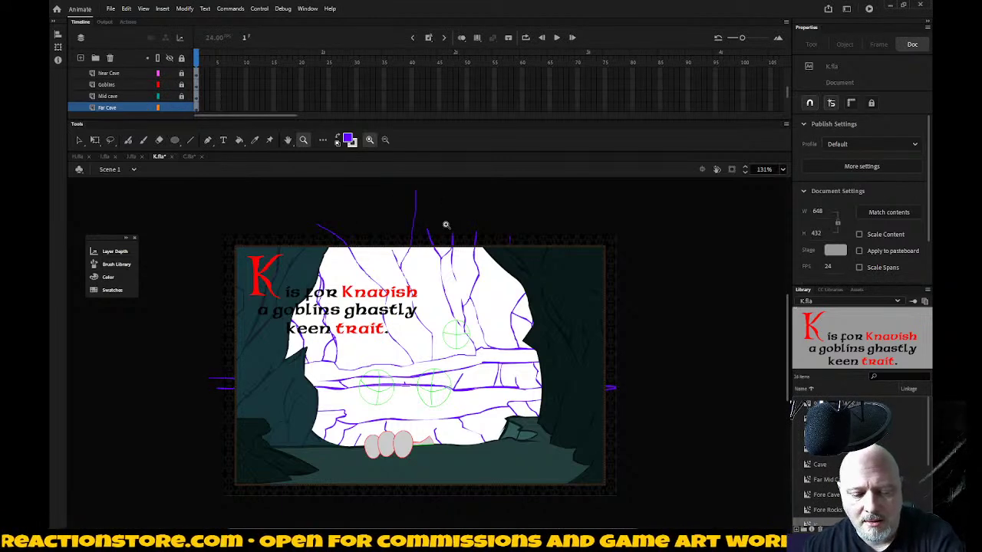
pyautogui.press('q')
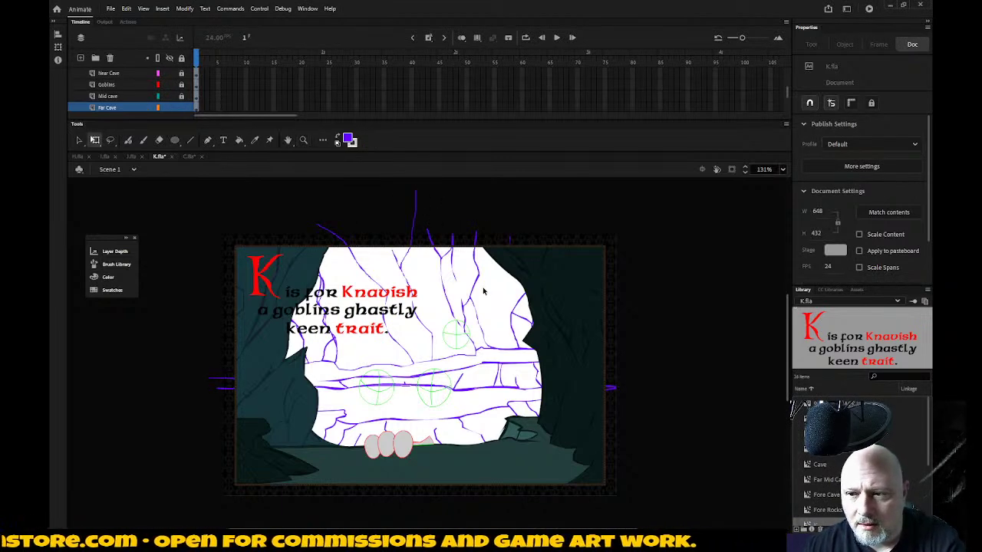
pyautogui.click(121, 108)
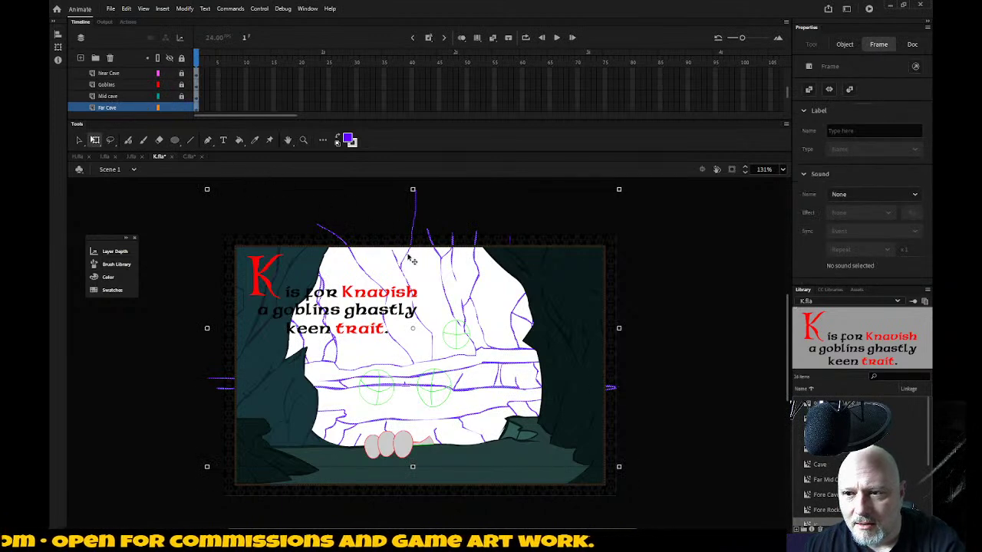
pyautogui.moveTo(412, 191); pyautogui.dragTo(413, 207)
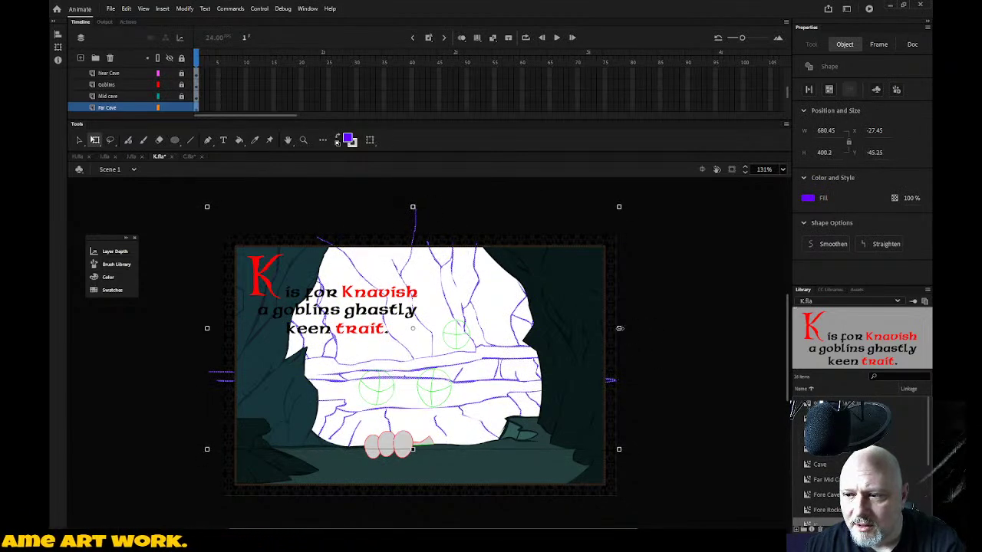
pyautogui.moveTo(618, 329); pyautogui.dragTo(640, 328)
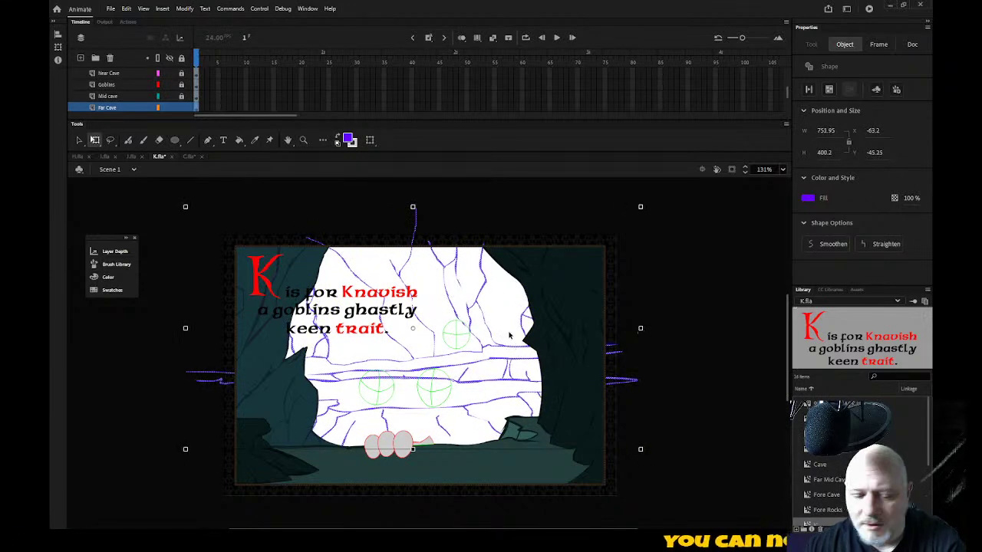
# Step: Nudge the scaled Far Cave linework down to a Y position of -23.5 and deselect it
pyautogui.hotkey('shift', 'Down')
pyautogui.hotkey('shift', 'Down')
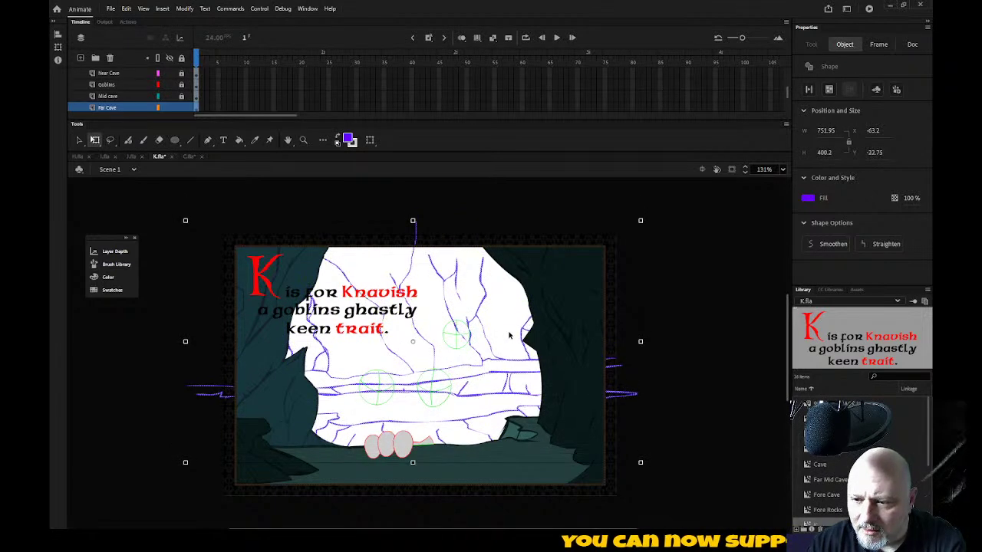
pyautogui.hotkey('shift', 'Up')
pyautogui.hotkey('shift', 'Up')
pyautogui.hotkey('shift', 'Up')
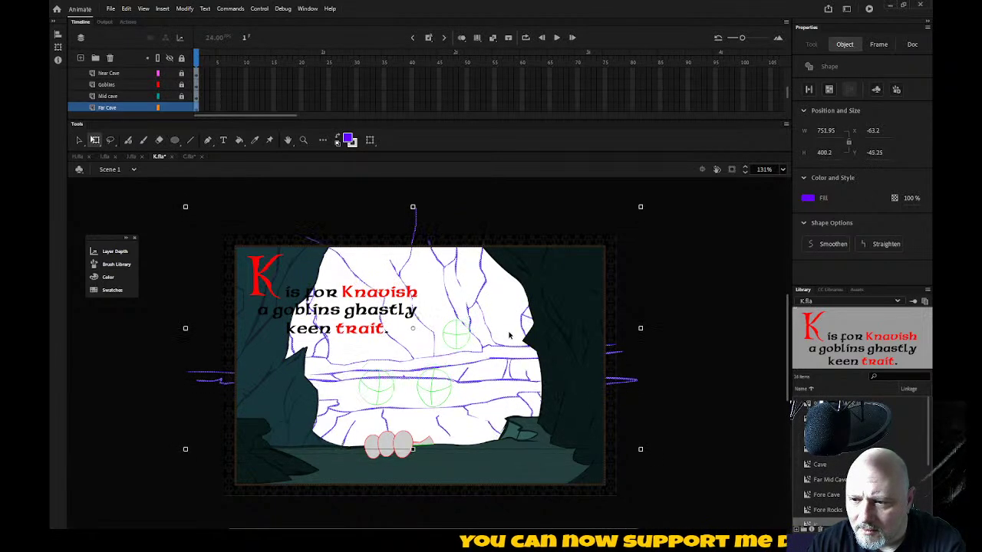
pyautogui.hotkey('shift', 'Down')
pyautogui.hotkey('shift', 'Down')
pyautogui.hotkey('shift', 'Down')
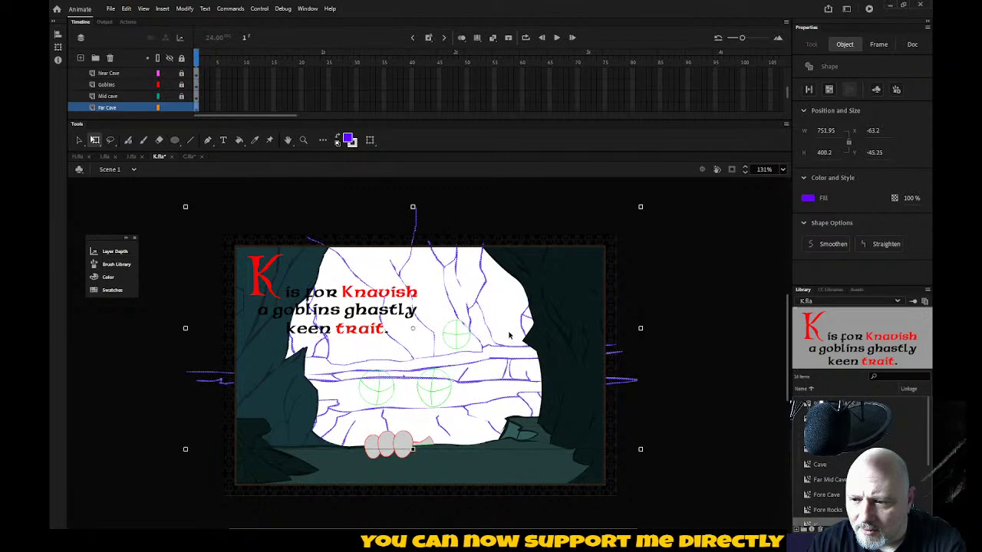
pyautogui.press('Up')
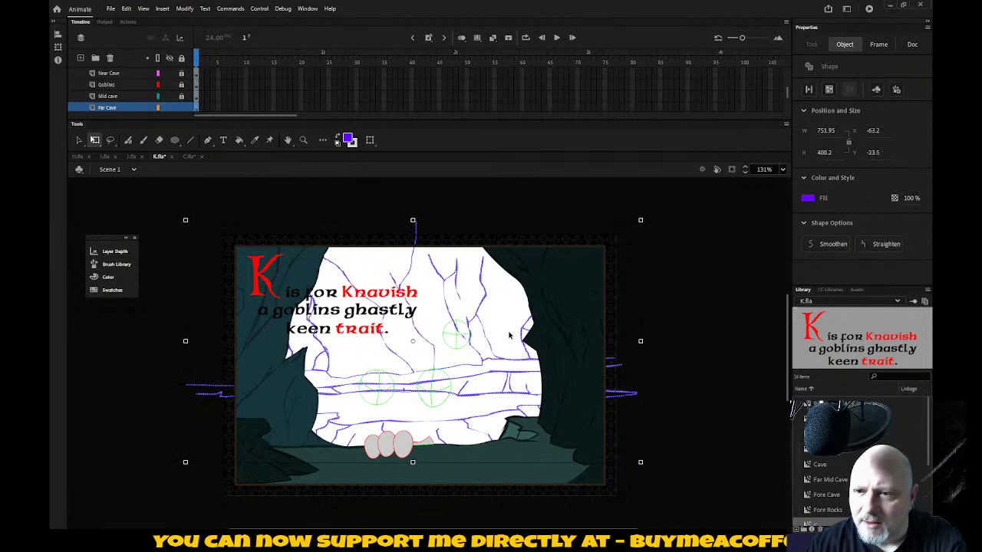
pyautogui.click(439, 200)
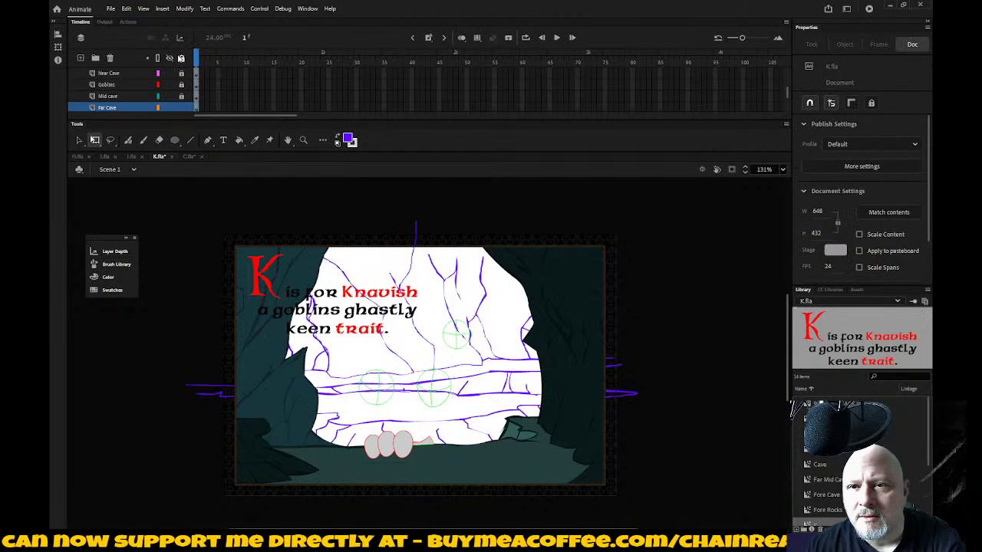
# Step: Lock all layers and save the K.fla document
pyautogui.click(181, 58)
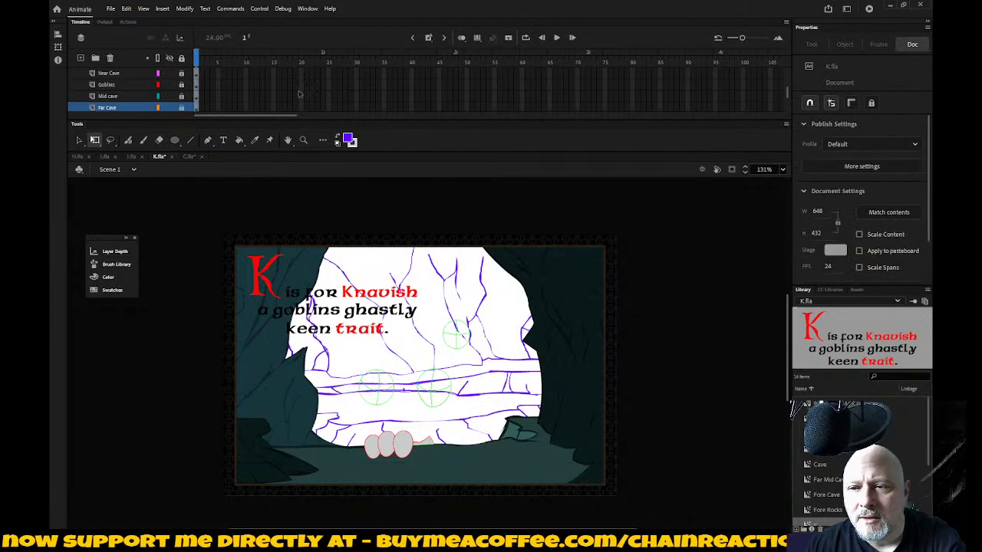
pyautogui.click(110, 9)
pyautogui.click(125, 92)
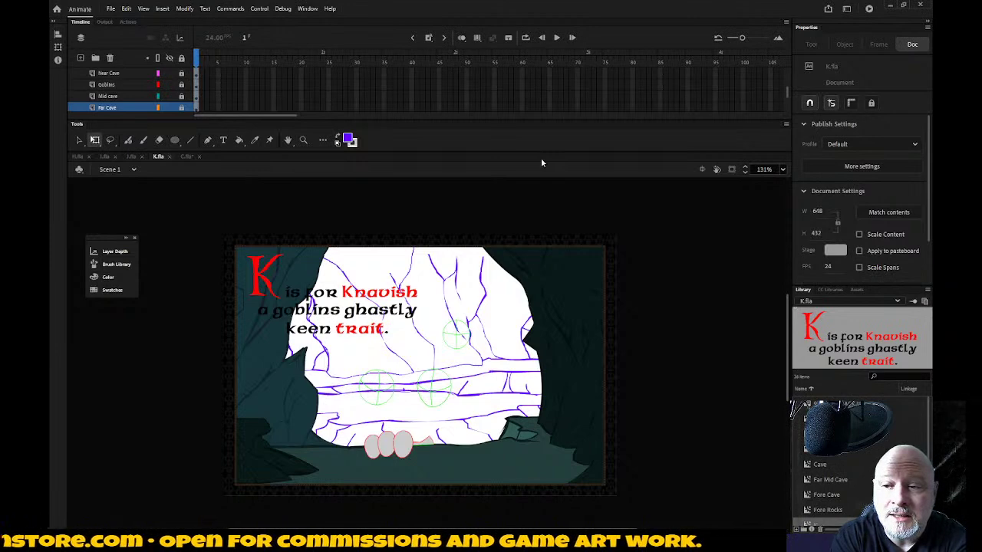
# Step: Look at the C.fla document, and in J.fla unlock the Text layer and examine the filter settings on its text clip
pyautogui.click(186, 157)
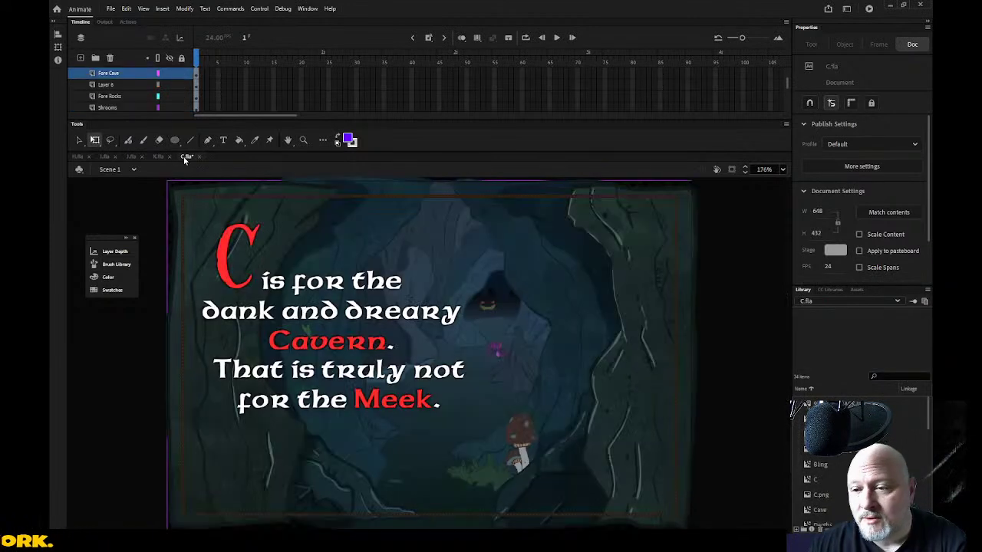
pyautogui.click(133, 157)
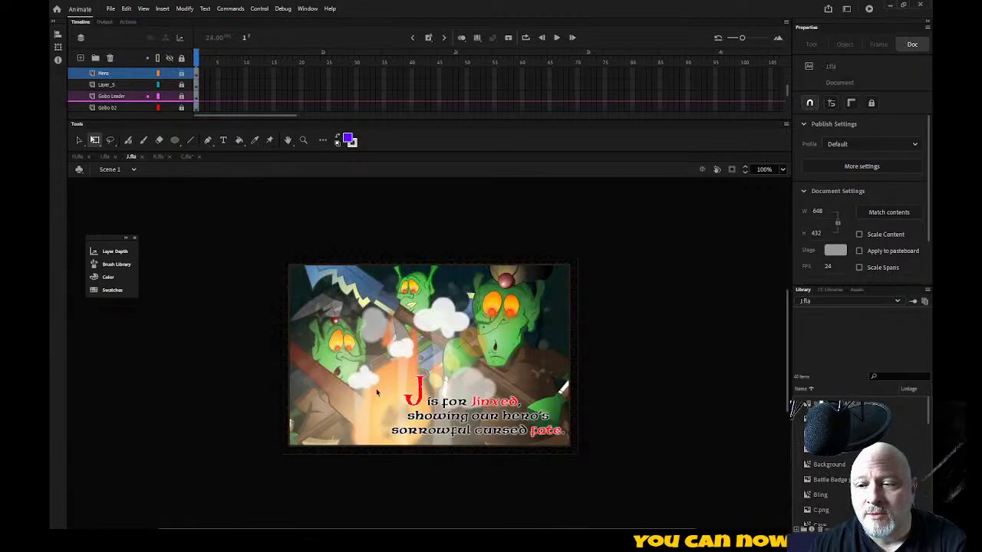
pyautogui.scroll(3, 168, 81)
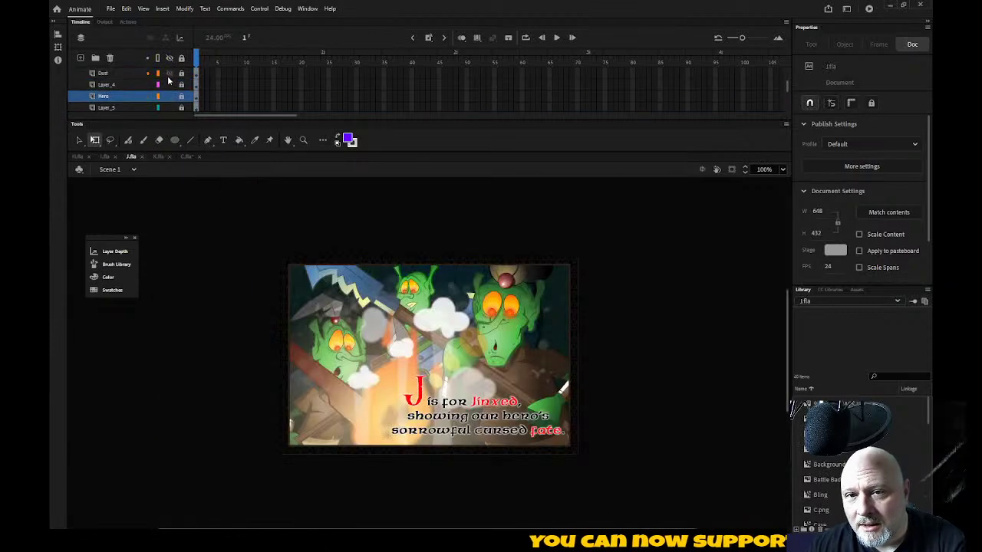
pyautogui.scroll(2, 168, 81)
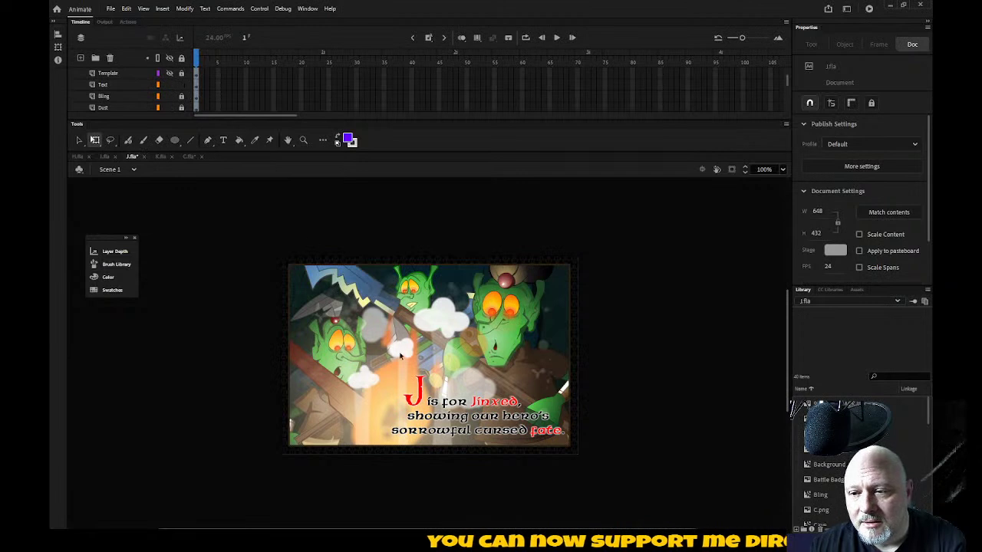
pyautogui.click(419, 398)
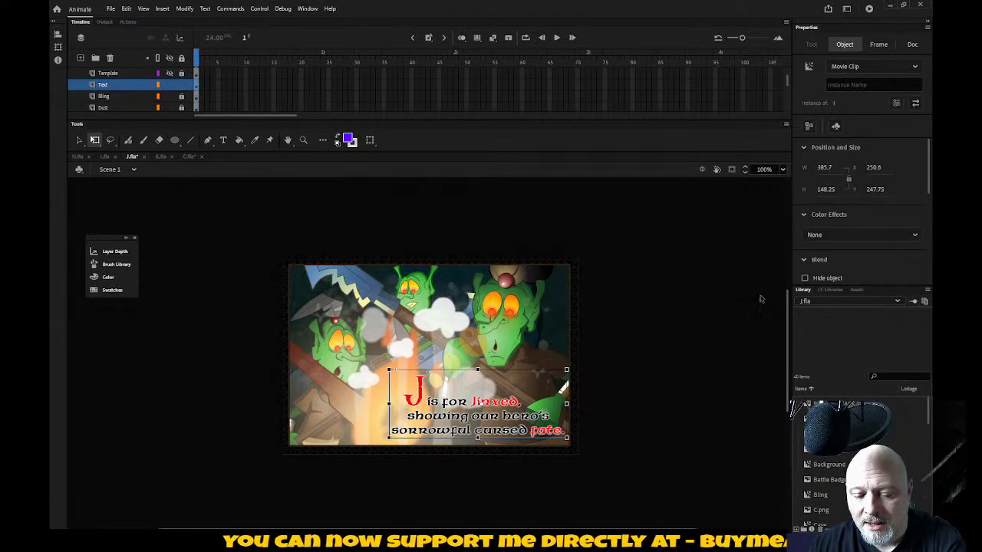
pyautogui.press('v')
pyautogui.scroll(-3, 869, 265)
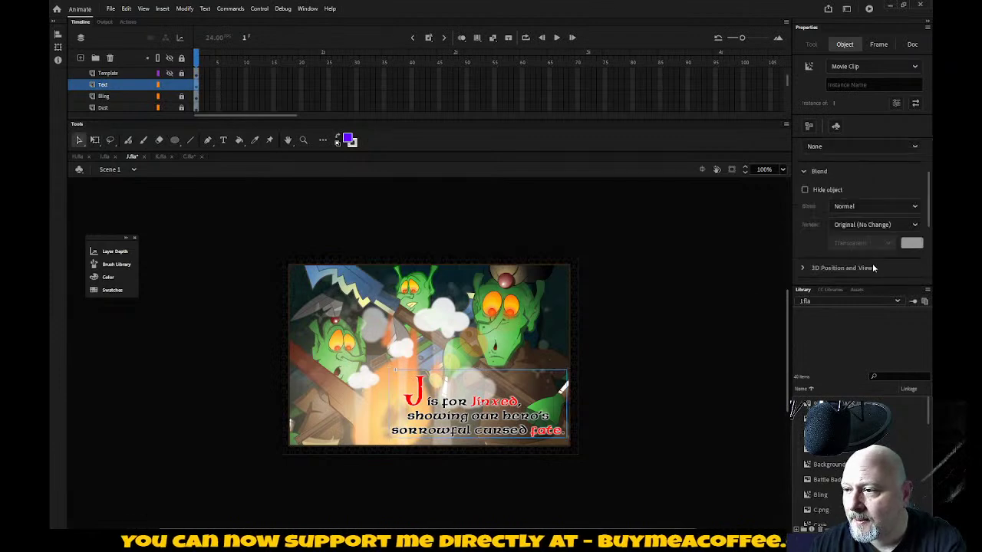
pyautogui.scroll(-6, 875, 262)
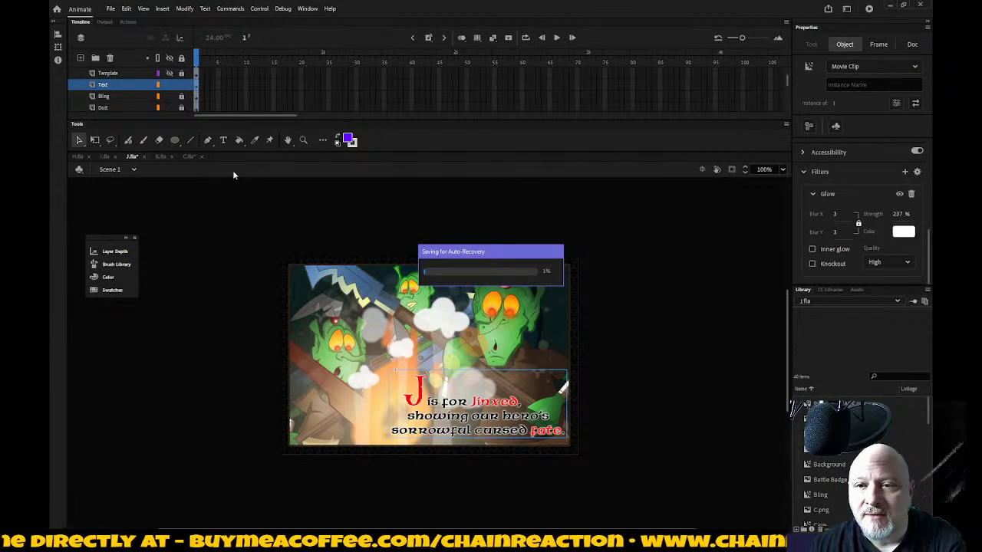
# Step: In K.fla, unlock the Text layer and add a white Glow filter to the K verse text clip
pyautogui.click(161, 157)
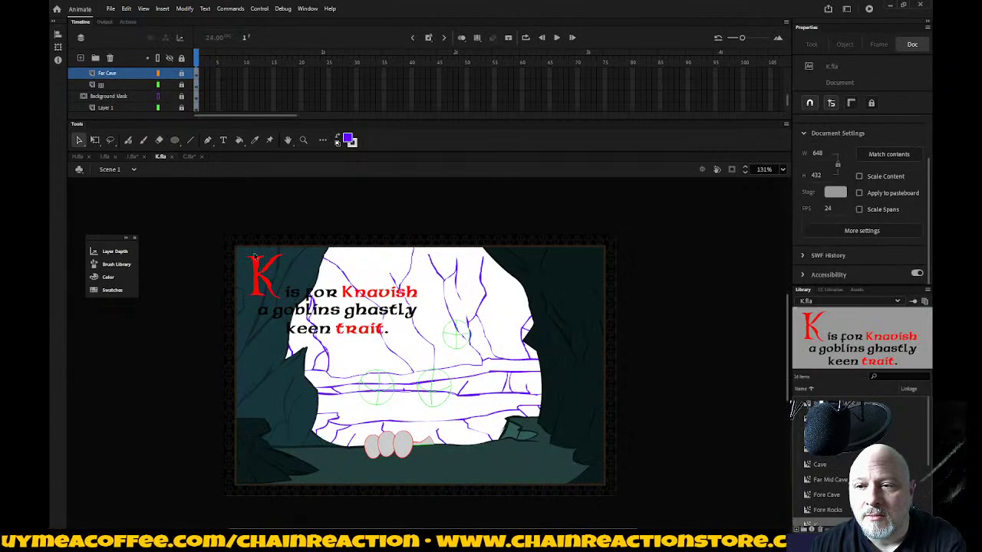
pyautogui.scroll(1, 181, 85)
pyautogui.scroll(3, 182, 85)
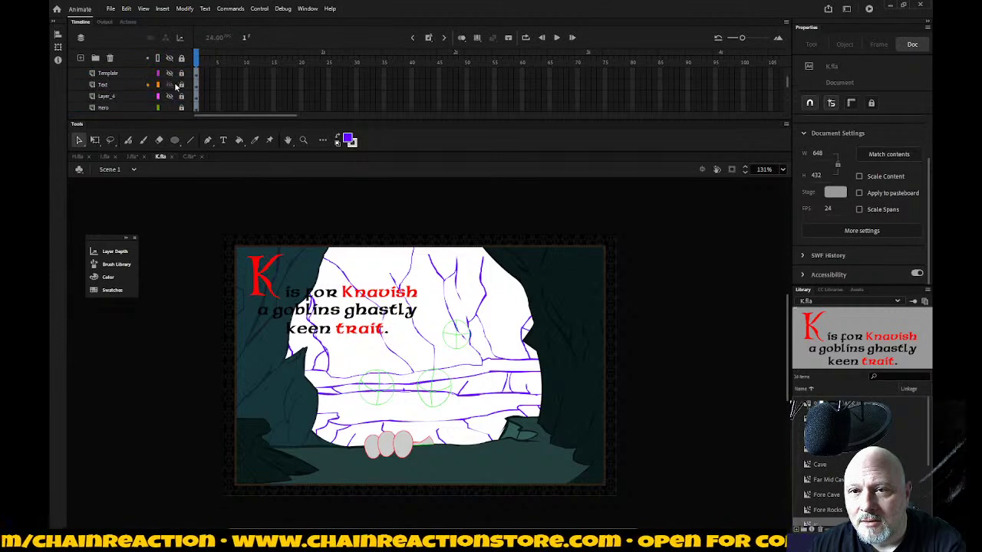
pyautogui.click(125, 85)
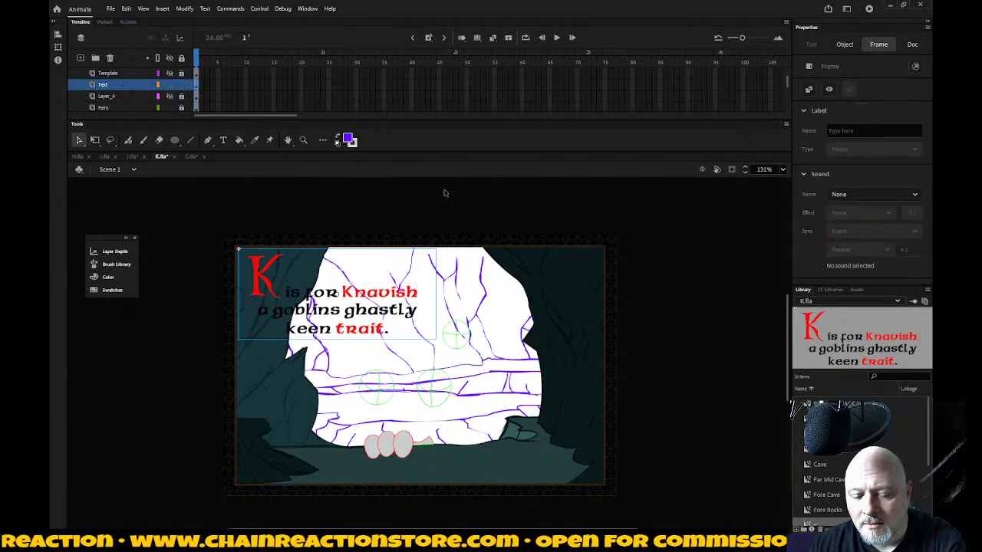
pyautogui.scroll(-5, 864, 268)
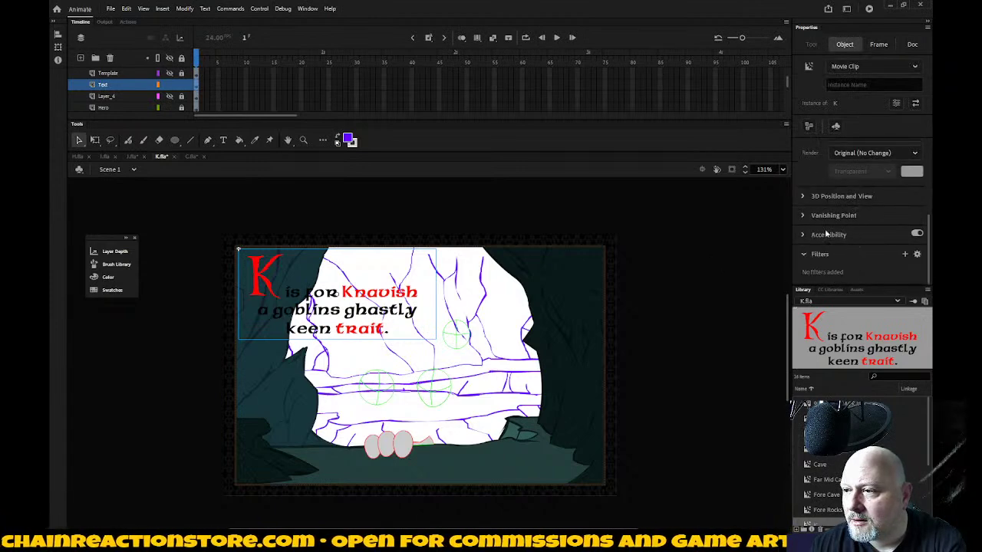
pyautogui.click(906, 255)
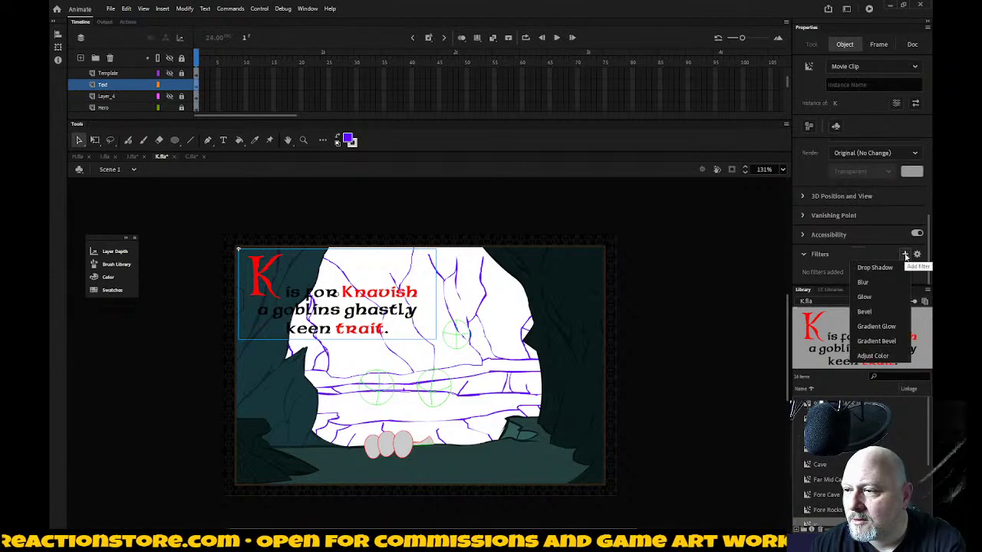
pyautogui.click(864, 298)
pyautogui.click(899, 242)
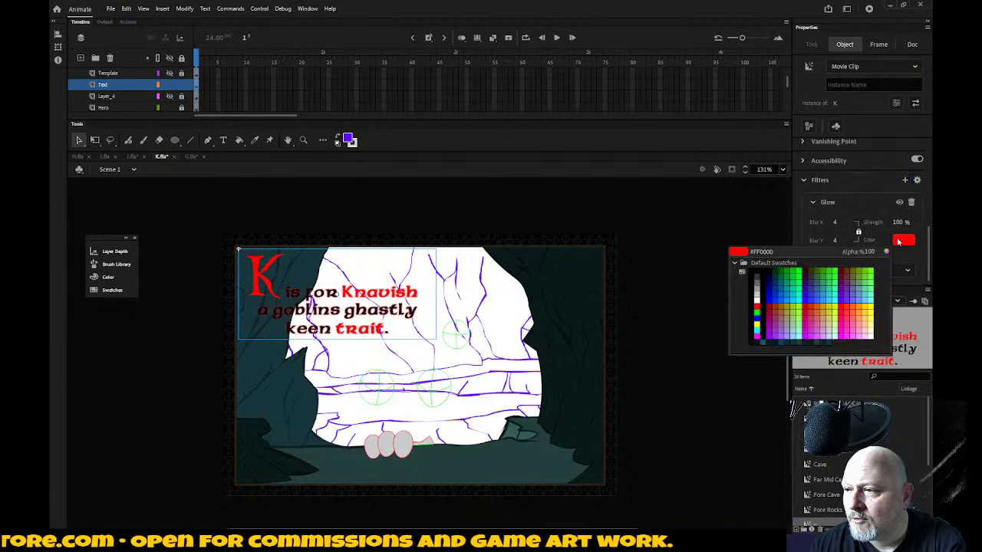
pyautogui.click(757, 299)
# Step: Set the text glow's blur to 3 and strength to 237%, and save K.fla with the Text layer locked
pyautogui.moveTo(834, 222); pyautogui.dragTo(830, 222)
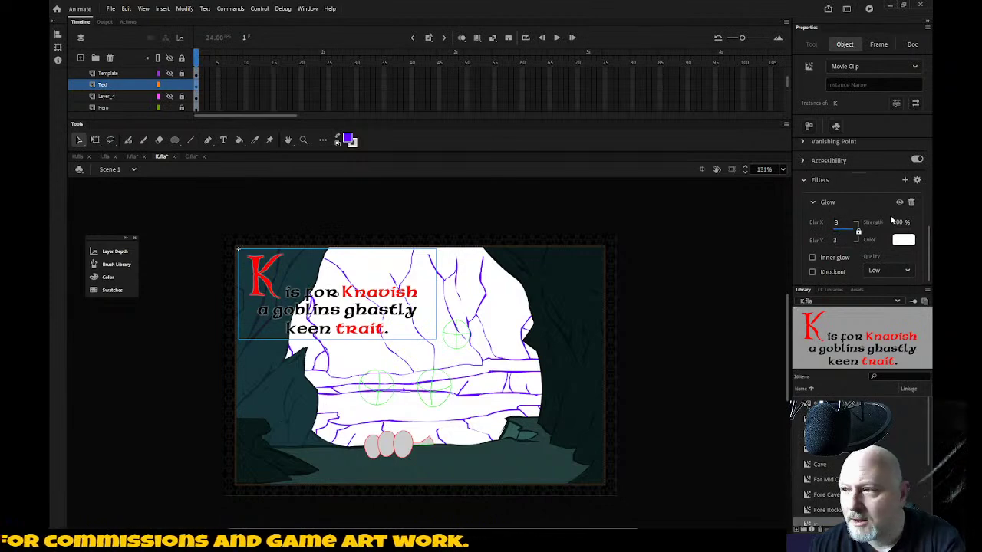
pyautogui.click(898, 222)
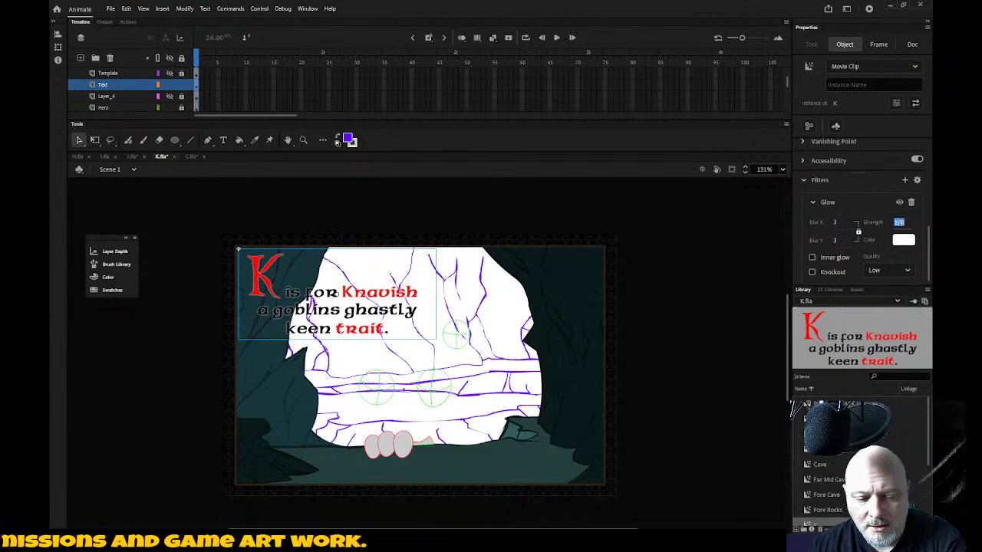
pyautogui.write('237')
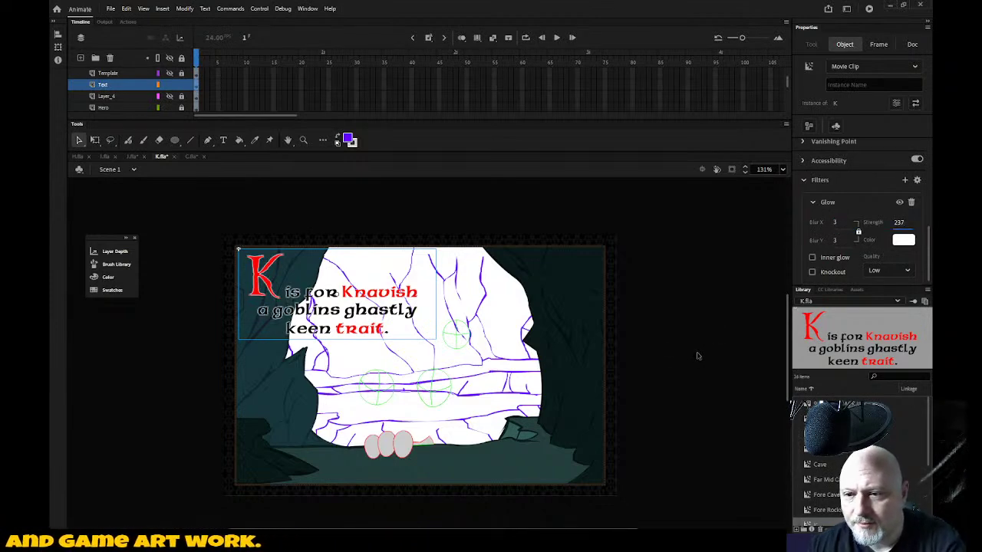
pyautogui.click(212, 317)
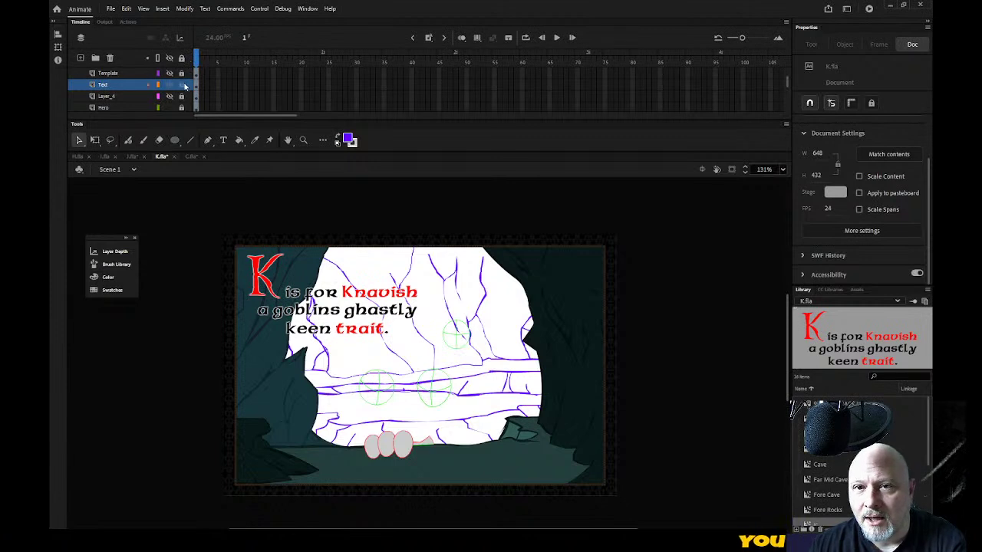
pyautogui.click(110, 8)
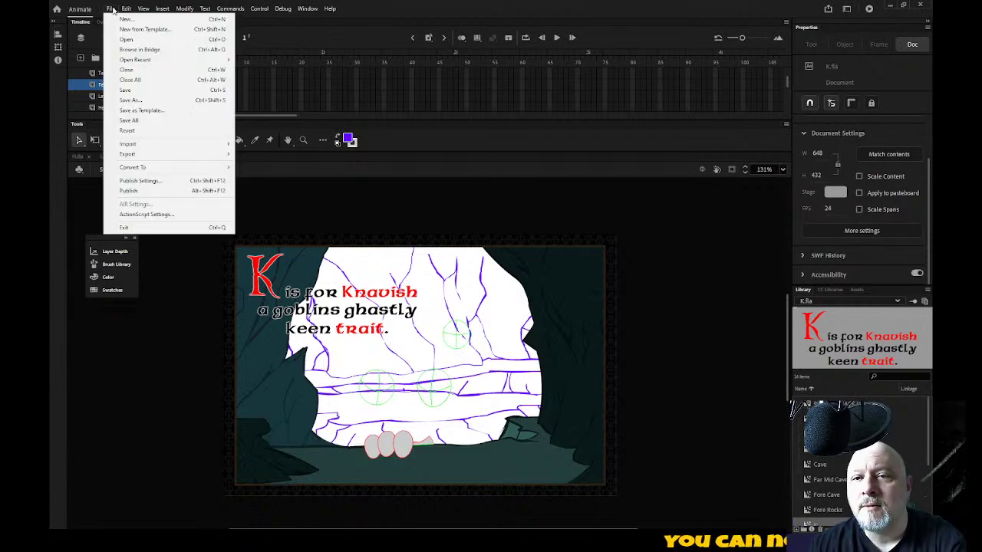
pyautogui.click(125, 89)
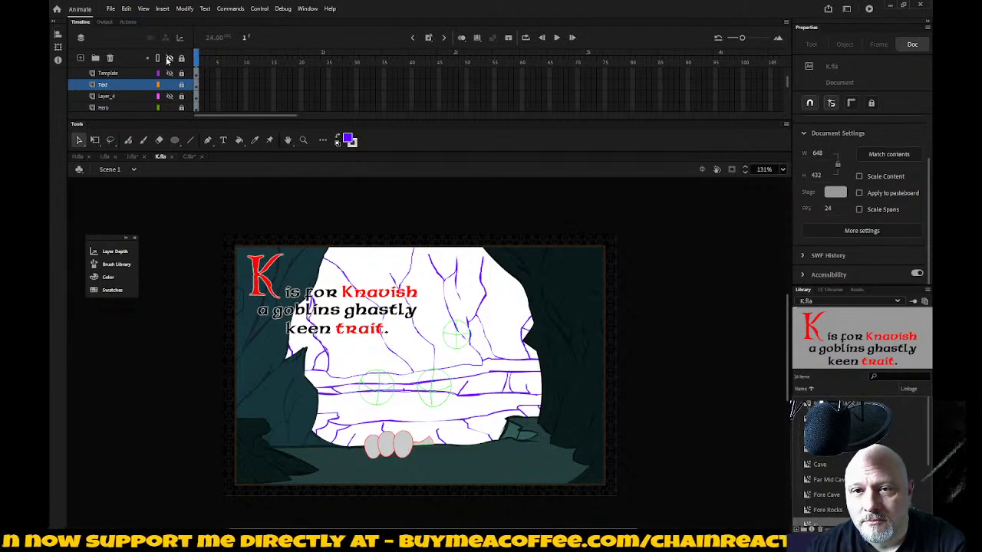
# Step: Hide every layer except Far Cave, and unlock Far Cave as the active layer with nothing selected
pyautogui.click(169, 59)
pyautogui.scroll(-3, 134, 88)
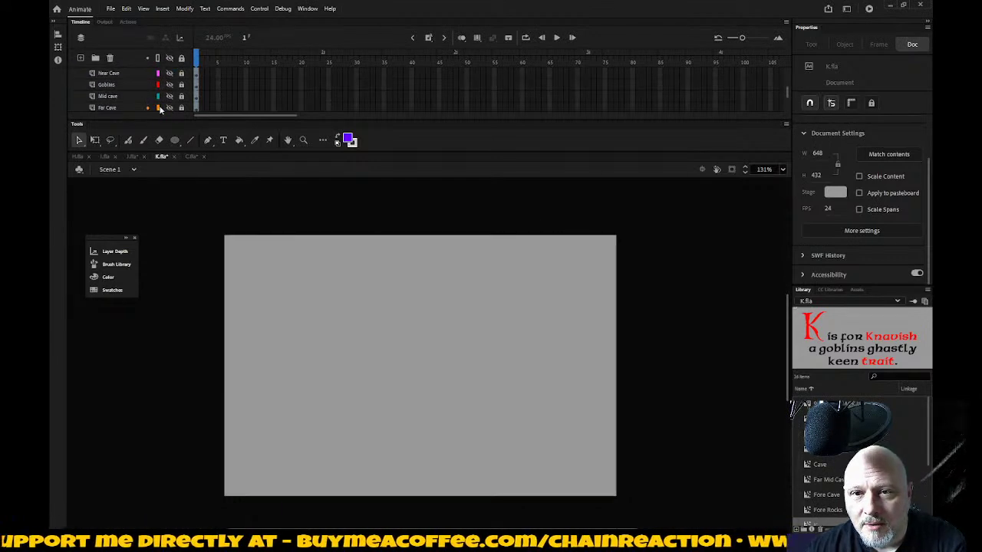
pyautogui.click(170, 108)
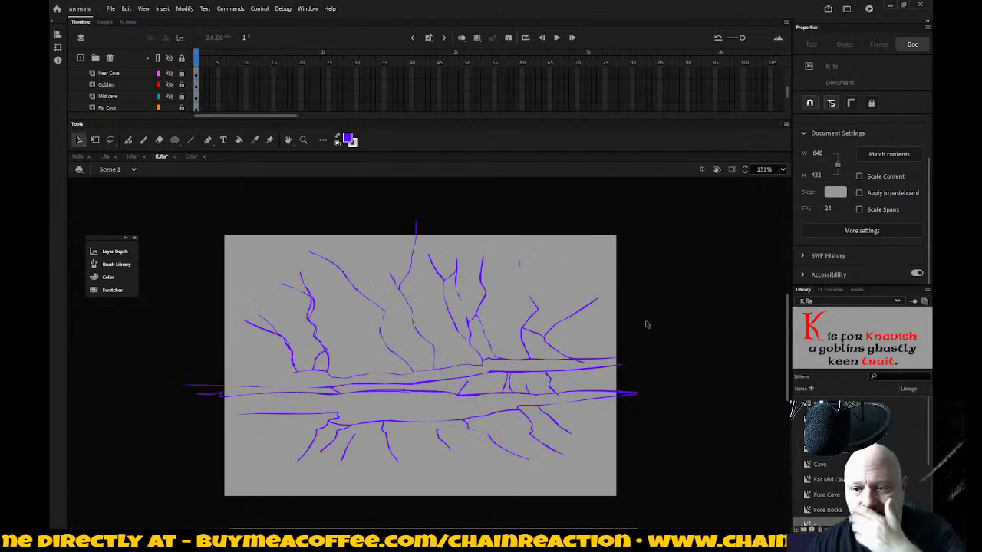
pyautogui.click(191, 139)
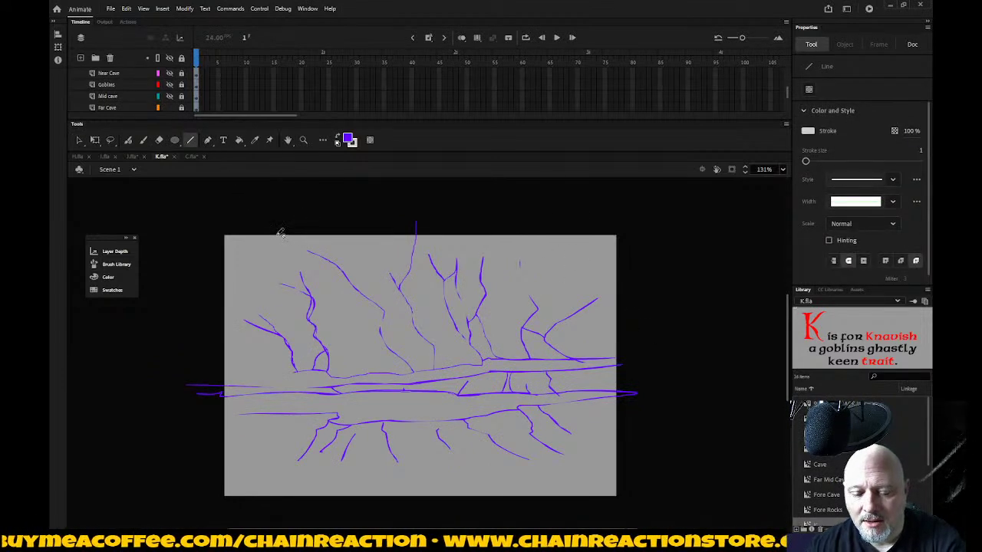
pyautogui.click(172, 111)
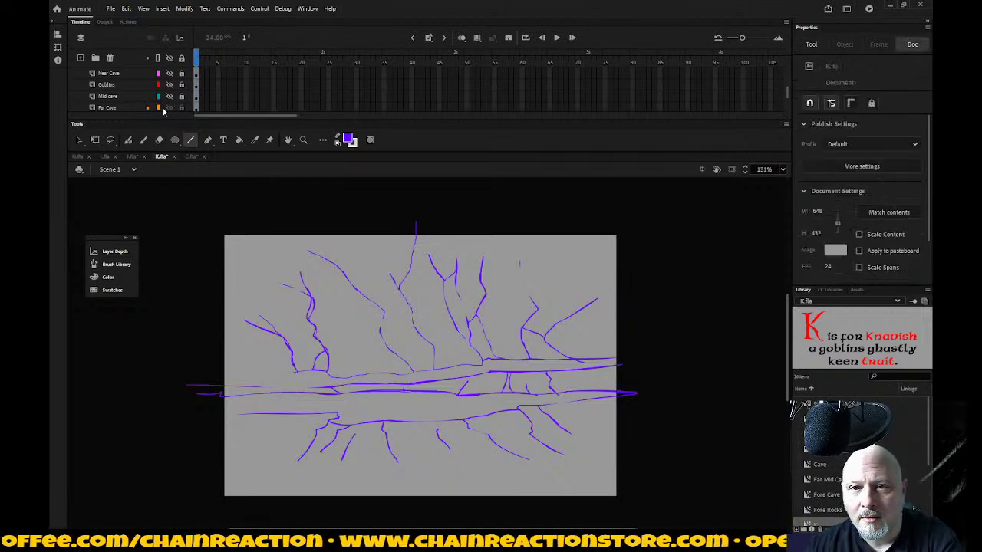
pyautogui.click(135, 112)
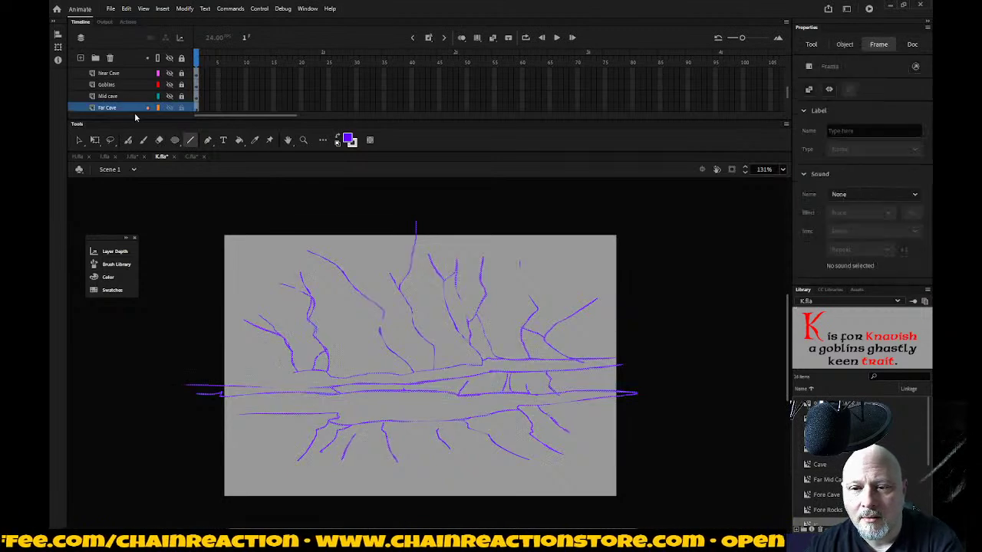
pyautogui.click(79, 140)
pyautogui.click(236, 218)
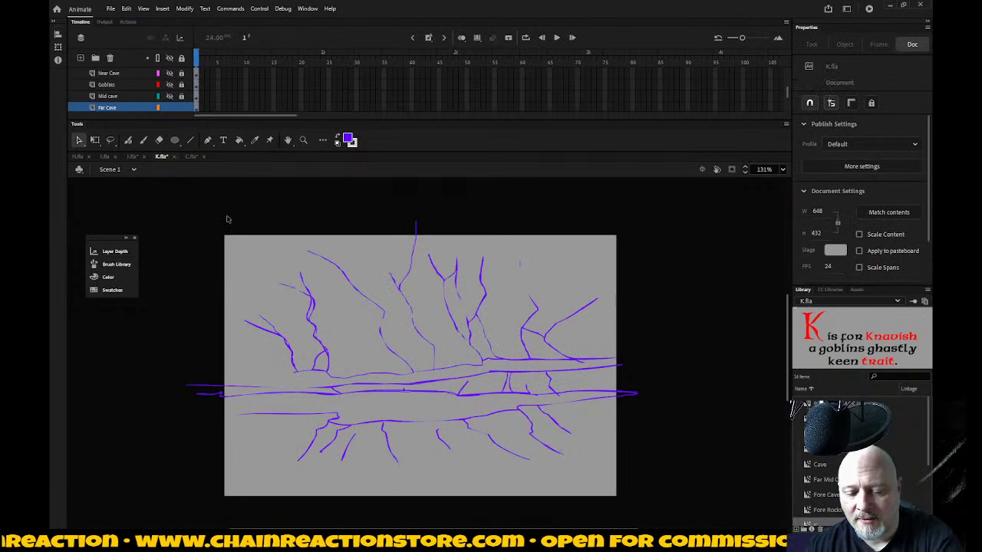
# Step: Paint a closed Classic Brush outline just outside the stage on Far Cave, and extend the upper wall cracks out past it
pyautogui.press('b')
pyautogui.moveTo(216, 224); pyautogui.dragTo(633, 224)
pyautogui.moveTo(644, 259); pyautogui.dragTo(648, 331)
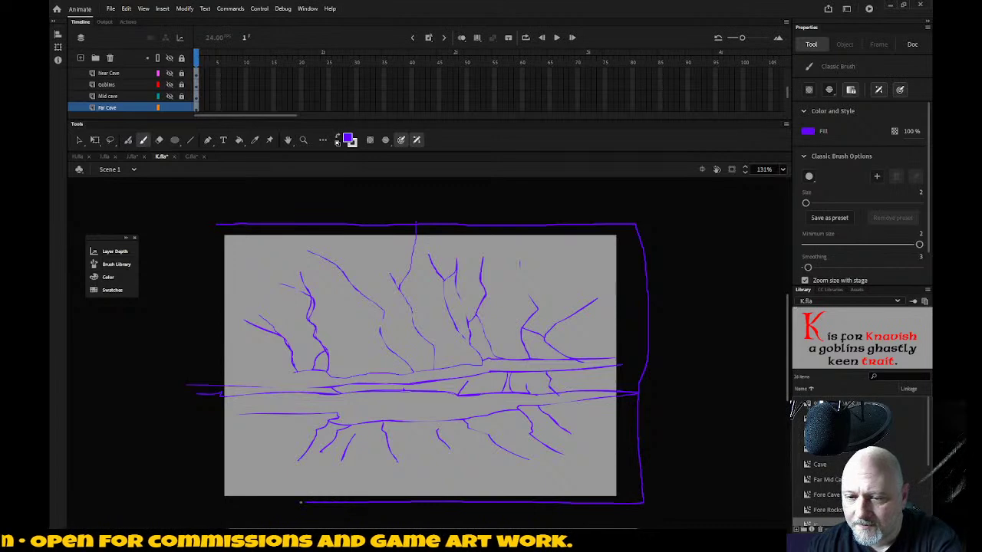
pyautogui.moveTo(201, 463); pyautogui.dragTo(195, 401)
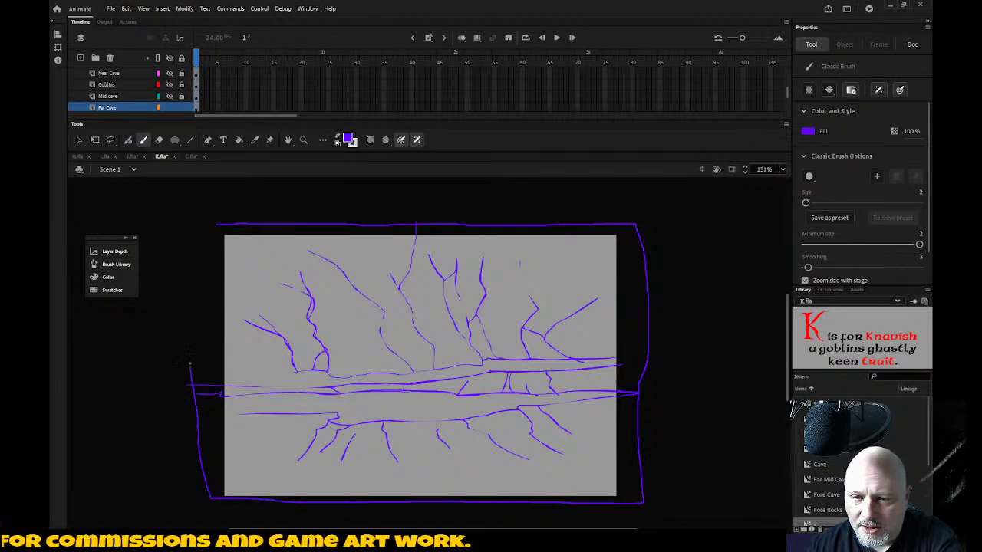
pyautogui.moveTo(194, 305); pyautogui.dragTo(209, 238)
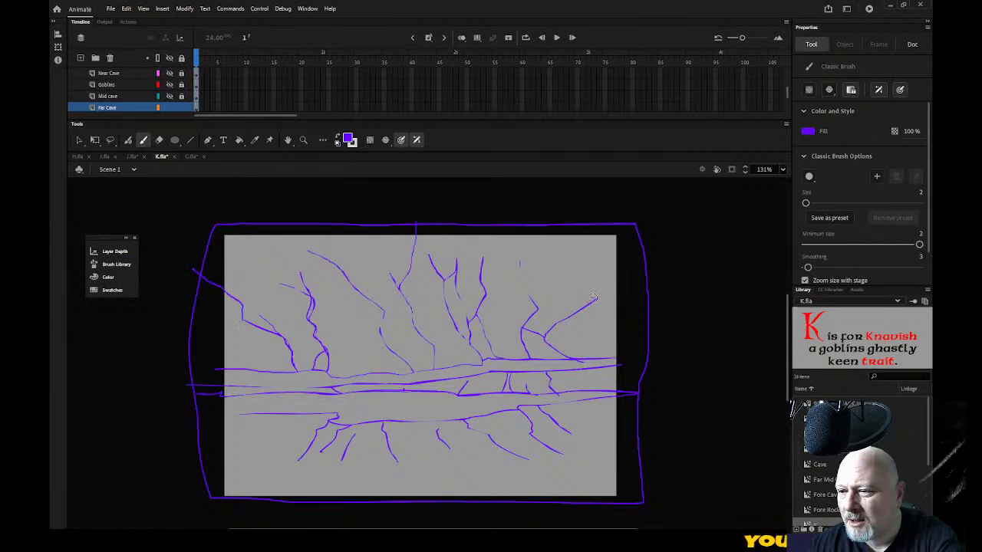
pyautogui.moveTo(597, 299); pyautogui.dragTo(650, 259)
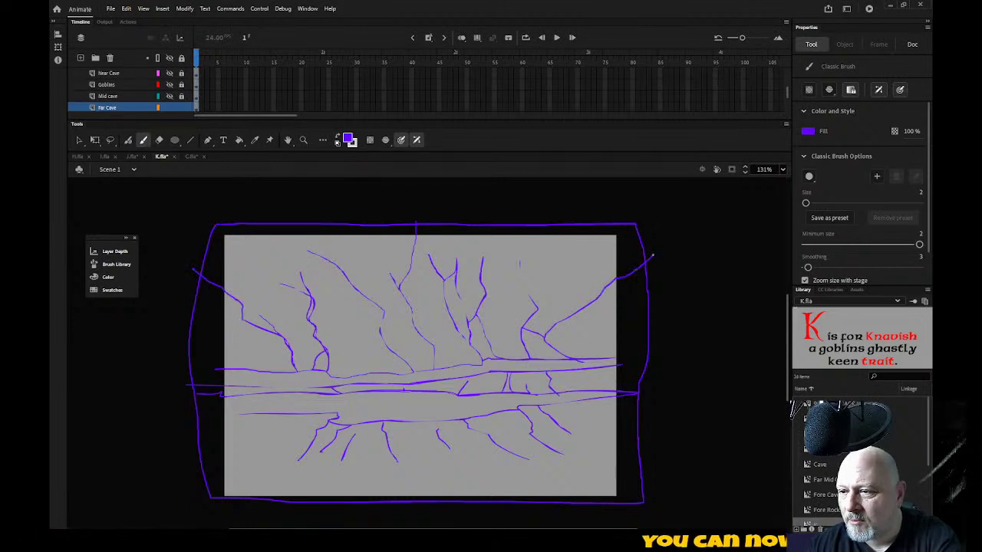
pyautogui.moveTo(519, 266); pyautogui.dragTo(492, 188)
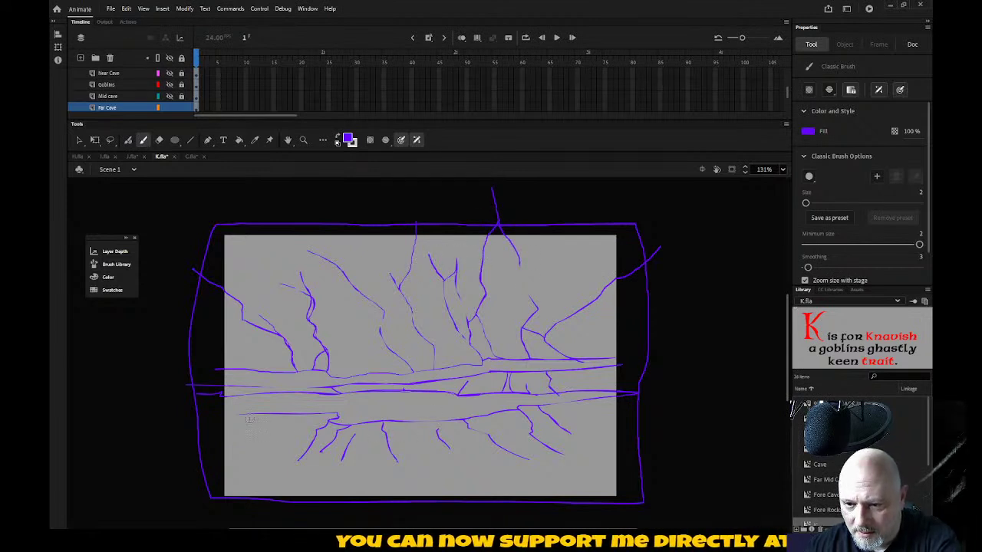
# Step: Extend and join the cracks below the ledge toward the lower outline, and brush further cracks into the upper corners
pyautogui.moveTo(248, 415)
pyautogui.mouseDown()
pyautogui.moveTo(223, 415)
pyautogui.moveTo(249, 428)
pyautogui.moveTo(145, 434)
pyautogui.mouseUp()
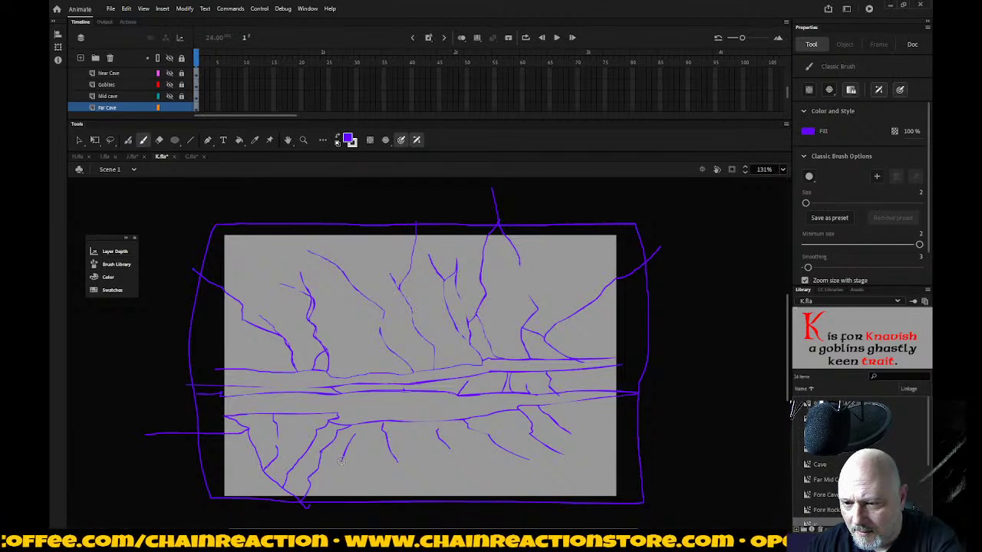
pyautogui.moveTo(389, 448); pyautogui.dragTo(368, 472)
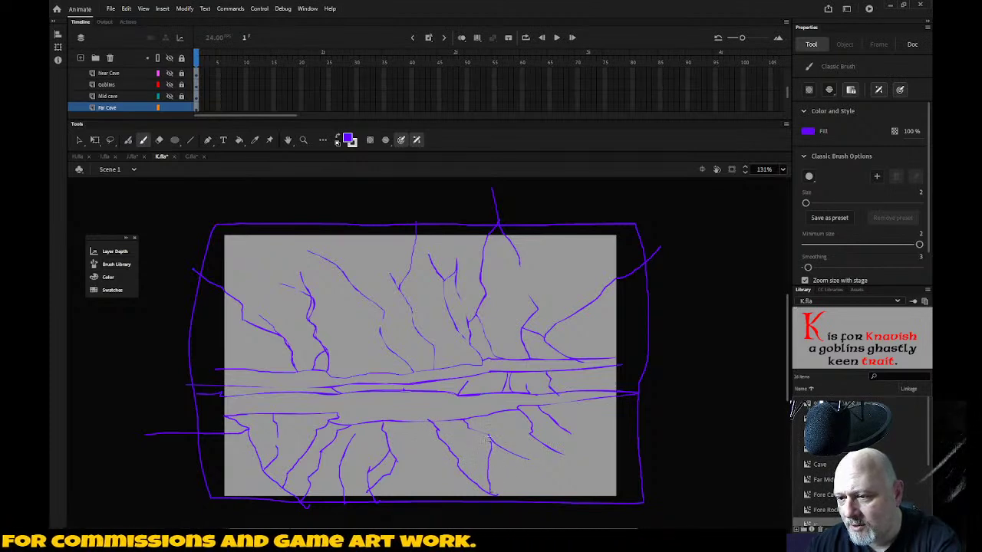
pyautogui.moveTo(554, 447); pyautogui.dragTo(653, 491)
pyautogui.moveTo(571, 436); pyautogui.dragTo(617, 452)
pyautogui.moveTo(593, 398); pyautogui.dragTo(629, 433)
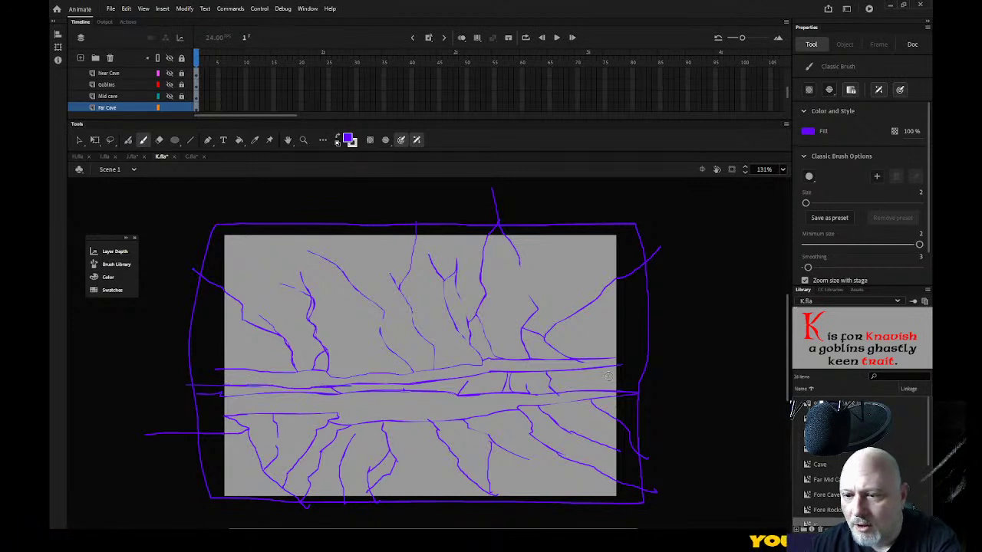
pyautogui.moveTo(597, 231); pyautogui.dragTo(570, 261)
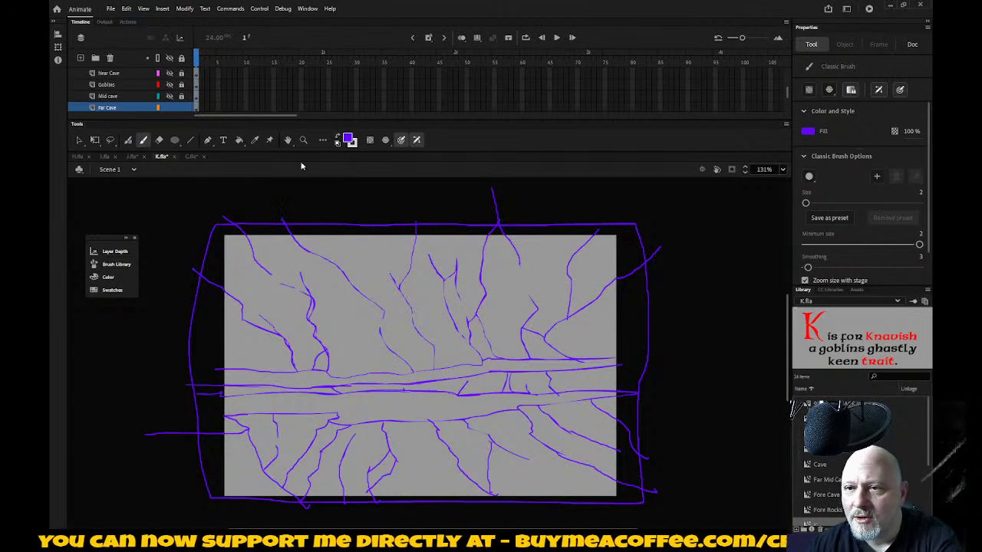
# Step: Switch to C.fla and sample the dark blue of the cavern wall with the Eyedropper as the fill color
pyautogui.click(190, 157)
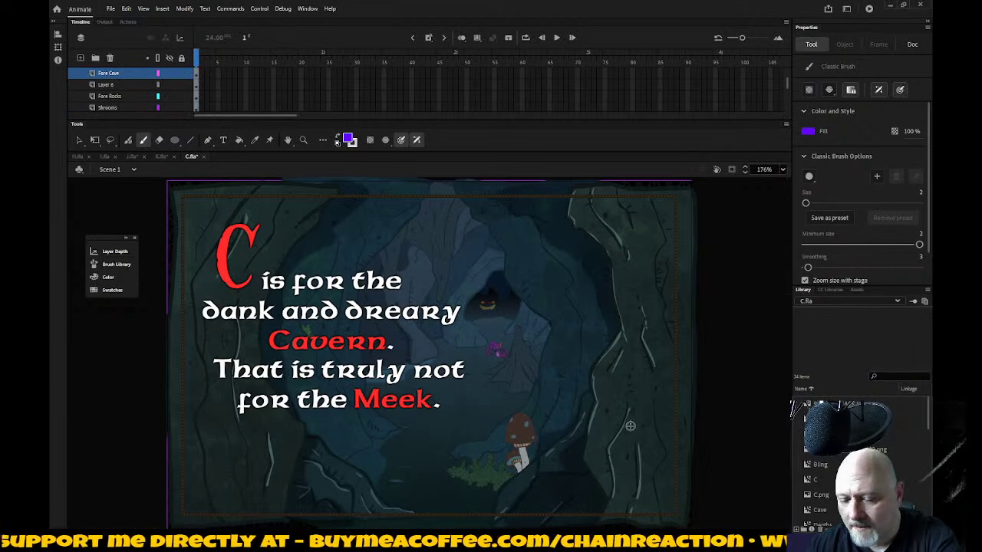
pyautogui.press('i')
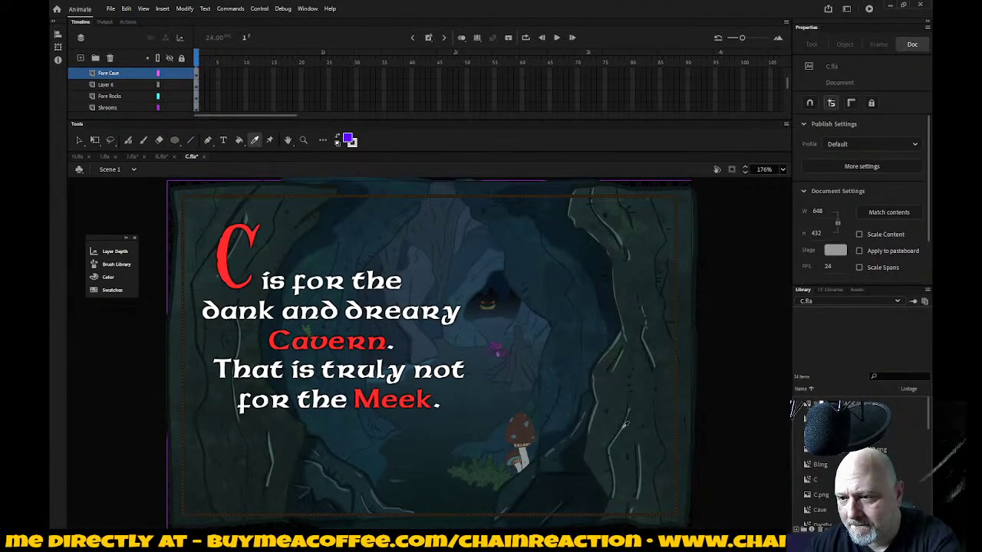
pyautogui.click(540, 331)
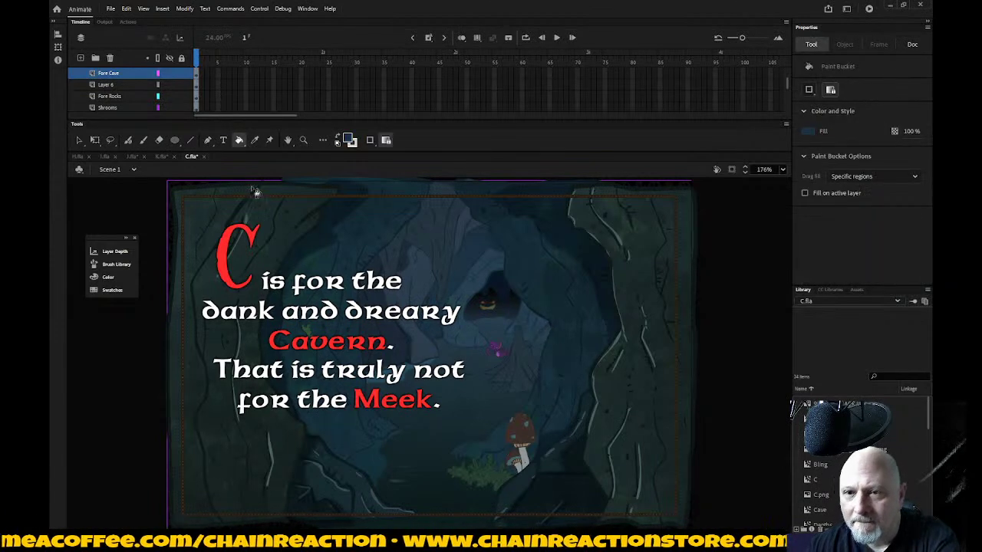
# Step: Back in K.fla, recolor all Far Cave linework with the sampled dark blue #193141 and deselect it
pyautogui.click(158, 159)
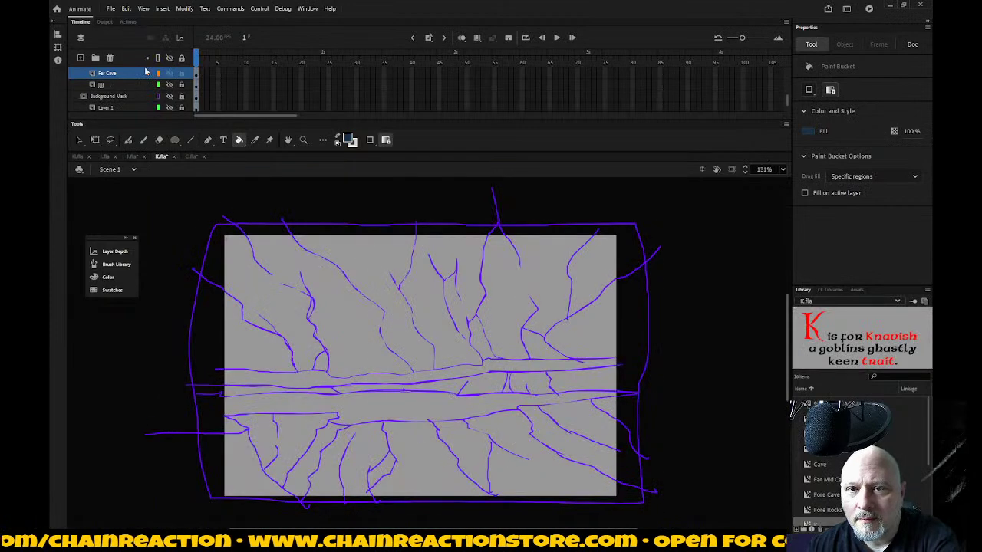
pyautogui.click(127, 77)
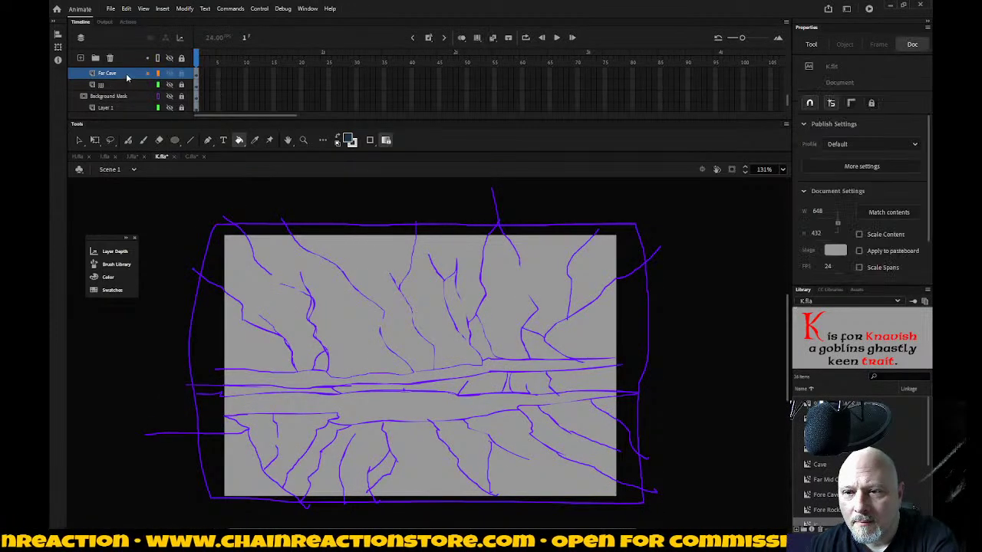
pyautogui.click(350, 140)
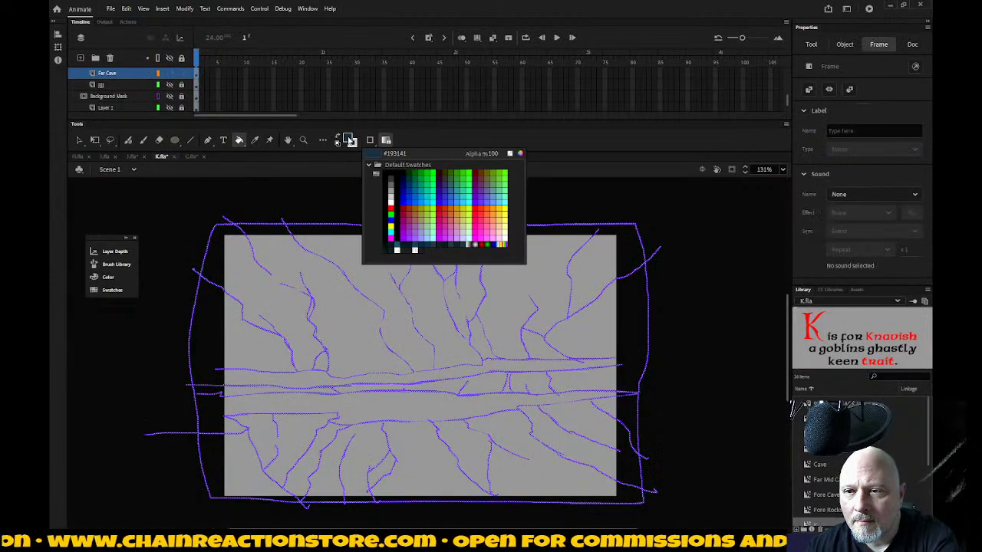
pyautogui.click(366, 152)
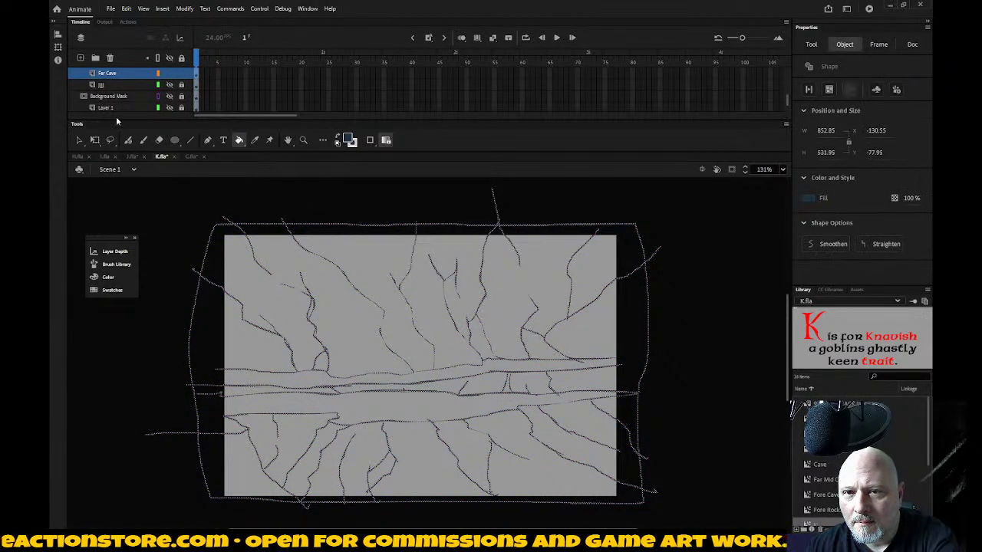
pyautogui.press('Escape')
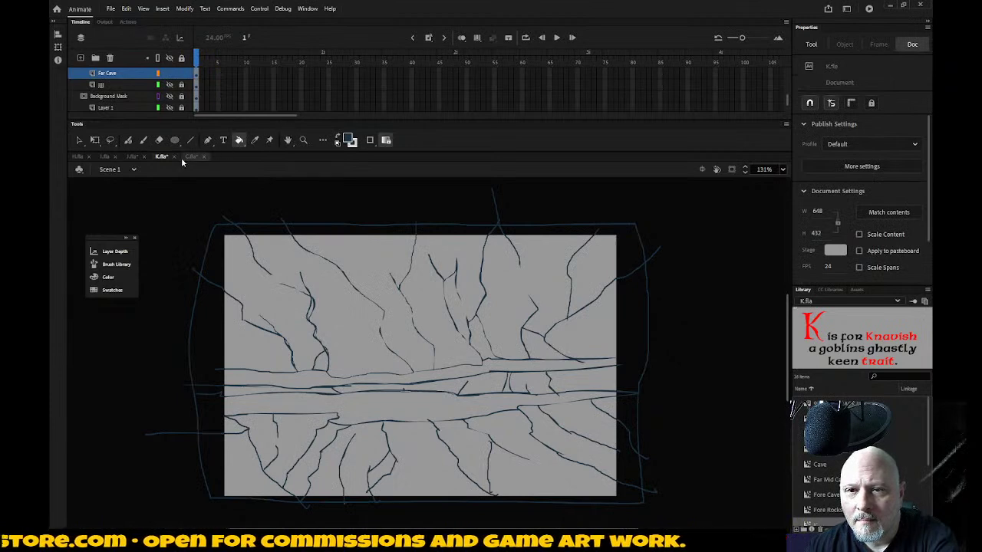
# Step: Sample the lighter blue of the distant cavern wall in C.fla as the fill color and return to K.fla
pyautogui.click(189, 157)
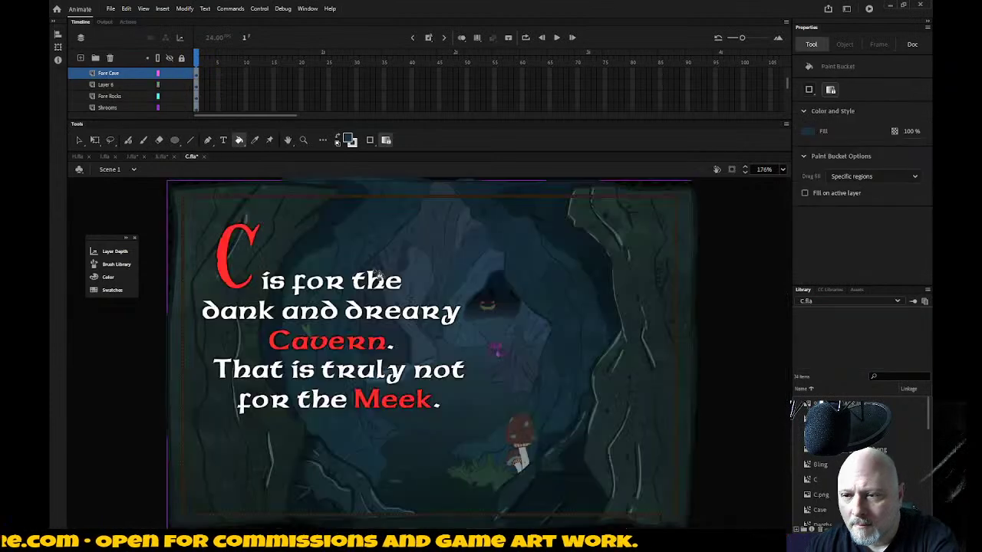
pyautogui.click(525, 313)
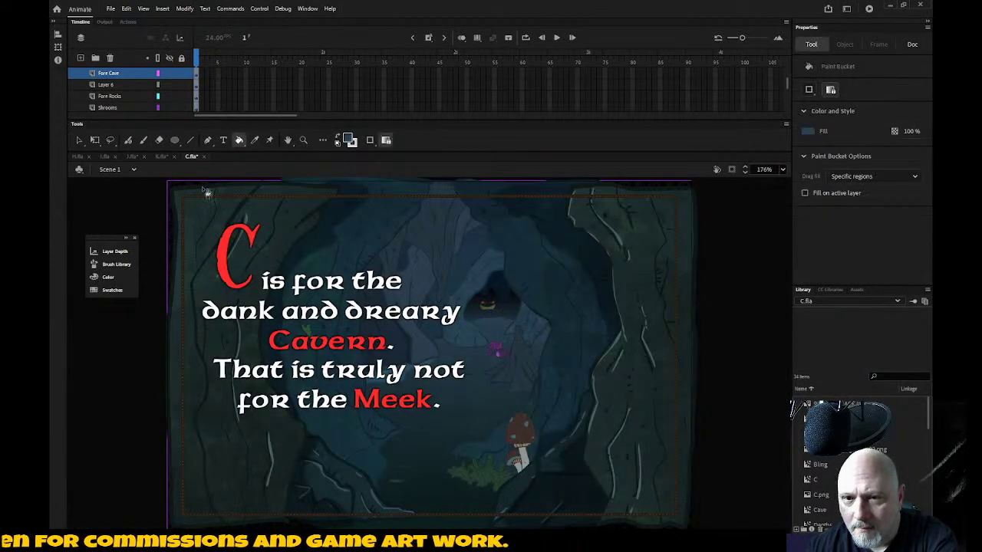
pyautogui.click(161, 157)
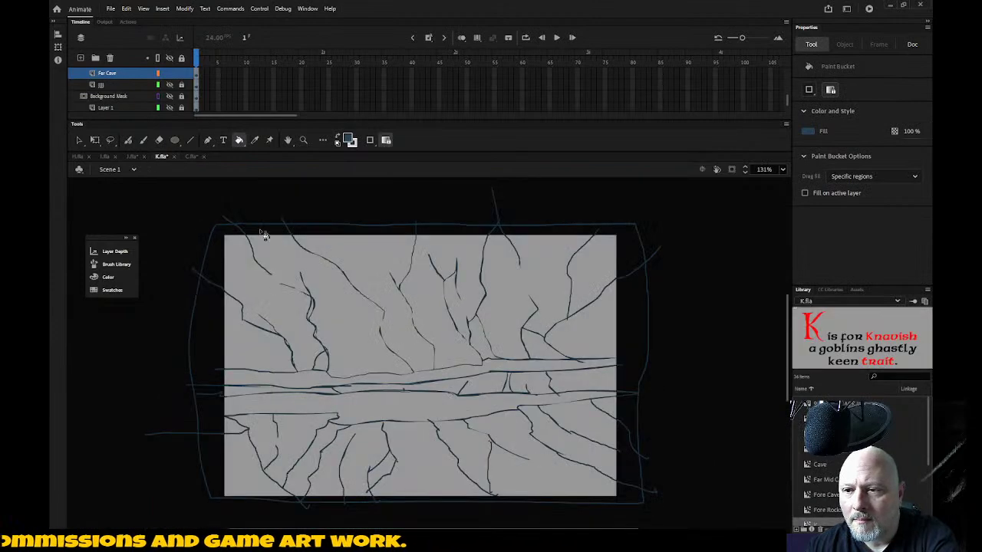
# Step: Fill the far cave wall above the ledges, including the small enclosed areas between cracks, with the sampled blue #284254
pyautogui.click(353, 260)
pyautogui.click(510, 283)
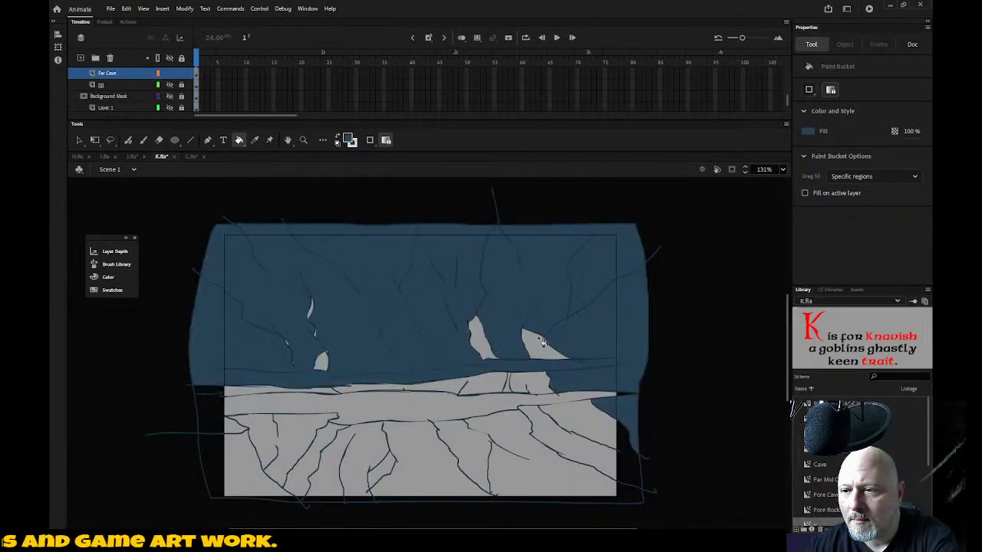
pyautogui.click(485, 344)
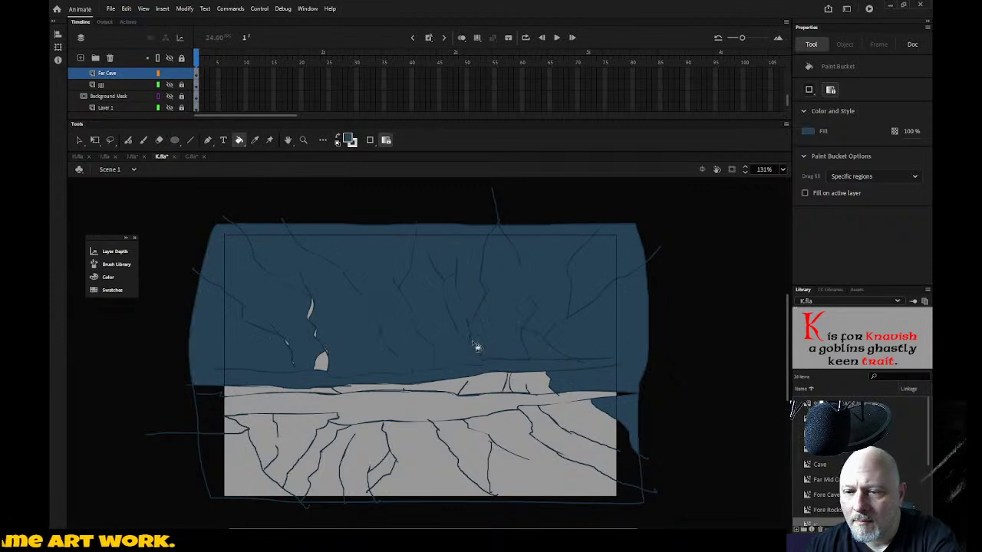
pyautogui.click(326, 371)
# Step: Fill the lower rock face, both ledge bands and the remaining sliver between the upper cracks with the same blue
pyautogui.click(244, 467)
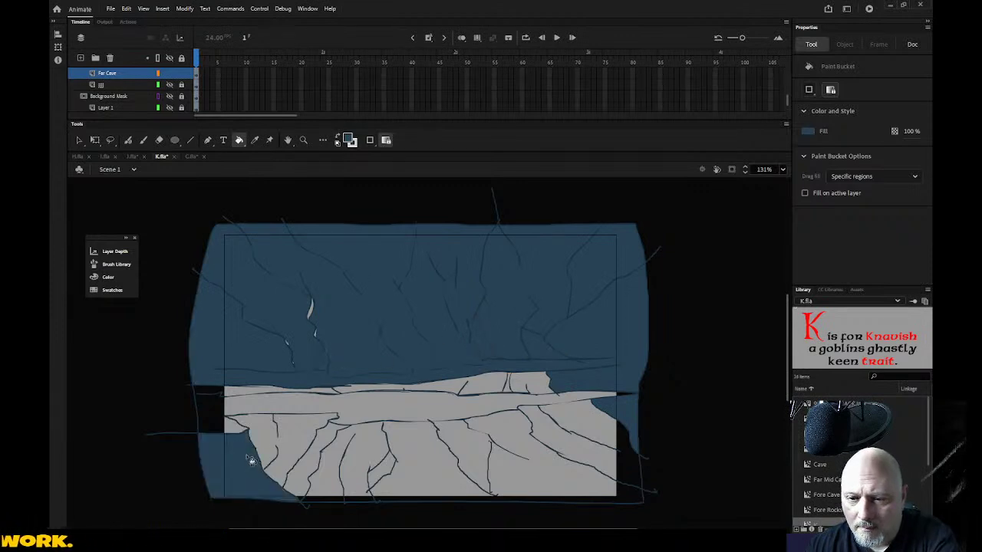
pyautogui.click(267, 448)
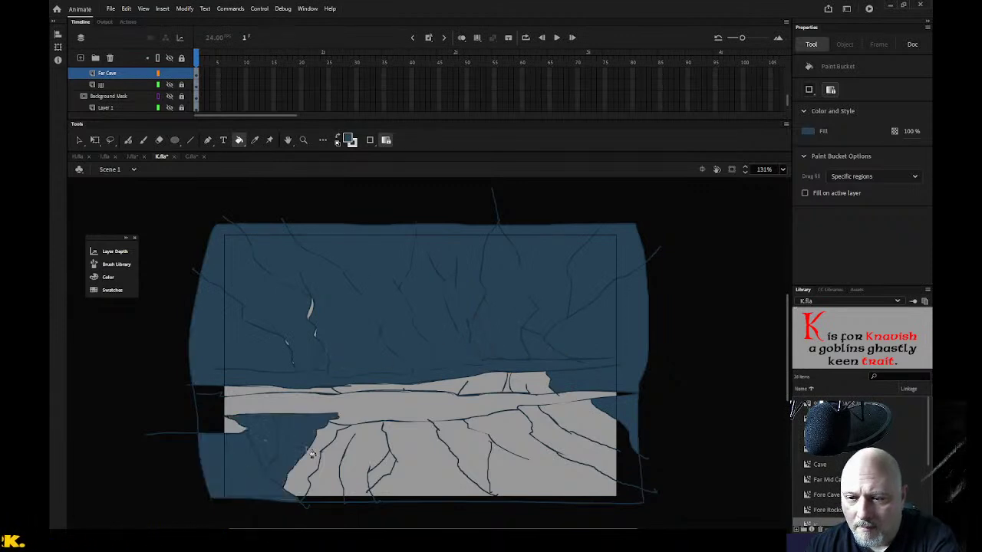
pyautogui.click(344, 472)
pyautogui.click(388, 478)
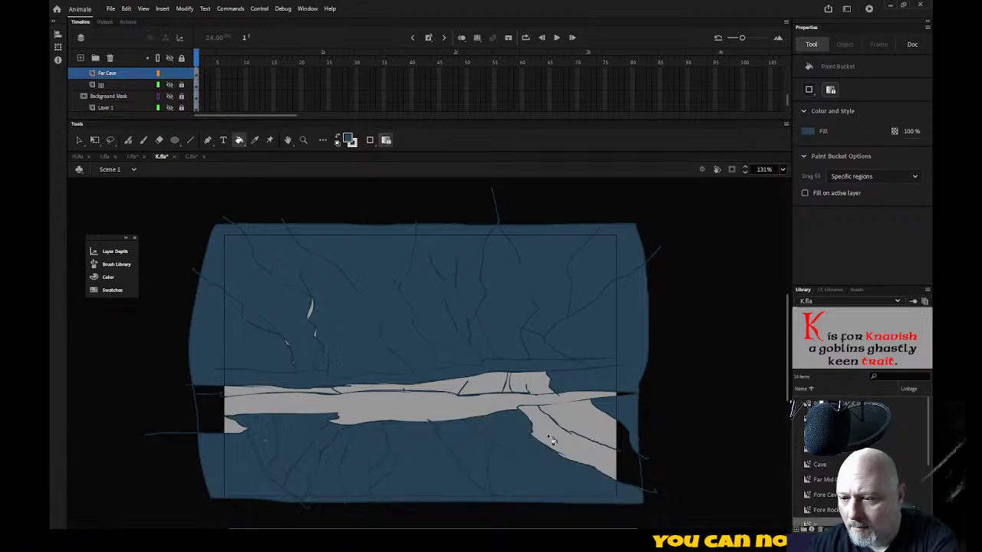
pyautogui.click(549, 442)
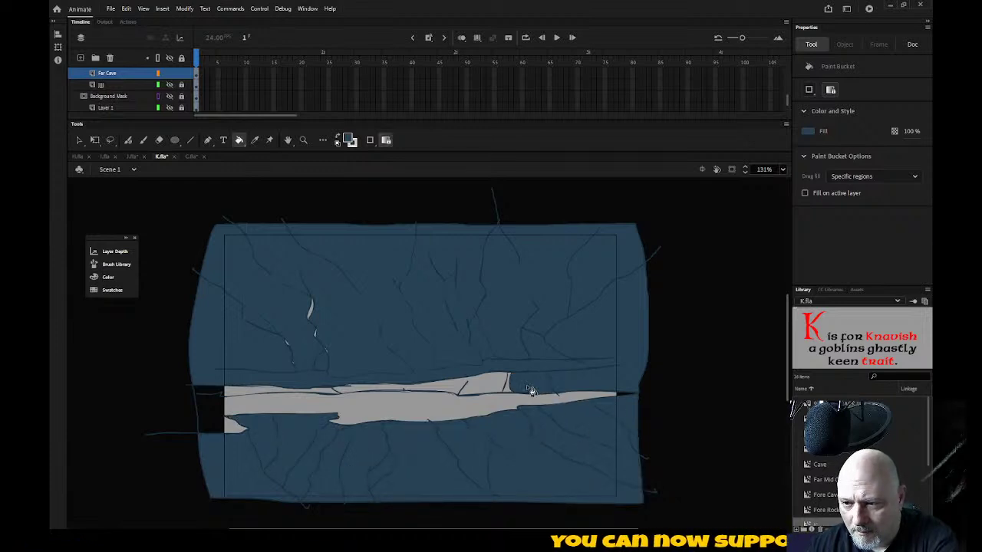
pyautogui.click(479, 386)
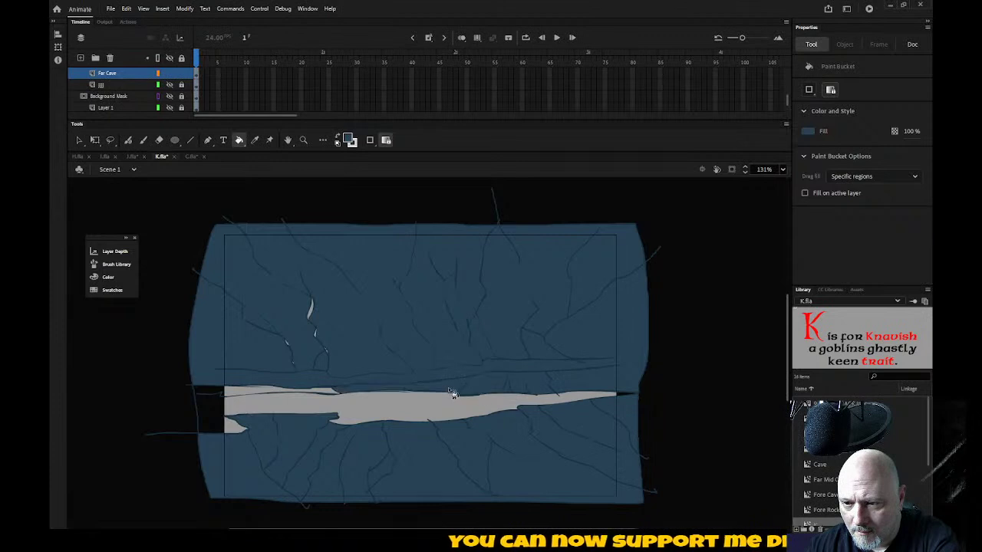
pyautogui.click(328, 397)
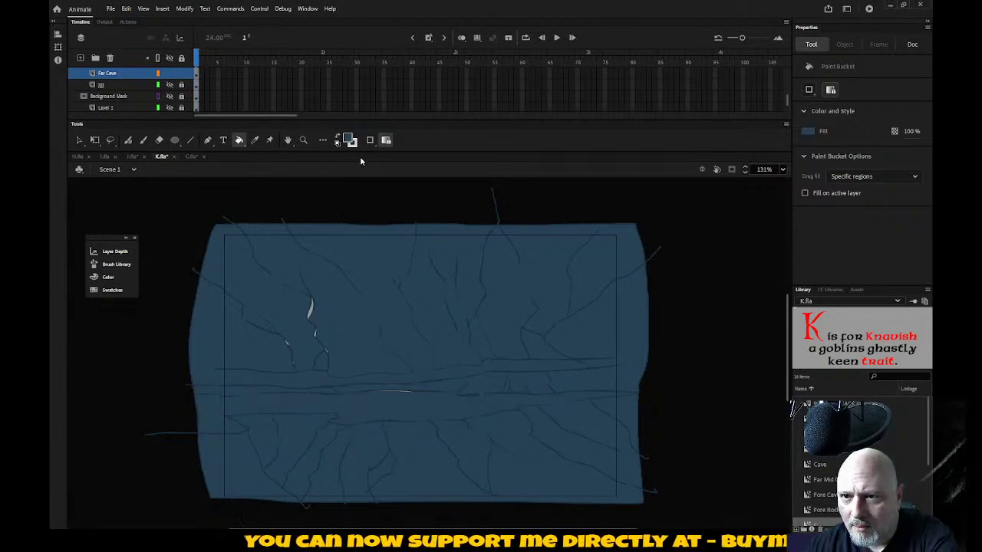
pyautogui.click(312, 314)
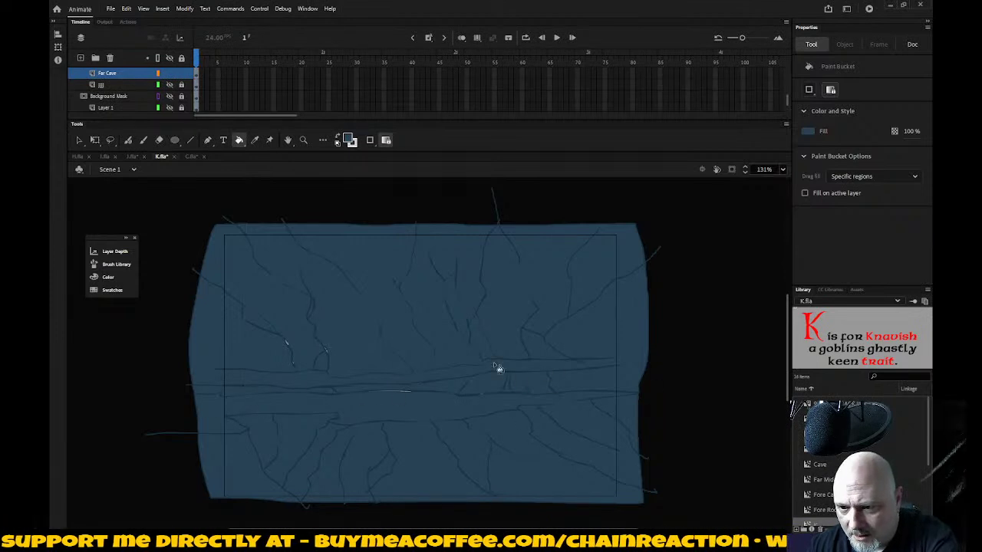
# Step: Sample the dark linework blue and brush the ledge lines and the lower-right crack out past the cave outline
pyautogui.press('z')
pyautogui.moveTo(158, 318); pyautogui.dragTo(740, 440)
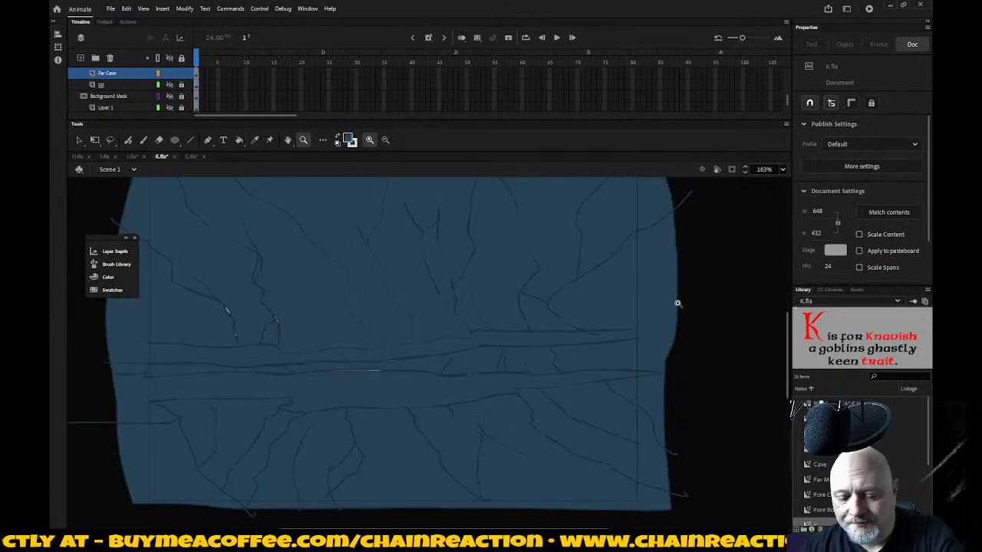
pyautogui.click(349, 141)
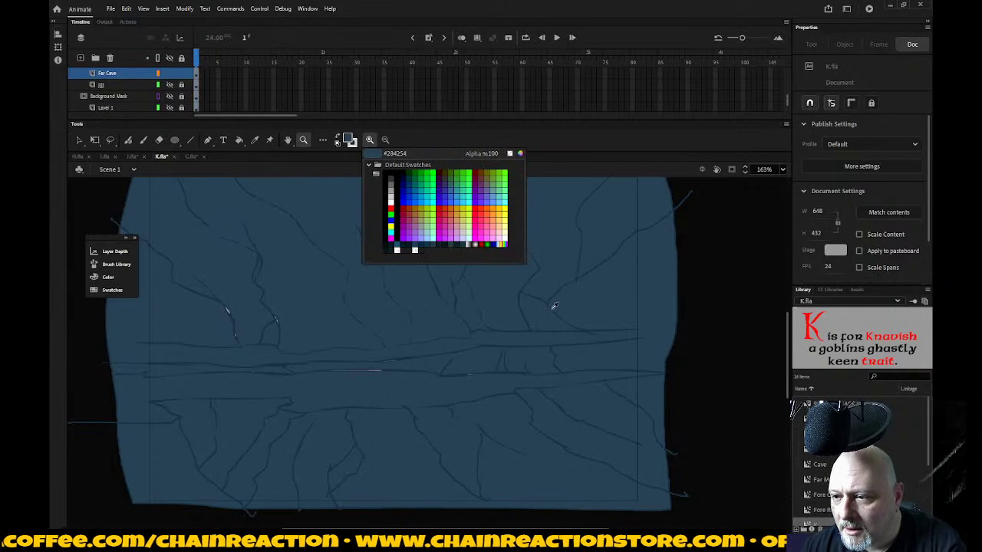
pyautogui.click(541, 295)
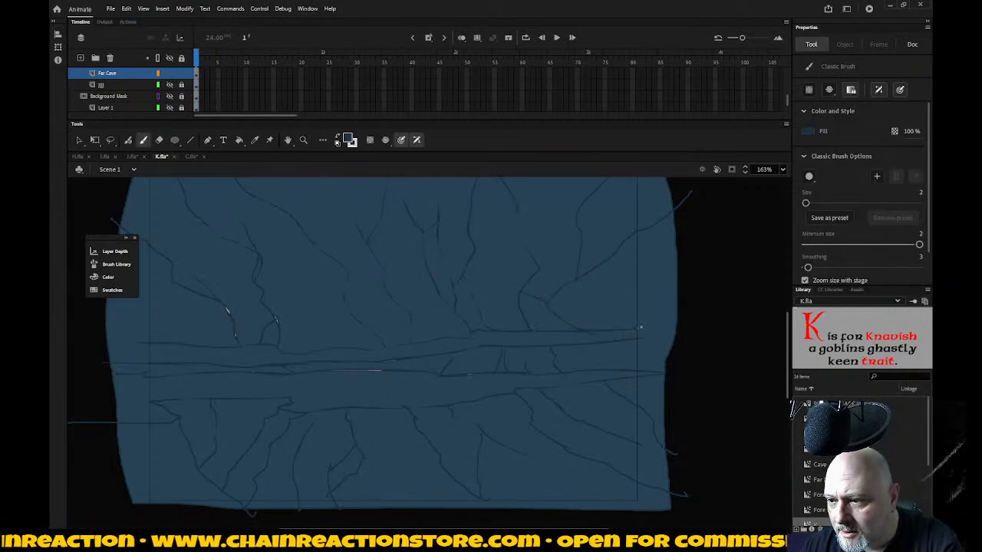
pyautogui.moveTo(650, 339); pyautogui.dragTo(701, 338)
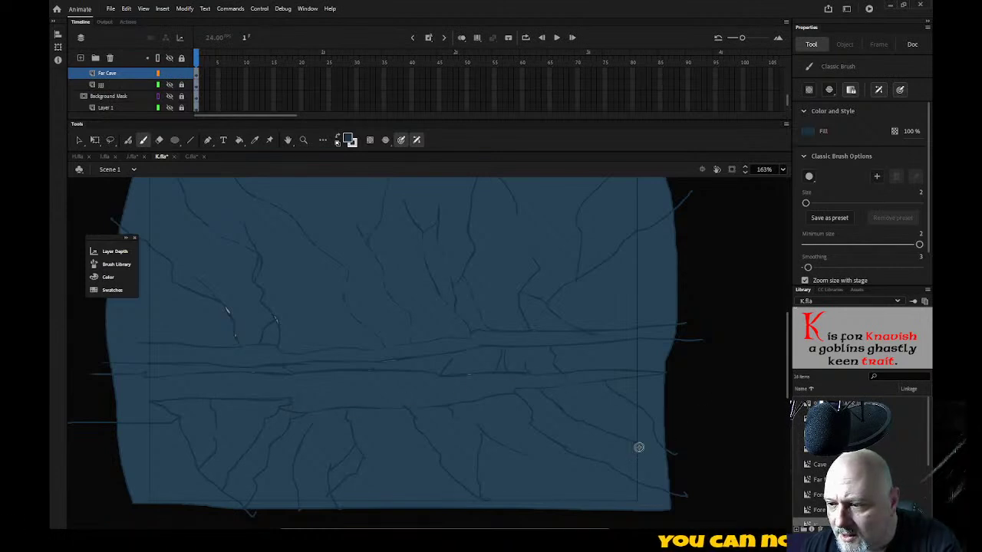
pyautogui.moveTo(669, 474); pyautogui.dragTo(702, 493)
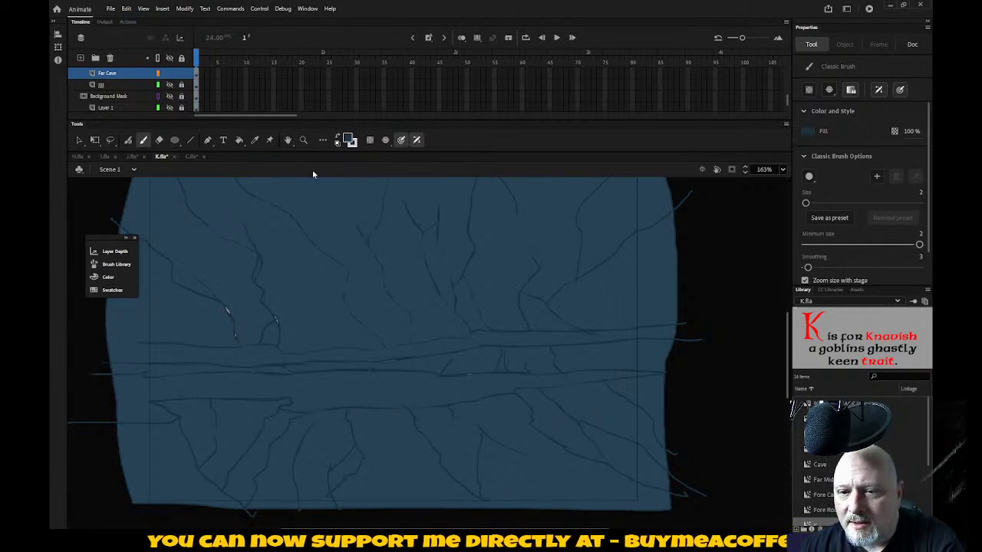
# Step: Sample the wall blue, mix a lighter shade of it as the fill color, and fill the lower ledge band
pyautogui.press('i')
pyautogui.click(140, 390)
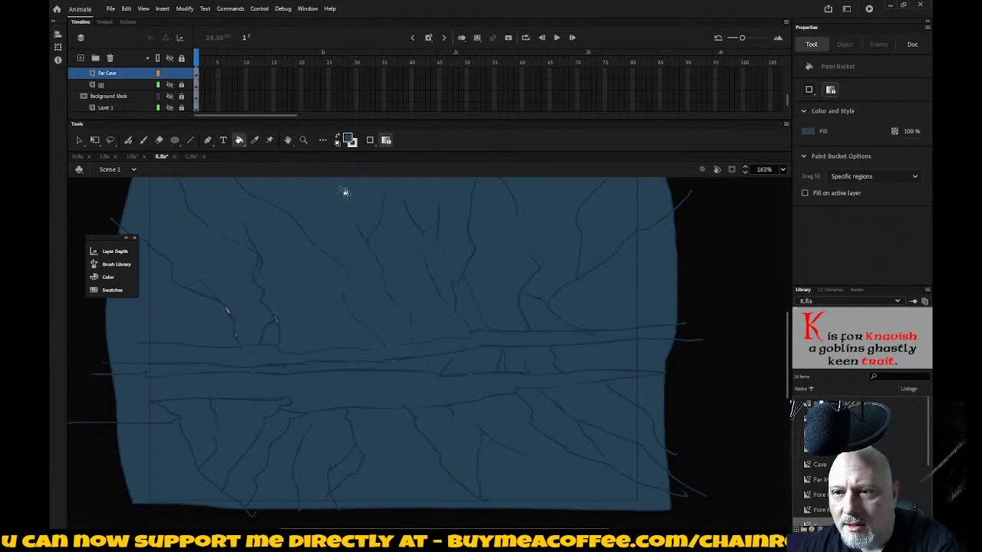
pyautogui.click(350, 141)
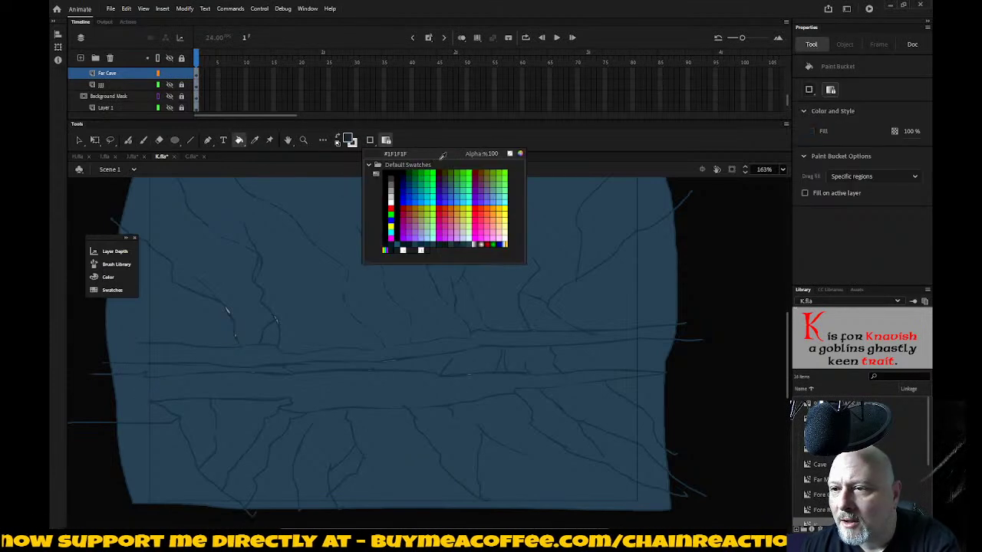
pyautogui.click(523, 152)
pyautogui.moveTo(190, 250); pyautogui.dragTo(189, 244)
pyautogui.click(331, 191)
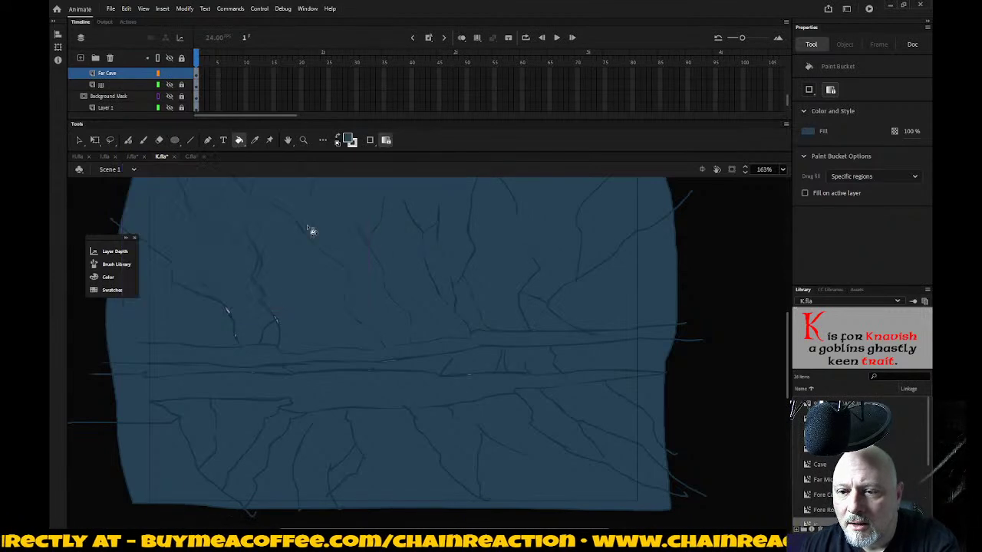
pyautogui.click(257, 387)
# Step: Undo the fill tried on the upper ledge and close the gap in its top line with the sampled dark blue brush
pyautogui.click(412, 356)
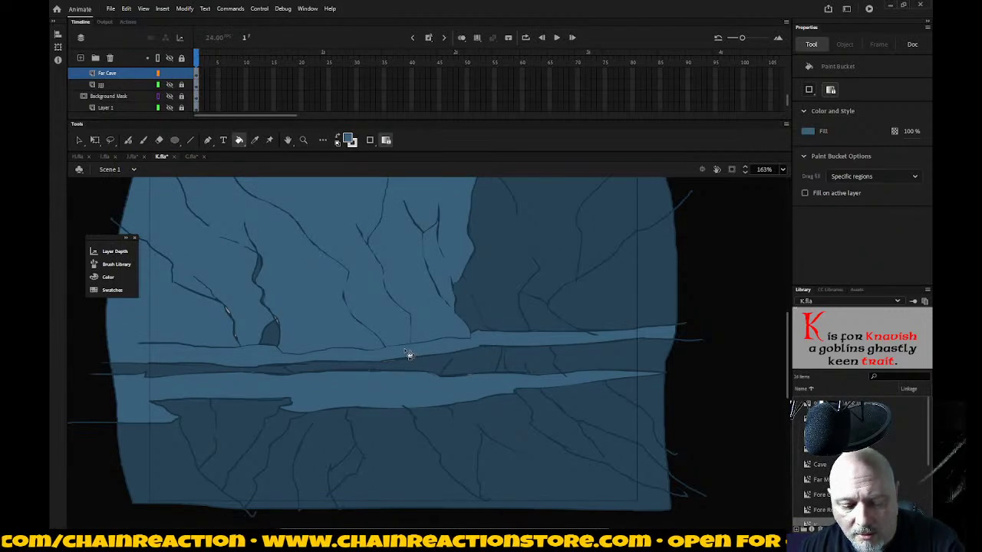
pyautogui.hotkey('ctrl', 'z')
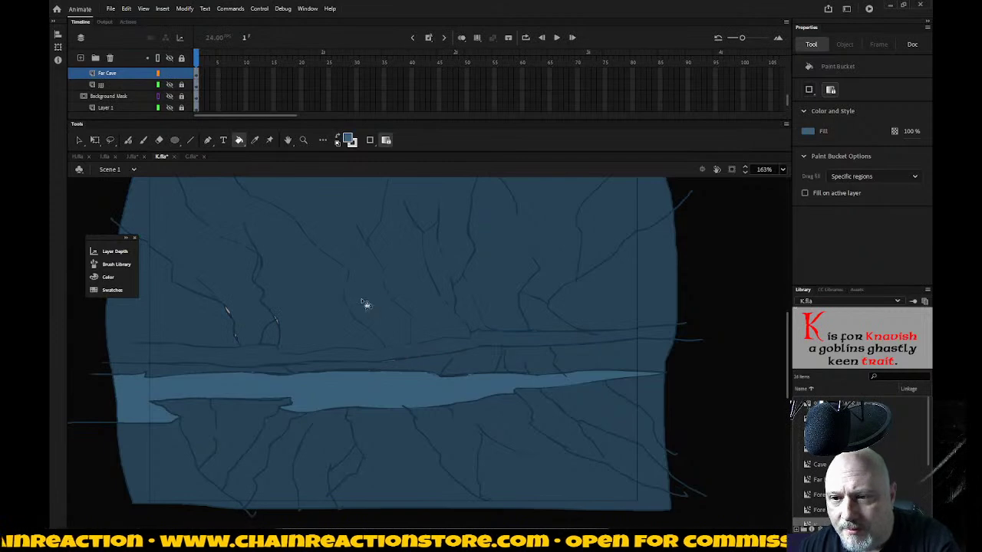
pyautogui.press('i')
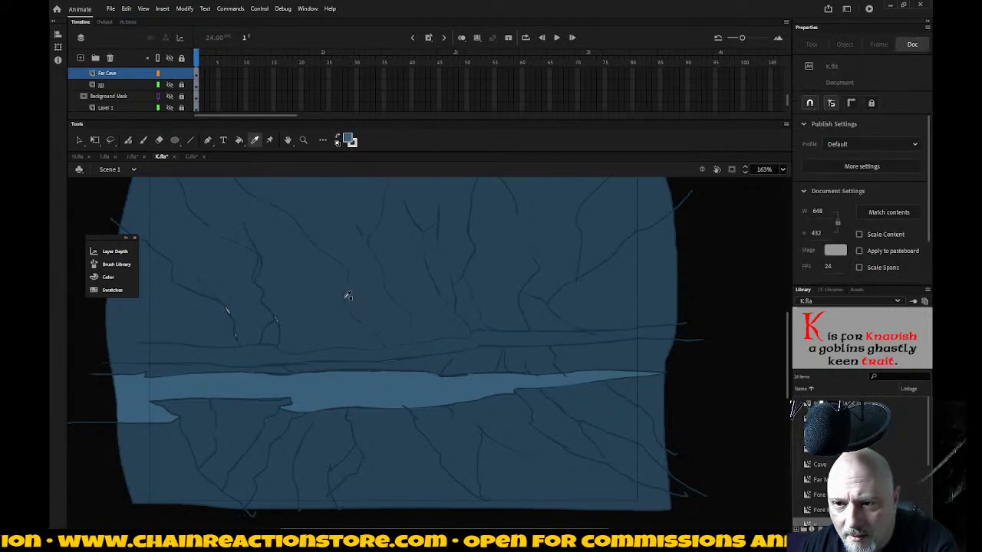
pyautogui.click(347, 295)
pyautogui.press('b')
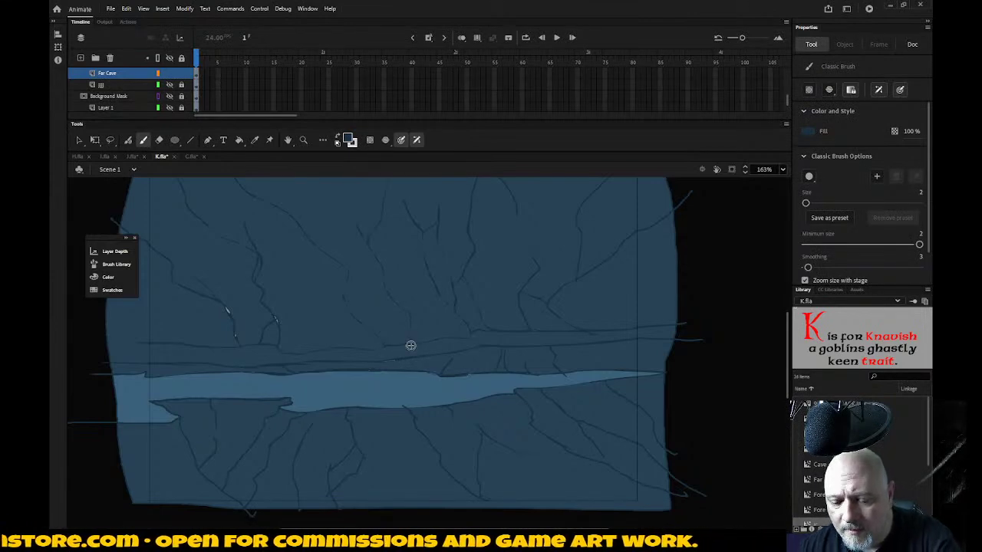
pyautogui.press('k')
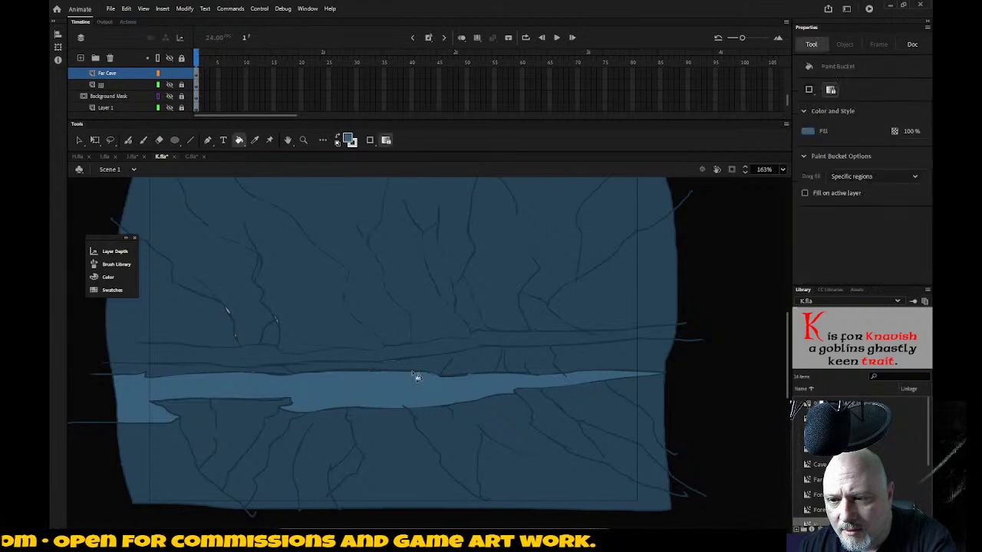
pyautogui.click(423, 356)
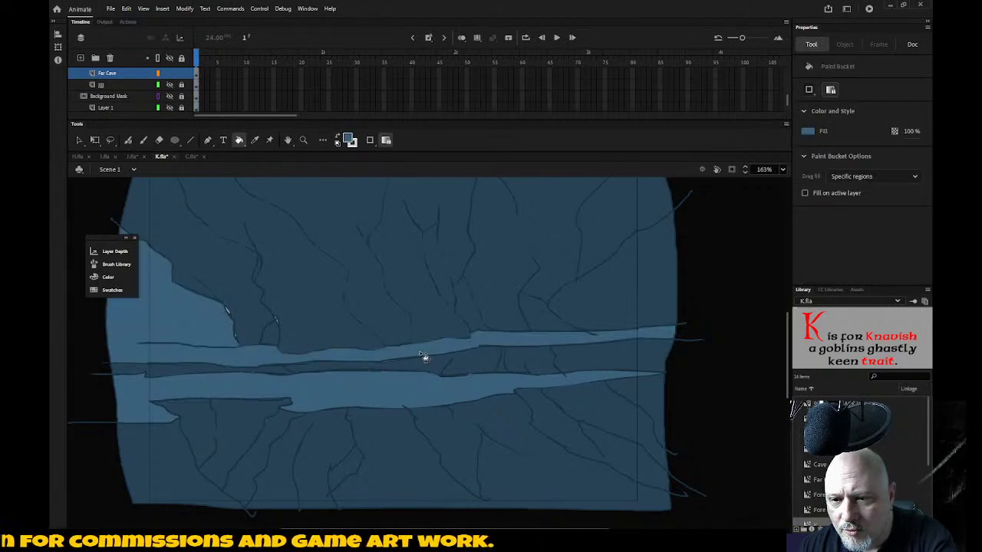
pyautogui.hotkey('ctrl', 'z')
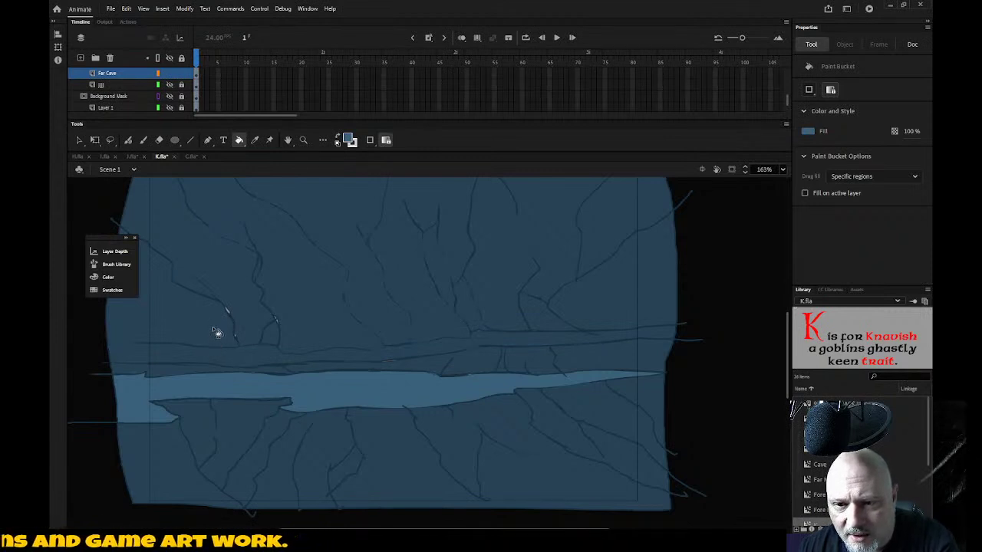
# Step: Extend the upper ledge's top line past the left outline in dark blue and fill the upper ledge band with the lighter blue
pyautogui.press('i')
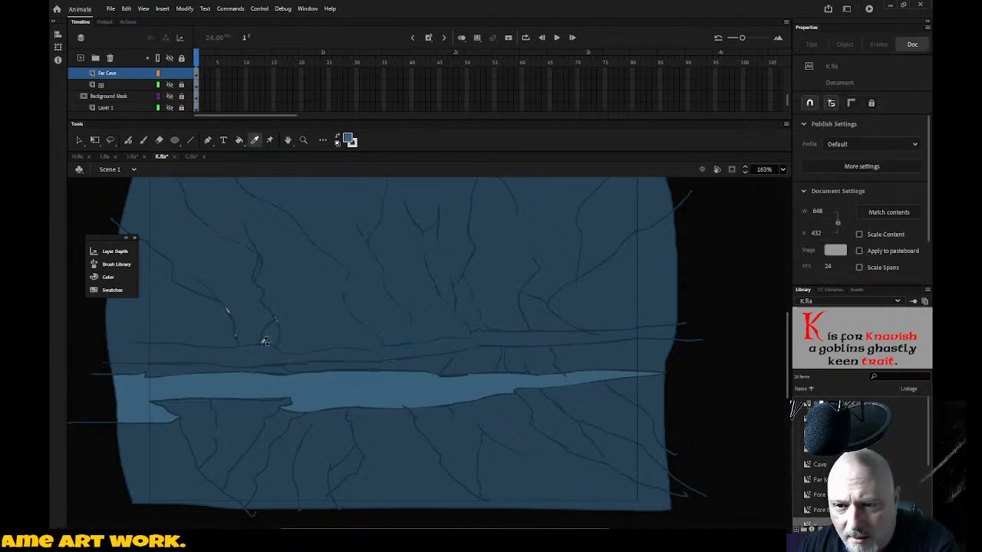
pyautogui.click(264, 342)
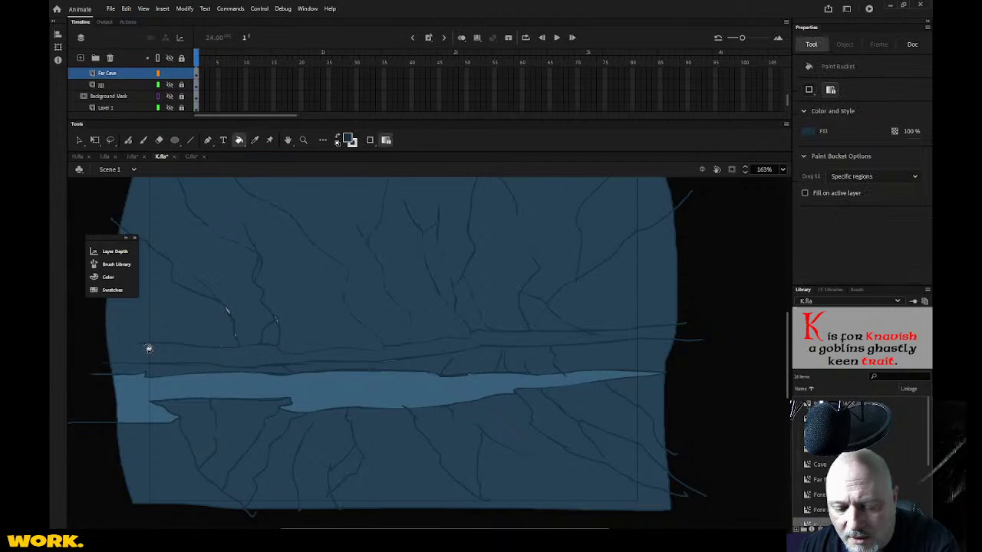
pyautogui.press('b')
pyautogui.moveTo(108, 344); pyautogui.dragTo(81, 345)
pyautogui.press('i')
pyautogui.click(256, 386)
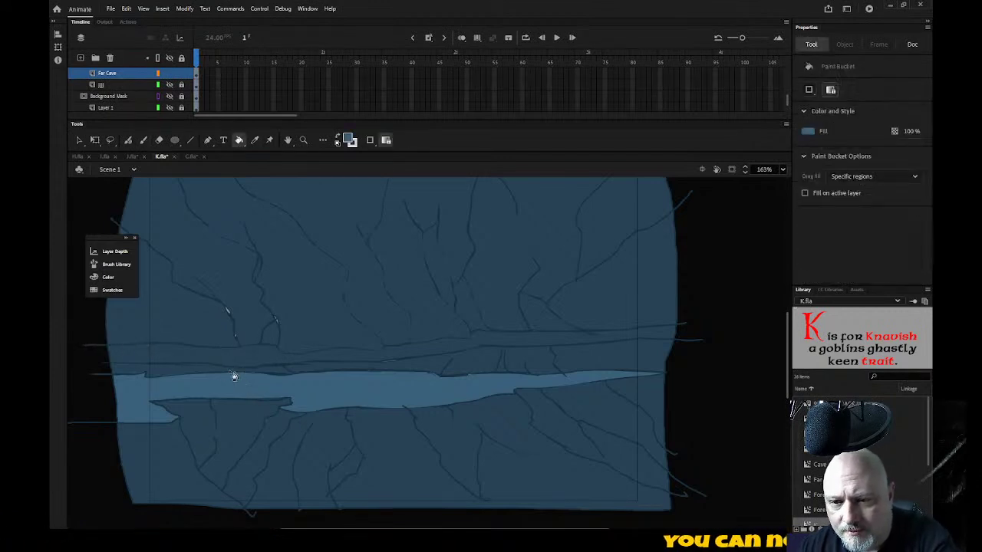
pyautogui.click(241, 362)
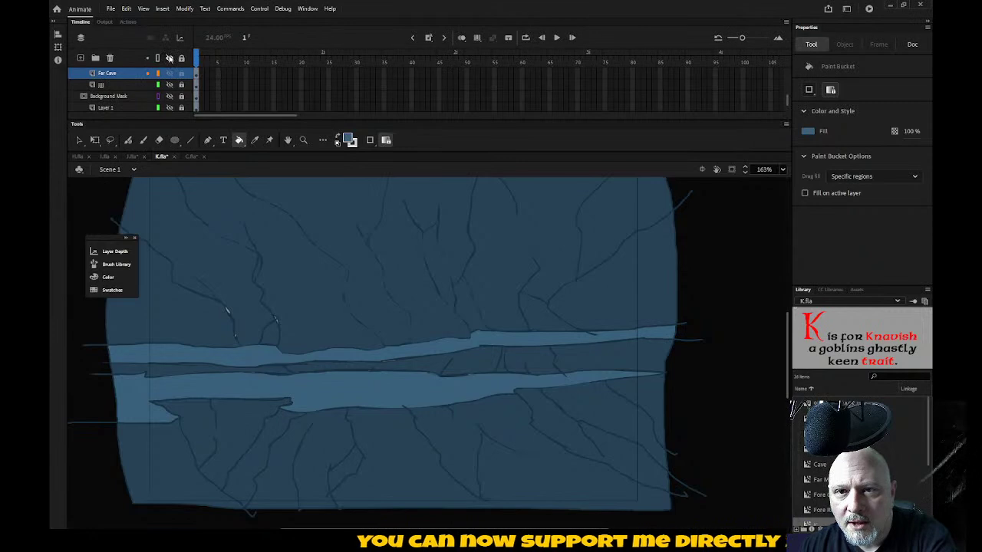
# Step: Show all layers of the K scene, then hide the Template layer and the Layer_4 pencil sketch
pyautogui.click(170, 58)
pyautogui.click(170, 59)
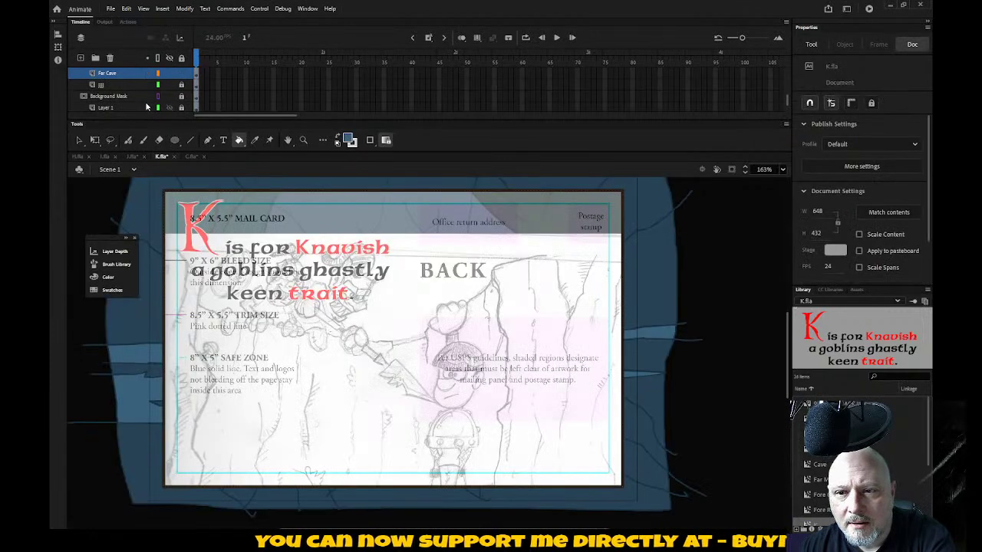
pyautogui.scroll(3, 147, 107)
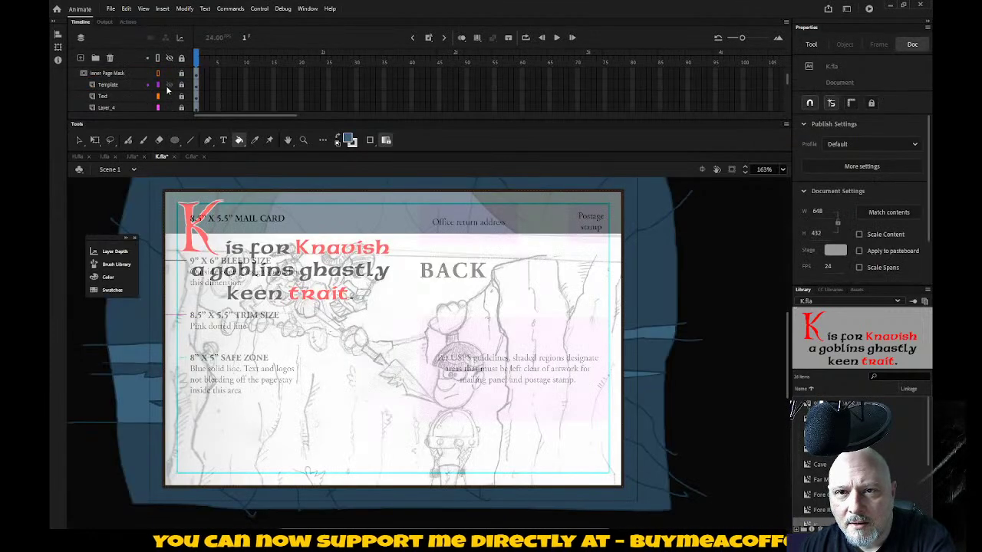
pyautogui.click(169, 85)
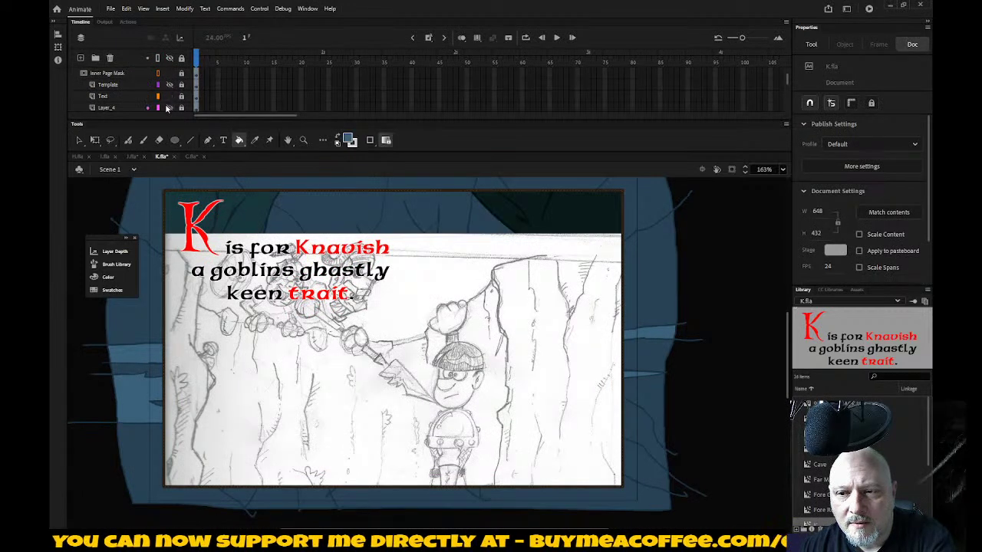
pyautogui.click(168, 107)
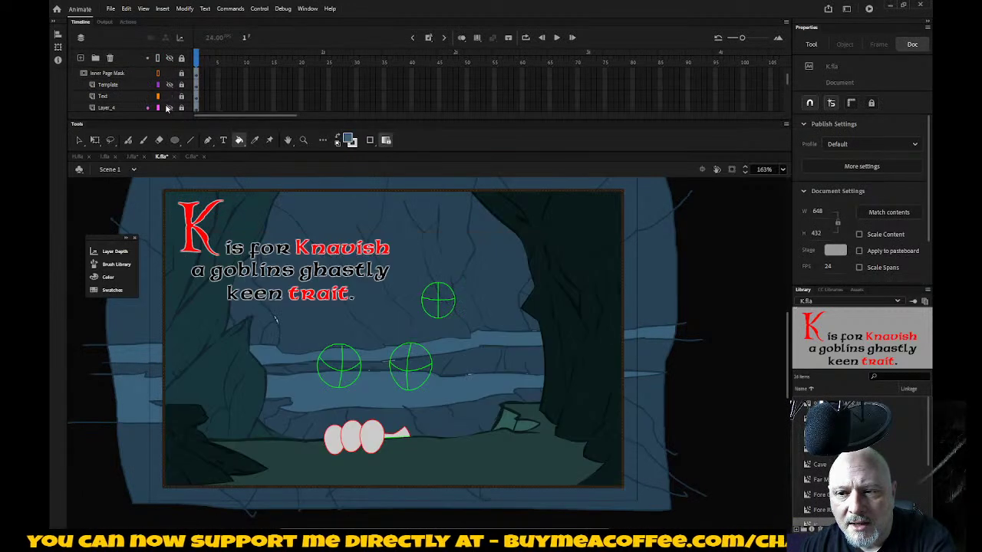
# Step: Lock all layers of the K scene so the page mask crops the artwork, and save K.fla
pyautogui.click(184, 60)
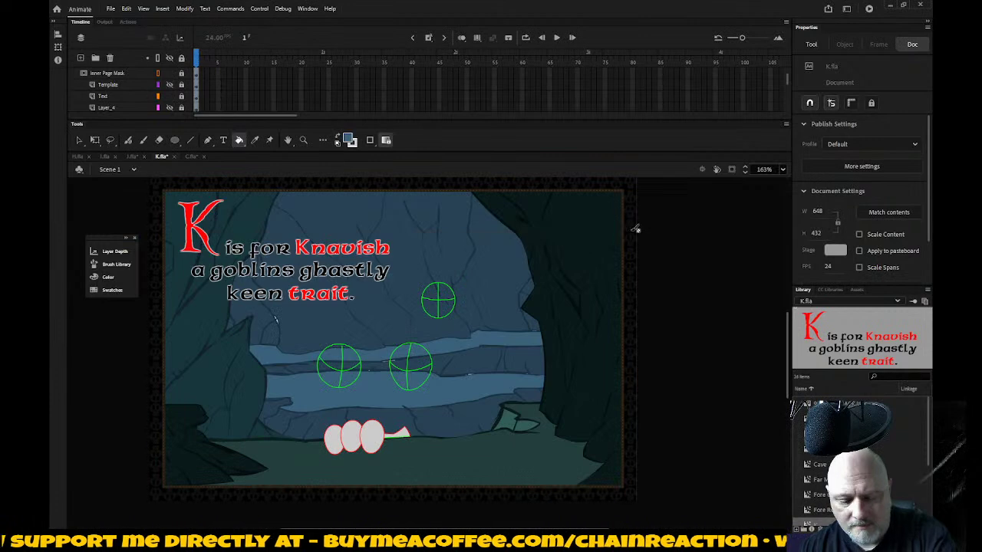
pyautogui.press('z')
pyautogui.keyDown('alt'); pyautogui.click(592, 328); pyautogui.keyUp('alt')
pyautogui.click(507, 385)
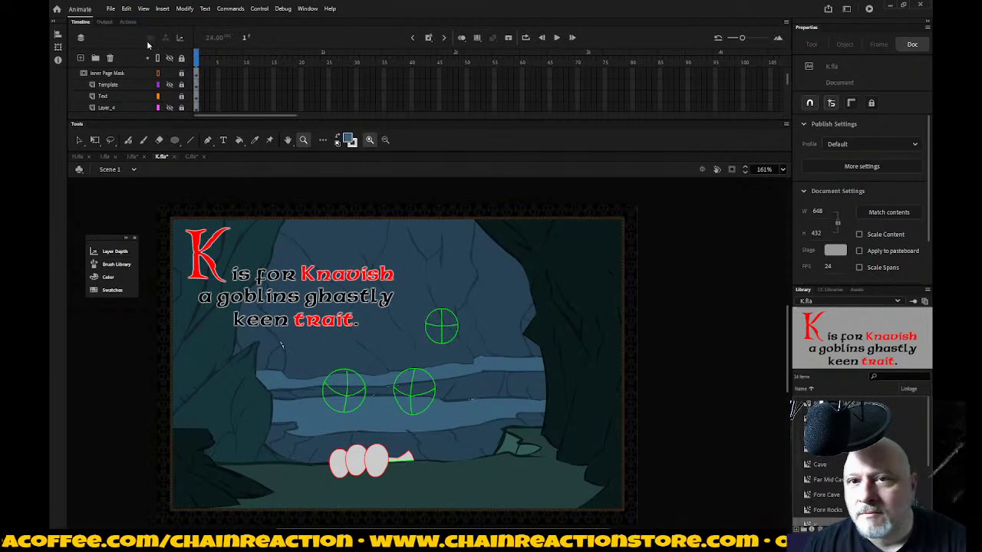
pyautogui.click(109, 8)
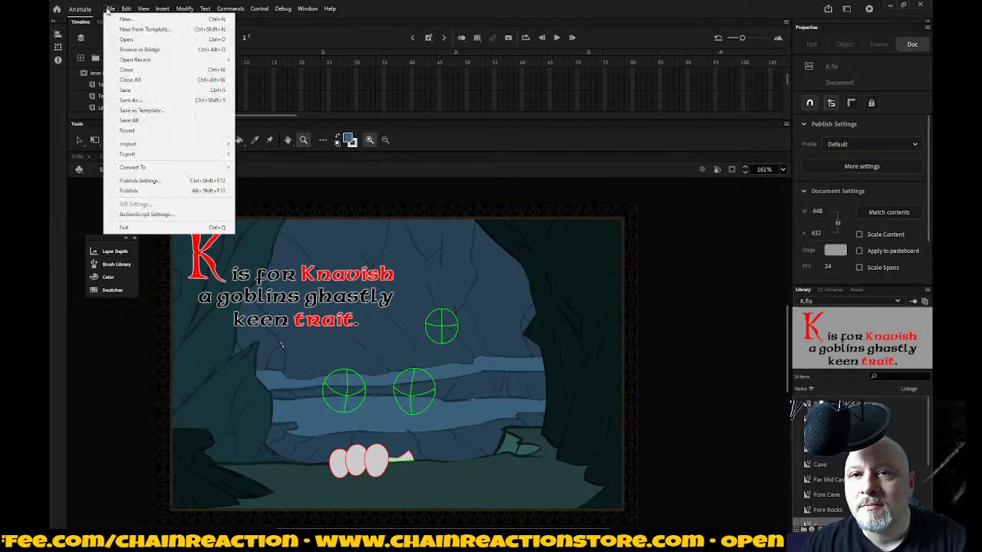
pyautogui.click(125, 90)
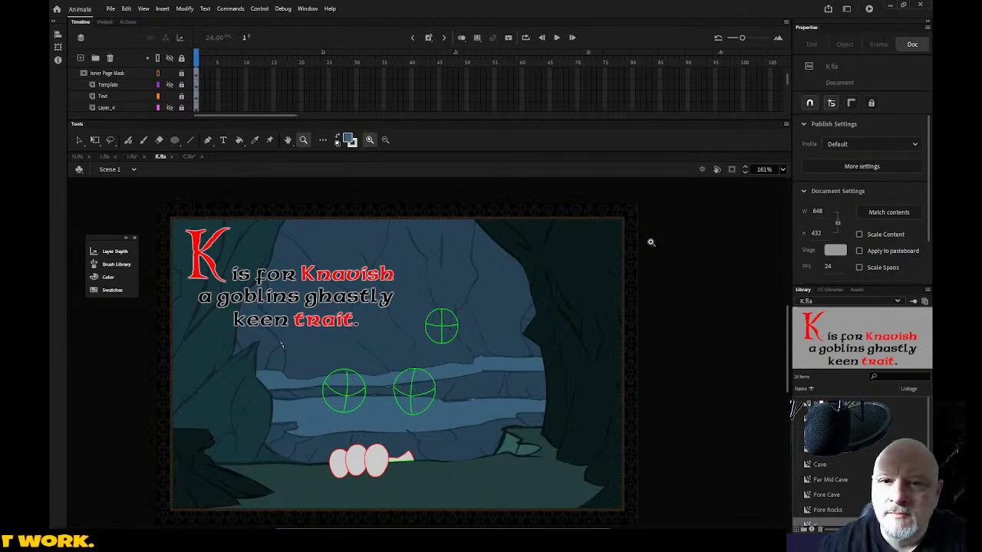
# Step: View the H, I and J pages one after another, each fitted to the window
pyautogui.click(73, 158)
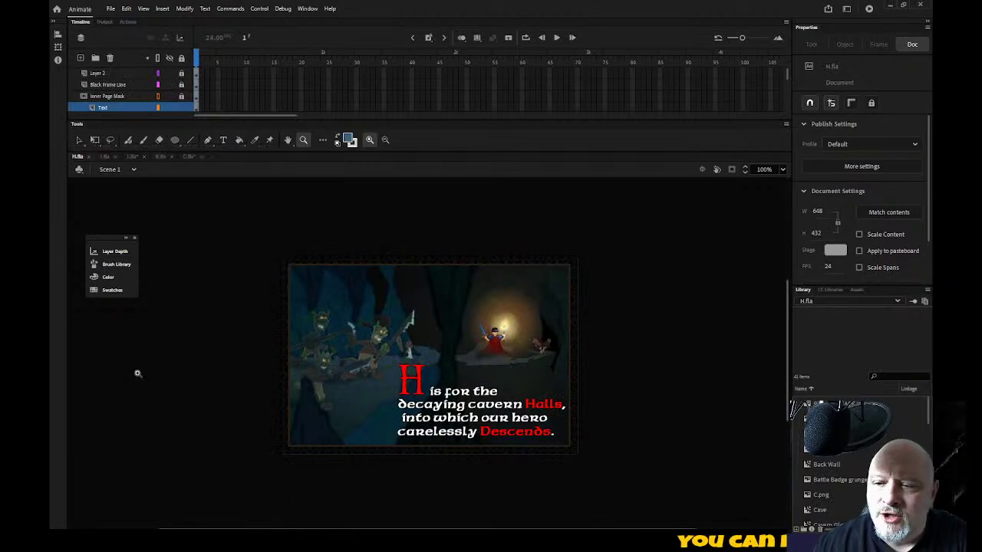
pyautogui.click(784, 170)
pyautogui.click(790, 186)
pyautogui.click(108, 157)
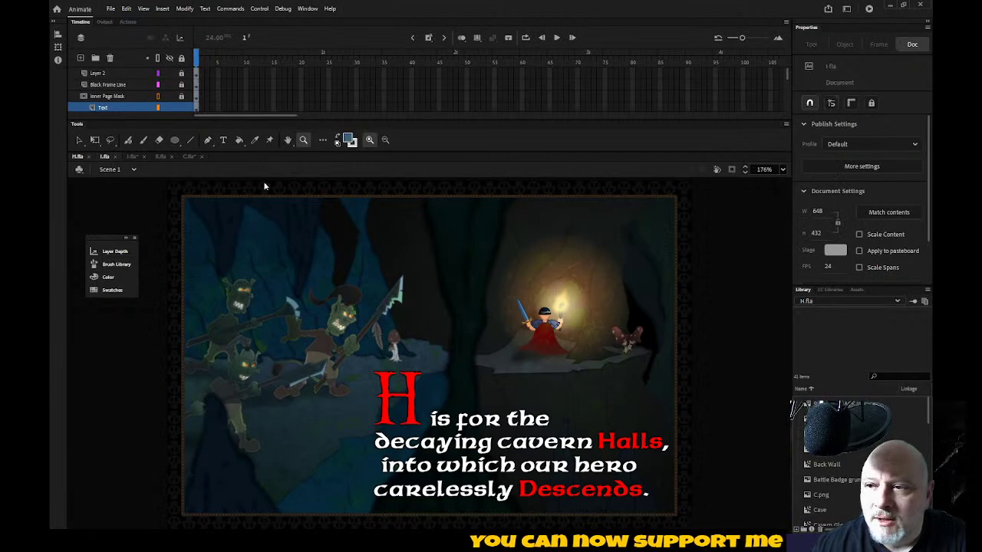
pyautogui.click(782, 171)
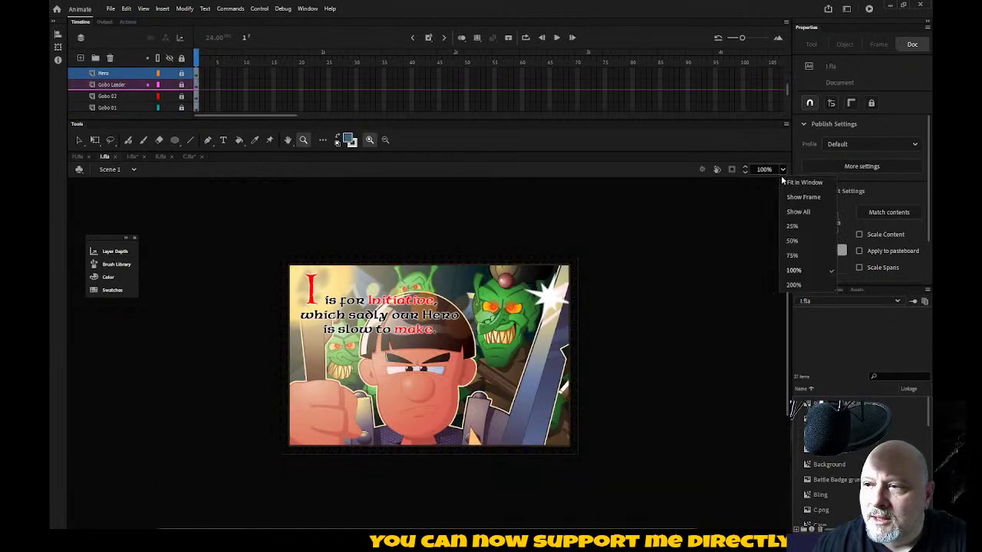
pyautogui.click(790, 186)
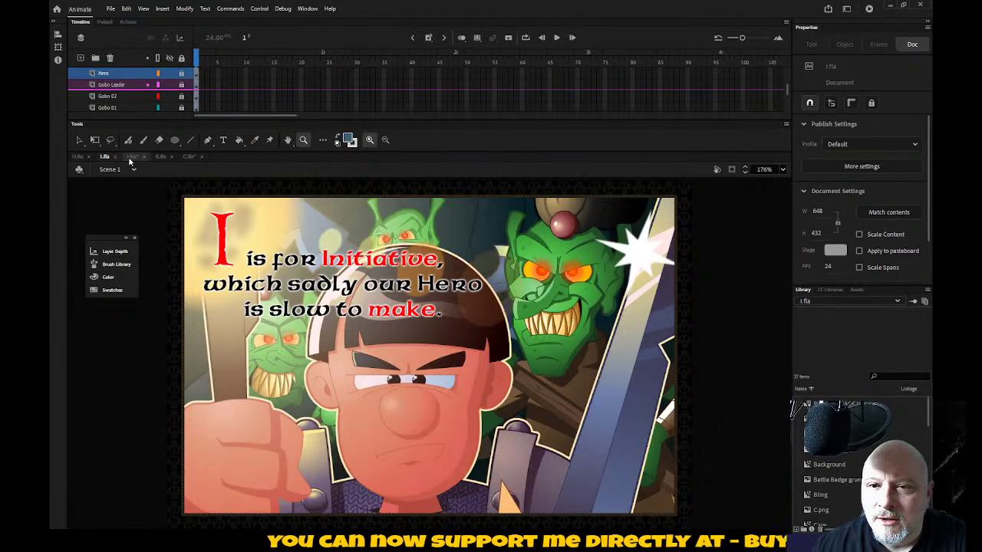
pyautogui.click(132, 158)
pyautogui.click(783, 170)
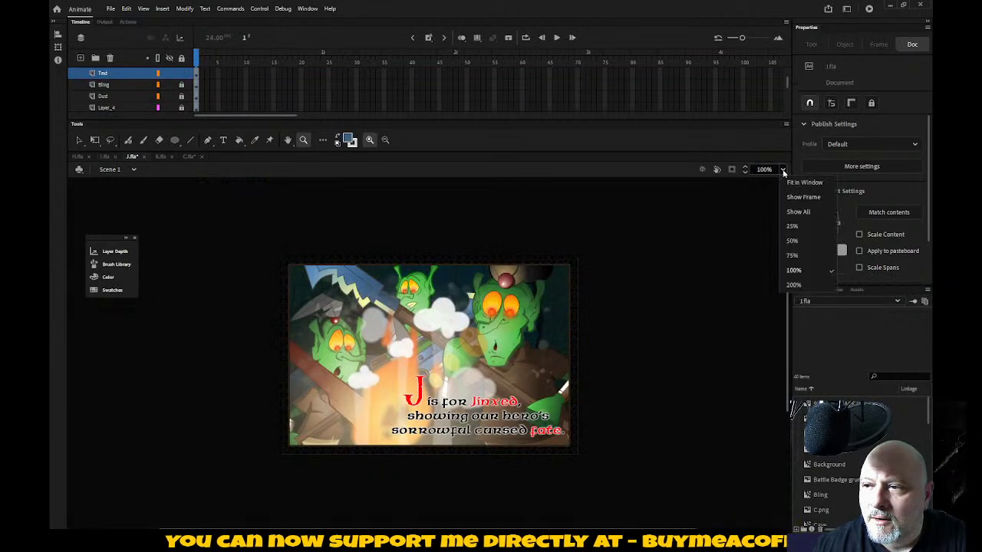
pyautogui.click(789, 182)
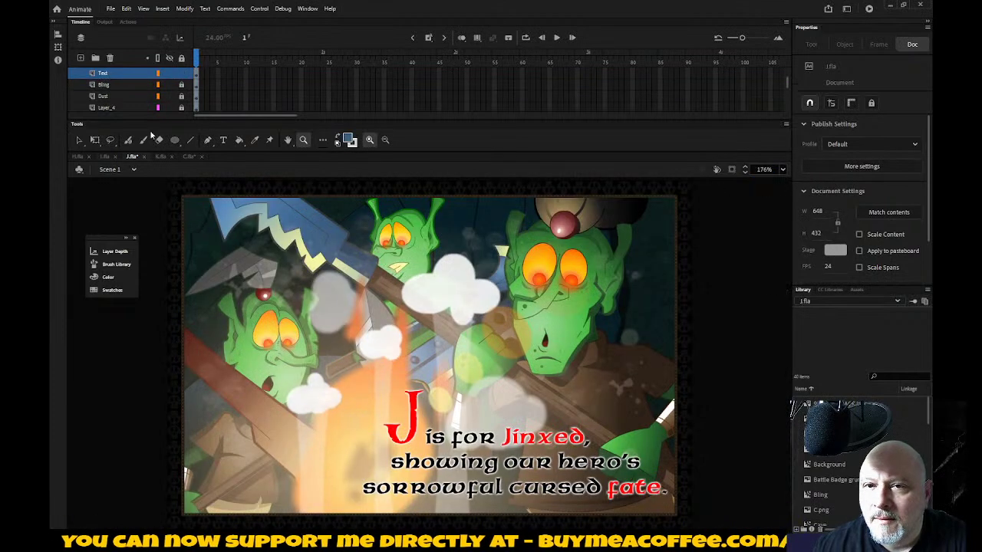
# Step: Close C.fla without saving its changes
pyautogui.click(198, 157)
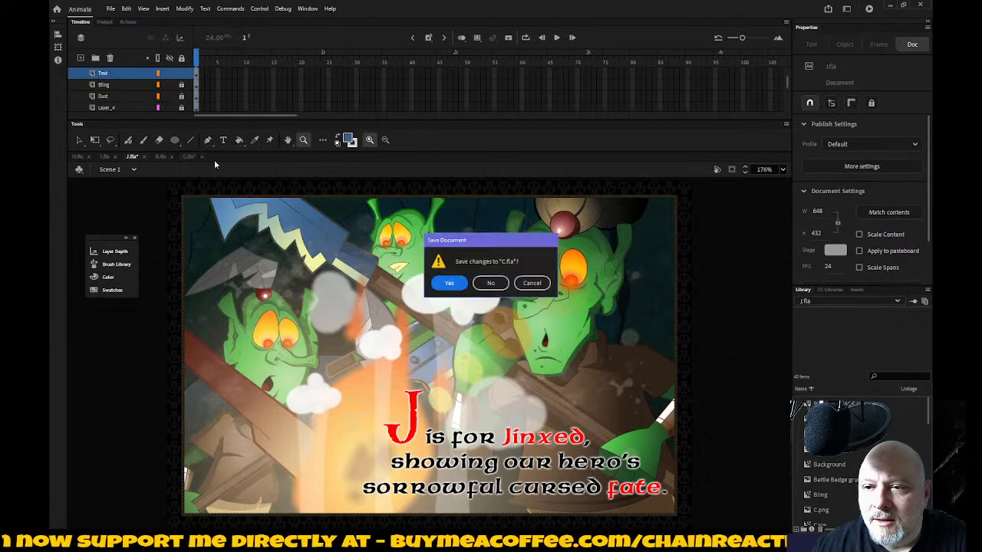
pyautogui.click(488, 283)
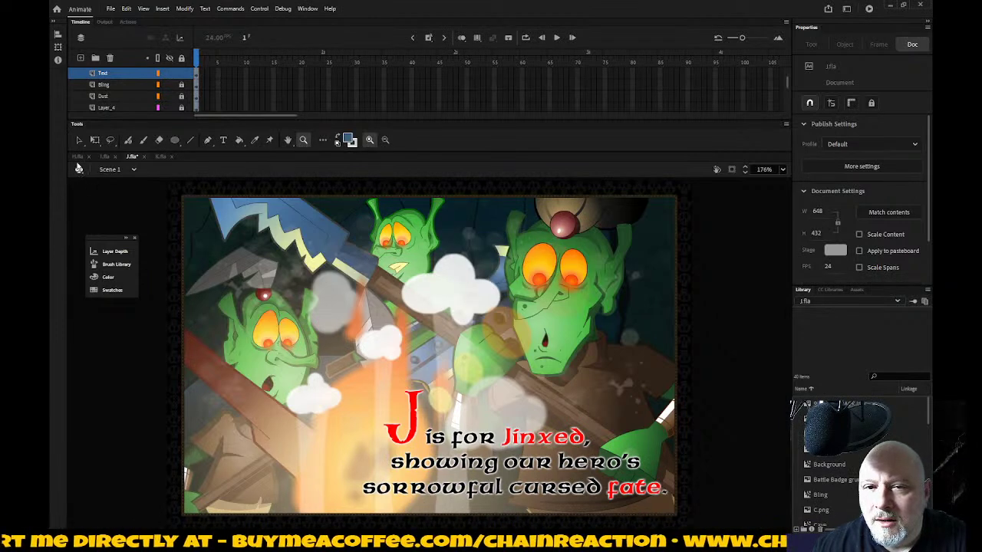
# Step: Compare the H, I and J pages in story order and return to the K page
pyautogui.click(77, 158)
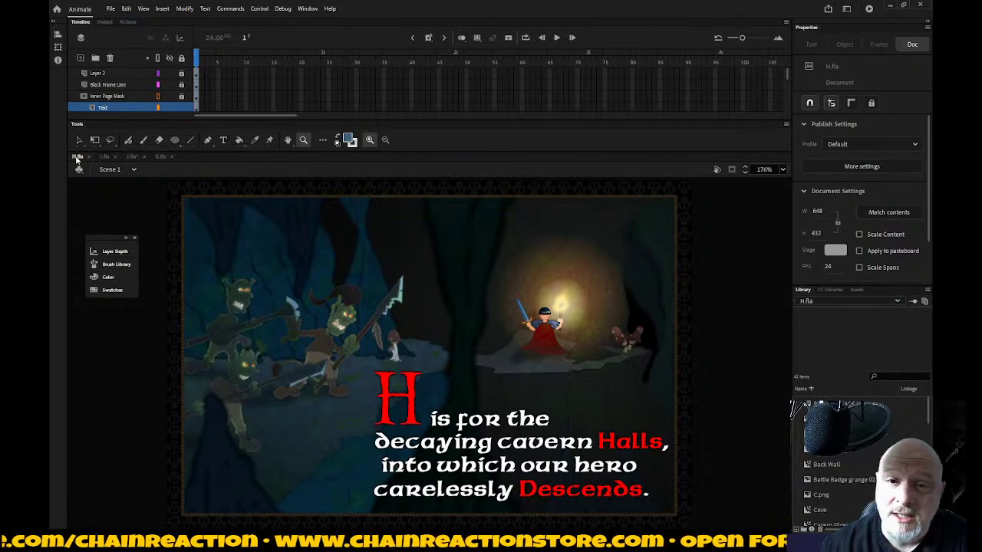
pyautogui.click(104, 160)
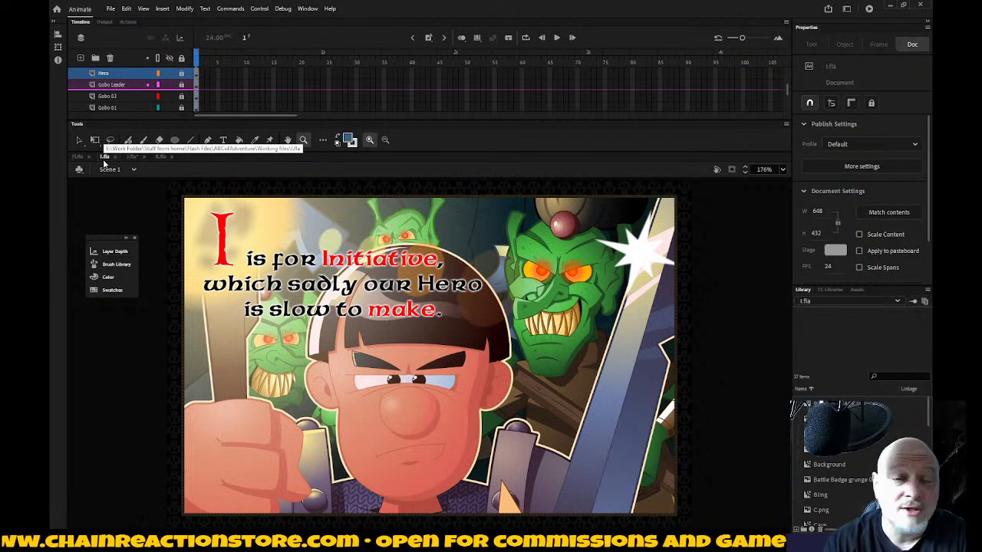
pyautogui.click(131, 159)
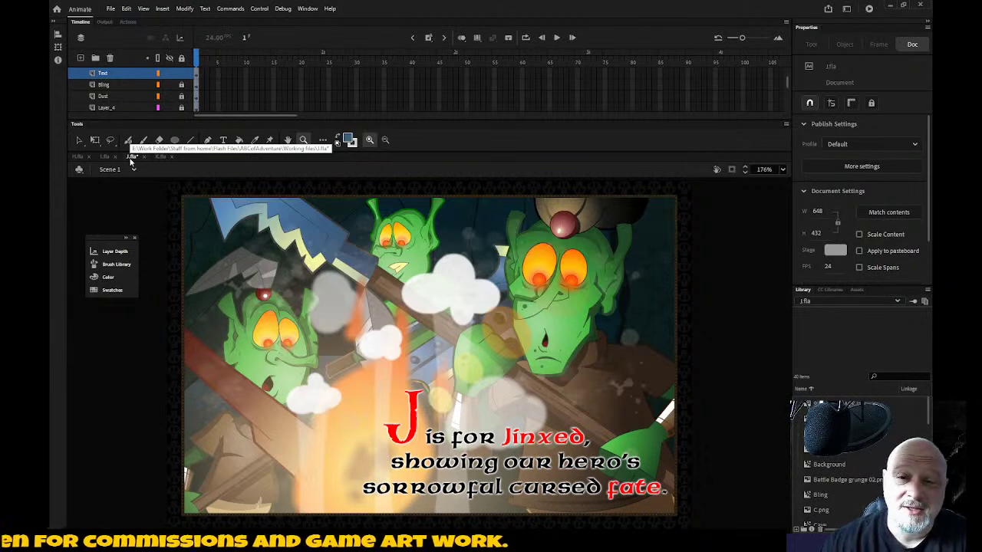
pyautogui.click(159, 158)
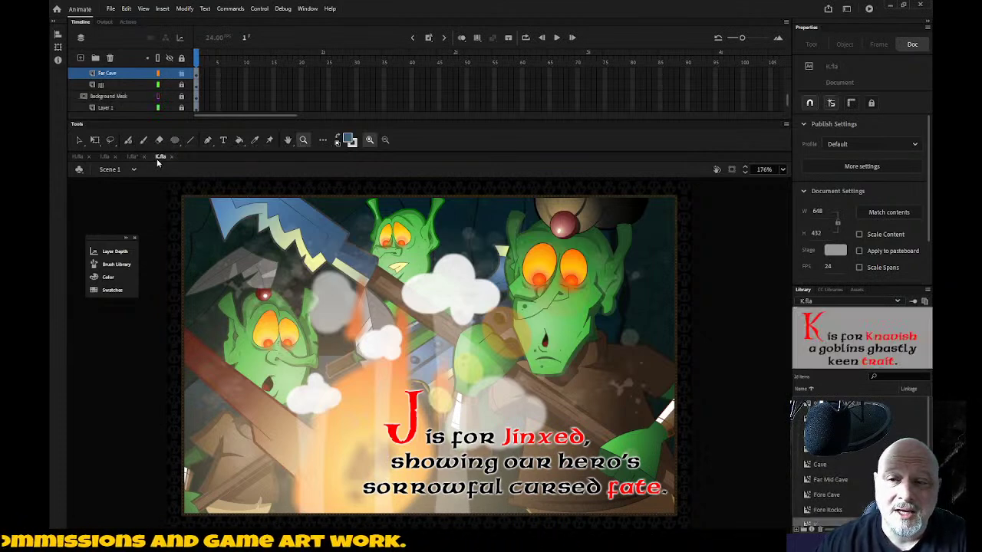